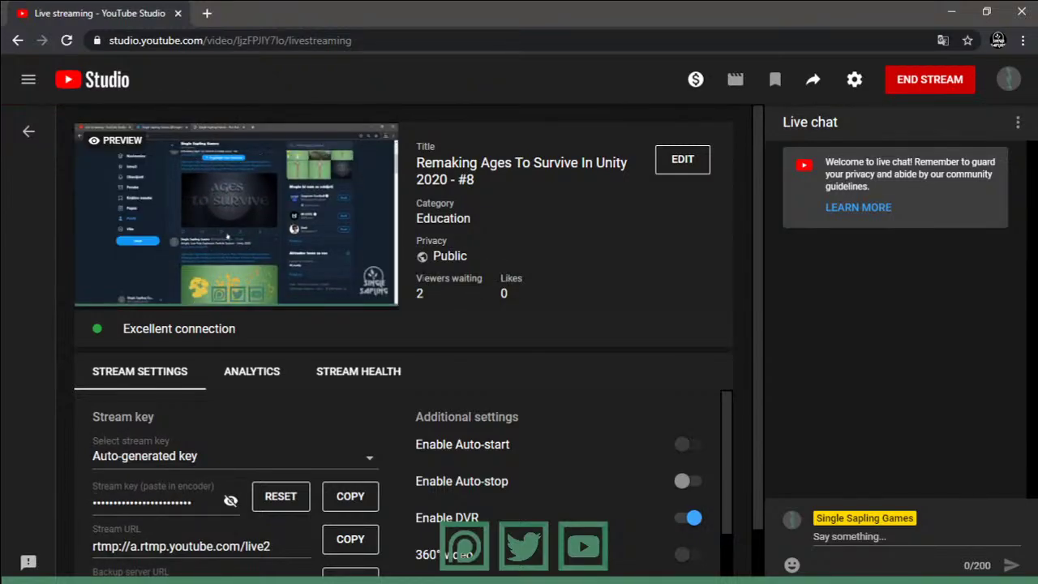
# - Show the stream's Analytics stats, then load the YouTube home page in a new tab
pyautogui.click(252, 371)
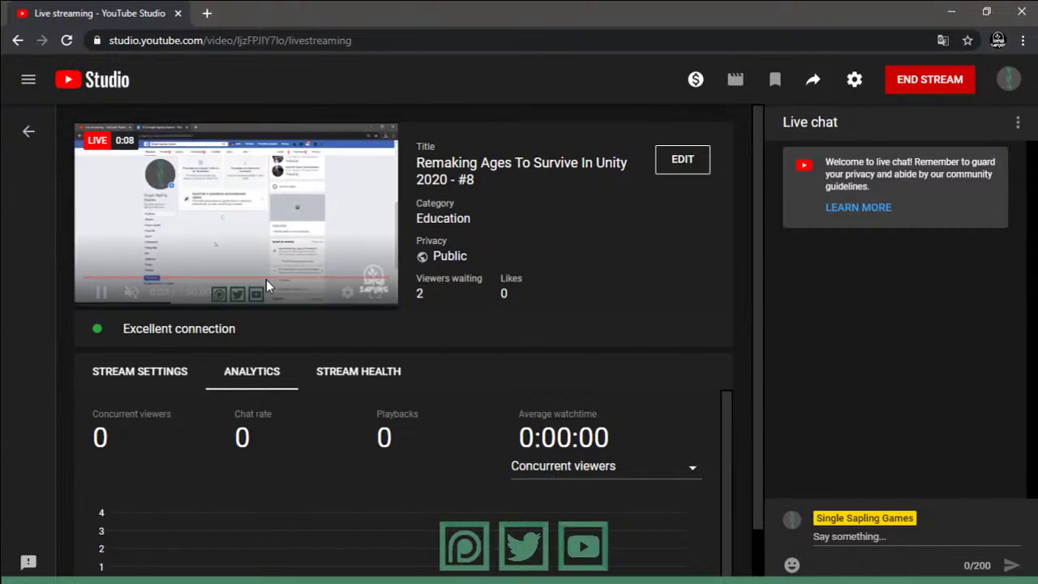
pyautogui.click(207, 13)
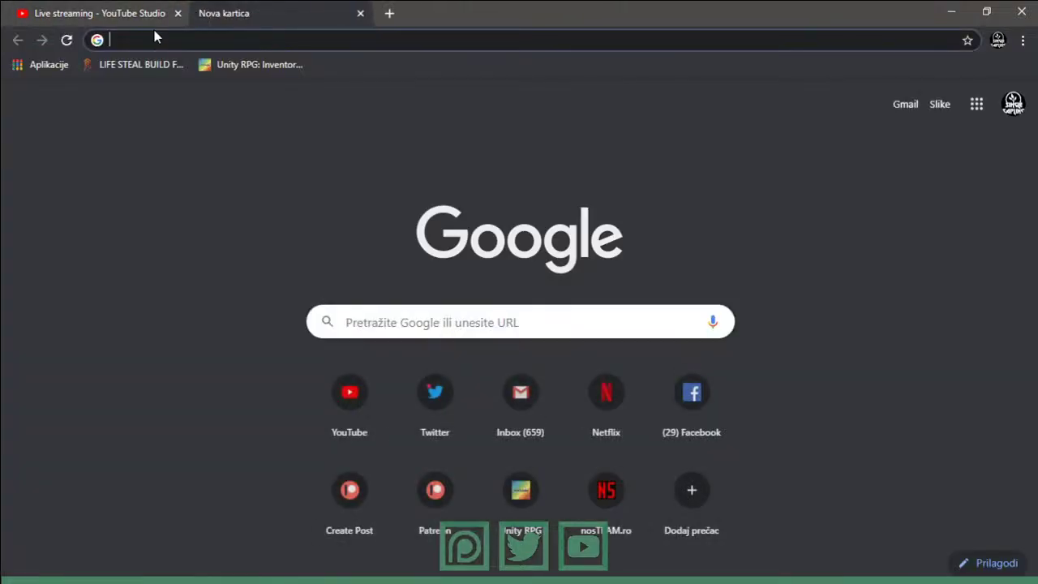
pyautogui.click(147, 8)
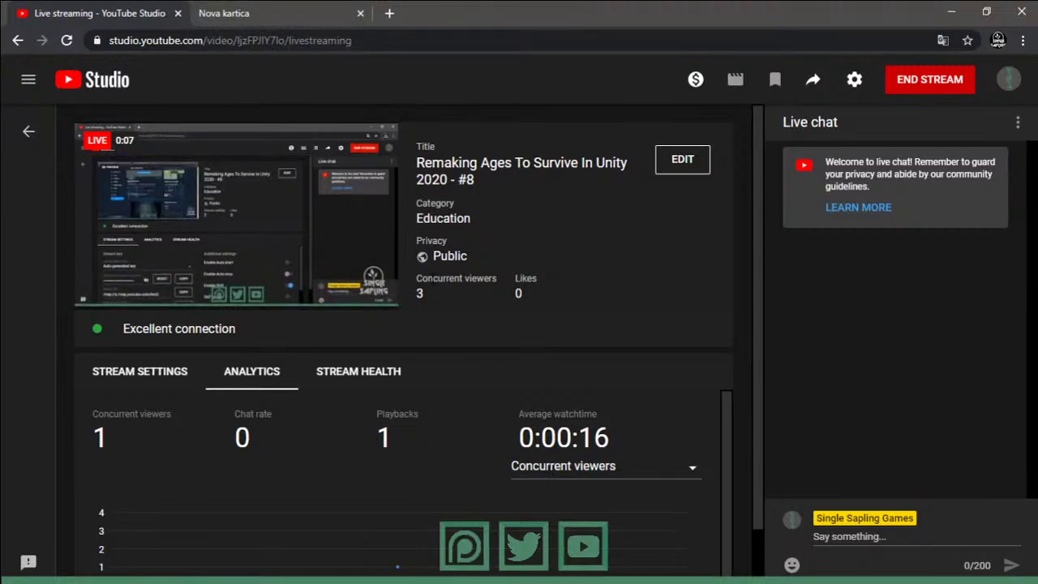
pyautogui.click(223, 13)
pyautogui.click(376, 378)
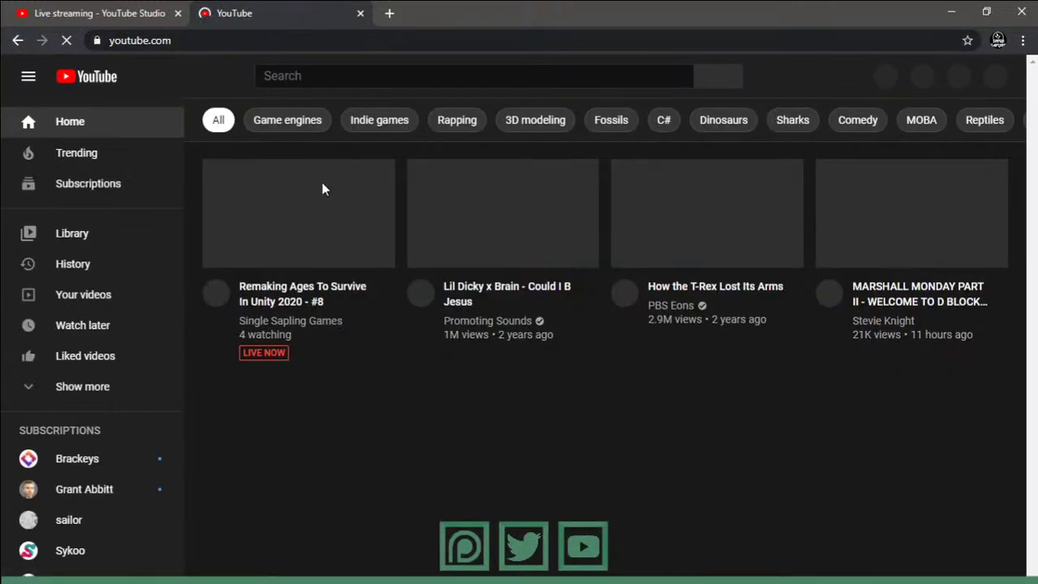
# - Open the live stream's watch page and keep its playback quality on Auto
pyautogui.click(301, 234)
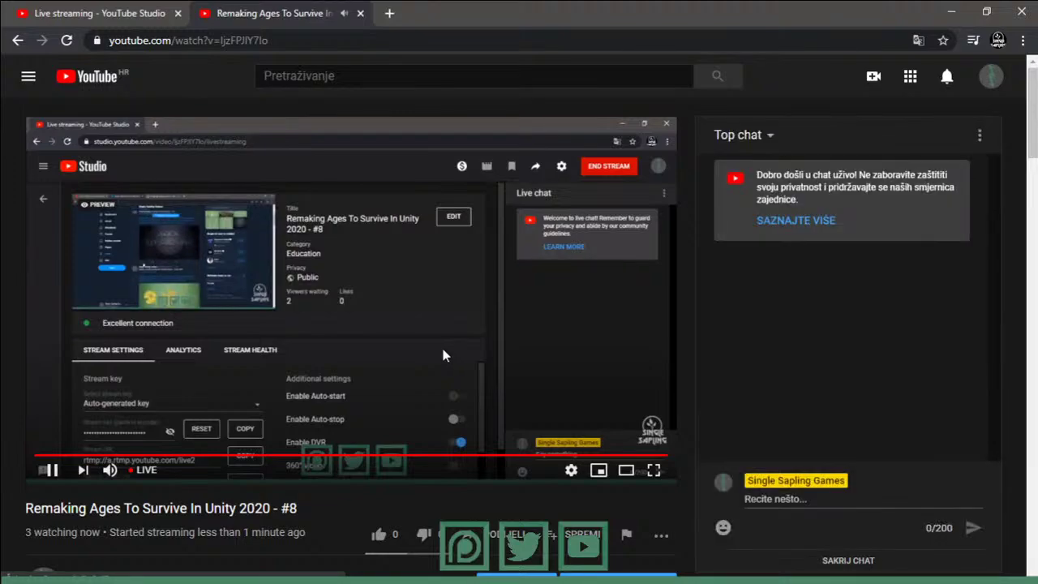
pyautogui.click(571, 470)
pyautogui.click(581, 426)
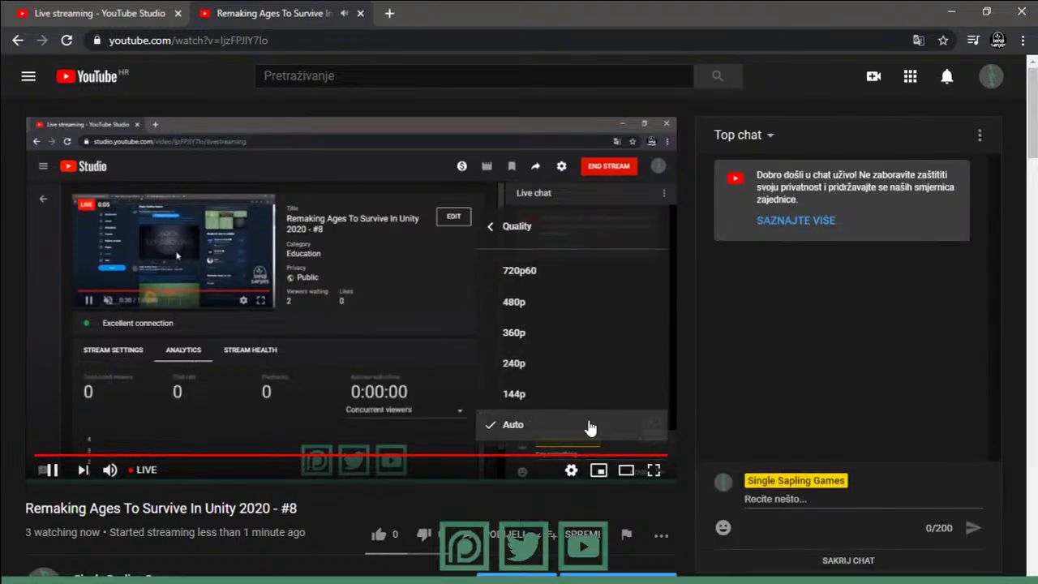
pyautogui.click(572, 470)
# - Watch the stream fullscreen, exit fullscreen, and close the watch tab
pyautogui.click(653, 470)
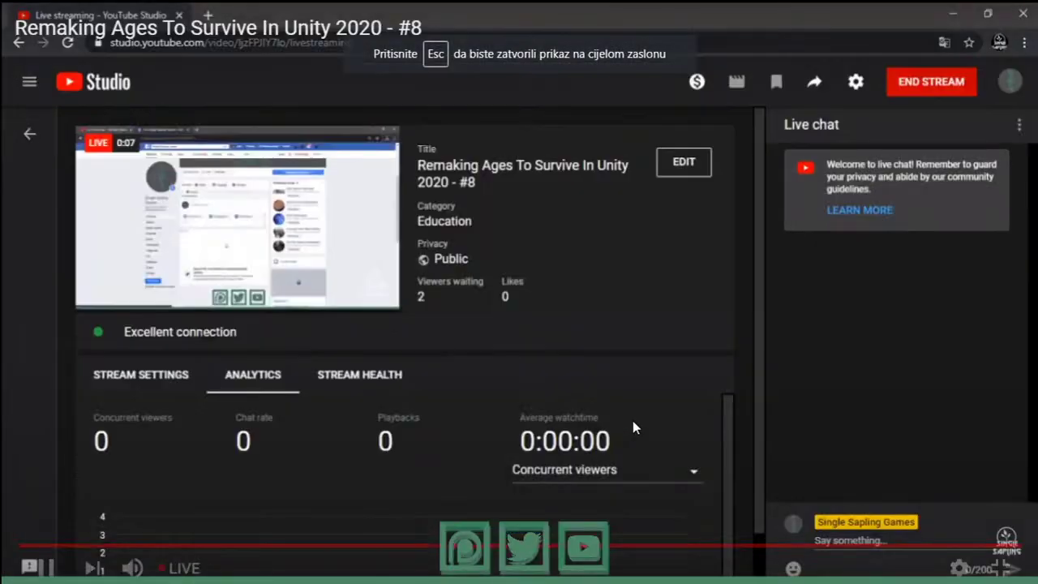
pyautogui.press('Escape')
pyautogui.hotkey('ctrl', 'w')
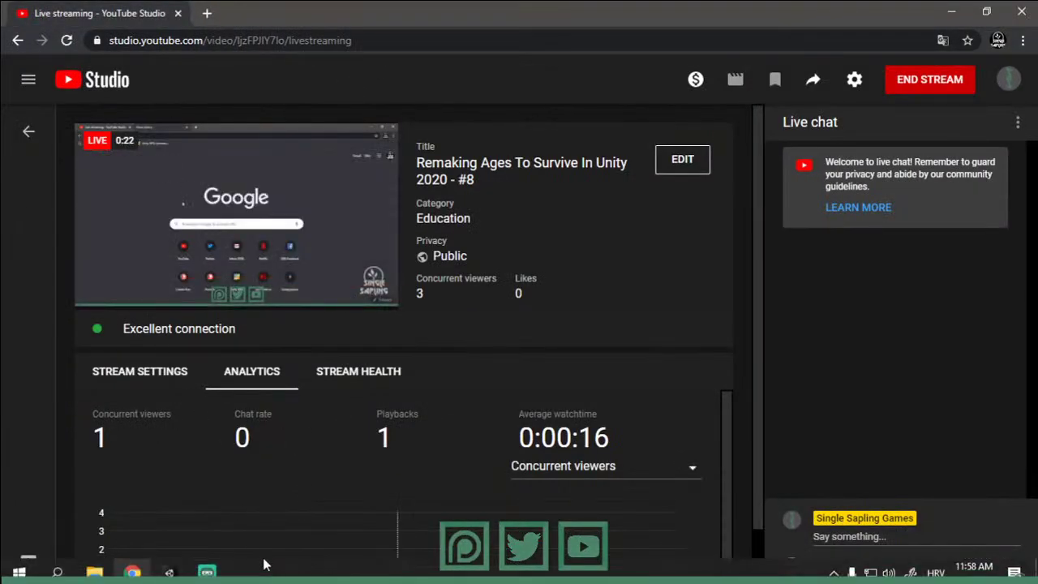
# - Minimize Chrome, Streamlabs OBS and Unity, then launch Blender from the desktop icon
pyautogui.click(951, 11)
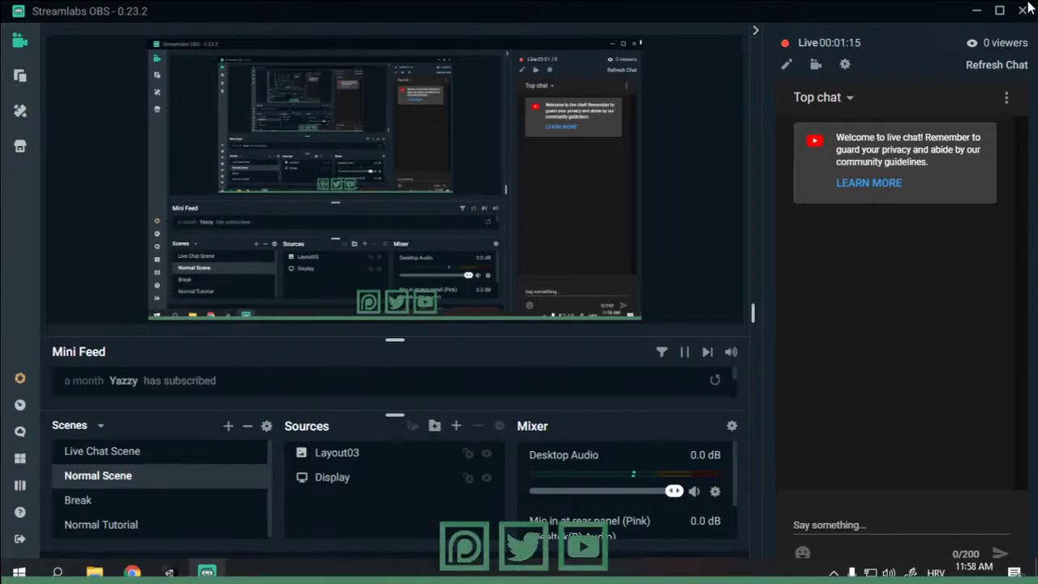
pyautogui.click(978, 11)
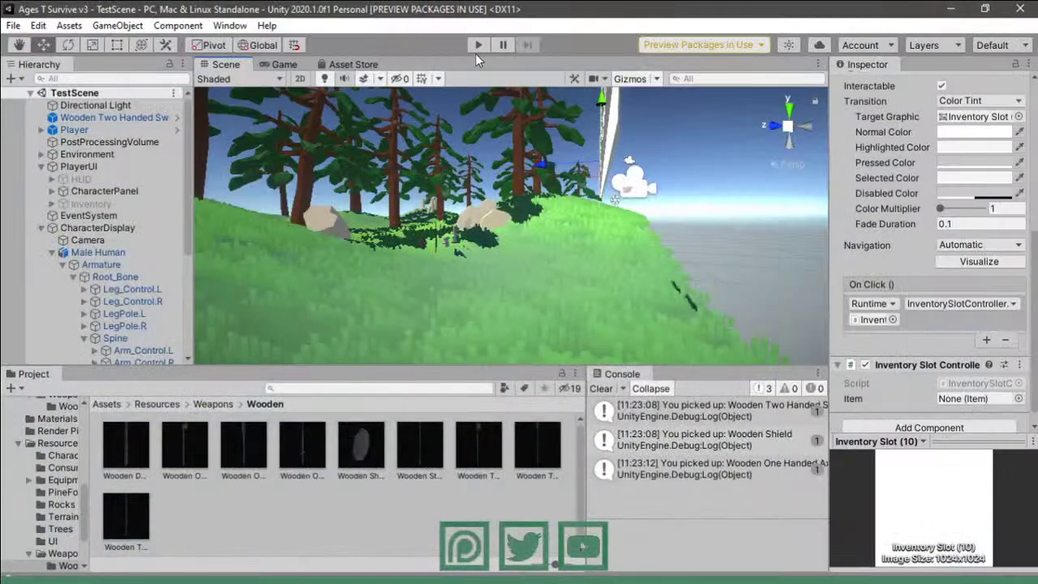
pyautogui.click(952, 9)
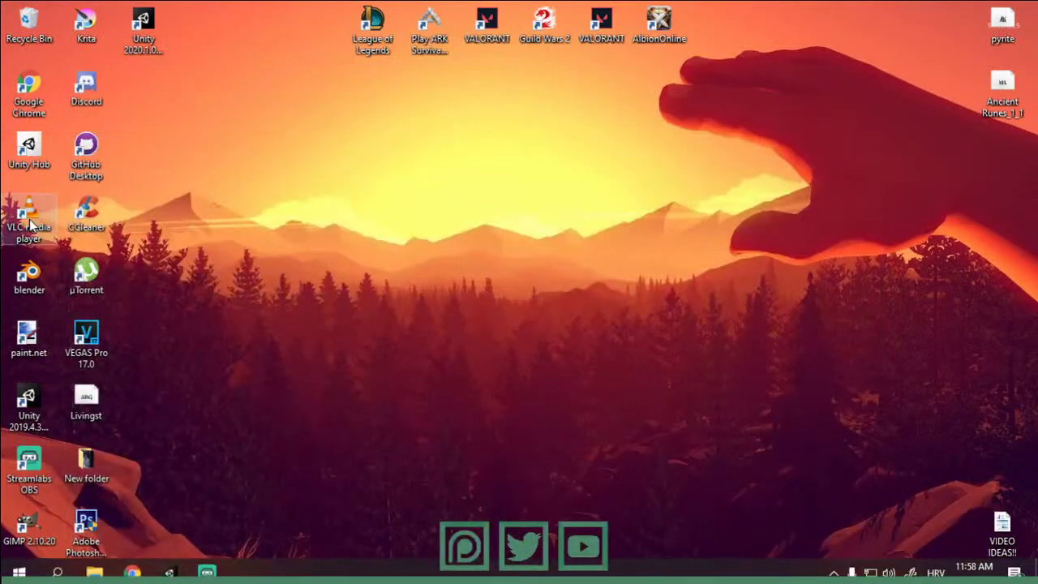
pyautogui.doubleClick(30, 291)
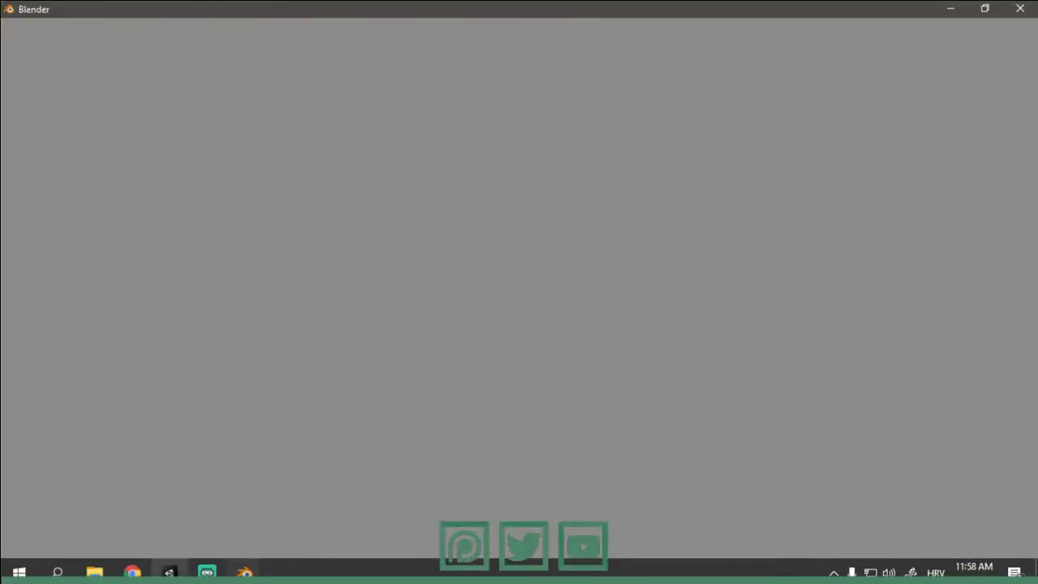
# - Switch between YouTube Studio and Unity, ending with the Unity editor in front
pyautogui.click(144, 572)
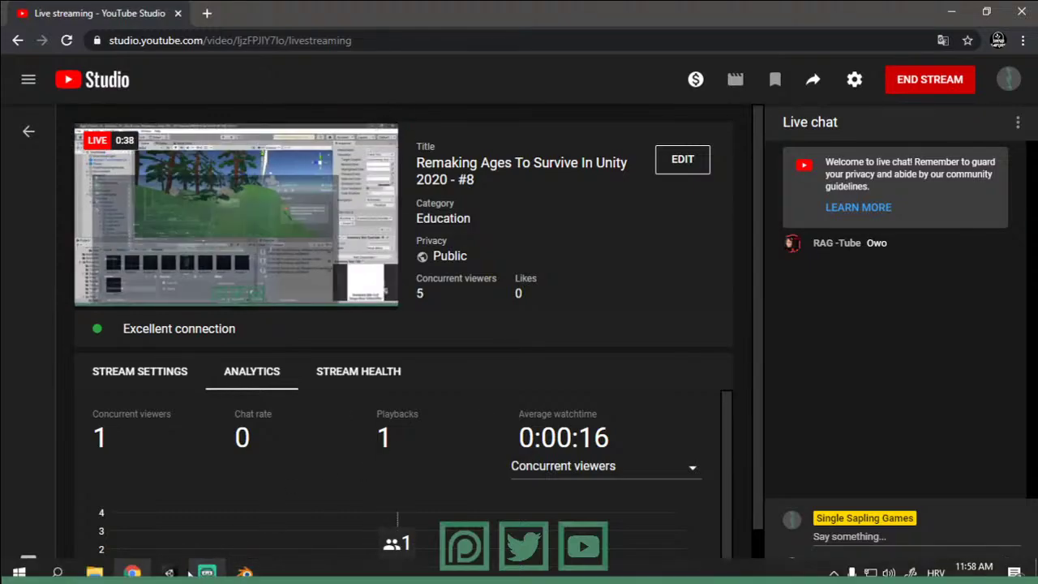
pyautogui.click(207, 573)
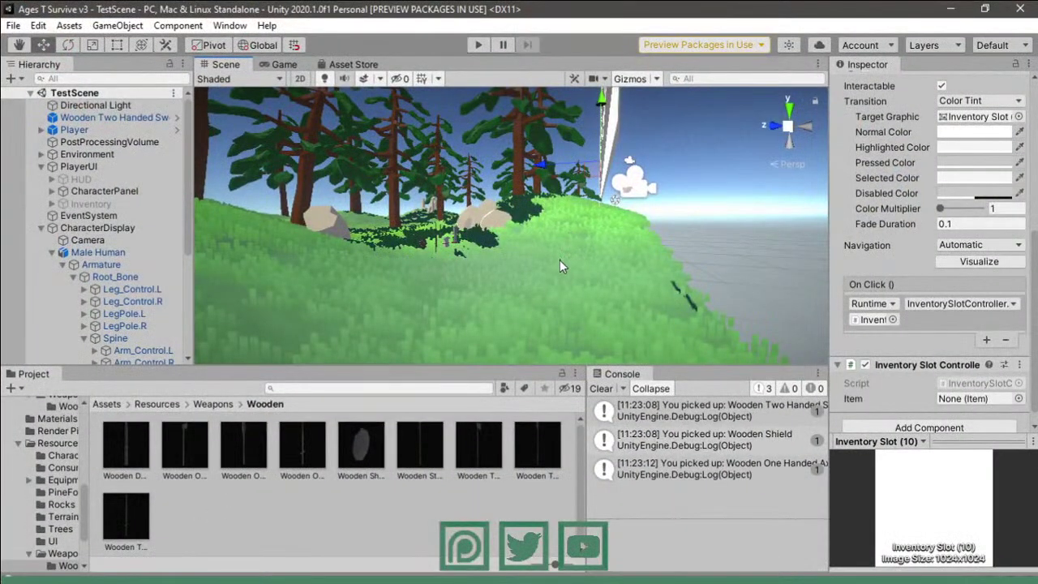
pyautogui.click(129, 572)
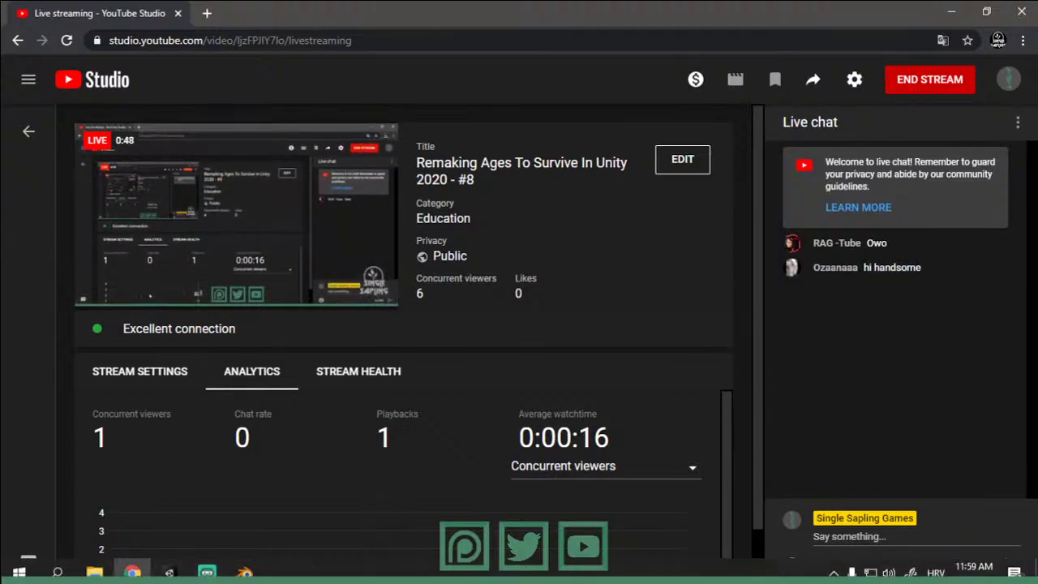
pyautogui.click(168, 572)
pyautogui.click(132, 572)
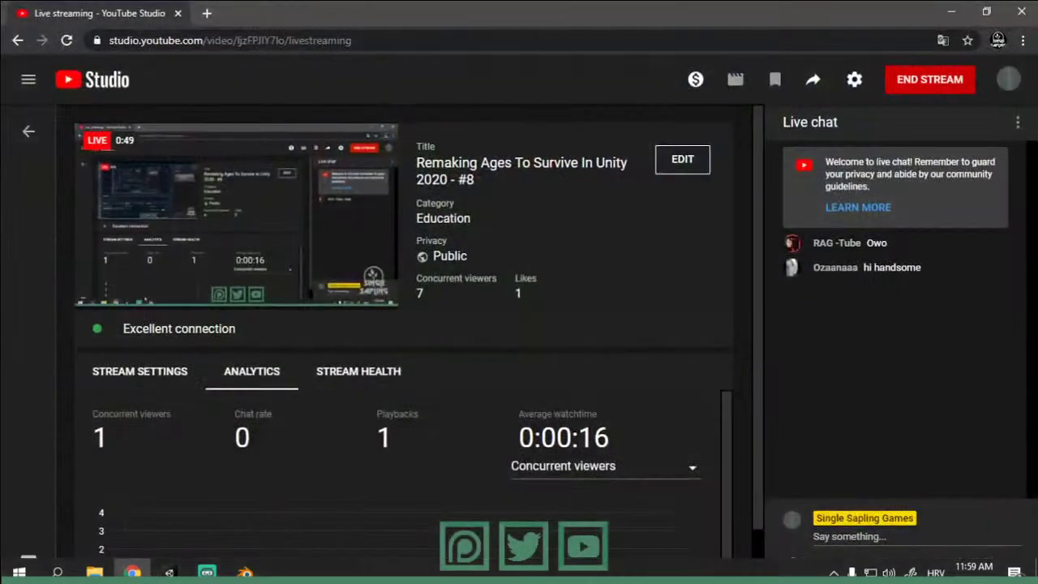
pyautogui.click(169, 573)
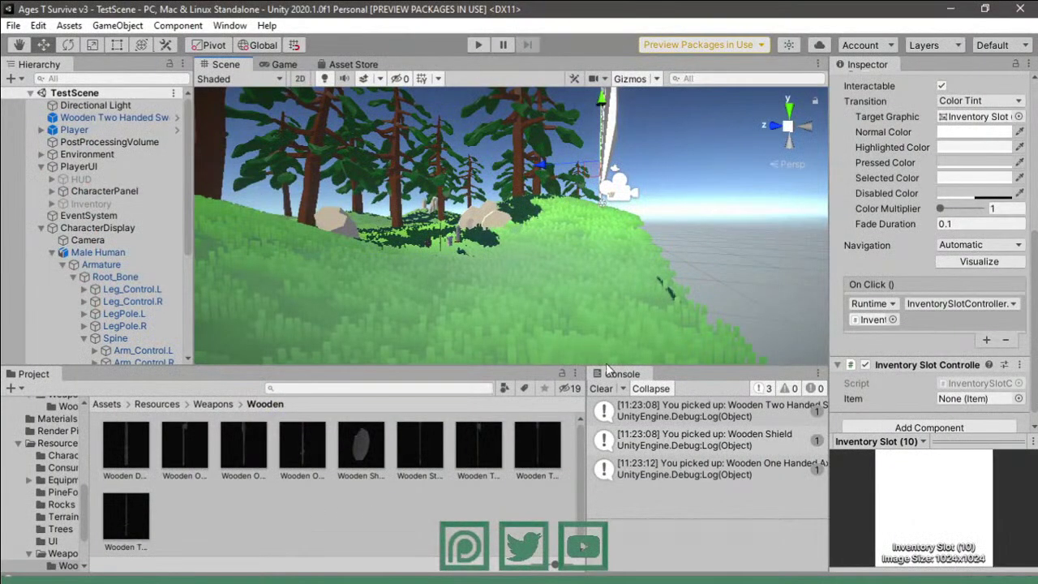
# - Clear the Console, enter Play mode, and pick up the cloth items
pyautogui.click(601, 388)
pyautogui.click(481, 45)
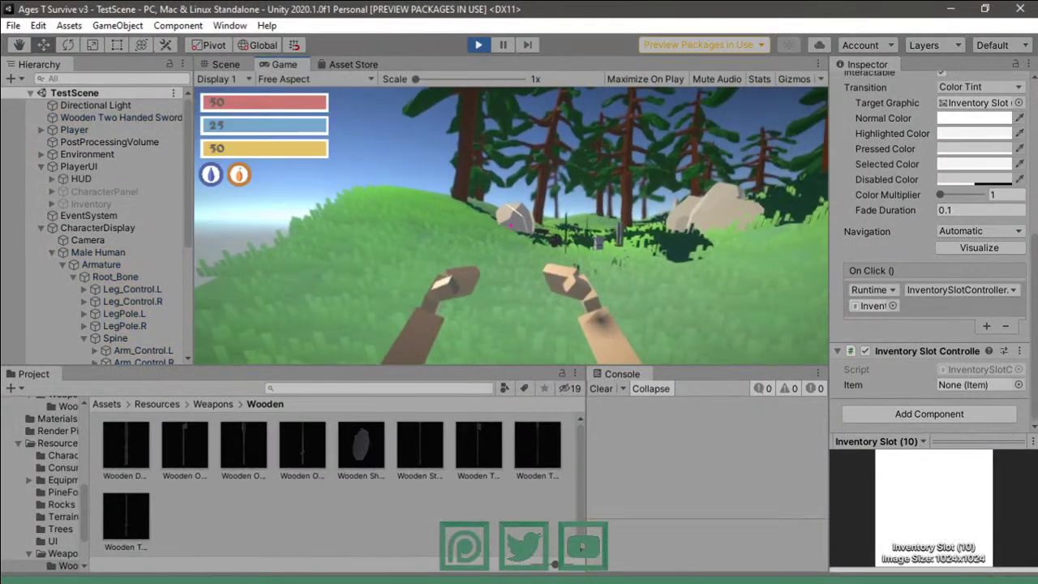
pyautogui.press('i')
pyautogui.press('i')
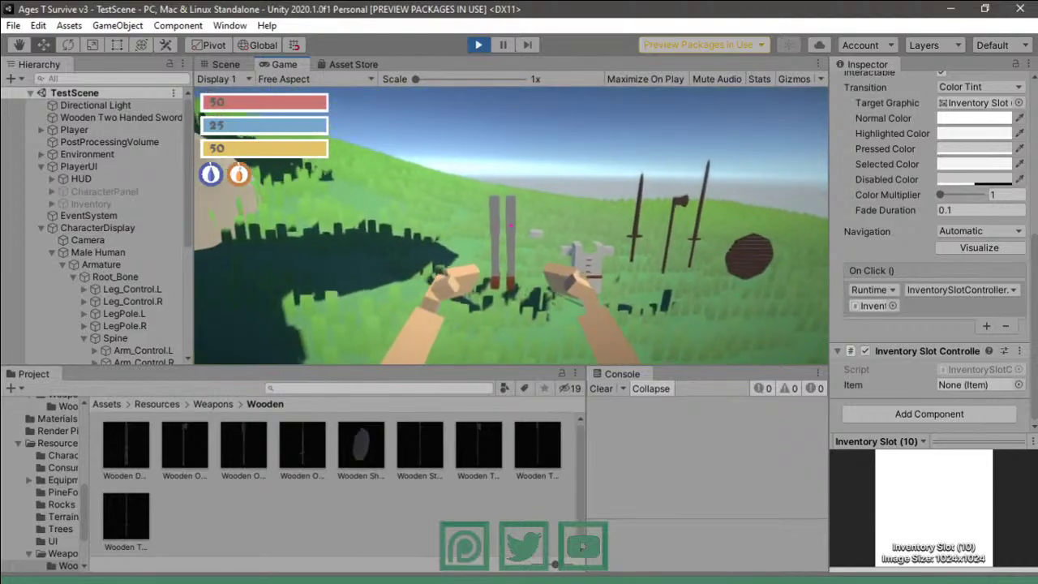
pyautogui.press('e')
pyautogui.press('e')
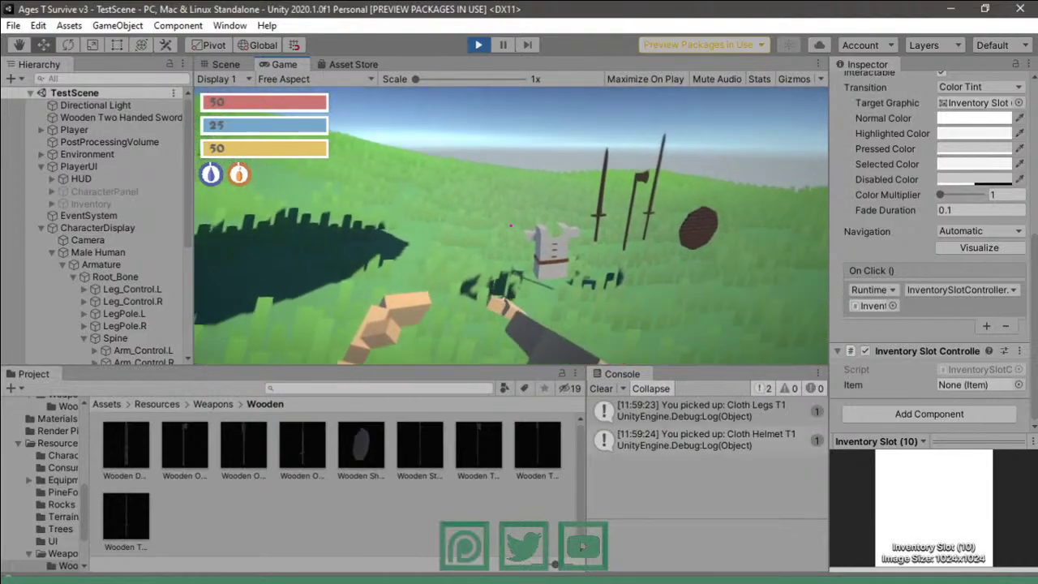
pyautogui.press('e')
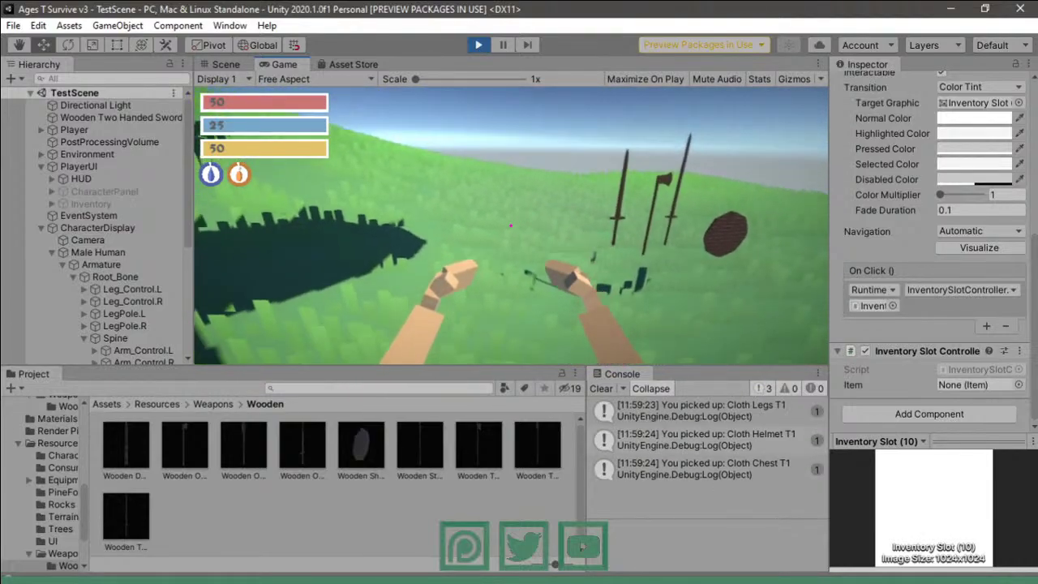
# - Equip the Cloth Legs, Helmet and Chest from the inventory and check the character panel
pyautogui.press('i')
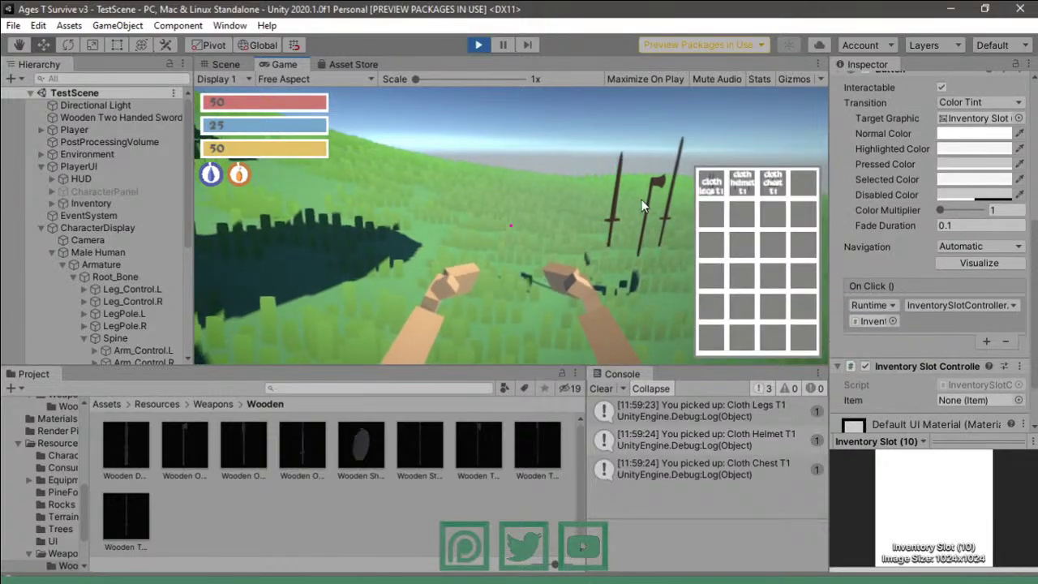
pyautogui.click(711, 184)
pyautogui.click(742, 184)
pyautogui.click(711, 184)
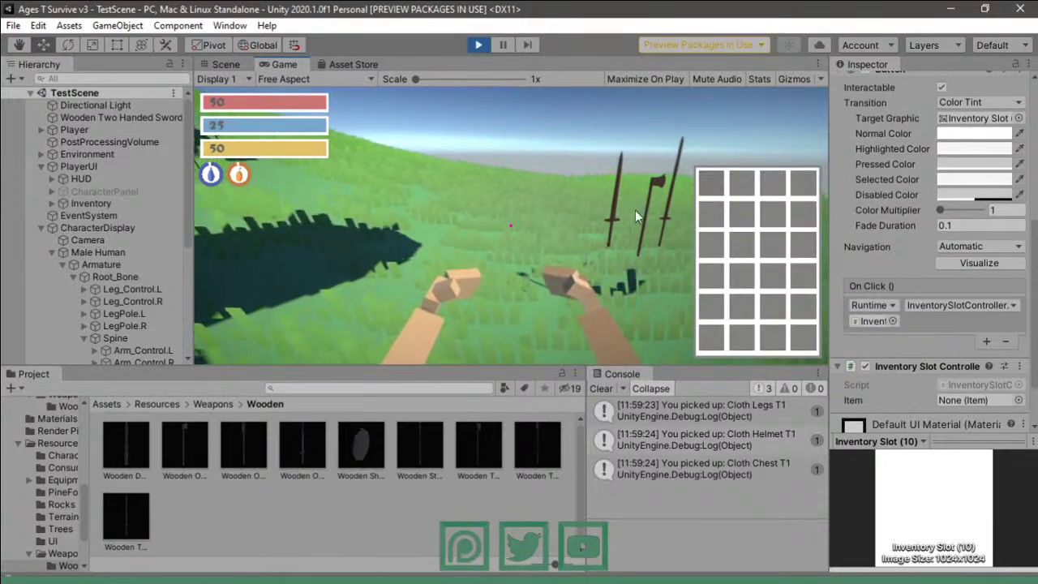
pyautogui.press('c')
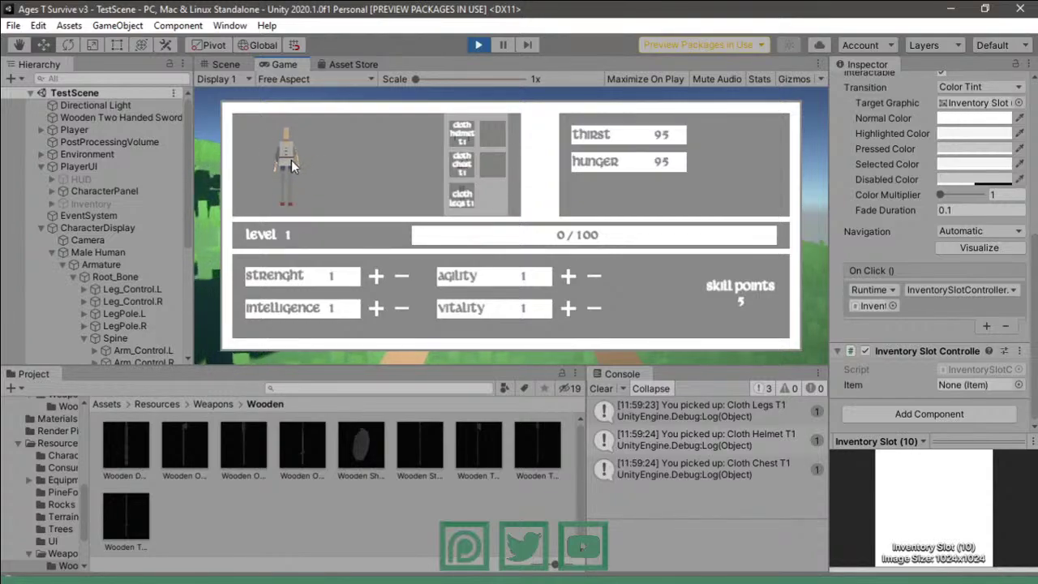
pyautogui.click(228, 64)
pyautogui.moveTo(486, 243)
pyautogui.mouseDown(button='right')
pyautogui.moveTo(498, 260)
pyautogui.moveTo(444, 262)
pyautogui.mouseUp(button='right')
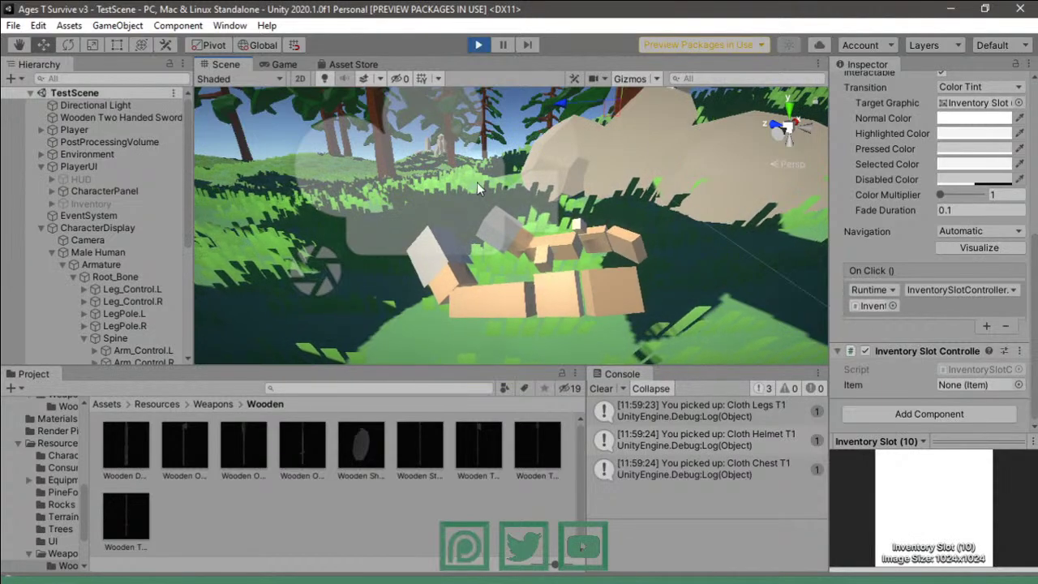
# - Pick up the wooden shield and weapons, then check the inventory and stats panel
pyautogui.click(438, 154)
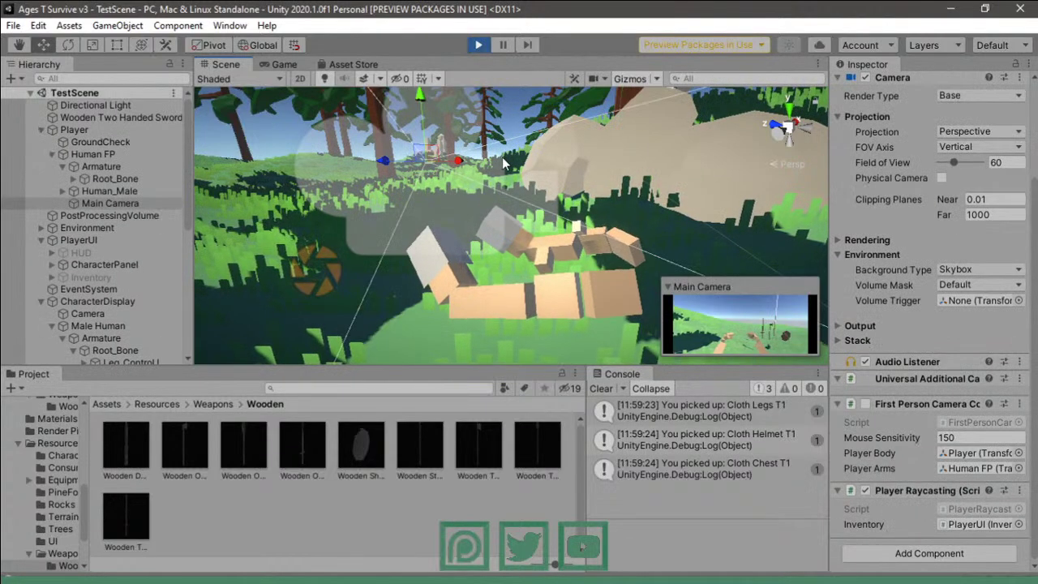
pyautogui.click(281, 65)
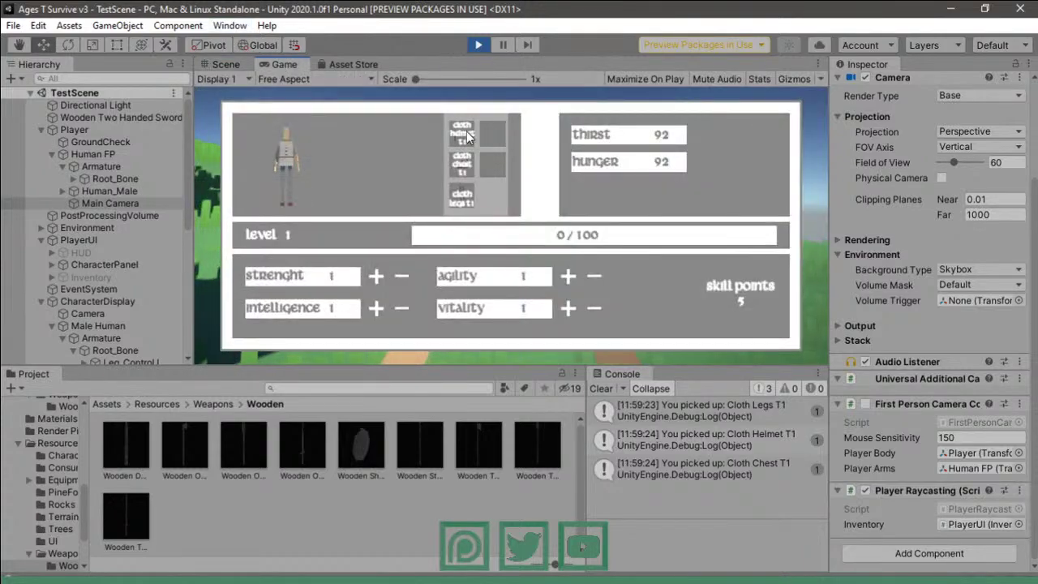
pyautogui.press('c')
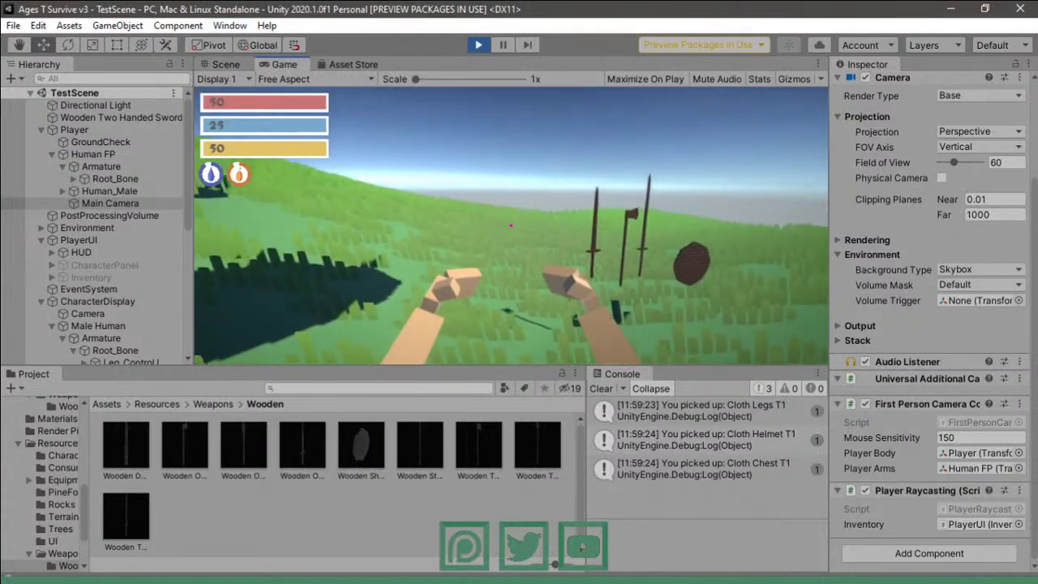
pyautogui.press('e')
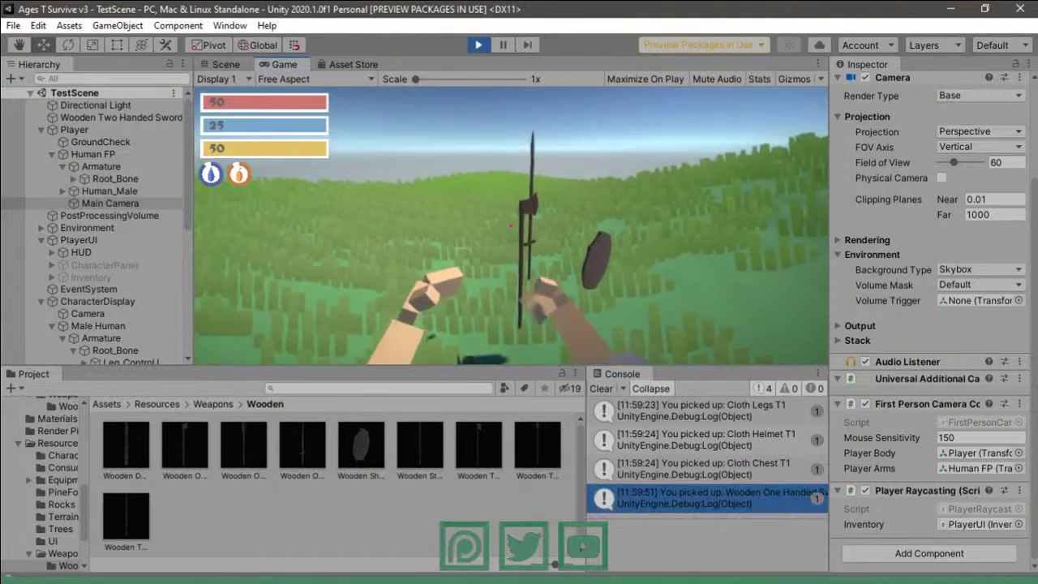
pyautogui.press('e')
pyautogui.press('e')
pyautogui.press('e')
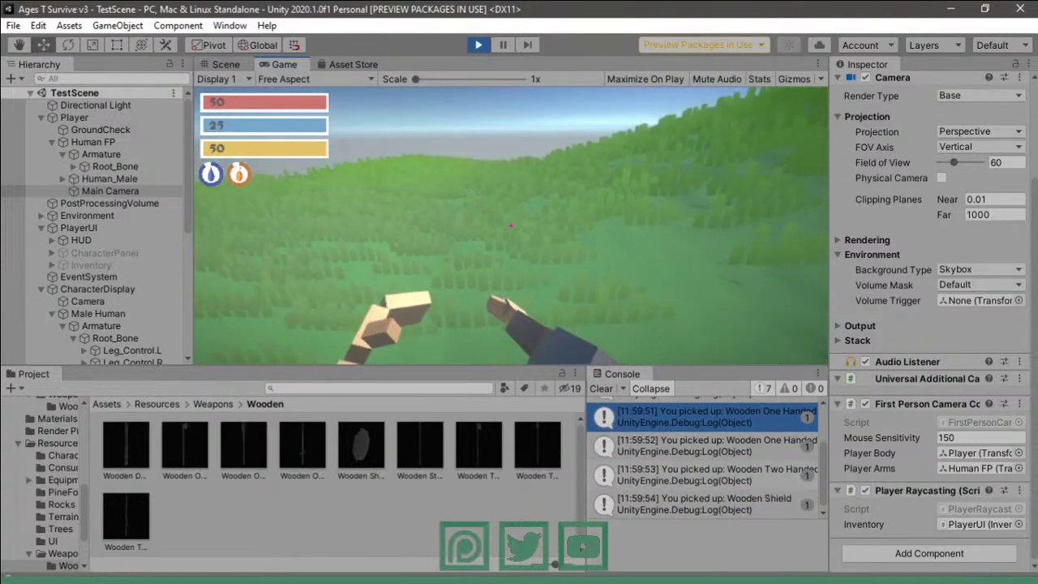
pyautogui.press('i')
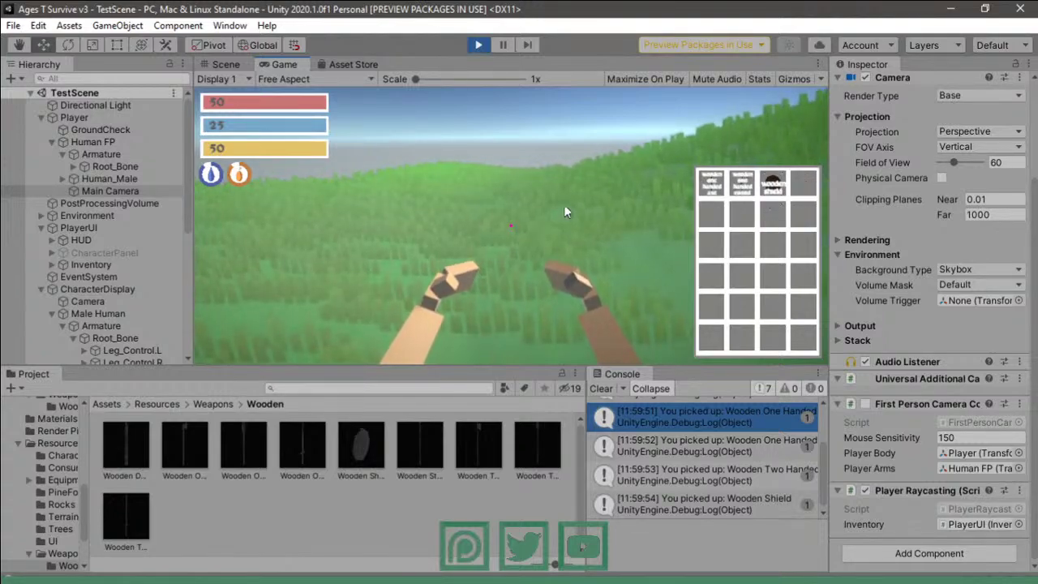
pyautogui.press('c')
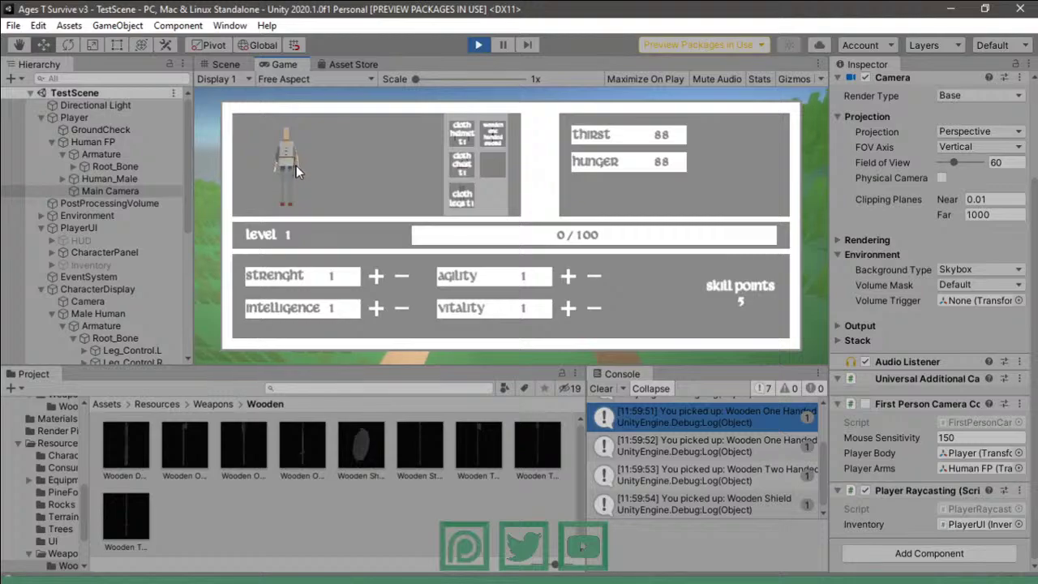
# - Frame and orbit the equipped player character in the Scene view, then resume playing
pyautogui.click(223, 64)
pyautogui.moveTo(405, 236); pyautogui.dragTo(845, 528, button='right')
pyautogui.press('f')
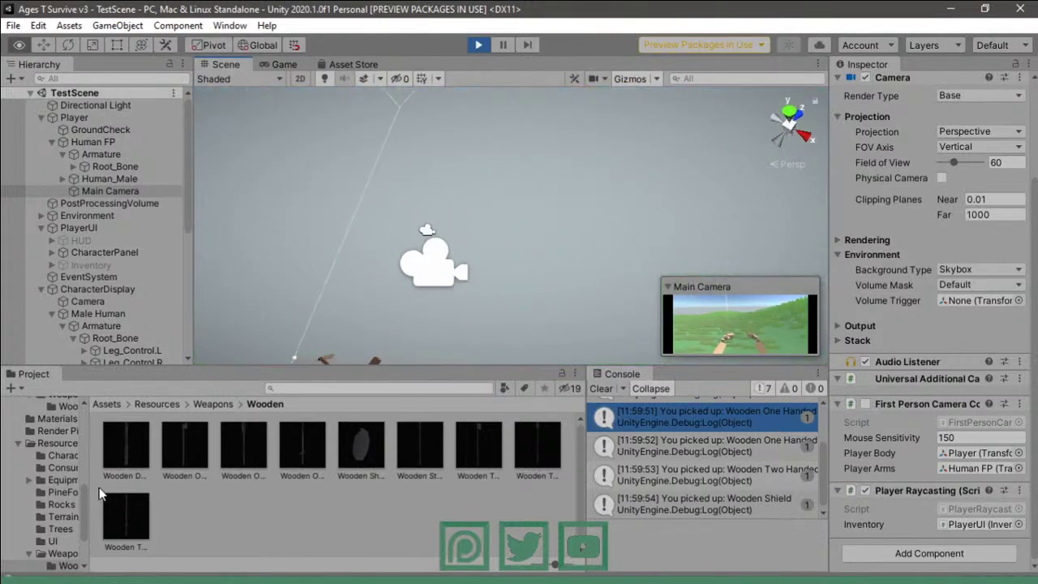
pyautogui.moveTo(88, 372)
pyautogui.mouseDown(button='right')
pyautogui.moveTo(144, 369)
pyautogui.moveTo(341, 243)
pyautogui.mouseUp(button='right')
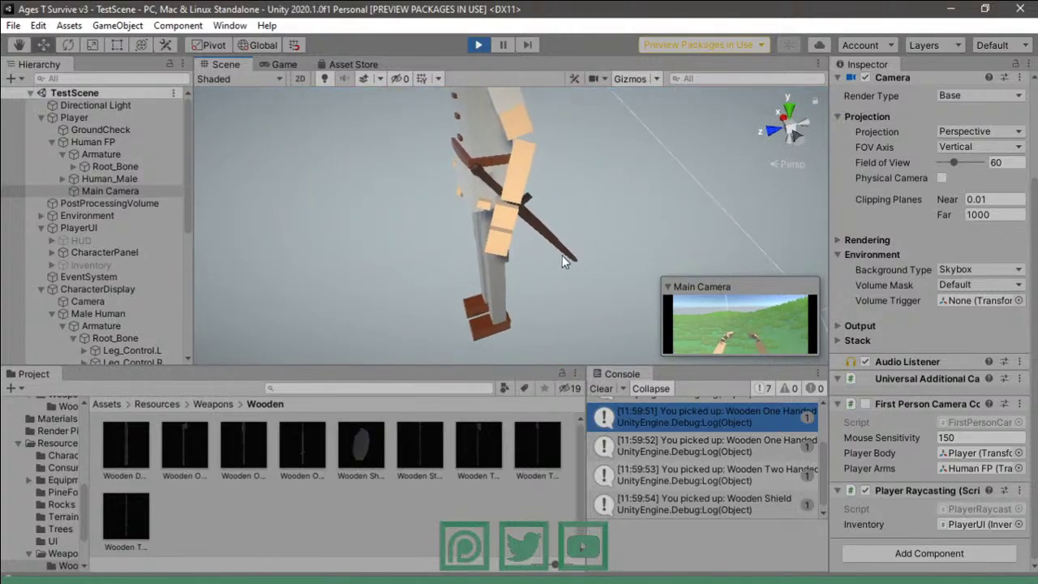
pyautogui.click(281, 67)
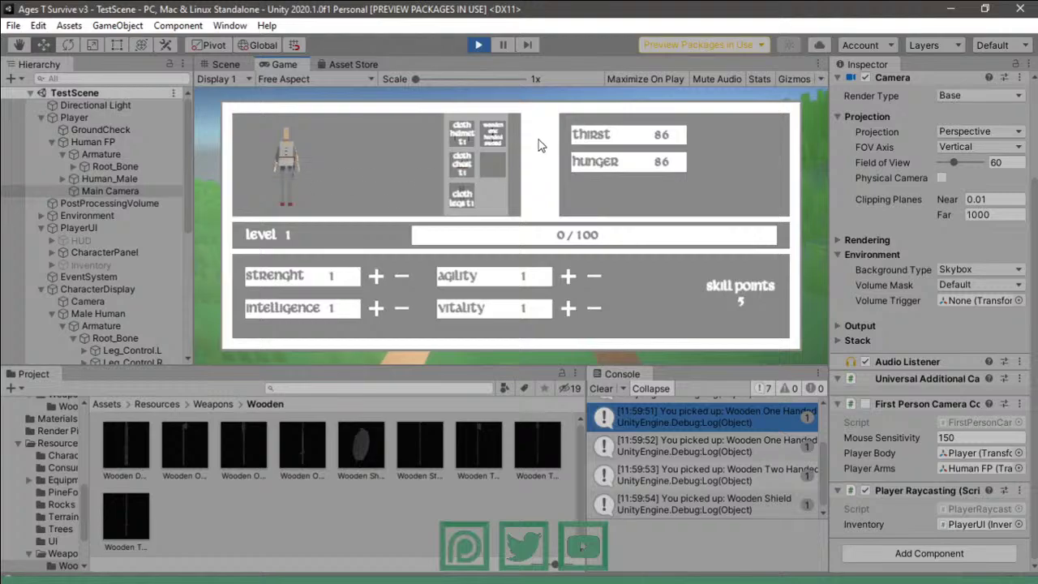
pyautogui.press('c')
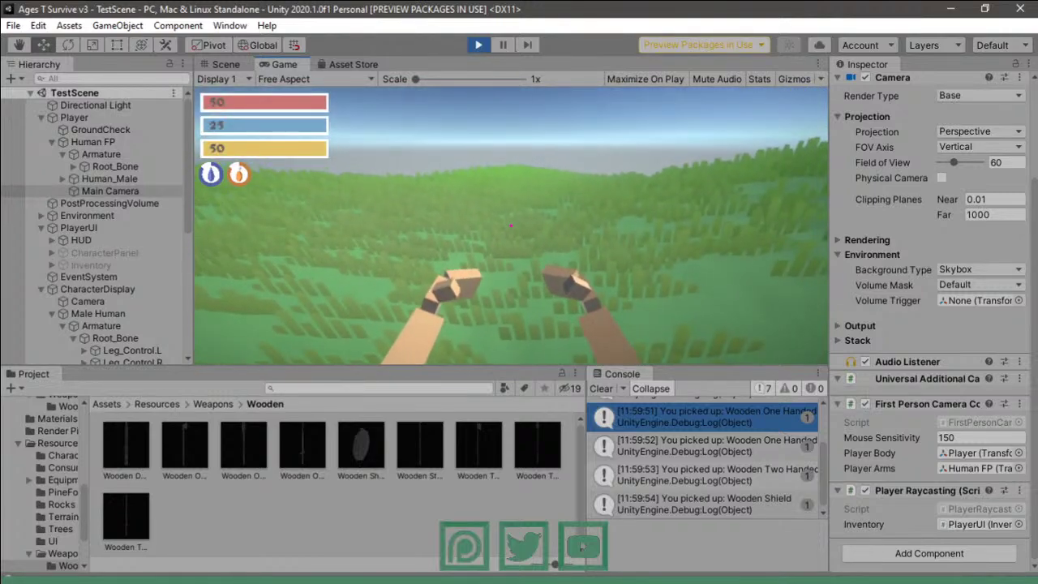
# - Toggle the inventory and stats panels and orbit the Scene view to inspect the gear
pyautogui.press('c')
pyautogui.press('c')
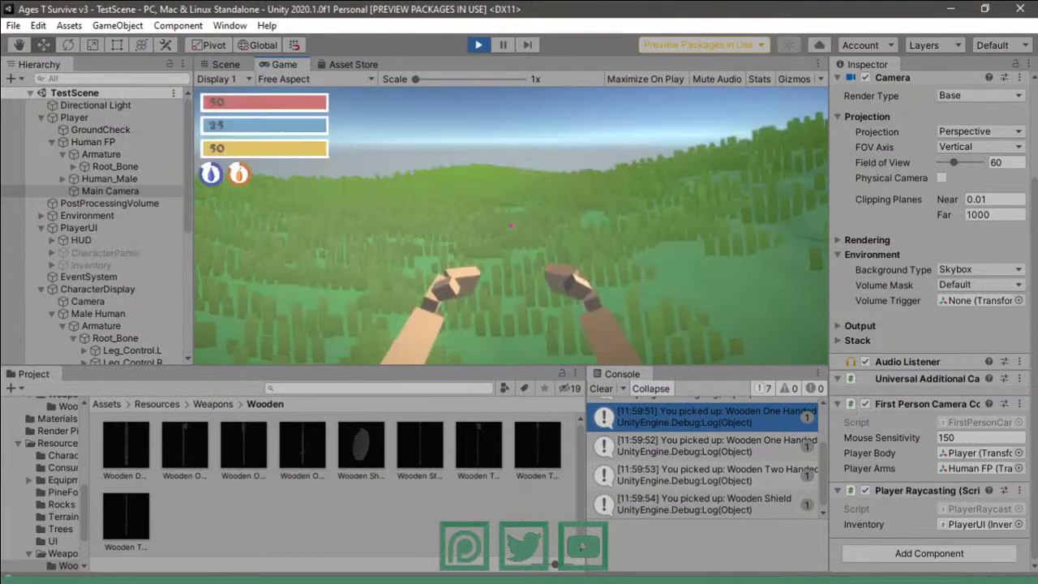
pyautogui.press('i')
pyautogui.press('c')
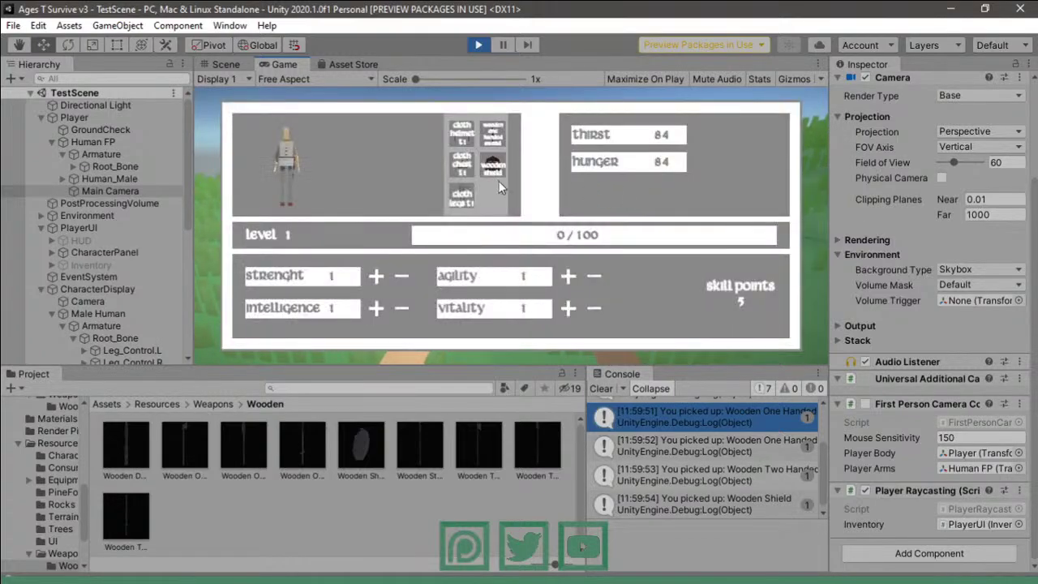
pyautogui.click(228, 65)
pyautogui.moveTo(235, 113)
pyautogui.mouseDown(button='right')
pyautogui.moveTo(209, 127)
pyautogui.moveTo(324, 128)
pyautogui.mouseUp(button='right')
pyautogui.click(285, 64)
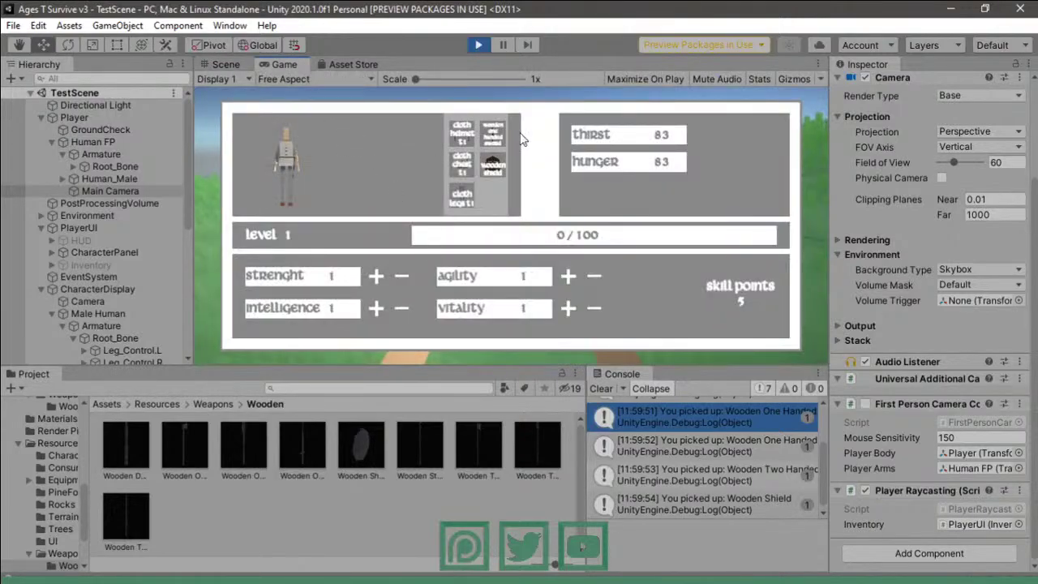
pyautogui.press('Tab')
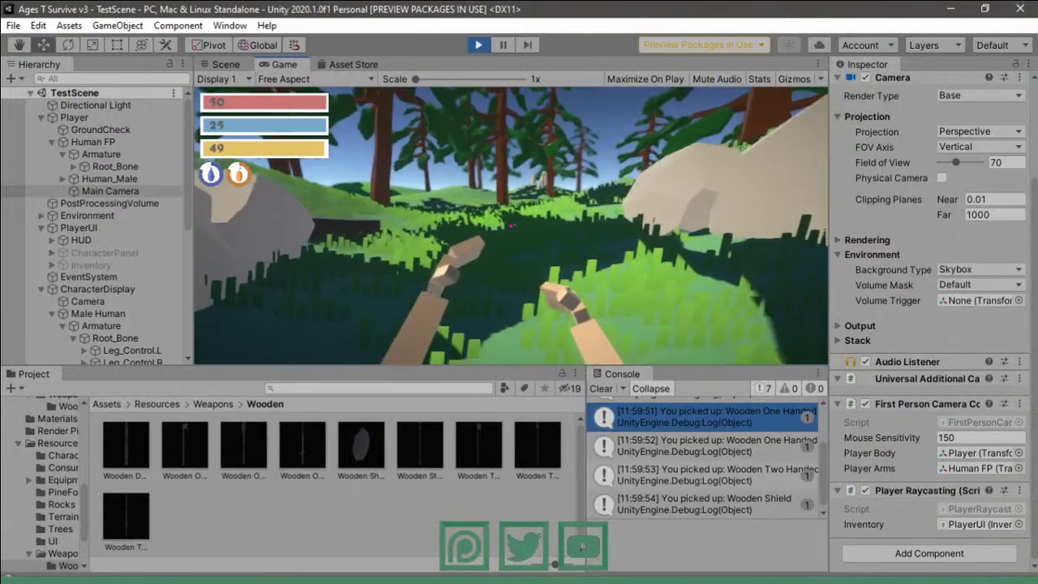
# - Inspect the character's back up close, stop Play mode, and return to YouTube Studio
pyautogui.press('Tab')
pyautogui.press('Tab')
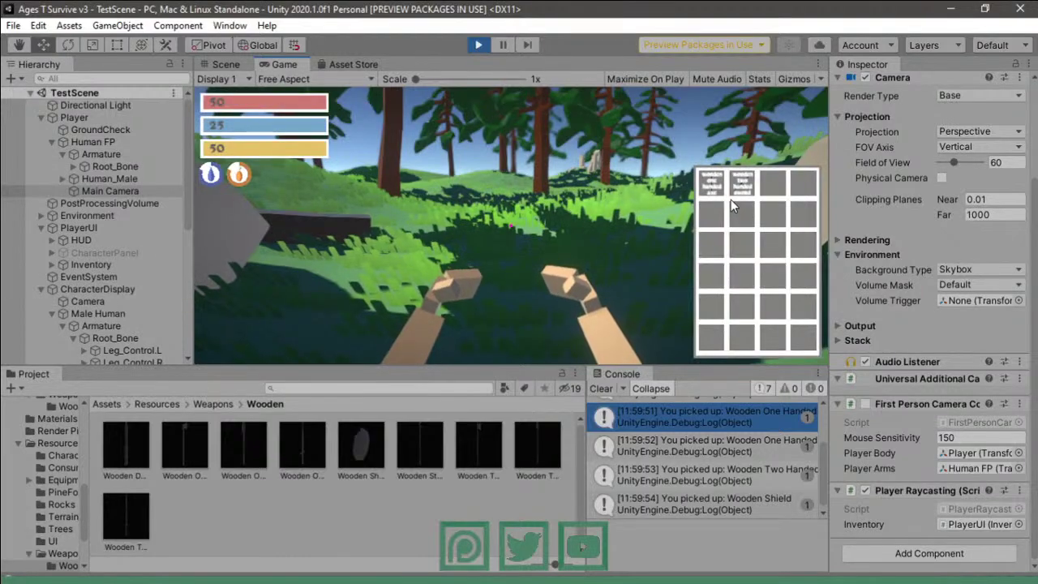
pyautogui.press('Tab')
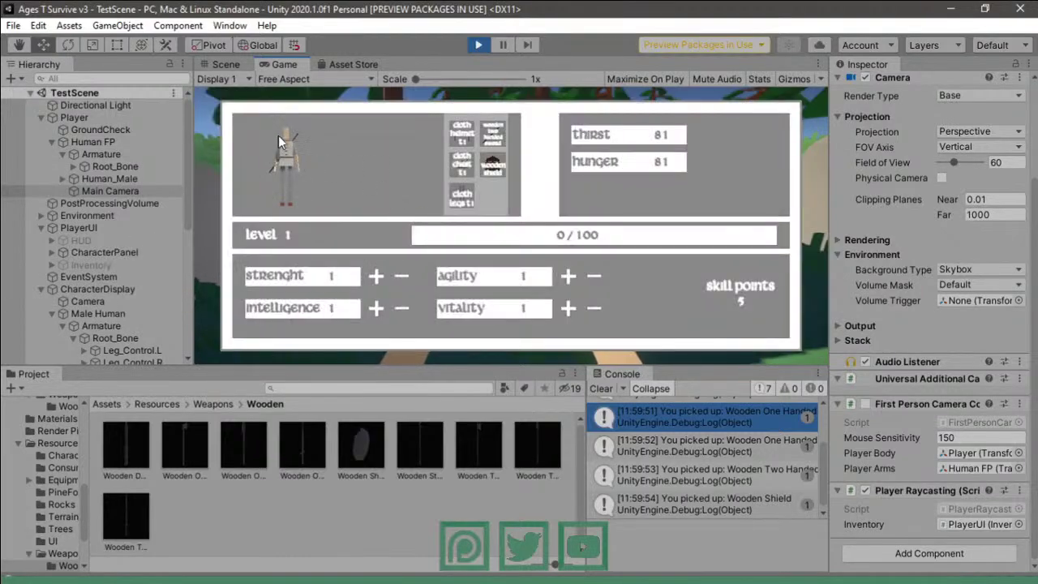
pyautogui.click(220, 65)
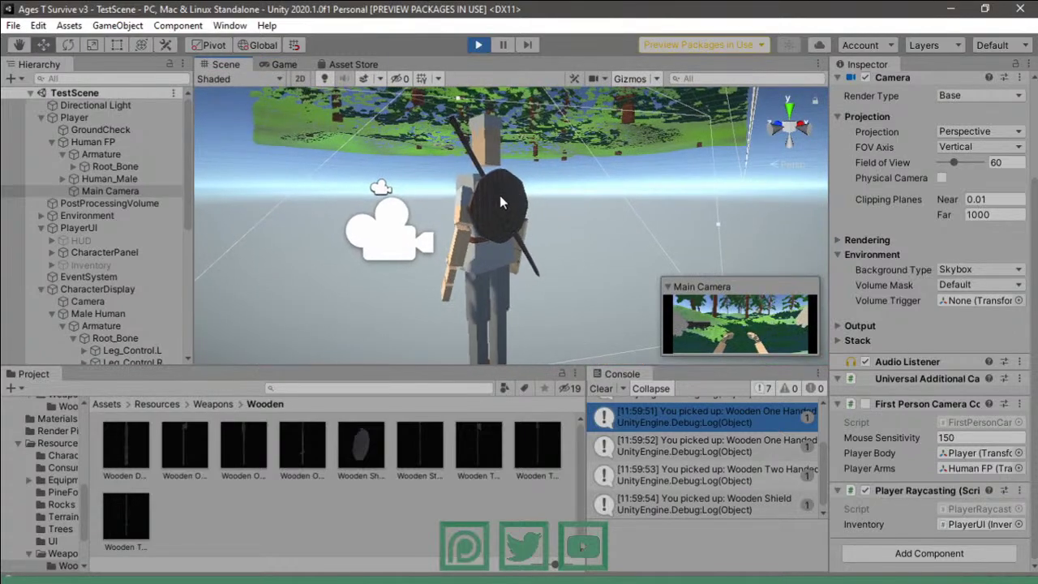
pyautogui.moveTo(500, 194)
pyautogui.mouseDown(button='right')
pyautogui.moveTo(722, 217)
pyautogui.moveTo(387, 200)
pyautogui.mouseUp(button='right')
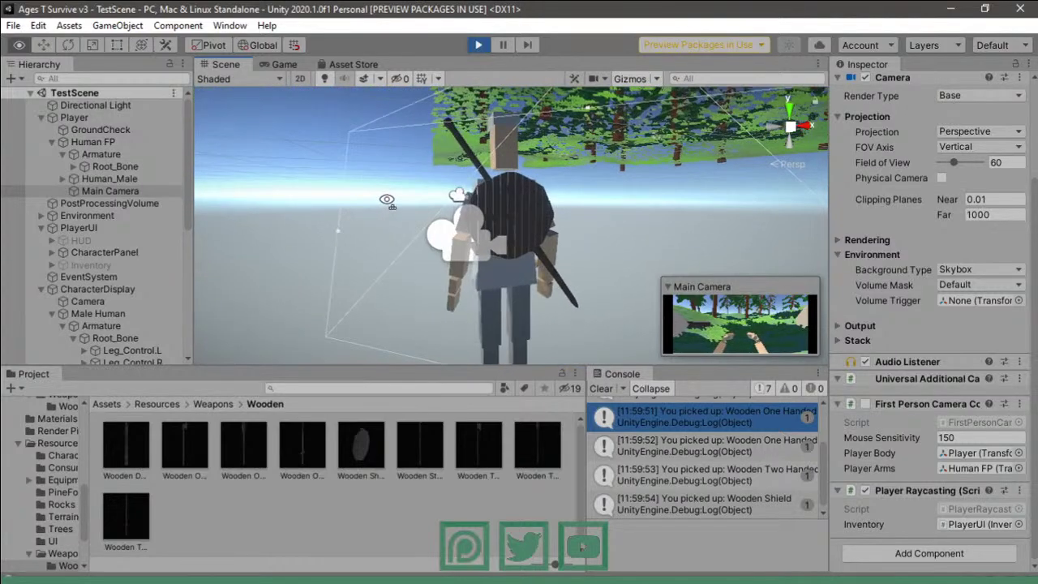
pyautogui.moveTo(387, 200)
pyautogui.mouseDown(button='right')
pyautogui.moveTo(42, 230)
pyautogui.moveTo(569, 234)
pyautogui.moveTo(523, 245)
pyautogui.moveTo(308, 195)
pyautogui.moveTo(343, 227)
pyautogui.mouseUp(button='right')
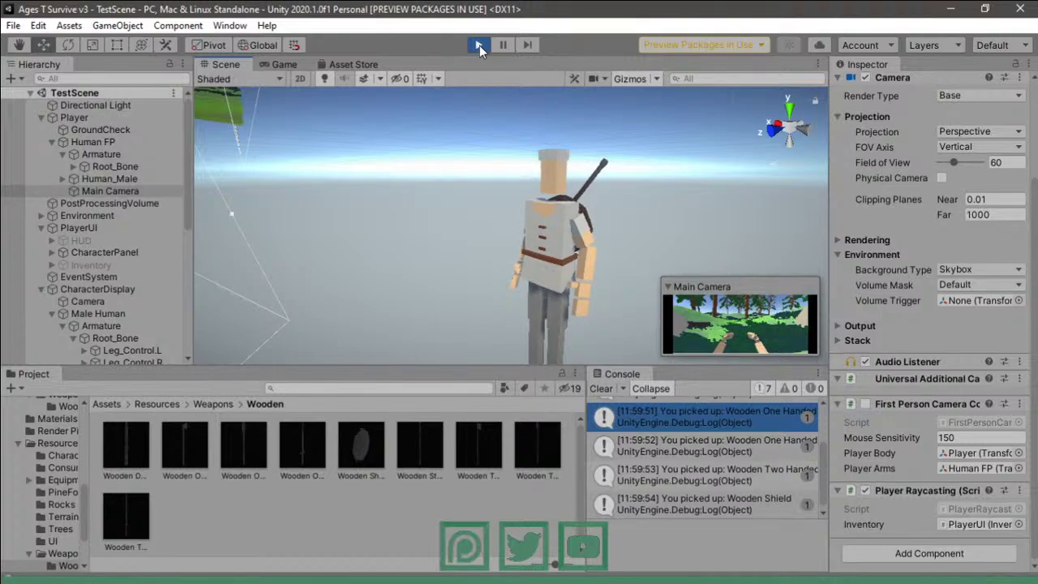
pyautogui.click(289, 62)
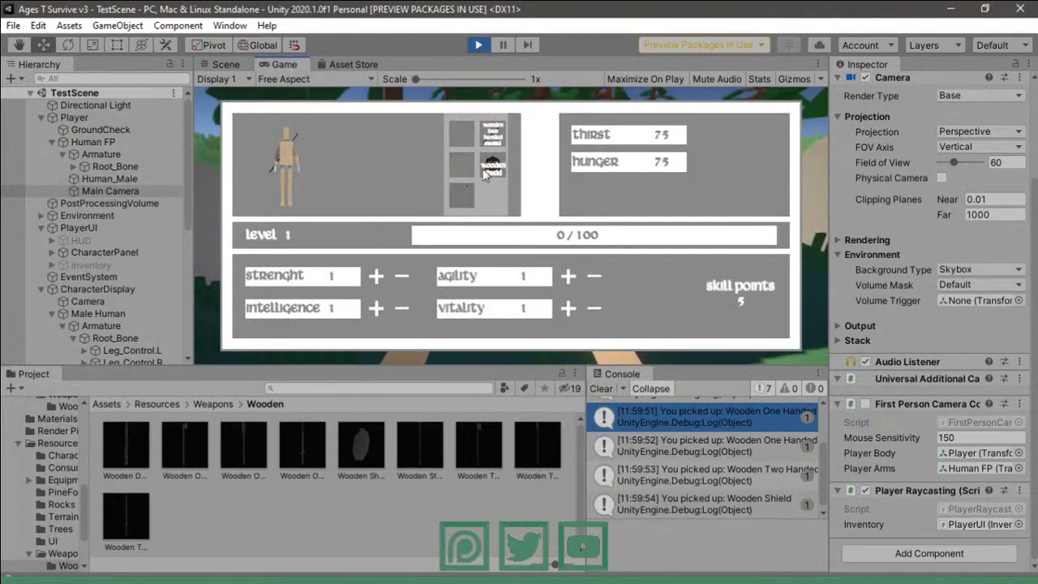
pyautogui.press('Tab')
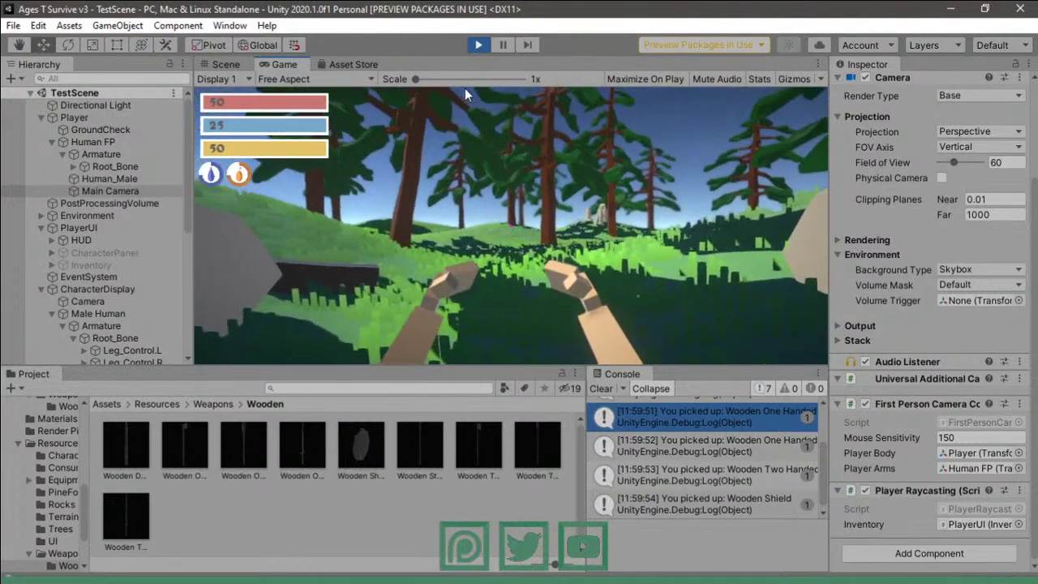
pyautogui.click(478, 45)
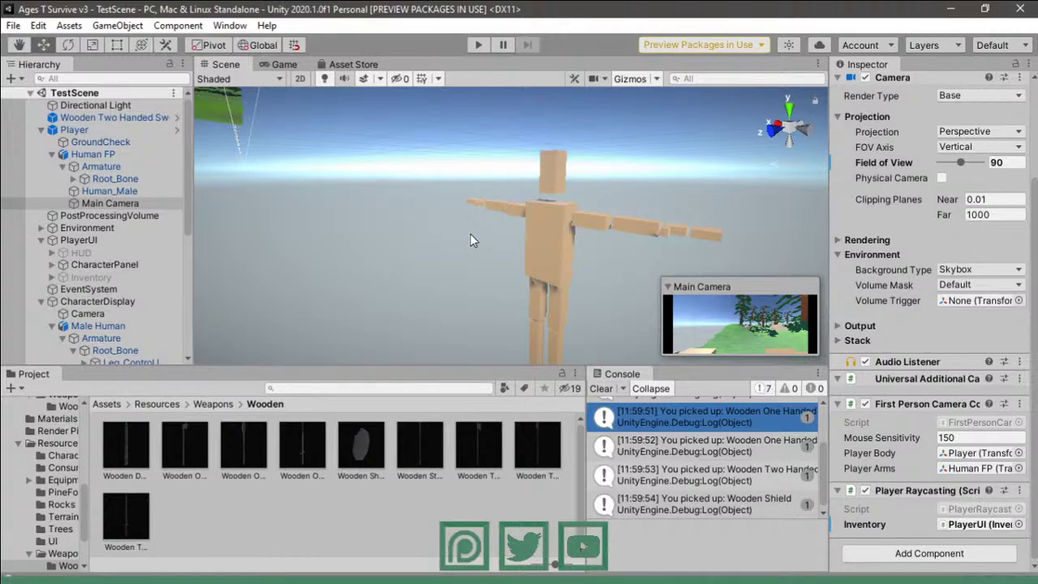
pyautogui.click(134, 571)
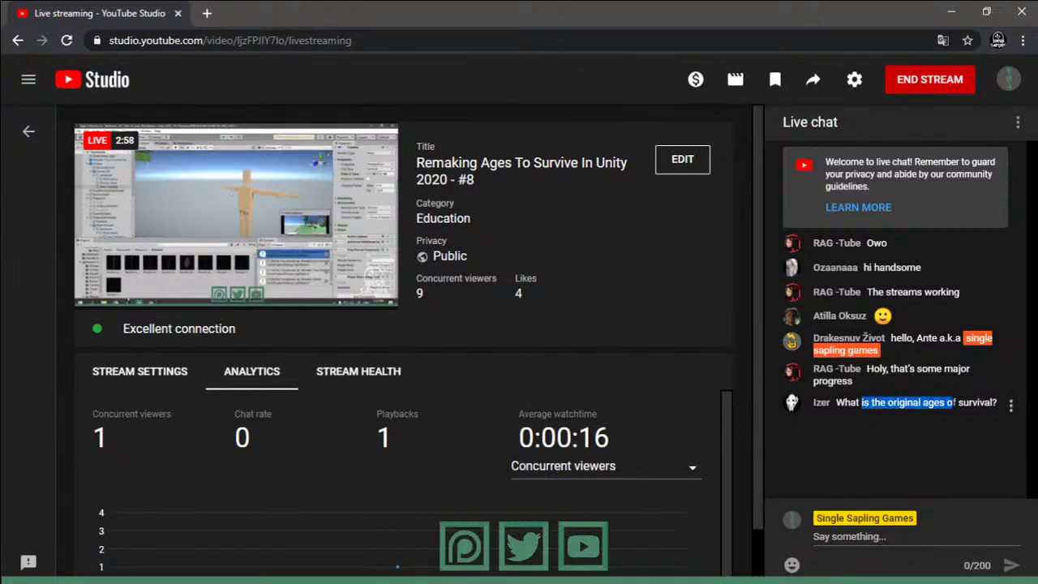
# - Open your own YouTube channel's Videos list in a new tab
pyautogui.click(207, 13)
pyautogui.click(363, 416)
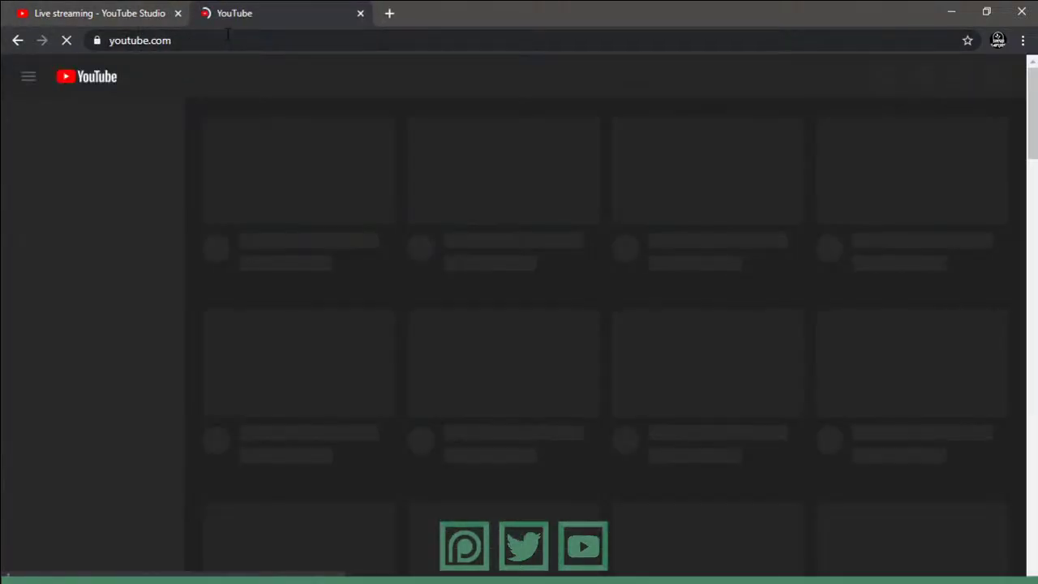
pyautogui.click(228, 39)
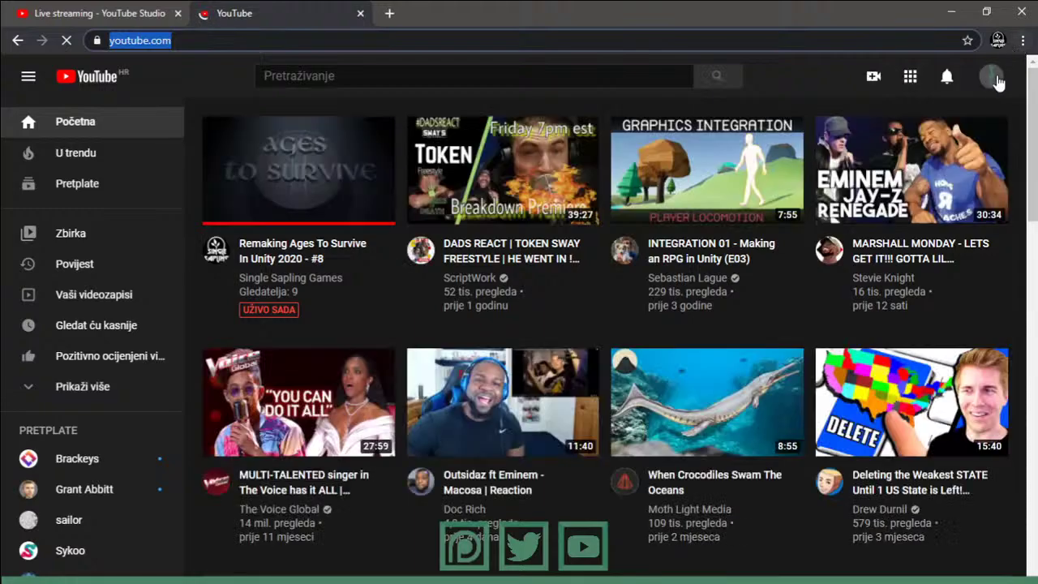
pyautogui.click(993, 78)
pyautogui.click(779, 157)
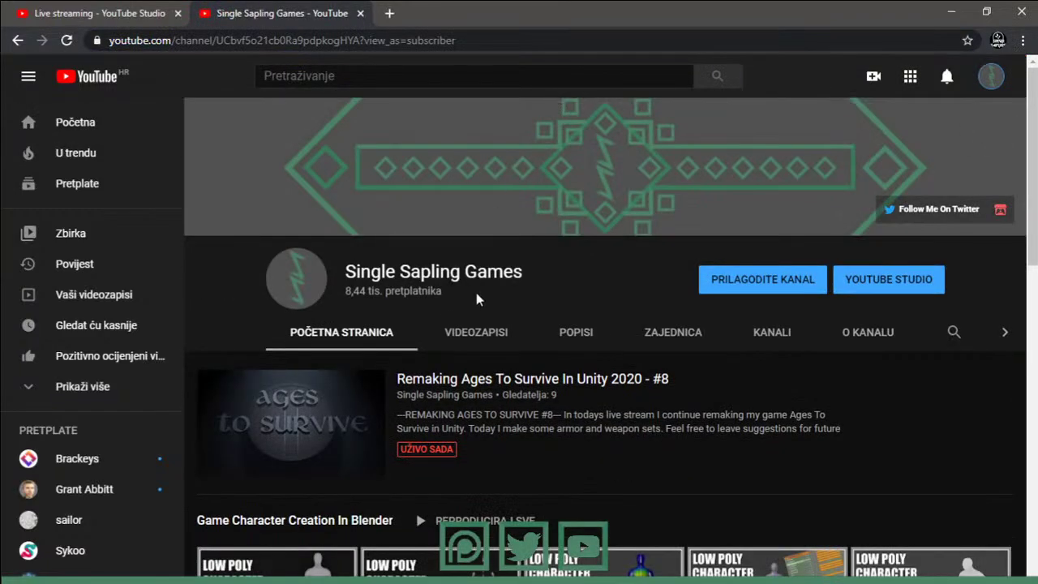
pyautogui.click(476, 334)
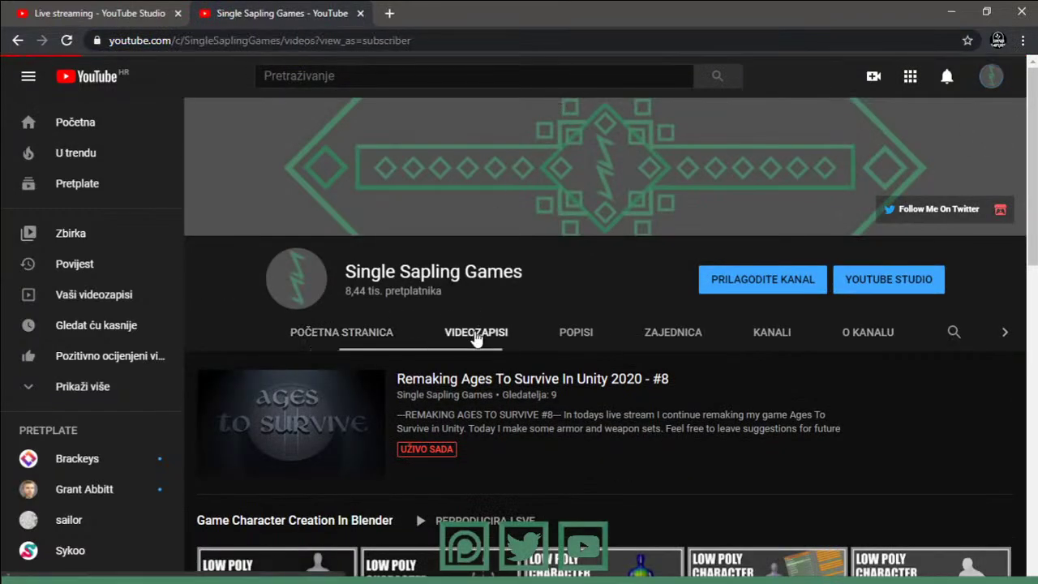
# - Scroll through the channel's videos, then close the Videos tab
pyautogui.scroll(-3, 438, 308)
pyautogui.scroll(-4, 503, 275)
pyautogui.scroll(-4, 633, 270)
pyautogui.scroll(-4, 722, 272)
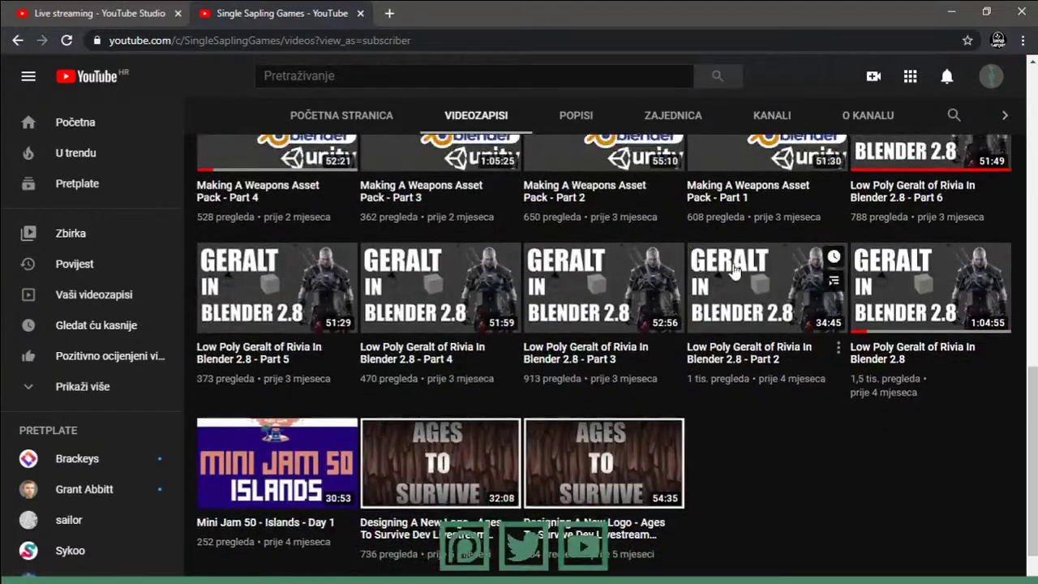
pyautogui.scroll(-1, 730, 275)
pyautogui.scroll(-3, 779, 454)
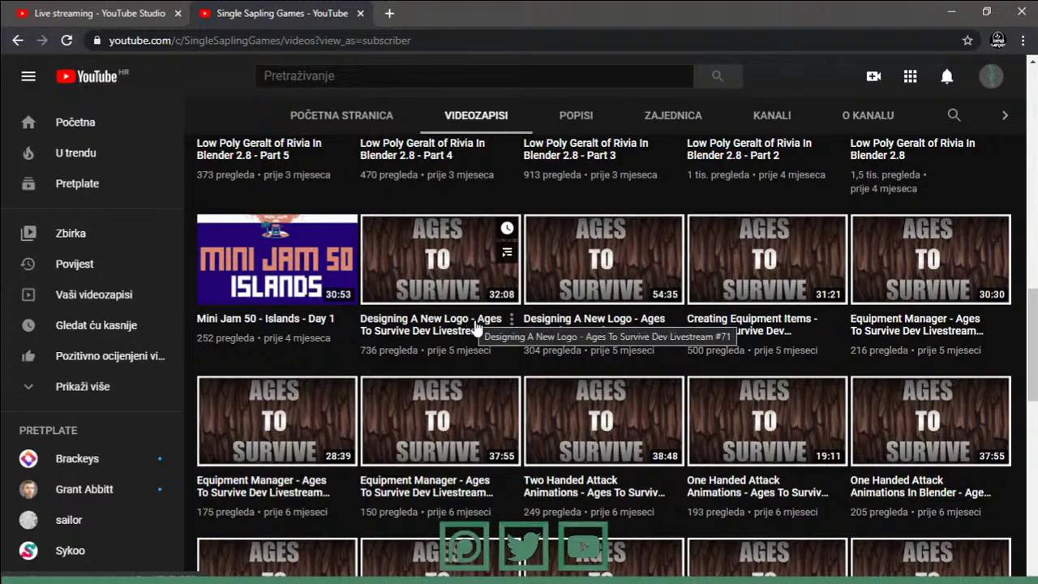
pyautogui.scroll(-1, 442, 327)
pyautogui.scroll(-4, 487, 328)
pyautogui.scroll(-4, 556, 327)
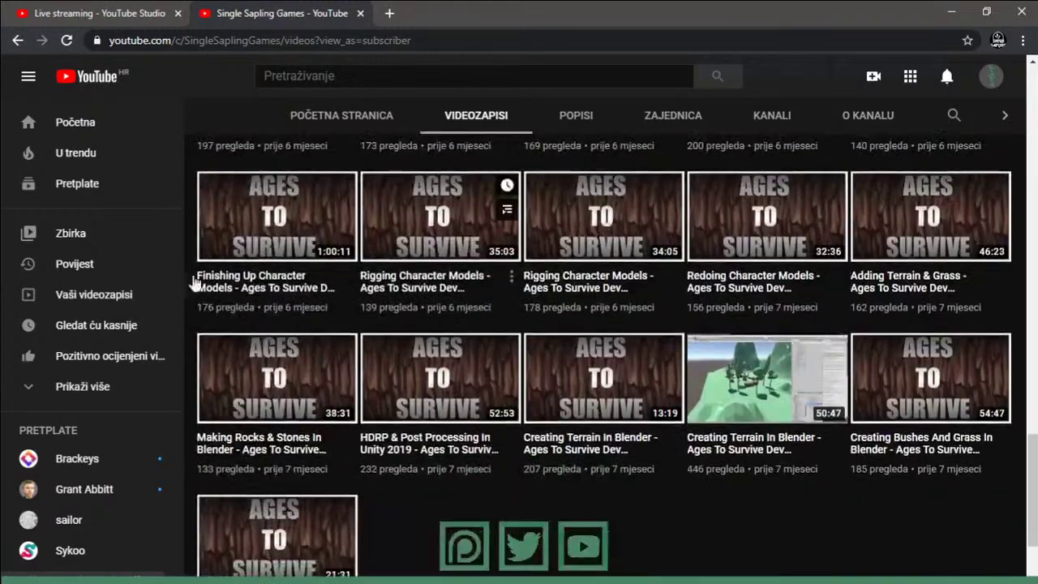
pyautogui.scroll(-2, 630, 371)
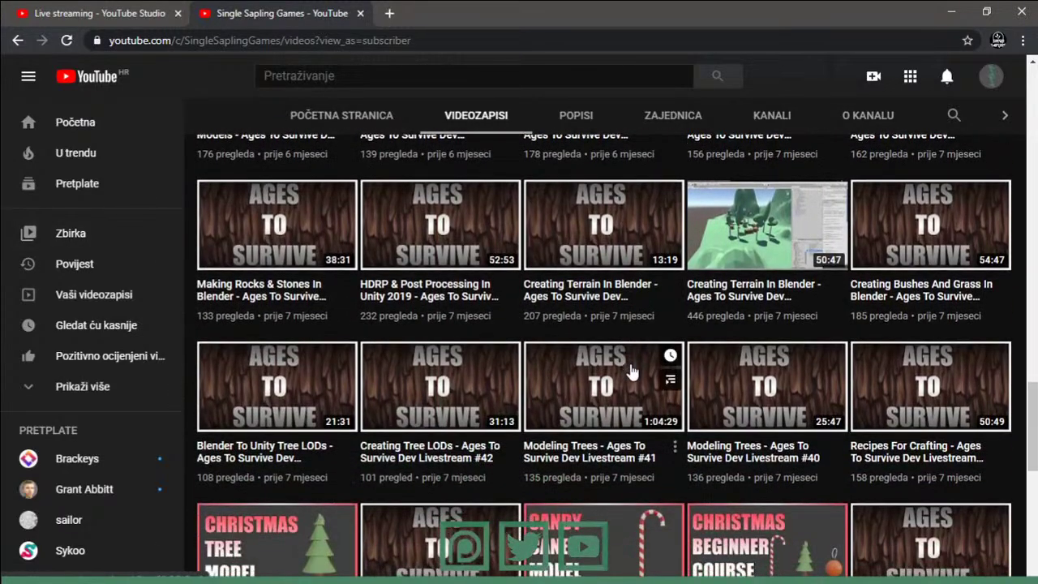
pyautogui.scroll(-2, 632, 371)
pyautogui.scroll(-2, 633, 367)
pyautogui.scroll(-3, 649, 361)
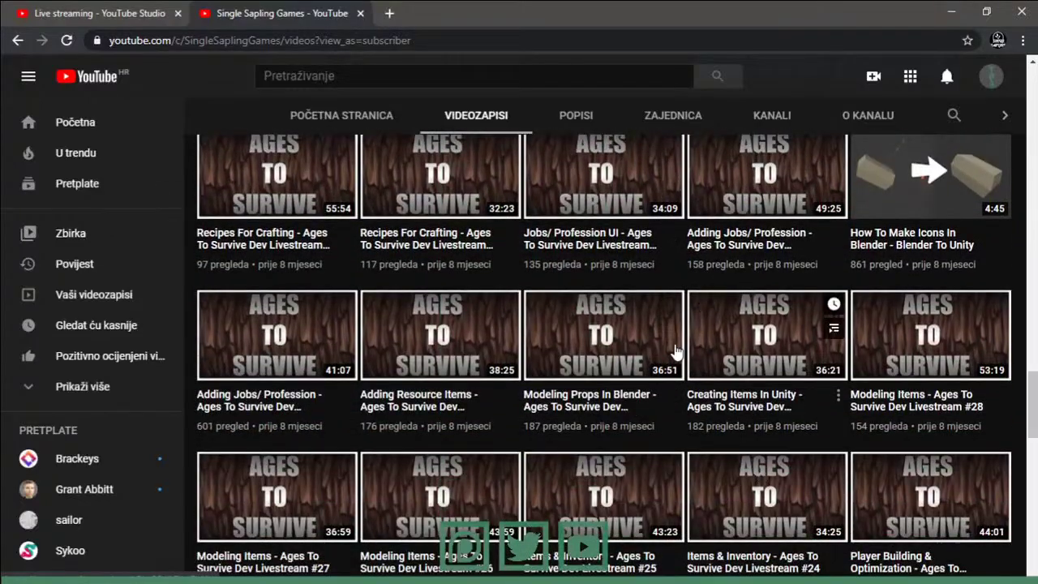
pyautogui.scroll(-2, 701, 418)
pyautogui.scroll(-1, 712, 421)
pyautogui.scroll(5, 722, 398)
pyautogui.scroll(8, 657, 454)
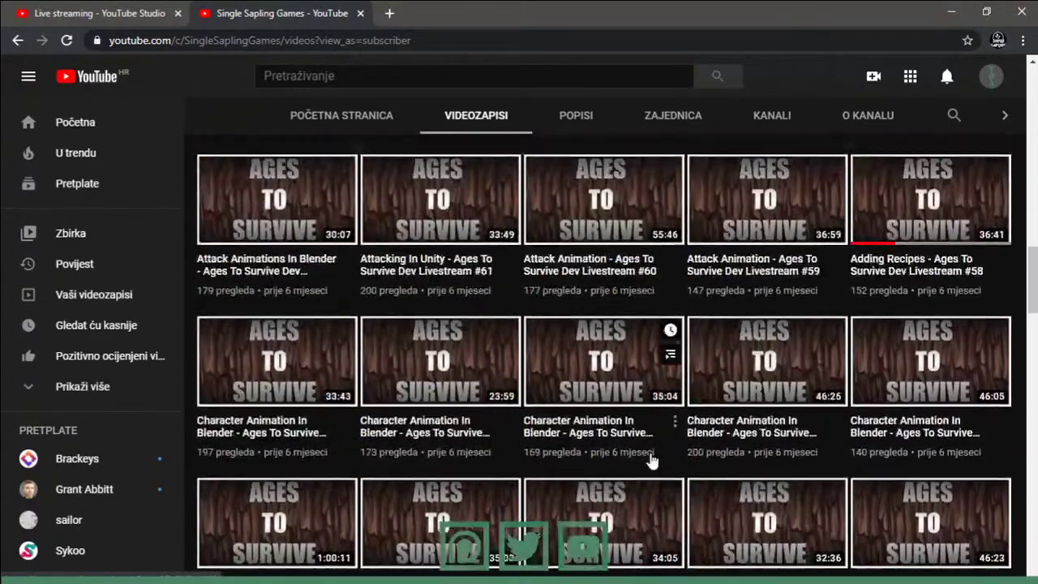
pyautogui.scroll(4, 651, 461)
pyautogui.scroll(3, 429, 440)
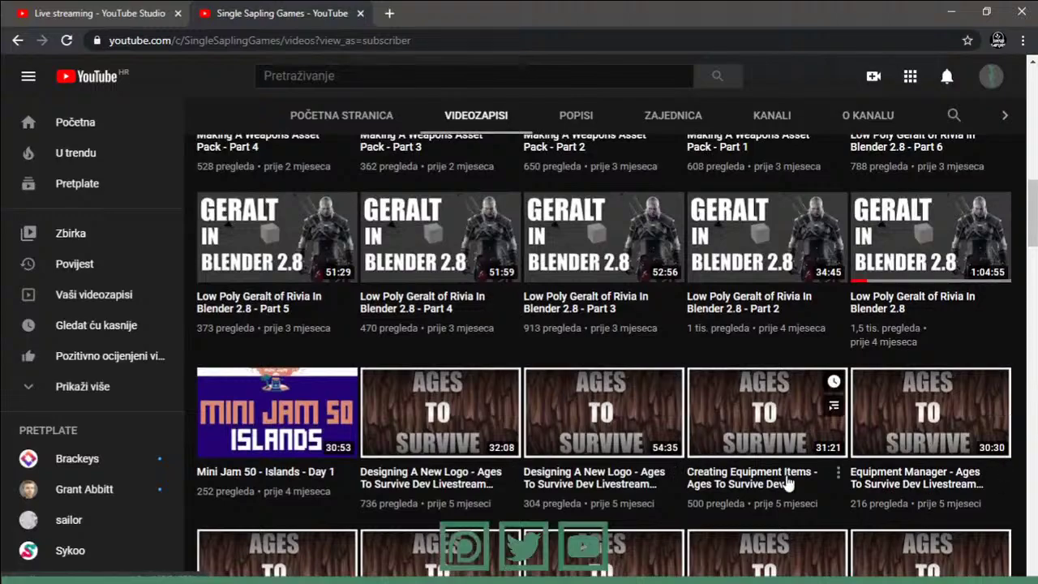
pyautogui.scroll(1, 783, 475)
pyautogui.scroll(3, 665, 308)
pyautogui.scroll(3, 568, 365)
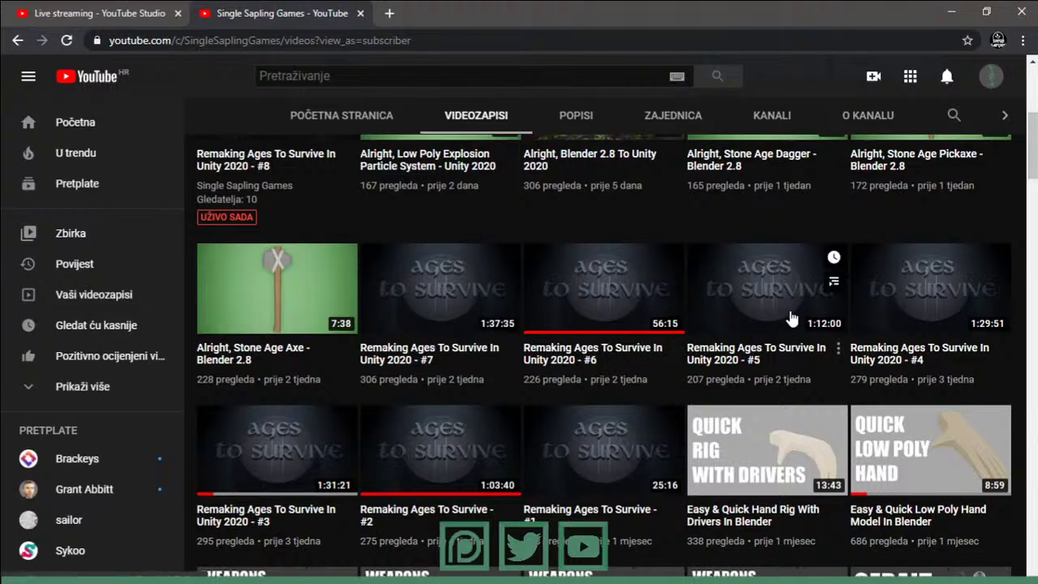
pyautogui.scroll(3, 629, 326)
pyautogui.scroll(-3, 630, 327)
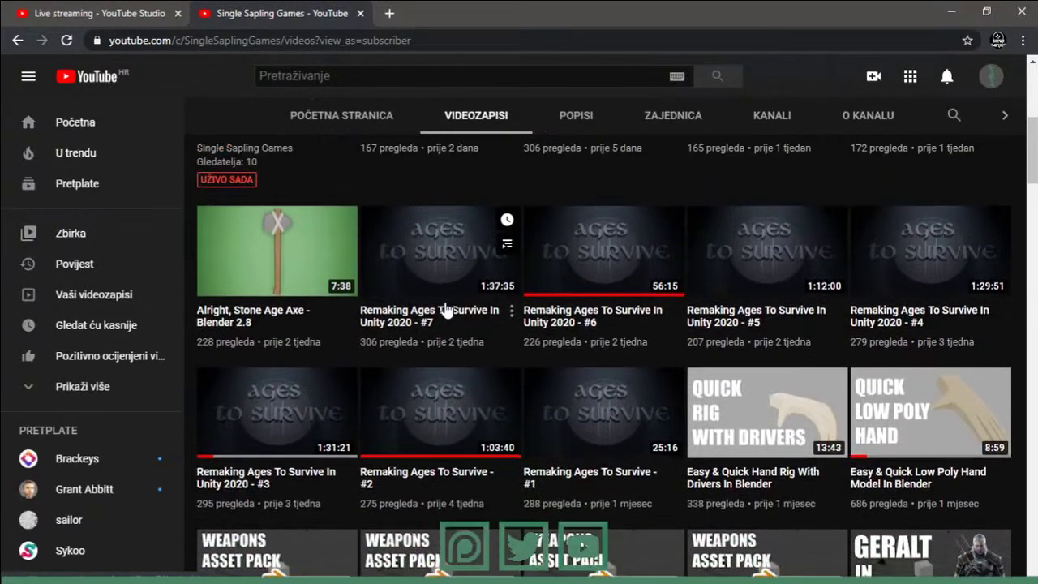
pyautogui.scroll(1, 438, 309)
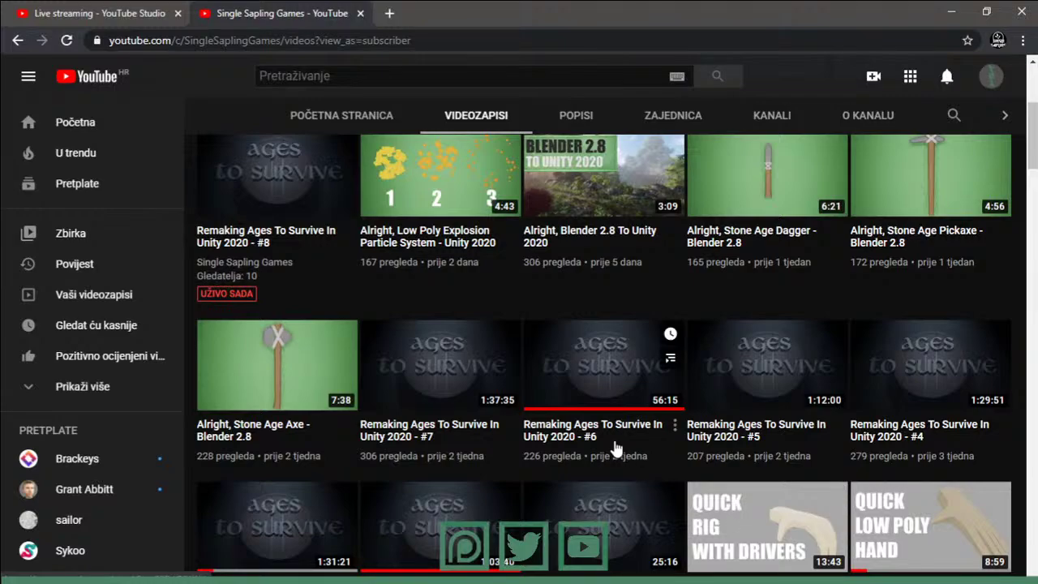
pyautogui.click(361, 14)
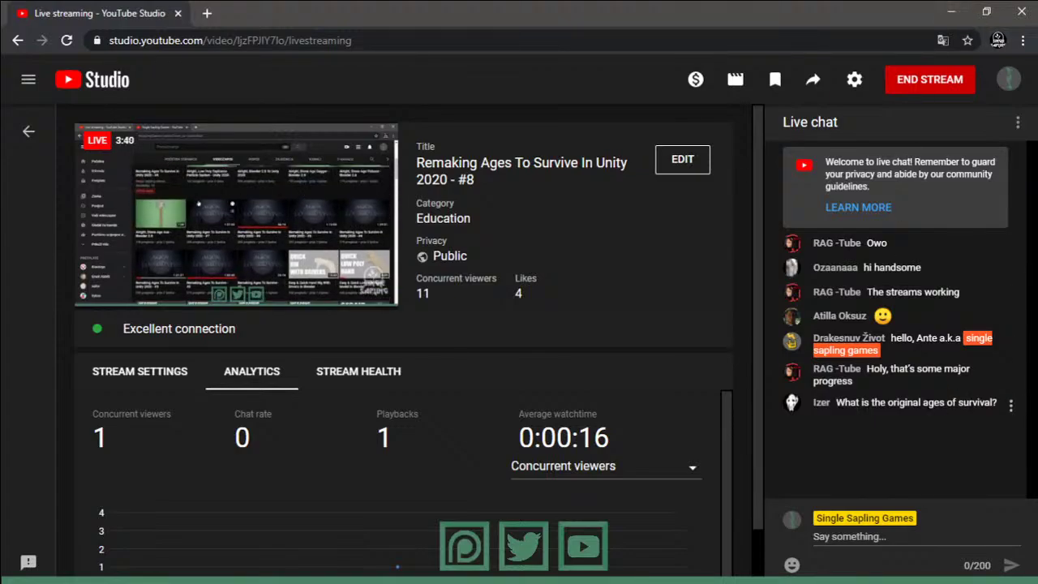
# - Browse to D:\Ages To Survive\ATS Kits and open the Ages To Survive Macro Design document
pyautogui.click(952, 12)
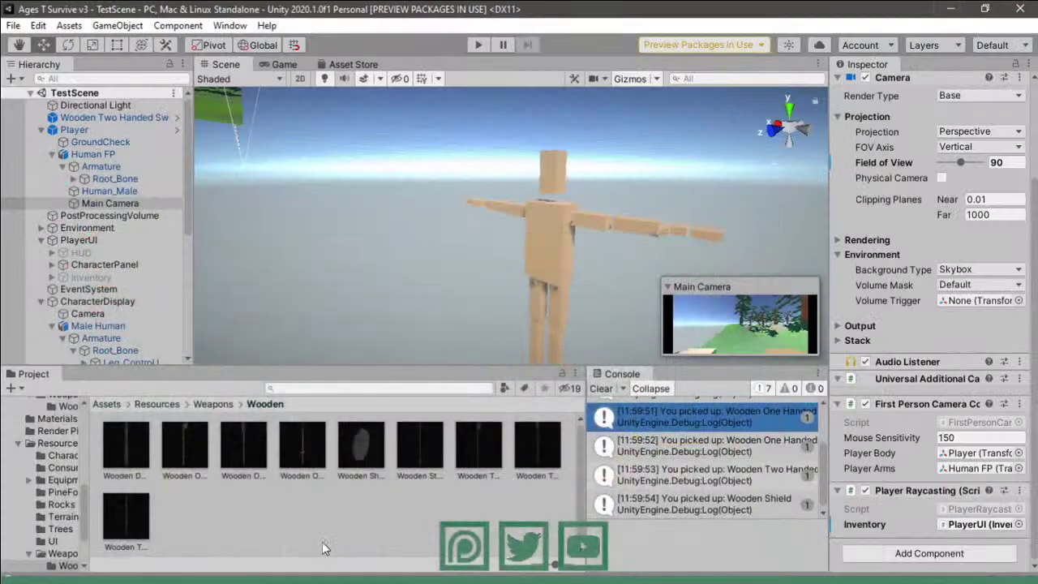
pyautogui.click(94, 572)
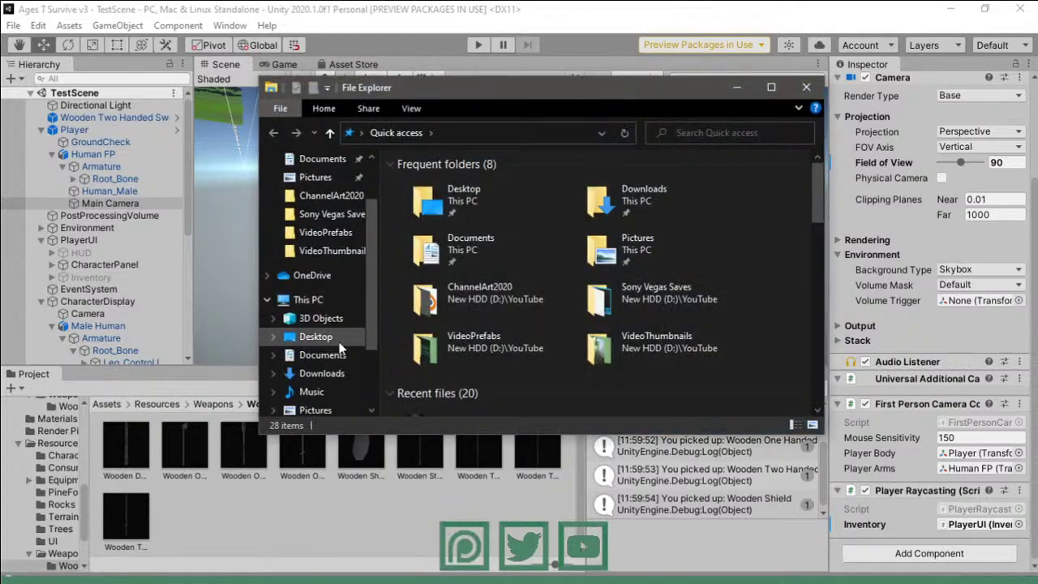
pyautogui.scroll(-1, 340, 347)
pyautogui.click(326, 410)
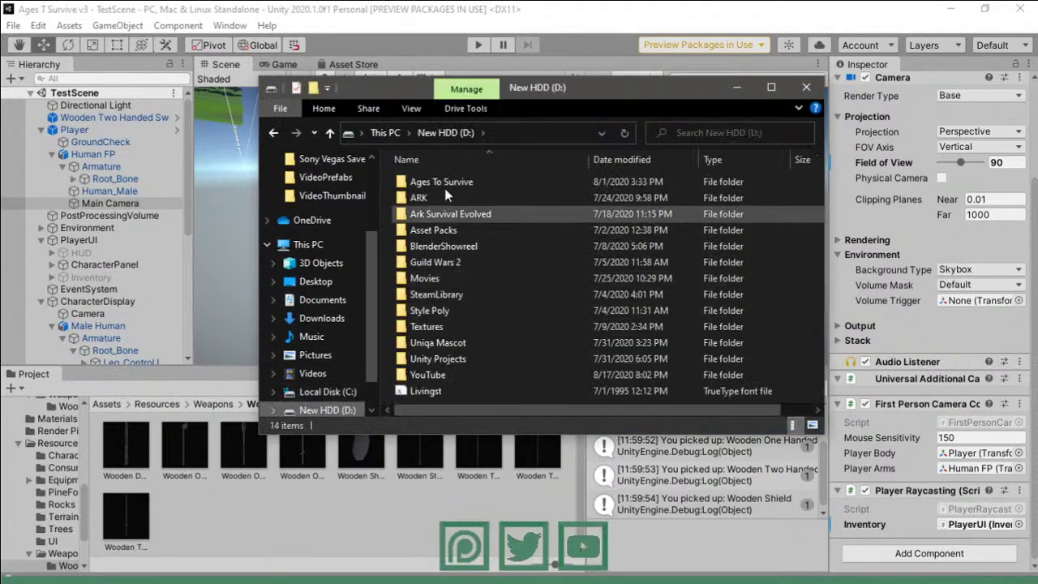
pyautogui.doubleClick(445, 183)
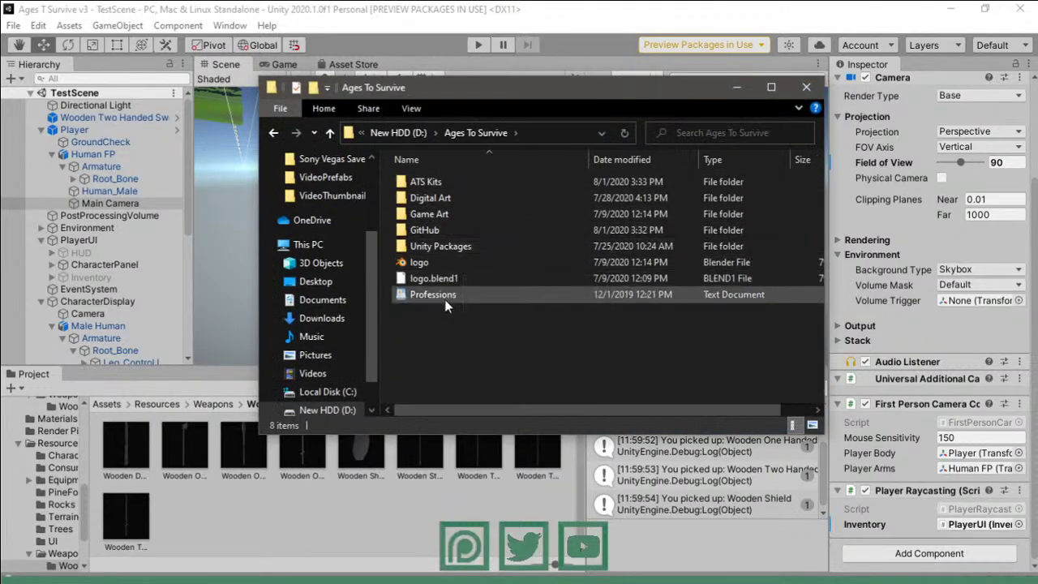
pyautogui.doubleClick(426, 182)
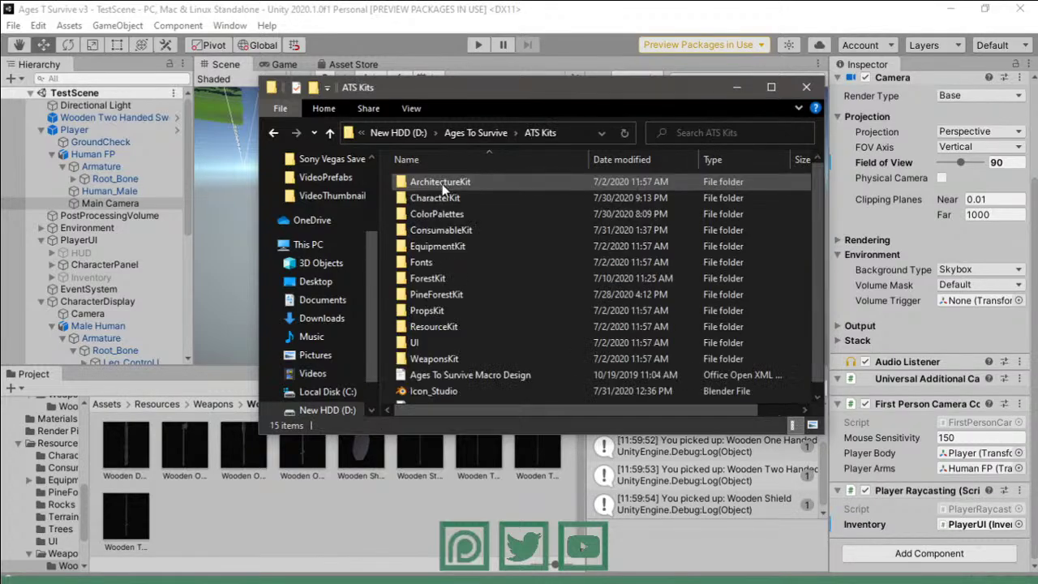
pyautogui.scroll(-1, 472, 373)
pyautogui.doubleClick(475, 363)
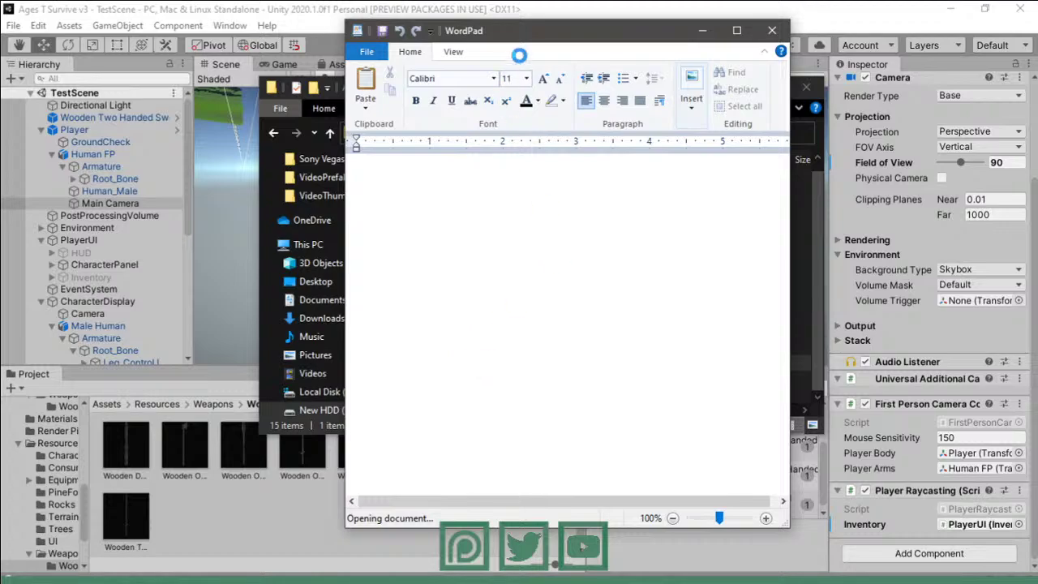
# - Maximize WordPad and highlight the Gameplay line and game summary line
pyautogui.doubleClick(506, 33)
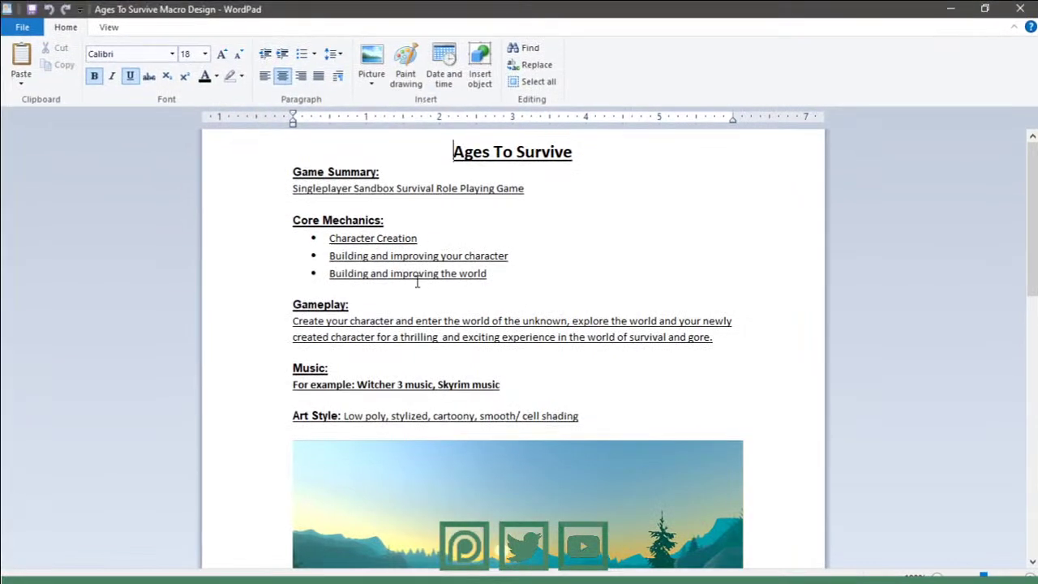
pyautogui.moveTo(306, 320)
pyautogui.mouseDown()
pyautogui.moveTo(712, 336)
pyautogui.moveTo(308, 334)
pyautogui.mouseUp()
pyautogui.click(308, 331)
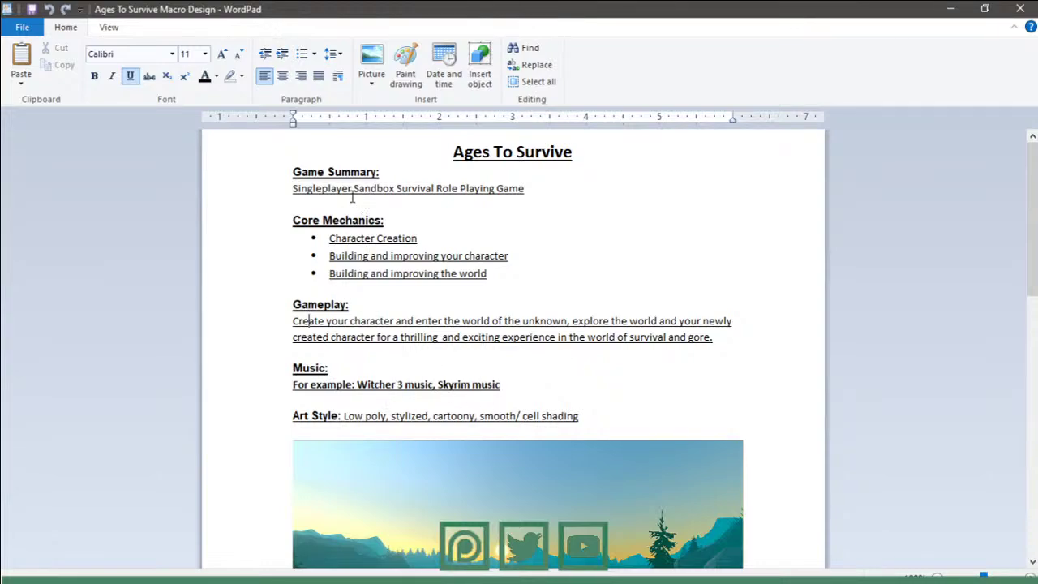
pyautogui.moveTo(303, 187); pyautogui.dragTo(606, 183)
pyautogui.click(610, 178)
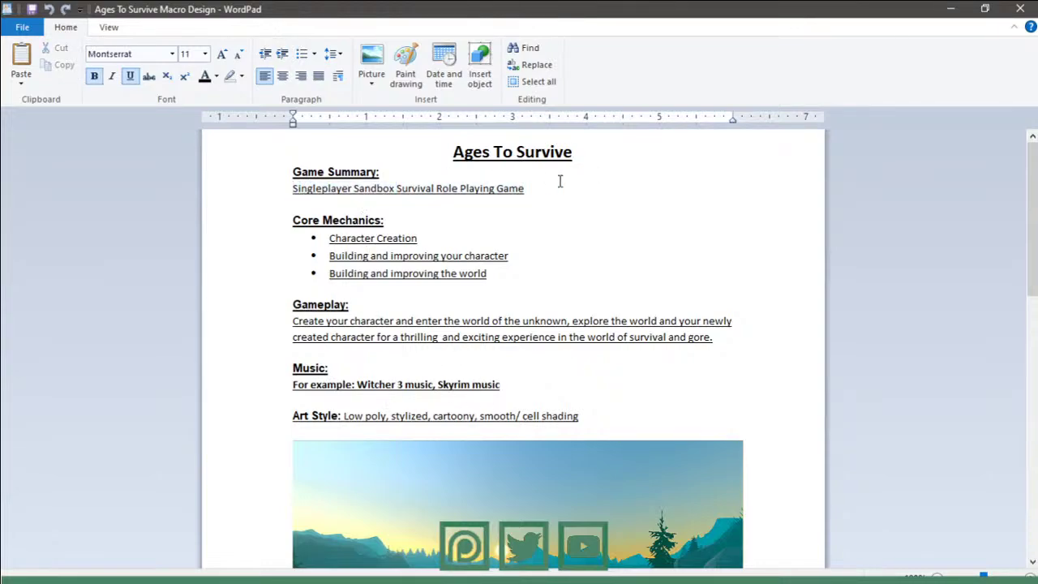
# - Scroll through the document's art style reference images
pyautogui.scroll(-4, 584, 243)
pyautogui.scroll(-2, 531, 282)
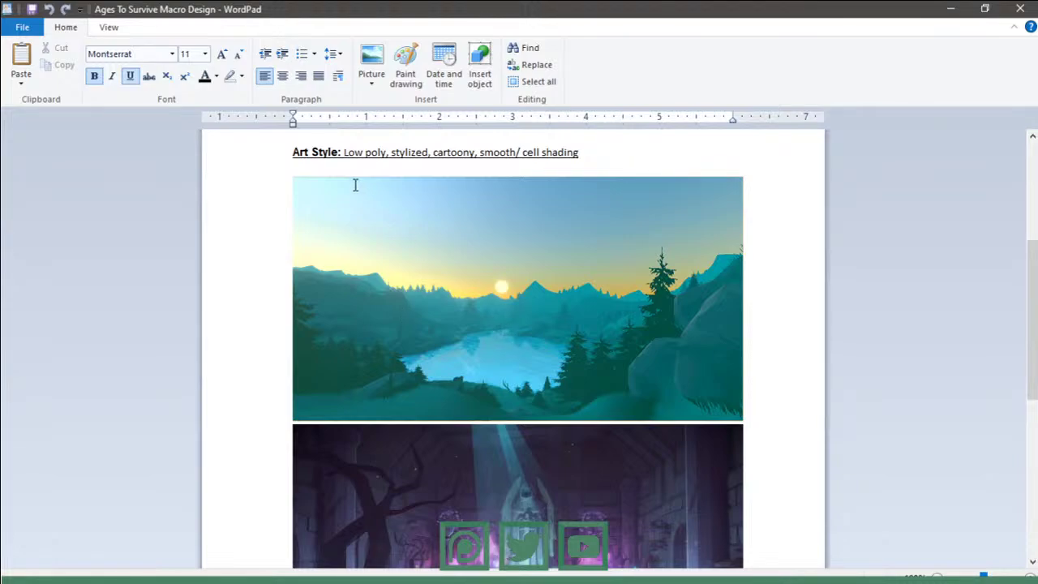
pyautogui.scroll(-4, 446, 260)
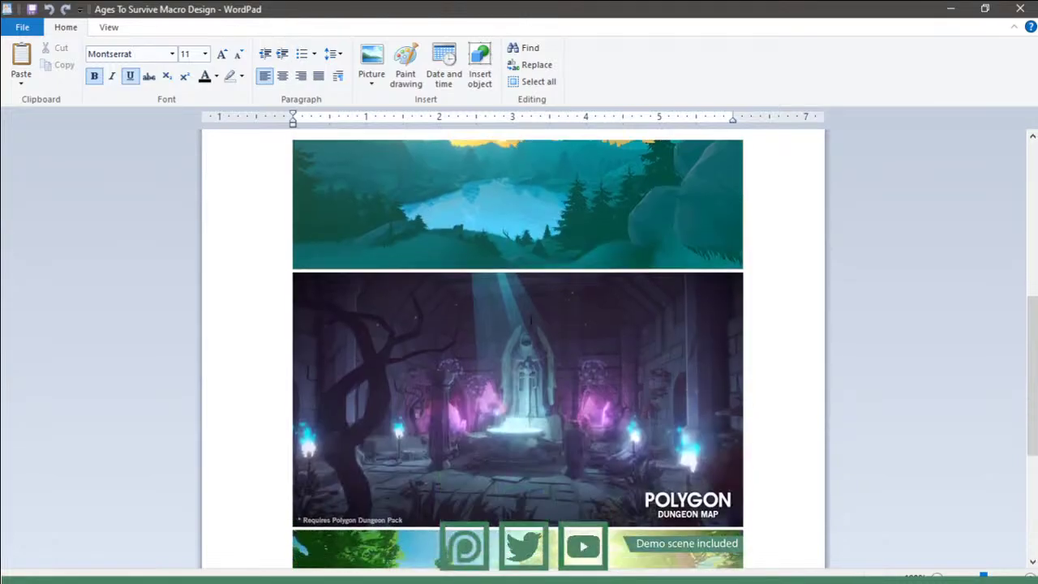
pyautogui.scroll(-5, 568, 340)
pyautogui.scroll(-1, 550, 308)
pyautogui.scroll(-1, 549, 312)
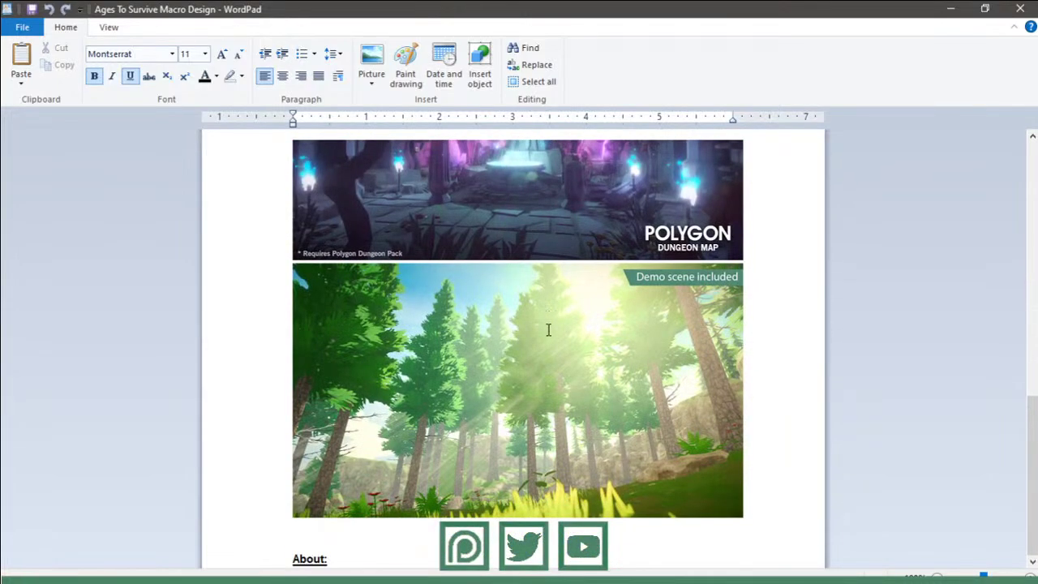
pyautogui.scroll(5, 564, 365)
pyautogui.scroll(2, 570, 387)
pyautogui.scroll(3, 570, 381)
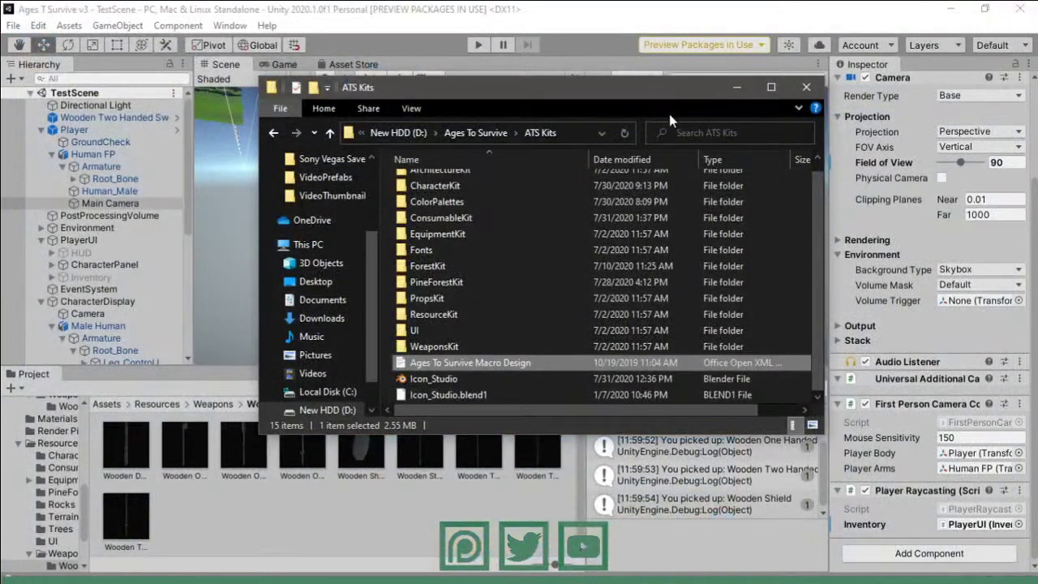
# - Close File Explorer, clear the Unity Console log, and return to the YouTube Studio live page
pyautogui.click(806, 86)
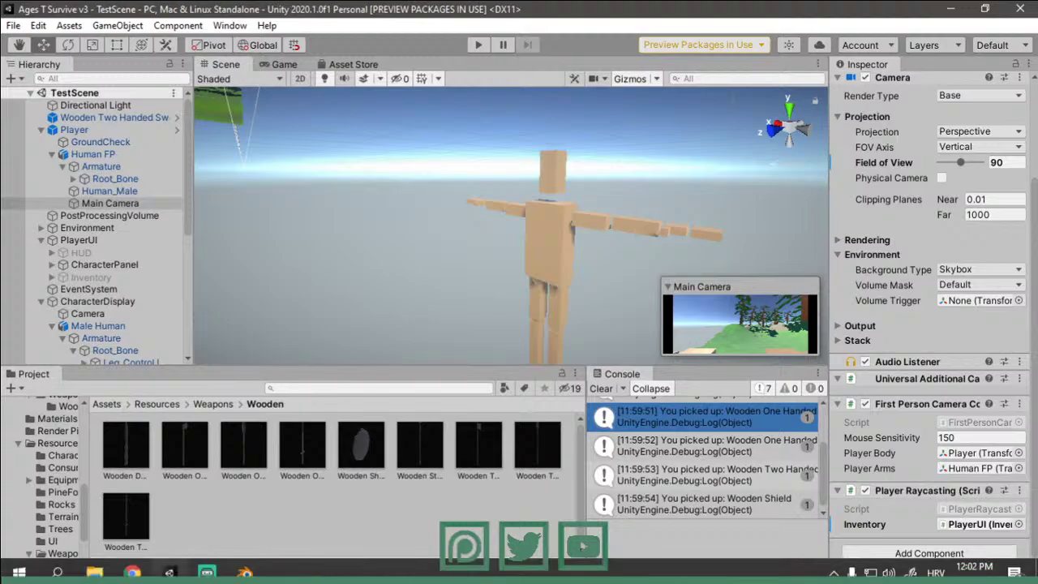
pyautogui.click(132, 573)
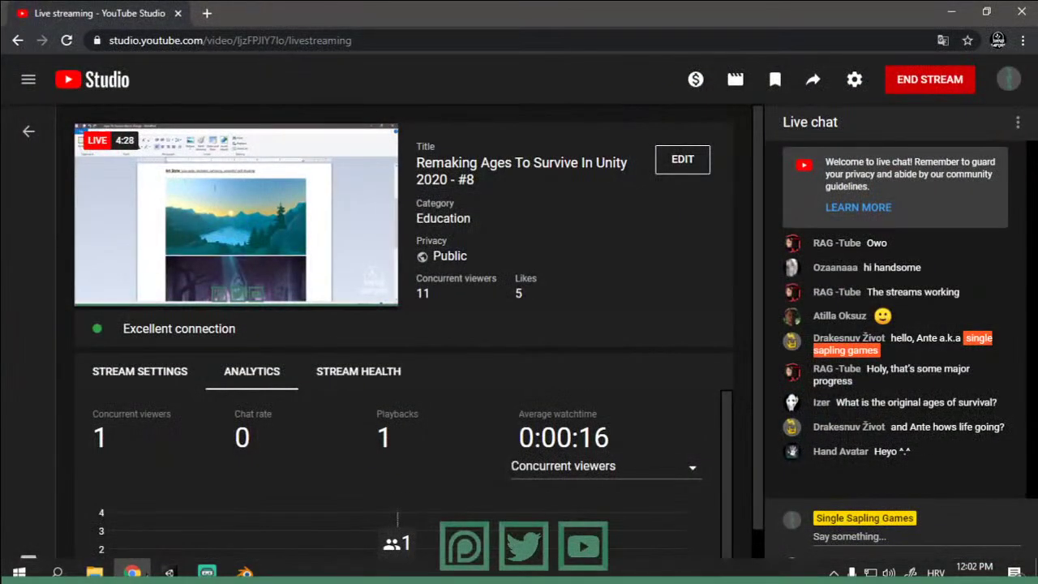
pyautogui.click(169, 572)
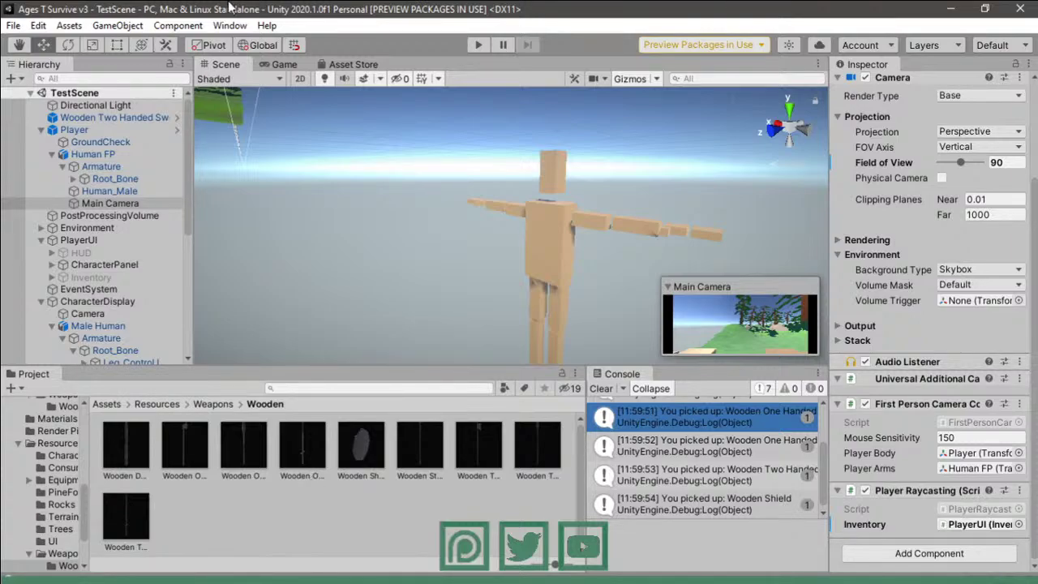
pyautogui.click(132, 572)
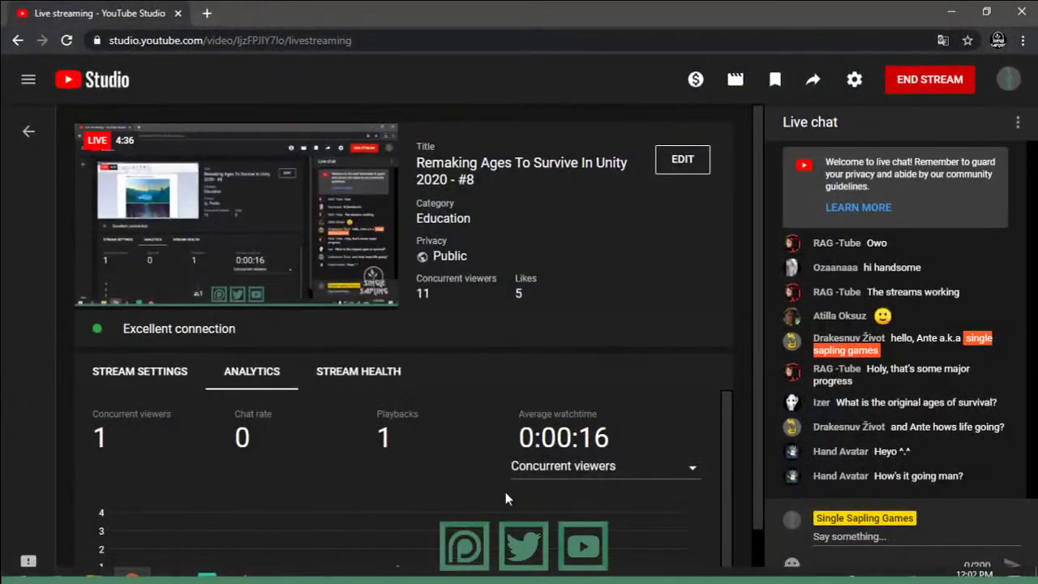
pyautogui.click(951, 12)
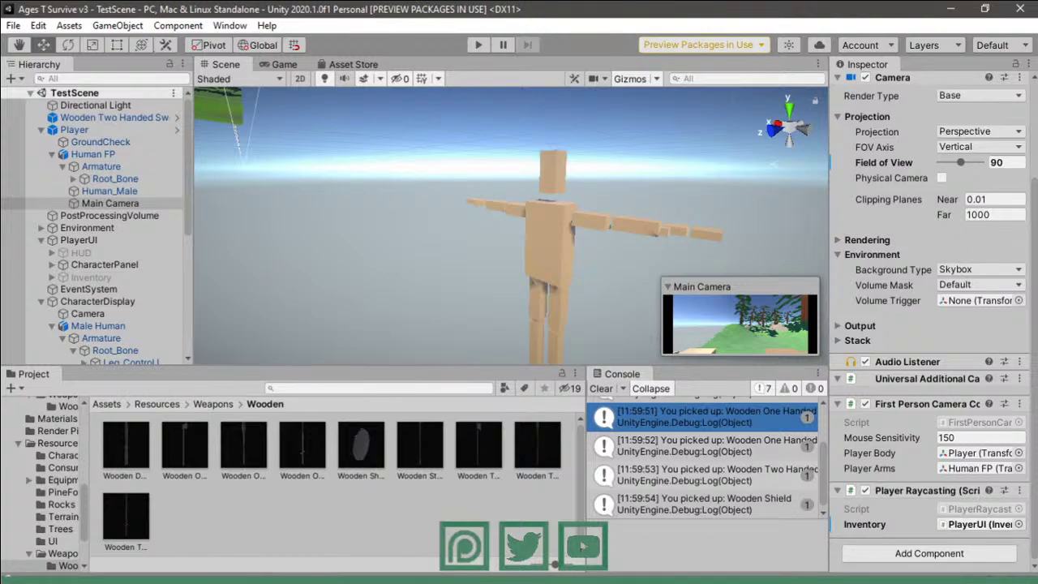
pyautogui.click(605, 391)
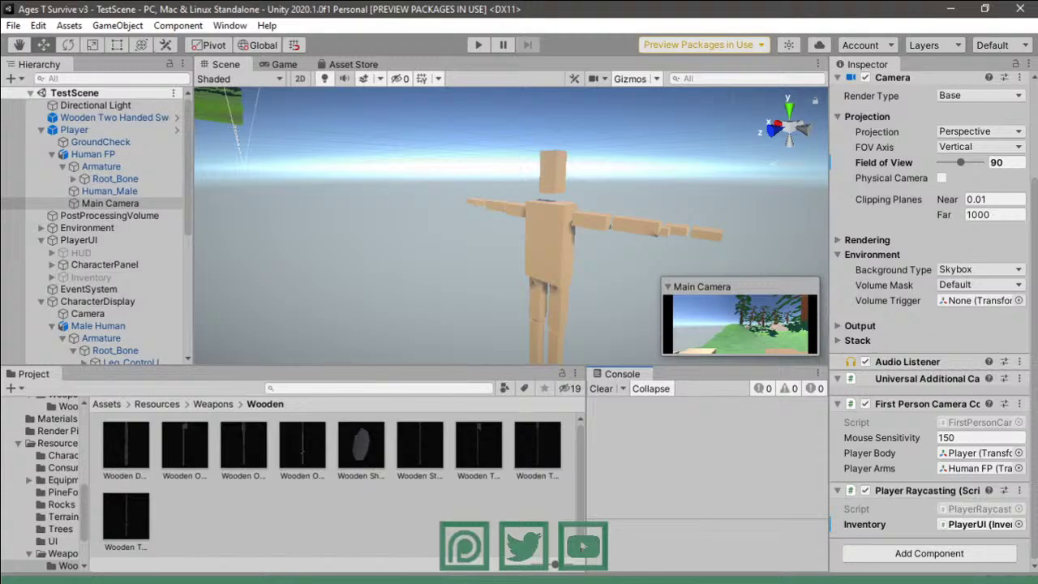
pyautogui.click(132, 573)
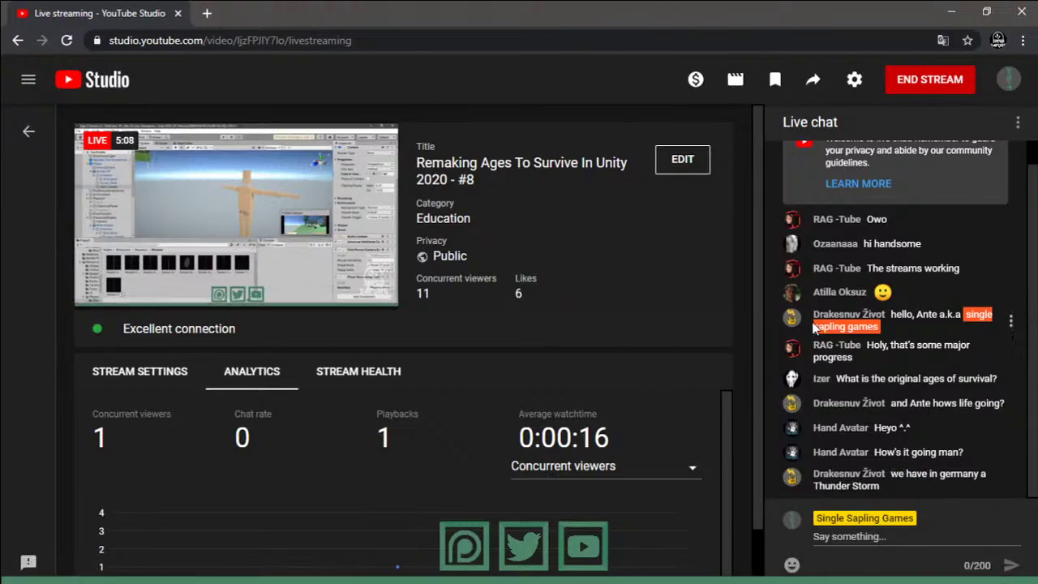
# - Minimize the YouTube Studio Chrome window to reveal Blender's splash screen
pyautogui.click(951, 10)
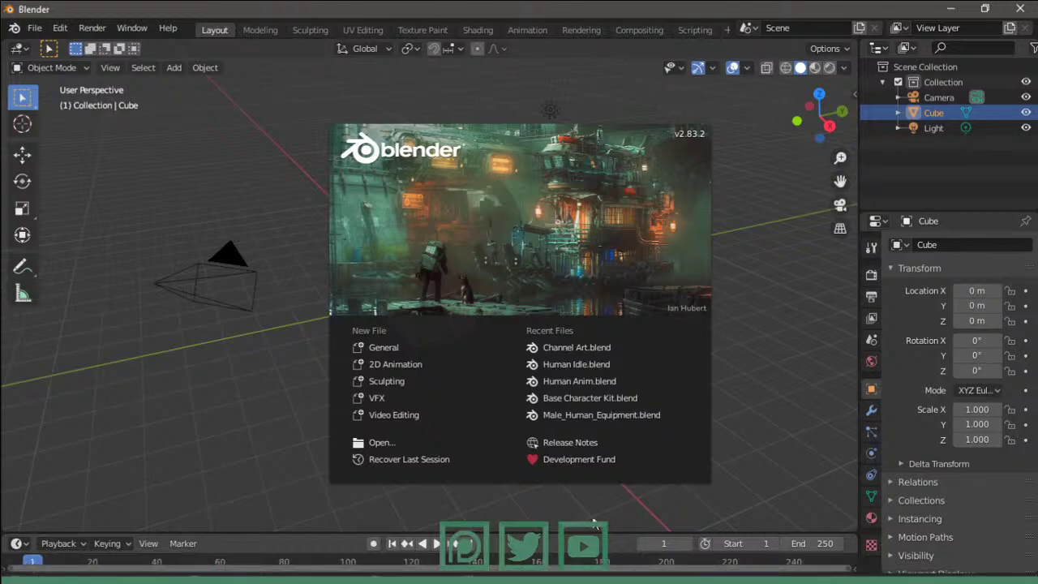
# - Open the recent Male_Human_Equipment.blend file
pyautogui.click(589, 417)
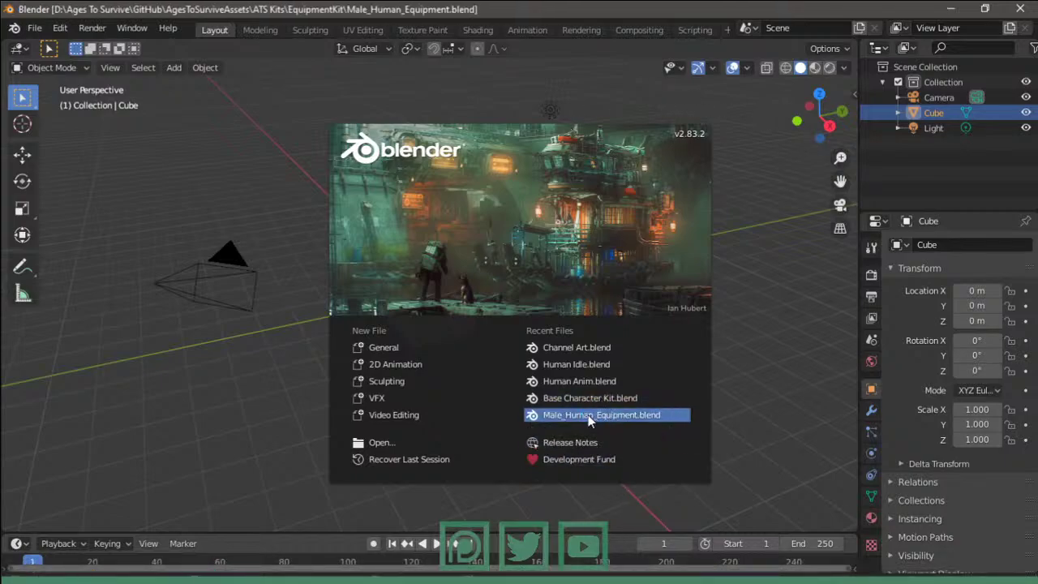
pyautogui.scroll(-1, 435, 317)
pyautogui.scroll(-2, 435, 317)
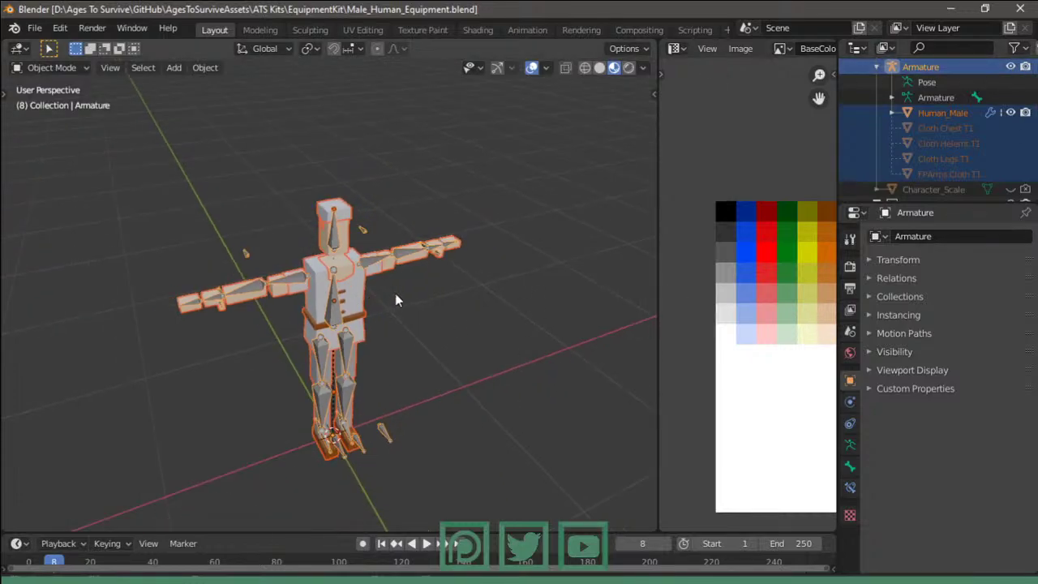
pyautogui.moveTo(395, 293); pyautogui.dragTo(558, 238, button='middle')
pyautogui.scroll(2, 919, 89)
# - Show Cloth T2 with the armature and Human_Male body, hiding Cloth T1, and expand Human_Male
pyautogui.click(876, 82)
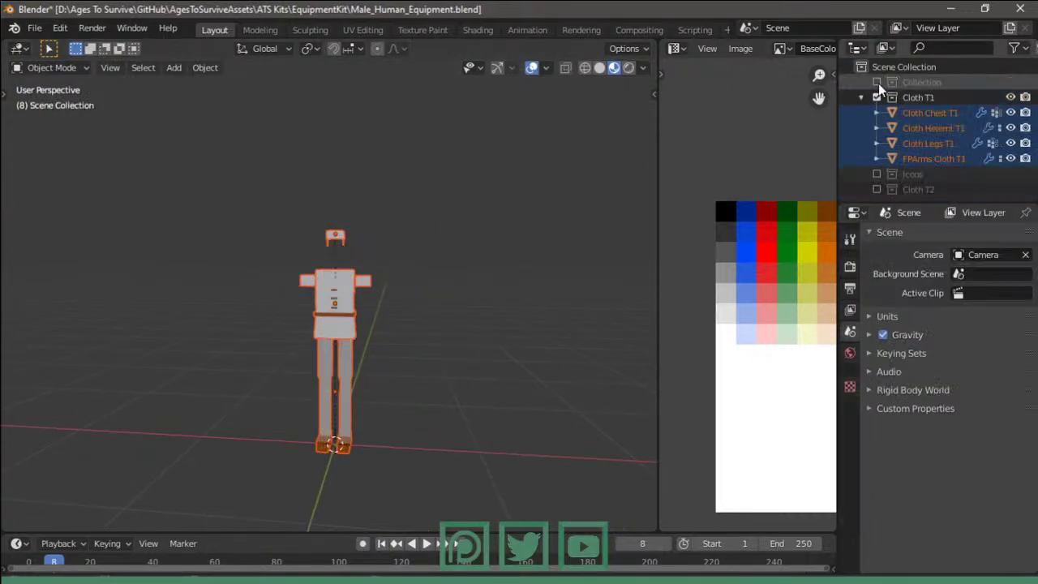
pyautogui.click(876, 98)
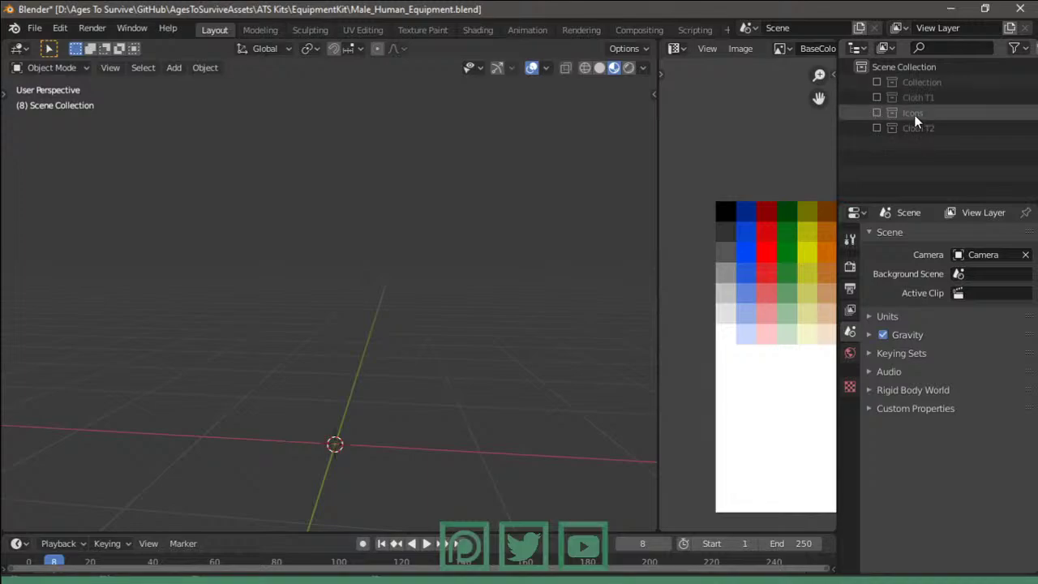
pyautogui.click(877, 128)
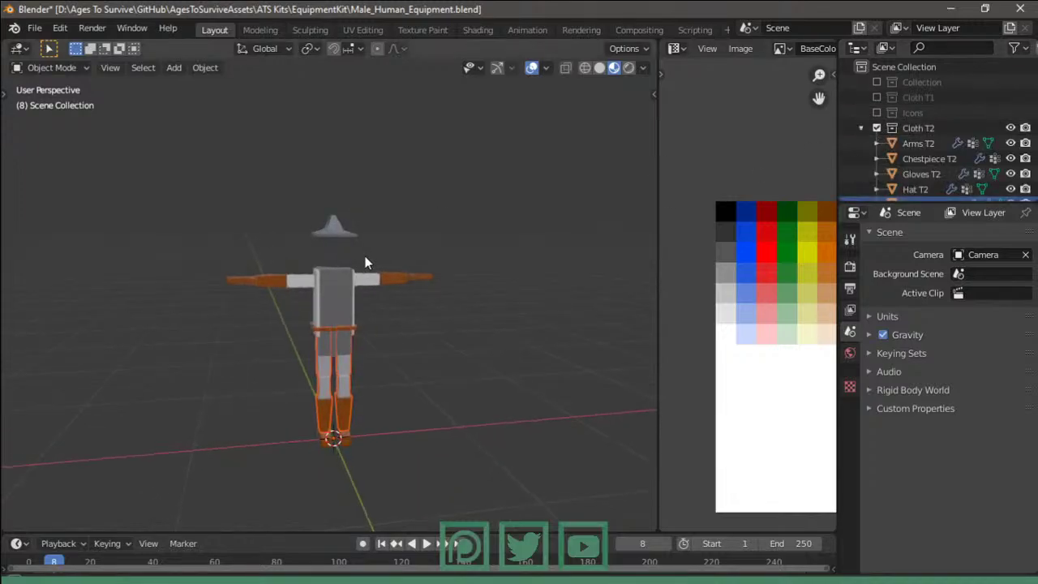
pyautogui.scroll(2, 437, 277)
pyautogui.click(436, 277)
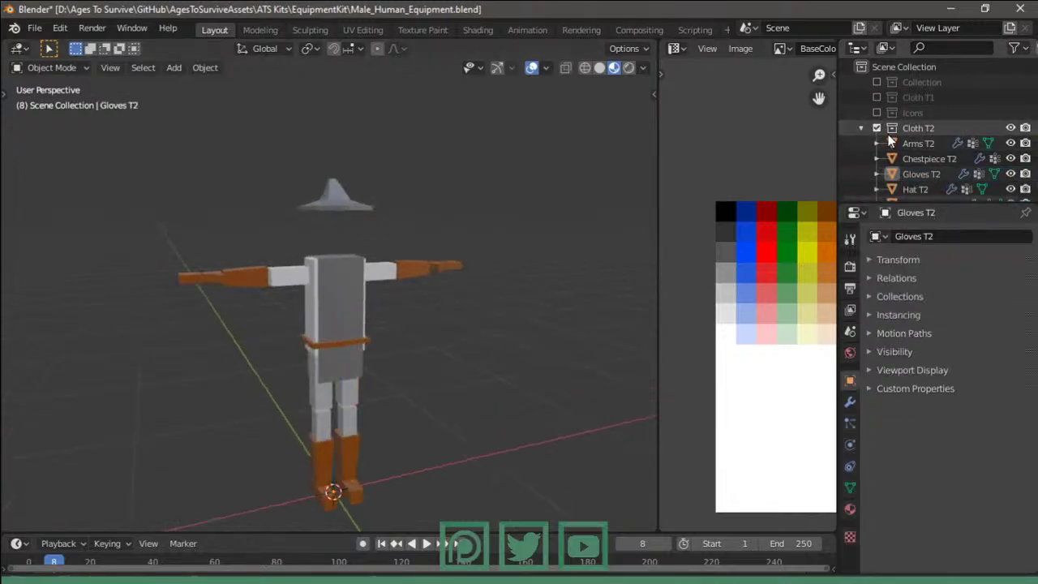
pyautogui.click(877, 82)
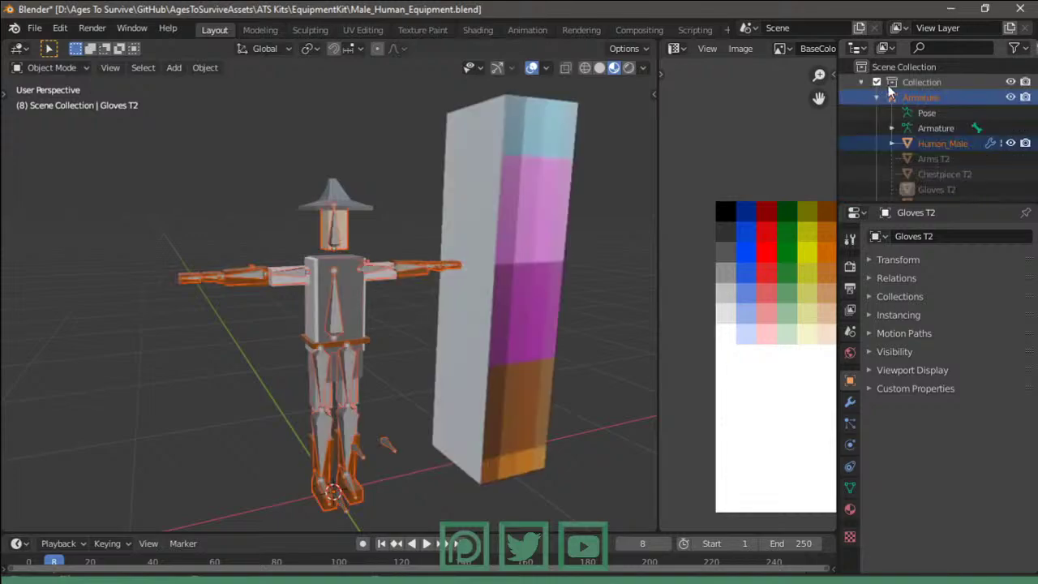
pyautogui.click(892, 144)
# - Hide the tall Character_Scale box, orbit the character, and return to the YouTube Studio stream
pyautogui.moveTo(335, 241)
pyautogui.mouseDown(button='middle')
pyautogui.moveTo(303, 307)
pyautogui.moveTo(451, 251)
pyautogui.mouseUp(button='middle')
pyautogui.click(331, 301)
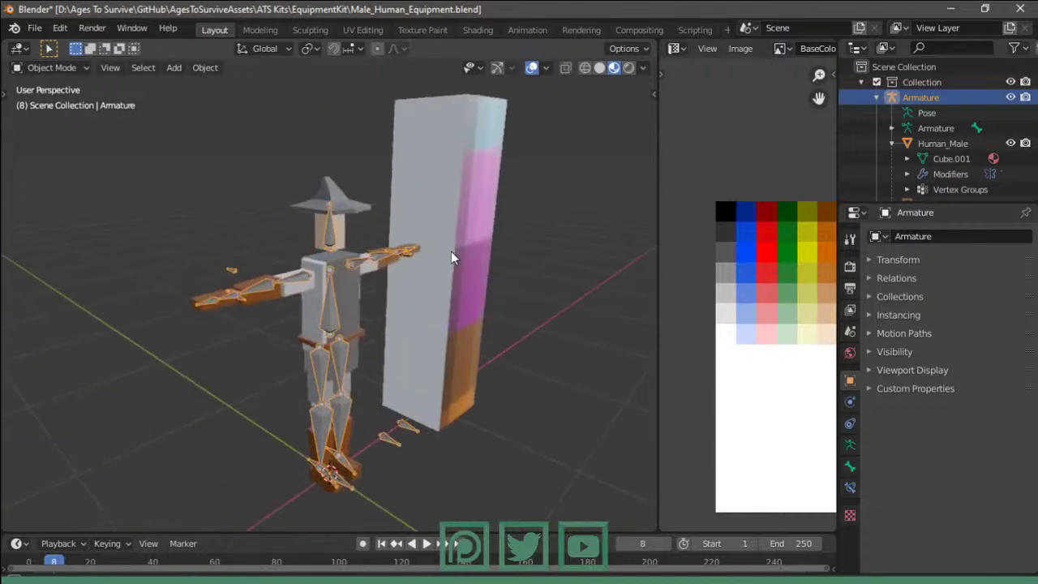
pyautogui.click(469, 210)
pyautogui.press('h')
pyautogui.moveTo(469, 211)
pyautogui.mouseDown(button='middle')
pyautogui.moveTo(406, 240)
pyautogui.moveTo(585, 259)
pyautogui.moveTo(561, 278)
pyautogui.moveTo(404, 320)
pyautogui.moveTo(335, 214)
pyautogui.moveTo(600, 268)
pyautogui.moveTo(454, 308)
pyautogui.mouseUp(button='middle')
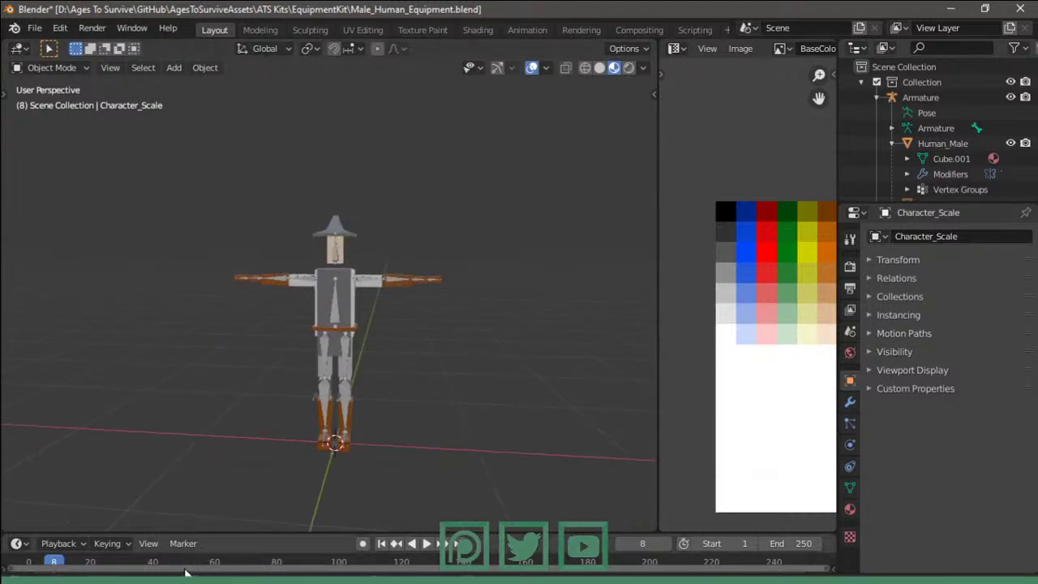
pyautogui.click(133, 571)
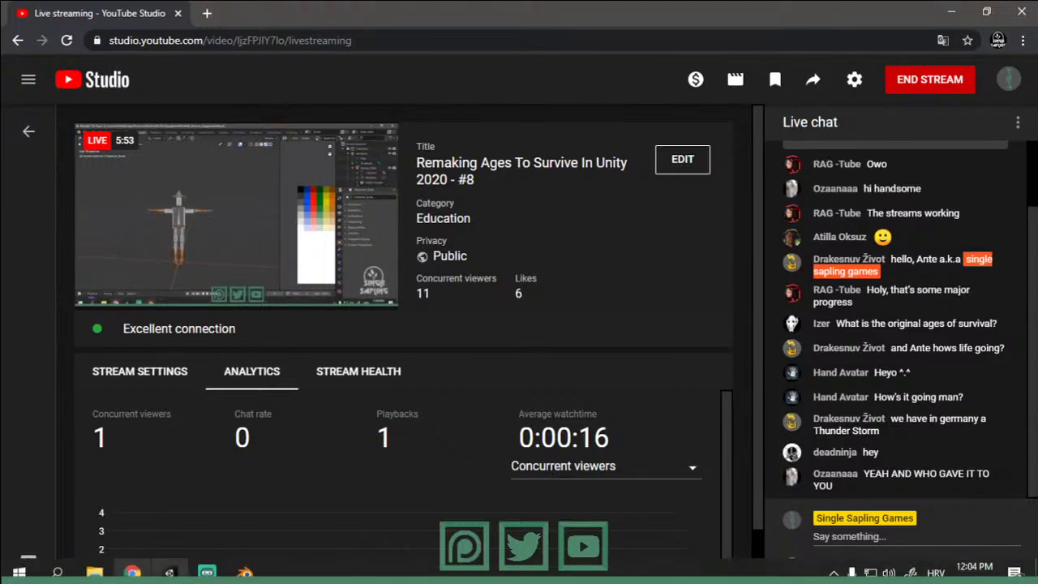
# - Glance at the Unity editor, then bring the Blender scene back to the front
pyautogui.click(170, 572)
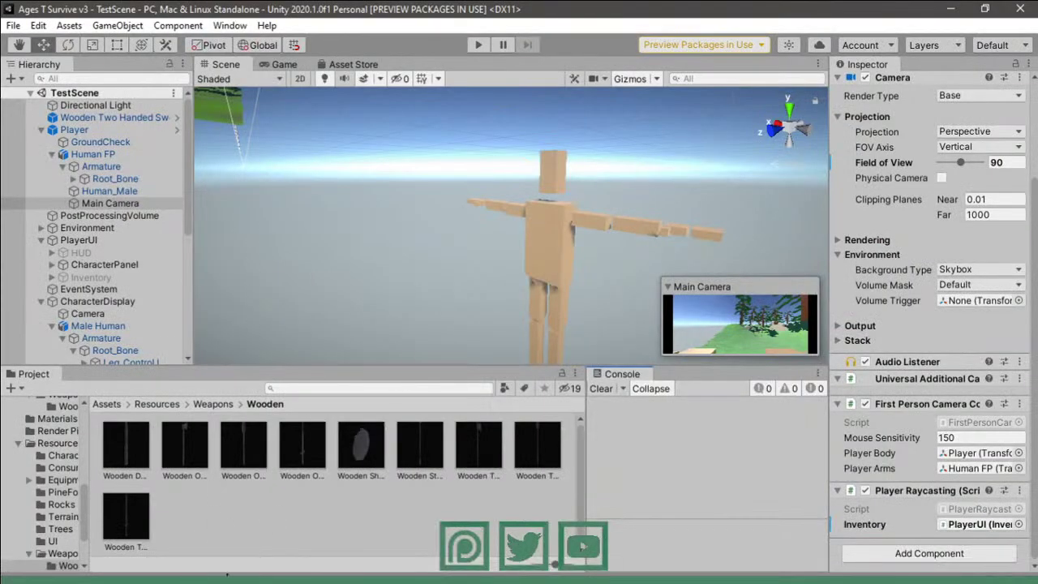
pyautogui.click(246, 572)
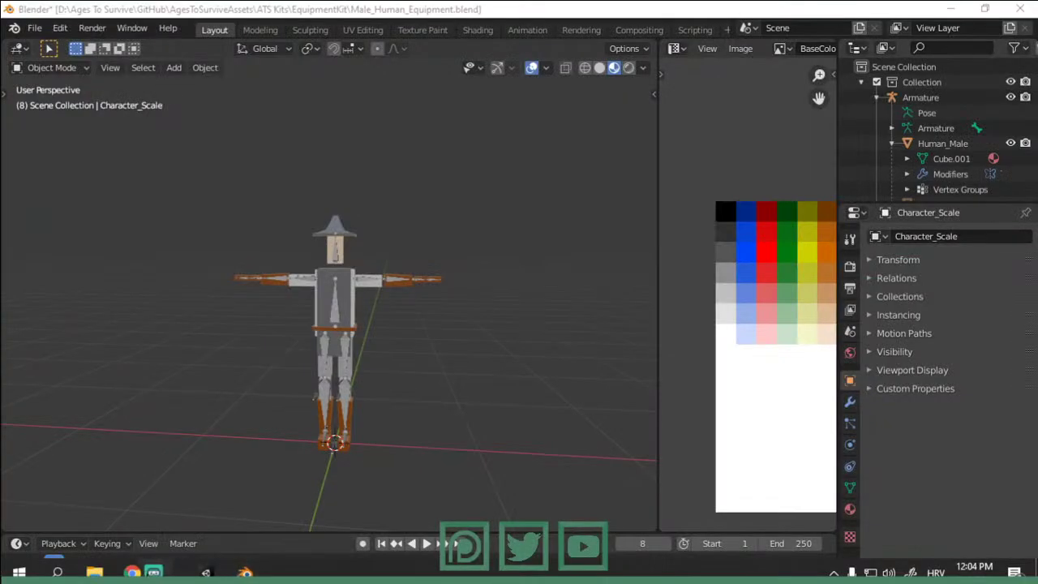
# - Orbit to a straight front view and collapse the Human_Male and Armature Outliner entries
pyautogui.scroll(2, 364, 202)
pyautogui.scroll(4, 406, 288)
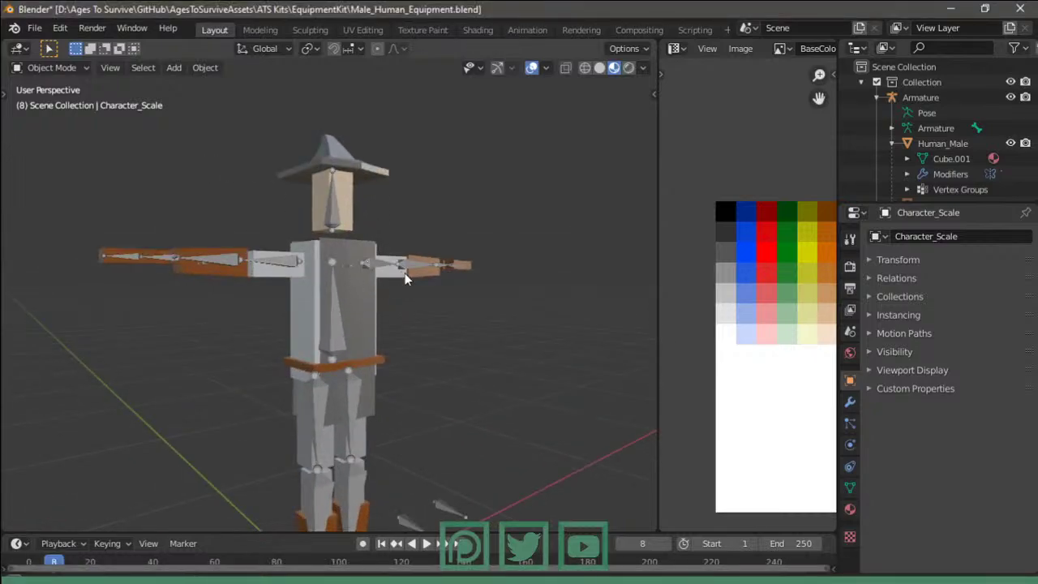
pyautogui.moveTo(406, 279)
pyautogui.mouseDown(button='middle')
pyautogui.moveTo(358, 259)
pyautogui.moveTo(352, 145)
pyautogui.moveTo(339, 260)
pyautogui.mouseUp(button='middle')
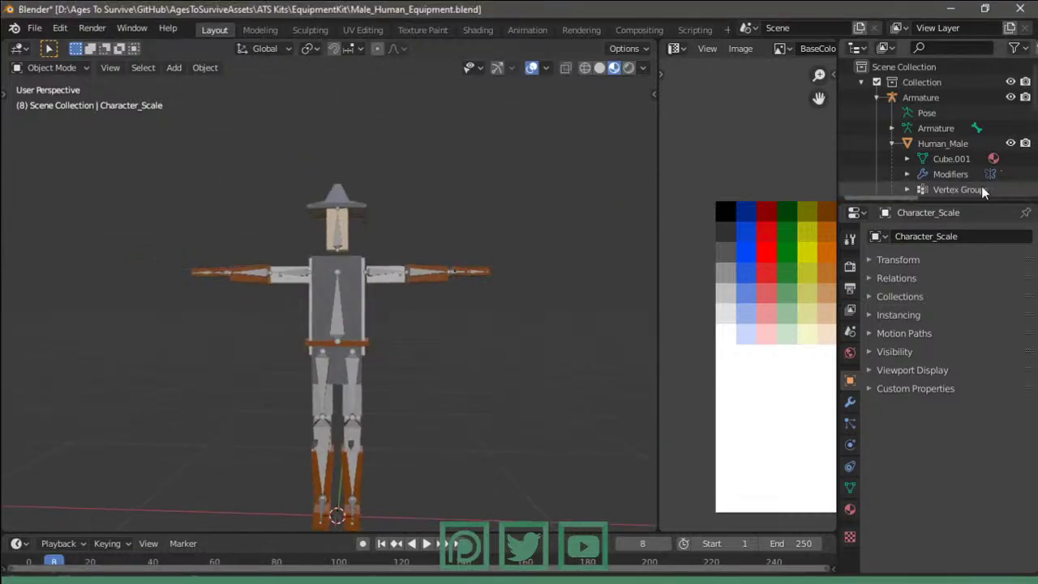
pyautogui.scroll(-3, 934, 167)
pyautogui.scroll(-3, 927, 174)
pyautogui.scroll(3, 928, 149)
pyautogui.scroll(1, 933, 145)
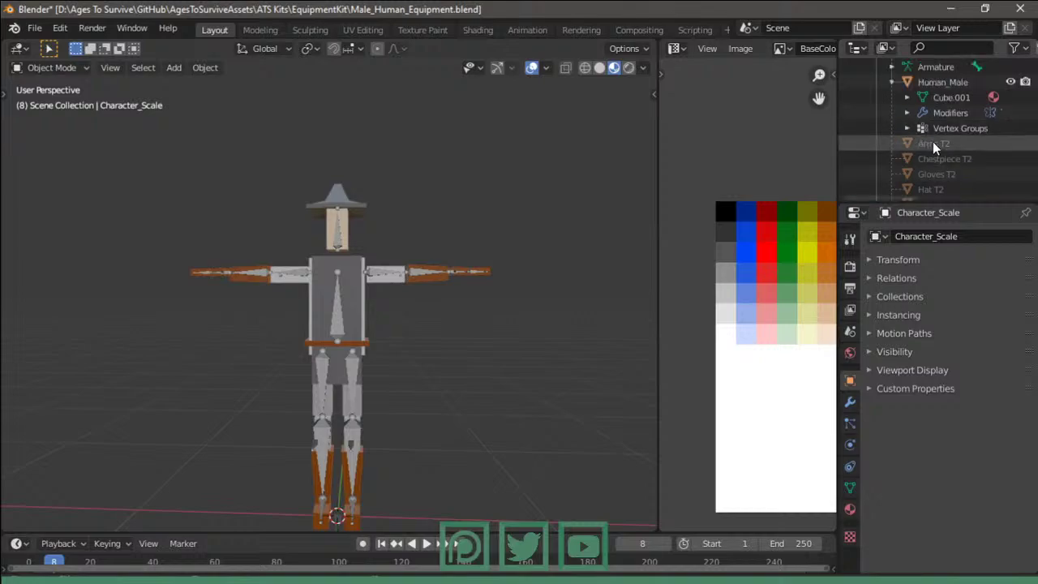
pyautogui.scroll(-3, 932, 144)
pyautogui.scroll(-3, 967, 159)
pyautogui.scroll(8, 954, 160)
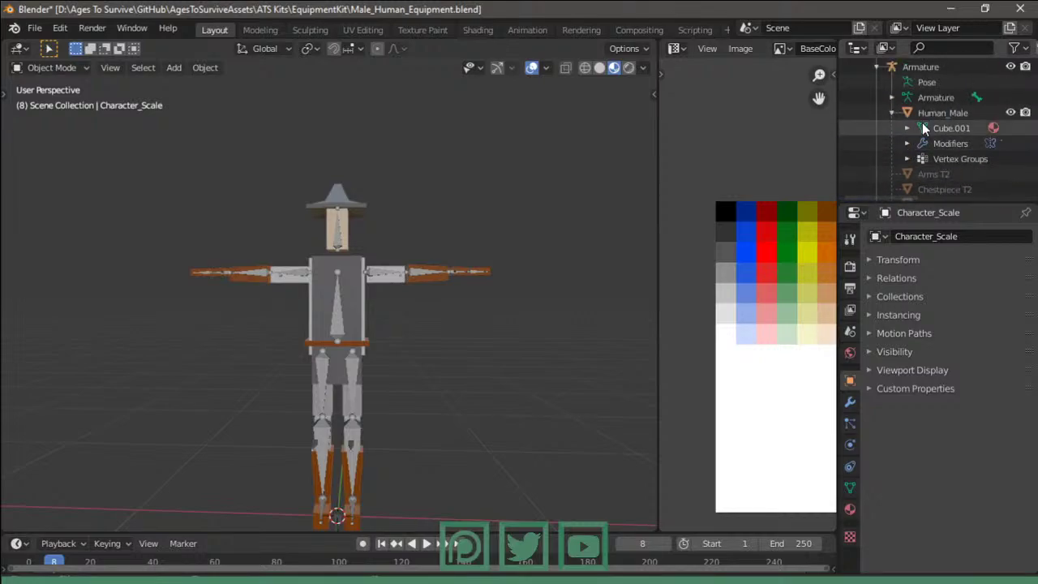
pyautogui.click(893, 113)
pyautogui.scroll(1, 892, 101)
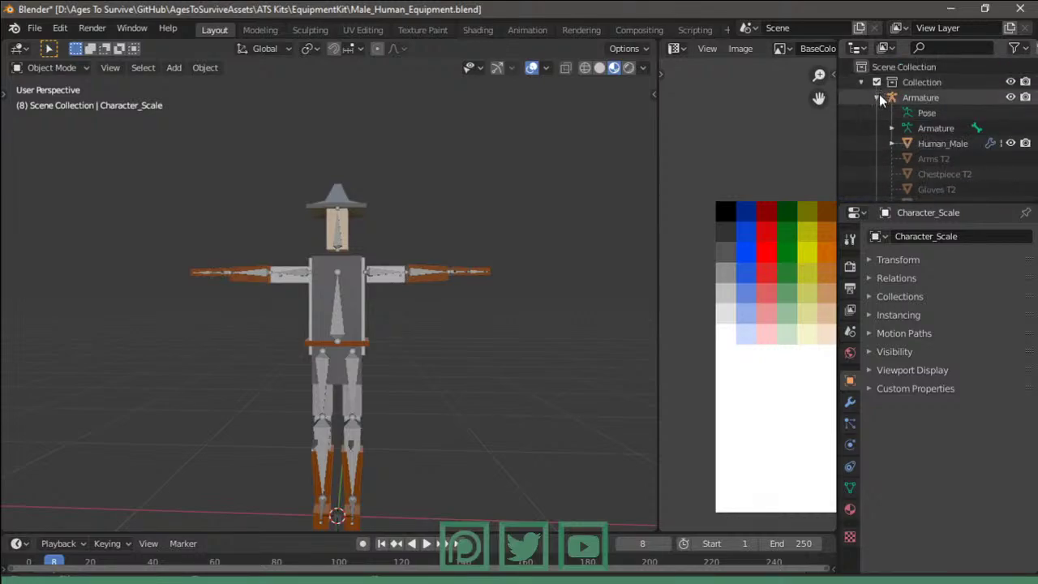
pyautogui.click(877, 97)
pyautogui.scroll(-3, 896, 133)
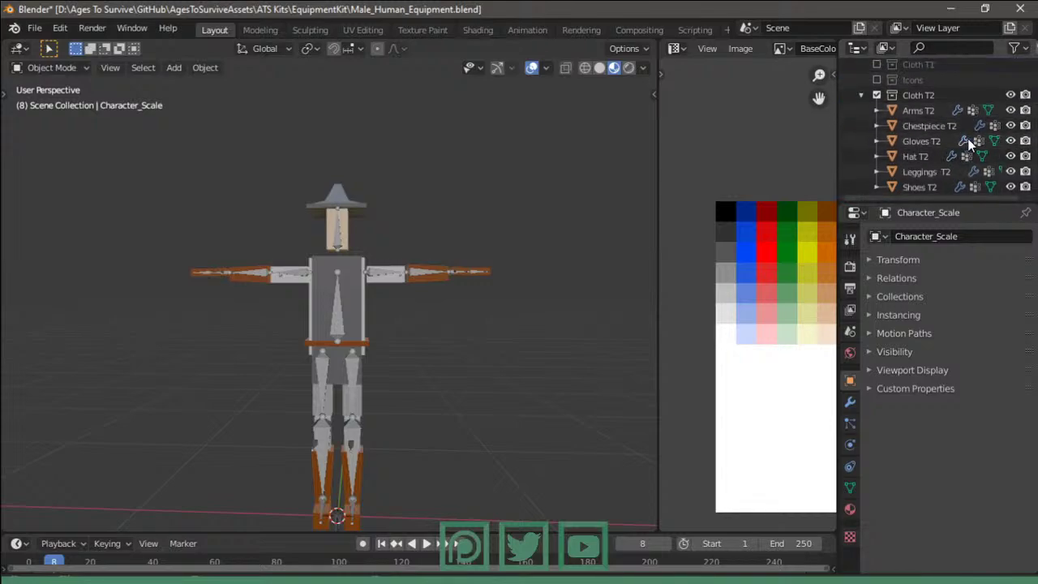
# - Toggle Cloth T1 and Cloth T2 to compare them, leave both hidden, and return to YouTube Studio
pyautogui.click(876, 94)
pyautogui.scroll(3, 877, 95)
pyautogui.click(877, 97)
pyautogui.click(876, 97)
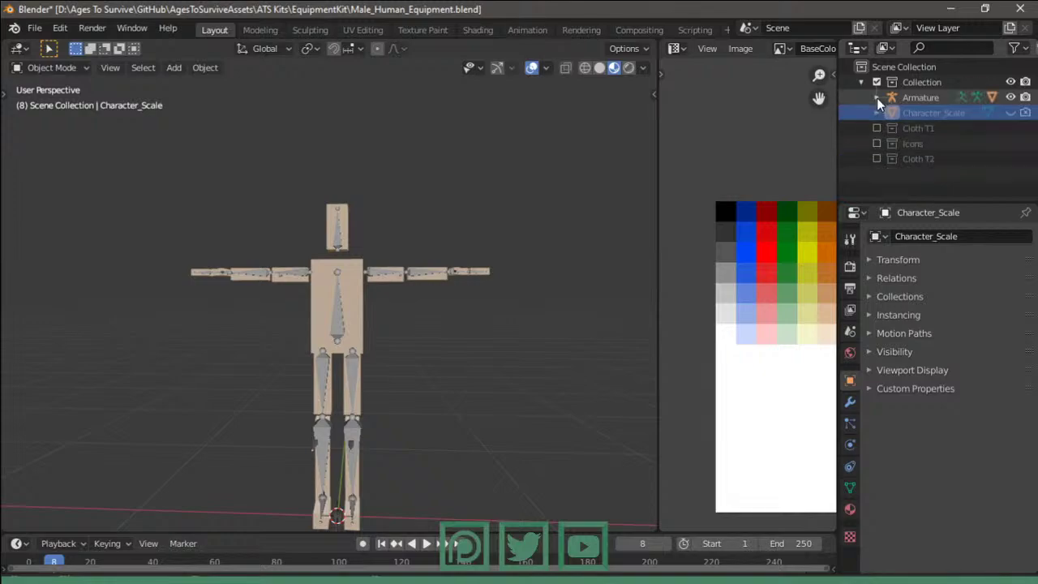
pyautogui.click(877, 128)
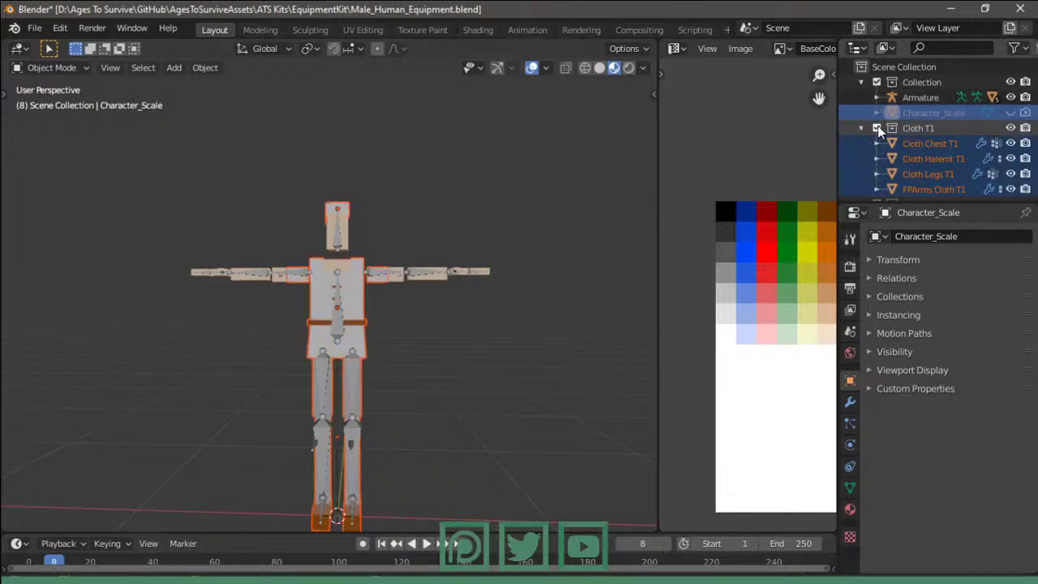
pyautogui.click(877, 128)
pyautogui.click(877, 159)
pyautogui.click(876, 158)
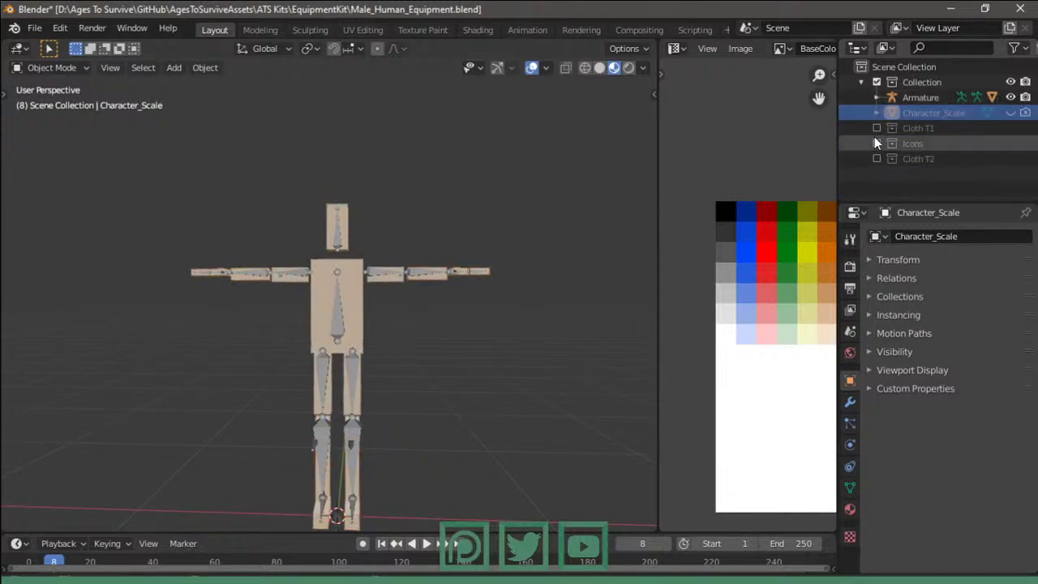
pyautogui.click(877, 128)
pyautogui.click(877, 128)
pyautogui.click(877, 159)
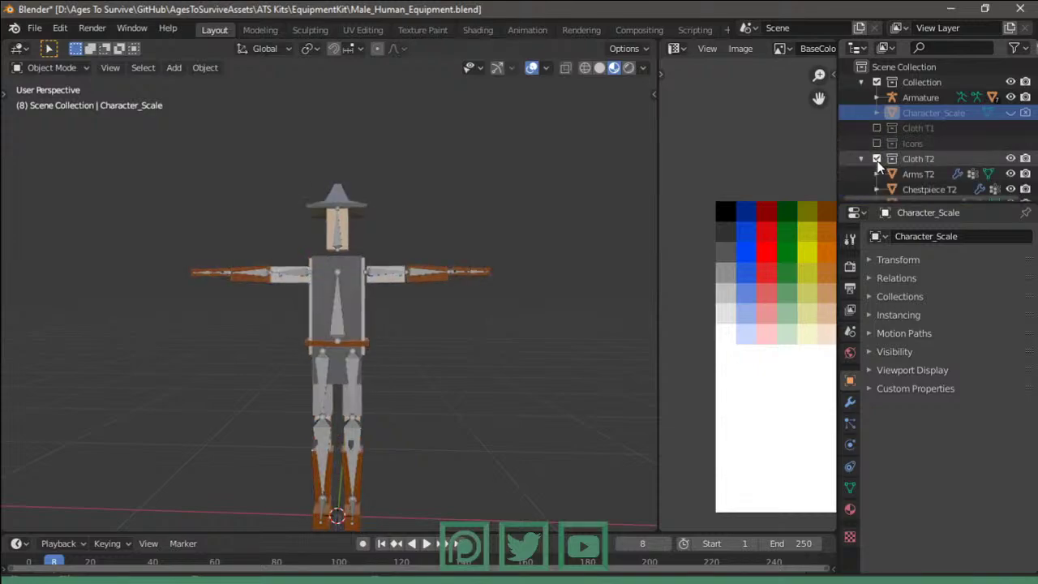
pyautogui.click(877, 161)
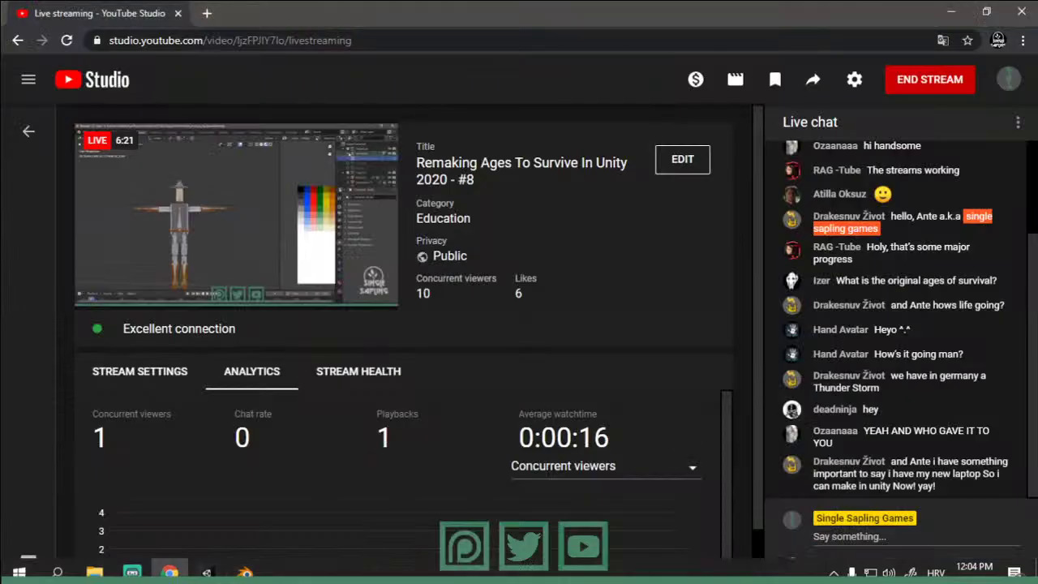
pyautogui.click(169, 573)
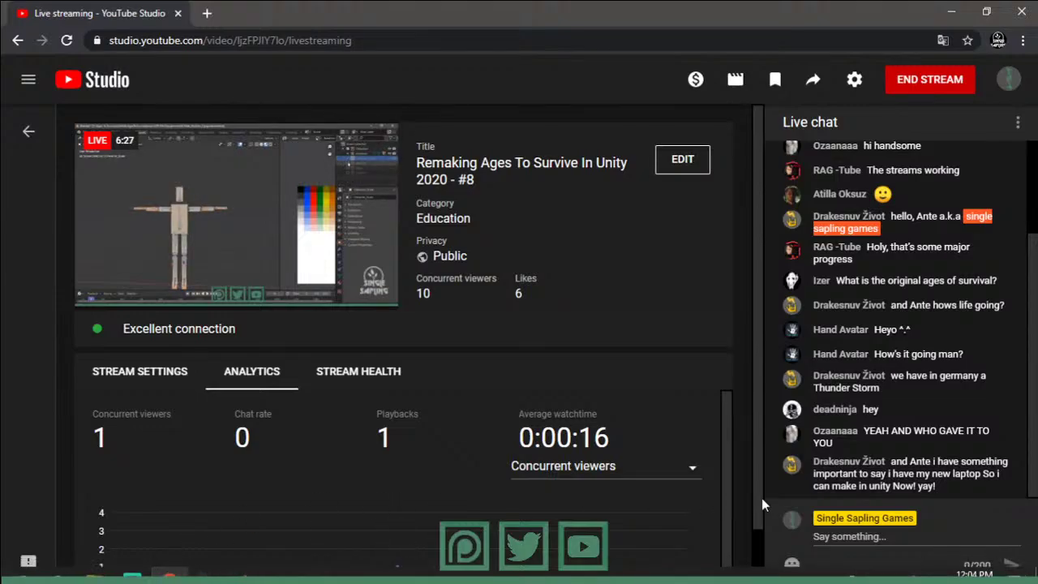
pyautogui.moveTo(812, 461); pyautogui.dragTo(949, 480)
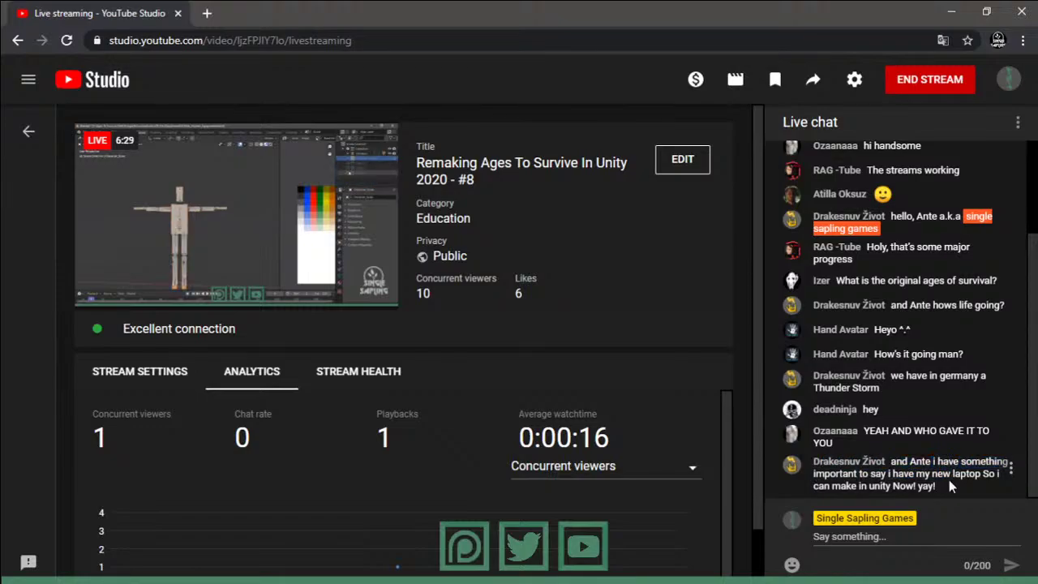
pyautogui.tripleClick(818, 459)
pyautogui.click(842, 445)
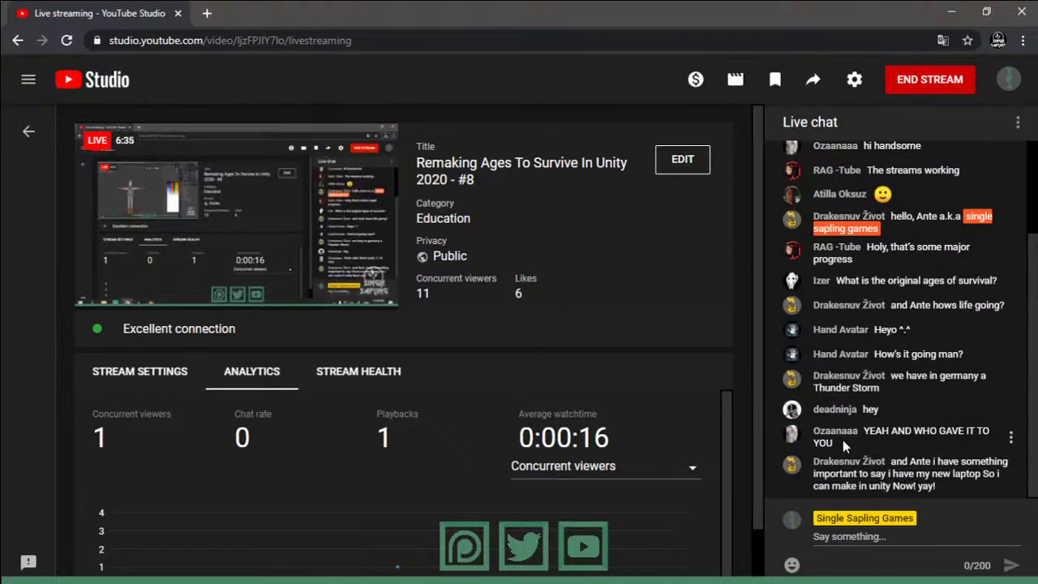
pyautogui.moveTo(169, 573)
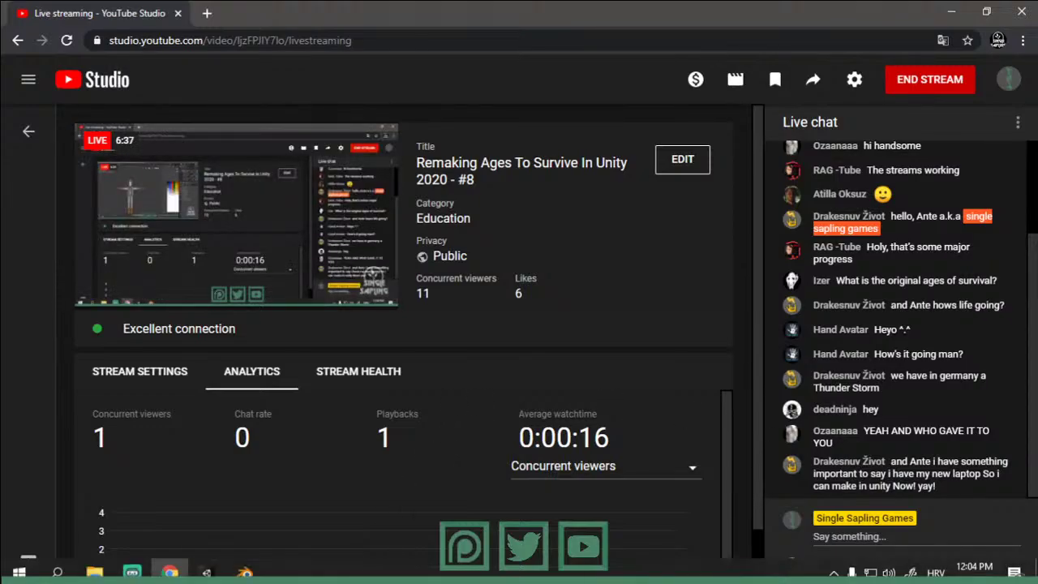
pyautogui.click(240, 573)
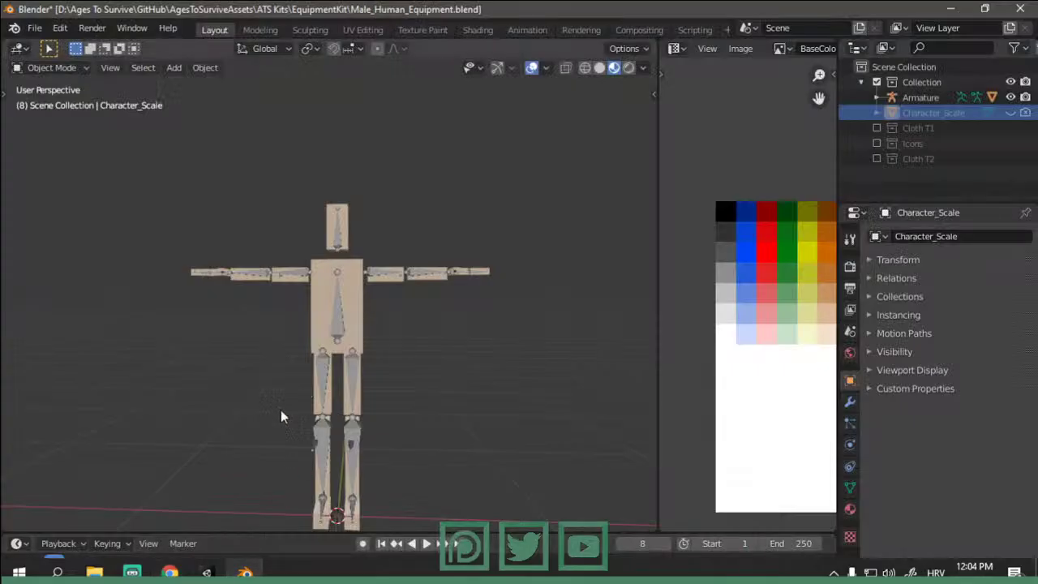
pyautogui.click(179, 573)
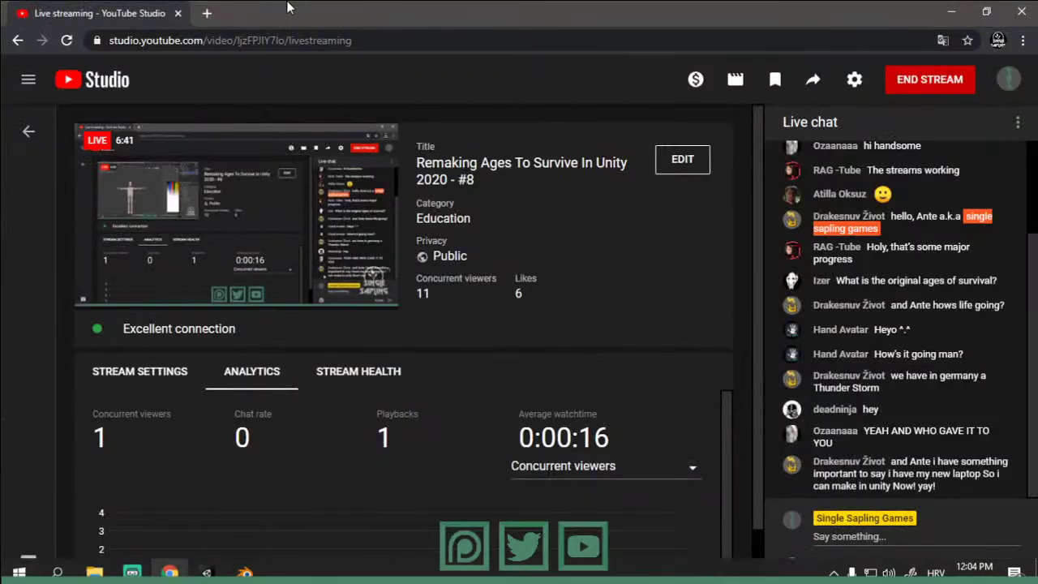
# - Search Google for 'cloth armor' in a new tab and show the image results
pyautogui.click(212, 13)
pyautogui.write('world of w')
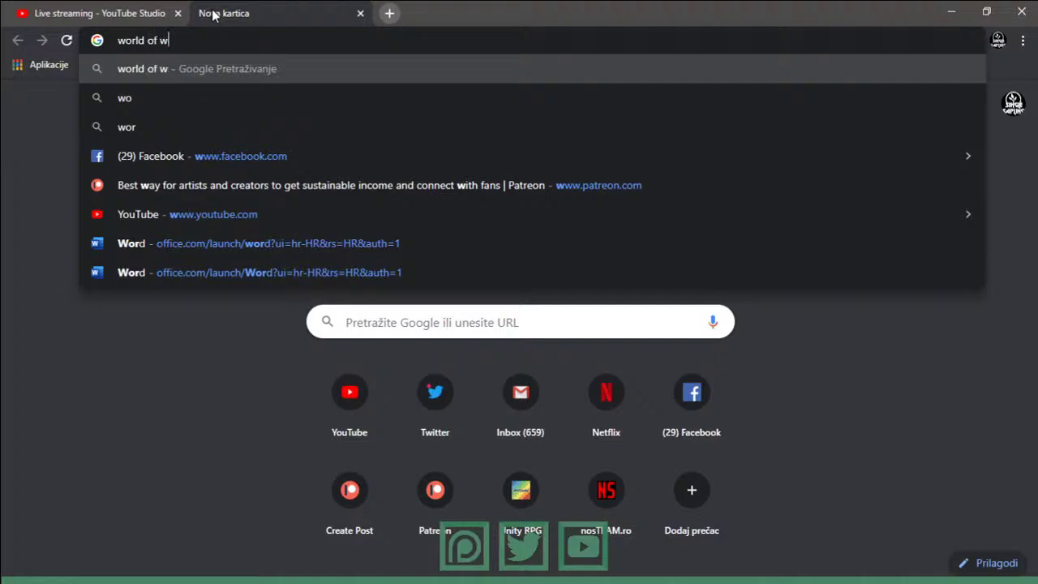
pyautogui.write('arc')
pyautogui.press('BackSpace')
pyautogui.press('BackSpace')
pyautogui.press('BackSpace')
pyautogui.press('BackSpace')
pyautogui.press('BackSpace')
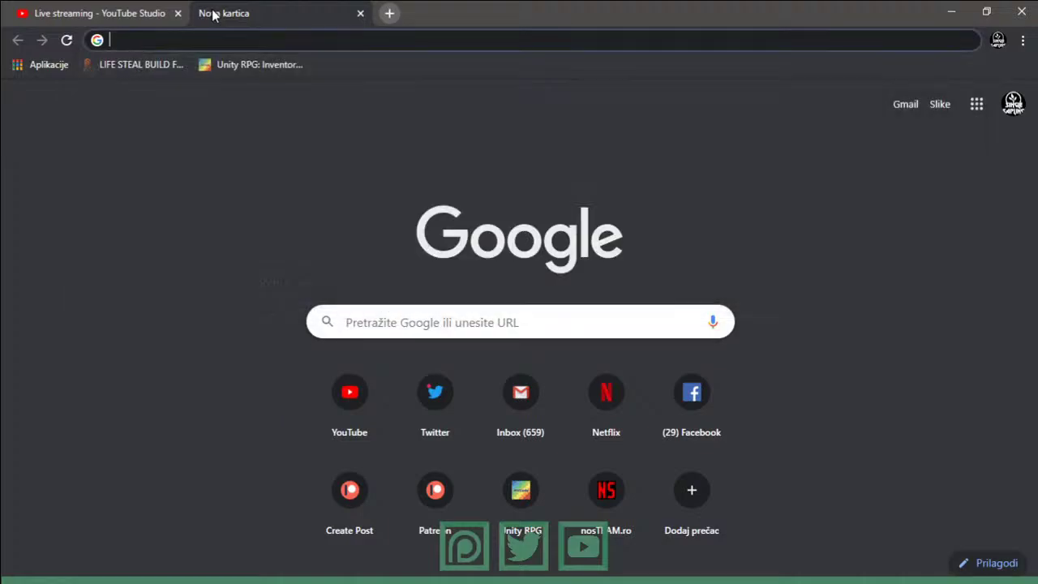
pyautogui.write('clot')
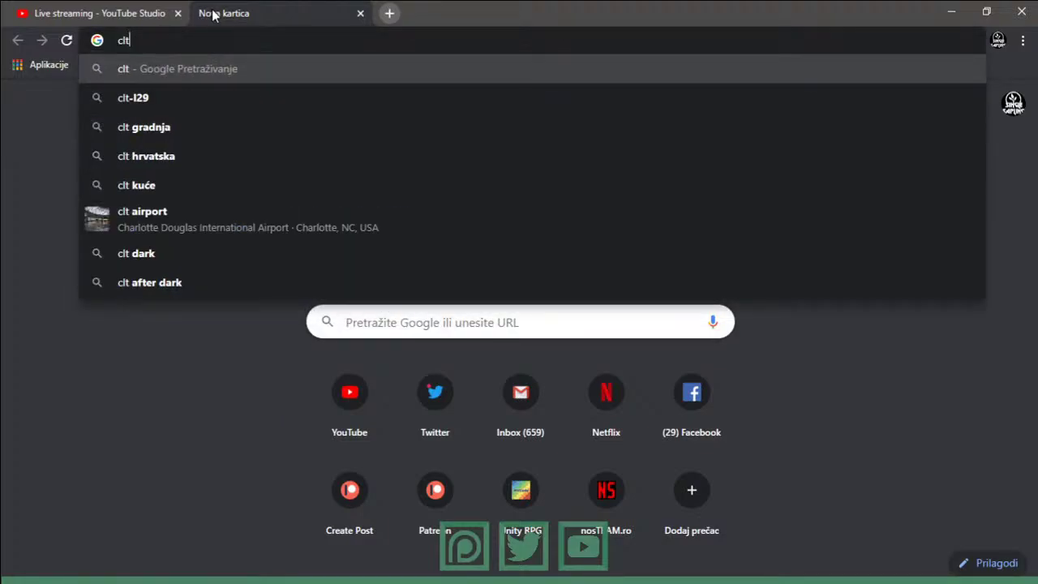
pyautogui.press('BackSpace')
pyautogui.write('othj')
pyautogui.press('BackSpace')
pyautogui.write('armor')
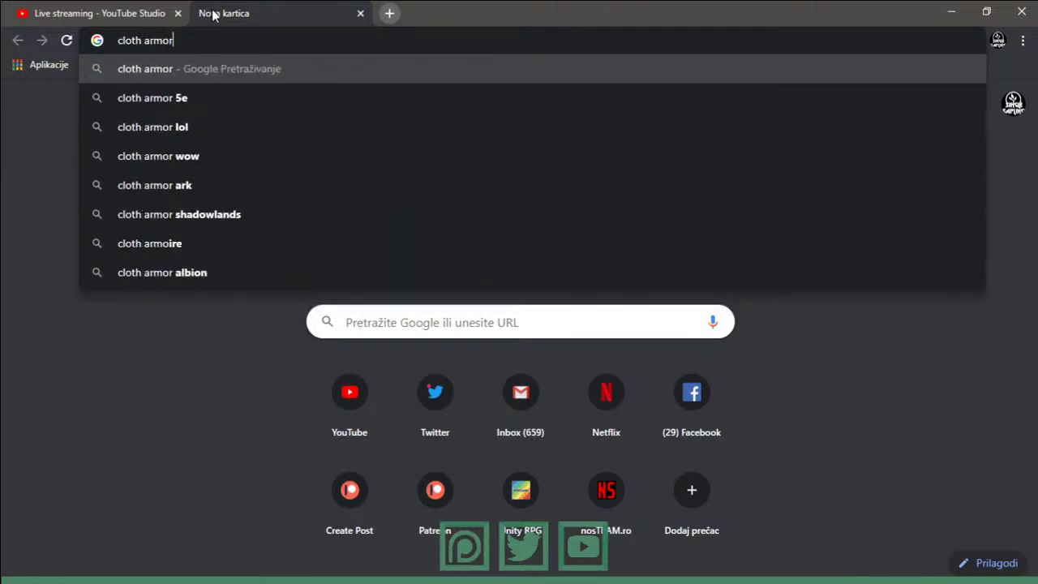
pyautogui.press('Return')
pyautogui.click(219, 137)
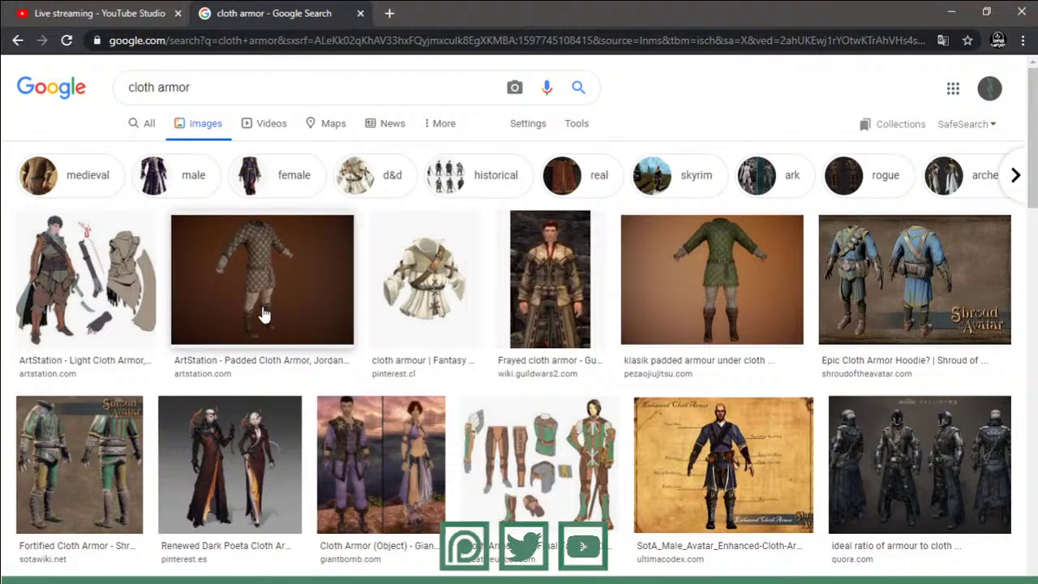
# - Preview several cloth armor images, including Giant Bomb's Cloth Armor, then return to YouTube Studio
pyautogui.scroll(-2, 495, 304)
pyautogui.scroll(-1, 496, 304)
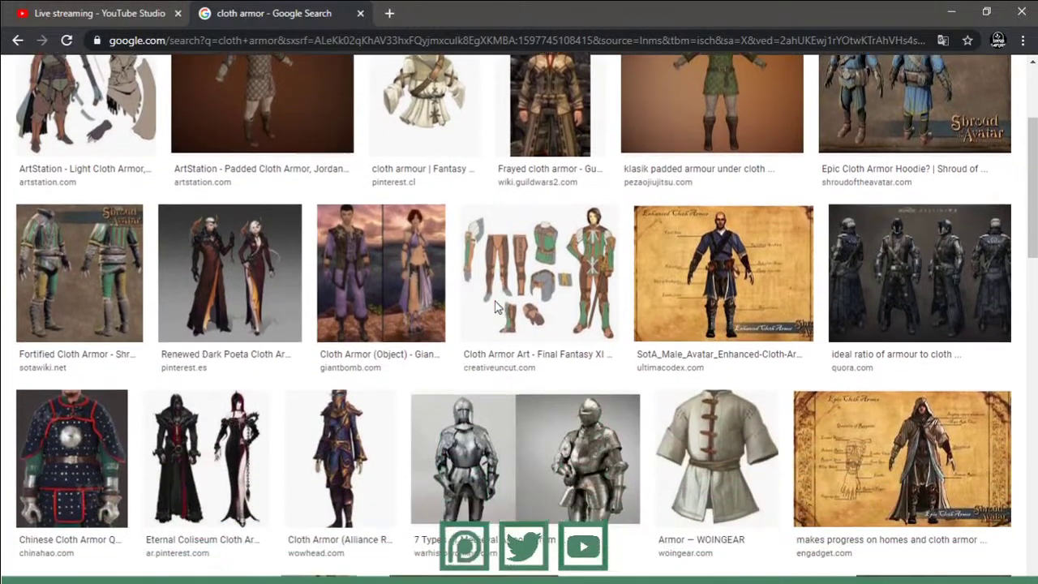
pyautogui.click(952, 268)
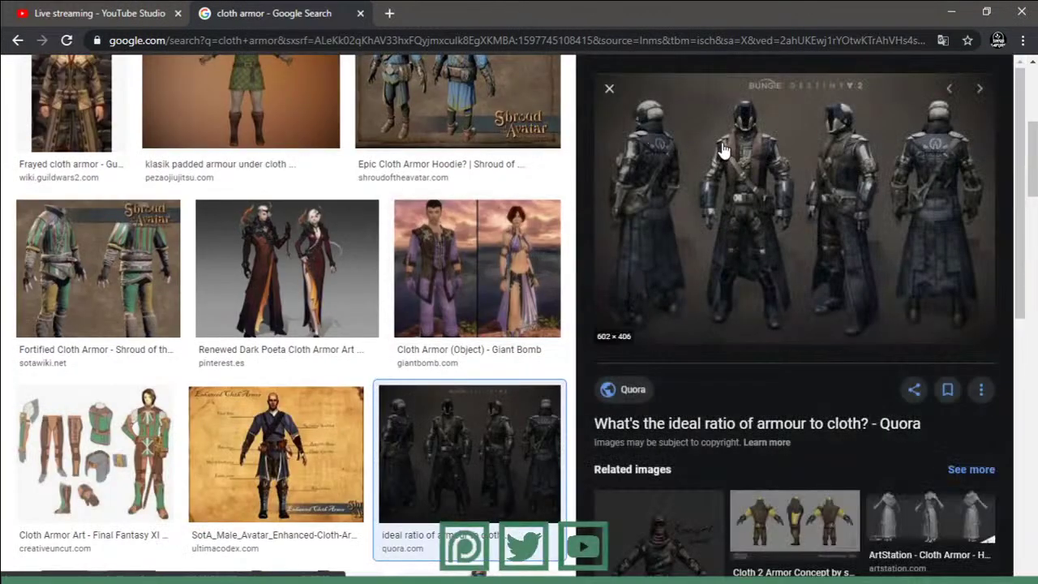
pyautogui.click(609, 91)
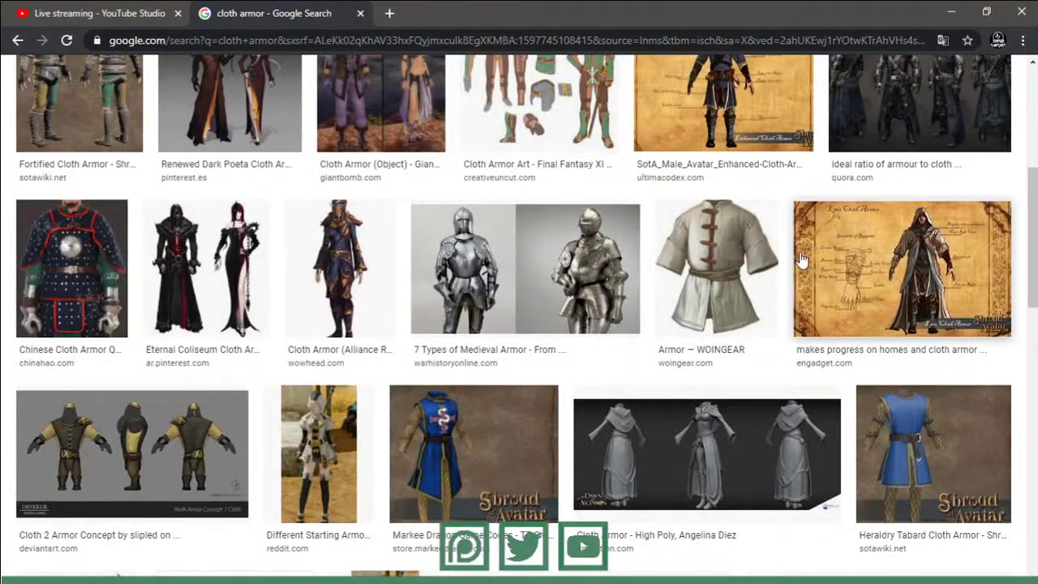
pyautogui.scroll(-3, 568, 316)
pyautogui.scroll(-4, 569, 317)
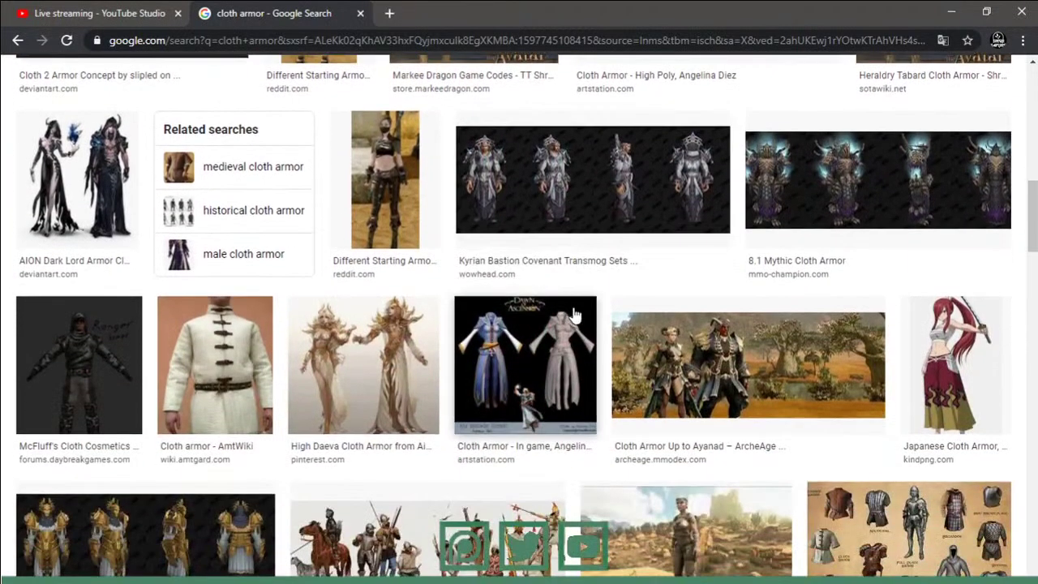
pyautogui.scroll(-3, 571, 316)
pyautogui.scroll(6, 578, 316)
pyautogui.scroll(4, 577, 315)
pyautogui.scroll(1, 811, 304)
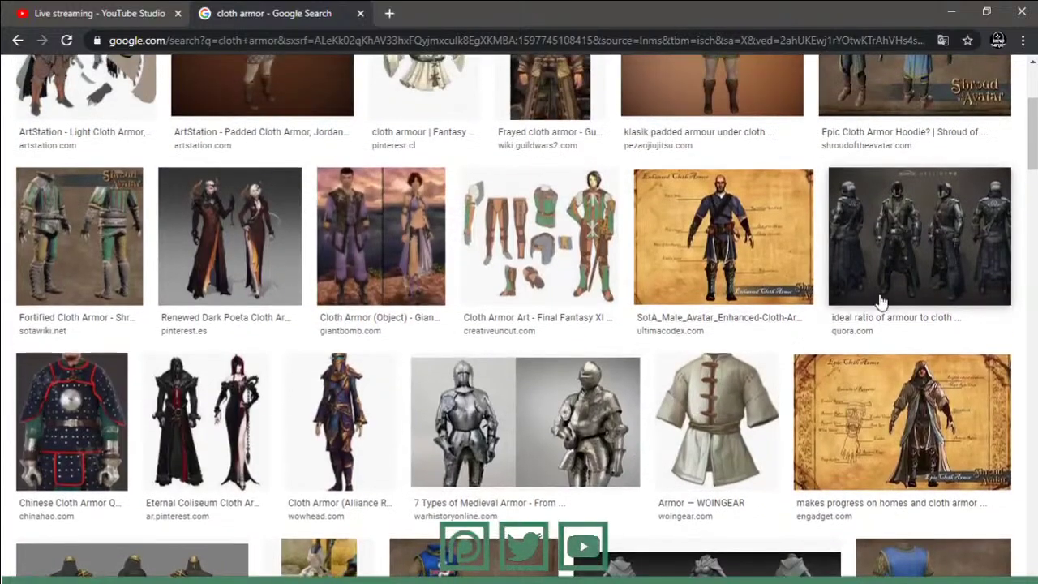
pyautogui.click(910, 266)
pyautogui.press('Left')
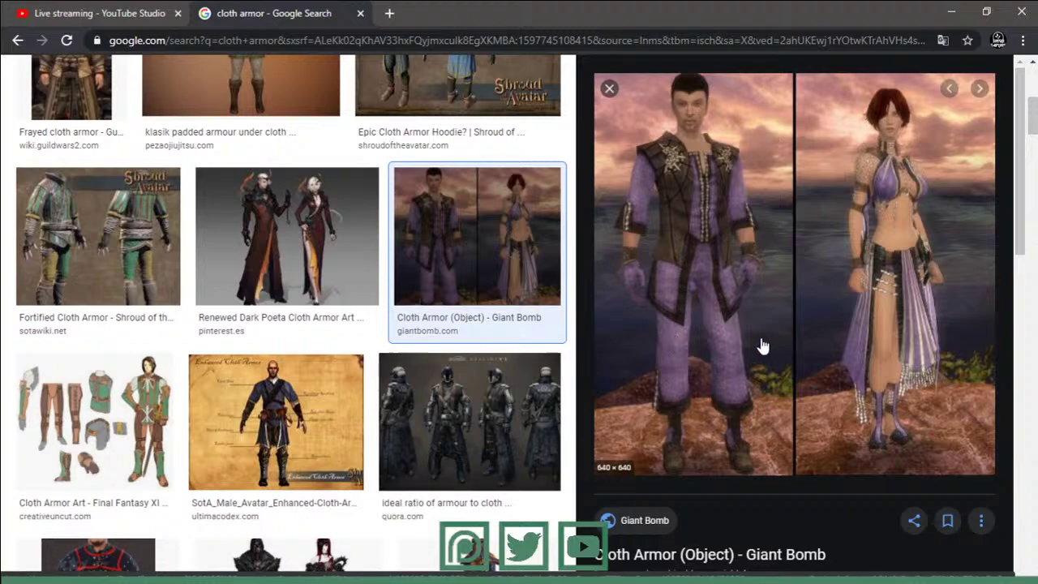
pyautogui.scroll(-2, 487, 365)
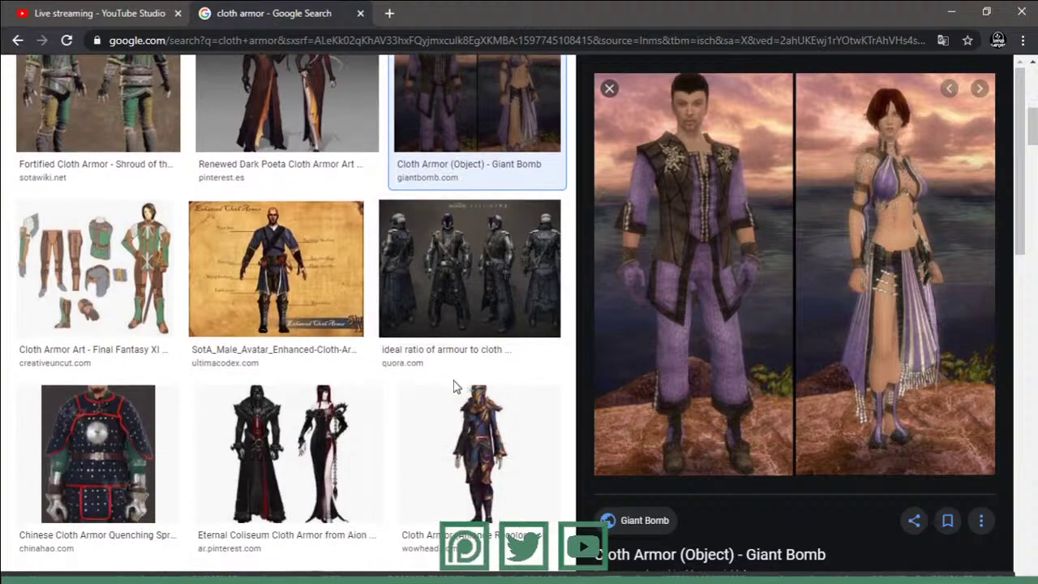
pyautogui.click(97, 13)
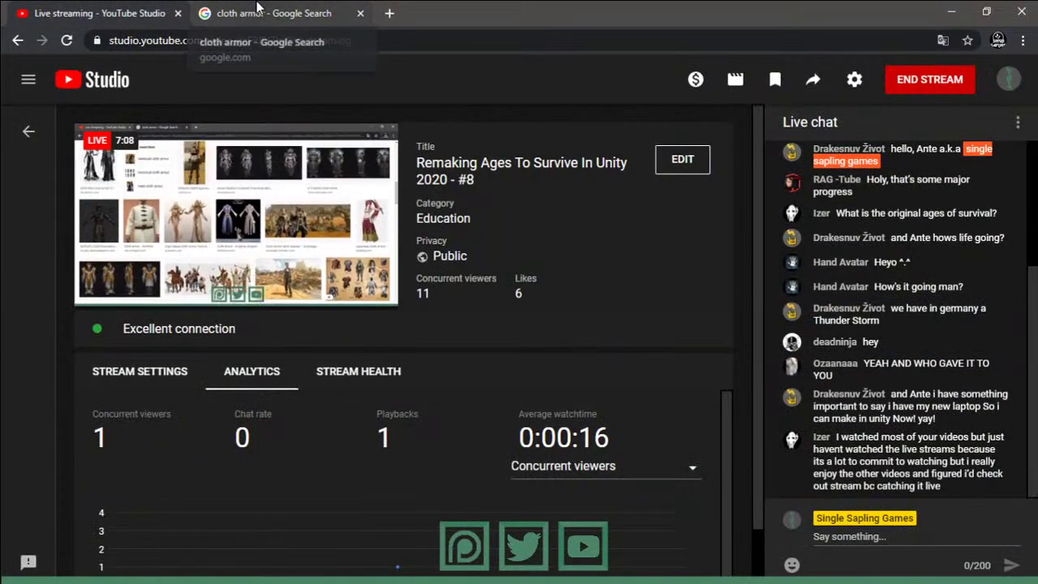
pyautogui.moveTo(866, 436)
pyautogui.mouseDown()
pyautogui.moveTo(933, 436)
pyautogui.moveTo(977, 474)
pyautogui.mouseUp()
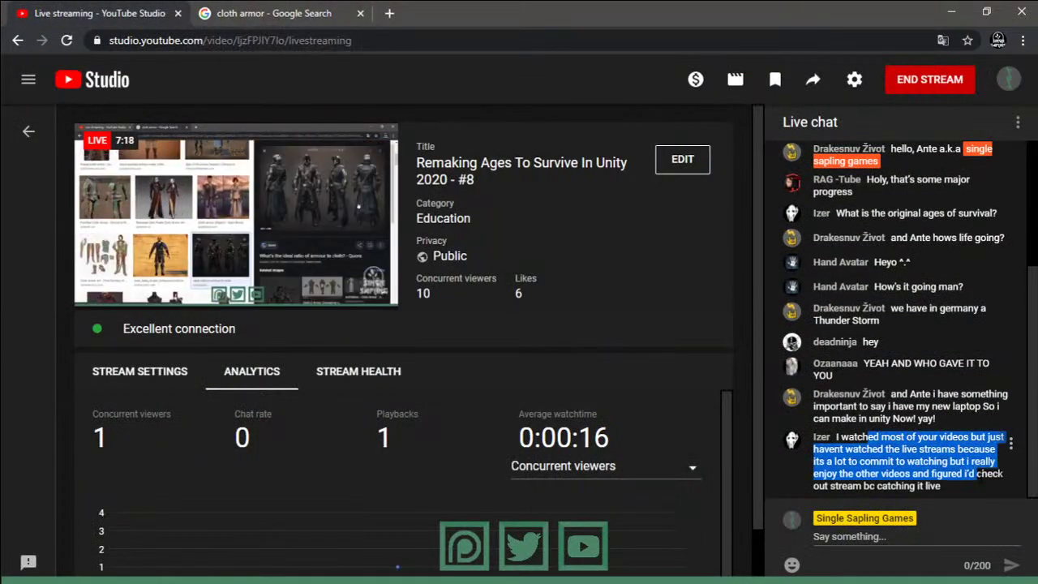
# - Highlight the viewer's chat message text, clear the selection, and go back to the cloth armor images
pyautogui.moveTo(880, 436); pyautogui.dragTo(941, 485)
pyautogui.moveTo(842, 436); pyautogui.dragTo(941, 486)
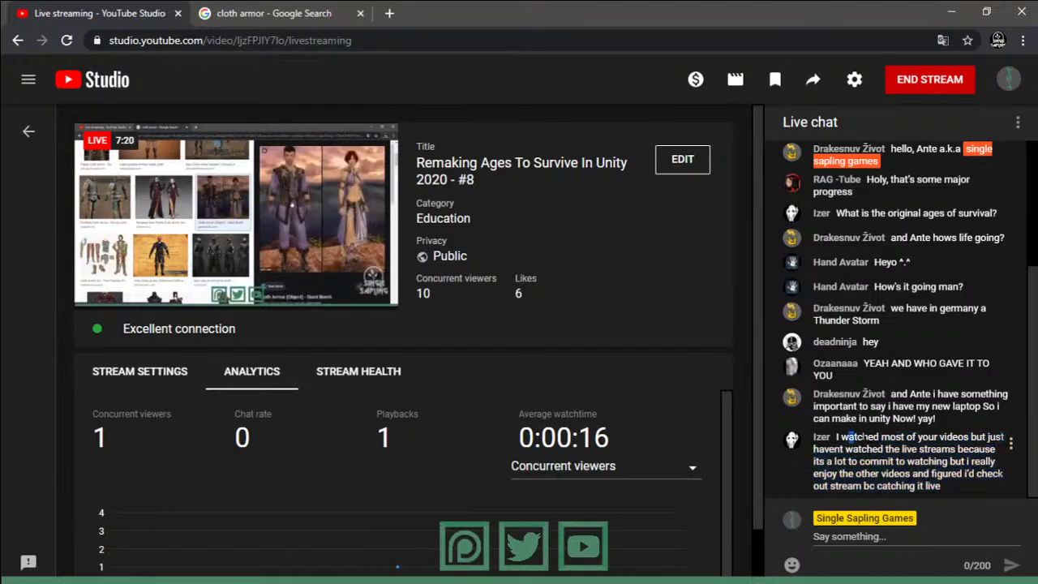
pyautogui.doubleClick(861, 437)
pyautogui.moveTo(852, 436); pyautogui.dragTo(957, 488)
pyautogui.click(958, 489)
pyautogui.click(296, 10)
# - Preview the ArtStation high-poly cloth armor render, then switch over to Blender
pyautogui.scroll(-2, 360, 359)
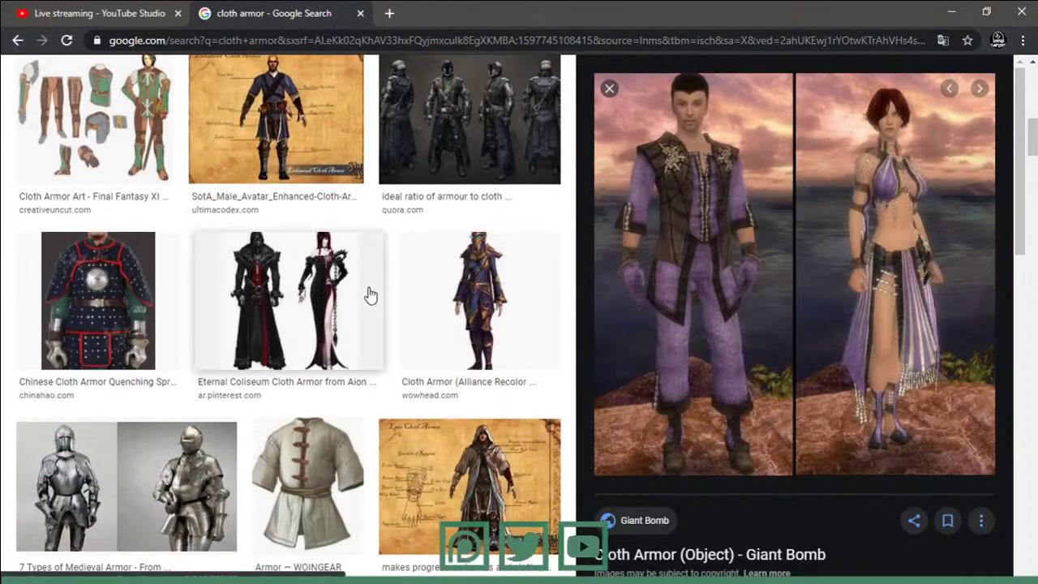
pyautogui.scroll(-4, 359, 359)
pyautogui.scroll(-3, 432, 434)
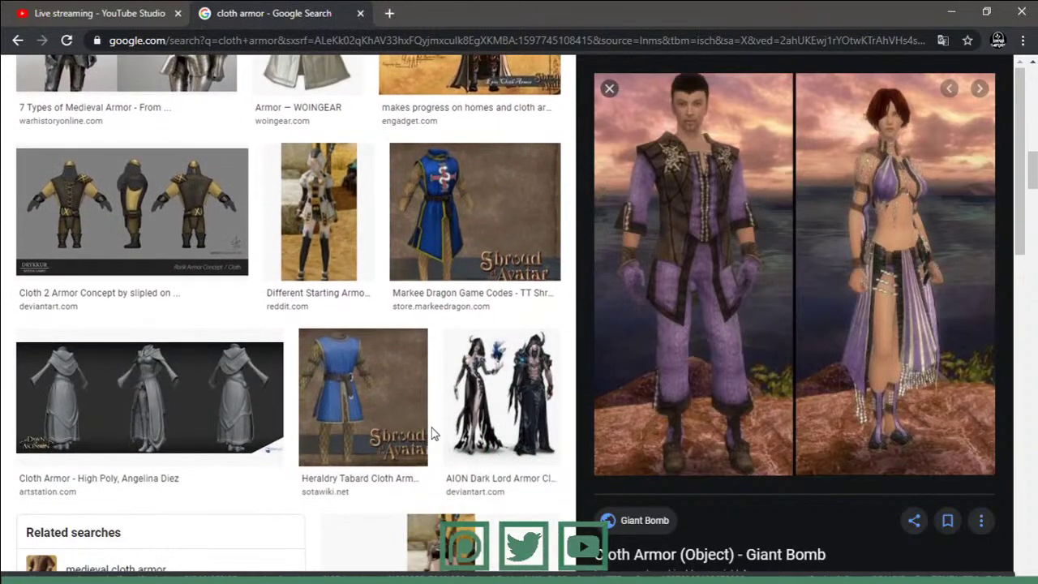
pyautogui.click(216, 378)
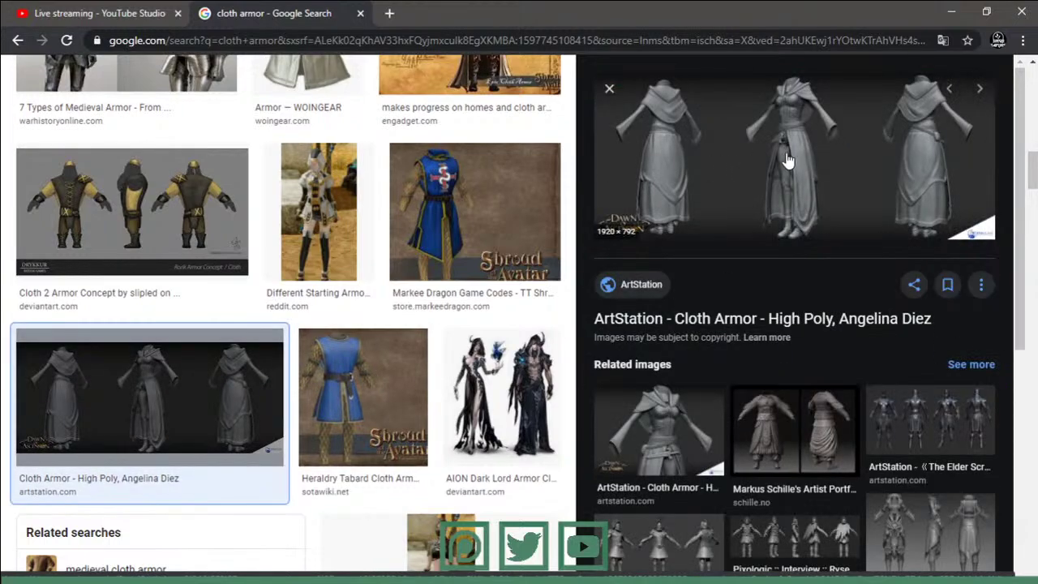
pyautogui.scroll(-4, 399, 267)
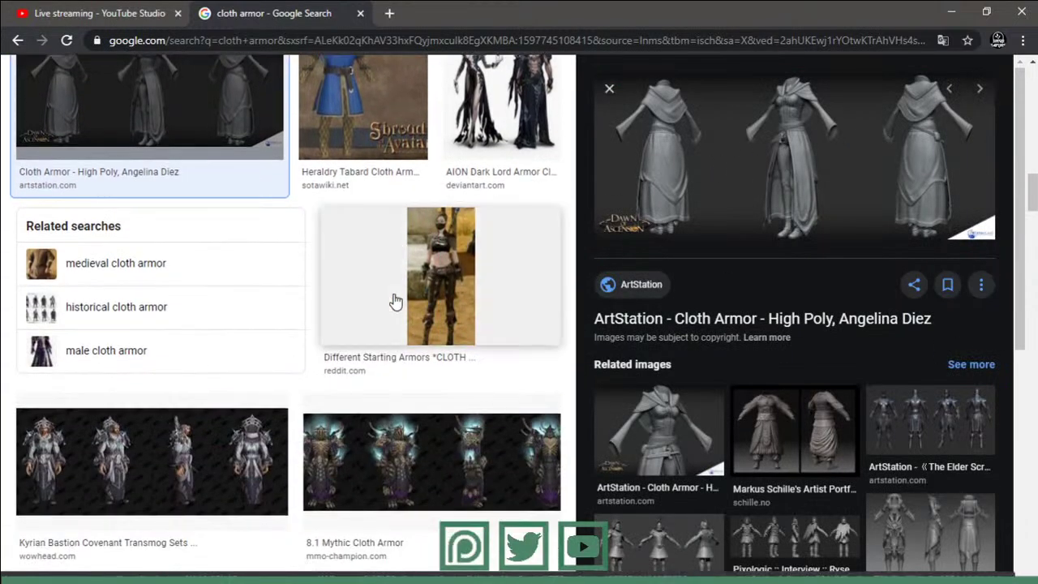
pyautogui.scroll(-2, 373, 322)
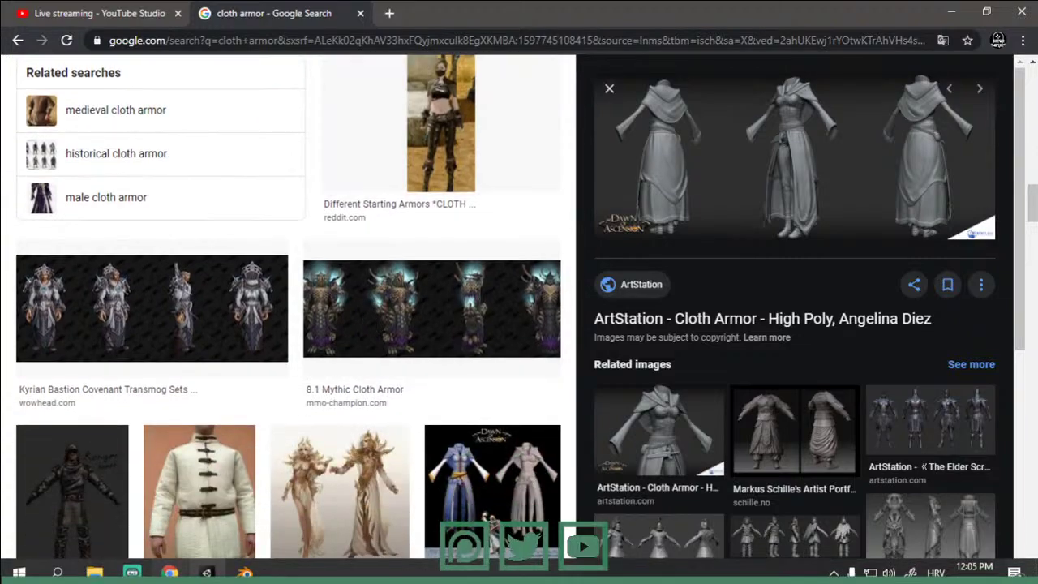
pyautogui.click(244, 573)
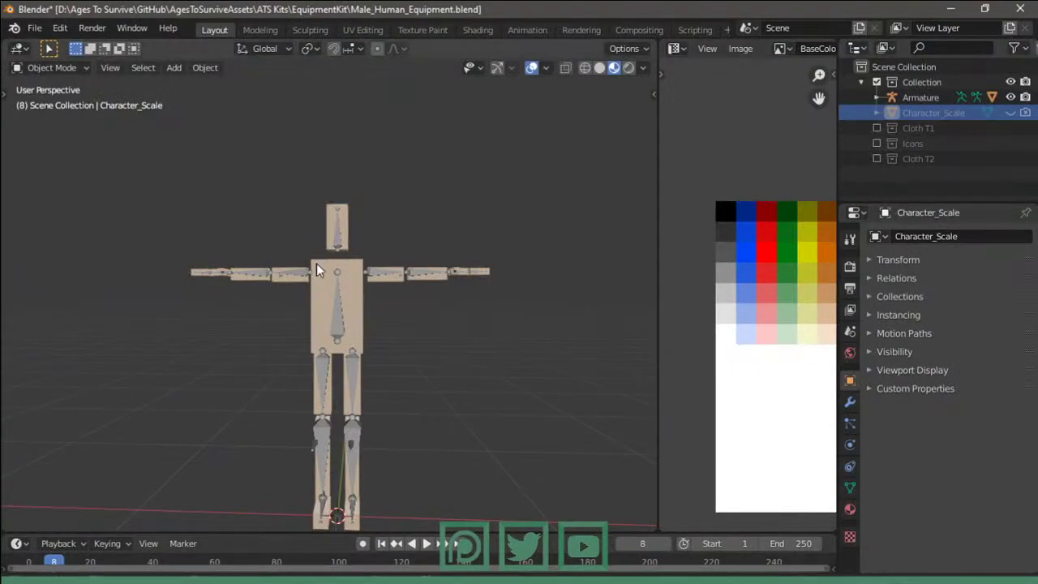
# - Hide the Armature, merge the image area into the 3D view, and edit the Human_Male mesh
pyautogui.click(354, 313)
pyautogui.press('h')
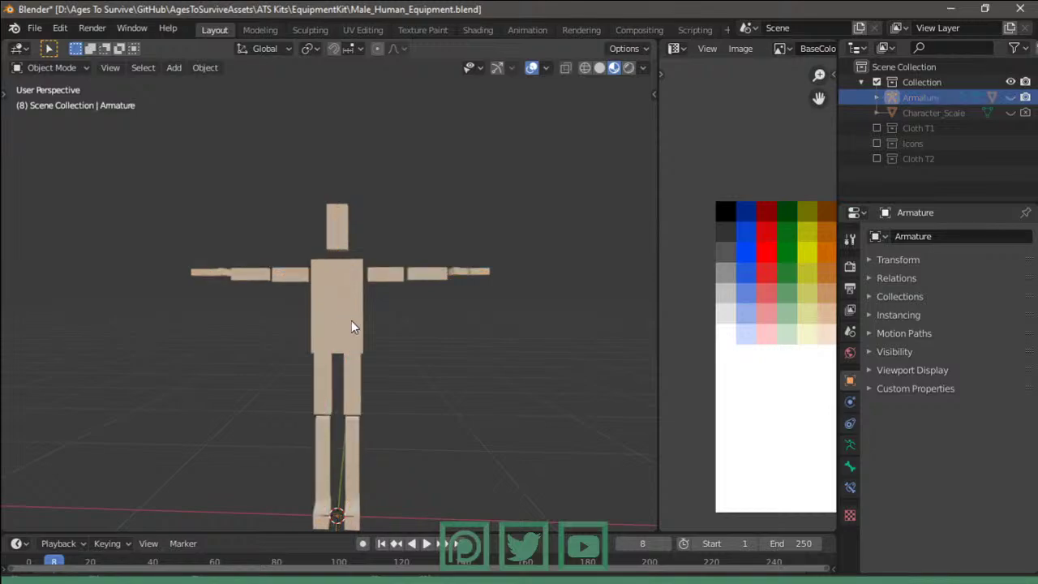
pyautogui.click(351, 320)
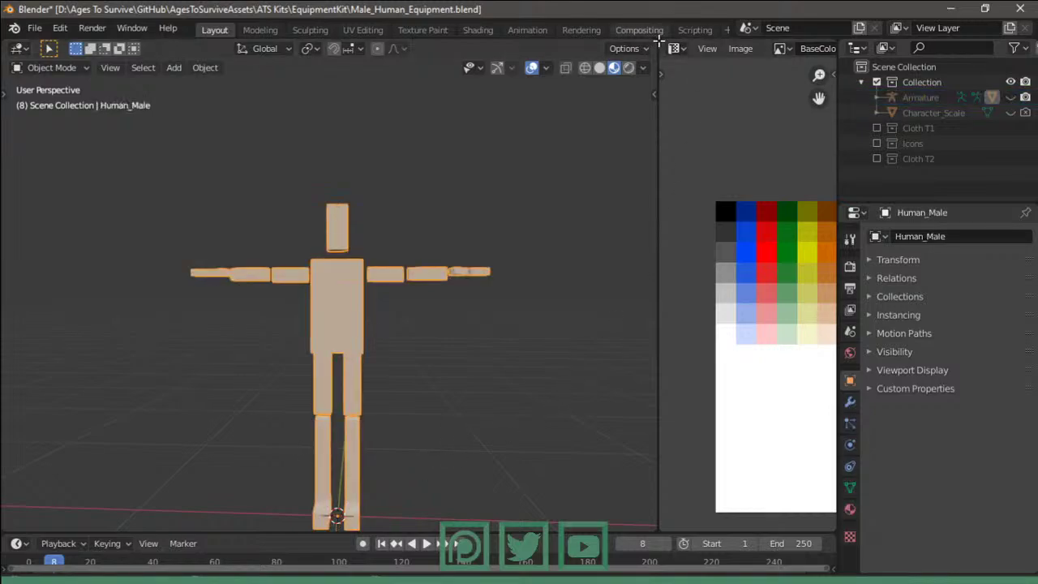
pyautogui.moveTo(659, 39); pyautogui.dragTo(741, 219)
pyautogui.scroll(-2, 591, 357)
pyautogui.scroll(2, 568, 292)
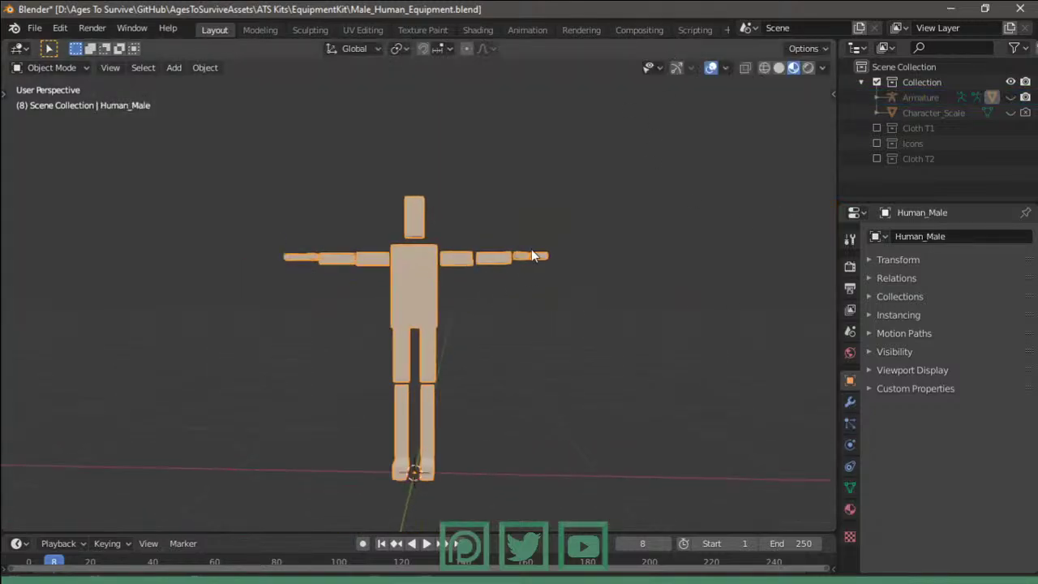
pyautogui.scroll(1, 532, 255)
pyautogui.moveTo(485, 235)
pyautogui.mouseDown(button='middle')
pyautogui.moveTo(576, 284)
pyautogui.moveTo(478, 272)
pyautogui.mouseUp(button='middle')
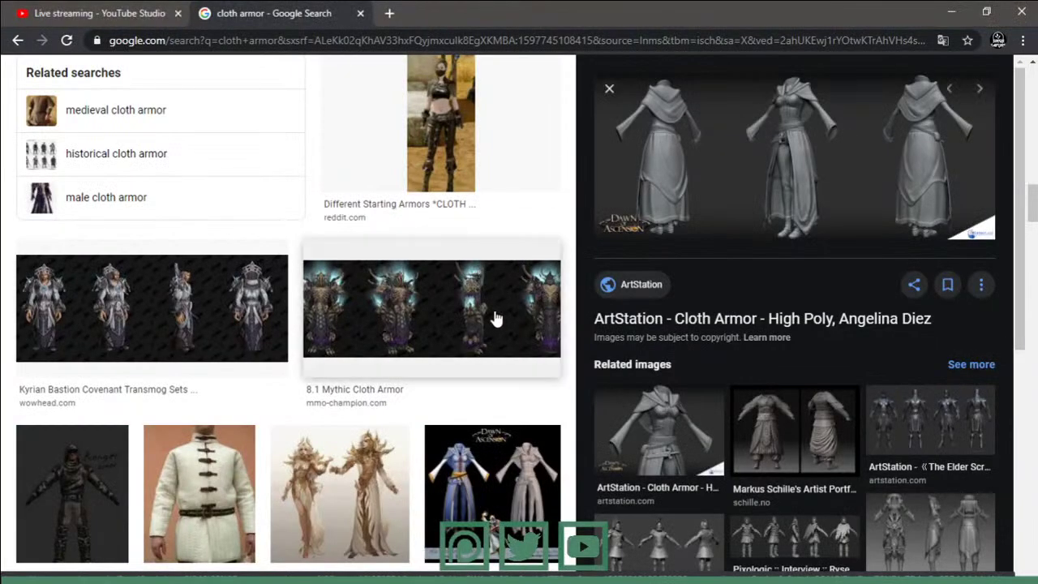
pyautogui.hotkey('alt', 'Tab')
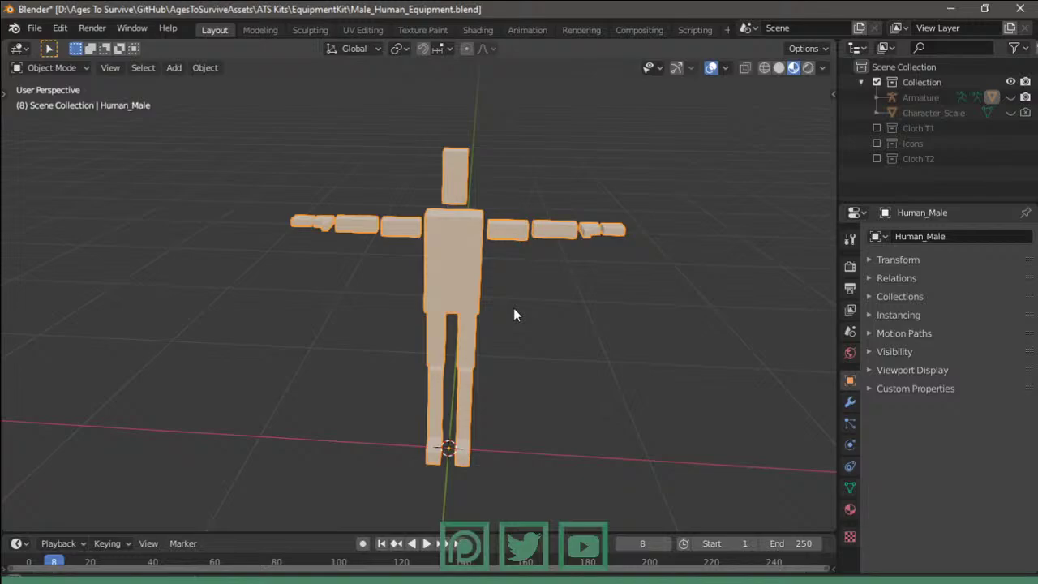
pyautogui.moveTo(513, 308)
pyautogui.mouseDown(button='middle')
pyautogui.moveTo(459, 268)
pyautogui.moveTo(426, 265)
pyautogui.moveTo(426, 274)
pyautogui.moveTo(536, 290)
pyautogui.mouseUp(button='middle')
pyautogui.press('Tab')
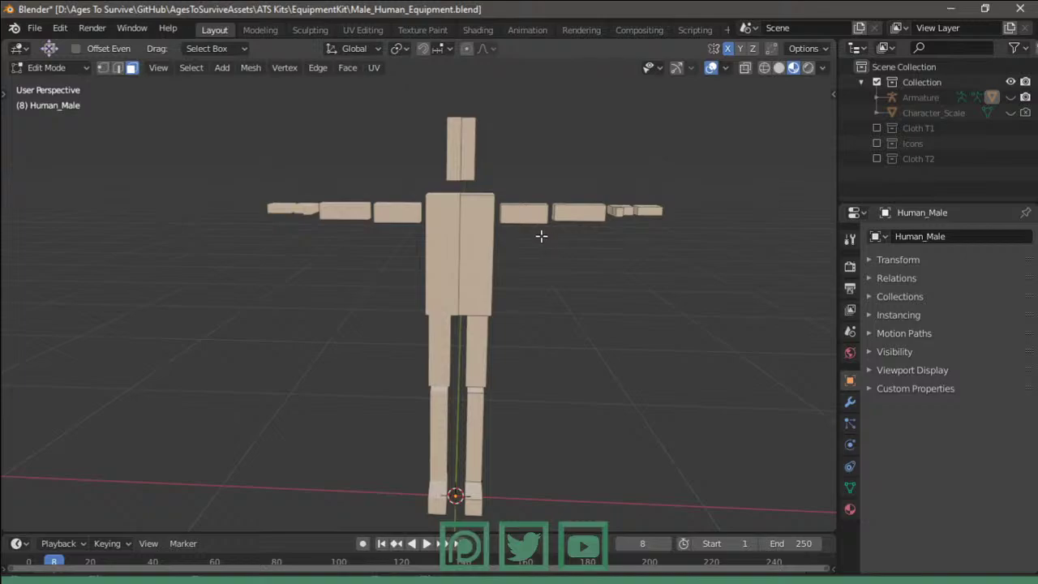
# - Duplicate the torso faces in place and separate them into their own object
pyautogui.moveTo(539, 236)
pyautogui.mouseDown(button='middle')
pyautogui.moveTo(478, 269)
pyautogui.moveTo(451, 240)
pyautogui.moveTo(570, 255)
pyautogui.mouseUp(button='middle')
pyautogui.click(479, 261)
pyautogui.keyDown('shift'); pyautogui.click(451, 241); pyautogui.keyUp('shift')
pyautogui.hotkey('shift', 'd')
pyautogui.rightClick(595, 295)
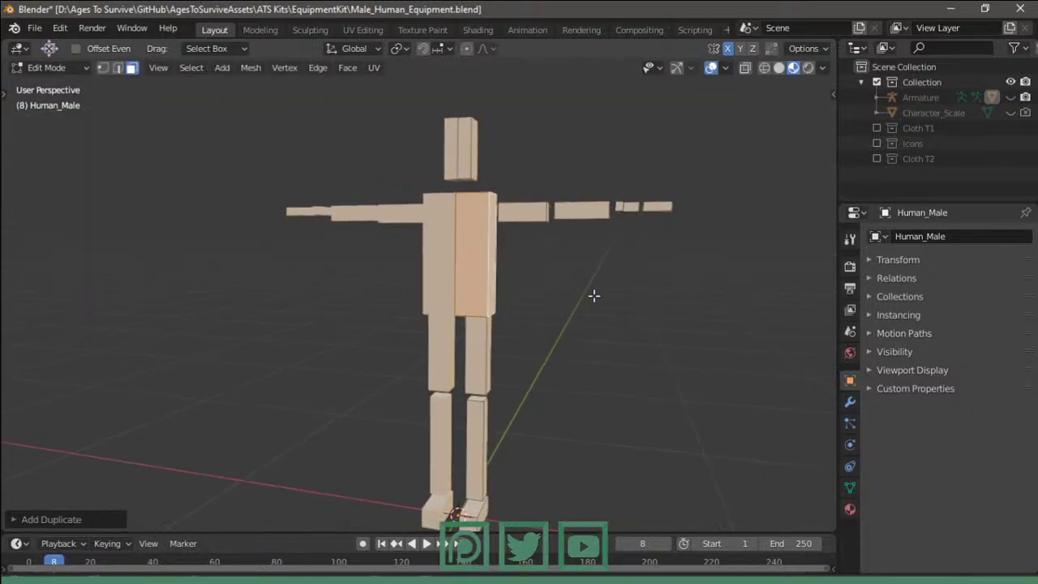
pyautogui.press('p')
pyautogui.click(592, 295)
pyautogui.press('Tab')
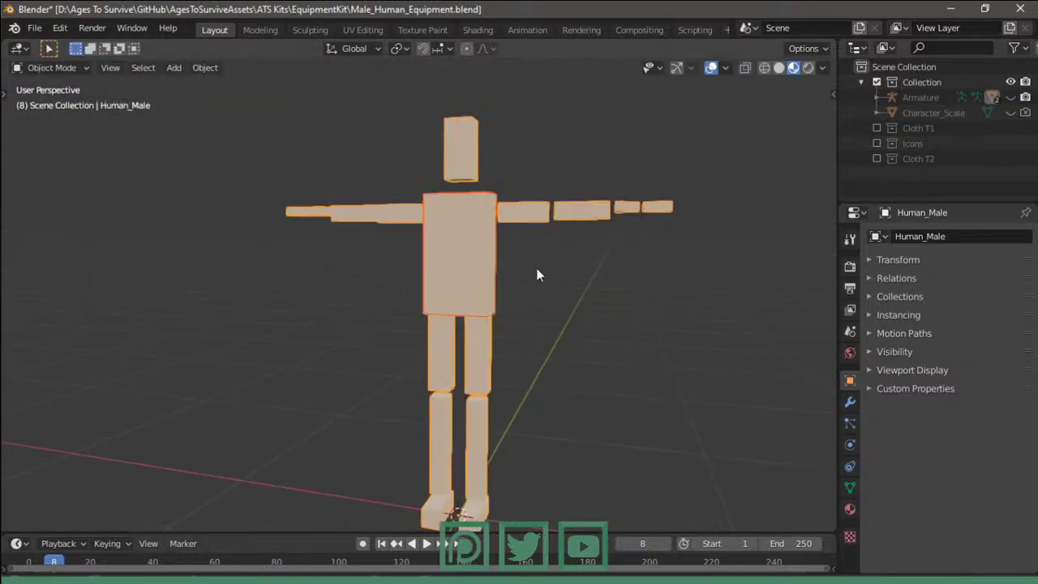
# - Inflate and rescale the new Human_Male.001 torso piece so it sits over the body
pyautogui.click(469, 262)
pyautogui.press('Tab')
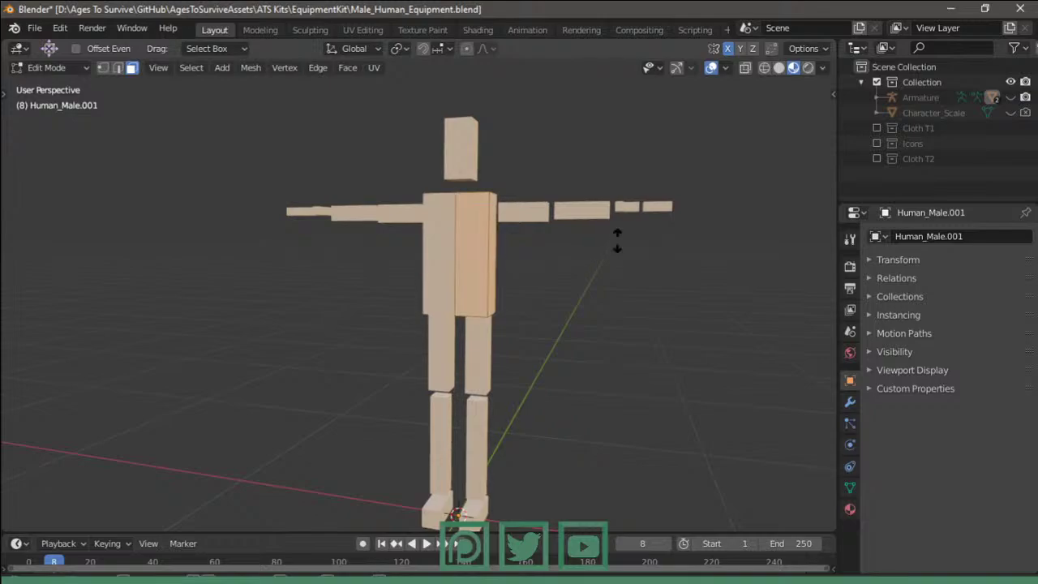
pyautogui.hotkey('alt', 's')
pyautogui.press('Escape')
pyautogui.press('s')
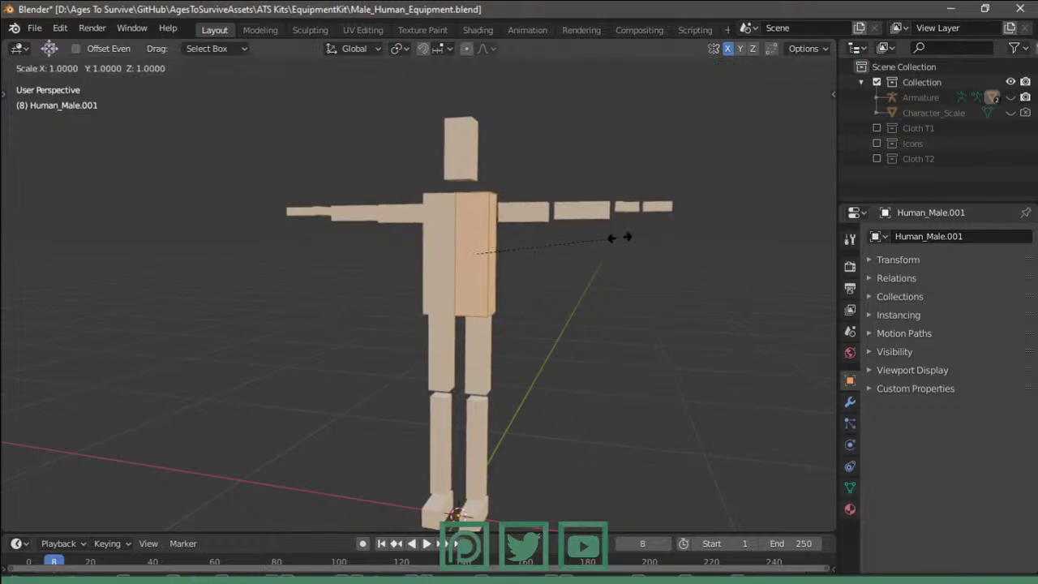
pyautogui.press('z')
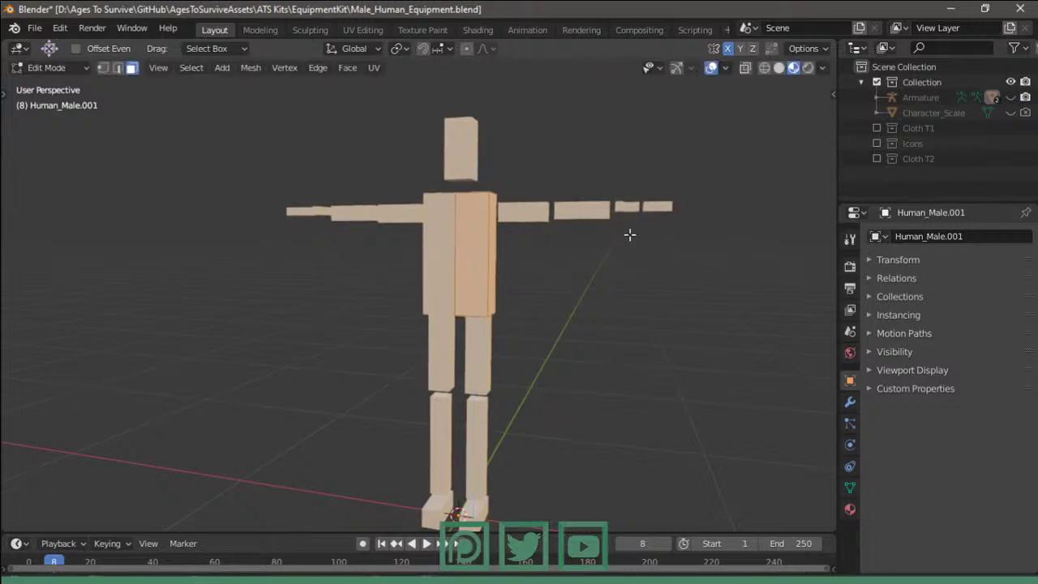
pyautogui.press('x')
pyautogui.click(609, 247)
pyautogui.moveTo(608, 247)
pyautogui.mouseDown(button='middle')
pyautogui.moveTo(401, 280)
pyautogui.moveTo(570, 266)
pyautogui.mouseUp(button='middle')
pyautogui.hotkey('alt', 's')
pyautogui.click(575, 262)
pyautogui.press('Tab')
# - Split off a new area as a UV Editor showing the colour palette image
pyautogui.moveTo(836, 41); pyautogui.dragTo(670, 49)
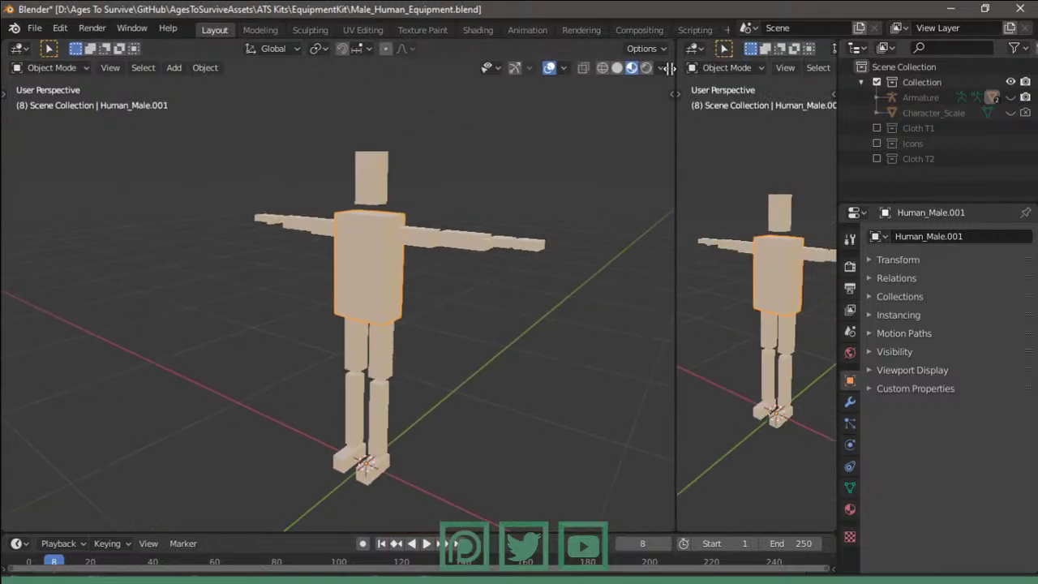
pyautogui.click(687, 48)
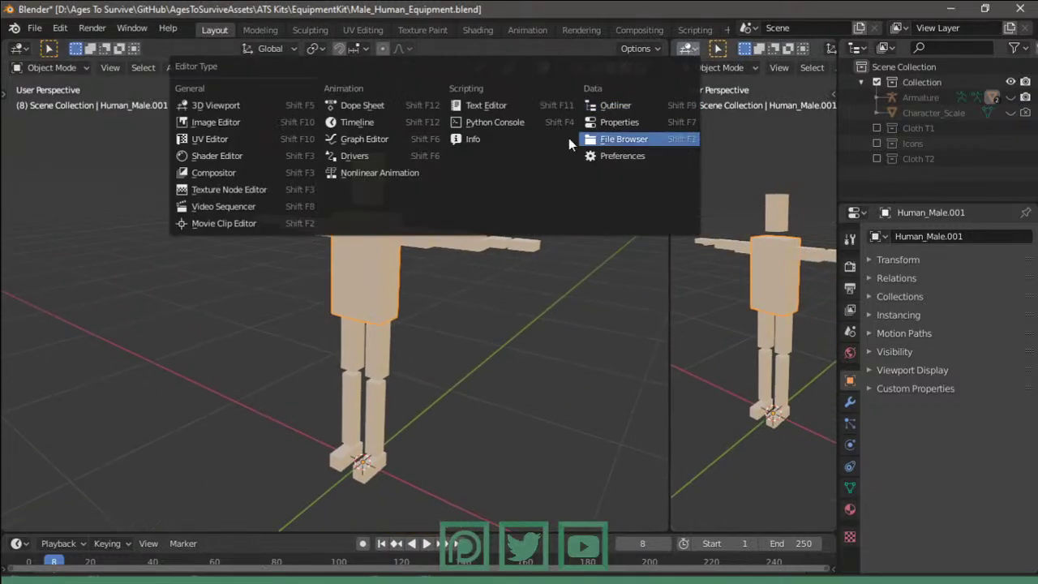
pyautogui.click(233, 145)
pyautogui.scroll(-2, 730, 302)
pyautogui.scroll(1, 731, 302)
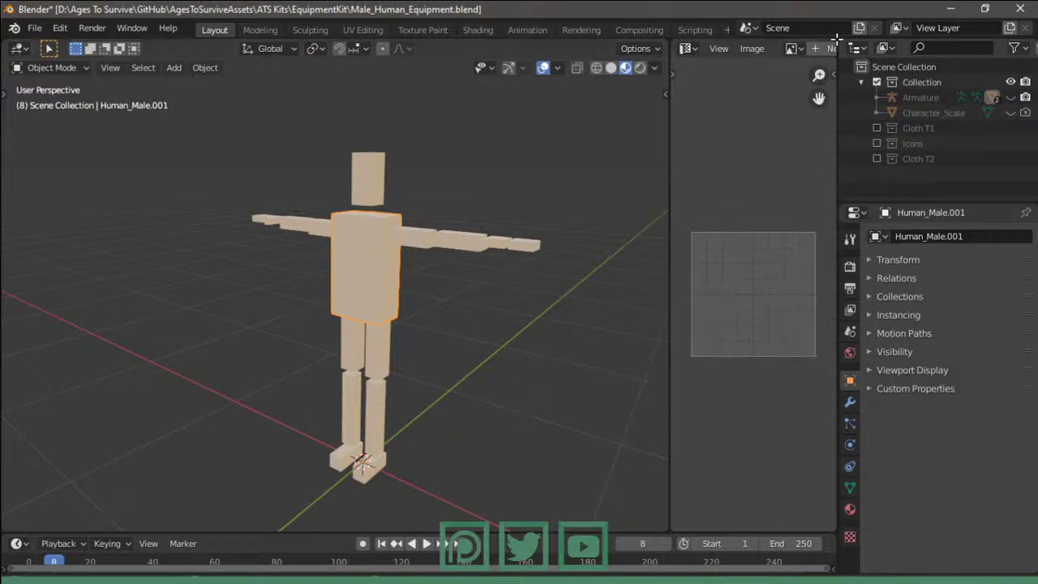
pyautogui.click(794, 47)
pyautogui.click(811, 71)
pyautogui.scroll(-1, 713, 211)
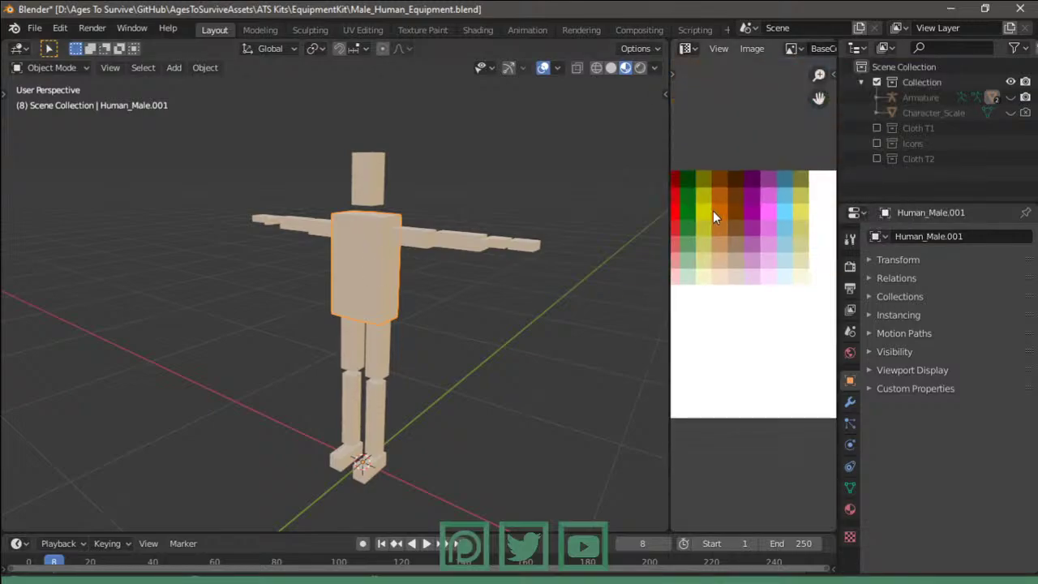
# - Move the torso's UVs onto the pale grey palette swatch and view the figure from the front
pyautogui.press('Tab')
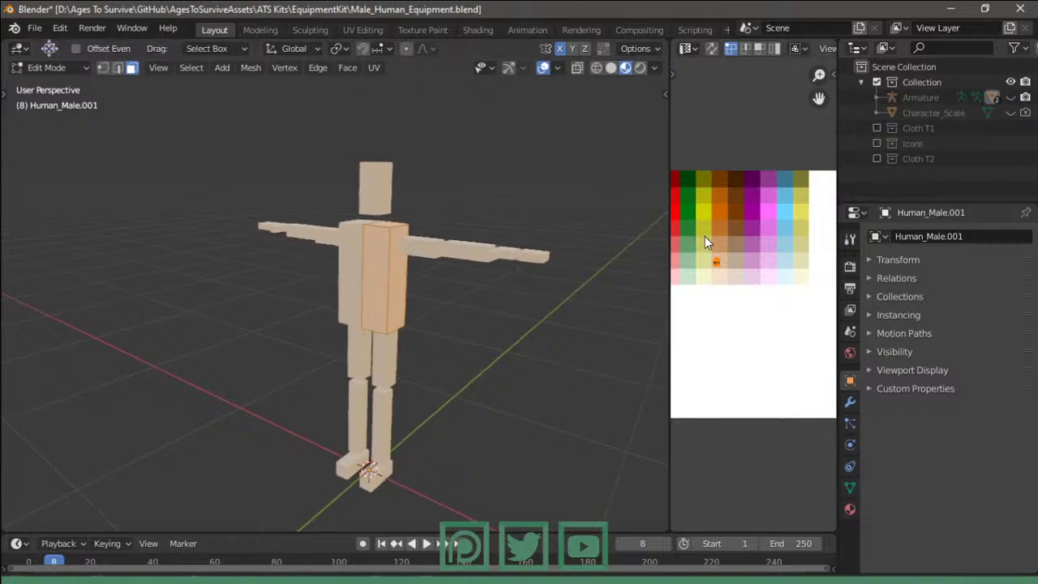
pyautogui.press('g')
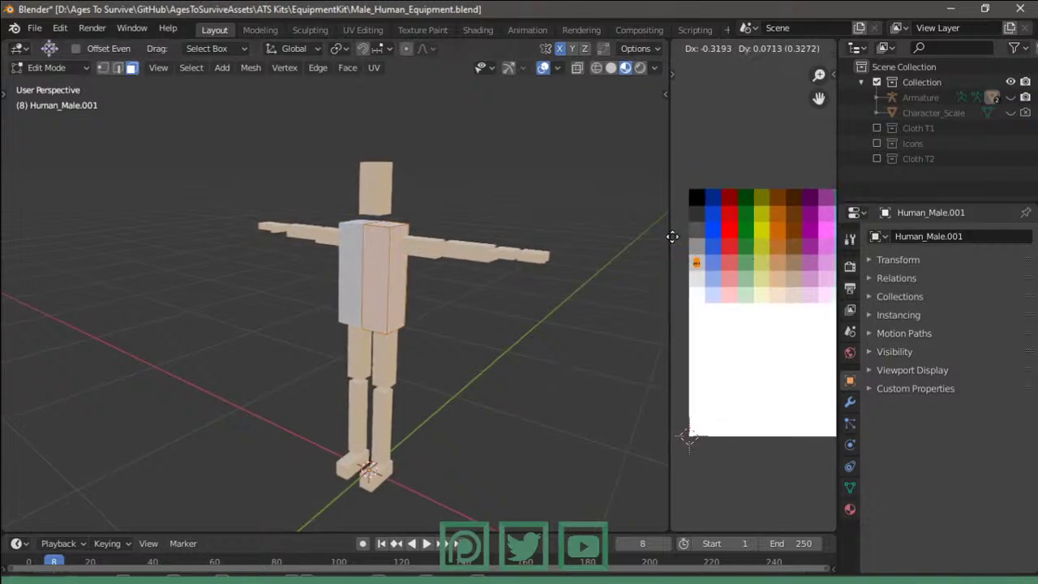
pyautogui.click(672, 237)
pyautogui.press('Tab')
pyautogui.press('KP_1')
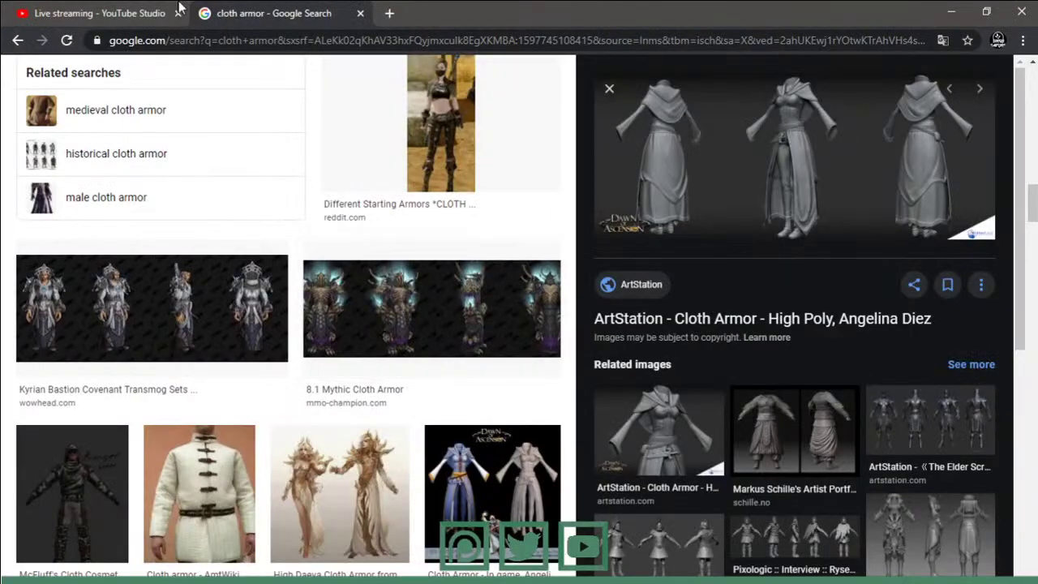
pyautogui.click(172, 8)
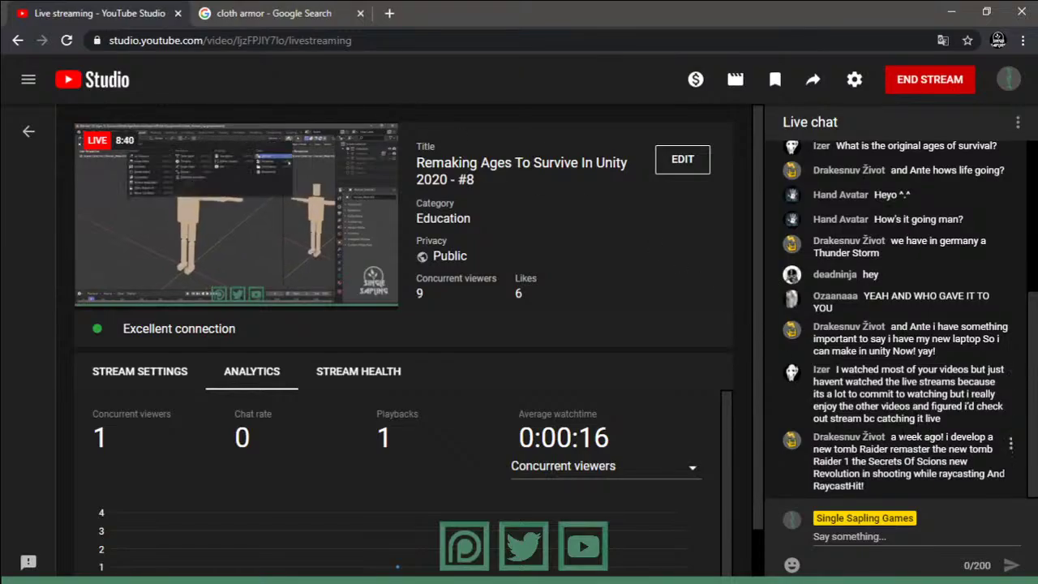
pyautogui.moveTo(890, 438); pyautogui.dragTo(1004, 475)
pyautogui.click(957, 461)
pyautogui.click(1004, 475)
pyautogui.moveTo(861, 461)
pyautogui.mouseDown()
pyautogui.moveTo(970, 474)
pyautogui.moveTo(814, 459)
pyautogui.mouseUp()
pyautogui.click(970, 474)
pyautogui.click(814, 459)
pyautogui.moveTo(877, 474); pyautogui.dragTo(960, 475)
pyautogui.click(982, 475)
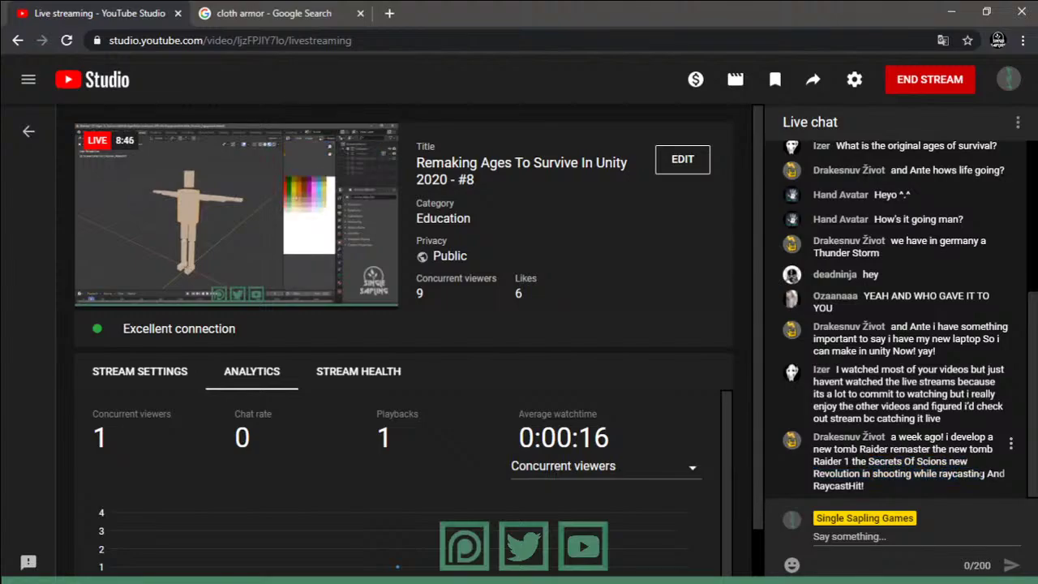
pyautogui.click(943, 475)
pyautogui.moveTo(858, 486)
pyautogui.mouseDown()
pyautogui.moveTo(834, 453)
pyautogui.moveTo(904, 474)
pyautogui.moveTo(891, 438)
pyautogui.mouseUp()
pyautogui.click(834, 452)
pyautogui.click(905, 474)
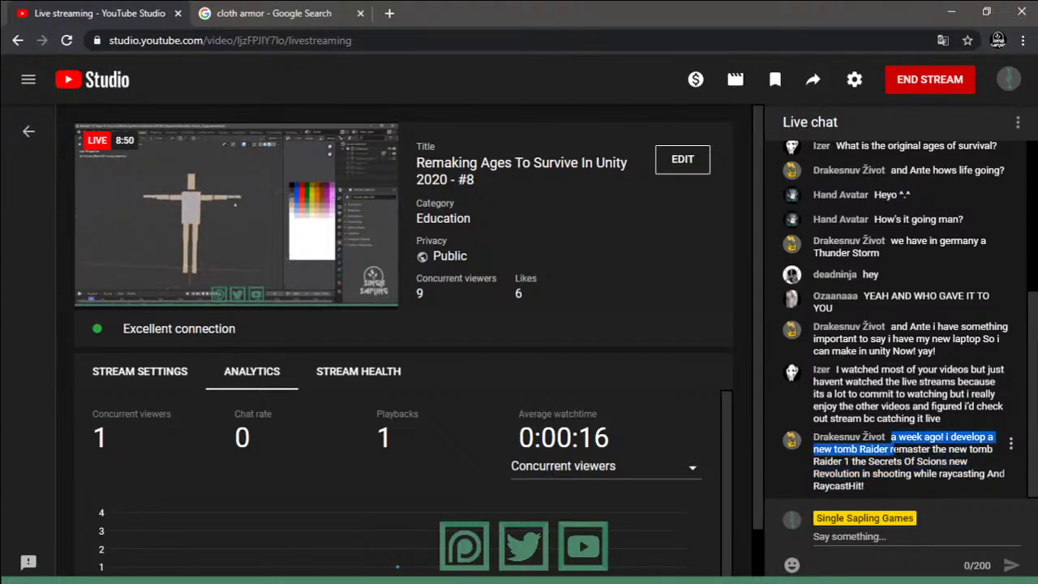
pyautogui.click(902, 477)
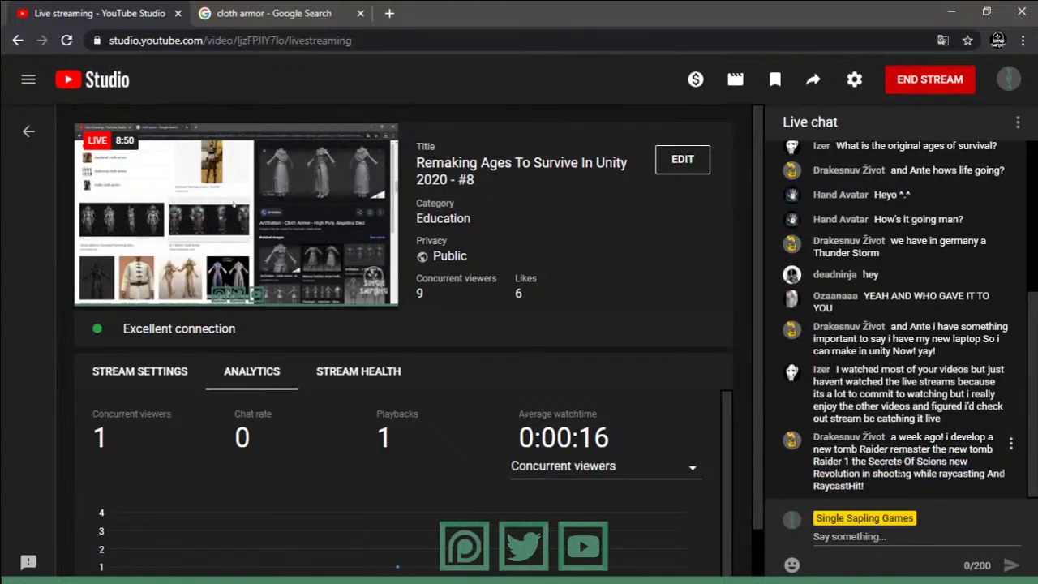
pyautogui.click(257, 10)
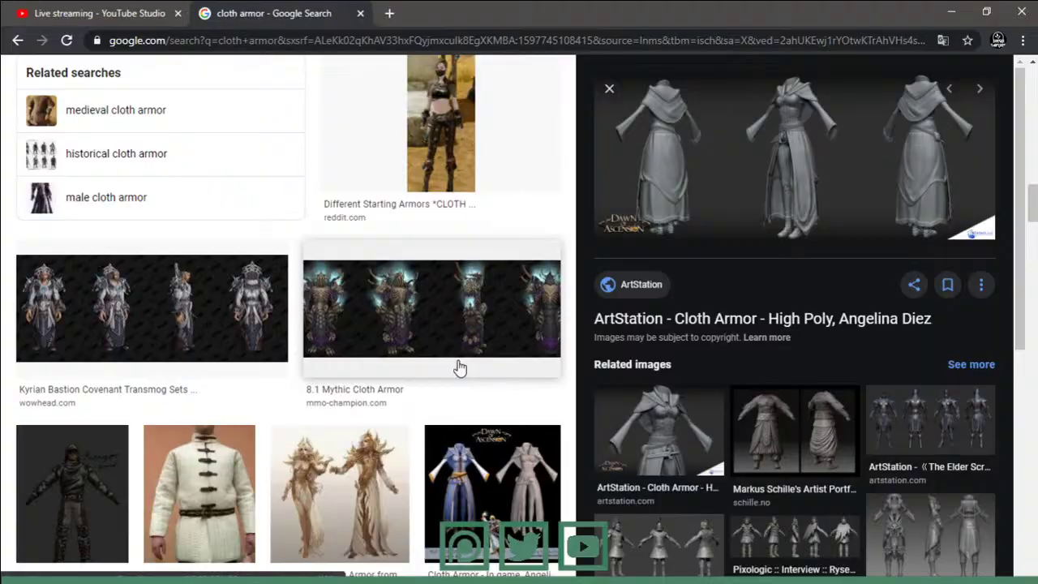
pyautogui.hotkey('alt', 'Tab')
# - In vertex mode on the torso, turn off clipping on its Mirror modifier
pyautogui.press('Tab')
pyautogui.moveTo(456, 360)
pyautogui.mouseDown(button='middle')
pyautogui.moveTo(423, 280)
pyautogui.moveTo(415, 324)
pyautogui.mouseUp(button='middle')
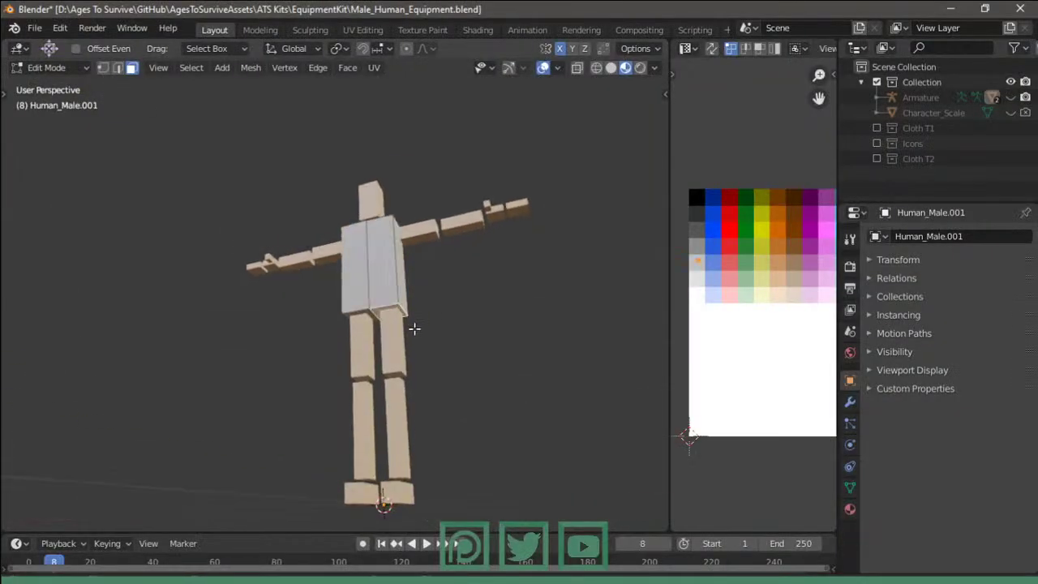
pyautogui.press('x')
pyautogui.click(343, 366)
pyautogui.press('Tab')
pyautogui.moveTo(473, 341)
pyautogui.mouseDown(button='middle')
pyautogui.moveTo(422, 359)
pyautogui.moveTo(373, 280)
pyautogui.moveTo(417, 352)
pyautogui.mouseUp(button='middle')
pyautogui.press('Tab')
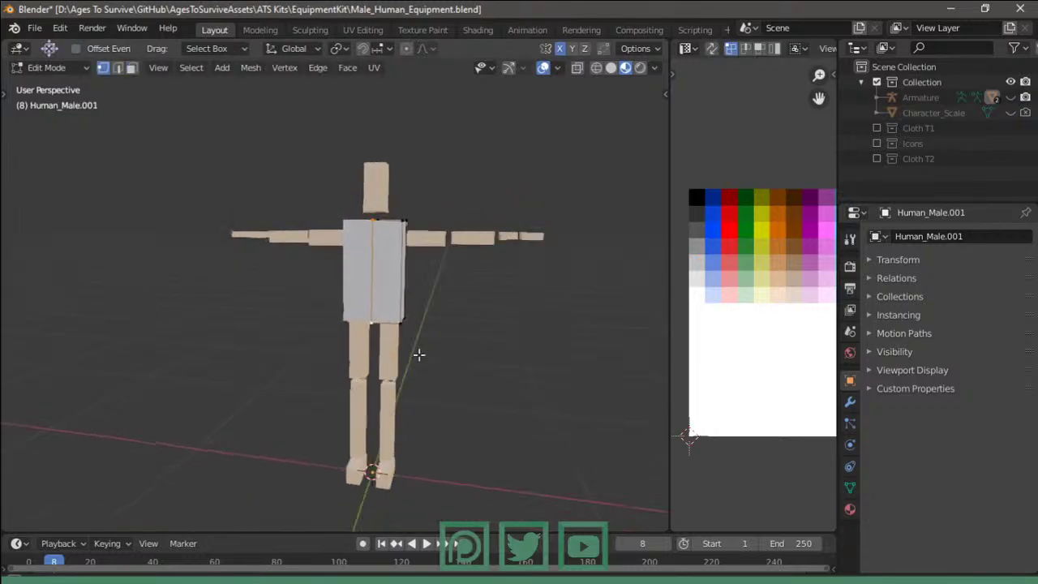
pyautogui.press('1')
pyautogui.click(850, 401)
pyautogui.click(964, 434)
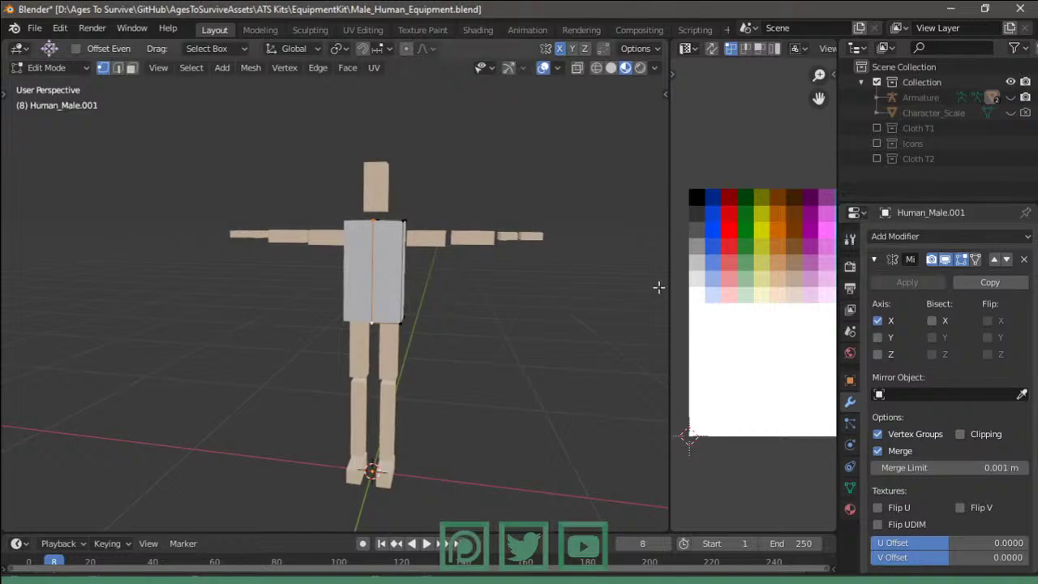
pyautogui.scroll(2, 394, 341)
pyautogui.scroll(2, 299, 324)
# - Reposition the torso's selected vertices and edges along the X axis
pyautogui.press('g')
pyautogui.press('x')
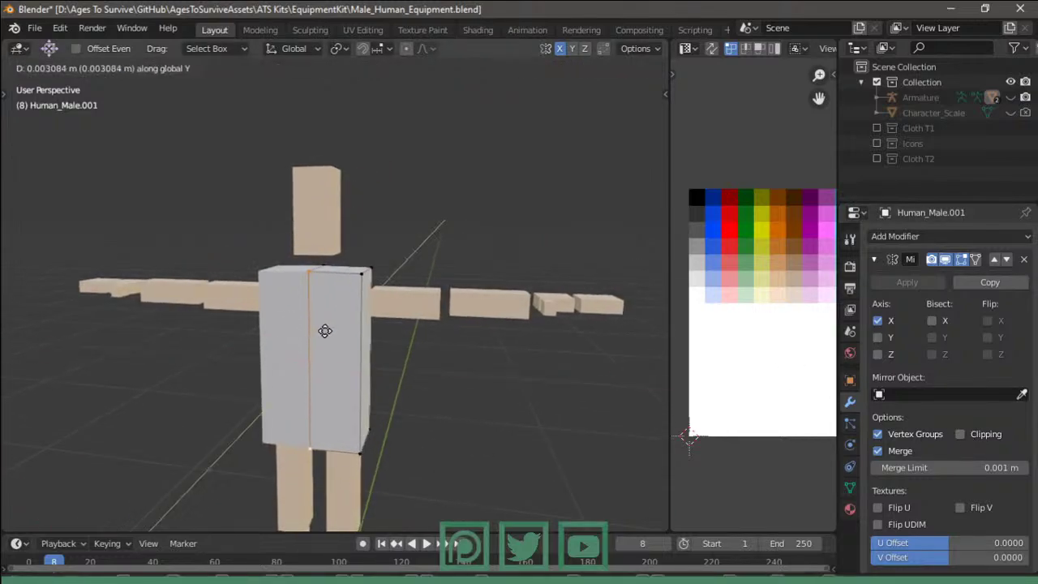
pyautogui.click(325, 329)
pyautogui.press('g')
pyautogui.press('x')
pyautogui.click(357, 339)
pyautogui.press('g')
pyautogui.press('x')
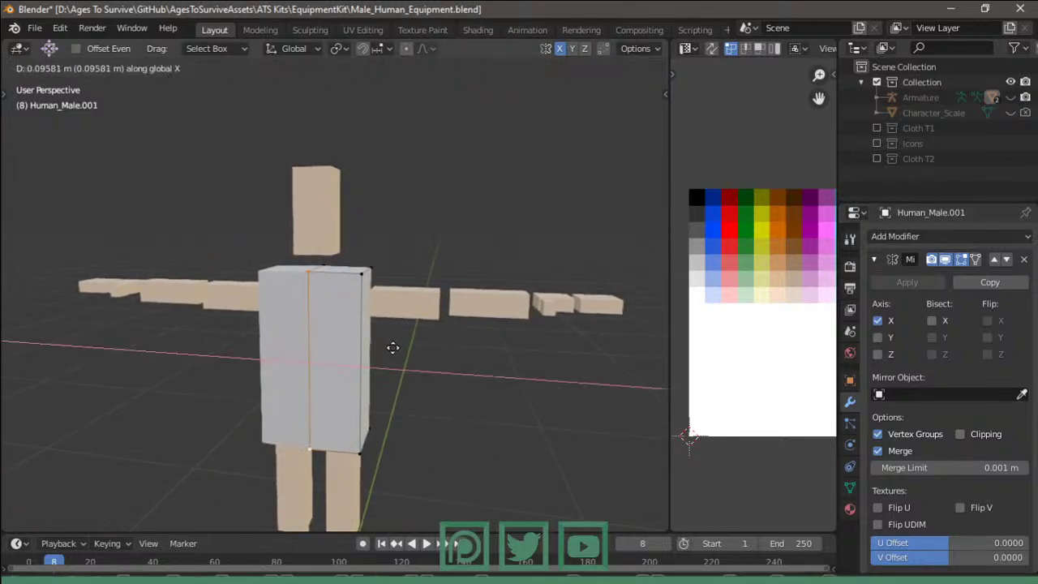
pyautogui.click(433, 352)
pyautogui.press('g')
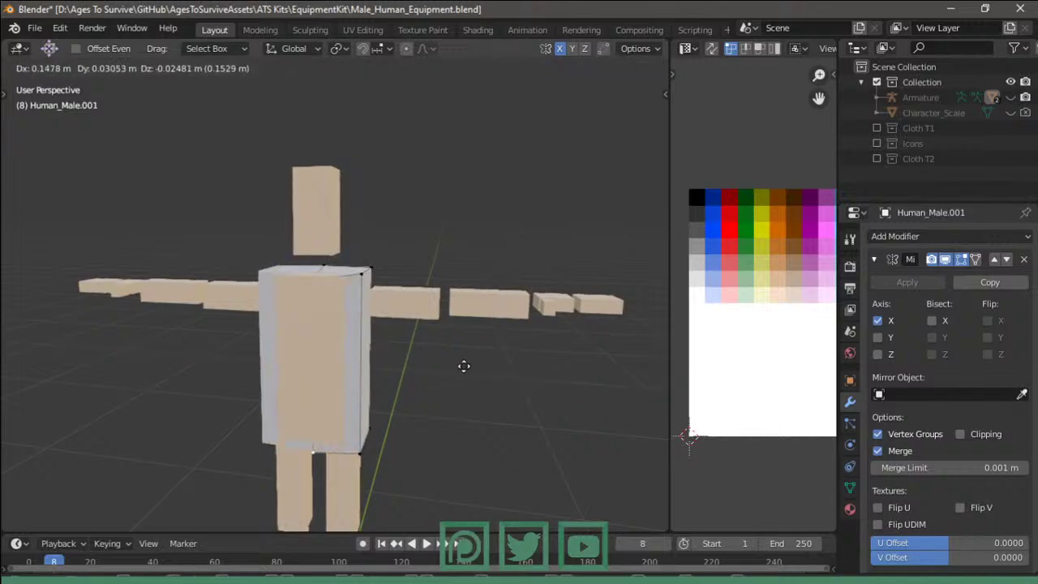
pyautogui.press('x')
pyautogui.click(288, 352)
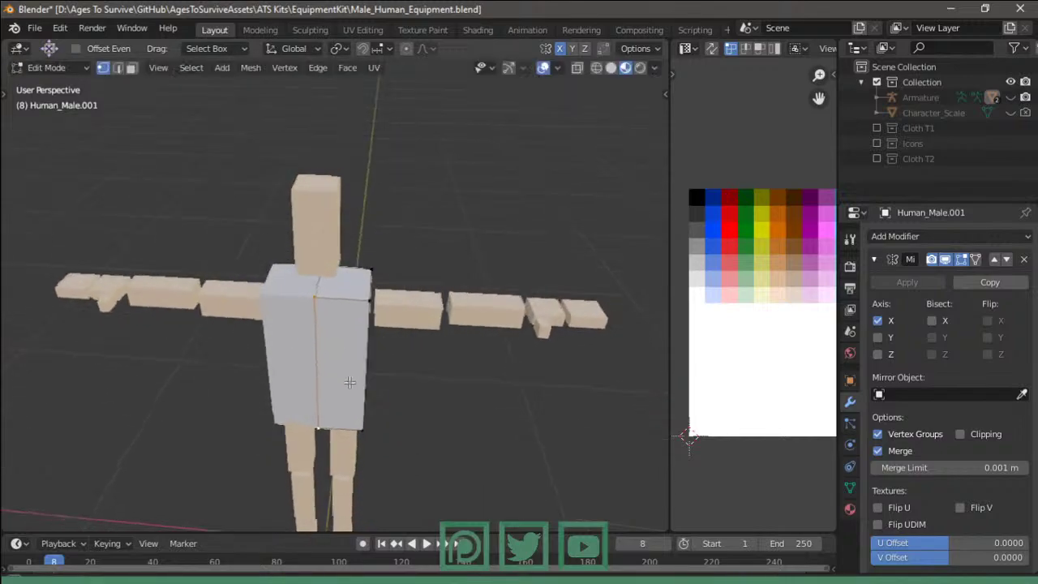
# - Add two edge loops to the torso and delete its centre strip of faces
pyautogui.moveTo(289, 351); pyautogui.dragTo(356, 332, button='middle')
pyautogui.moveTo(769, 358); pyautogui.dragTo(250, 233, button='middle')
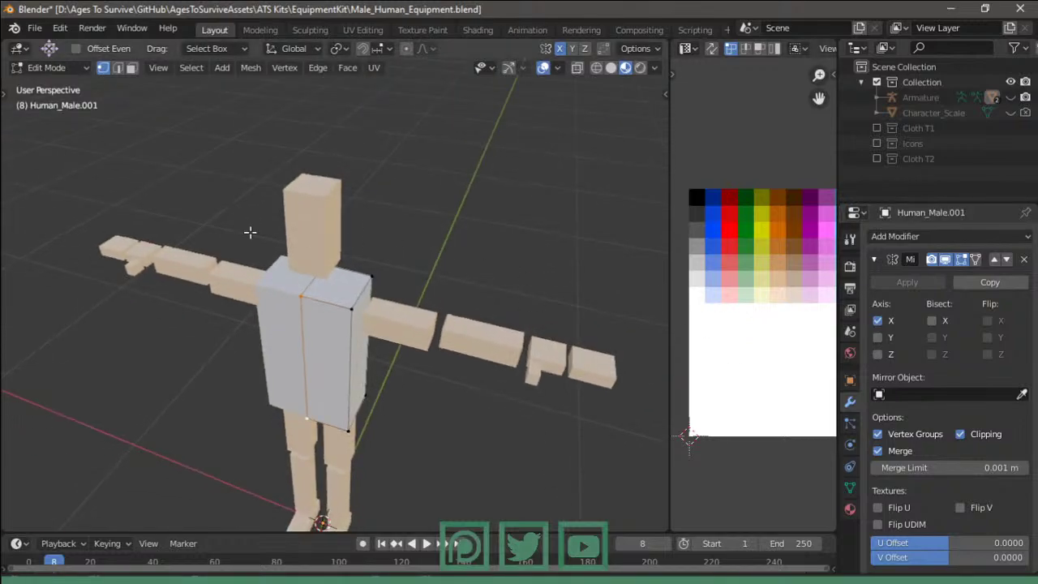
pyautogui.moveTo(437, 208); pyautogui.dragTo(375, 287, button='middle')
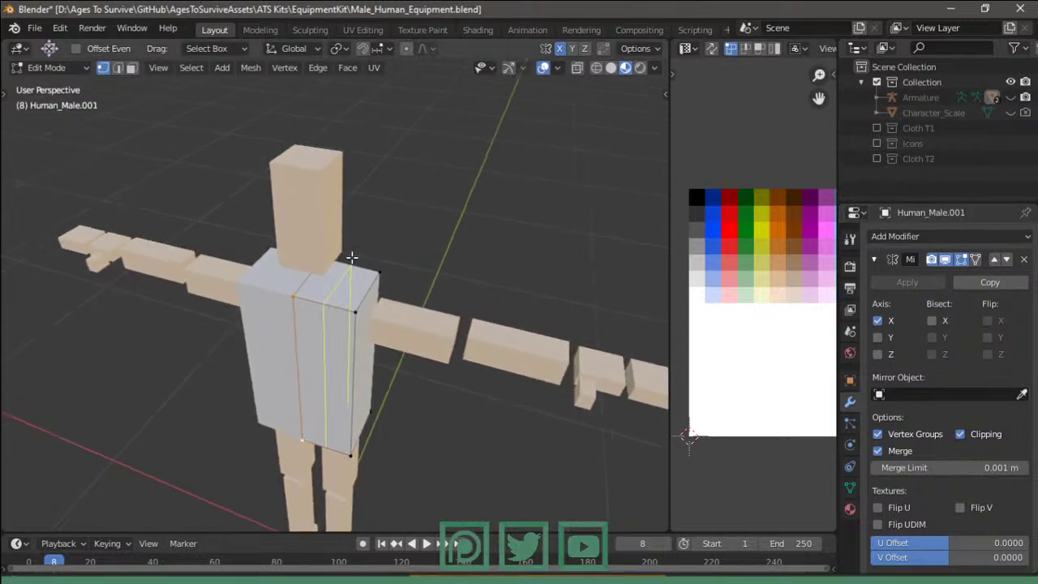
pyautogui.click(351, 257)
pyautogui.click(351, 257)
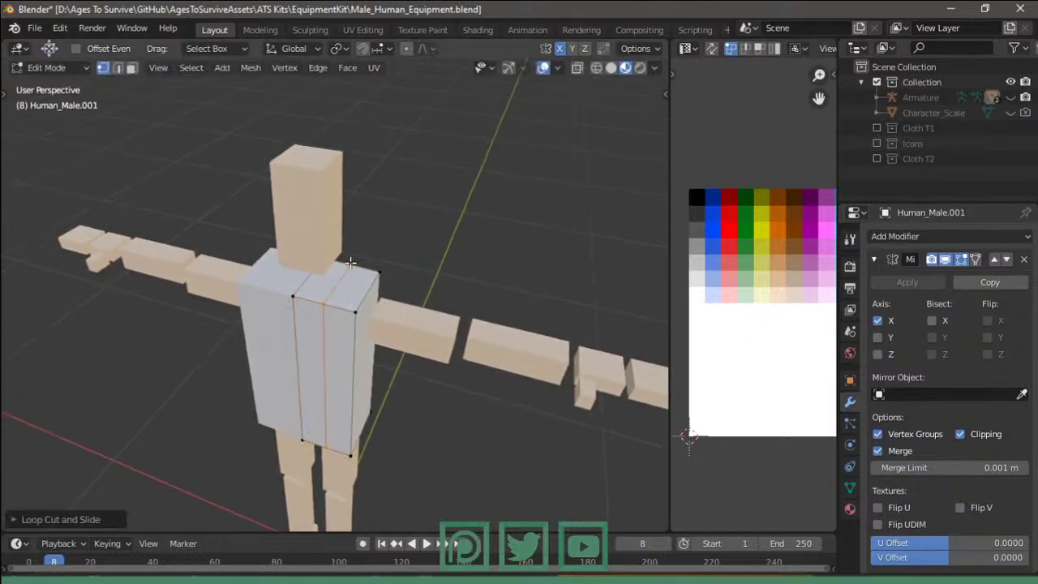
pyautogui.click(350, 274)
pyautogui.click(351, 277)
pyautogui.keyDown('alt'); pyautogui.click(314, 332); pyautogui.keyUp('alt')
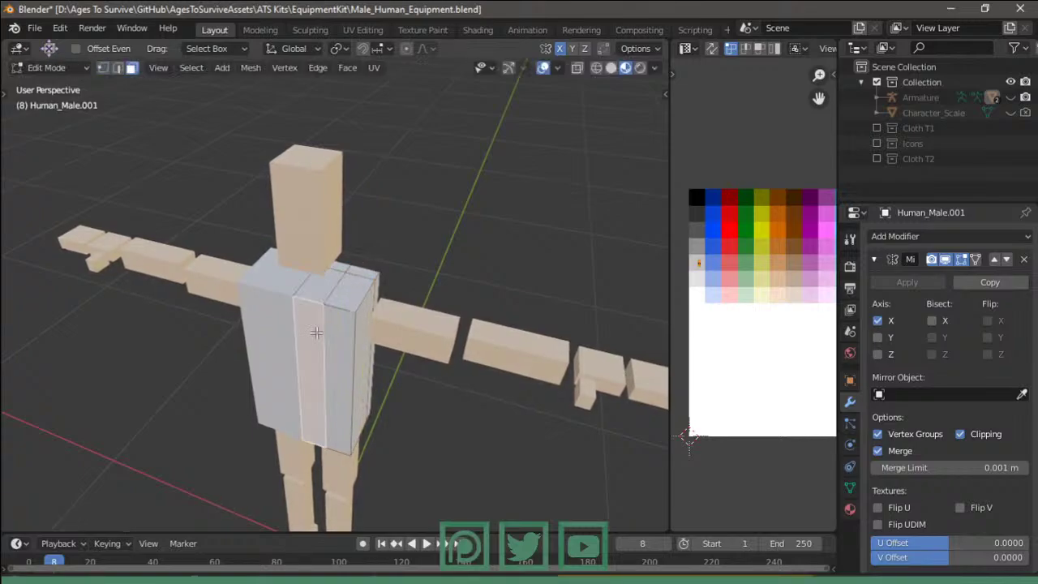
pyautogui.press('x')
pyautogui.click(318, 290)
pyautogui.moveTo(317, 290)
pyautogui.mouseDown(button='middle')
pyautogui.moveTo(464, 241)
pyautogui.moveTo(389, 211)
pyautogui.moveTo(389, 273)
pyautogui.moveTo(508, 214)
pyautogui.moveTo(404, 190)
pyautogui.moveTo(385, 353)
pyautogui.moveTo(398, 359)
pyautogui.moveTo(419, 306)
pyautogui.moveTo(432, 327)
pyautogui.mouseUp(button='middle')
# - Extrude the torso's bottom edge loop straight down twice so the hem reaches past the knees
pyautogui.press('2')
pyautogui.press('Left')
pyautogui.press('e')
pyautogui.press('z')
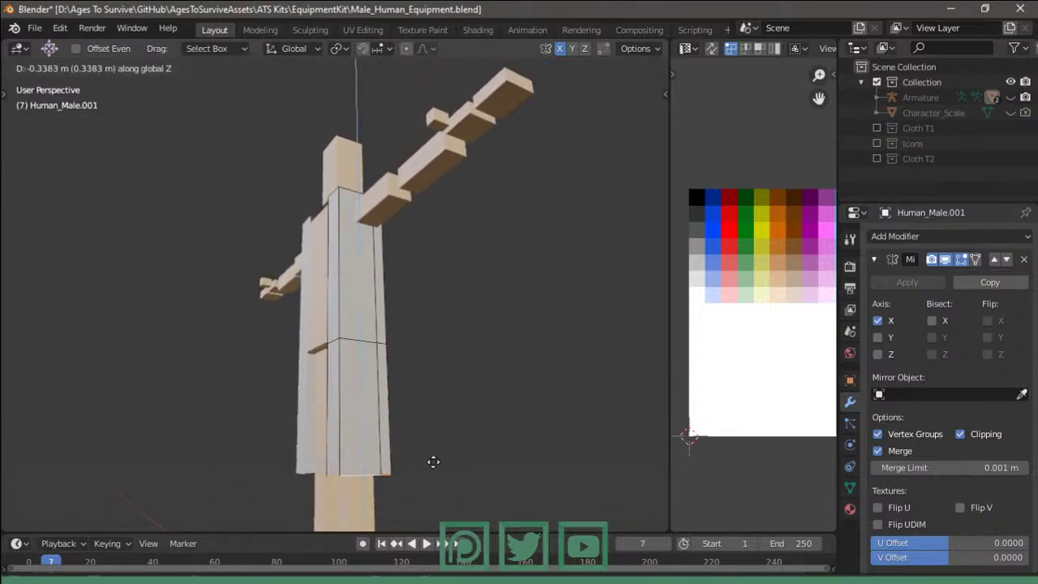
pyautogui.click(438, 501)
pyautogui.moveTo(438, 502)
pyautogui.mouseDown(button='middle')
pyautogui.moveTo(429, 317)
pyautogui.moveTo(476, 343)
pyautogui.mouseUp(button='middle')
pyautogui.press('e')
pyautogui.press('z')
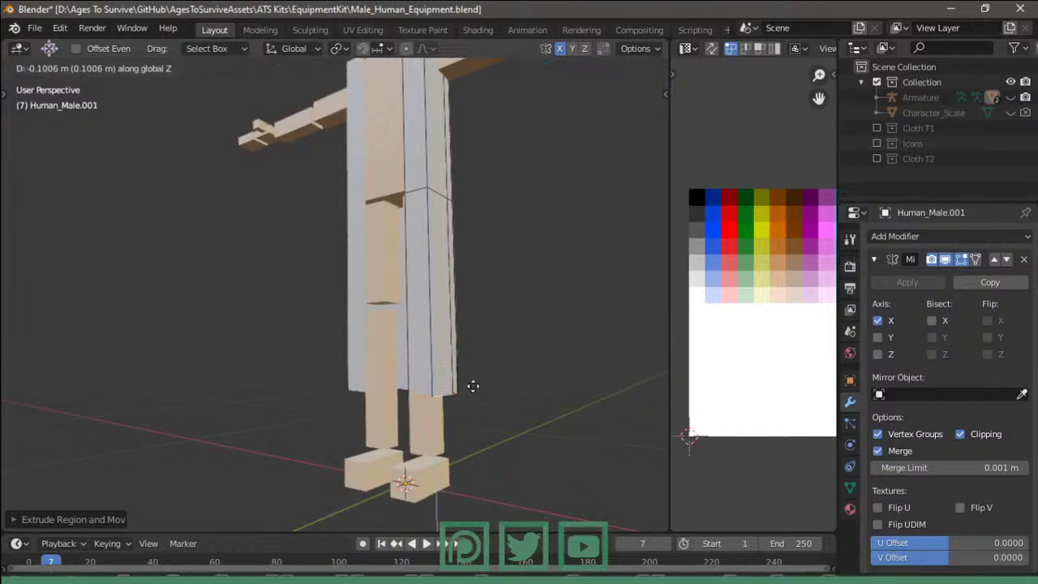
pyautogui.click(475, 382)
pyautogui.press('Tab')
pyautogui.scroll(-3, 542, 326)
pyautogui.scroll(-2, 498, 386)
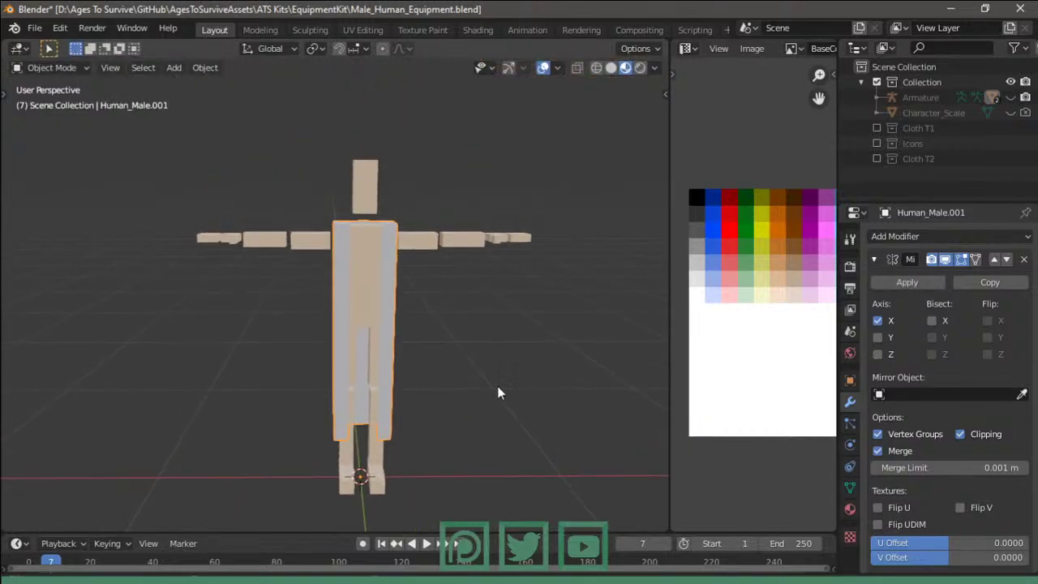
pyautogui.moveTo(497, 386)
pyautogui.mouseDown(button='middle')
pyautogui.moveTo(383, 348)
pyautogui.moveTo(285, 359)
pyautogui.moveTo(61, 339)
pyautogui.moveTo(600, 363)
pyautogui.moveTo(273, 359)
pyautogui.moveTo(426, 397)
pyautogui.moveTo(564, 380)
pyautogui.moveTo(494, 377)
pyautogui.mouseUp(button='middle')
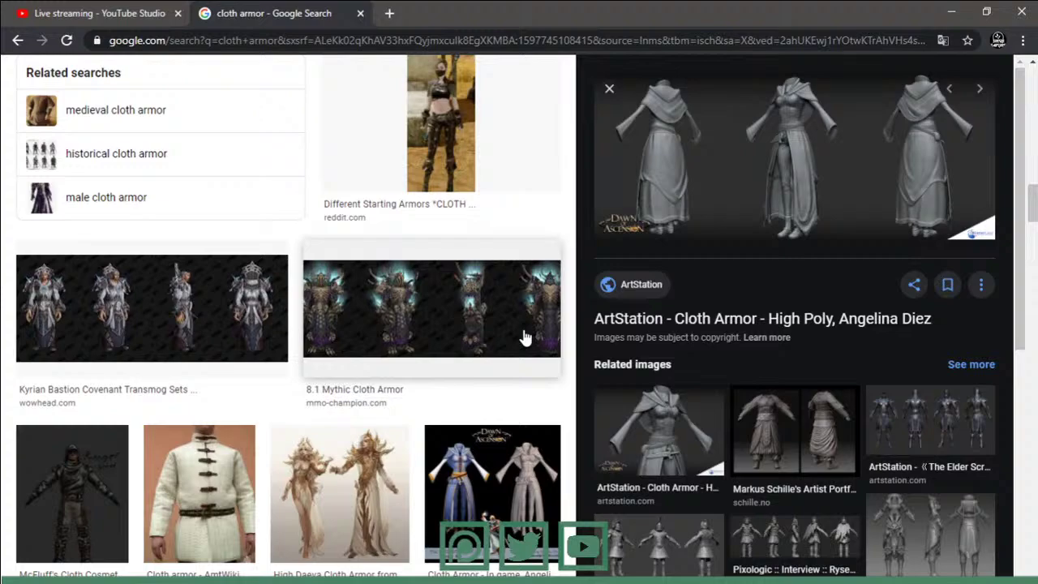
# - Bring the 'Live streaming - YouTube Studio' browser tab to the front
pyautogui.click(163, 13)
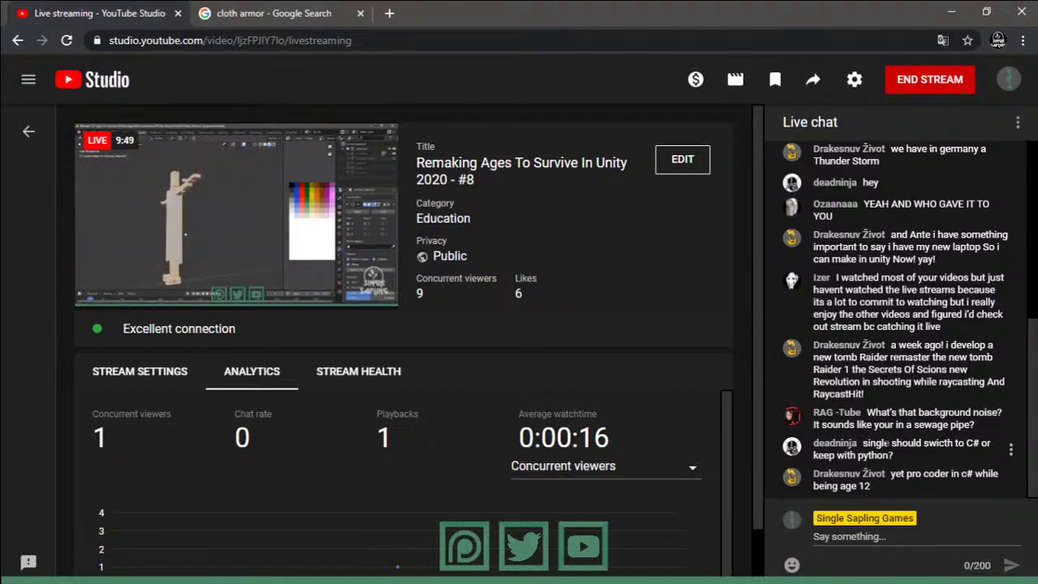
# - Highlight and then deselect several live chat messages
pyautogui.moveTo(863, 444)
pyautogui.mouseDown()
pyautogui.moveTo(918, 457)
pyautogui.moveTo(864, 445)
pyautogui.mouseUp()
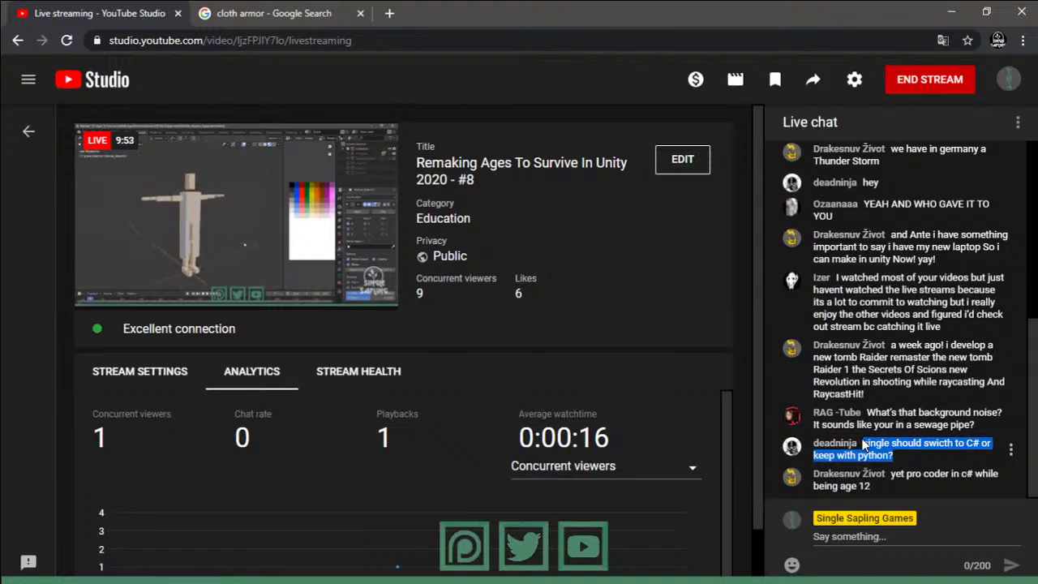
pyautogui.click(903, 448)
pyautogui.moveTo(904, 455); pyautogui.dragTo(863, 443)
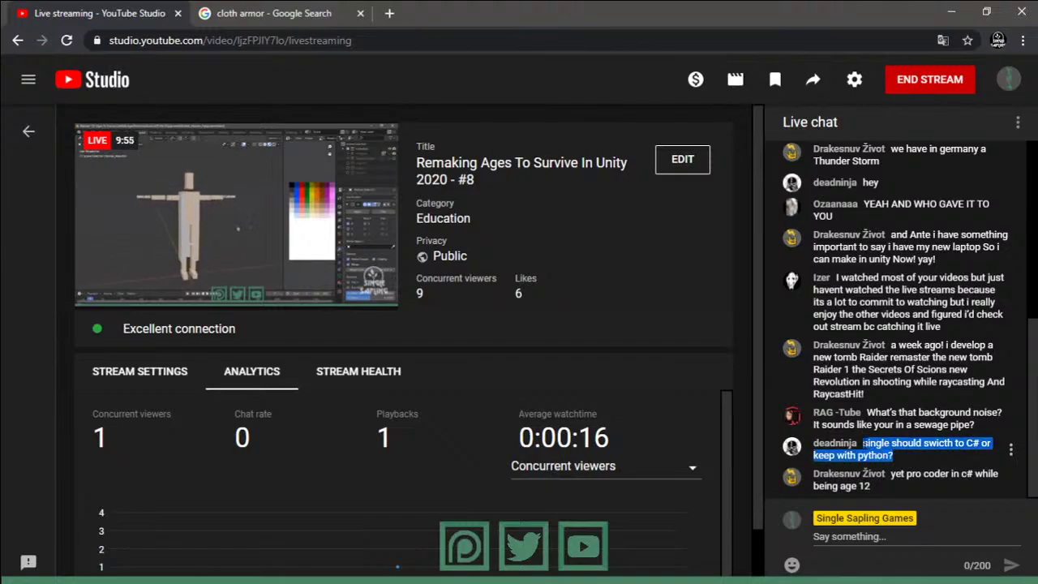
pyautogui.click(863, 443)
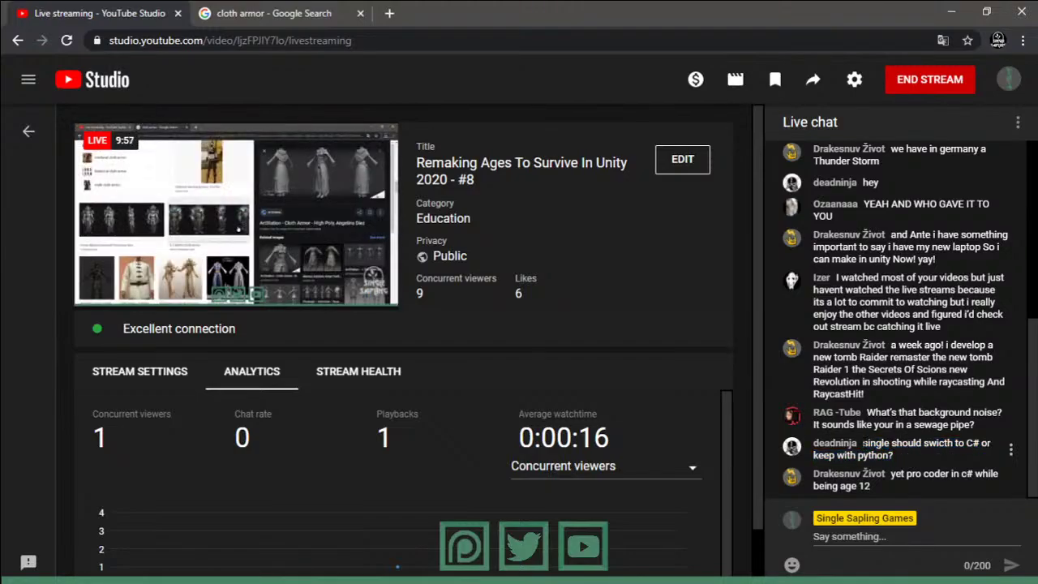
pyautogui.moveTo(891, 474); pyautogui.dragTo(981, 485)
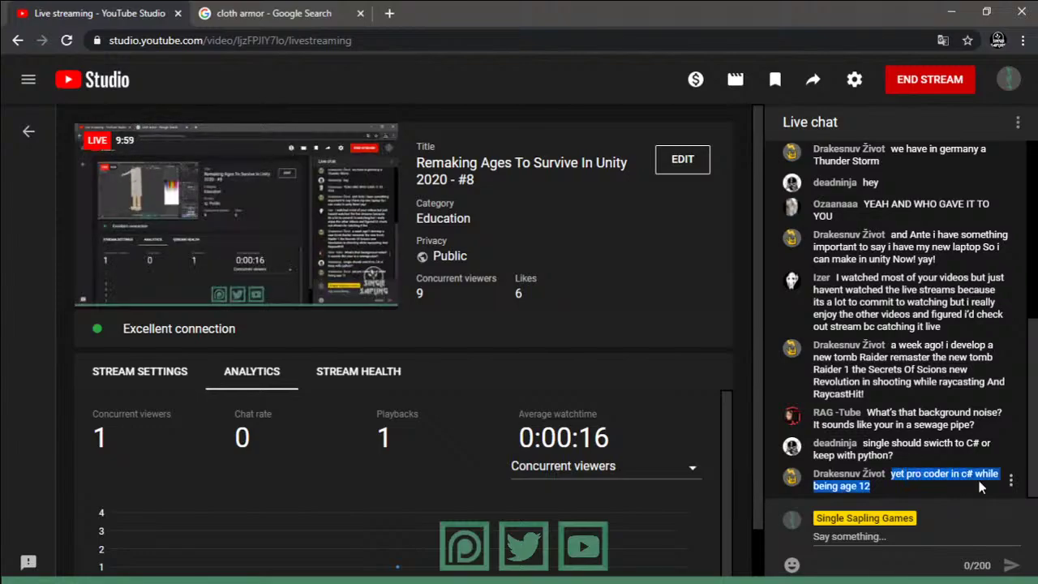
pyautogui.click(906, 475)
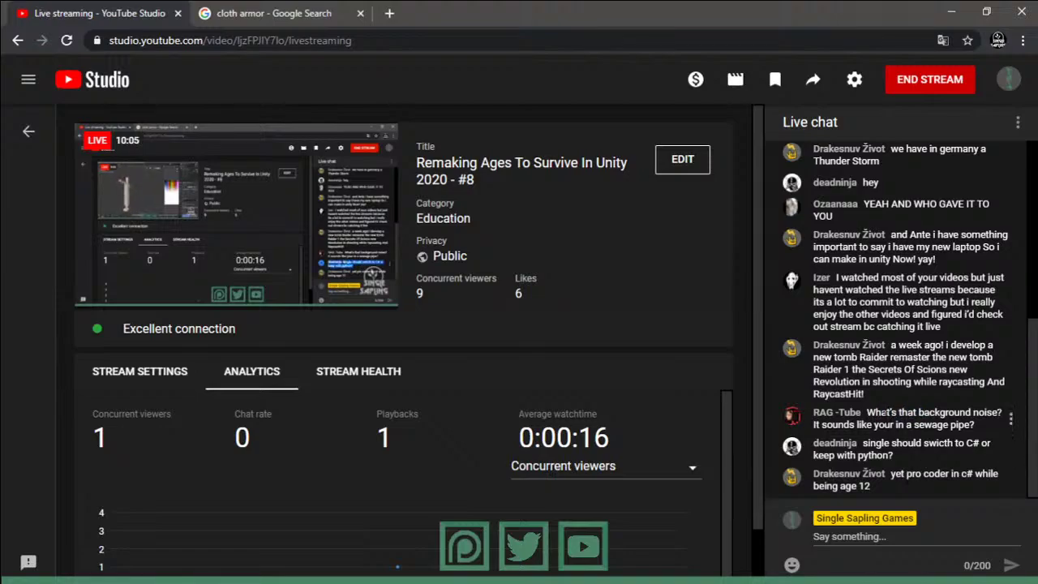
# - Play the stream preview with sound, mute it, and go to the cloth armor search results
pyautogui.click(132, 292)
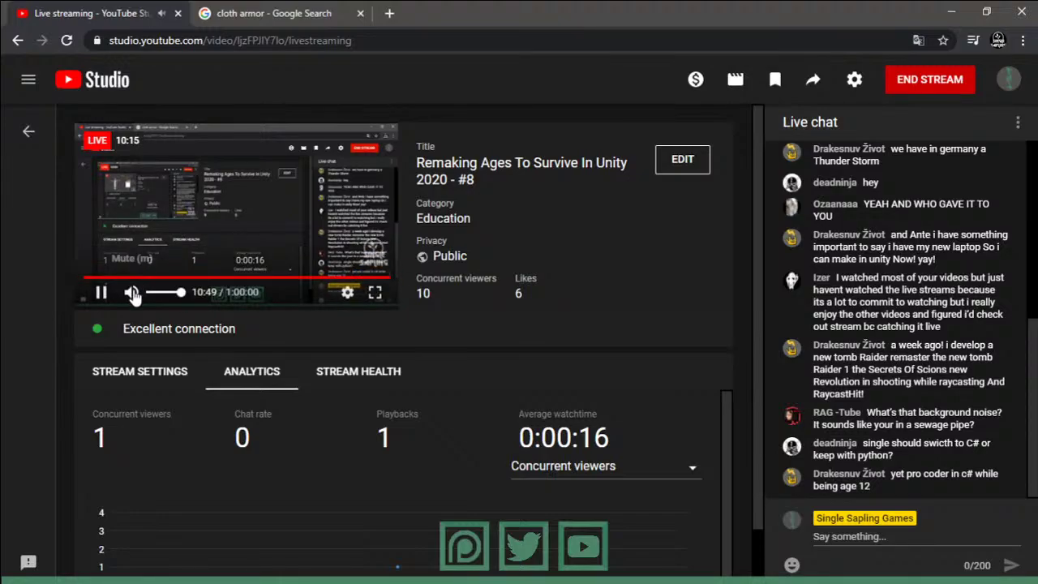
pyautogui.click(132, 293)
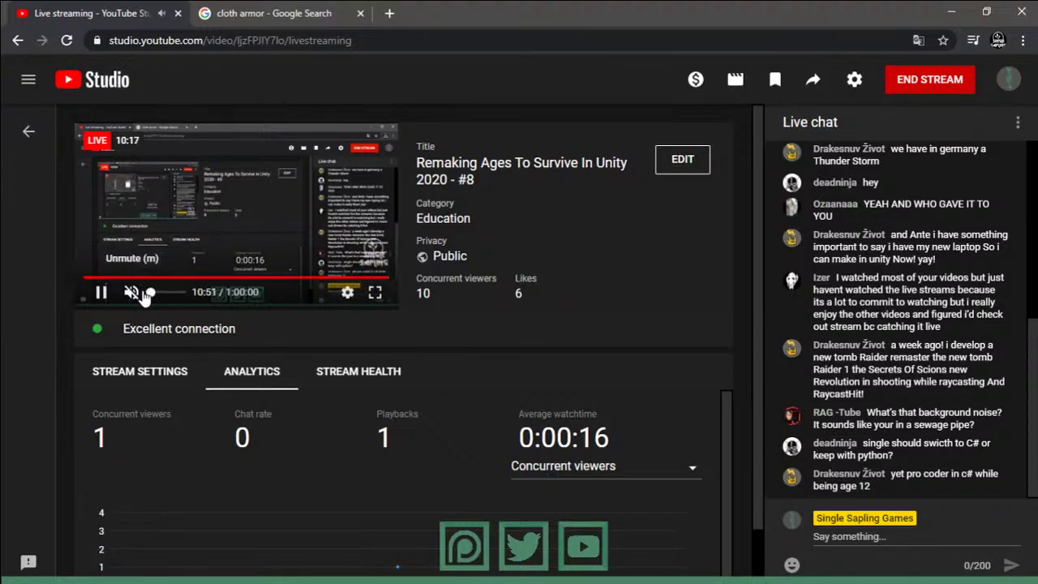
pyautogui.click(254, 10)
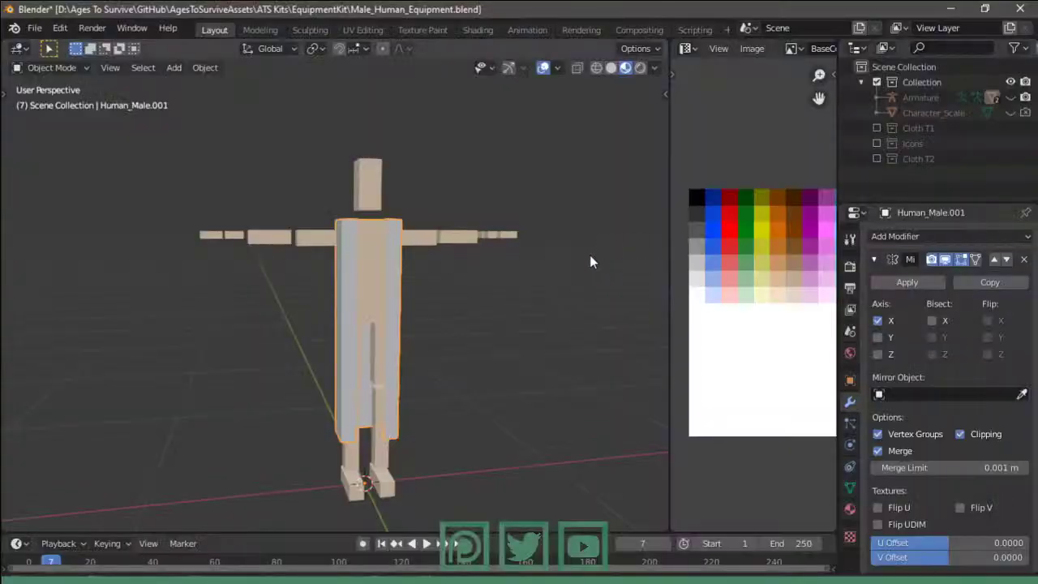
# - In Edit Mode on Human_Male, duplicate the upper-arm block in place, then undo it
pyautogui.moveTo(590, 259)
pyautogui.mouseDown(button='middle')
pyautogui.moveTo(540, 278)
pyautogui.moveTo(382, 289)
pyautogui.moveTo(206, 277)
pyautogui.moveTo(294, 301)
pyautogui.moveTo(402, 293)
pyautogui.mouseUp(button='middle')
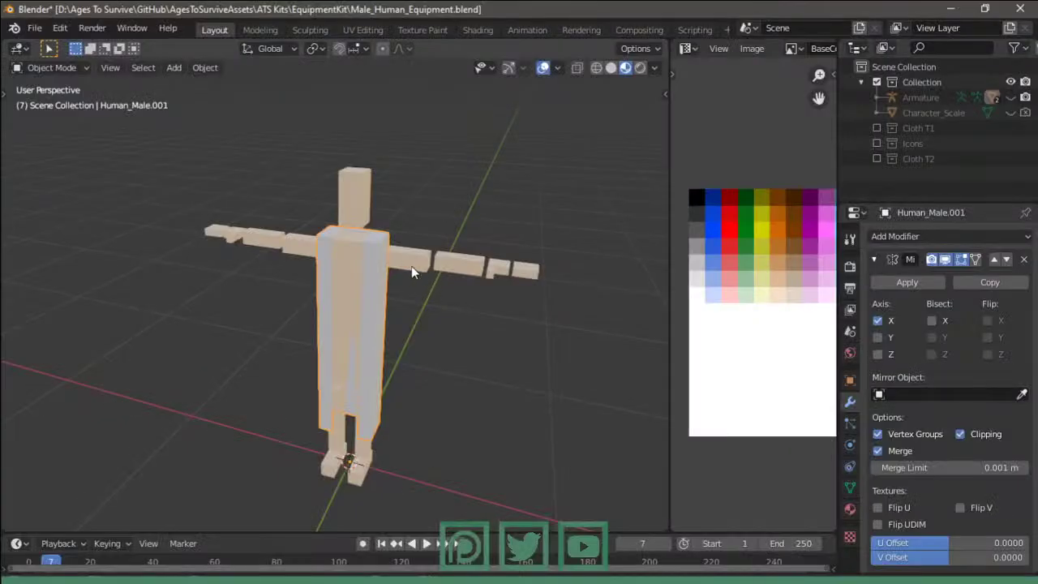
pyautogui.click(402, 257)
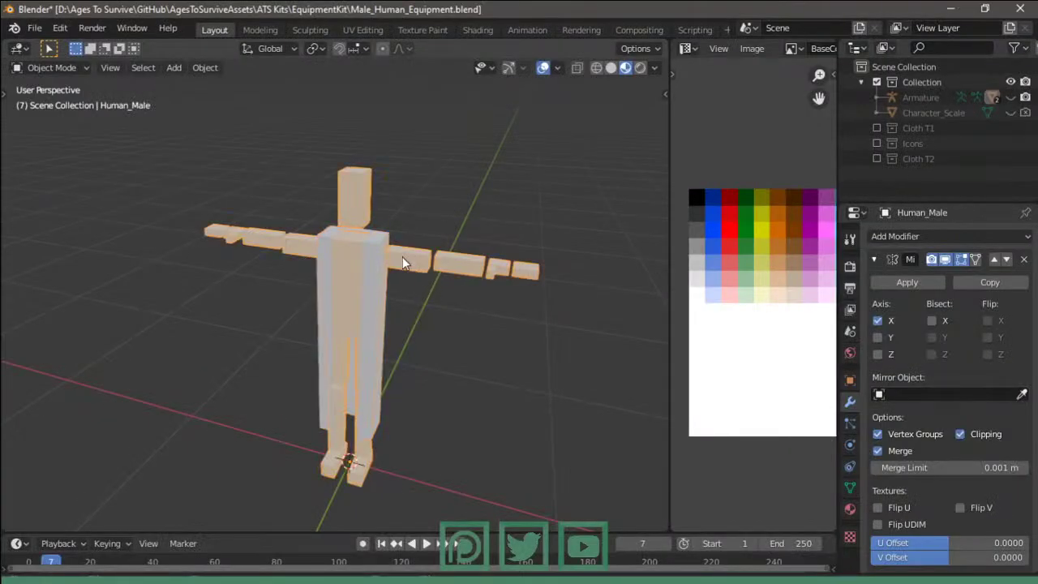
pyautogui.press('Tab')
pyautogui.scroll(1, 405, 312)
pyautogui.scroll(2, 406, 317)
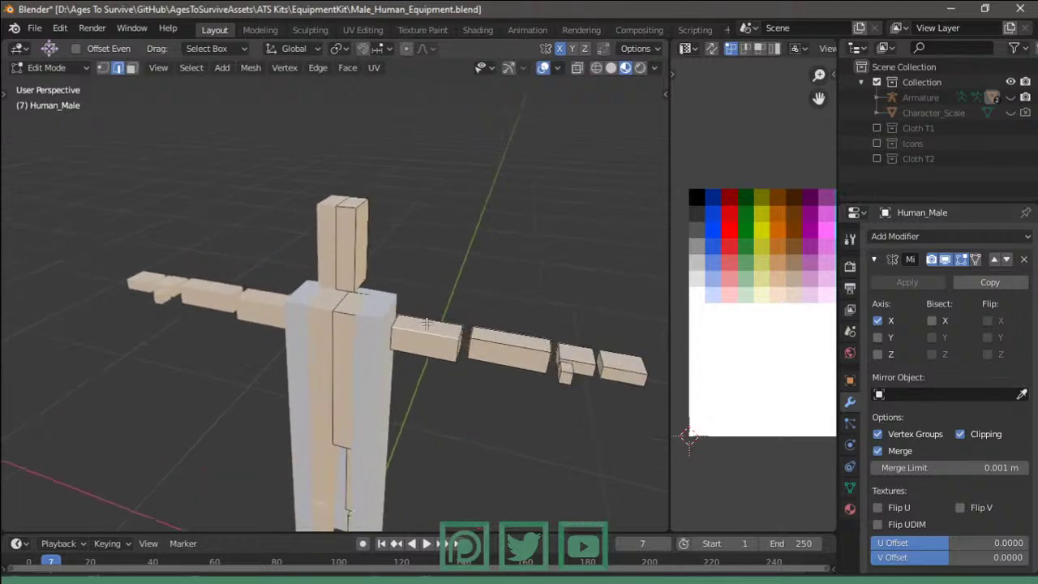
pyautogui.press('l')
pyautogui.hotkey('shift', 'd')
pyautogui.rightClick(481, 310)
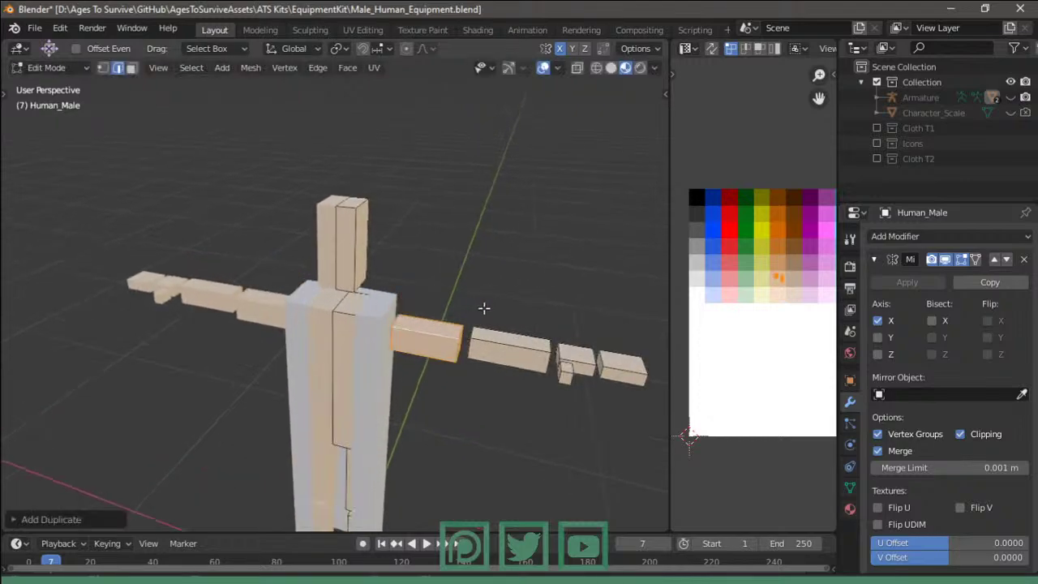
pyautogui.hotkey('ctrl', 'z')
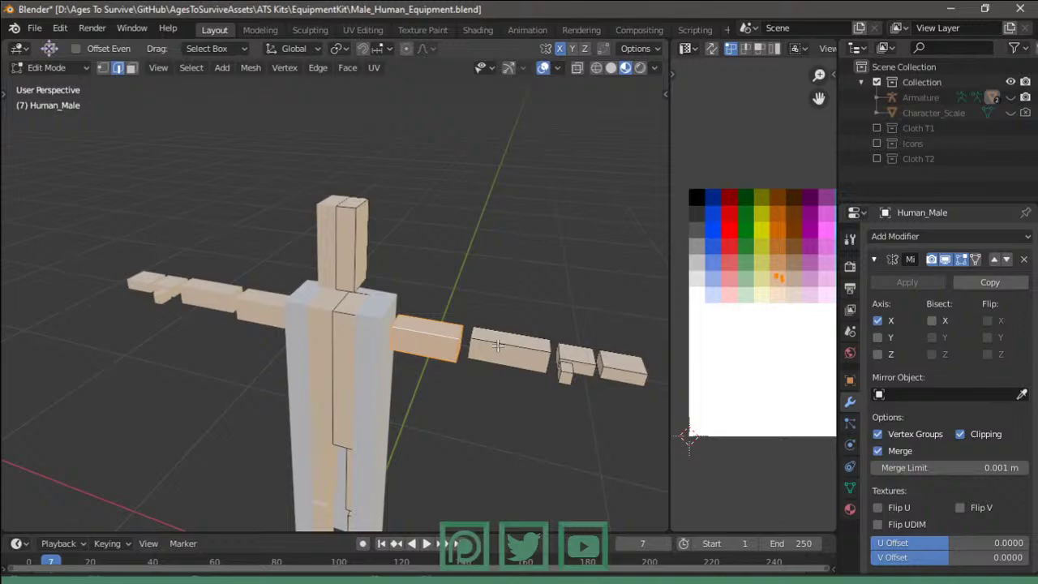
# - Duplicate the upper-arm and forearm blocks and separate them into Human_Male.002
pyautogui.press('l')
pyautogui.hotkey('shift', 'd')
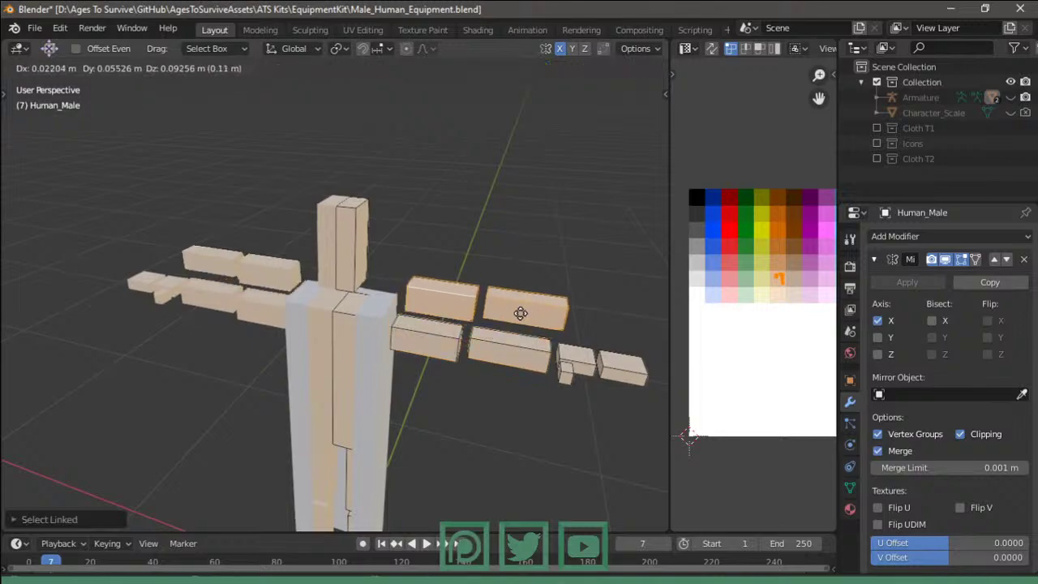
pyautogui.rightClick(527, 317)
pyautogui.hotkey('ctrl', 'z')
pyautogui.press('Tab')
# - Fatten the upper-arm piece into a sleeve with Alt+S and shift its palette colour to grey
pyautogui.hotkey('shift', 'd')
pyautogui.rightClick(504, 340)
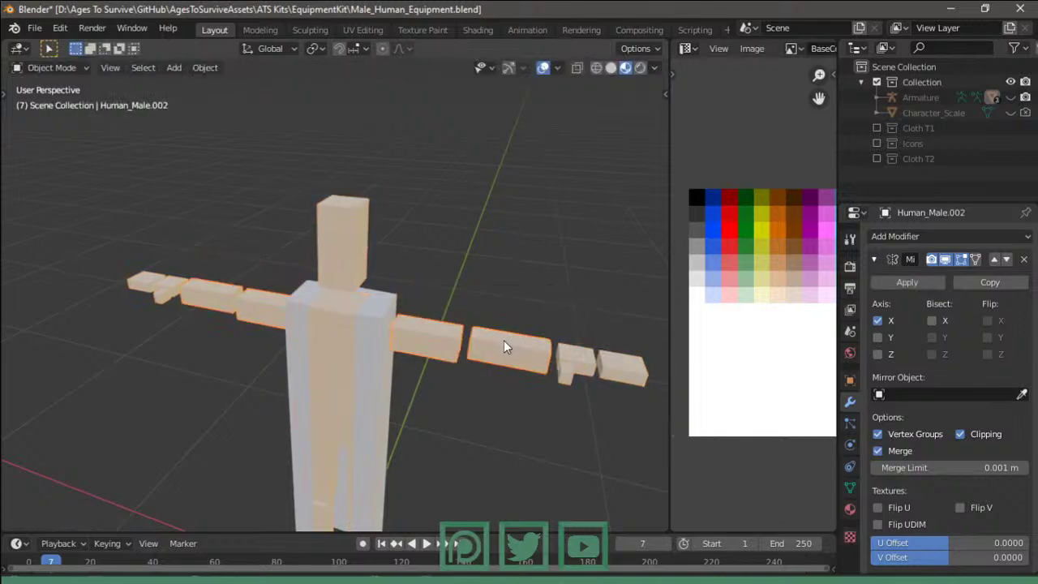
pyautogui.moveTo(503, 340)
pyautogui.mouseDown(button='middle')
pyautogui.moveTo(468, 331)
pyautogui.moveTo(435, 374)
pyautogui.mouseUp(button='middle')
pyautogui.press('KP_7')
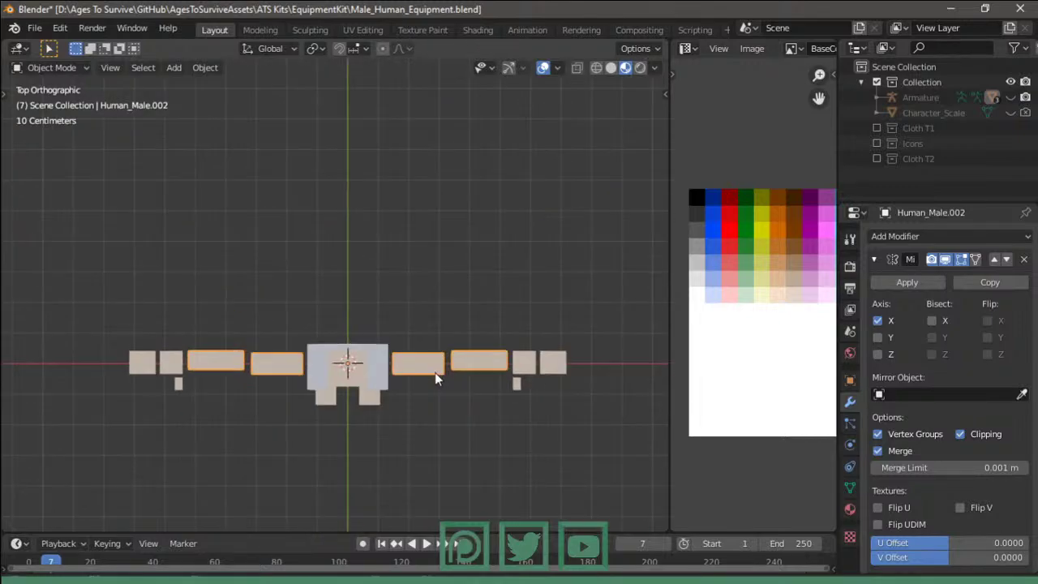
pyautogui.press('Tab')
pyautogui.scroll(3, 413, 317)
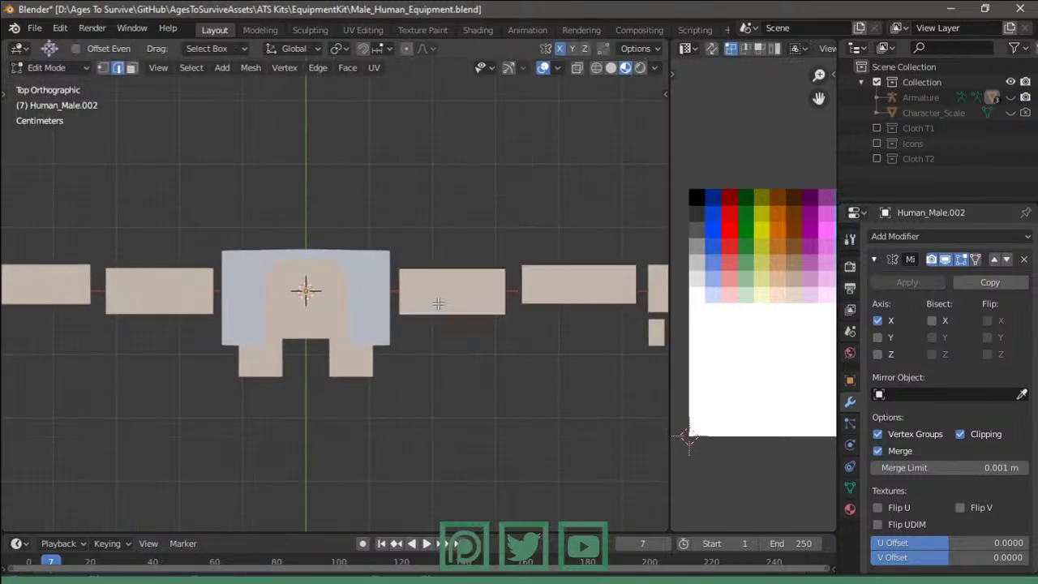
pyautogui.press('l')
pyautogui.hotkey('alt', 's')
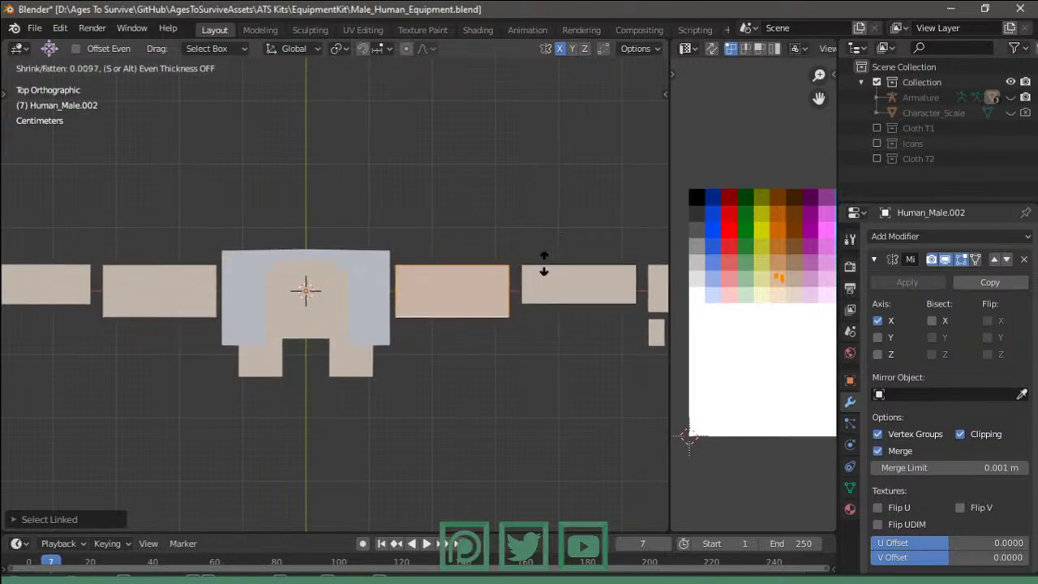
pyautogui.click(543, 264)
pyautogui.moveTo(544, 264)
pyautogui.mouseDown(button='middle')
pyautogui.moveTo(489, 250)
pyautogui.moveTo(575, 275)
pyautogui.moveTo(682, 286)
pyautogui.moveTo(429, 242)
pyautogui.moveTo(438, 217)
pyautogui.mouseUp(button='middle')
pyautogui.press('g')
pyautogui.click(763, 272)
# - Thicken the forearm piece and scale it along the X axis to fit the arm
pyautogui.press('Tab')
pyautogui.click(442, 221)
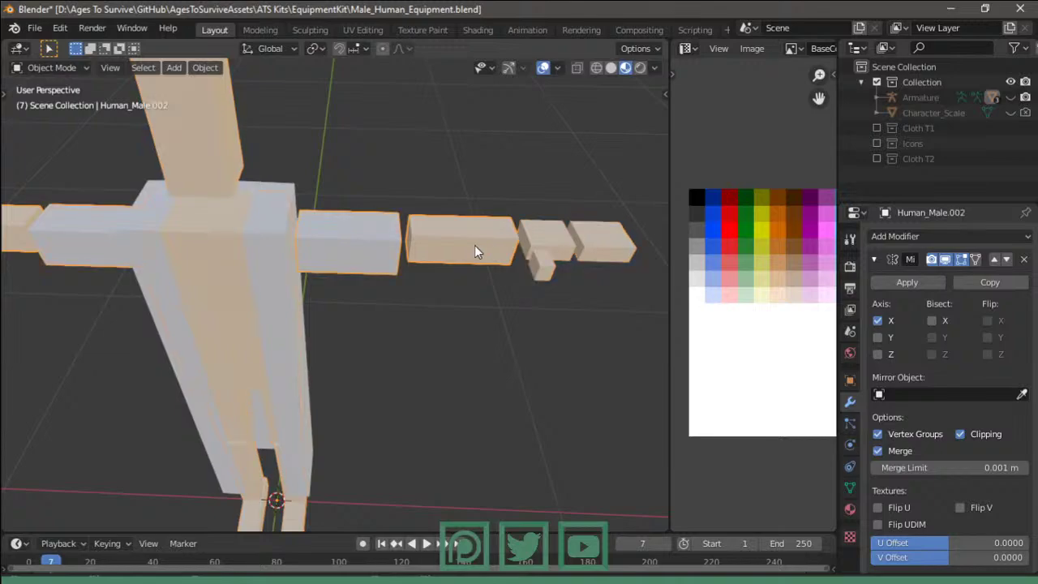
pyautogui.press('Tab')
pyautogui.click(475, 245)
pyautogui.press('l')
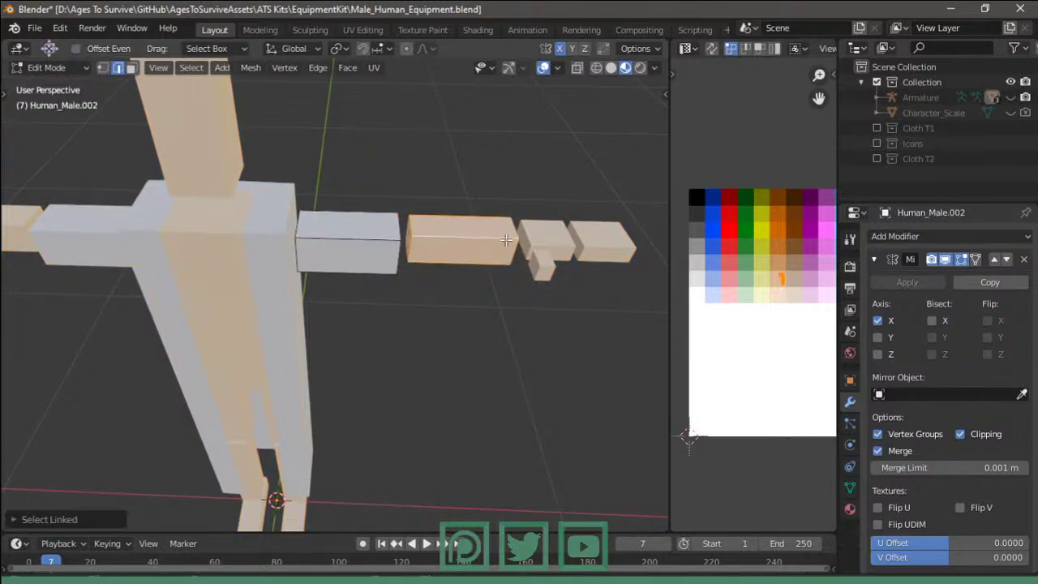
pyautogui.hotkey('alt', 's')
pyautogui.click(512, 235)
pyautogui.moveTo(513, 235); pyautogui.dragTo(523, 234, button='middle')
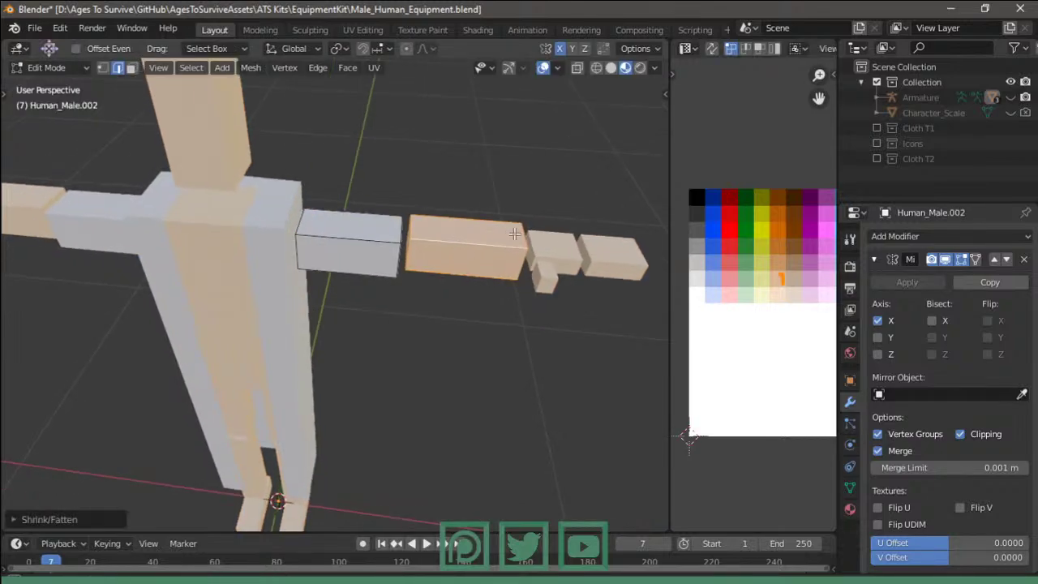
pyautogui.press('s')
pyautogui.press('x')
pyautogui.click(512, 237)
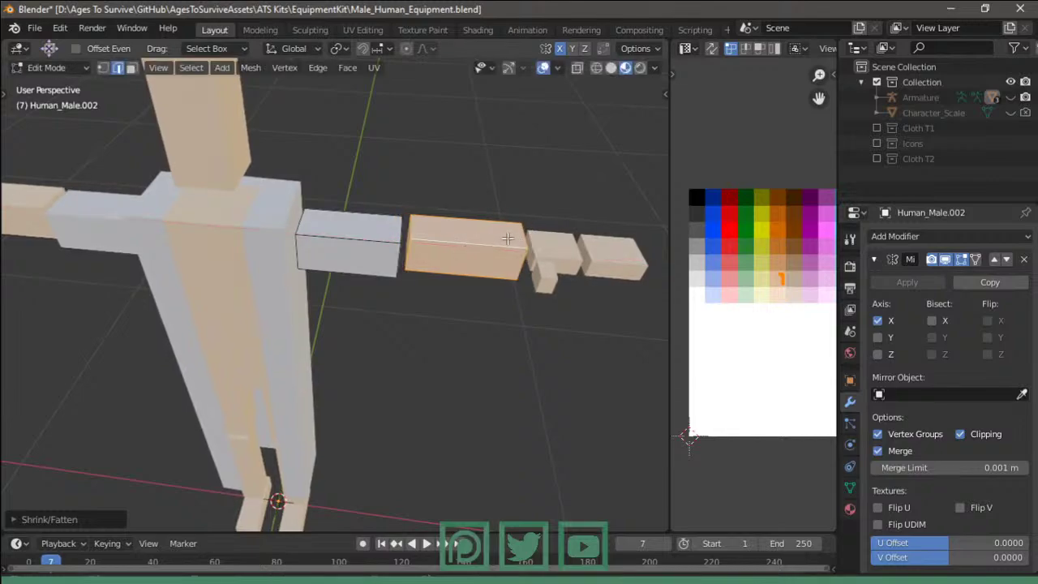
# - Slide the forearm piece along the X axis into position on the arm
pyautogui.moveTo(513, 237); pyautogui.dragTo(507, 291, button='middle')
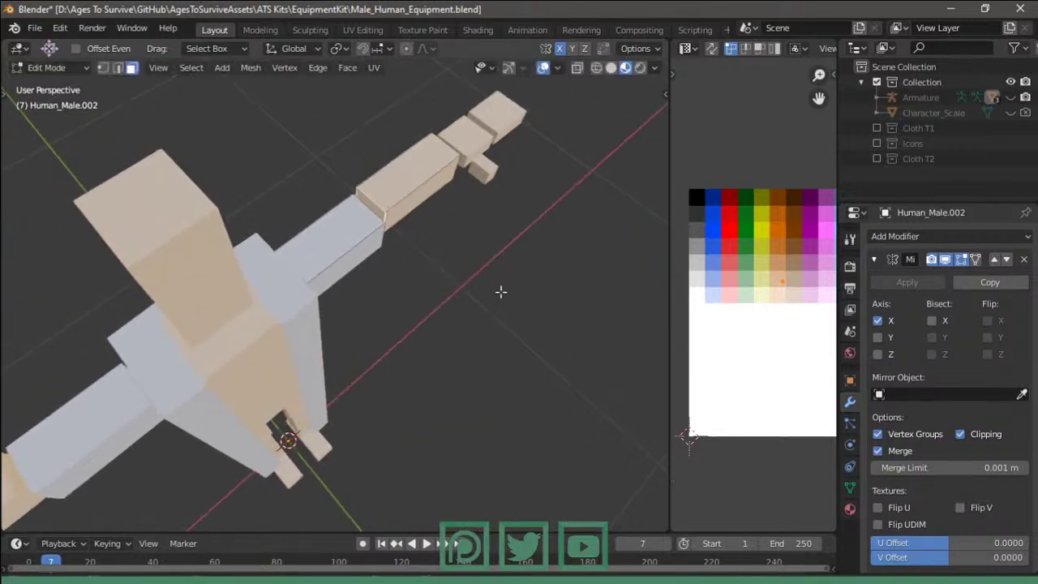
pyautogui.press('g')
pyautogui.press('x')
pyautogui.click(496, 299)
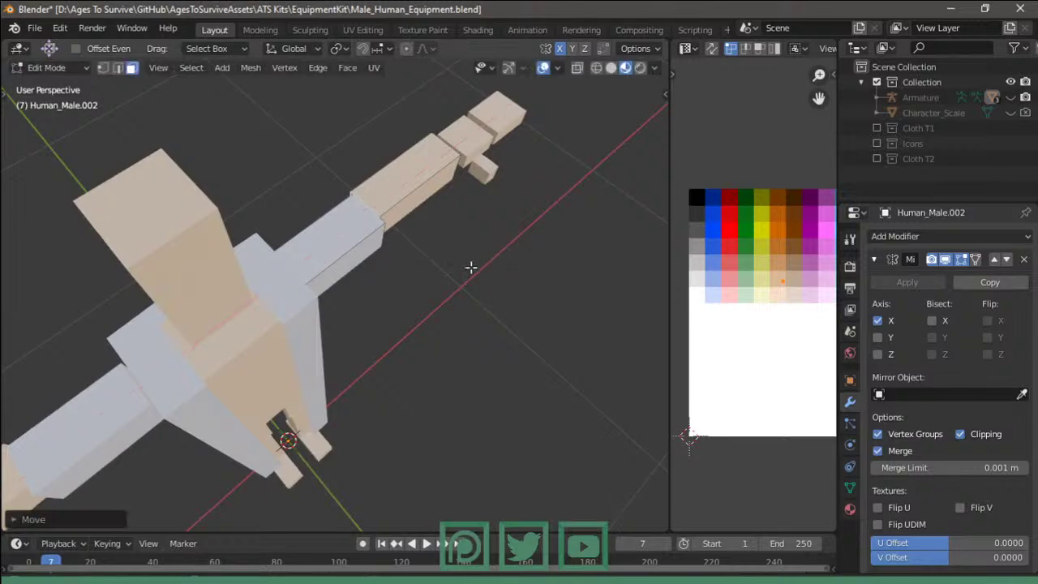
pyautogui.moveTo(471, 269); pyautogui.dragTo(460, 343, button='middle')
pyautogui.press('g')
pyautogui.press('x')
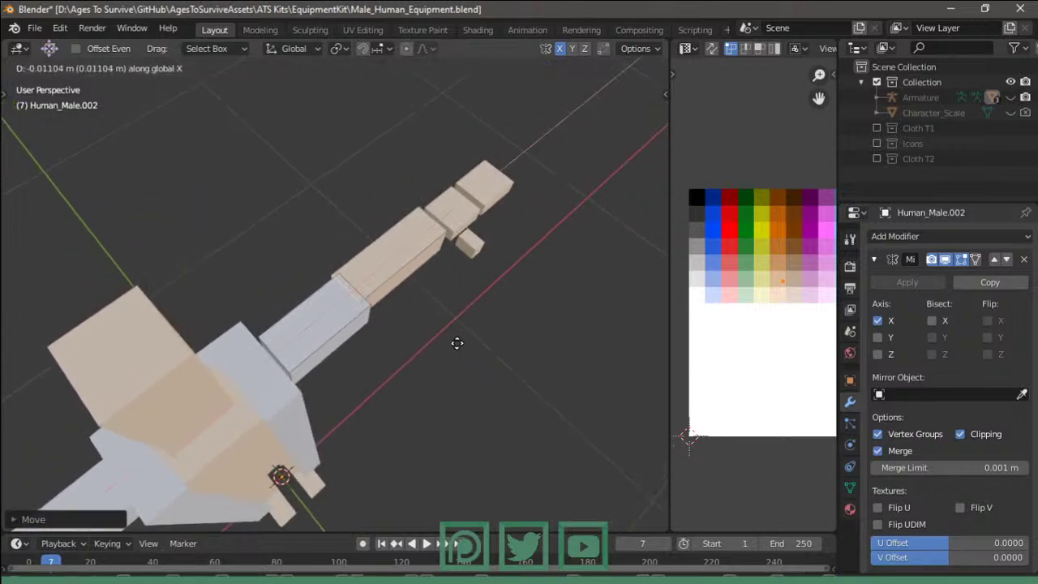
pyautogui.click(458, 340)
# - Recolour the forearm piece grey by moving it on the palette texture
pyautogui.press('Tab')
pyautogui.press('Tab')
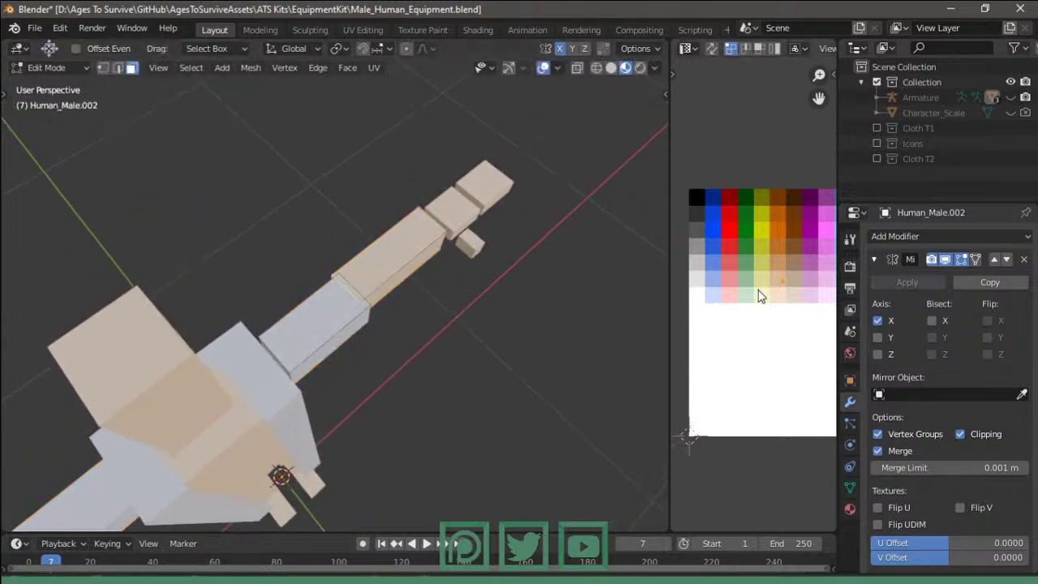
pyautogui.press('g')
pyautogui.rightClick(677, 268)
pyautogui.press('l')
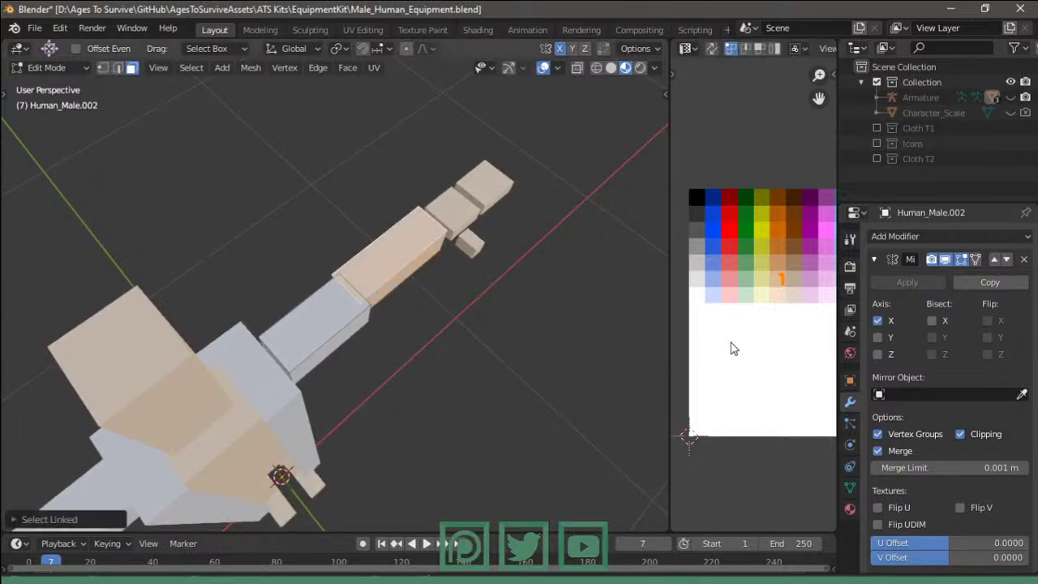
pyautogui.press('g')
pyautogui.click(829, 330)
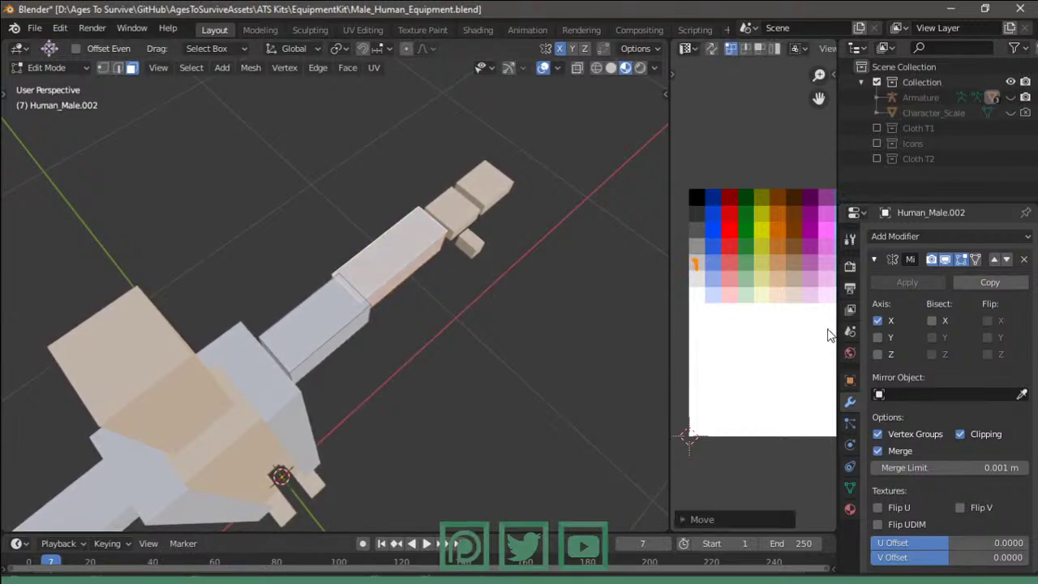
pyautogui.press('Tab')
pyautogui.moveTo(457, 260)
pyautogui.mouseDown(button='middle')
pyautogui.moveTo(330, 168)
pyautogui.moveTo(300, 220)
pyautogui.moveTo(408, 294)
pyautogui.moveTo(519, 238)
pyautogui.moveTo(466, 194)
pyautogui.moveTo(386, 150)
pyautogui.moveTo(122, 69)
pyautogui.moveTo(330, 284)
pyautogui.moveTo(342, 311)
pyautogui.moveTo(372, 290)
pyautogui.moveTo(557, 299)
pyautogui.moveTo(419, 248)
pyautogui.moveTo(443, 281)
pyautogui.moveTo(357, 245)
pyautogui.moveTo(416, 289)
pyautogui.moveTo(445, 281)
pyautogui.moveTo(518, 296)
pyautogui.moveTo(484, 316)
pyautogui.moveTo(401, 283)
pyautogui.moveTo(511, 287)
pyautogui.moveTo(475, 254)
pyautogui.moveTo(386, 253)
pyautogui.moveTo(419, 273)
pyautogui.mouseUp(button='middle')
# - Move the arm piece along the Y axis to line it up over the arm
pyautogui.press('Tab')
pyautogui.scroll(2, 431, 271)
pyautogui.press('l')
pyautogui.press('g')
pyautogui.press('y')
pyautogui.click(443, 281)
pyautogui.press('Tab')
# - Delete the faces of the selected forearm piece
pyautogui.press('Tab')
pyautogui.press('l')
pyautogui.press('x')
pyautogui.click(444, 311)
pyautogui.press('Tab')
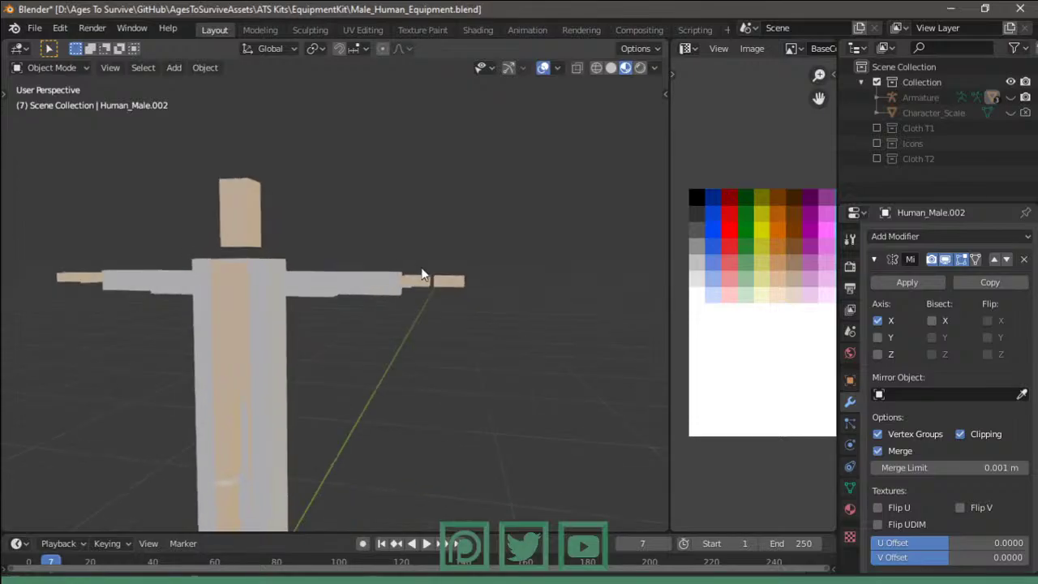
pyautogui.hotkey('alt', 'Tab')
# - On the YouTube Studio live page, read the newest chat messages, including a viewer's 'hey'
pyautogui.click(130, 13)
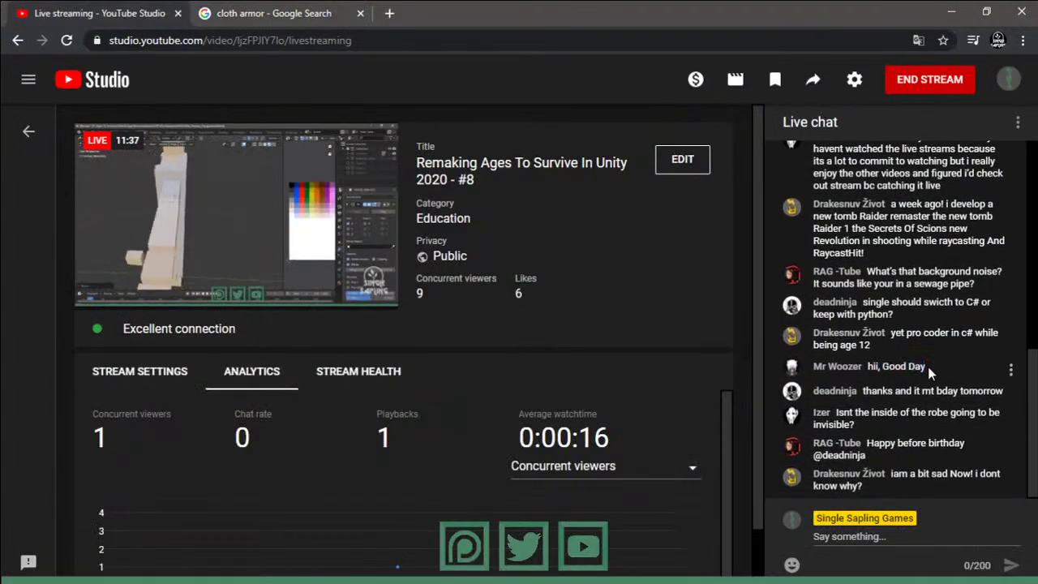
pyautogui.moveTo(908, 390); pyautogui.dragTo(957, 392)
pyautogui.click(972, 372)
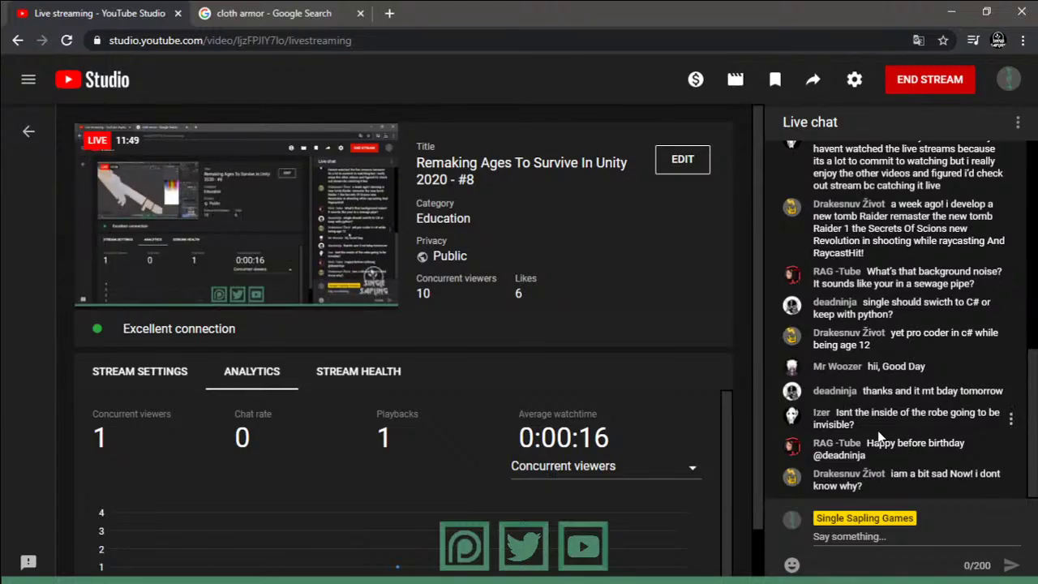
pyautogui.moveTo(873, 443); pyautogui.dragTo(957, 444)
pyautogui.click(892, 464)
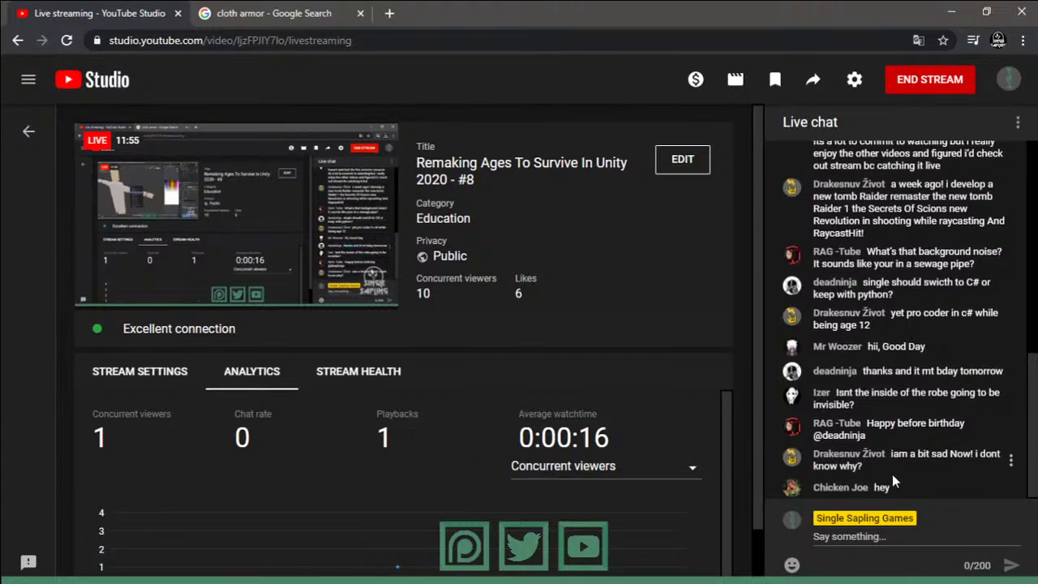
# - Return to Blender and enter Edit Mode on the tunic, zoomed in on the shoulder from the front
pyautogui.click(953, 11)
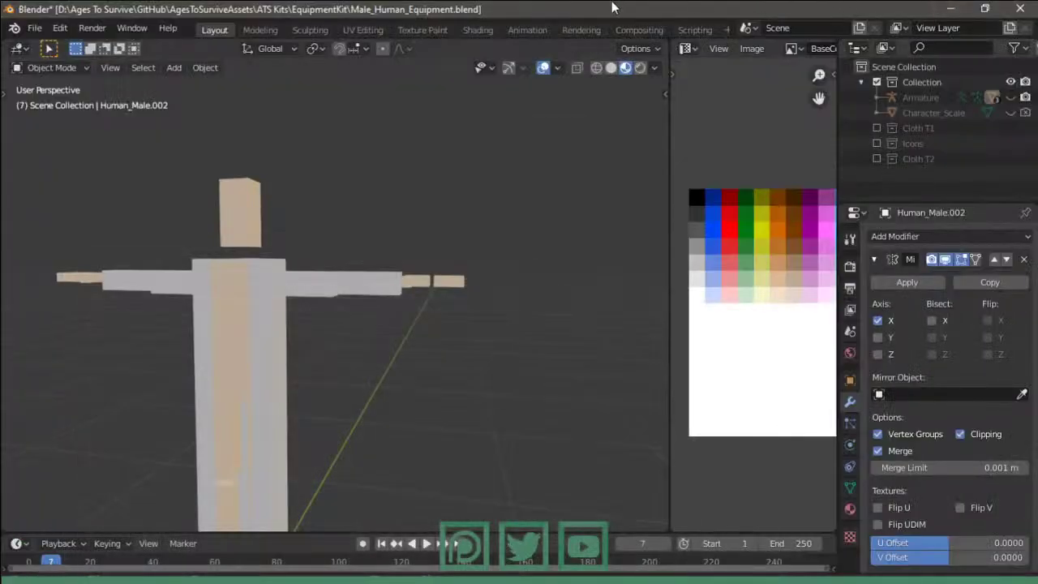
pyautogui.moveTo(568, 162)
pyautogui.mouseDown(button='middle')
pyautogui.moveTo(524, 259)
pyautogui.moveTo(341, 292)
pyautogui.mouseUp(button='middle')
pyautogui.scroll(-3, 305, 306)
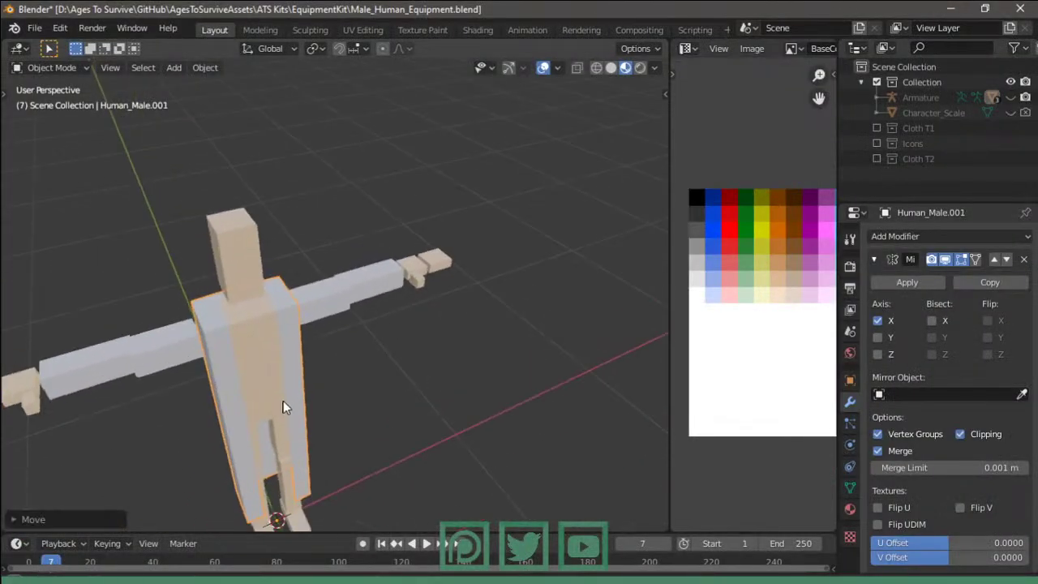
pyautogui.moveTo(285, 406)
pyautogui.mouseDown(button='middle')
pyautogui.moveTo(417, 343)
pyautogui.moveTo(325, 378)
pyautogui.moveTo(371, 409)
pyautogui.moveTo(417, 394)
pyautogui.moveTo(286, 281)
pyautogui.moveTo(464, 271)
pyautogui.moveTo(434, 238)
pyautogui.moveTo(385, 256)
pyautogui.moveTo(343, 250)
pyautogui.moveTo(398, 283)
pyautogui.moveTo(447, 242)
pyautogui.mouseUp(button='middle')
pyautogui.press('Tab')
pyautogui.press('Tab')
pyautogui.scroll(2, 457, 395)
pyautogui.scroll(-2, 381, 288)
pyautogui.press('KP_1')
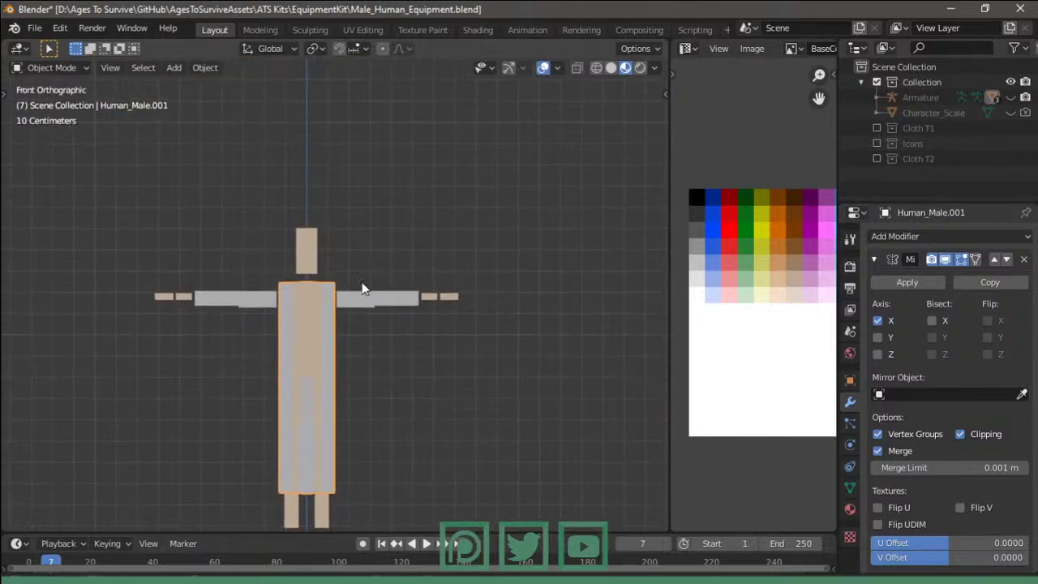
pyautogui.moveTo(359, 289)
pyautogui.mouseDown(button='middle')
pyautogui.moveTo(391, 309)
pyautogui.moveTo(295, 294)
pyautogui.moveTo(405, 343)
pyautogui.moveTo(616, 352)
pyautogui.mouseUp(button='middle')
pyautogui.press('Tab')
pyautogui.scroll(2, 382, 333)
pyautogui.scroll(2, 468, 336)
# - Extrude the shoulder-top face straight up along Z into a tall column
pyautogui.press('g')
pyautogui.press('y')
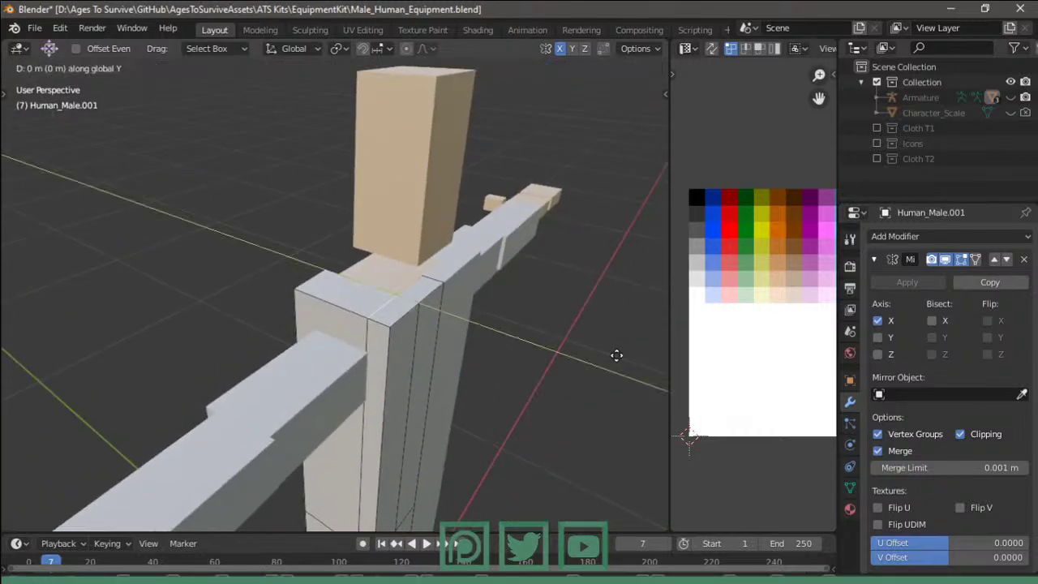
pyautogui.click(624, 357)
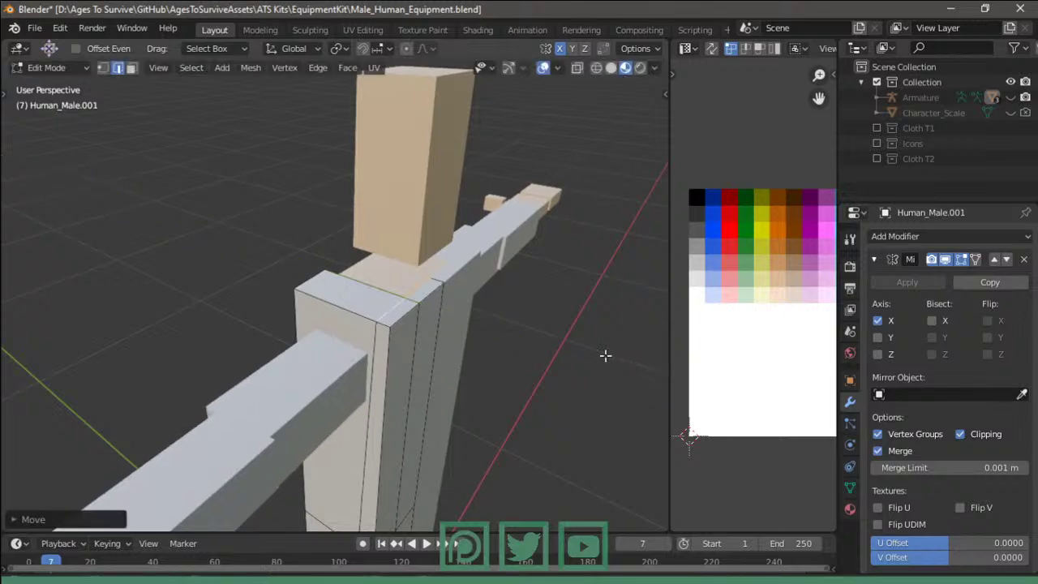
pyautogui.hotkey('ctrl', 'z')
pyautogui.press('e')
pyautogui.press('z')
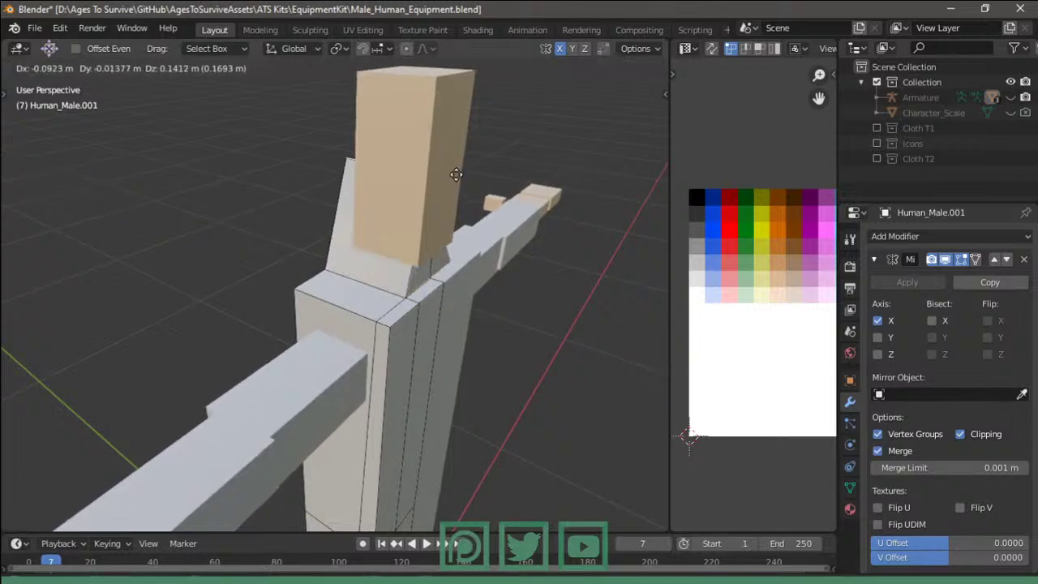
pyautogui.click(469, 107)
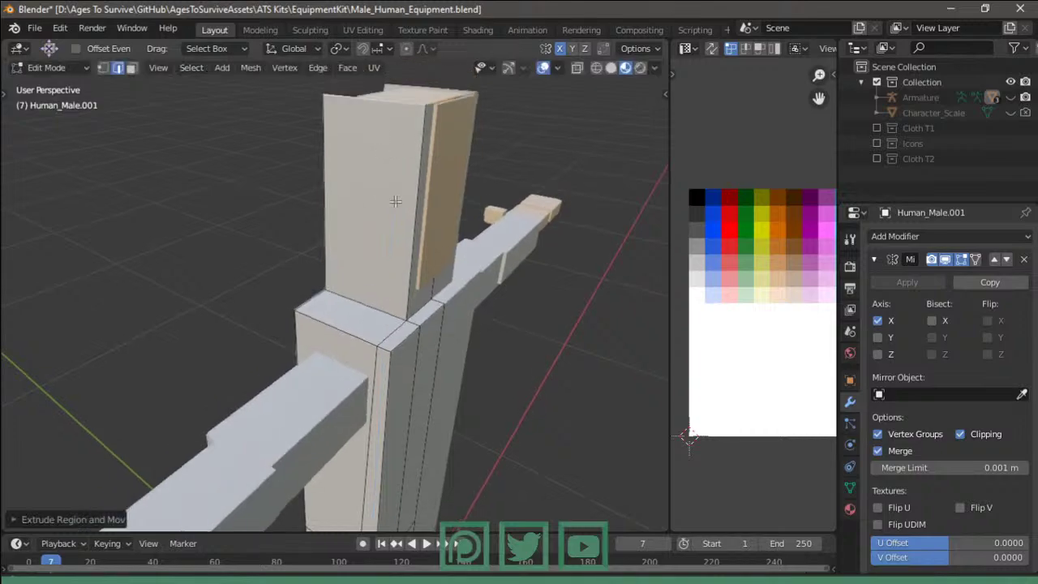
pyautogui.moveTo(469, 107); pyautogui.dragTo(452, 153, button='middle')
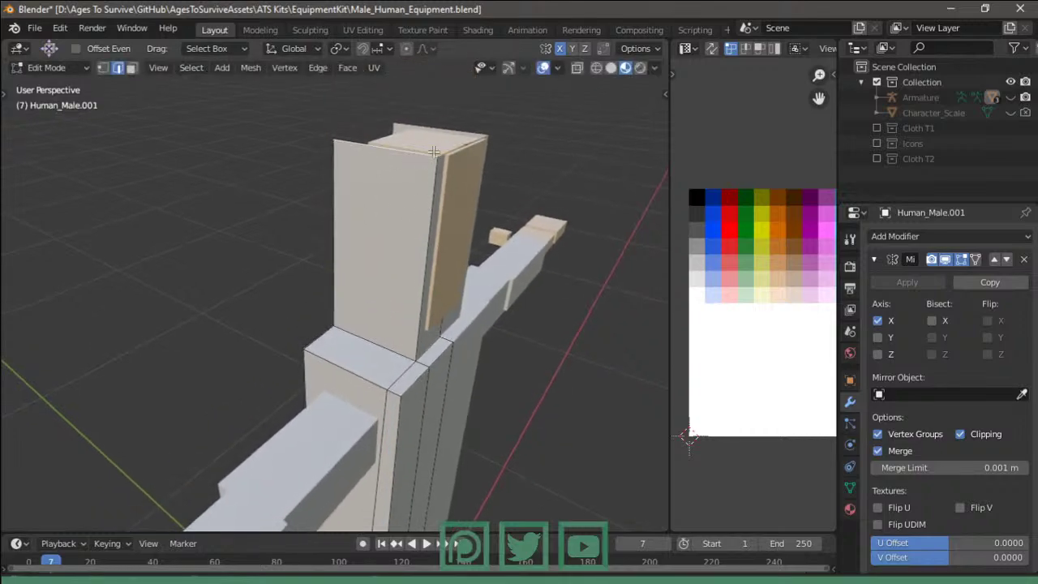
# - Reposition the new column beside the head, adjusting it along the Y axis
pyautogui.press('g')
pyautogui.click(478, 250)
pyautogui.press('g')
pyautogui.click(469, 261)
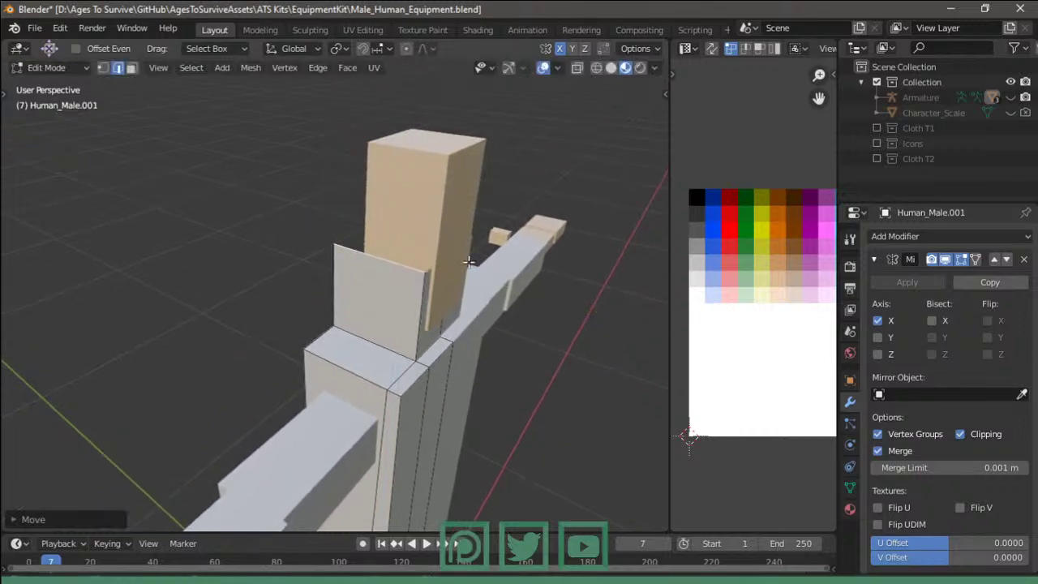
pyautogui.press('g')
pyautogui.press('y')
pyautogui.click(449, 273)
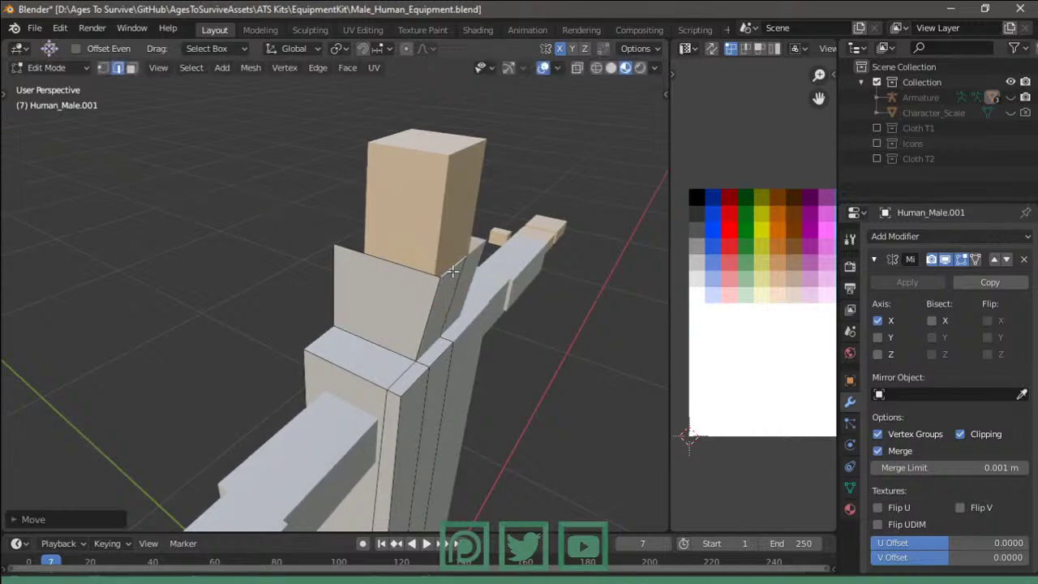
# - Raise the column top and nudge it front to back into a tall hood panel
pyautogui.hotkey('ctrl', 'z')
pyautogui.press('g')
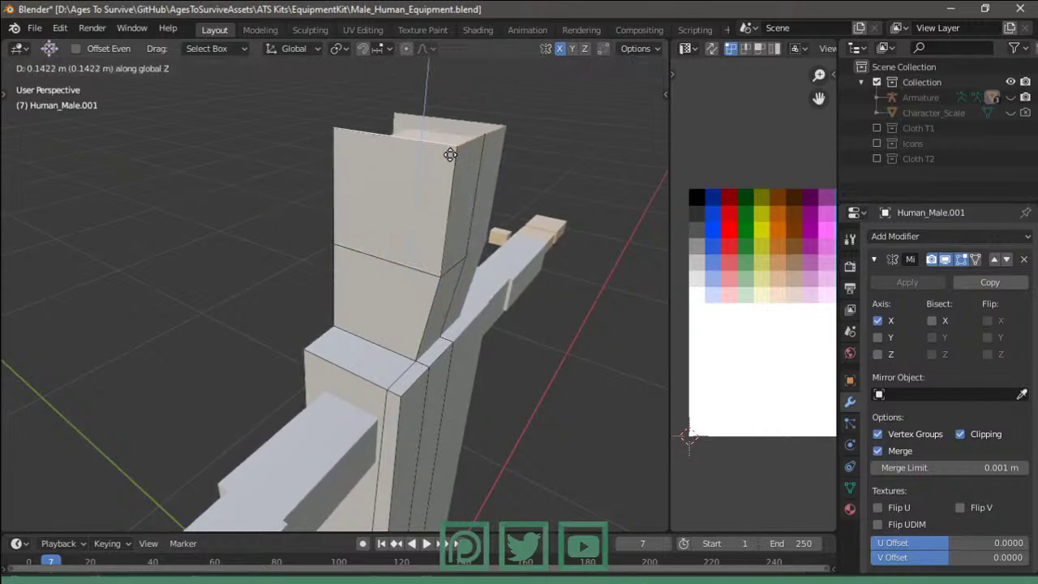
pyautogui.click(452, 152)
pyautogui.press('g')
pyautogui.press('y')
pyautogui.click(454, 143)
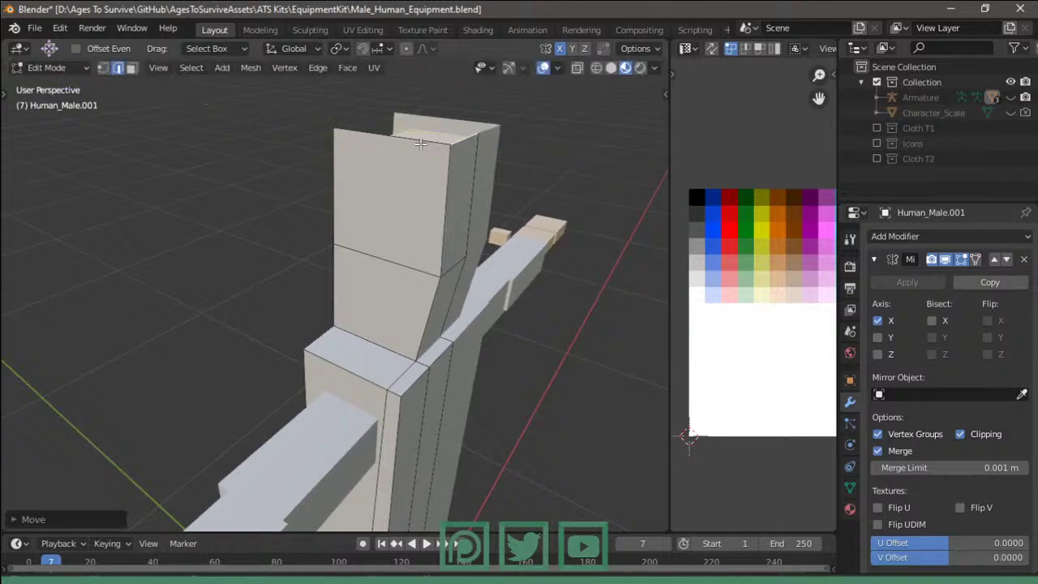
pyautogui.press('g')
pyautogui.click(422, 142)
pyautogui.moveTo(425, 145)
pyautogui.mouseDown(button='middle')
pyautogui.moveTo(408, 162)
pyautogui.moveTo(403, 250)
pyautogui.moveTo(389, 238)
pyautogui.moveTo(349, 267)
pyautogui.moveTo(304, 251)
pyautogui.moveTo(278, 221)
pyautogui.moveTo(262, 244)
pyautogui.moveTo(290, 246)
pyautogui.mouseUp(button='middle')
pyautogui.press('1')
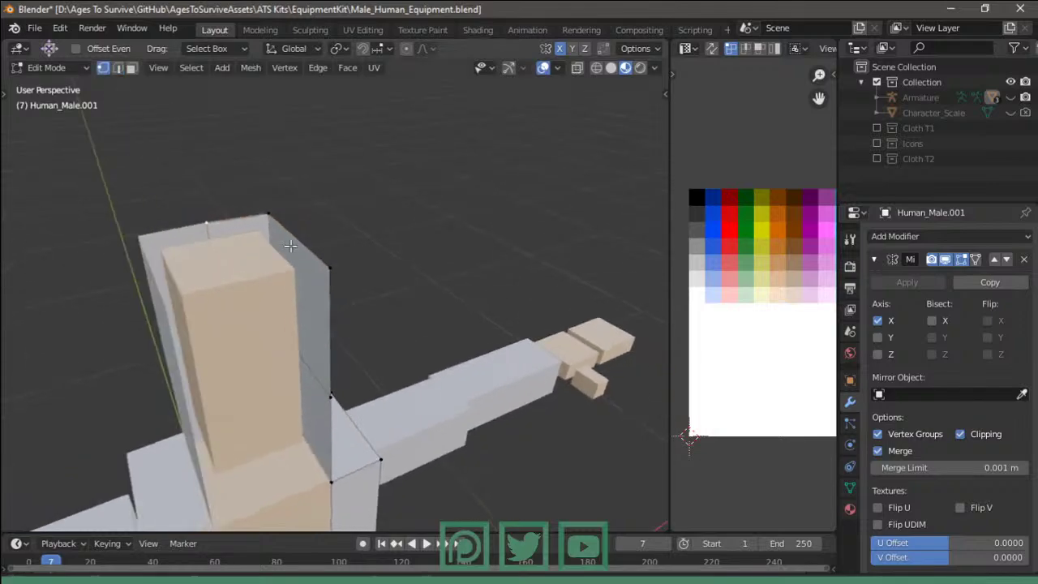
# - From top view, adjust the hood vertices and extrude the hood edge backward along Y
pyautogui.press('KP_7')
pyautogui.press('g')
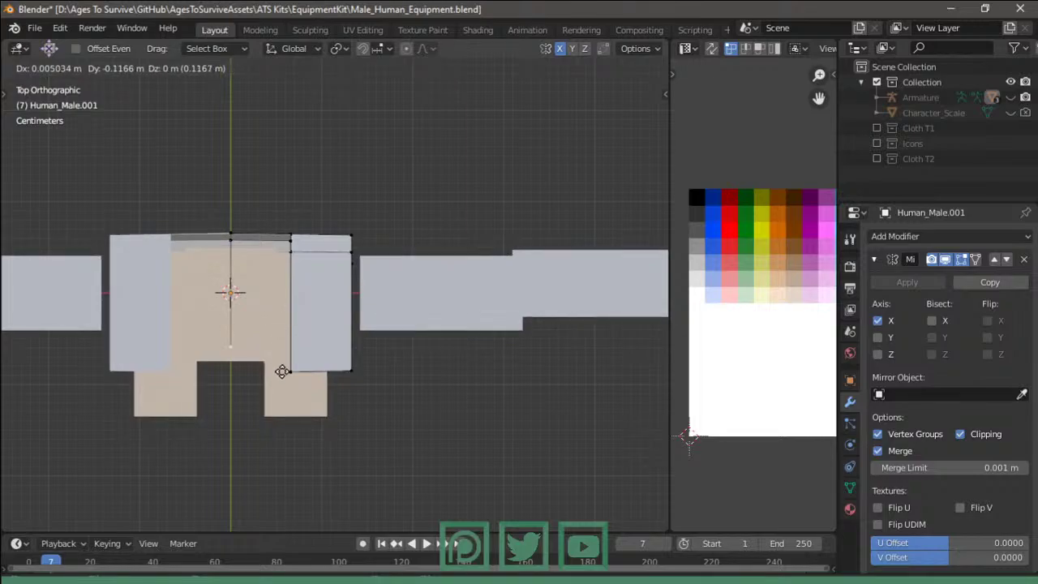
pyautogui.click(282, 372)
pyautogui.moveTo(281, 372)
pyautogui.mouseDown(button='middle')
pyautogui.moveTo(309, 316)
pyautogui.moveTo(398, 283)
pyautogui.mouseUp(button='middle')
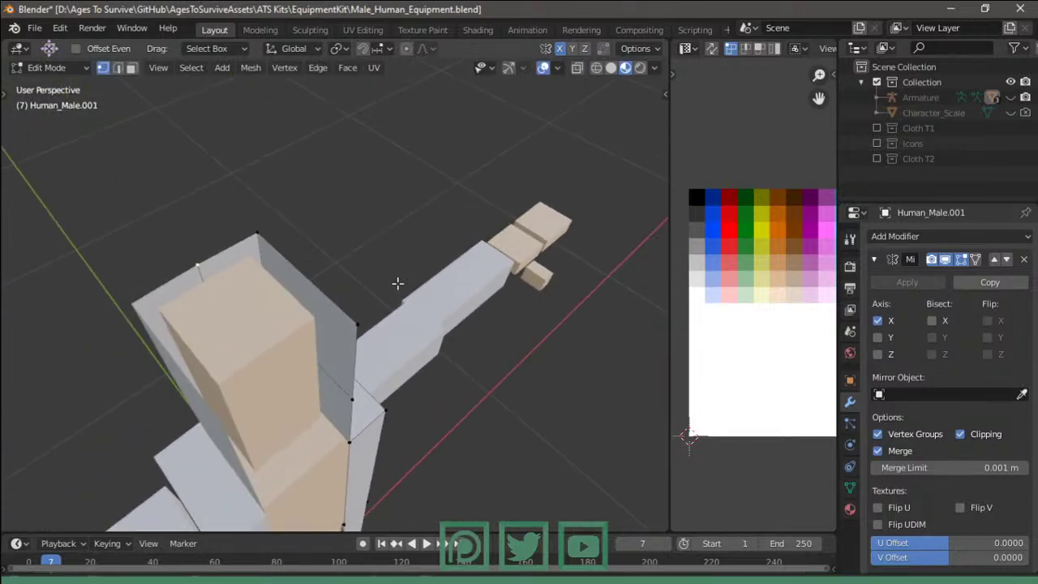
pyautogui.press('e')
pyautogui.press('y')
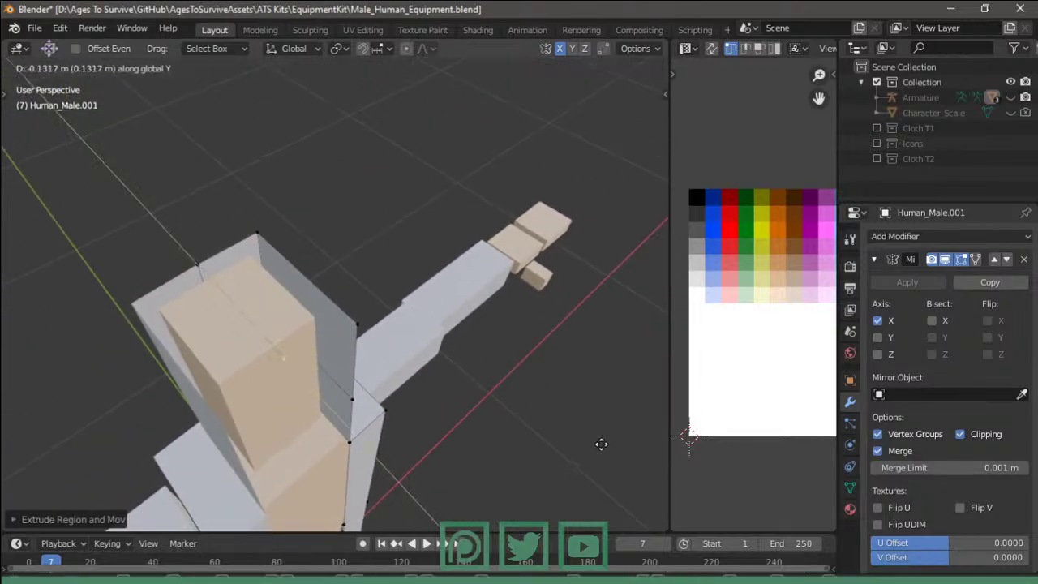
pyautogui.click(601, 444)
# - Scale the hood's top edges to zero along X, pinching them into a peaked ridge
pyautogui.click(246, 261)
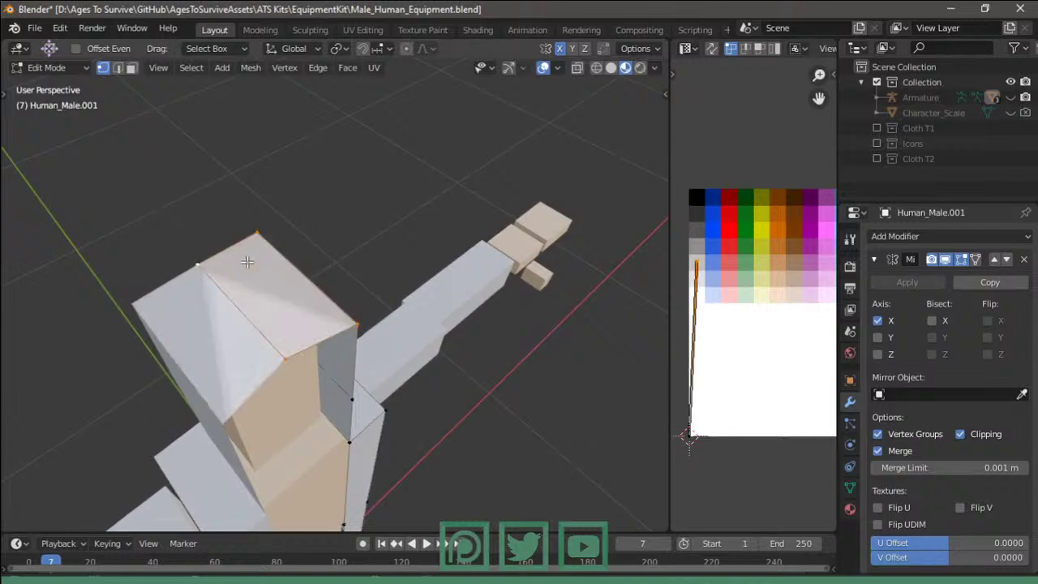
pyautogui.moveTo(247, 262)
pyautogui.mouseDown(button='middle')
pyautogui.moveTo(232, 170)
pyautogui.moveTo(213, 143)
pyautogui.moveTo(266, 289)
pyautogui.moveTo(292, 302)
pyautogui.mouseUp(button='middle')
pyautogui.press('2')
pyautogui.press('s')
pyautogui.press('x')
pyautogui.press('0')
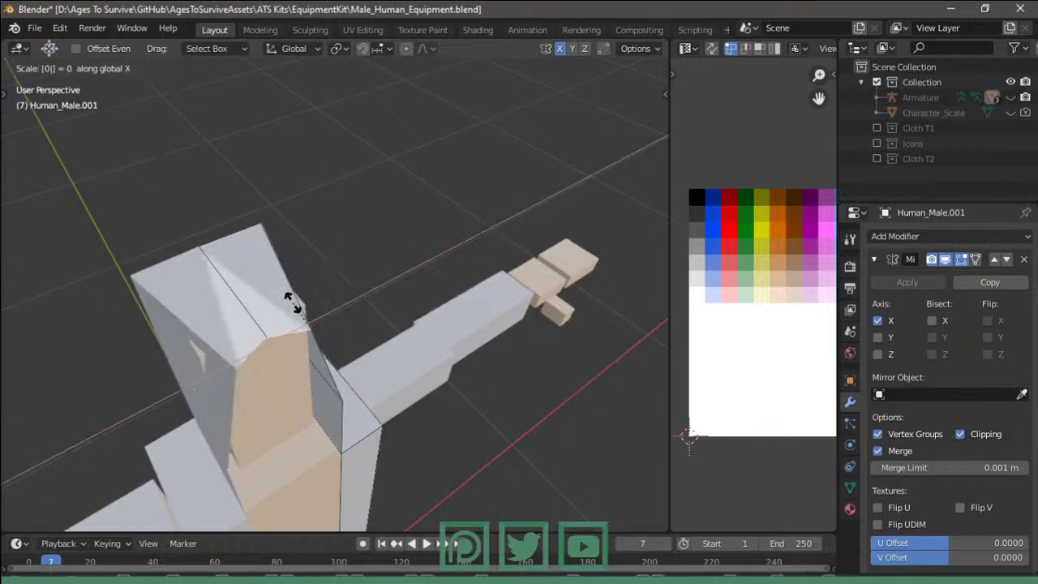
pyautogui.press('Escape')
pyautogui.press('s')
pyautogui.press('x')
pyautogui.press('0')
pyautogui.press('Return')
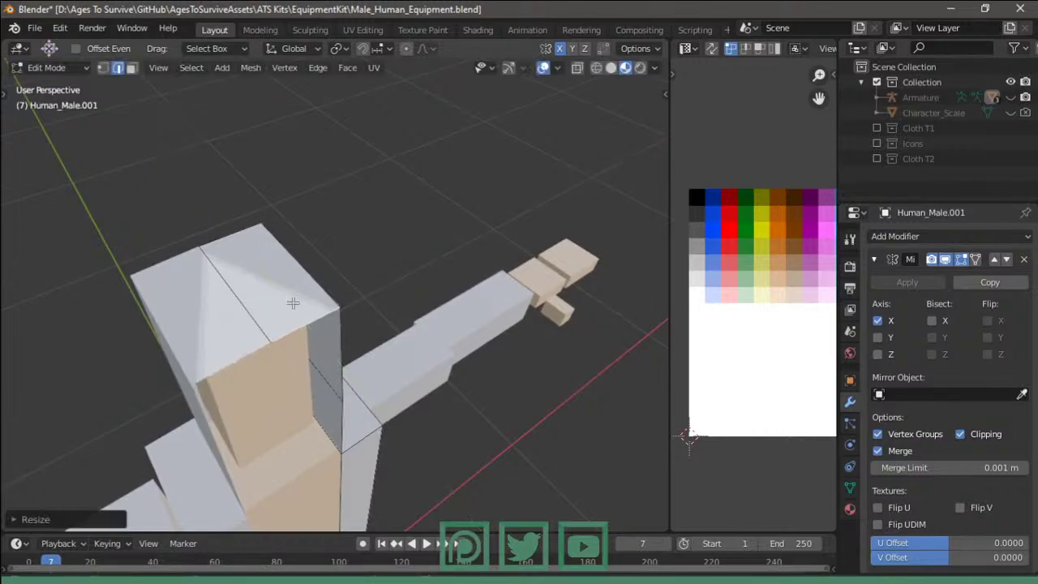
# - Check the hood from the other side, then loop-cut a new edge loop across its top
pyautogui.press('Tab')
pyautogui.moveTo(367, 307)
pyautogui.mouseDown(button='middle')
pyautogui.moveTo(552, 347)
pyautogui.moveTo(331, 371)
pyautogui.moveTo(338, 390)
pyautogui.moveTo(357, 308)
pyautogui.moveTo(305, 305)
pyautogui.mouseUp(button='middle')
pyautogui.press('Tab')
pyautogui.scroll(3, 305, 305)
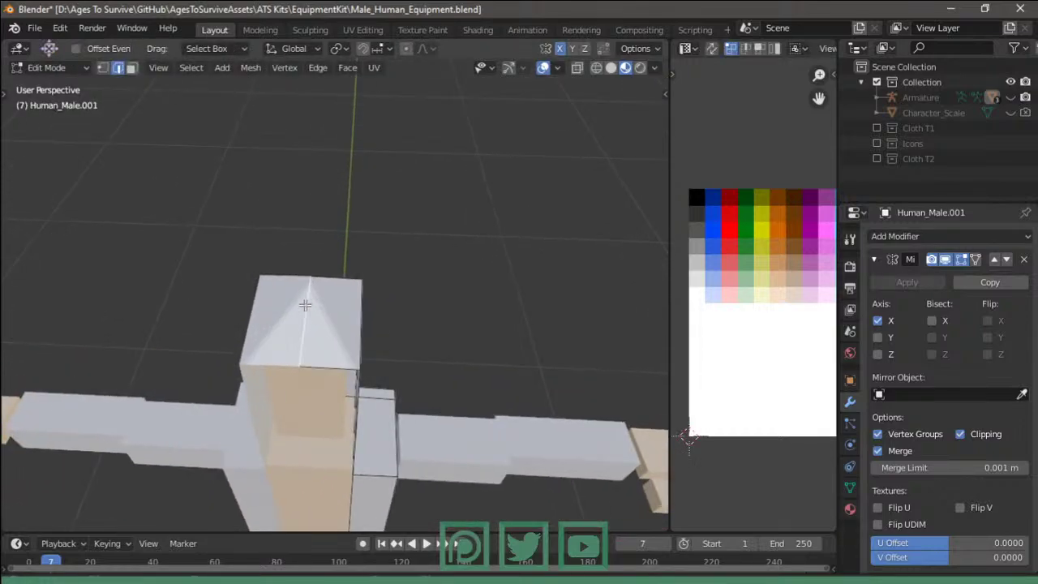
pyautogui.press('g')
pyautogui.press('Escape')
pyautogui.press('3')
pyautogui.click(331, 313)
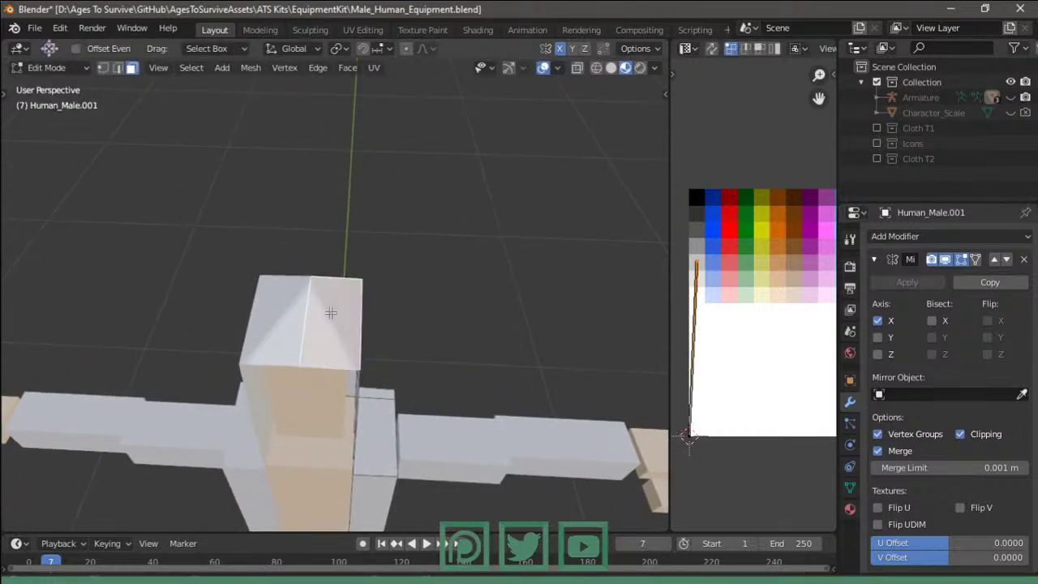
pyautogui.moveTo(326, 314); pyautogui.dragTo(426, 271, button='middle')
pyautogui.hotkey('ctrl', 'r')
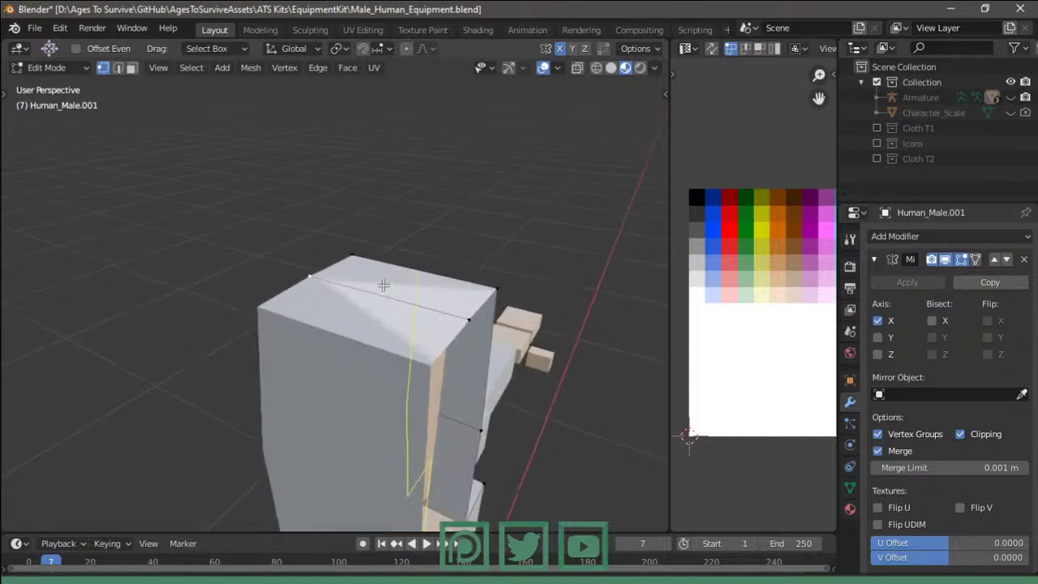
pyautogui.click(383, 284)
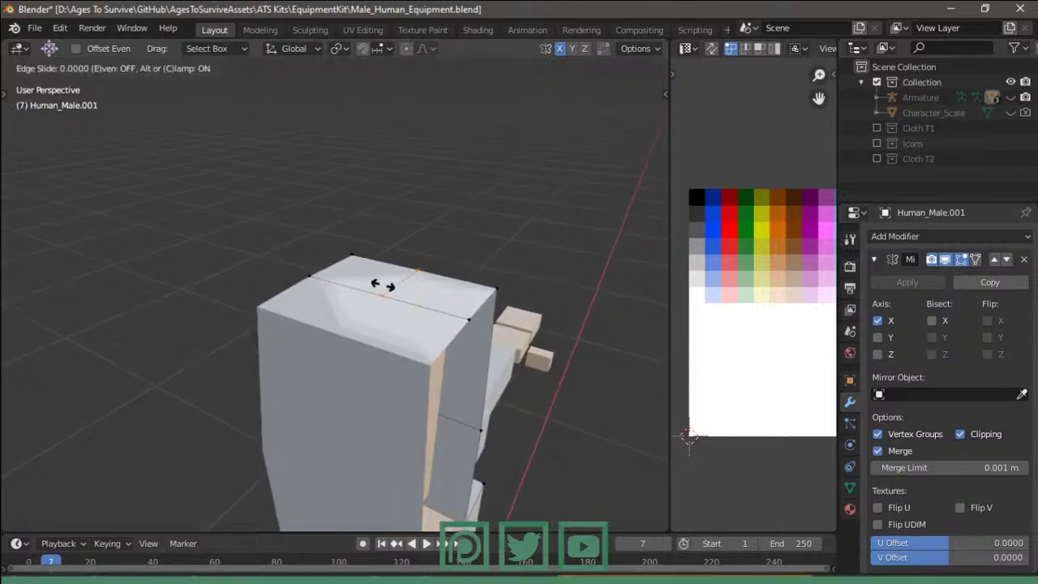
pyautogui.click(317, 261)
# - Extrude the hood rim and shift it along Y so it wraps around the head
pyautogui.press('Tab')
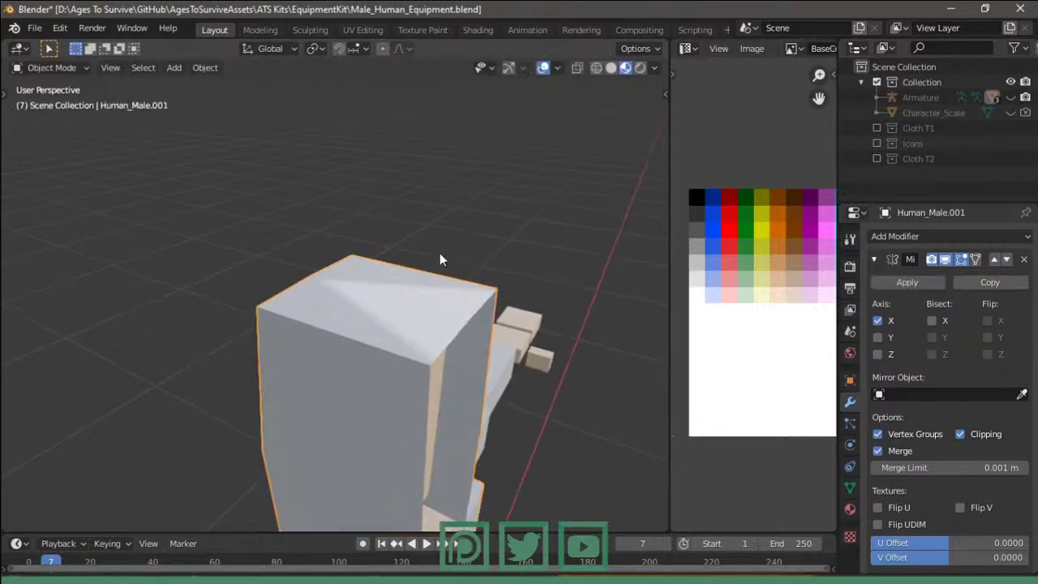
pyautogui.press('Tab')
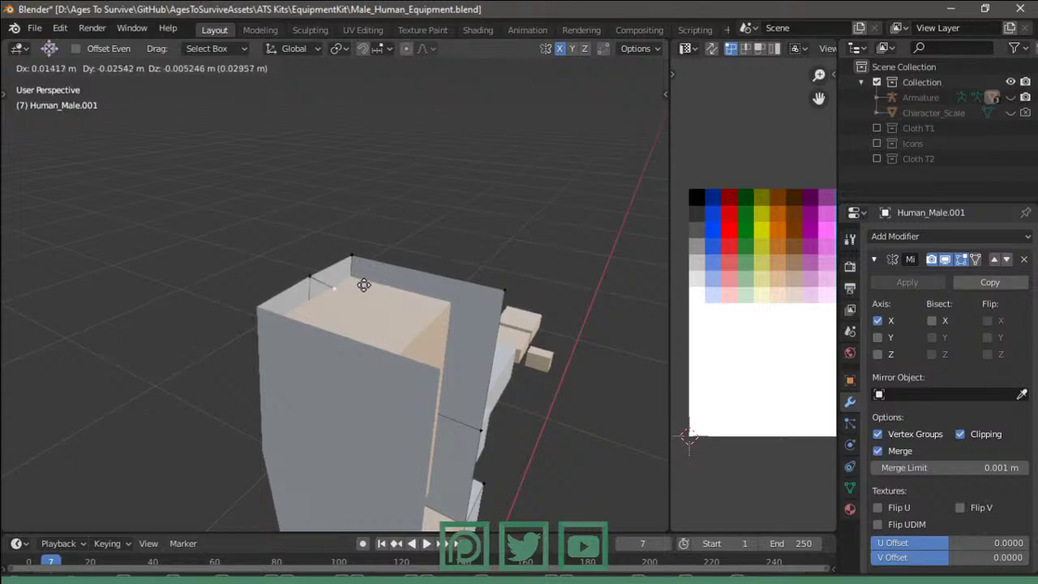
pyautogui.click(423, 301)
pyautogui.press('g')
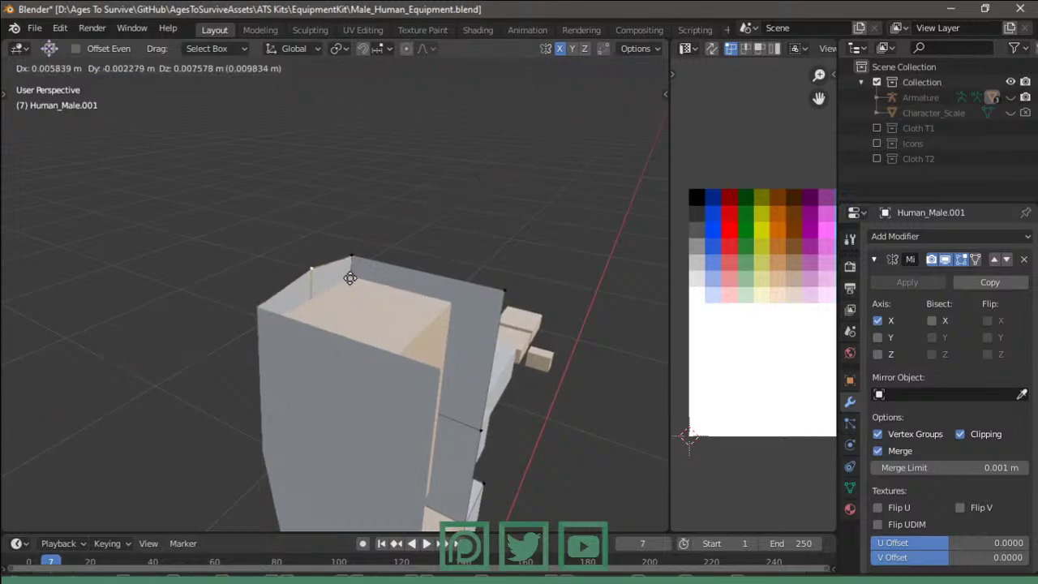
pyautogui.click(349, 296)
pyautogui.press('e')
pyautogui.click(465, 331)
pyautogui.press('g')
pyautogui.press('y')
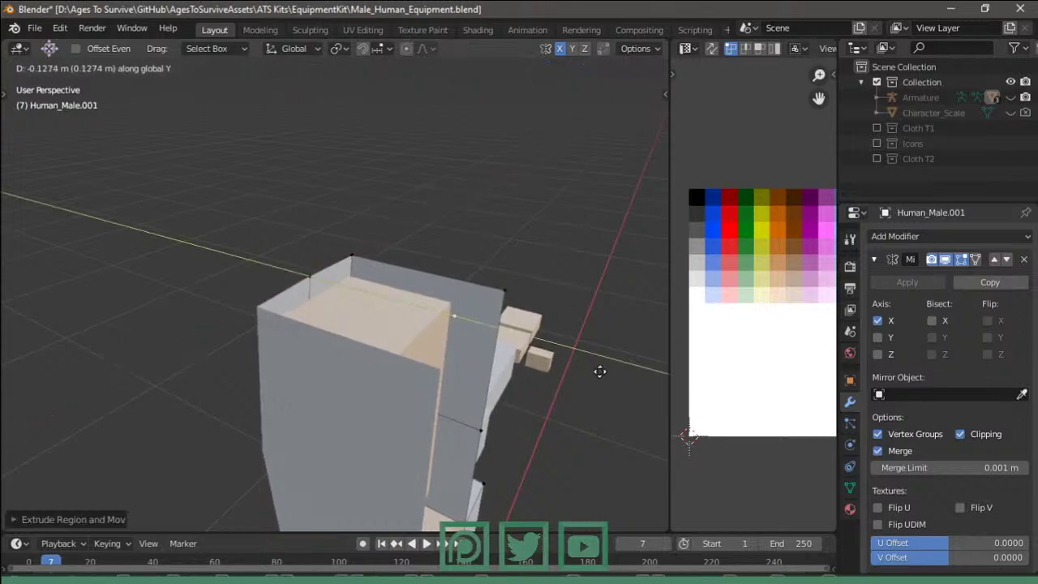
pyautogui.click(612, 374)
pyautogui.moveTo(612, 375); pyautogui.dragTo(486, 297, button='middle')
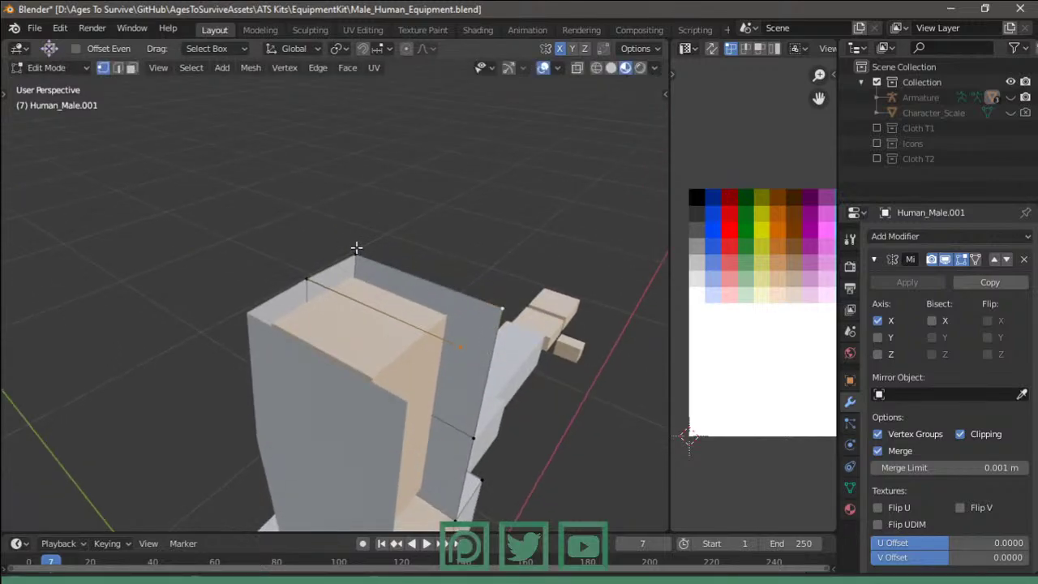
# - Adjust a hood rim vertex's height along Z and review the hood from the front
pyautogui.click(309, 280)
pyautogui.press('Tab')
pyautogui.moveTo(441, 326)
pyautogui.mouseDown(button='middle')
pyautogui.moveTo(356, 261)
pyautogui.moveTo(345, 278)
pyautogui.moveTo(373, 318)
pyautogui.moveTo(381, 272)
pyautogui.moveTo(361, 279)
pyautogui.mouseUp(button='middle')
pyautogui.press('Tab')
pyautogui.press('g')
pyautogui.press('z')
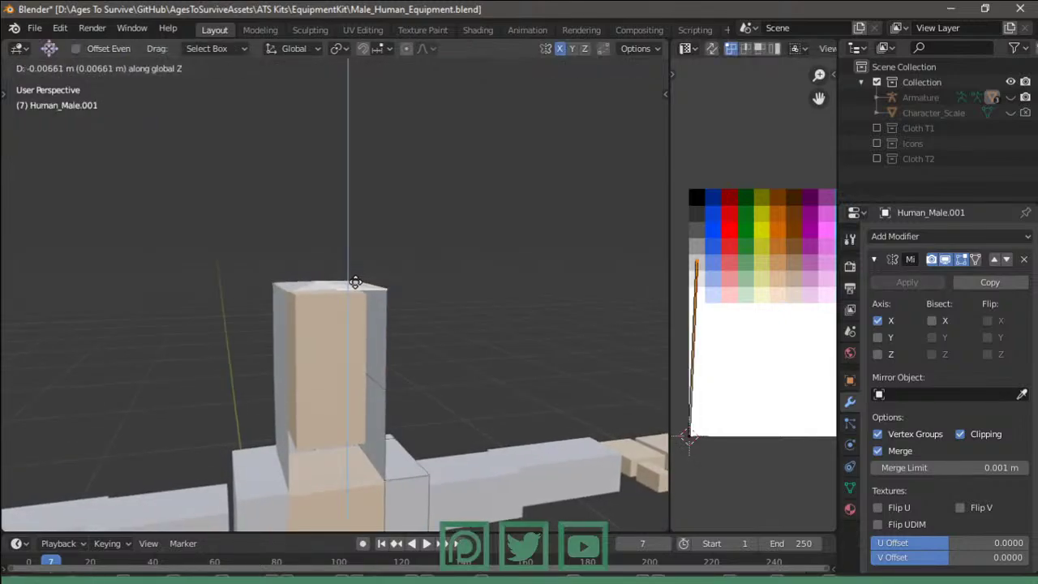
pyautogui.click(355, 281)
pyautogui.press('Tab')
pyautogui.moveTo(355, 281)
pyautogui.mouseDown(button='middle')
pyautogui.moveTo(449, 289)
pyautogui.moveTo(416, 304)
pyautogui.moveTo(516, 360)
pyautogui.moveTo(54, 360)
pyautogui.moveTo(399, 365)
pyautogui.moveTo(374, 366)
pyautogui.mouseUp(button='middle')
pyautogui.scroll(-5, 416, 304)
# - Select another part of the hood in edge mode, then bring up YouTube Studio's stream page
pyautogui.press('Tab')
pyautogui.press('Tab')
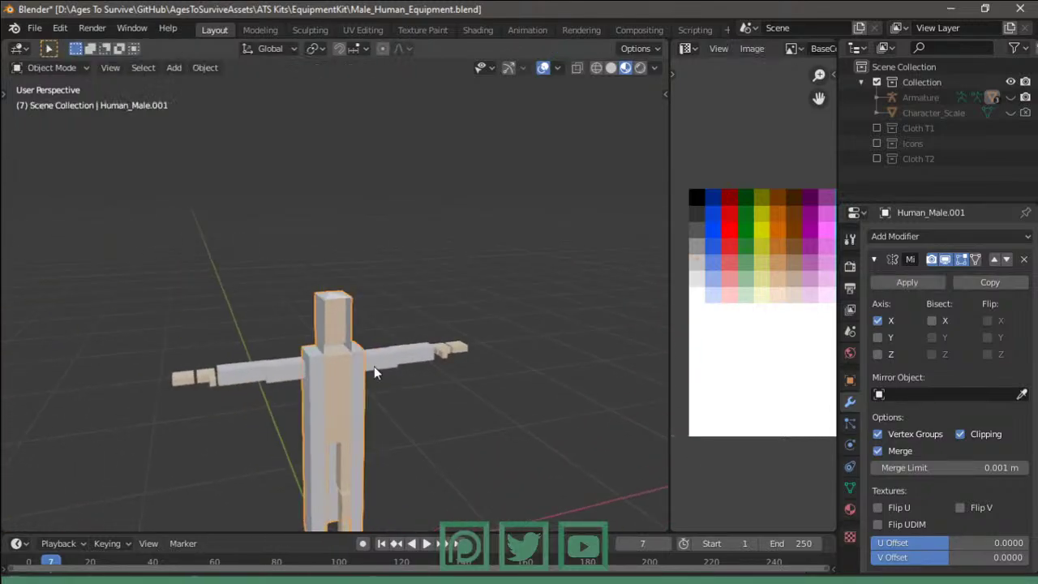
pyautogui.press('Tab')
pyautogui.click(373, 348)
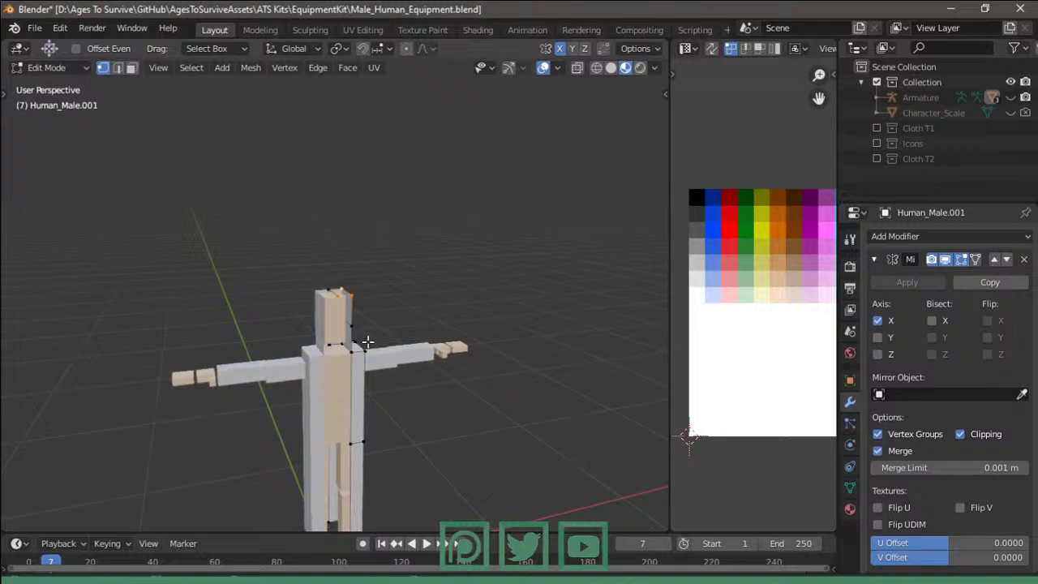
pyautogui.press('2')
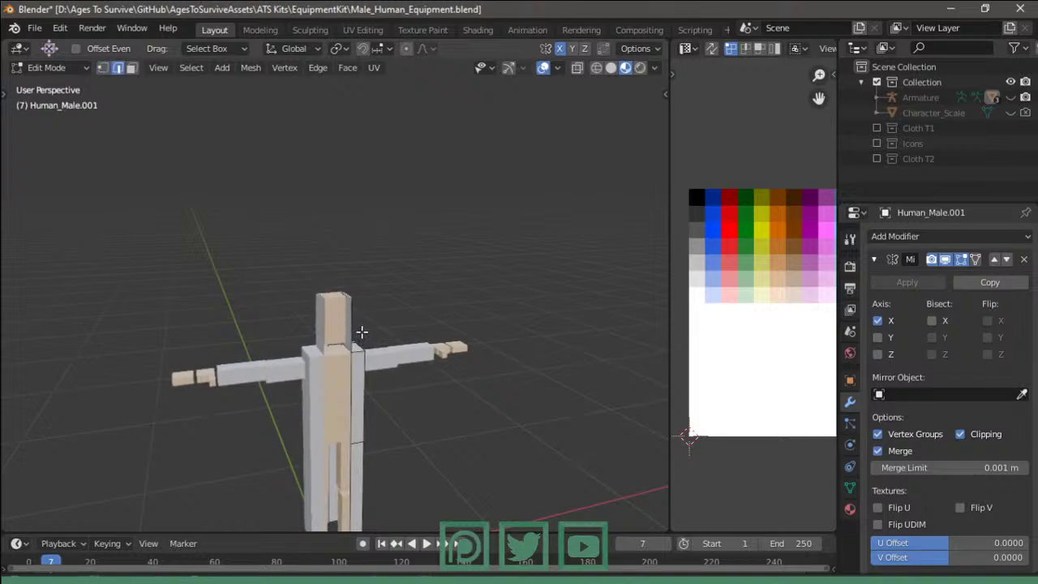
pyautogui.moveTo(348, 311); pyautogui.dragTo(97, 303, button='middle')
pyautogui.scroll(3, 330, 305)
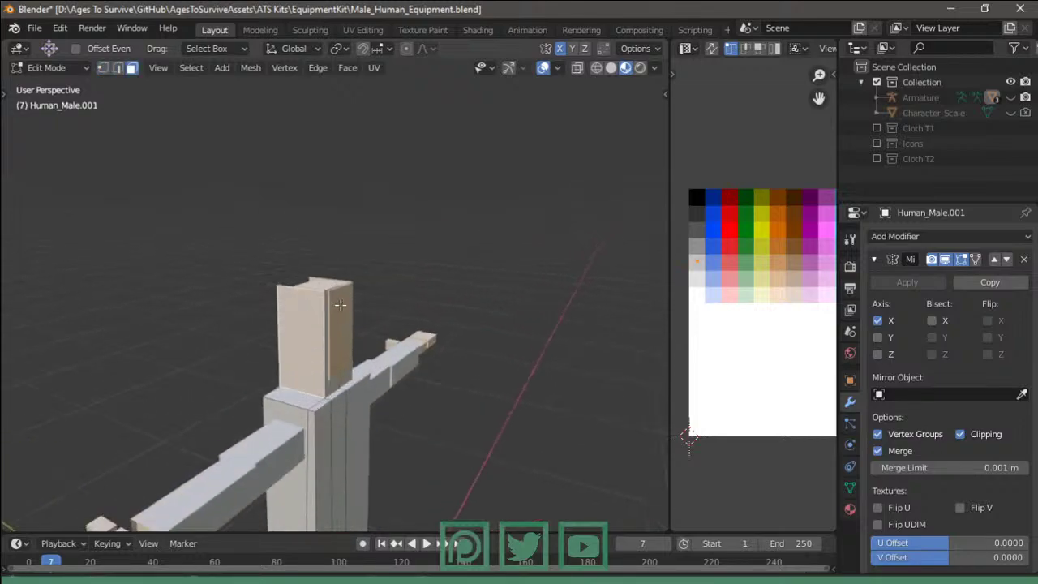
pyautogui.moveTo(330, 306); pyautogui.dragTo(376, 308, button='middle')
pyautogui.hotkey('alt', 'Tab')
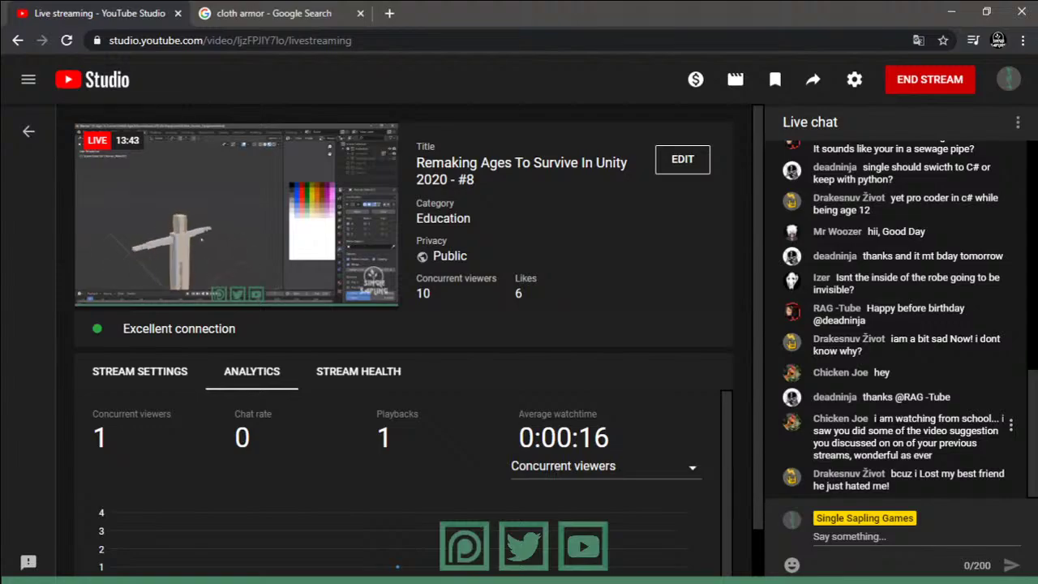
pyautogui.moveTo(874, 418)
pyautogui.mouseDown()
pyautogui.moveTo(977, 443)
pyautogui.moveTo(898, 419)
pyautogui.mouseUp()
pyautogui.click(948, 430)
pyautogui.click(977, 443)
pyautogui.click(898, 418)
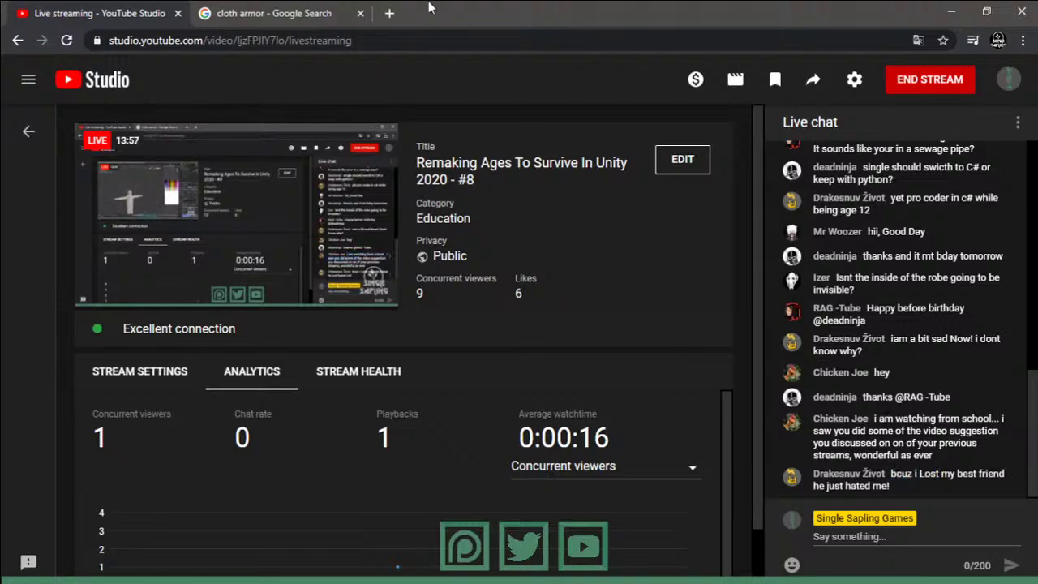
# - Duplicate the head block of the Human_Male mesh in place
pyautogui.click(953, 9)
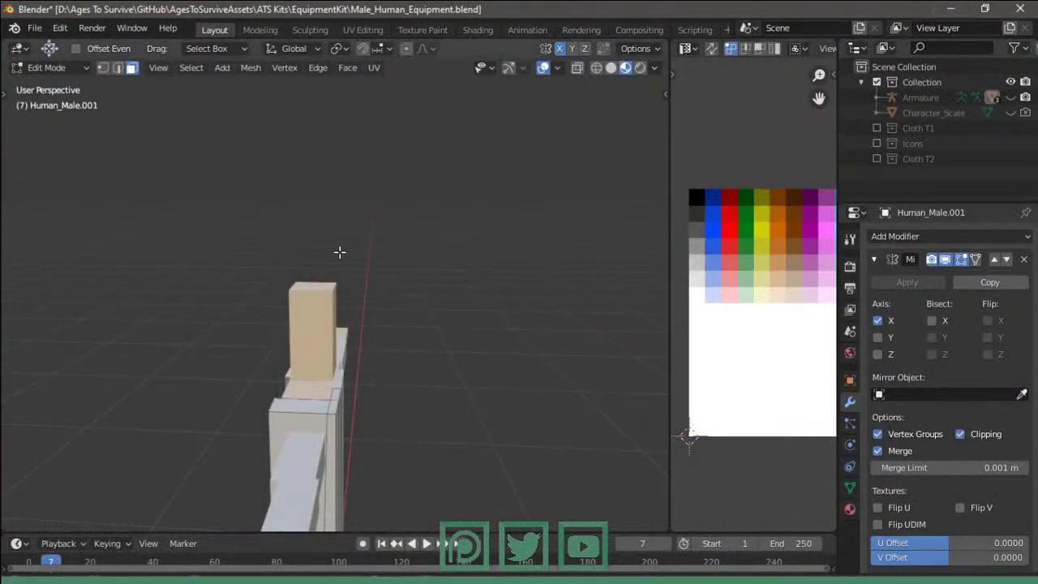
pyautogui.moveTo(339, 253)
pyautogui.mouseDown(button='middle')
pyautogui.moveTo(397, 398)
pyautogui.moveTo(378, 387)
pyautogui.mouseUp(button='middle')
pyautogui.press('Tab')
pyautogui.click(316, 348)
pyautogui.press('Tab')
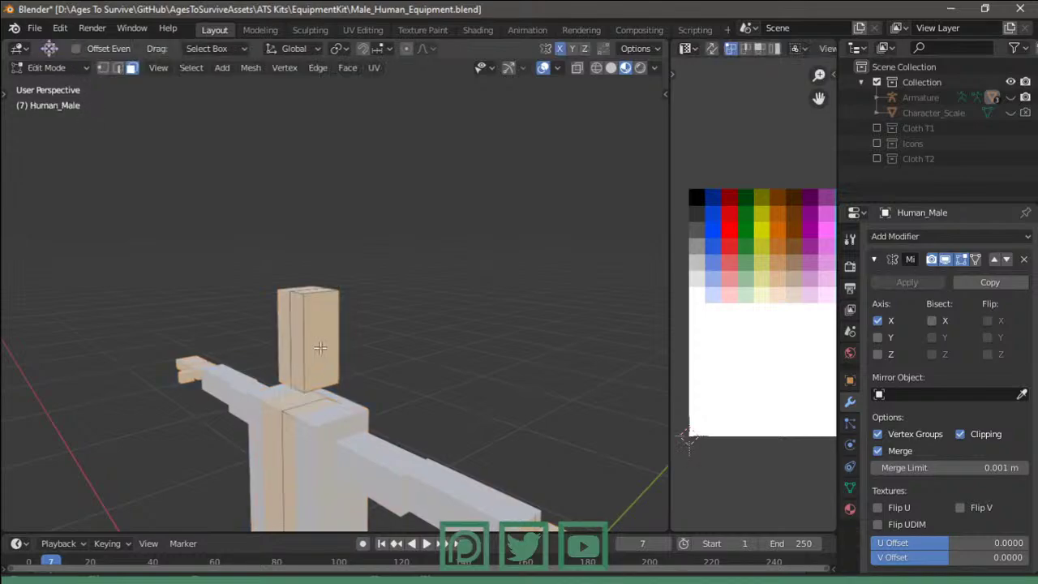
pyautogui.press('l')
pyautogui.hotkey('shift', 'd')
pyautogui.rightClick(341, 344)
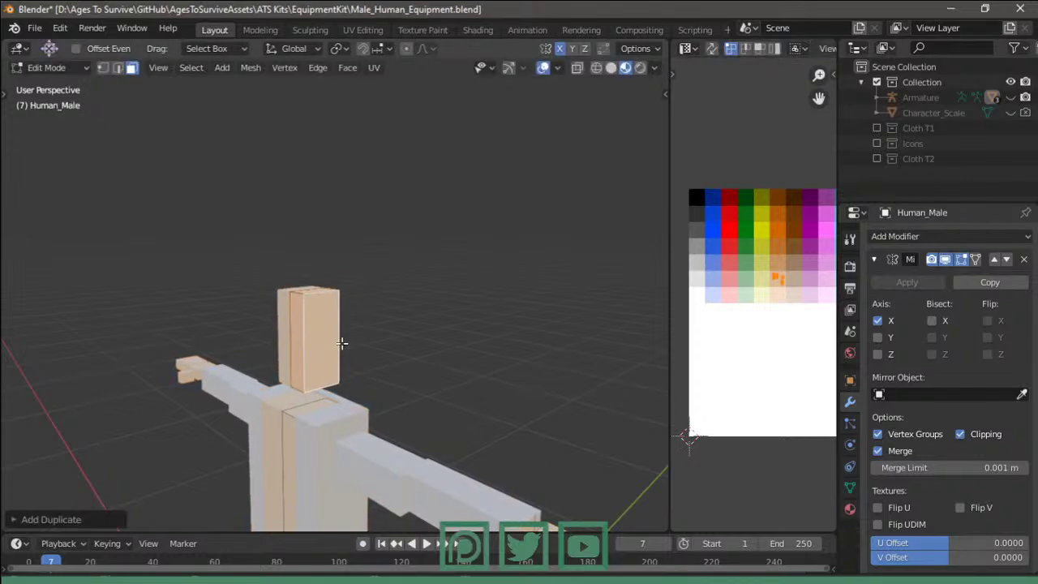
# - Separate the head copy into its own object and start editing it
pyautogui.press('p')
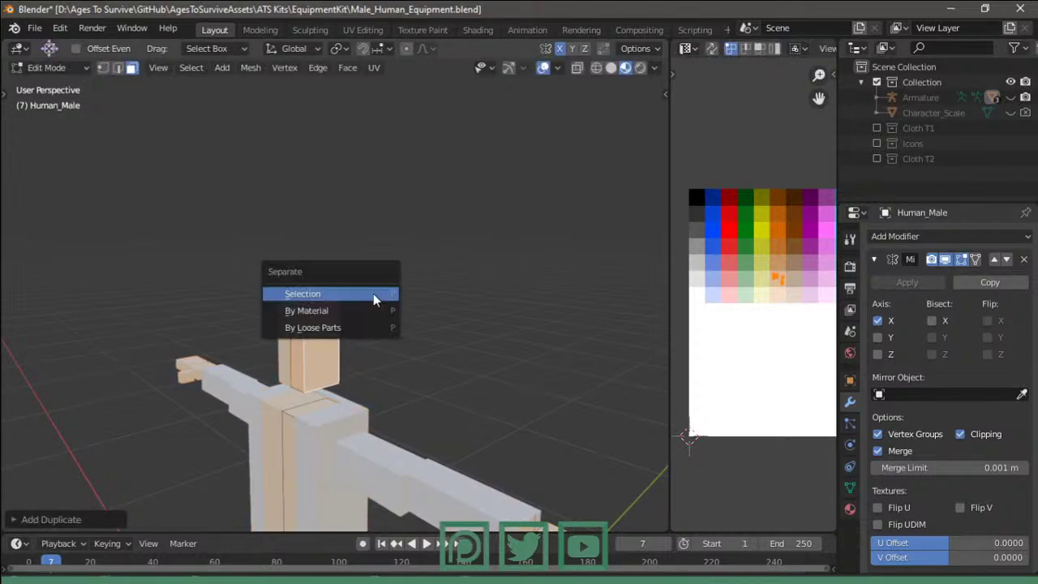
pyautogui.click(373, 293)
pyautogui.press('Tab')
pyautogui.click(324, 319)
pyautogui.press('Tab')
pyautogui.moveTo(338, 313); pyautogui.dragTo(413, 309, button='middle')
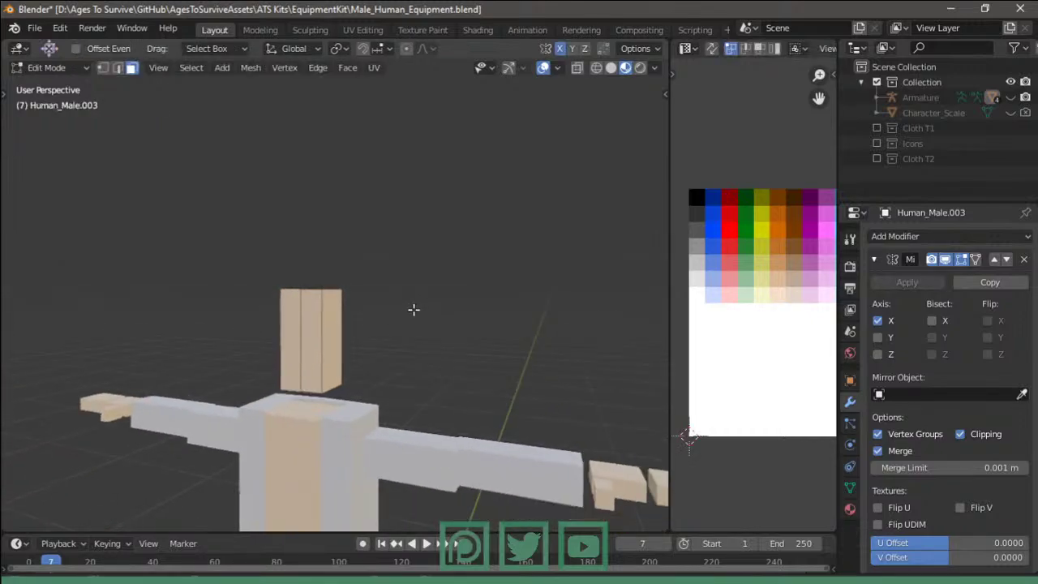
# - Inflate the head copy outward with Alt+S and delete its bottom face
pyautogui.hotkey('alt', 's')
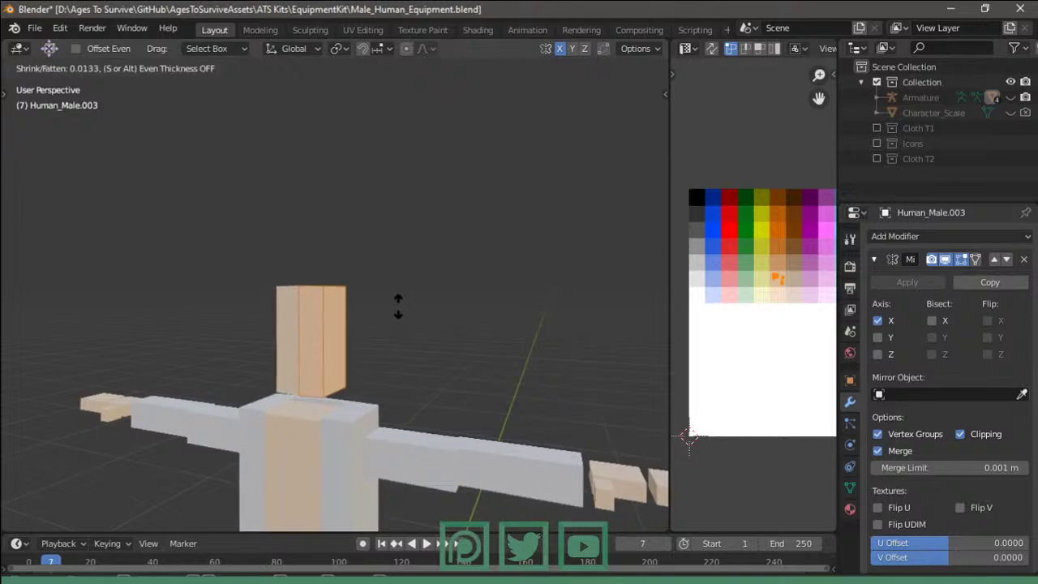
pyautogui.click(396, 300)
pyautogui.moveTo(364, 346); pyautogui.dragTo(332, 378, button='middle')
pyautogui.click(325, 378)
pyautogui.press('x')
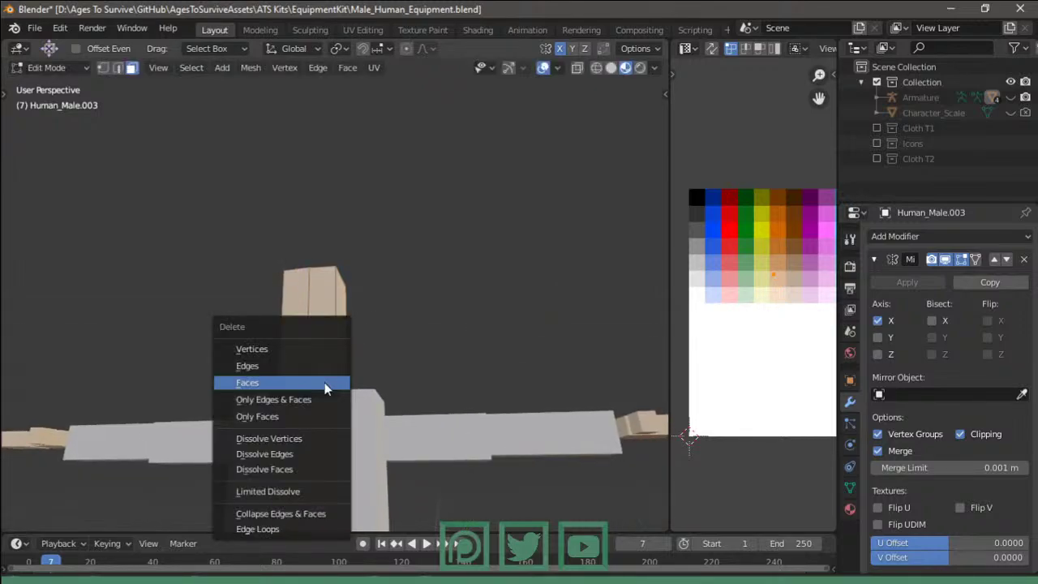
pyautogui.click(325, 382)
# - Add two loop cuts on the head piece and delete the front faces to open it
pyautogui.click(322, 348)
pyautogui.press('x')
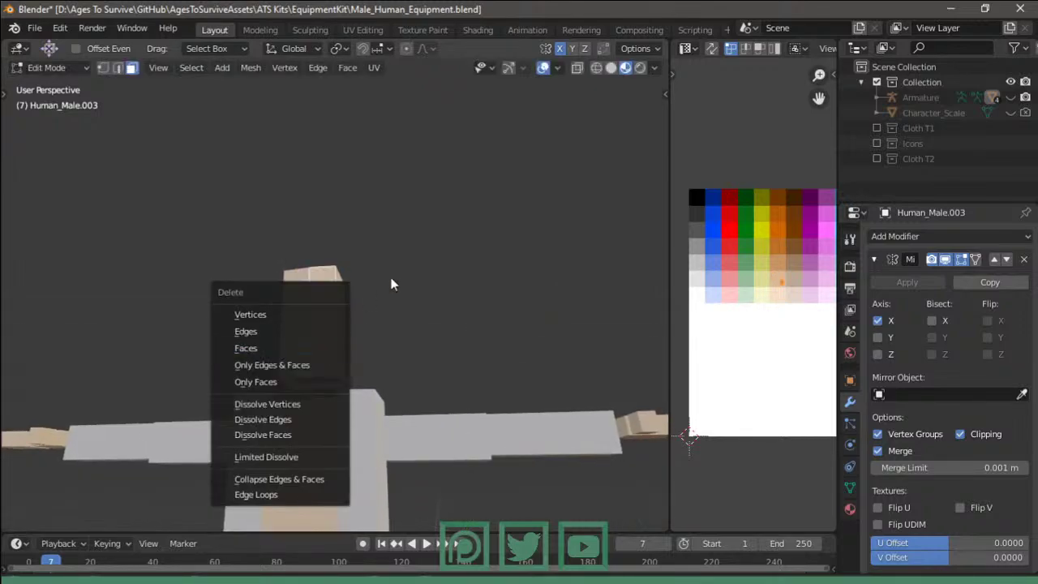
pyautogui.click(314, 276)
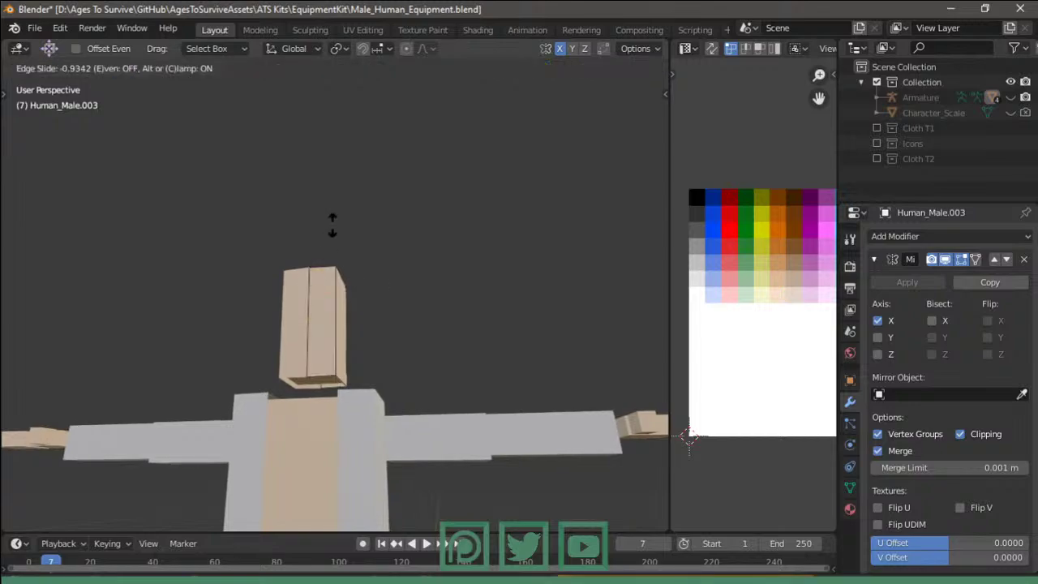
pyautogui.click(333, 230)
pyautogui.click(321, 258)
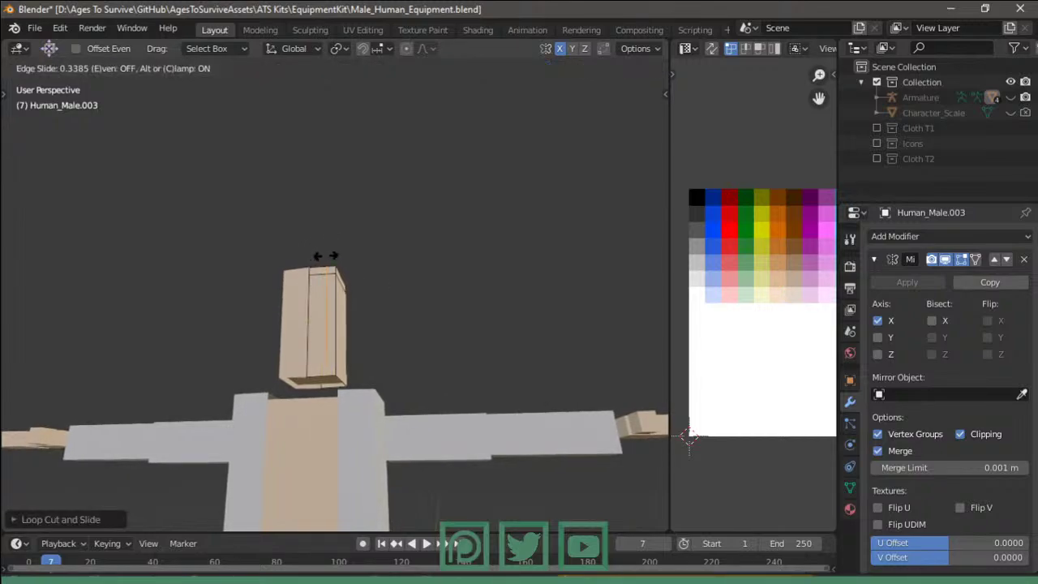
pyautogui.click(329, 256)
pyautogui.press('x')
pyautogui.click(320, 295)
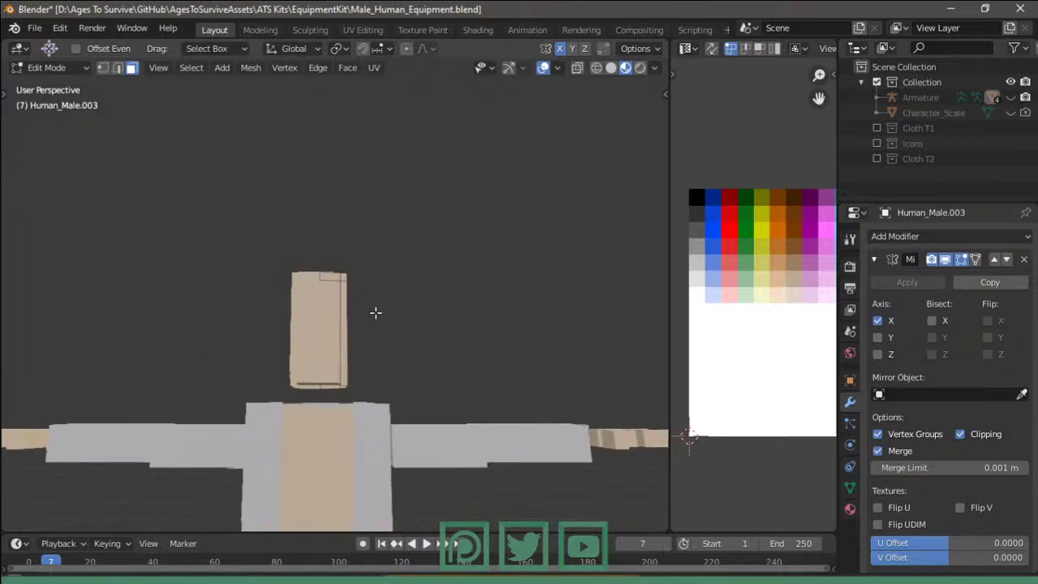
# - Recolour the head piece grey by moving its UVs onto a grey swatch
pyautogui.moveTo(375, 311); pyautogui.dragTo(439, 345, button='middle')
pyautogui.press('l')
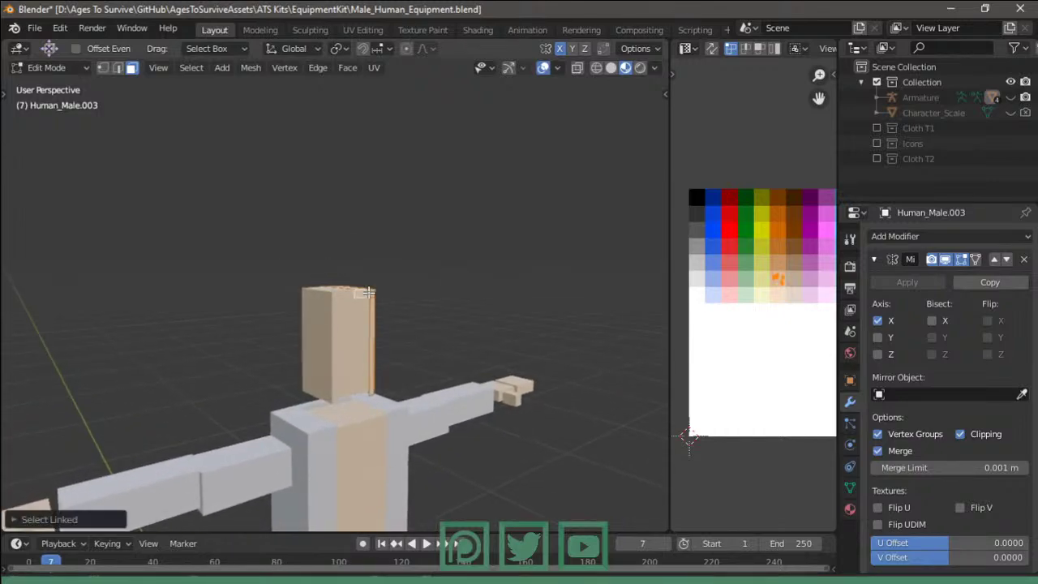
pyautogui.press('g')
pyautogui.click(813, 267)
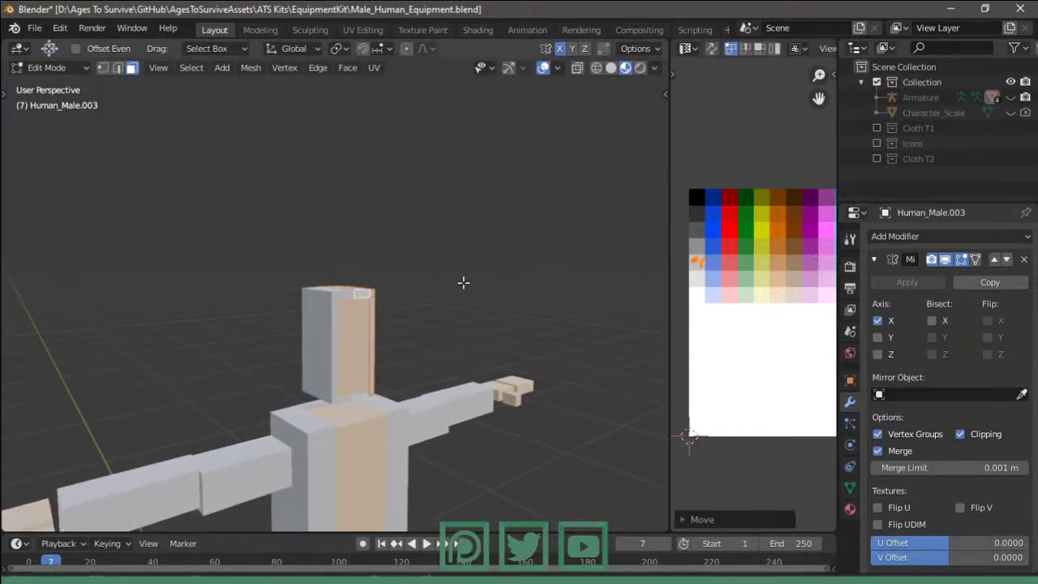
pyautogui.press('Tab')
pyautogui.moveTo(463, 283)
pyautogui.mouseDown(button='middle')
pyautogui.moveTo(363, 286)
pyautogui.moveTo(378, 338)
pyautogui.moveTo(419, 326)
pyautogui.moveTo(380, 357)
pyautogui.moveTo(405, 352)
pyautogui.mouseUp(button='middle')
pyautogui.press('Tab')
# - Lower the head piece's selected edges along Z and shift them along X
pyautogui.scroll(2, 418, 326)
pyautogui.press('2')
pyautogui.press('g')
pyautogui.press('z')
pyautogui.click(435, 392)
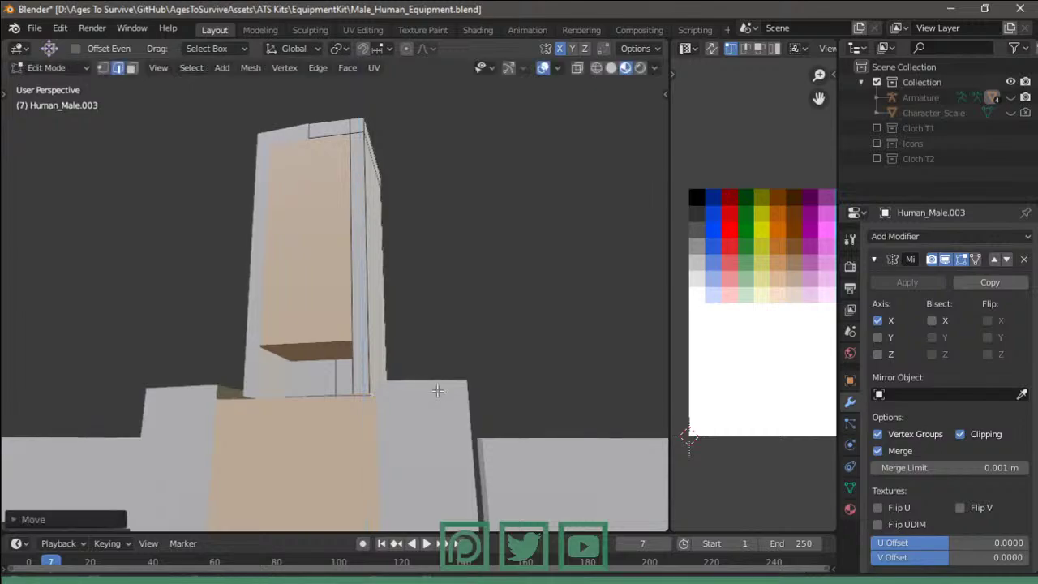
pyautogui.moveTo(435, 392); pyautogui.dragTo(470, 422, button='middle')
pyautogui.press('s')
pyautogui.press('x')
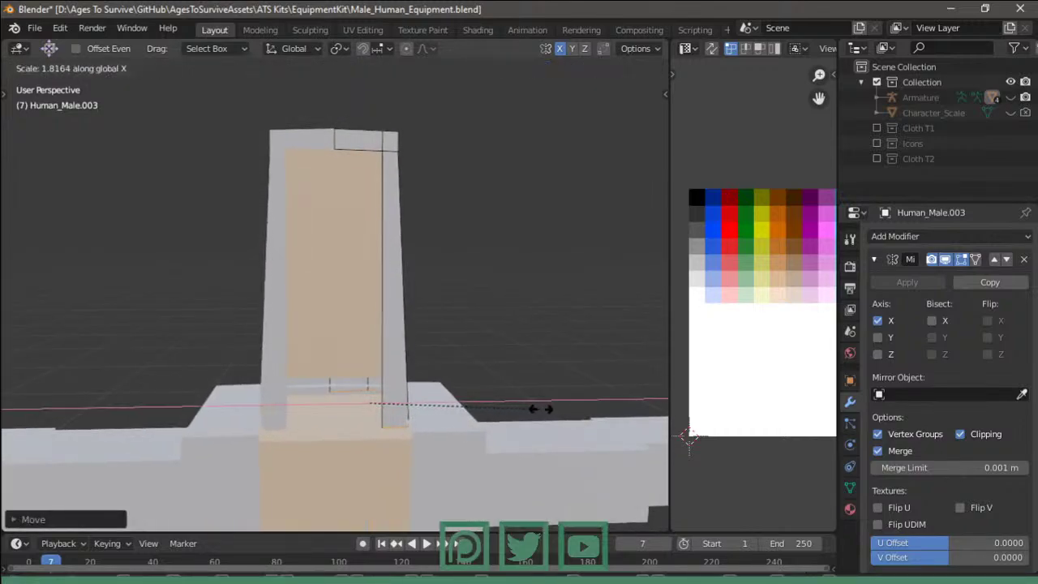
pyautogui.rightClick(511, 404)
pyautogui.moveTo(442, 417)
pyautogui.mouseDown(button='middle')
pyautogui.moveTo(382, 420)
pyautogui.moveTo(424, 364)
pyautogui.moveTo(419, 378)
pyautogui.moveTo(569, 411)
pyautogui.moveTo(47, 420)
pyautogui.moveTo(344, 425)
pyautogui.moveTo(306, 412)
pyautogui.moveTo(316, 422)
pyautogui.moveTo(292, 378)
pyautogui.mouseUp(button='middle')
pyautogui.press('g')
pyautogui.press('x')
pyautogui.click(383, 415)
# - In wireframe view, nudge the selected edges vertically to fit around the head
pyautogui.press('z')
pyautogui.click(294, 424)
pyautogui.press('g')
pyautogui.press('z')
pyautogui.click(289, 374)
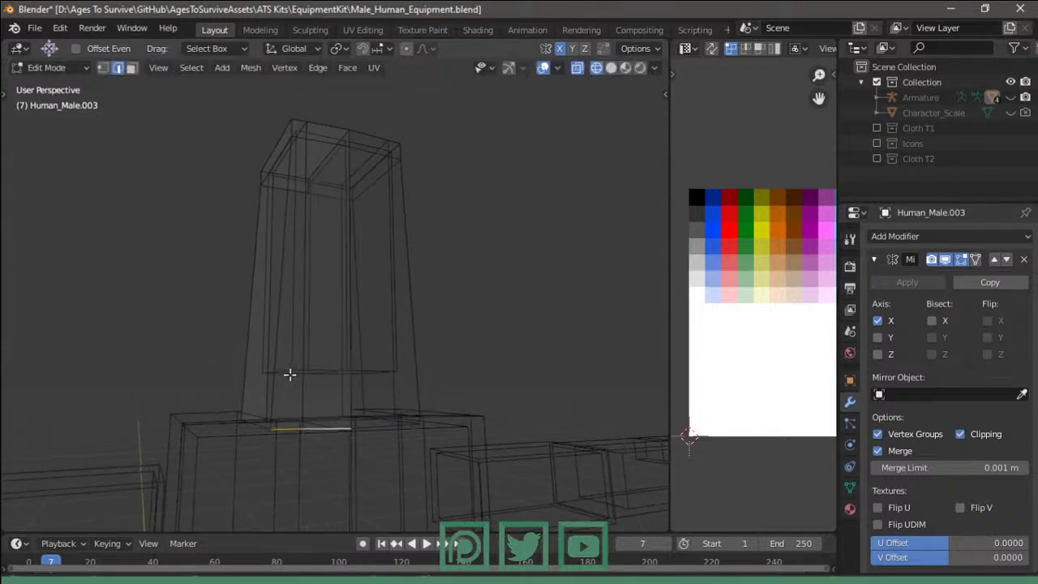
pyautogui.press('g')
pyautogui.press('z')
pyautogui.click(263, 413)
pyautogui.press('g')
pyautogui.press('z')
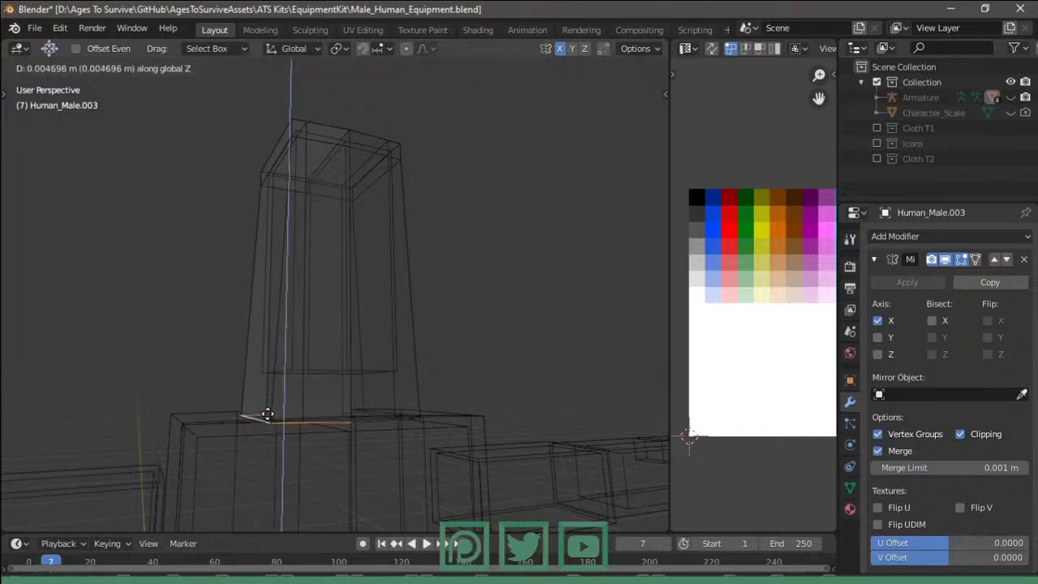
pyautogui.click(268, 412)
# - Back in solid shading, flatten the selected edges to one level with S Z 0
pyautogui.press('z')
pyautogui.click(359, 410)
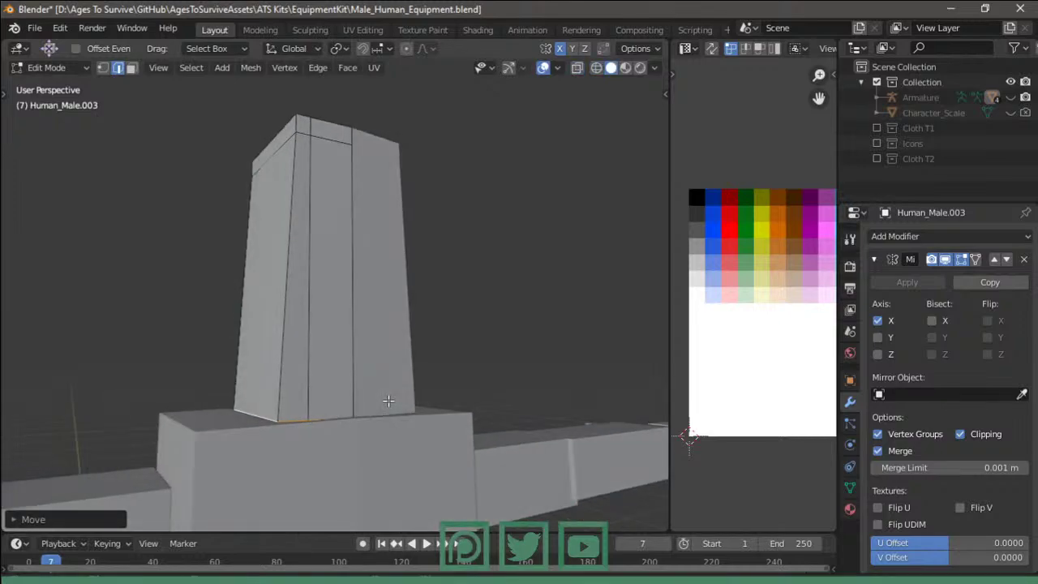
pyautogui.press('s')
pyautogui.press('z')
pyautogui.click(390, 390)
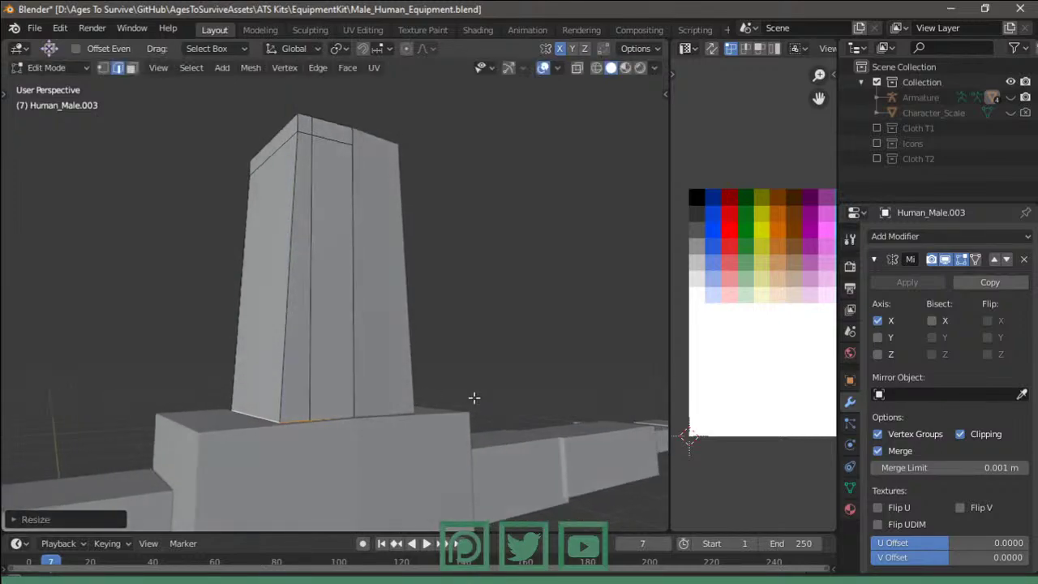
# - Leave editing and view the character with material colours from several angles
pyautogui.moveTo(389, 390); pyautogui.dragTo(106, 434, button='middle')
pyautogui.press('Tab')
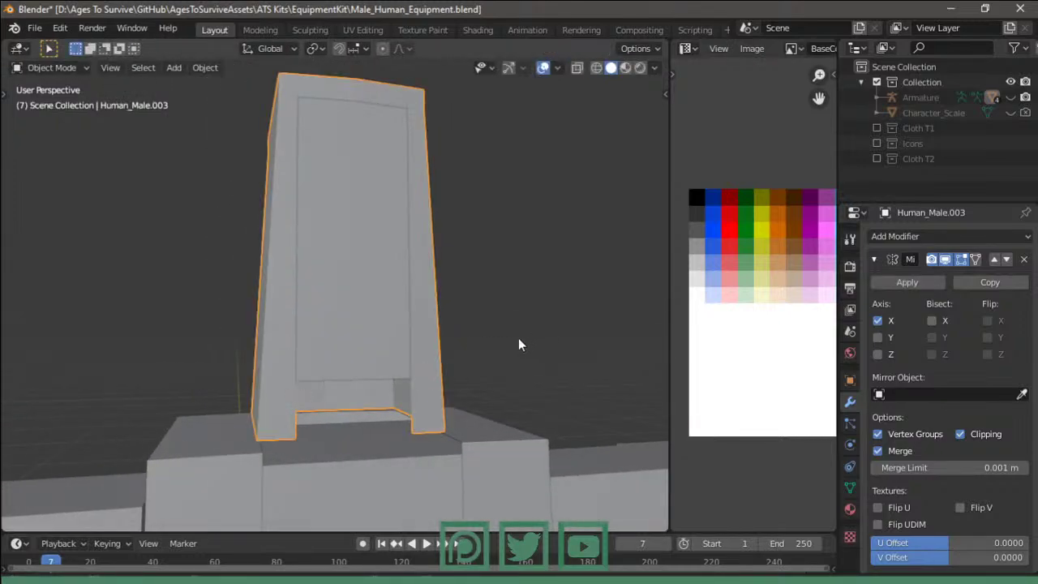
pyautogui.click(479, 340)
pyautogui.moveTo(518, 337)
pyautogui.mouseDown(button='middle')
pyautogui.moveTo(479, 341)
pyautogui.moveTo(747, 222)
pyautogui.mouseUp(button='middle')
pyautogui.click(625, 67)
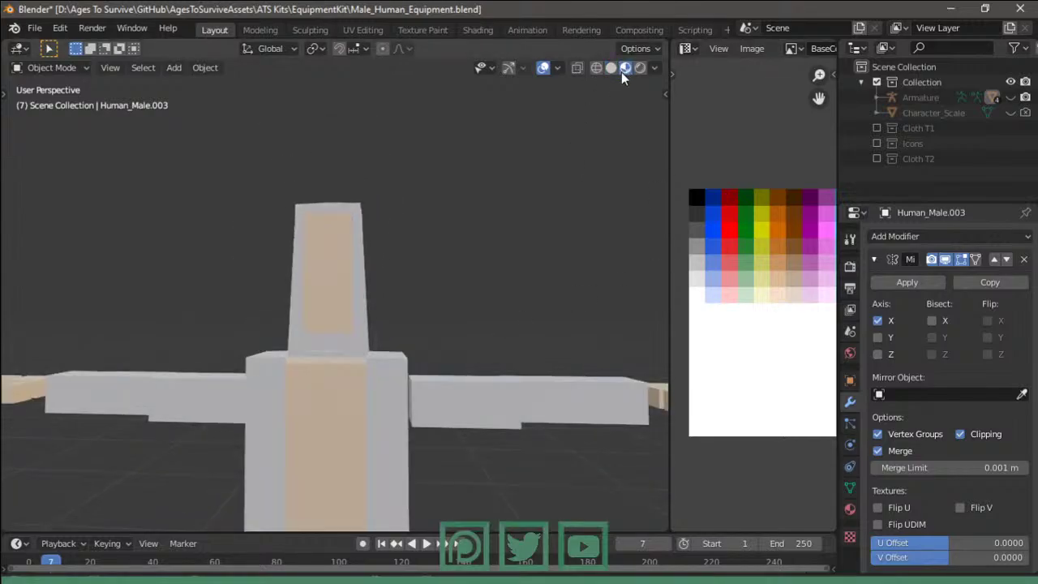
pyautogui.moveTo(551, 163)
pyautogui.mouseDown(button='middle')
pyautogui.moveTo(480, 273)
pyautogui.moveTo(576, 297)
pyautogui.moveTo(640, 298)
pyautogui.moveTo(364, 303)
pyautogui.moveTo(410, 293)
pyautogui.mouseUp(button='middle')
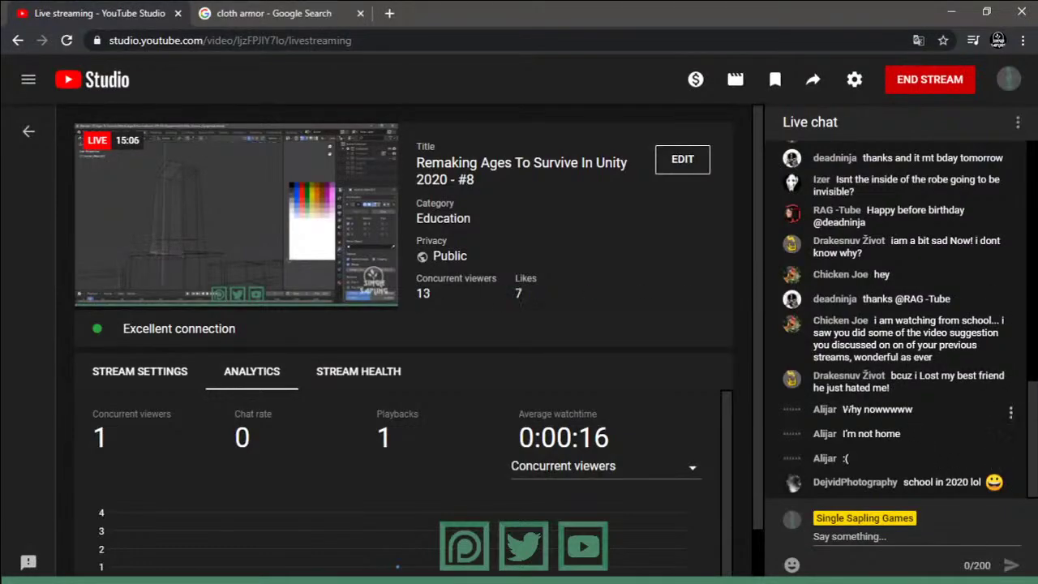
pyautogui.moveTo(913, 434); pyautogui.dragTo(859, 434)
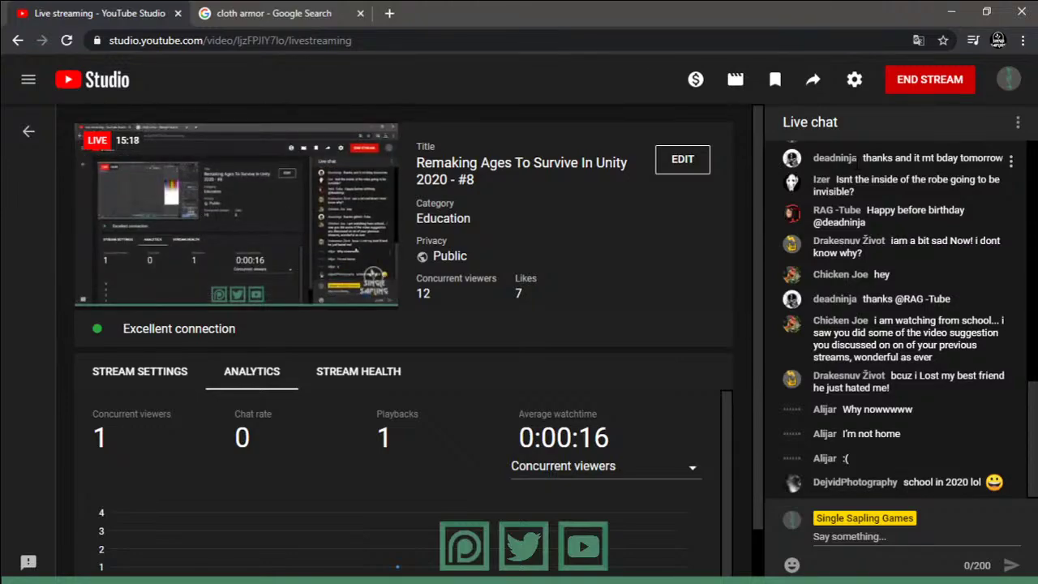
pyautogui.hotkey('alt', 'Tab')
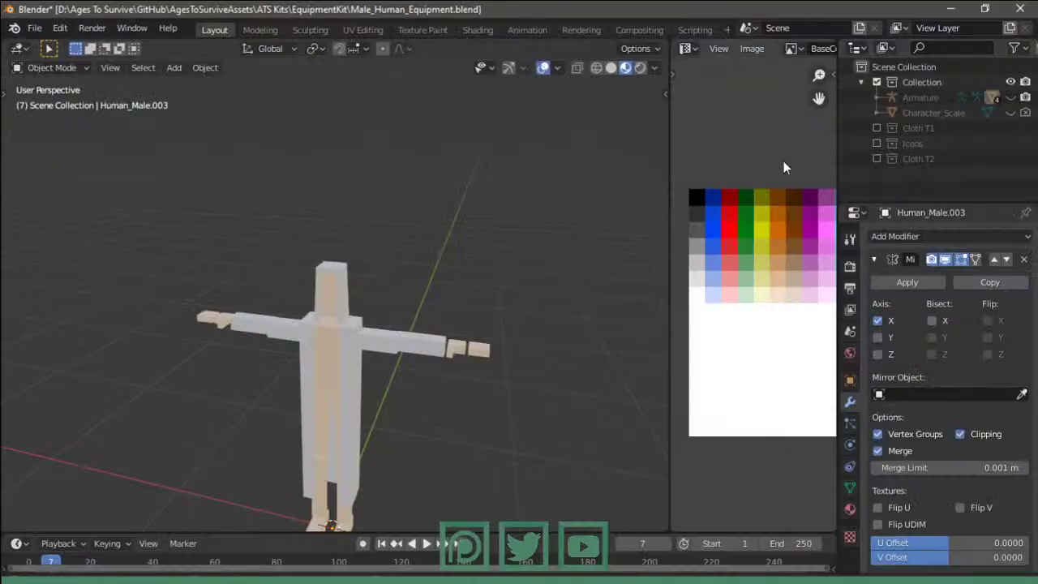
# - Duplicate the hand block of the main body mesh in place
pyautogui.press('Tab')
pyautogui.press('Tab')
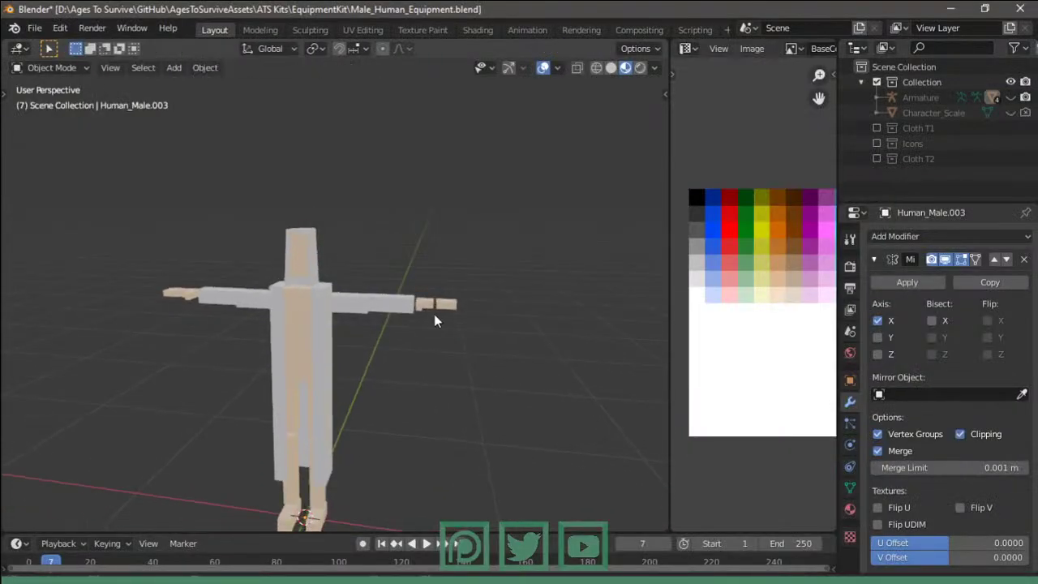
pyautogui.click(434, 313)
pyautogui.press('Tab')
pyautogui.moveTo(433, 314); pyautogui.dragTo(392, 369, button='middle')
pyautogui.scroll(2, 425, 361)
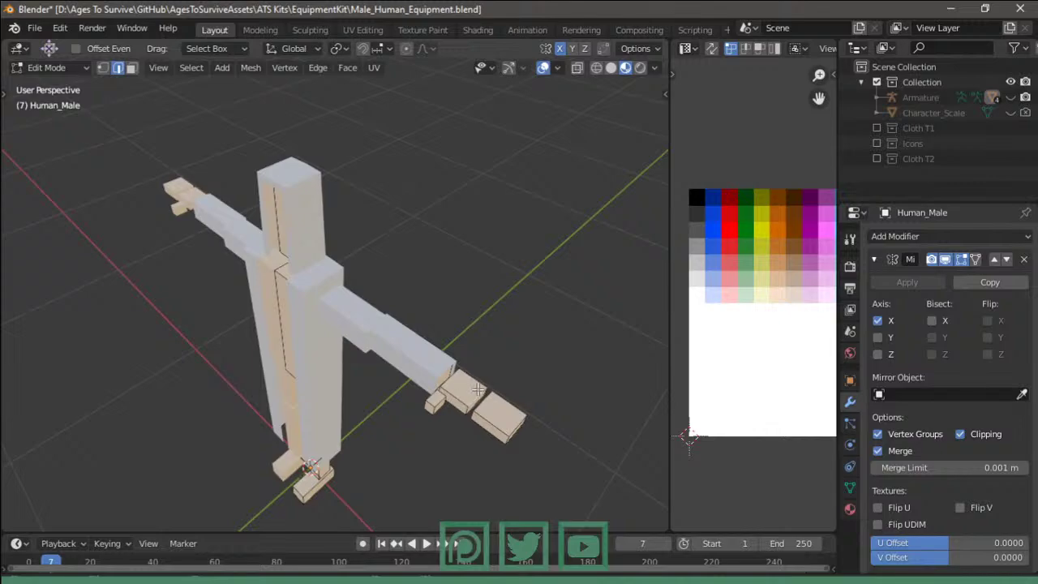
pyautogui.hotkey('ctrl', 'l')
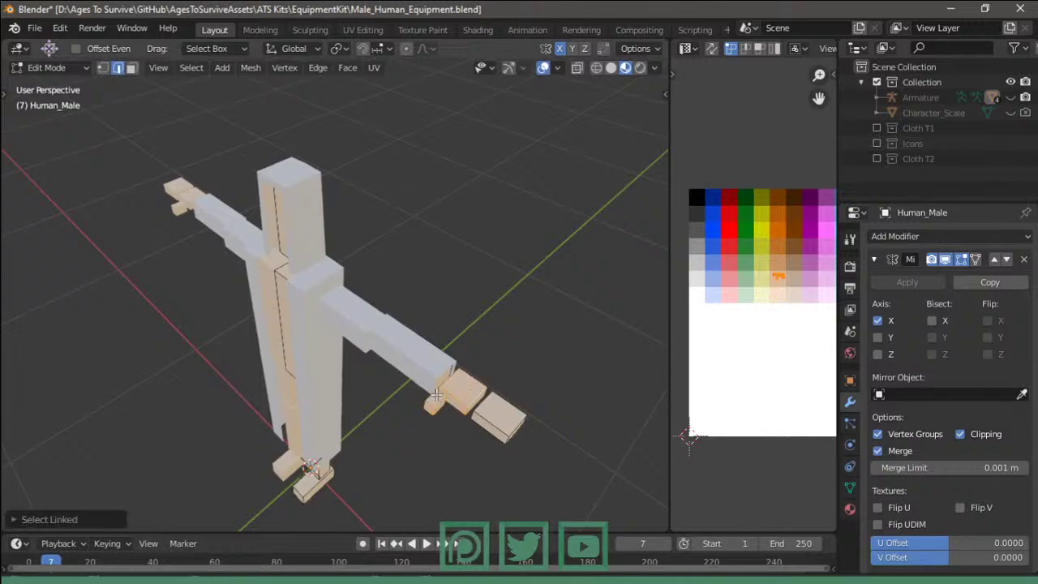
pyautogui.hotkey('shift', 'd')
pyautogui.rightClick(526, 374)
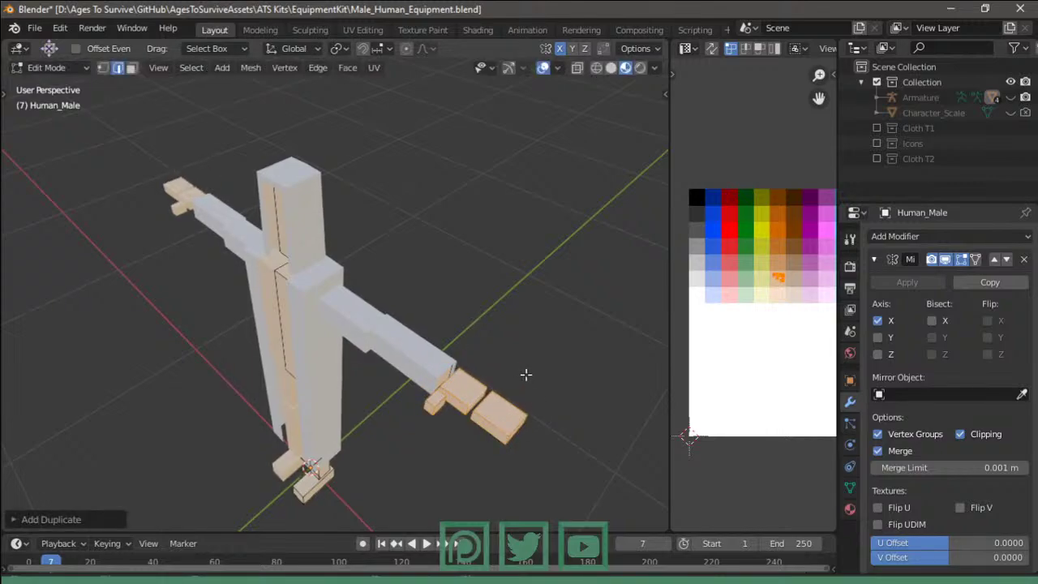
# - Separate the hand copy into its own object and select its connected blocks
pyautogui.press('p')
pyautogui.click(526, 373)
pyautogui.press('Tab')
pyautogui.click(510, 406)
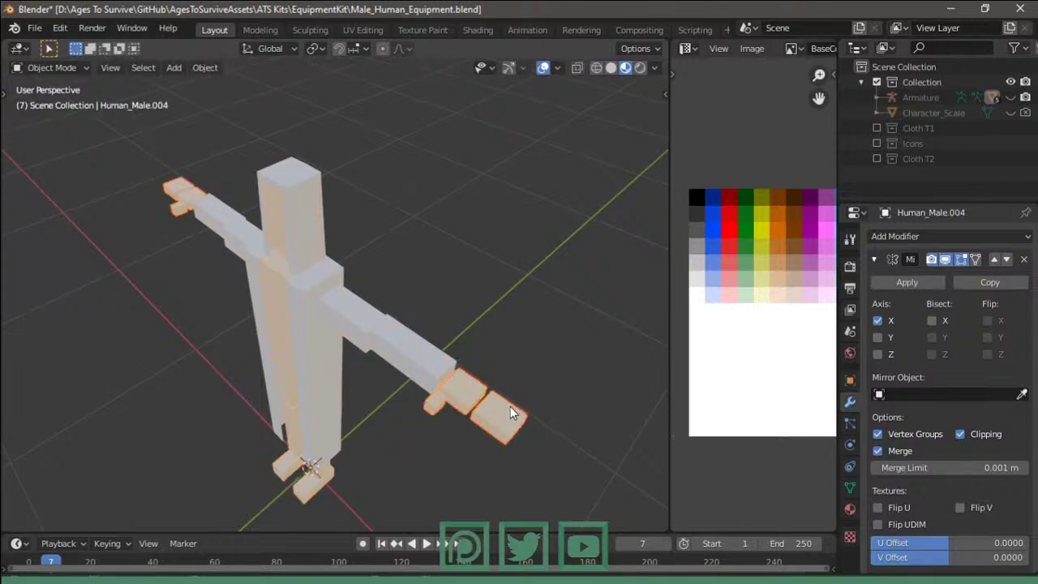
pyautogui.press('Tab')
pyautogui.scroll(4, 552, 398)
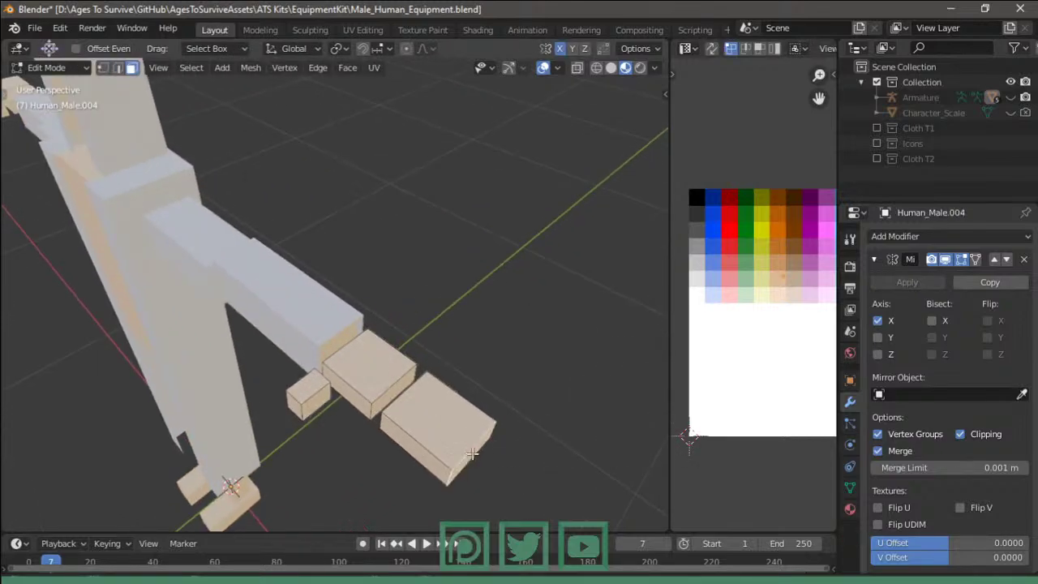
pyautogui.press('l')
pyautogui.press('l')
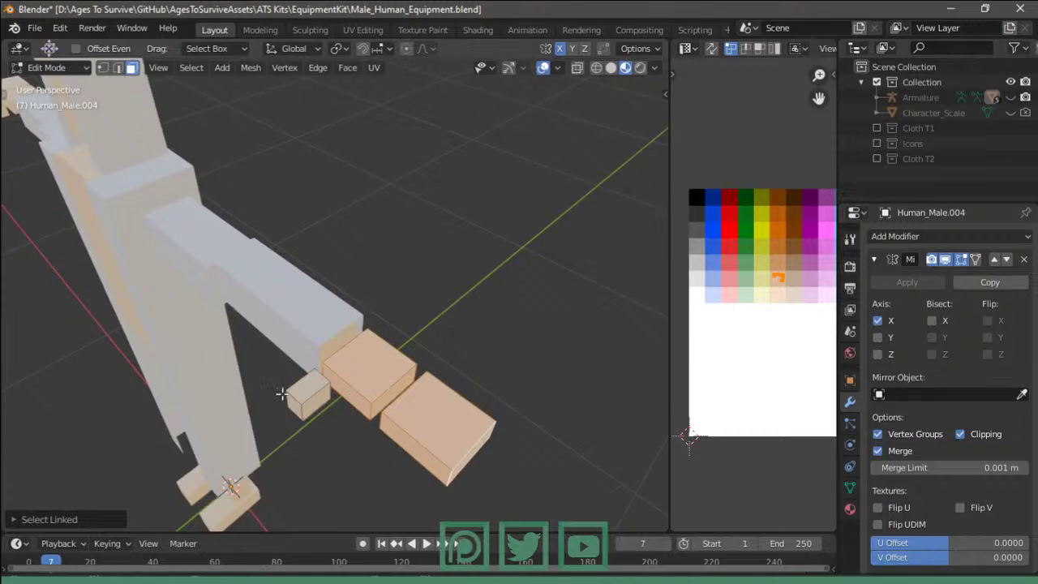
# - Thicken the hand blocks slightly with Alt+S, then deselect them
pyautogui.hotkey('alt', 's')
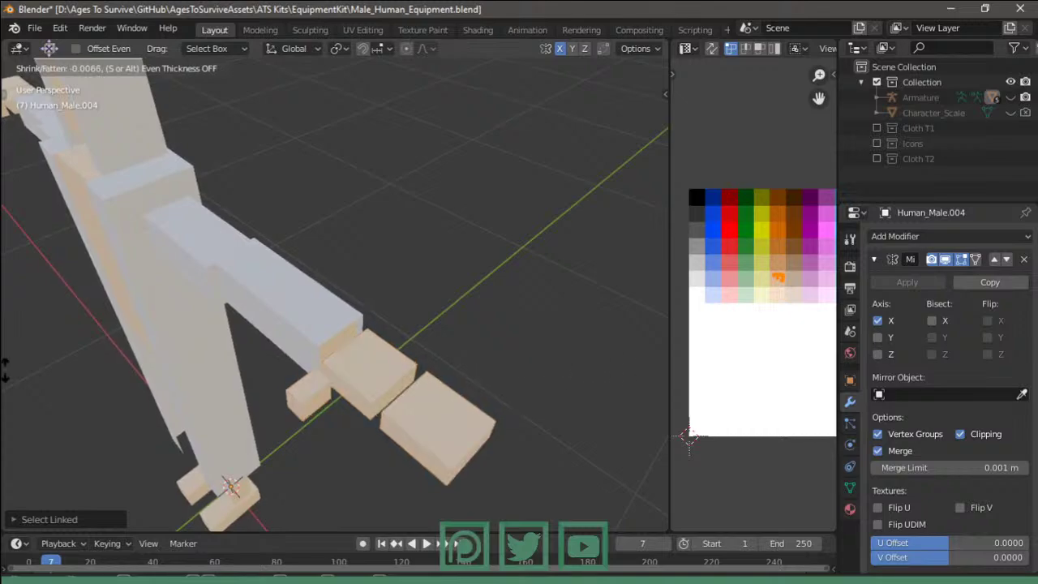
pyautogui.press('Escape')
pyautogui.hotkey('alt', 's')
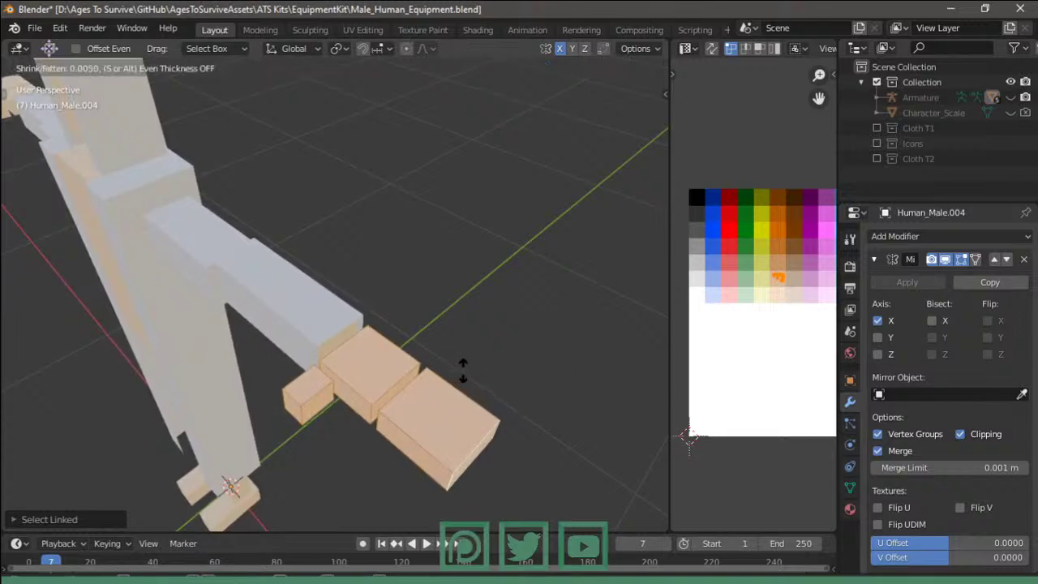
pyautogui.click(457, 370)
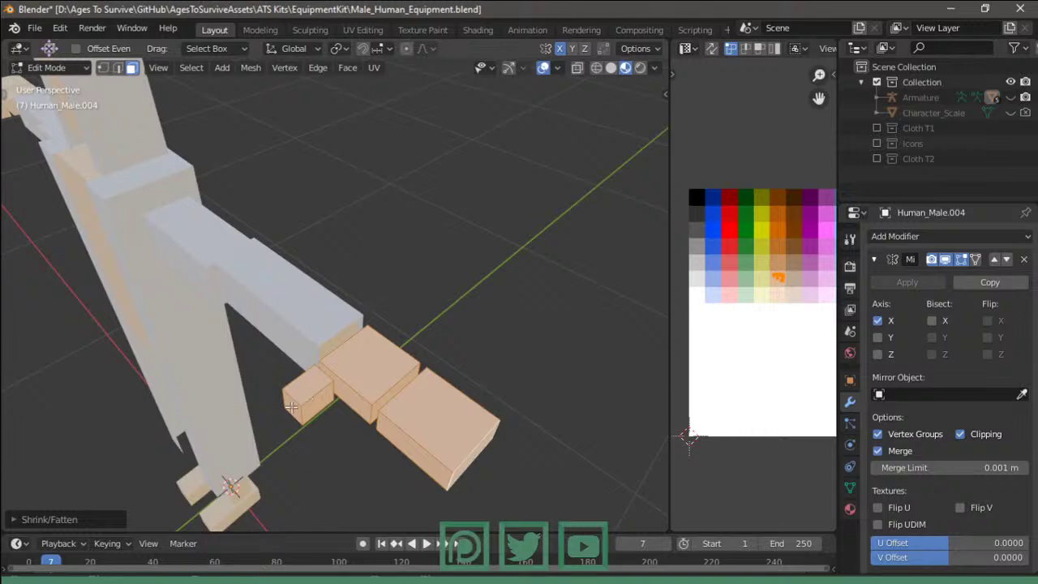
pyautogui.hotkey('alt', 'a')
pyautogui.press('x')
pyautogui.press('Escape')
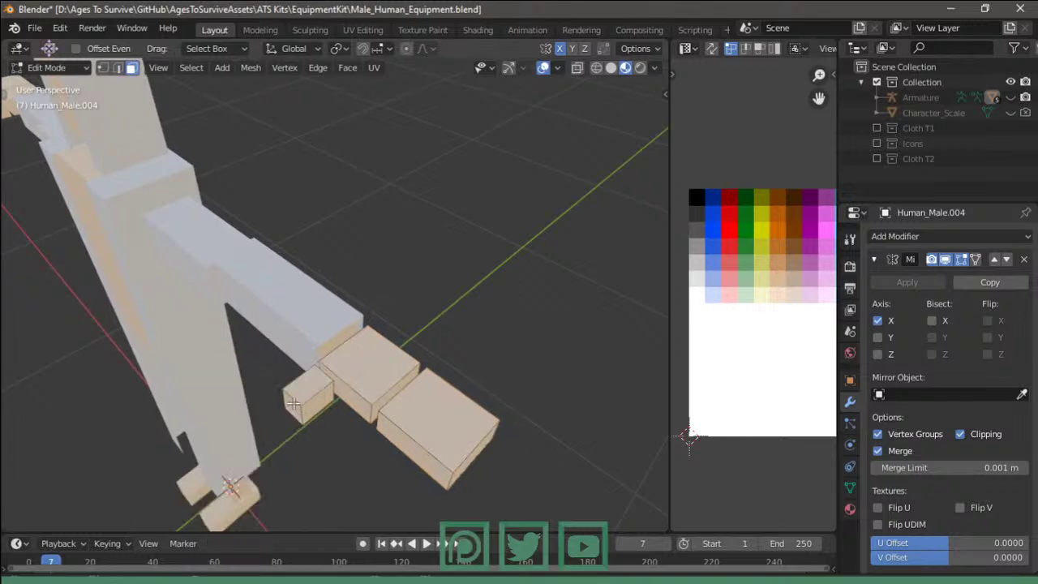
# - Move the thumb block face along the Y axis
pyautogui.click(293, 399)
pyautogui.press('g')
pyautogui.press('Escape')
pyautogui.press('g')
pyautogui.press('y')
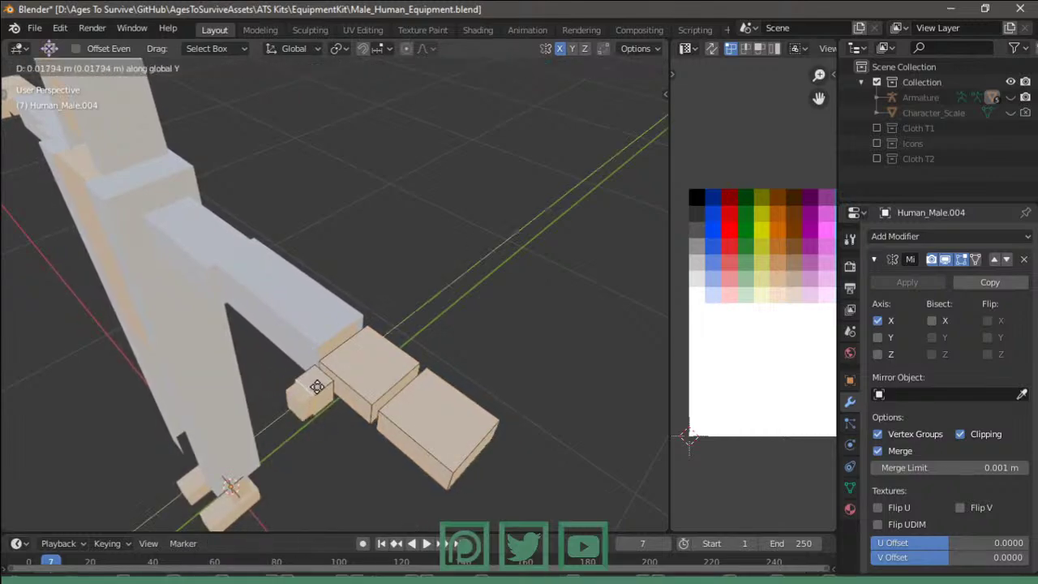
pyautogui.click(317, 387)
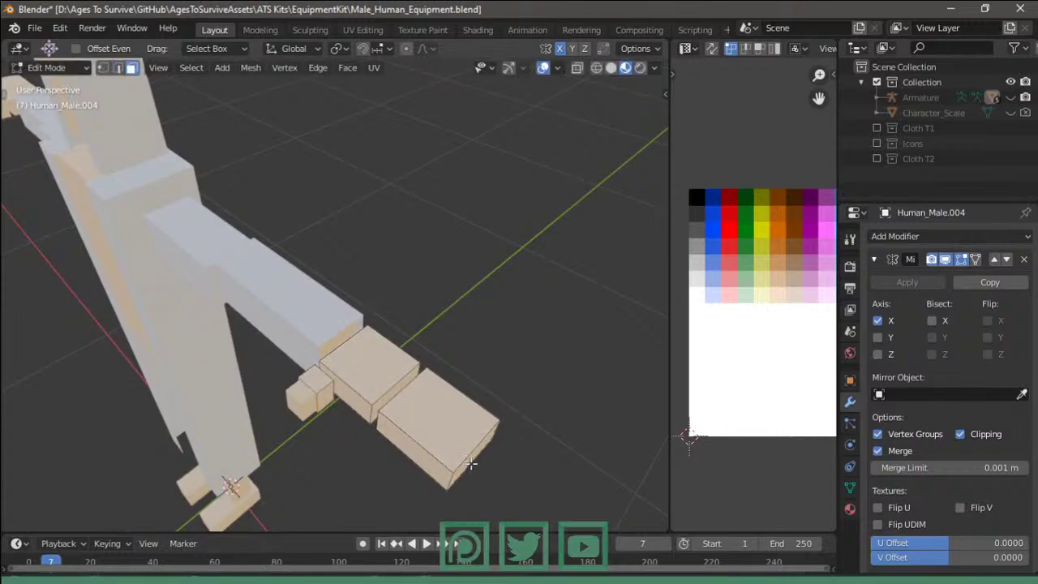
pyautogui.press('x')
pyautogui.moveTo(534, 438)
pyautogui.mouseDown(button='middle')
pyautogui.moveTo(493, 378)
pyautogui.moveTo(363, 343)
pyautogui.moveTo(389, 347)
pyautogui.mouseUp(button='middle')
# - Nudge one edge of the glove piece slightly in edge mode
pyautogui.press('2')
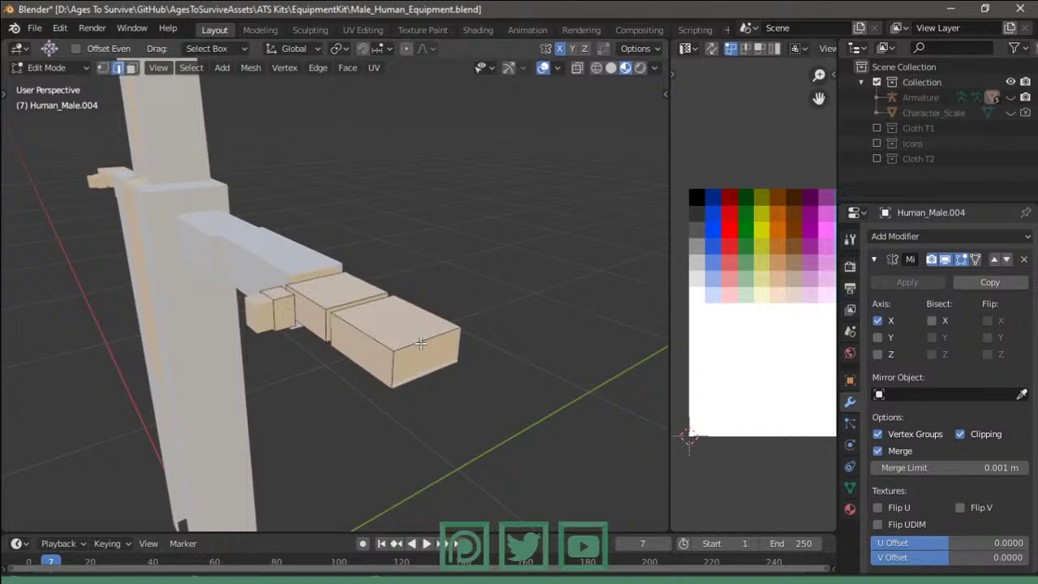
pyautogui.scroll(-3, 420, 344)
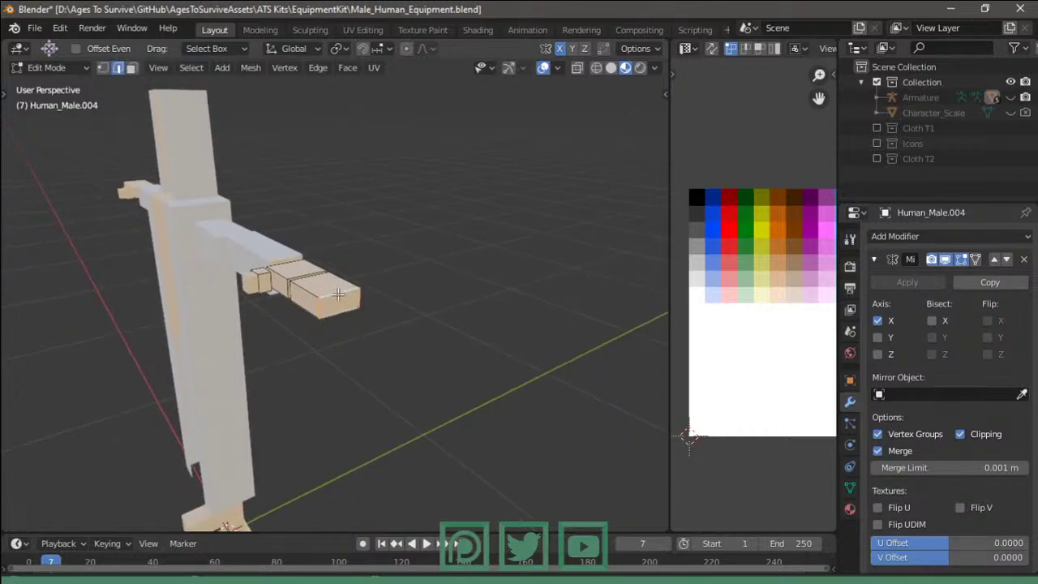
pyautogui.moveTo(337, 294); pyautogui.dragTo(486, 419, button='middle')
pyautogui.press('g')
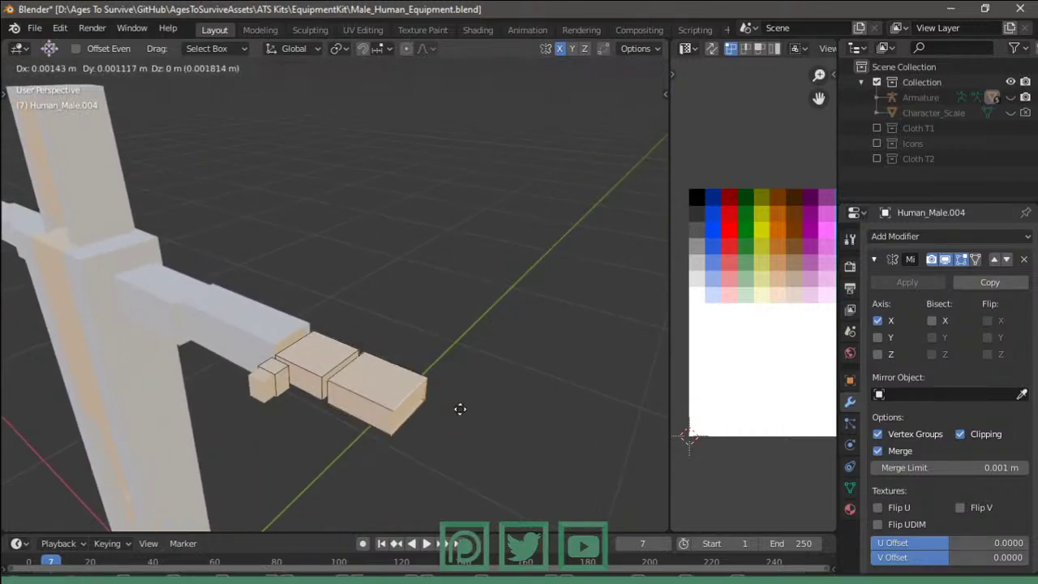
pyautogui.click(425, 392)
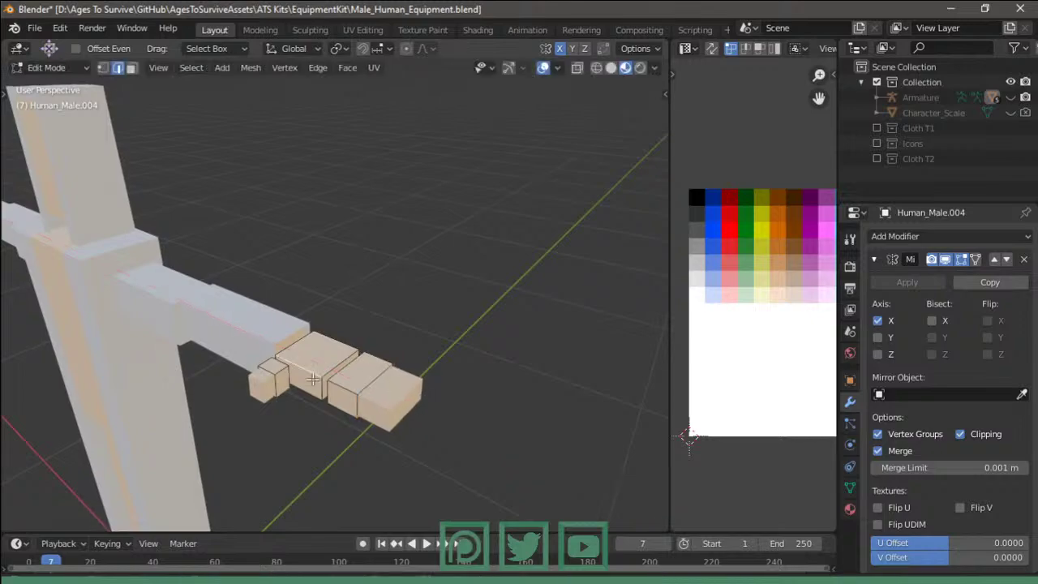
# - Recolour the glove piece grey by moving its UVs onto a grey swatch
pyautogui.hotkey('ctrl', 'l')
pyautogui.press('g')
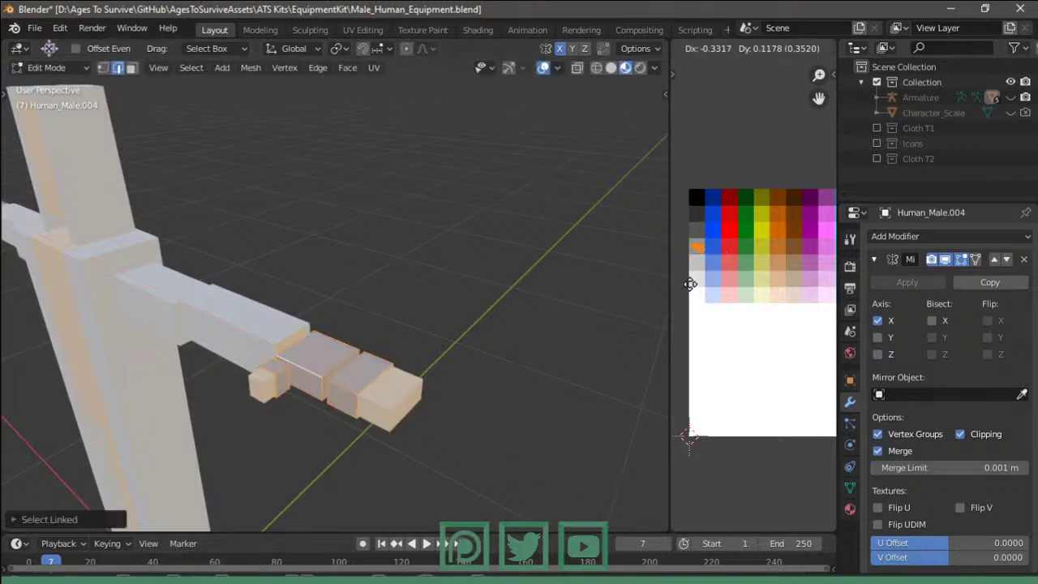
pyautogui.click(695, 295)
pyautogui.press('Tab')
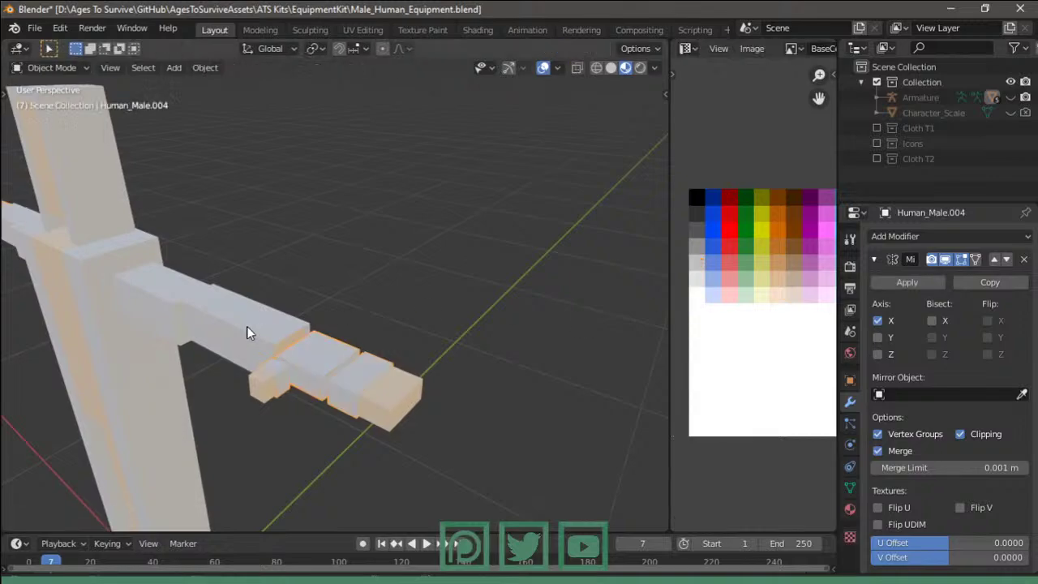
pyautogui.moveTo(246, 326)
pyautogui.mouseDown(button='middle')
pyautogui.moveTo(372, 273)
pyautogui.moveTo(258, 373)
pyautogui.moveTo(419, 369)
pyautogui.moveTo(487, 319)
pyautogui.moveTo(373, 310)
pyautogui.moveTo(428, 314)
pyautogui.mouseUp(button='middle')
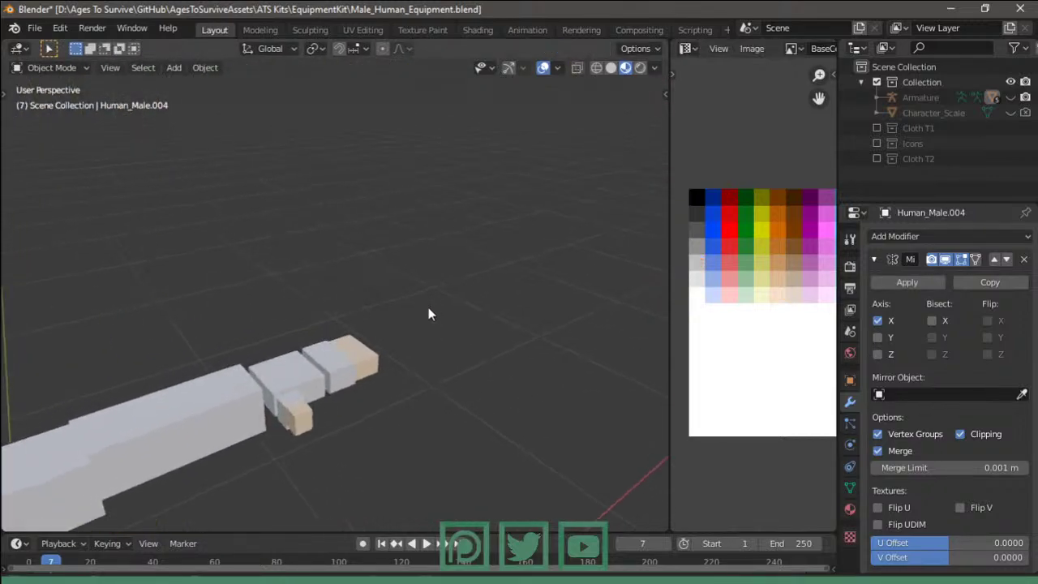
# - Delete the stray hand faces, return to Object Mode, and switch to the live stream page
pyautogui.press('Tab')
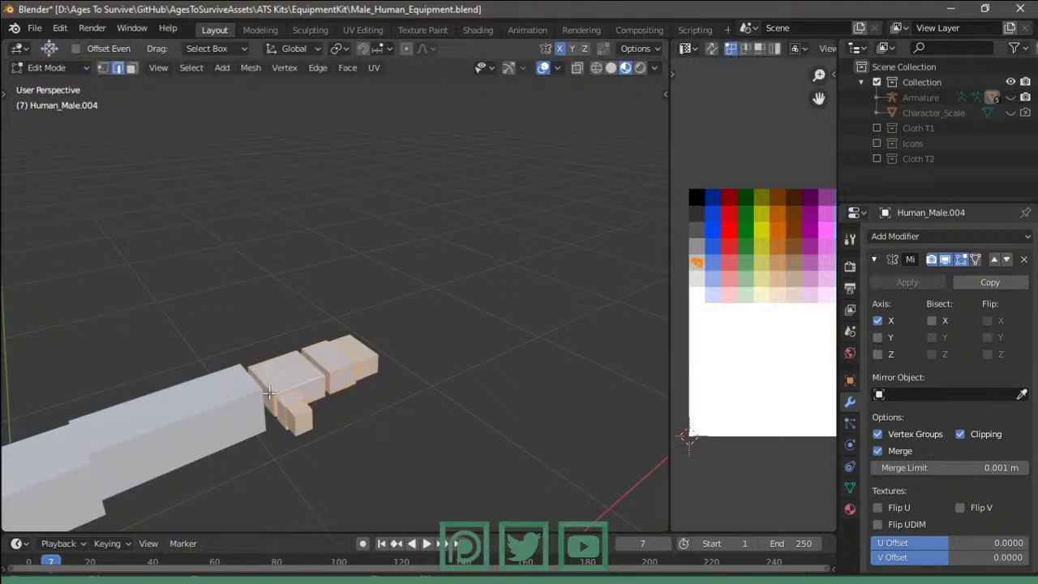
pyautogui.press('x')
pyautogui.click(271, 397)
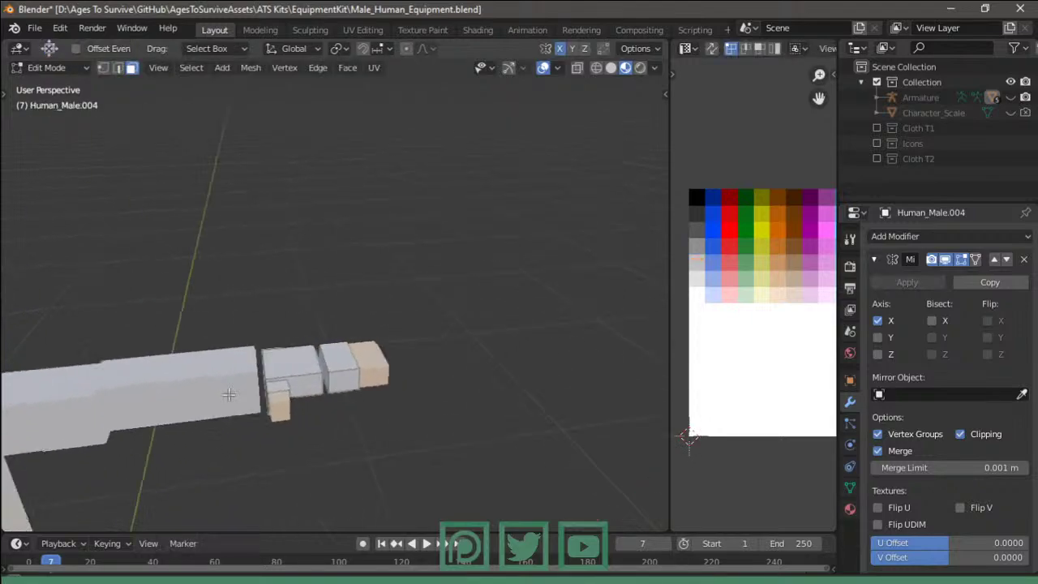
pyautogui.press('Tab')
pyautogui.moveTo(281, 387)
pyautogui.mouseDown(button='middle')
pyautogui.moveTo(385, 371)
pyautogui.moveTo(317, 361)
pyautogui.moveTo(497, 416)
pyautogui.moveTo(253, 397)
pyautogui.moveTo(400, 324)
pyautogui.moveTo(394, 267)
pyautogui.moveTo(314, 305)
pyautogui.mouseUp(button='middle')
pyautogui.hotkey('alt', 'Tab')
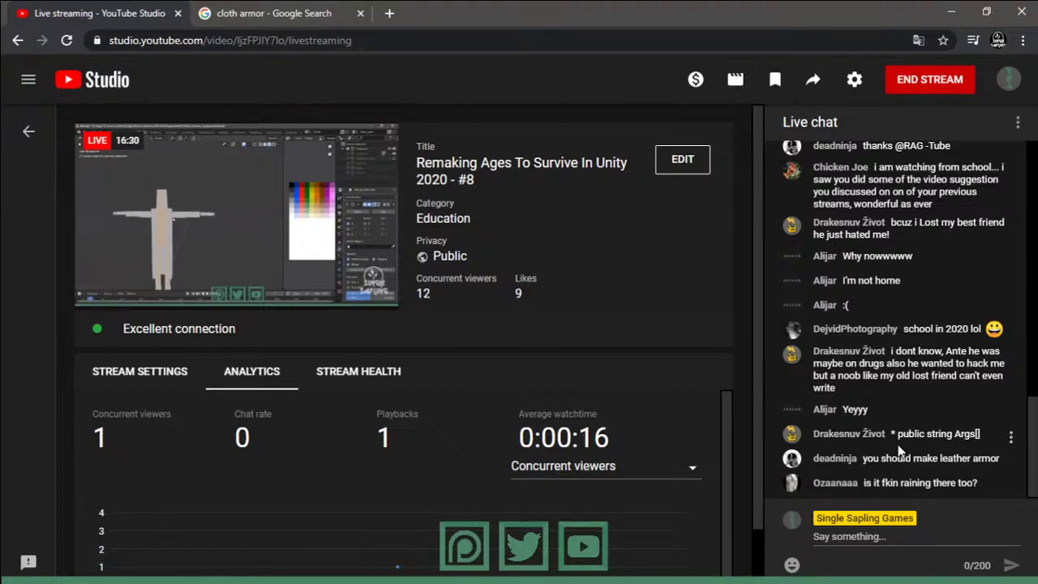
pyautogui.click(244, 573)
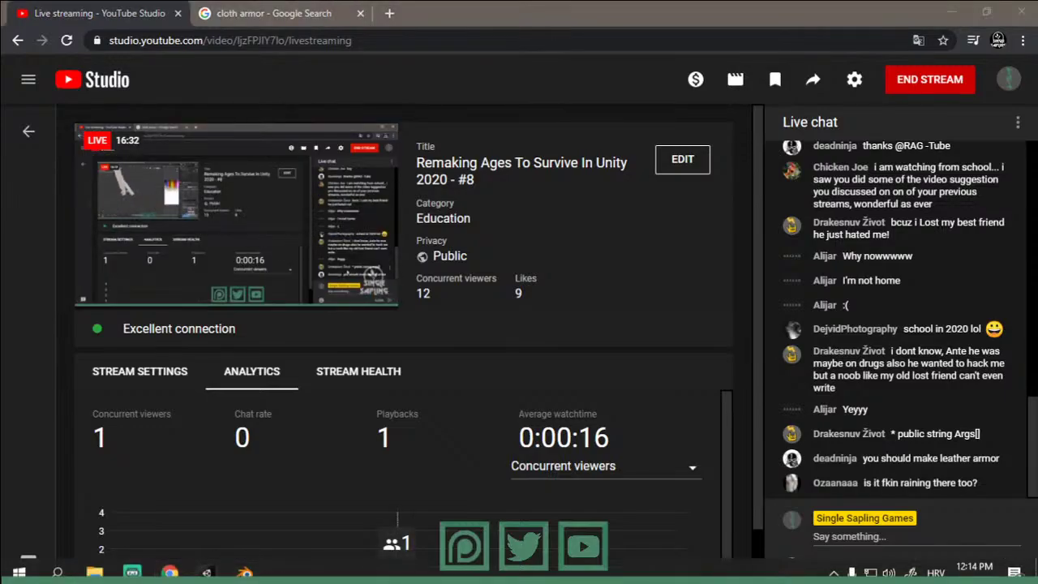
pyautogui.moveTo(447, 260)
pyautogui.mouseDown(button='middle')
pyautogui.moveTo(336, 302)
pyautogui.moveTo(348, 267)
pyautogui.mouseUp(button='middle')
pyautogui.moveTo(353, 345); pyautogui.dragTo(302, 410, button='middle')
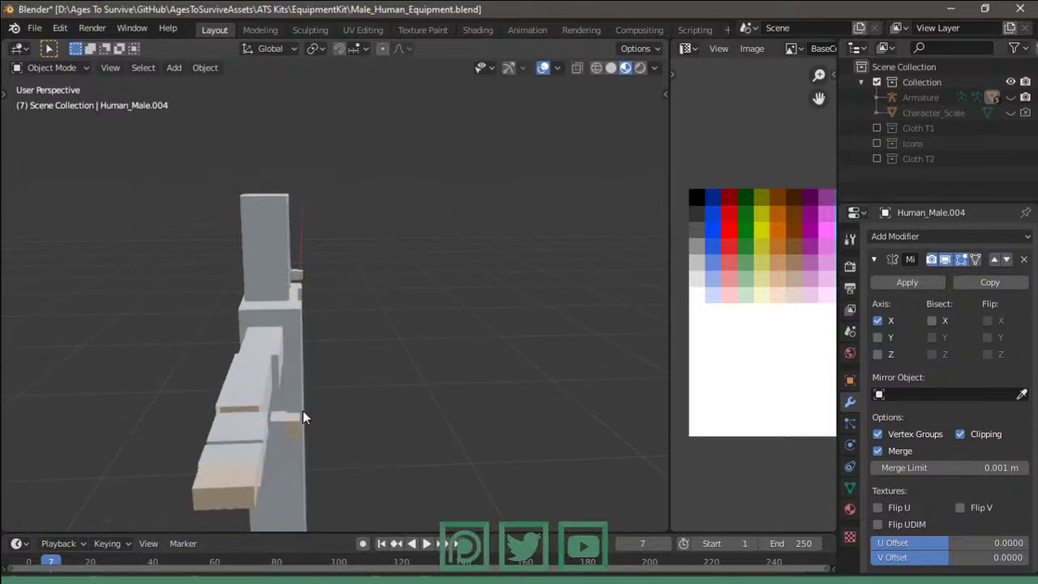
pyautogui.click(170, 573)
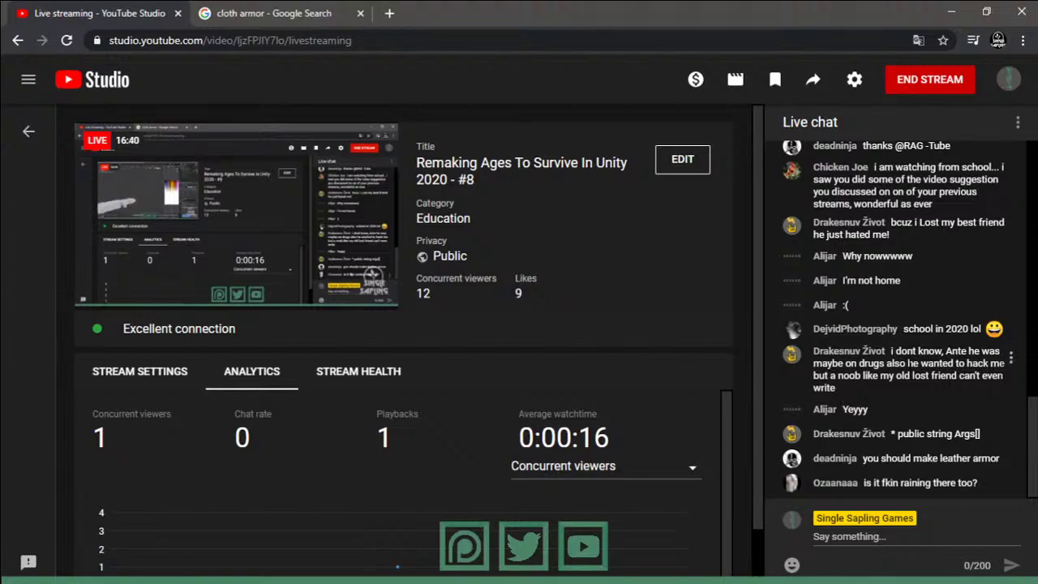
pyautogui.tripleClick(908, 363)
pyautogui.click(908, 364)
pyautogui.tripleClick(909, 363)
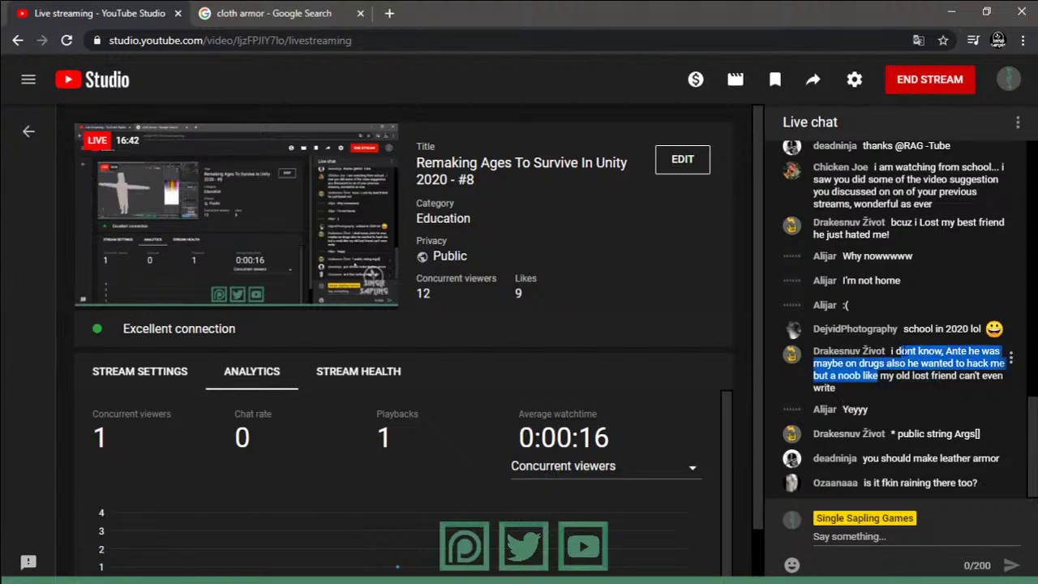
pyautogui.click(908, 363)
pyautogui.moveTo(900, 356)
pyautogui.mouseDown()
pyautogui.moveTo(932, 382)
pyautogui.moveTo(897, 353)
pyautogui.moveTo(957, 375)
pyautogui.moveTo(905, 362)
pyautogui.mouseUp()
pyautogui.click(894, 352)
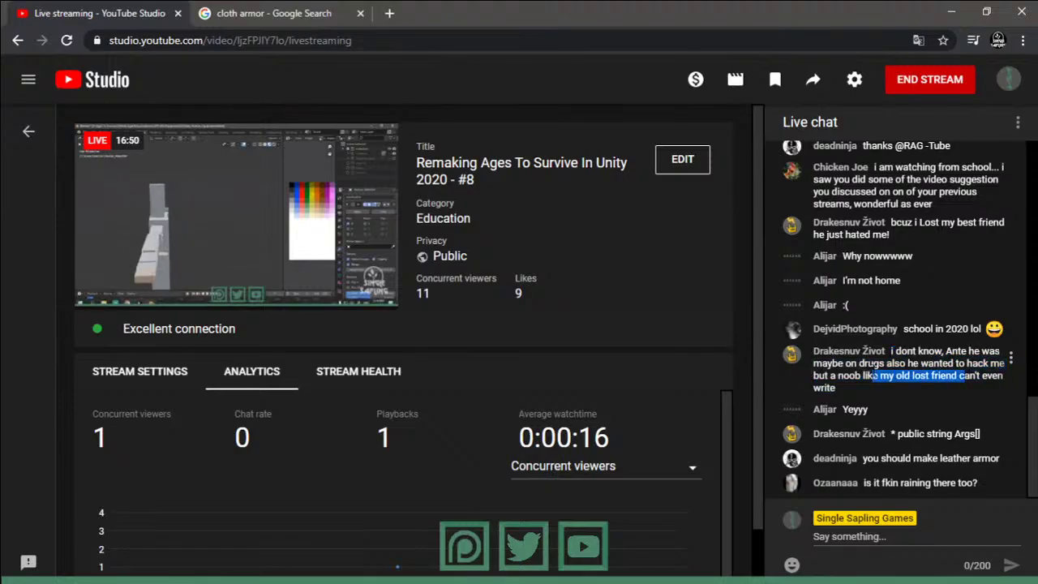
pyautogui.click(905, 362)
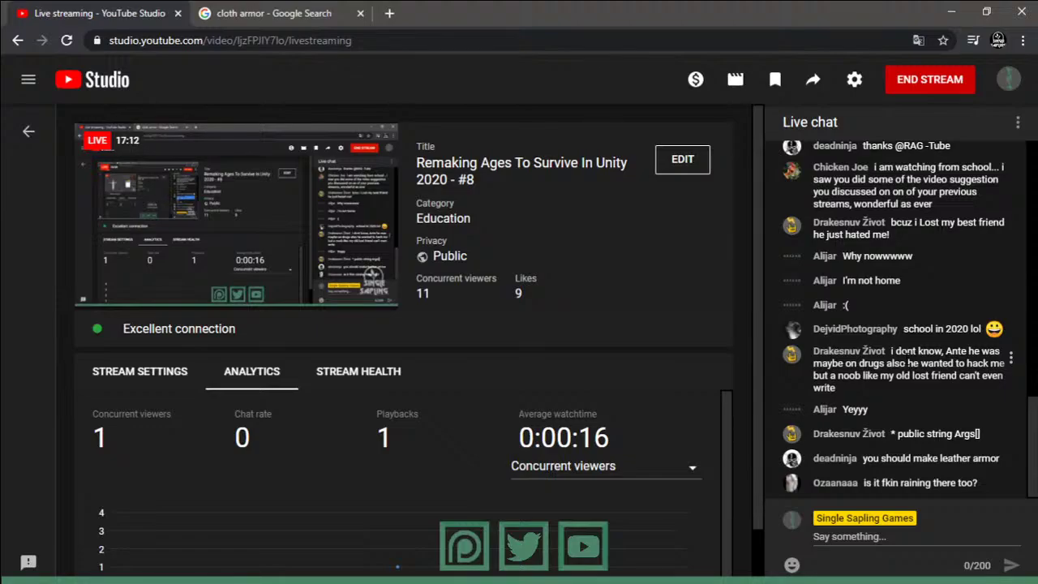
# - Briefly check the Blender scene, orbiting and selecting the Human_Male body
pyautogui.click(937, 1)
pyautogui.moveTo(339, 262)
pyautogui.mouseDown(button='middle')
pyautogui.moveTo(274, 367)
pyautogui.moveTo(280, 360)
pyautogui.moveTo(172, 345)
pyautogui.moveTo(260, 336)
pyautogui.mouseUp(button='middle')
pyautogui.click(279, 360)
pyautogui.hotkey('alt', 'Tab')
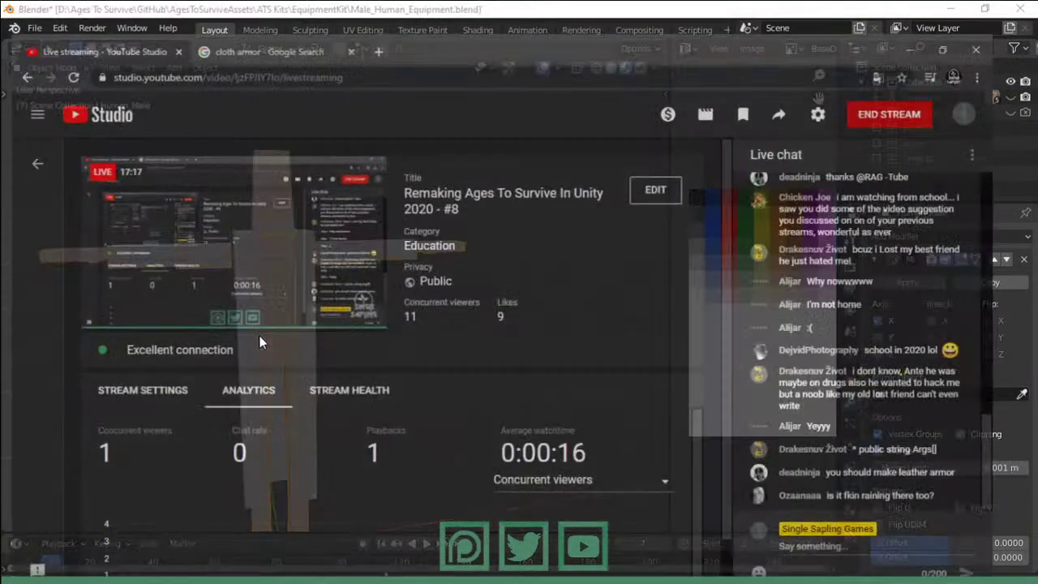
# - Scroll through the cloth armor image results for reference, then return to YouTube Studio
pyautogui.click(267, 6)
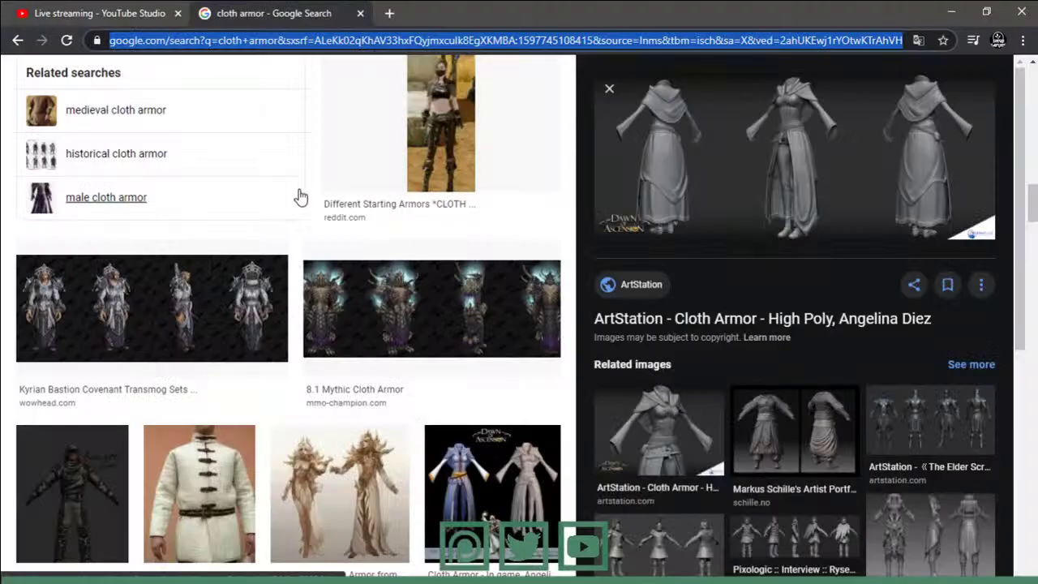
pyautogui.click(134, 13)
pyautogui.click(297, 11)
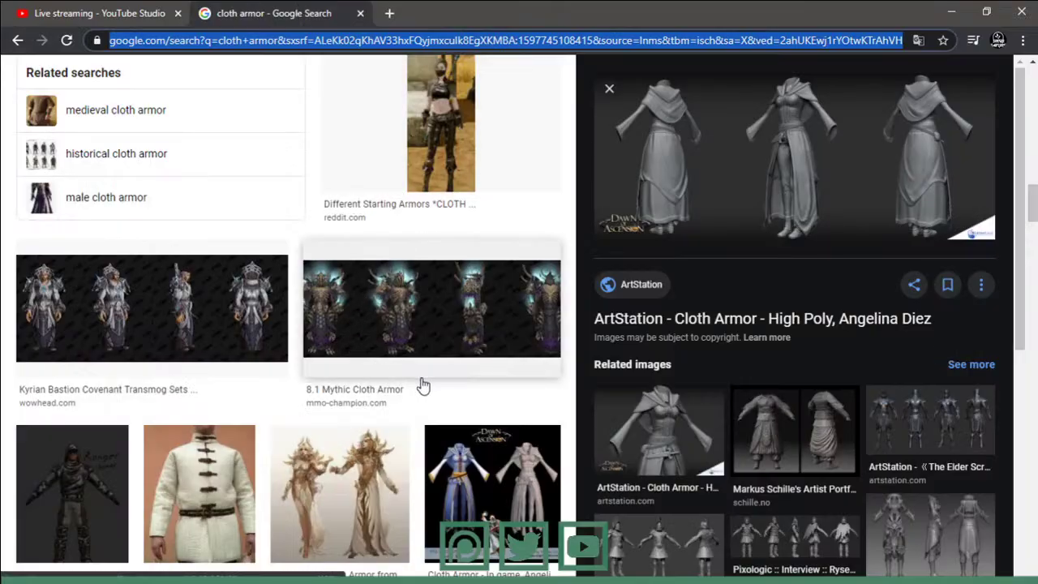
pyautogui.scroll(-5, 424, 393)
pyautogui.scroll(-2, 480, 251)
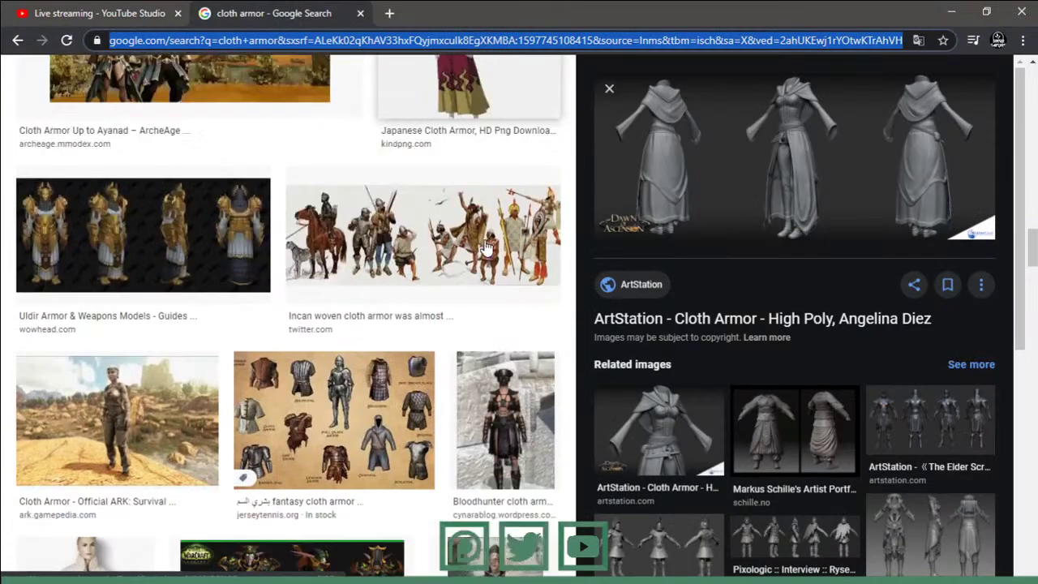
pyautogui.scroll(-2, 486, 248)
pyautogui.scroll(-3, 503, 246)
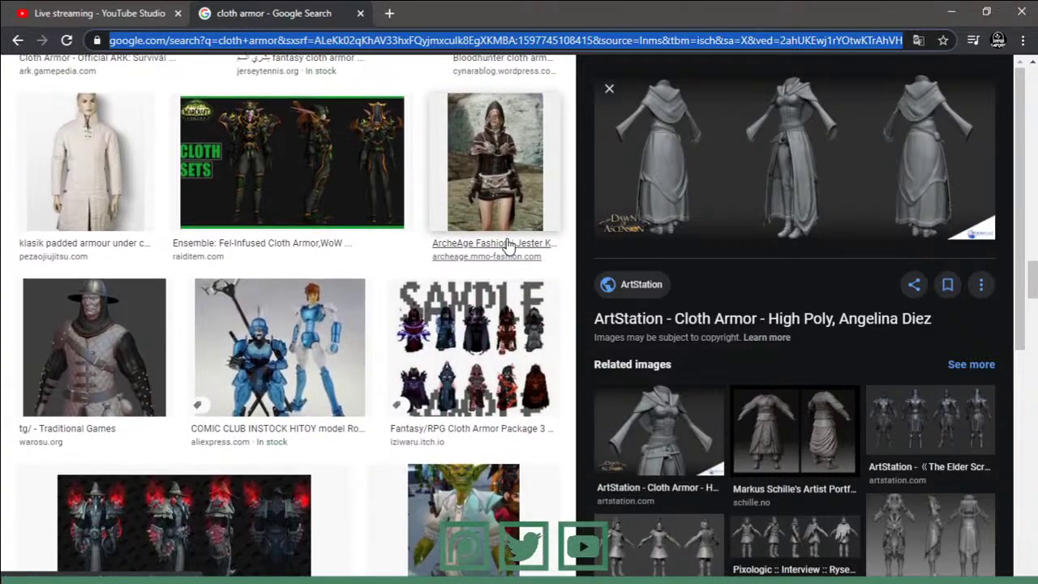
pyautogui.scroll(-4, 507, 245)
pyautogui.scroll(-2, 508, 245)
pyautogui.scroll(-2, 510, 245)
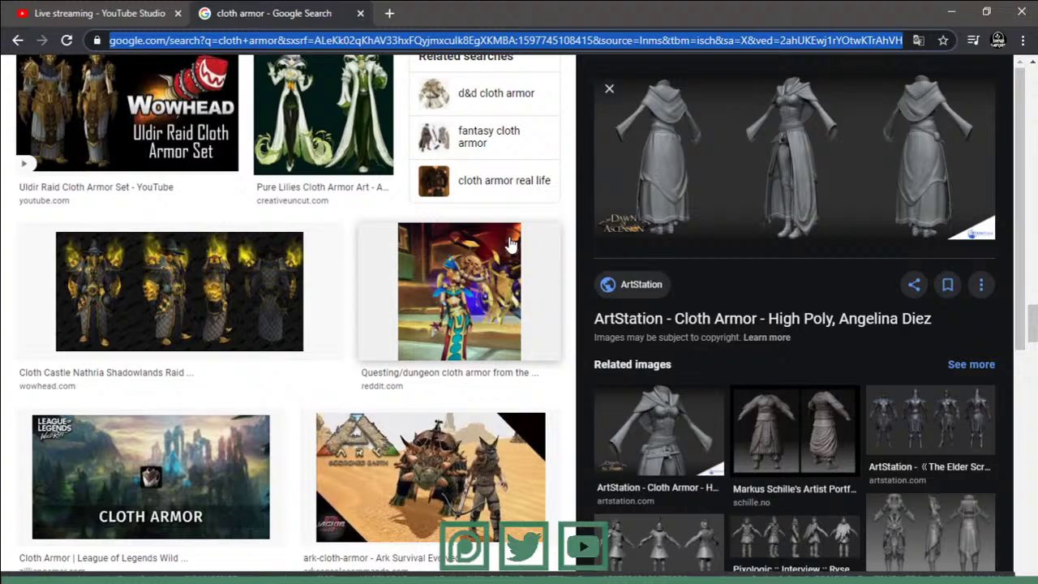
pyautogui.scroll(-3, 511, 245)
pyautogui.scroll(-3, 511, 245)
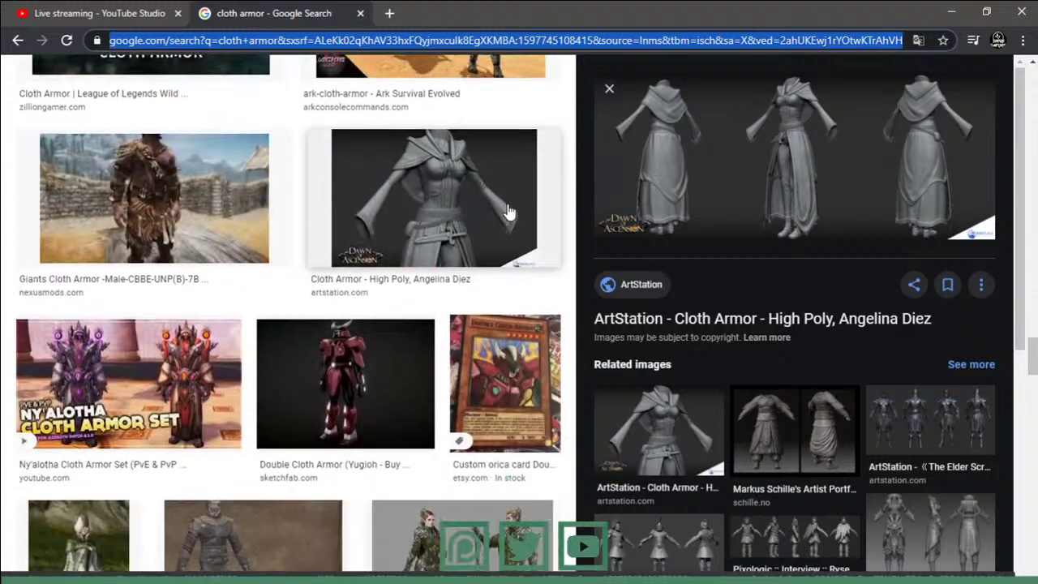
pyautogui.scroll(-3, 504, 215)
pyautogui.click(67, 10)
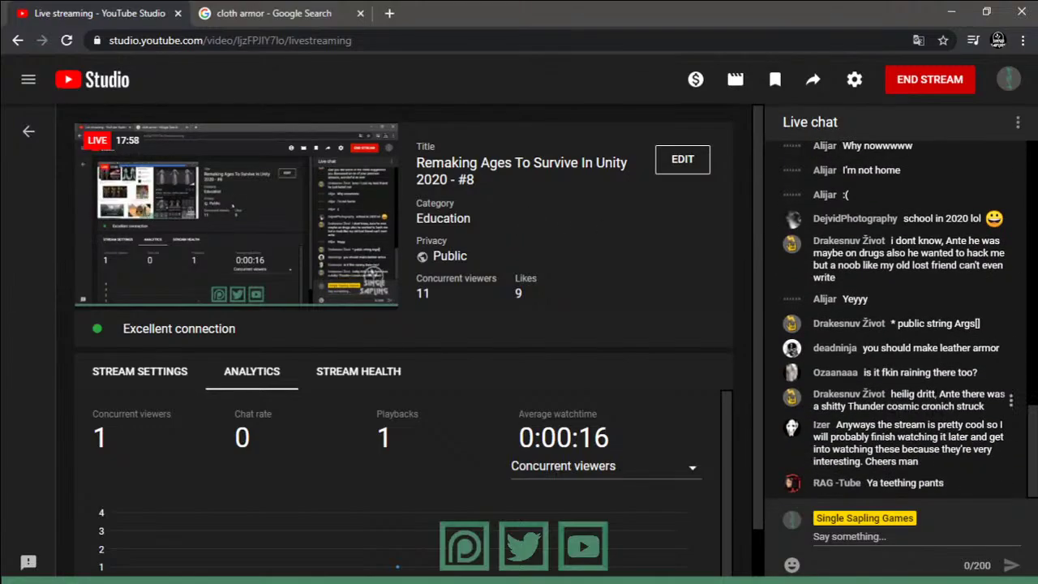
# - Read two viewers' chat messages, then restore the Chrome window to a smaller size
pyautogui.moveTo(823, 406)
pyautogui.mouseDown()
pyautogui.moveTo(1012, 406)
pyautogui.moveTo(891, 394)
pyautogui.mouseUp()
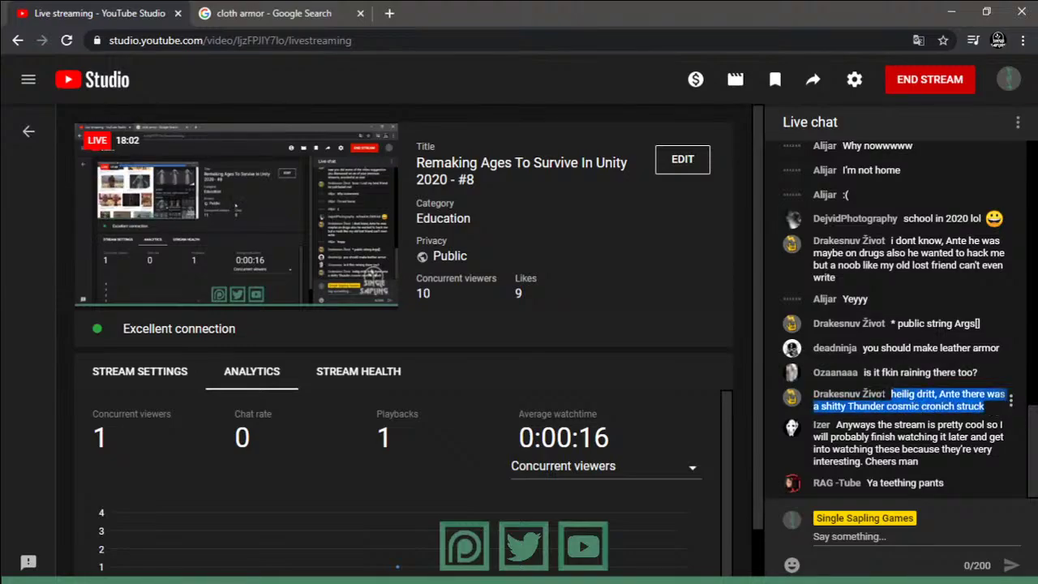
pyautogui.click(892, 395)
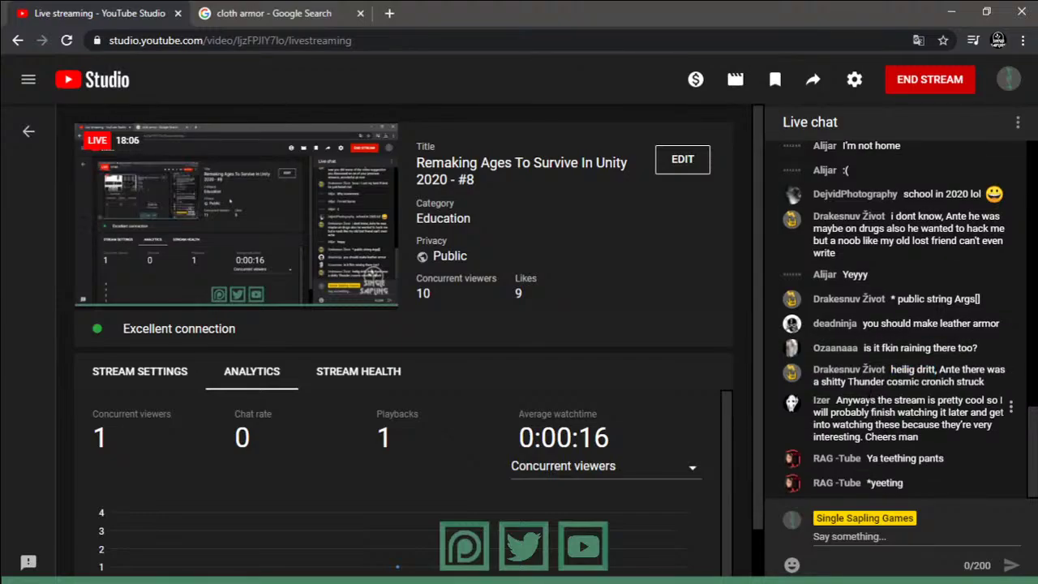
pyautogui.moveTo(840, 400)
pyautogui.mouseDown()
pyautogui.moveTo(933, 438)
pyautogui.moveTo(865, 402)
pyautogui.moveTo(921, 438)
pyautogui.moveTo(876, 412)
pyautogui.mouseUp()
pyautogui.click(866, 404)
pyautogui.click(876, 412)
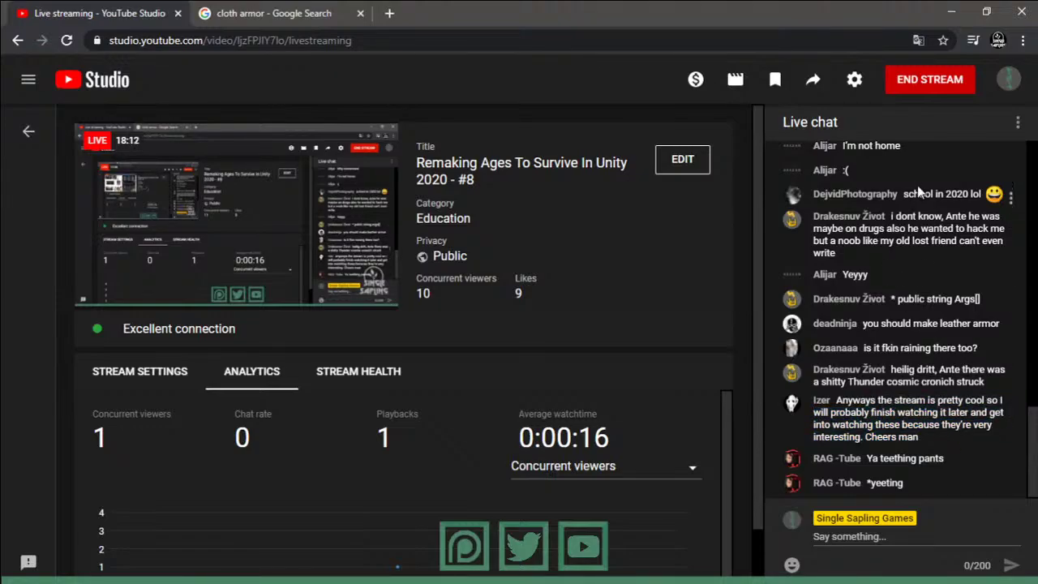
pyautogui.click(952, 6)
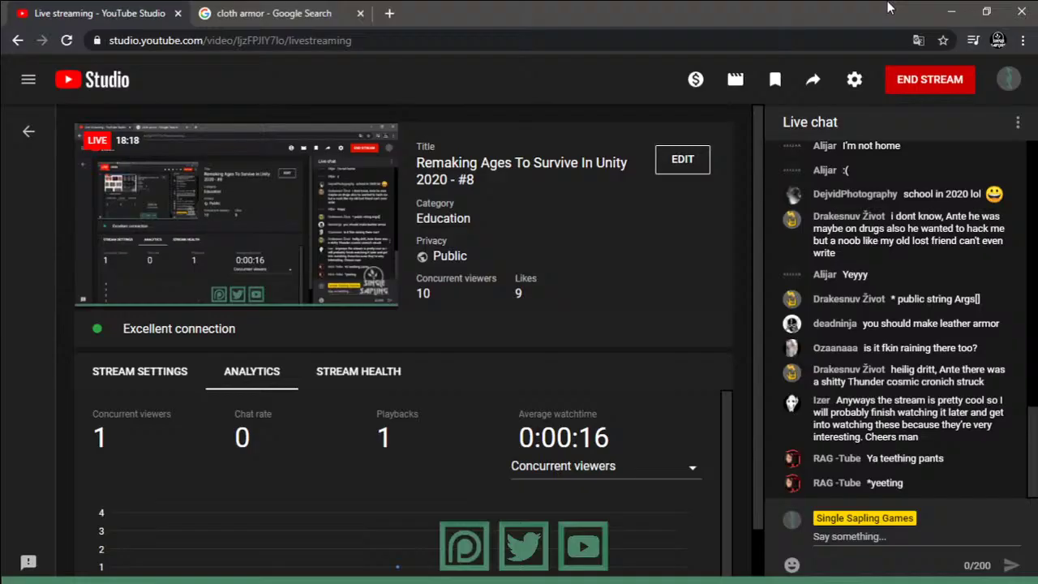
# - Back in Blender, show the Cloth T1 collection and select the Cloth Legs T1 object
pyautogui.click(951, 12)
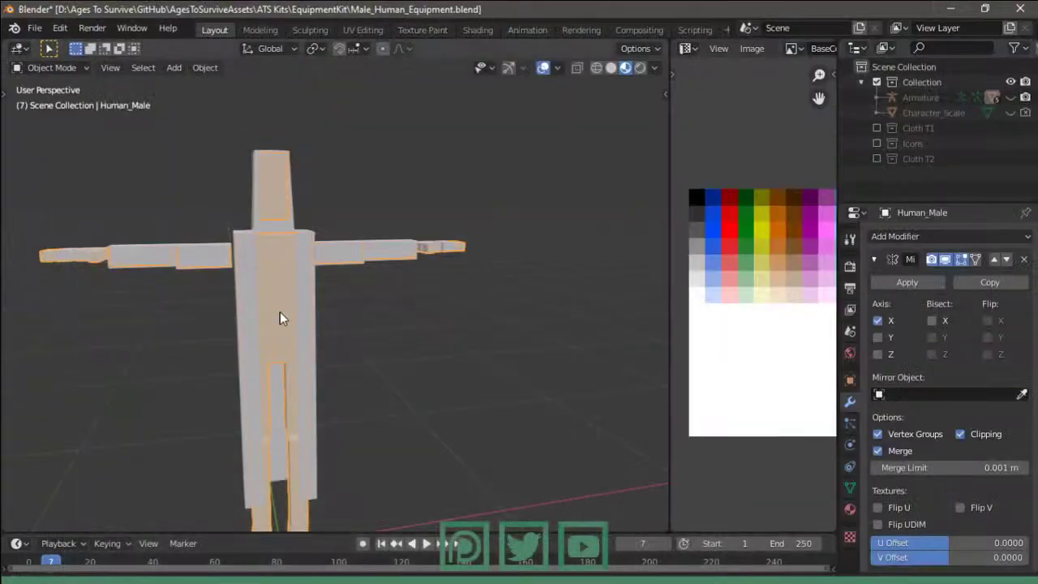
pyautogui.click(877, 128)
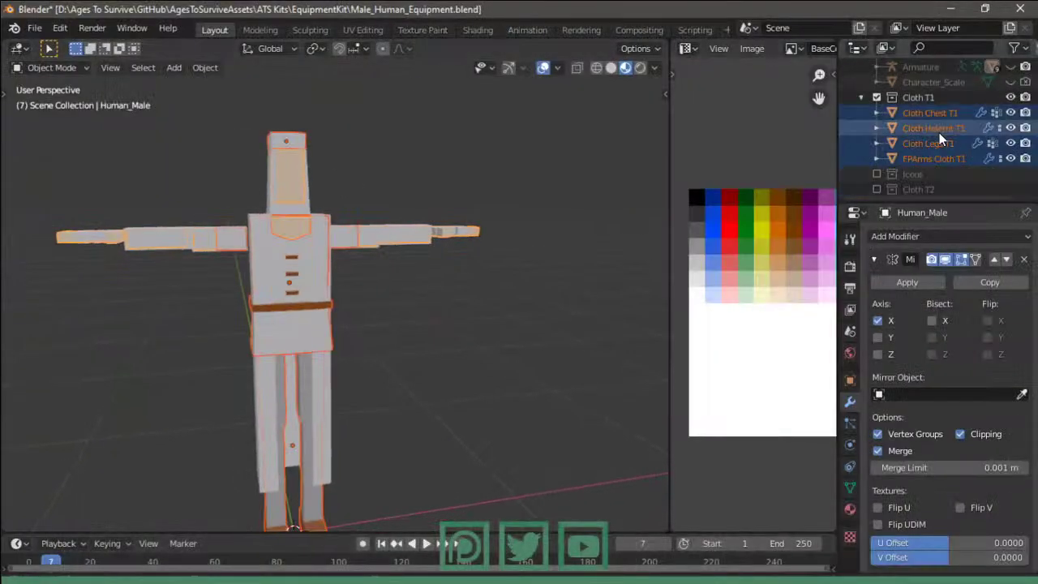
pyautogui.scroll(-1, 939, 132)
pyautogui.click(936, 145)
pyautogui.moveTo(502, 282); pyautogui.dragTo(469, 227, button='middle')
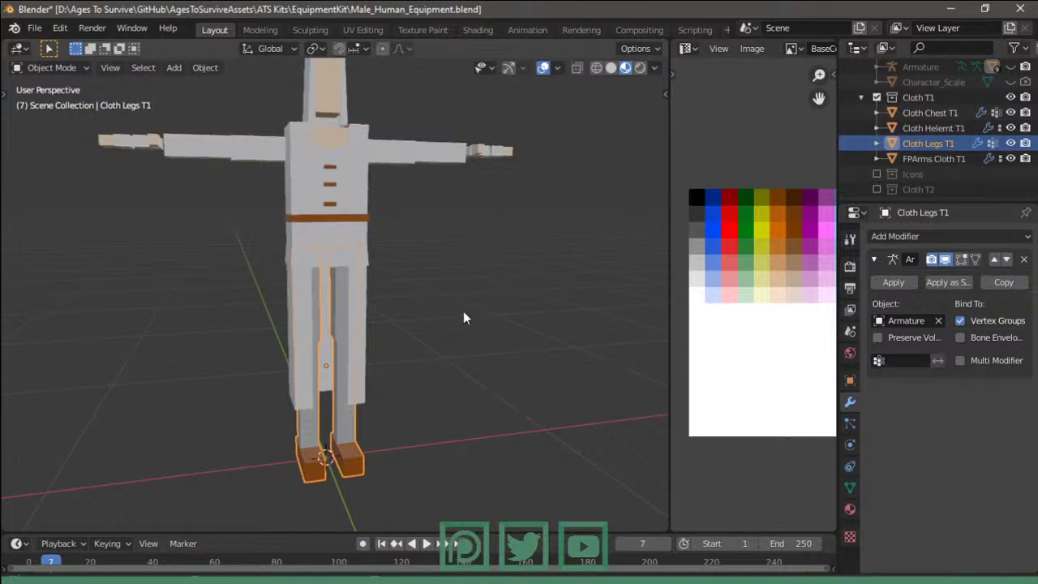
# - Duplicate Cloth Legs T1 in place, move the copy to Collection, and hide Cloth T1
pyautogui.hotkey('shift', 'd')
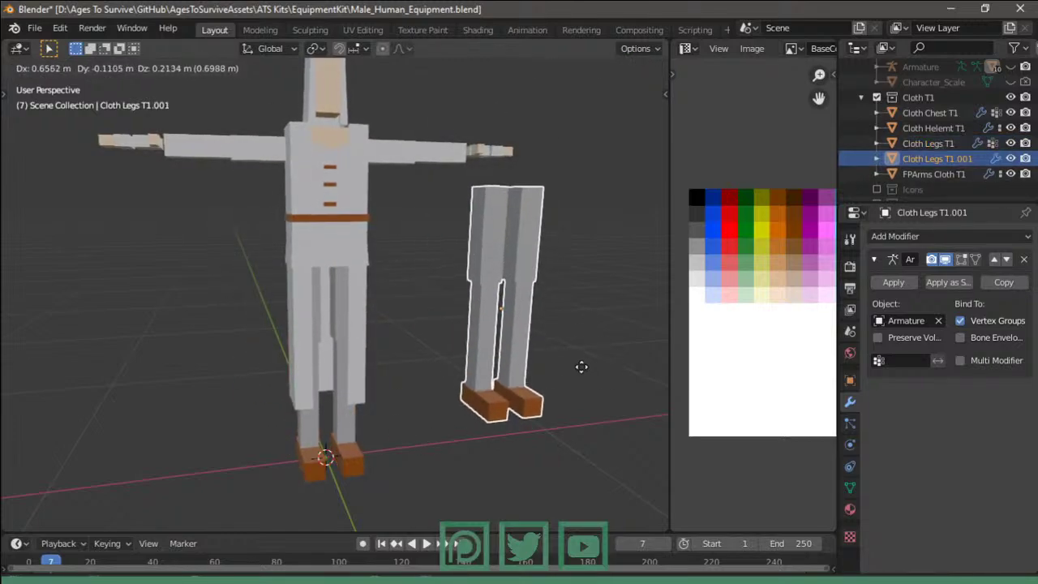
pyautogui.press('Escape')
pyautogui.press('m')
pyautogui.click(579, 367)
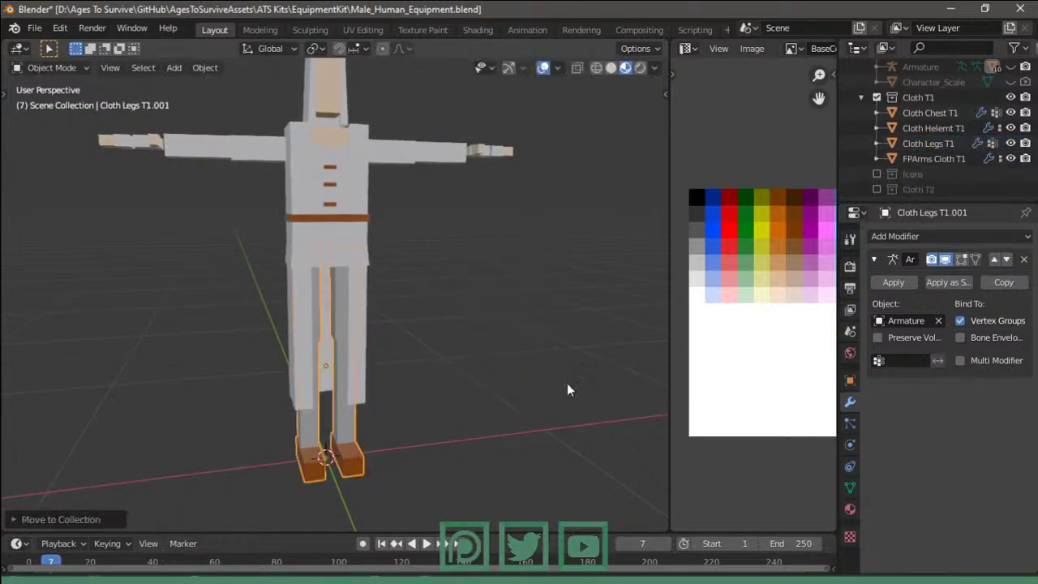
pyautogui.click(876, 98)
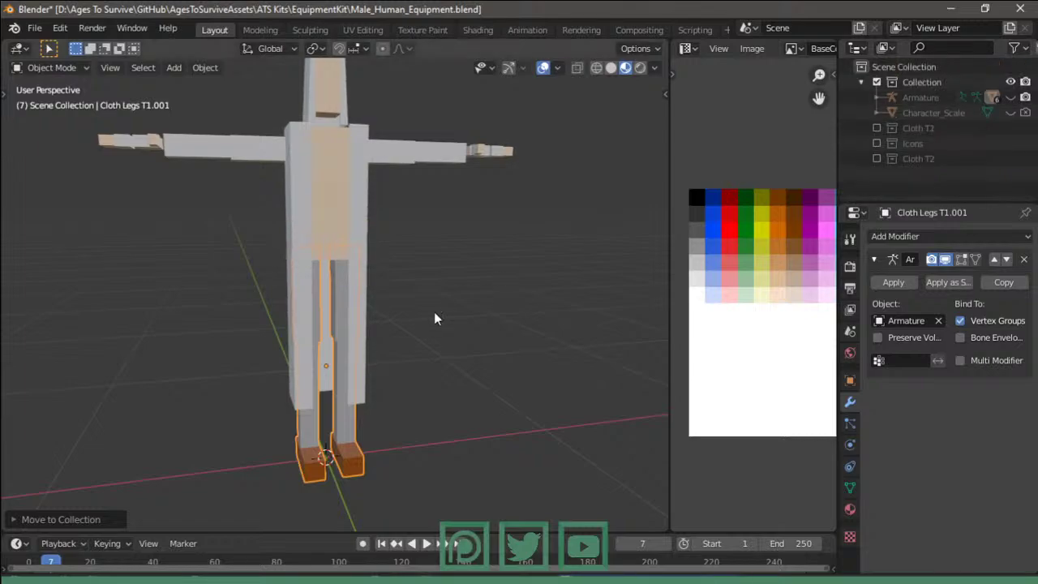
pyautogui.press('Tab')
pyautogui.press('Tab')
pyautogui.moveTo(452, 301)
pyautogui.mouseDown(button='middle')
pyautogui.moveTo(499, 269)
pyautogui.moveTo(387, 326)
pyautogui.moveTo(404, 325)
pyautogui.moveTo(391, 425)
pyautogui.mouseUp(button='middle')
# - Switch to wireframe shading and select the copied legs object at the feet
pyautogui.click(380, 433)
pyautogui.press('Tab')
pyautogui.scroll(2, 396, 440)
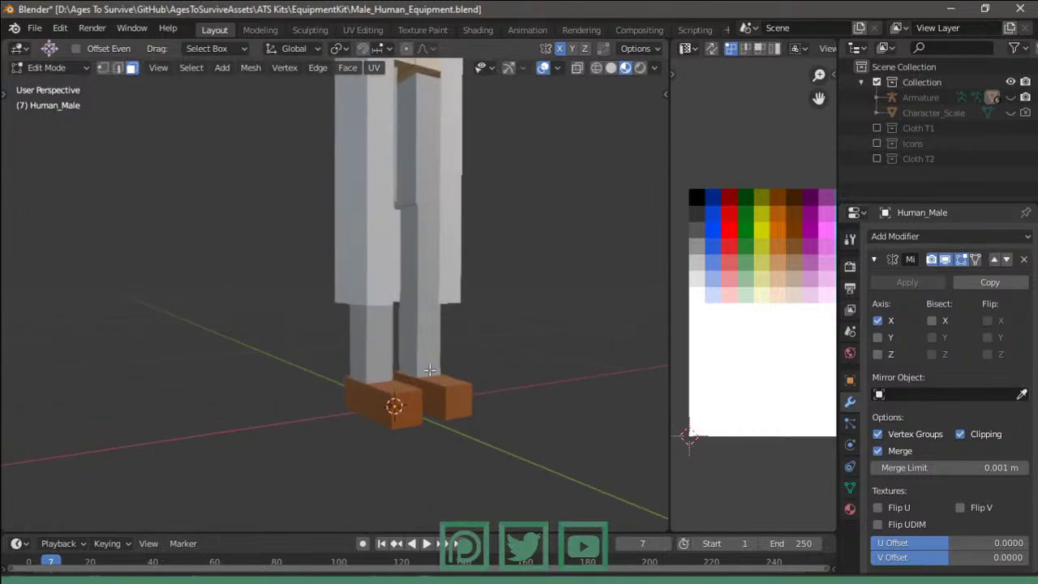
pyautogui.press('Tab')
pyautogui.click(417, 403)
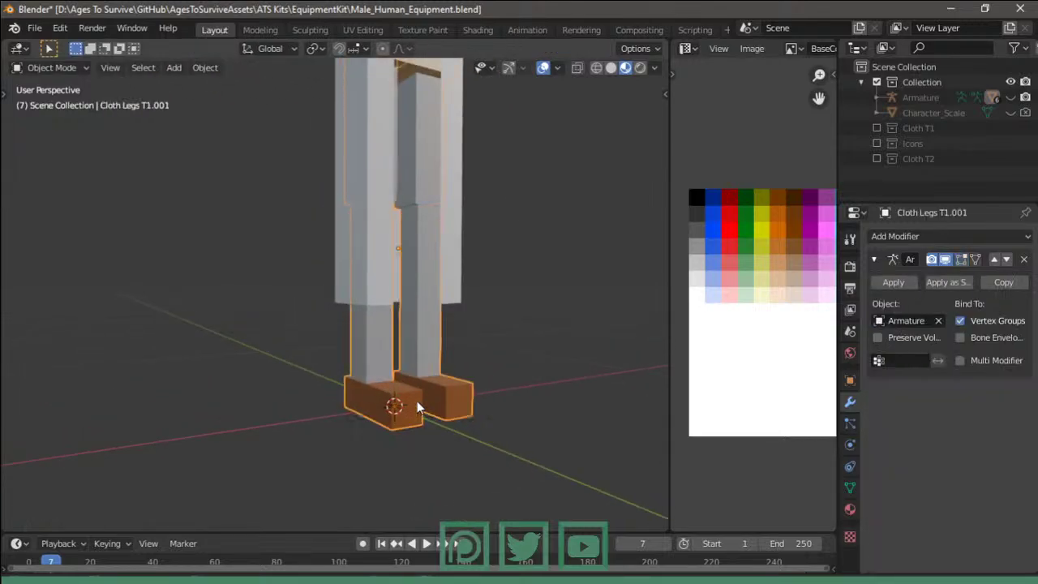
pyautogui.hotkey('shift', 'z')
pyautogui.moveTo(451, 366)
pyautogui.mouseDown(button='middle')
pyautogui.moveTo(464, 314)
pyautogui.moveTo(472, 378)
pyautogui.mouseUp(button='middle')
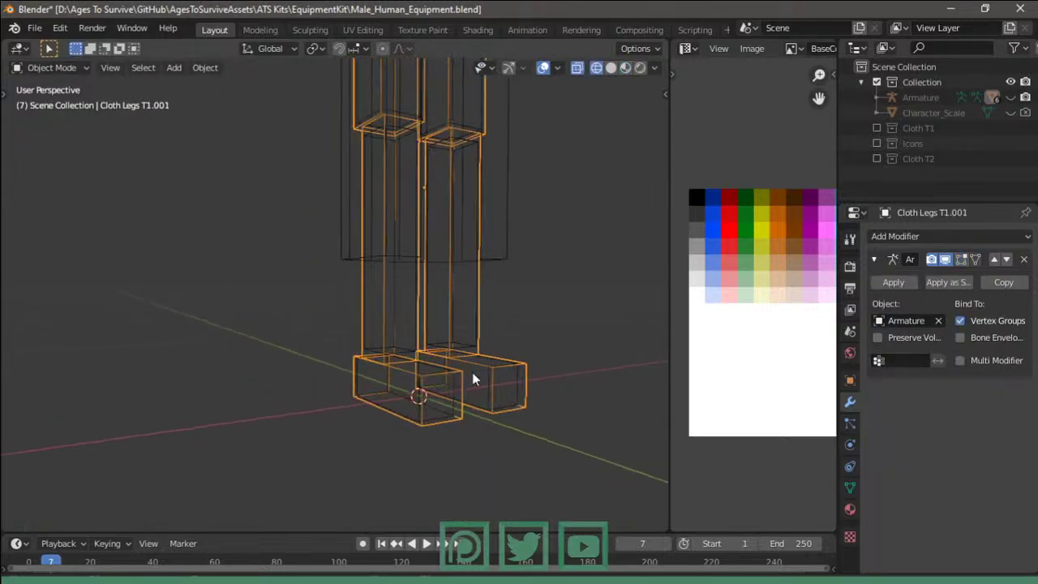
pyautogui.click(475, 372)
pyautogui.click(478, 372)
# - Raise one face of the copied legs along Z, then return to solid shading
pyautogui.press('Tab')
pyautogui.click(458, 349)
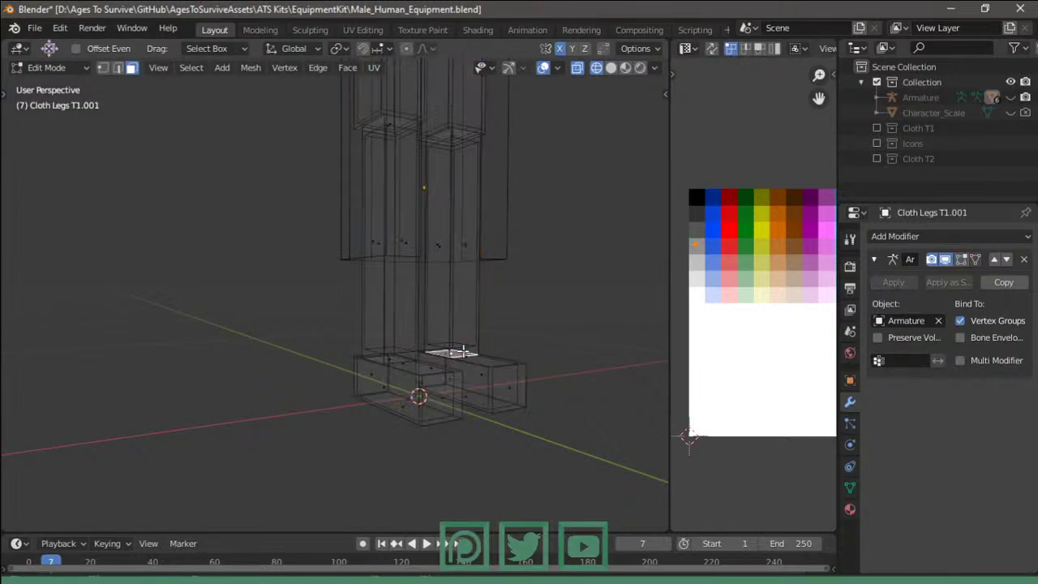
pyautogui.press('g')
pyautogui.press('z')
pyautogui.click(500, 234)
pyautogui.press('z')
pyautogui.click(574, 242)
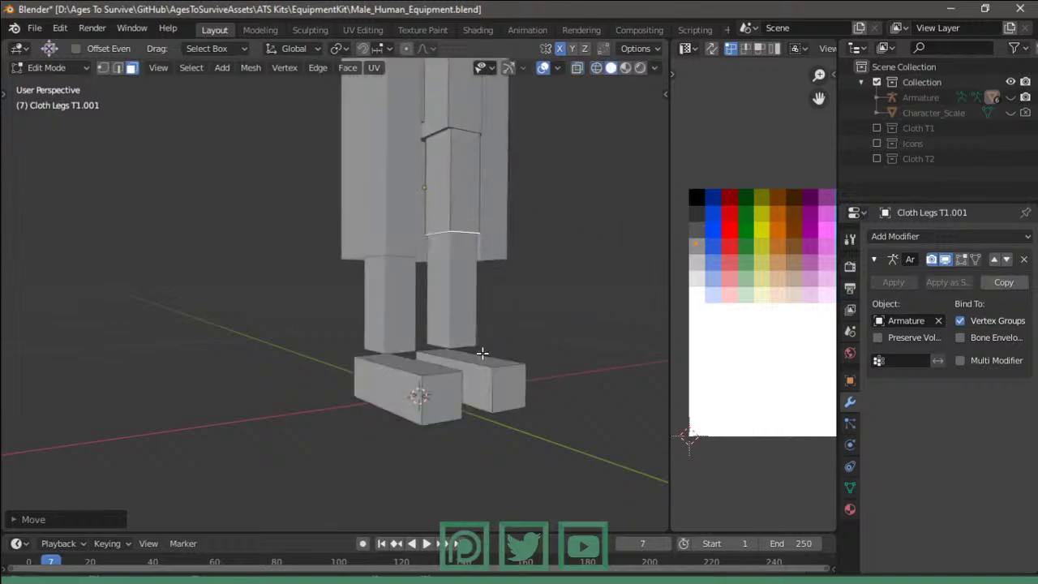
pyautogui.press('Tab')
# - Copy the body's connected lower leg piece and separate it into its own object
pyautogui.click(468, 315)
pyautogui.press('Tab')
pyautogui.click(469, 300)
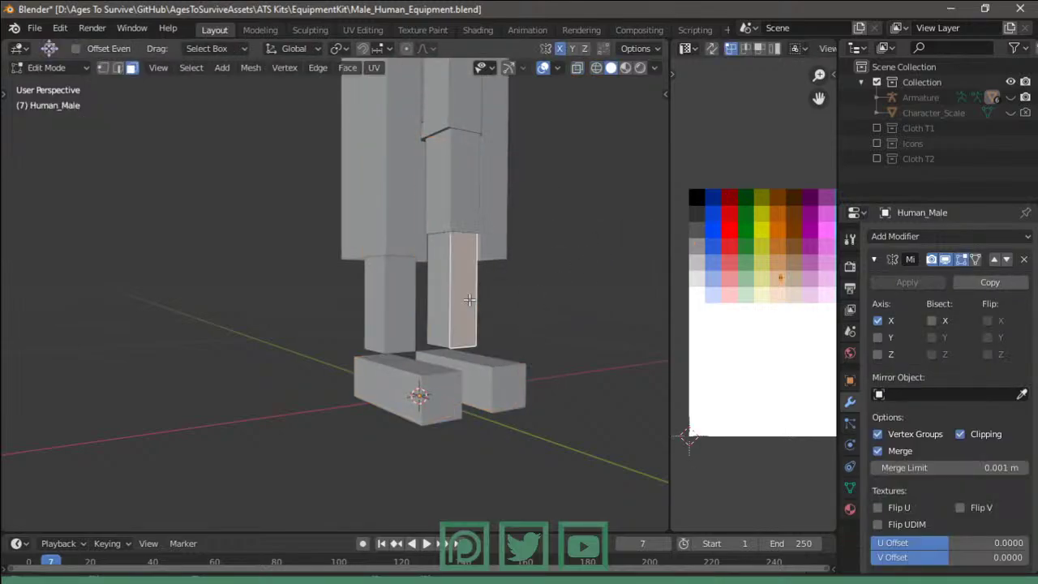
pyautogui.hotkey('ctrl', 'l')
pyautogui.press('g')
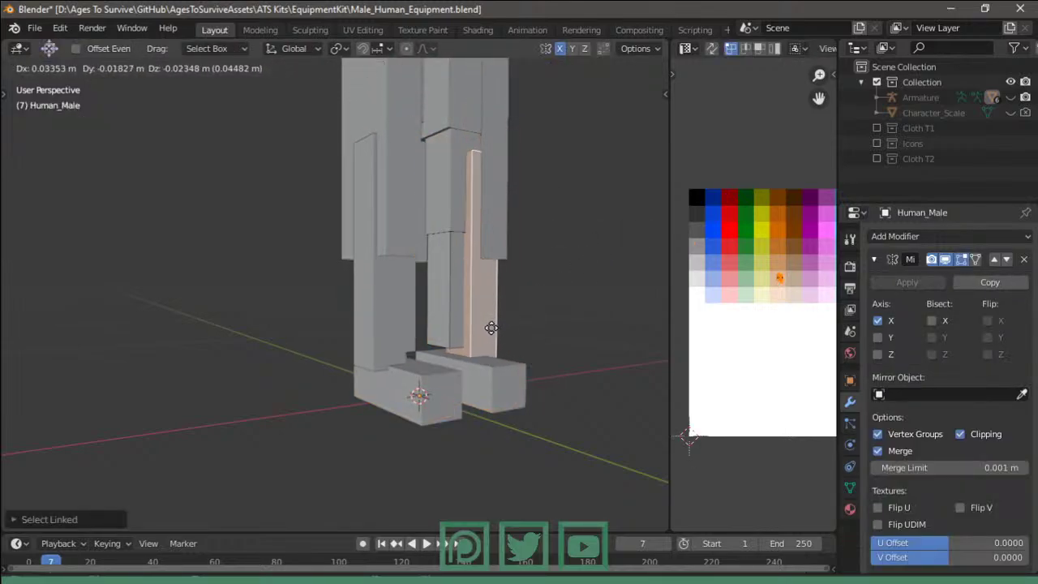
pyautogui.rightClick(488, 326)
pyautogui.press('p')
pyautogui.click(487, 326)
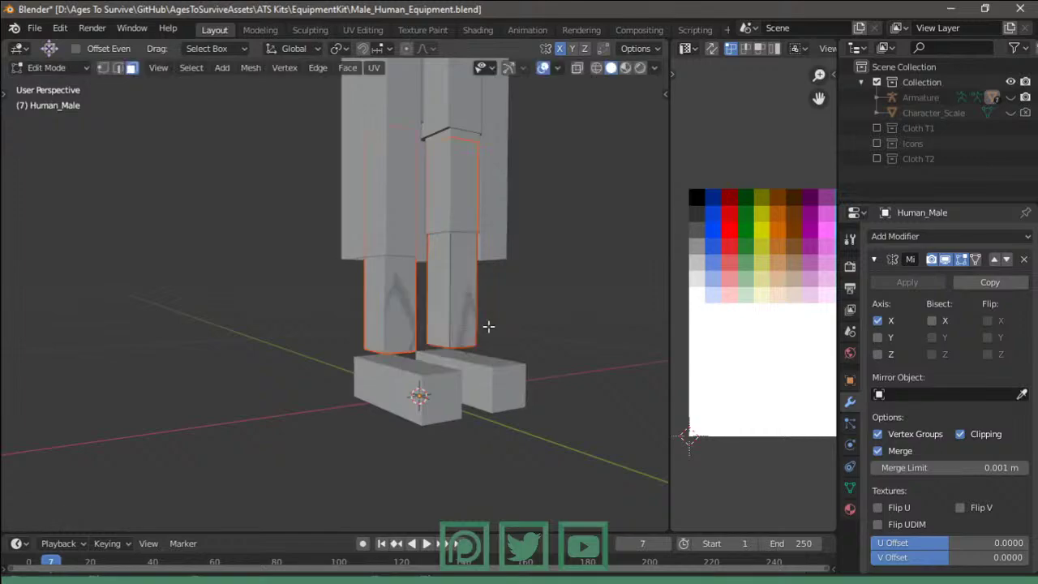
pyautogui.press('Tab')
pyautogui.press('Tab')
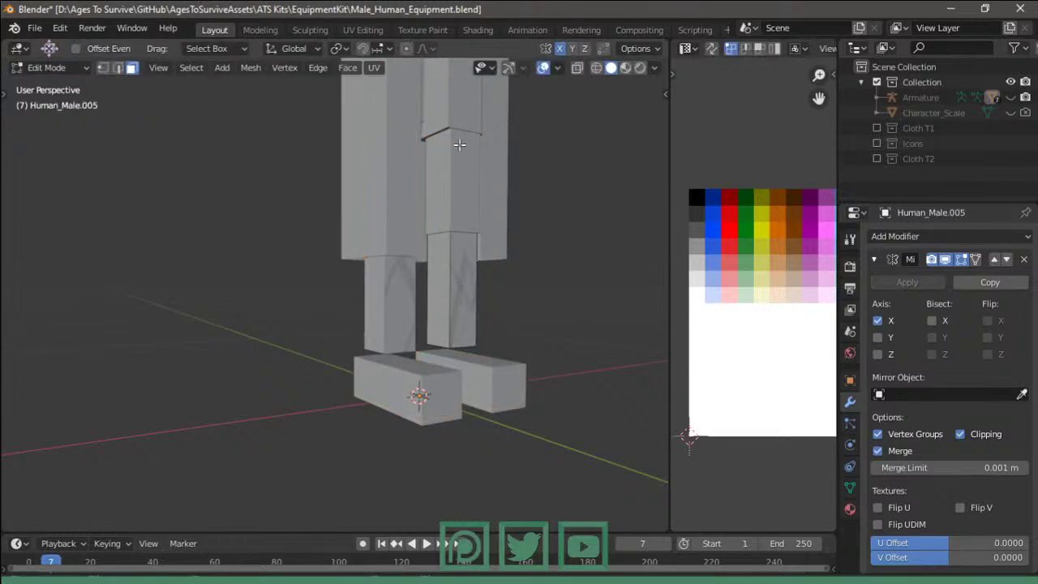
# - Lower the new leg piece's top face along Z and scale it wider
pyautogui.click(463, 284)
pyautogui.hotkey('alt', 'z')
pyautogui.click(454, 148)
pyautogui.press('g')
pyautogui.press('z')
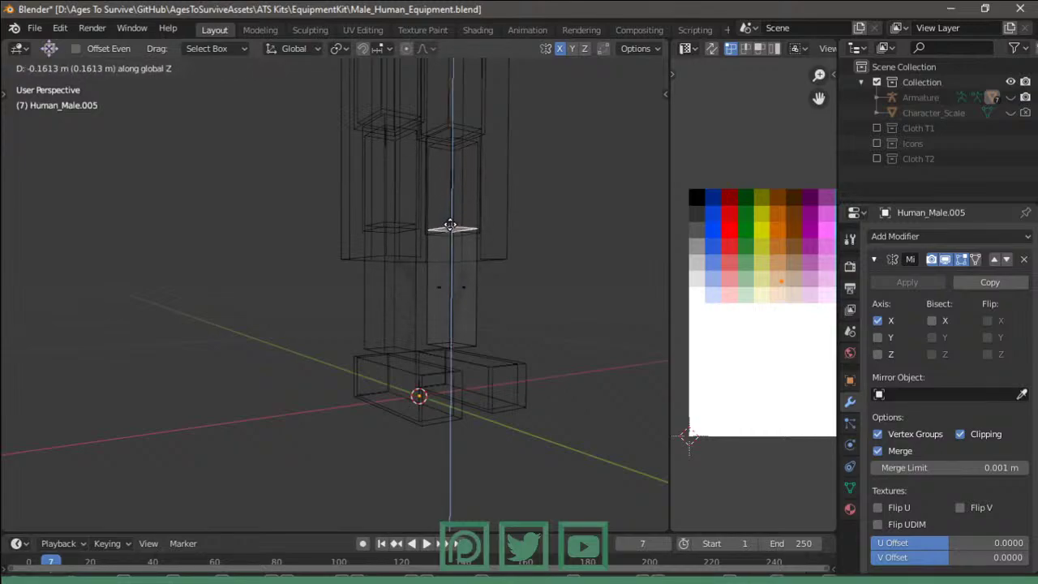
pyautogui.click(452, 232)
pyautogui.press('s')
pyautogui.click(543, 230)
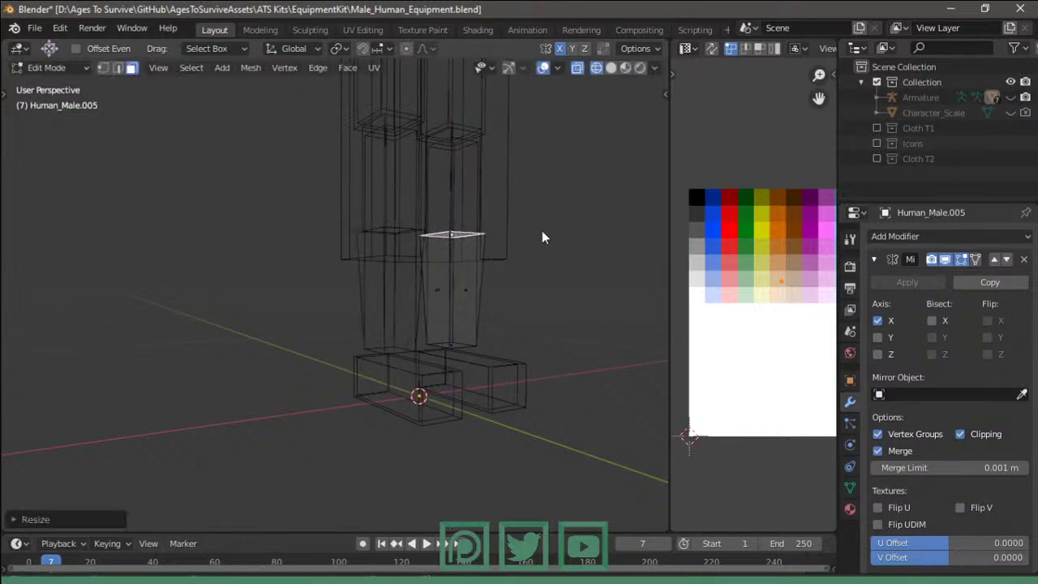
pyautogui.hotkey('alt', 'z')
# - Nudge the selection slightly along Z
pyautogui.moveTo(584, 250); pyautogui.dragTo(531, 250, button='middle')
pyautogui.scroll(3, 446, 260)
pyautogui.press('g')
pyautogui.press('z')
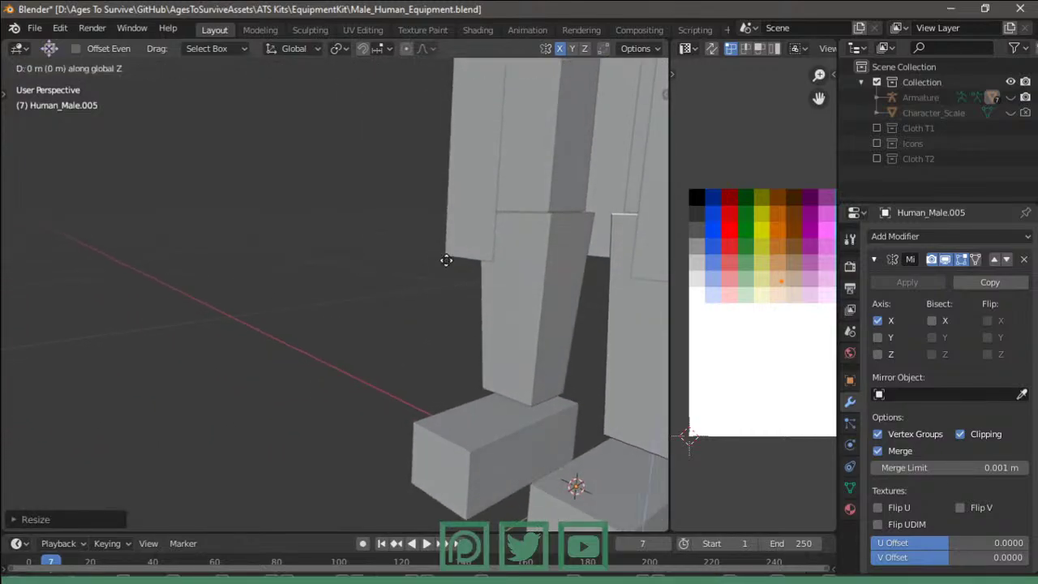
pyautogui.click(446, 259)
# - Move the foot box's top edge about 0.16 m along Z, then exit to Object Mode
pyautogui.moveTo(446, 259)
pyautogui.mouseDown(button='middle')
pyautogui.moveTo(414, 203)
pyautogui.moveTo(576, 265)
pyautogui.mouseUp(button='middle')
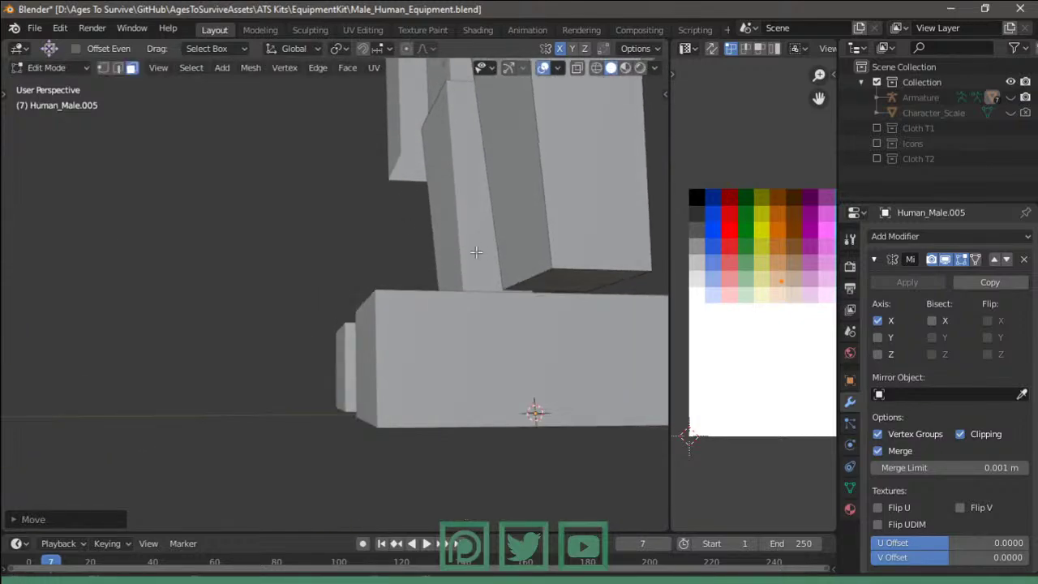
pyautogui.click(577, 292)
pyautogui.press('g')
pyautogui.press('z')
pyautogui.click(582, 304)
pyautogui.scroll(-2, 582, 304)
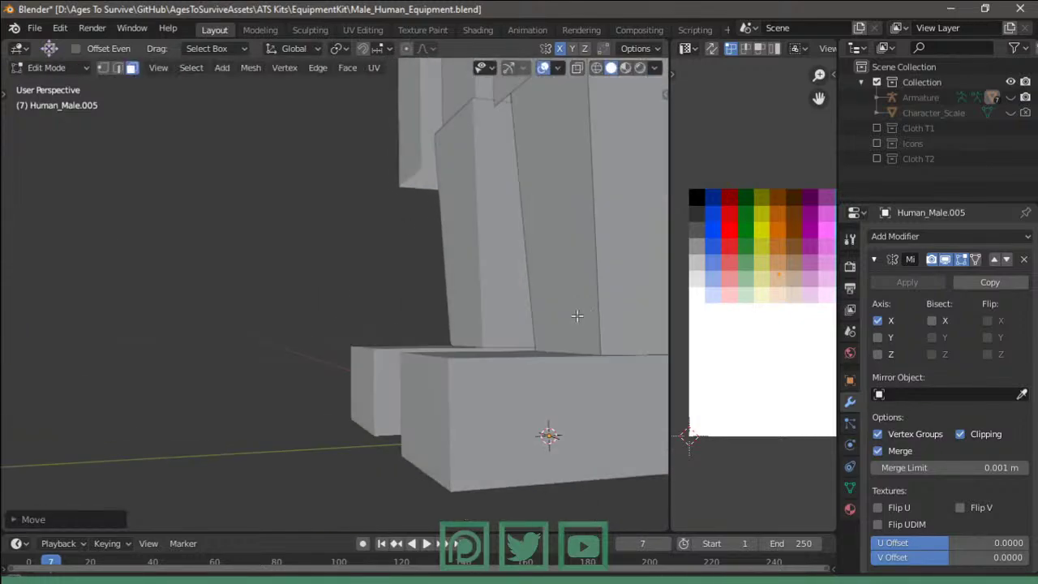
pyautogui.scroll(-3, 498, 360)
pyautogui.press('Tab')
pyautogui.click(523, 247)
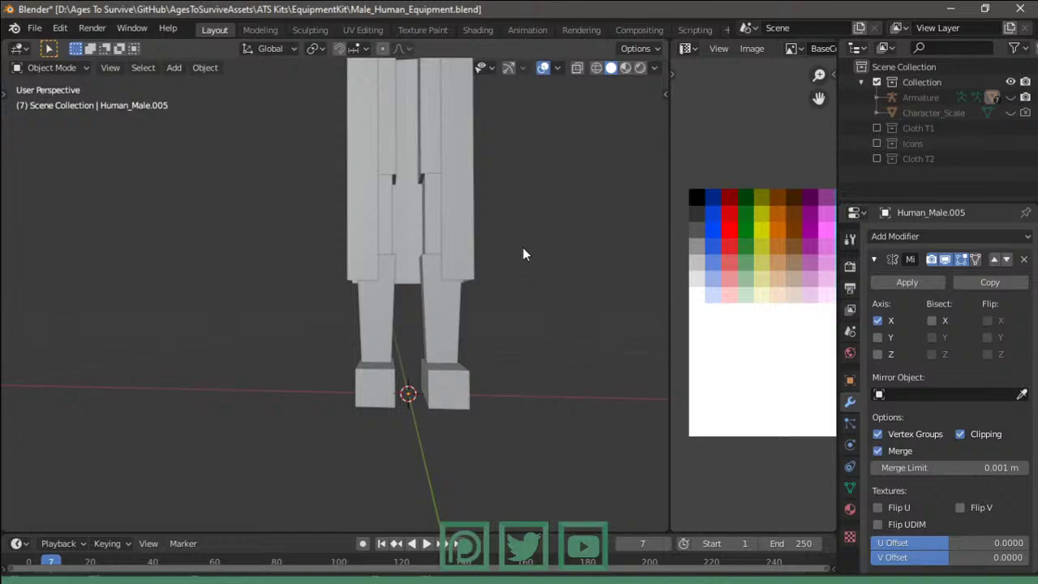
# - In Material Preview, move the right leg's UVs onto a brown palette swatch
pyautogui.click(625, 67)
pyautogui.moveTo(502, 214); pyautogui.dragTo(450, 373, button='middle')
pyautogui.press('Tab')
pyautogui.click(423, 387)
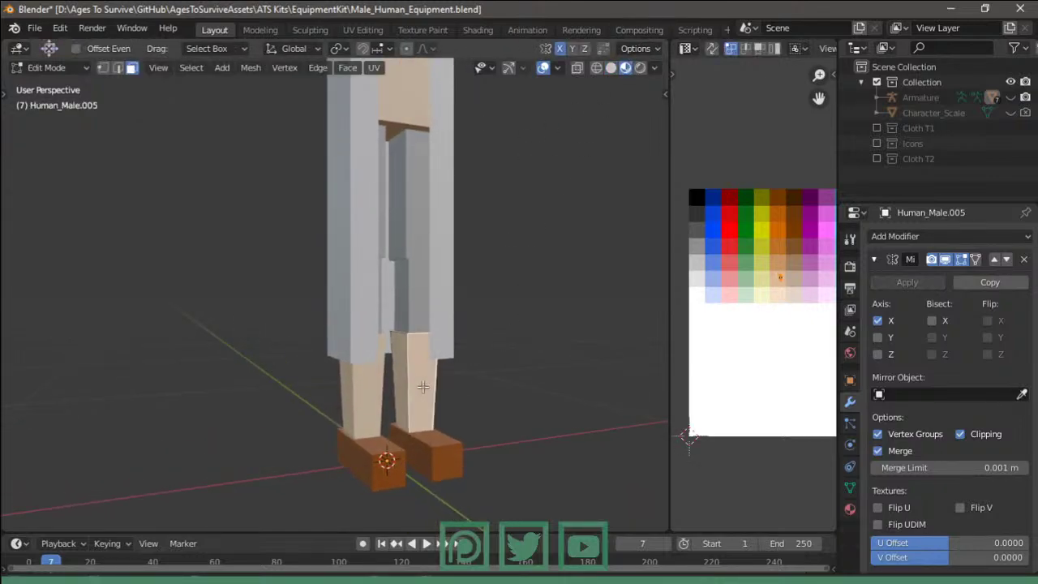
pyautogui.hotkey('ctrl', 'l')
pyautogui.press('g')
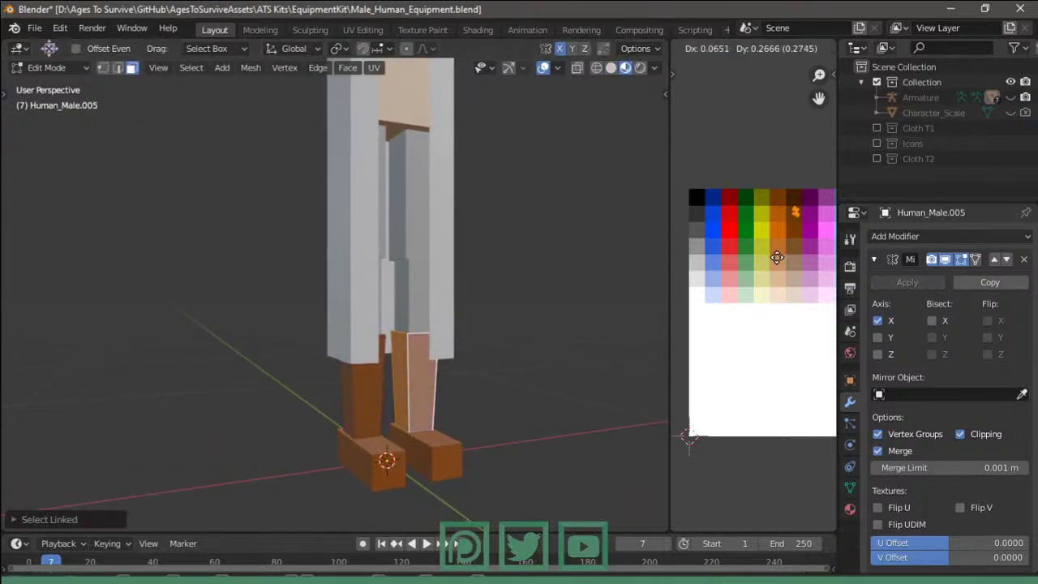
pyautogui.click(751, 267)
pyautogui.press('Tab')
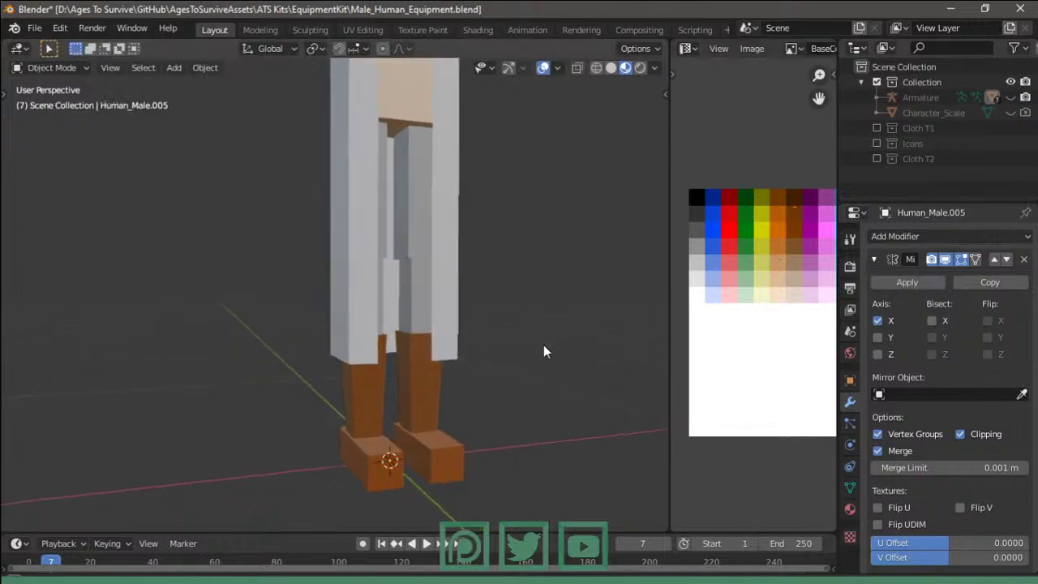
# - Recolour the linked inner leg faces of Cloth Legs T1.001 with another palette colour
pyautogui.moveTo(543, 345); pyautogui.dragTo(552, 331, button='middle')
pyautogui.press('KP_Decimal')
pyautogui.press('Tab')
pyautogui.press('Tab')
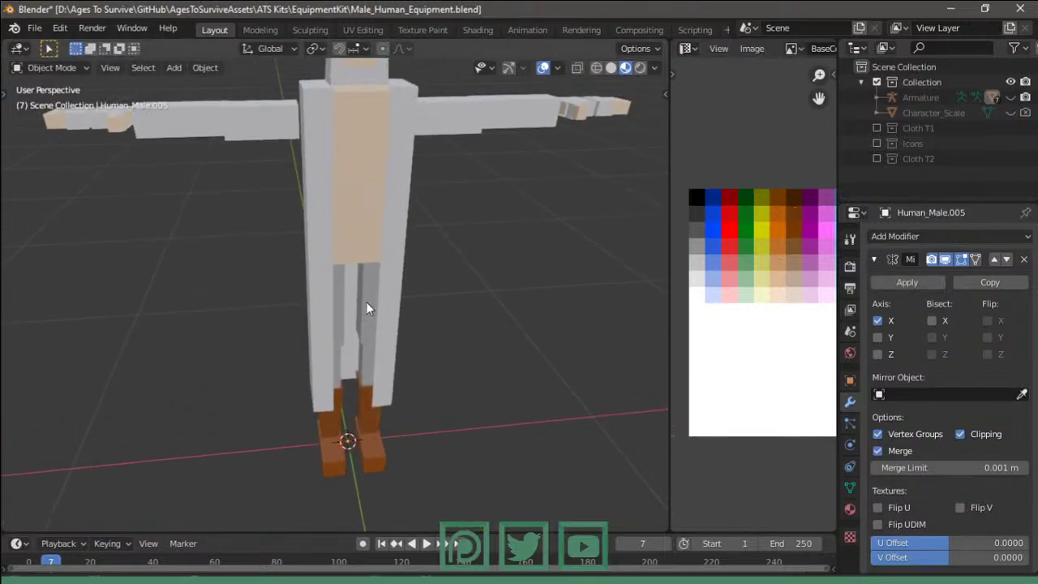
pyautogui.click(366, 301)
pyautogui.press('Tab')
pyautogui.hotkey('ctrl', 'l')
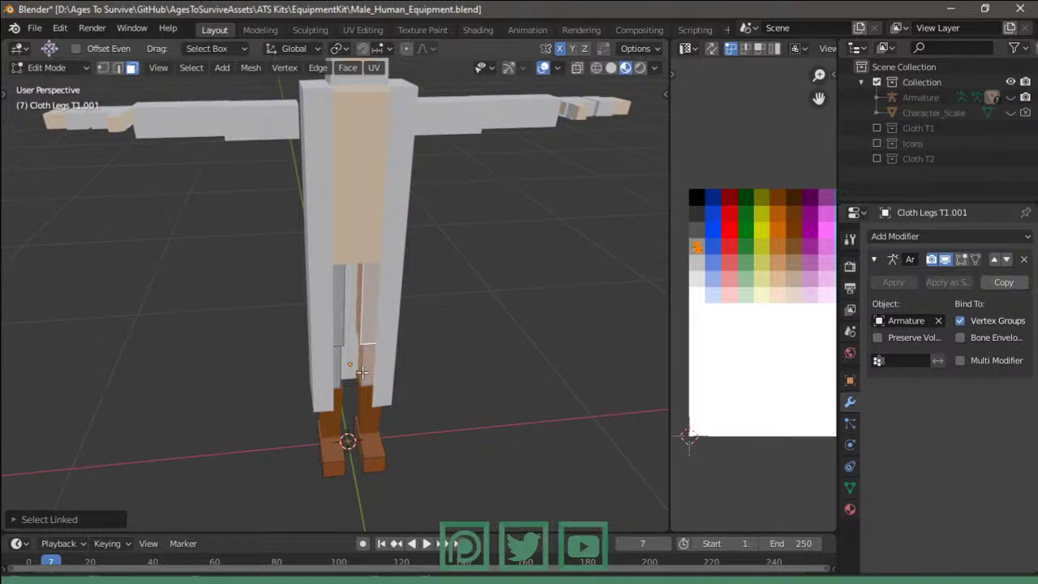
pyautogui.press('g')
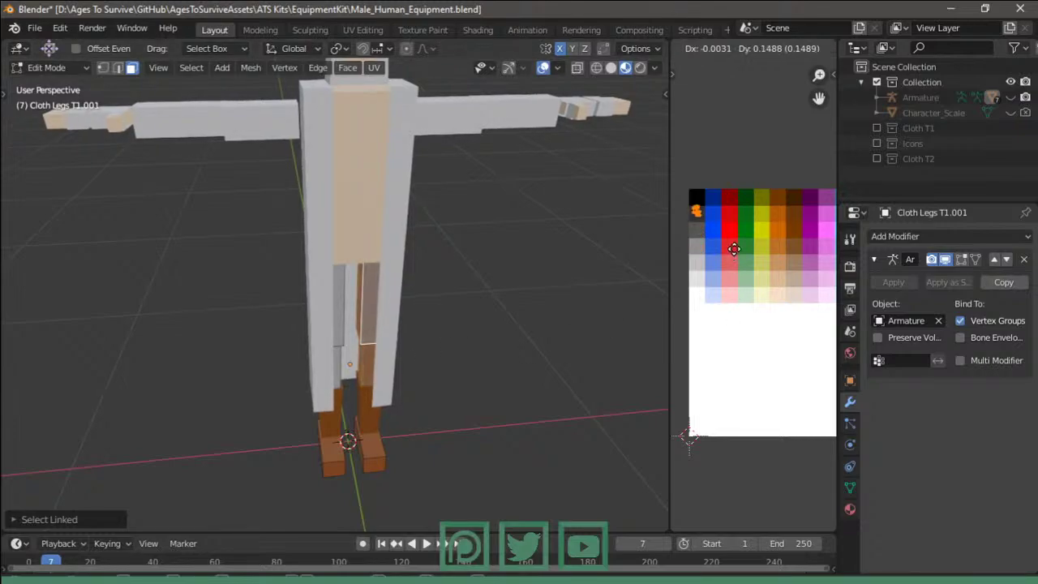
pyautogui.click(733, 249)
pyautogui.press('Tab')
# - Recolour another connected leg strip by shifting its UVs on the palette
pyautogui.moveTo(453, 221)
pyautogui.keyDown('shift'); pyautogui.mouseDown(button='middle')
pyautogui.moveTo(485, 262)
pyautogui.moveTo(544, 190)
pyautogui.mouseUp(button='middle'); pyautogui.keyUp('shift')
pyautogui.press('Tab')
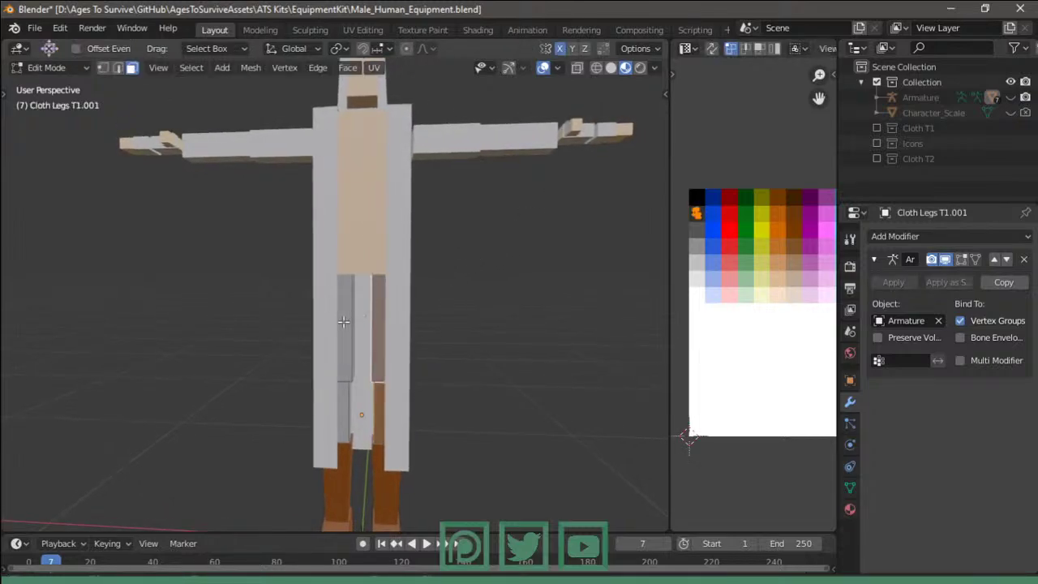
pyautogui.click(344, 322)
pyautogui.press('l')
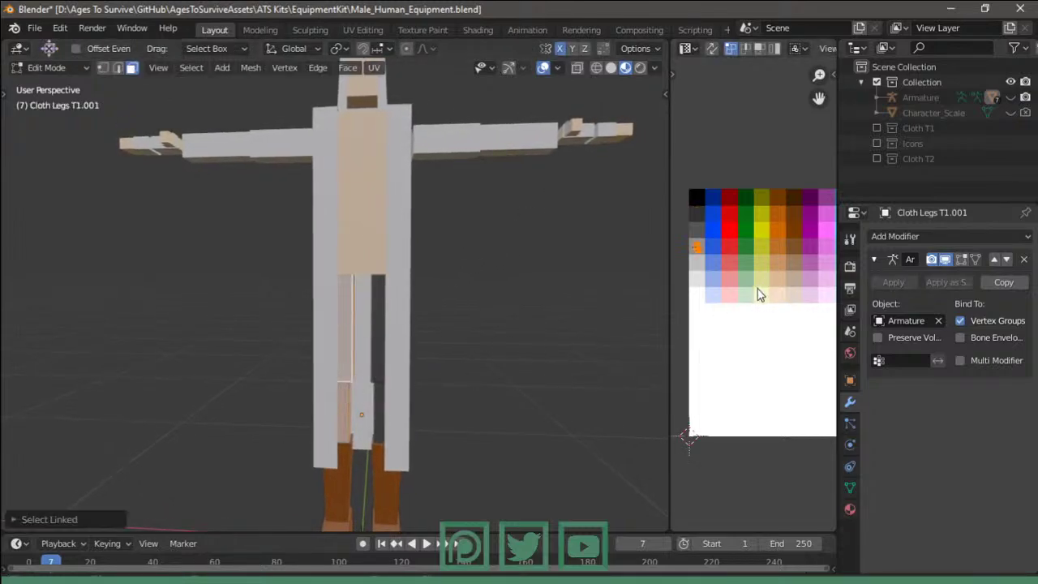
pyautogui.press('g')
pyautogui.click(754, 255)
pyautogui.press('Tab')
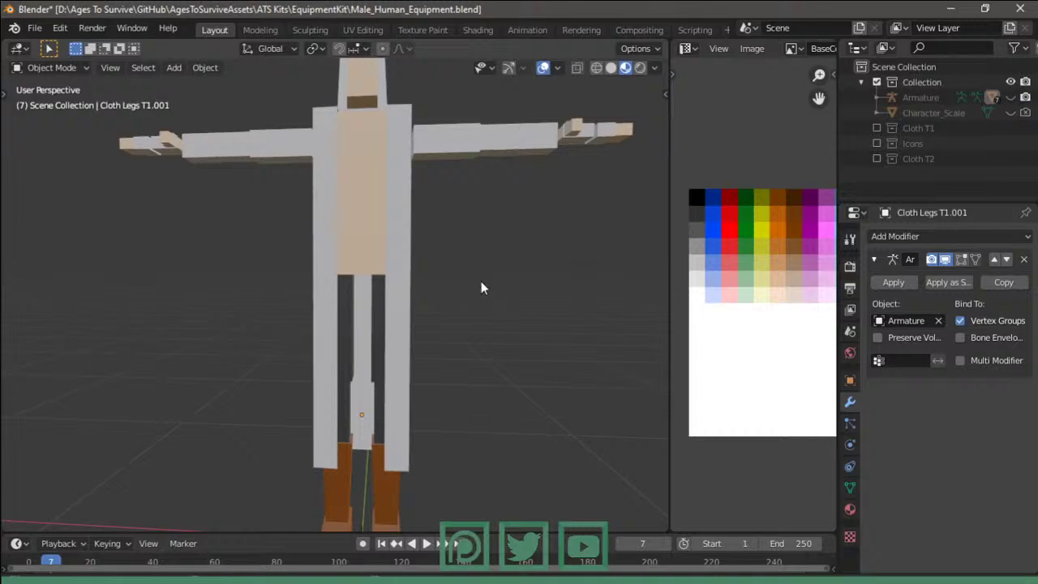
# - Select the connected lower right leg on the Human_Male.005 mesh
pyautogui.scroll(3, 479, 289)
pyautogui.moveTo(473, 290); pyautogui.dragTo(350, 446, button='middle')
pyautogui.click(350, 445)
pyautogui.press('Tab')
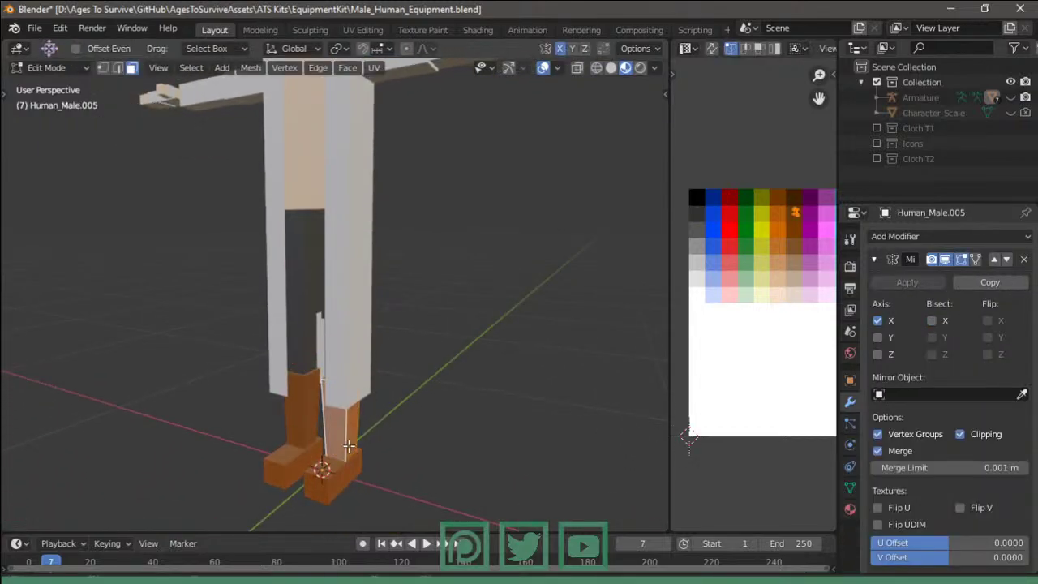
pyautogui.click(349, 445)
pyautogui.press('l')
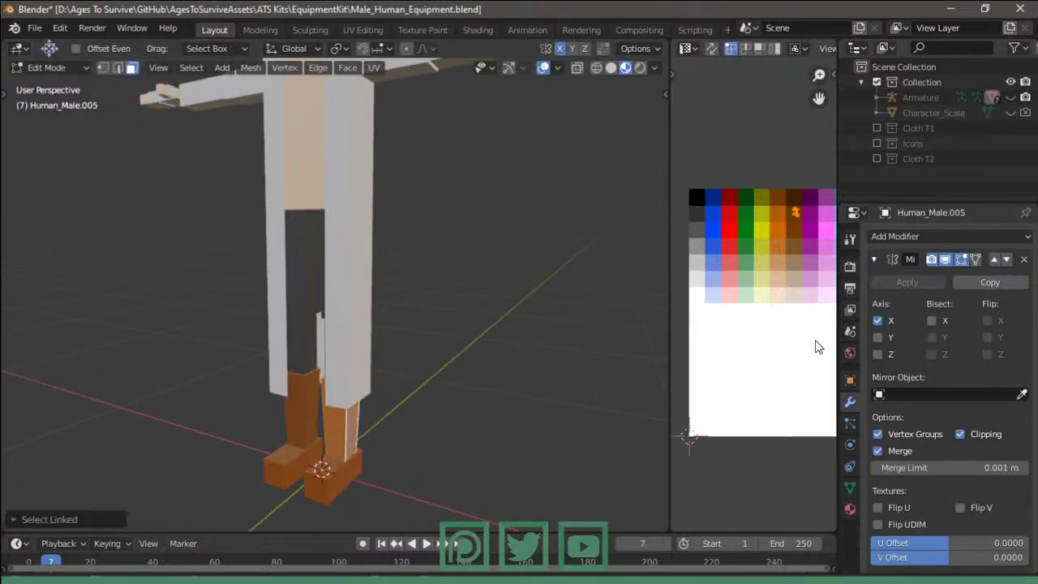
pyautogui.press('Tab')
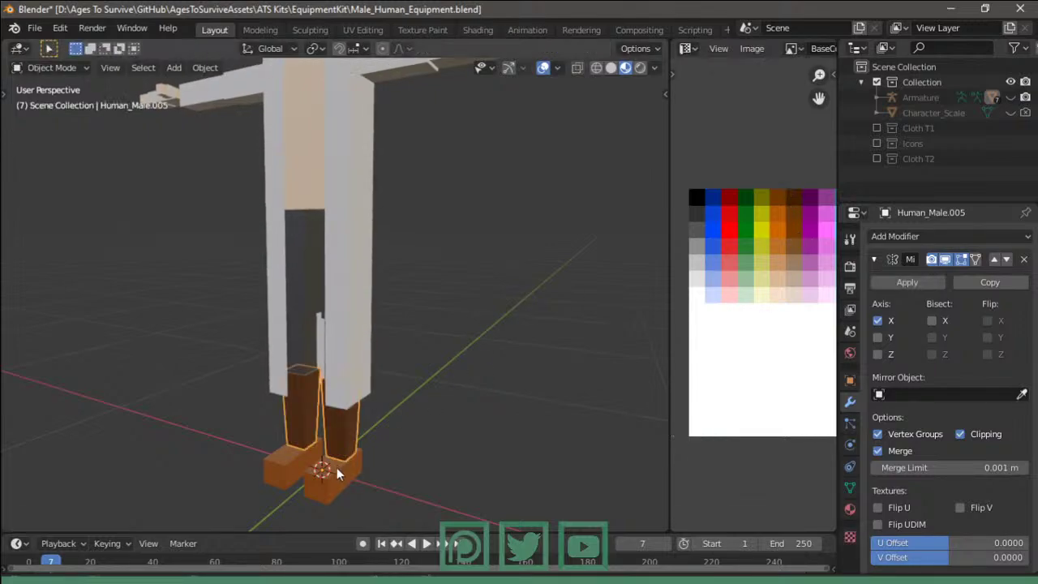
# - Colour the right foot of Cloth Legs T1.001 a darker brown
pyautogui.click(334, 469)
pyautogui.press('Tab')
pyautogui.click(334, 469)
pyautogui.hotkey('ctrl', 'l')
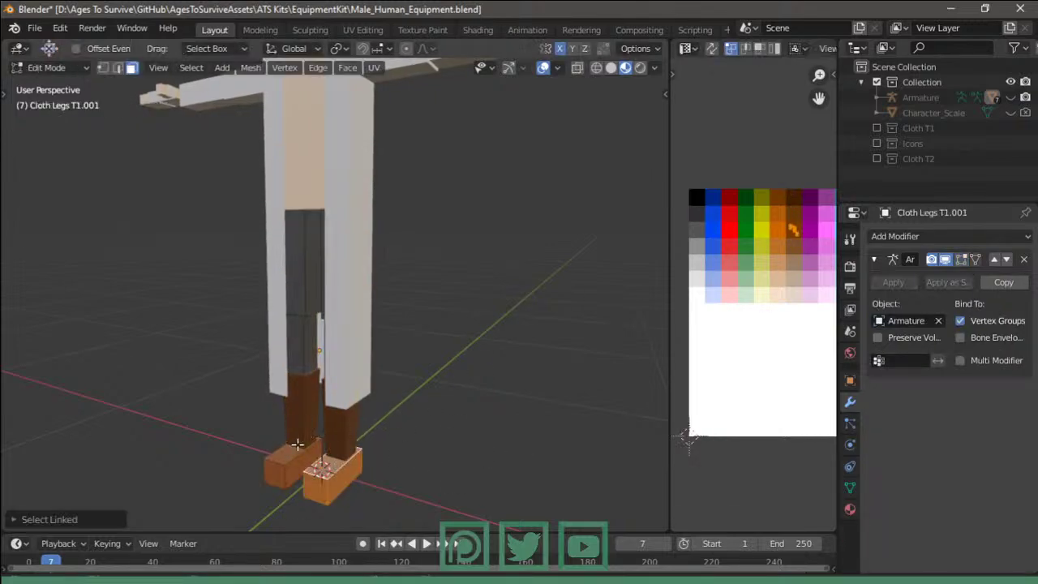
pyautogui.press('g')
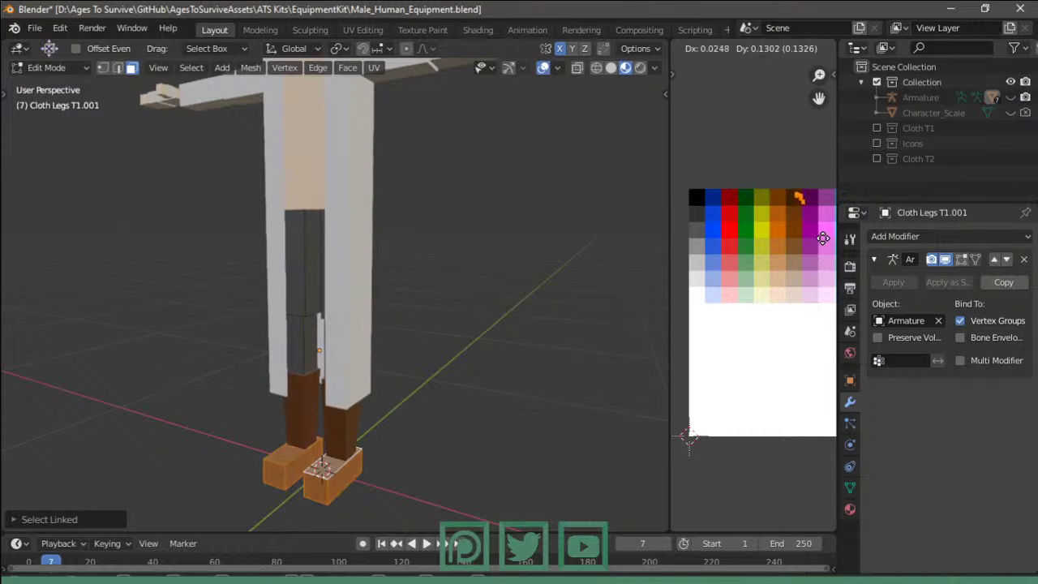
pyautogui.click(811, 227)
pyautogui.press('Tab')
# - Zoom in and view the whole character from above to check the feet
pyautogui.moveTo(454, 314)
pyautogui.mouseDown(button='middle')
pyautogui.moveTo(396, 365)
pyautogui.moveTo(565, 241)
pyautogui.moveTo(491, 280)
pyautogui.mouseUp(button='middle')
pyautogui.scroll(3, 491, 280)
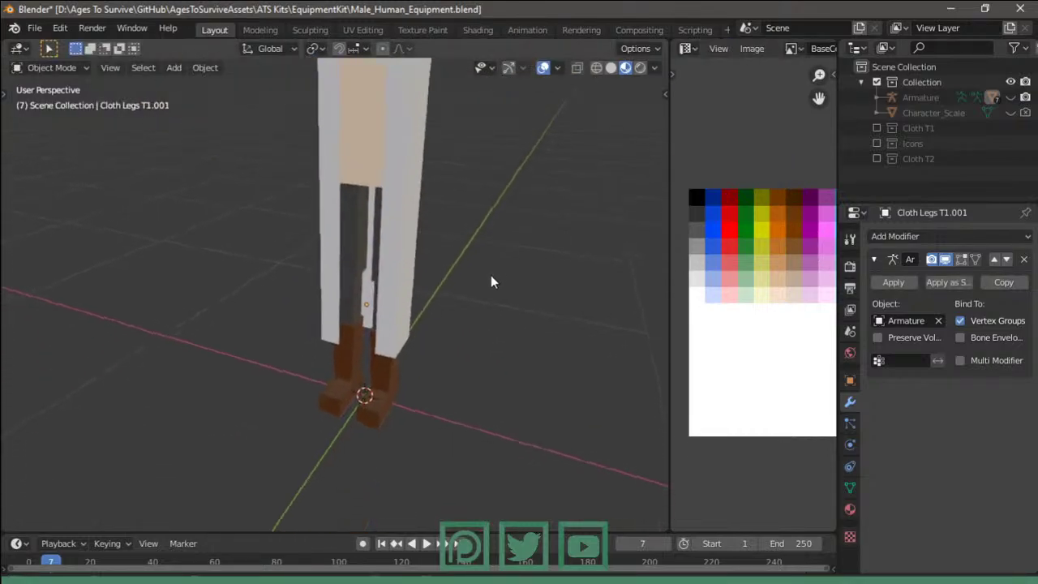
pyautogui.press('Tab')
# - Band the wrist of Human_Male.004 brown, then switch back to the stream dashboard
pyautogui.press('Tab')
pyautogui.moveTo(570, 227)
pyautogui.mouseDown(button='middle')
pyautogui.moveTo(350, 391)
pyautogui.moveTo(446, 353)
pyautogui.moveTo(437, 142)
pyautogui.moveTo(366, 150)
pyautogui.moveTo(430, 334)
pyautogui.moveTo(513, 342)
pyautogui.moveTo(429, 300)
pyautogui.moveTo(443, 292)
pyautogui.mouseUp(button='middle')
pyautogui.click(443, 292)
pyautogui.press('Tab')
pyautogui.click(434, 289)
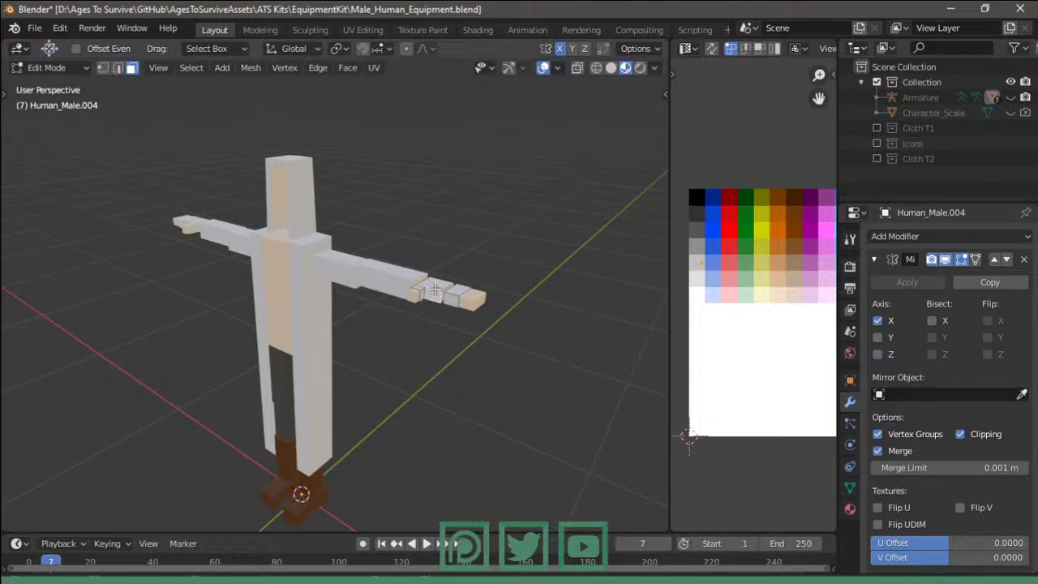
pyautogui.press('g')
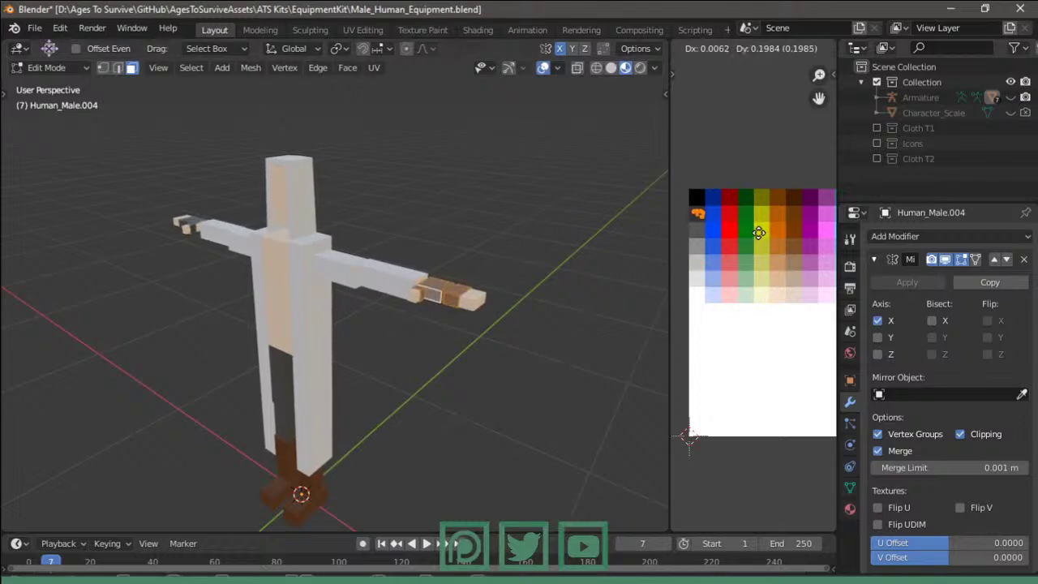
pyautogui.click(758, 233)
pyautogui.press('Tab')
pyautogui.moveTo(382, 309)
pyautogui.mouseDown(button='middle')
pyautogui.moveTo(502, 330)
pyautogui.moveTo(442, 374)
pyautogui.moveTo(430, 359)
pyautogui.mouseUp(button='middle')
pyautogui.hotkey('alt', 'Tab')
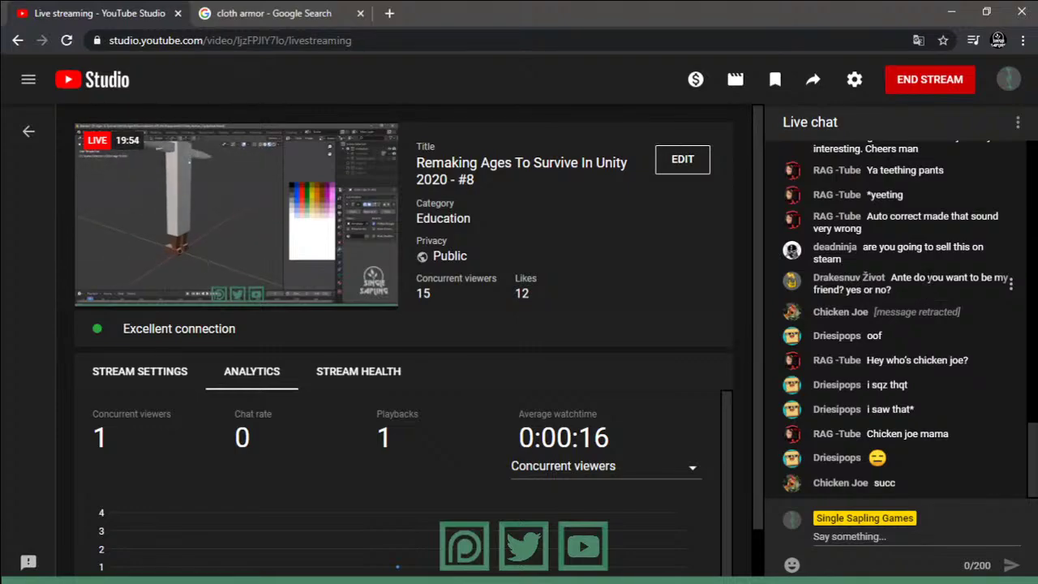
# - Scroll through and read the YouTube Studio live chat, then minimise Chrome to return to Blender
pyautogui.scroll(2, 902, 235)
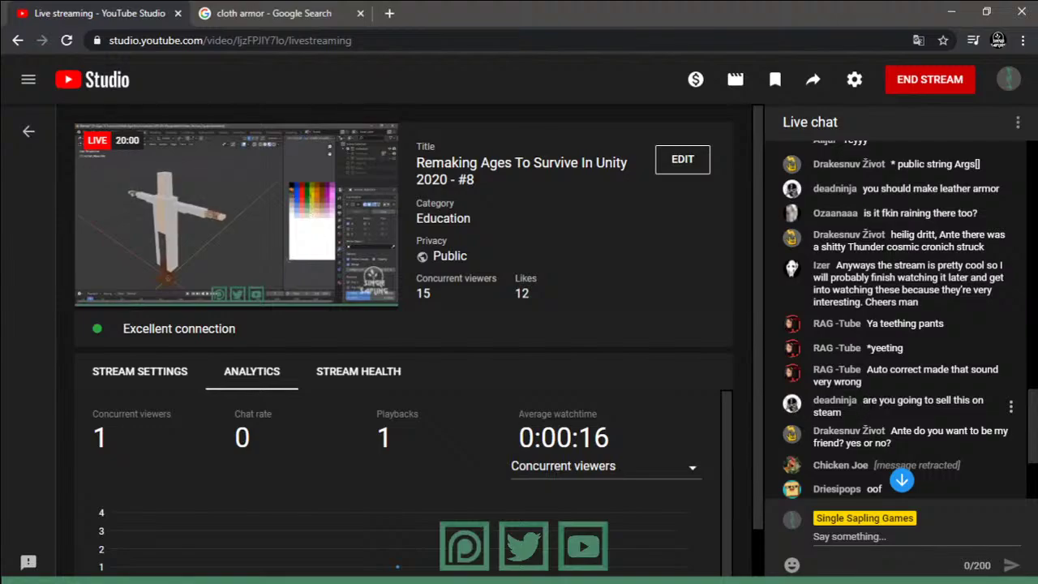
pyautogui.scroll(-1, 974, 399)
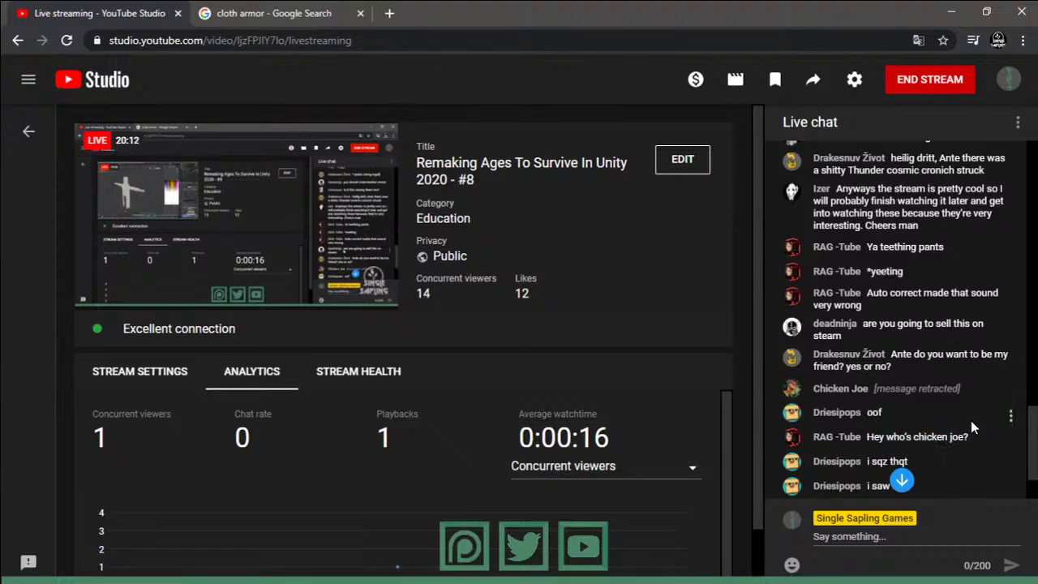
pyautogui.scroll(-2, 971, 420)
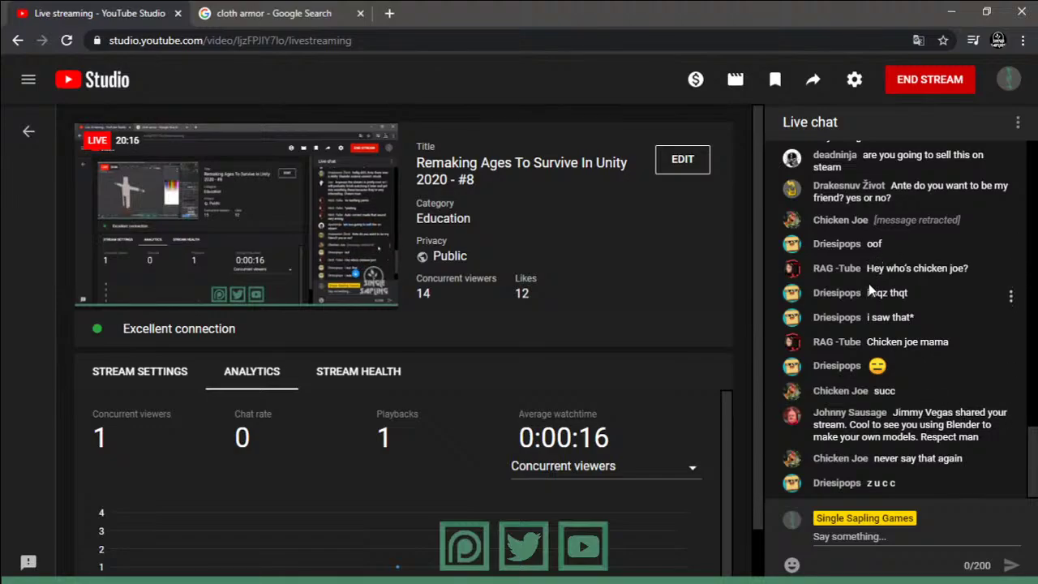
pyautogui.moveTo(866, 317); pyautogui.dragTo(900, 317)
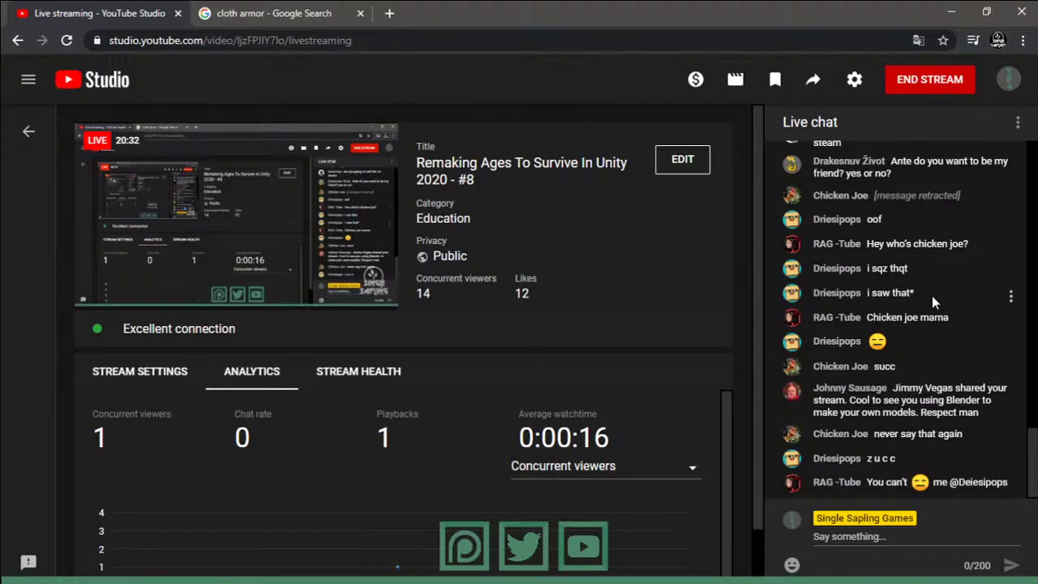
pyautogui.moveTo(945, 406); pyautogui.dragTo(945, 391)
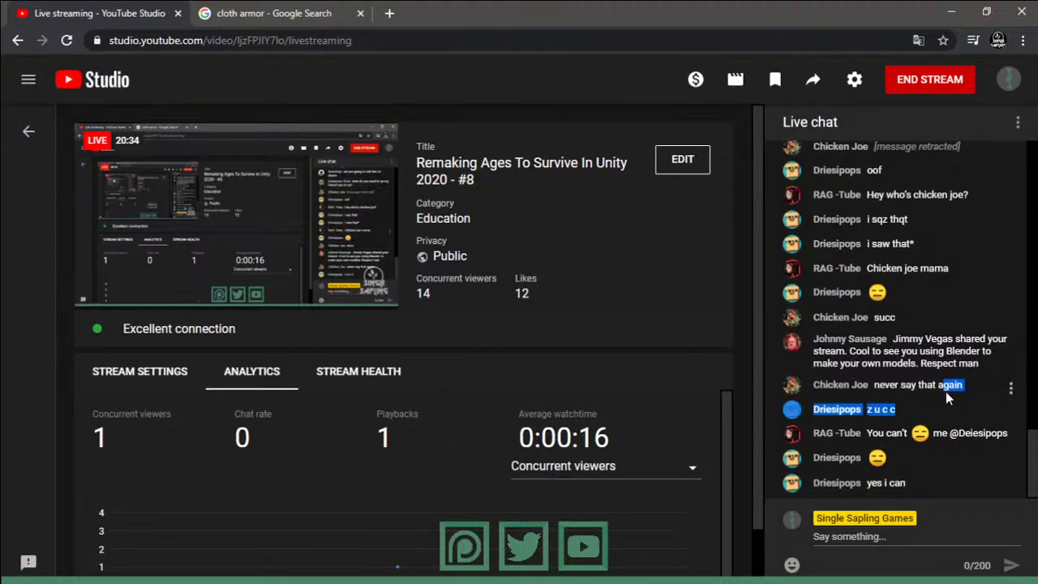
pyautogui.click(889, 371)
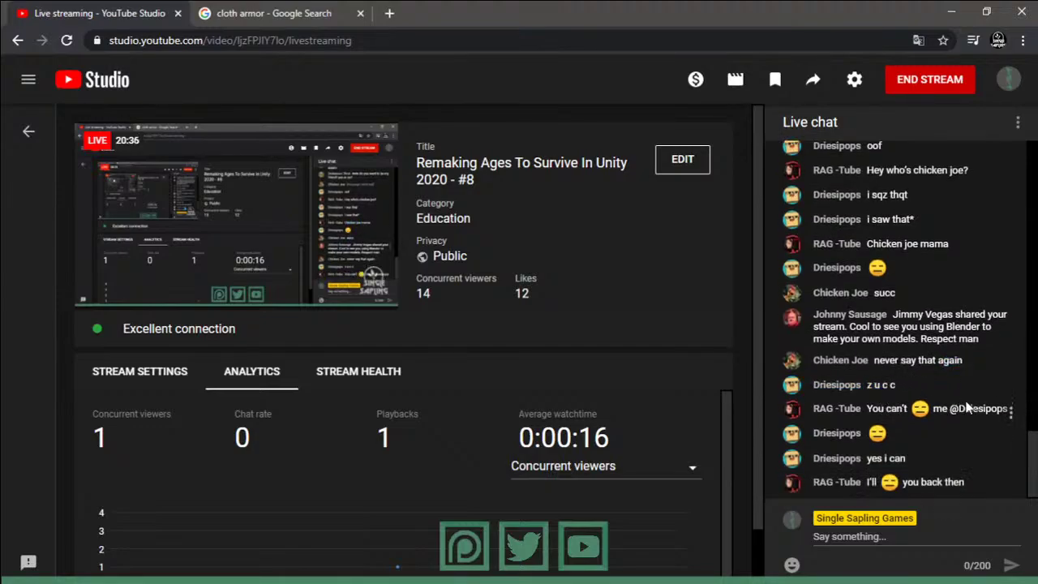
pyautogui.click(947, 8)
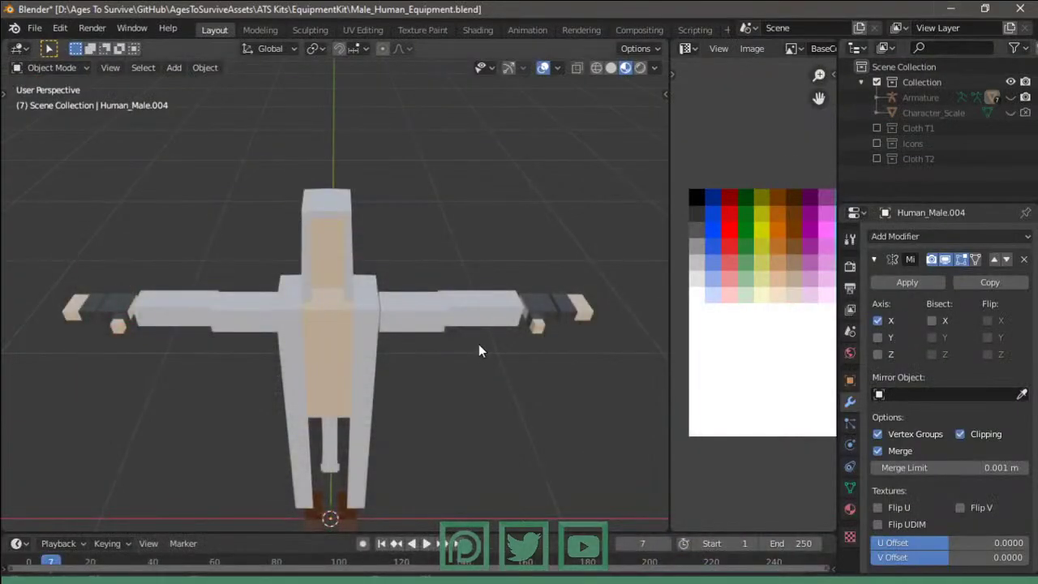
# - Duplicate the Human_Male torso front faces in place and separate them into a new object
pyautogui.moveTo(501, 330); pyautogui.dragTo(332, 297, button='middle')
pyautogui.click(325, 295)
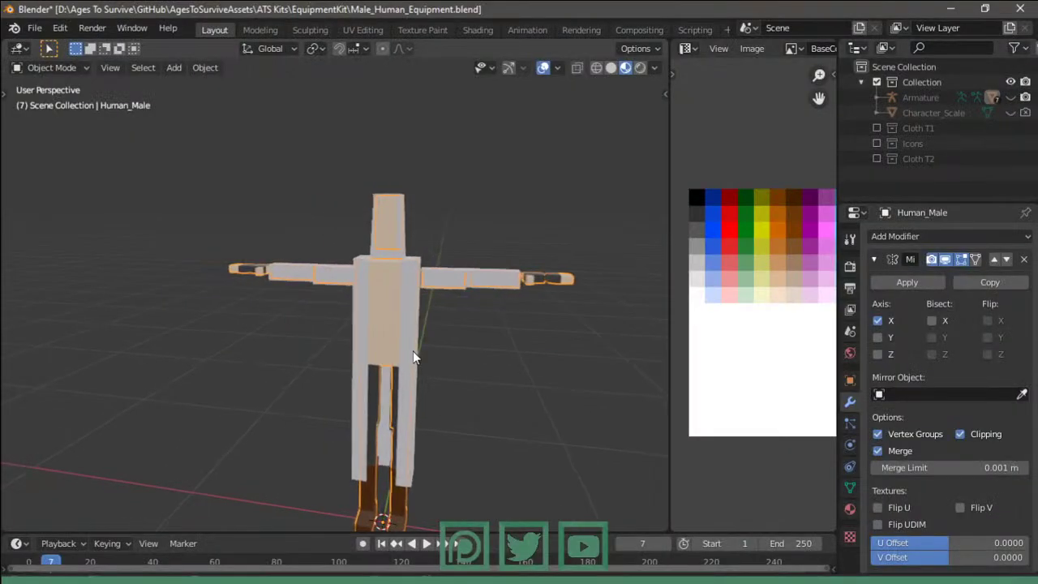
pyautogui.press('Tab')
pyautogui.scroll(3, 413, 351)
pyautogui.press('l')
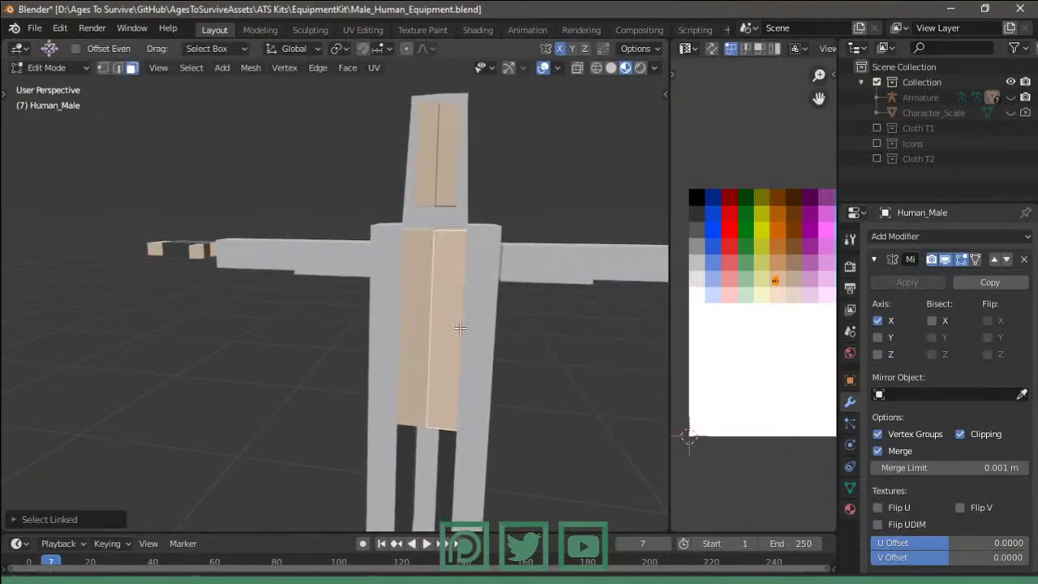
pyautogui.hotkey('shift', 'd')
pyautogui.rightClick(485, 319)
pyautogui.press('p')
pyautogui.click(486, 320)
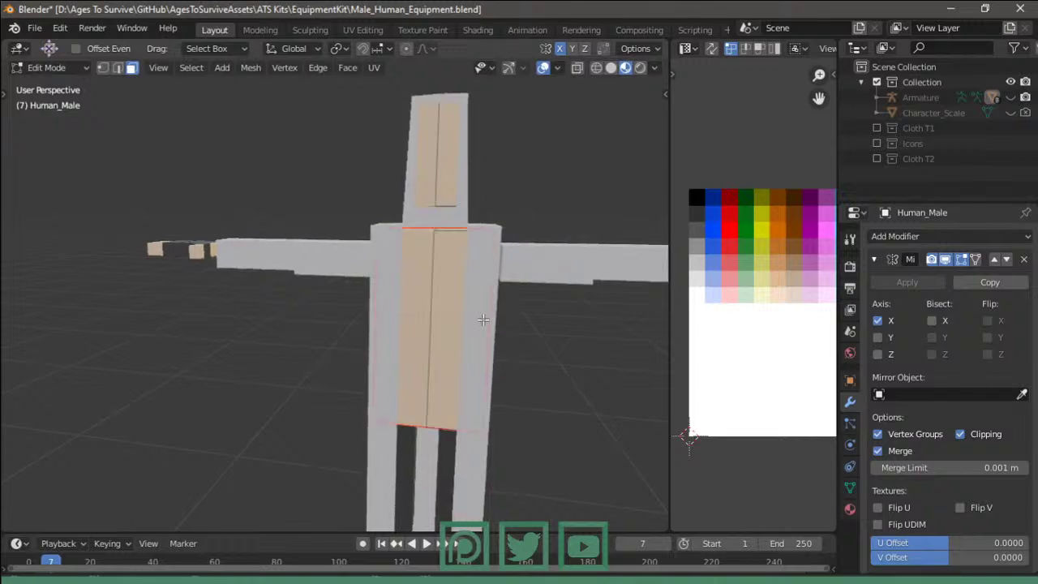
# - On the new Human_Male.006 piece, thicken the right torso front face outward
pyautogui.press('Tab')
pyautogui.click(439, 308)
pyautogui.press('Tab')
pyautogui.click(455, 302)
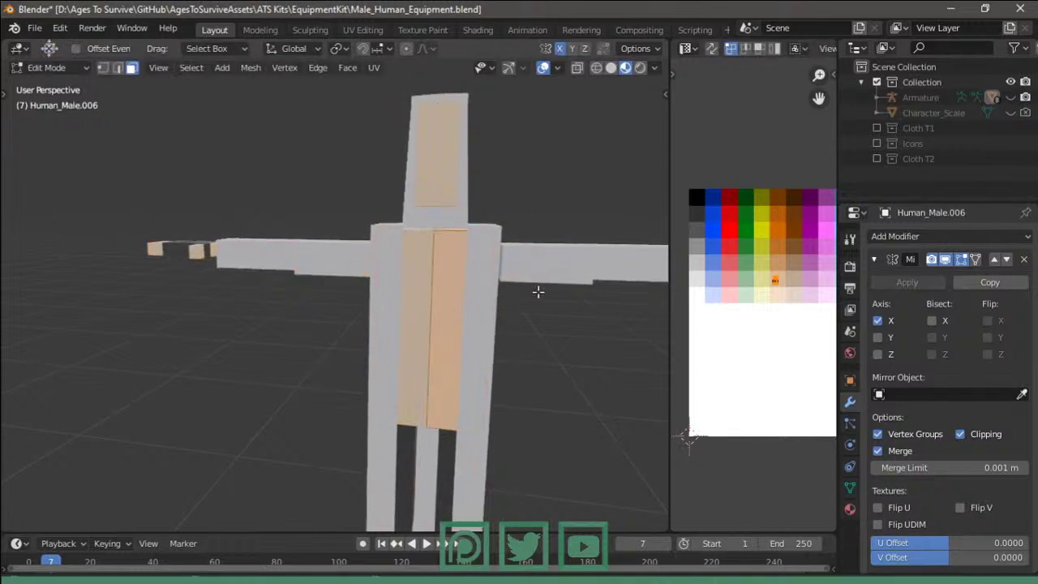
pyautogui.hotkey('alt', 's')
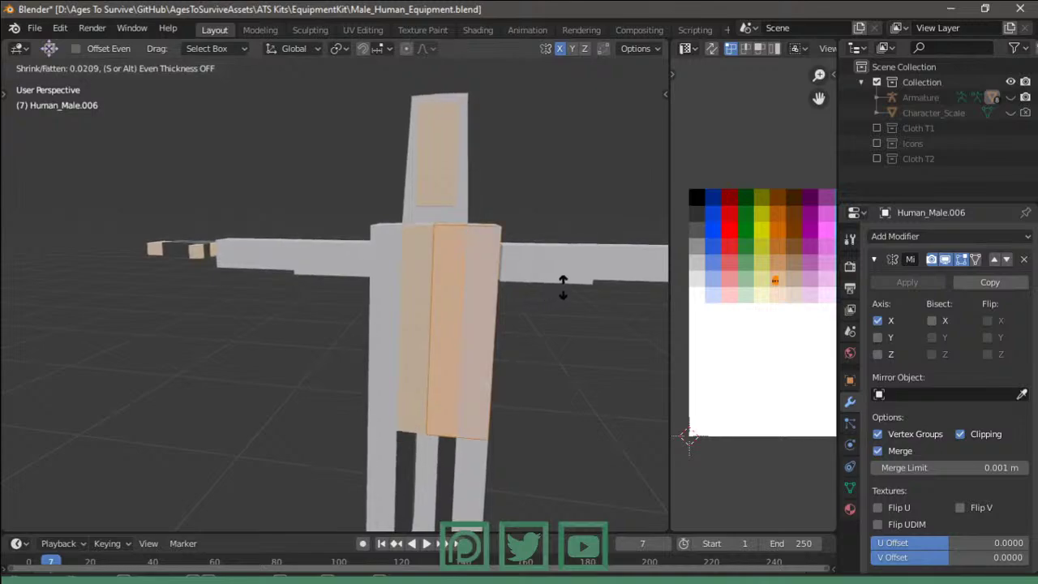
pyautogui.click(546, 288)
# - Move the front strip's UVs onto a dark palette square to colour it dark
pyautogui.moveTo(544, 290); pyautogui.dragTo(572, 292, button='middle')
pyautogui.hotkey('alt', 's')
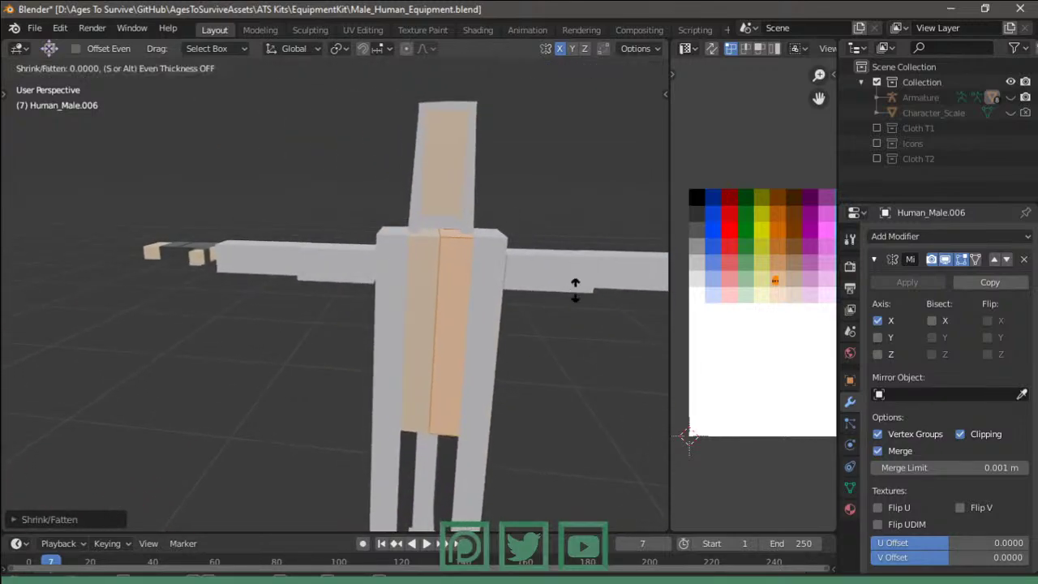
pyautogui.rightClick(573, 289)
pyautogui.press('g')
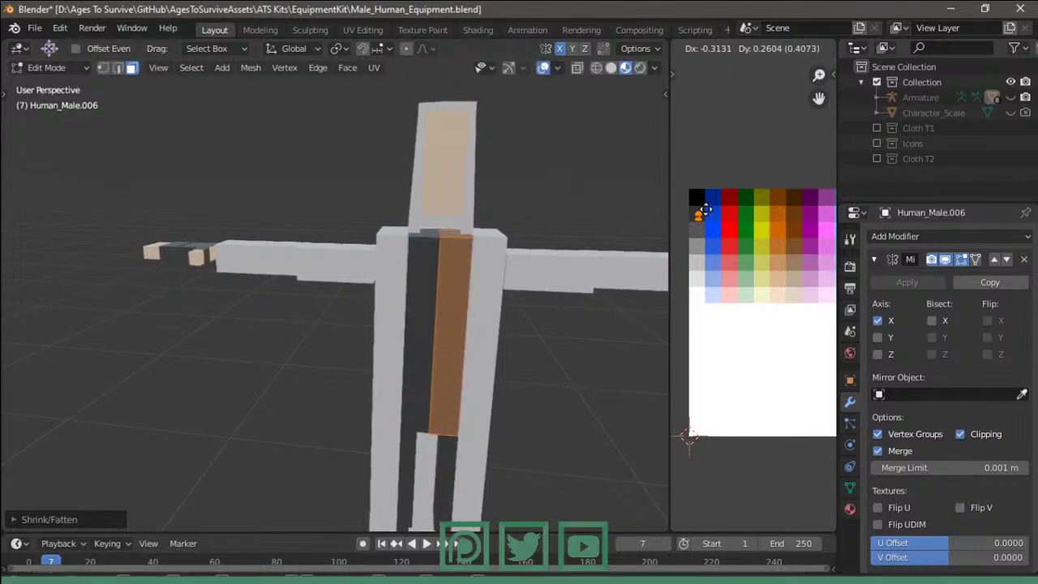
pyautogui.click(697, 215)
# - Inspect the outfit in Object Mode and select the long shirt mesh Human_Male.001
pyautogui.press('Tab')
pyautogui.scroll(-3, 499, 325)
pyautogui.moveTo(500, 324); pyautogui.dragTo(478, 339, button='middle')
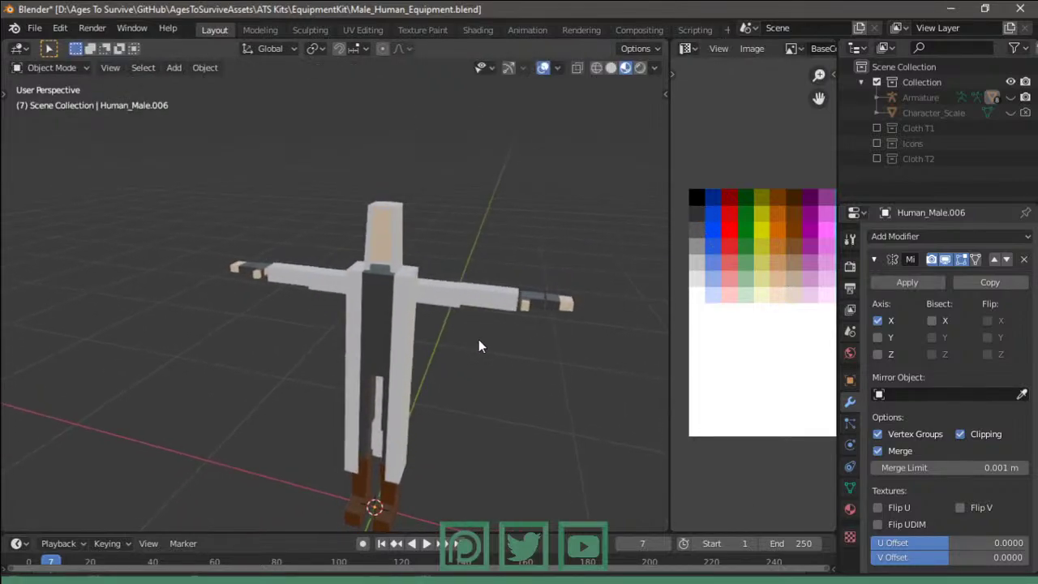
pyautogui.press('Tab')
pyautogui.press('Tab')
pyautogui.moveTo(519, 284)
pyautogui.mouseDown(button='middle')
pyautogui.moveTo(566, 272)
pyautogui.moveTo(414, 293)
pyautogui.moveTo(398, 259)
pyautogui.moveTo(511, 198)
pyautogui.moveTo(476, 273)
pyautogui.moveTo(382, 244)
pyautogui.moveTo(406, 311)
pyautogui.moveTo(543, 371)
pyautogui.moveTo(582, 308)
pyautogui.moveTo(239, 364)
pyautogui.moveTo(410, 403)
pyautogui.moveTo(342, 328)
pyautogui.moveTo(475, 318)
pyautogui.moveTo(408, 378)
pyautogui.moveTo(348, 345)
pyautogui.moveTo(423, 364)
pyautogui.moveTo(486, 354)
pyautogui.moveTo(228, 330)
pyautogui.moveTo(413, 327)
pyautogui.moveTo(400, 333)
pyautogui.moveTo(329, 295)
pyautogui.moveTo(307, 269)
pyautogui.moveTo(330, 225)
pyautogui.moveTo(296, 279)
pyautogui.moveTo(326, 363)
pyautogui.mouseUp(button='middle')
pyautogui.click(474, 318)
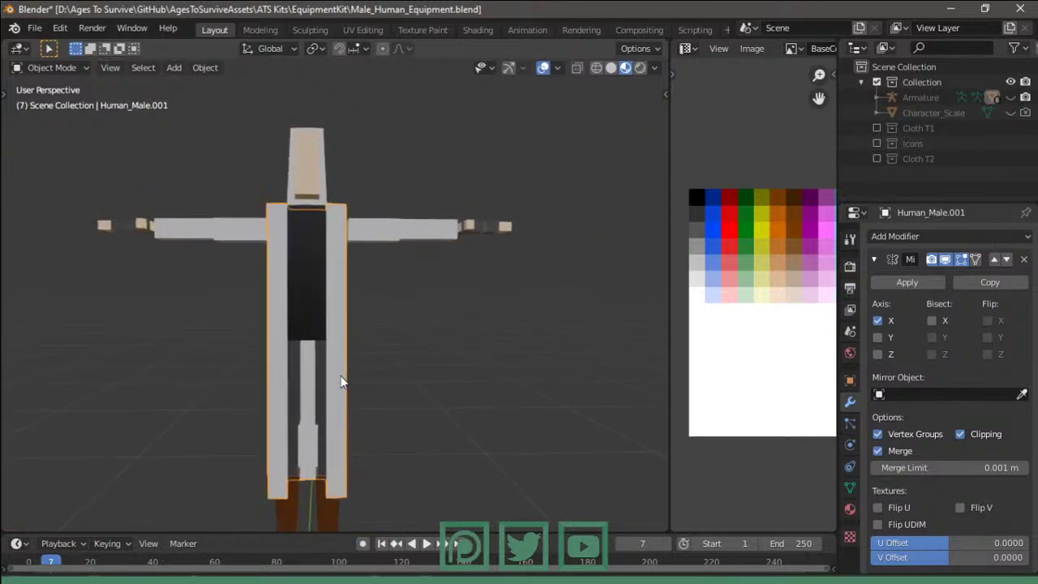
# - Extrude the shirt's leg panel faces, scale them to about 0.82, and shrink them inward
pyautogui.press('Tab')
pyautogui.moveTo(370, 338)
pyautogui.mouseDown(button='middle')
pyautogui.moveTo(421, 376)
pyautogui.moveTo(404, 416)
pyautogui.moveTo(359, 413)
pyautogui.moveTo(398, 419)
pyautogui.moveTo(457, 377)
pyautogui.moveTo(484, 401)
pyautogui.moveTo(566, 283)
pyautogui.moveTo(436, 447)
pyautogui.moveTo(432, 474)
pyautogui.moveTo(218, 427)
pyautogui.moveTo(111, 429)
pyautogui.moveTo(195, 422)
pyautogui.moveTo(395, 341)
pyautogui.moveTo(488, 256)
pyautogui.moveTo(268, 404)
pyautogui.moveTo(359, 411)
pyautogui.moveTo(325, 401)
pyautogui.mouseUp(button='middle')
pyautogui.scroll(4, 422, 375)
pyautogui.moveTo(344, 355); pyautogui.dragTo(313, 393, button='middle')
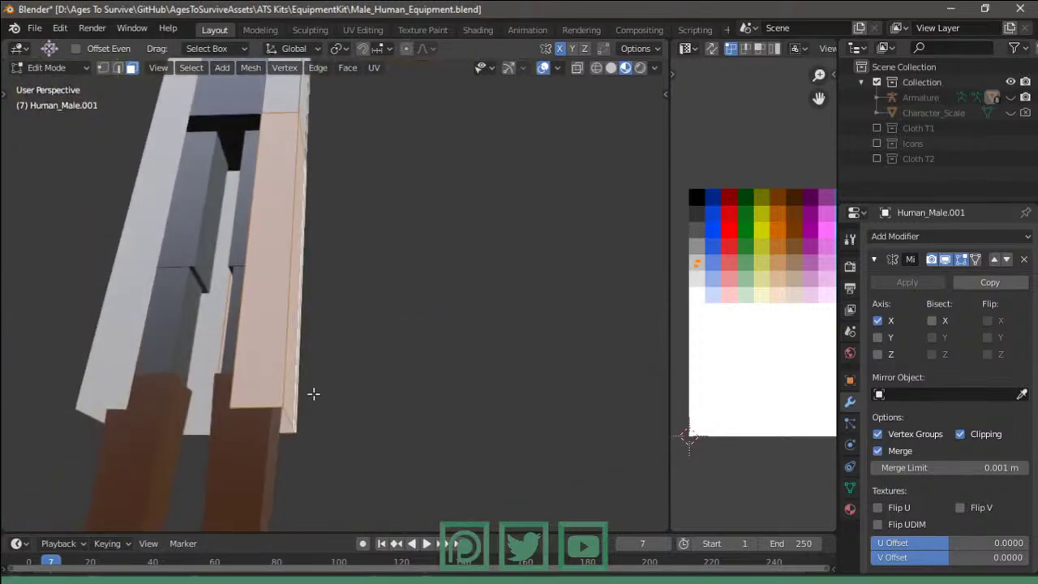
pyautogui.press('e')
pyautogui.press('s')
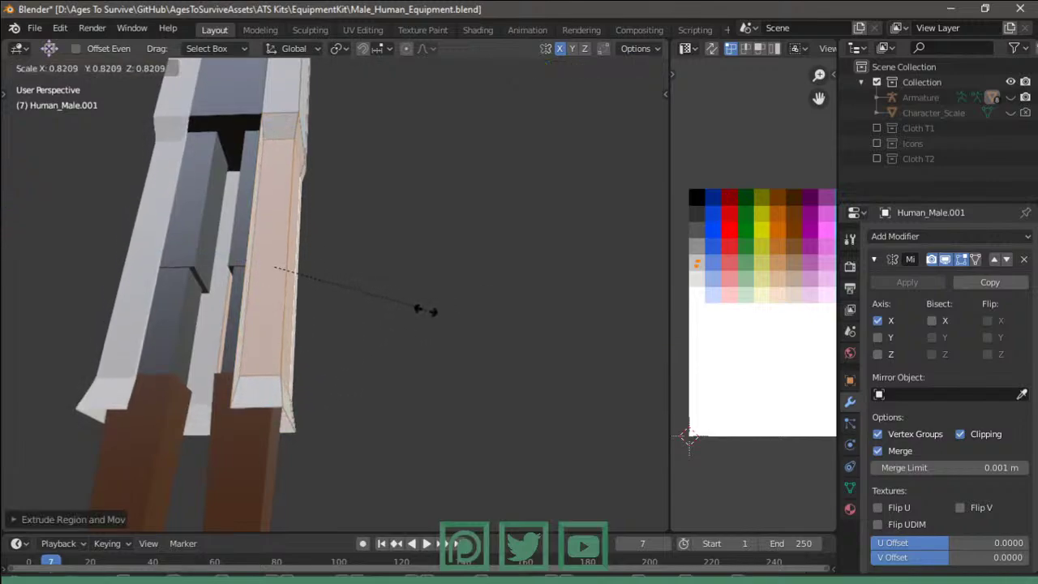
pyautogui.click(455, 301)
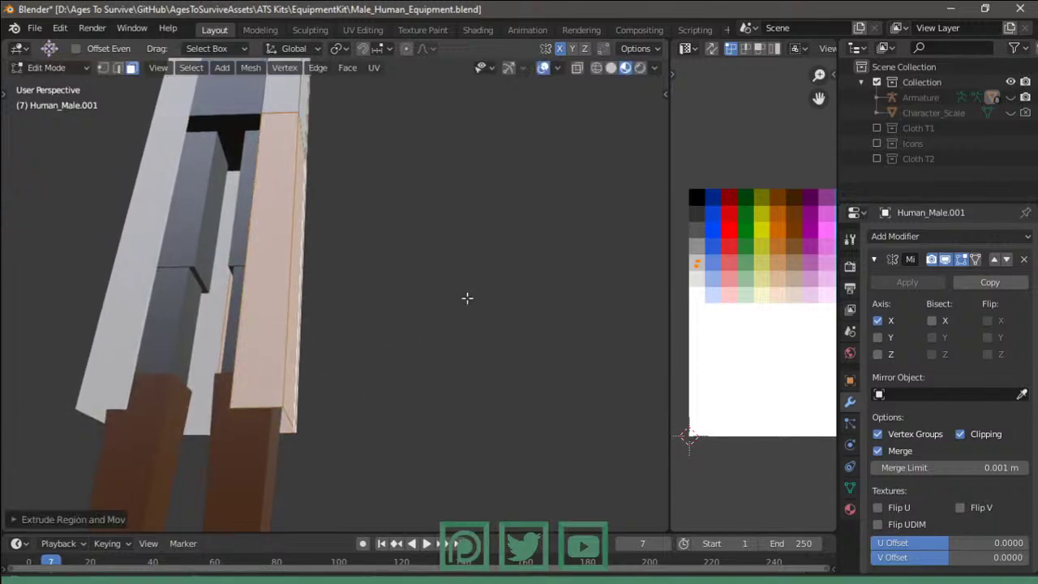
pyautogui.hotkey('alt', 's')
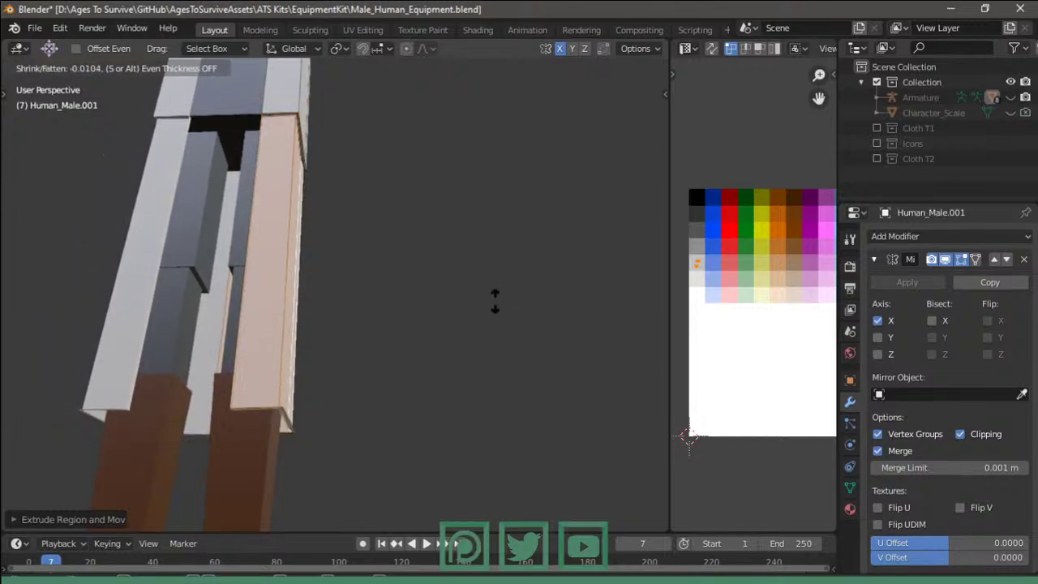
pyautogui.click(493, 301)
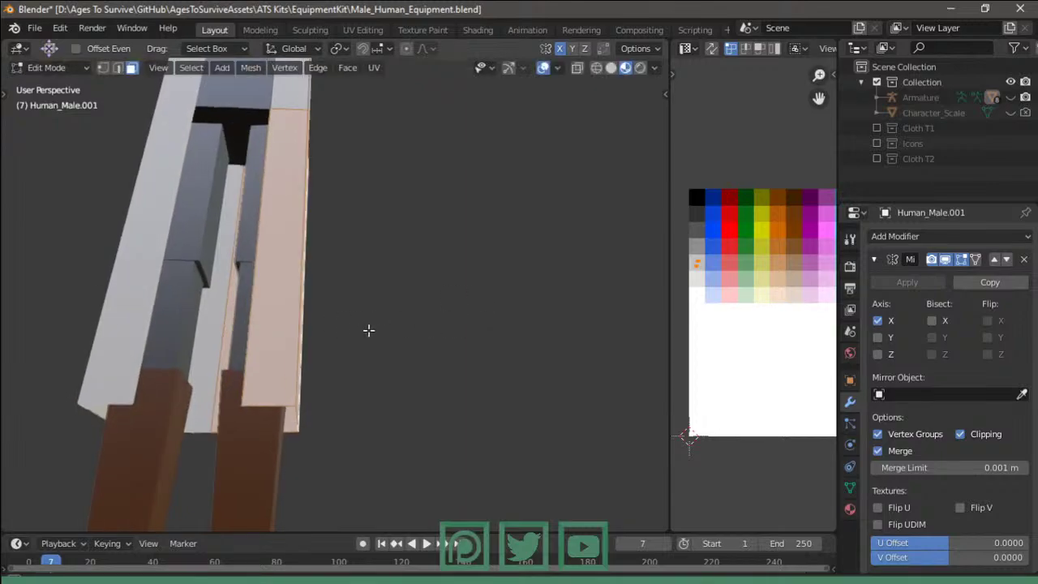
# - Extrude the inner leg faces into extra layers, then review the thickened panels
pyautogui.moveTo(368, 330)
pyautogui.mouseDown(button='middle')
pyautogui.moveTo(399, 354)
pyautogui.moveTo(309, 427)
pyautogui.mouseUp(button='middle')
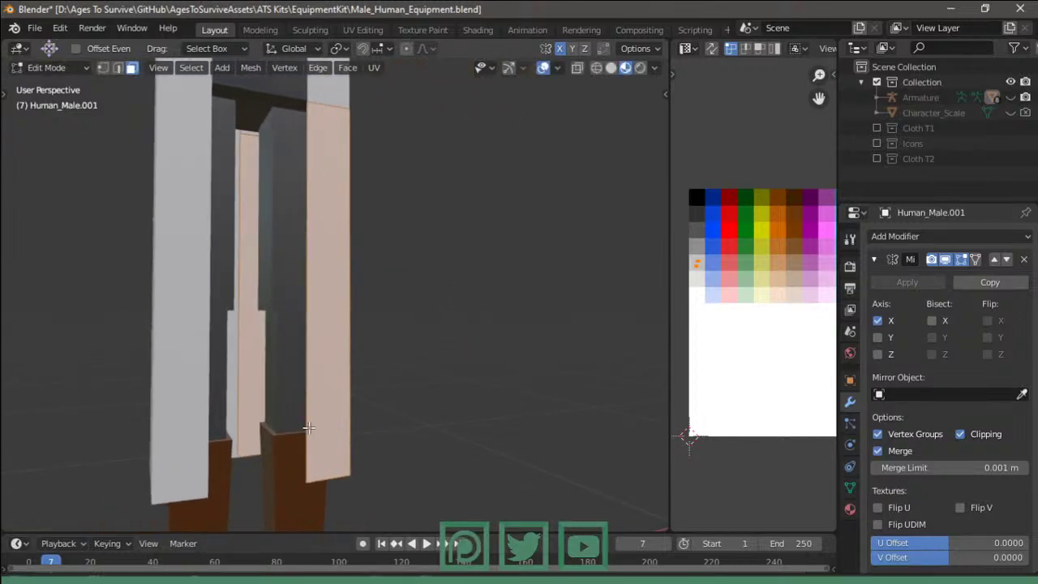
pyautogui.moveTo(249, 338)
pyautogui.mouseDown(button='middle')
pyautogui.moveTo(304, 375)
pyautogui.moveTo(308, 338)
pyautogui.moveTo(297, 308)
pyautogui.moveTo(236, 368)
pyautogui.mouseUp(button='middle')
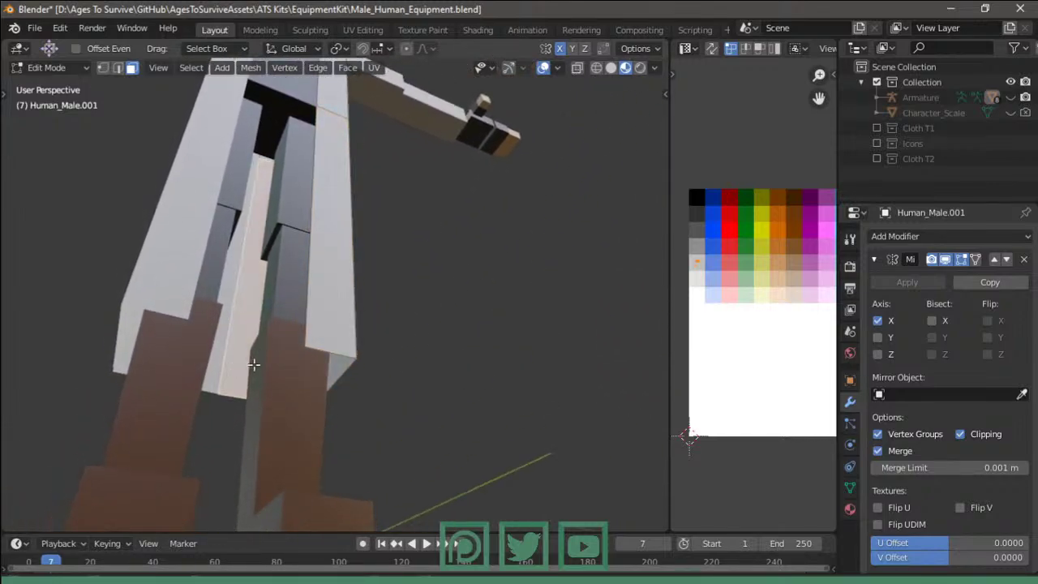
pyautogui.press('e')
pyautogui.click(255, 356)
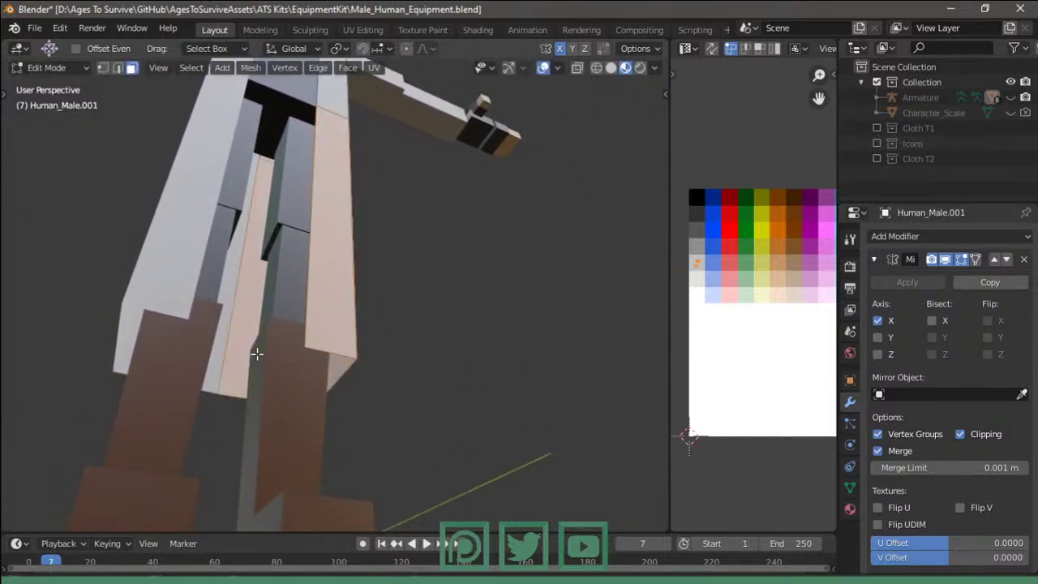
pyautogui.moveTo(313, 338); pyautogui.dragTo(261, 343, button='middle')
pyautogui.press('e')
pyautogui.click(341, 310)
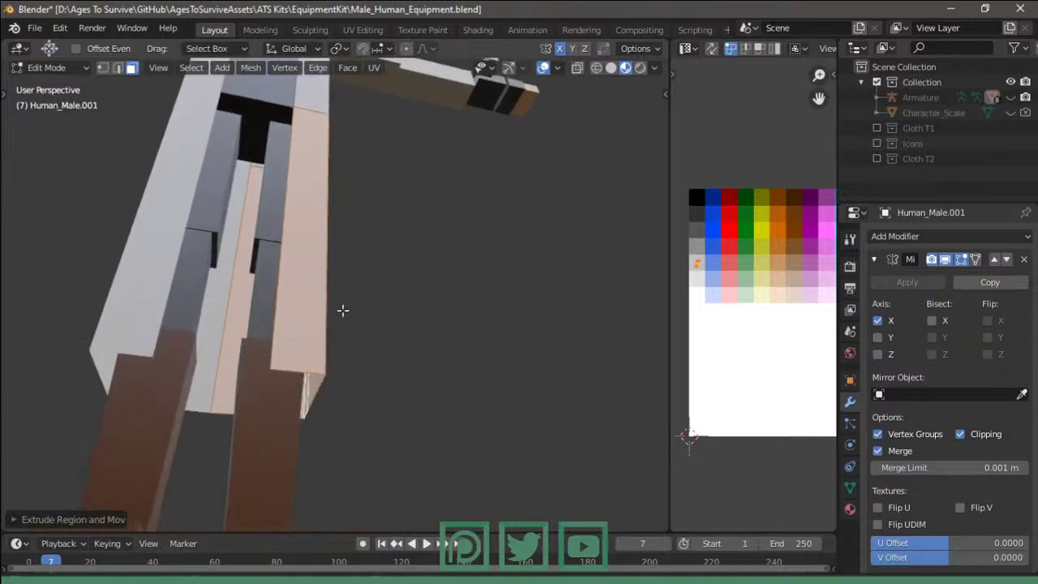
pyautogui.hotkey('alt', 's')
pyautogui.press('Escape')
pyautogui.press('Tab')
pyautogui.moveTo(340, 312)
pyautogui.mouseDown(button='middle')
pyautogui.moveTo(490, 292)
pyautogui.moveTo(433, 396)
pyautogui.moveTo(441, 454)
pyautogui.moveTo(461, 471)
pyautogui.moveTo(425, 470)
pyautogui.moveTo(292, 385)
pyautogui.moveTo(341, 343)
pyautogui.moveTo(387, 336)
pyautogui.moveTo(446, 351)
pyautogui.moveTo(320, 378)
pyautogui.moveTo(330, 328)
pyautogui.mouseUp(button='middle')
pyautogui.press('Tab')
pyautogui.press('Tab')
pyautogui.press('Tab')
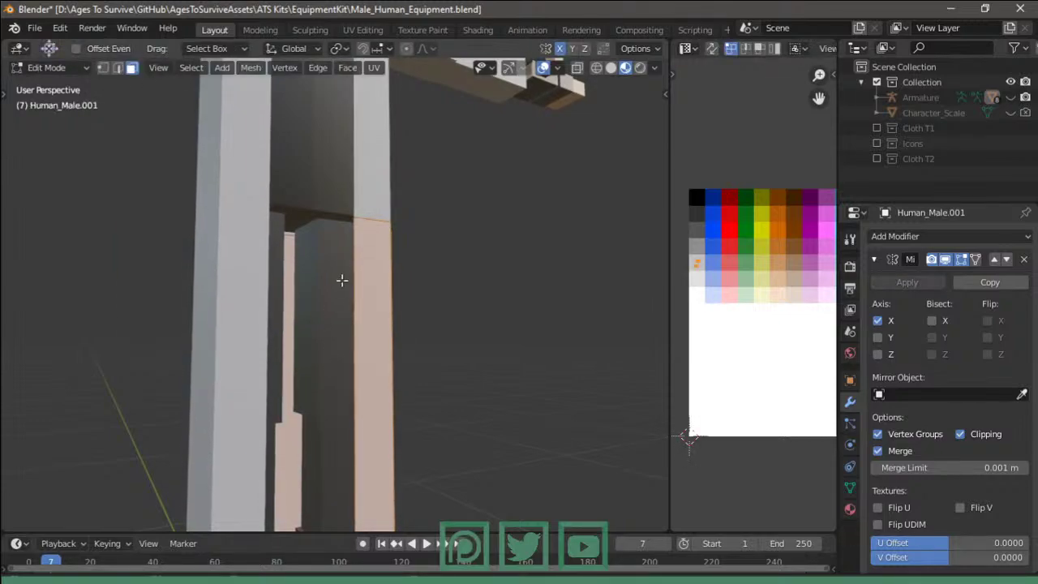
# - Add an edge loop across the shirt panel and select the faces below it
pyautogui.click(365, 186)
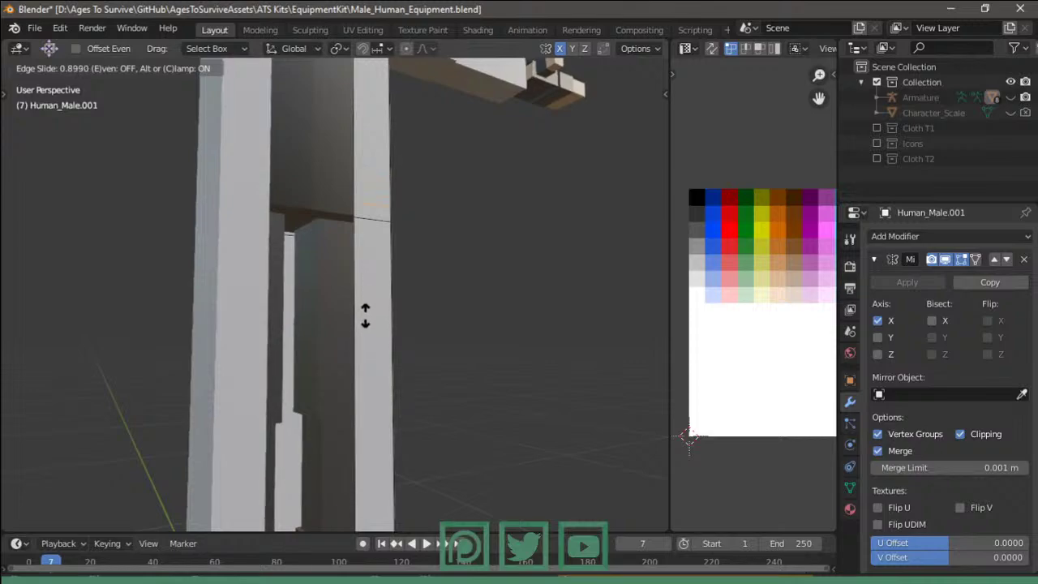
pyautogui.click(365, 320)
pyautogui.press('3')
pyautogui.moveTo(347, 229); pyautogui.dragTo(373, 236, button='middle')
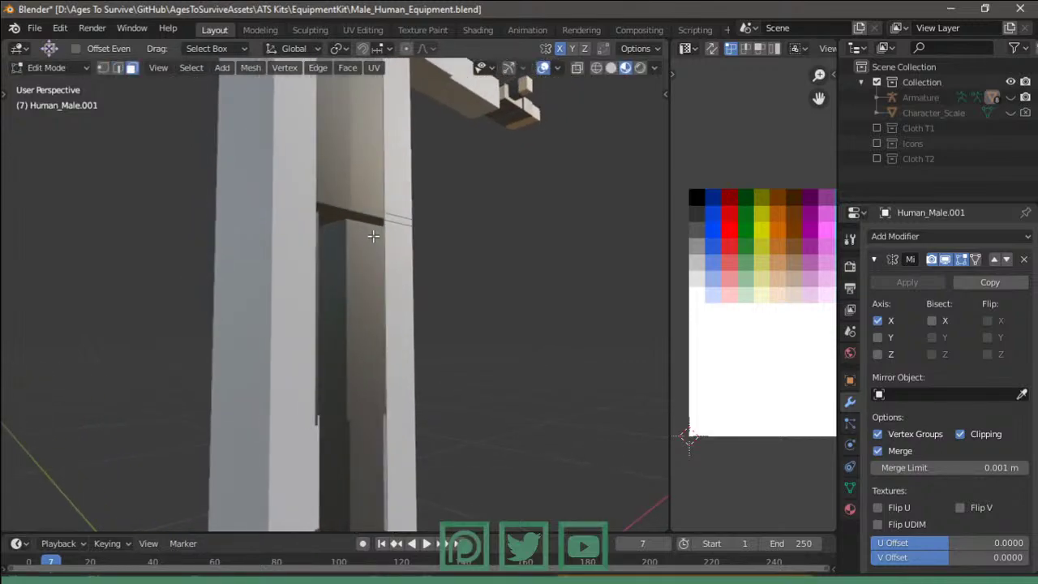
pyautogui.moveTo(389, 356)
pyautogui.mouseDown(button='middle')
pyautogui.moveTo(329, 322)
pyautogui.moveTo(294, 340)
pyautogui.moveTo(285, 175)
pyautogui.mouseUp(button='middle')
pyautogui.keyDown('shift'); pyautogui.click(320, 352); pyautogui.keyUp('shift')
pyautogui.keyDown('shift'); pyautogui.click(271, 145); pyautogui.keyUp('shift')
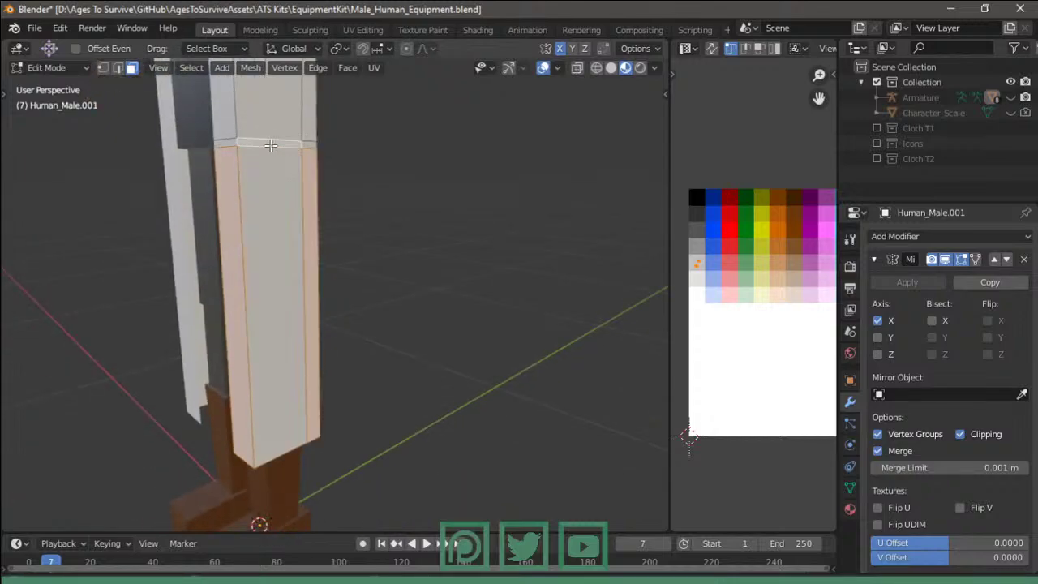
pyautogui.keyDown('shift'); pyautogui.click(314, 146); pyautogui.keyUp('shift')
pyautogui.keyDown('shift'); pyautogui.click(315, 146); pyautogui.keyUp('shift')
pyautogui.moveTo(314, 146)
pyautogui.mouseDown(button='middle')
pyautogui.moveTo(162, 161)
pyautogui.moveTo(293, 155)
pyautogui.moveTo(203, 359)
pyautogui.mouseUp(button='middle')
pyautogui.keyDown('shift'); pyautogui.click(343, 144); pyautogui.keyUp('shift')
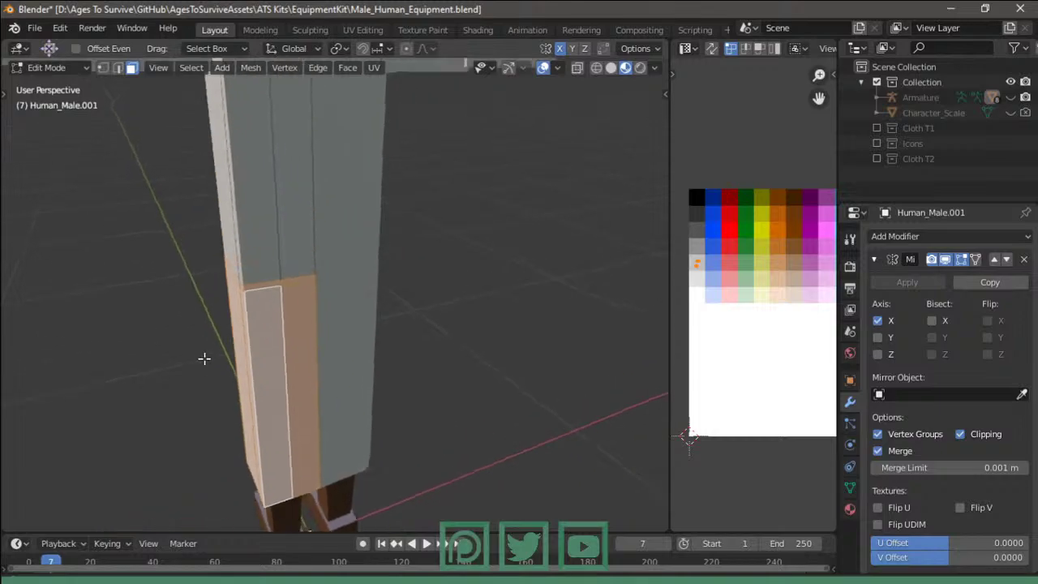
# - Extrude the selected lower faces in place into a separate band
pyautogui.scroll(3, 398, 329)
pyautogui.press('e')
pyautogui.rightClick(462, 329)
pyautogui.hotkey('alt', 's')
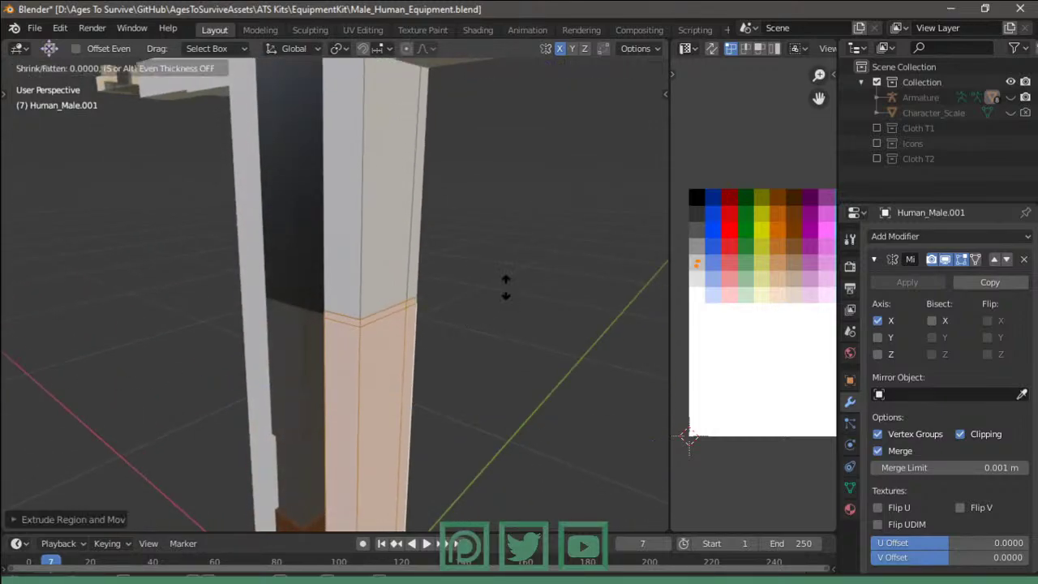
pyautogui.rightClick(512, 290)
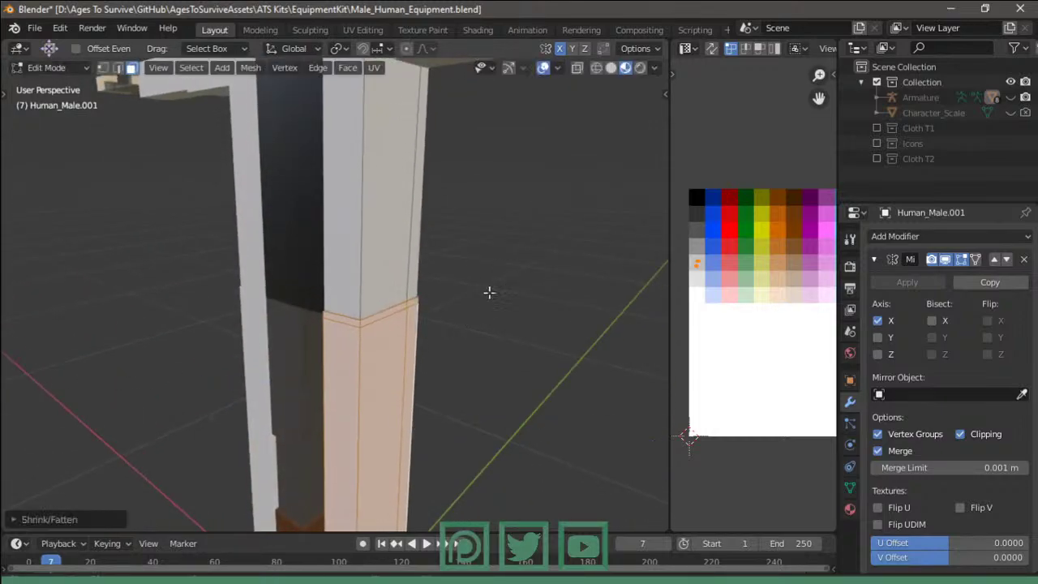
pyautogui.press('Tab')
# - Glance at the YouTube Studio livestream dashboard, then return to the Blender character
pyautogui.moveTo(487, 307); pyautogui.dragTo(546, 297, button='middle')
pyautogui.scroll(-4, 546, 299)
pyautogui.moveTo(392, 285)
pyautogui.mouseDown(button='middle')
pyautogui.moveTo(432, 254)
pyautogui.moveTo(389, 291)
pyautogui.mouseUp(button='middle')
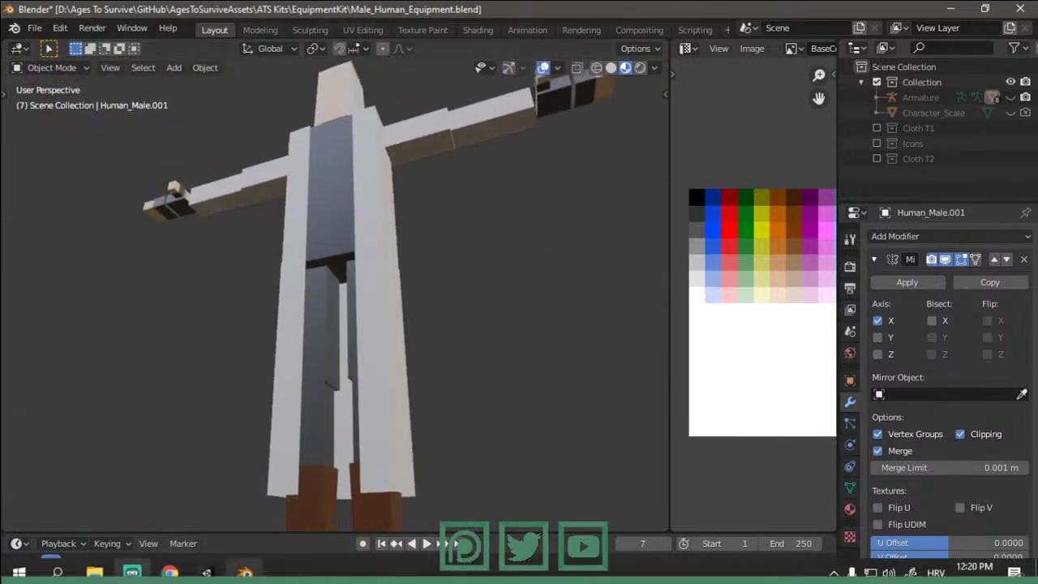
pyautogui.click(170, 573)
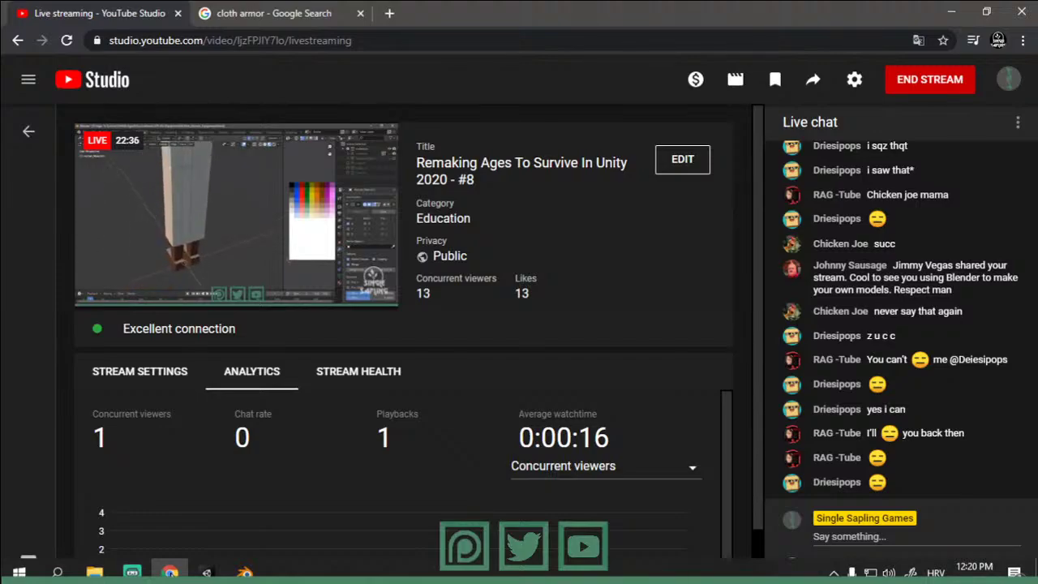
pyautogui.click(244, 573)
pyautogui.scroll(-3, 356, 242)
pyautogui.moveTo(356, 241)
pyautogui.mouseDown(button='middle')
pyautogui.moveTo(421, 344)
pyautogui.moveTo(487, 327)
pyautogui.moveTo(243, 343)
pyautogui.moveTo(290, 310)
pyautogui.moveTo(337, 355)
pyautogui.moveTo(420, 293)
pyautogui.mouseUp(button='middle')
# - Select all connected geometry of the tall box Human_Male.003 in Edit Mode
pyautogui.click(361, 344)
pyautogui.press('Tab')
pyautogui.scroll(5, 399, 333)
pyautogui.moveTo(511, 394); pyautogui.dragTo(199, 438, button='middle')
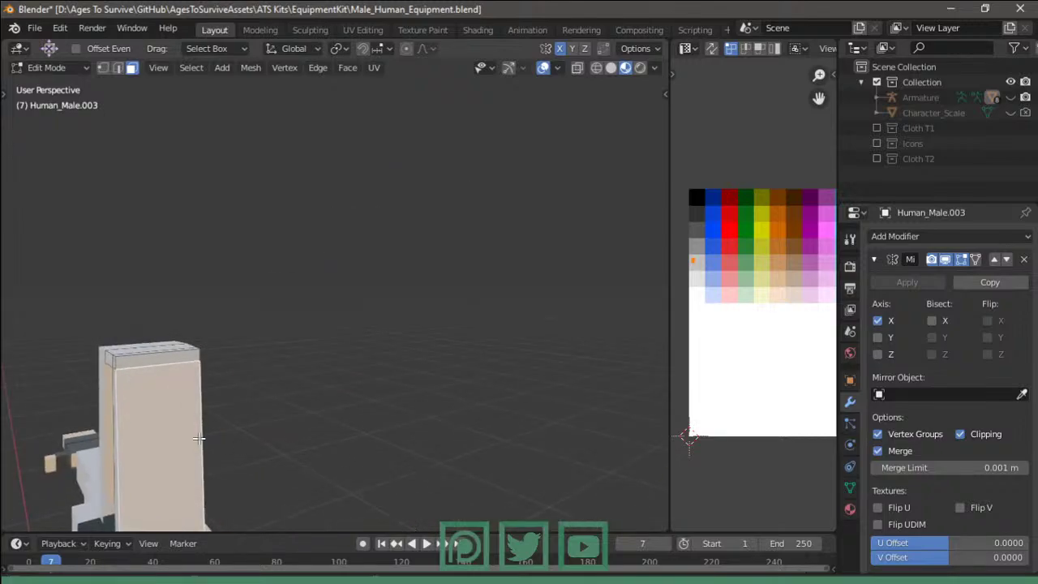
pyautogui.moveTo(163, 350); pyautogui.dragTo(210, 337, button='middle')
pyautogui.hotkey('ctrl', 'l')
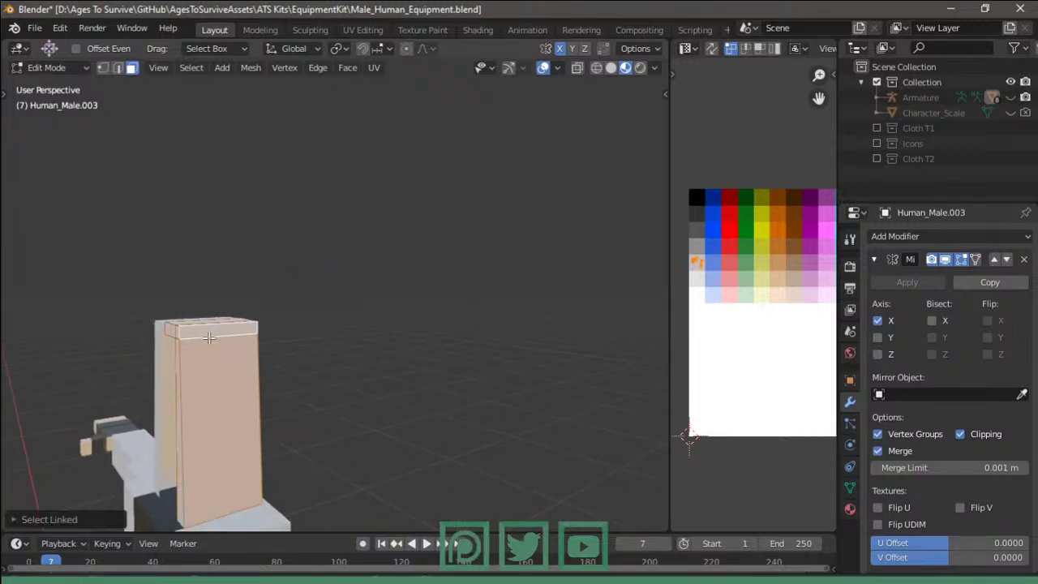
pyautogui.moveTo(257, 435); pyautogui.dragTo(341, 377, button='middle')
pyautogui.click(341, 377)
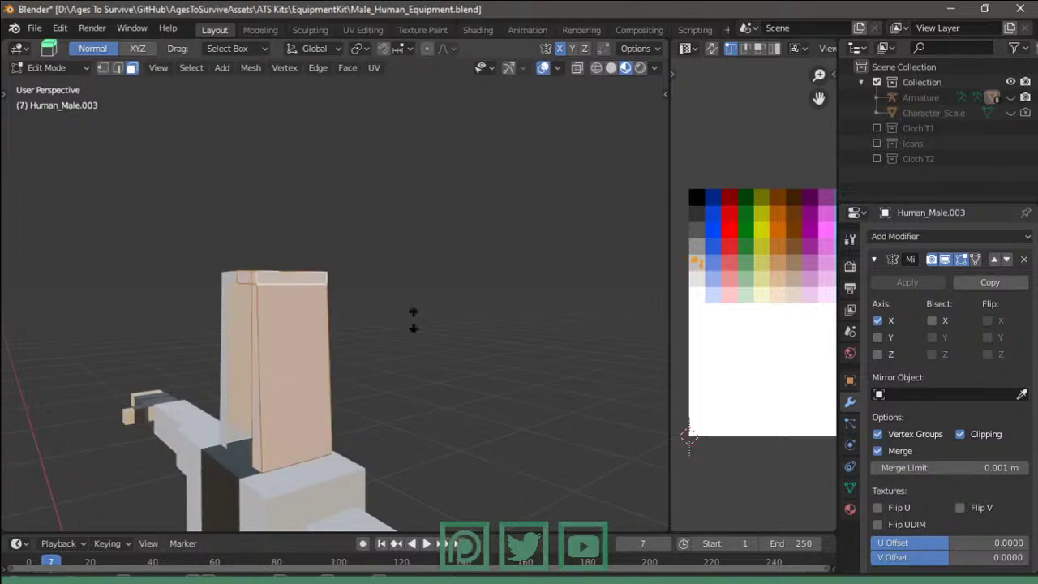
pyautogui.hotkey('alt', 's')
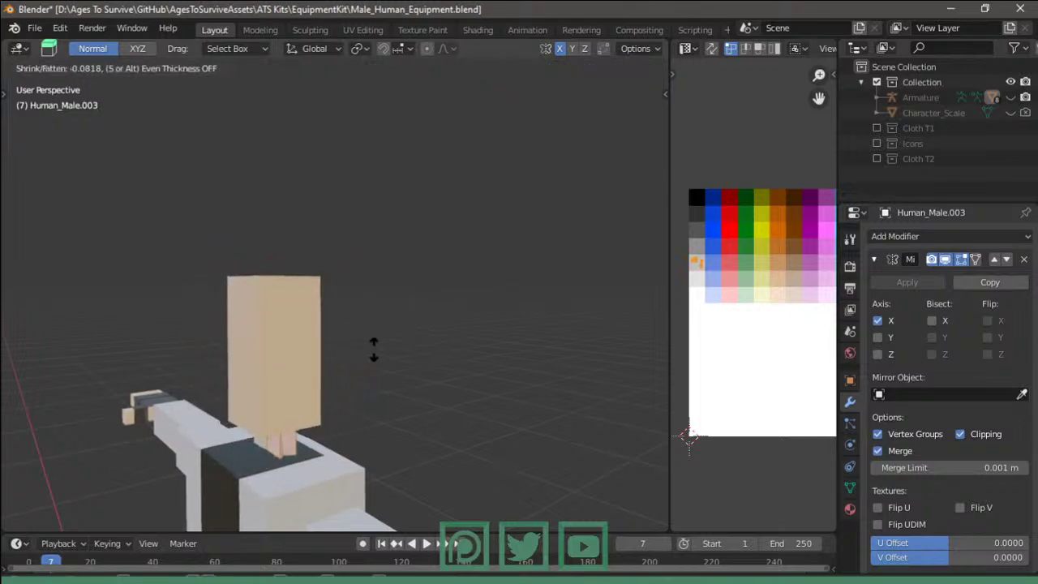
pyautogui.press('Escape')
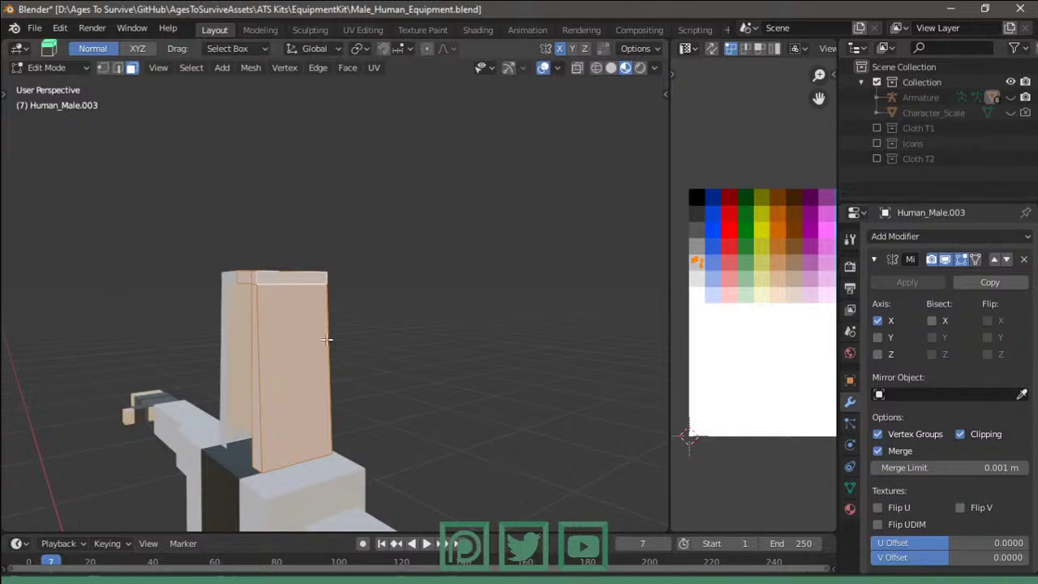
# - Extrude the box faces in place and fatten them slightly outward for thickness
pyautogui.moveTo(326, 339); pyautogui.dragTo(395, 308, button='middle')
pyautogui.press('e')
pyautogui.press('Escape')
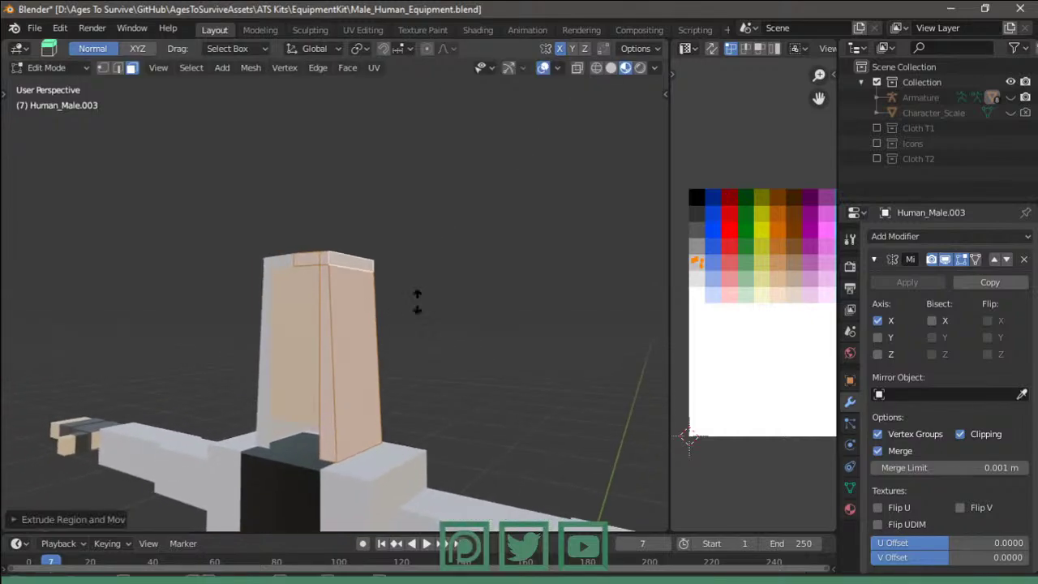
pyautogui.hotkey('alt', 's')
pyautogui.press('Escape')
pyautogui.press('Tab')
pyautogui.moveTo(421, 300); pyautogui.dragTo(402, 339, button='middle')
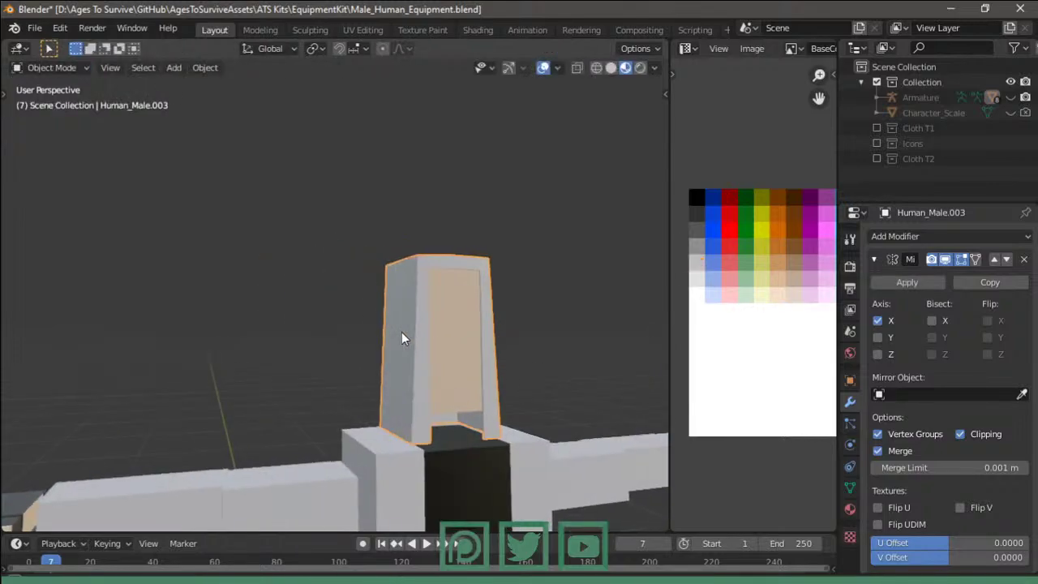
pyautogui.moveTo(565, 322)
pyautogui.mouseDown(button='middle')
pyautogui.moveTo(428, 301)
pyautogui.moveTo(466, 251)
pyautogui.moveTo(350, 343)
pyautogui.moveTo(196, 368)
pyautogui.moveTo(621, 375)
pyautogui.moveTo(507, 339)
pyautogui.moveTo(479, 303)
pyautogui.moveTo(435, 354)
pyautogui.moveTo(567, 352)
pyautogui.moveTo(498, 274)
pyautogui.moveTo(412, 262)
pyautogui.moveTo(484, 254)
pyautogui.moveTo(400, 285)
pyautogui.moveTo(425, 358)
pyautogui.moveTo(475, 282)
pyautogui.moveTo(554, 266)
pyautogui.moveTo(498, 288)
pyautogui.moveTo(219, 307)
pyautogui.moveTo(303, 310)
pyautogui.moveTo(308, 487)
pyautogui.mouseUp(button='middle')
# - Review the YouTube Studio livestream chat, then open a new tab beside the cloth armor search
pyautogui.click(170, 571)
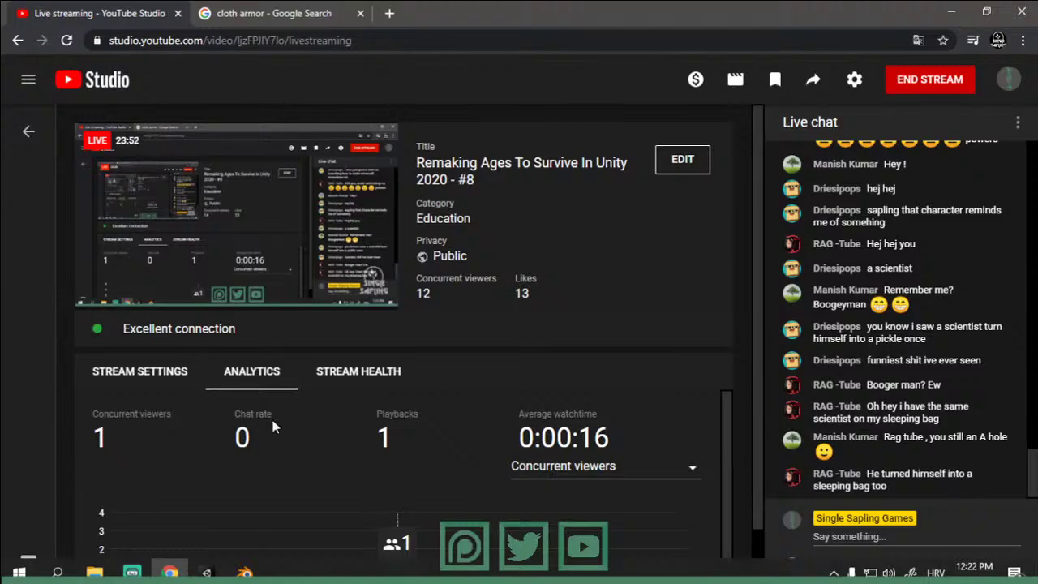
pyautogui.click(332, 13)
pyautogui.hotkey('ctrl', 't')
# - Search images for 'rick' and open the Rick Sanchez image preview
pyautogui.write('r')
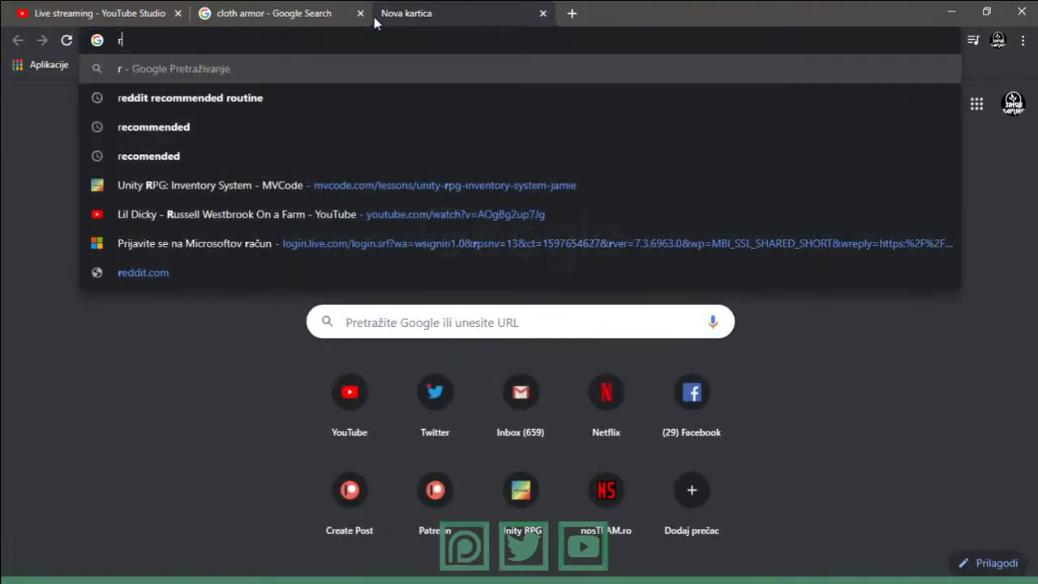
pyautogui.write('ick')
pyautogui.press('Return')
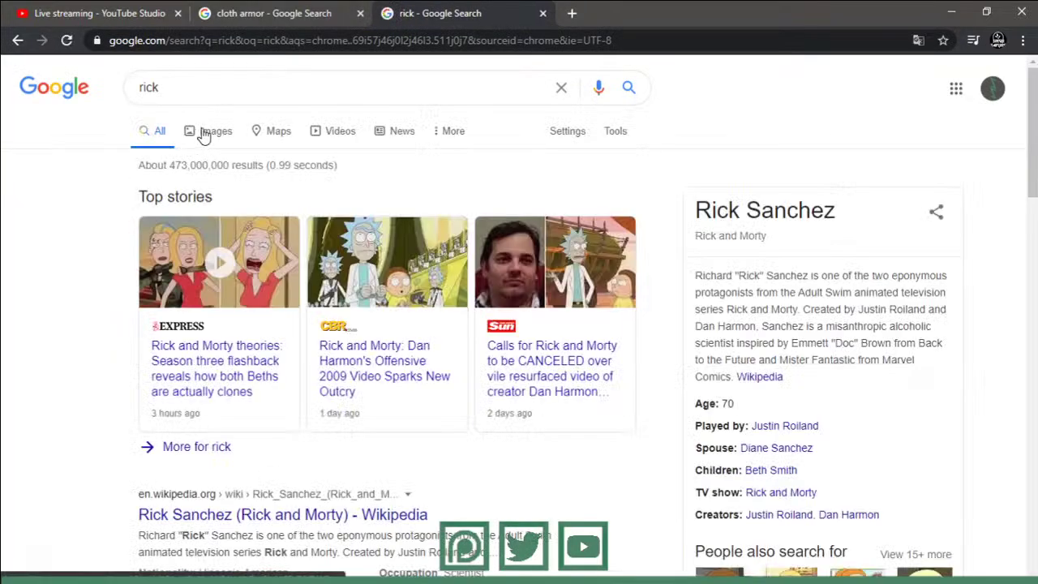
pyautogui.click(204, 132)
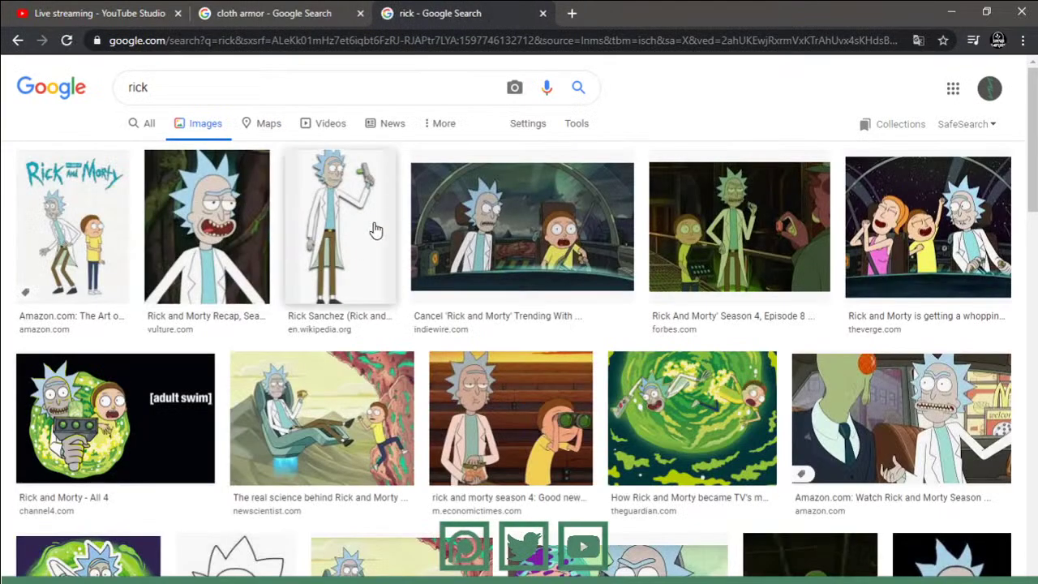
pyautogui.click(376, 231)
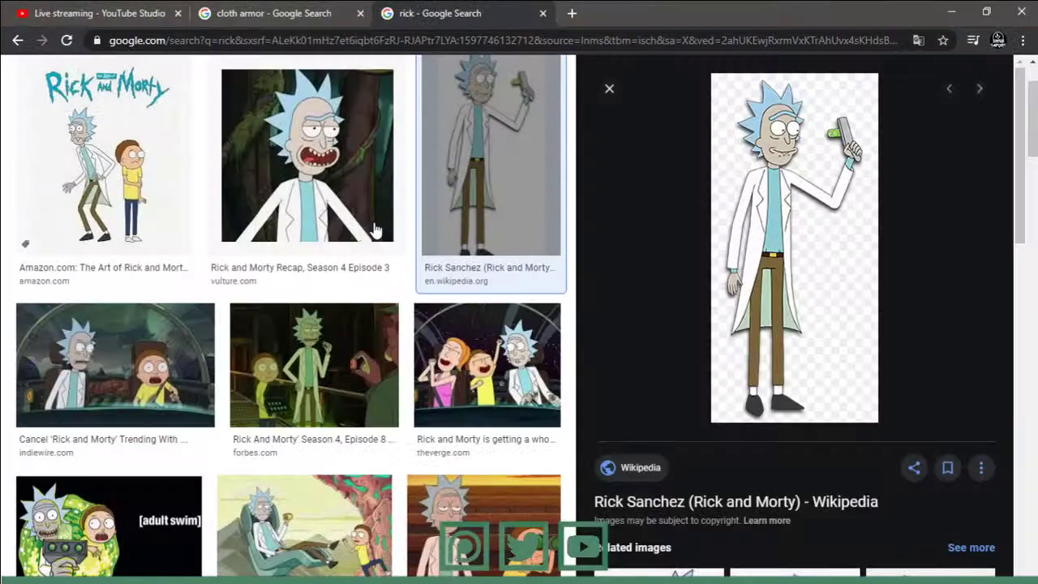
# - Glance at Blender, then go back to the Live streaming - YouTube Studio tab
pyautogui.hotkey('alt', 'Tab')
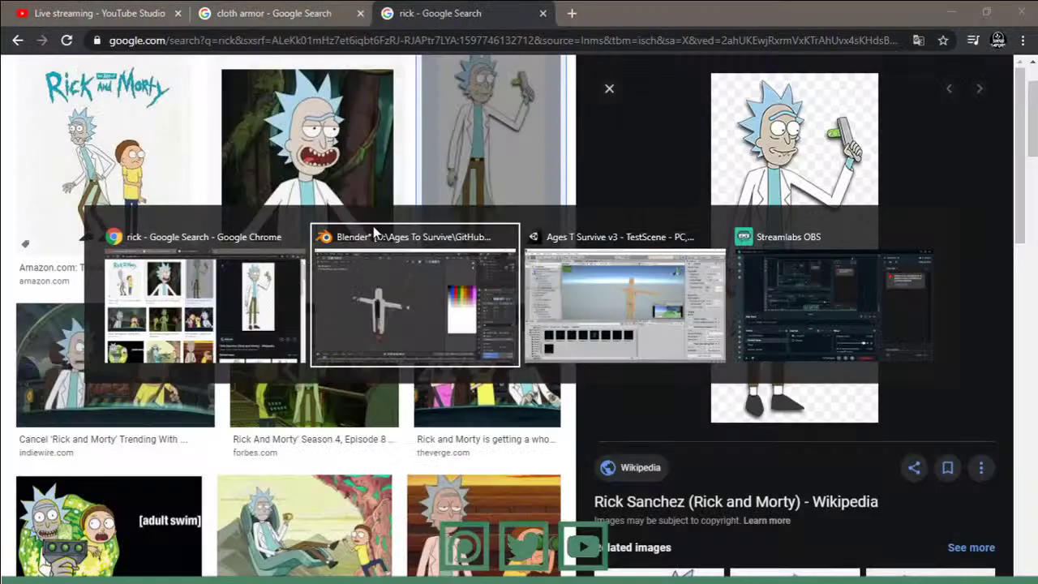
pyautogui.hotkey('alt', 'Tab')
pyautogui.hotkey('alt', 'Tab')
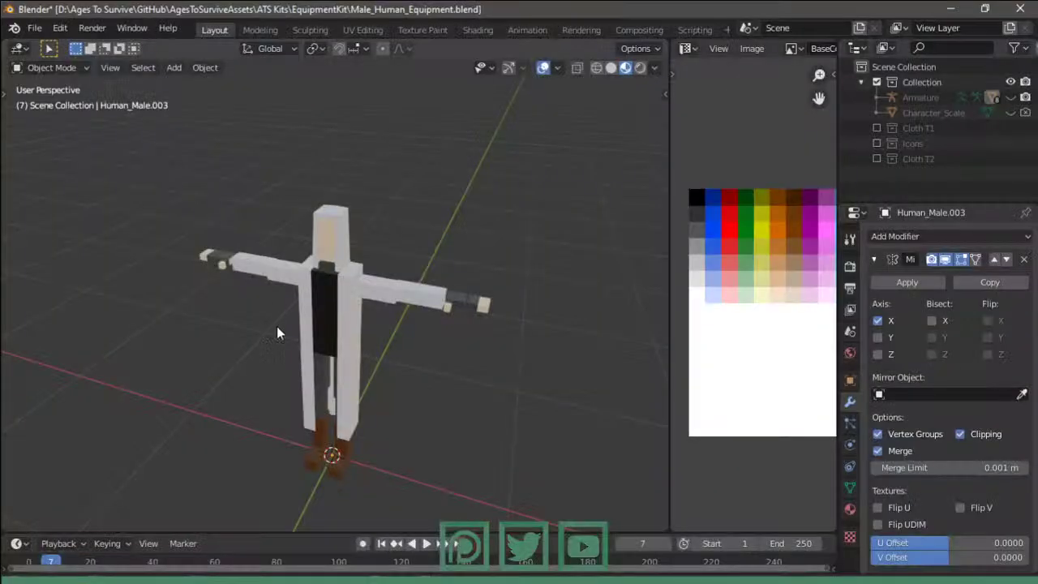
pyautogui.hotkey('alt', 'Tab')
pyautogui.hotkey('ctrl', 'shift', 'Tab')
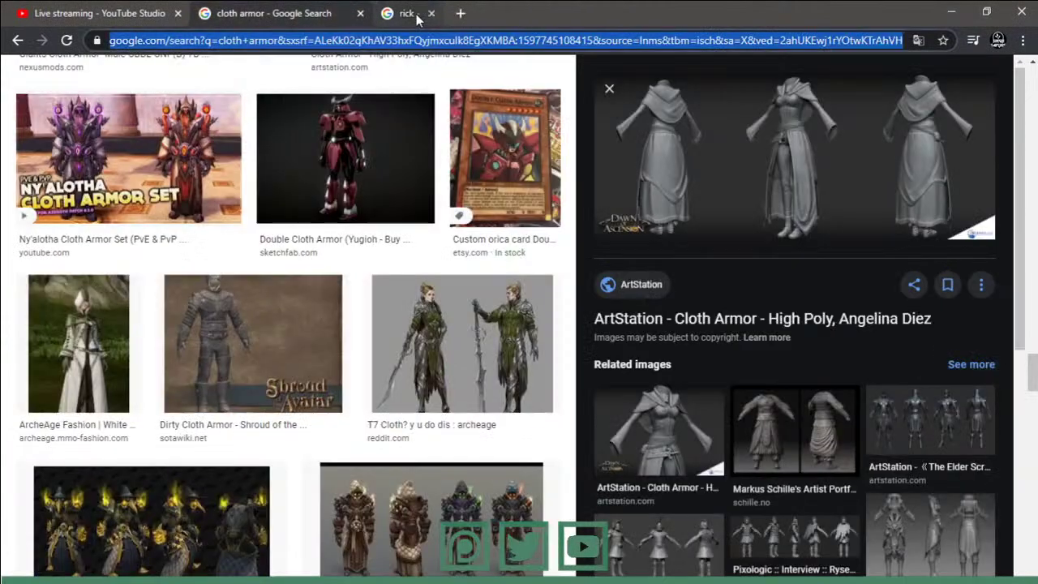
pyautogui.hotkey('ctrl', 'shift', 'Tab')
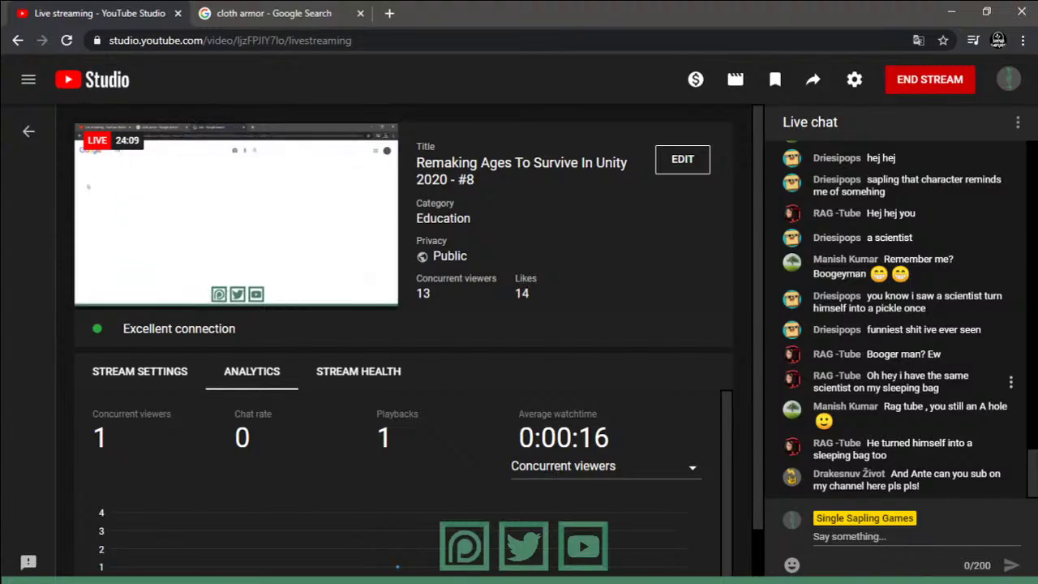
# - Highlight and read viewers' messages in the live chat, then clear the selection
pyautogui.doubleClick(931, 388)
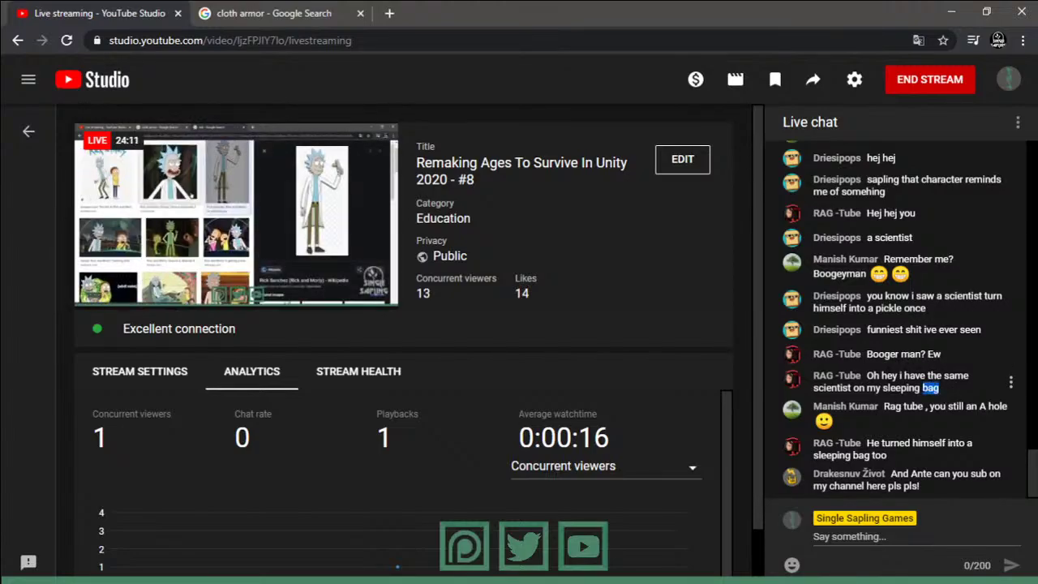
pyautogui.tripleClick(931, 388)
pyautogui.moveTo(898, 404); pyautogui.dragTo(962, 406)
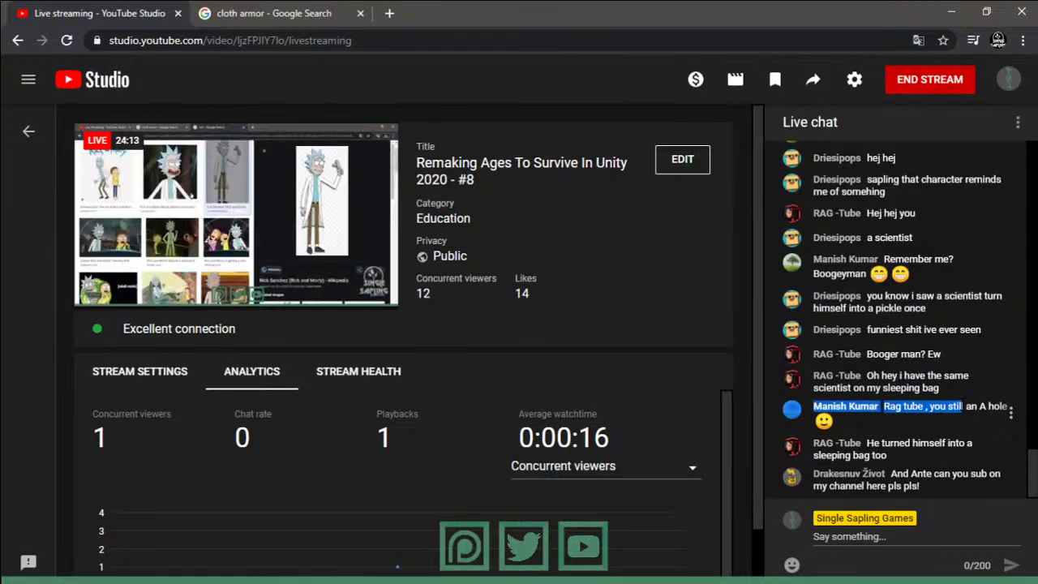
pyautogui.click(962, 406)
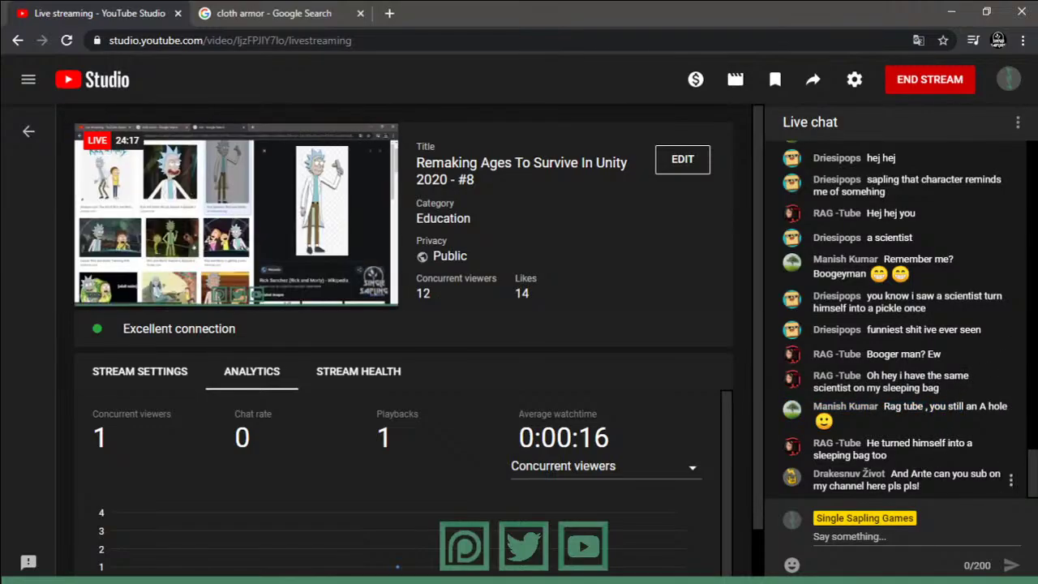
# - Back in Blender, turn the view to face the character and expand the armature's children in the outliner
pyautogui.click(956, 13)
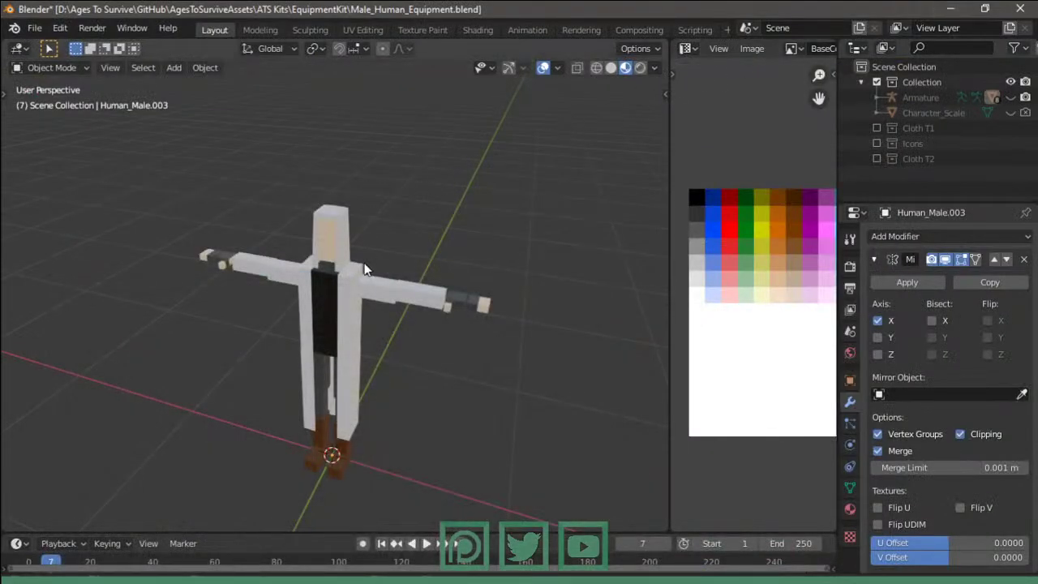
pyautogui.moveTo(364, 268); pyautogui.dragTo(325, 259, button='middle')
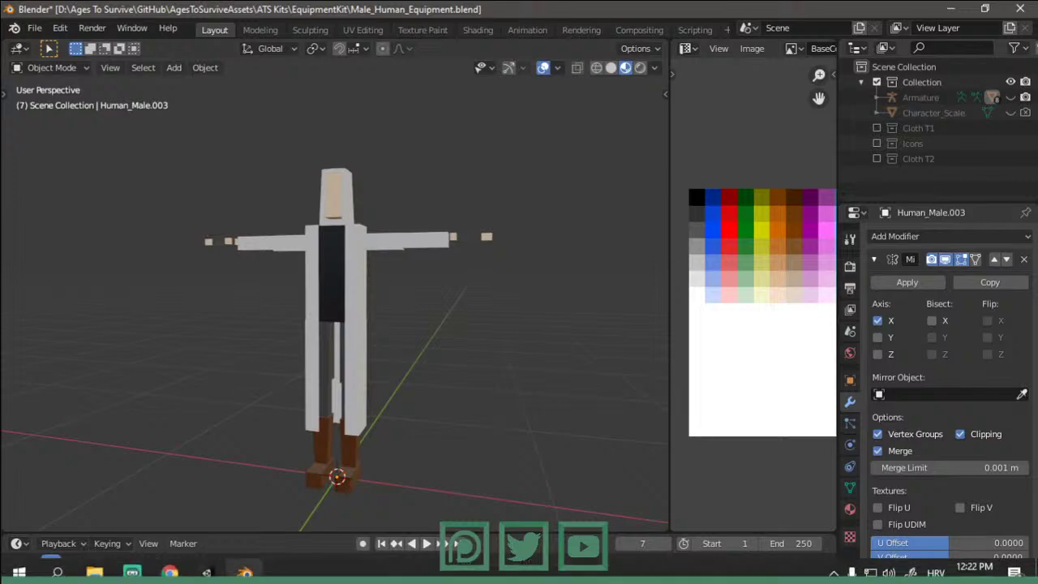
pyautogui.moveTo(323, 318)
pyautogui.mouseDown(button='middle')
pyautogui.moveTo(404, 332)
pyautogui.moveTo(457, 273)
pyautogui.moveTo(579, 232)
pyautogui.moveTo(493, 268)
pyautogui.moveTo(512, 295)
pyautogui.mouseUp(button='middle')
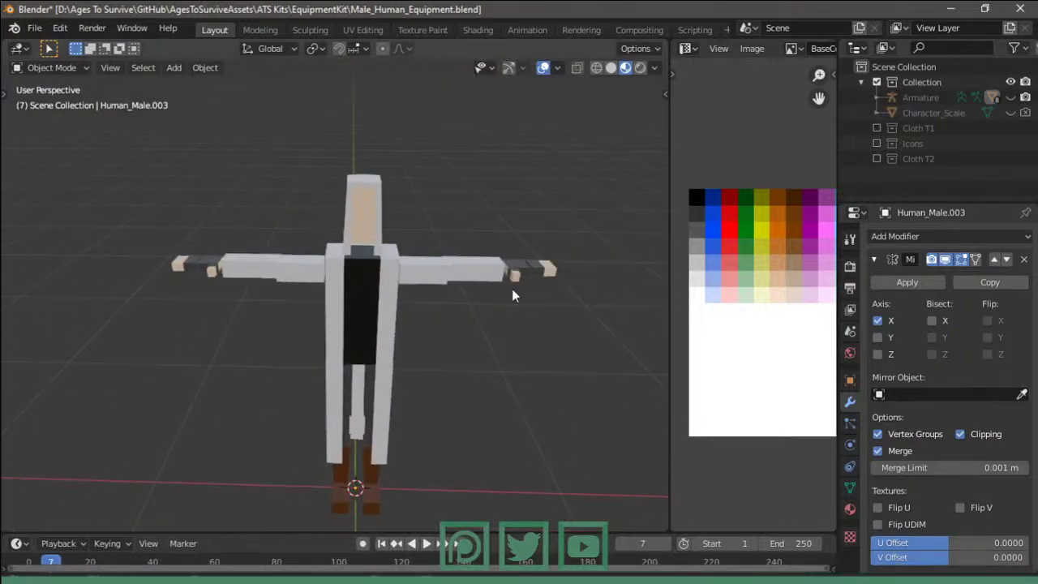
pyautogui.scroll(-1, 511, 290)
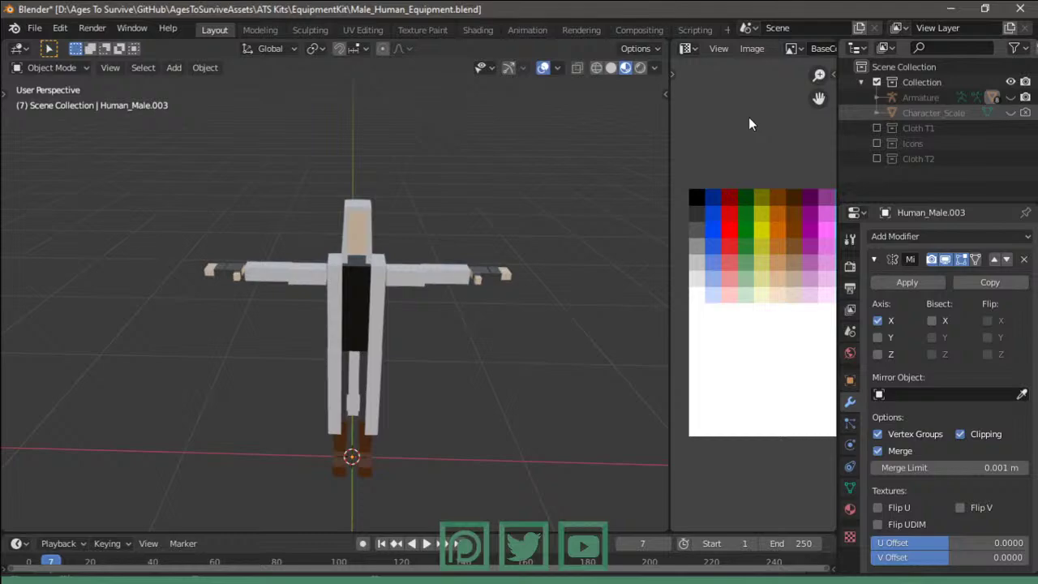
pyautogui.click(877, 98)
pyautogui.scroll(-5, 925, 132)
# - Select Human_Male.001 through .006 and Cloth Legs T1.001 in the outliner
pyautogui.click(460, 267)
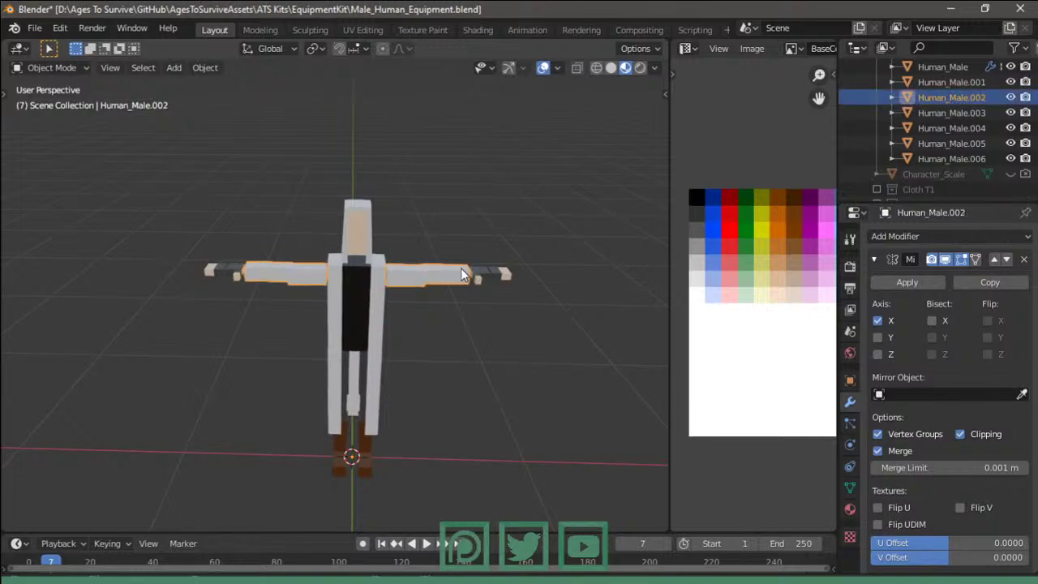
pyautogui.keyDown('shift'); pyautogui.click(370, 226); pyautogui.keyUp('shift')
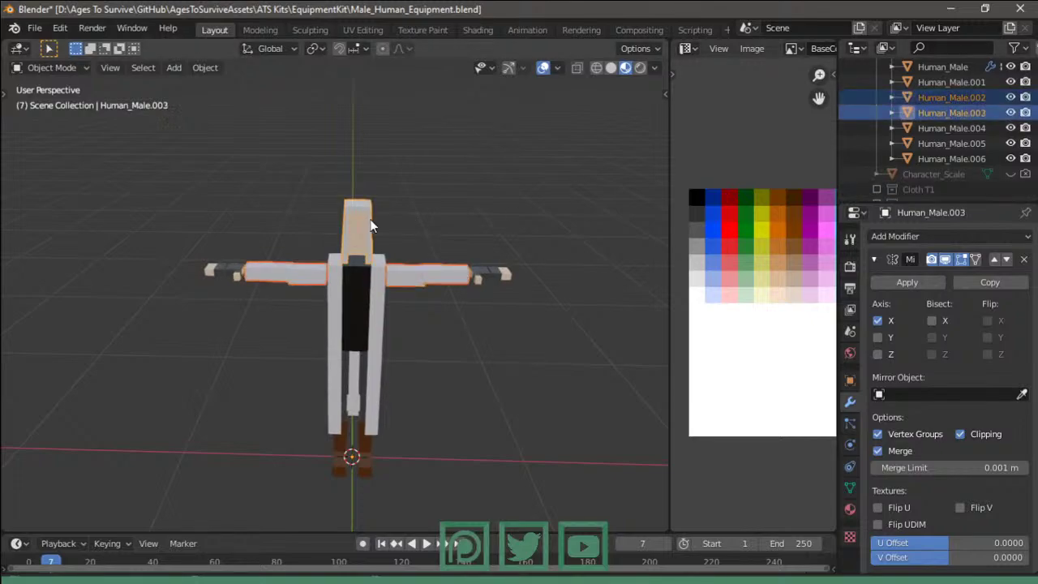
pyautogui.keyDown('shift'); pyautogui.click(365, 432); pyautogui.keyUp('shift')
pyautogui.keyDown('shift'); pyautogui.click(365, 460); pyautogui.keyUp('shift')
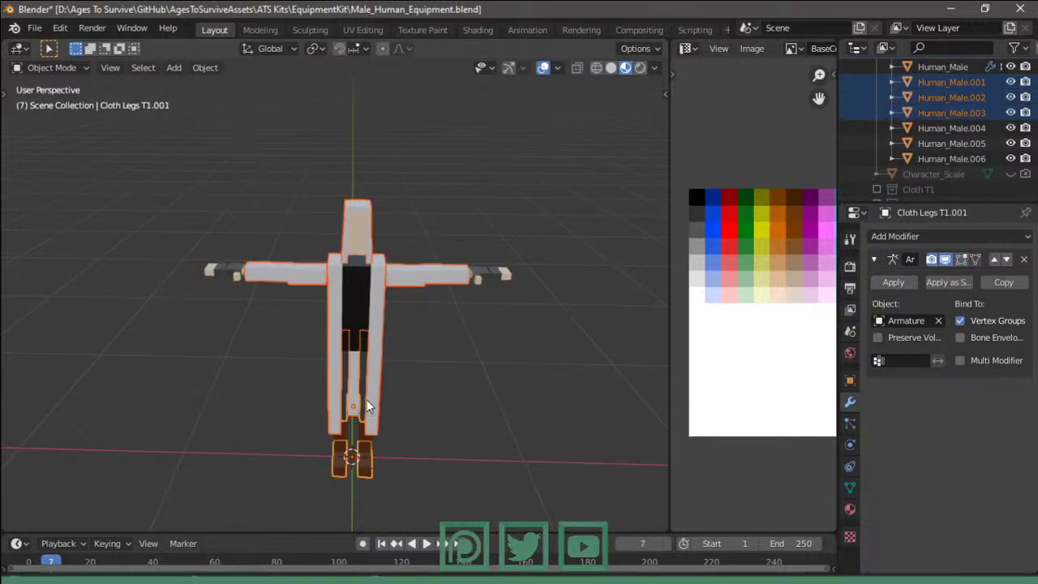
pyautogui.keyDown('shift'); pyautogui.click(367, 402); pyautogui.keyUp('shift')
pyautogui.keyDown('shift'); pyautogui.click(365, 439); pyautogui.keyUp('shift')
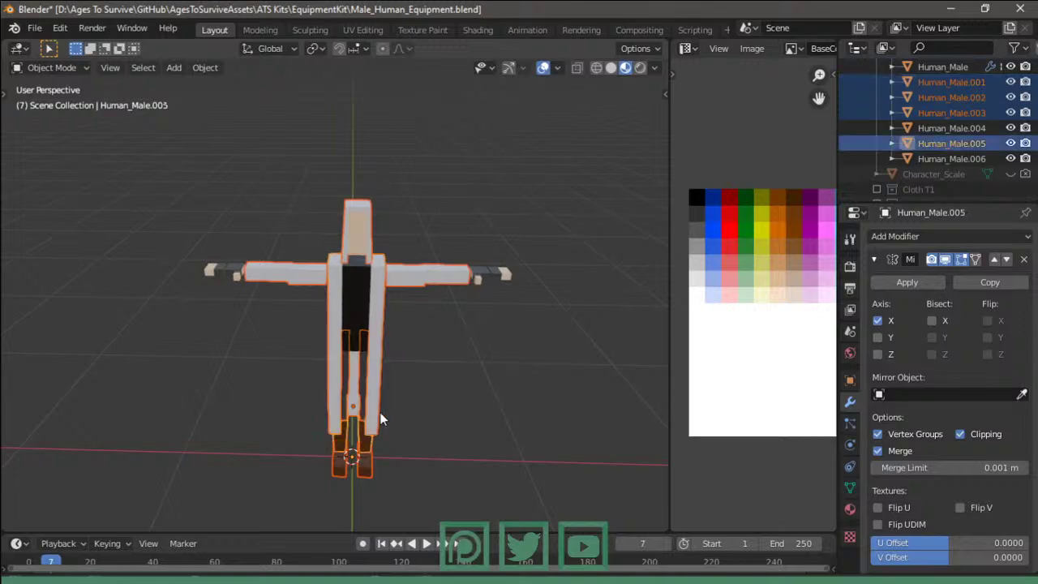
pyautogui.keyDown('shift'); pyautogui.click(391, 391); pyautogui.keyUp('shift')
pyautogui.keyDown('shift'); pyautogui.click(391, 390); pyautogui.keyUp('shift')
pyautogui.keyDown('shift'); pyautogui.click(386, 376); pyautogui.keyUp('shift')
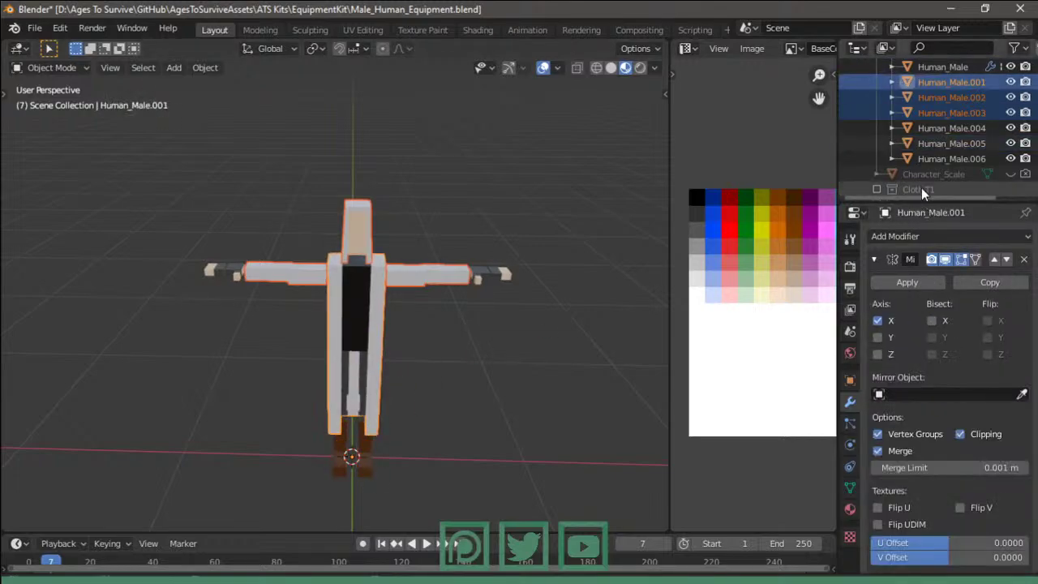
pyautogui.click(956, 157)
pyautogui.keyDown('shift'); pyautogui.click(956, 151); pyautogui.keyUp('shift')
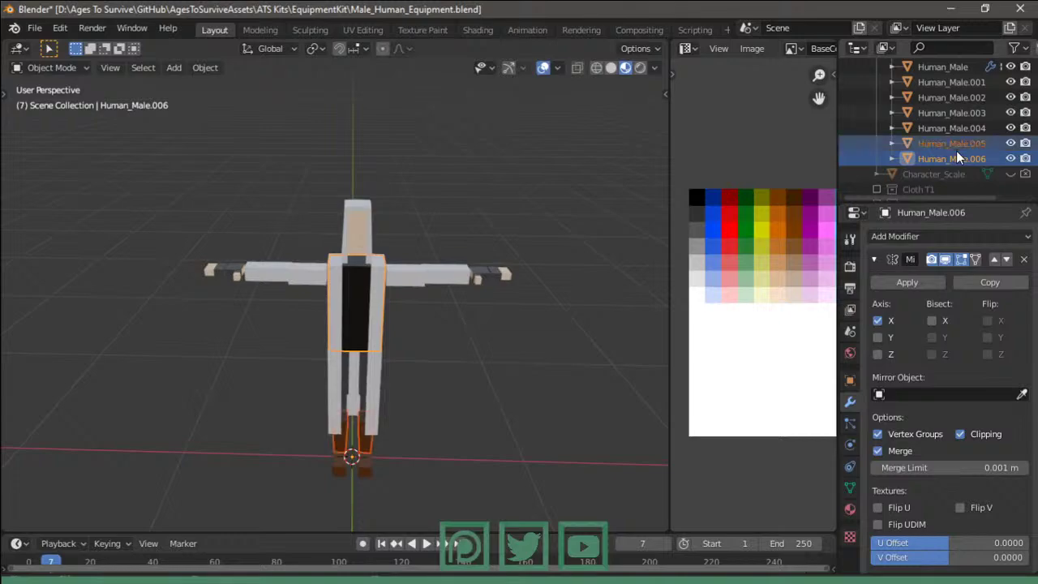
pyautogui.moveTo(957, 151); pyautogui.dragTo(964, 81)
pyautogui.scroll(3, 965, 103)
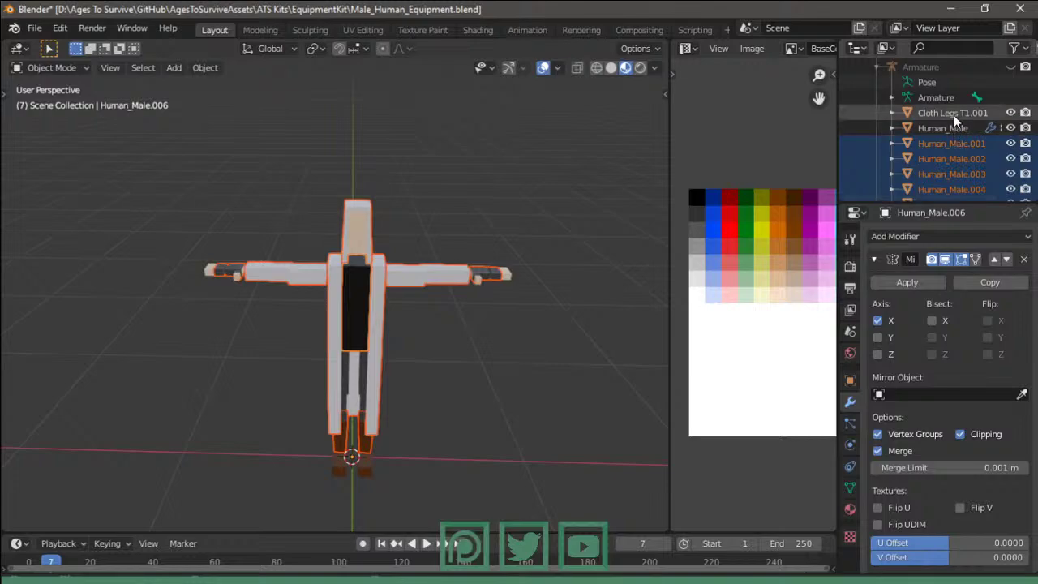
pyautogui.keyDown('ctrl'); pyautogui.click(955, 113); pyautogui.keyUp('ctrl')
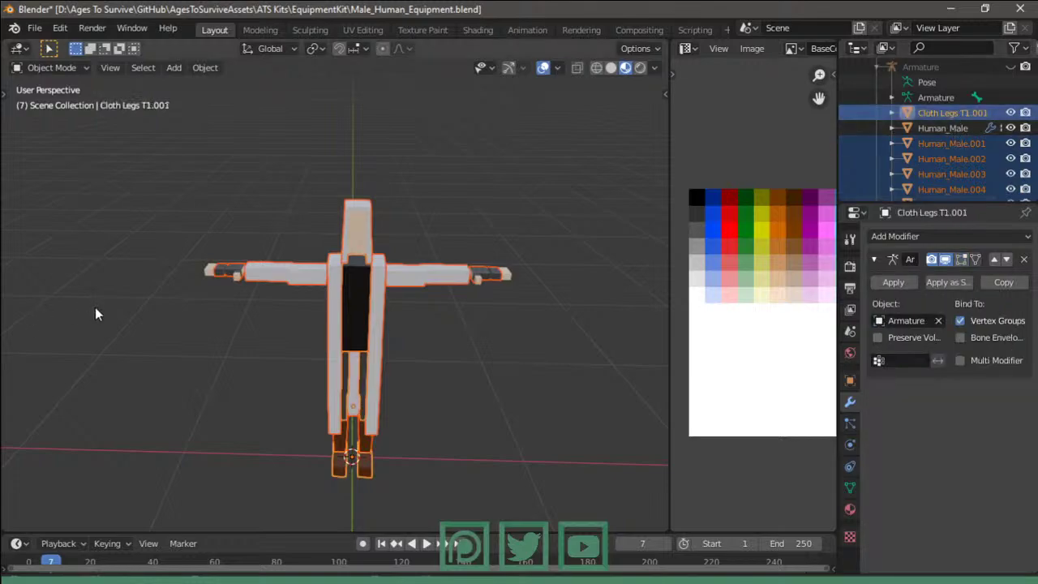
pyautogui.moveTo(108, 306)
pyautogui.mouseDown(button='middle')
pyautogui.moveTo(254, 283)
pyautogui.moveTo(293, 266)
pyautogui.moveTo(111, 289)
pyautogui.moveTo(230, 292)
pyautogui.mouseUp(button='middle')
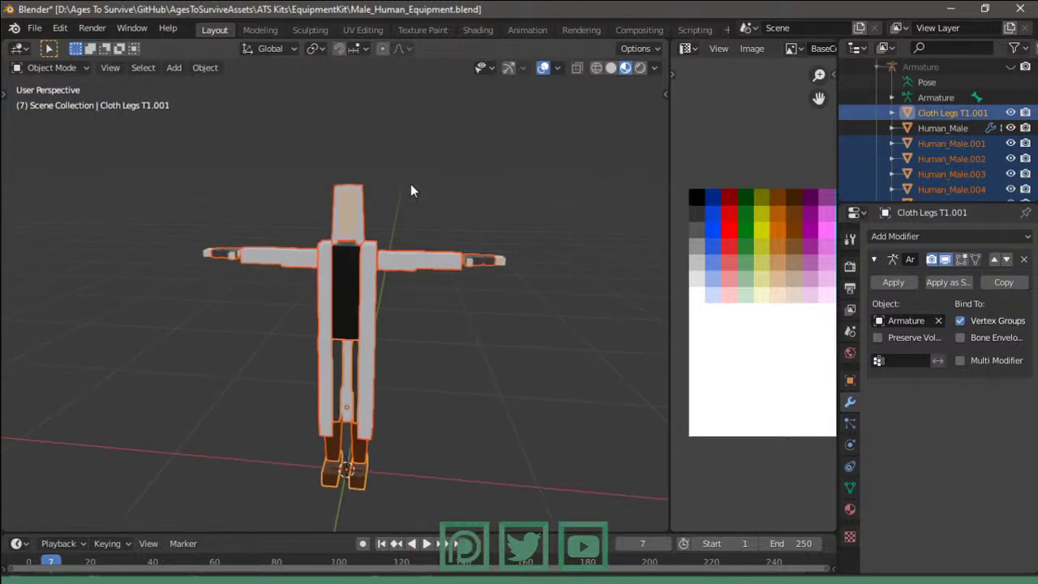
# - Move the selected pieces into a new collection named Cloth T3 and exclude it to hide the outfit
pyautogui.press('m')
pyautogui.click(369, 251)
pyautogui.write('C')
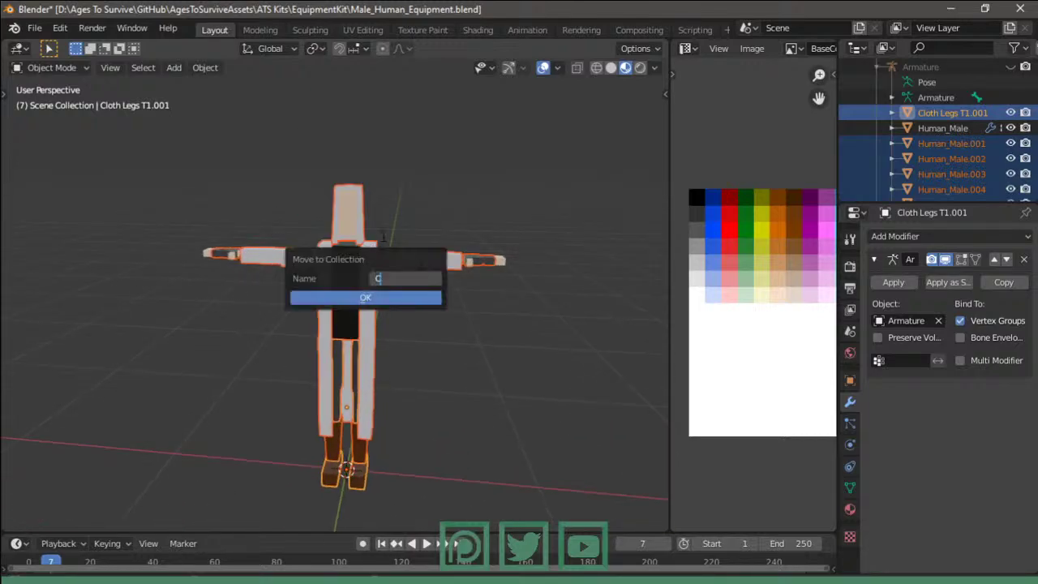
pyautogui.write('loth T3')
pyautogui.press('Return')
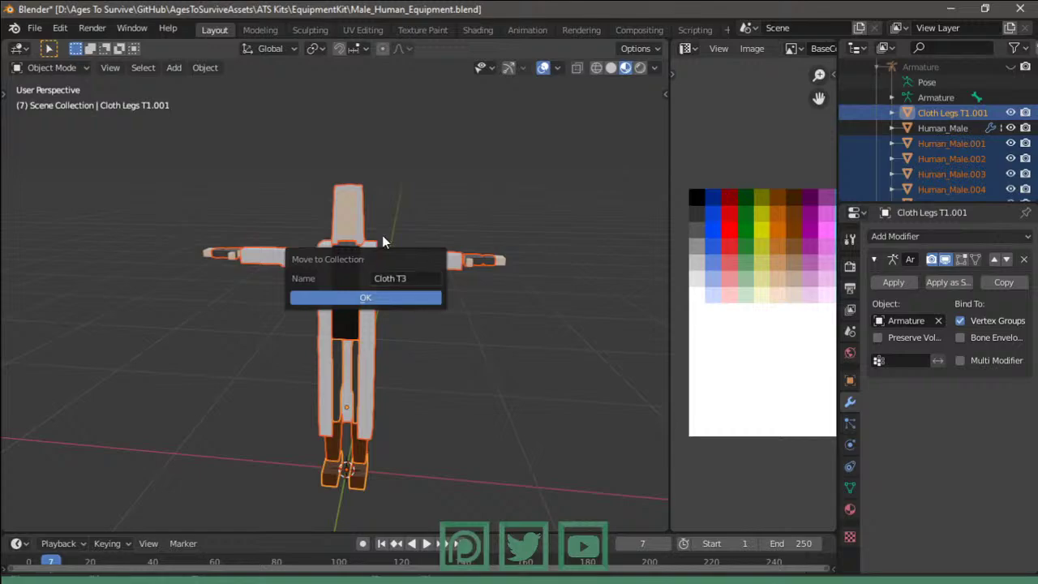
pyautogui.click(392, 298)
pyautogui.scroll(5, 944, 125)
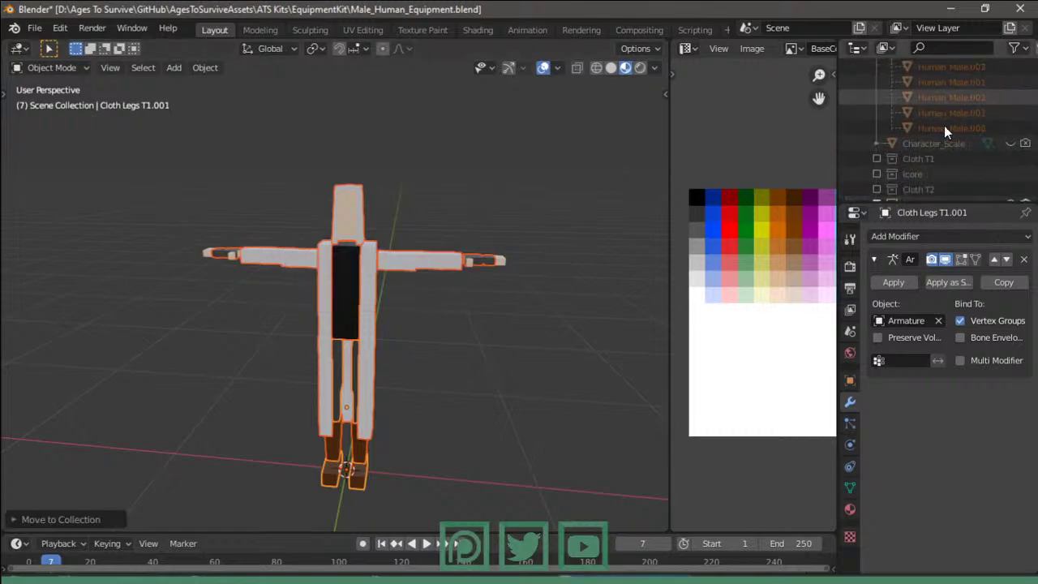
pyautogui.click(876, 113)
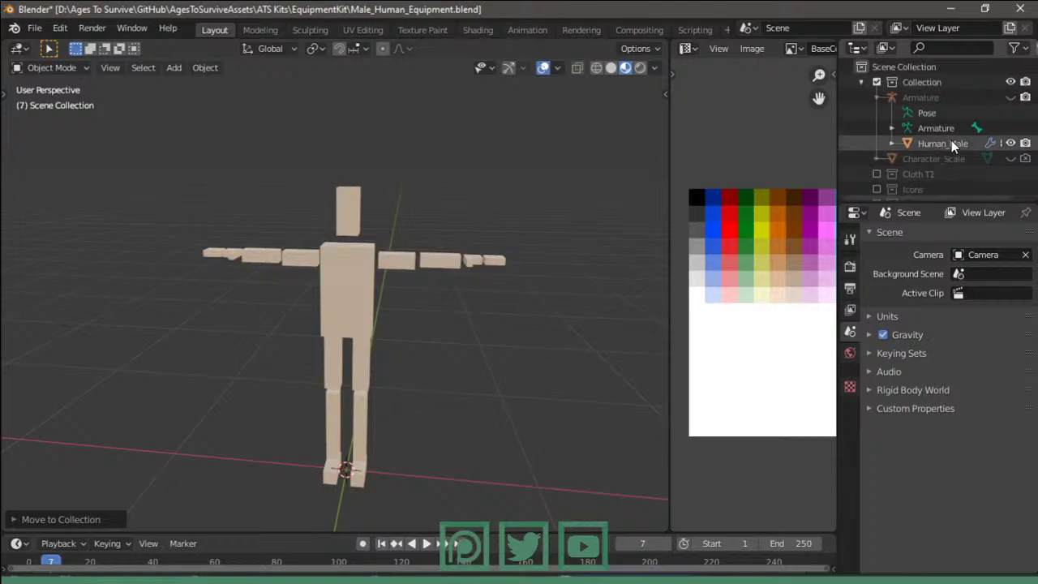
pyautogui.scroll(5, 951, 141)
pyautogui.hotkey('alt', 'Tab')
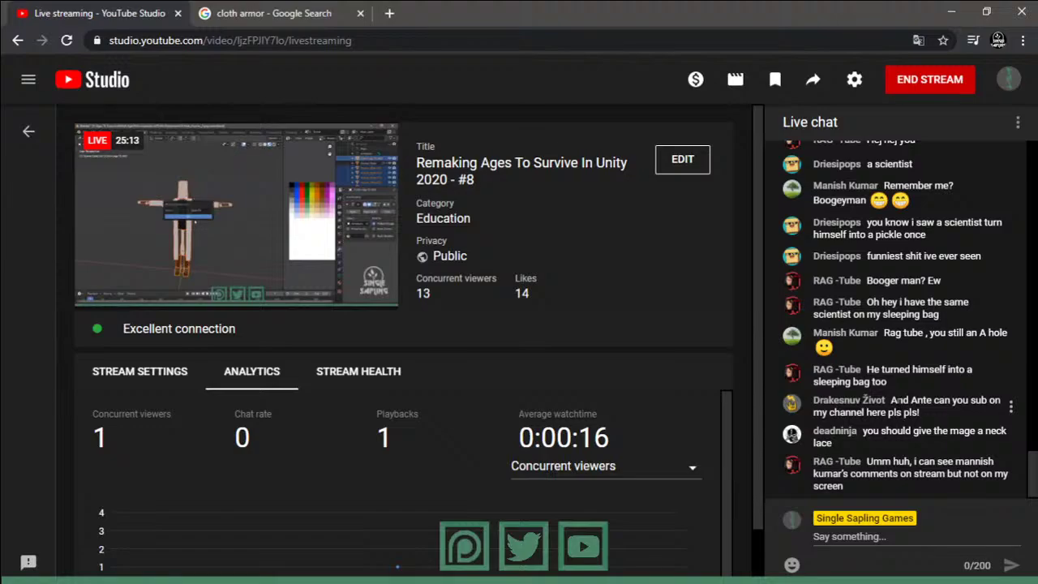
# - Flip between the cloth armor results, the YouTube Studio dashboard and Blender, ending on the cloth armor images
pyautogui.click(314, 18)
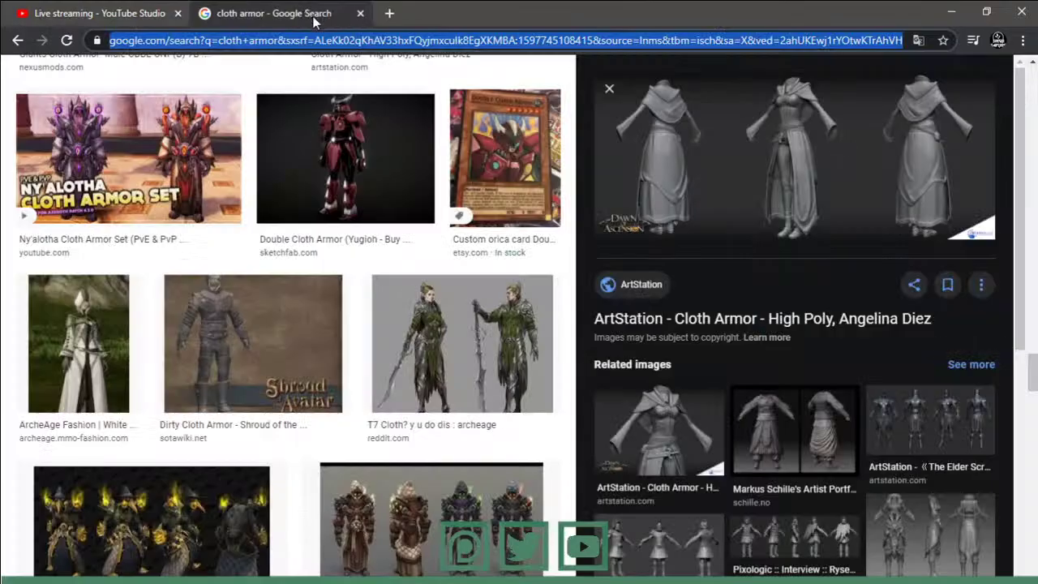
pyautogui.click(150, 8)
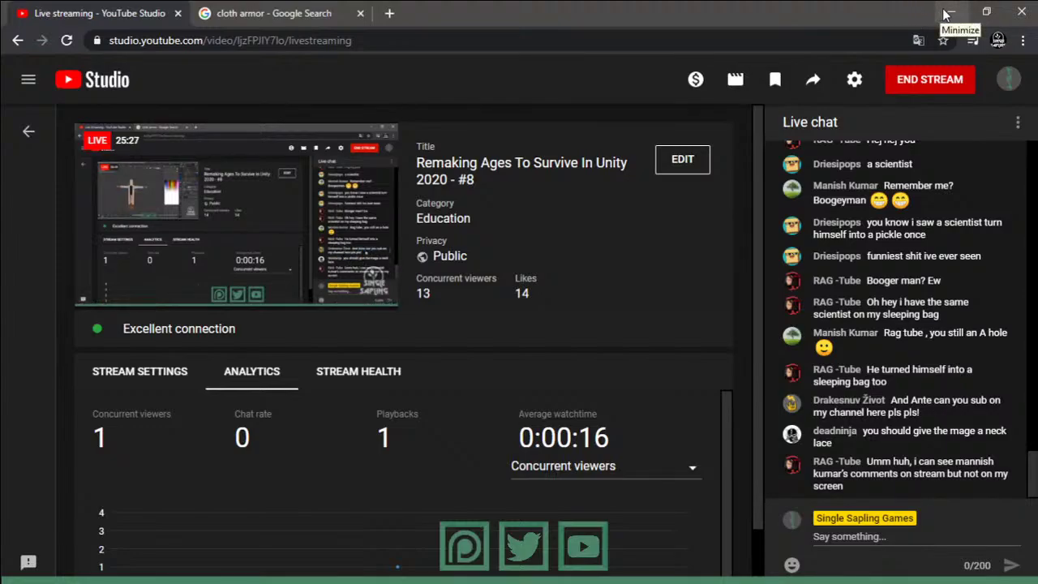
pyautogui.click(951, 14)
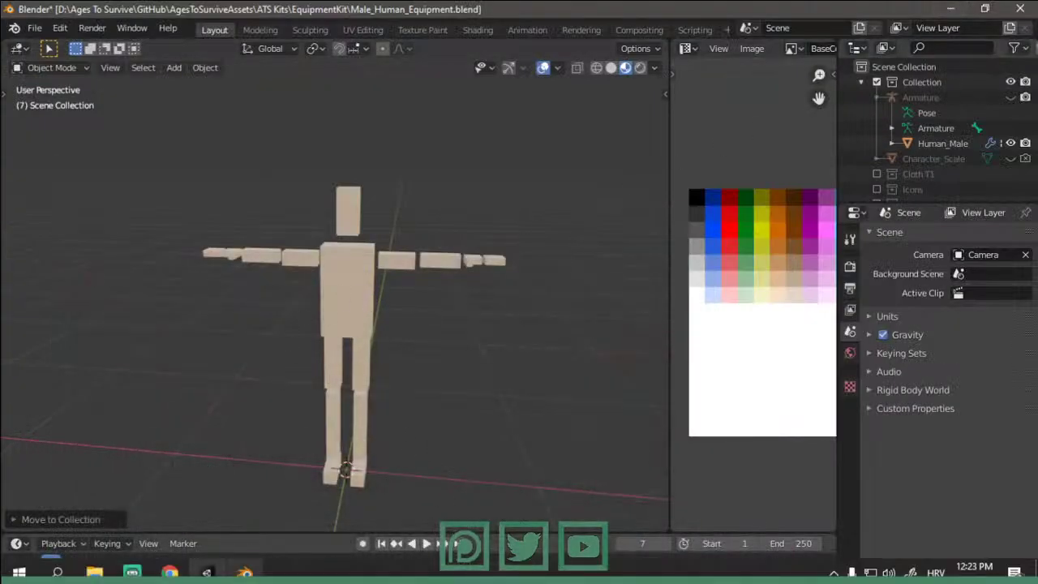
pyautogui.click(170, 568)
pyautogui.click(276, 13)
# - Search Google Images for 'leather armor' and scroll through the picture results
pyautogui.click(300, 38)
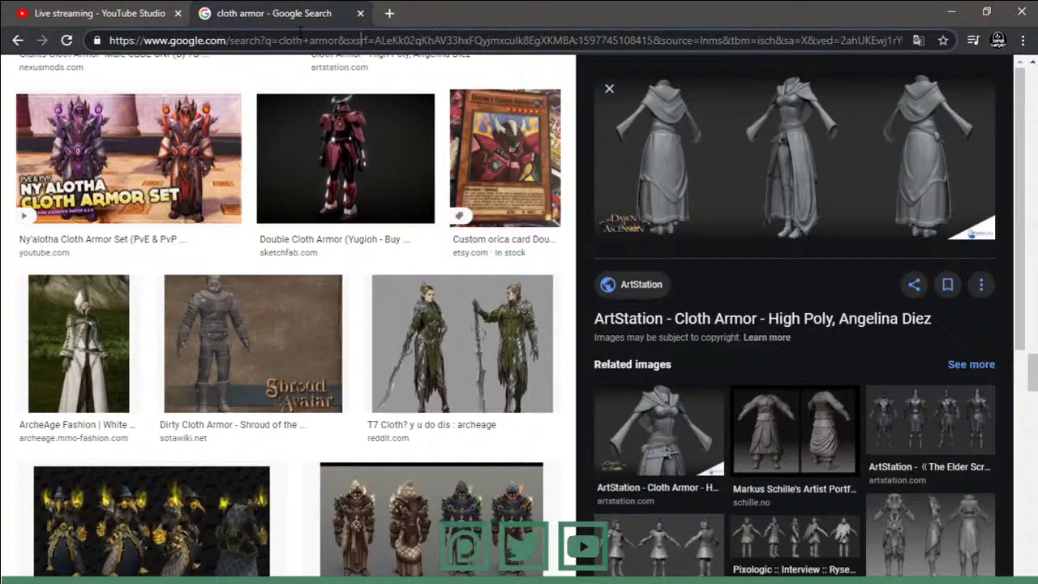
pyautogui.hotkey('ctrl', 'a')
pyautogui.write('leather arm')
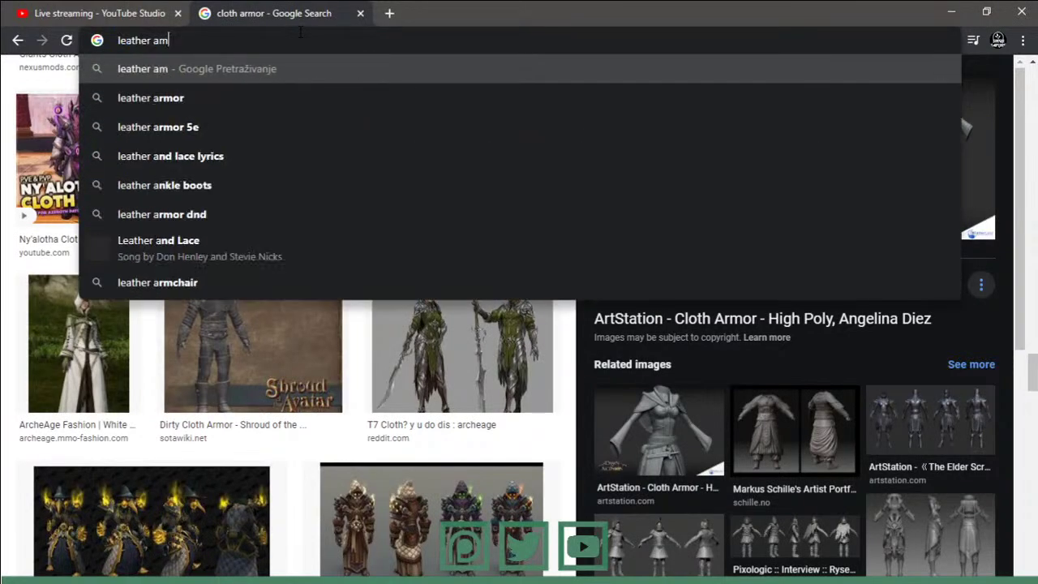
pyautogui.write('or')
pyautogui.press('Return')
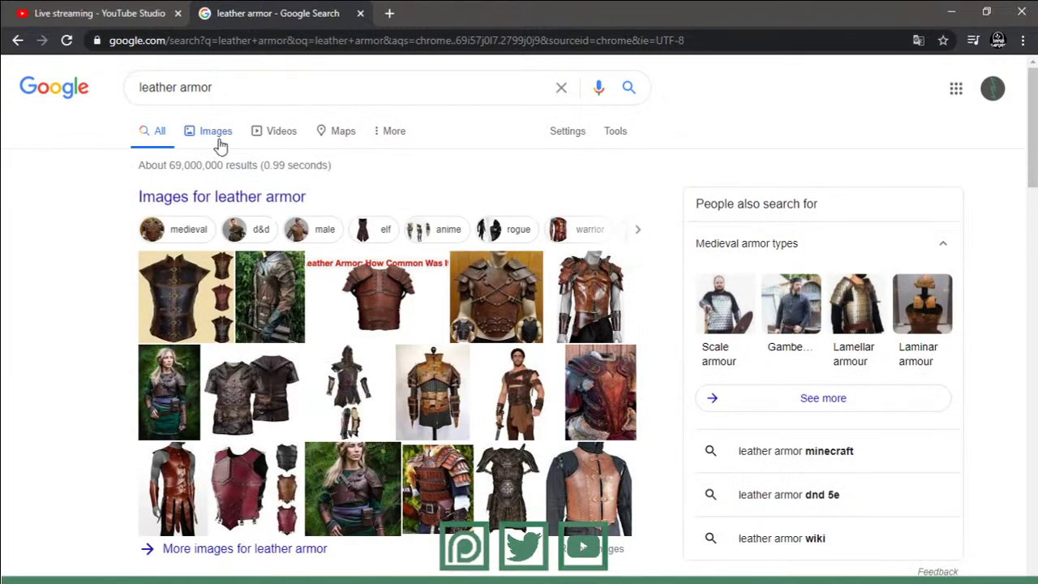
pyautogui.click(218, 132)
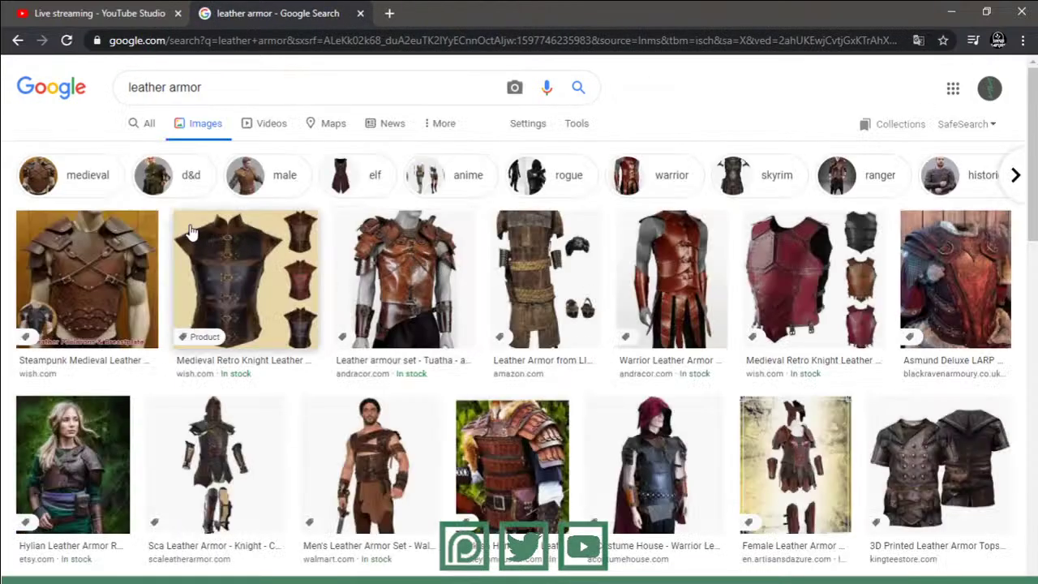
pyautogui.scroll(-2, 664, 280)
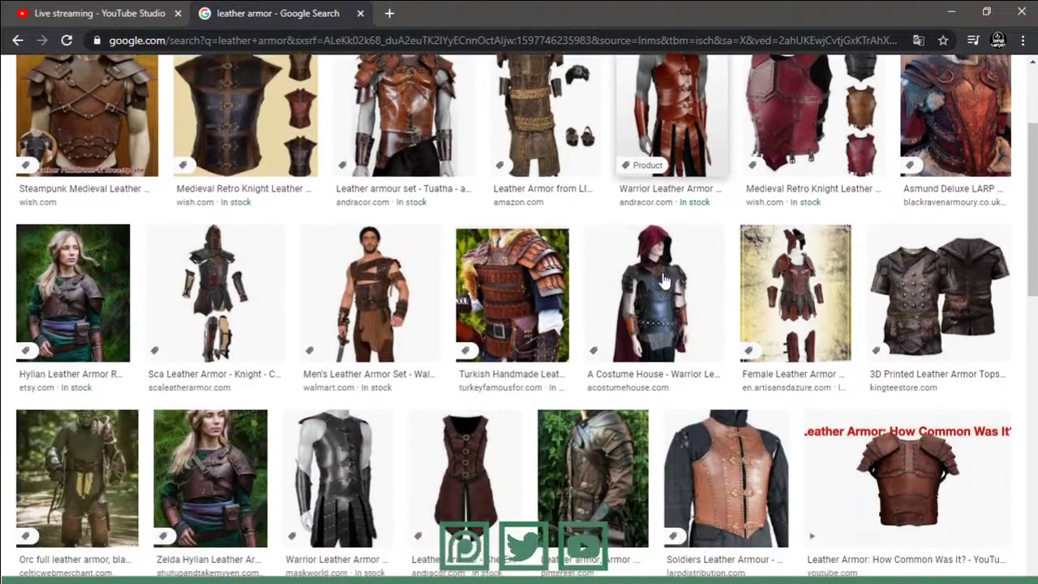
pyautogui.scroll(-3, 697, 243)
pyautogui.scroll(-1, 378, 158)
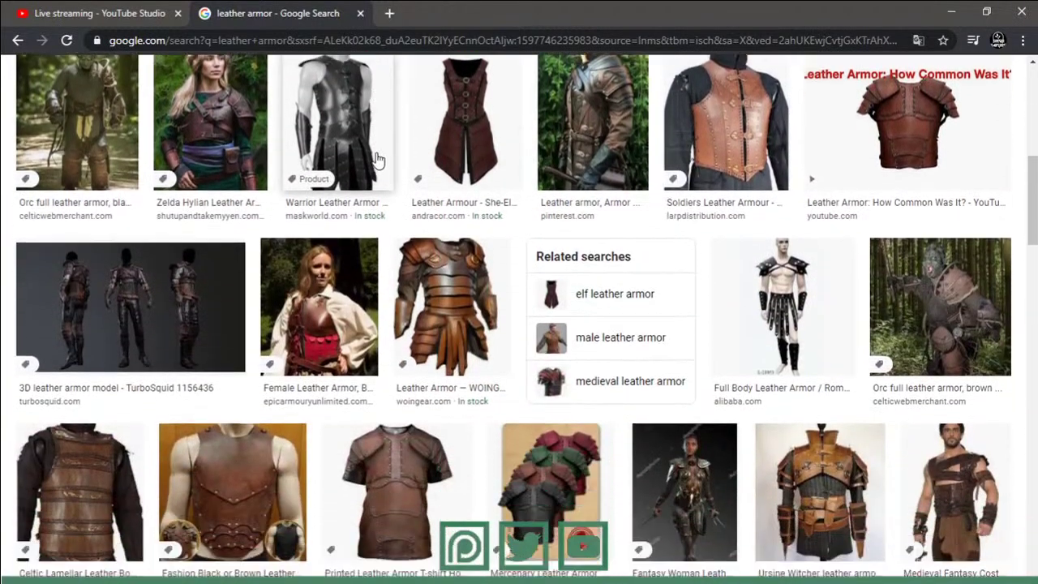
pyautogui.scroll(-1, 377, 158)
pyautogui.scroll(-2, 378, 158)
pyautogui.scroll(-1, 377, 159)
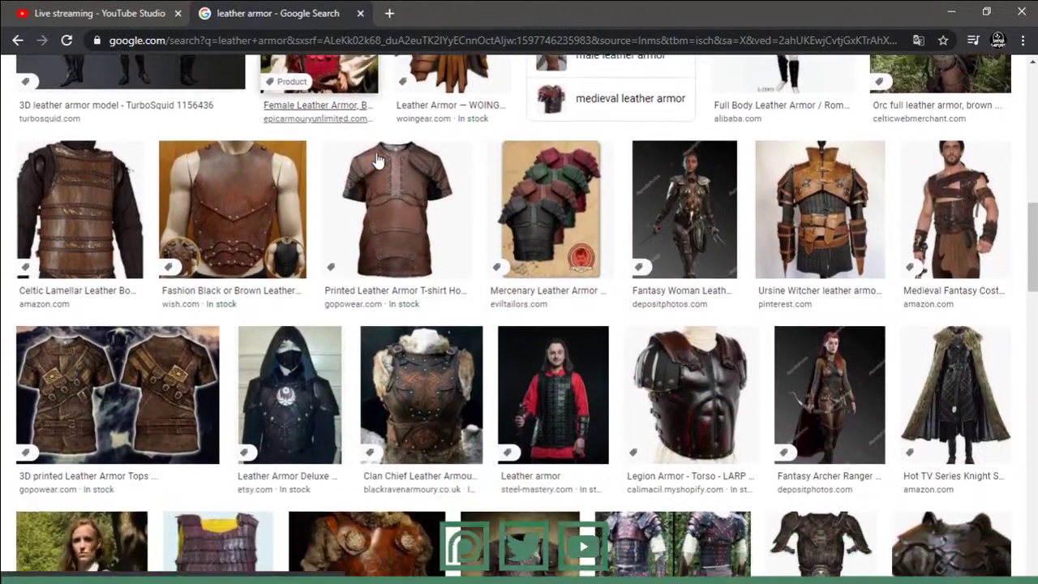
pyautogui.scroll(-2, 377, 158)
# - Glance at the live stream page, then return to the Blender scene
pyautogui.click(952, 12)
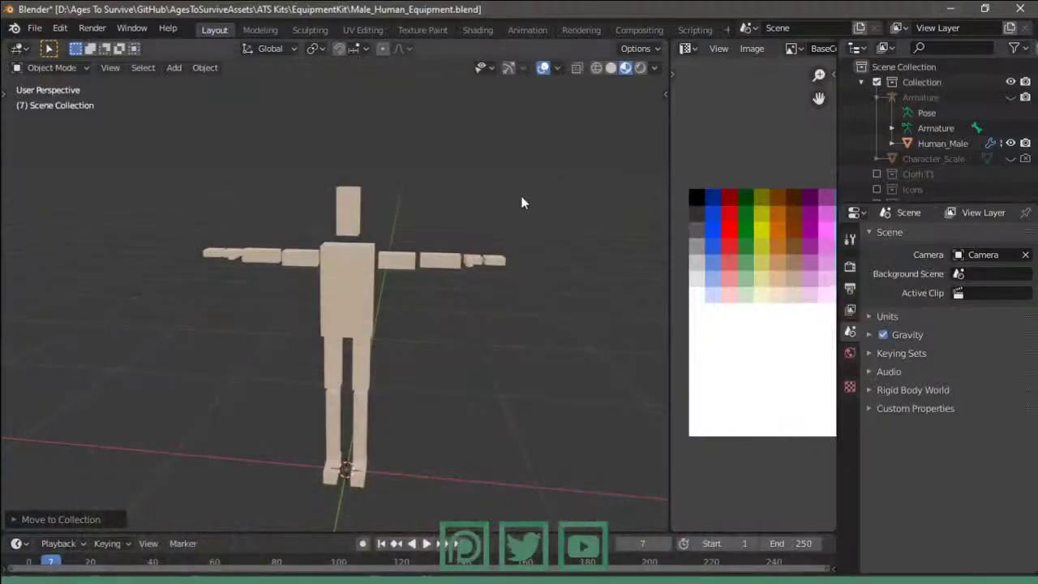
pyautogui.hotkey('alt', 'Tab')
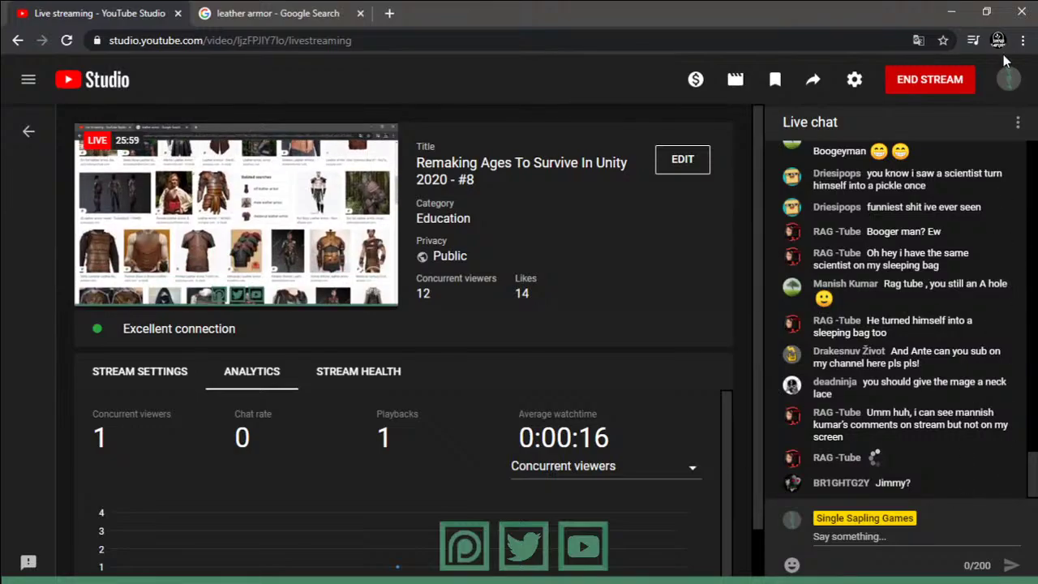
pyautogui.hotkey('alt', 'Tab')
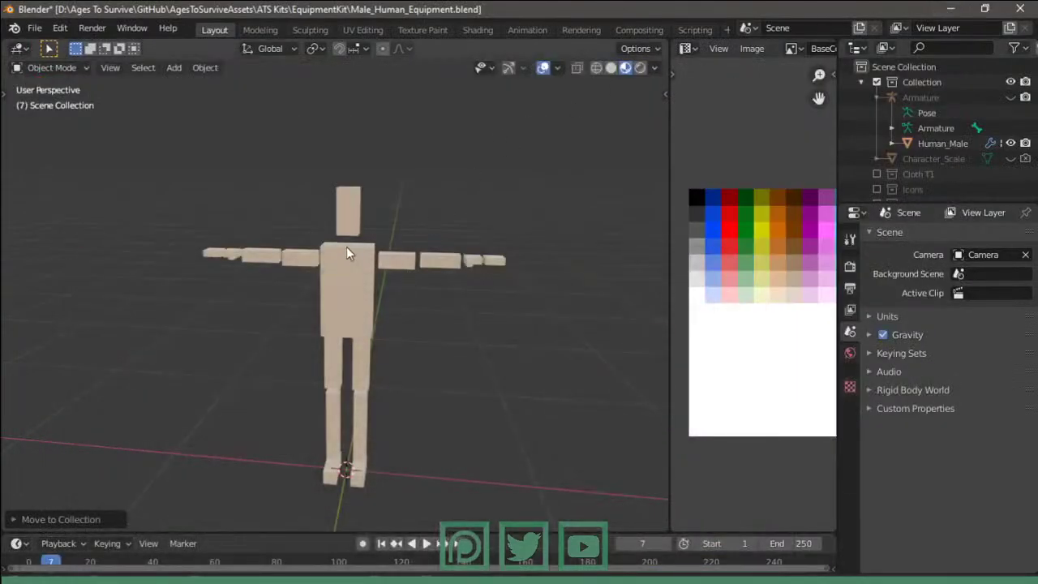
# - Select the human body mesh, view it from the front with Numpad 1, then orbit to an angle
pyautogui.click(349, 258)
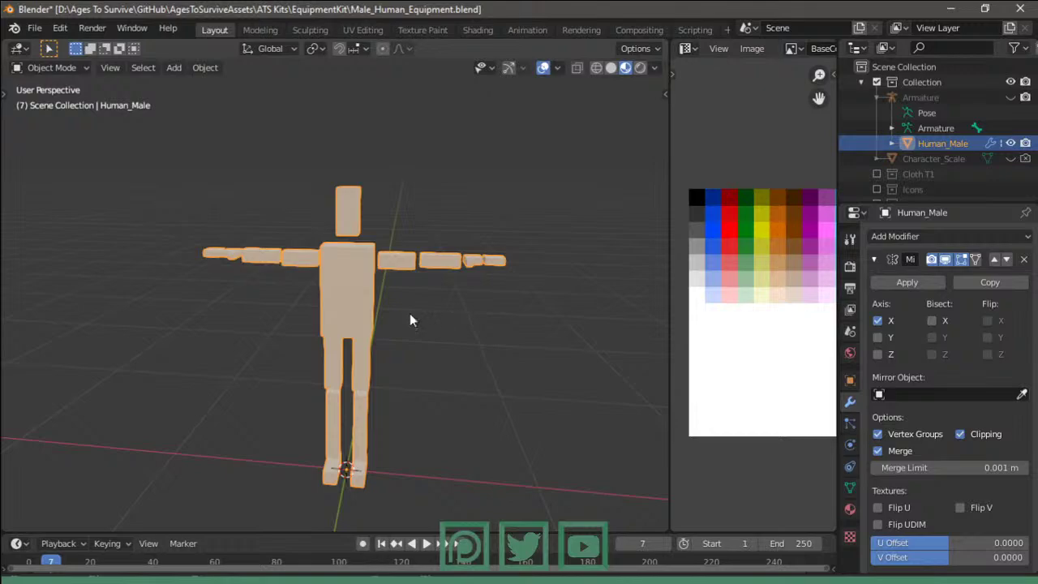
pyautogui.press('KP_1')
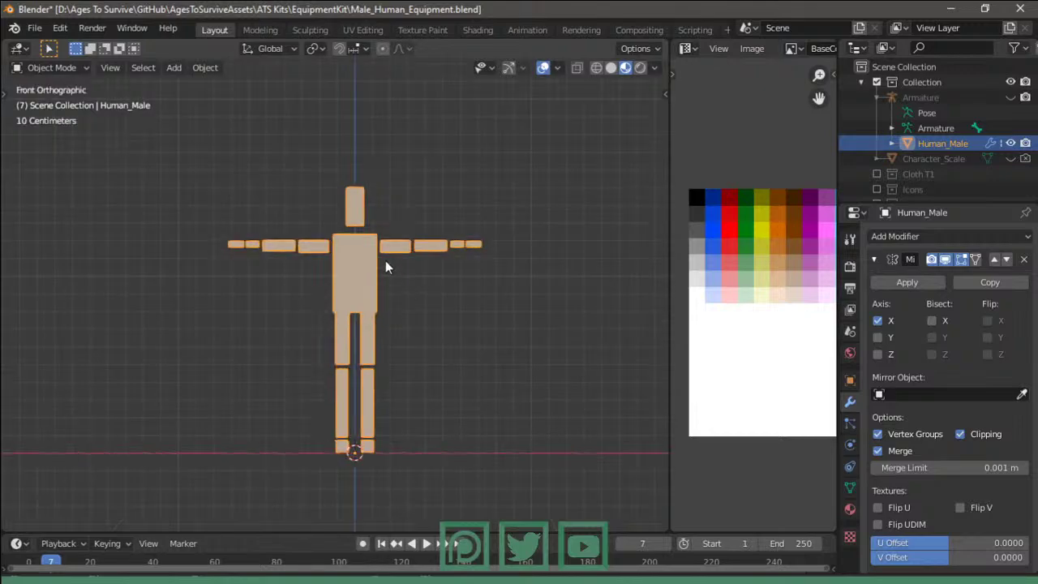
pyautogui.moveTo(385, 261)
pyautogui.mouseDown(button='middle')
pyautogui.moveTo(438, 287)
pyautogui.moveTo(487, 283)
pyautogui.moveTo(416, 289)
pyautogui.moveTo(260, 571)
pyautogui.mouseUp(button='middle')
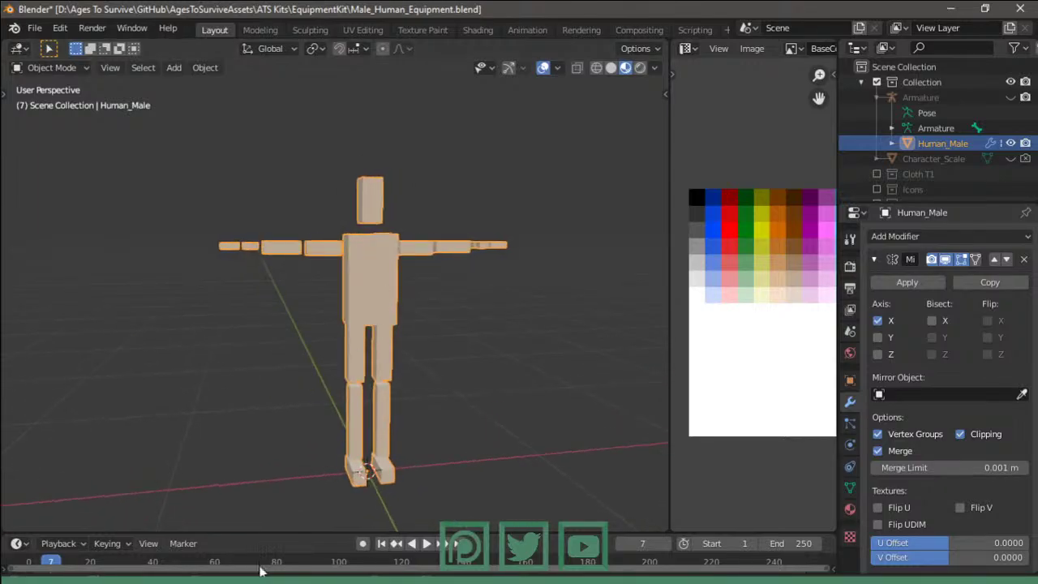
pyautogui.hotkey('alt', 'Tab')
# - In a new tab, search Google Images for 'suspenders' and open a larger preview of one photo
pyautogui.hotkey('ctrl', 't')
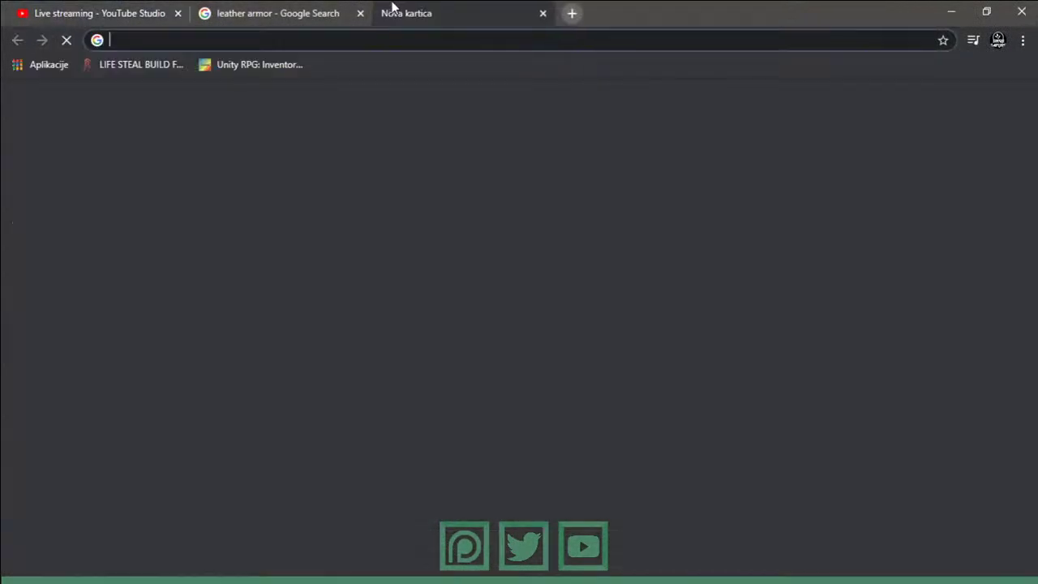
pyautogui.write('suspenders')
pyautogui.press('Return')
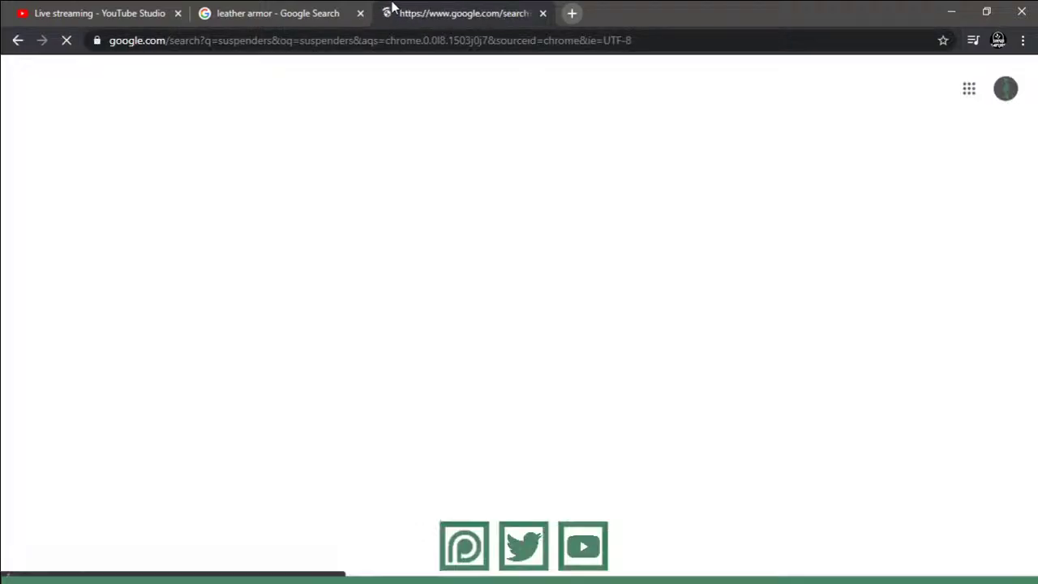
pyautogui.click(199, 132)
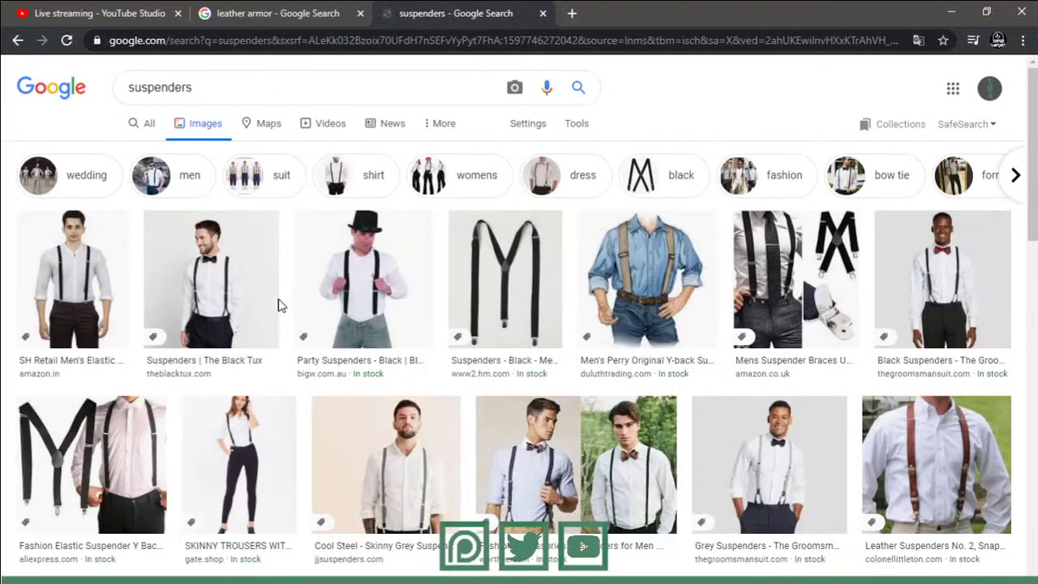
pyautogui.click(278, 304)
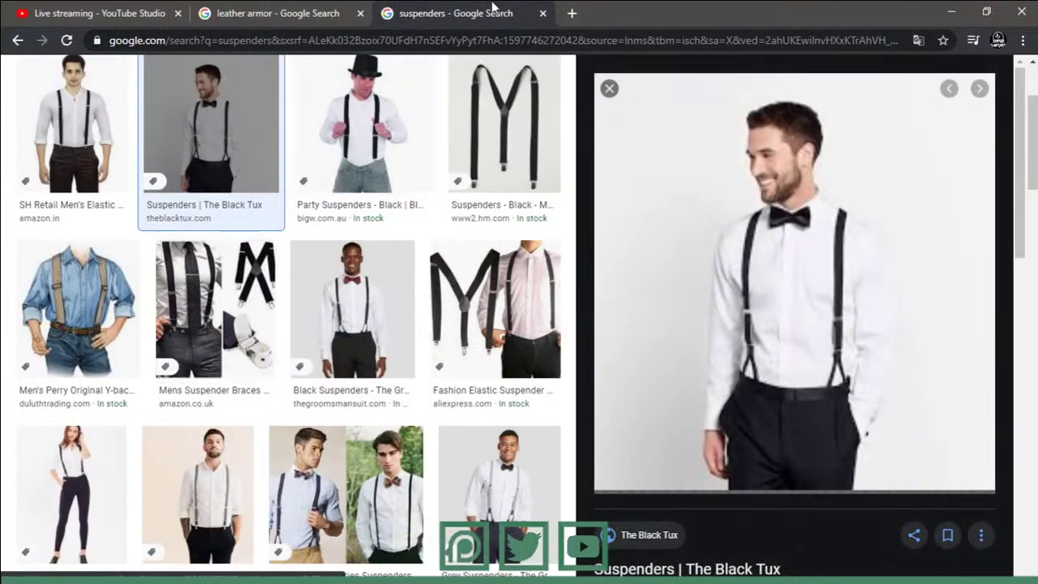
# - Close the suspenders tab and put the Blender body mesh into Edit Mode
pyautogui.hotkey('ctrl', 'w')
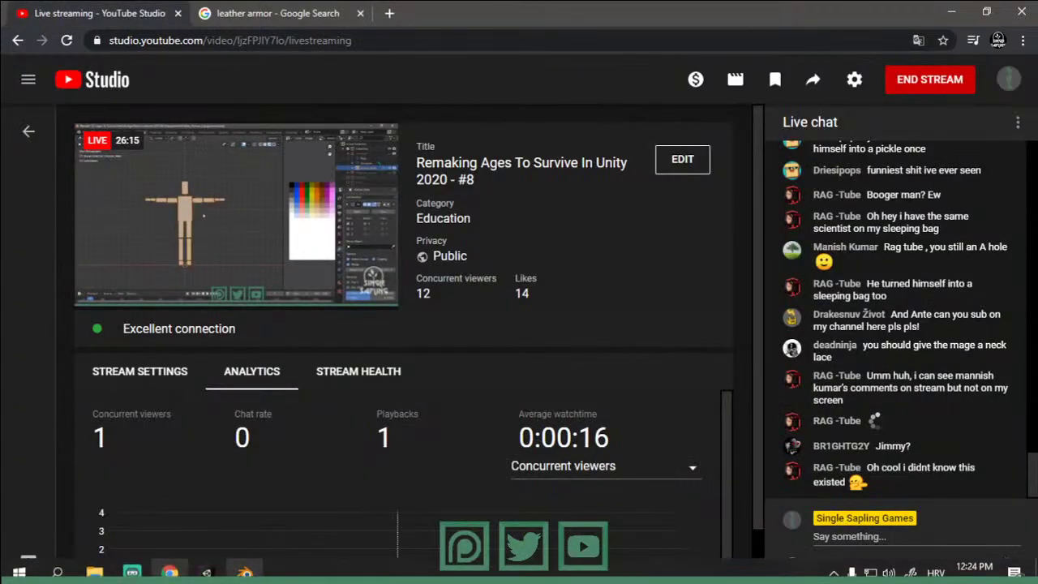
pyautogui.hotkey('alt', 'Tab')
pyautogui.press('Tab')
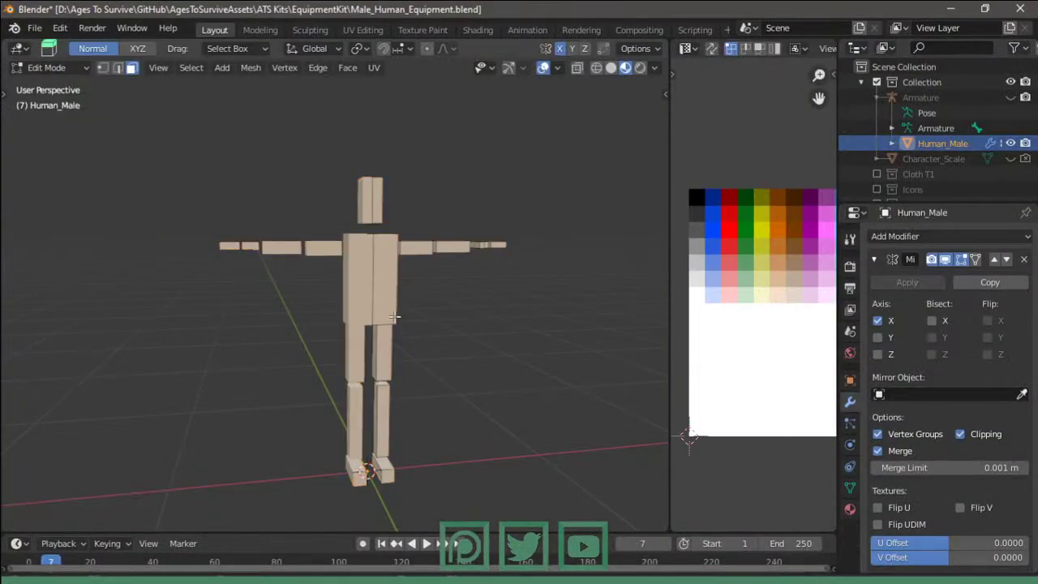
# - Duplicate the upper leg geometry in place and separate it into its own shorts object
pyautogui.click(382, 361)
pyautogui.press('l')
pyautogui.scroll(2, 422, 322)
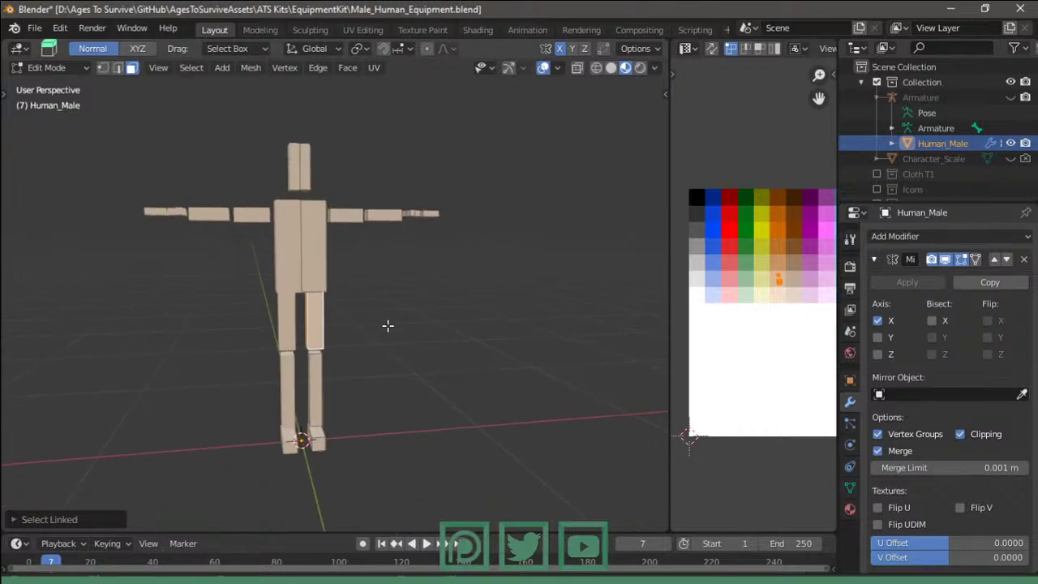
pyautogui.scroll(3, 349, 333)
pyautogui.press('g')
pyautogui.rightClick(343, 330)
pyautogui.press('p')
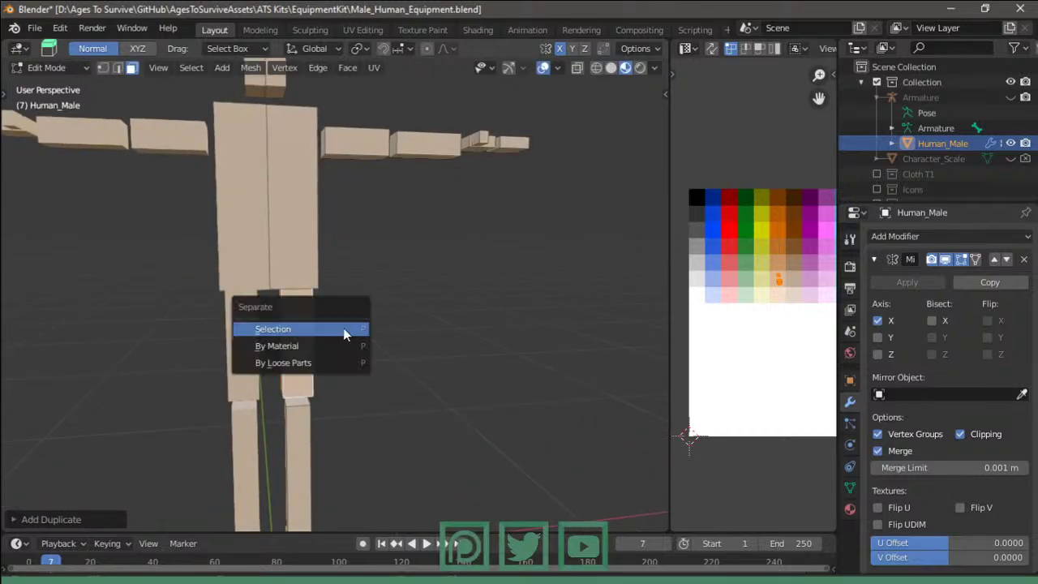
pyautogui.click(343, 328)
pyautogui.press('Tab')
pyautogui.click(310, 326)
# - Inflate the shorts slightly with Alt+S and recolour them brown from the palette
pyautogui.press('Tab')
pyautogui.press('l')
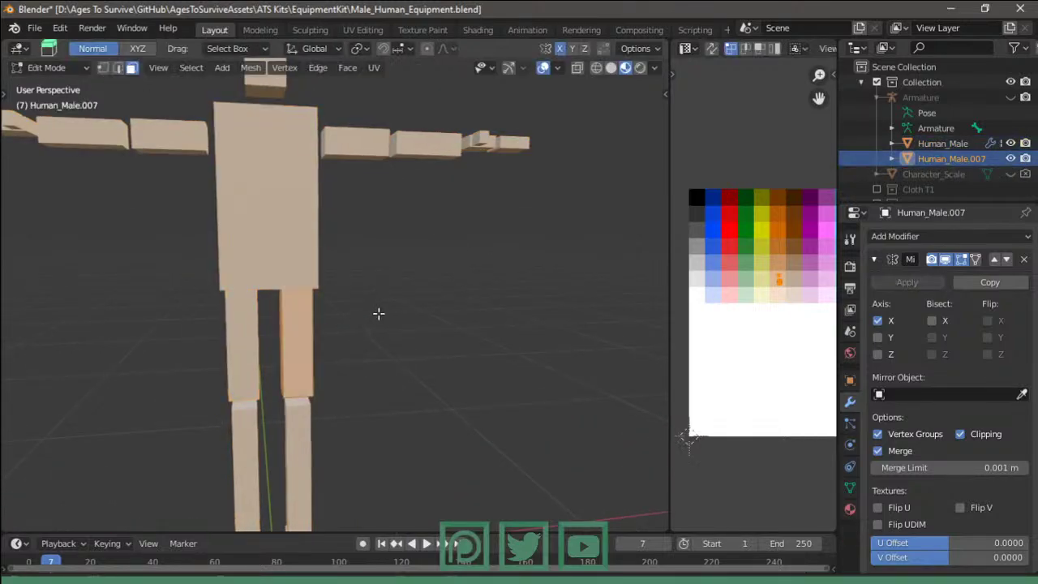
pyautogui.hotkey('alt', 's')
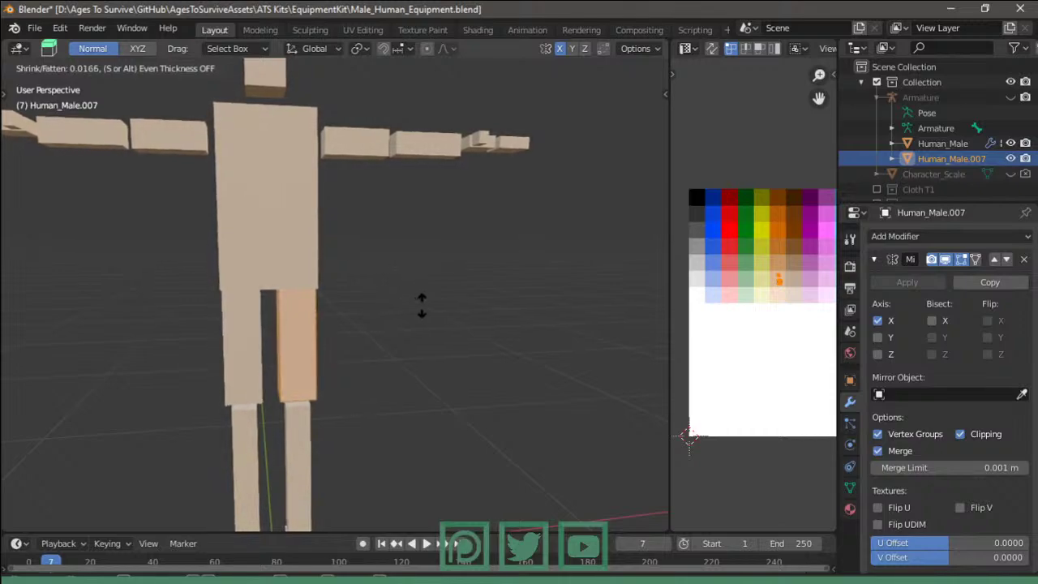
pyautogui.click(398, 306)
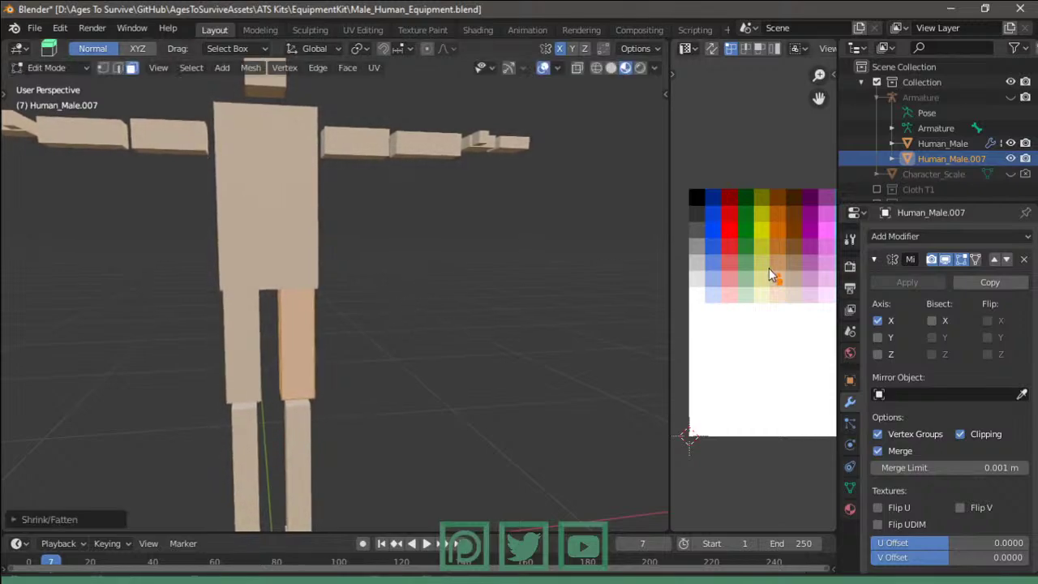
pyautogui.press('g')
pyautogui.press('Tab')
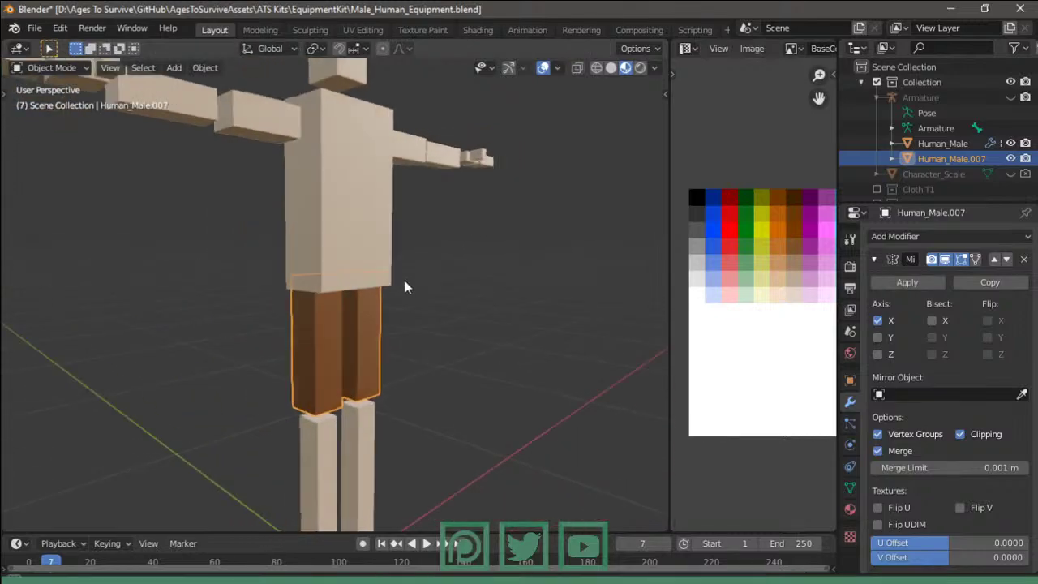
# - Delete the selected cap faces of the shorts mesh
pyautogui.press('Tab')
pyautogui.press('x')
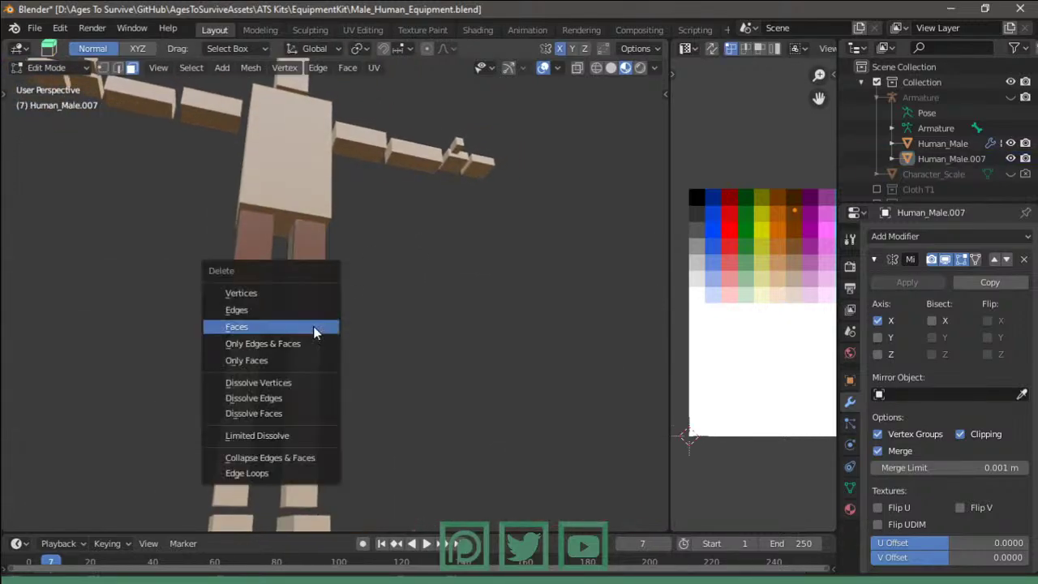
pyautogui.click(316, 327)
pyautogui.press('Tab')
pyautogui.moveTo(381, 341)
pyautogui.mouseDown(button='middle')
pyautogui.moveTo(532, 331)
pyautogui.moveTo(477, 304)
pyautogui.moveTo(347, 362)
pyautogui.mouseUp(button='middle')
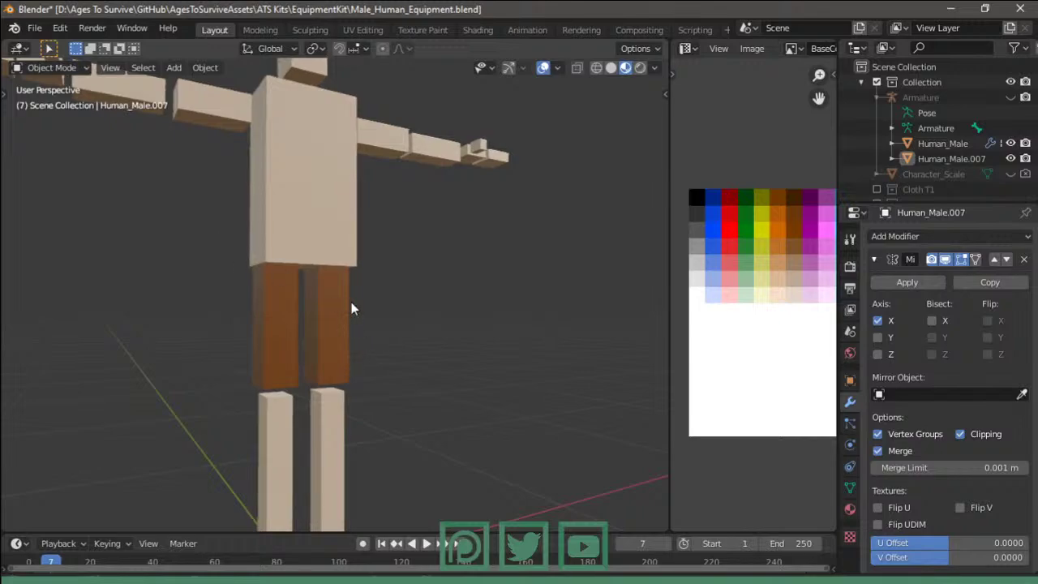
# - Lengthen the pant legs by moving their bottom edge straight down along Z
pyautogui.press('Tab')
pyautogui.moveTo(352, 308); pyautogui.dragTo(318, 333, button='middle')
pyautogui.click(325, 370)
pyautogui.moveTo(324, 370)
pyautogui.mouseDown(button='middle')
pyautogui.moveTo(343, 343)
pyautogui.moveTo(317, 382)
pyautogui.moveTo(308, 355)
pyautogui.moveTo(361, 321)
pyautogui.mouseUp(button='middle')
pyautogui.press('g')
pyautogui.press('z')
pyautogui.click(344, 347)
pyautogui.press('Tab')
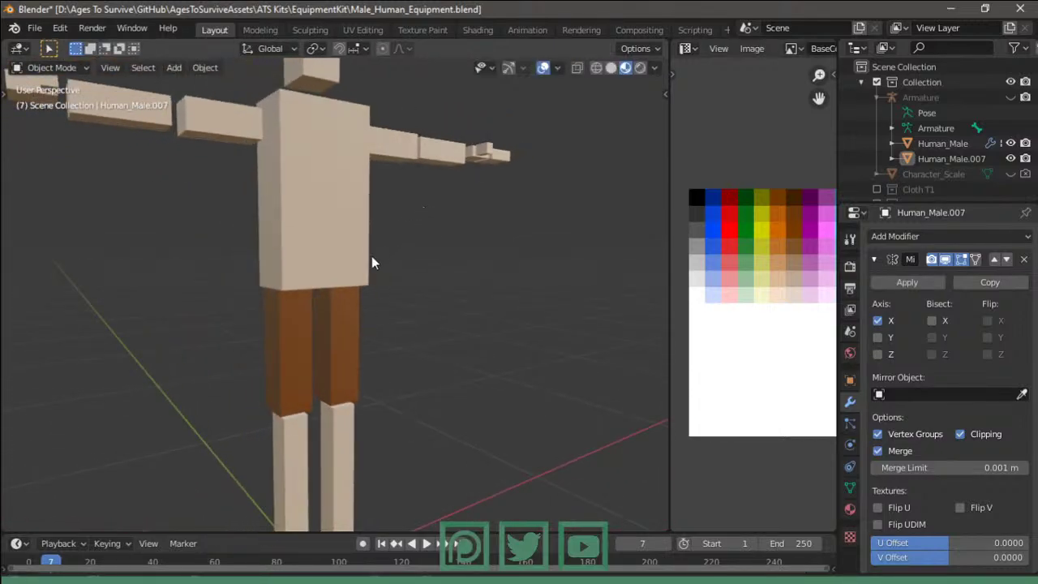
pyautogui.hotkey('alt', 'Tab')
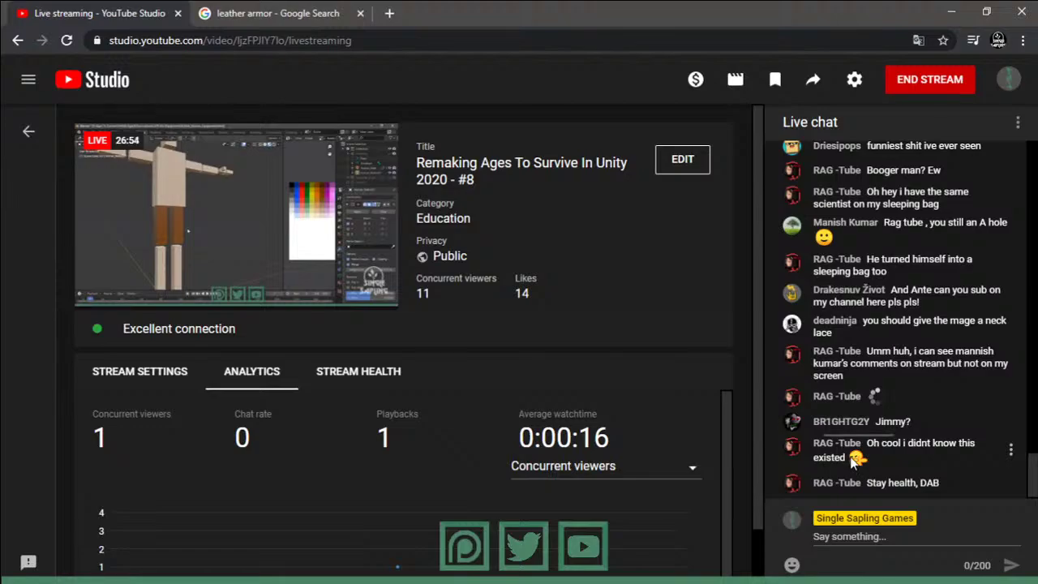
# - Return to the YouTube Studio stream page and adjust its zoom to read the live chat
pyautogui.hotkey('alt', 'Tab')
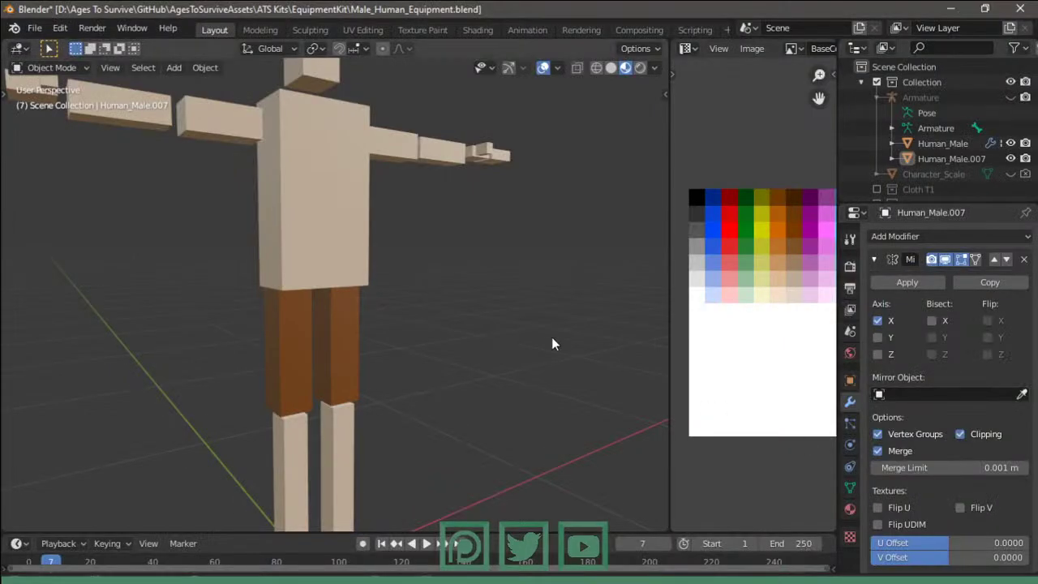
pyautogui.hotkey('alt', 'Tab')
pyautogui.keyDown('ctrl'); pyautogui.scroll(1, 753, 262); pyautogui.keyUp('ctrl')
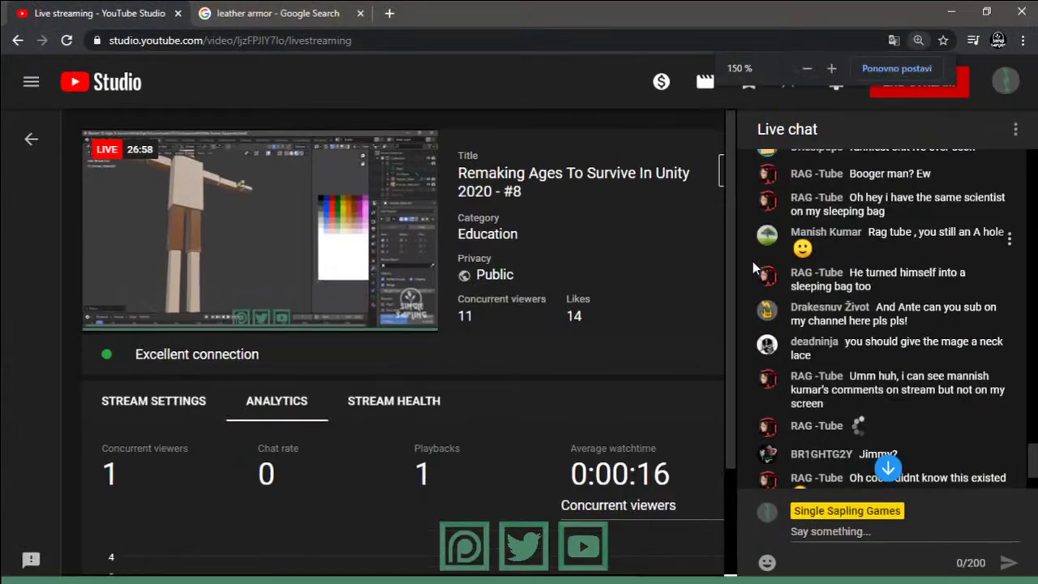
pyautogui.keyDown('ctrl'); pyautogui.scroll(3, 753, 261); pyautogui.keyUp('ctrl')
pyautogui.keyDown('ctrl'); pyautogui.scroll(-4, 855, 266); pyautogui.keyUp('ctrl')
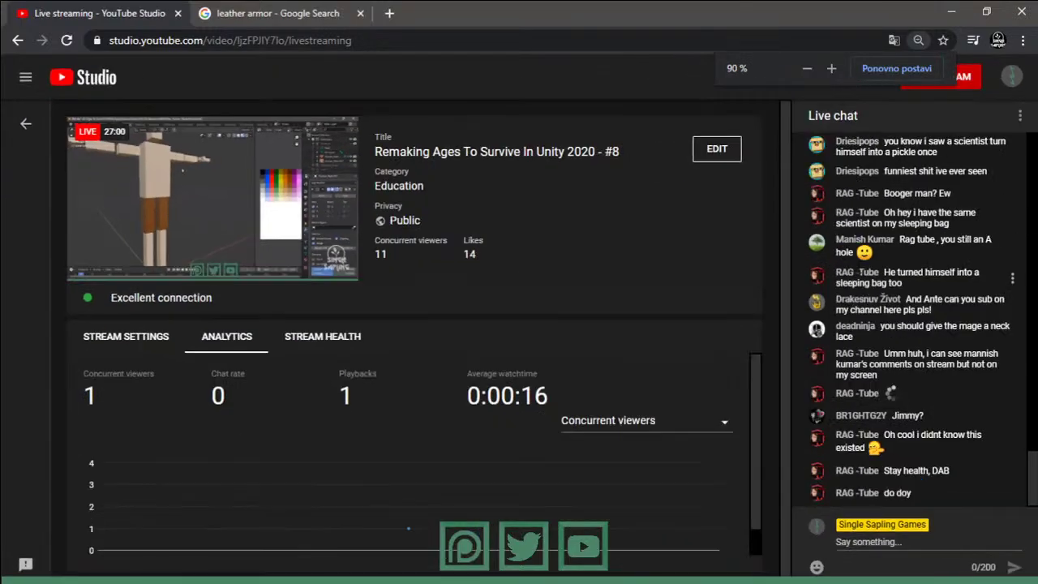
pyautogui.keyDown('ctrl'); pyautogui.scroll(1, 857, 266); pyautogui.keyUp('ctrl')
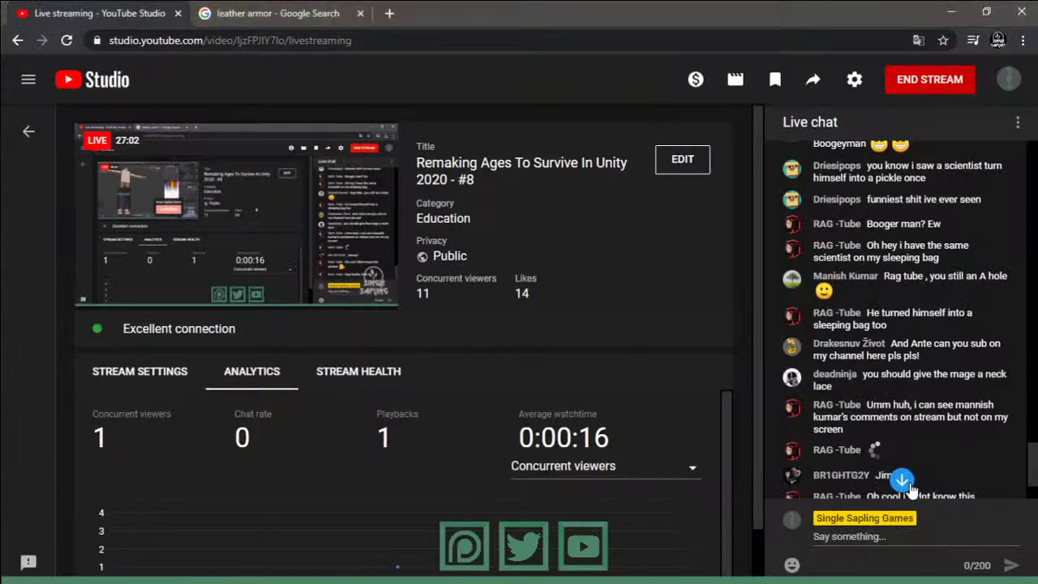
# - Jump to the newest chat messages, then return to Blender and edit the character mesh
pyautogui.click(902, 480)
pyautogui.hotkey('alt', 'Tab')
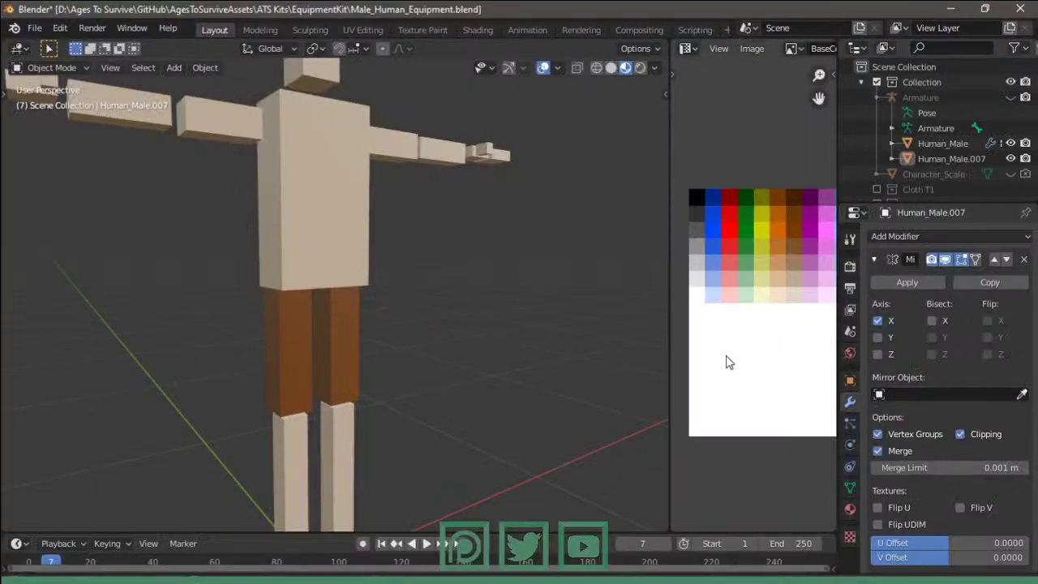
pyautogui.click(336, 228)
pyautogui.press('Tab')
pyautogui.press('Tab')
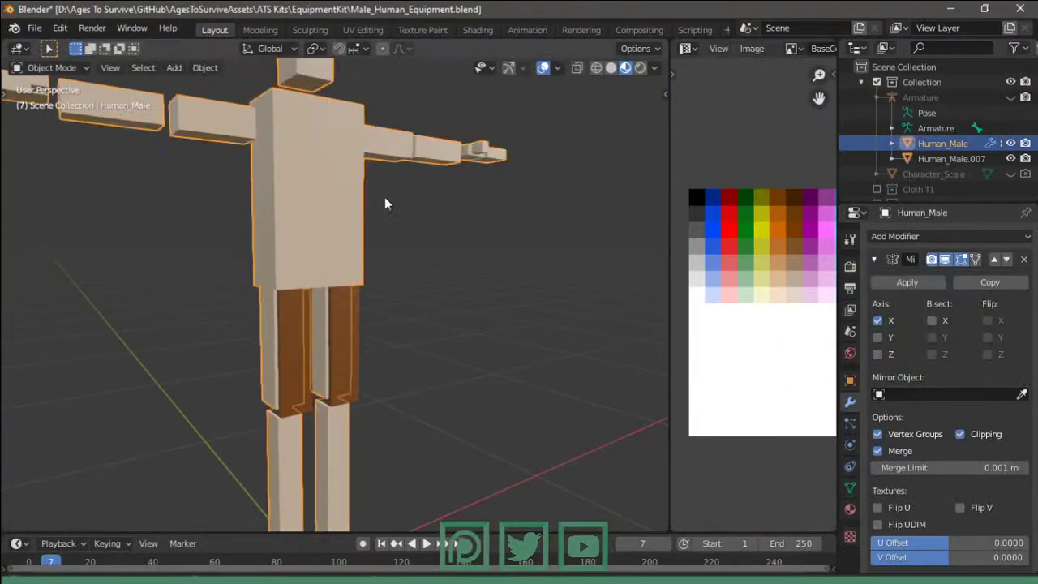
pyautogui.press('Tab')
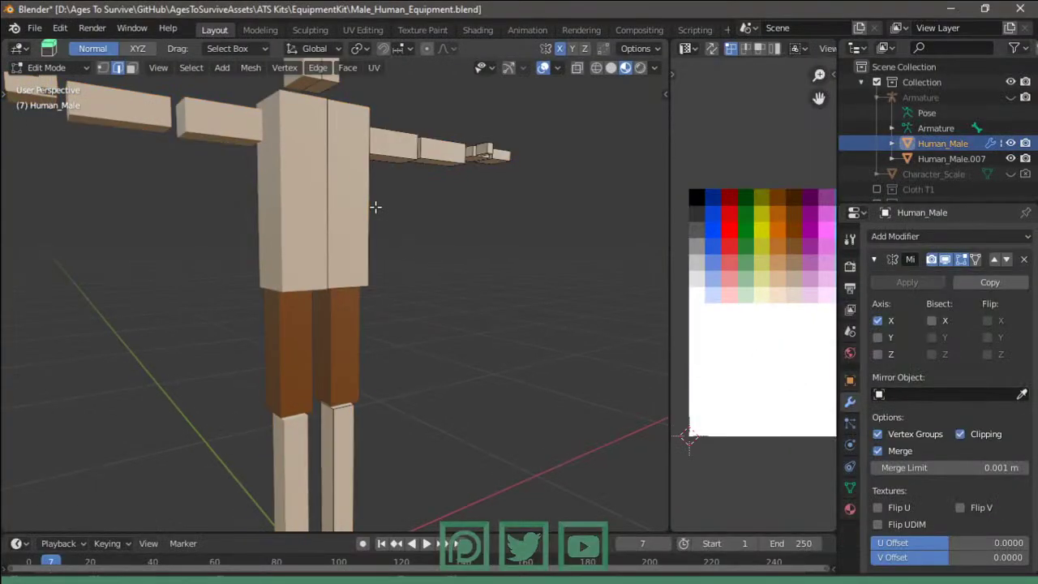
pyautogui.click(358, 193)
# - Duplicate the whole torso block in place and separate it into its own object
pyautogui.click(359, 193)
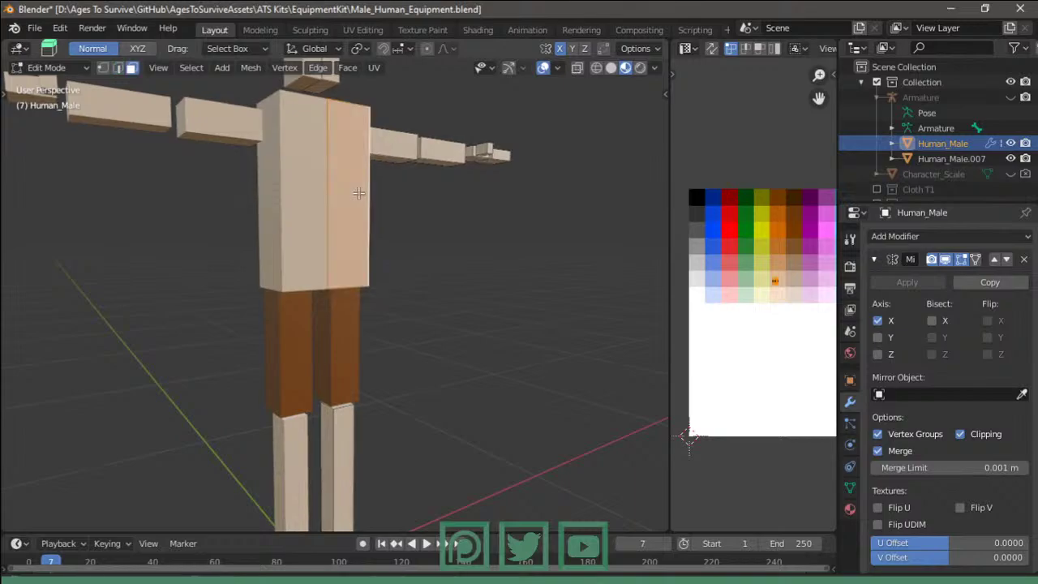
pyautogui.moveTo(359, 193); pyautogui.dragTo(274, 289, button='middle')
pyautogui.hotkey('ctrl', 'l')
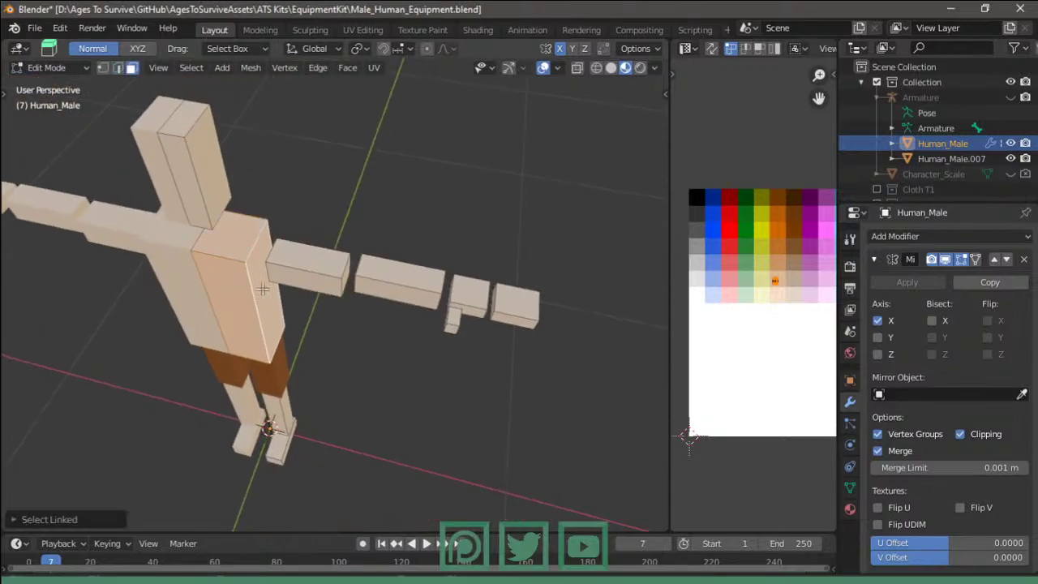
pyautogui.hotkey('shift', 'd')
pyautogui.press('Escape')
pyautogui.press('p')
pyautogui.click(354, 276)
pyautogui.press('Tab')
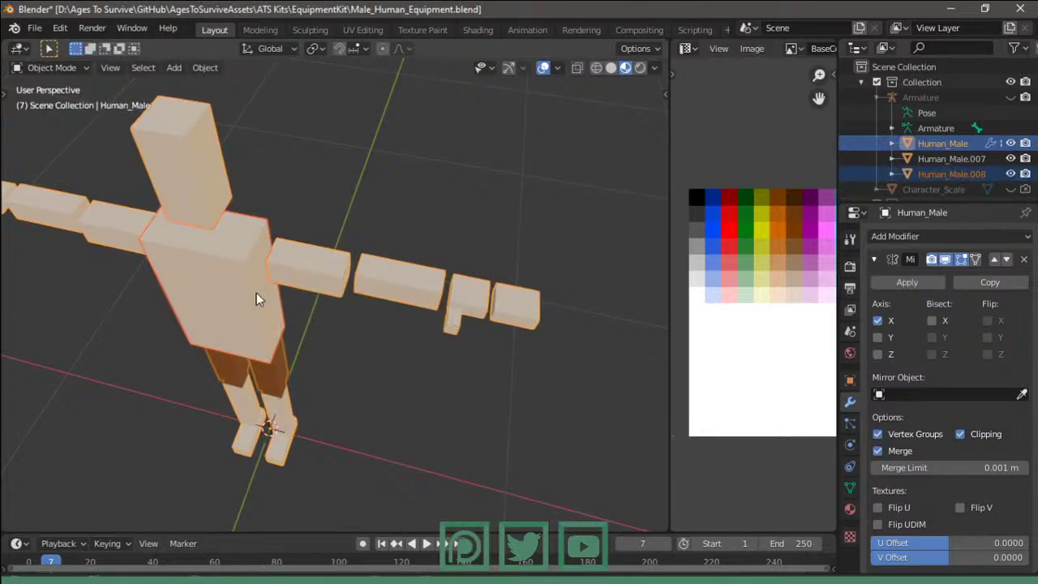
# - Select all of the Human_Male.008 torso copy and switch off its Mirror modifier's Clipping
pyautogui.click(257, 293)
pyautogui.press('Tab')
pyautogui.moveTo(256, 293); pyautogui.dragTo(283, 281, button='middle')
pyautogui.click(271, 278)
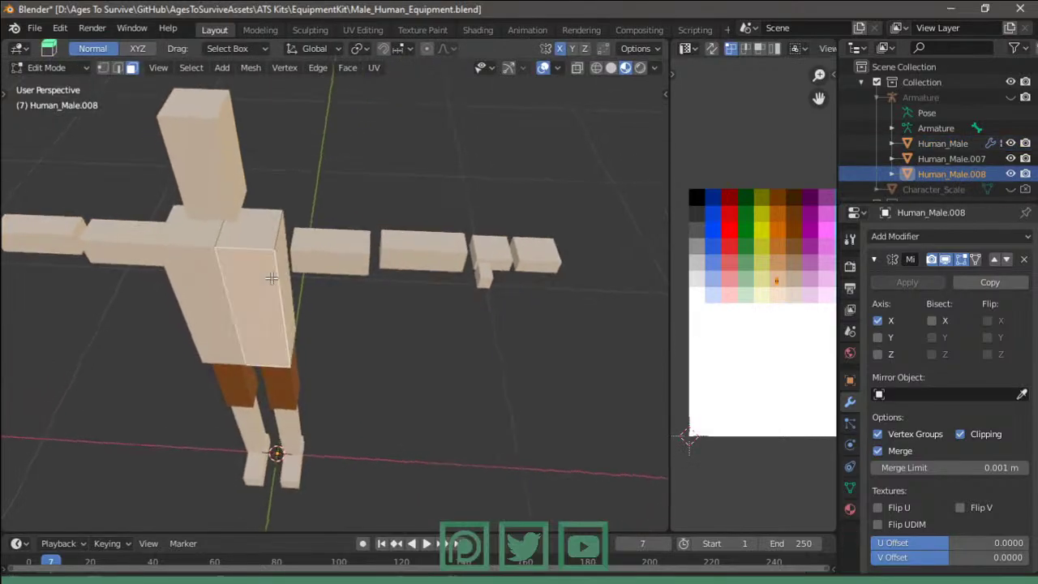
pyautogui.hotkey('ctrl', 'l')
pyautogui.press('x')
pyautogui.press('Escape')
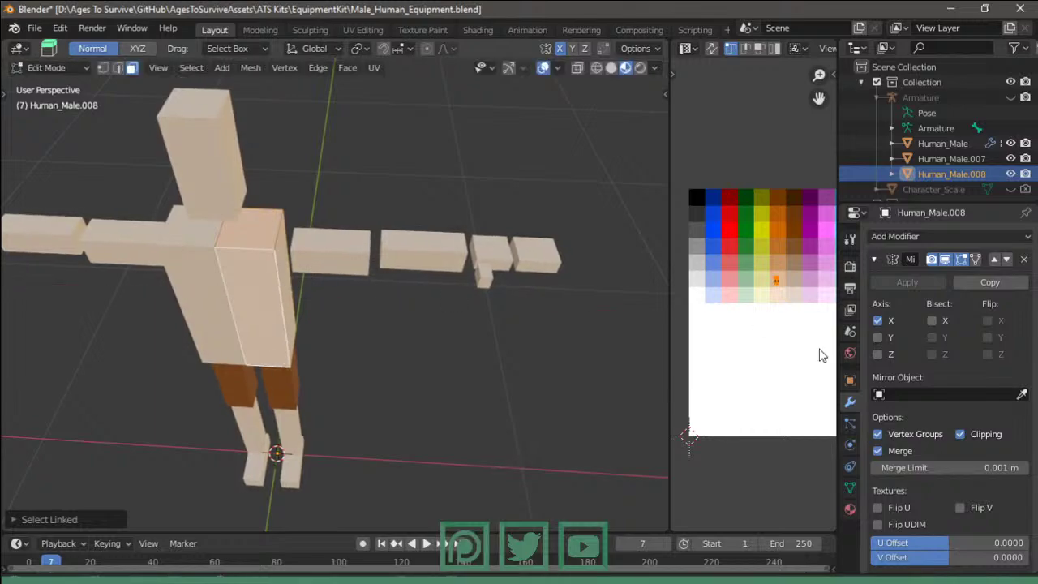
pyautogui.click(850, 445)
pyautogui.click(850, 405)
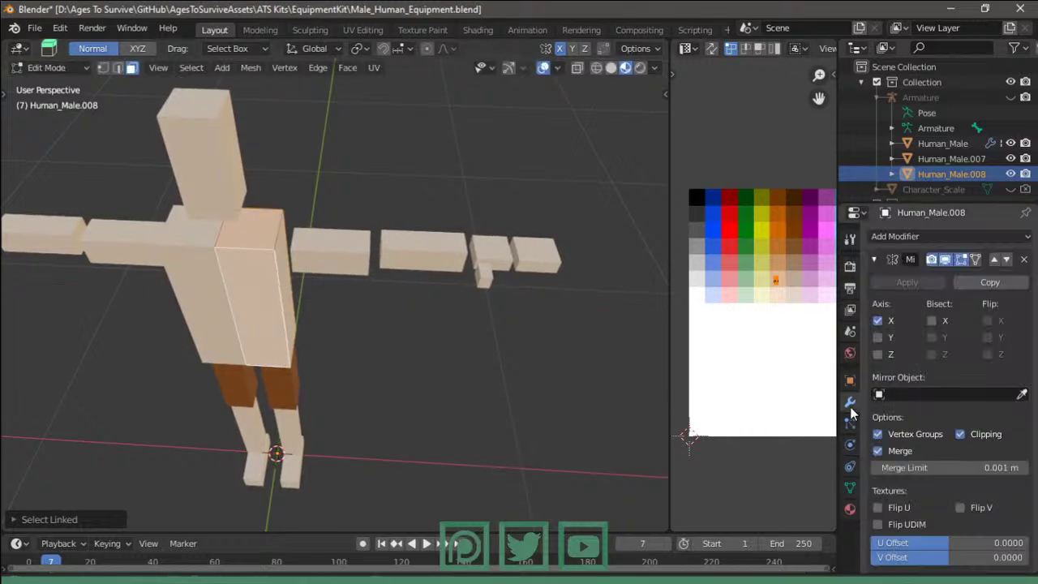
pyautogui.click(974, 435)
# - Try narrowing the torso copy along X and shifting it sideways, then undo the narrowing
pyautogui.press('s')
pyautogui.press('x')
pyautogui.click(251, 301)
pyautogui.press('g')
pyautogui.press('x')
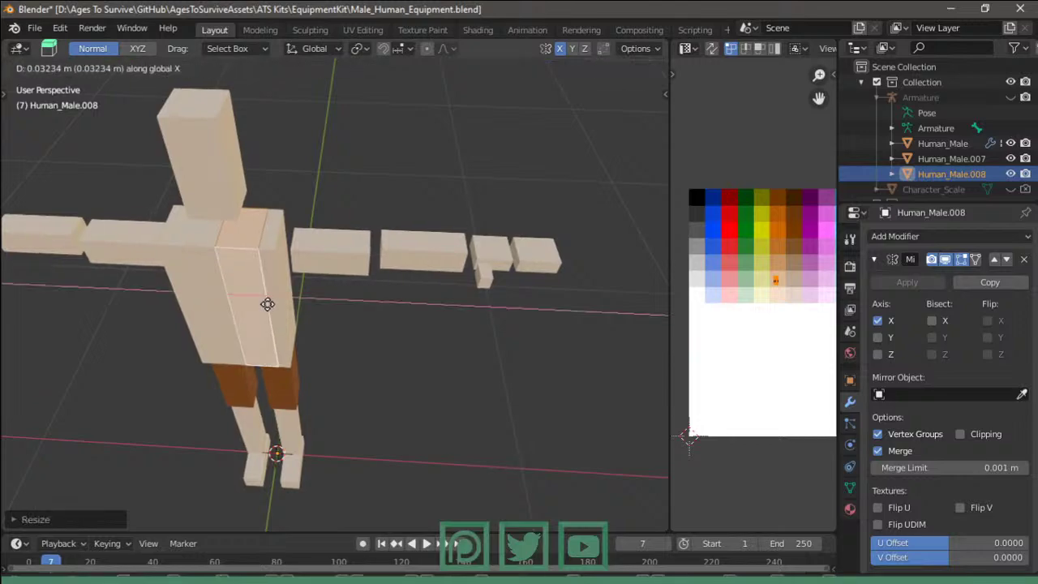
pyautogui.press('Escape')
pyautogui.press('g')
pyautogui.press('x')
pyautogui.press('Escape')
pyautogui.moveTo(276, 302); pyautogui.dragTo(308, 284, button='middle')
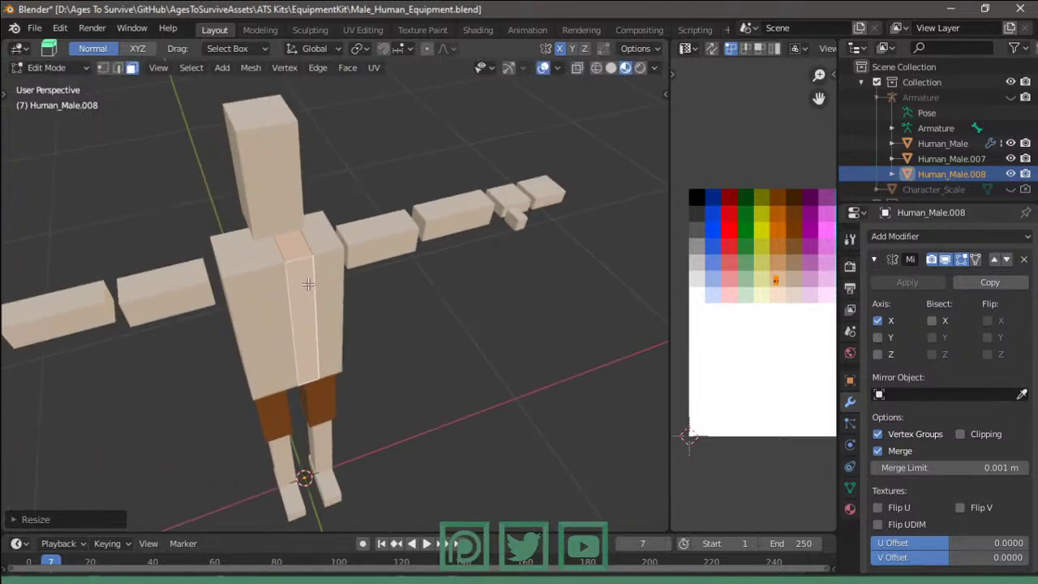
pyautogui.hotkey('ctrl', 'z')
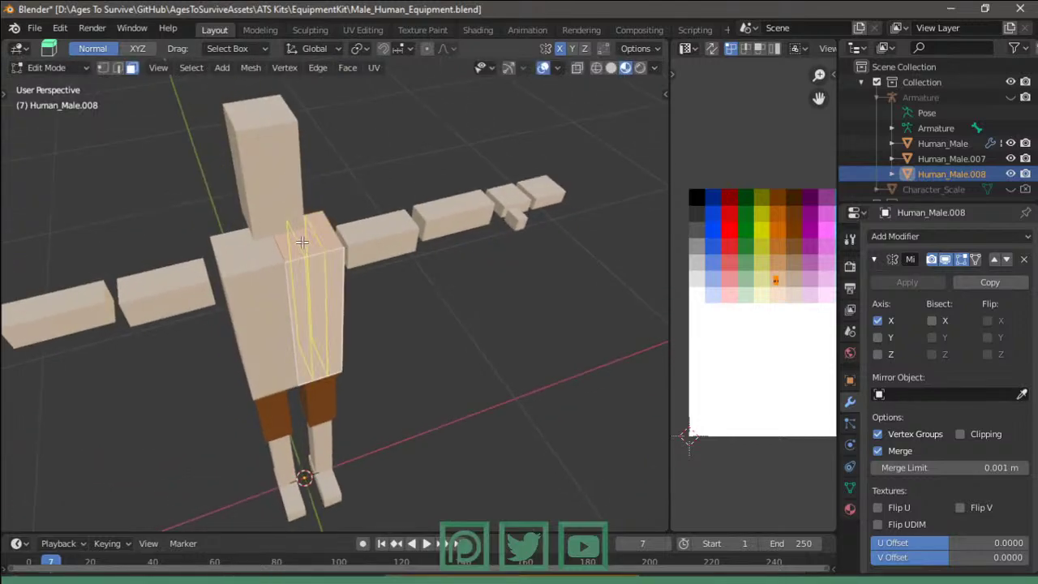
# - Add centred vertical loop cuts across the torso copy to outline strap strips
pyautogui.click(301, 242)
pyautogui.rightClick(302, 242)
pyautogui.hotkey('alt', 'a')
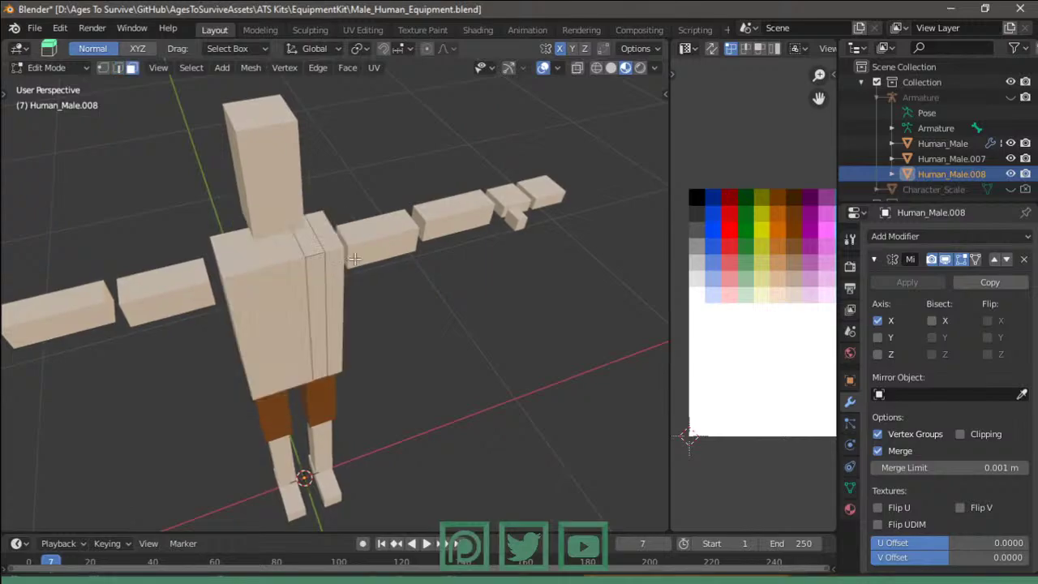
pyautogui.moveTo(325, 258)
pyautogui.mouseDown(button='middle')
pyautogui.moveTo(219, 238)
pyautogui.moveTo(214, 224)
pyautogui.moveTo(322, 206)
pyautogui.mouseUp(button='middle')
pyautogui.press('Tab')
pyautogui.press('Tab')
# - Select the linked strap strip and move its UVs onto the brown palette swatch
pyautogui.keyDown('alt'); pyautogui.click(231, 202); pyautogui.keyUp('alt')
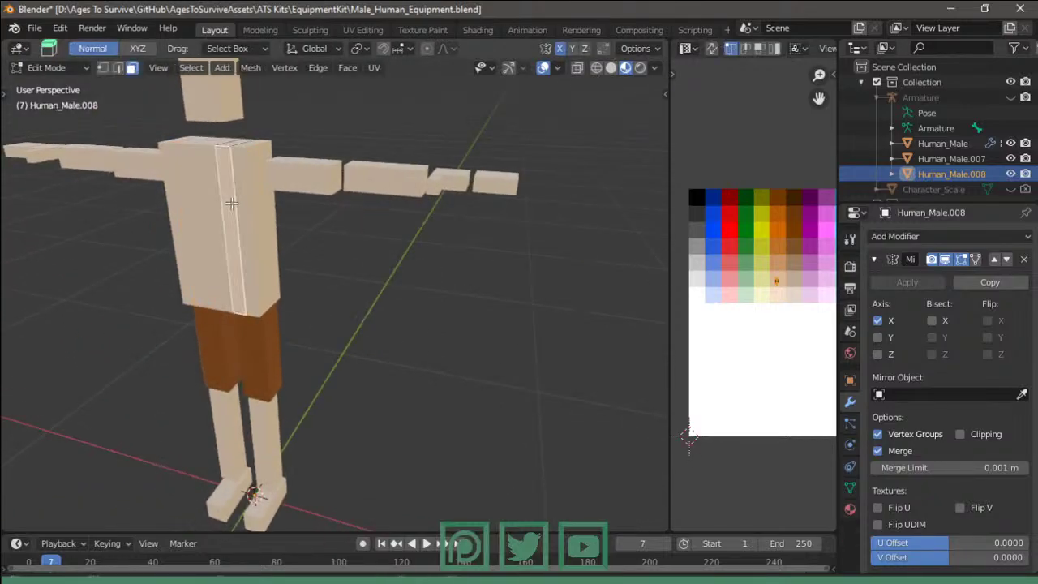
pyautogui.hotkey('ctrl', 'l')
pyautogui.press('g')
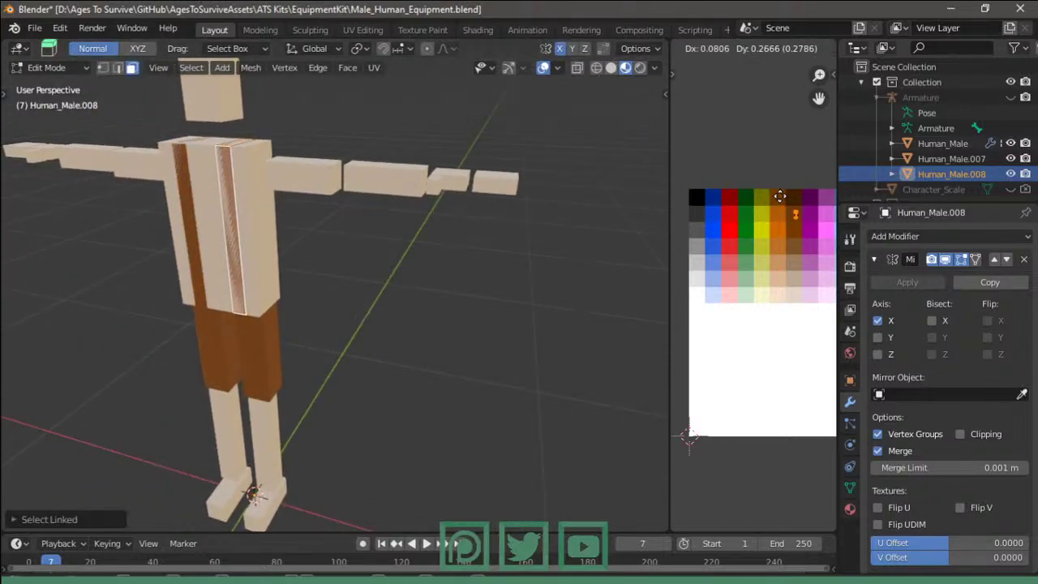
pyautogui.click(774, 197)
pyautogui.press('Tab')
pyautogui.moveTo(378, 268); pyautogui.dragTo(434, 276, button='middle')
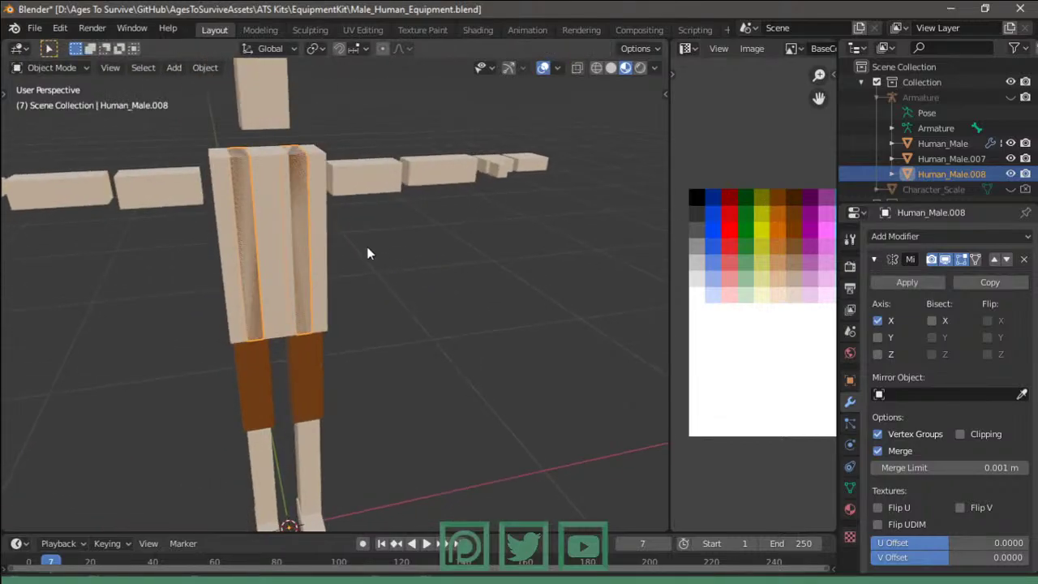
# - Select the whole right strap and merge its overlapping vertices with Merge by Distance
pyautogui.press('Tab')
pyautogui.click(303, 212)
pyautogui.hotkey('ctrl', 'l')
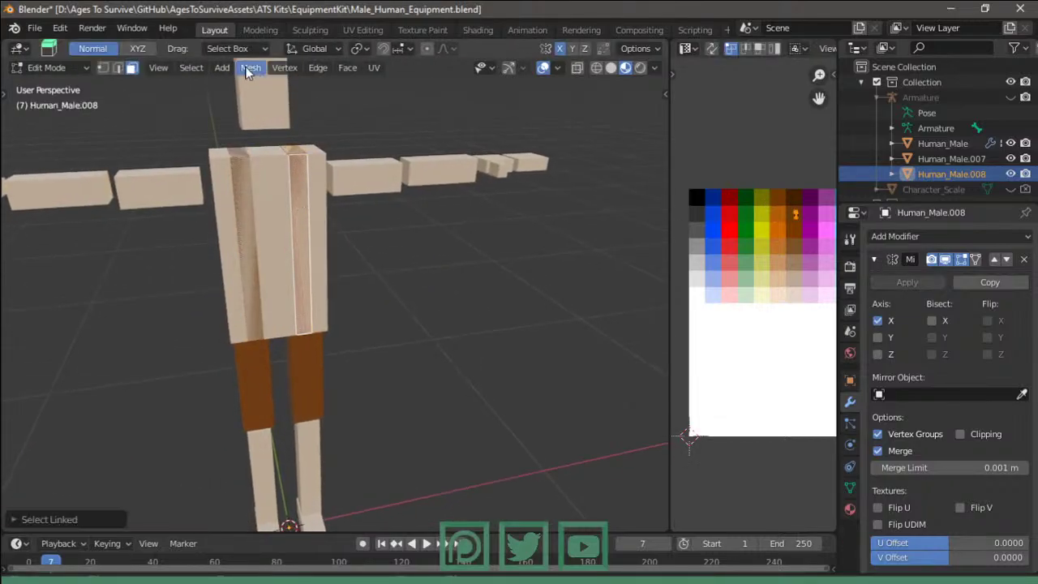
pyautogui.click(258, 68)
pyautogui.moveTo(276, 402)
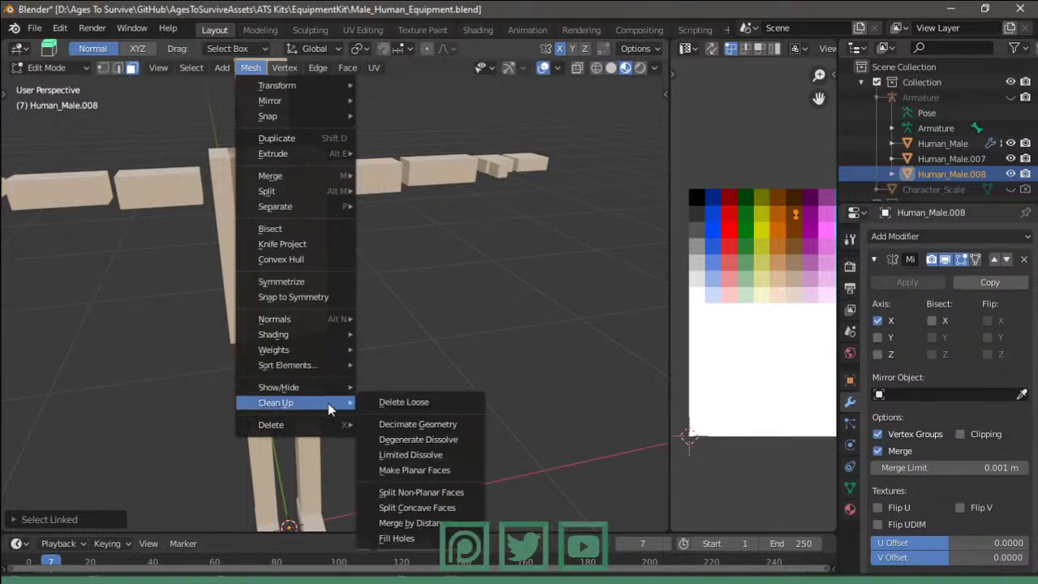
pyautogui.click(420, 523)
pyautogui.click(328, 68)
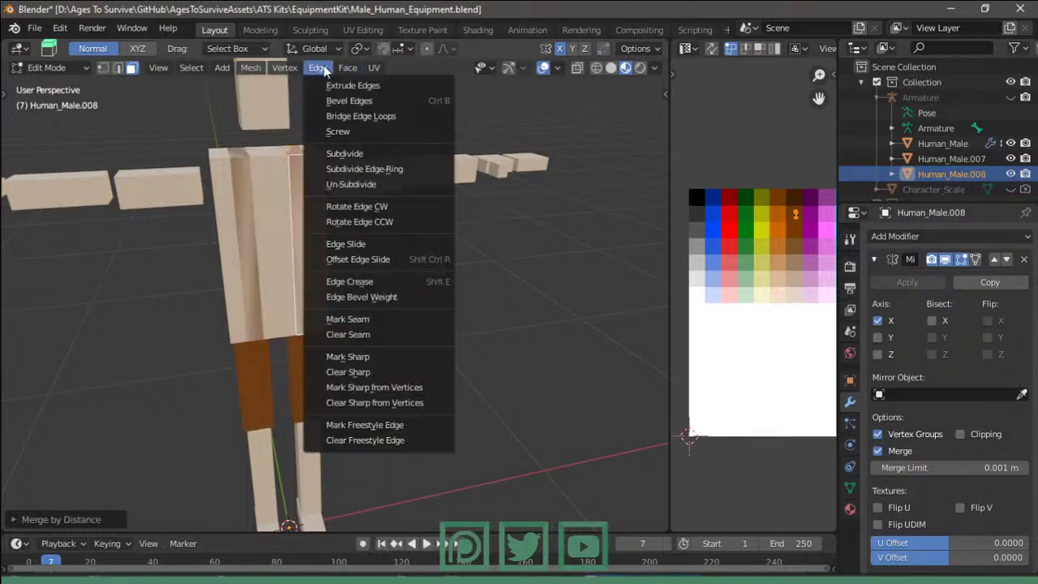
pyautogui.click(318, 67)
pyautogui.moveTo(225, 212); pyautogui.dragTo(385, 175, button='middle')
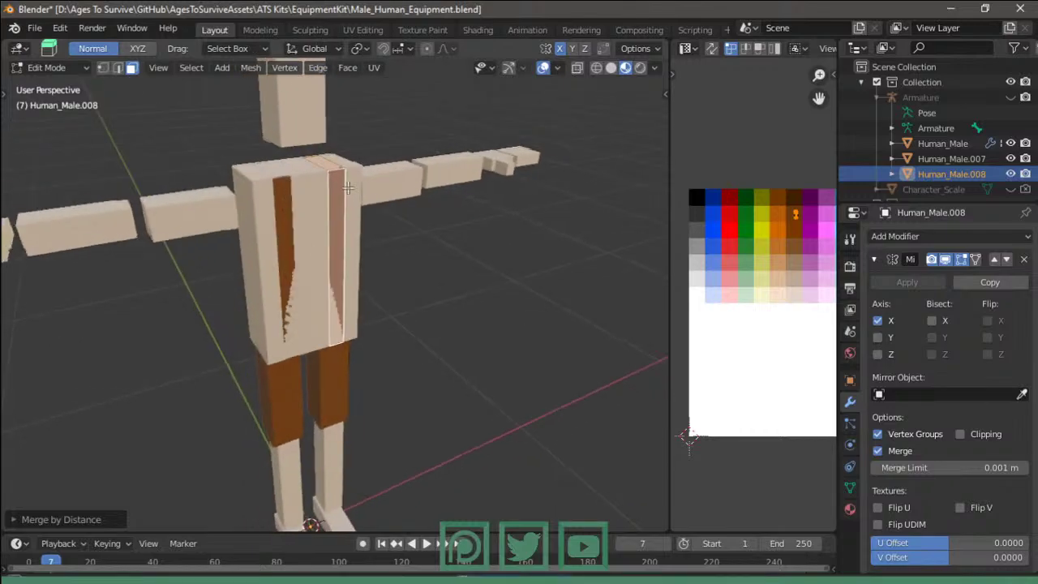
pyautogui.press('Tab')
# - Fatten the strap object with Alt+S so the straps stand out from the shirt
pyautogui.press('a')
pyautogui.press('Tab')
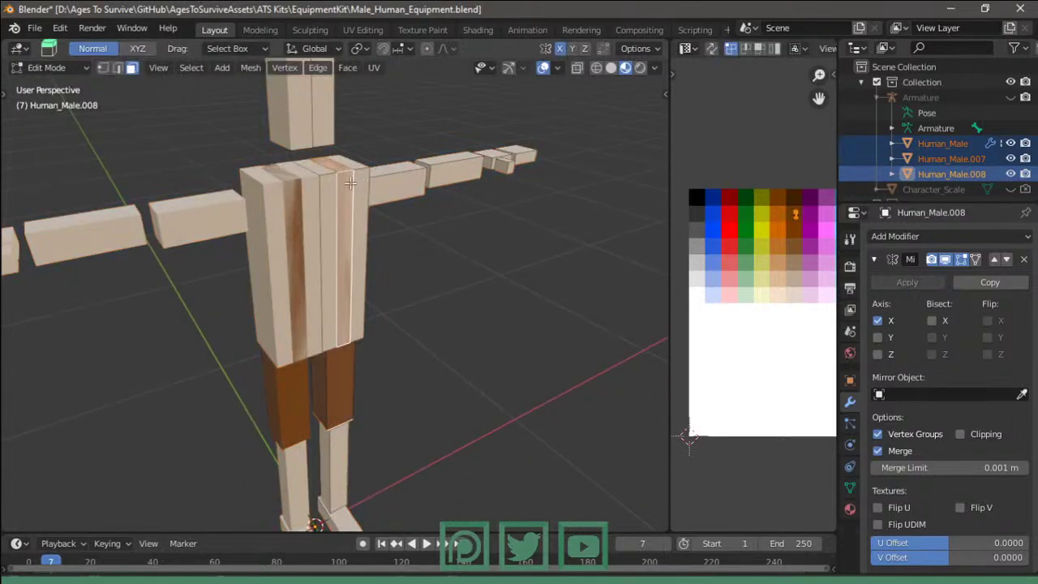
pyautogui.press('Tab')
pyautogui.click(349, 187)
pyautogui.press('Tab')
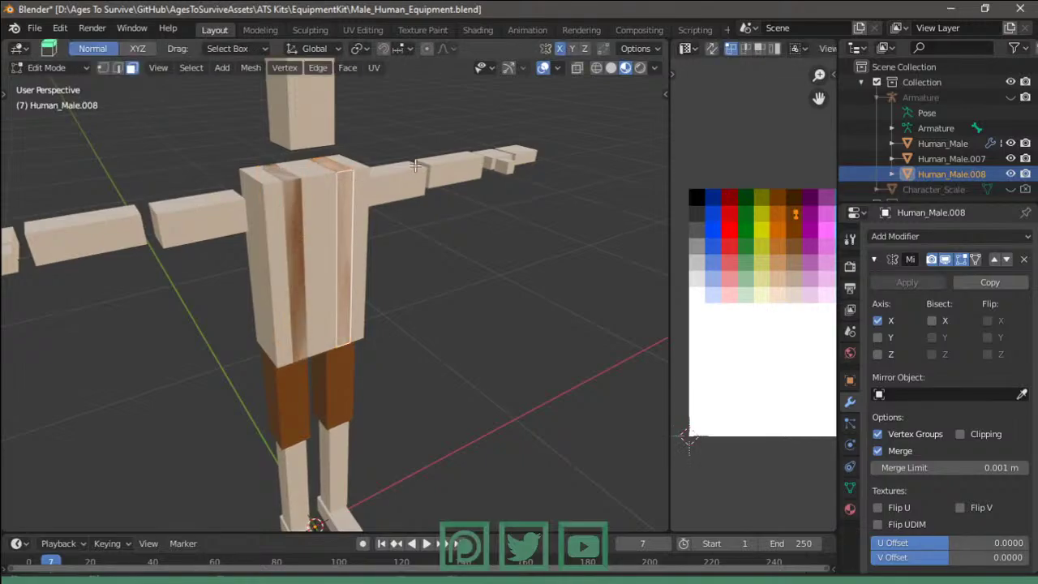
pyautogui.hotkey('alt', 's')
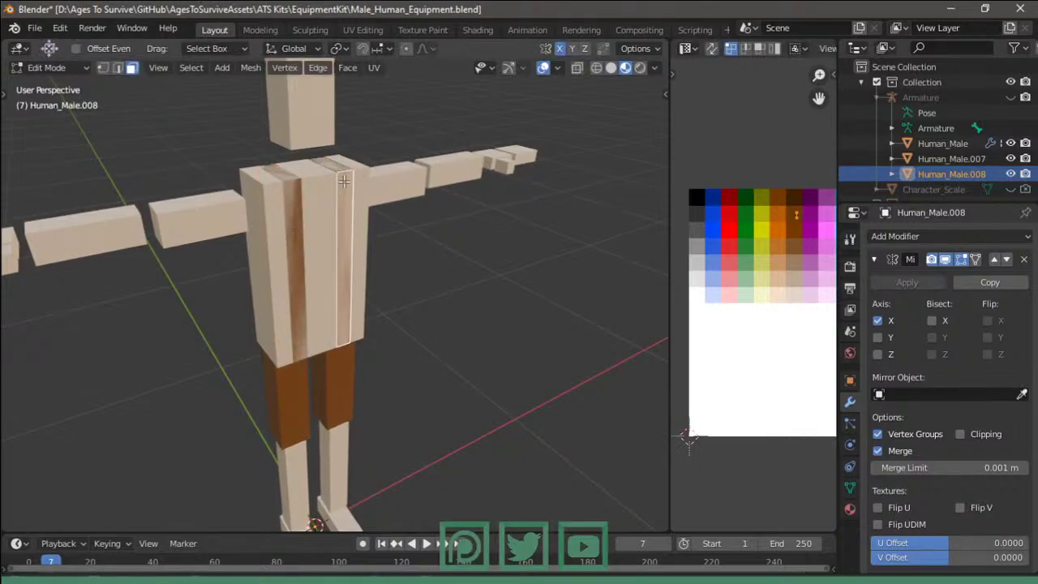
pyautogui.hotkey('ctrl', 'l')
pyautogui.click(416, 171)
pyautogui.press('Tab')
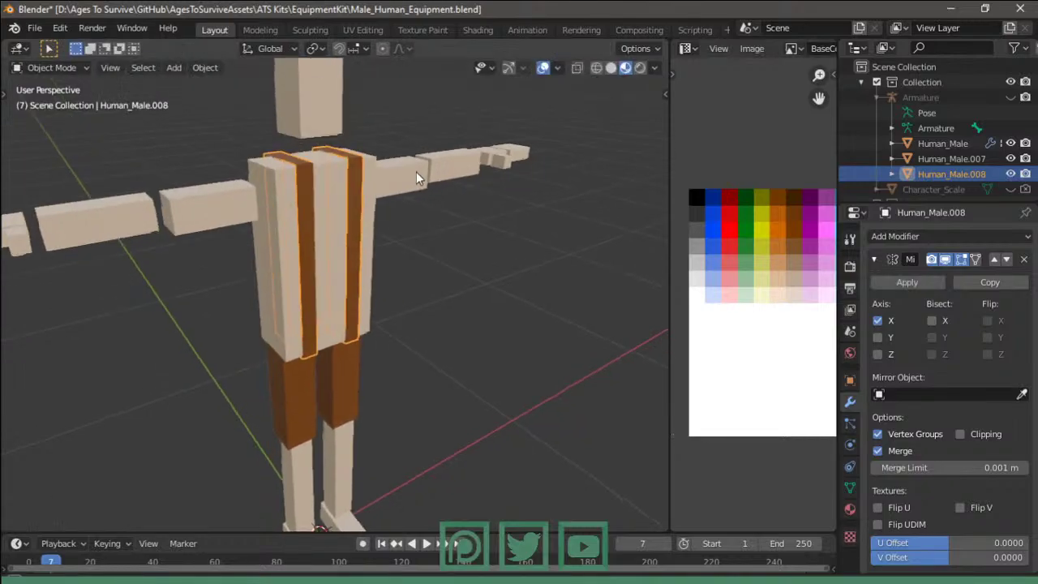
pyautogui.moveTo(416, 172)
pyautogui.mouseDown(button='middle')
pyautogui.moveTo(444, 207)
pyautogui.moveTo(420, 191)
pyautogui.moveTo(546, 255)
pyautogui.moveTo(271, 503)
pyautogui.moveTo(619, 352)
pyautogui.moveTo(343, 378)
pyautogui.moveTo(325, 455)
pyautogui.mouseUp(button='middle')
pyautogui.scroll(-2, 423, 191)
pyautogui.scroll(-2, 465, 212)
# - Check the live chat on the YouTube Studio dashboard, then bring up the Unity editor
pyautogui.click(168, 572)
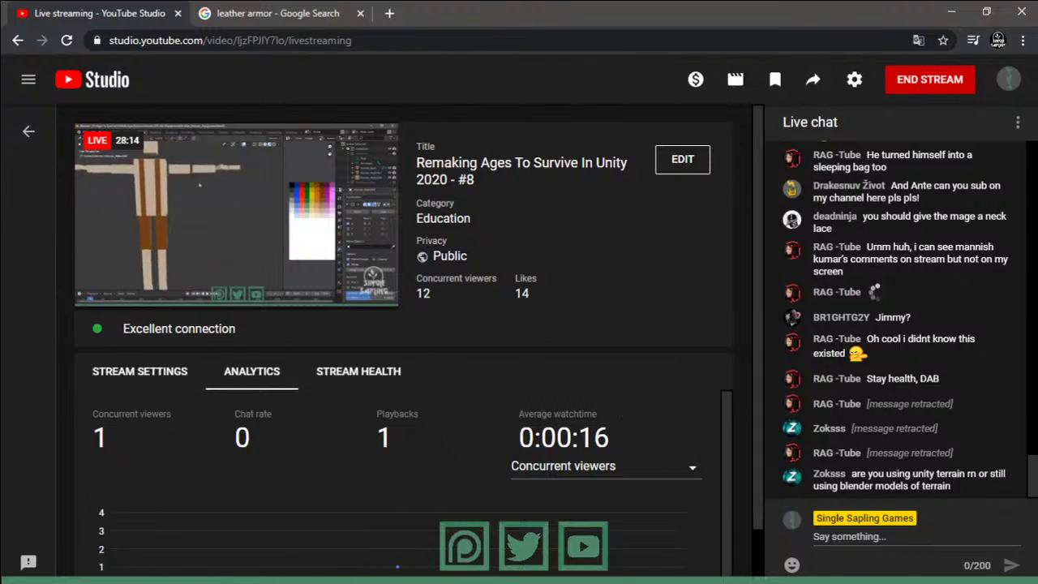
pyautogui.click(206, 573)
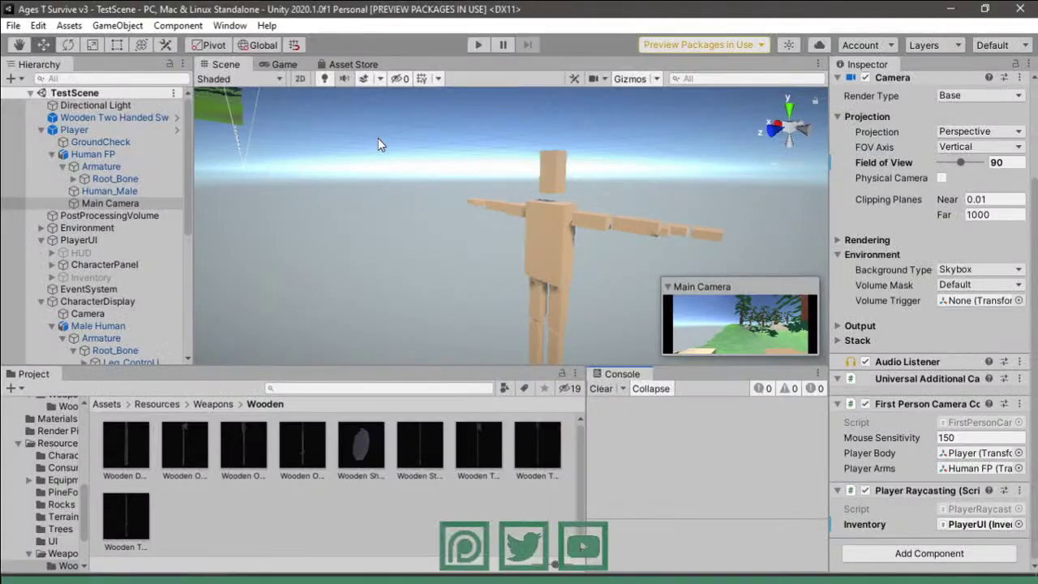
# - Fly the Scene camera into the forest terrain, minimize and restore Unity, then return to Blender
pyautogui.moveTo(504, 219)
pyautogui.mouseDown(button='right')
pyautogui.moveTo(996, 248)
pyautogui.moveTo(104, 249)
pyautogui.moveTo(95, 240)
pyautogui.moveTo(230, 202)
pyautogui.mouseUp(button='right')
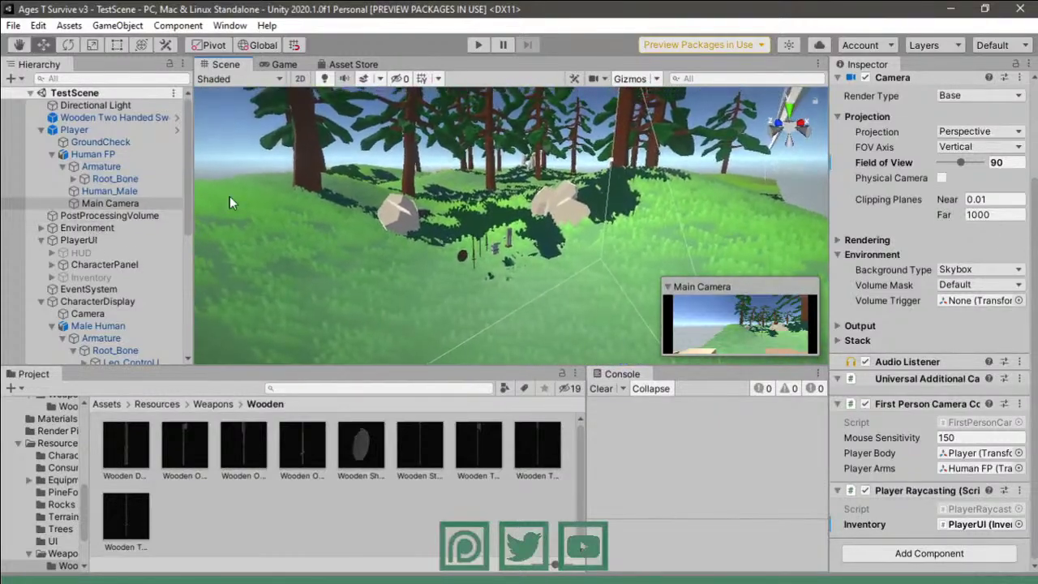
pyautogui.click(959, 8)
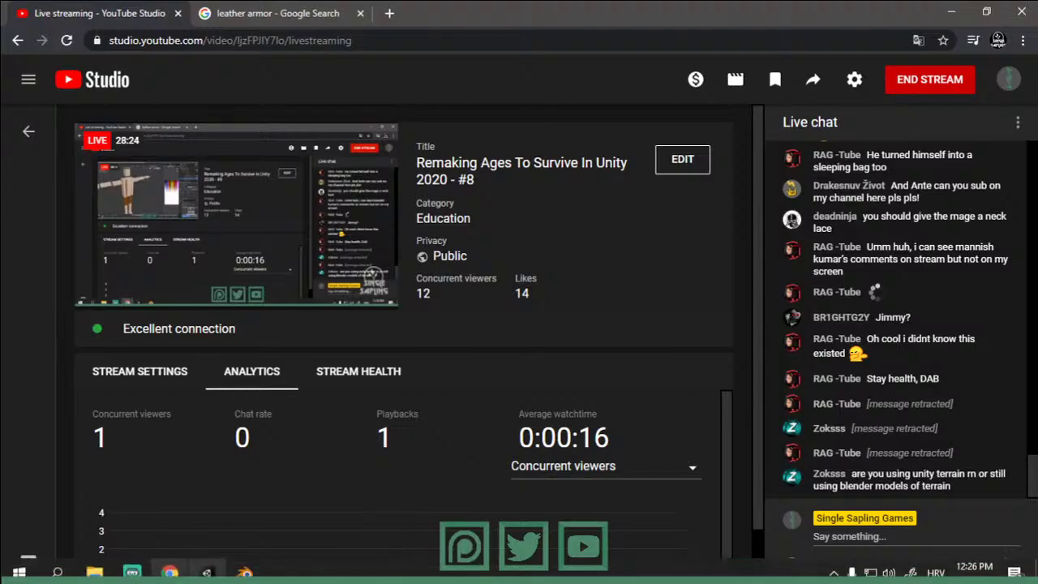
pyautogui.click(294, 567)
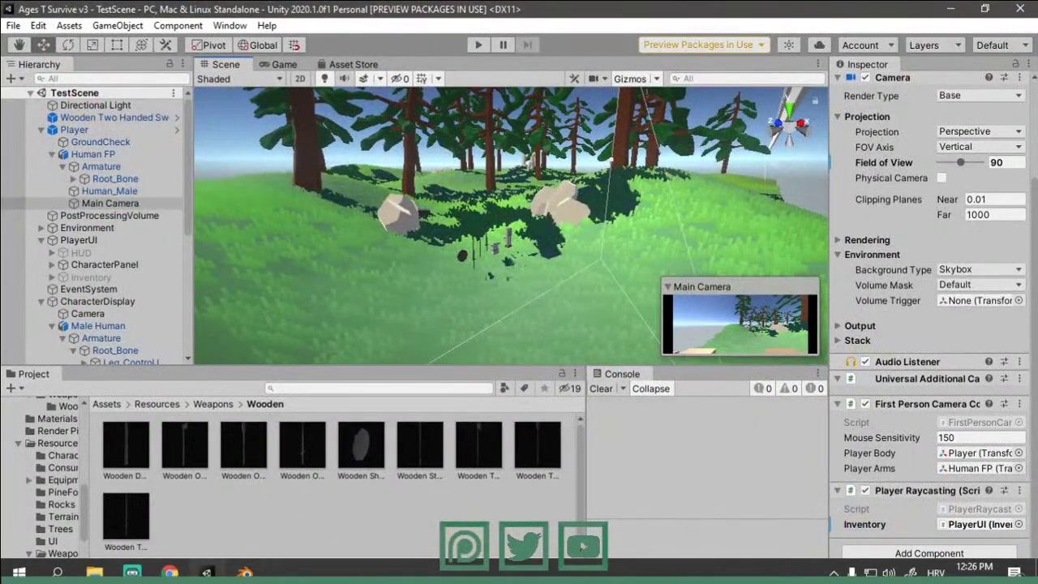
pyautogui.click(316, 567)
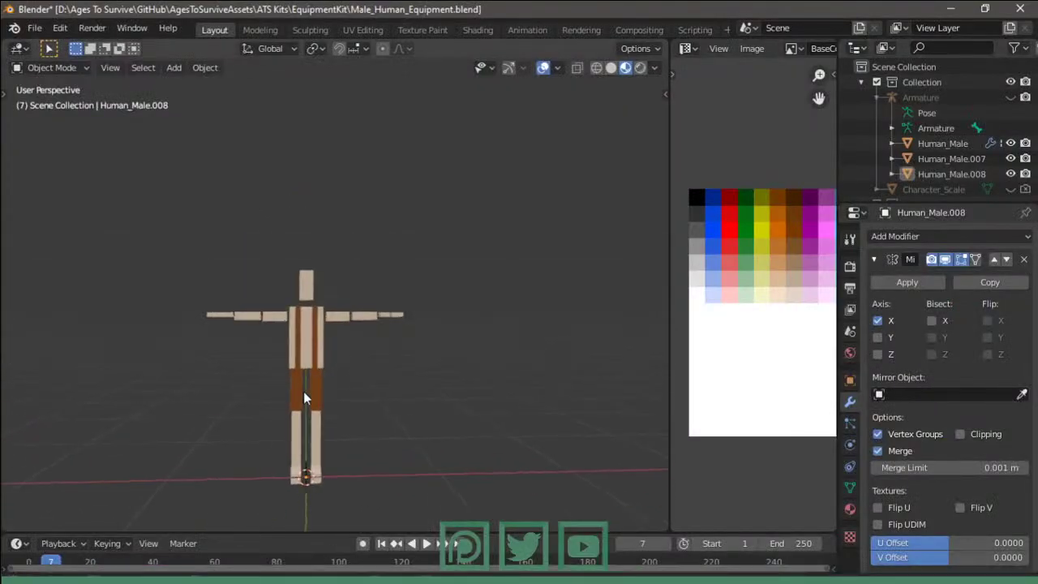
# - Extrude the strap ends into a new section with mirror Clipping on and move it along X
pyautogui.click(319, 377)
pyautogui.scroll(2, 316, 373)
pyautogui.scroll(2, 312, 349)
pyautogui.click(305, 357)
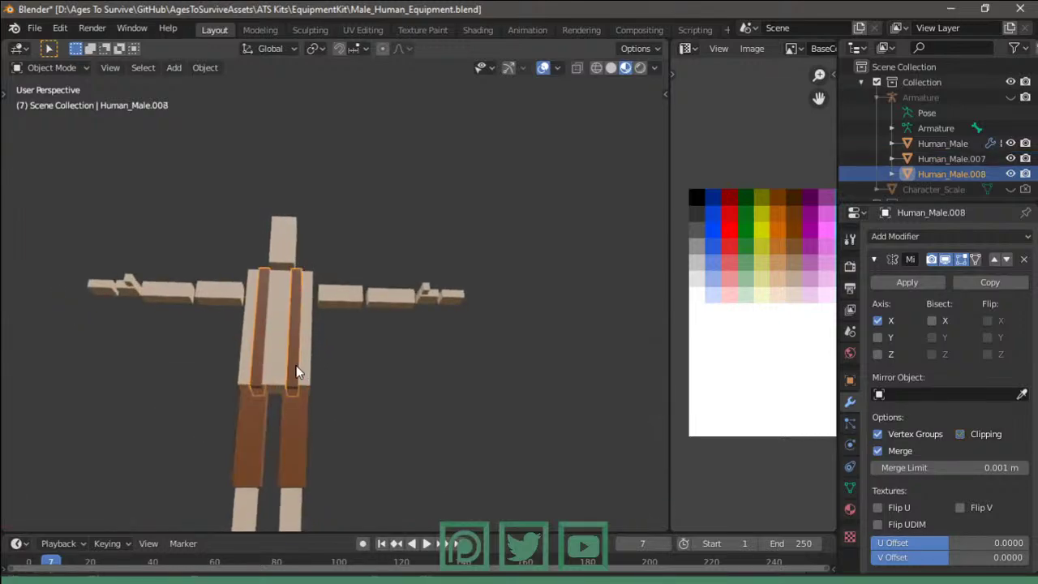
pyautogui.press('Tab')
pyautogui.scroll(3, 340, 348)
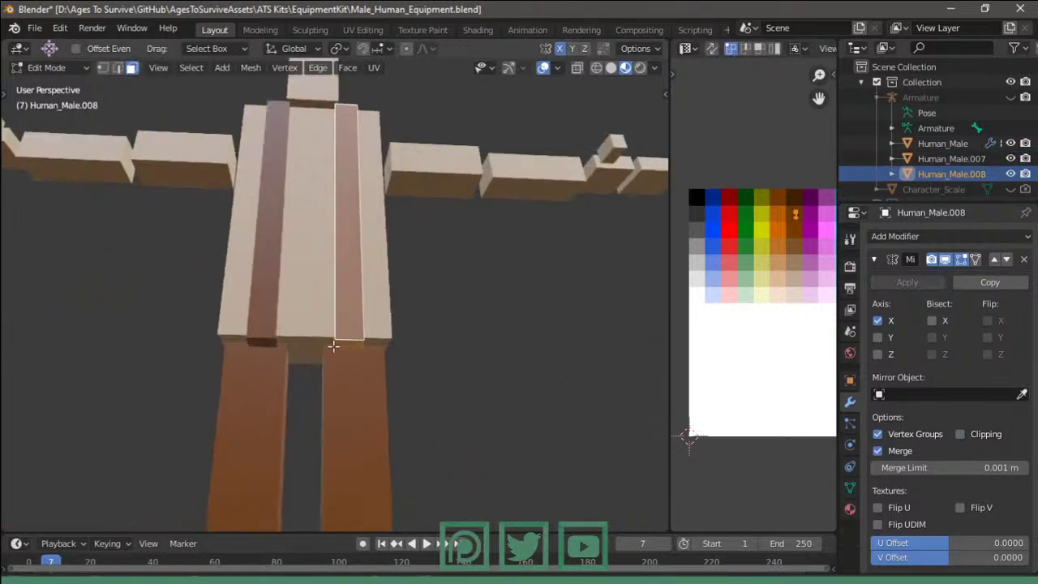
pyautogui.click(333, 346)
pyautogui.press('e')
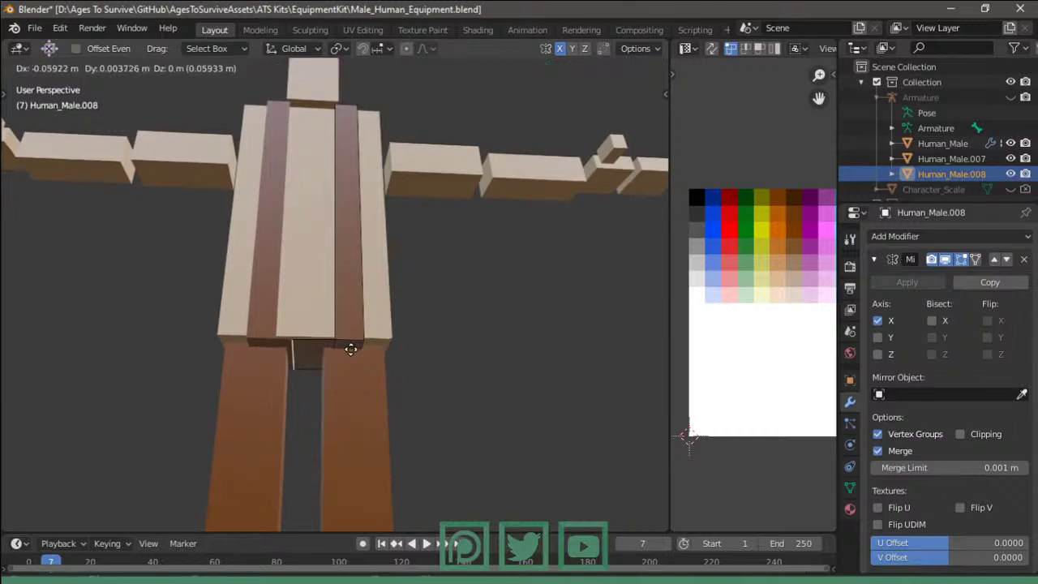
pyautogui.click(395, 350)
pyautogui.click(960, 434)
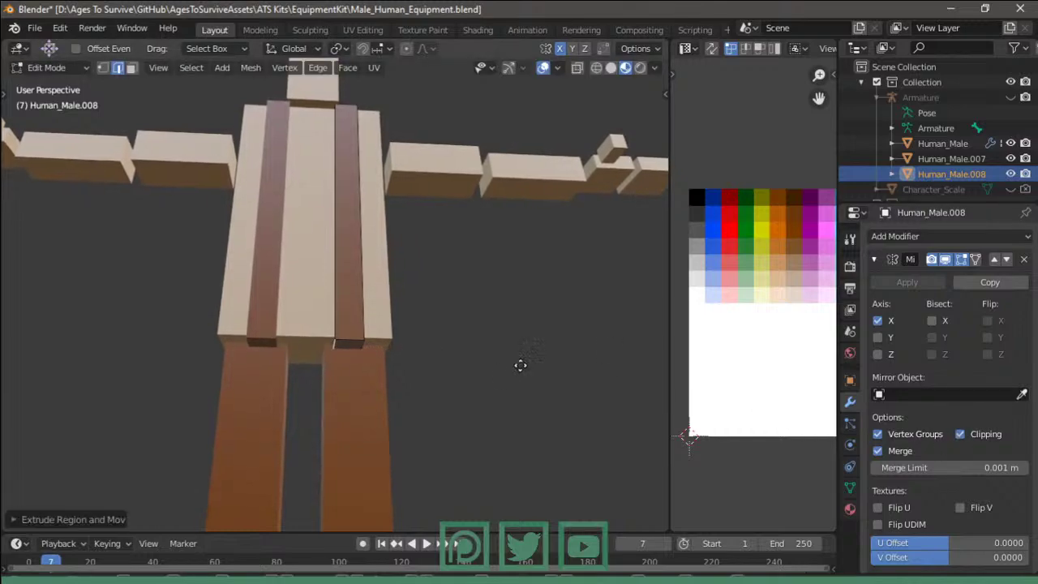
pyautogui.press('g')
pyautogui.press('x')
pyautogui.click(364, 354)
# - Move the faces at the shirt's bottom along the X axis
pyautogui.moveTo(364, 355); pyautogui.dragTo(297, 359, button='middle')
pyautogui.click(297, 358)
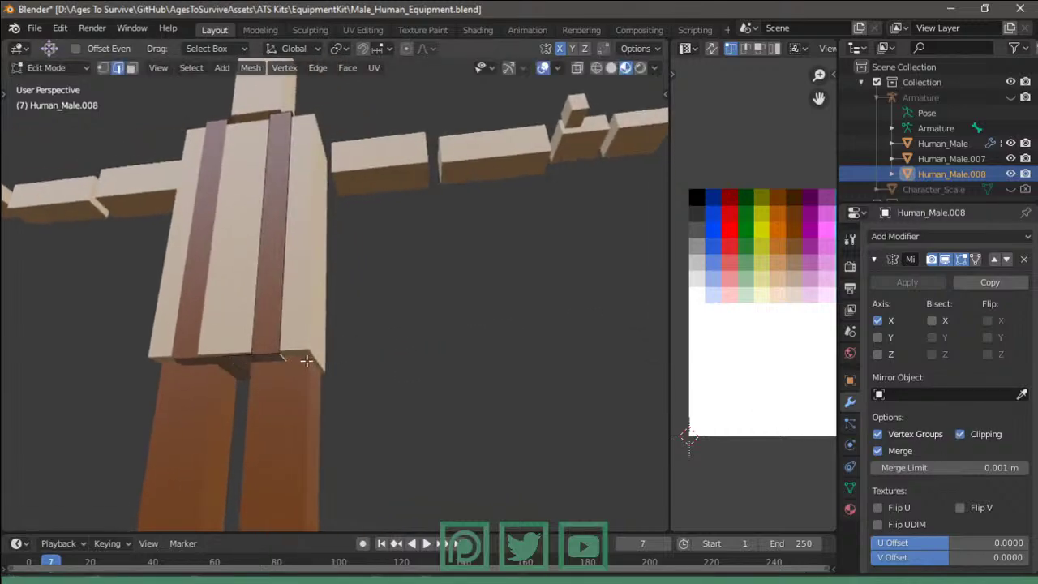
pyautogui.press('g')
pyautogui.press('x')
pyautogui.click(348, 360)
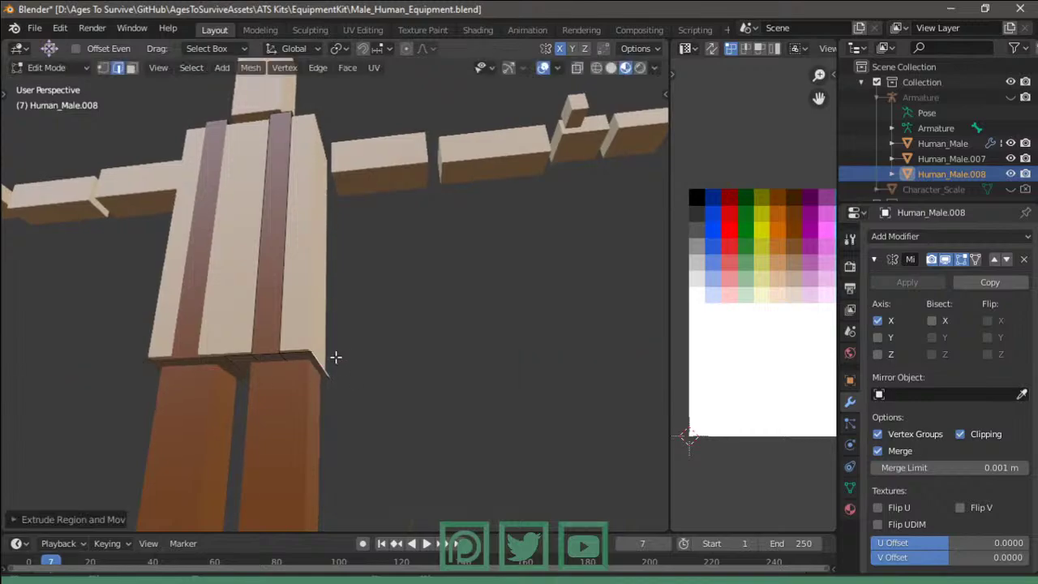
# - Add an edge loop around the torso and move the waist face along X
pyautogui.moveTo(302, 353)
pyautogui.mouseDown(button='middle')
pyautogui.moveTo(412, 412)
pyautogui.moveTo(380, 377)
pyautogui.mouseUp(button='middle')
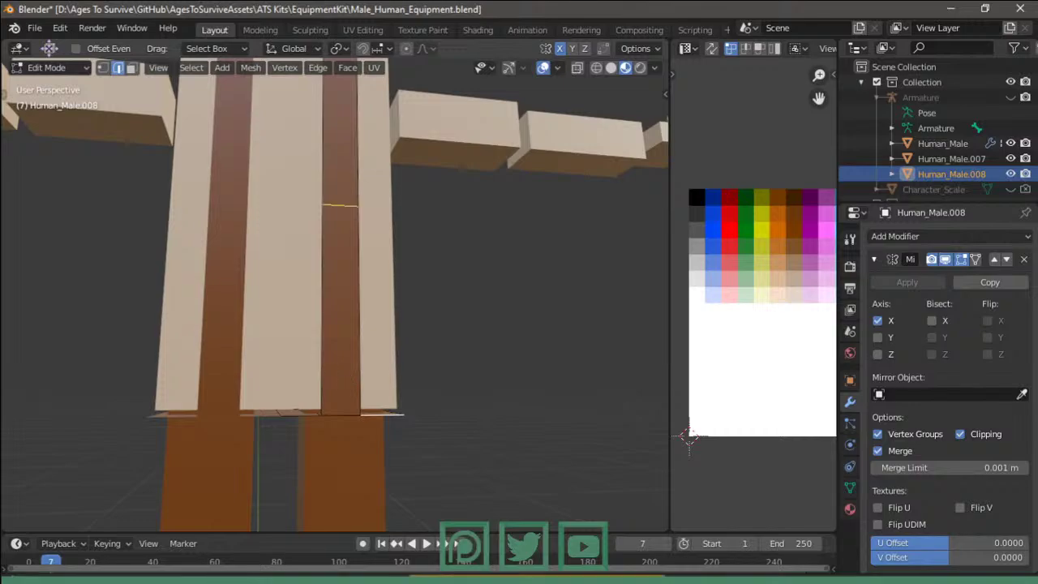
pyautogui.click(339, 205)
pyautogui.click(339, 205)
pyautogui.moveTo(323, 428); pyautogui.dragTo(362, 417, button='middle')
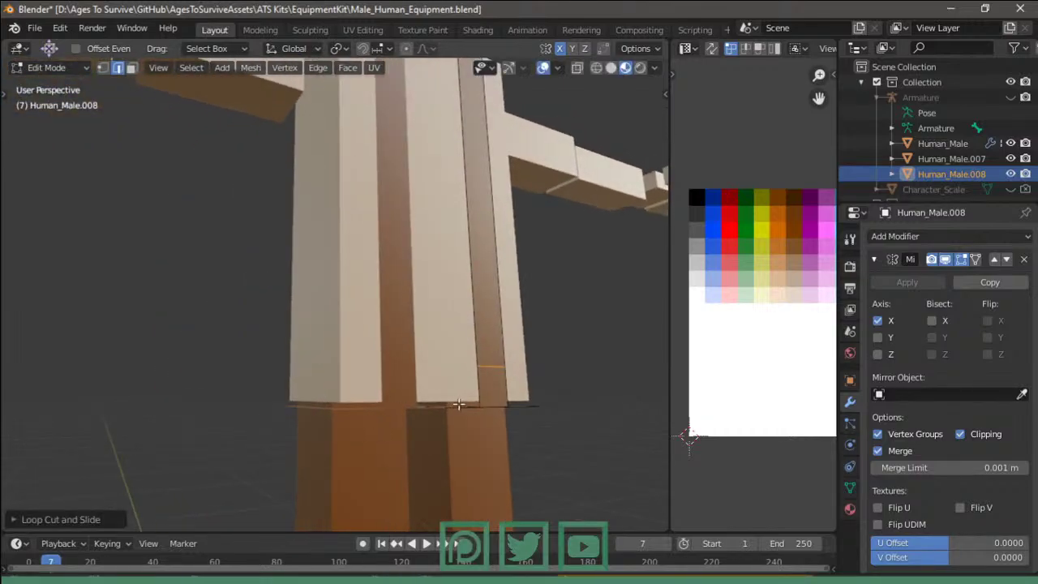
pyautogui.press('3')
pyautogui.click(477, 390)
pyautogui.moveTo(477, 390)
pyautogui.mouseDown(button='middle')
pyautogui.moveTo(456, 406)
pyautogui.moveTo(408, 408)
pyautogui.mouseUp(button='middle')
pyautogui.press('g')
pyautogui.press('x')
pyautogui.click(414, 405)
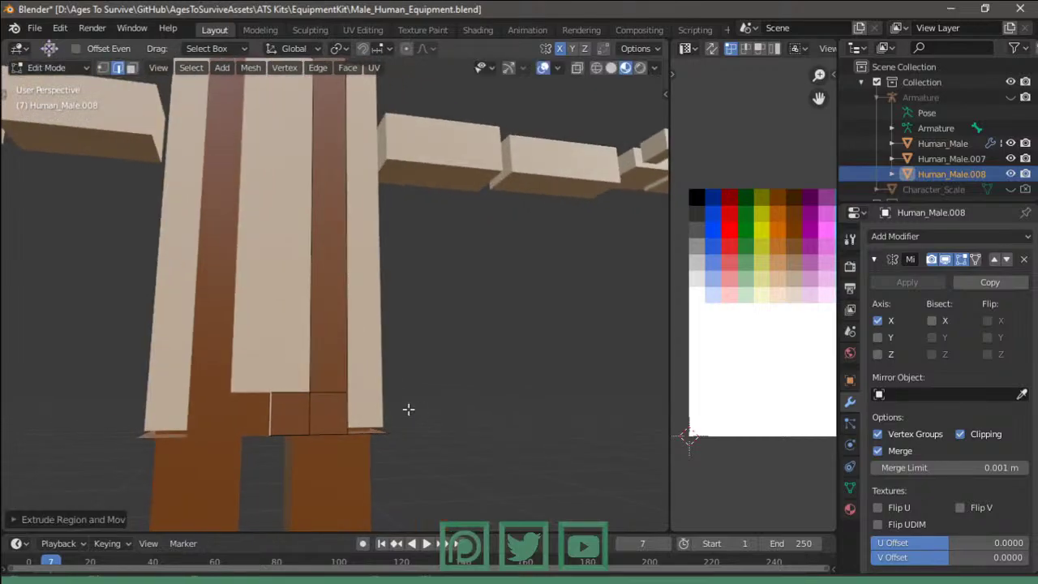
# - In vertex mode, move vertices along X and raise the waist corner vertex along Z
pyautogui.press('1')
pyautogui.press('g')
pyautogui.press('x')
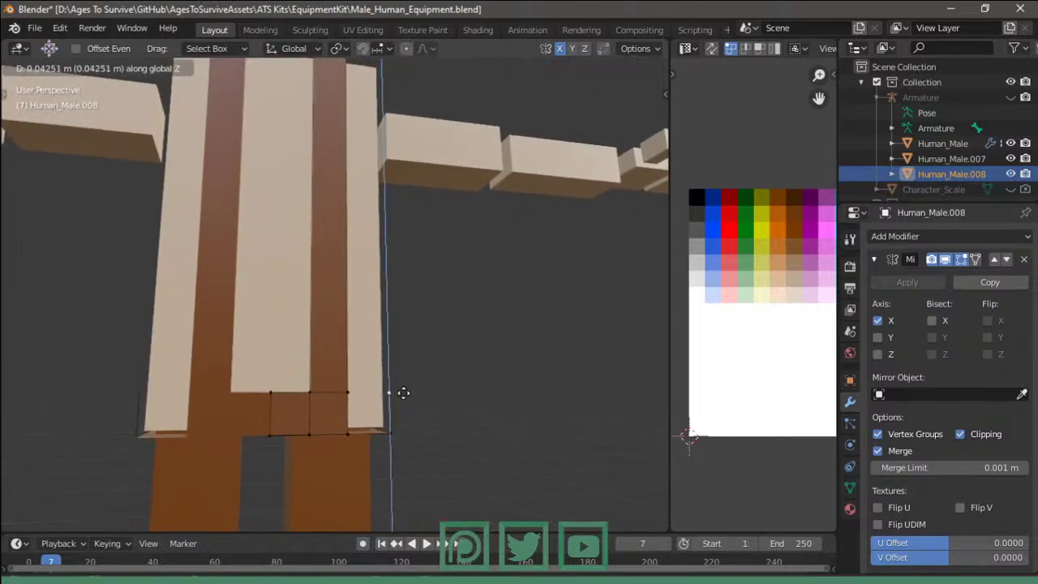
pyautogui.click(407, 393)
pyautogui.moveTo(406, 393); pyautogui.dragTo(313, 398, button='middle')
pyautogui.click(174, 431)
pyautogui.press('g')
pyautogui.press('z')
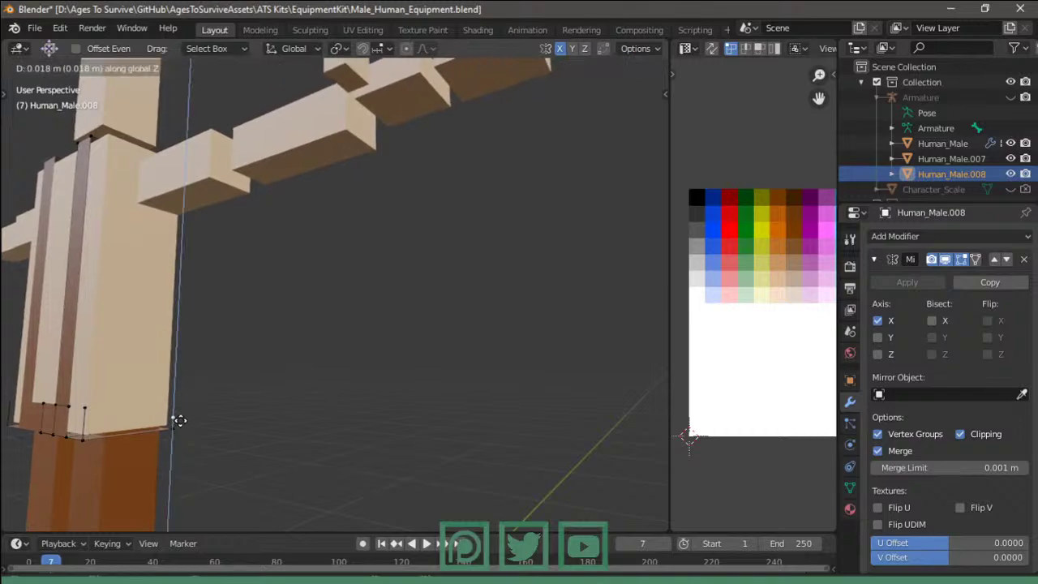
pyautogui.click(185, 406)
pyautogui.moveTo(184, 406); pyautogui.dragTo(375, 388, button='middle')
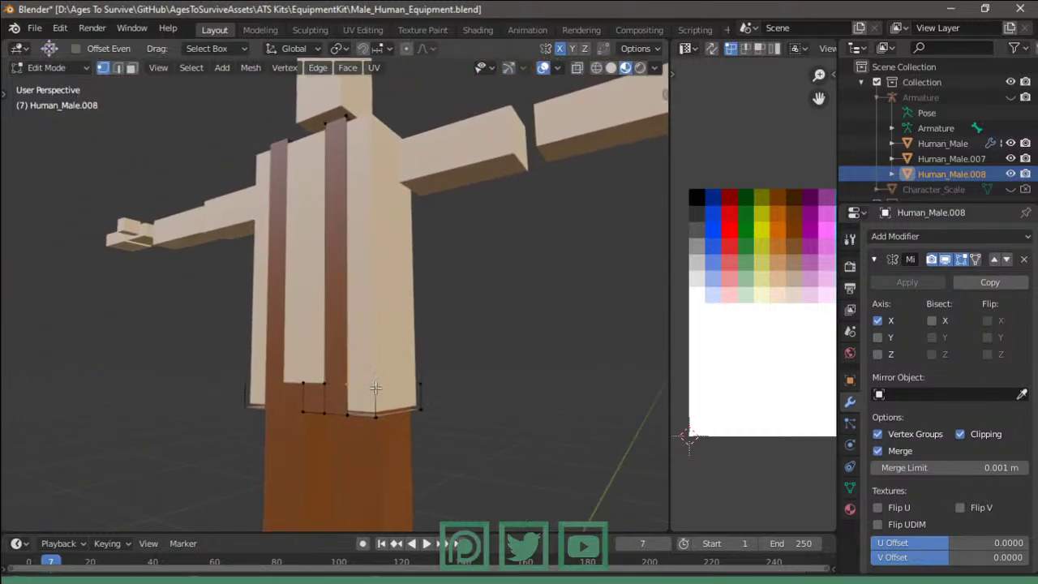
# - Add a loop around the waist and extrude a waist vertex along Y
pyautogui.click(350, 414)
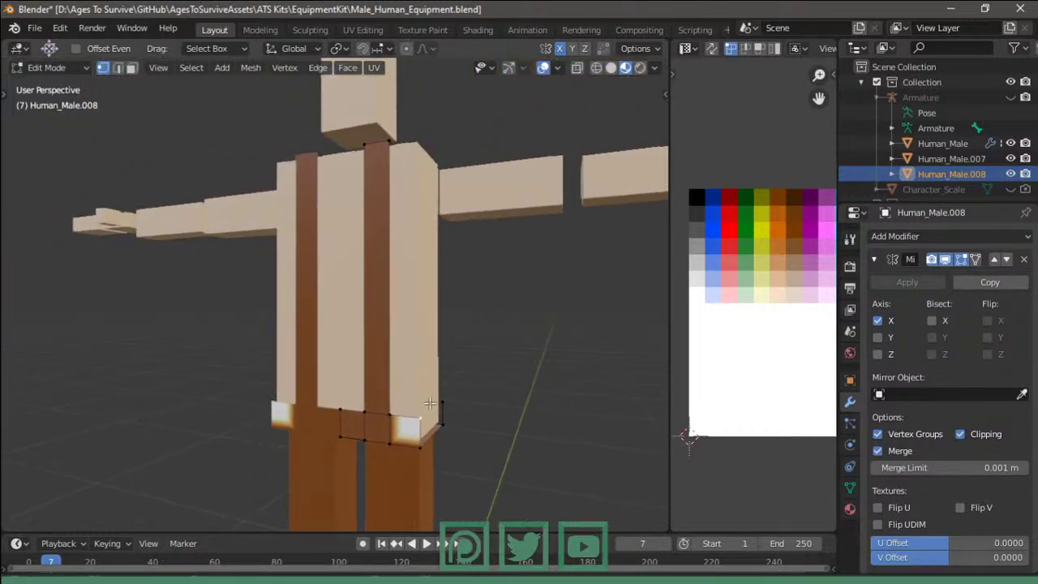
pyautogui.moveTo(416, 382)
pyautogui.mouseDown(button='middle')
pyautogui.moveTo(448, 403)
pyautogui.moveTo(221, 395)
pyautogui.mouseUp(button='middle')
pyautogui.click(442, 420)
pyautogui.moveTo(231, 397); pyautogui.dragTo(227, 396)
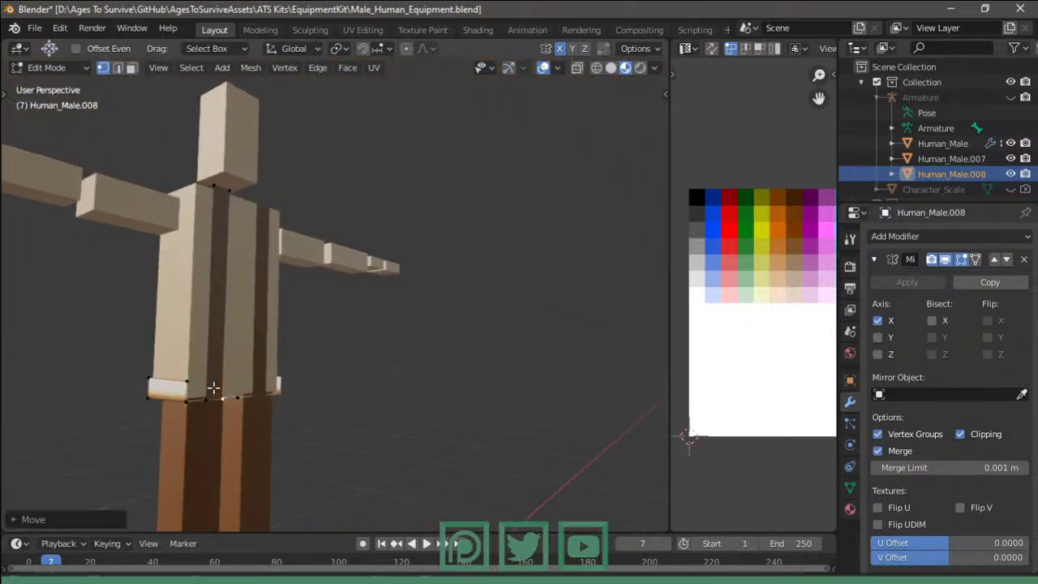
pyautogui.press('g')
pyautogui.press('g')
pyautogui.click(223, 452)
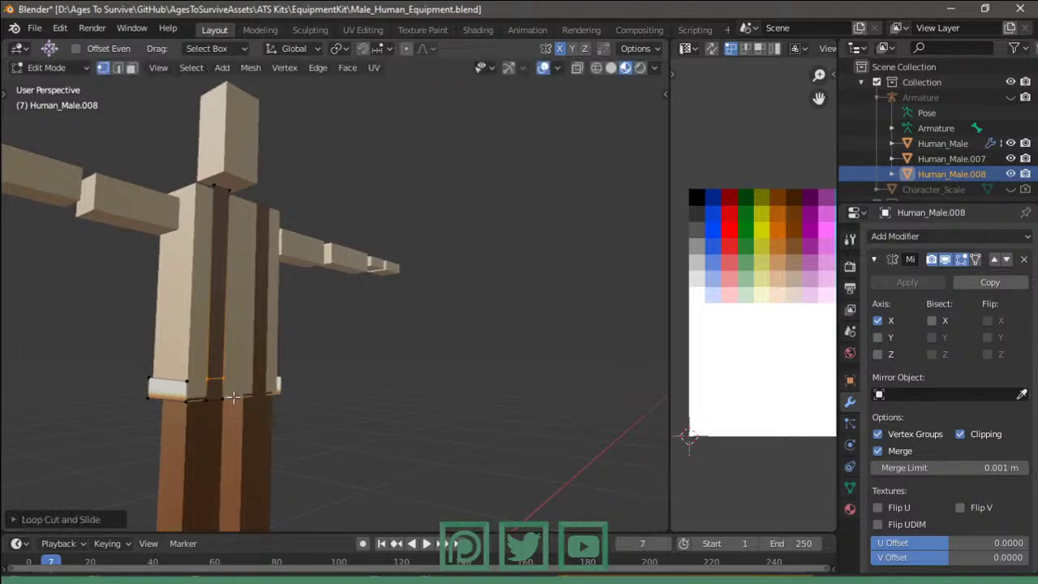
pyautogui.click(226, 378)
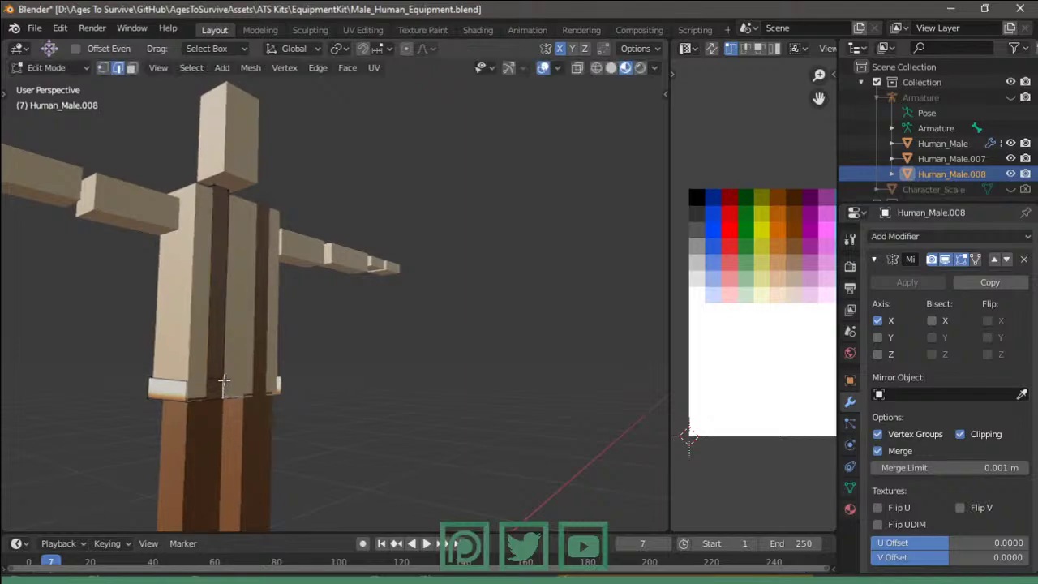
pyautogui.press('e')
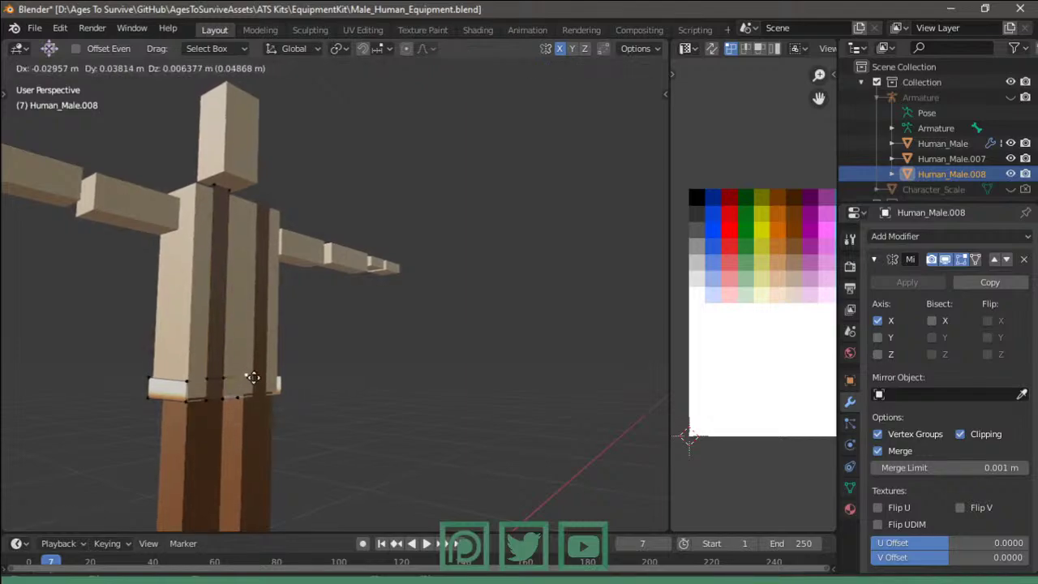
pyautogui.press('y')
pyautogui.click(249, 378)
# - Adjust the band's corner vertex along Y, then select the whole waist band
pyautogui.click(234, 395)
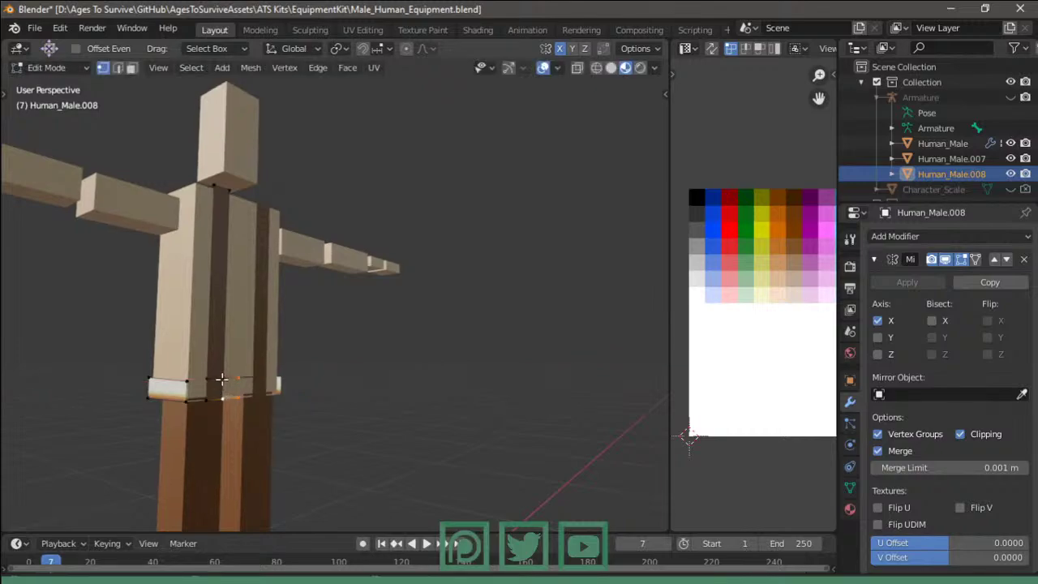
pyautogui.click(208, 378)
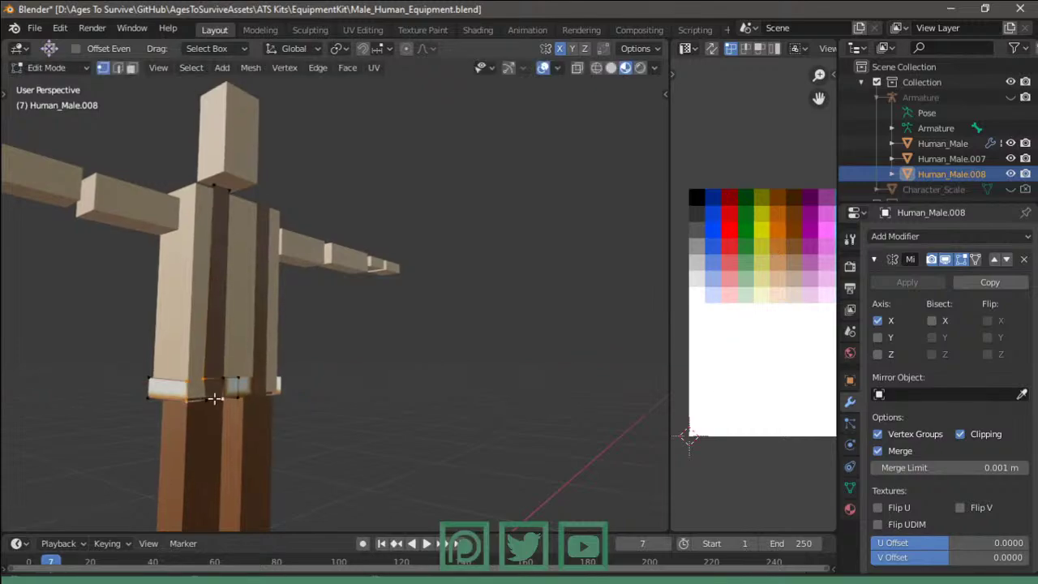
pyautogui.click(215, 398)
pyautogui.moveTo(215, 398); pyautogui.dragTo(305, 417, button='middle')
pyautogui.click(224, 399)
pyautogui.click(248, 389)
pyautogui.press('g')
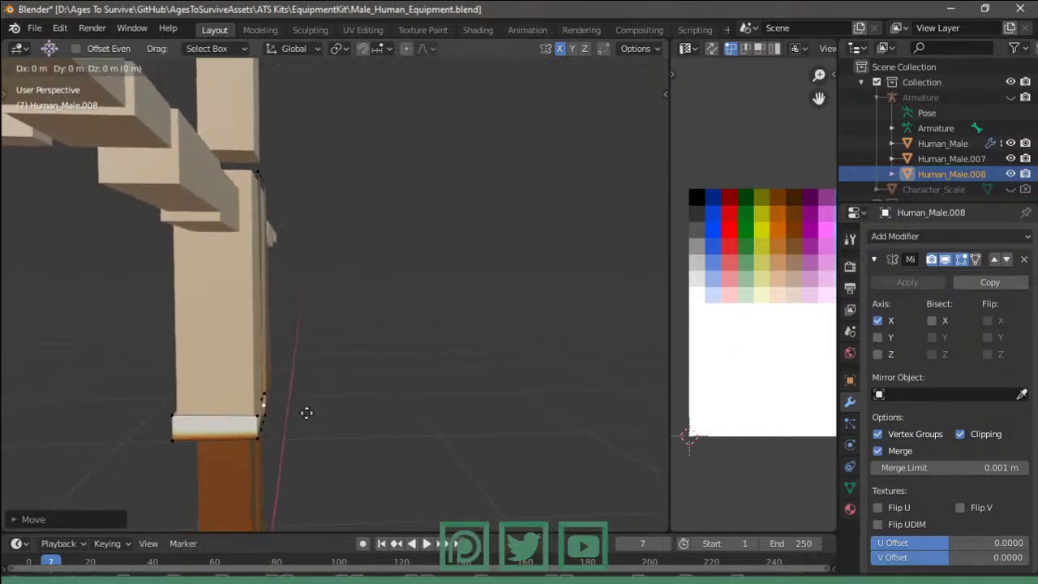
pyautogui.press('x')
pyautogui.press('y')
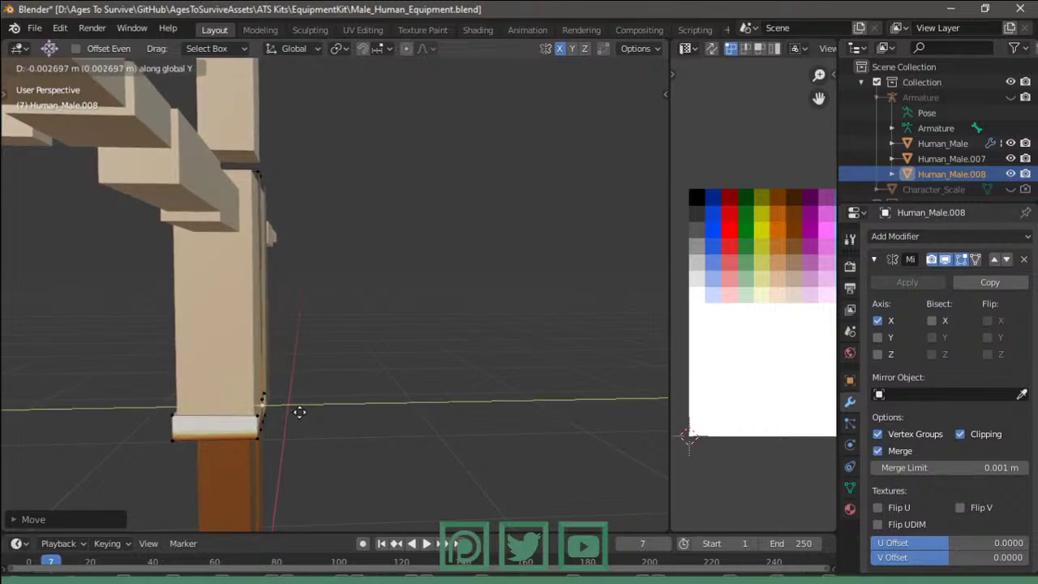
pyautogui.click(299, 413)
pyautogui.moveTo(297, 415); pyautogui.dragTo(270, 422, button='middle')
pyautogui.hotkey('ctrl', 'l')
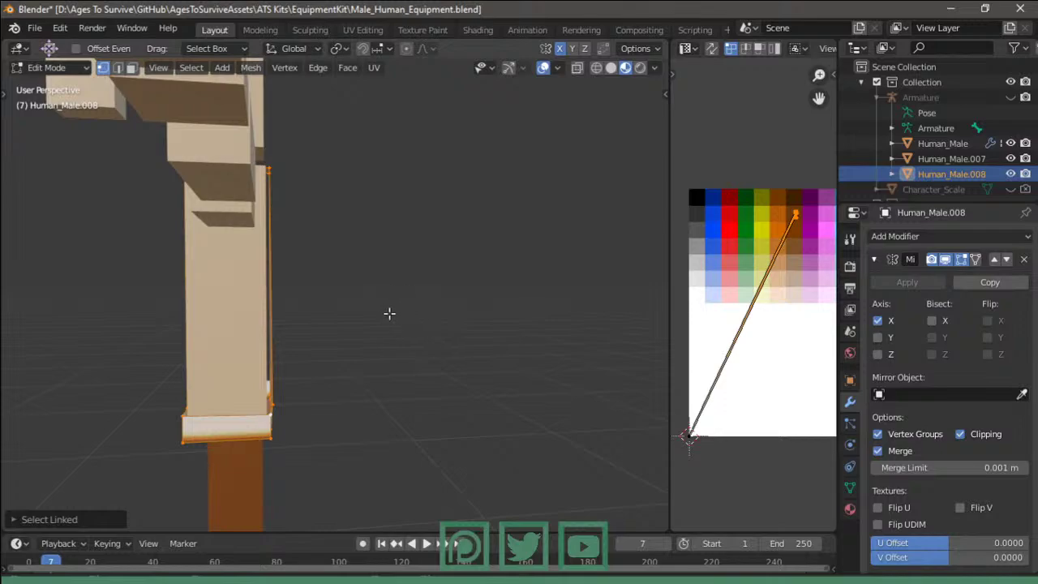
# - Unwrap the band with Smart UV Project and shrink its UV islands
pyautogui.press('u')
pyautogui.click(348, 352)
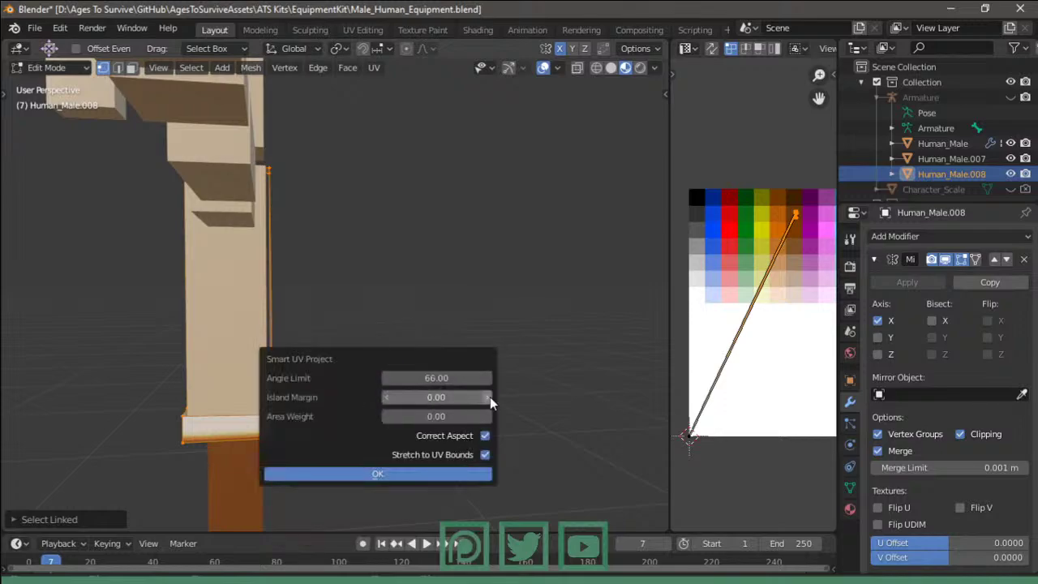
pyautogui.click(454, 474)
pyautogui.press('s')
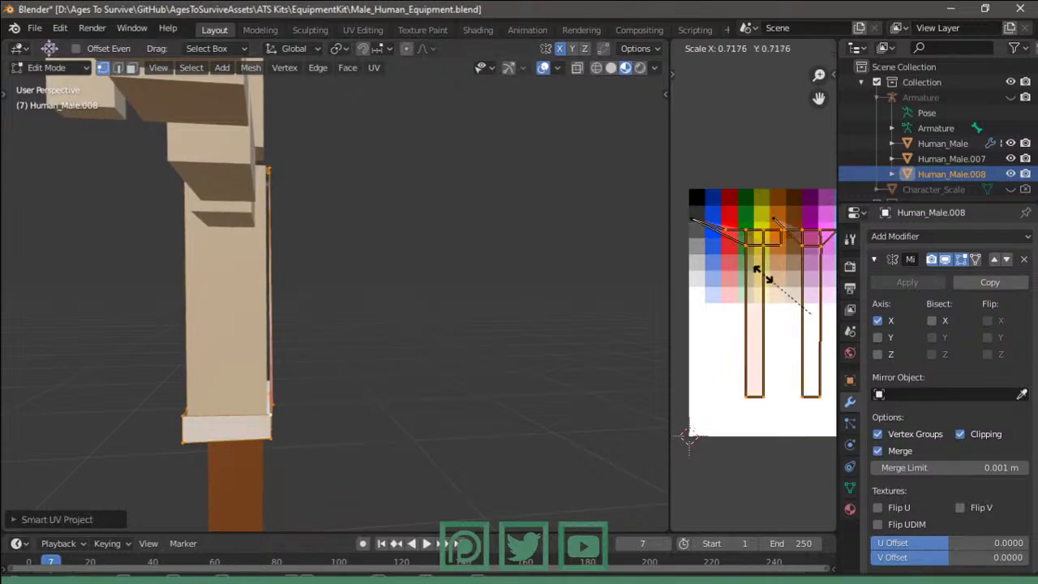
pyautogui.click(745, 201)
pyautogui.press('s')
pyautogui.press('Return')
# - Move and scale the band's UV islands to fit inside the brown palette square
pyautogui.press('g')
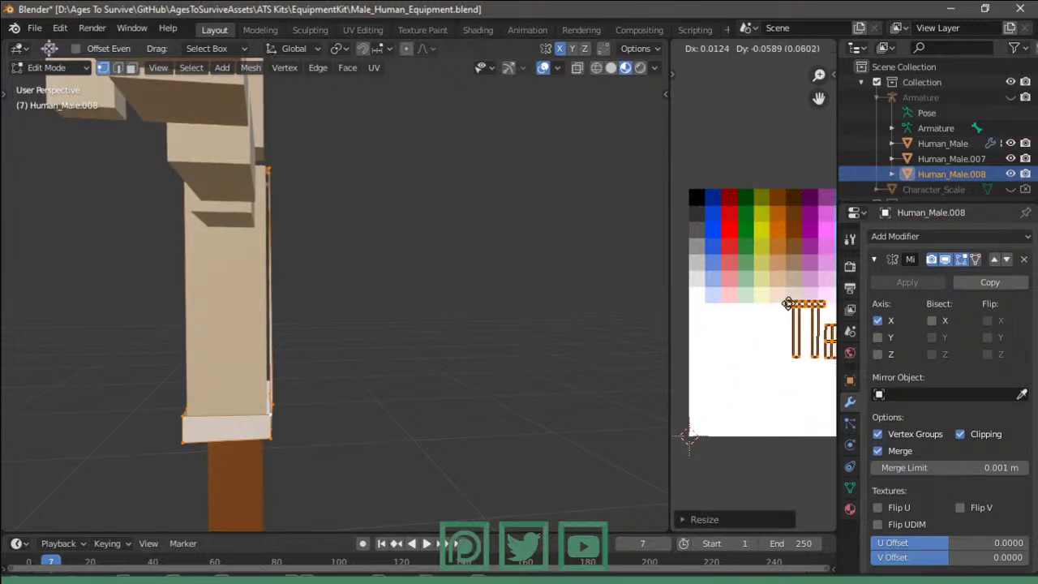
pyautogui.press('Return')
pyautogui.press('s')
pyautogui.press('g')
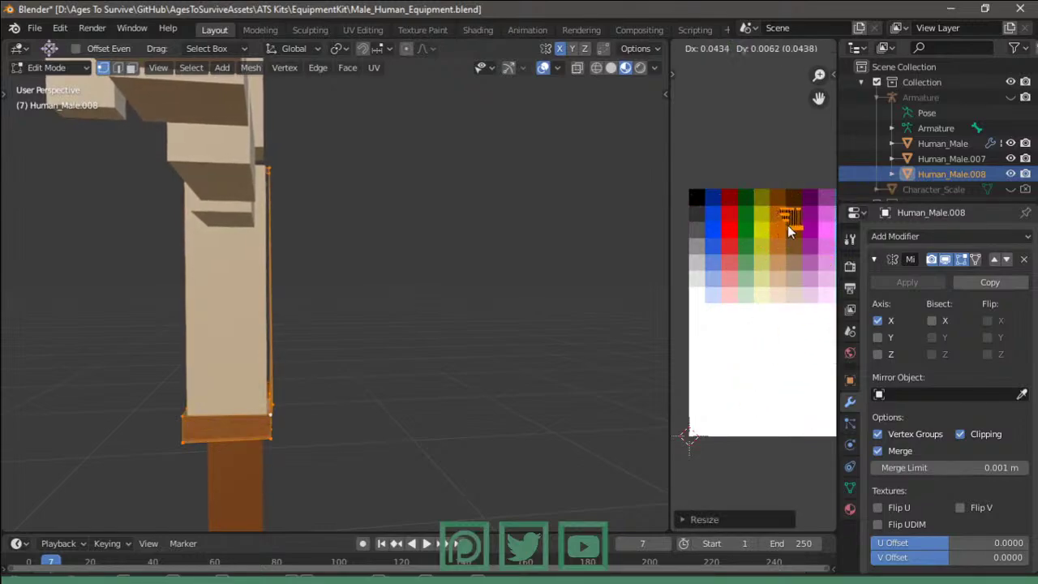
pyautogui.press('s')
pyautogui.press('Return')
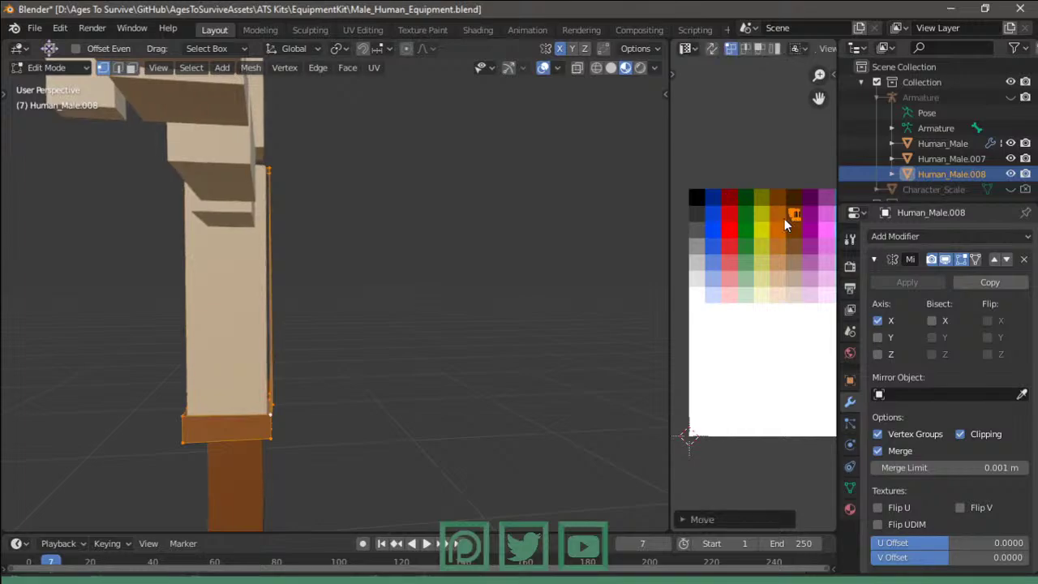
# - Return to Object Mode to view the finished brown band, then switch to Unity
pyautogui.press('Tab')
pyautogui.scroll(-5, 333, 344)
pyautogui.scroll(-2, 554, 347)
pyautogui.scroll(-3, 555, 347)
pyautogui.moveTo(473, 304); pyautogui.dragTo(496, 303, button='middle')
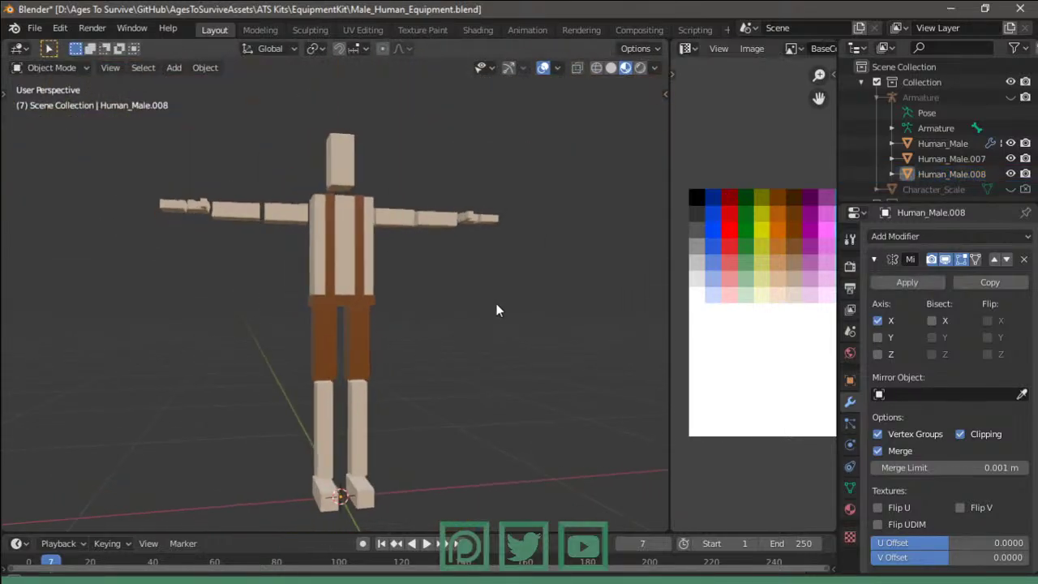
pyautogui.hotkey('alt', 'Tab')
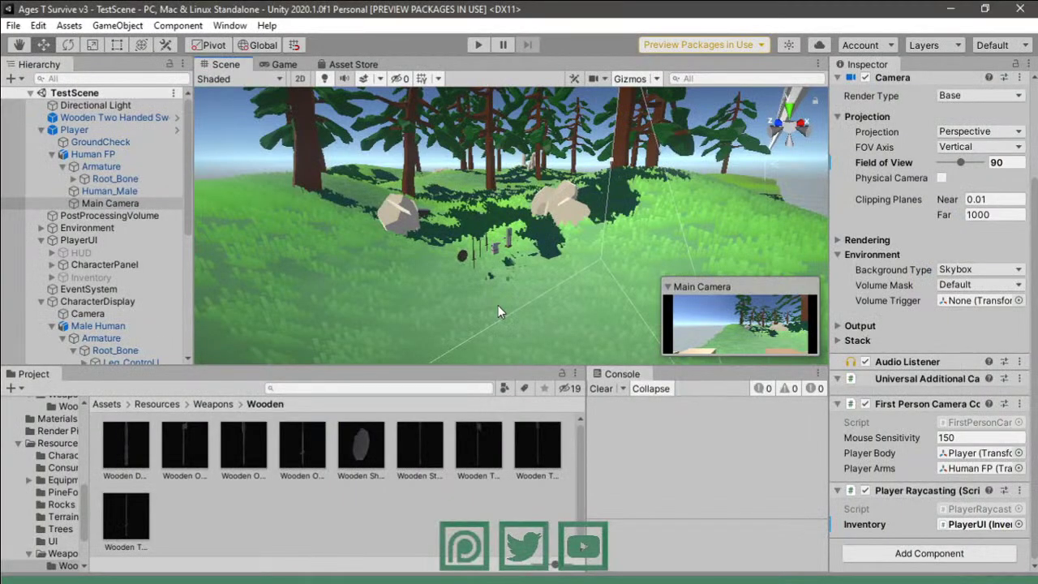
# - Switch from Unity to the YouTube Studio live-stream dashboard in the browser
pyautogui.hotkey('alt', 'Tab')
pyautogui.hotkey('alt', 'Tab')
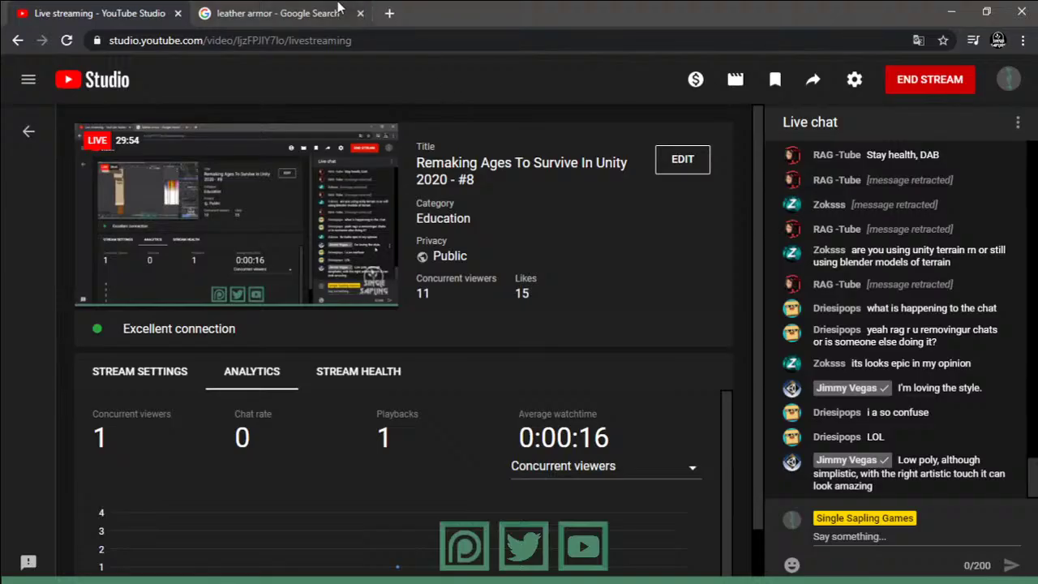
# - Flip between the leather armor image results and the live stream dashboard tabs
pyautogui.click(276, 13)
pyautogui.click(139, 13)
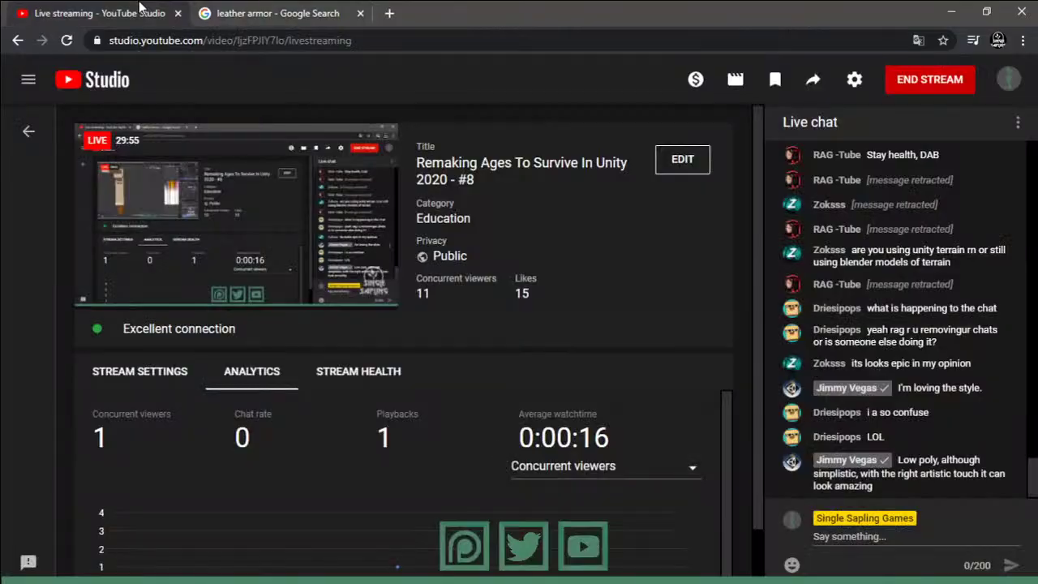
pyautogui.rightClick(883, 391)
pyautogui.click(880, 372)
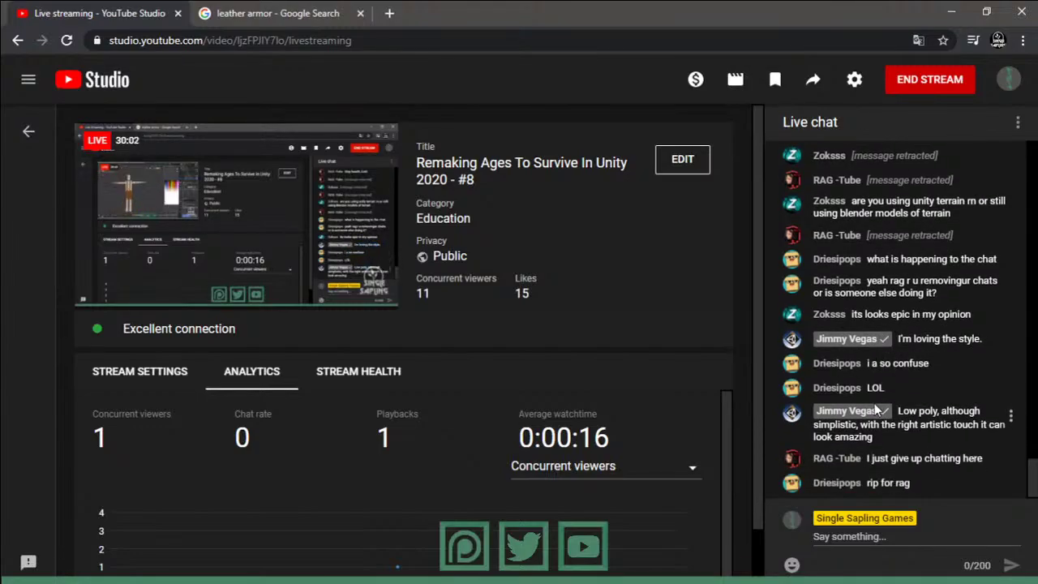
pyautogui.click(300, 13)
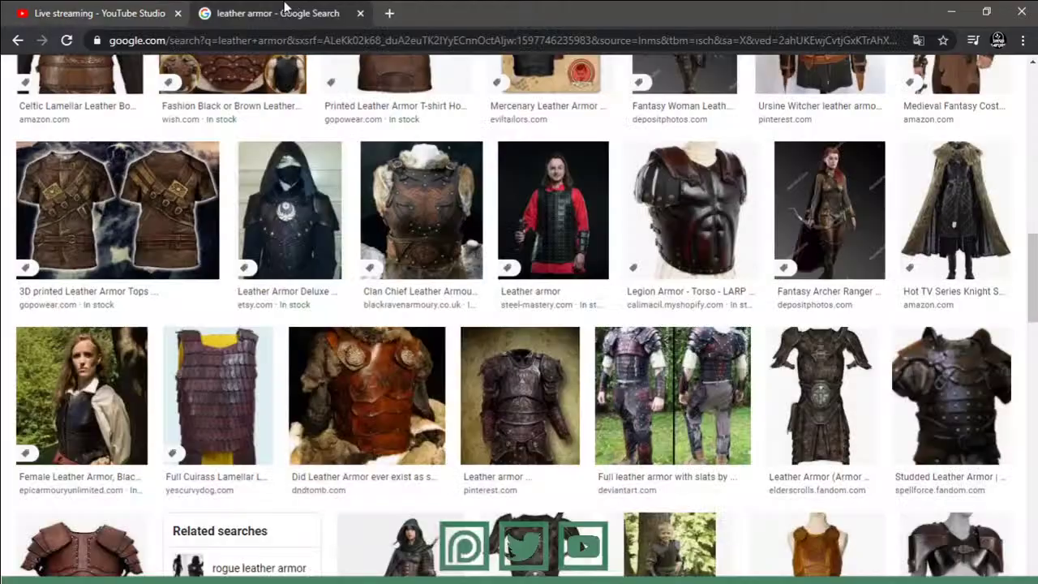
pyautogui.click(140, 13)
pyautogui.click(339, 8)
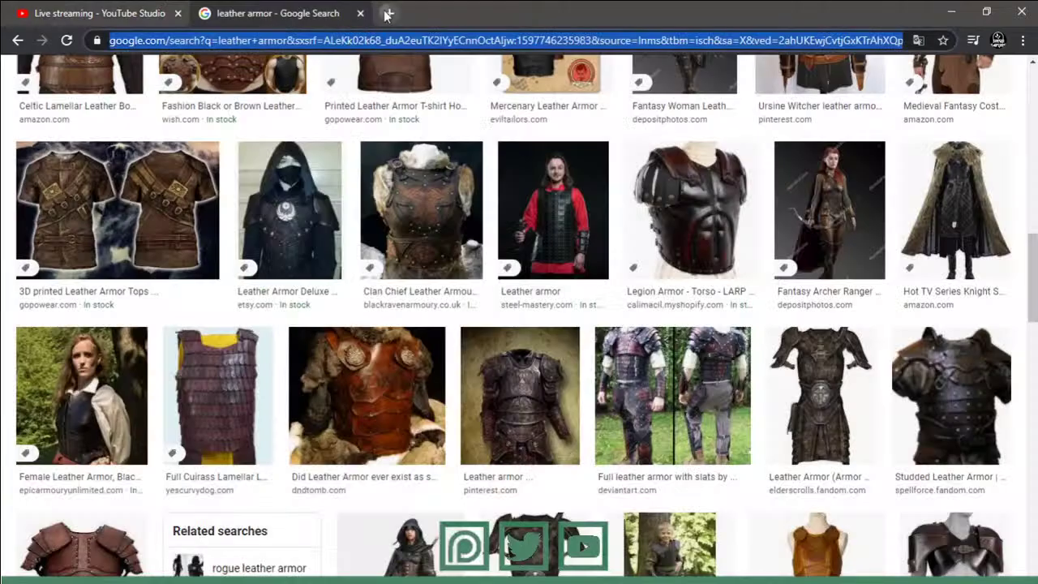
# - Open YouTube in a new tab and search for the Unity tutorial creator's channel
pyautogui.click(389, 13)
pyautogui.write('you')
pyautogui.press('Return')
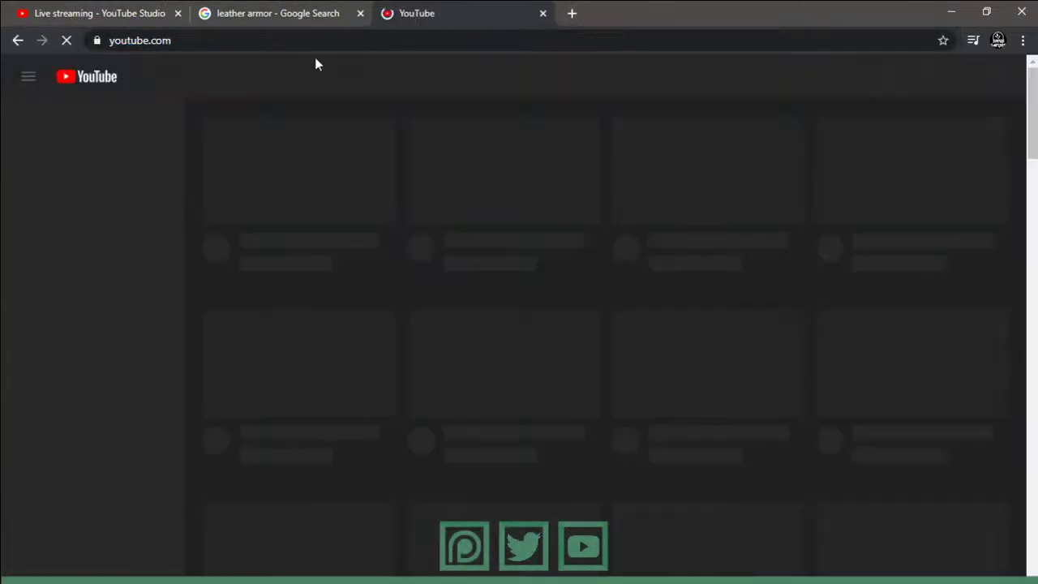
pyautogui.write('h')
pyautogui.press('BackSpace')
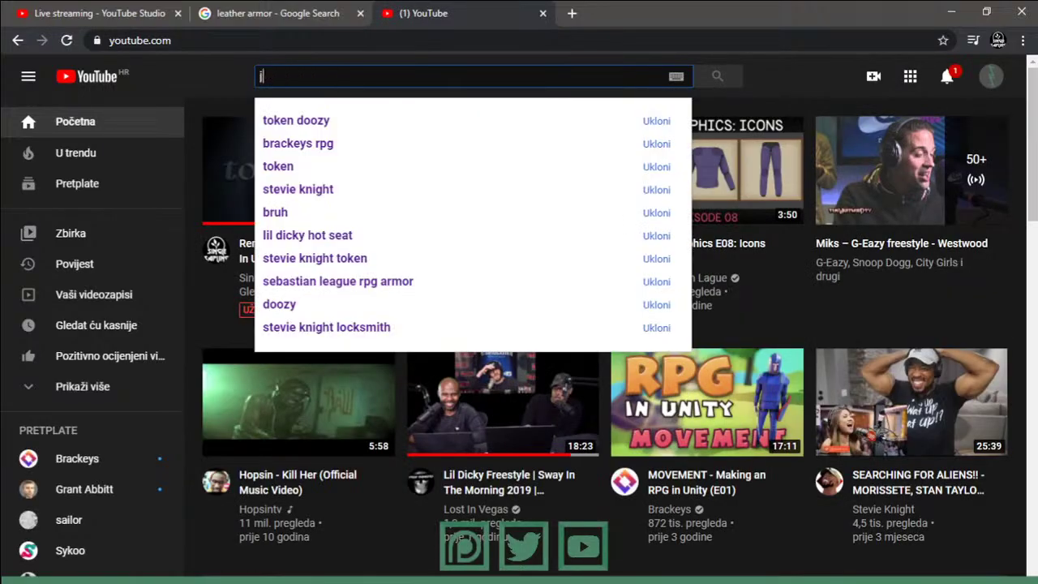
pyautogui.write('jimmyf')
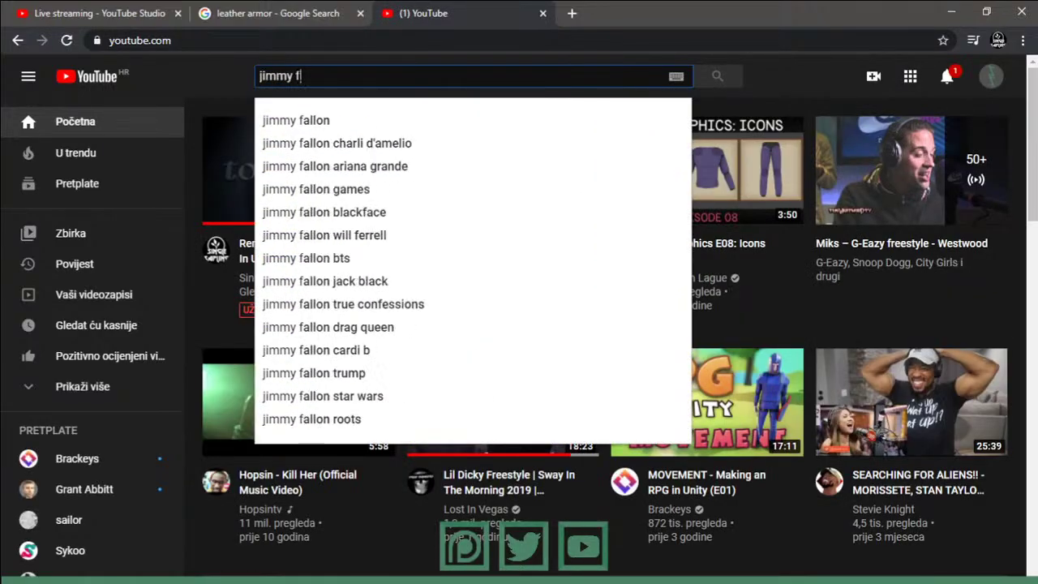
pyautogui.press('BackSpace')
pyautogui.write('vegas')
pyautogui.press('Return')
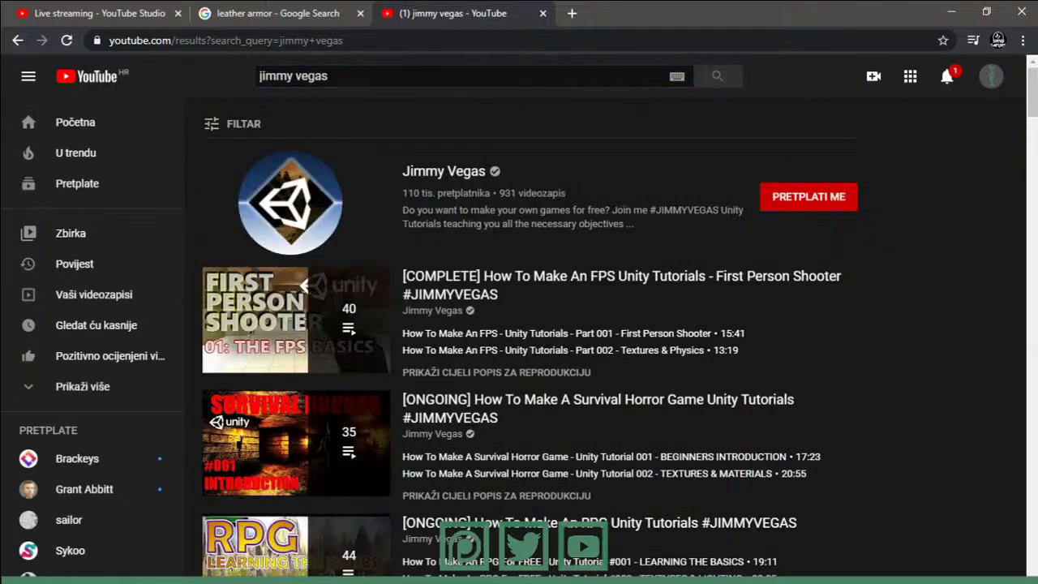
# - Open the creator's channel and browse its Videos list
pyautogui.click(438, 172)
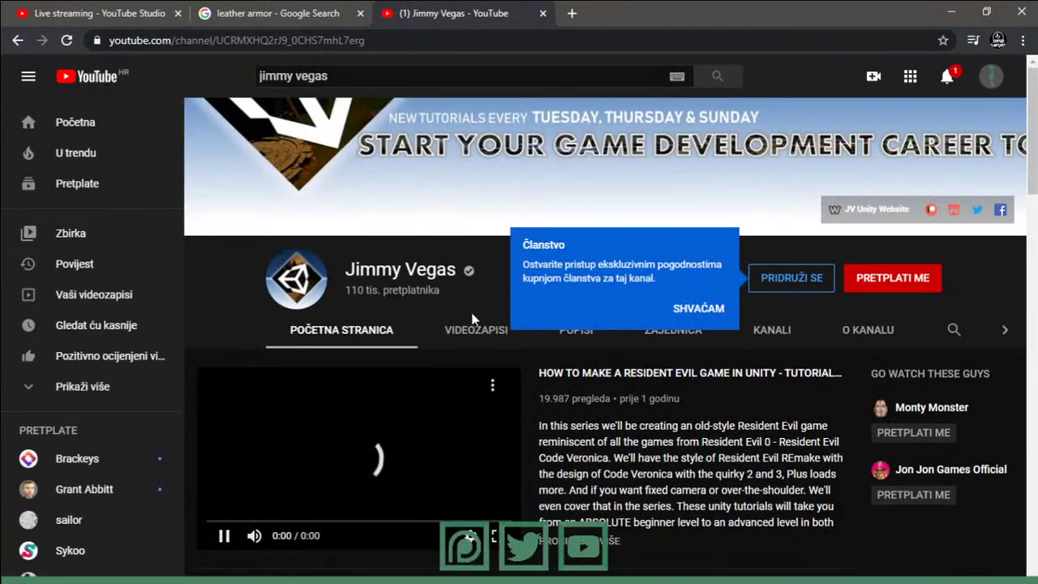
pyautogui.click(473, 324)
pyautogui.scroll(-2, 323, 380)
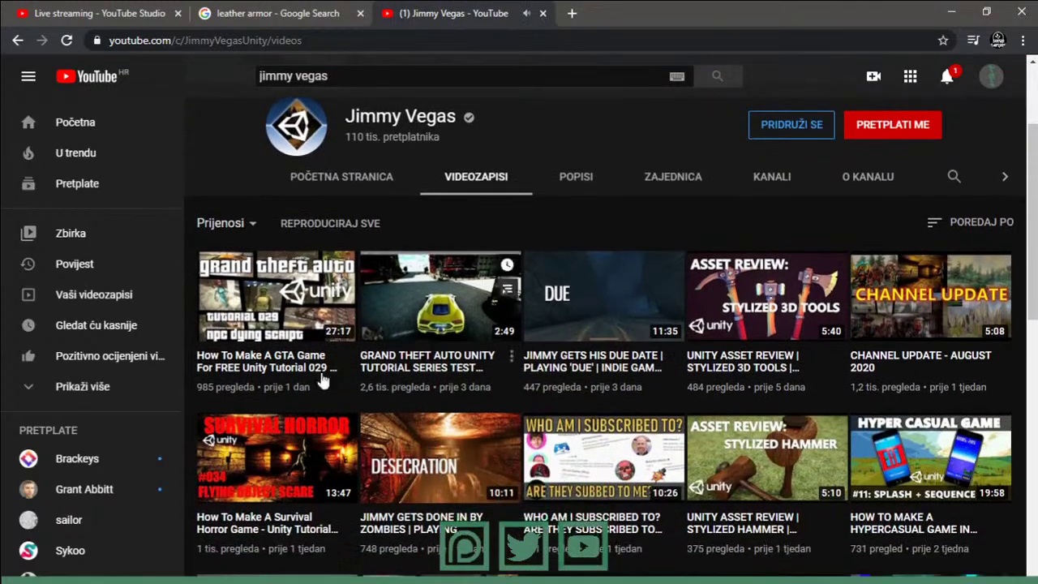
pyautogui.scroll(-3, 323, 379)
pyautogui.scroll(5, 546, 386)
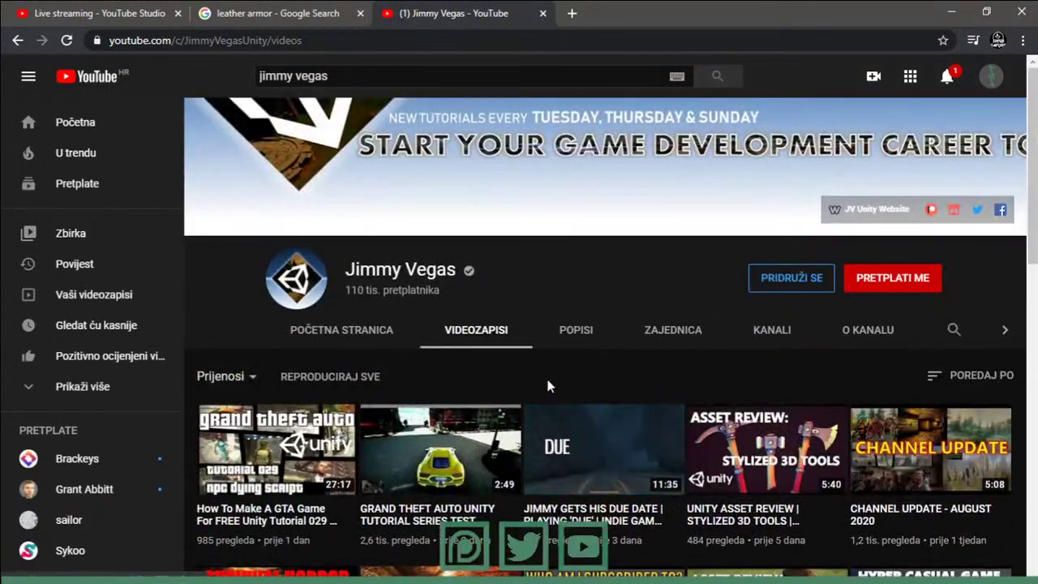
pyautogui.scroll(-5, 657, 290)
pyautogui.scroll(-5, 643, 409)
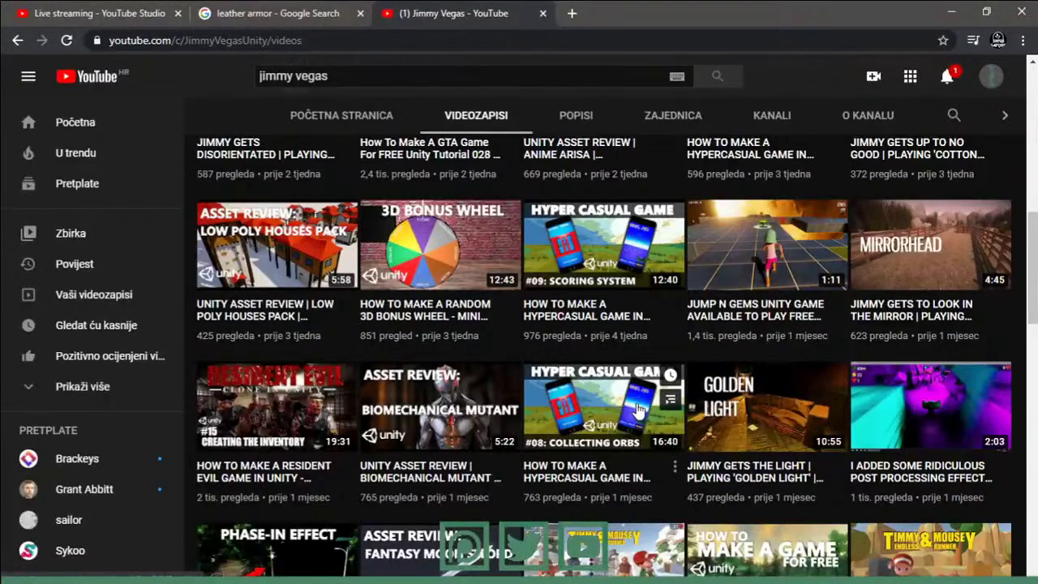
pyautogui.scroll(-4, 643, 410)
pyautogui.scroll(-2, 643, 409)
pyautogui.scroll(-2, 643, 410)
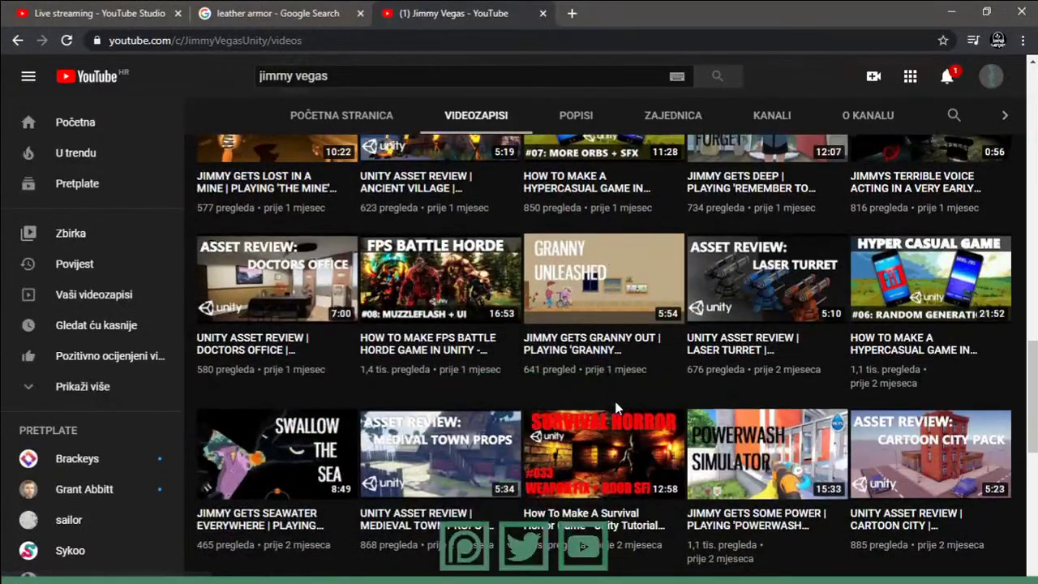
pyautogui.scroll(5, 885, 389)
pyautogui.scroll(5, 885, 389)
pyautogui.scroll(3, 906, 154)
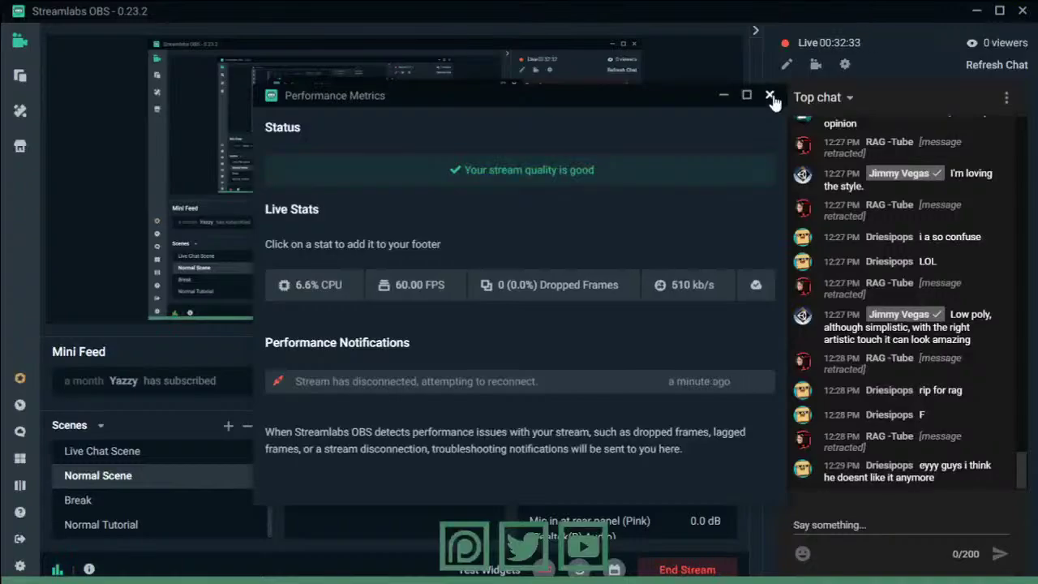
# - Close the performance metrics window and the YouTube tab, returning to the live-stream page
pyautogui.click(770, 95)
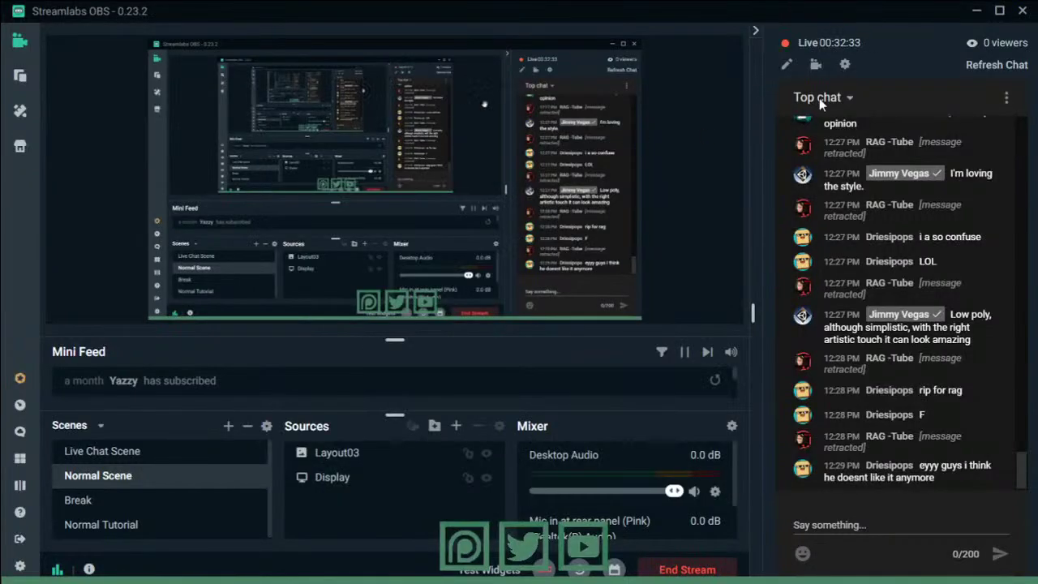
pyautogui.click(977, 12)
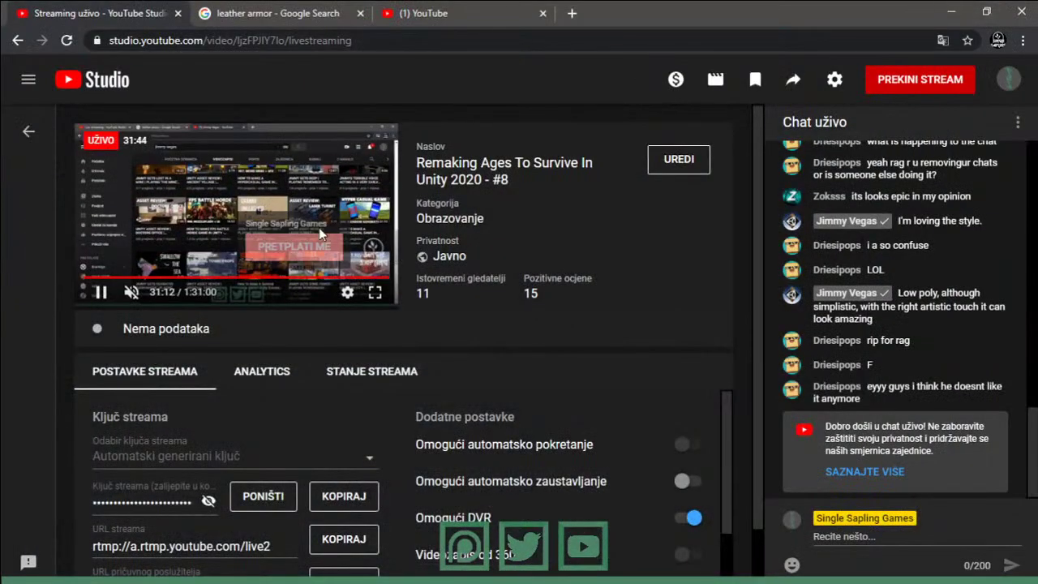
pyautogui.click(228, 6)
pyautogui.click(403, 8)
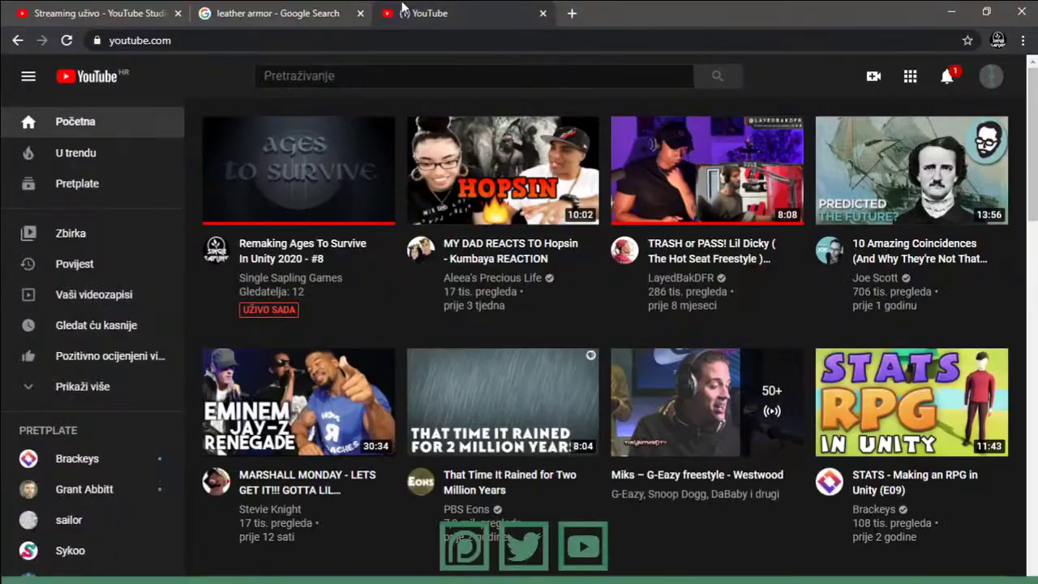
pyautogui.click(542, 14)
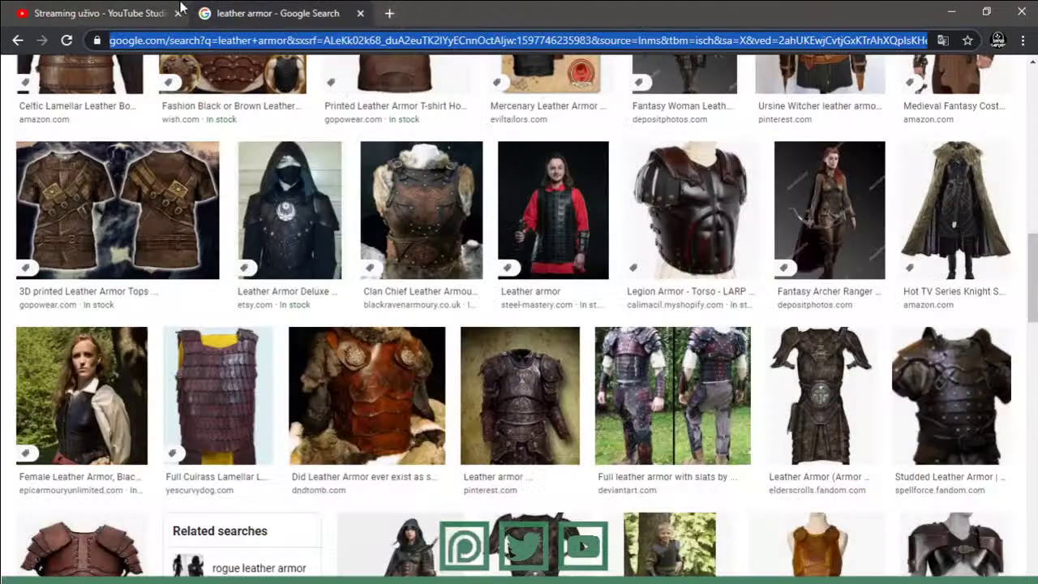
pyautogui.click(180, 8)
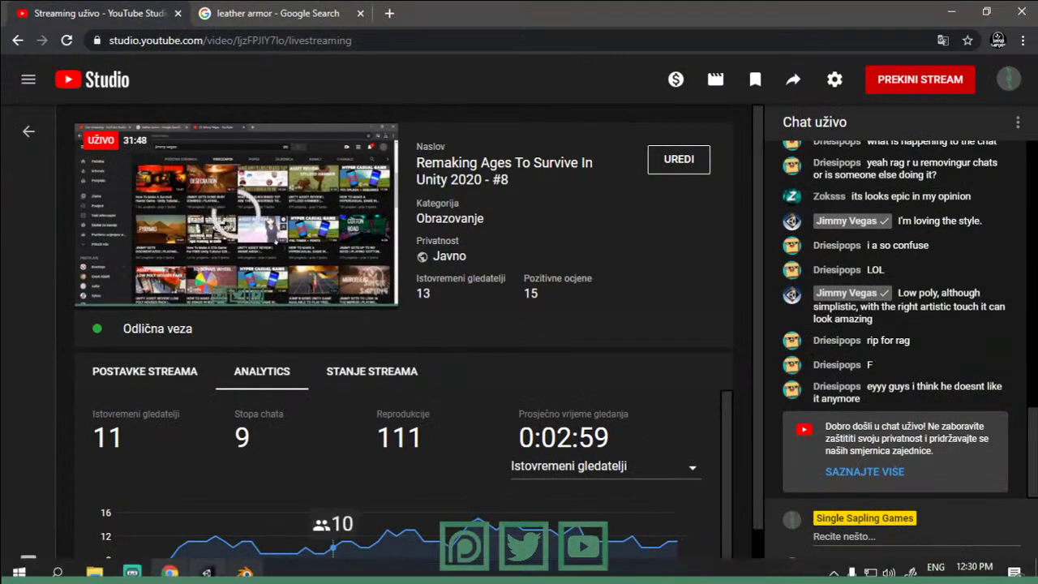
# - Bring the Blender window back to the front
pyautogui.scroll(-1, 475, 414)
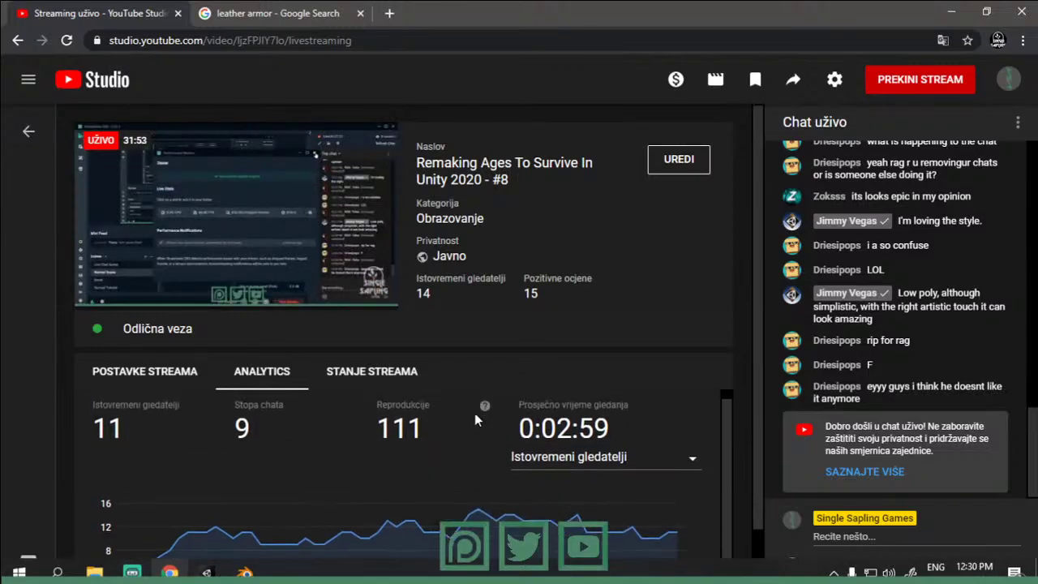
pyautogui.scroll(1, 475, 412)
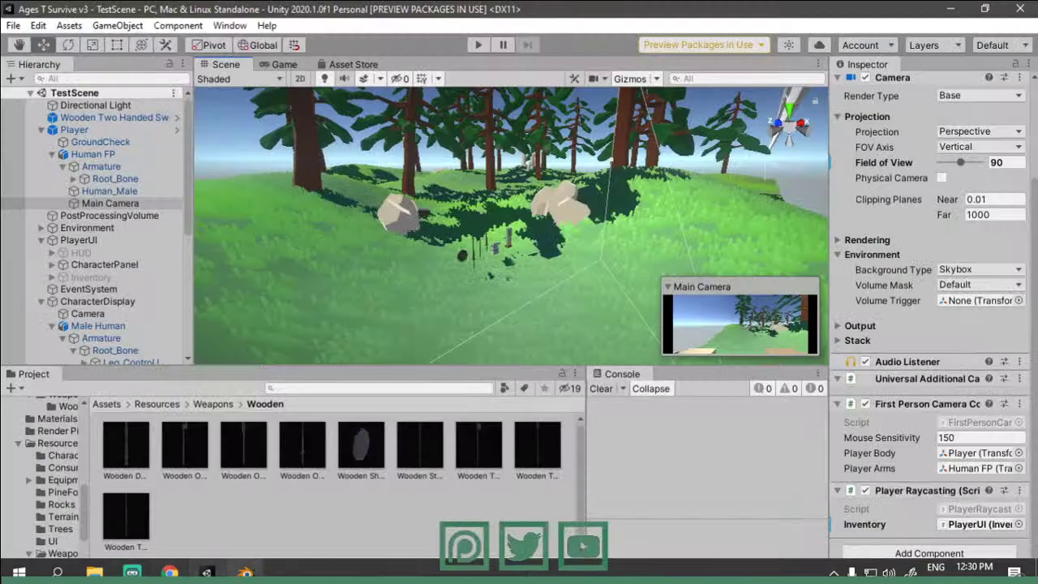
pyautogui.click(245, 572)
# - Try flattening the selected strips along Y, then cancel and dismiss the keyboard language popup
pyautogui.moveTo(475, 434)
pyautogui.mouseDown(button='middle')
pyautogui.moveTo(370, 375)
pyautogui.moveTo(440, 382)
pyautogui.moveTo(212, 397)
pyautogui.moveTo(365, 396)
pyautogui.mouseUp(button='middle')
pyautogui.scroll(3, 453, 396)
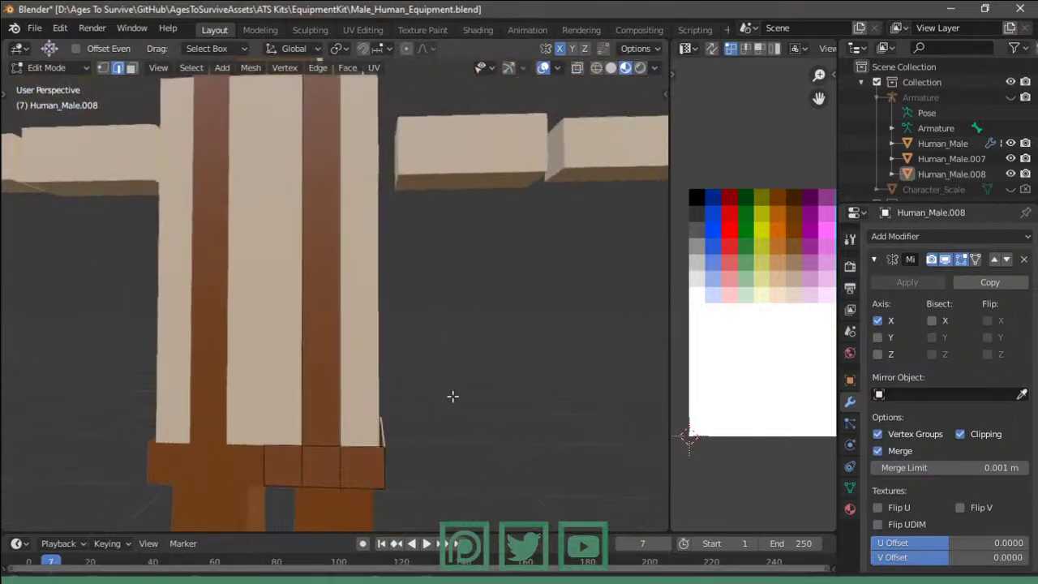
pyautogui.press('s')
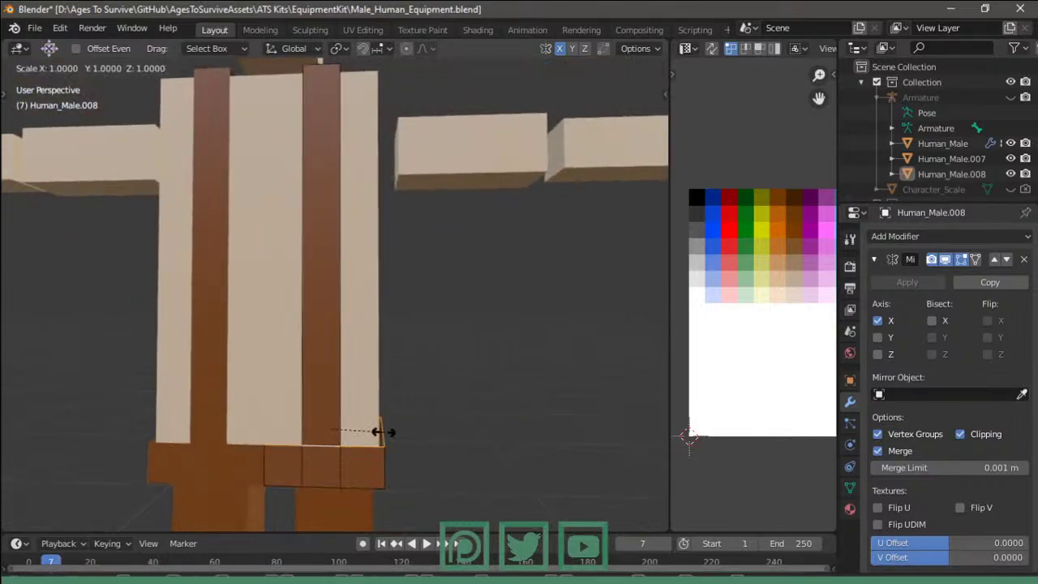
pyautogui.press('y')
pyautogui.press('0')
pyautogui.press('Escape')
pyautogui.press('s')
pyautogui.press('0')
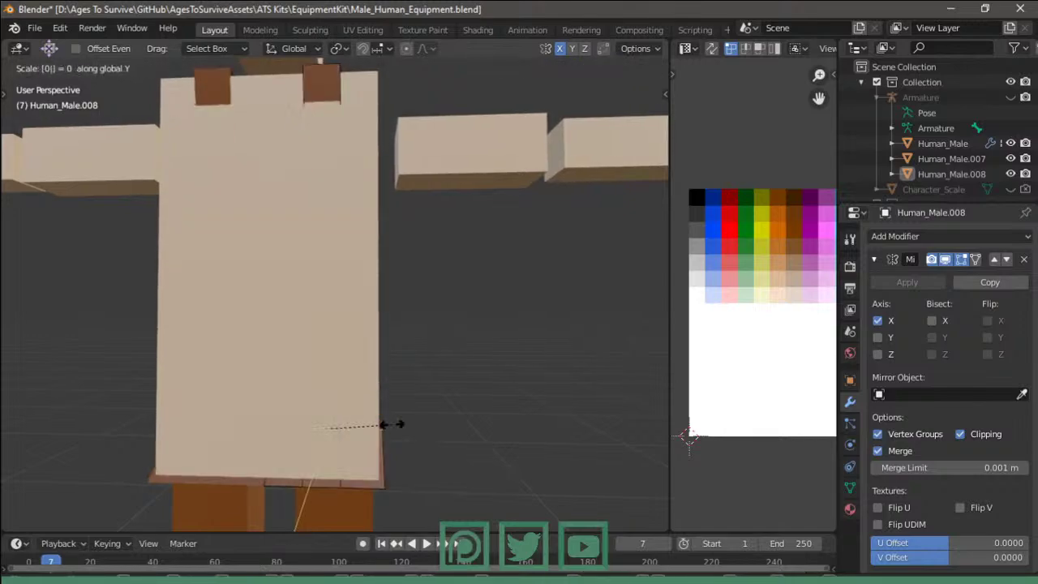
pyautogui.press('Escape')
pyautogui.click(936, 568)
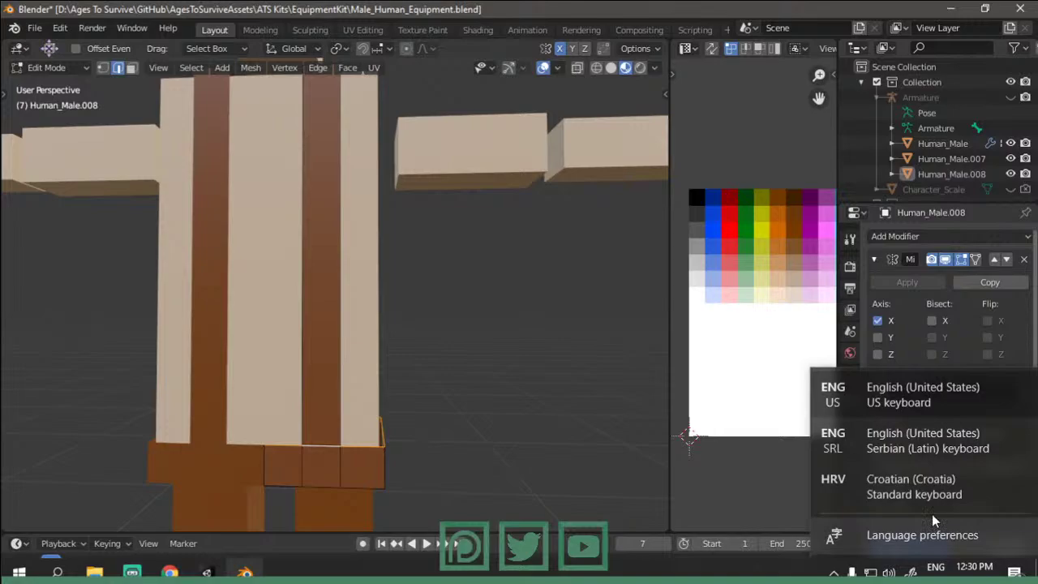
pyautogui.click(640, 240)
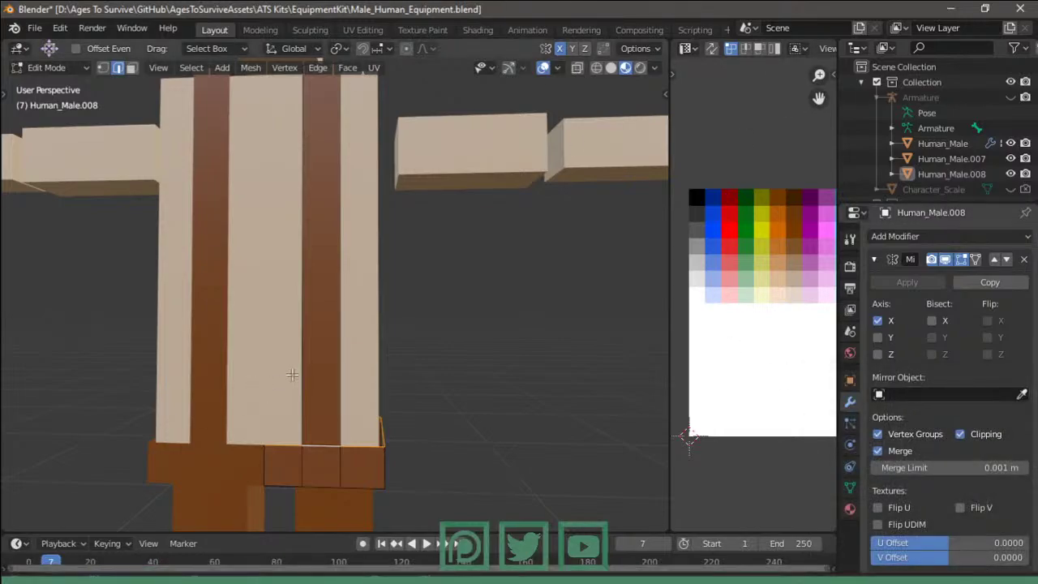
# - Flatten the shirt's bottom edge along Z and raise it to the waist
pyautogui.press('s')
pyautogui.press('z')
pyautogui.press('Return')
pyautogui.press('g')
pyautogui.press('z')
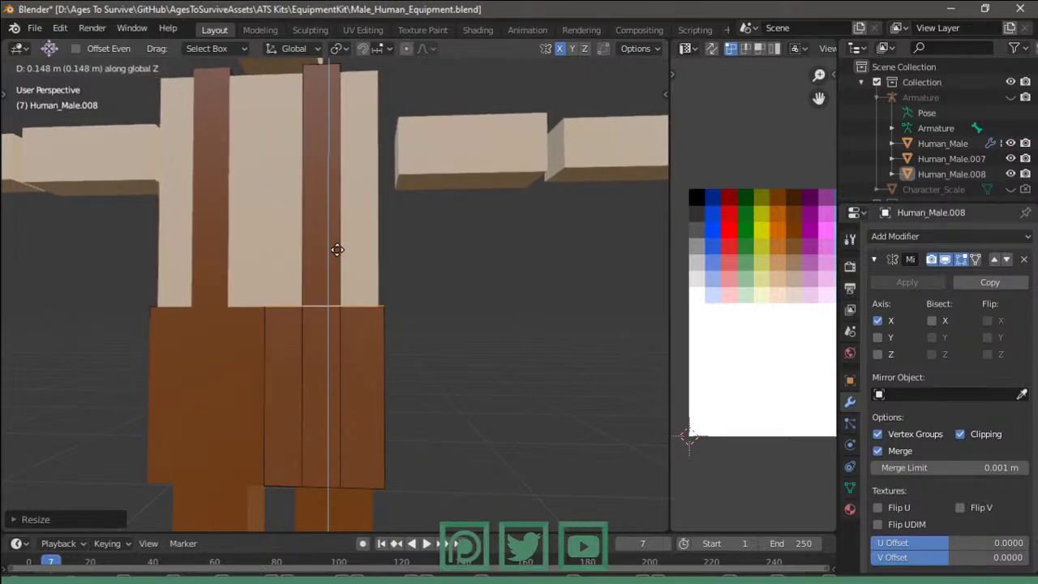
pyautogui.click(406, 278)
pyautogui.scroll(-5, 511, 332)
# - Check the whole outfit, then move the brown band down along Z to the shirt hem
pyautogui.press('Tab')
pyautogui.moveTo(415, 334)
pyautogui.mouseDown(button='middle')
pyautogui.moveTo(436, 324)
pyautogui.moveTo(541, 342)
pyautogui.moveTo(421, 343)
pyautogui.moveTo(411, 356)
pyautogui.moveTo(421, 317)
pyautogui.mouseUp(button='middle')
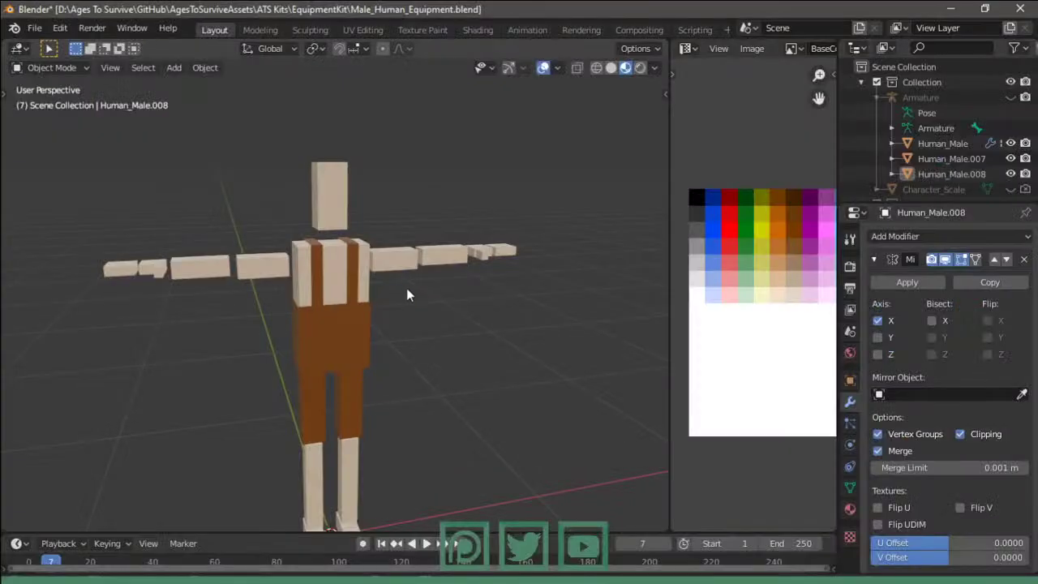
pyautogui.press('Tab')
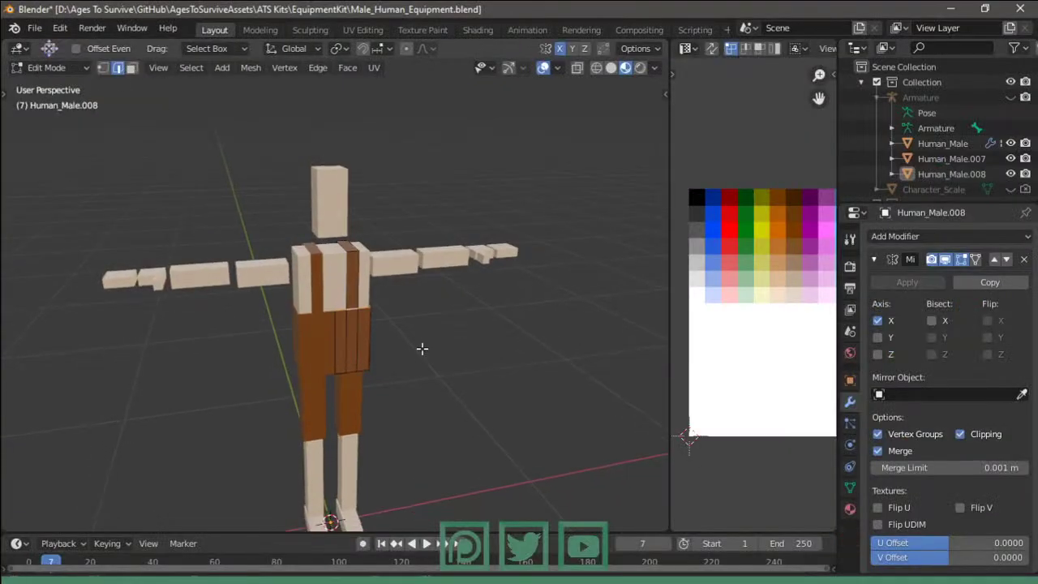
pyautogui.press('g')
pyautogui.press('z')
pyautogui.click(417, 399)
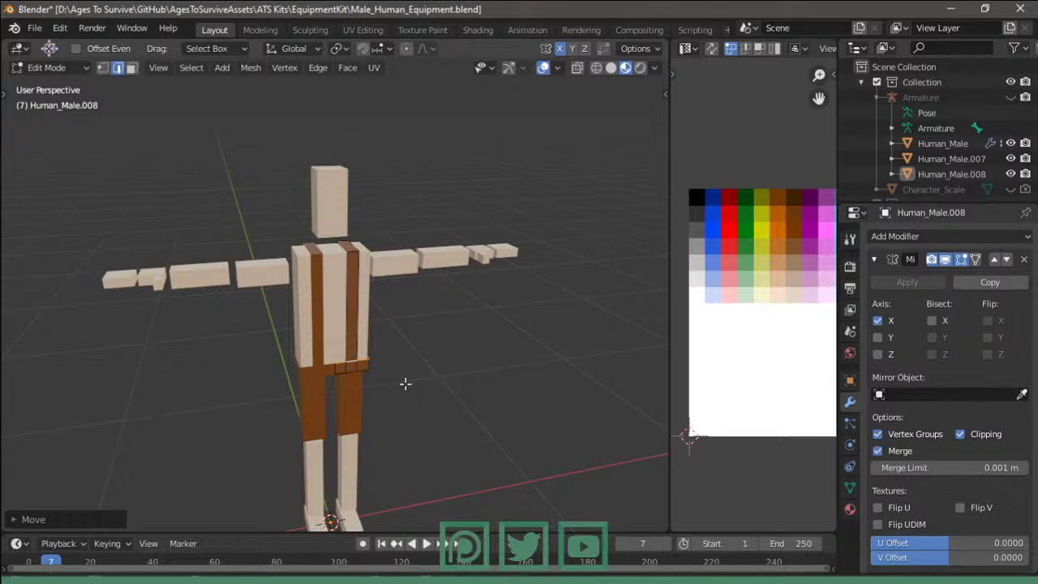
# - Search Google for 'barbarian armor' in a new Chrome tab and show the image results
pyautogui.hotkey('alt', 'Tab')
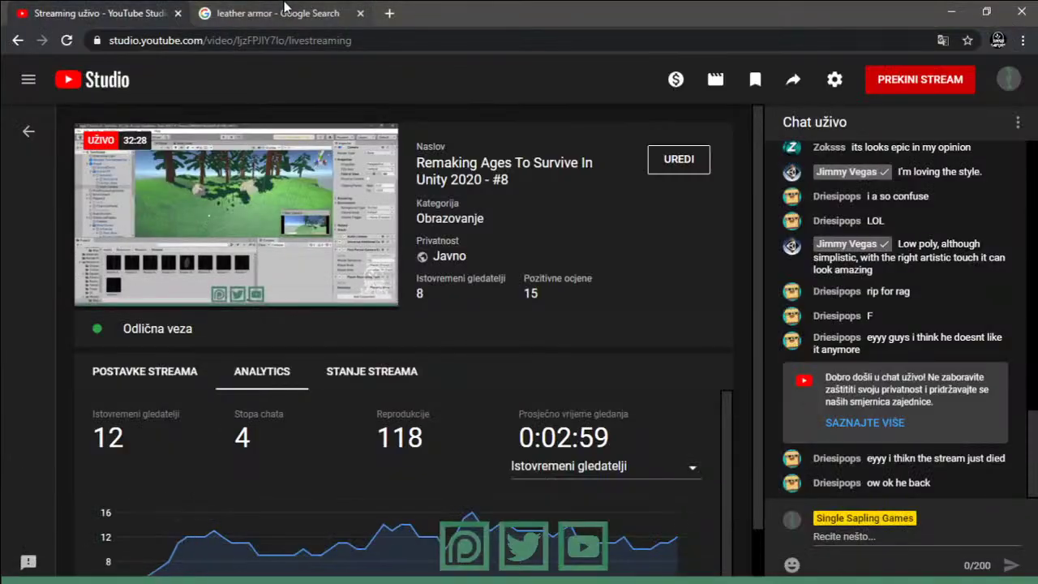
pyautogui.hotkey('ctrl', 'Tab')
pyautogui.hotkey('ctrl', 't')
pyautogui.write('b')
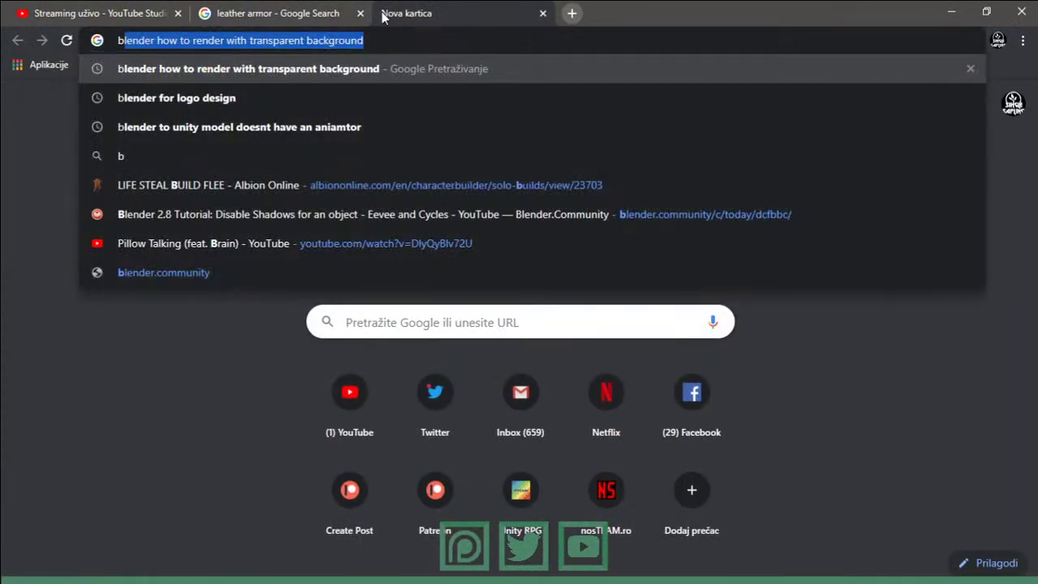
pyautogui.write('arbarian armo')
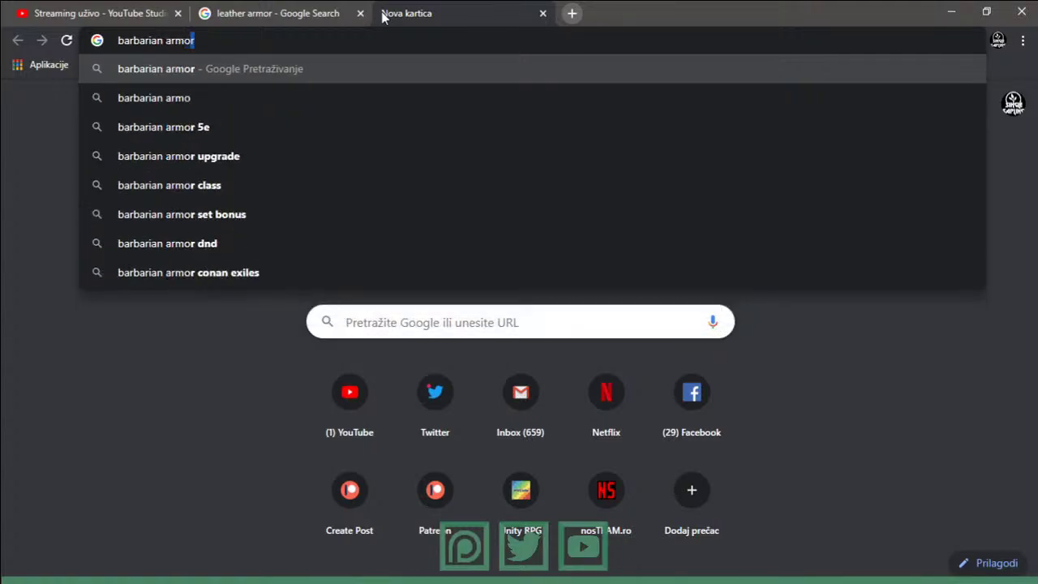
pyautogui.write('r')
pyautogui.press('Return')
pyautogui.click(219, 128)
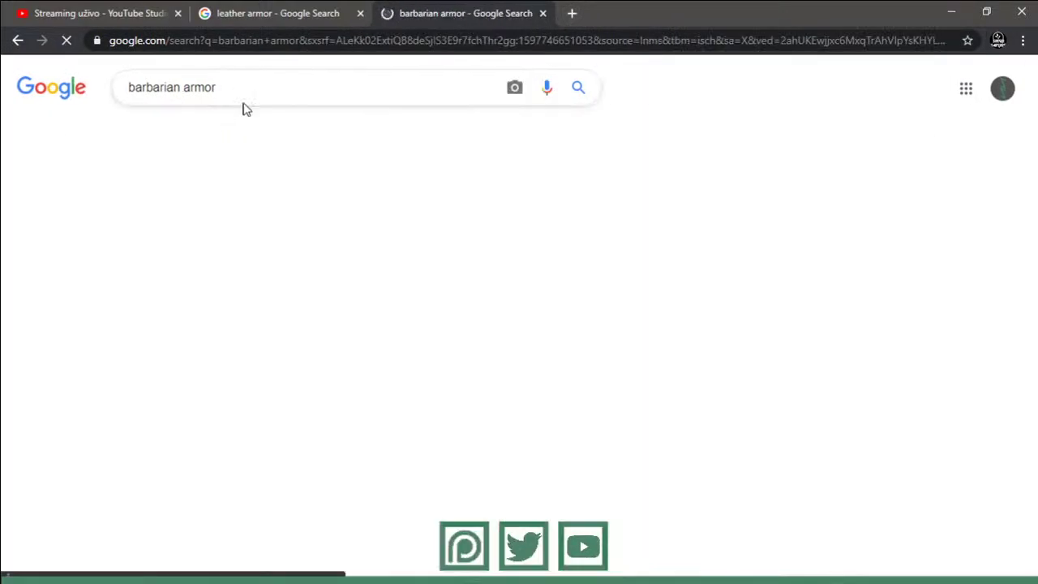
# - Browse down through the barbarian armor image results for reference
pyautogui.scroll(-1, 400, 229)
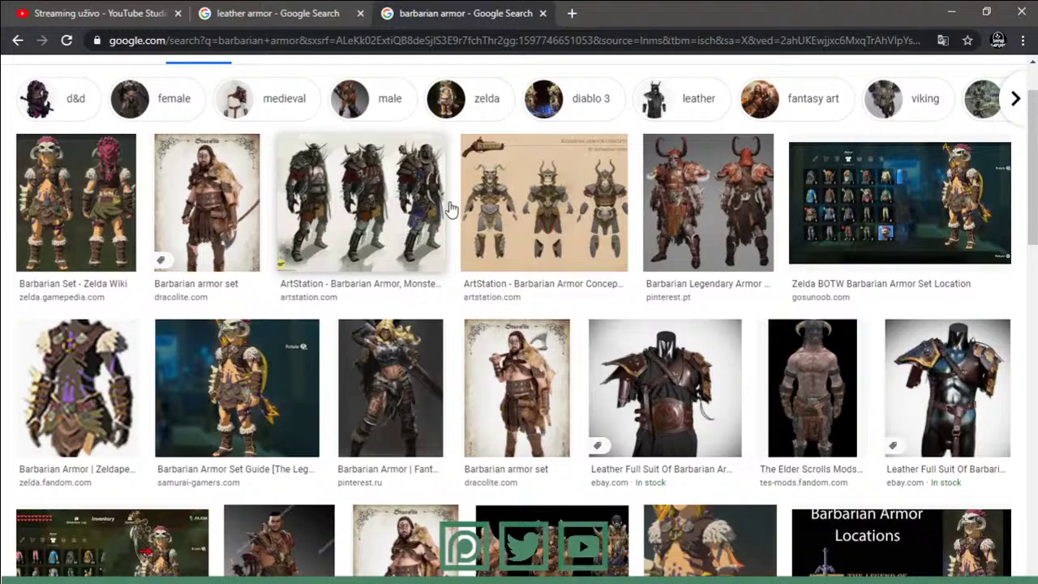
pyautogui.scroll(-5, 452, 209)
pyautogui.scroll(-2, 397, 186)
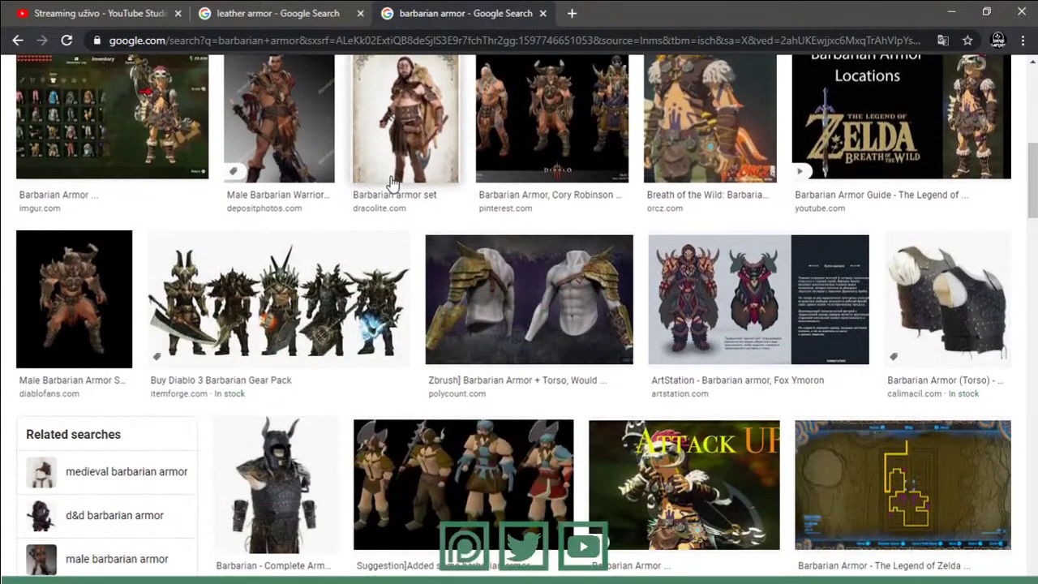
pyautogui.scroll(-2, 393, 183)
pyautogui.scroll(-2, 512, 195)
pyautogui.scroll(-3, 512, 195)
pyautogui.scroll(-2, 512, 197)
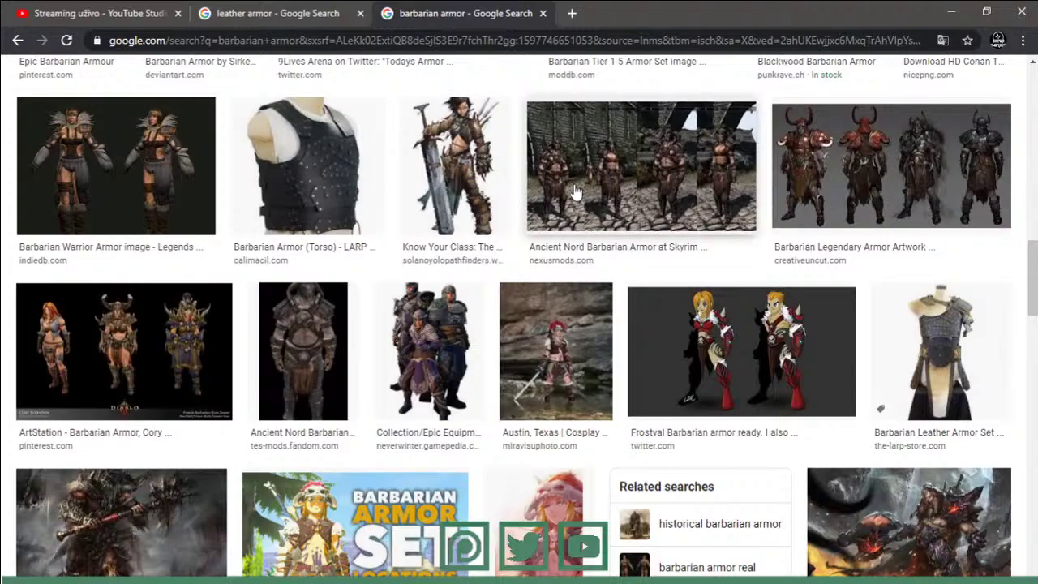
pyautogui.scroll(-2, 535, 162)
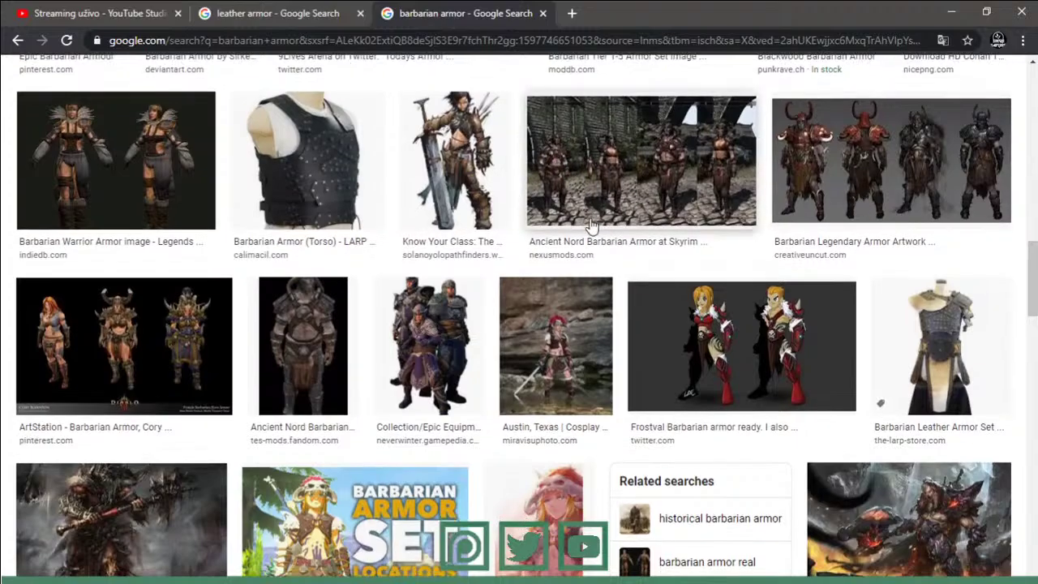
pyautogui.scroll(-3, 560, 194)
pyautogui.scroll(-4, 584, 219)
pyautogui.scroll(-3, 590, 229)
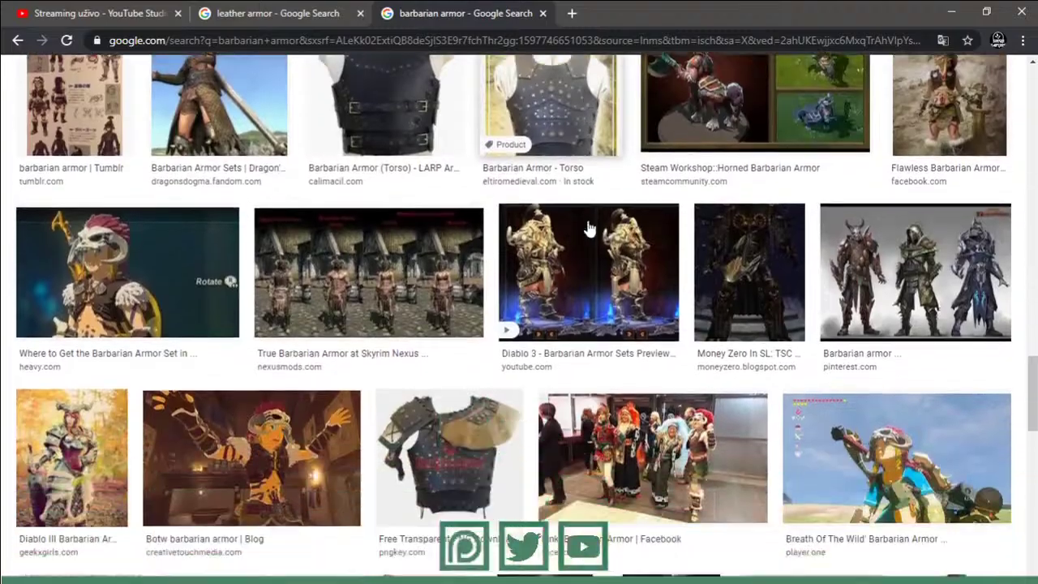
pyautogui.scroll(-5, 590, 229)
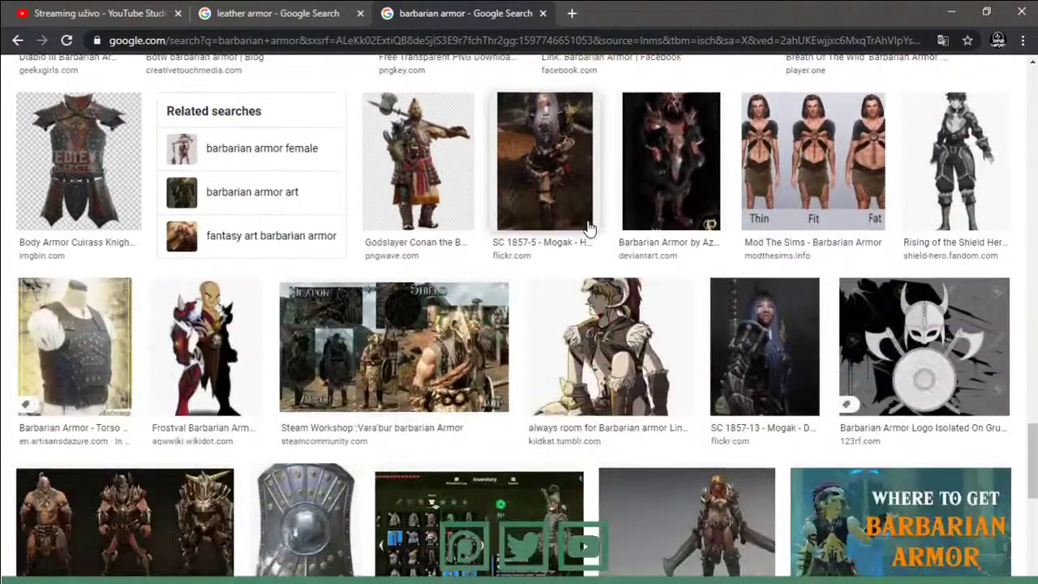
pyautogui.scroll(5, 534, 210)
pyautogui.scroll(5, 343, 192)
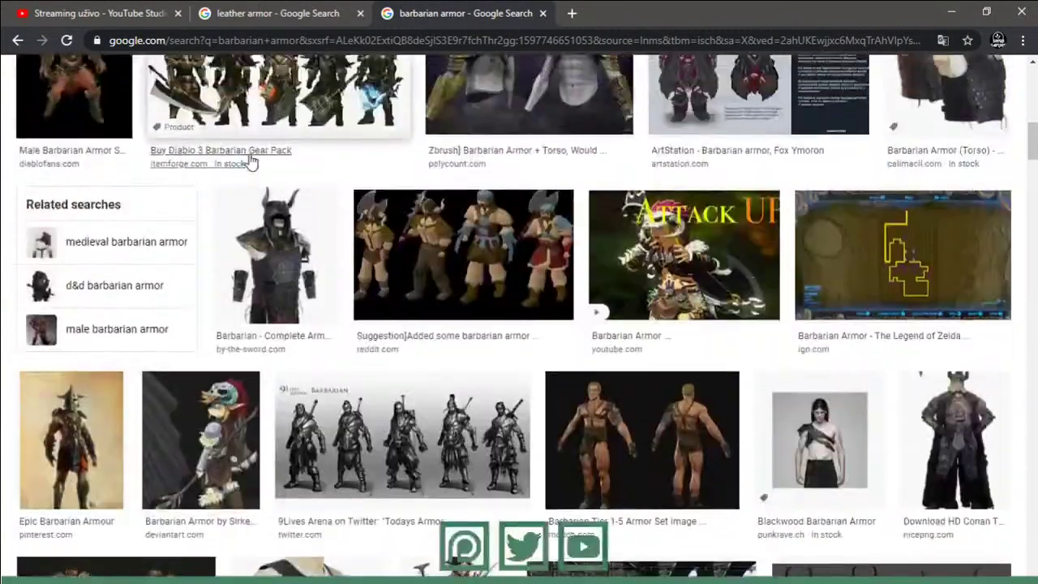
pyautogui.scroll(5, 249, 158)
# - Search for 'barbarian armor straps' and preview the leather shoulder harness image
pyautogui.write('strap')
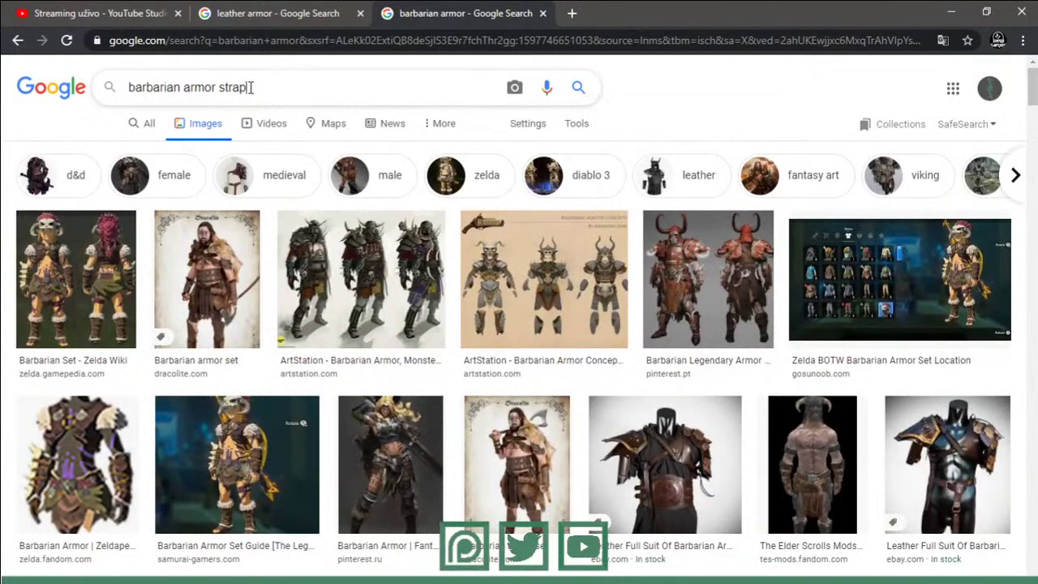
pyautogui.write('s')
pyautogui.press('Return')
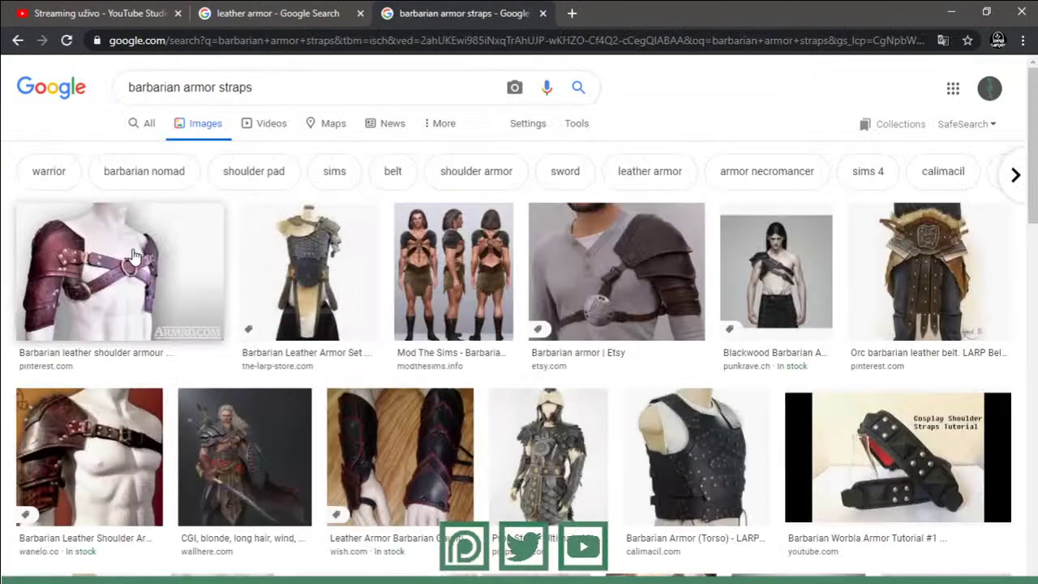
pyautogui.click(134, 257)
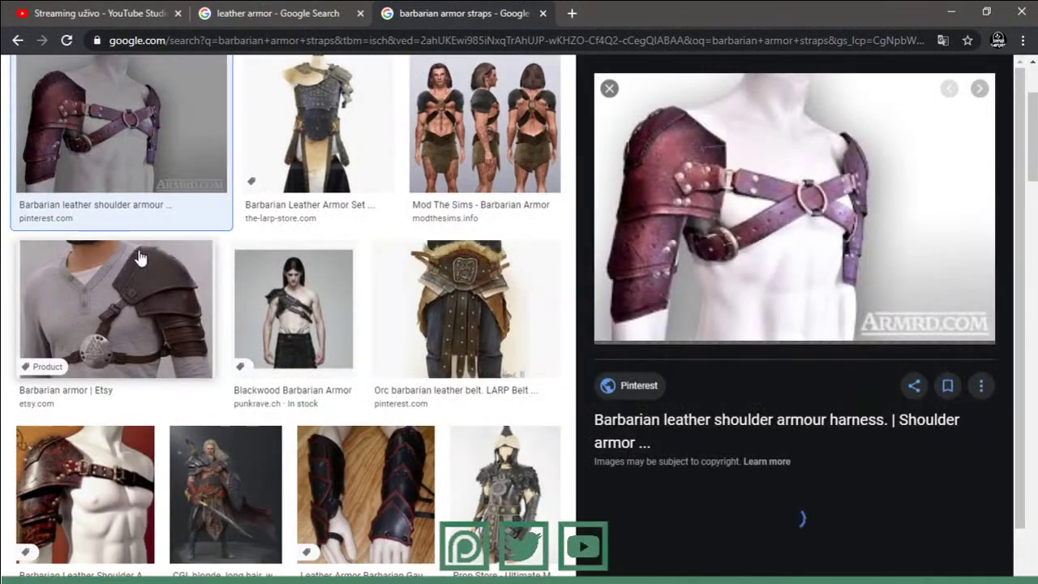
# - Check the YouTube Studio livestream tab, then browse more barbarian armor strap results
pyautogui.click(319, 13)
pyautogui.click(129, 13)
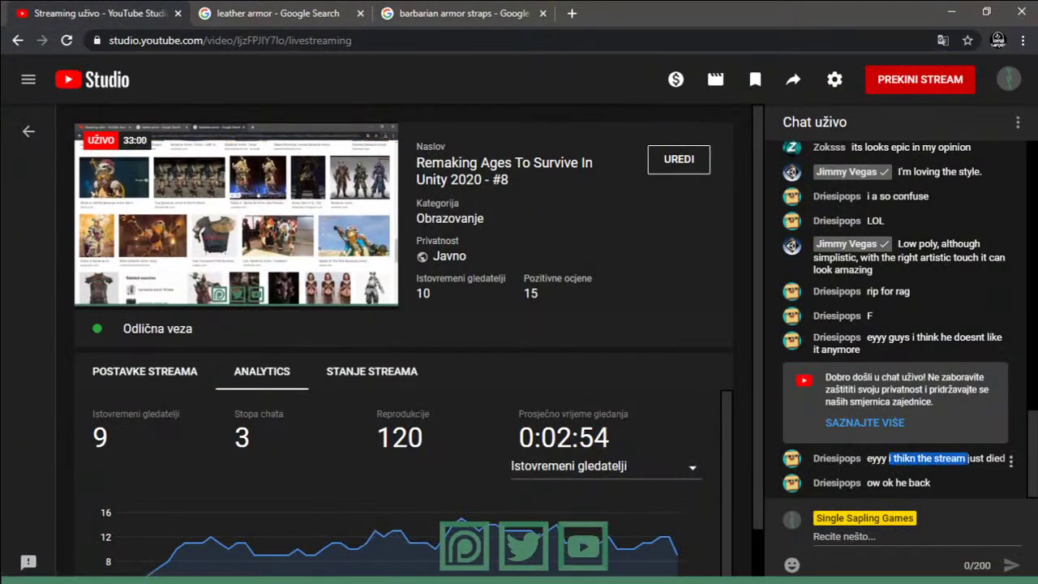
pyautogui.click(967, 459)
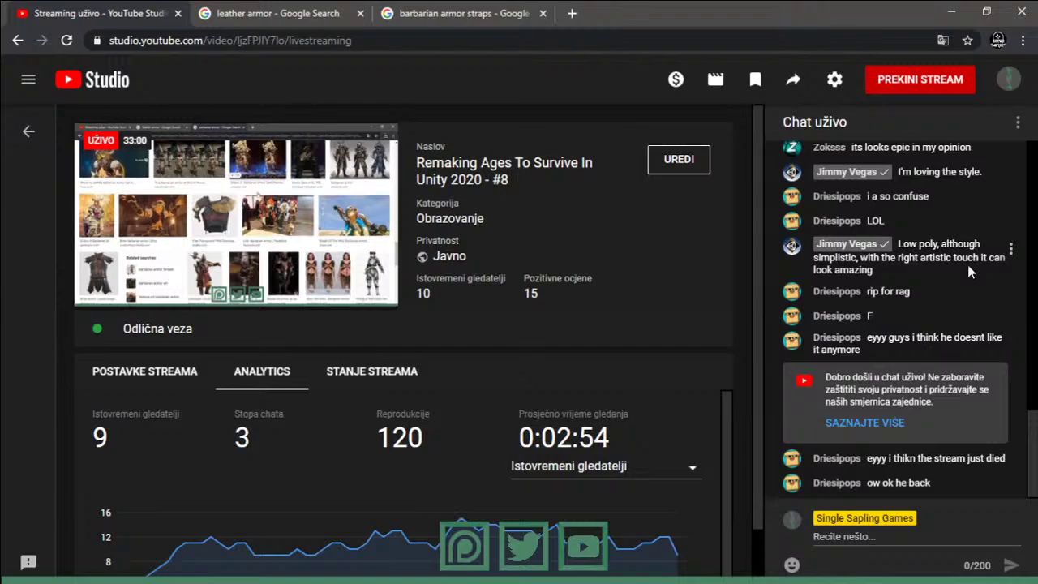
pyautogui.click(484, 11)
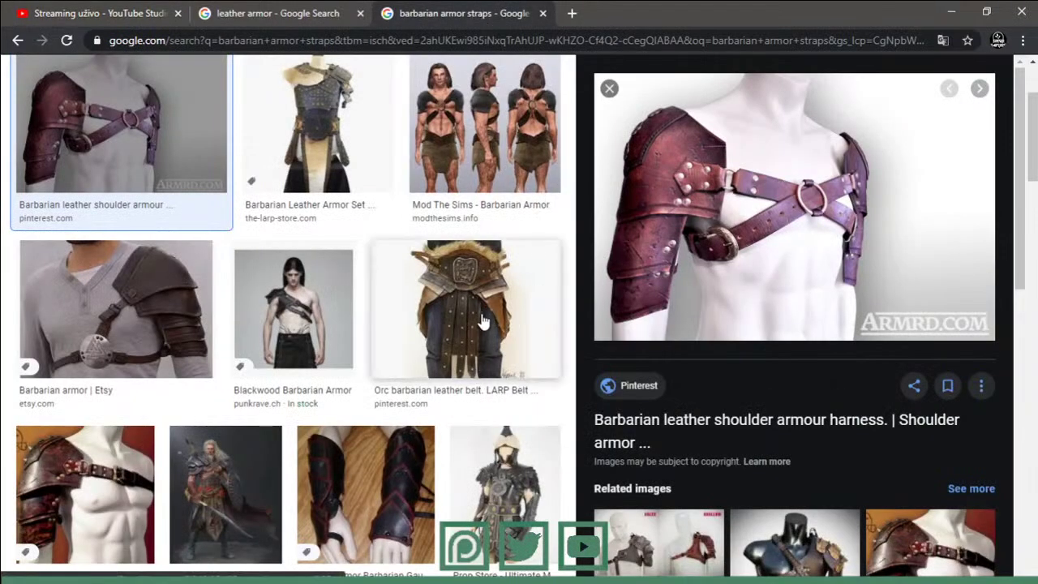
pyautogui.scroll(-4, 483, 322)
pyautogui.scroll(-2, 479, 317)
pyautogui.scroll(-2, 474, 312)
pyautogui.scroll(-2, 468, 302)
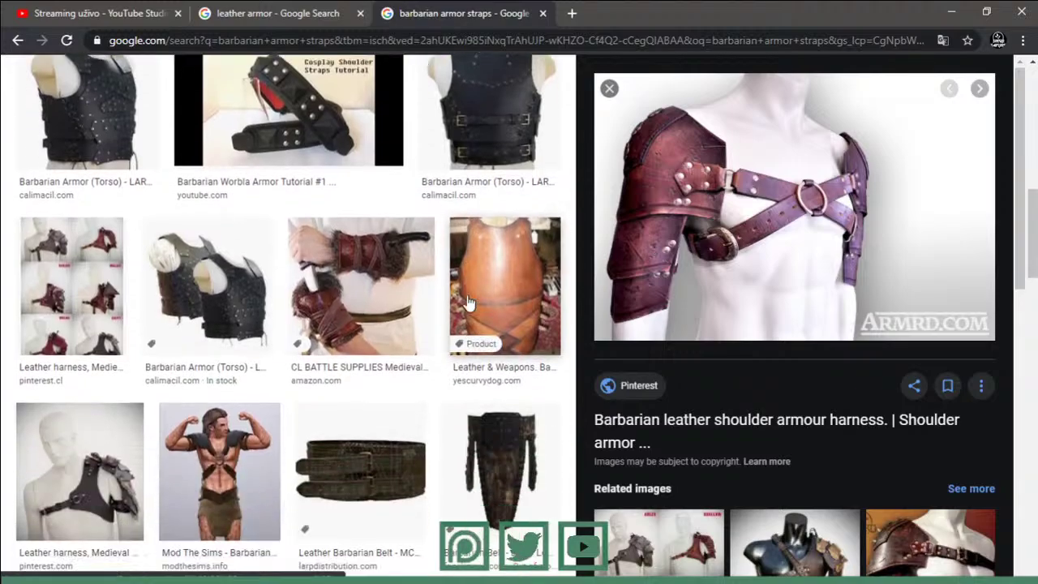
pyautogui.scroll(-2, 498, 308)
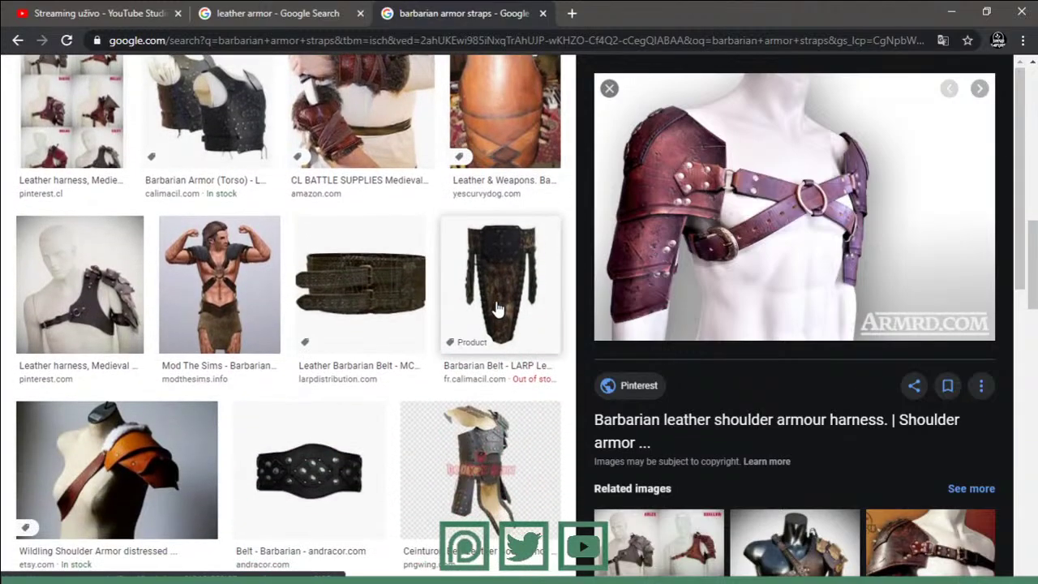
pyautogui.scroll(3, 519, 349)
pyautogui.scroll(9, 524, 359)
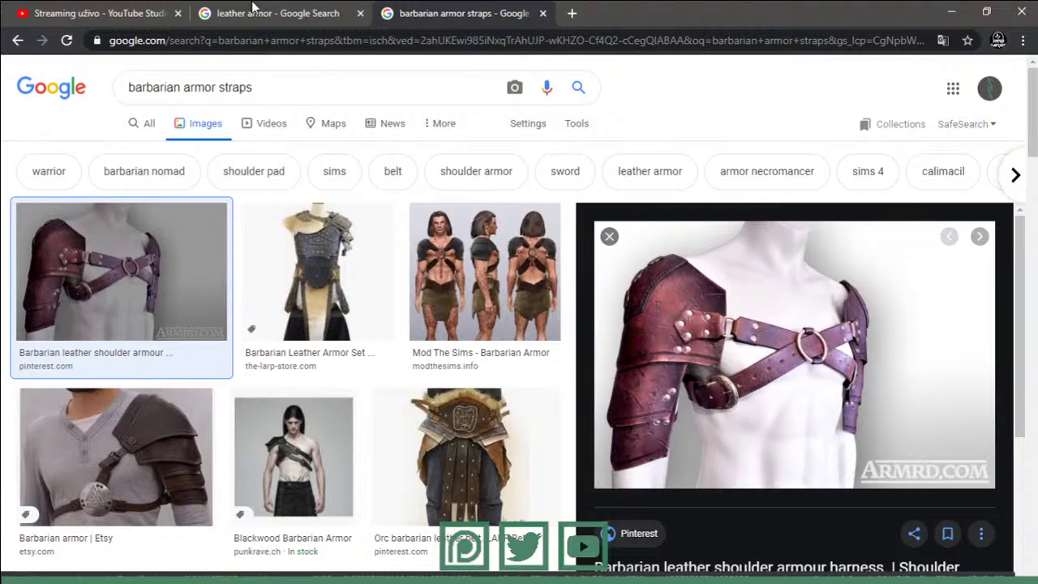
# - Glance at the livestream tab again and return to the Blender character file
pyautogui.click(253, 12)
pyautogui.click(97, 13)
pyautogui.click(209, 573)
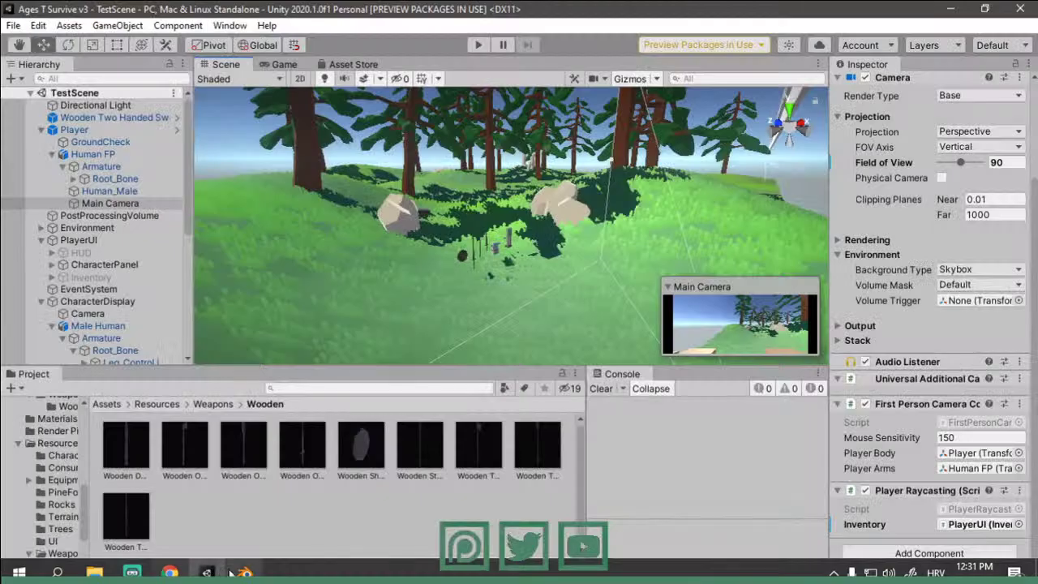
pyautogui.click(243, 573)
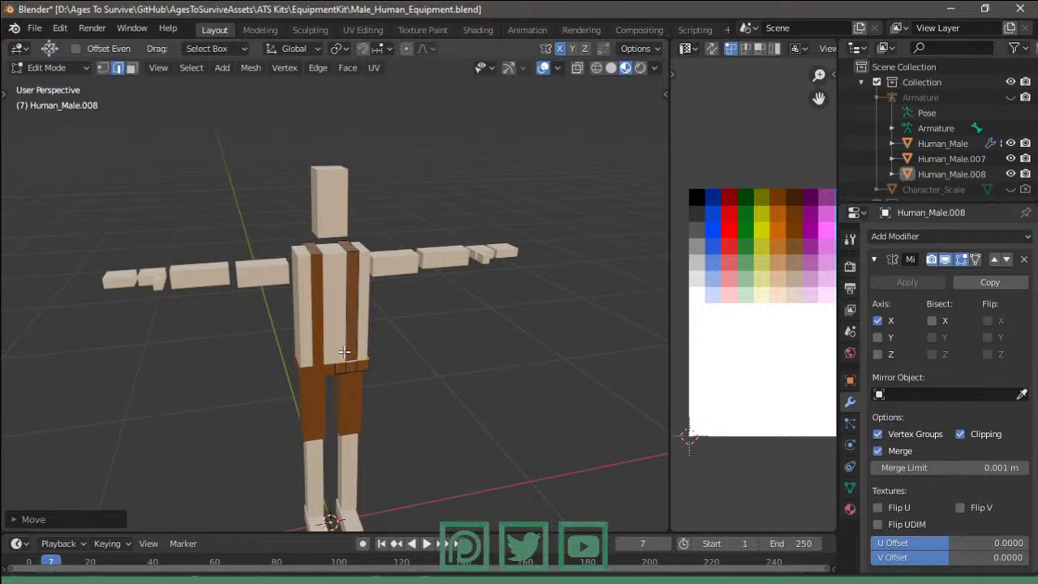
# - Remove the old strap object and select the Human_Male body for mesh editing
pyautogui.press('Tab')
pyautogui.moveTo(345, 350); pyautogui.dragTo(328, 306, button='middle')
pyautogui.press('Tab')
pyautogui.press('Tab')
pyautogui.click(345, 351)
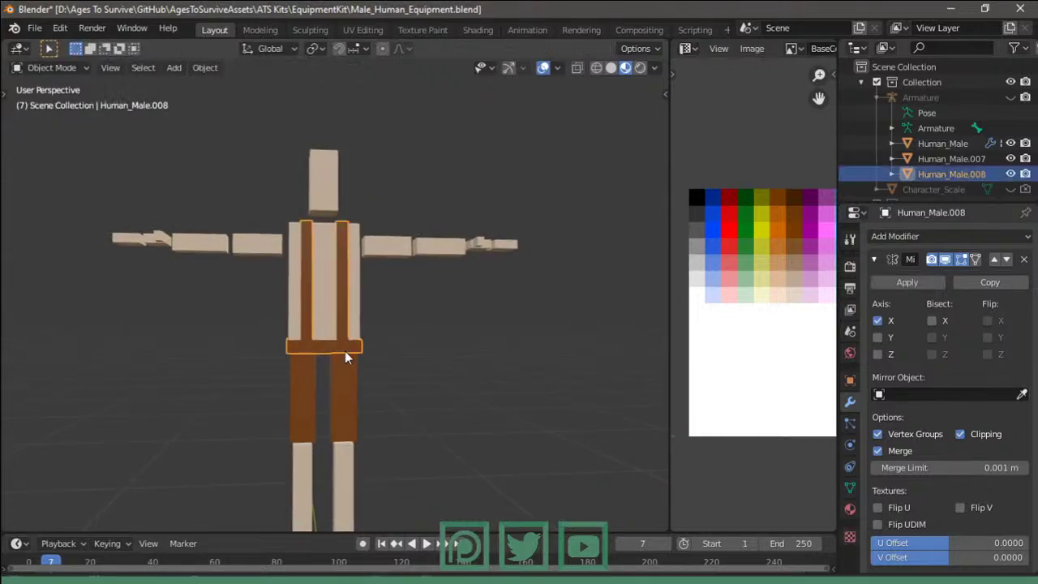
pyautogui.press('Tab')
pyautogui.press('Tab')
pyautogui.click(344, 349)
pyautogui.press('x')
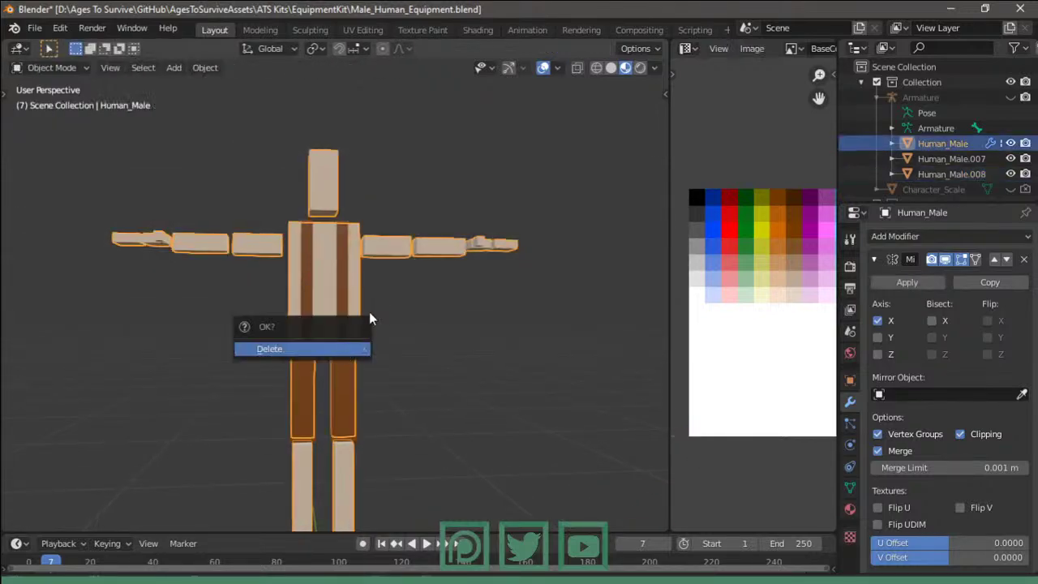
pyautogui.click(340, 323)
pyautogui.press('x')
pyautogui.click(340, 323)
pyautogui.hotkey('shift', 'a')
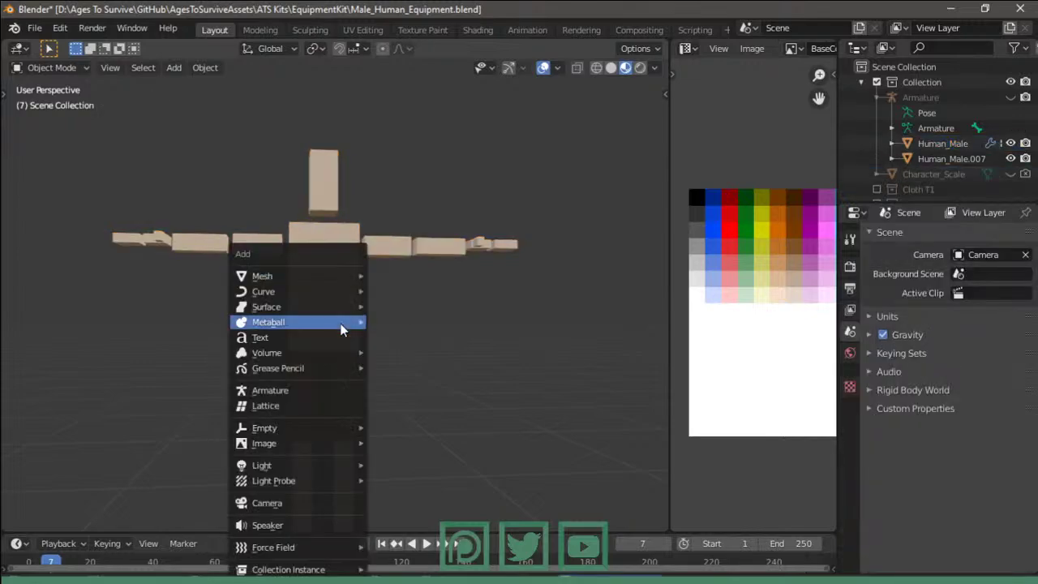
pyautogui.press('Escape')
pyautogui.click(345, 230)
pyautogui.press('Tab')
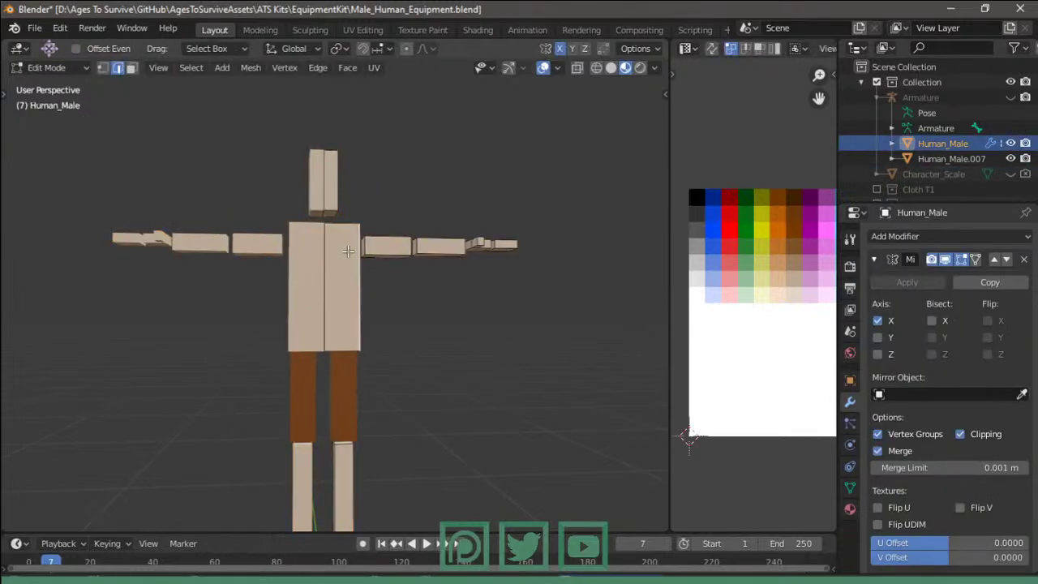
# - Duplicate the right torso half and separate it into a new object, Human_Male.008
pyautogui.hotkey('ctrl', 'l')
pyautogui.press('F9')
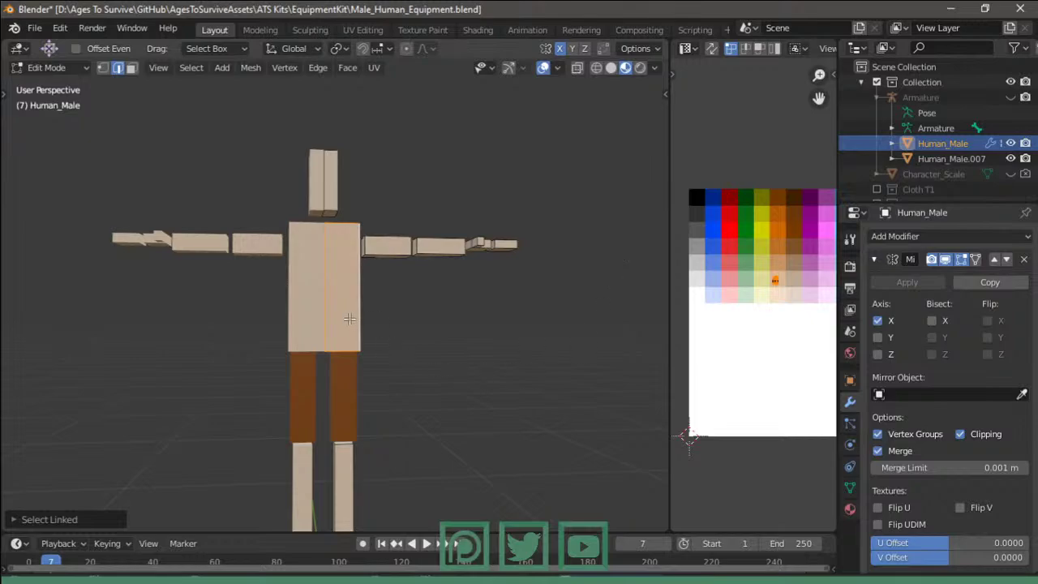
pyautogui.press('s')
pyautogui.press('Escape')
pyautogui.press('p')
pyautogui.press('Tab')
pyautogui.click(339, 319)
pyautogui.press('Tab')
# - Scale the new torso piece narrower along the X axis
pyautogui.moveTo(326, 305)
pyautogui.mouseDown(button='middle')
pyautogui.moveTo(274, 288)
pyautogui.moveTo(323, 319)
pyautogui.moveTo(445, 321)
pyautogui.mouseUp(button='middle')
pyautogui.click(341, 317)
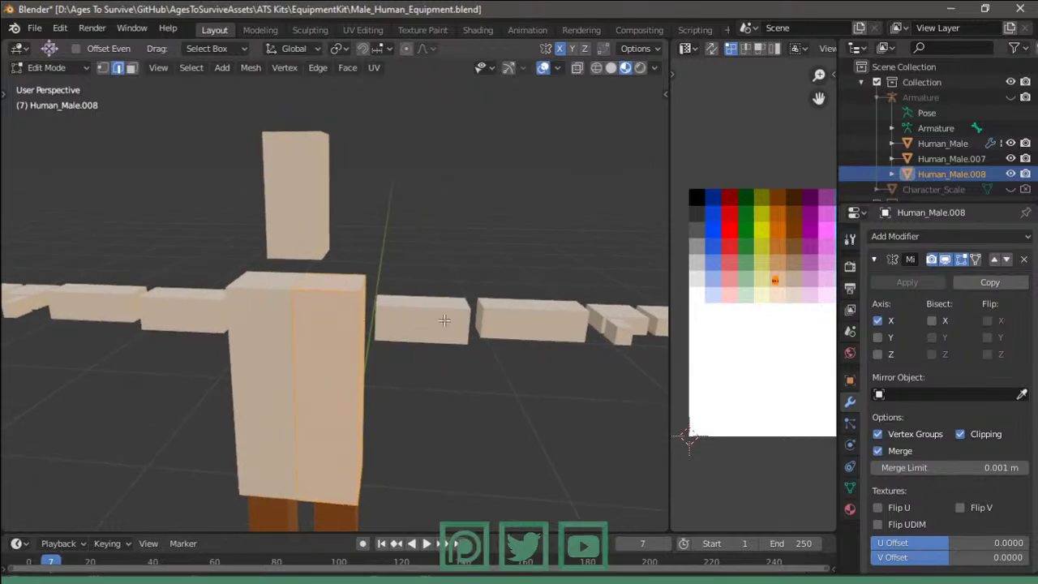
pyautogui.press('s')
pyautogui.press('x')
pyautogui.click(347, 339)
# - Loop-cut the torso piece into vertical strips and Shrink/Fatten one front strip outward
pyautogui.click(331, 276)
pyautogui.click(331, 277)
pyautogui.moveTo(331, 277); pyautogui.dragTo(369, 305, button='middle')
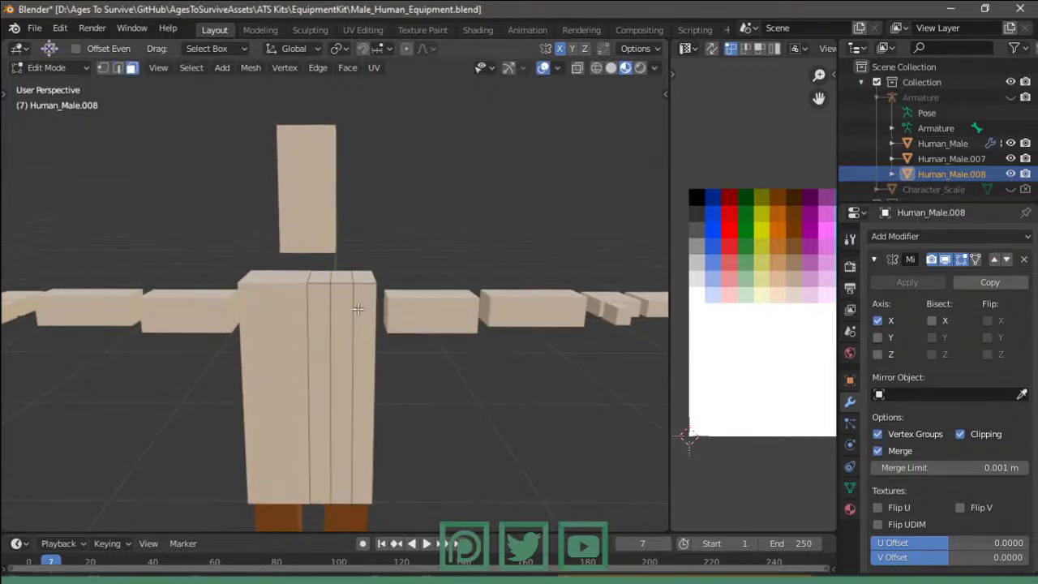
pyautogui.click(322, 280)
pyautogui.moveTo(322, 280)
pyautogui.mouseDown(button='middle')
pyautogui.moveTo(360, 283)
pyautogui.moveTo(314, 334)
pyautogui.moveTo(360, 311)
pyautogui.mouseUp(button='middle')
pyautogui.press('Tab')
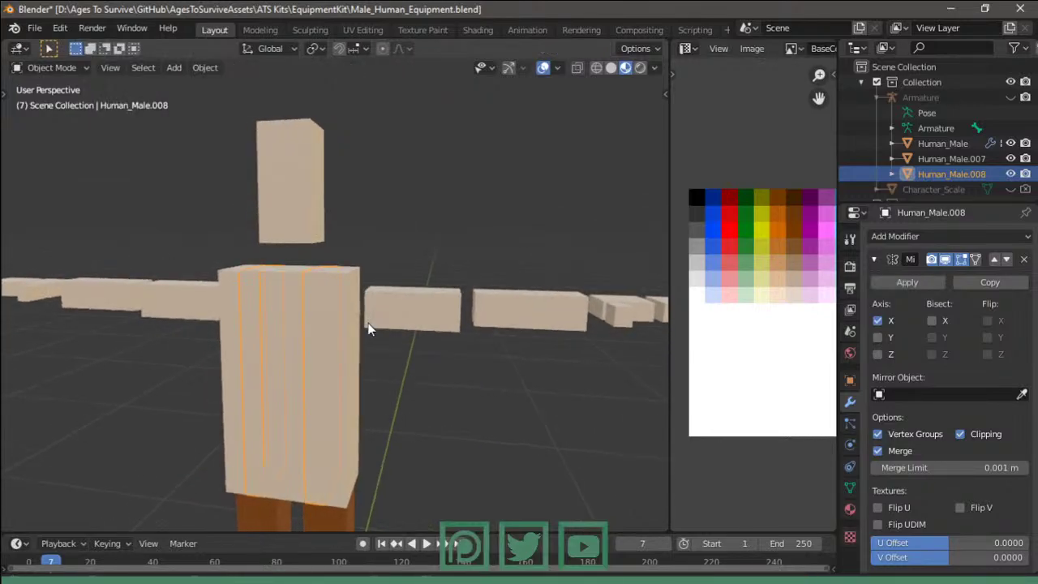
pyautogui.press('Tab')
pyautogui.press('Tab')
pyautogui.press('Tab')
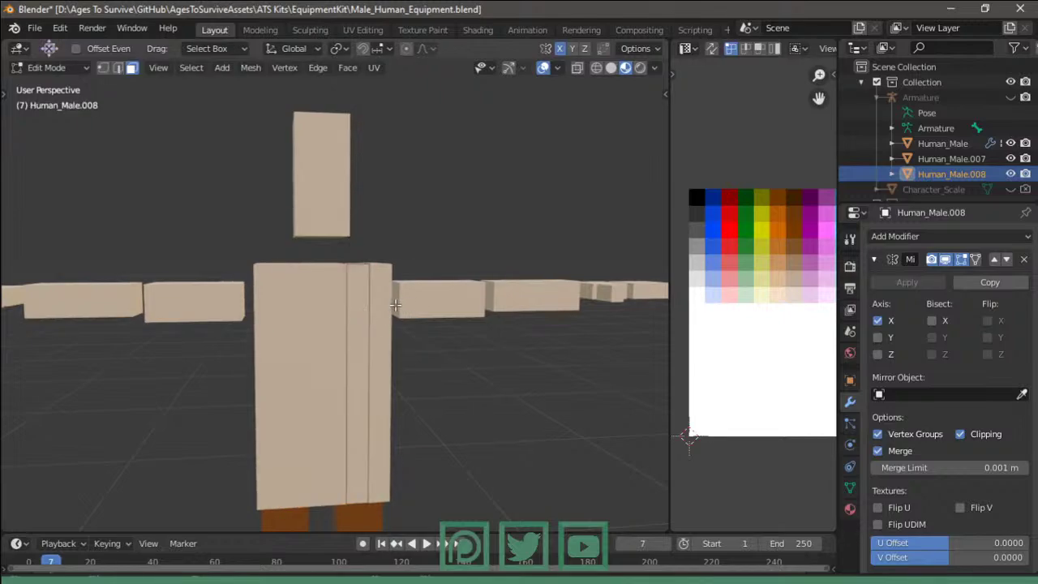
pyautogui.hotkey('alt', 's')
pyautogui.click(445, 276)
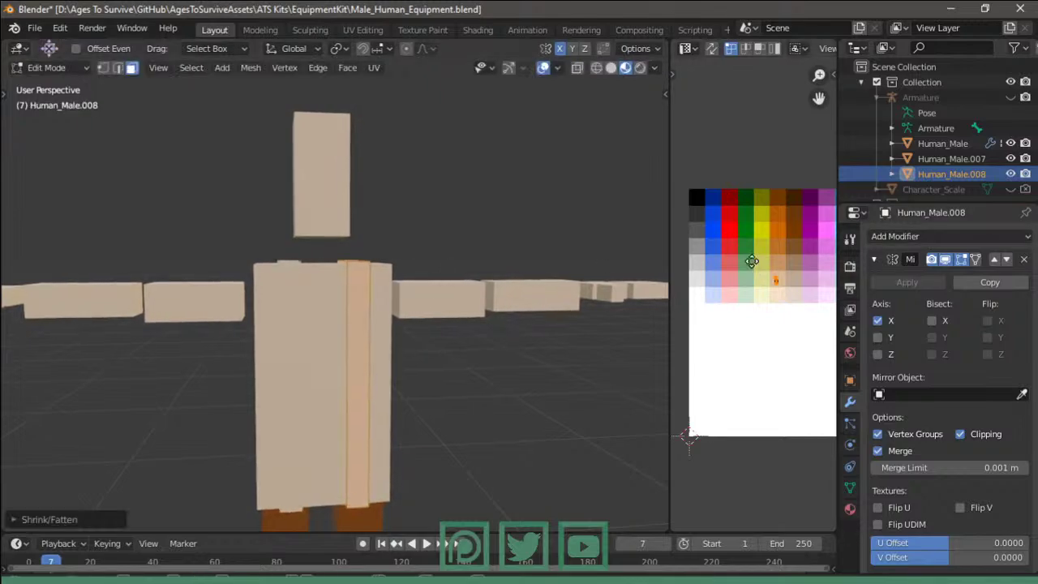
# - Move the strap UVs onto the brown colour in the UV editor
pyautogui.press('g')
pyautogui.click(769, 195)
pyautogui.press('Tab')
pyautogui.moveTo(289, 249)
pyautogui.mouseDown(button='middle')
pyautogui.moveTo(472, 273)
pyautogui.moveTo(363, 254)
pyautogui.moveTo(324, 234)
pyautogui.moveTo(390, 224)
pyautogui.moveTo(435, 302)
pyautogui.moveTo(364, 319)
pyautogui.mouseUp(button='middle')
pyautogui.press('Tab')
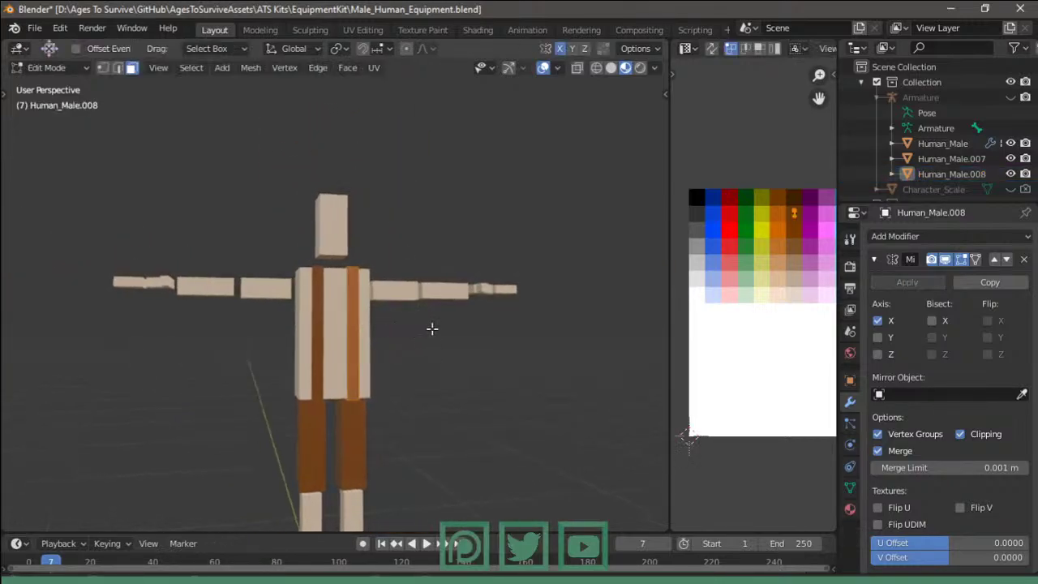
# - Try rotating the straps on the X and Y axes, then cancel to keep them vertical
pyautogui.scroll(2, 398, 306)
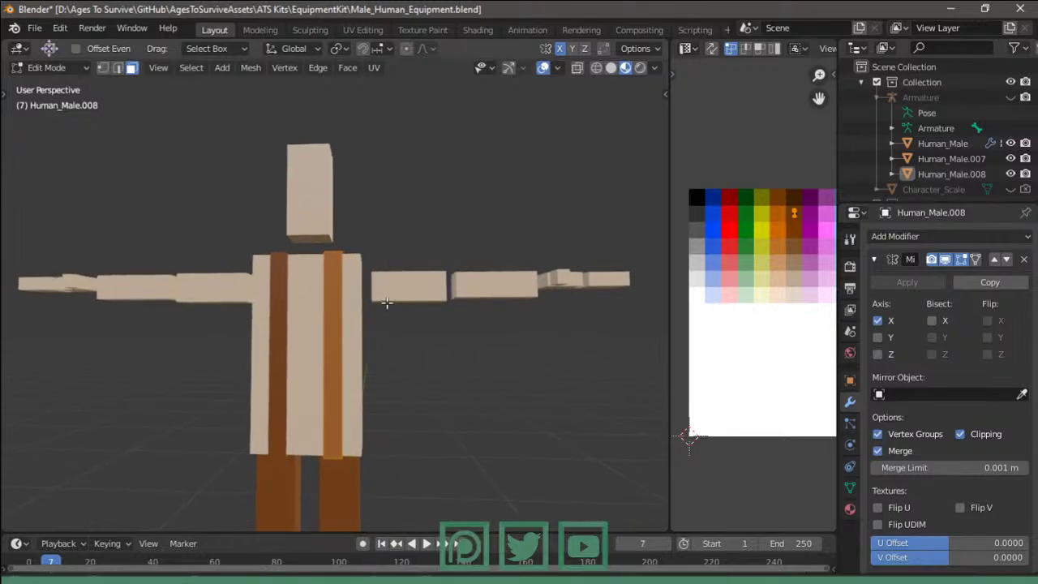
pyautogui.moveTo(399, 298)
pyautogui.mouseDown(button='middle')
pyautogui.moveTo(433, 339)
pyautogui.moveTo(466, 320)
pyautogui.mouseUp(button='middle')
pyautogui.press('r')
pyautogui.press('x')
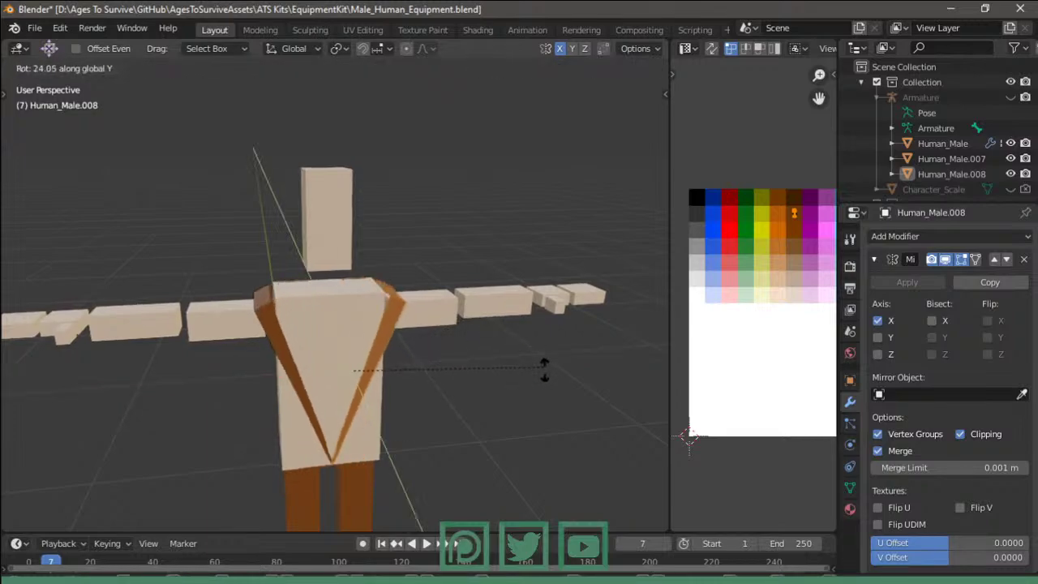
pyautogui.press('y')
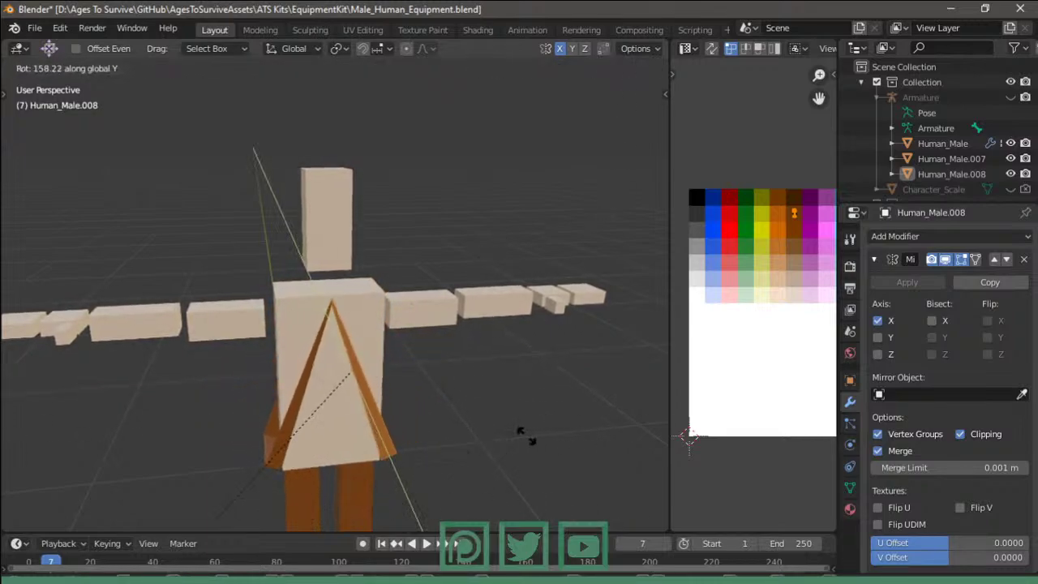
pyautogui.press('Escape')
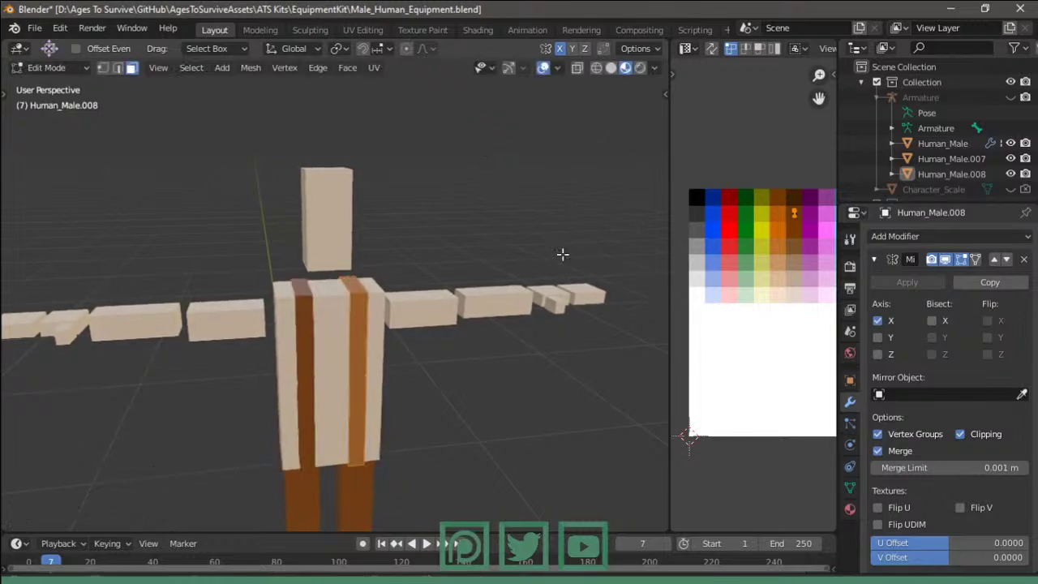
# - Shorten the straps vertically and shift their ends along X into a V layout
pyautogui.scroll(3, 433, 301)
pyautogui.scroll(1, 470, 247)
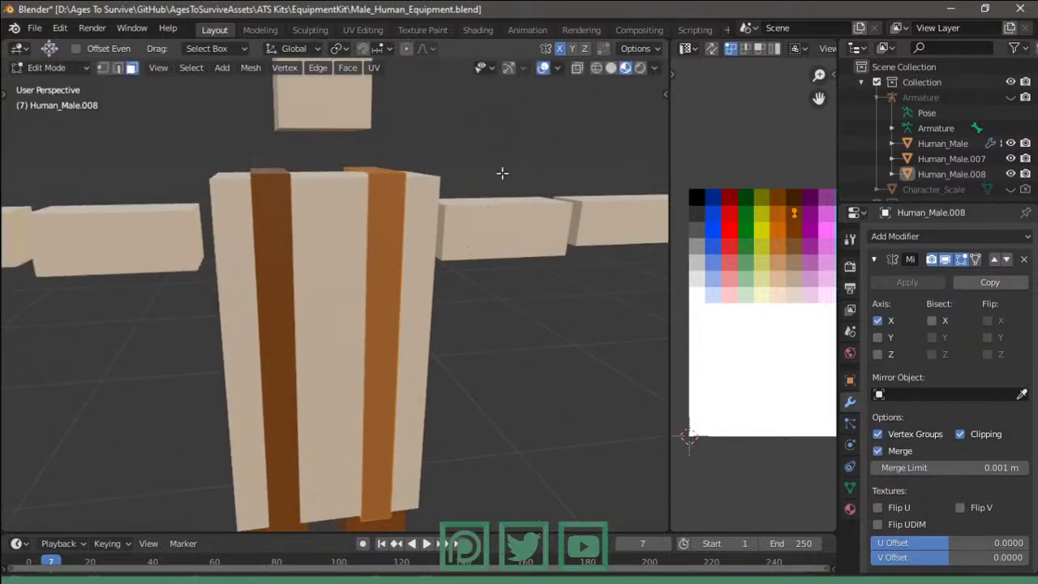
pyautogui.moveTo(448, 403); pyautogui.dragTo(381, 456, button='middle')
pyautogui.moveTo(343, 419); pyautogui.dragTo(354, 361, button='middle')
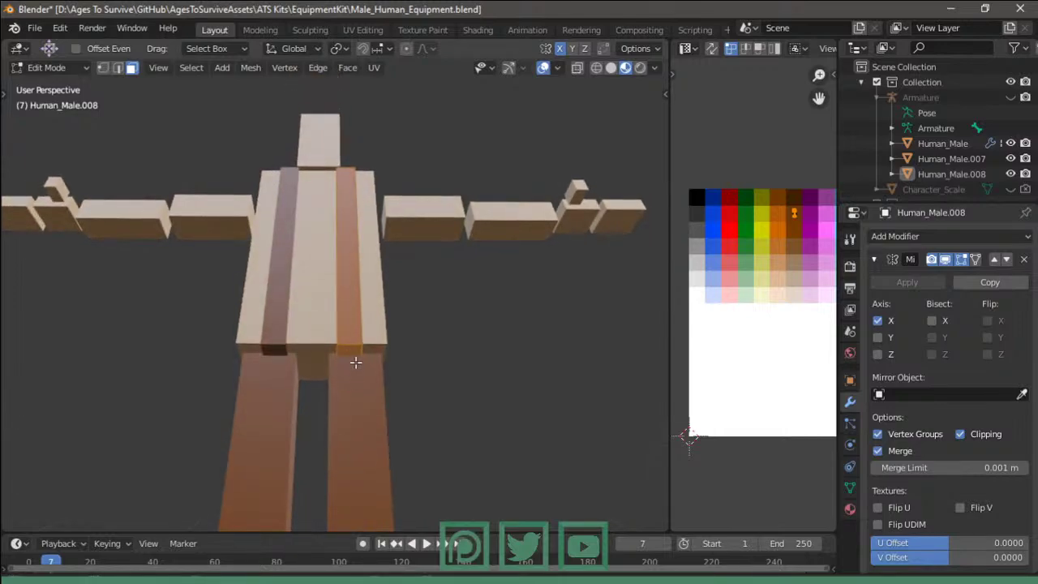
pyautogui.press('g')
pyautogui.press('z')
pyautogui.click(385, 257)
pyautogui.moveTo(385, 257); pyautogui.dragTo(384, 327, button='middle')
pyautogui.press('g')
pyautogui.press('x')
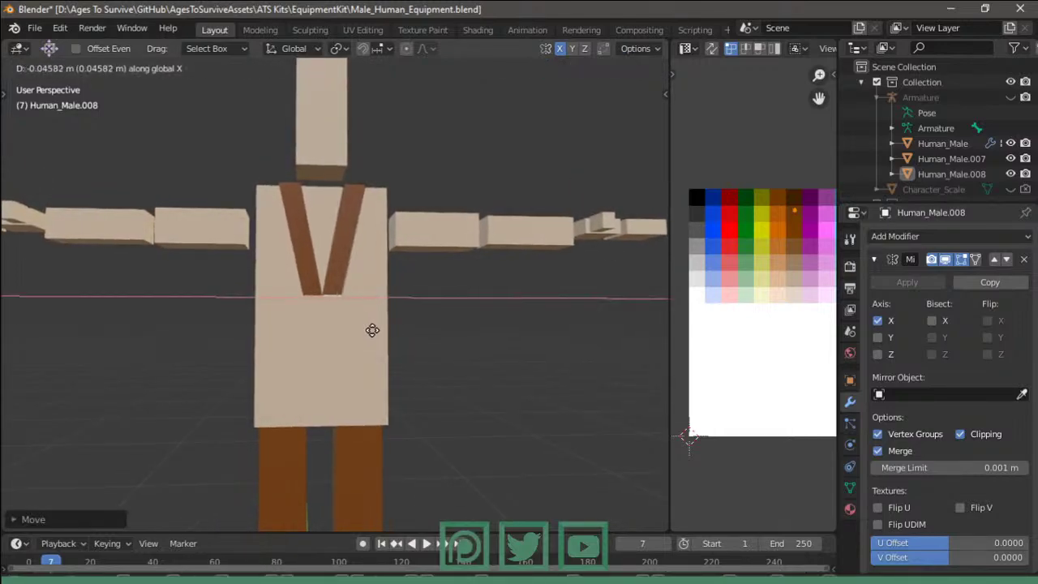
pyautogui.click(372, 330)
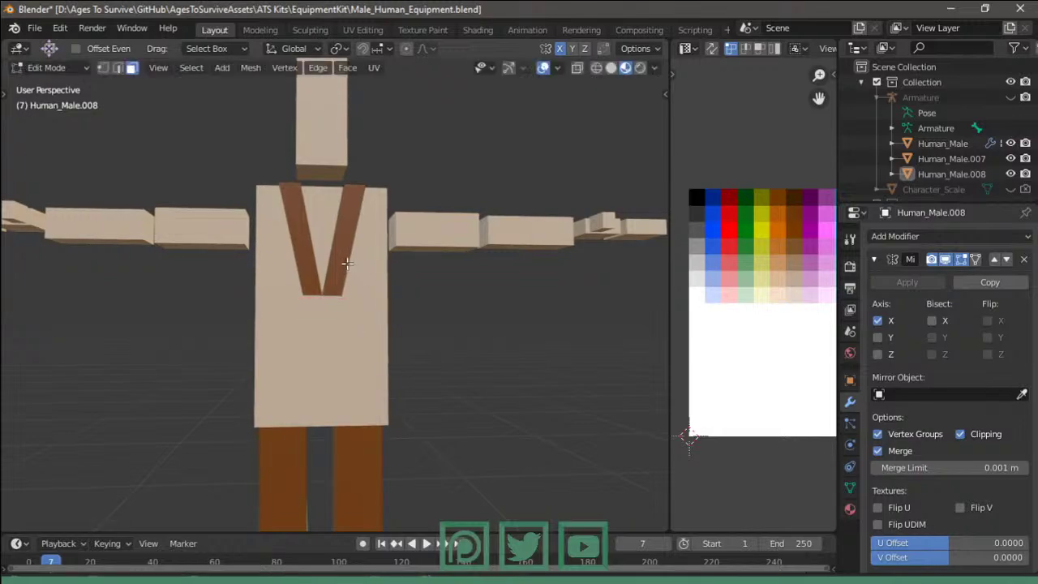
# - Duplicate the strap, rotate it 90° and 180° on X, and lower it into a crossed X
pyautogui.hotkey('shift', 'd')
pyautogui.rightClick(395, 289)
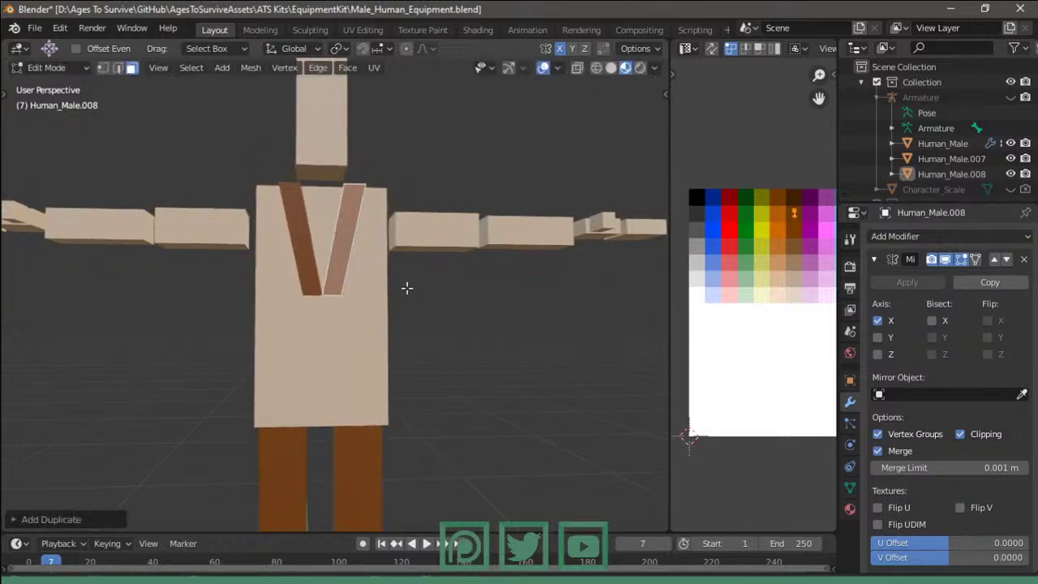
pyautogui.press('r')
pyautogui.press('x')
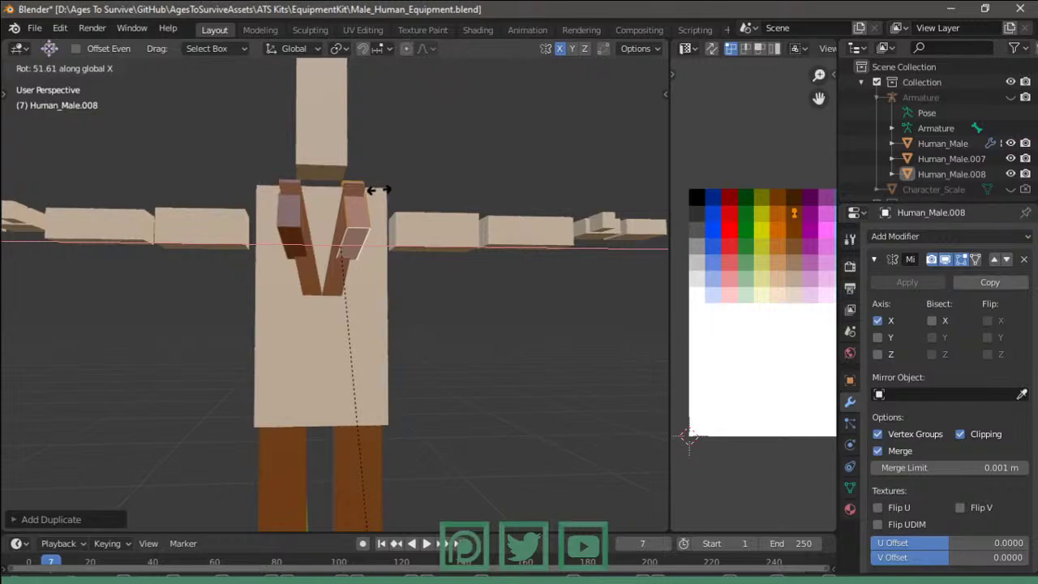
pyautogui.write('90')
pyautogui.press('Return')
pyautogui.write('rx')
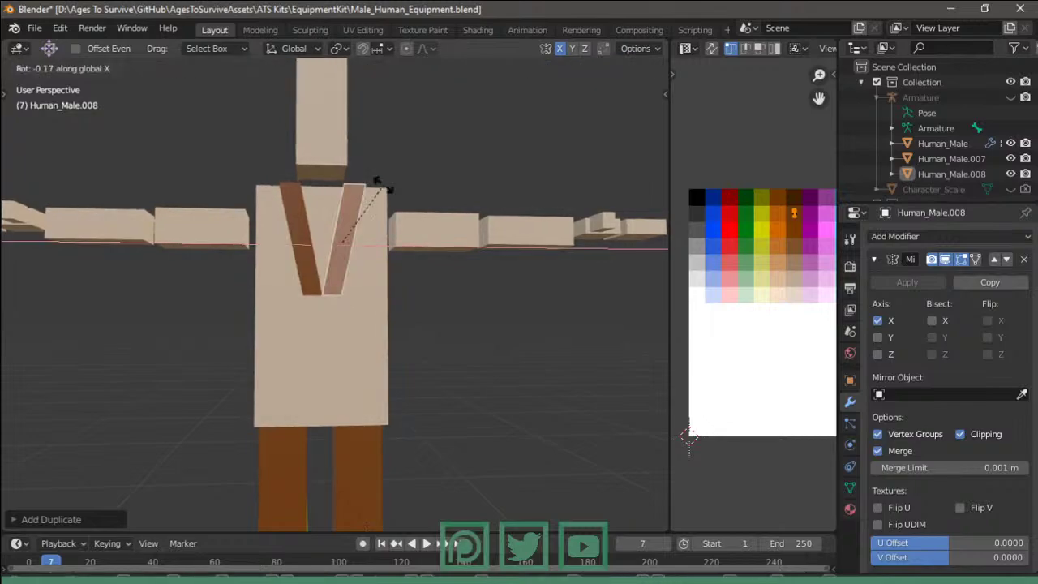
pyautogui.write('180')
pyautogui.press('Return')
pyautogui.press('g')
pyautogui.press('z')
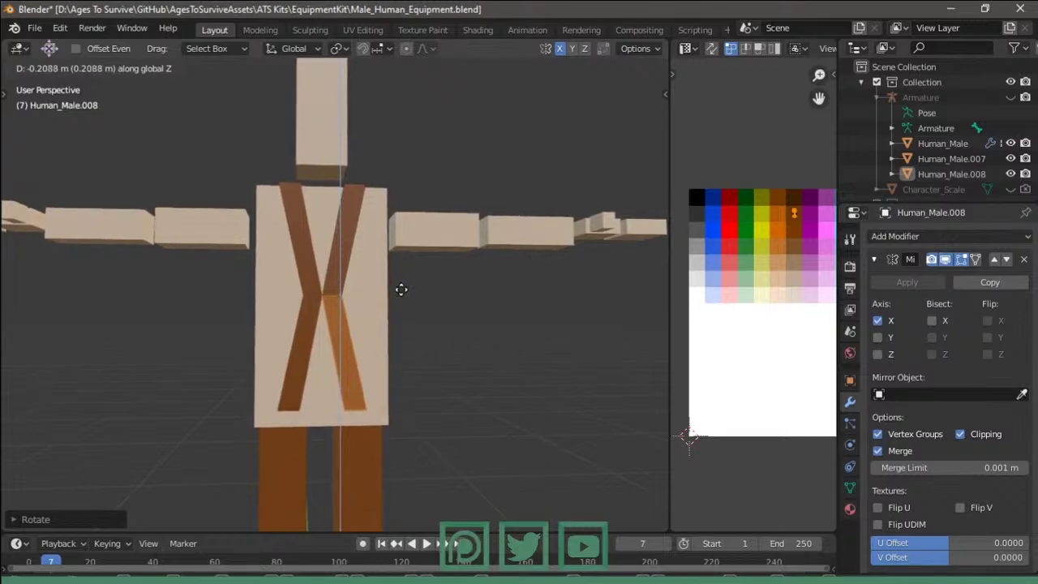
pyautogui.click(400, 289)
pyautogui.moveTo(420, 297)
pyautogui.mouseDown(button='middle')
pyautogui.moveTo(505, 299)
pyautogui.moveTo(408, 296)
pyautogui.mouseUp(button='middle')
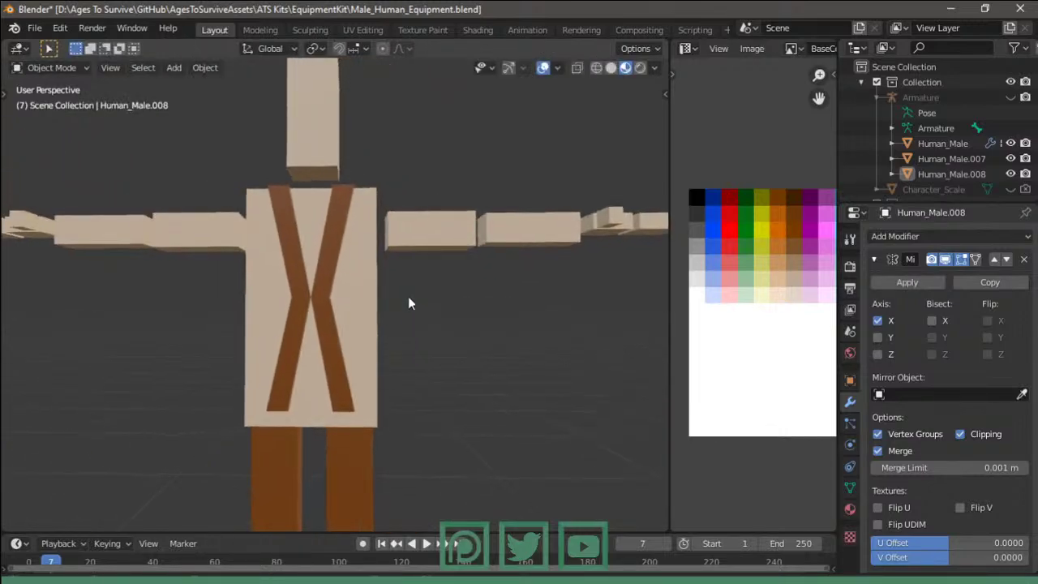
# - Undo back to the two vertical straps and switch to the browser
pyautogui.press('Tab')
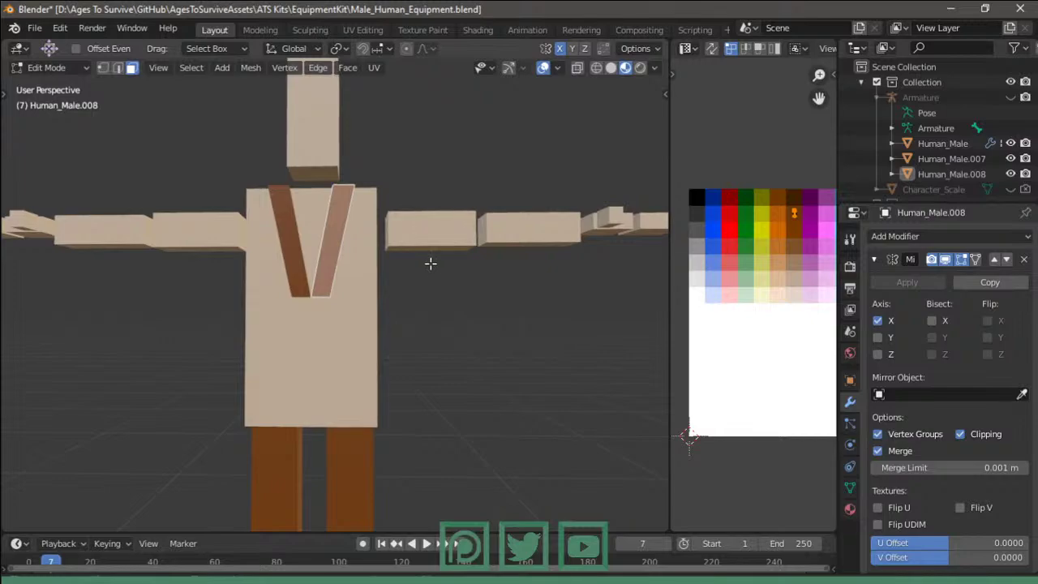
pyautogui.hotkey('ctrl', 'z')
pyautogui.hotkey('ctrl', 'z')
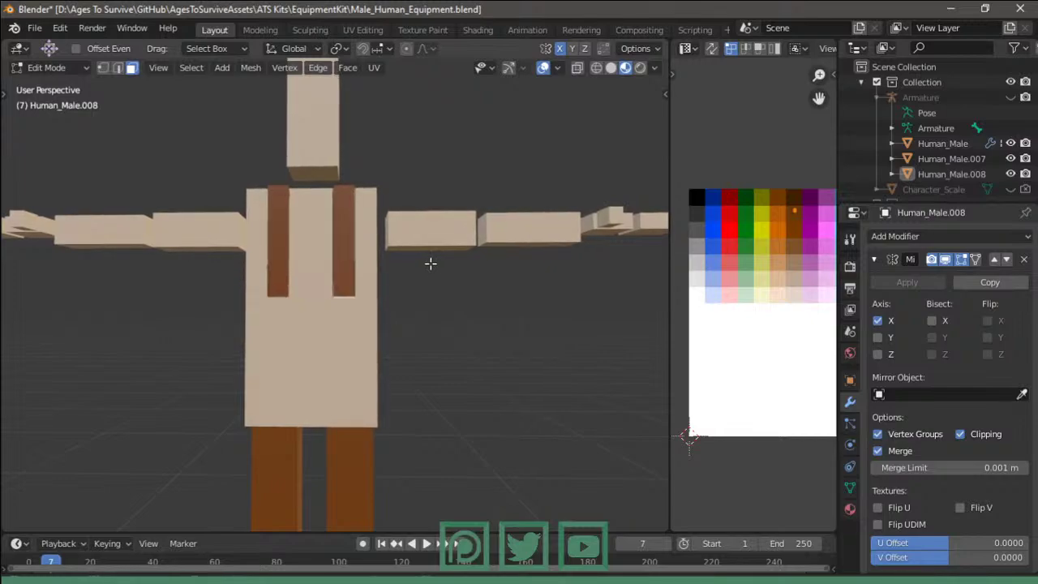
pyautogui.hotkey('alt', 'Tab')
pyautogui.hotkey('alt', 'Tab')
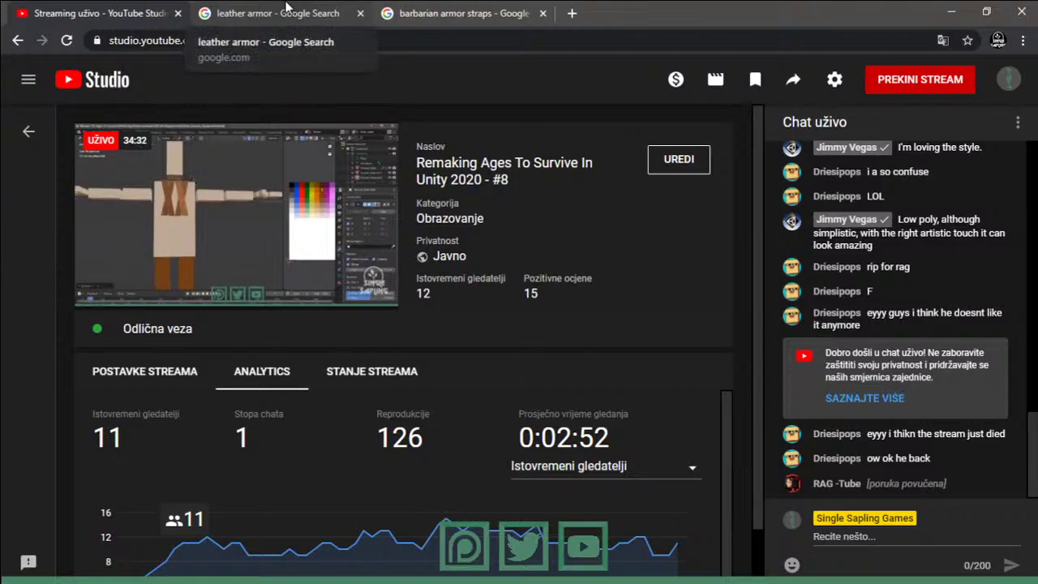
# - Review the barbarian armor straps image results, then go back to the livestream tab and Blender
pyautogui.click(286, 10)
pyautogui.click(462, 12)
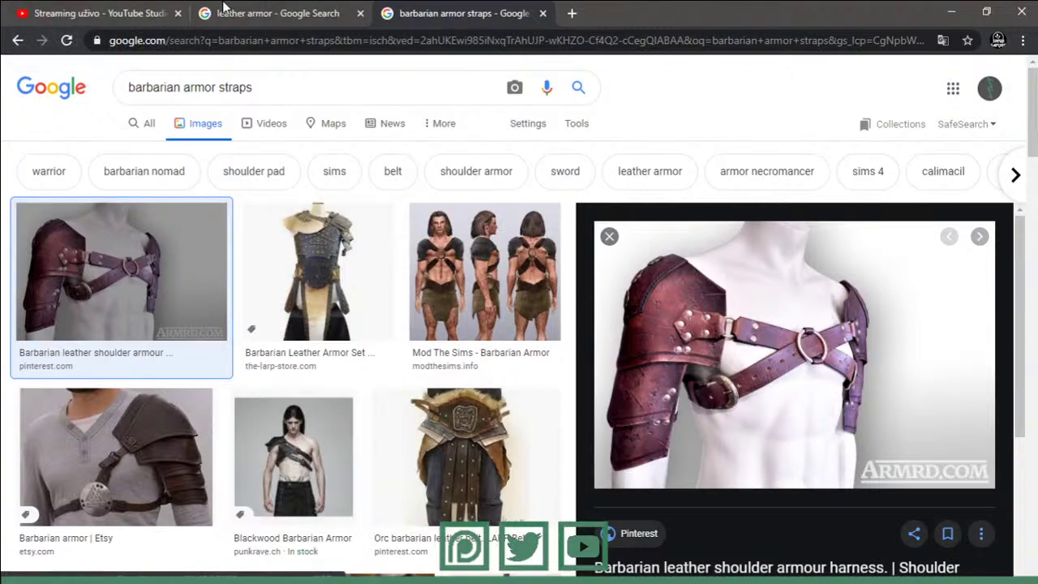
pyautogui.click(170, 8)
pyautogui.hotkey('alt', 'Tab')
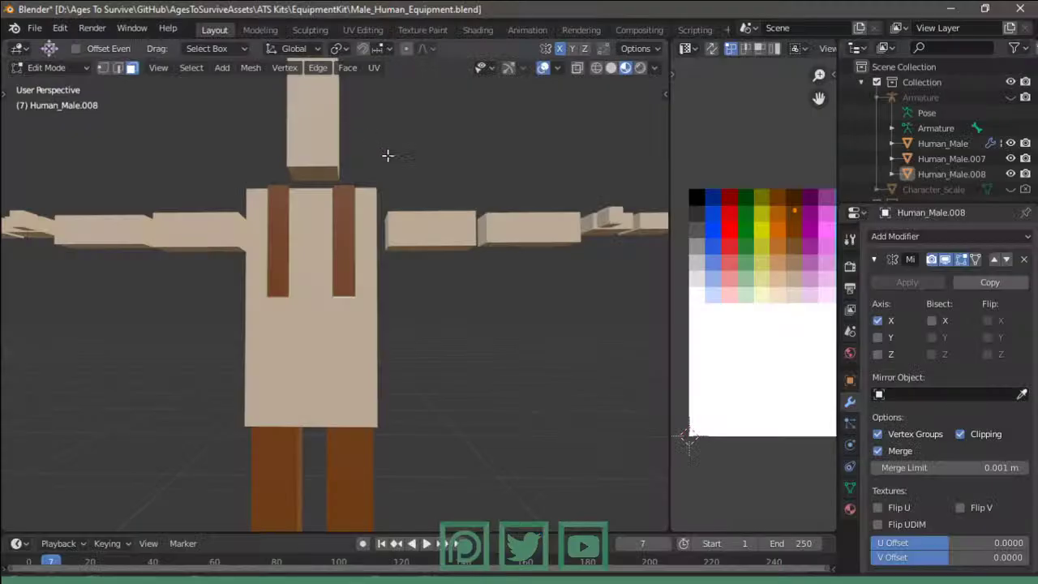
# - Add a first circle to the mesh, leaving it at 32 vertices, and push it outward
pyautogui.press('Tab')
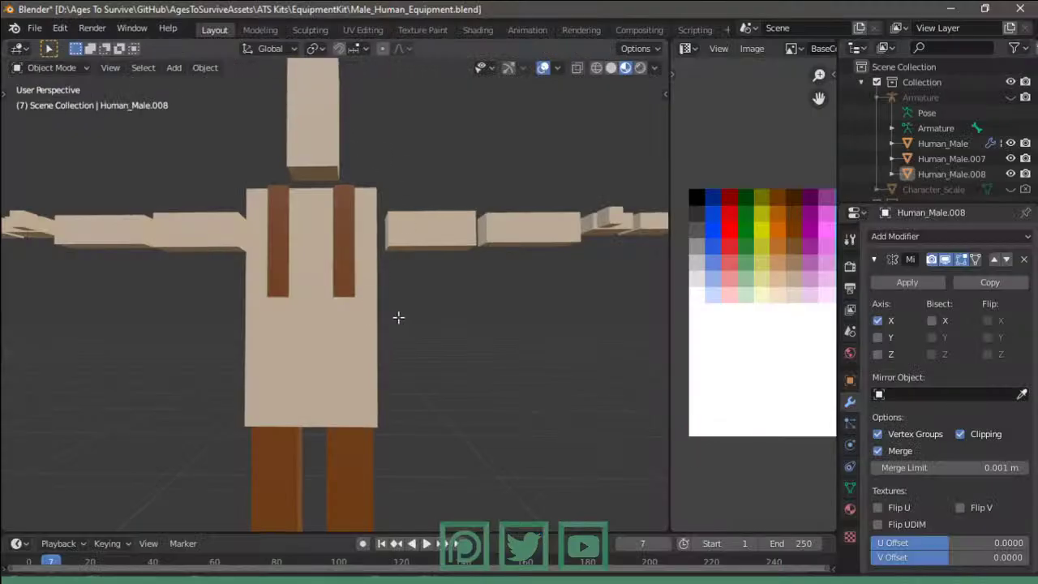
pyautogui.press('Tab')
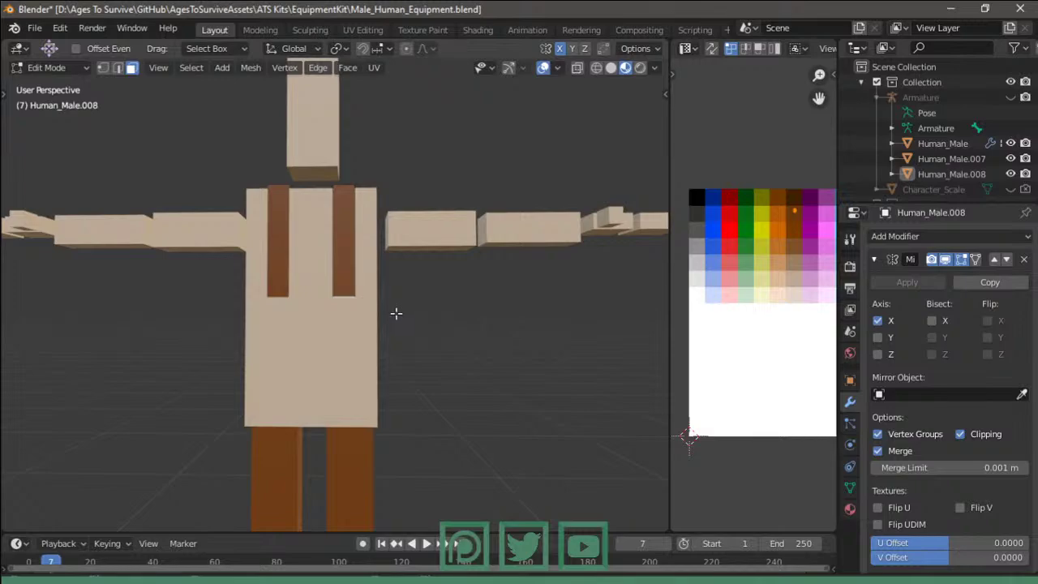
pyautogui.hotkey('shift', 'a')
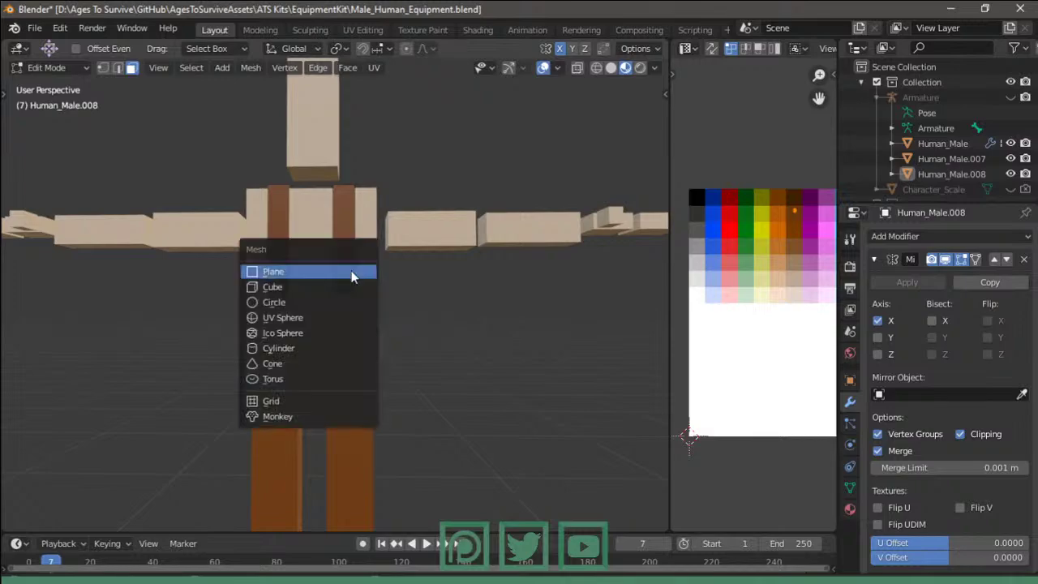
pyautogui.click(346, 301)
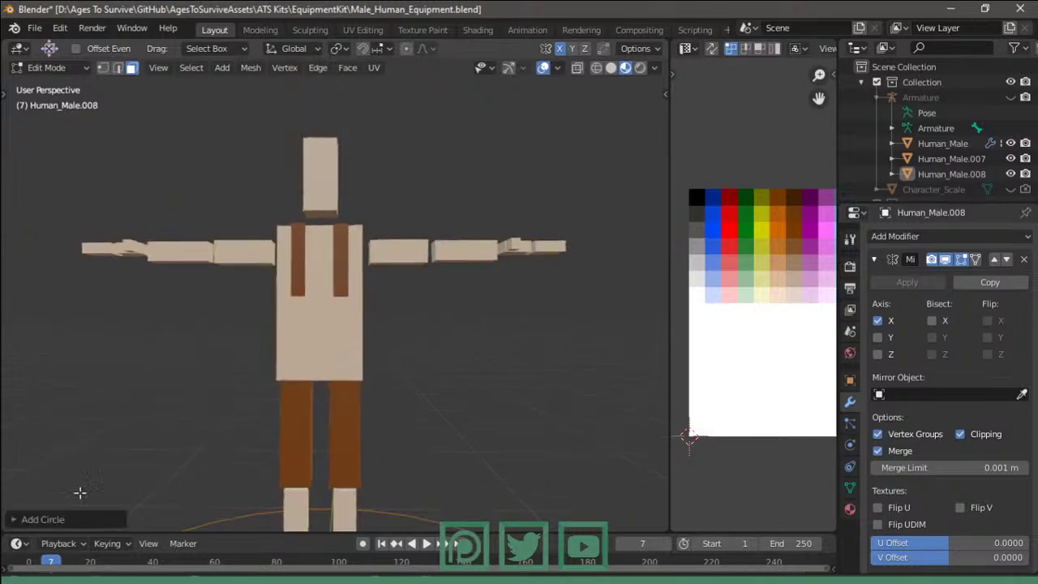
pyautogui.click(13, 522)
pyautogui.click(187, 352)
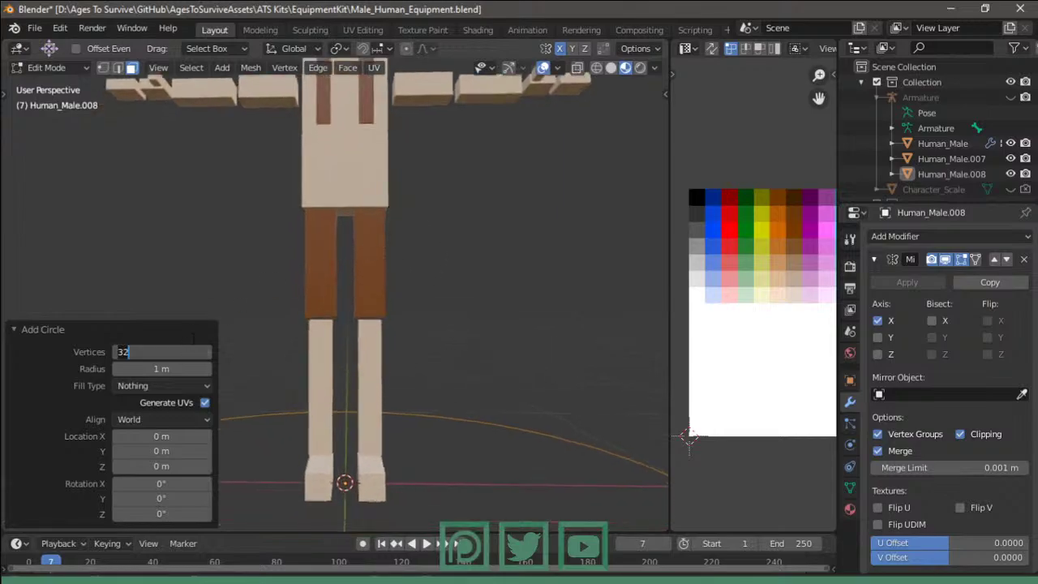
pyautogui.press('Return')
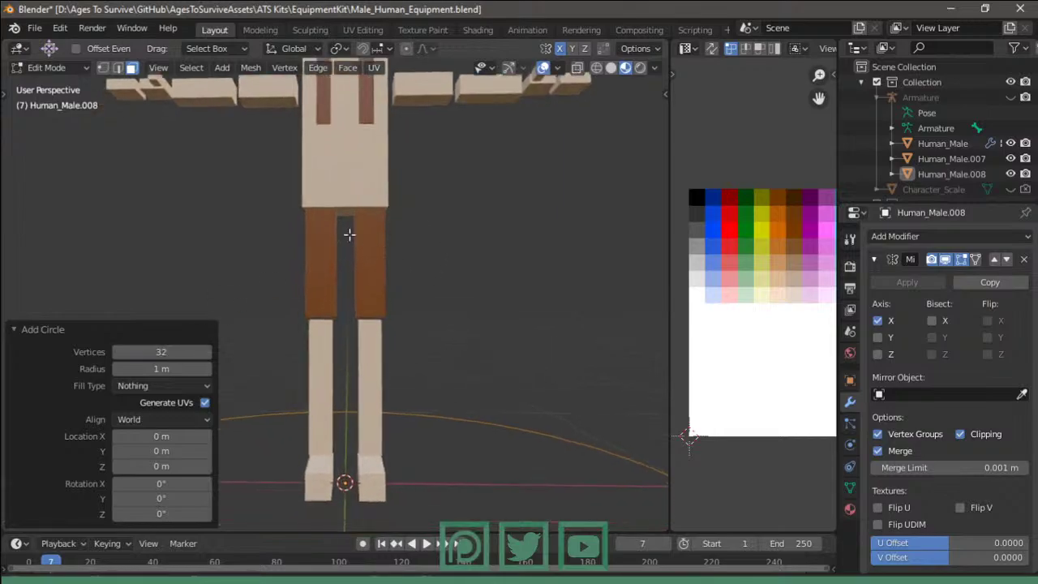
pyautogui.hotkey('alt', 's')
pyautogui.click(167, 351)
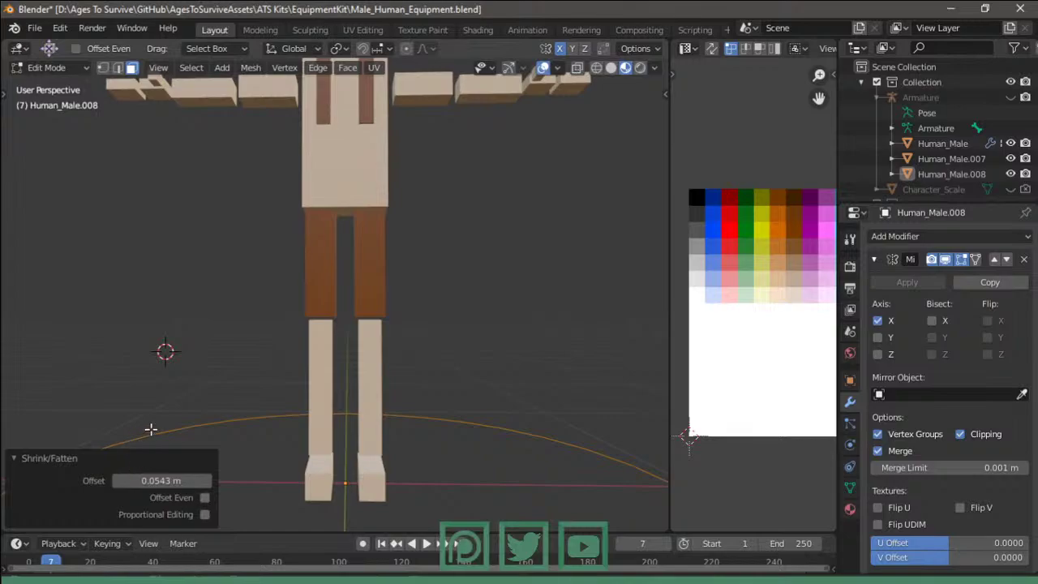
# - Add a new circle with 8 vertices to make an octagon
pyautogui.hotkey('shift', 'a')
pyautogui.click(217, 408)
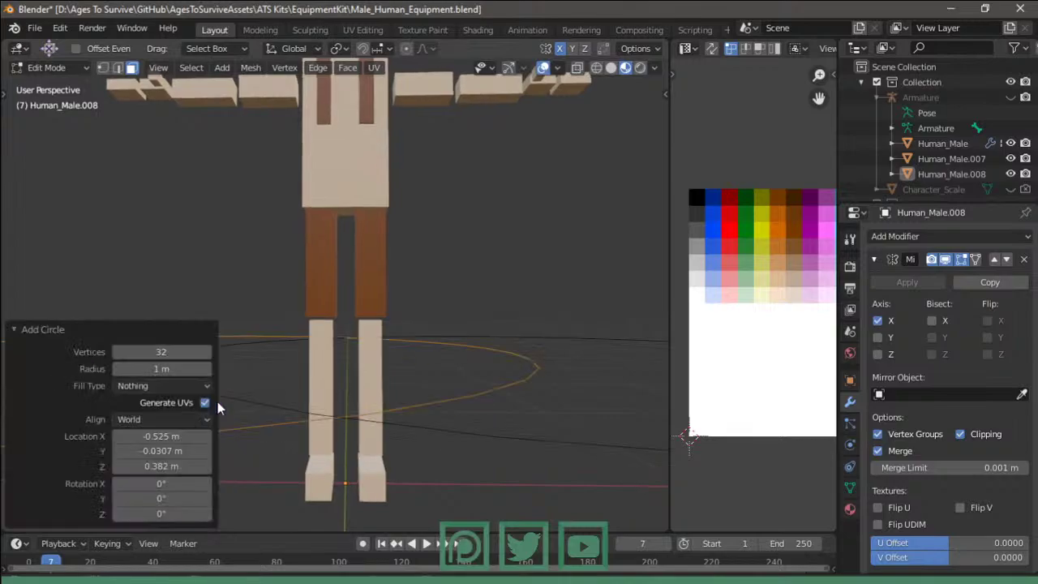
pyautogui.click(173, 352)
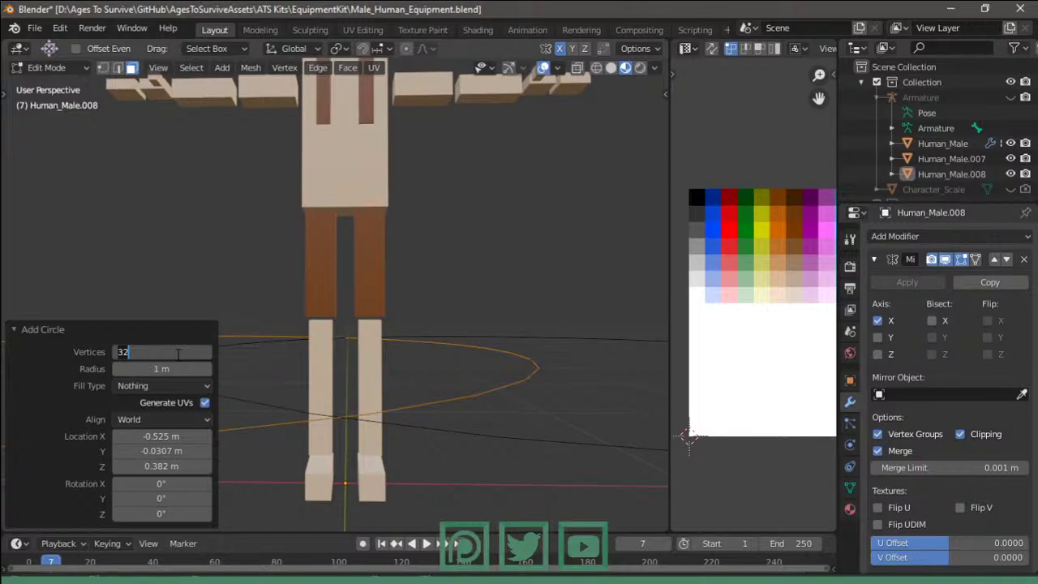
pyautogui.write('8')
pyautogui.press('Return')
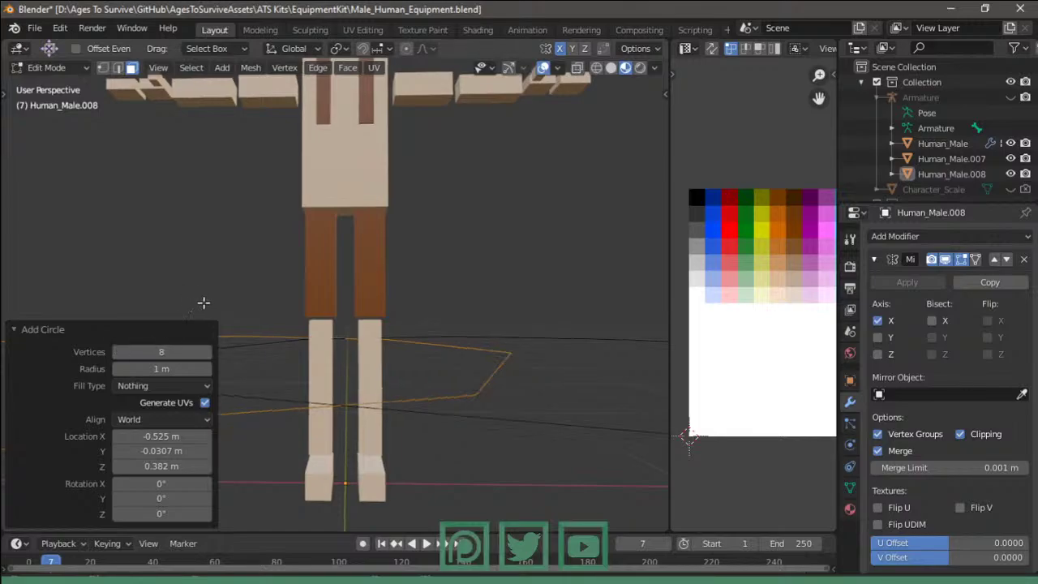
pyautogui.press('n')
pyautogui.moveTo(364, 311); pyautogui.dragTo(326, 292, button='middle')
pyautogui.press('n')
pyautogui.scroll(-4, 354, 301)
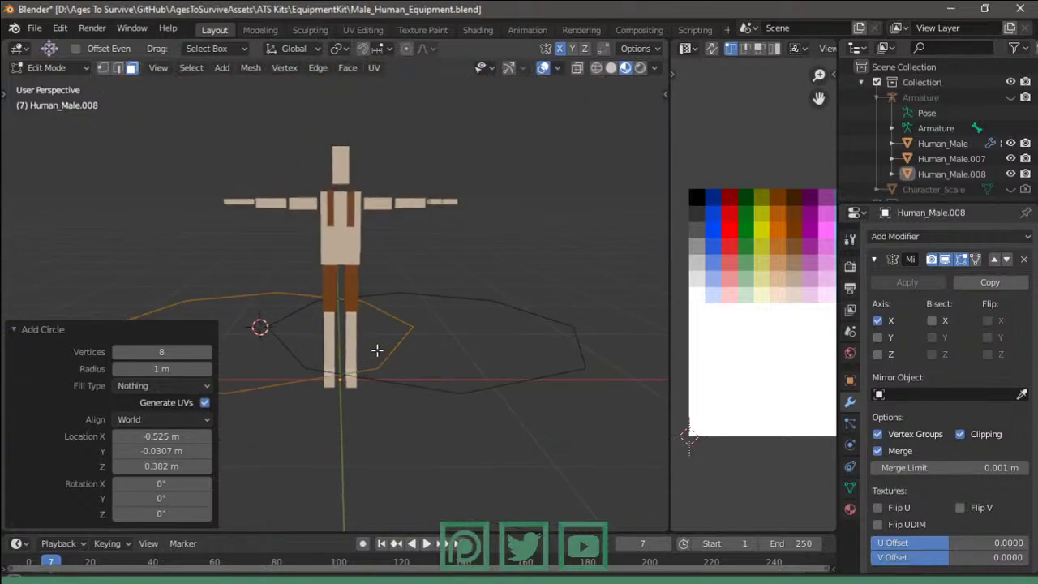
# - Slide the octagon along X to 0.5238 m
pyautogui.press('g')
pyautogui.press('x')
pyautogui.click(409, 349)
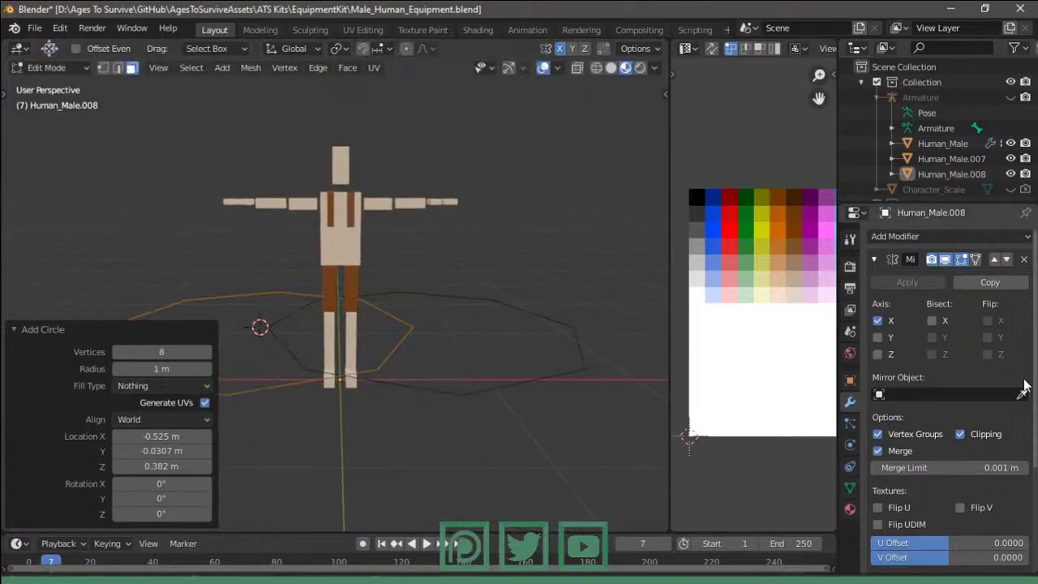
pyautogui.press('g')
pyautogui.press('x')
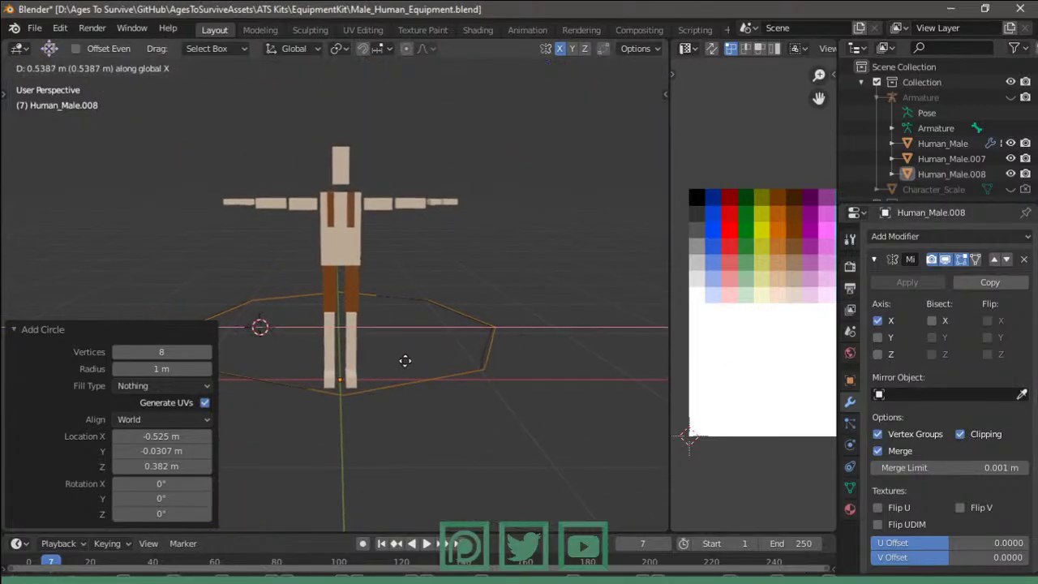
pyautogui.click(468, 366)
pyautogui.press('g')
pyautogui.press('x')
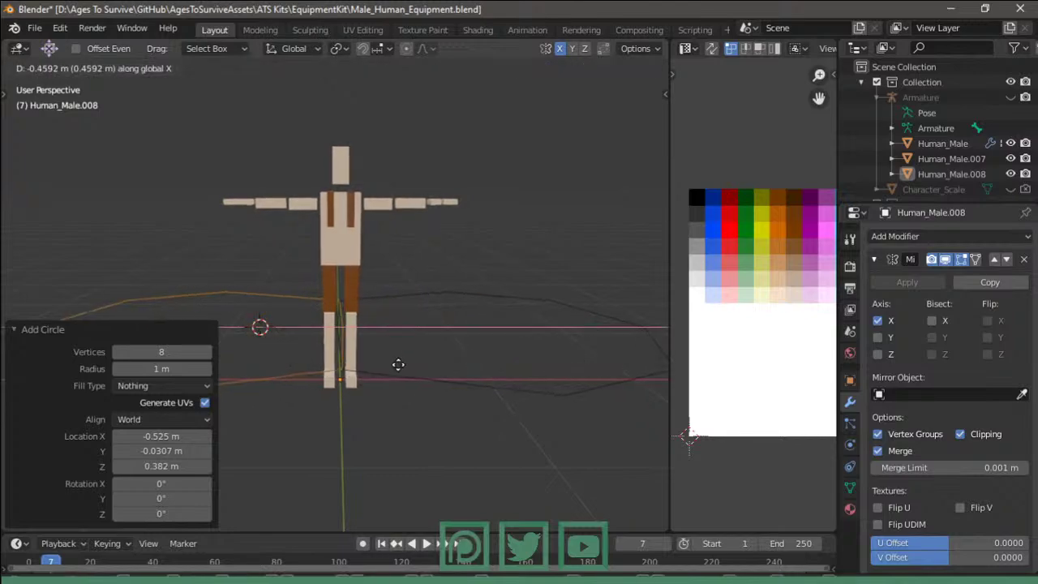
pyautogui.click(548, 364)
# - Rotate the octagon 90° about X and scale it to 0.309
pyautogui.moveTo(515, 378); pyautogui.dragTo(527, 413, button='middle')
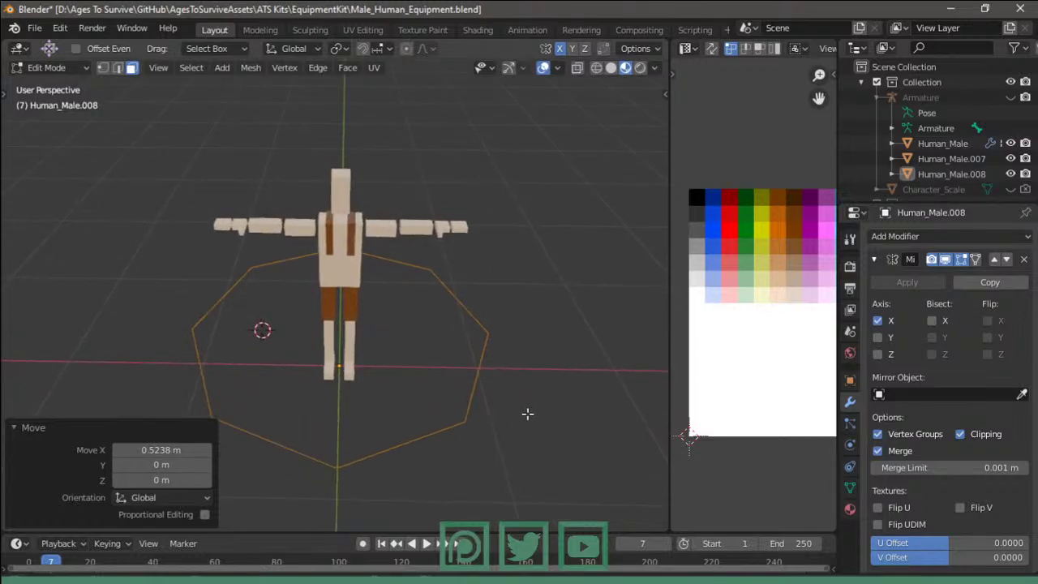
pyautogui.write('rx90')
pyautogui.press('Return')
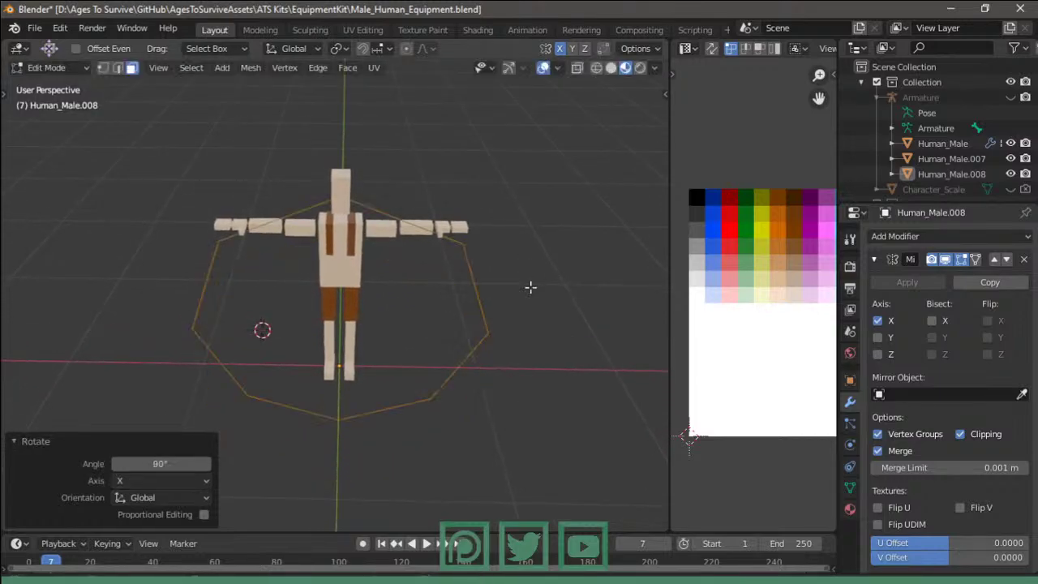
pyautogui.scroll(-2, 619, 219)
pyautogui.press('s')
pyautogui.click(429, 310)
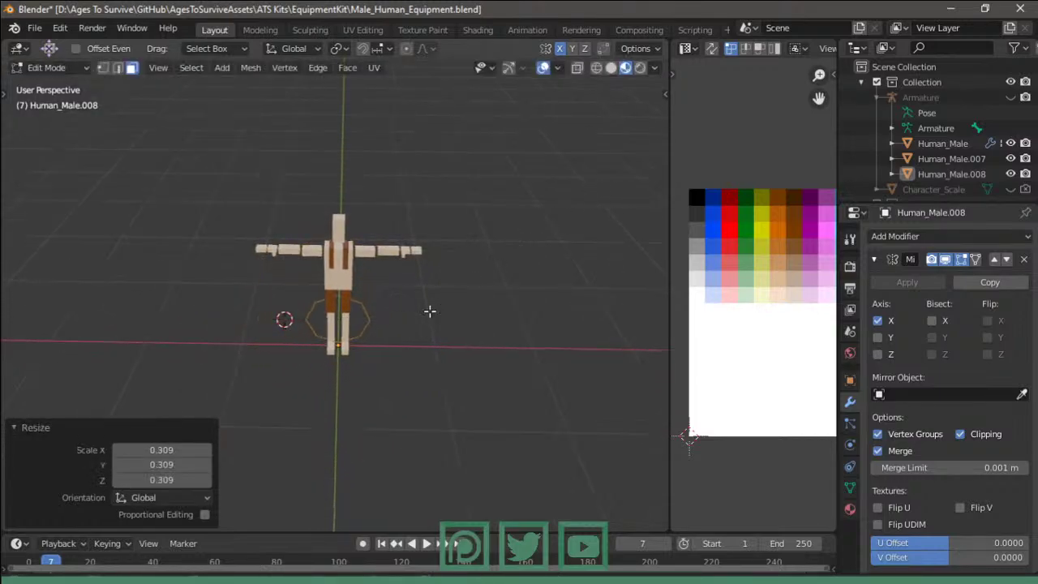
# - In front view, raise the octagon along Z onto the torso
pyautogui.press('KP_1')
pyautogui.scroll(5, 454, 308)
pyautogui.scroll(2, 466, 259)
pyautogui.press('g')
pyautogui.press('z')
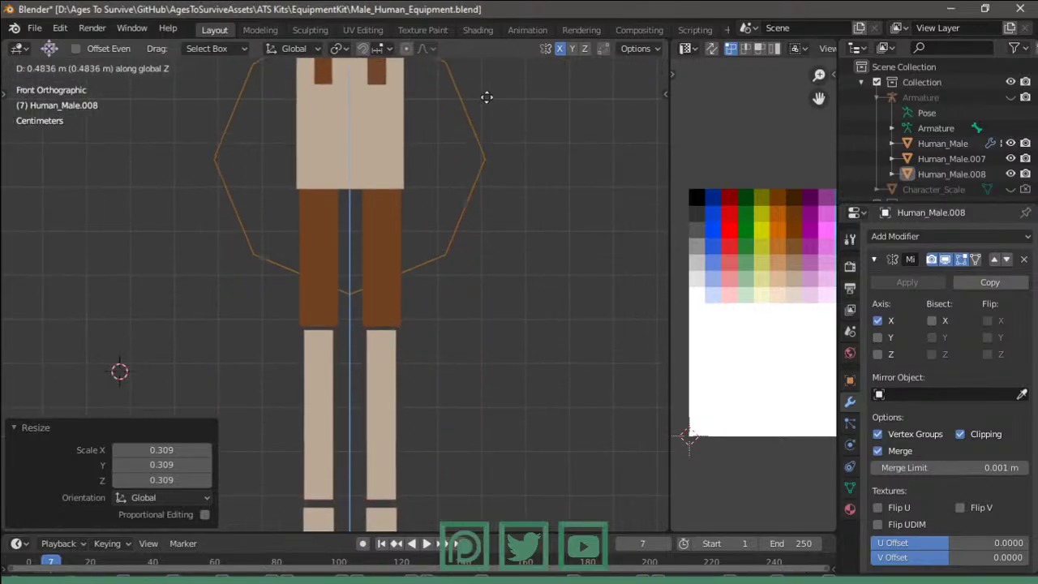
pyautogui.click(487, 98)
pyautogui.scroll(-3, 493, 102)
pyautogui.press('s')
pyautogui.click(405, 389)
# - In see-through vertex mode, select the octagon's vertices
pyautogui.press('g')
pyautogui.press('z')
pyautogui.click(452, 340)
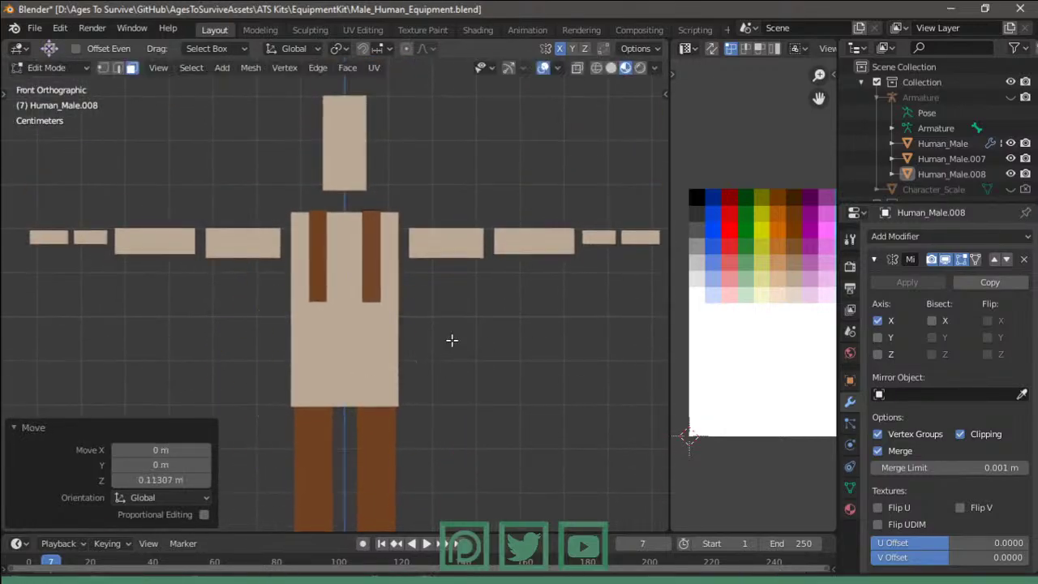
pyautogui.hotkey('shift', 'z')
pyautogui.press('1')
pyautogui.click(305, 285)
pyautogui.press('x')
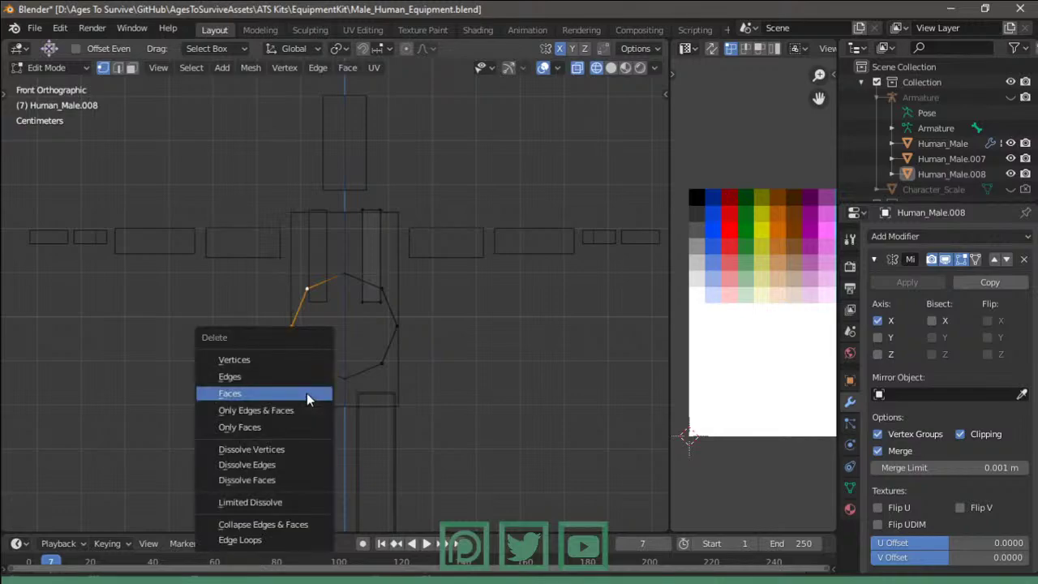
pyautogui.press('Escape')
pyautogui.press('a')
pyautogui.press('x')
pyautogui.click(309, 348)
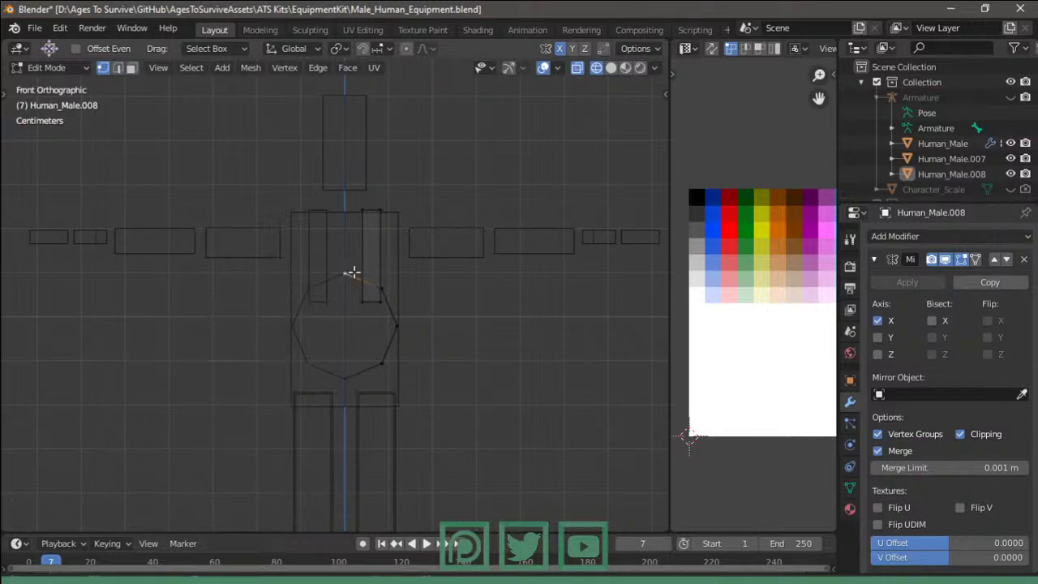
# - Fill the octagon outline with a face and toggle the Mirror modifier's clipping
pyautogui.press('l')
pyautogui.hotkey('shift', 'z')
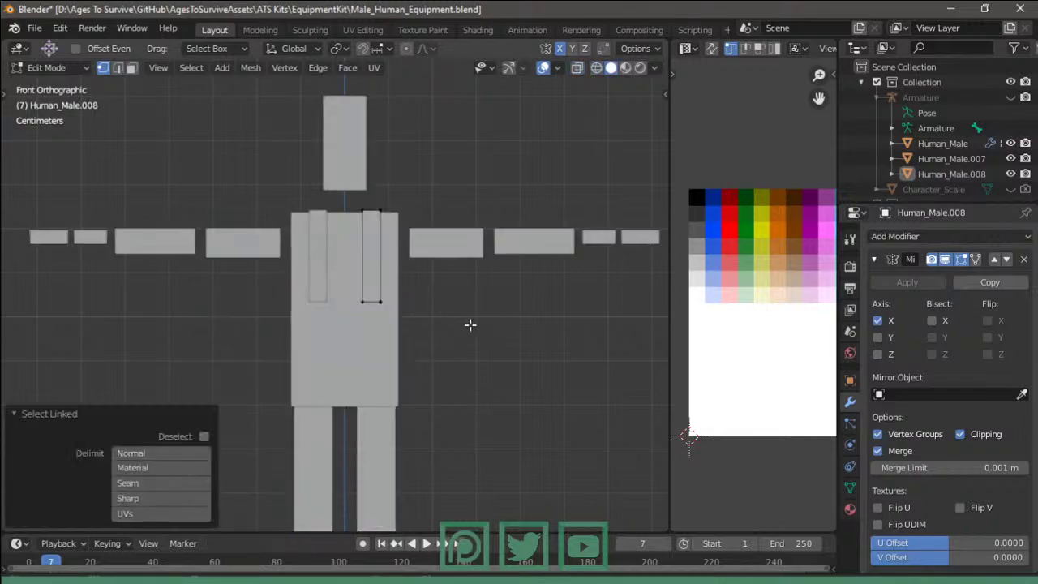
pyautogui.press('g')
pyautogui.moveTo(470, 324)
pyautogui.mouseDown(button='middle')
pyautogui.moveTo(407, 336)
pyautogui.moveTo(414, 325)
pyautogui.mouseUp(button='middle')
pyautogui.click(417, 325)
pyautogui.press('f')
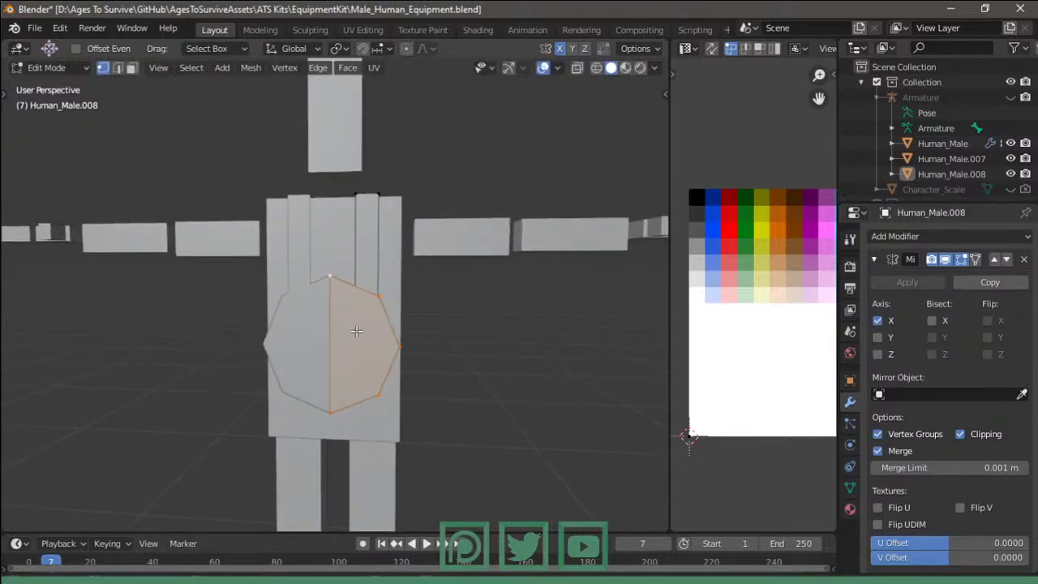
pyautogui.press('e')
pyautogui.press('Escape')
pyautogui.press('s')
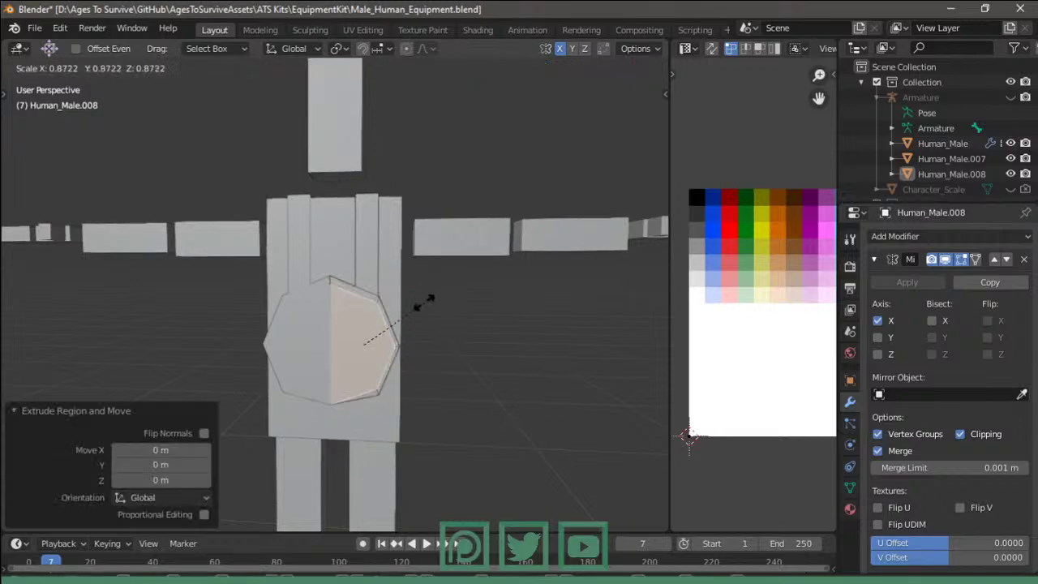
pyautogui.press('Escape')
pyautogui.click(605, 313)
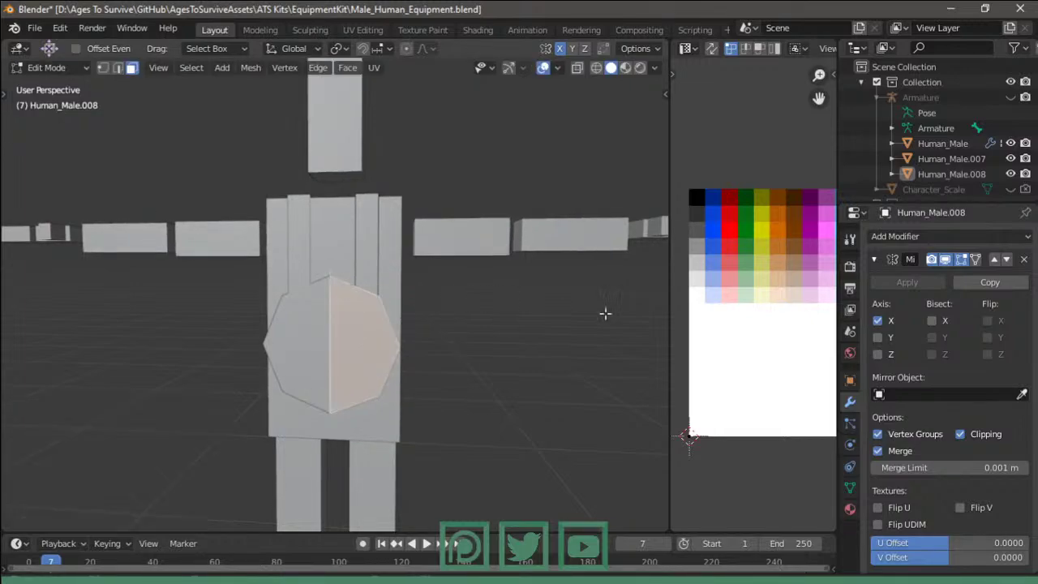
pyautogui.click(960, 434)
# - Extrude and shrink the octagon face into a smaller inner face
pyautogui.press('e')
pyautogui.press('Escape')
pyautogui.press('s')
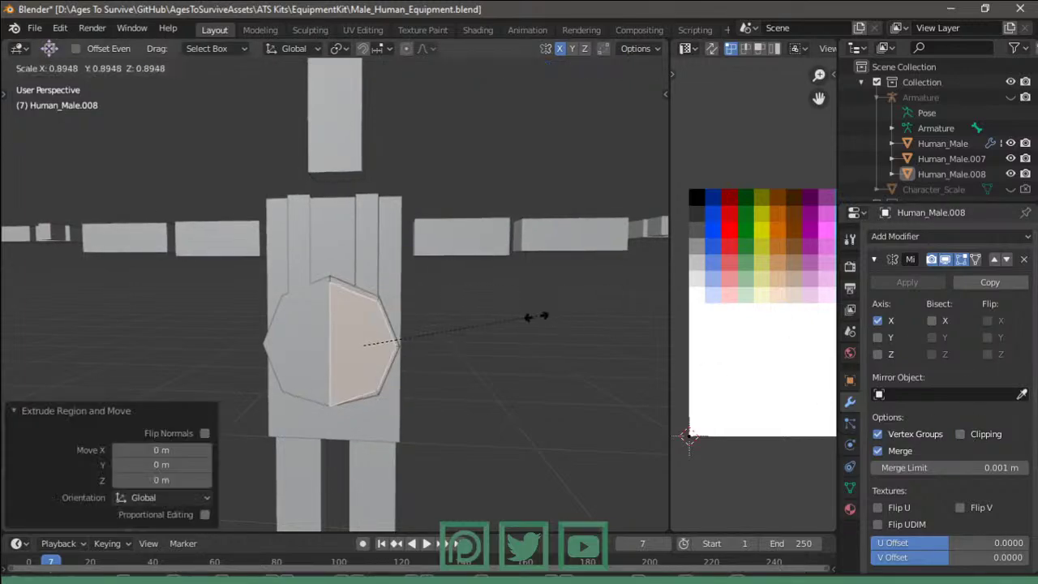
pyautogui.click(494, 341)
pyautogui.moveTo(486, 343); pyautogui.dragTo(386, 339, button='middle')
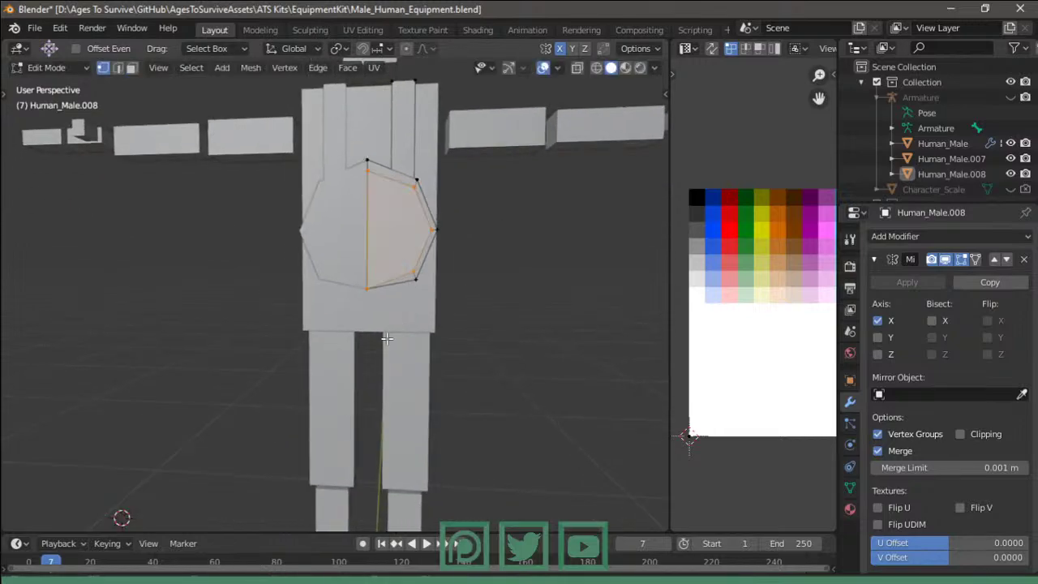
pyautogui.scroll(2, 387, 339)
pyautogui.press('g')
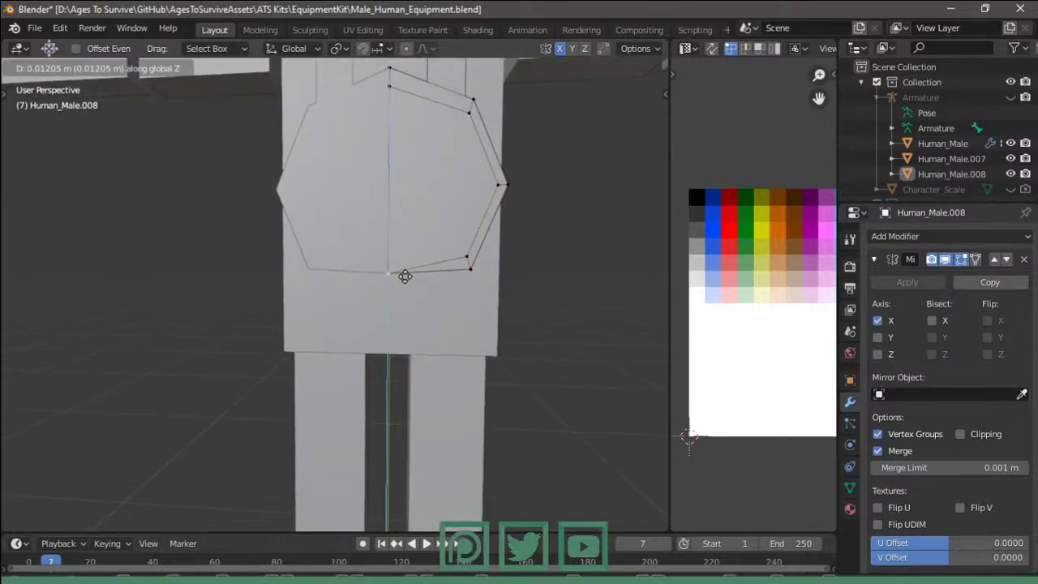
pyautogui.click(393, 283)
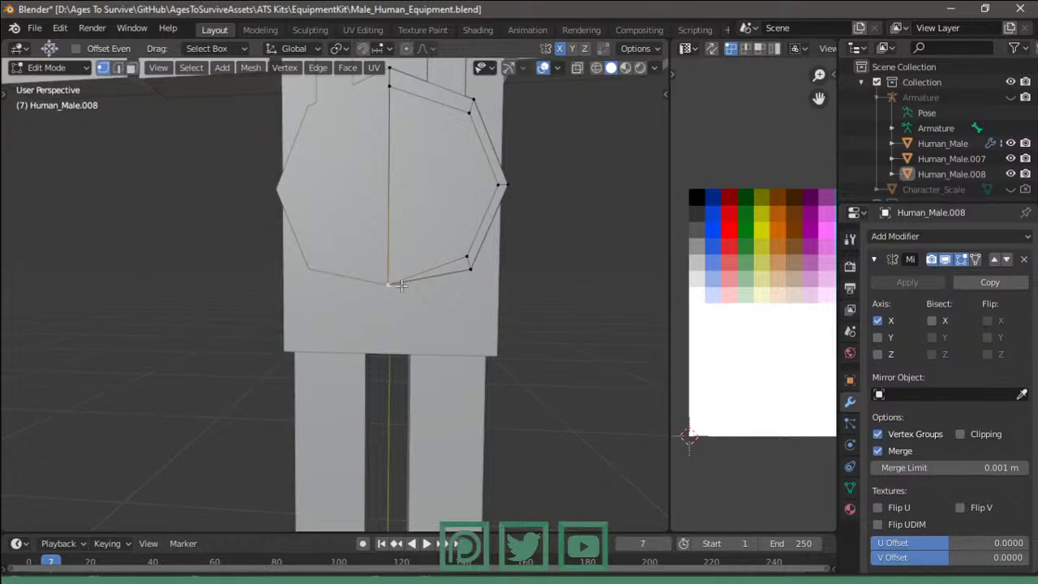
# - Reposition and rotate the inner edges, then scale the right half-face to 0.936
pyautogui.click(401, 284)
pyautogui.press('g')
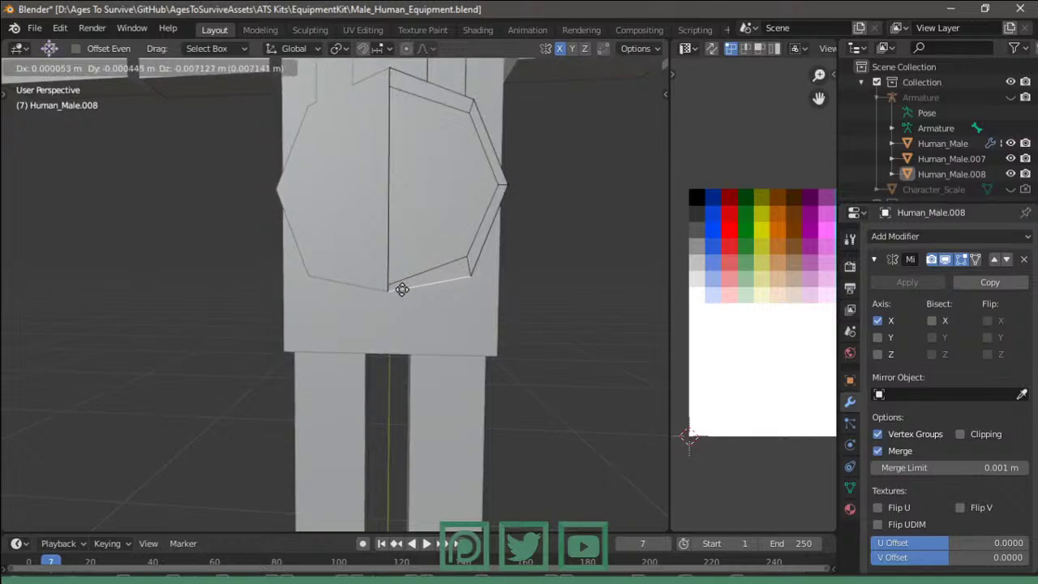
pyautogui.click(403, 289)
pyautogui.press('r')
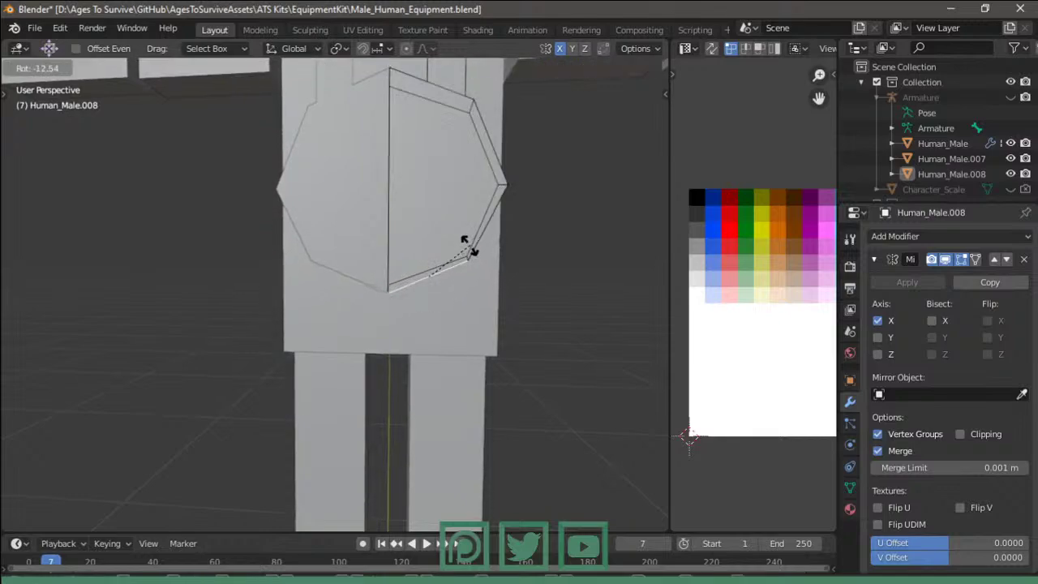
pyautogui.click(469, 252)
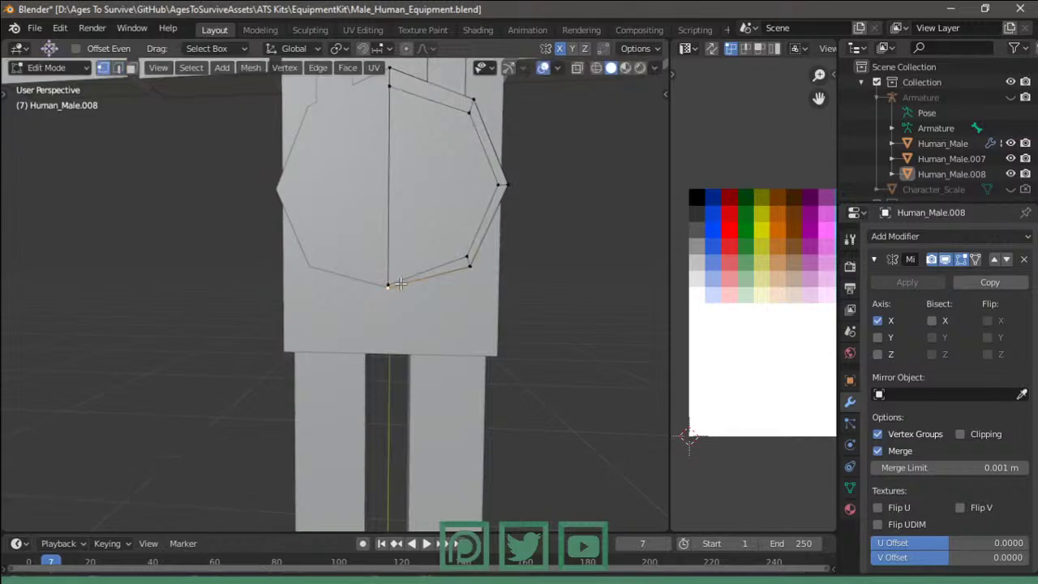
pyautogui.press('g')
pyautogui.press('z')
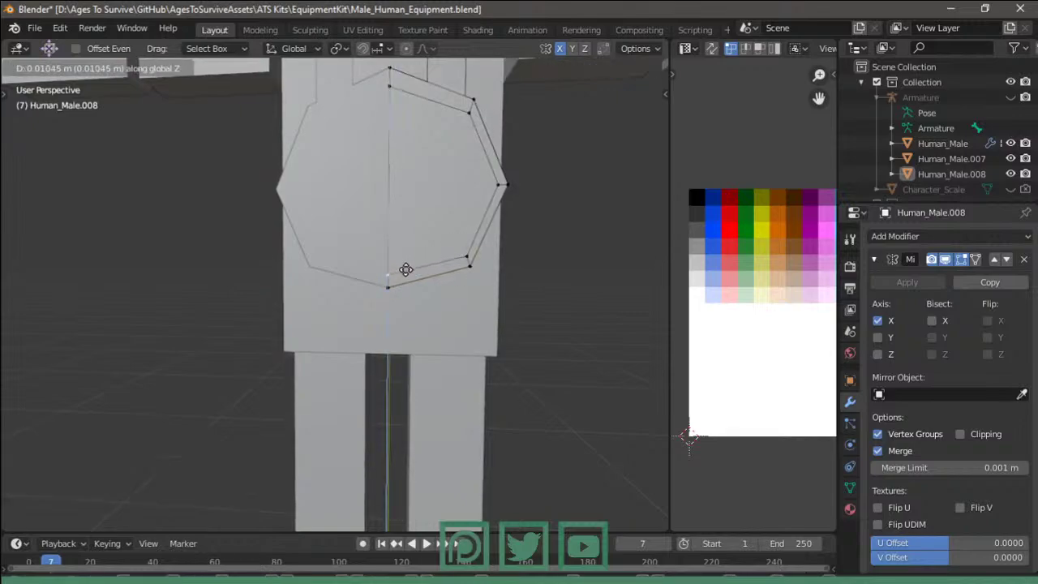
pyautogui.click(405, 270)
pyautogui.click(453, 224)
pyautogui.press('s')
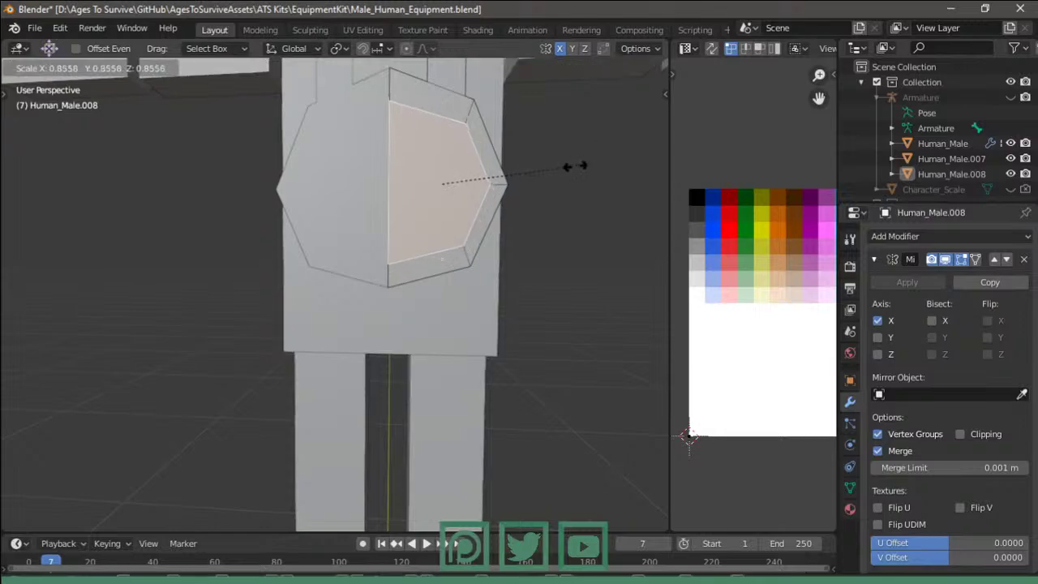
pyautogui.click(589, 162)
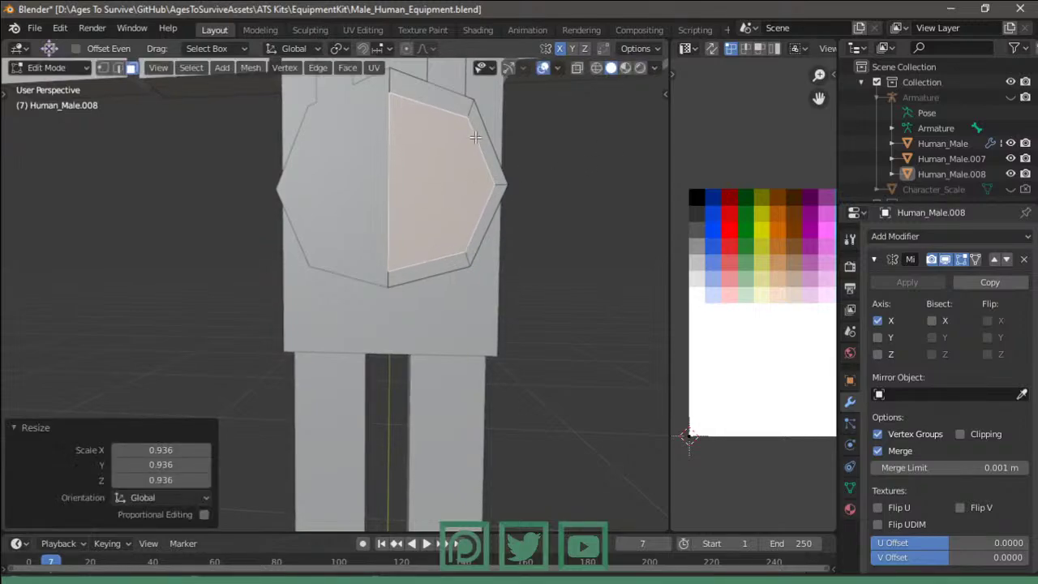
# - Slide an edge loop toward the top, dissolve it, and inset the right half-face
pyautogui.moveTo(475, 138); pyautogui.dragTo(434, 158, button='middle')
pyautogui.press('1')
pyautogui.press('2')
pyautogui.press('g')
pyautogui.press('g')
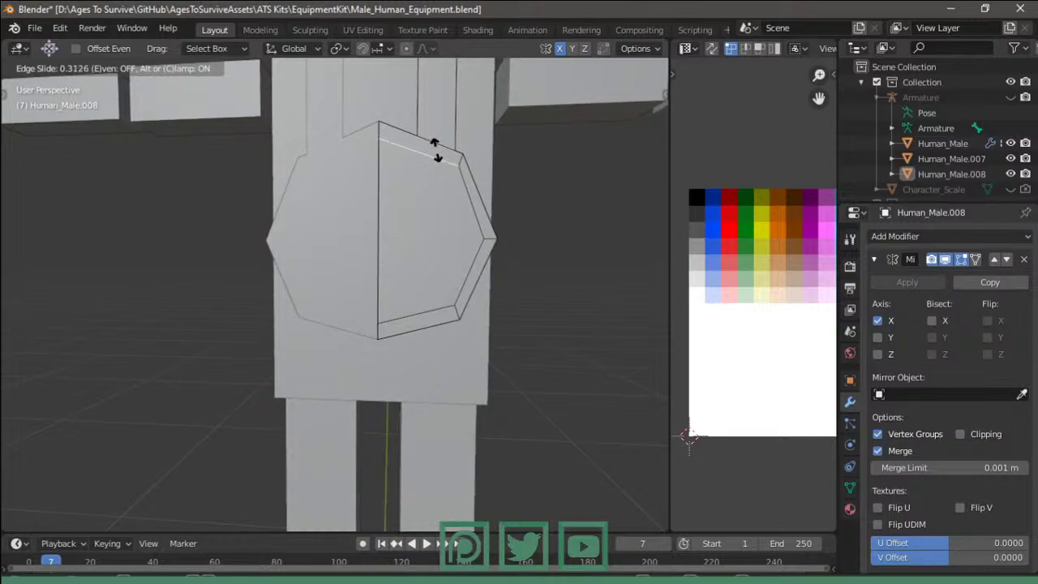
pyautogui.click(436, 151)
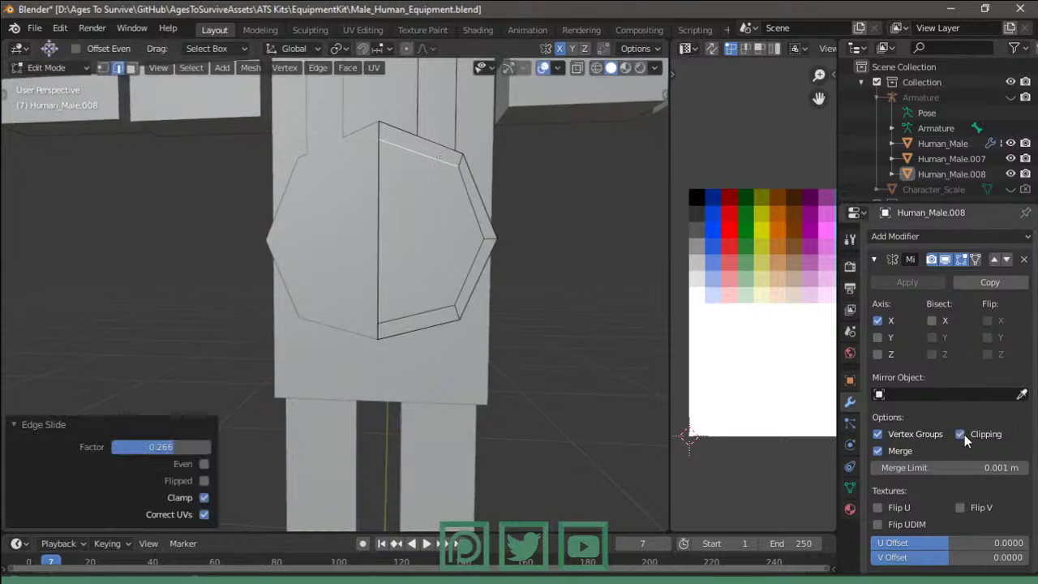
pyautogui.hotkey('ctrl', 'x')
pyautogui.press('3')
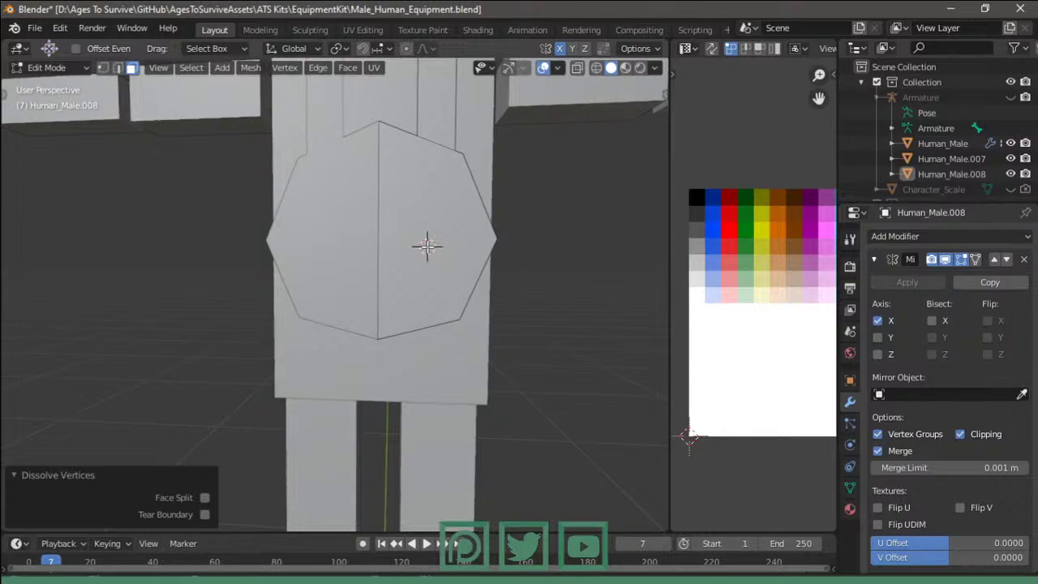
pyautogui.click(428, 246)
pyautogui.press('i')
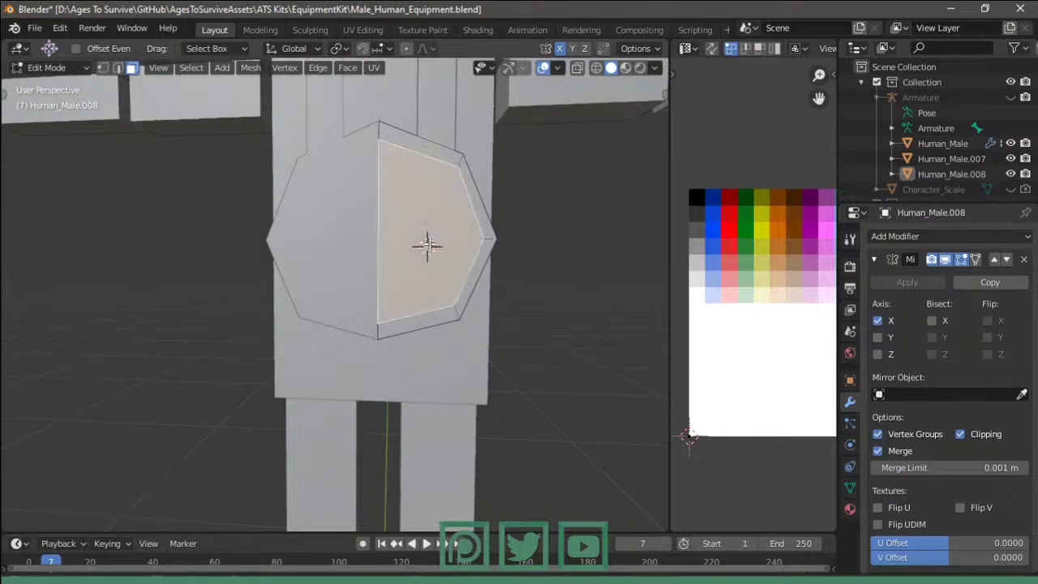
# - Delete the octagon faces and select the whole leftover ring
pyautogui.press('x')
pyautogui.press('Escape')
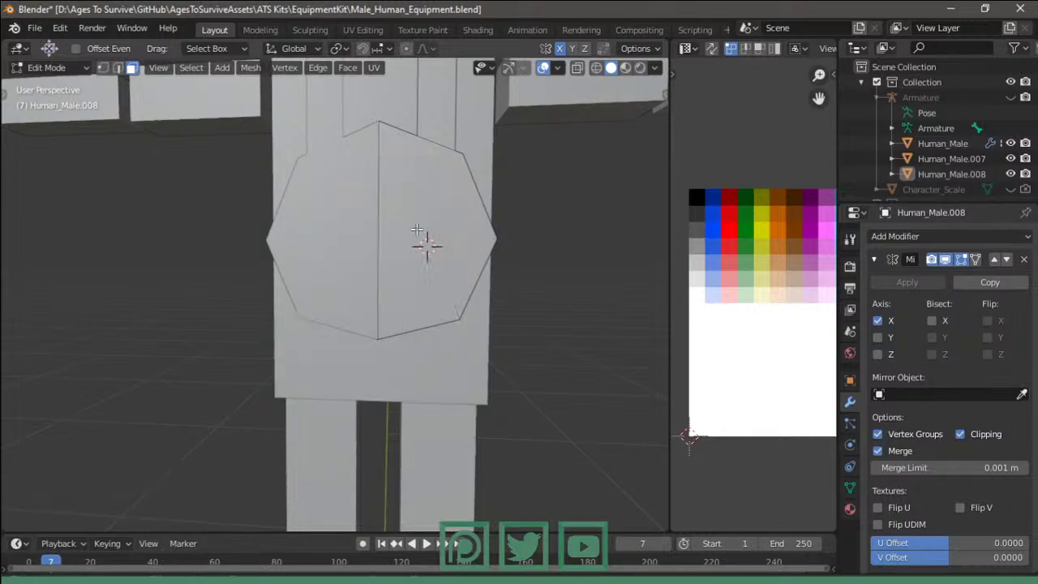
pyautogui.press('x')
pyautogui.click(376, 269)
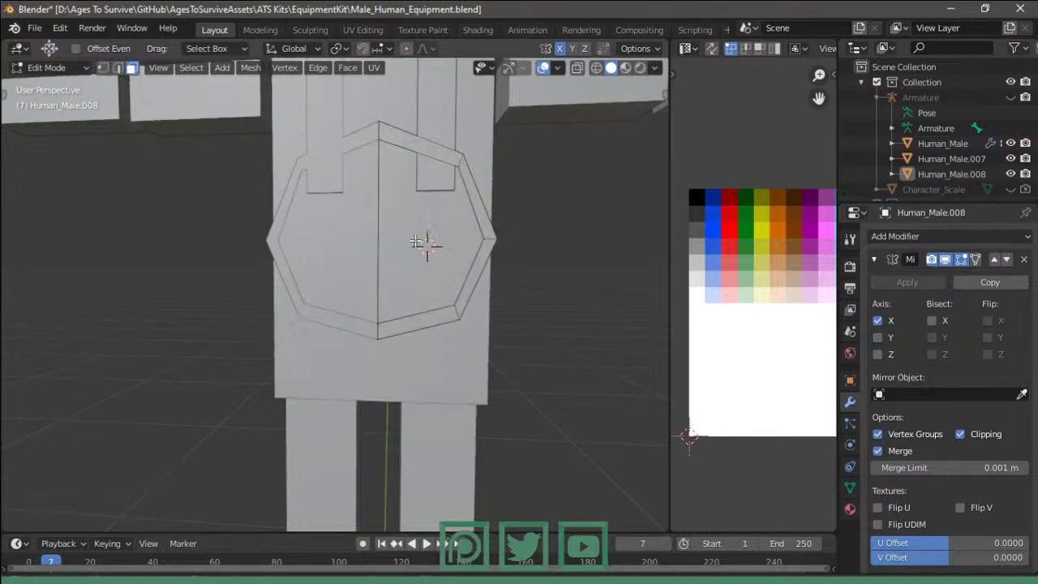
pyautogui.moveTo(424, 238); pyautogui.dragTo(379, 243, button='middle')
pyautogui.click(370, 159)
pyautogui.moveTo(369, 159)
pyautogui.mouseDown(button='middle')
pyautogui.moveTo(405, 150)
pyautogui.moveTo(412, 347)
pyautogui.moveTo(431, 341)
pyautogui.mouseUp(button='middle')
pyautogui.click(416, 148)
pyautogui.hotkey('ctrl', 'l')
# - Hide the leftover ring and add a torus with 8 major and 8 minor segments
pyautogui.press('h')
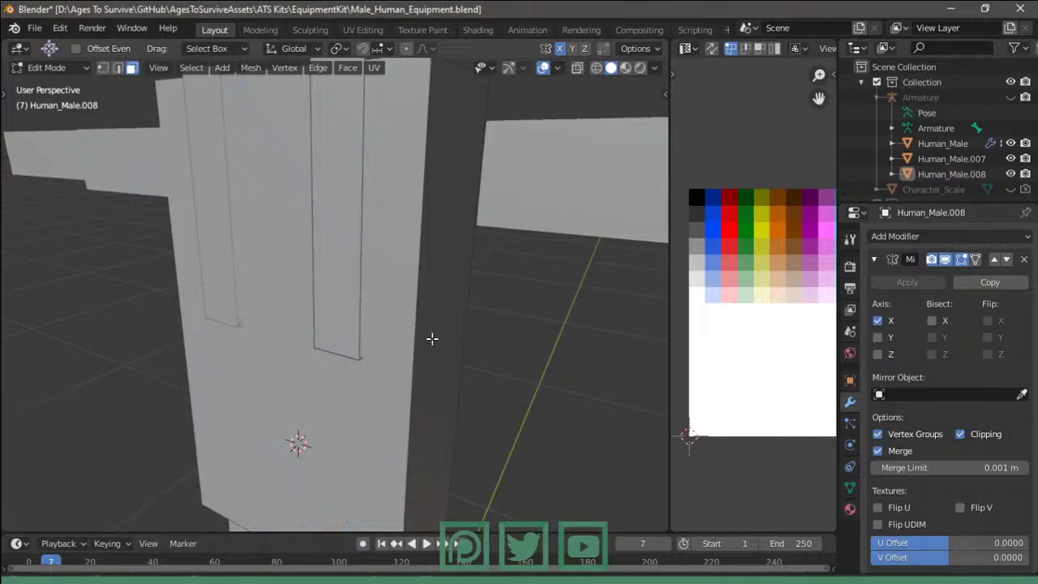
pyautogui.press('Tab')
pyautogui.press('Tab')
pyautogui.hotkey('shift', 'a')
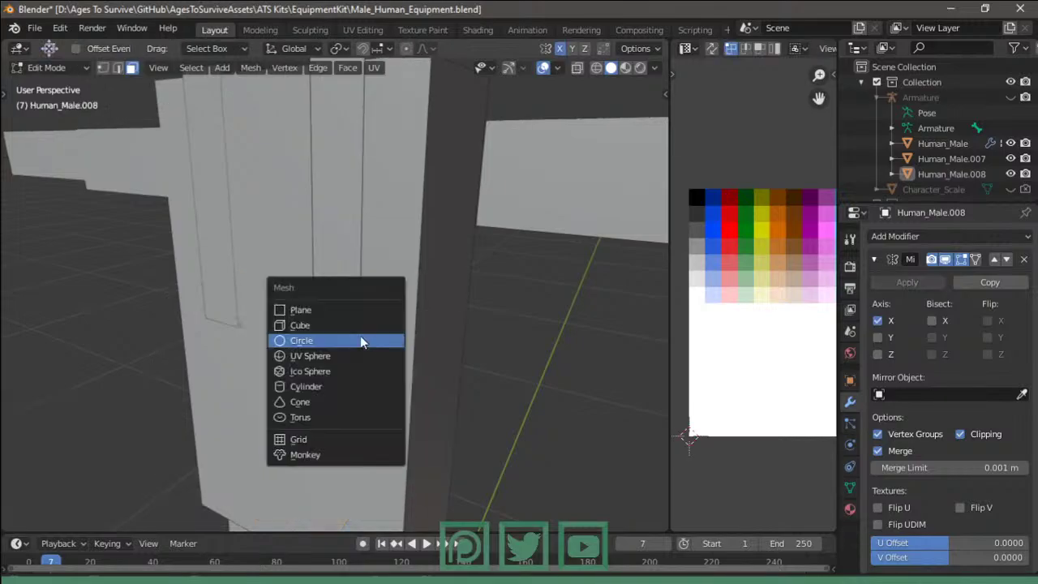
pyautogui.click(324, 416)
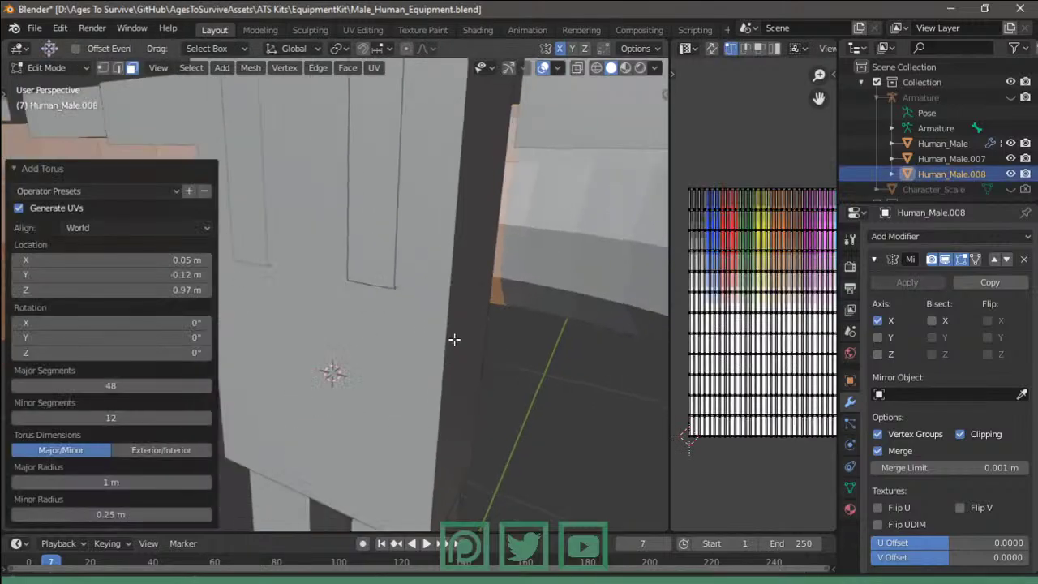
pyautogui.scroll(-5, 454, 339)
pyautogui.scroll(-4, 372, 283)
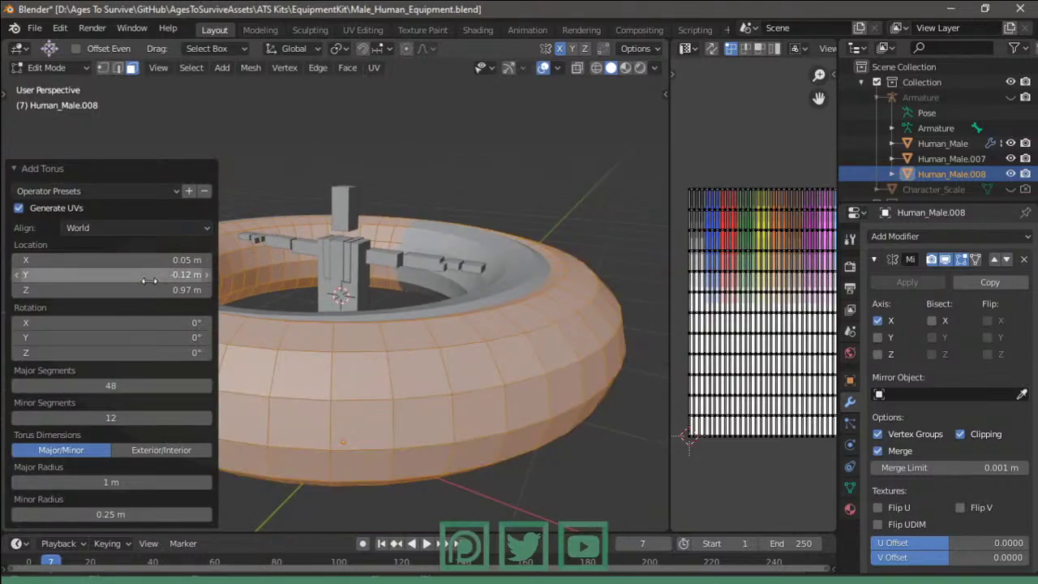
pyautogui.click(110, 385)
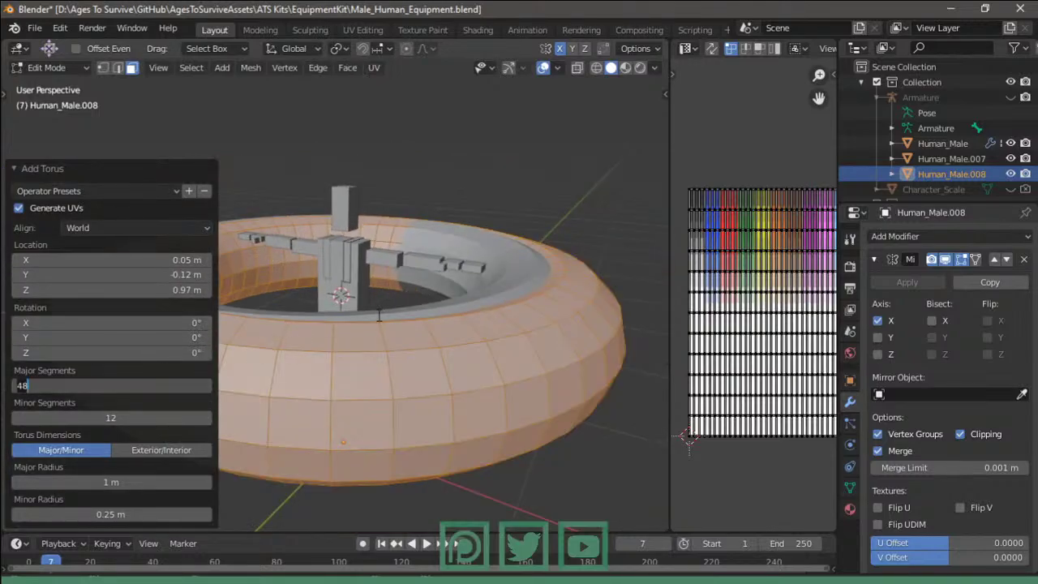
pyautogui.write('8')
pyautogui.press('Return')
pyautogui.click(112, 418)
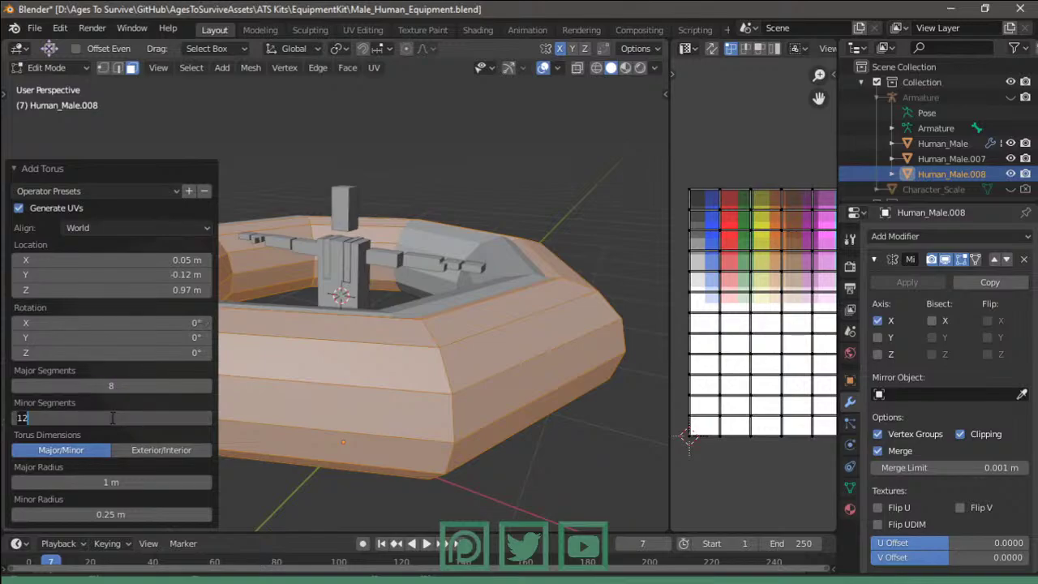
pyautogui.write('8')
pyautogui.press('Return')
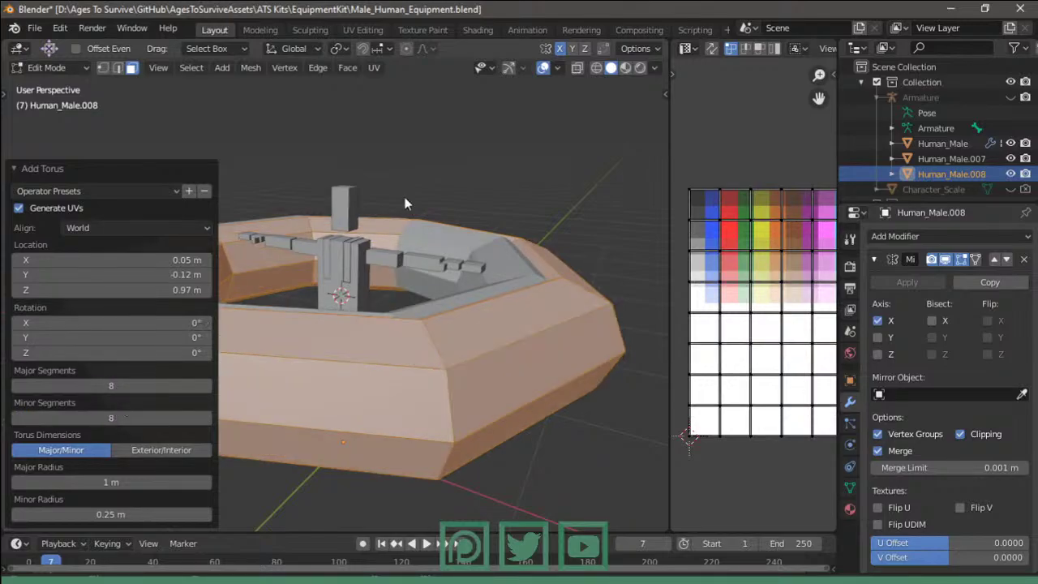
pyautogui.moveTo(405, 204); pyautogui.dragTo(483, 346, button='middle')
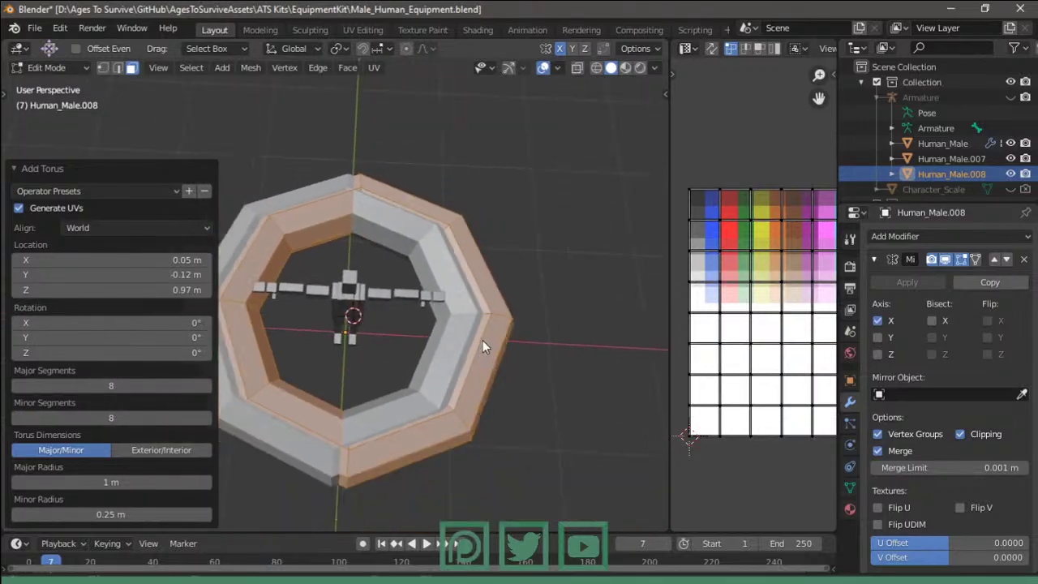
# - In wireframe view, select the whole ring and shift it along X
pyautogui.hotkey('shift', 'z')
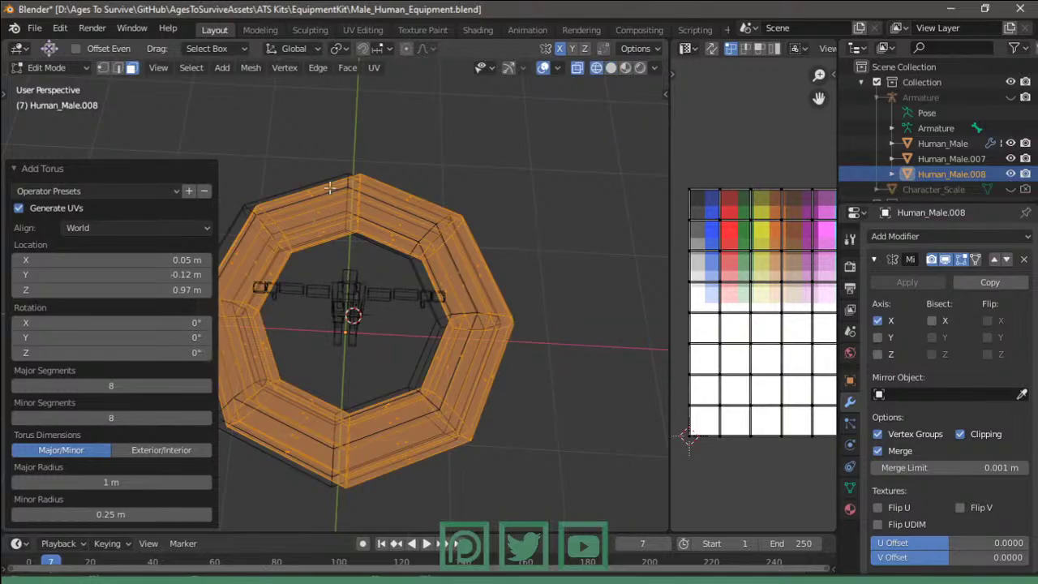
pyautogui.click(331, 173)
pyautogui.click(414, 200)
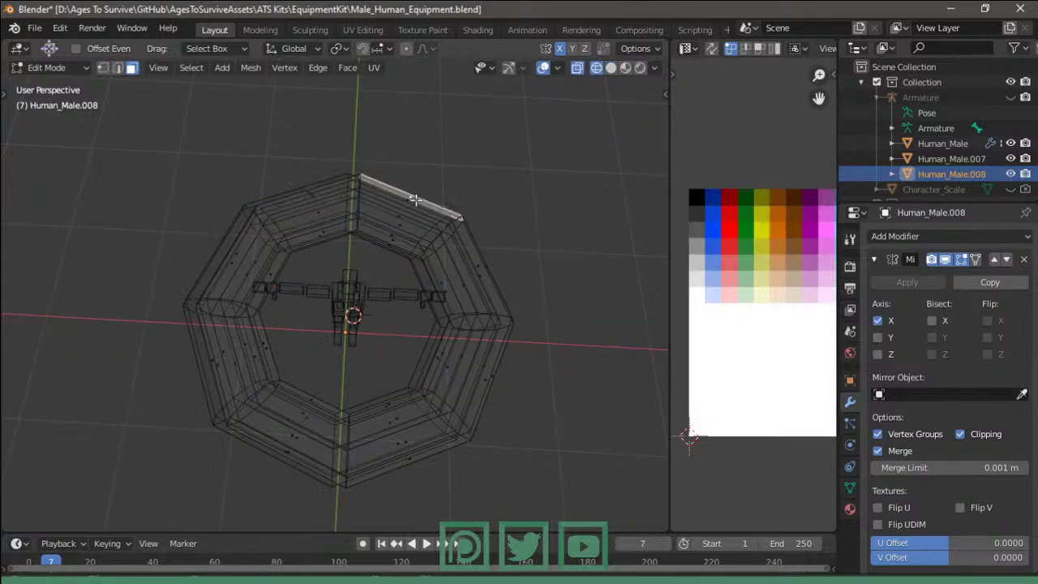
pyautogui.hotkey('ctrl', 'l')
pyautogui.press('g')
pyautogui.press('x')
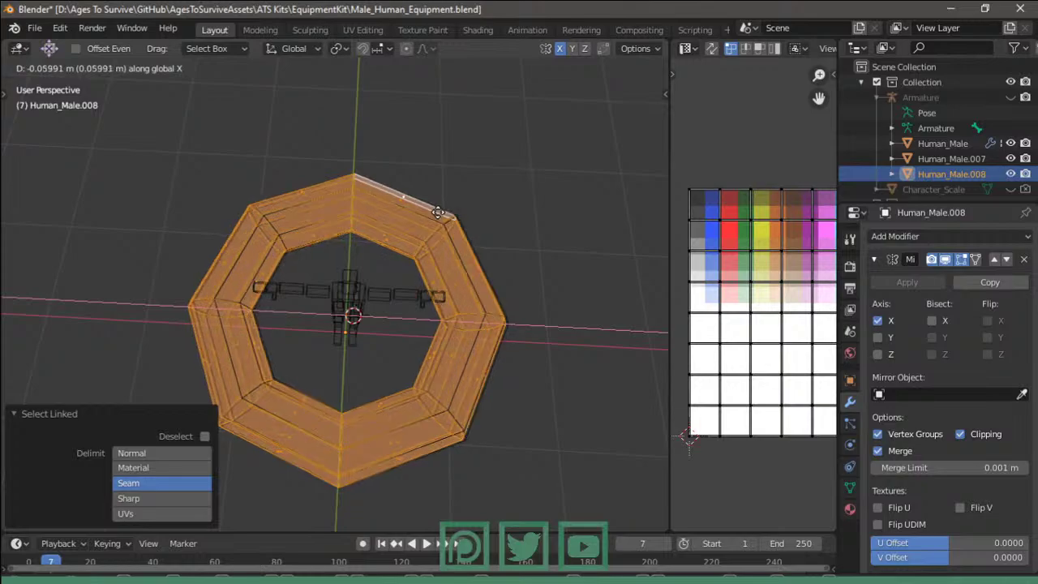
pyautogui.click(438, 212)
# - Circle-select the ring's left-half vertices and delete them
pyautogui.click(290, 221)
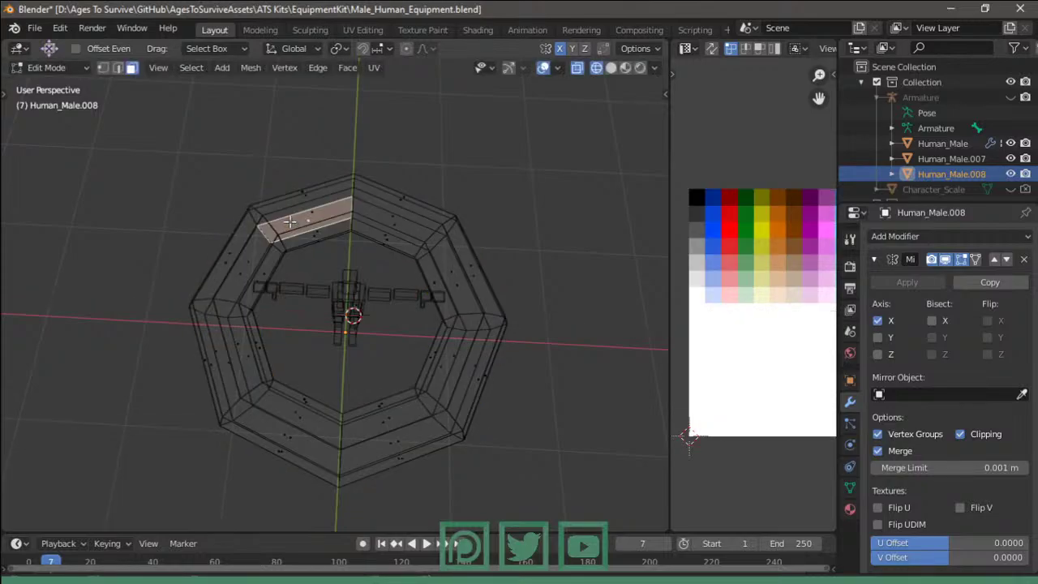
pyautogui.press('1')
pyautogui.press('c')
pyautogui.moveTo(287, 181)
pyautogui.mouseDown()
pyautogui.moveTo(208, 249)
pyautogui.moveTo(241, 417)
pyautogui.mouseUp()
pyautogui.press('x')
pyautogui.click(255, 385)
pyautogui.hotkey('ctrl', 'z')
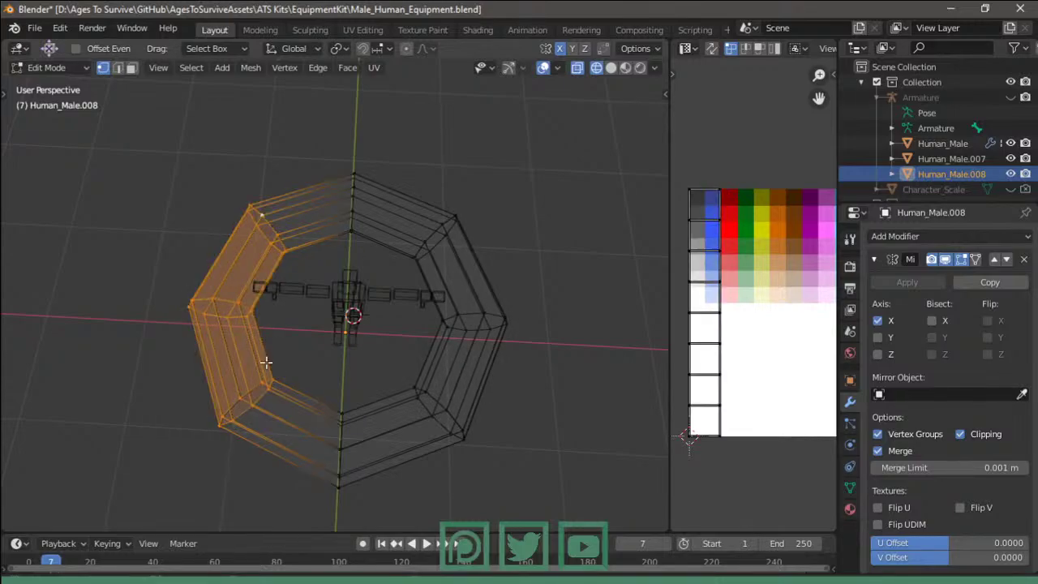
pyautogui.press('x')
pyautogui.click(217, 300)
# - Rotate the remaining half-ring 90° about X, then switch to the livestream dashboard in Chrome
pyautogui.press('z')
pyautogui.click(325, 306)
pyautogui.moveTo(324, 306); pyautogui.dragTo(430, 225, button='middle')
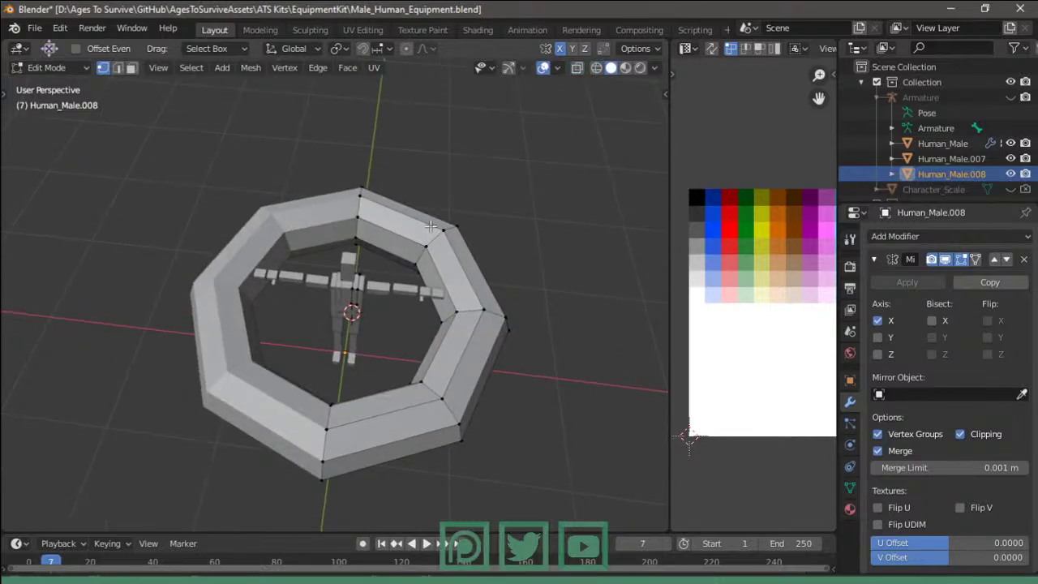
pyautogui.hotkey('ctrl', 'l')
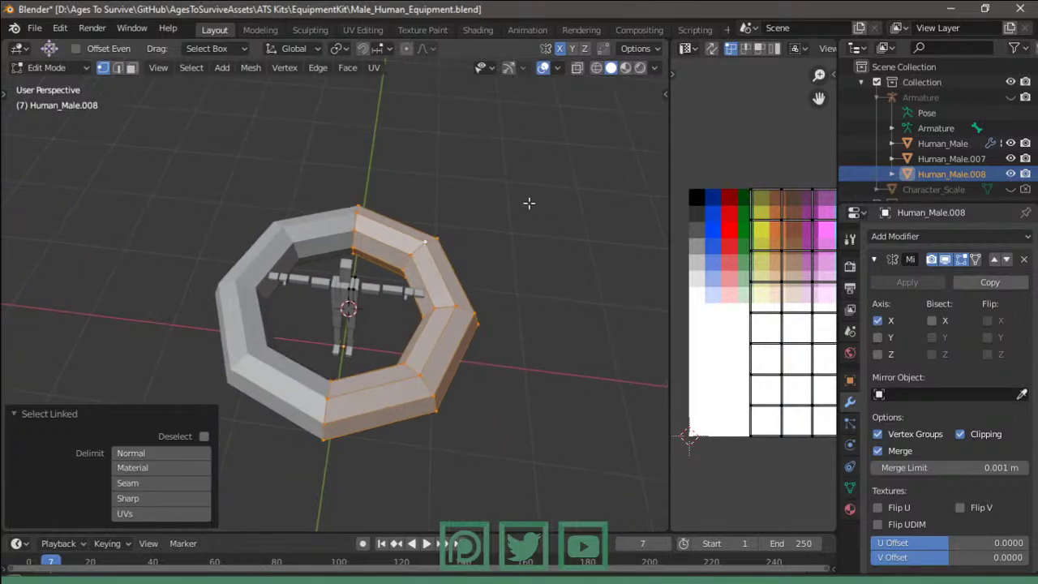
pyautogui.write('rx90')
pyautogui.press('Return')
pyautogui.hotkey('alt', 'Tab')
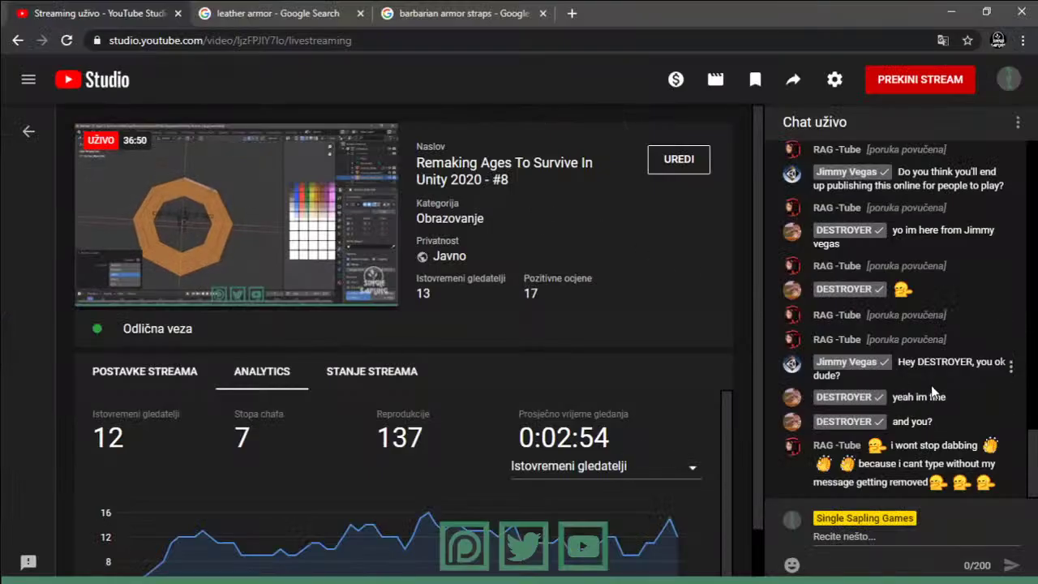
pyautogui.scroll(2, 932, 390)
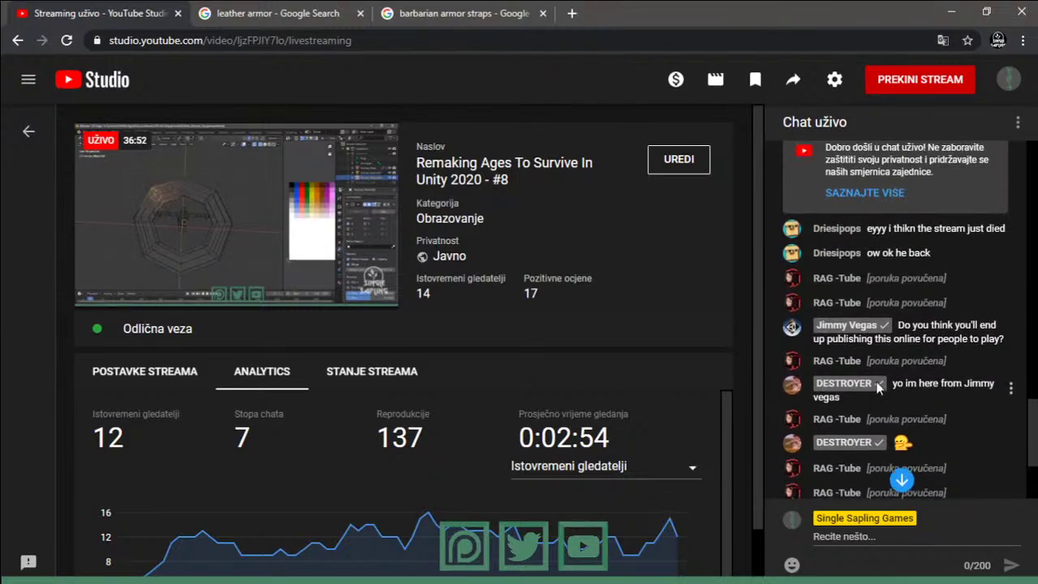
pyautogui.scroll(-1, 982, 384)
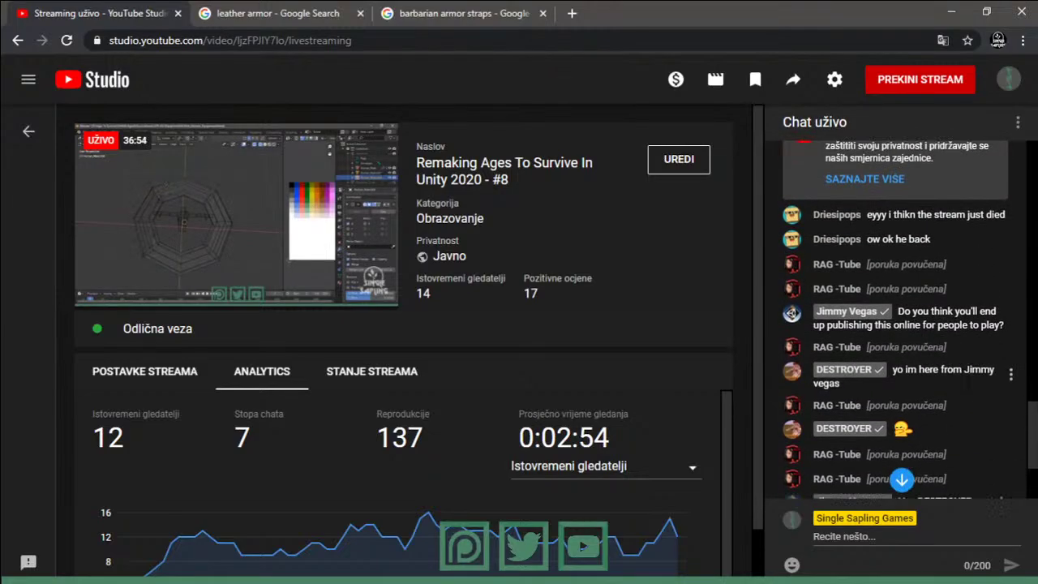
pyautogui.scroll(-2, 958, 396)
pyautogui.scroll(-2, 957, 396)
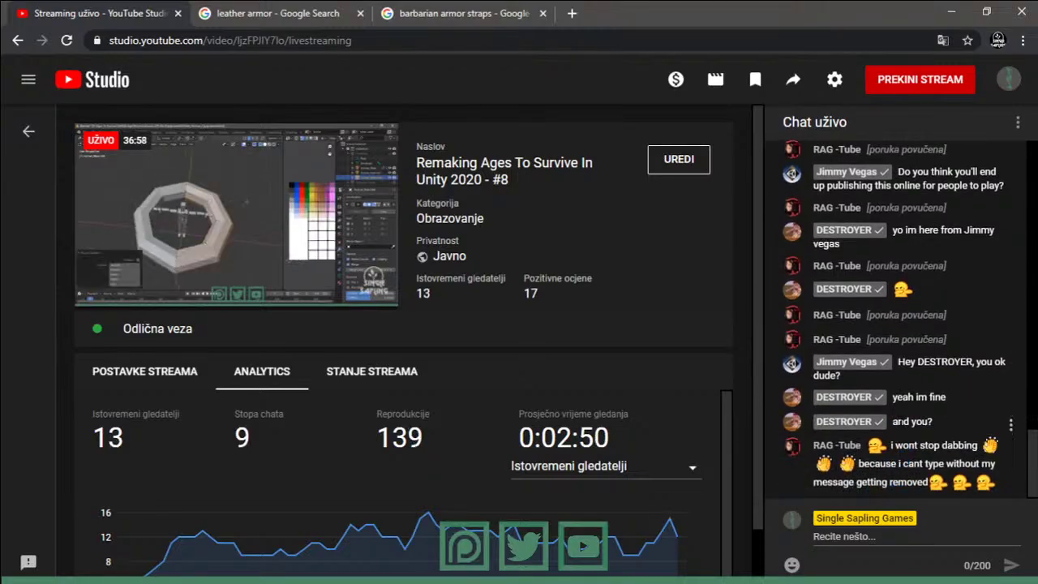
pyautogui.click(923, 454)
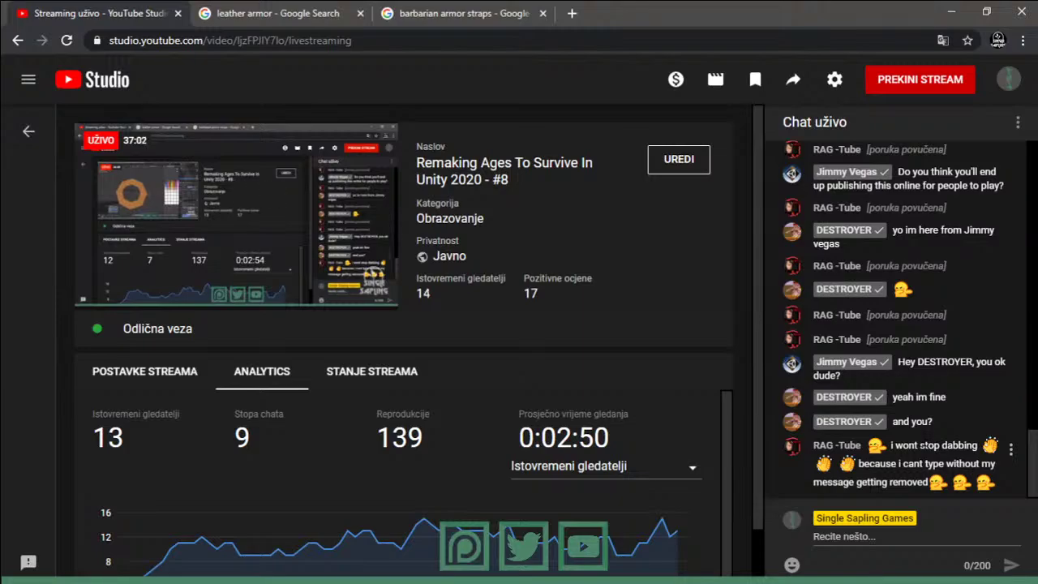
pyautogui.rightClick(826, 454)
pyautogui.press('Escape')
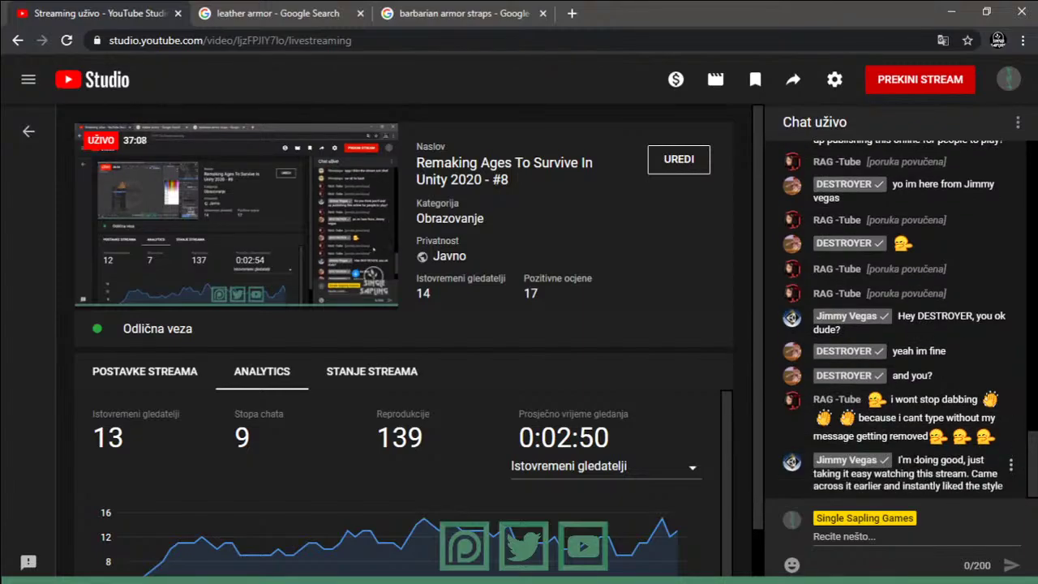
pyautogui.moveTo(914, 459); pyautogui.dragTo(966, 485)
pyautogui.click(967, 485)
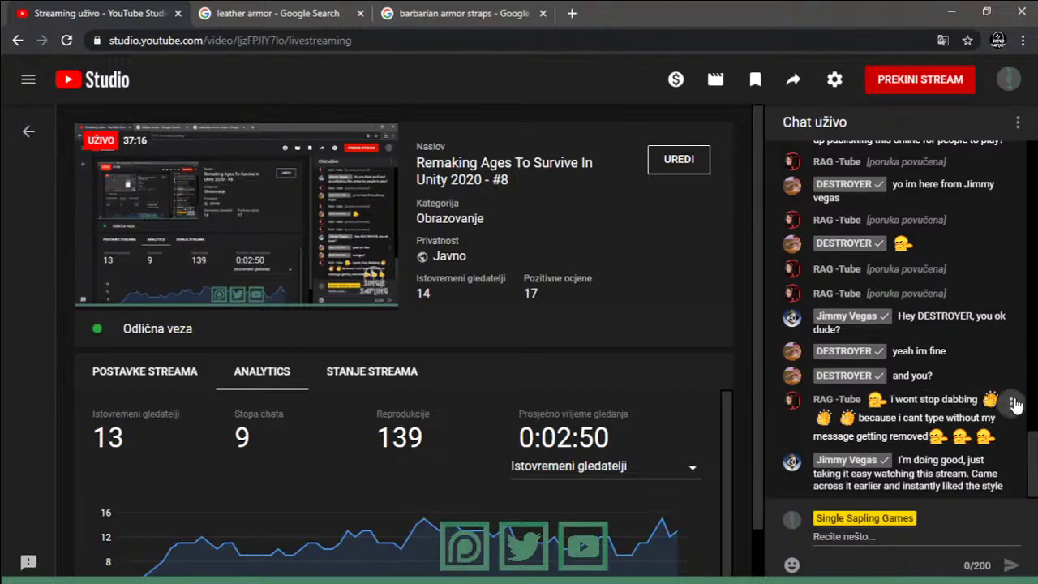
pyautogui.click(1011, 403)
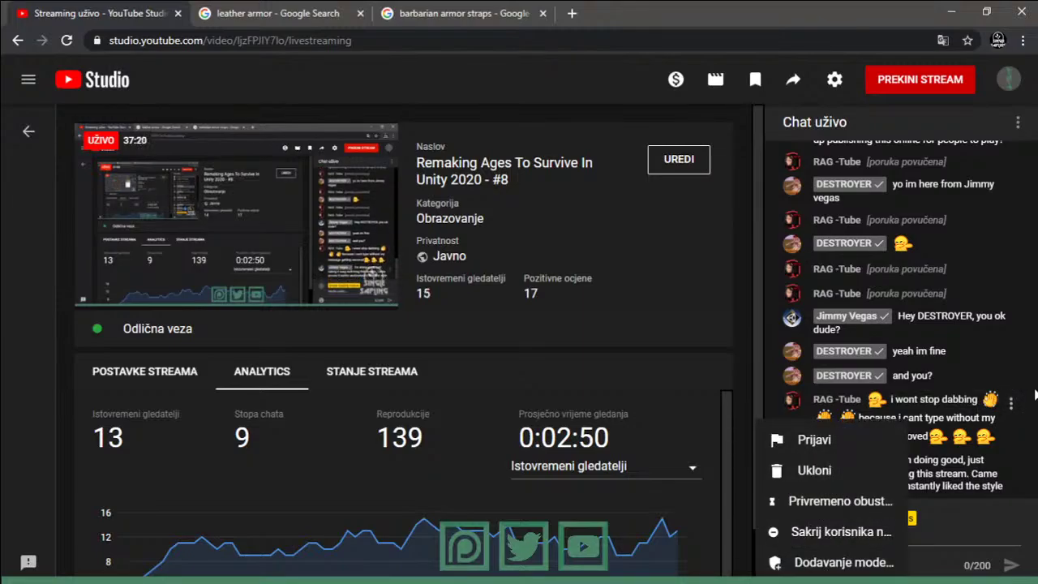
pyautogui.click(836, 478)
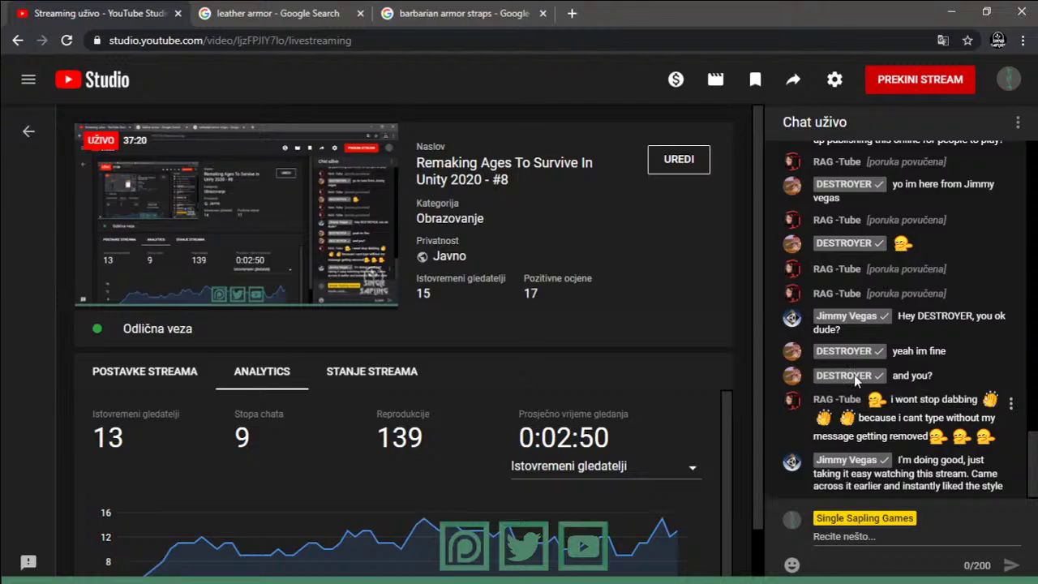
# - Back in Blender, shrink the ring to about 0.28 in front view and shift it along X
pyautogui.click(943, 8)
pyautogui.press('r')
pyautogui.press('x')
pyautogui.press('9')
pyautogui.press('0')
pyautogui.press('Return')
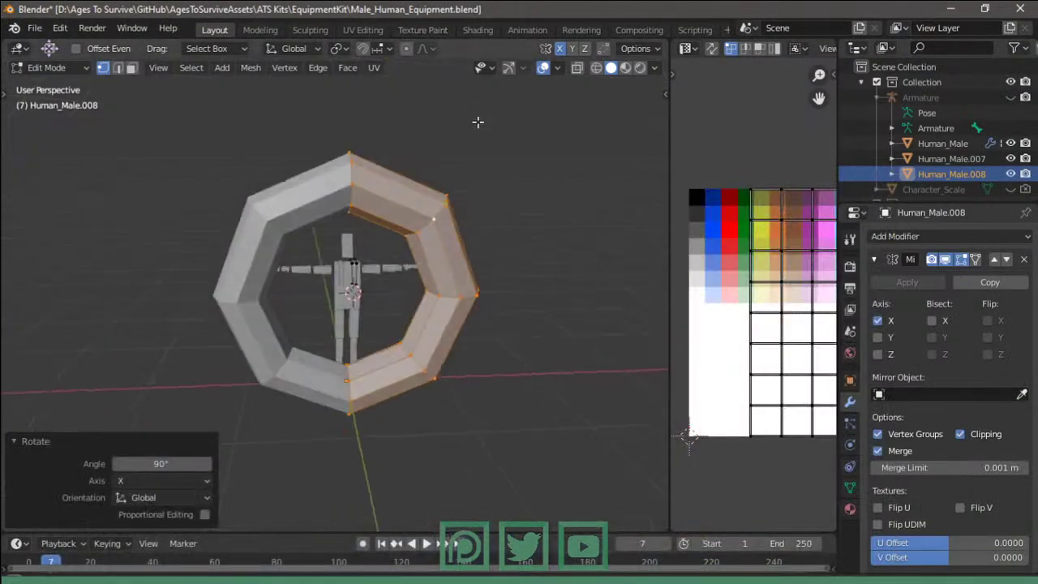
pyautogui.press('s')
pyautogui.rightClick(481, 261)
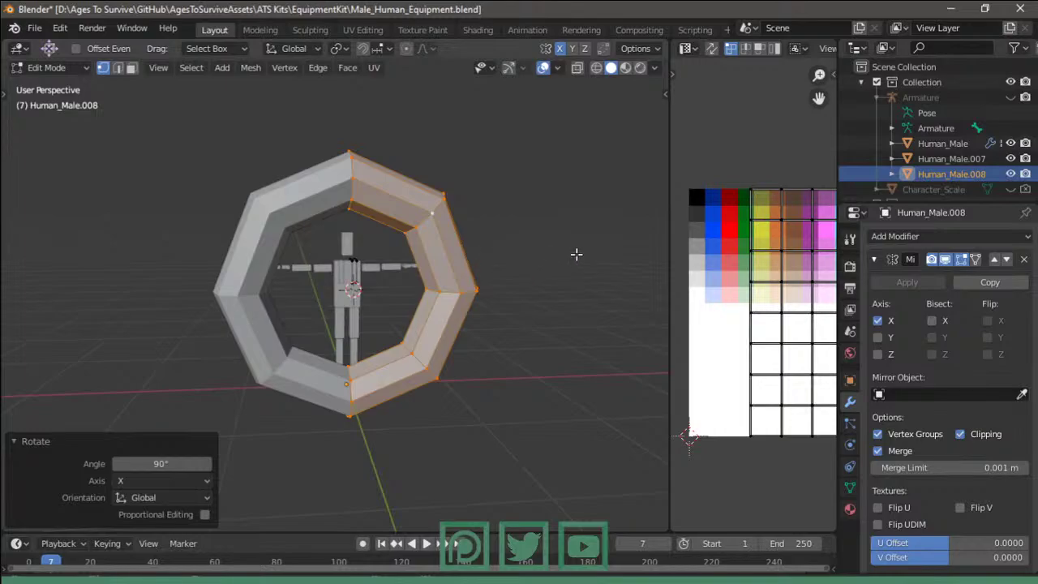
pyautogui.press('KP_1')
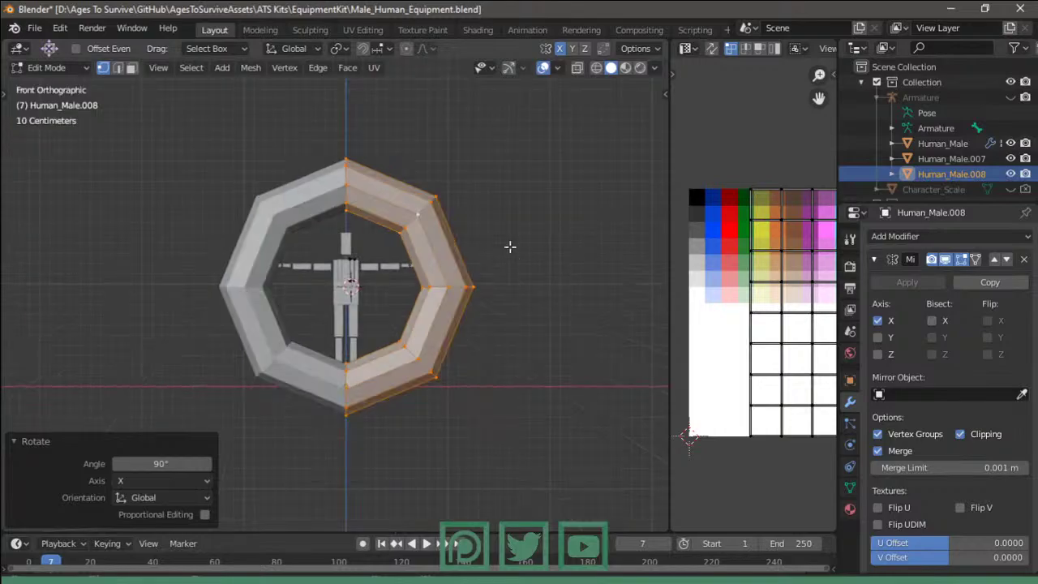
pyautogui.press('s')
pyautogui.click(417, 276)
pyautogui.press('g')
pyautogui.press('x')
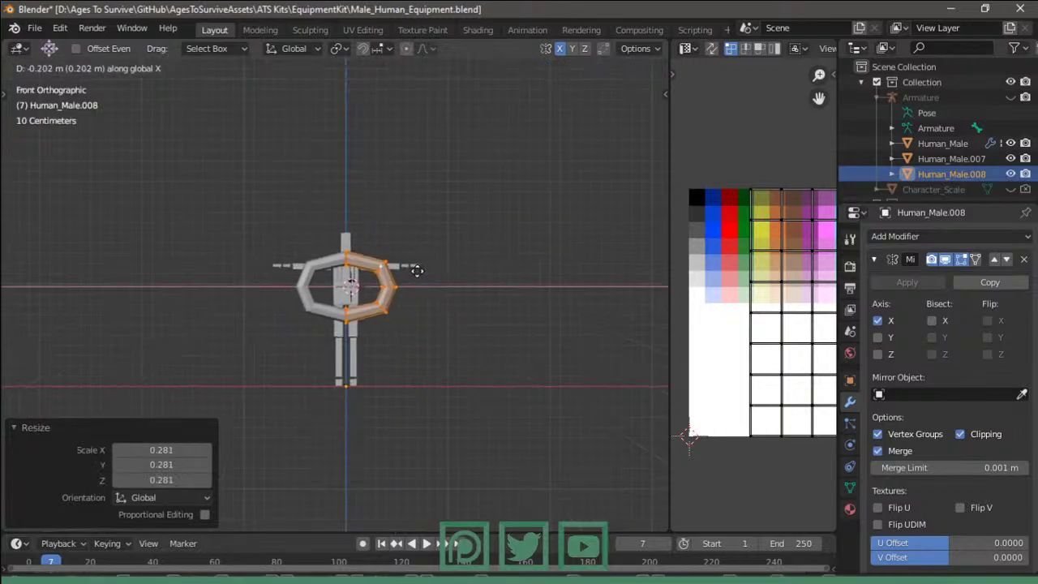
pyautogui.click(401, 271)
pyautogui.scroll(3, 400, 271)
pyautogui.scroll(3, 421, 252)
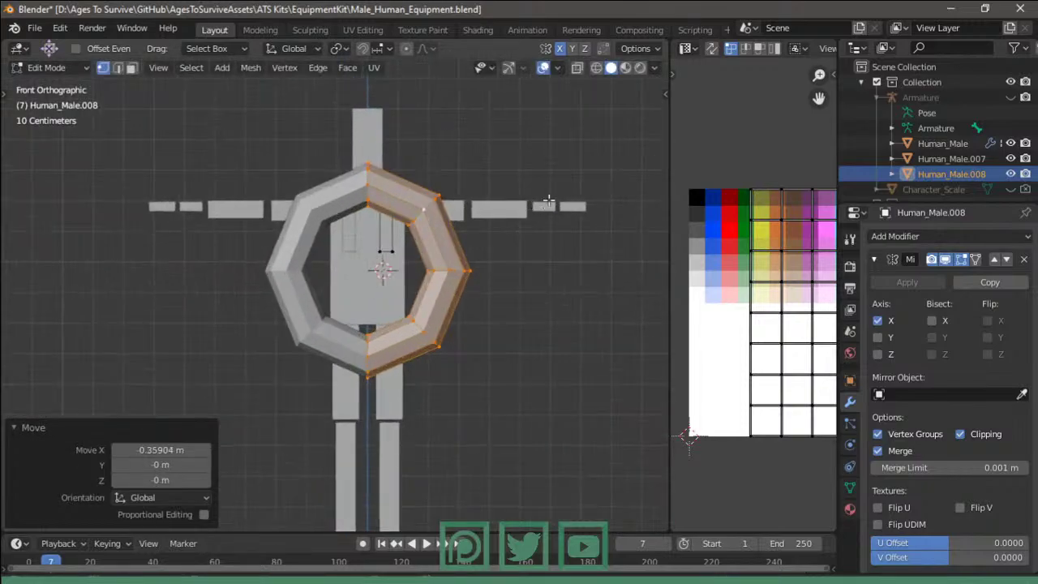
# - Shrink the ring further to 0.152, move it left onto the chest and raise it about 0.06 m
pyautogui.press('s')
pyautogui.click(428, 251)
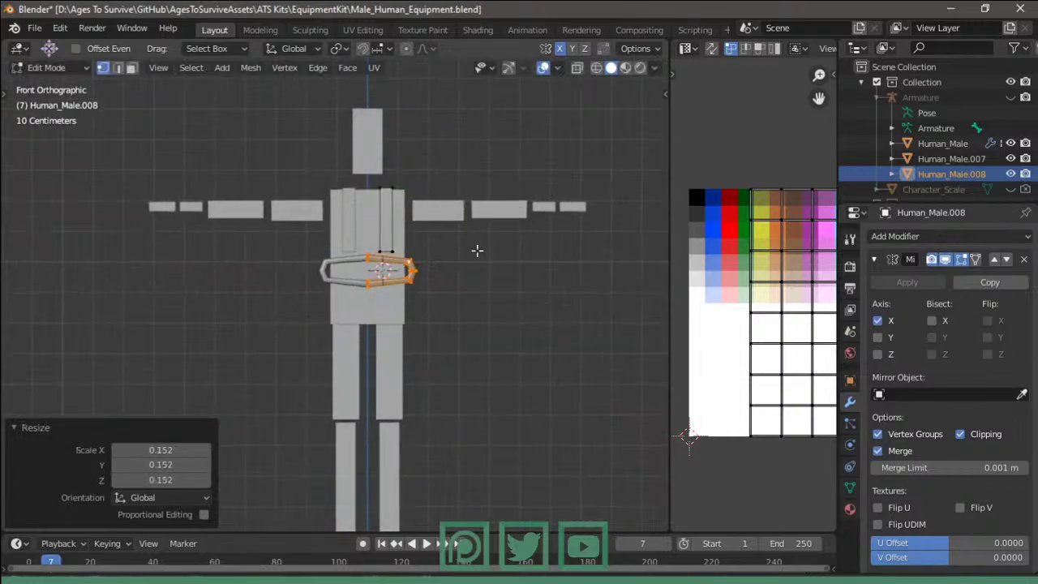
pyautogui.press('g')
pyautogui.press('x')
pyautogui.click(387, 250)
pyautogui.scroll(4, 423, 311)
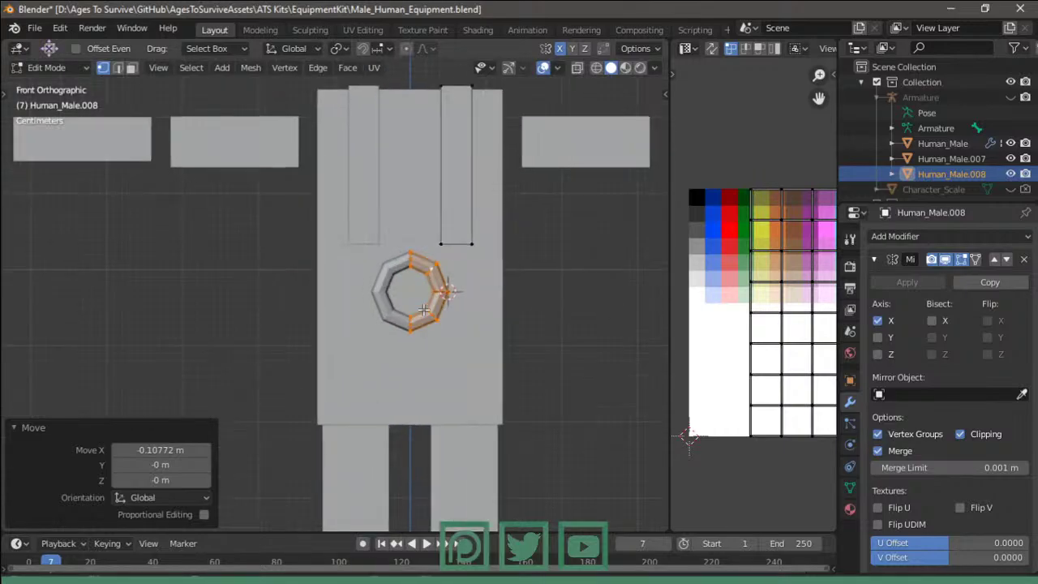
pyautogui.moveTo(423, 311); pyautogui.dragTo(460, 358, button='middle')
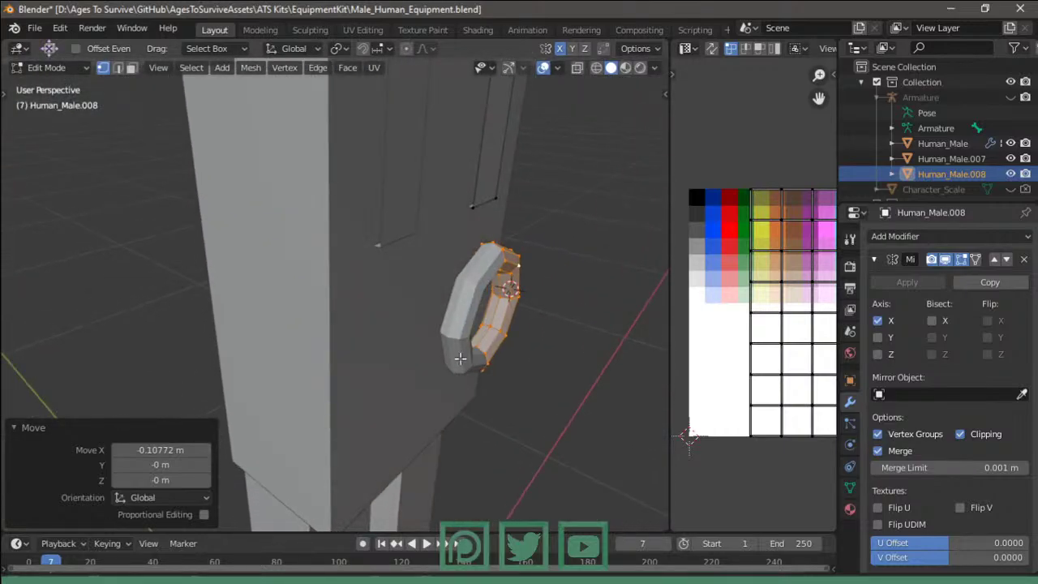
pyautogui.press('g')
pyautogui.press('z')
pyautogui.click(432, 270)
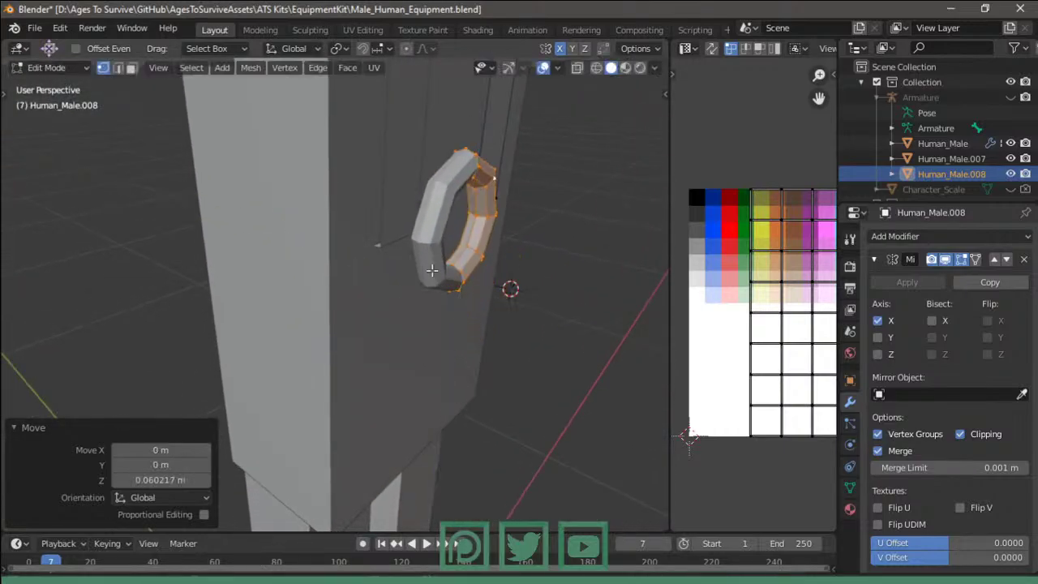
pyautogui.moveTo(432, 270); pyautogui.dragTo(454, 292, button='middle')
pyautogui.scroll(-2, 462, 244)
pyautogui.scroll(-2, 463, 243)
pyautogui.scroll(3, 468, 233)
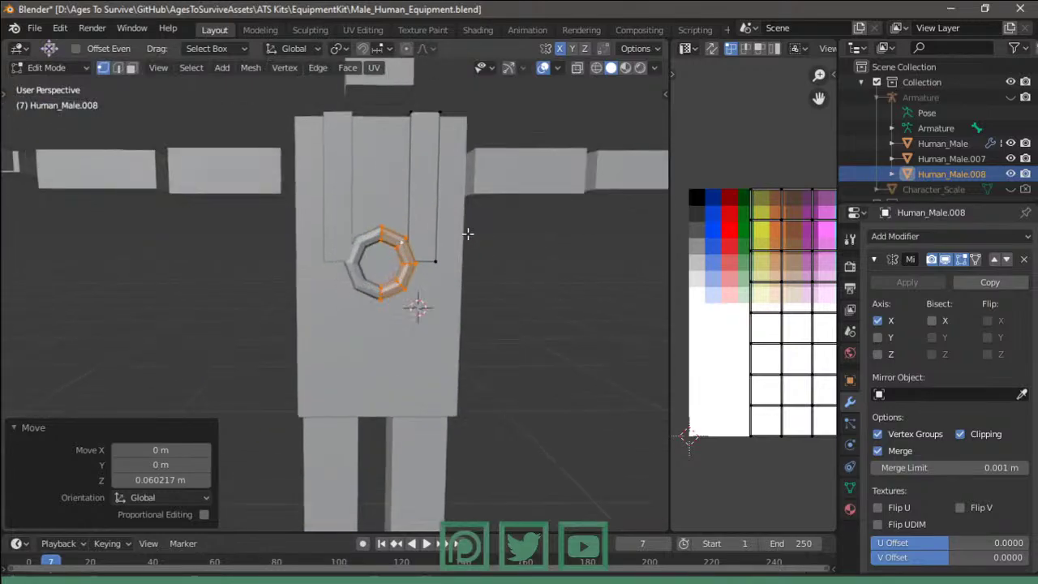
# - Thin the ring inward with Alt+S, shrink it slightly and nudge it along X
pyautogui.hotkey('alt', 's')
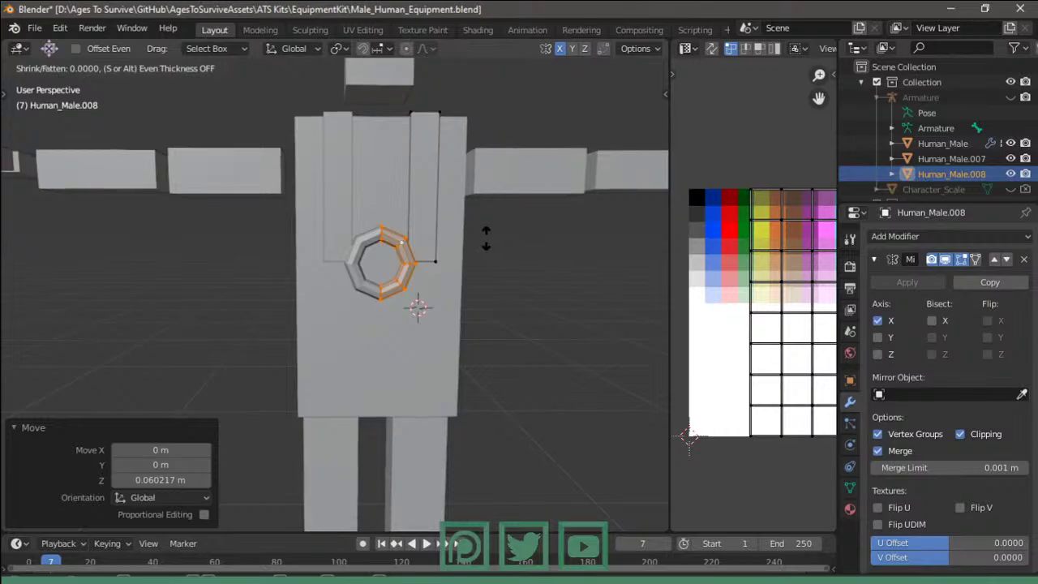
pyautogui.click(486, 238)
pyautogui.keyDown('shift'); pyautogui.moveTo(479, 236); pyautogui.dragTo(405, 270, button='middle'); pyautogui.keyUp('shift')
pyautogui.press('s')
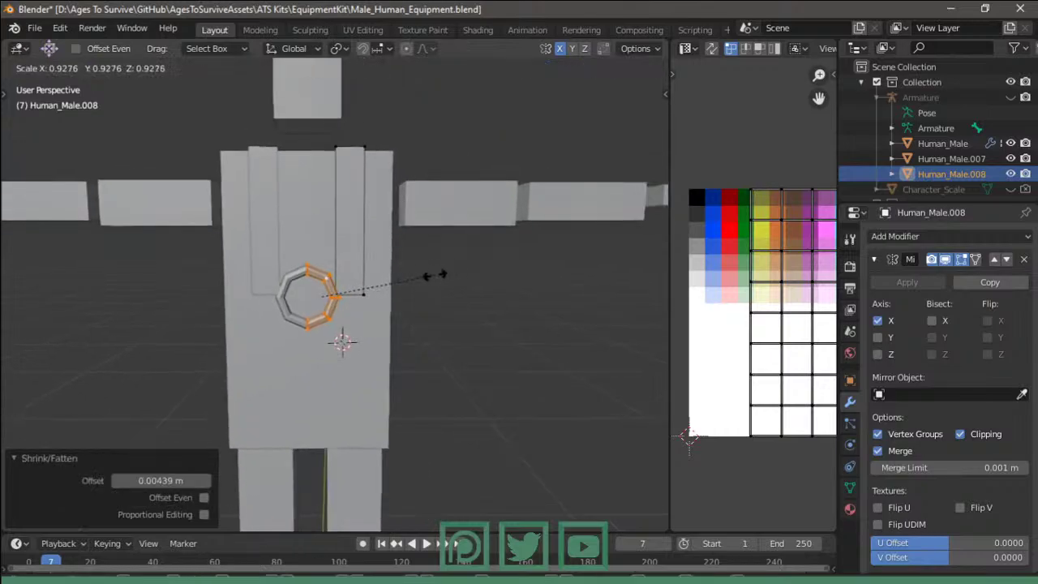
pyautogui.click(417, 280)
pyautogui.press('g')
pyautogui.press('x')
pyautogui.click(414, 279)
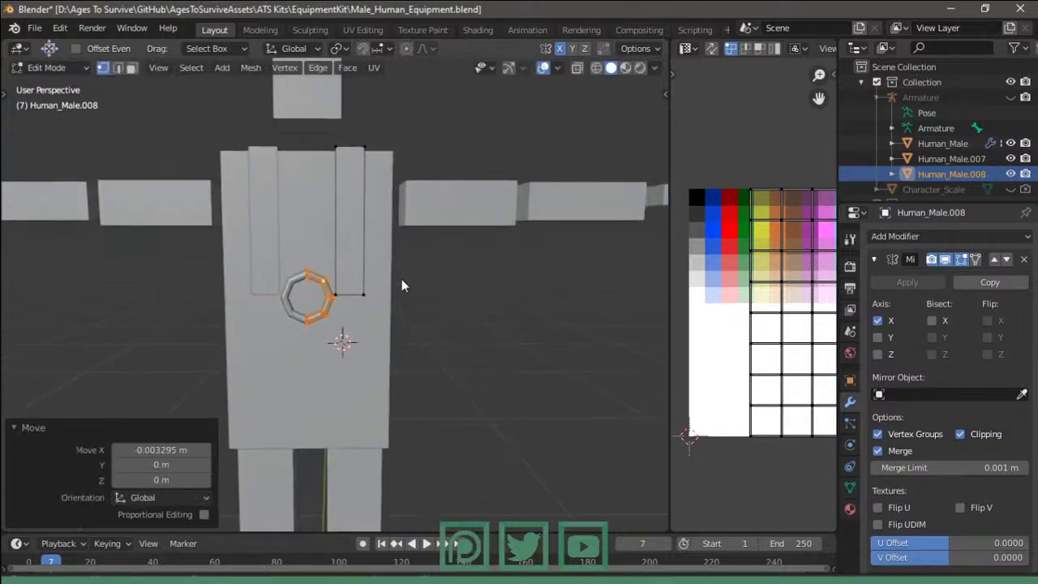
pyautogui.press('Tab')
pyautogui.moveTo(402, 279)
pyautogui.mouseDown(button='middle')
pyautogui.moveTo(328, 339)
pyautogui.moveTo(277, 300)
pyautogui.moveTo(364, 304)
pyautogui.moveTo(371, 339)
pyautogui.moveTo(309, 306)
pyautogui.moveTo(364, 317)
pyautogui.moveTo(317, 329)
pyautogui.moveTo(352, 325)
pyautogui.mouseUp(button='middle')
pyautogui.scroll(4, 364, 304)
pyautogui.press('Tab')
# - Select the whole right strap and shift it along X
pyautogui.click(317, 329)
pyautogui.press('l')
pyautogui.press('g')
pyautogui.press('x')
pyautogui.click(323, 311)
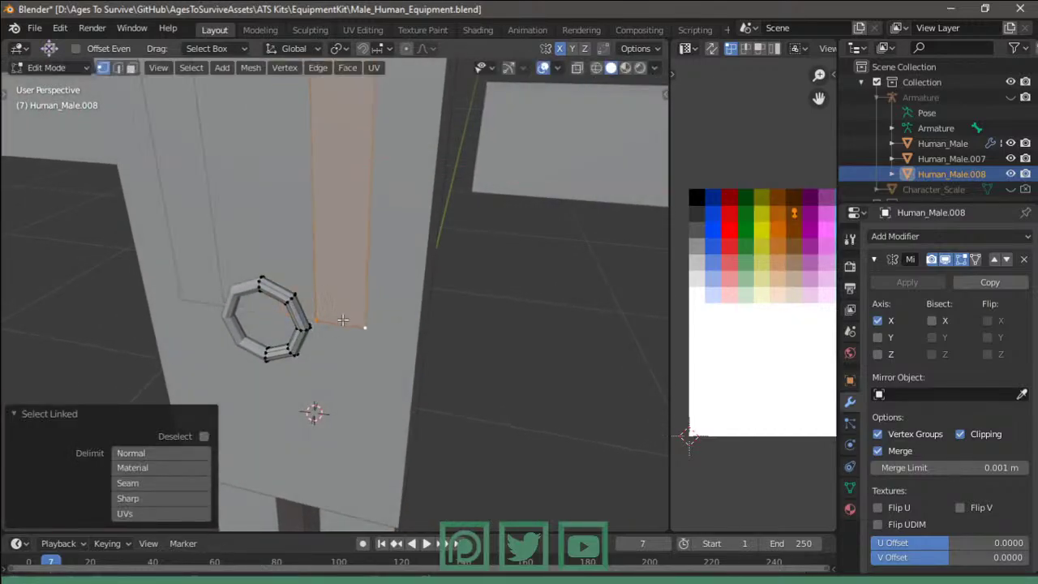
pyautogui.click(341, 323)
pyautogui.moveTo(371, 324)
pyautogui.mouseDown(button='middle')
pyautogui.moveTo(338, 242)
pyautogui.moveTo(343, 281)
pyautogui.moveTo(503, 297)
pyautogui.moveTo(551, 347)
pyautogui.mouseUp(button='middle')
# - Select the strap's end face in face mode and move it along X toward the ring
pyautogui.press('3')
pyautogui.hotkey('alt', 'z')
pyautogui.click(362, 278)
pyautogui.hotkey('alt', 'z')
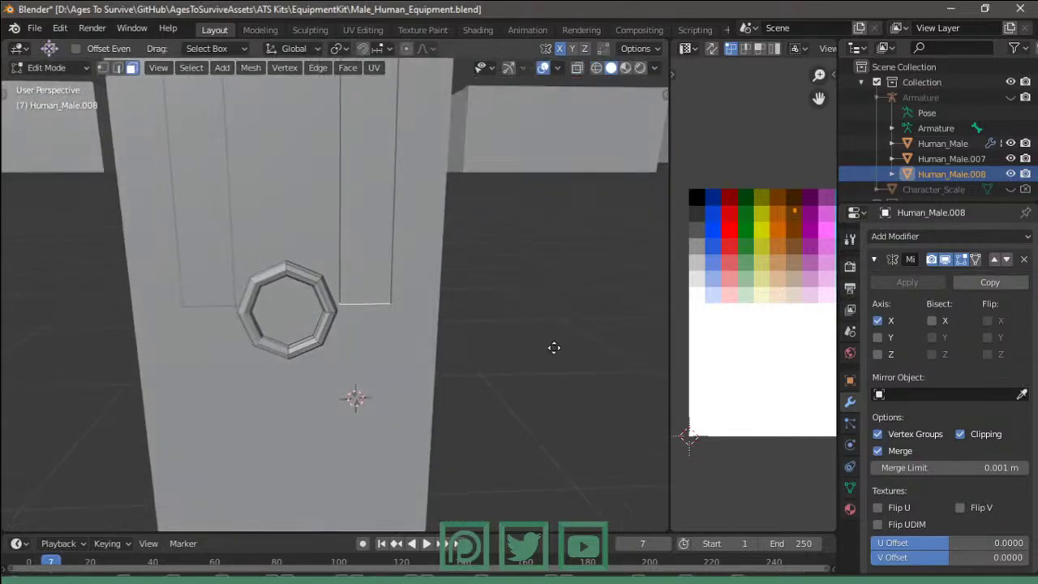
pyautogui.press('g')
pyautogui.press('y')
pyautogui.press('x')
pyautogui.click(483, 346)
# - Readjust the strap end's X position and push it back along Y, discarding a trial rotation
pyautogui.press('r')
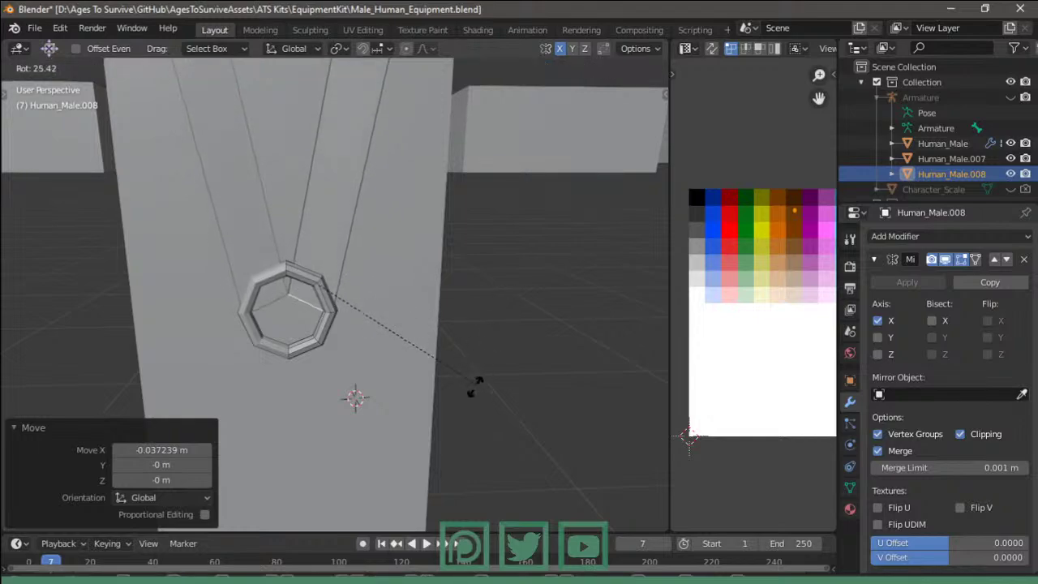
pyautogui.press('Escape')
pyautogui.press('g')
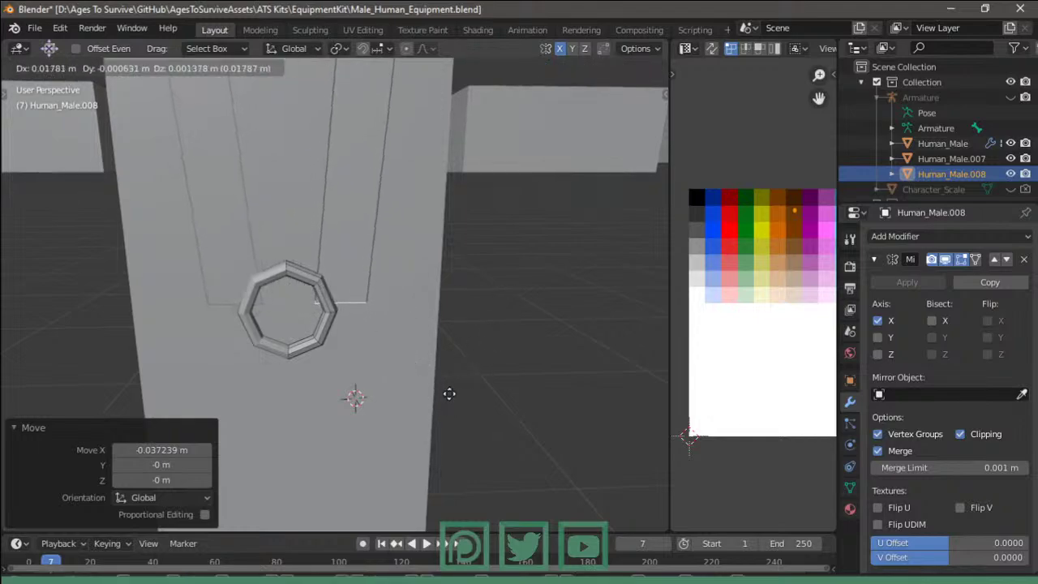
pyautogui.press('x')
pyautogui.click(448, 417)
pyautogui.press('r')
pyautogui.click(442, 423)
pyautogui.hotkey('ctrl', 'z')
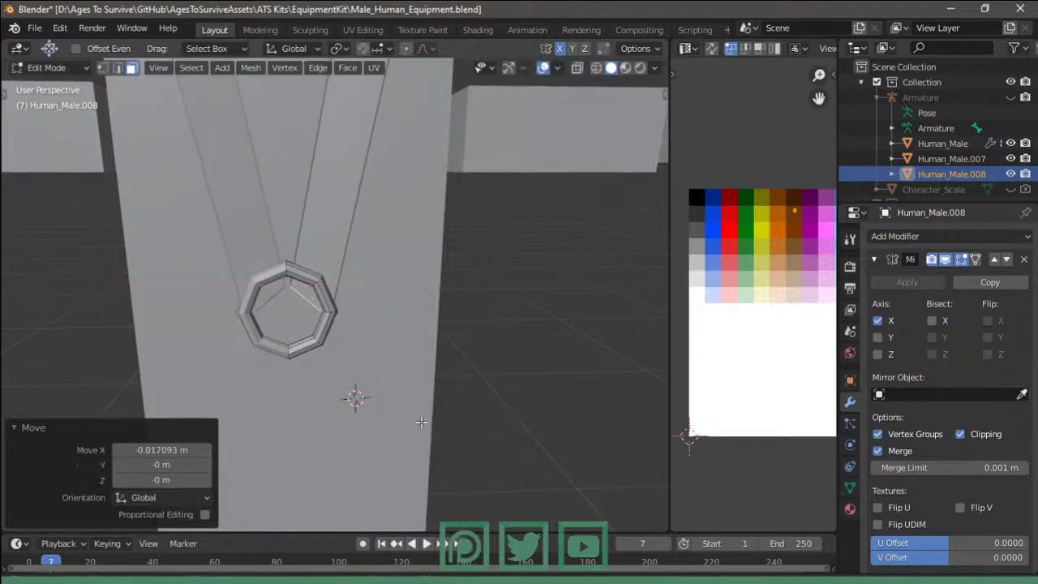
pyautogui.press('g')
pyautogui.press('y')
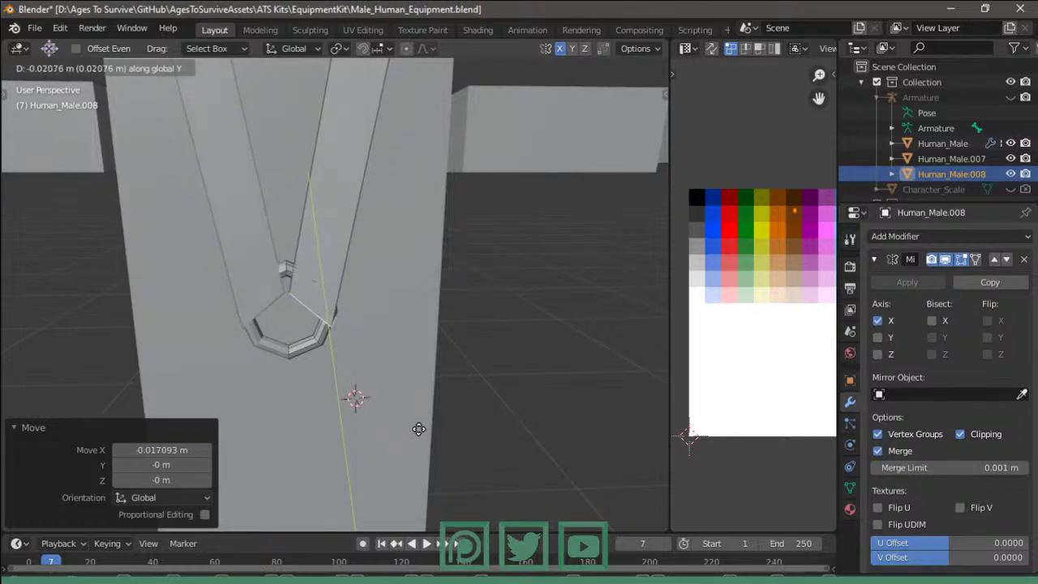
pyautogui.click(418, 429)
# - Narrow the strap end while keeping its depth fixed, then slide it sideways and raise it slightly
pyautogui.press('s')
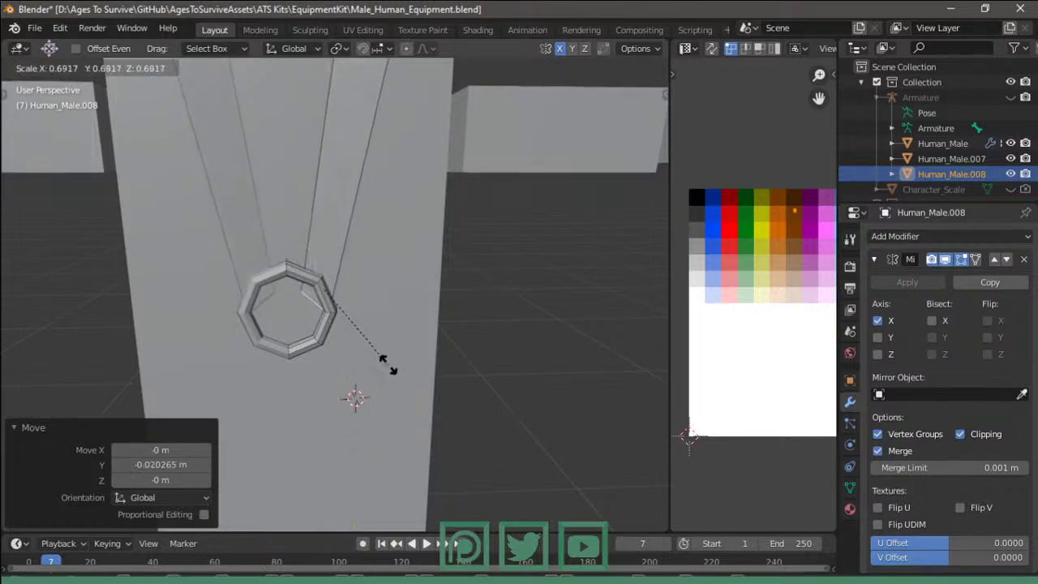
pyautogui.hotkey('shift', 'y')
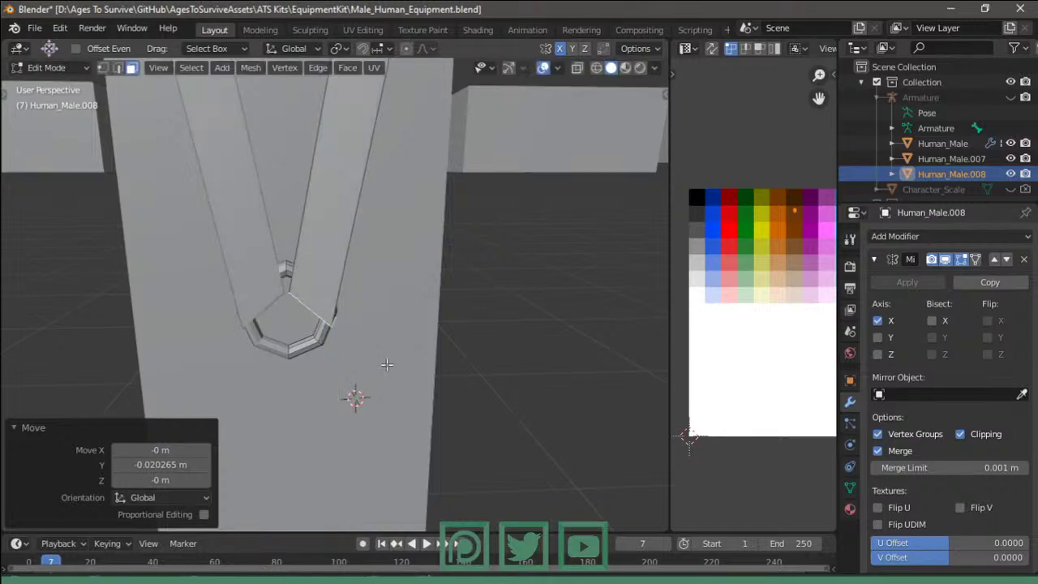
pyautogui.click(334, 343)
pyautogui.press('g')
pyautogui.press('z')
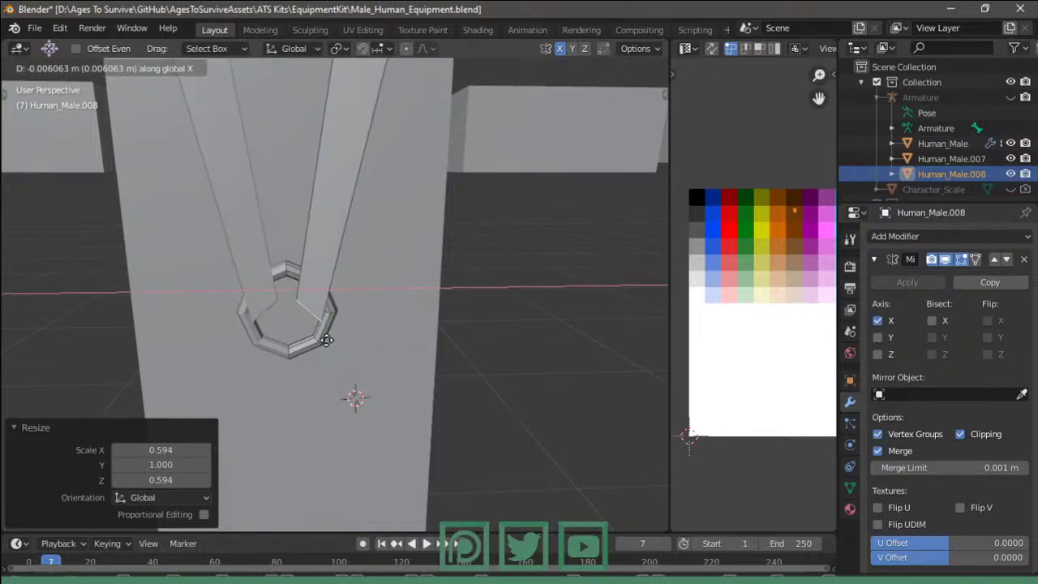
pyautogui.click(332, 329)
pyautogui.press('g')
pyautogui.press('z')
pyautogui.click(328, 329)
# - Push the strap end in depth along Y and reselect it after checking the straps
pyautogui.moveTo(328, 329); pyautogui.dragTo(213, 311, button='middle')
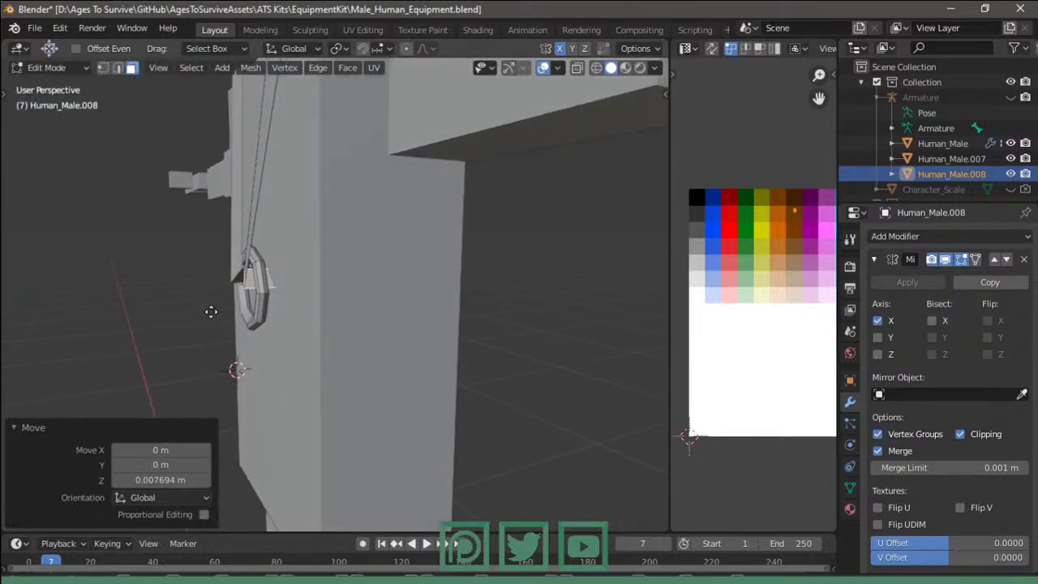
pyautogui.press('g')
pyautogui.press('y')
pyautogui.click(217, 312)
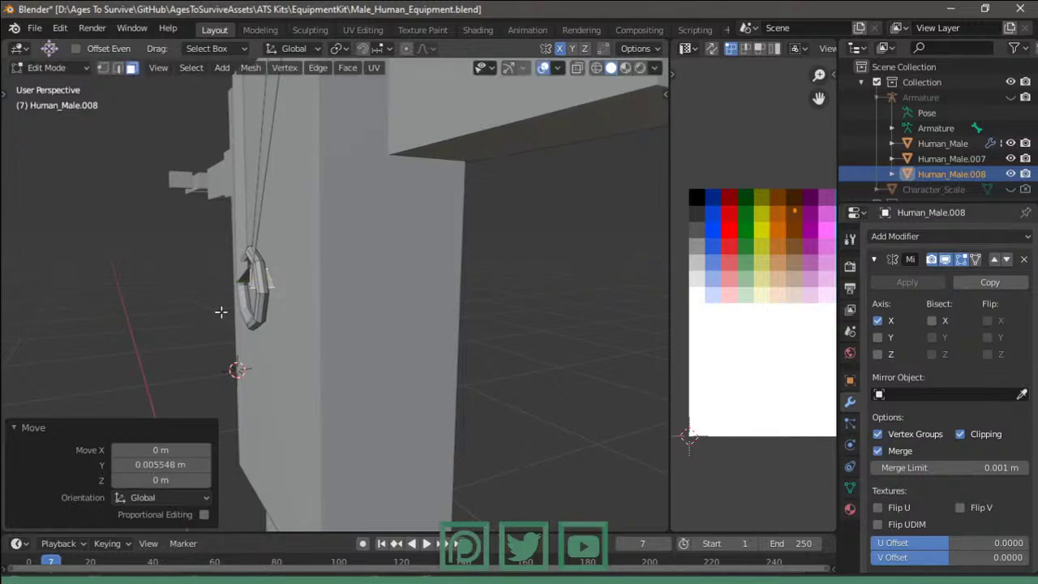
pyautogui.press('Tab')
pyautogui.moveTo(222, 308); pyautogui.dragTo(274, 321, button='middle')
pyautogui.press('Tab')
pyautogui.click(265, 241)
pyautogui.moveTo(265, 241)
pyautogui.mouseDown(button='middle')
pyautogui.moveTo(365, 308)
pyautogui.moveTo(586, 343)
pyautogui.mouseUp(button='middle')
# - Rotate the strap end around Z to angle it toward the ring, checking the result
pyautogui.press('r')
pyautogui.press('z')
pyautogui.click(383, 309)
pyautogui.press('Tab')
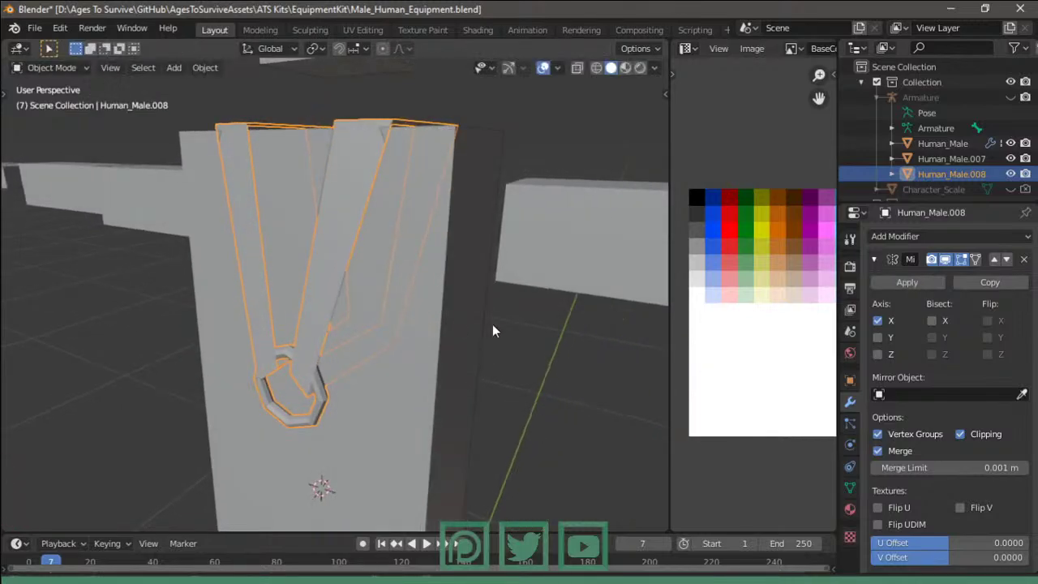
pyautogui.press('Tab')
pyautogui.moveTo(404, 266); pyautogui.dragTo(423, 240, button='middle')
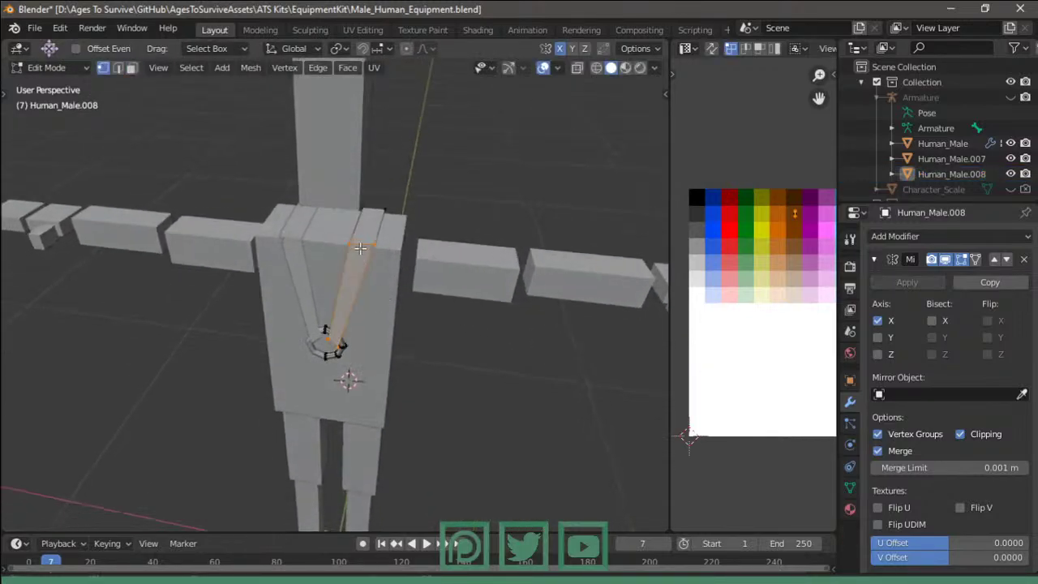
pyautogui.press('r')
pyautogui.press('z')
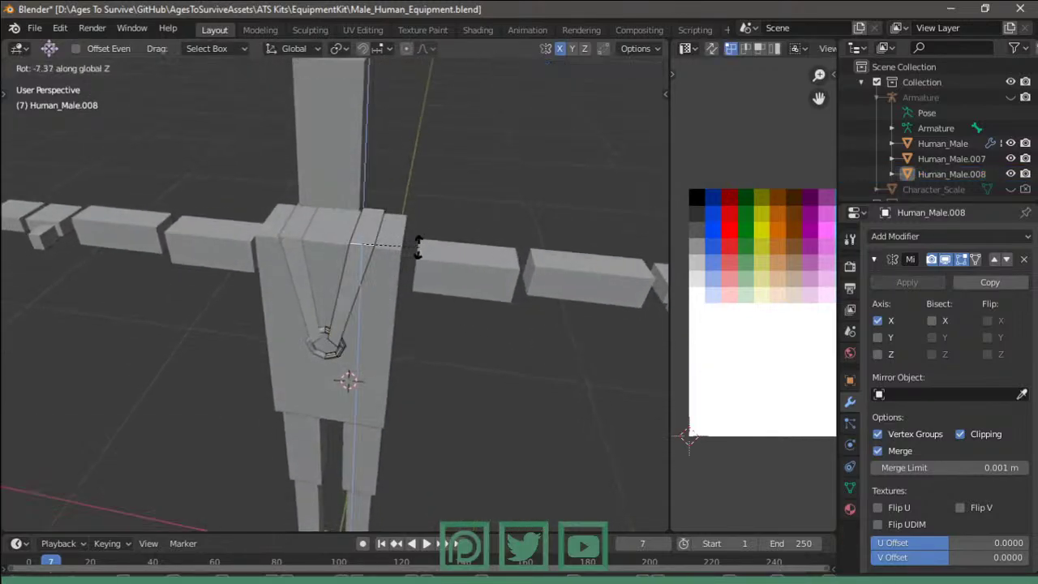
pyautogui.click(415, 250)
pyautogui.press('Tab')
pyautogui.moveTo(415, 250)
pyautogui.mouseDown(button='middle')
pyautogui.moveTo(420, 297)
pyautogui.moveTo(440, 252)
pyautogui.moveTo(384, 224)
pyautogui.moveTo(293, 331)
pyautogui.mouseUp(button='middle')
pyautogui.press('Tab')
# - Add an extra edge loop across the strap near its tip
pyautogui.press('g')
pyautogui.click(293, 331)
pyautogui.scroll(3, 288, 328)
pyautogui.press('g')
pyautogui.press('y')
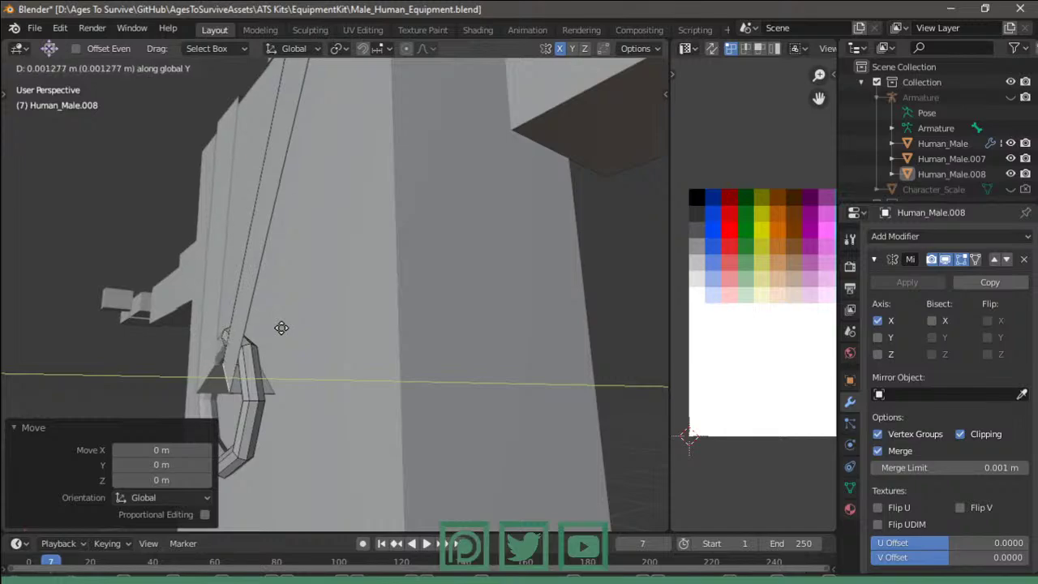
pyautogui.press('Escape')
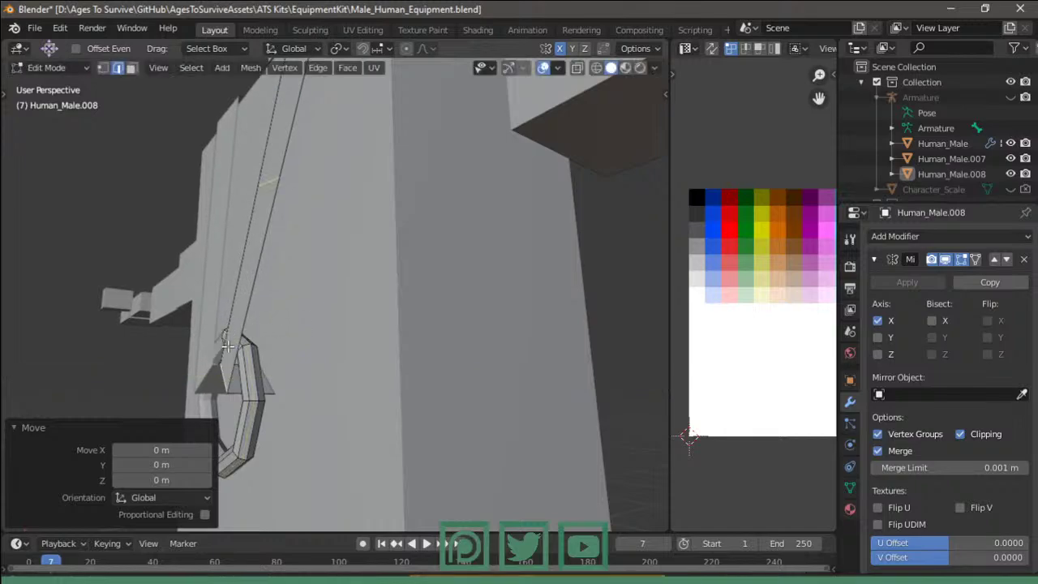
pyautogui.press('g')
pyautogui.press('g')
pyautogui.click(214, 454)
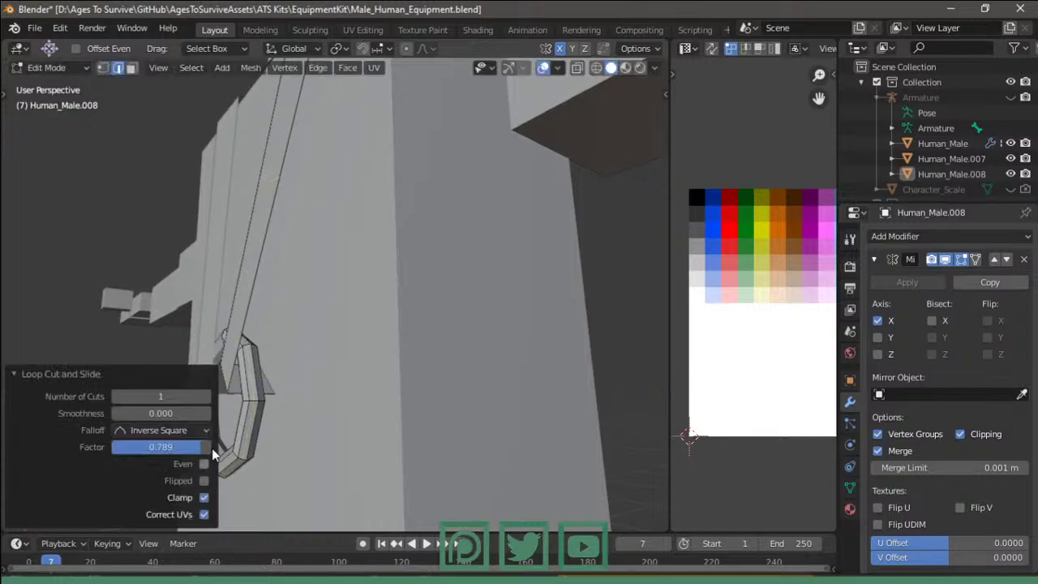
# - Push the strap tip back along Y and tilt it -10.5° around Y
pyautogui.press('g')
pyautogui.press('y')
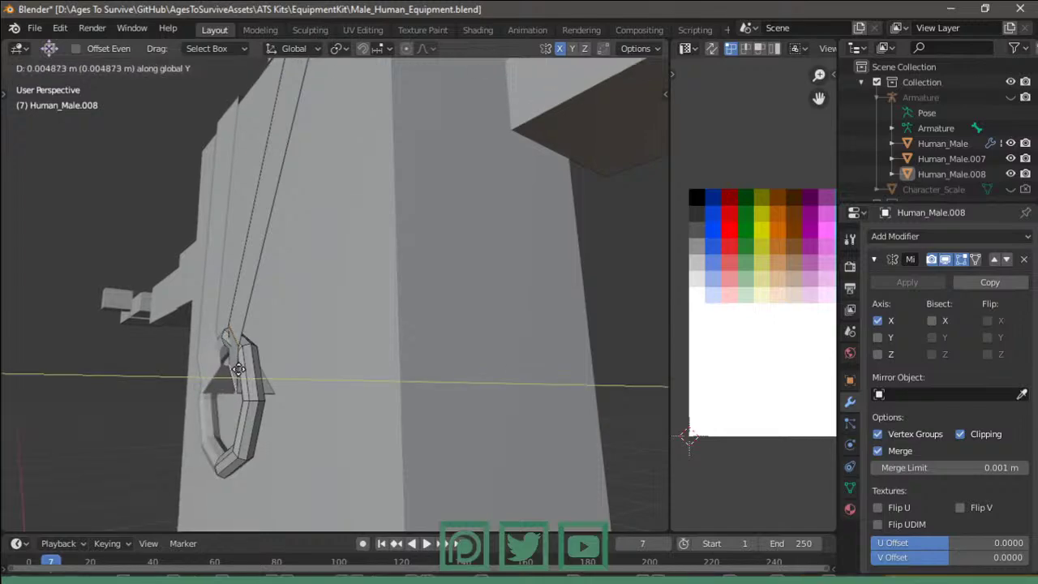
pyautogui.click(235, 369)
pyautogui.moveTo(235, 369); pyautogui.dragTo(349, 325, button='middle')
pyautogui.scroll(4, 352, 327)
pyautogui.press('r')
pyautogui.press('x')
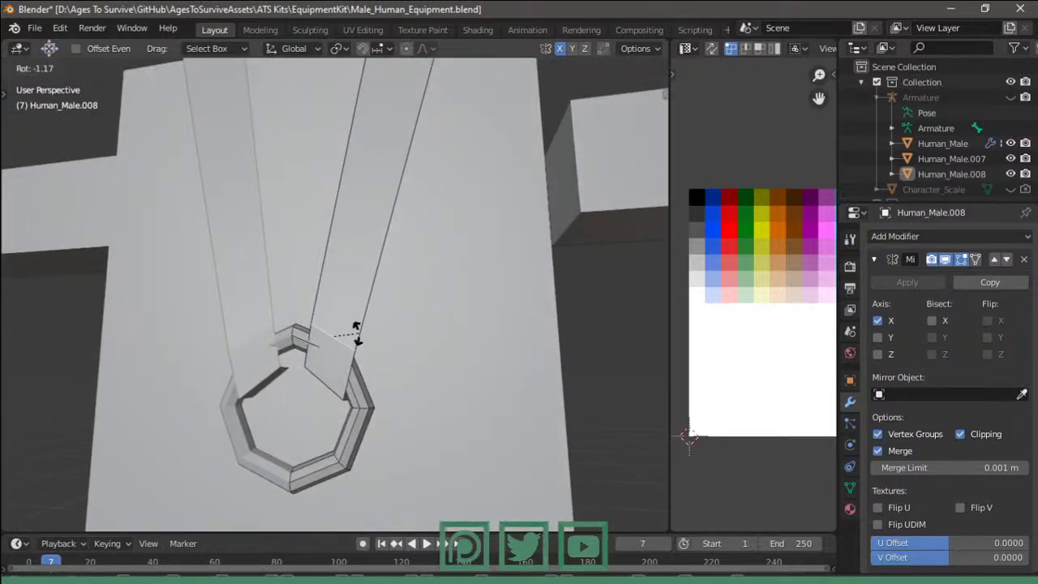
pyautogui.press('y')
pyautogui.click(358, 319)
pyautogui.press('g')
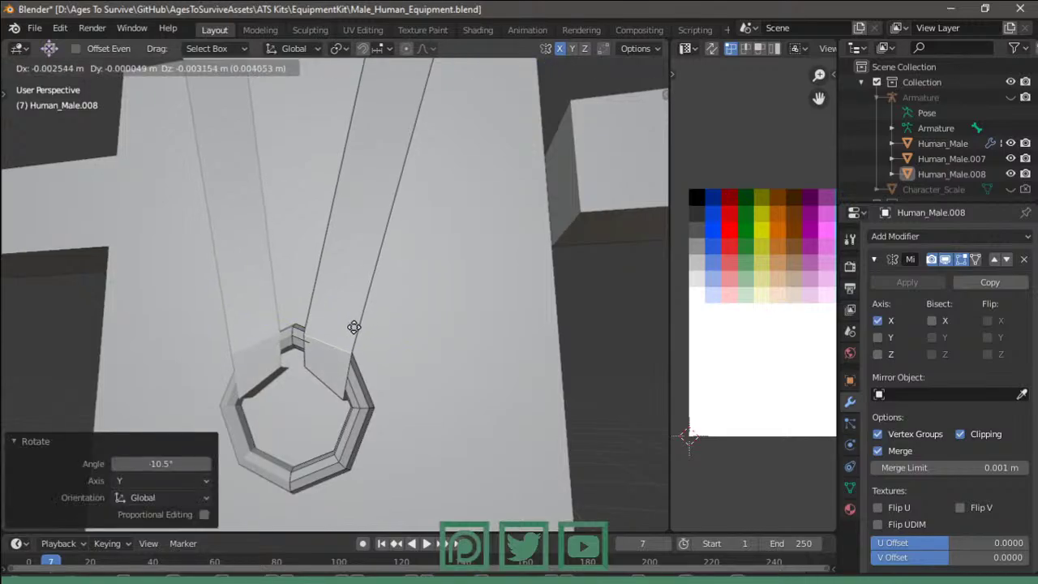
pyautogui.click(354, 330)
pyautogui.press('g')
pyautogui.press('x')
pyautogui.press('Escape')
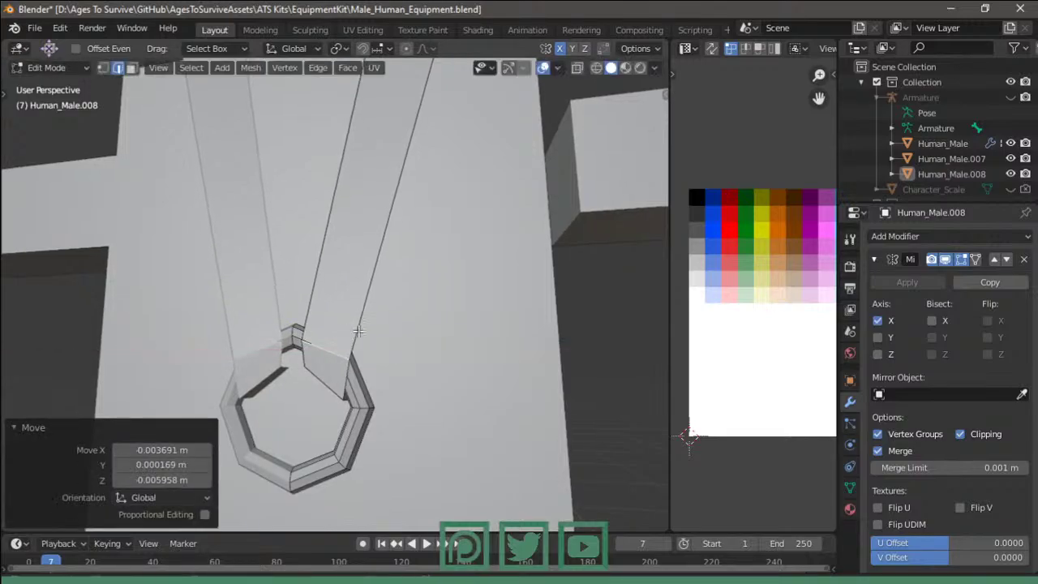
# - Fine-tune the tip's depth along Y and nudge it along X until it tucks into the ring
pyautogui.moveTo(354, 331)
pyautogui.mouseDown(button='middle')
pyautogui.moveTo(312, 340)
pyautogui.moveTo(402, 319)
pyautogui.moveTo(476, 326)
pyautogui.mouseUp(button='middle')
pyautogui.press('g')
pyautogui.press('y')
pyautogui.click(312, 340)
pyautogui.press('Tab')
pyautogui.press('Tab')
pyautogui.press('g')
pyautogui.press('y')
pyautogui.moveTo(449, 368)
pyautogui.mouseDown(button='middle')
pyautogui.moveTo(366, 372)
pyautogui.moveTo(447, 359)
pyautogui.moveTo(340, 390)
pyautogui.moveTo(398, 391)
pyautogui.moveTo(354, 428)
pyautogui.mouseUp(button='middle')
pyautogui.click(452, 370)
pyautogui.press('Tab')
pyautogui.press('Tab')
pyautogui.press('g')
pyautogui.press('y')
pyautogui.click(357, 373)
pyautogui.press('Tab')
pyautogui.press('Tab')
pyautogui.press('g')
pyautogui.click(393, 390)
pyautogui.press('Tab')
# - Orbit Unity's Scene view over the forest, then switch to the YouTube Studio stream page
pyautogui.click(207, 573)
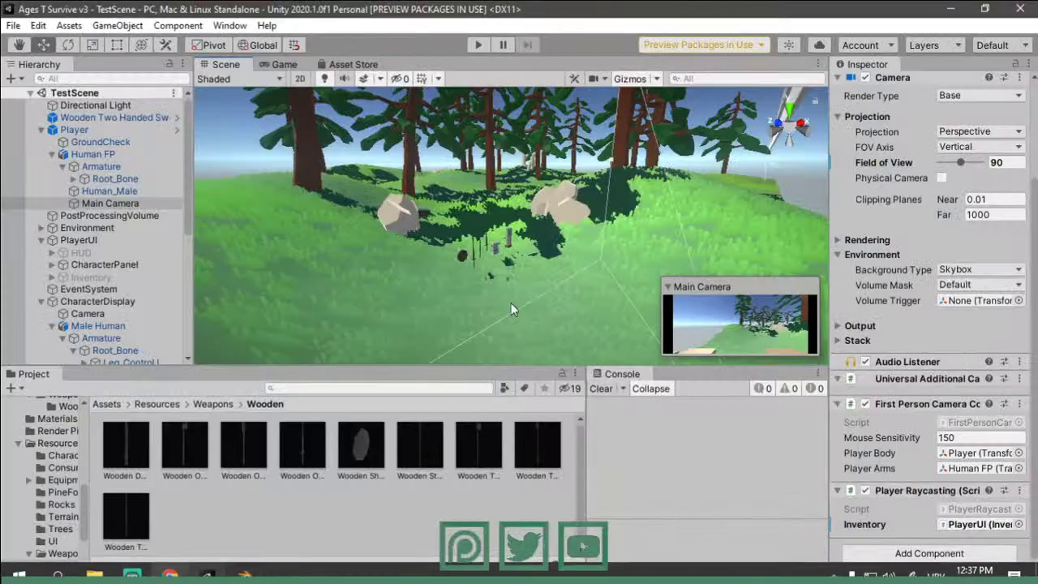
pyautogui.moveTo(511, 302)
pyautogui.mouseDown(button='right')
pyautogui.moveTo(462, 253)
pyautogui.moveTo(486, 244)
pyautogui.mouseUp(button='right')
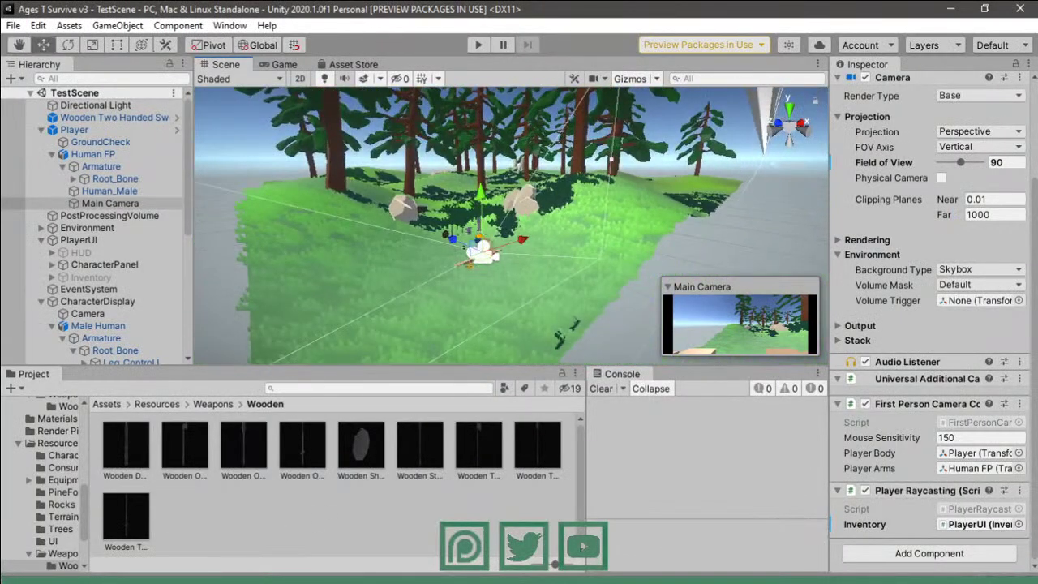
pyautogui.click(170, 573)
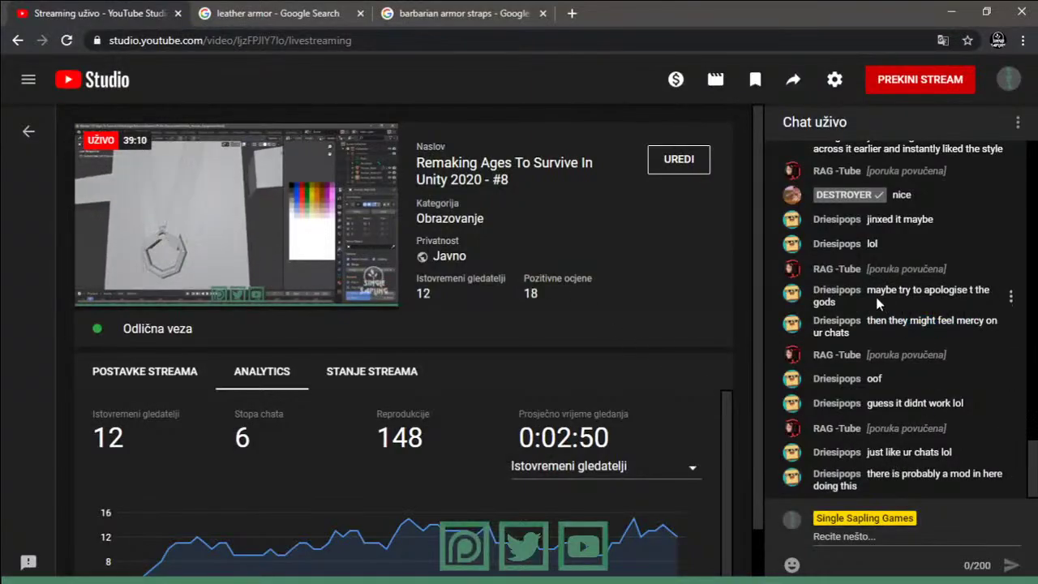
# - Scroll through the live chat, selecting and then clearing part of a chat message
pyautogui.scroll(2, 947, 339)
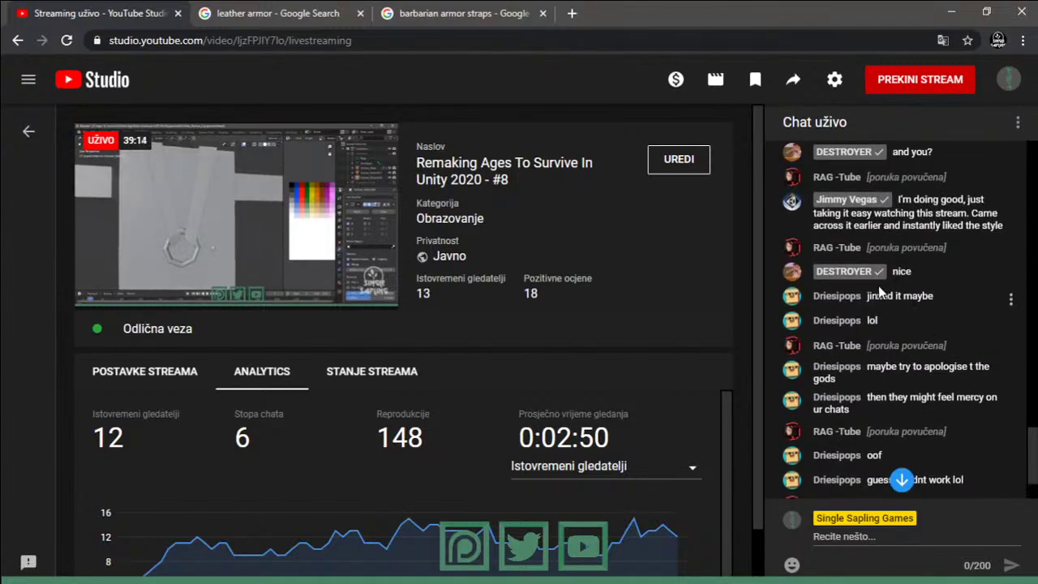
pyautogui.click(877, 312)
pyautogui.moveTo(883, 366); pyautogui.dragTo(960, 369)
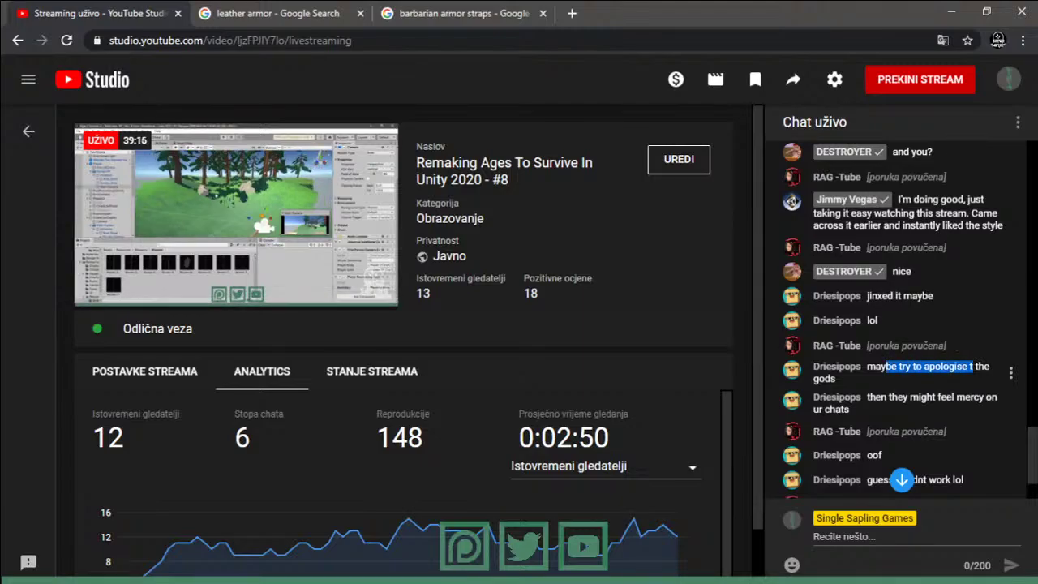
pyautogui.click(959, 373)
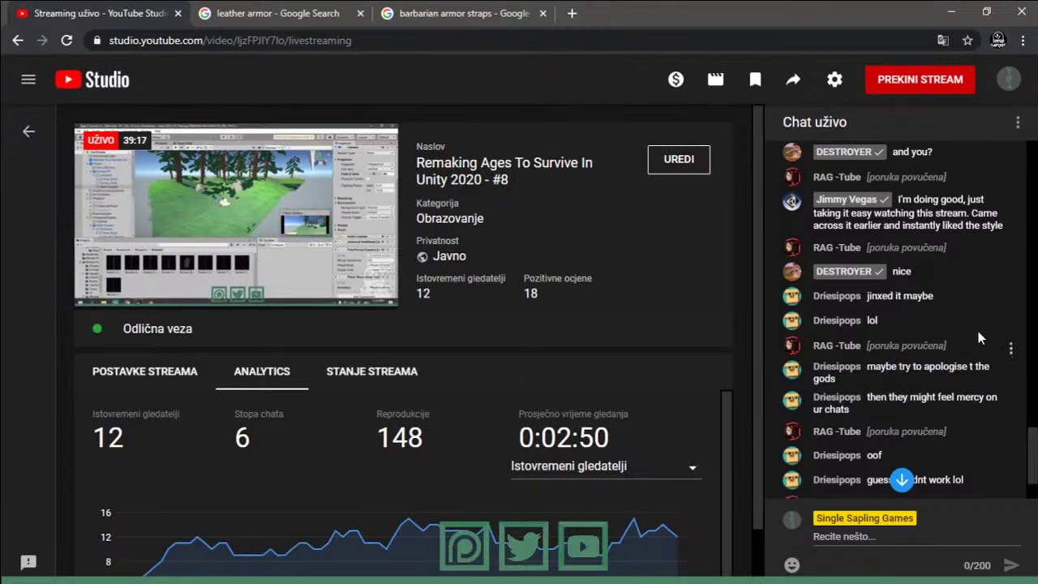
pyautogui.scroll(-2, 964, 266)
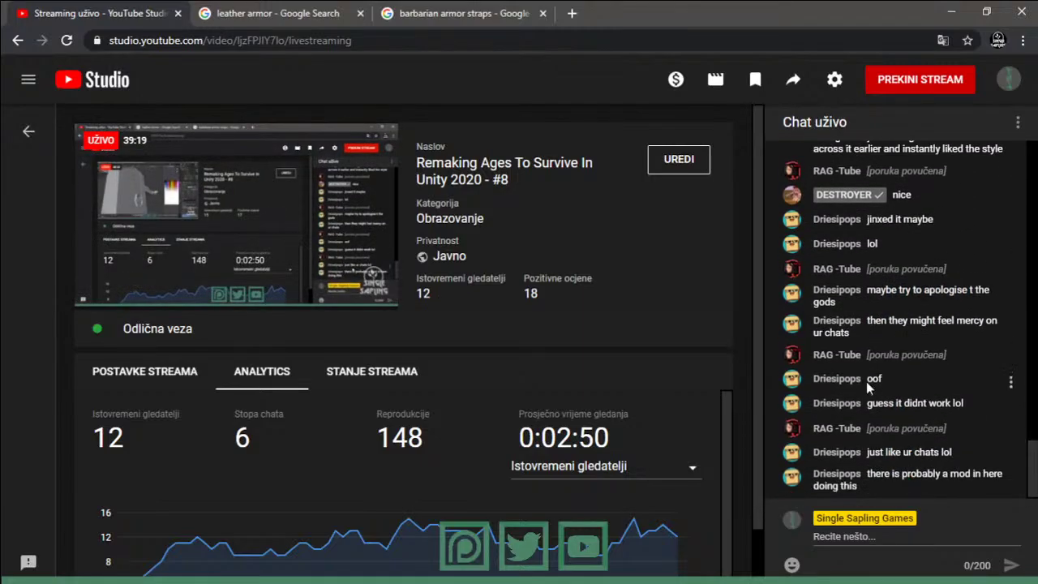
pyautogui.moveTo(900, 427)
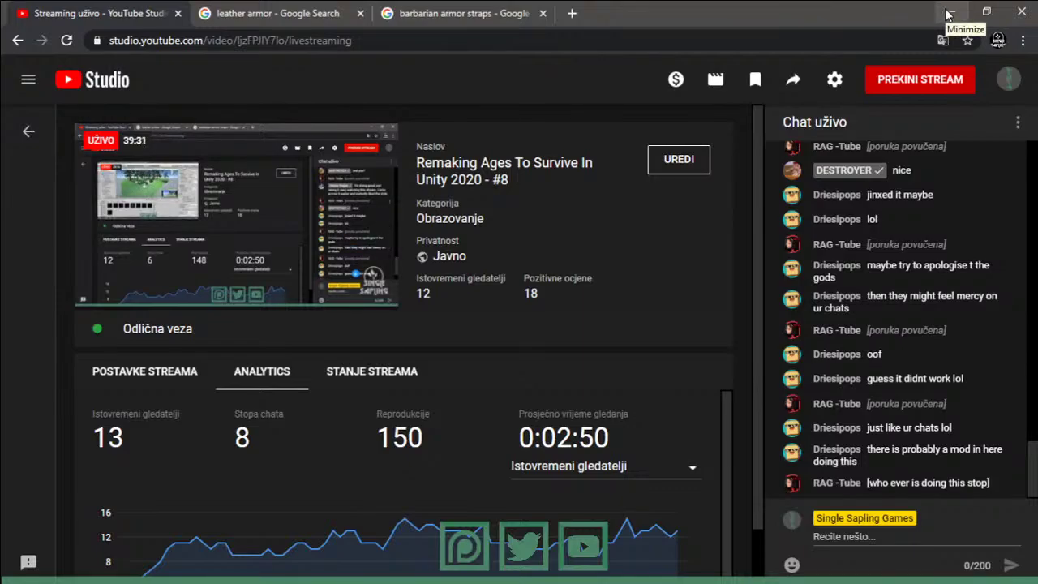
pyautogui.moveTo(901, 404)
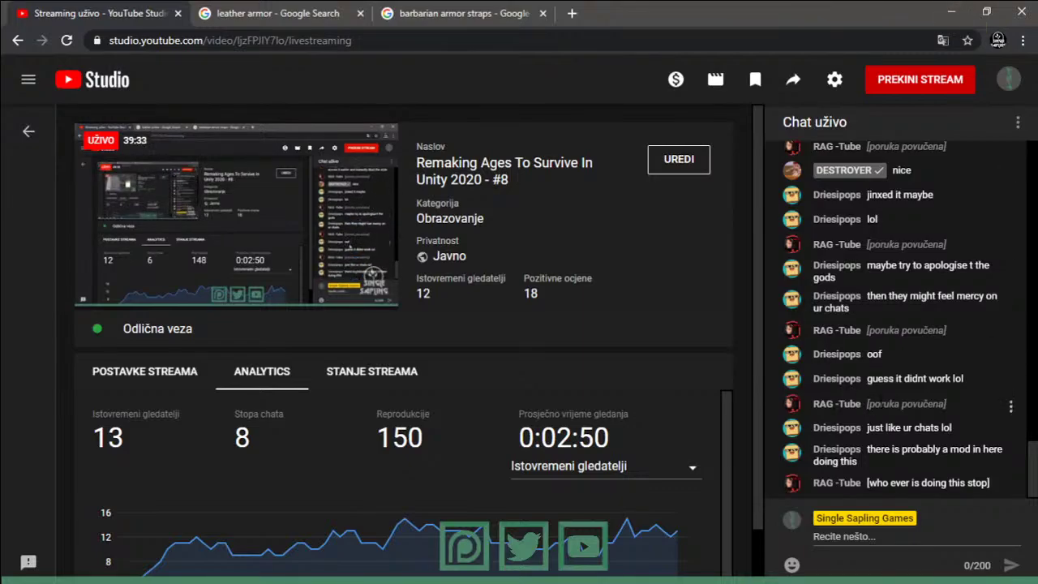
# - View the chat's Participants list, return to the chat, and minimize Chrome
pyautogui.click(1011, 406)
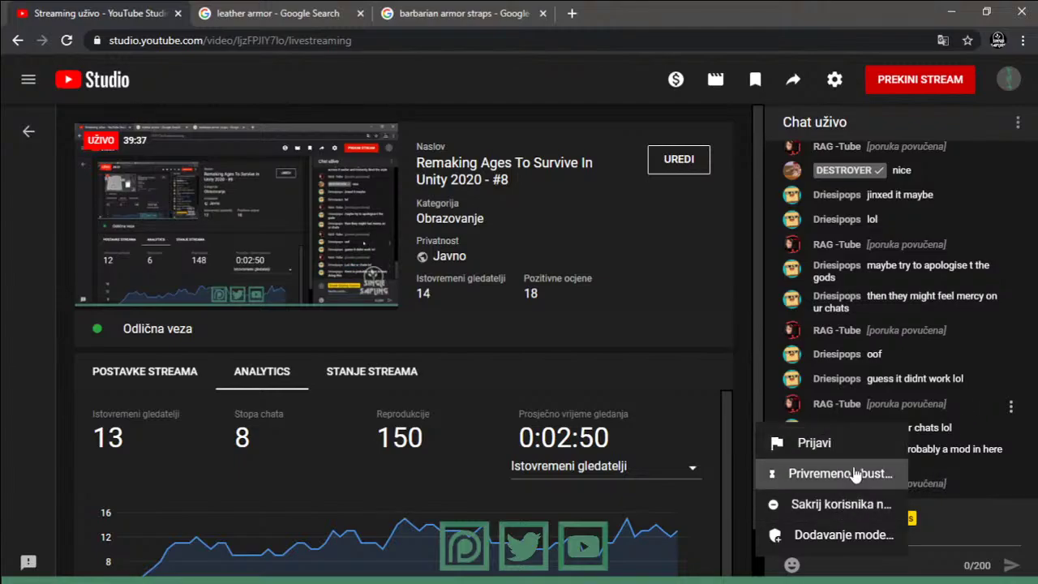
pyautogui.click(1018, 122)
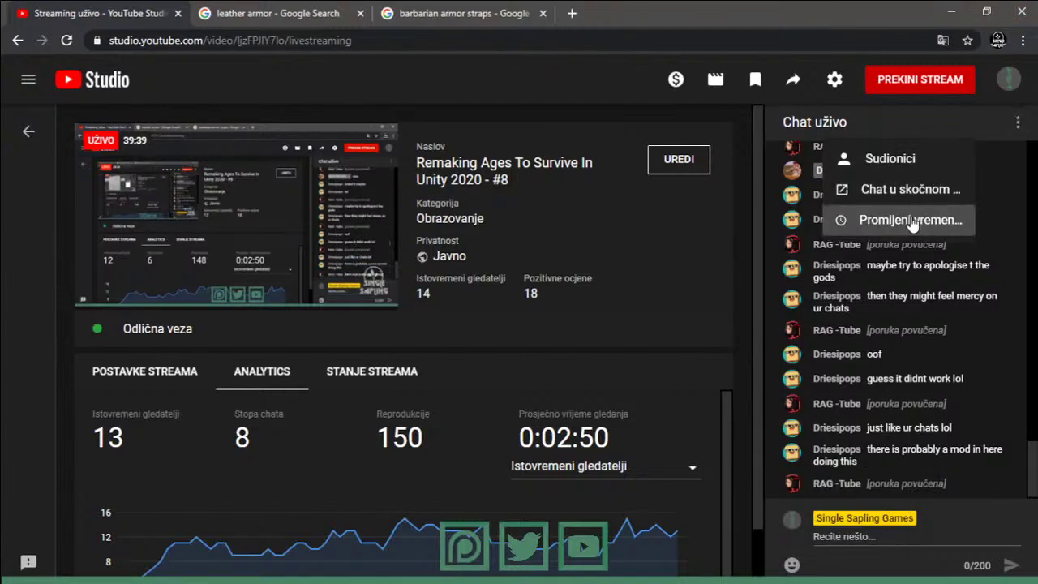
pyautogui.click(880, 157)
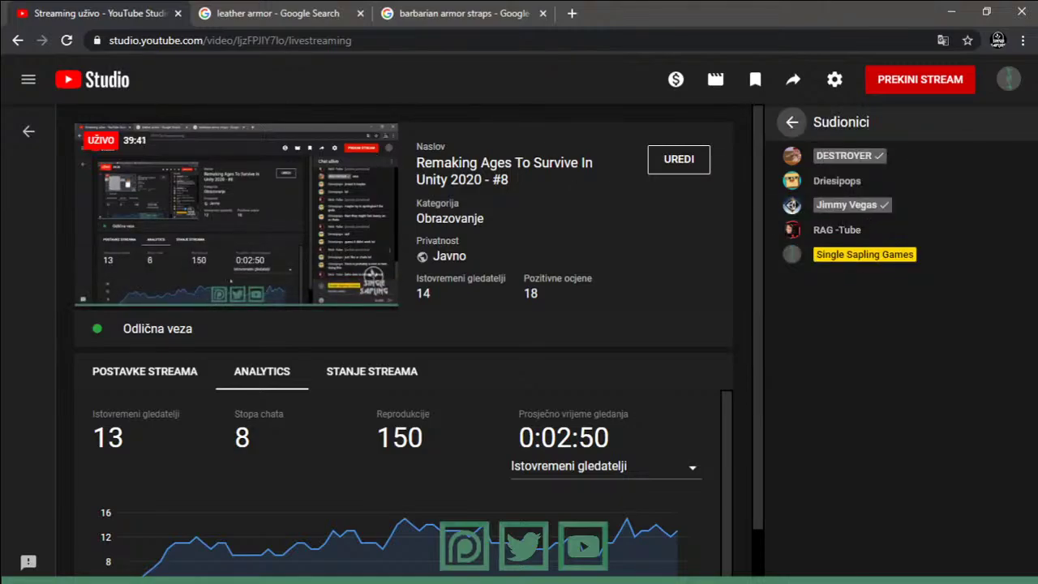
pyautogui.moveTo(871, 232); pyautogui.dragTo(804, 232)
pyautogui.rightClick(804, 232)
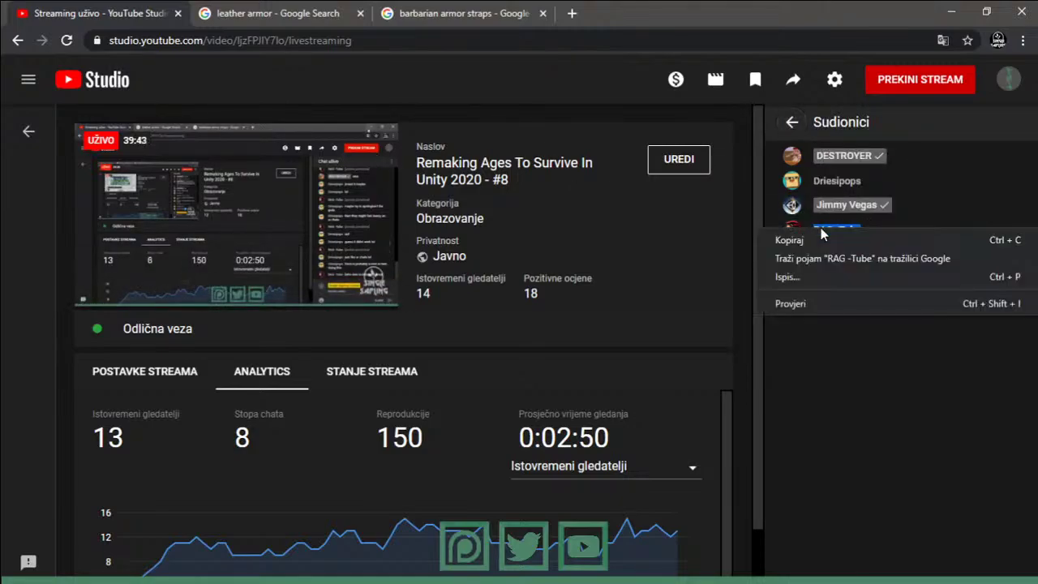
pyautogui.click(876, 230)
pyautogui.click(793, 122)
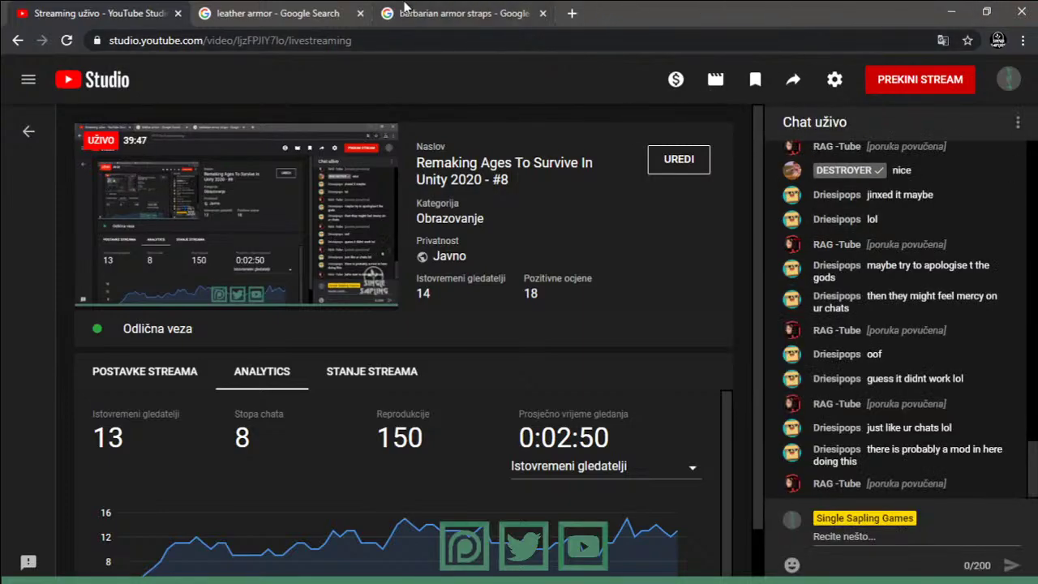
pyautogui.click(952, 11)
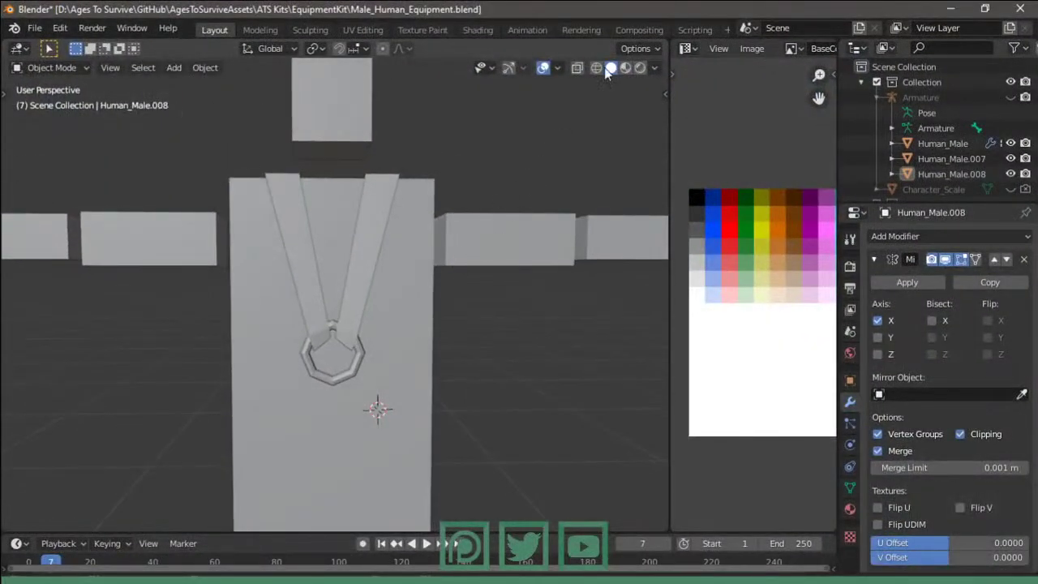
# - In Material Preview, select the whole octagonal ring and Smart UV Project it
pyautogui.click(627, 68)
pyautogui.press('Tab')
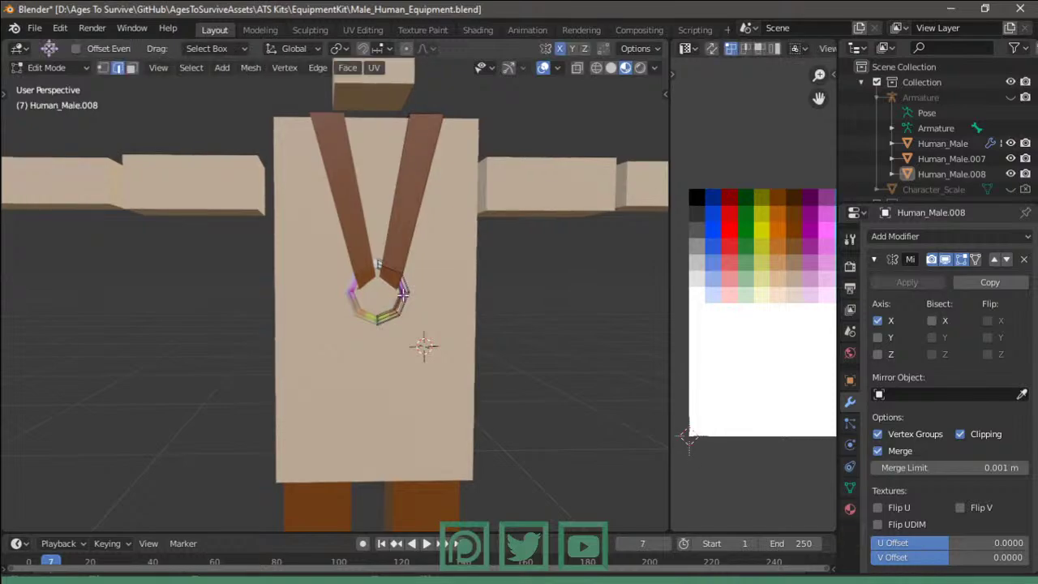
pyautogui.press('l')
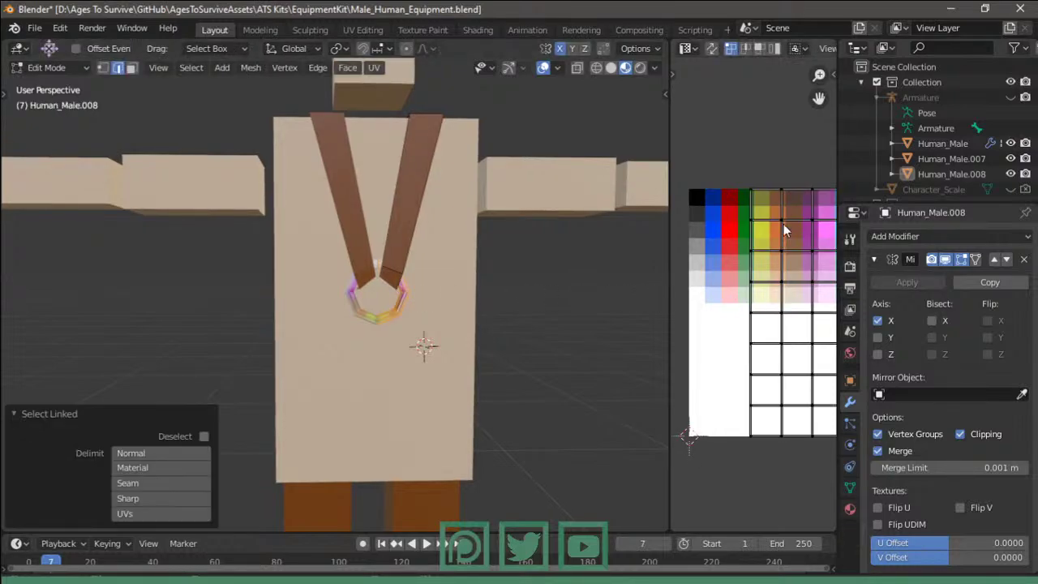
pyautogui.press('u')
pyautogui.click(414, 338)
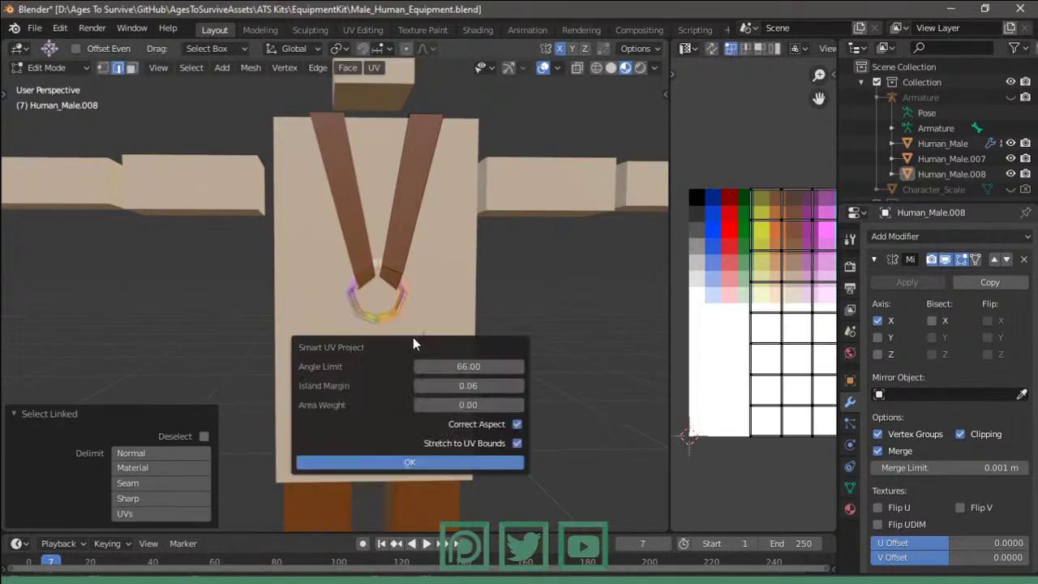
pyautogui.click(477, 461)
# - Shrink the ring's UV island onto a grey palette swatch and exit Edit Mode
pyautogui.press('s')
pyautogui.click(779, 282)
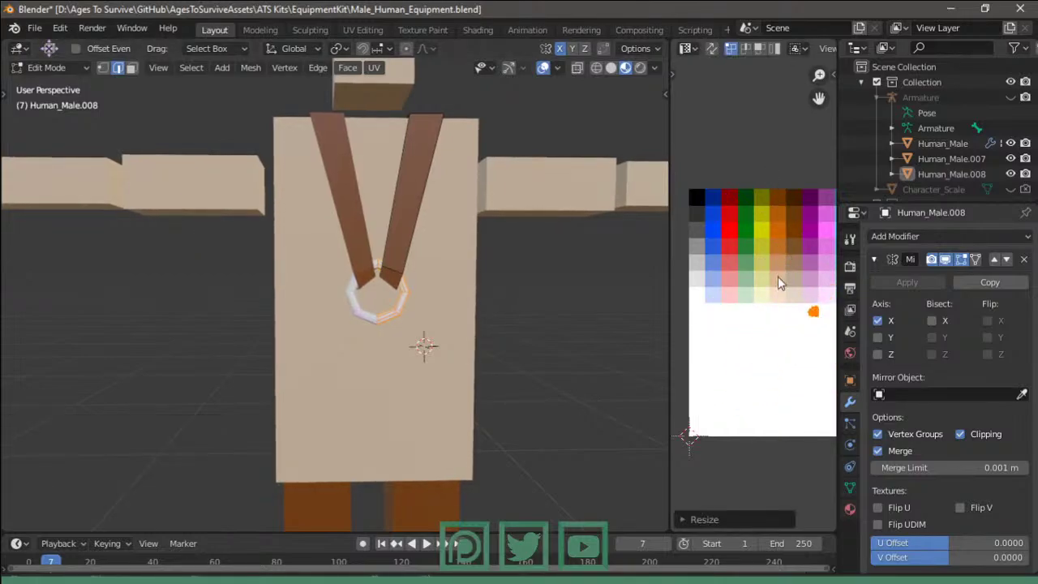
pyautogui.press('g')
pyautogui.click(848, 211)
pyautogui.press('s')
pyautogui.click(751, 228)
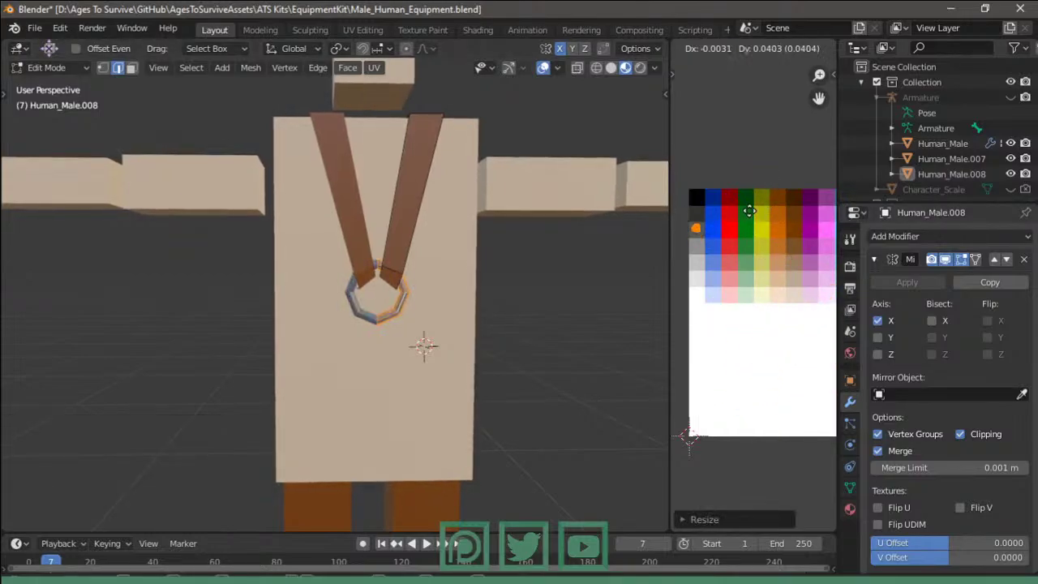
pyautogui.click(750, 211)
pyautogui.press('Tab')
pyautogui.moveTo(539, 307)
pyautogui.mouseDown(button='middle')
pyautogui.moveTo(493, 302)
pyautogui.moveTo(555, 331)
pyautogui.moveTo(89, 343)
pyautogui.moveTo(83, 321)
pyautogui.moveTo(469, 310)
pyautogui.moveTo(460, 301)
pyautogui.moveTo(559, 289)
pyautogui.moveTo(547, 306)
pyautogui.moveTo(392, 299)
pyautogui.moveTo(424, 297)
pyautogui.mouseUp(button='middle')
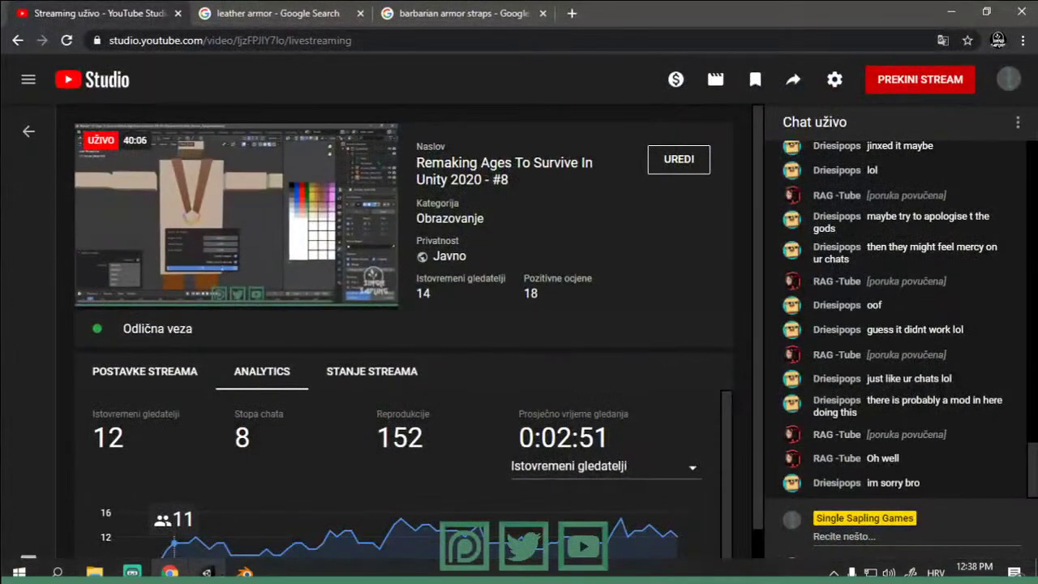
# - Add a loop cut through the strap box, seen from the right in wireframe
pyautogui.press('Tab')
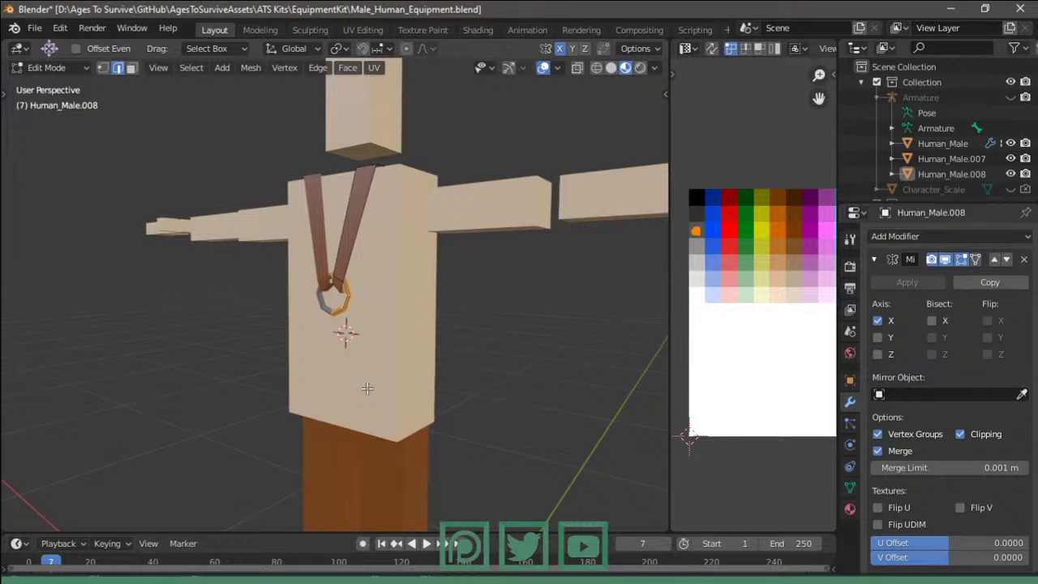
pyautogui.scroll(2, 367, 389)
pyautogui.moveTo(355, 352); pyautogui.dragTo(380, 323, button='middle')
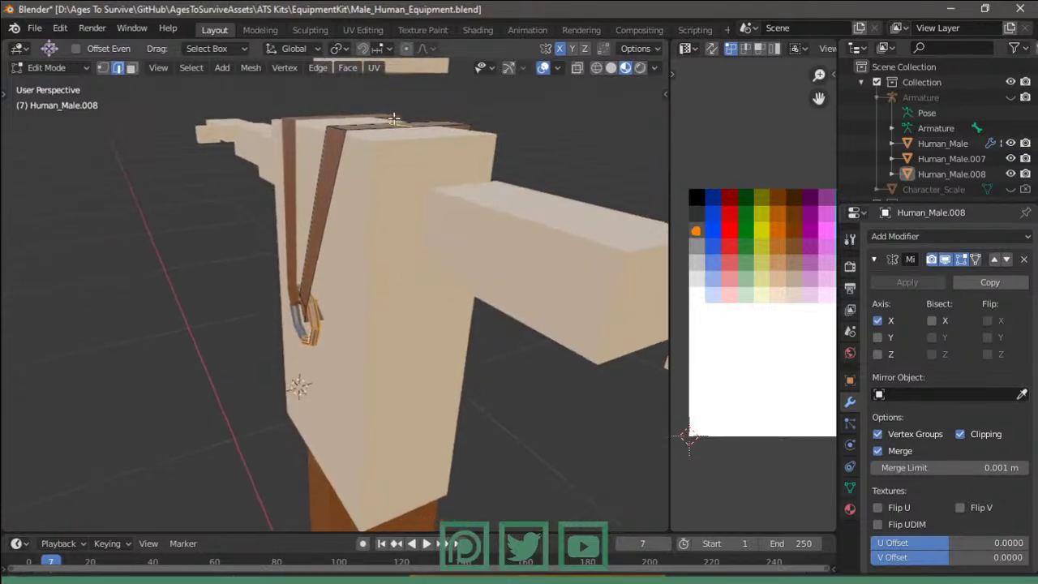
pyautogui.click(393, 119)
pyautogui.moveTo(393, 119); pyautogui.dragTo(352, 251, button='middle')
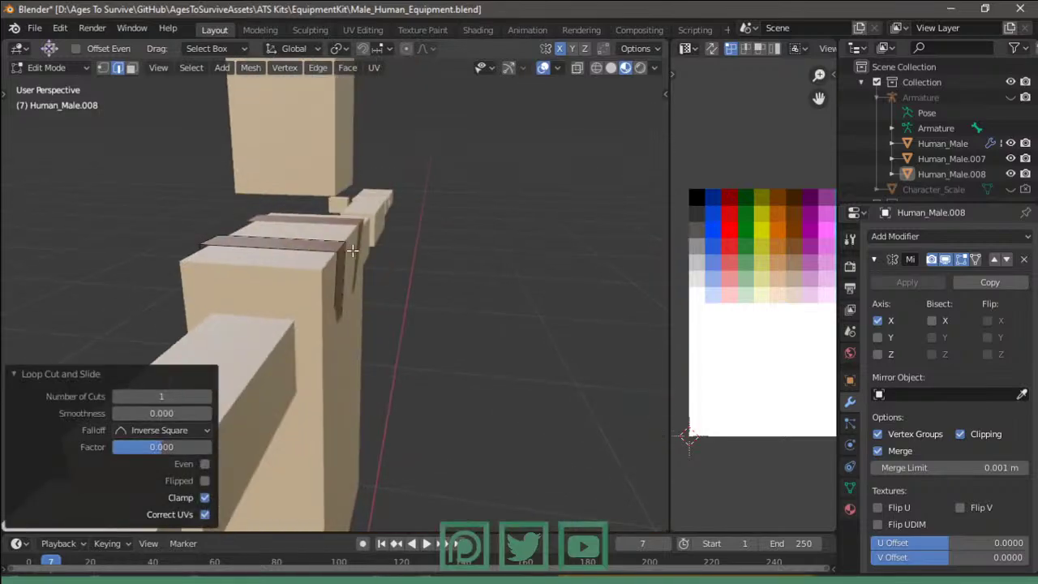
pyautogui.press('3')
pyautogui.hotkey('shift', 'z')
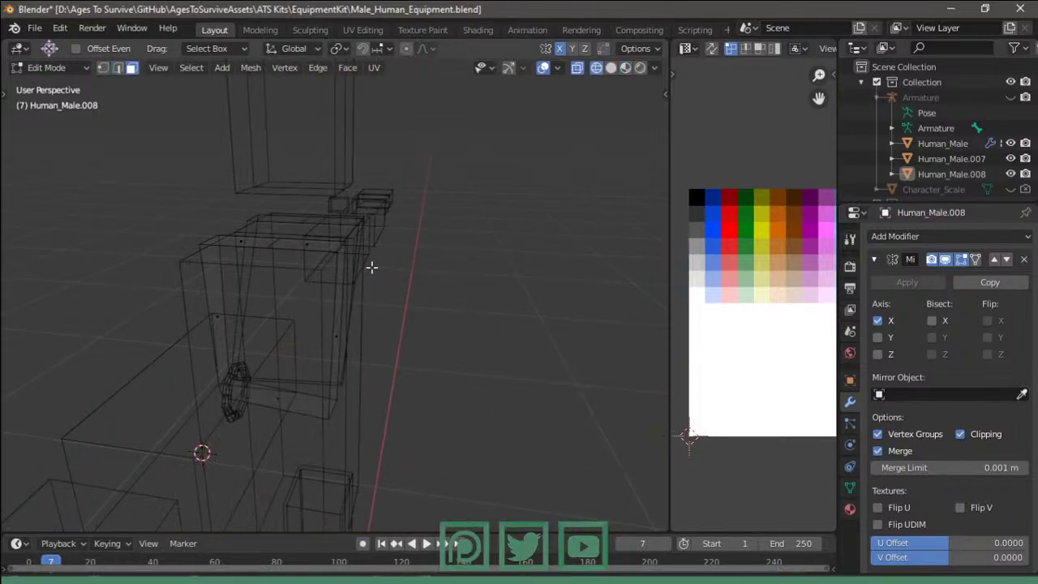
pyautogui.press('KP_3')
pyautogui.click(340, 197)
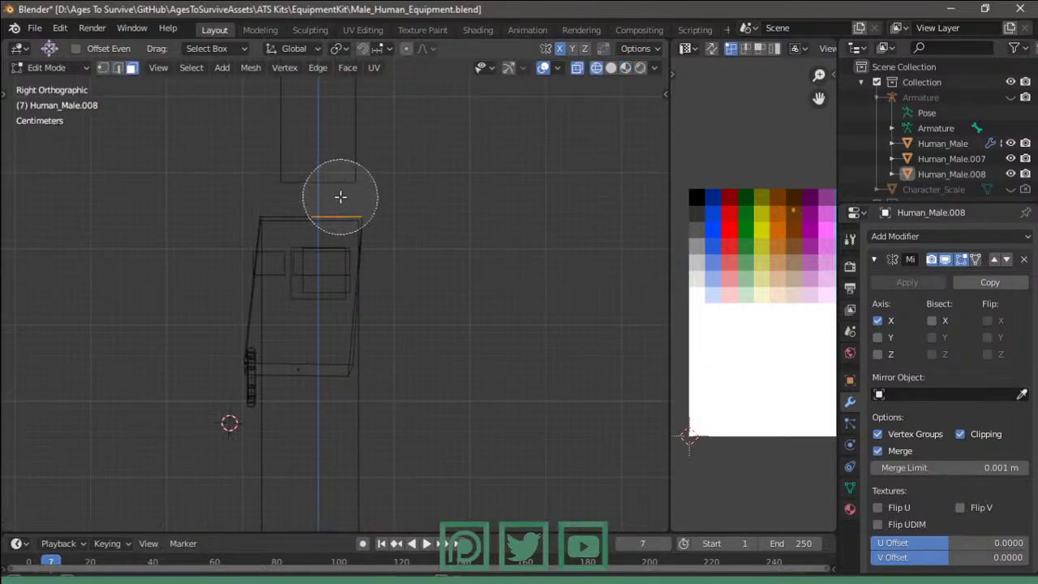
pyautogui.click(314, 359)
pyautogui.click(329, 352)
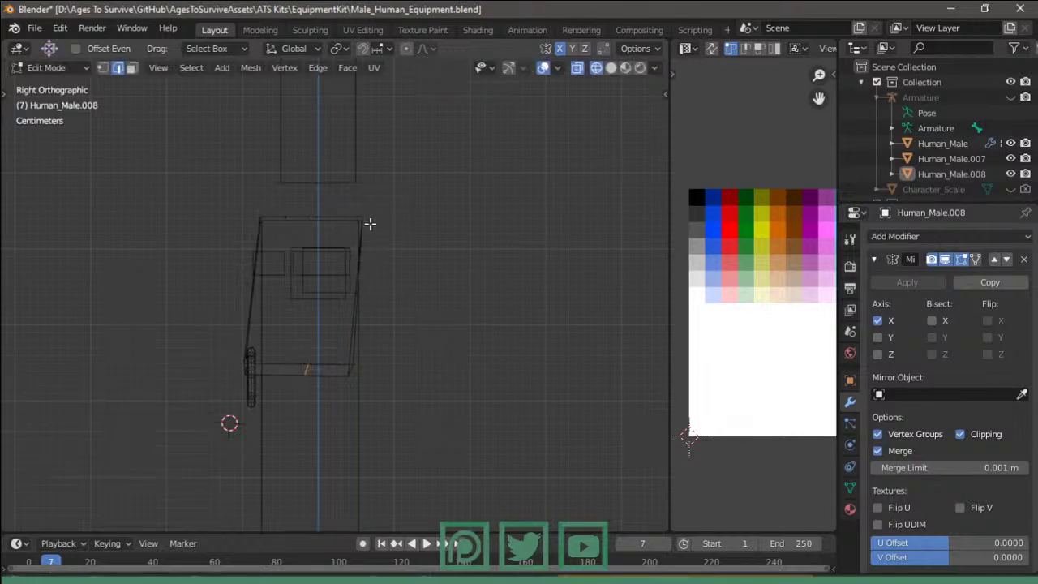
# - Brush-select the right half of the strap box and delete those faces
pyautogui.press('c')
pyautogui.moveTo(362, 218); pyautogui.dragTo(350, 357)
pyautogui.press('Escape')
pyautogui.press('x')
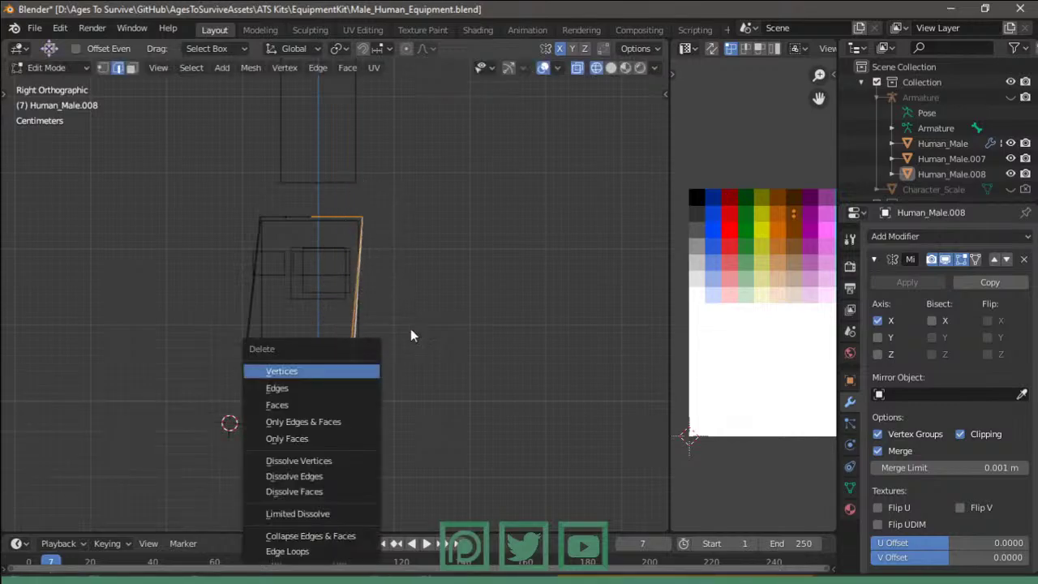
pyautogui.click(323, 399)
pyautogui.press('x')
pyautogui.click(300, 419)
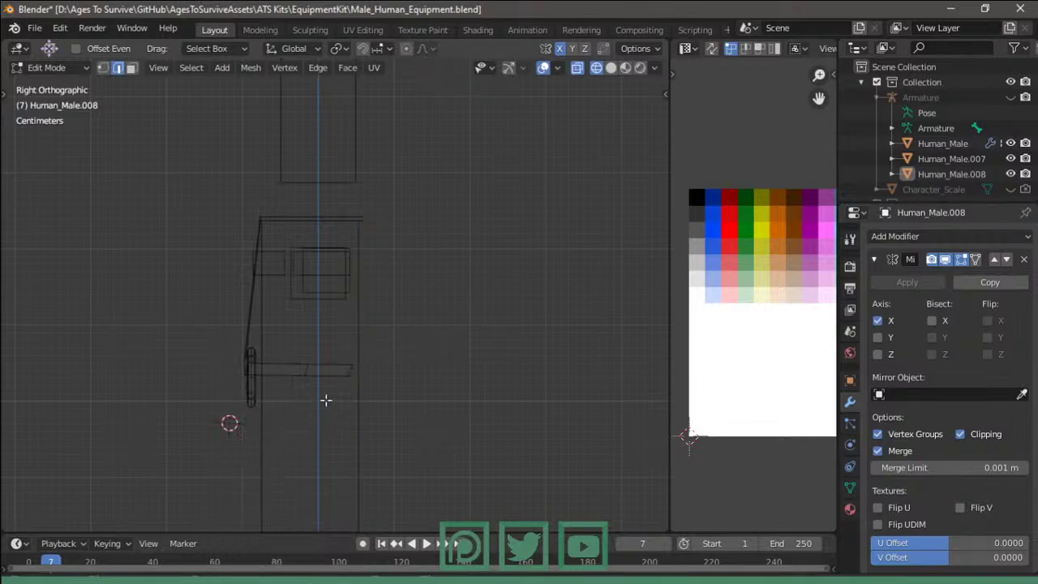
# - Return to solid shading, enable Y mirroring in the Mirror modifier, and leave Edit Mode
pyautogui.moveTo(370, 360); pyautogui.dragTo(387, 403, button='middle')
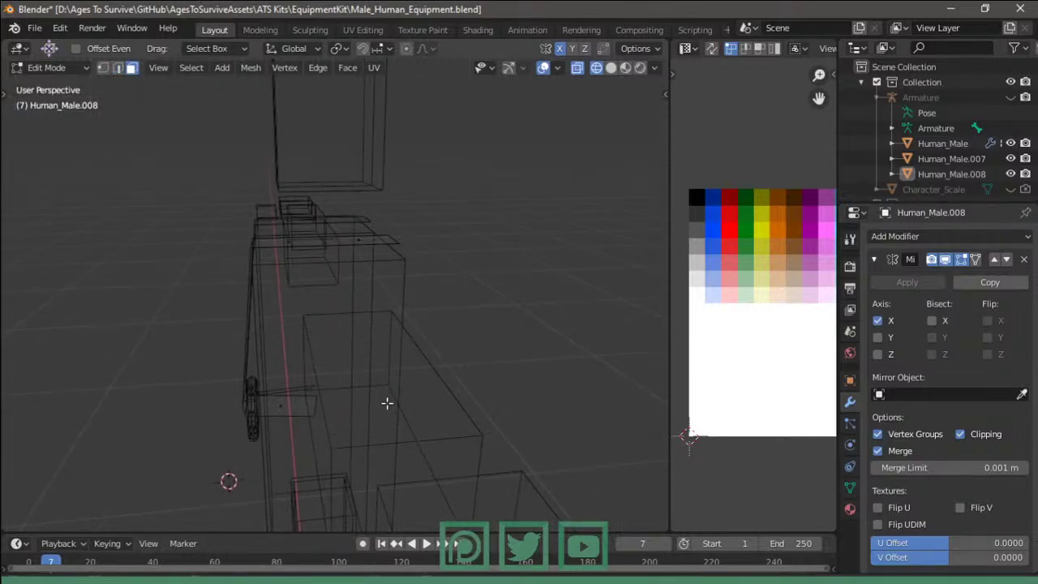
pyautogui.hotkey('shift', 'z')
pyautogui.moveTo(448, 331); pyautogui.dragTo(503, 340, button='middle')
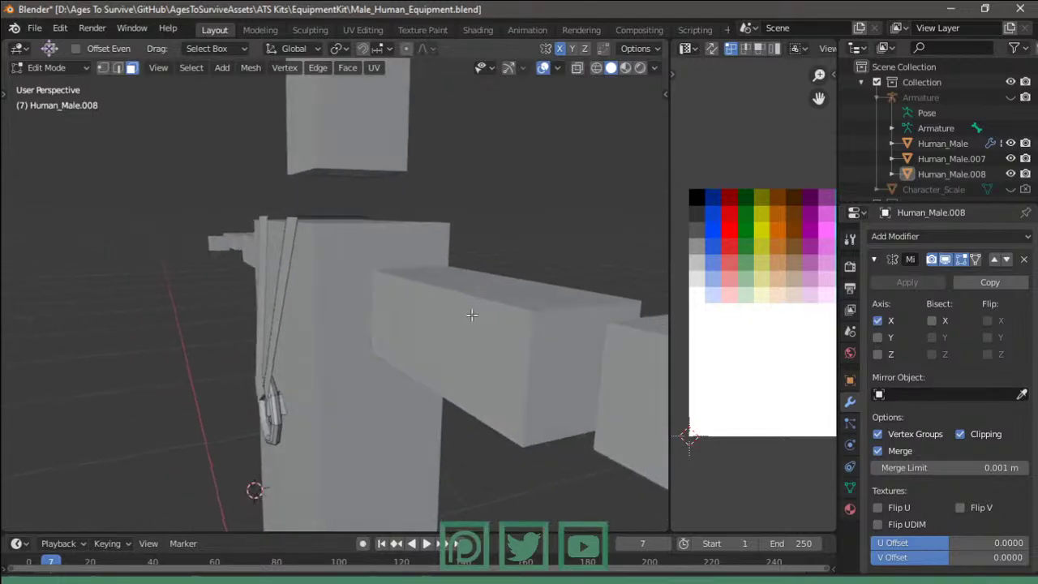
pyautogui.click(878, 338)
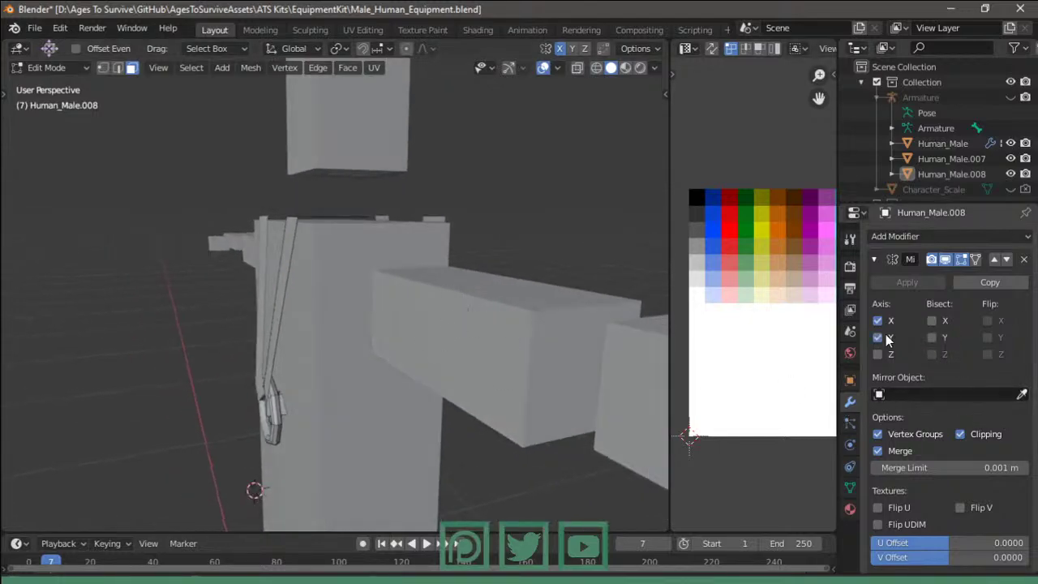
pyautogui.moveTo(357, 357); pyautogui.dragTo(363, 367, button='middle')
pyautogui.press('Tab')
pyautogui.press('Tab')
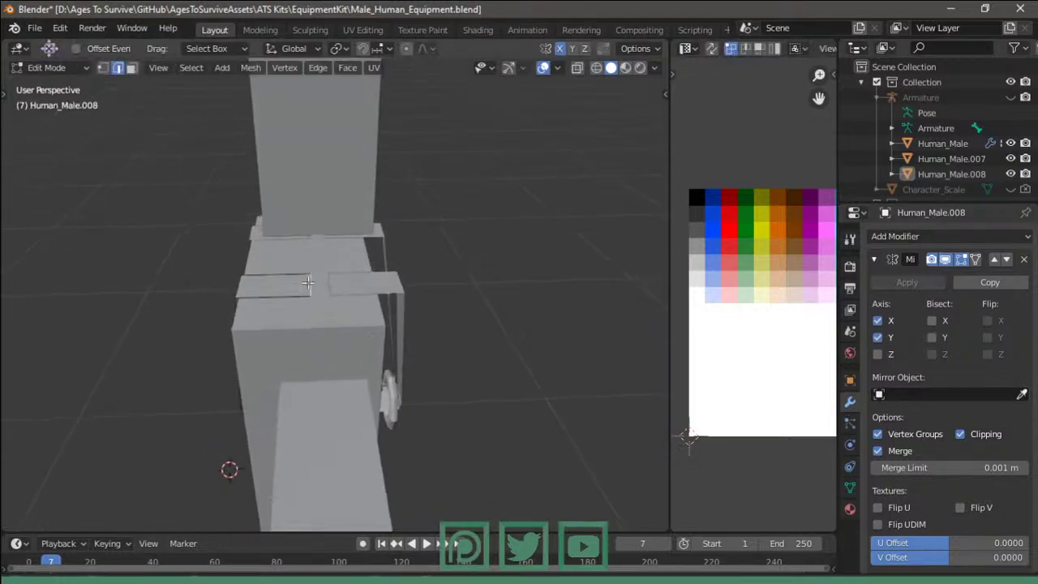
# - Move the strap edges along Y so they sit closer against the torso
pyautogui.press('g')
pyautogui.press('y')
pyautogui.click(348, 282)
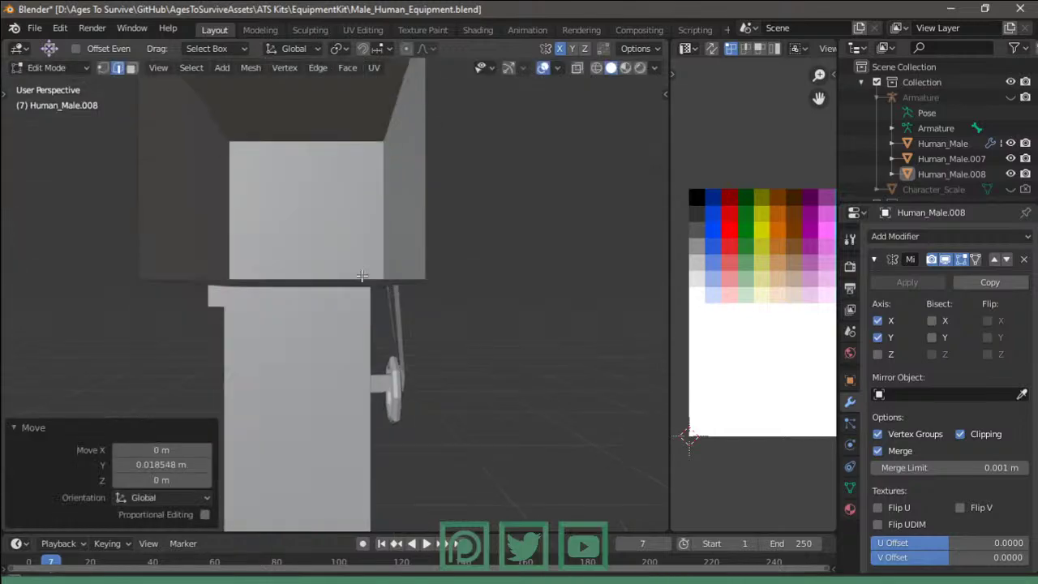
pyautogui.moveTo(347, 283)
pyautogui.mouseDown(button='middle')
pyautogui.moveTo(286, 307)
pyautogui.moveTo(322, 334)
pyautogui.mouseUp(button='middle')
pyautogui.hotkey('shift', 'z')
pyautogui.click(316, 329)
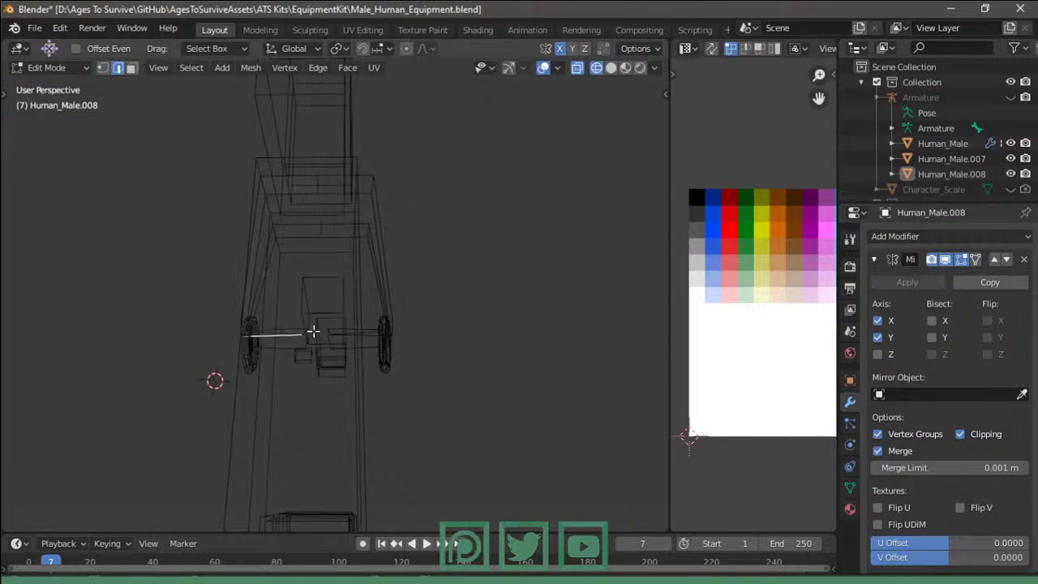
pyautogui.press('g')
pyautogui.press('y')
pyautogui.click(341, 331)
# - Go back to solid shading, exit Edit Mode, and uncheck Y under the Mirror modifier's Axis
pyautogui.press('z')
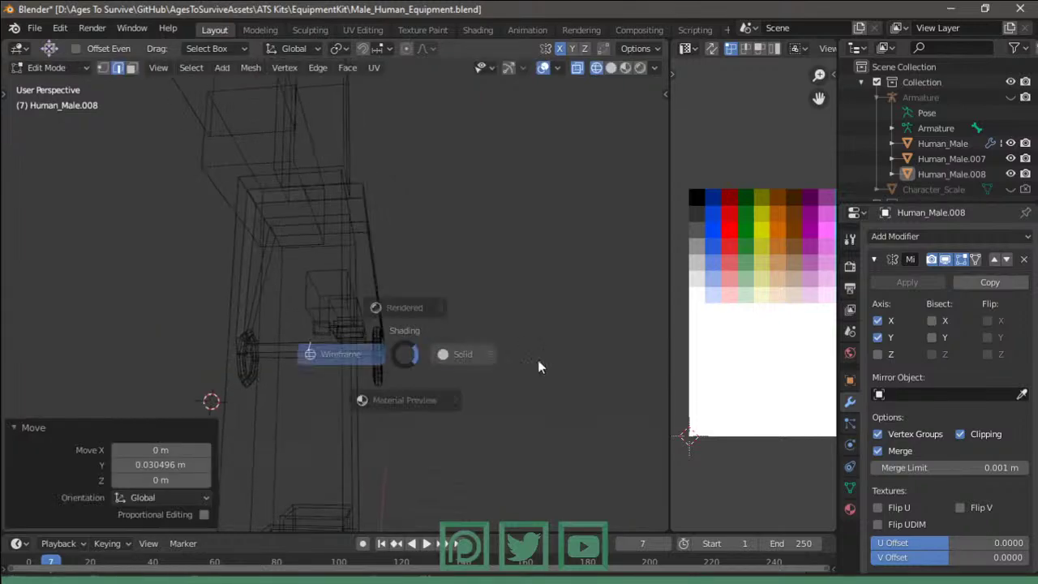
pyautogui.click(538, 360)
pyautogui.moveTo(554, 398)
pyautogui.mouseDown(button='middle')
pyautogui.moveTo(505, 405)
pyautogui.moveTo(565, 419)
pyautogui.moveTo(502, 436)
pyautogui.moveTo(383, 381)
pyautogui.moveTo(382, 341)
pyautogui.moveTo(372, 357)
pyautogui.moveTo(371, 340)
pyautogui.moveTo(424, 358)
pyautogui.moveTo(511, 352)
pyautogui.mouseUp(button='middle')
pyautogui.press('Tab')
pyautogui.press('Tab')
pyautogui.press('Tab')
pyautogui.press('Tab')
pyautogui.click(878, 337)
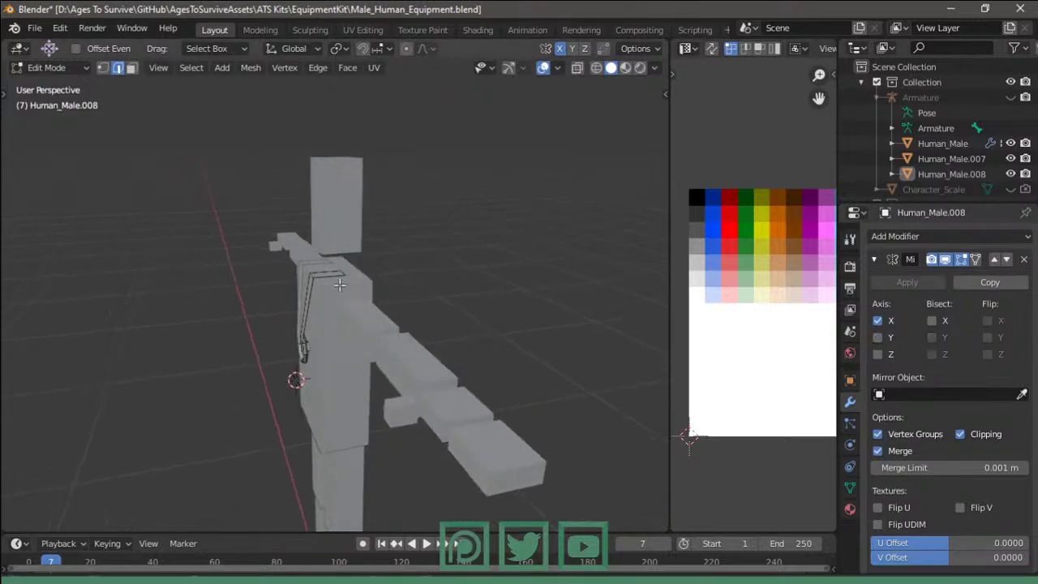
# - Select the chest strap and ring, duplicate it, and turn the copy 180° about Z
pyautogui.press('l')
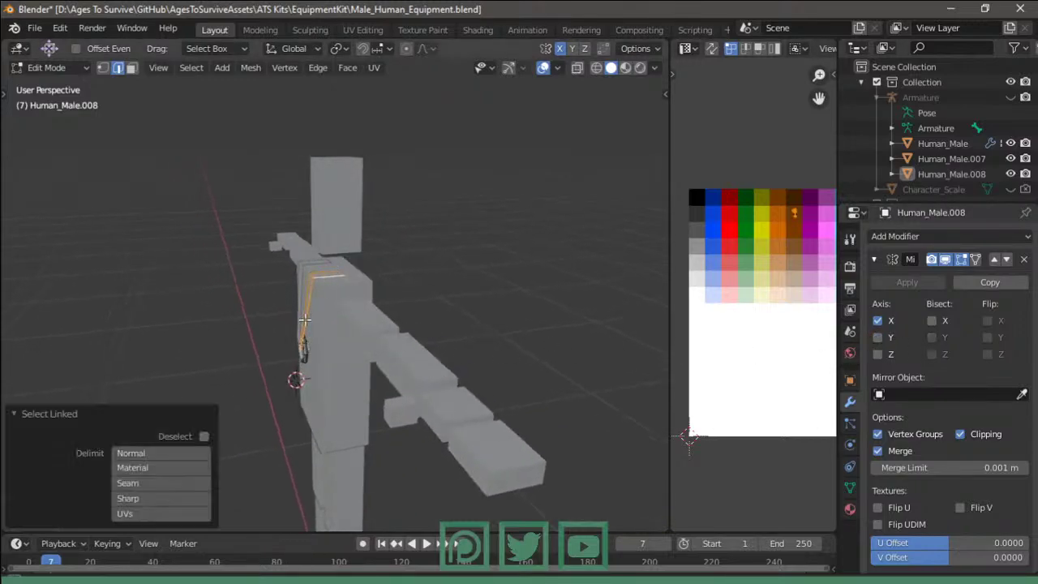
pyautogui.moveTo(305, 320); pyautogui.dragTo(325, 351, button='middle')
pyautogui.hotkey('shift', 'd')
pyautogui.rightClick(400, 326)
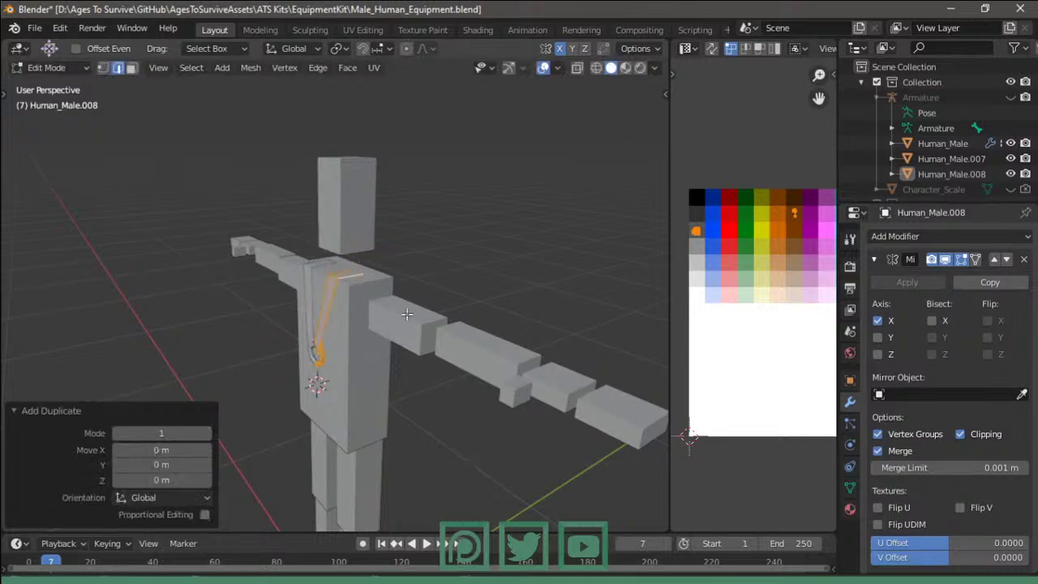
pyautogui.press('r')
pyautogui.press('z')
pyautogui.write('180')
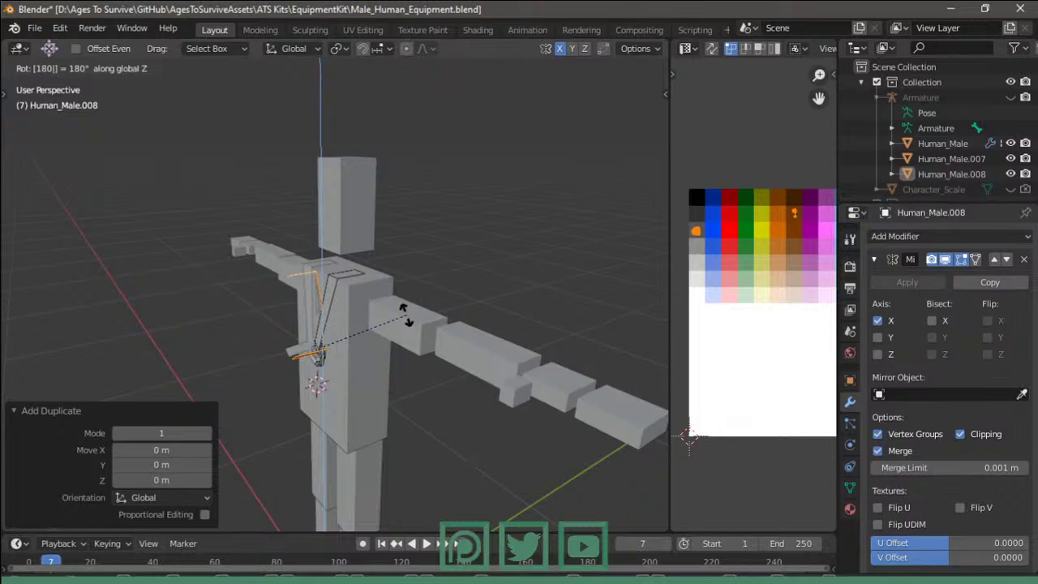
pyautogui.click(405, 318)
# - Cancel a sideways X move of the copy and rotate it 180° about Z again
pyautogui.moveTo(410, 316); pyautogui.dragTo(456, 314, button='middle')
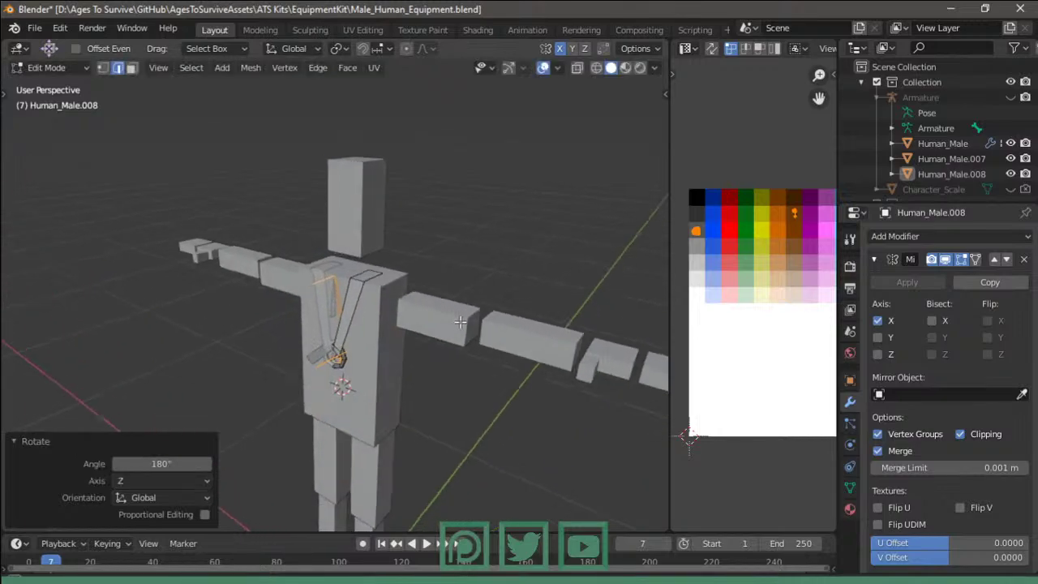
pyautogui.hotkey('shift', 'd')
pyautogui.press('x')
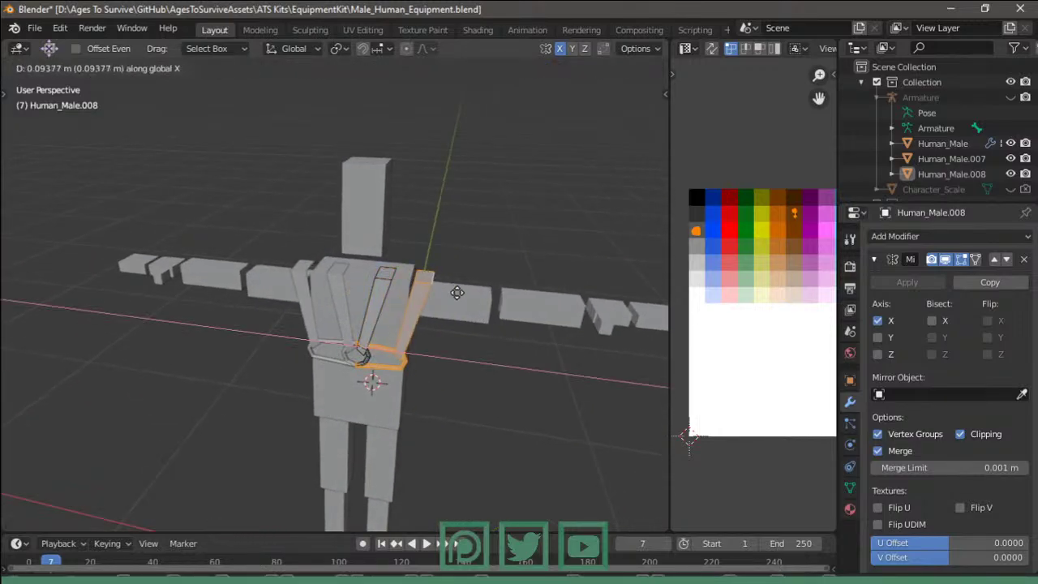
pyautogui.rightClick(438, 300)
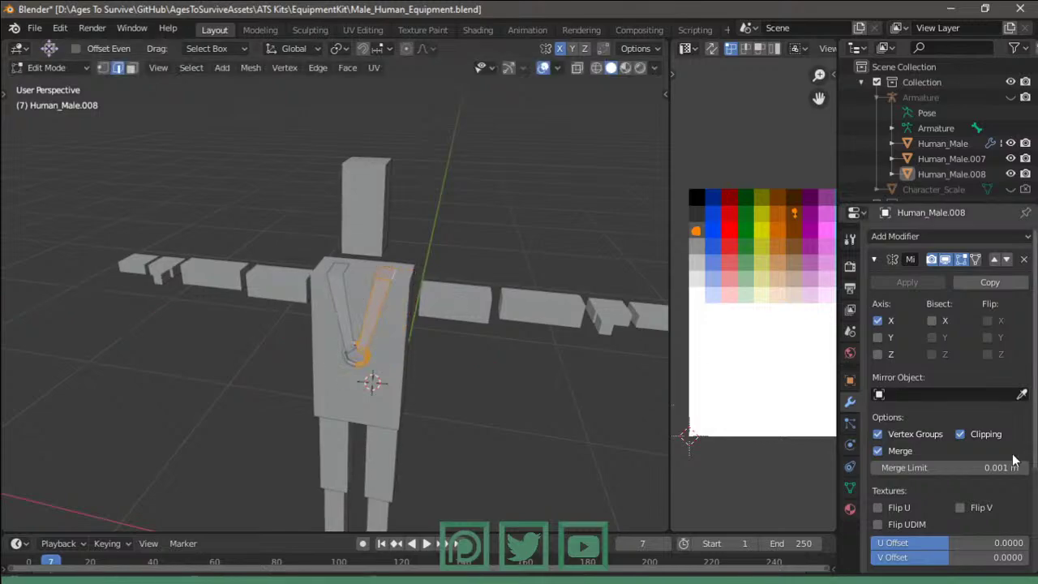
pyautogui.press('r')
pyautogui.press('z')
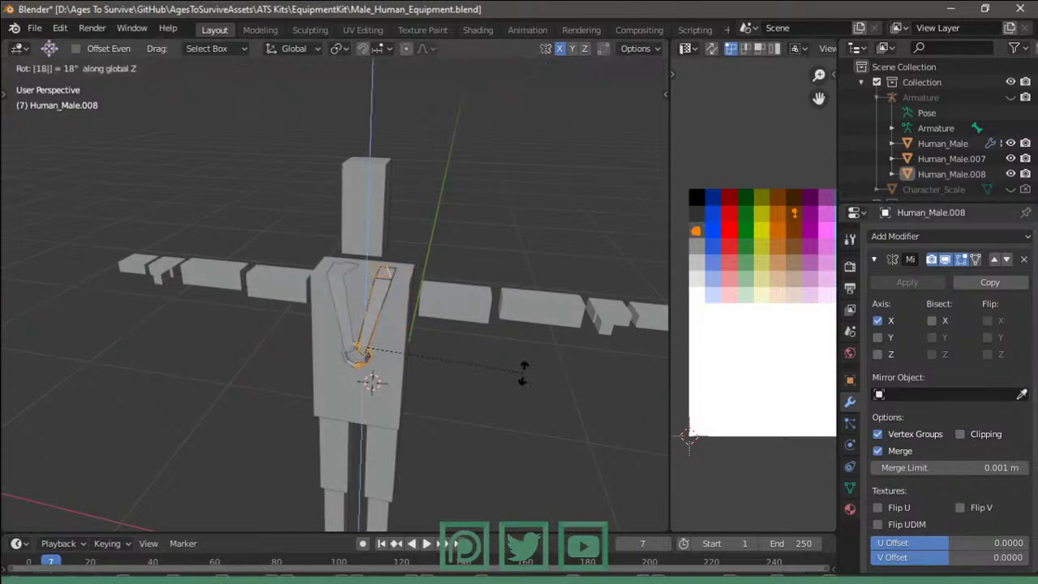
pyautogui.press('Return')
# - Check the copy from the front in see-through view and undo its rotation
pyautogui.press('g')
pyautogui.press('y')
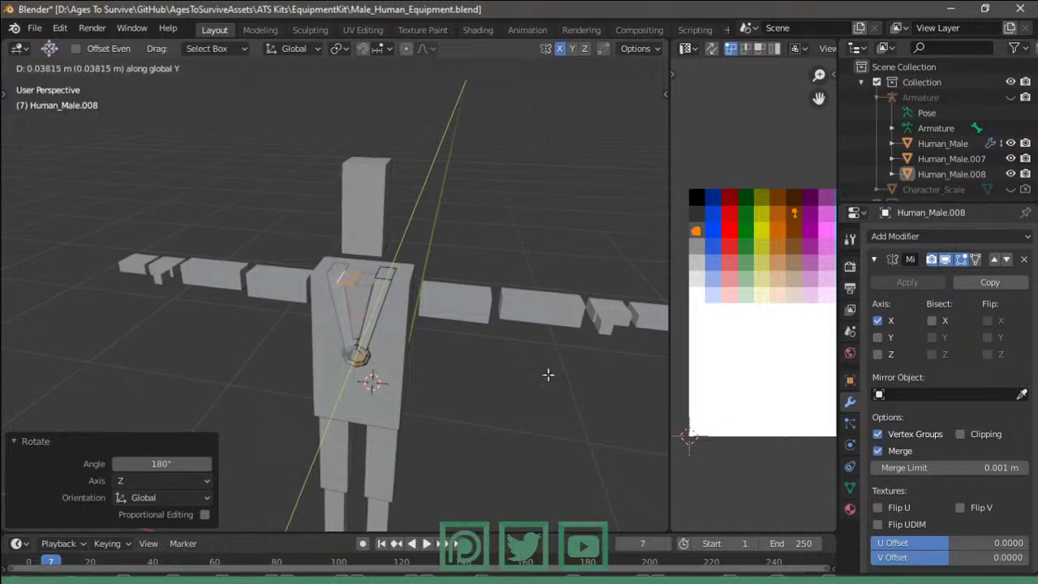
pyautogui.press('x')
pyautogui.press('Escape')
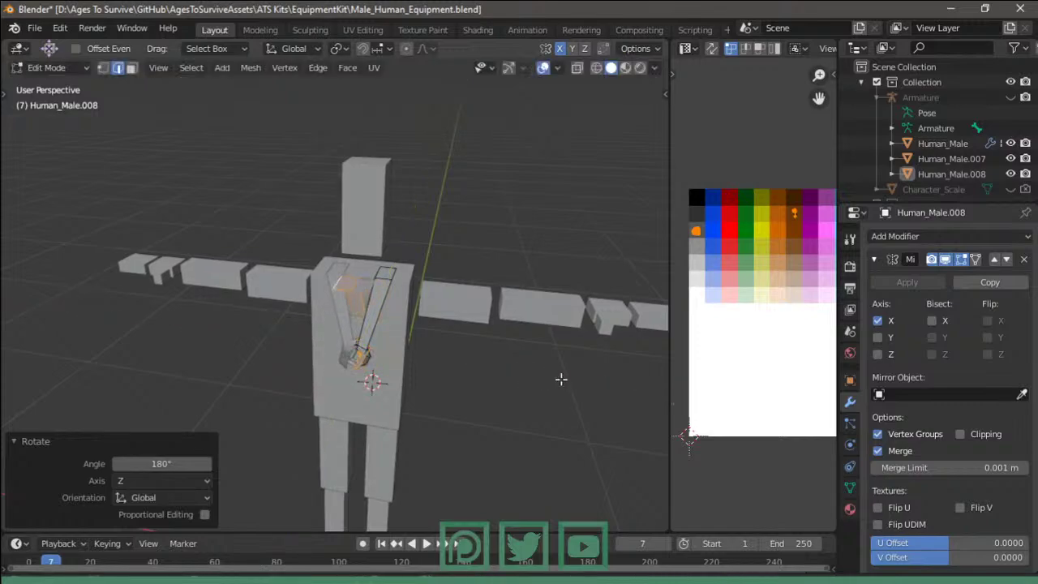
pyautogui.press('KP_1')
pyautogui.hotkey('alt', 'z')
pyautogui.press('KP_Decimal')
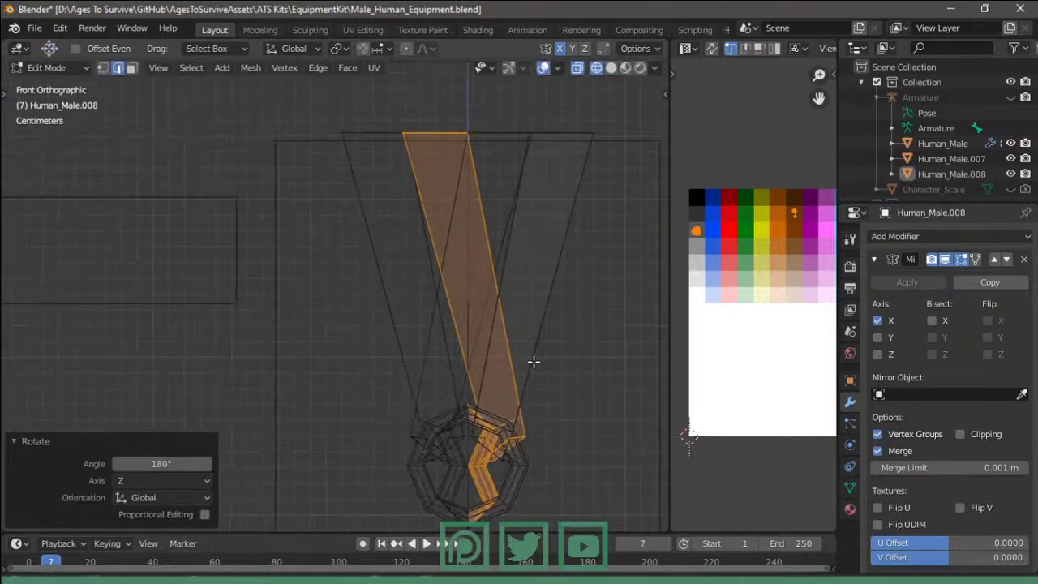
pyautogui.hotkey('ctrl', 'z')
pyautogui.hotkey('alt', 'z')
pyautogui.moveTo(582, 364)
pyautogui.mouseDown(button='middle')
pyautogui.moveTo(440, 424)
pyautogui.moveTo(533, 351)
pyautogui.mouseUp(button='middle')
# - Reselect the strap piece, duplicate it, and rotate the copy 180° about Z with rz180
pyautogui.hotkey('alt', 'a')
pyautogui.press('l')
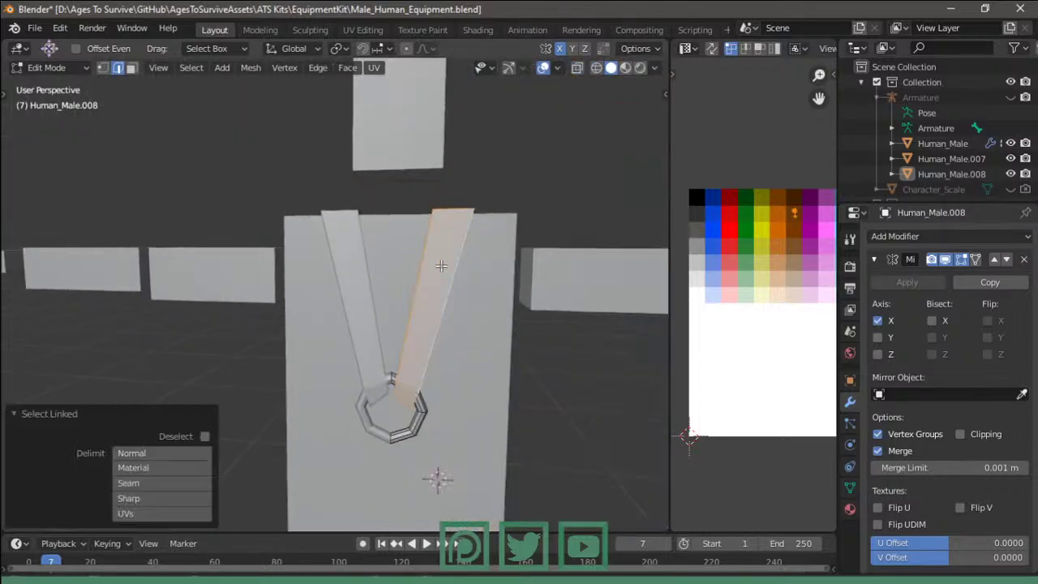
pyautogui.moveTo(438, 265)
pyautogui.mouseDown(button='middle')
pyautogui.moveTo(348, 357)
pyautogui.moveTo(338, 329)
pyautogui.mouseUp(button='middle')
pyautogui.hotkey('shift', 'd')
pyautogui.rightClick(385, 312)
pyautogui.write('rz')
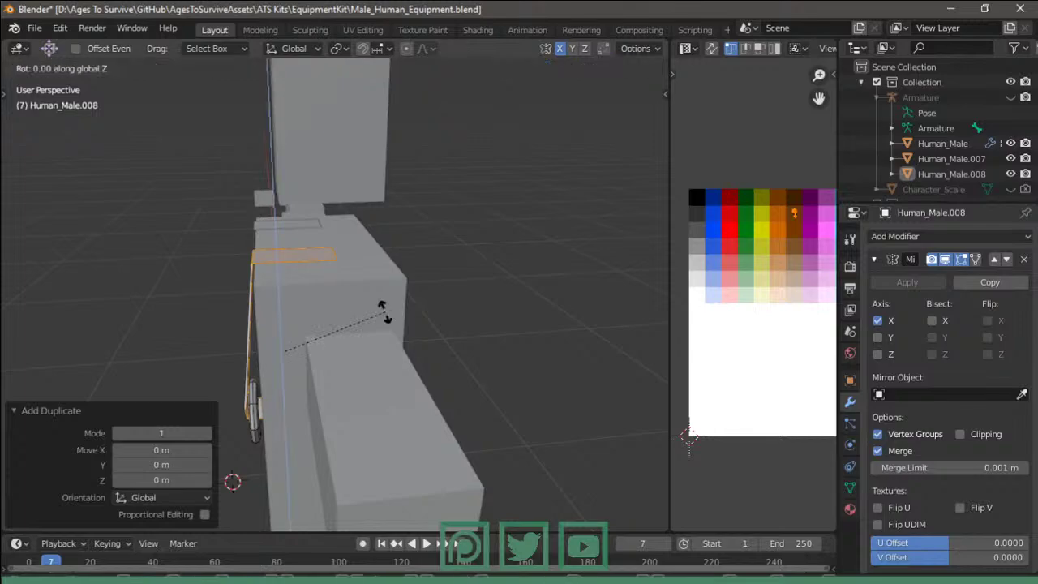
pyautogui.write('180')
pyautogui.press('Return')
# - Move the copy 0.123 m along Y toward the torso's back, cancelling an extra rotation
pyautogui.press('g')
pyautogui.press('y')
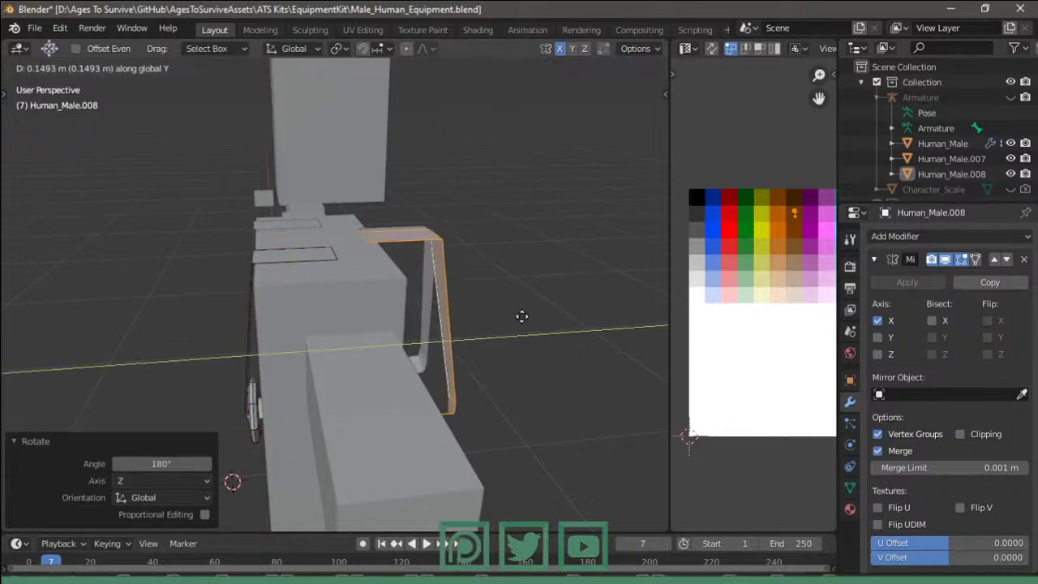
pyautogui.click(498, 327)
pyautogui.moveTo(498, 327); pyautogui.dragTo(352, 313, button='middle')
pyautogui.press('r')
pyautogui.press('y')
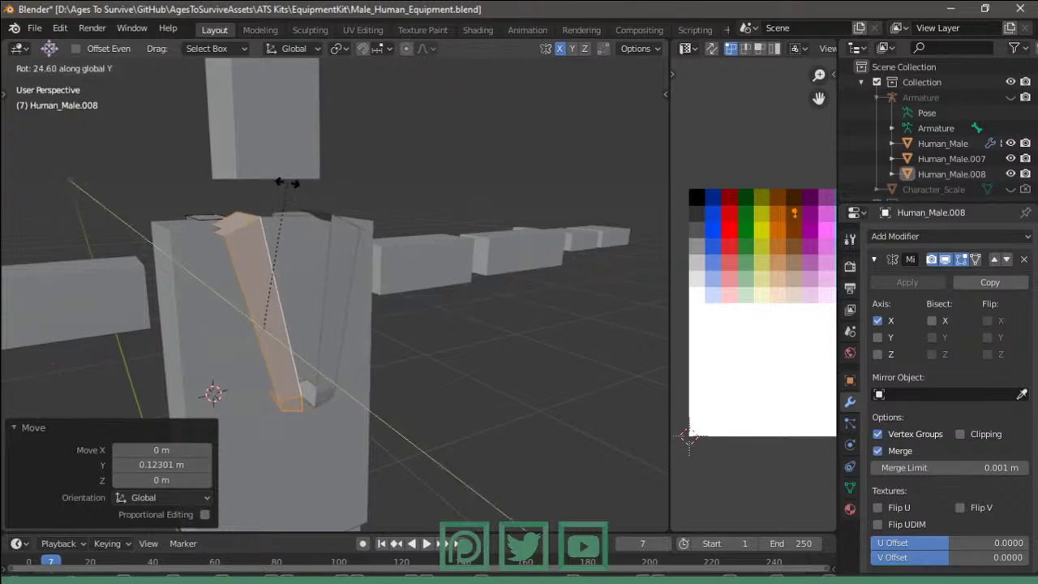
pyautogui.press('Escape')
pyautogui.moveTo(206, 259); pyautogui.dragTo(316, 270, button='middle')
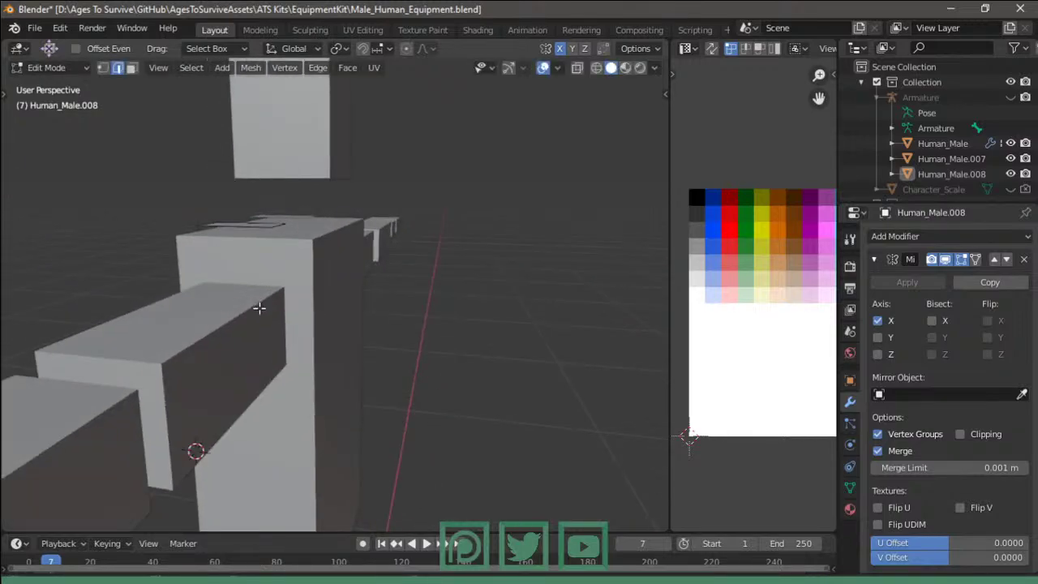
# - Undo the strap mirroring, switch to a wireframe right-side view, and paint-select the strap vertices
pyautogui.press('Tab')
pyautogui.press('Tab')
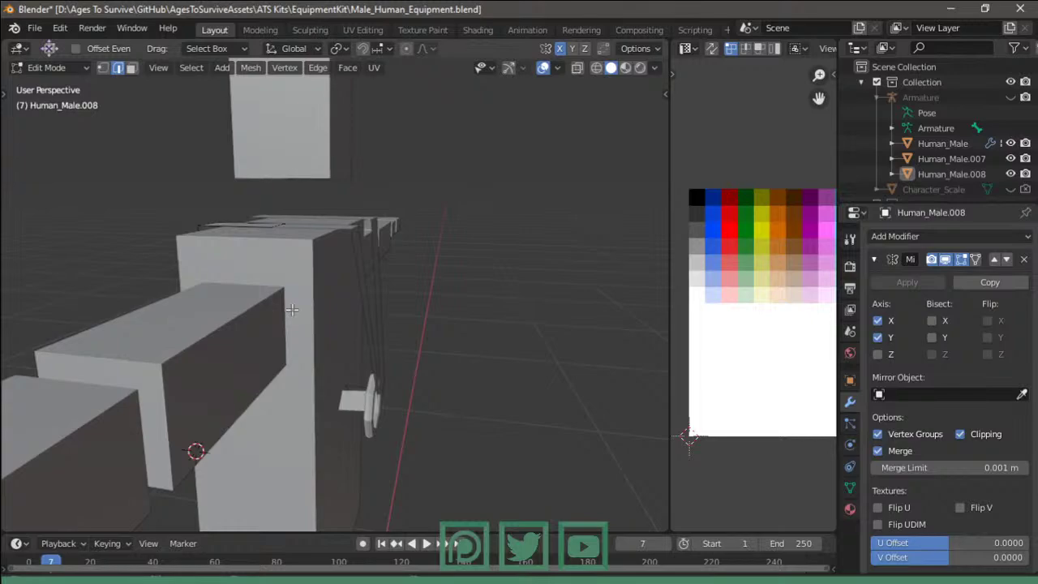
pyautogui.hotkey('ctrl', 'z')
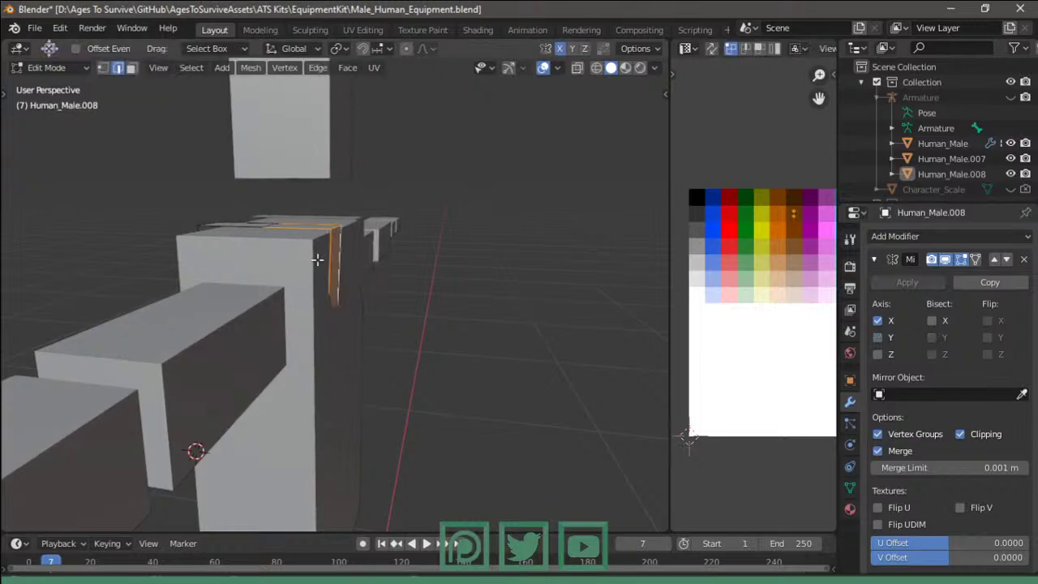
pyautogui.press('z')
pyautogui.click(463, 271)
pyautogui.press('z')
pyautogui.click(301, 271)
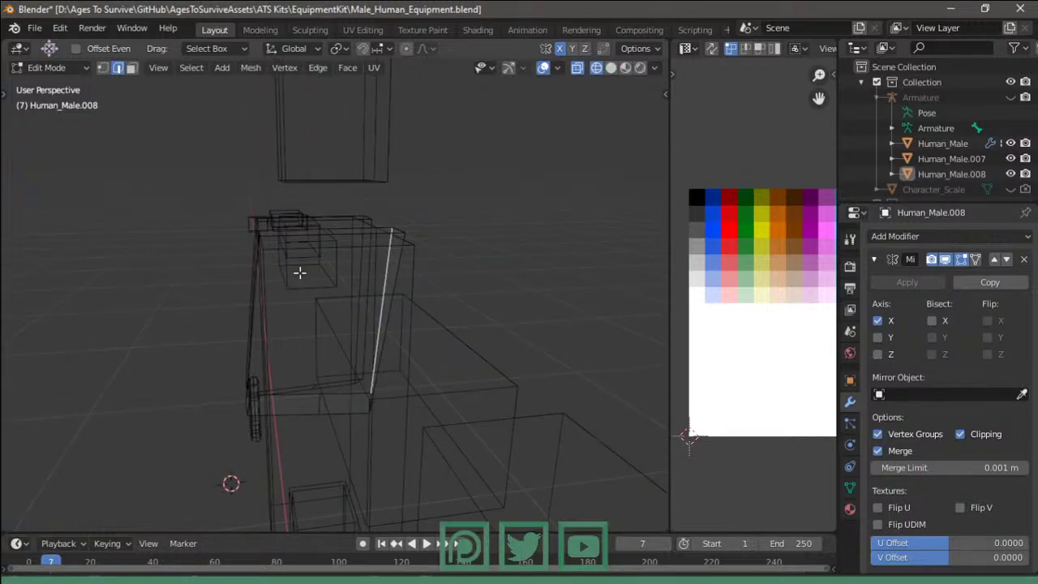
pyautogui.press('KP_1')
pyautogui.press('KP_3')
pyautogui.press('c')
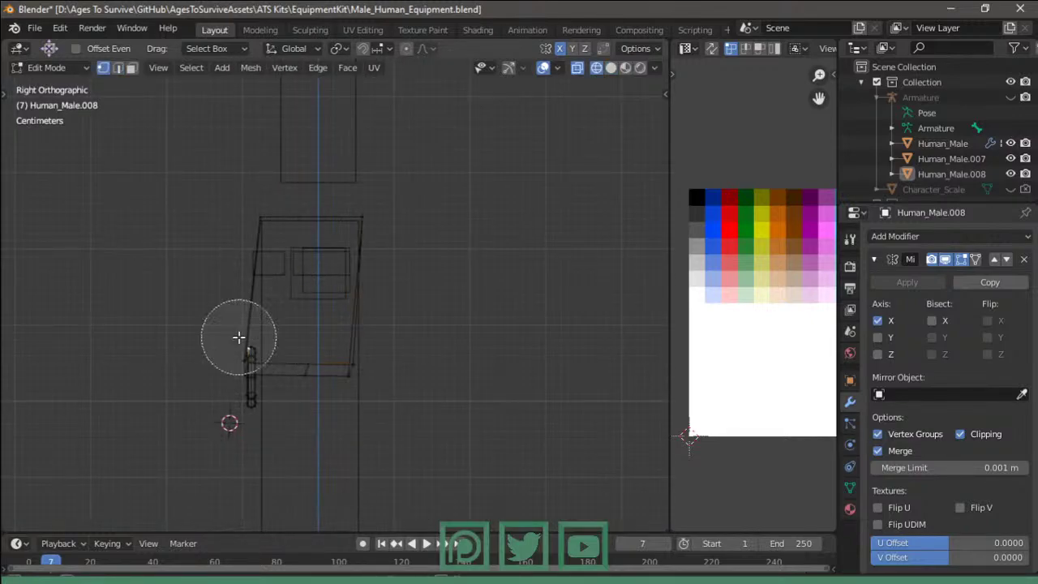
pyautogui.moveTo(239, 338); pyautogui.dragTo(239, 366)
pyautogui.press('Escape')
# - Add more strap vertices to the selection and slide them along Y
pyautogui.press('g')
pyautogui.click(238, 382)
pyautogui.press('c')
pyautogui.press('Escape')
pyautogui.scroll(2, 267, 343)
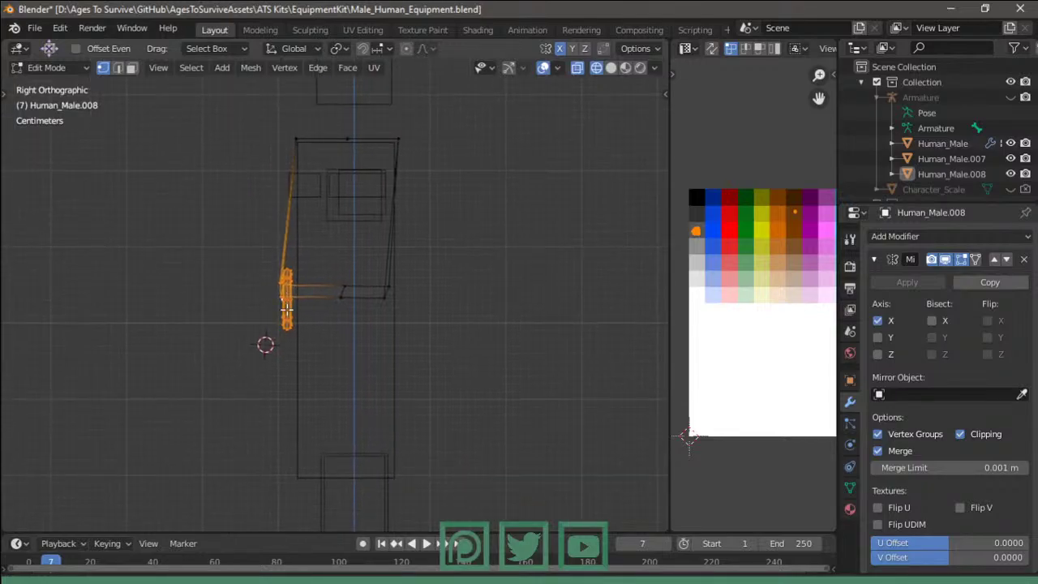
pyautogui.scroll(1, 292, 329)
pyautogui.press('g')
pyautogui.press('y')
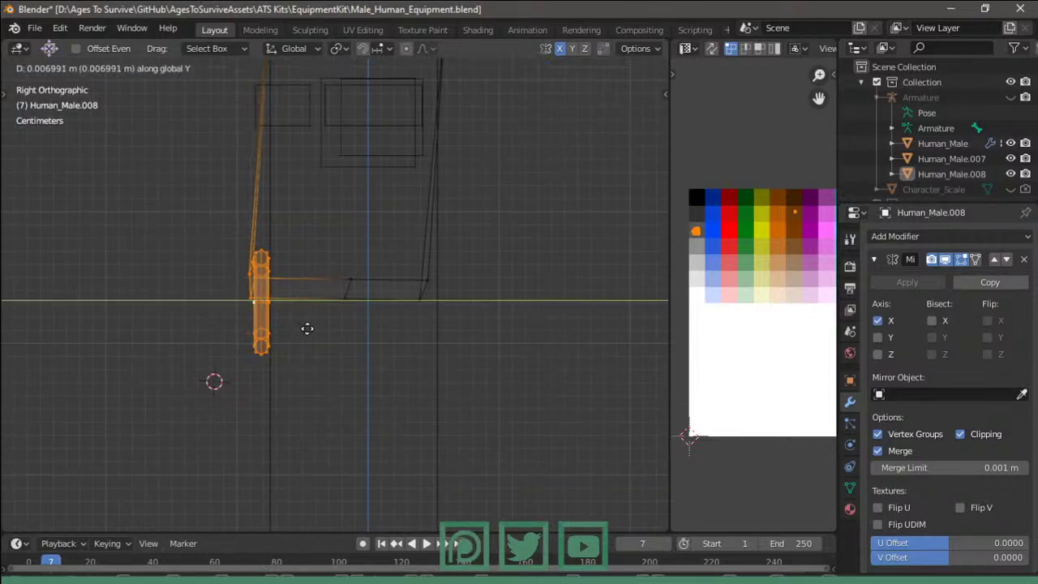
pyautogui.click(307, 328)
# - Nudge a torso vertex into place and shift the strap vertices slightly along Y
pyautogui.click(424, 278)
pyautogui.press('g')
pyautogui.click(435, 219)
pyautogui.moveTo(462, 237)
pyautogui.keyDown('shift'); pyautogui.mouseDown(button='middle')
pyautogui.moveTo(449, 291)
pyautogui.moveTo(513, 304)
pyautogui.mouseUp(button='middle'); pyautogui.keyUp('shift')
pyautogui.press('g')
pyautogui.press('y')
pyautogui.click(482, 287)
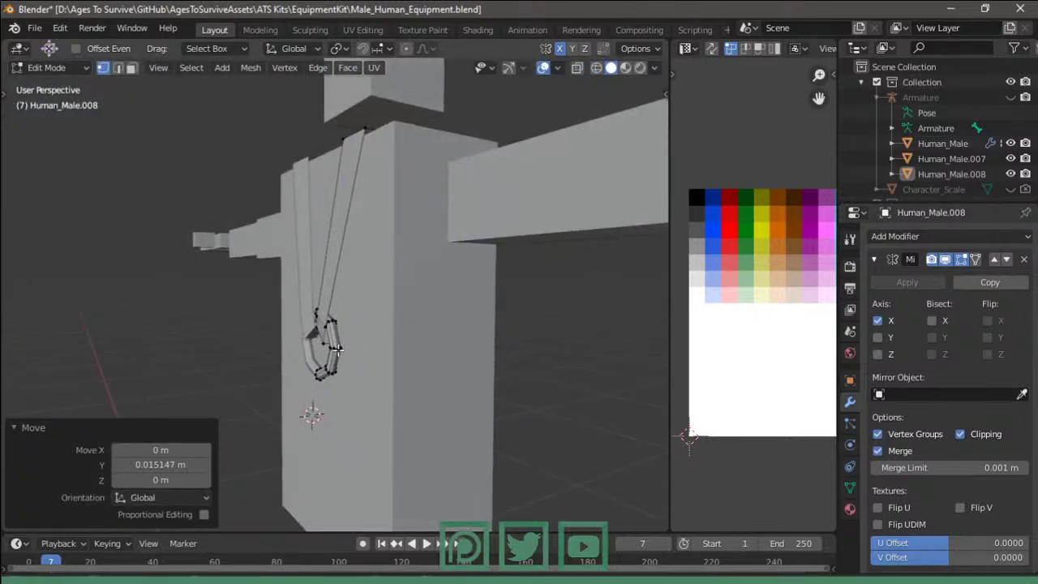
# - Select the linked ring piece, duplicate it, and offset the copy 0.14541 m along Y
pyautogui.click(337, 349)
pyautogui.press('l')
pyautogui.press('KP_3')
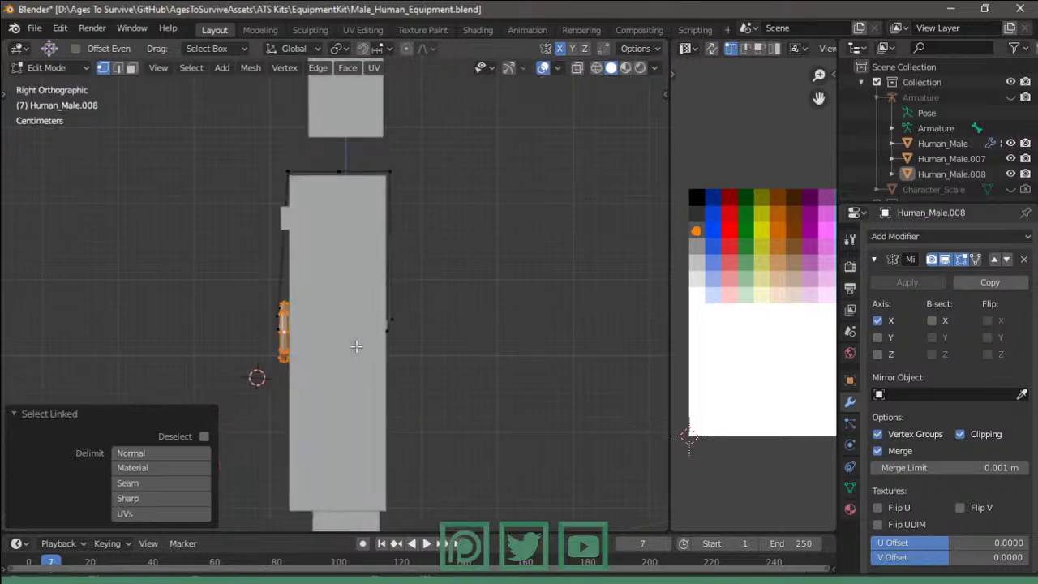
pyautogui.press('g')
pyautogui.press('Escape')
pyautogui.hotkey('shift', 'd')
pyautogui.press('y')
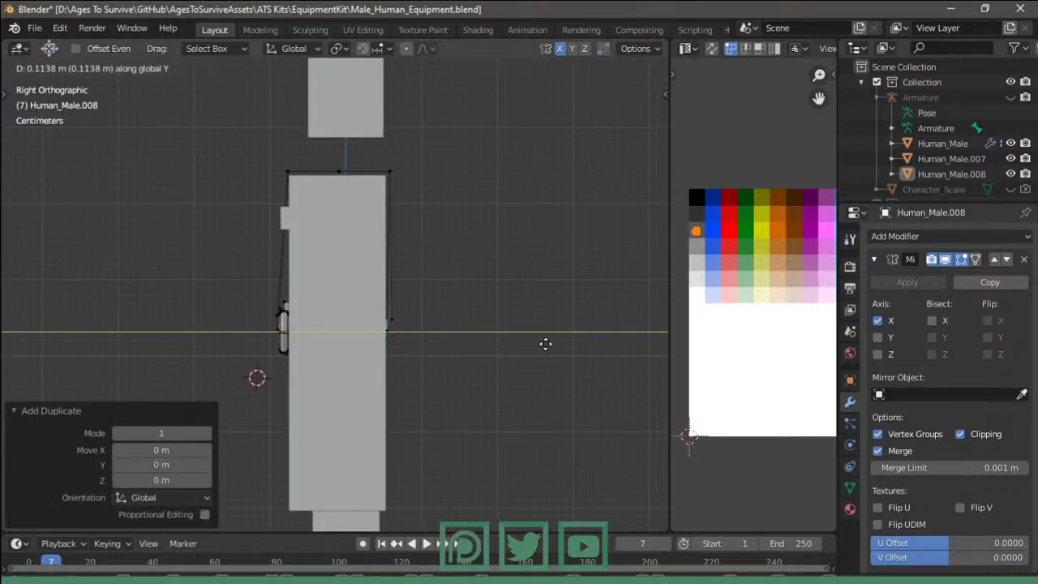
pyautogui.press('Escape')
pyautogui.press('z')
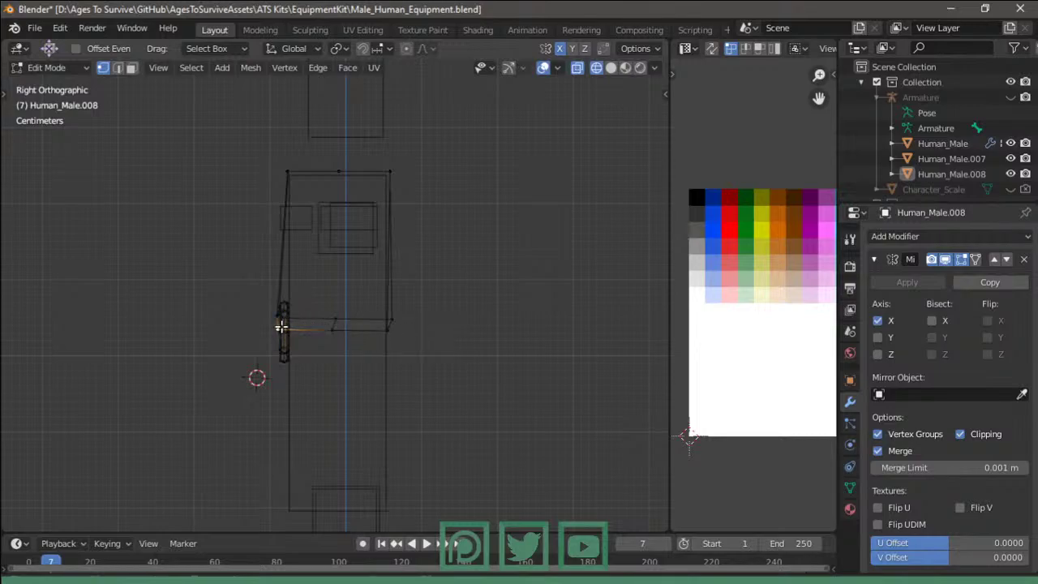
pyautogui.press('l')
pyautogui.hotkey('shift', 'd')
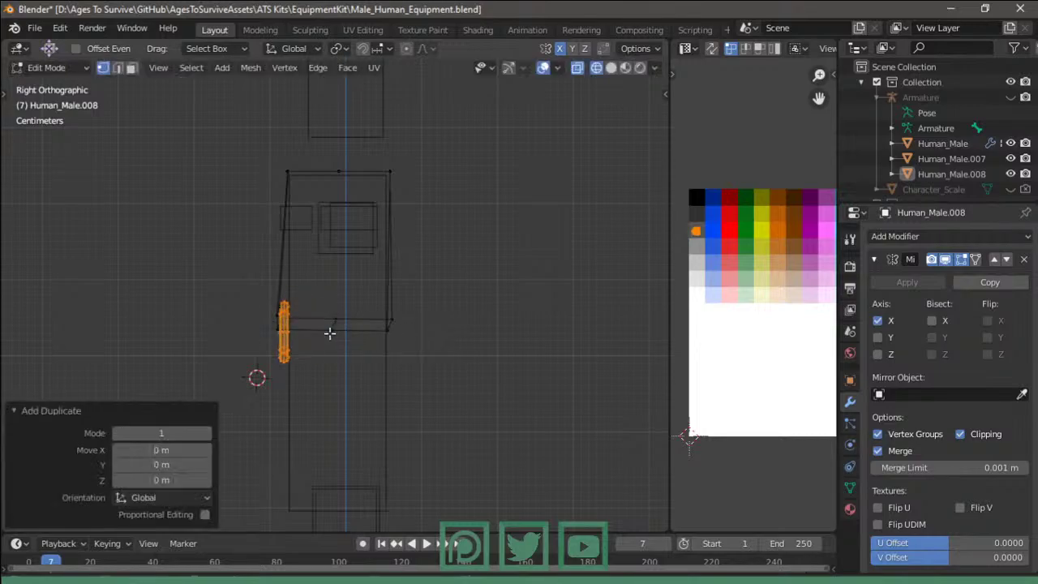
pyautogui.press('y')
pyautogui.click(447, 338)
# - Unwrap the ring piece with Smart UV Project in front view
pyautogui.moveTo(447, 338)
pyautogui.mouseDown(button='middle')
pyautogui.moveTo(431, 348)
pyautogui.moveTo(452, 365)
pyautogui.mouseUp(button='middle')
pyautogui.hotkey('shift', 'z')
pyautogui.press('e')
pyautogui.press('y')
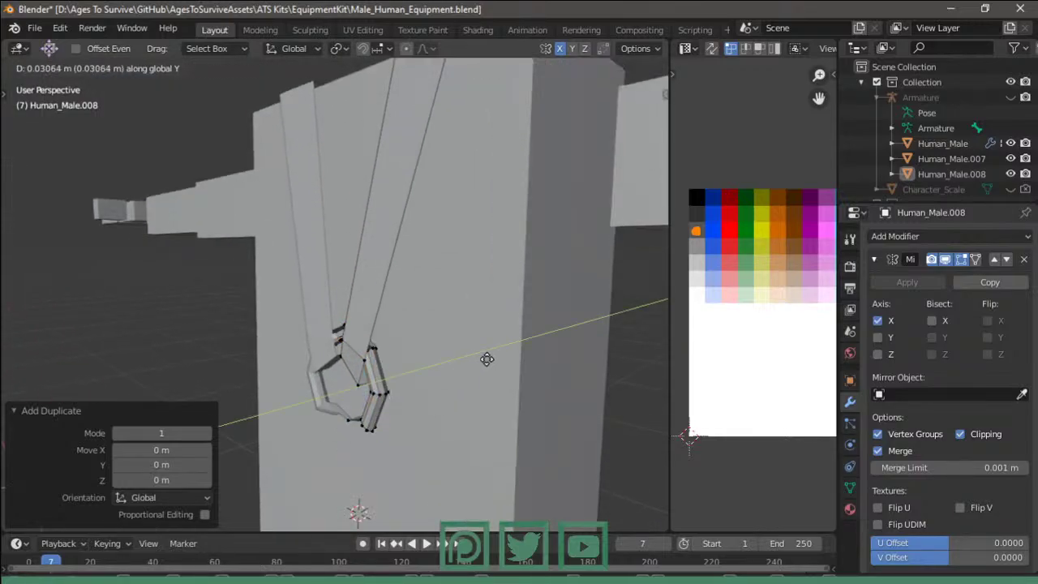
pyautogui.rightClick(365, 386)
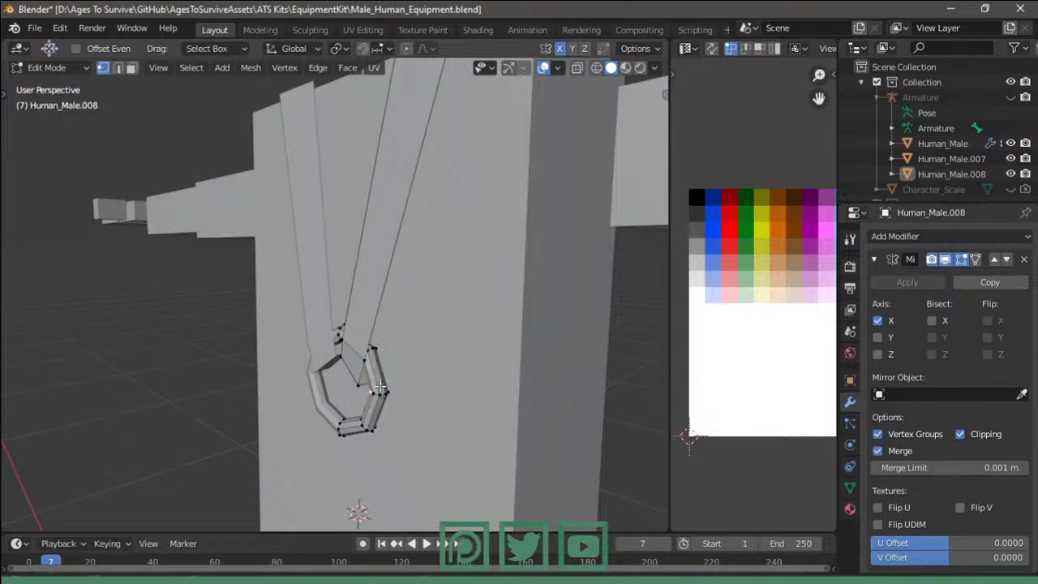
pyautogui.press('KP_1')
pyautogui.press('u')
pyautogui.click(307, 386)
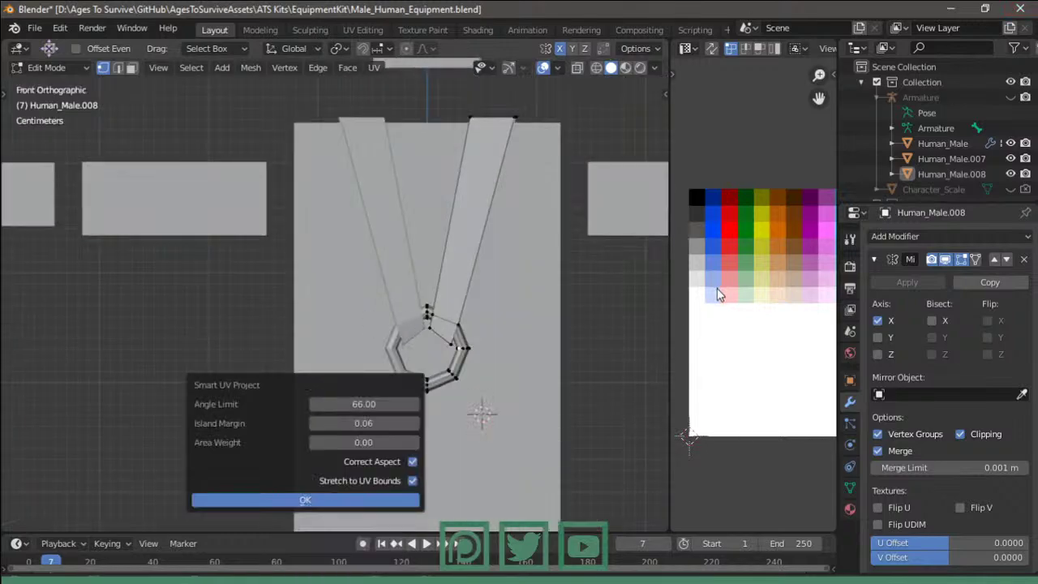
pyautogui.press('Return')
# - In wireframe right view, reposition the linked strap piece along Y
pyautogui.press('KP_3')
pyautogui.press('z')
pyautogui.click(224, 308)
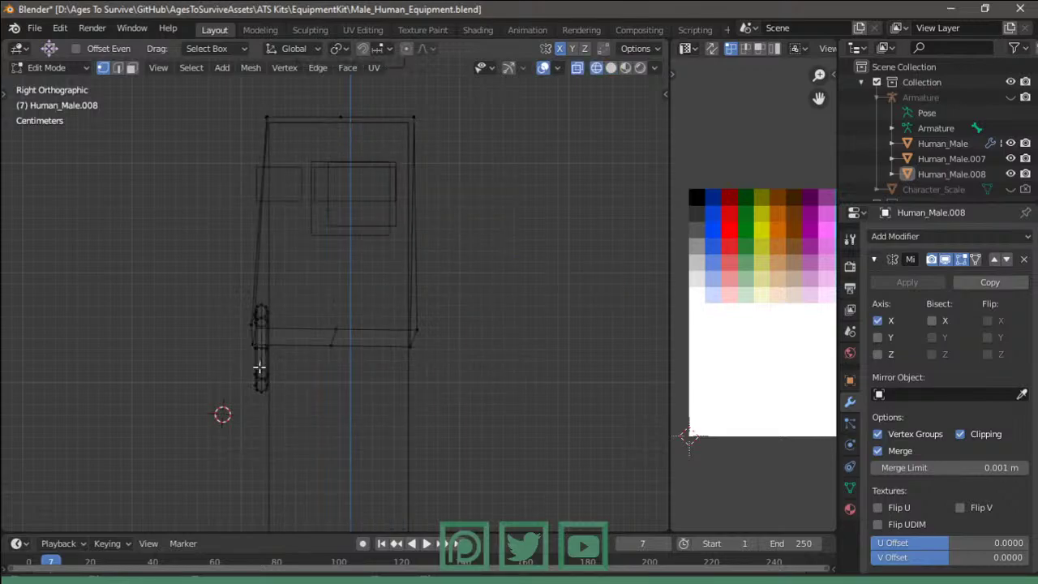
pyautogui.press('l')
pyautogui.press('g')
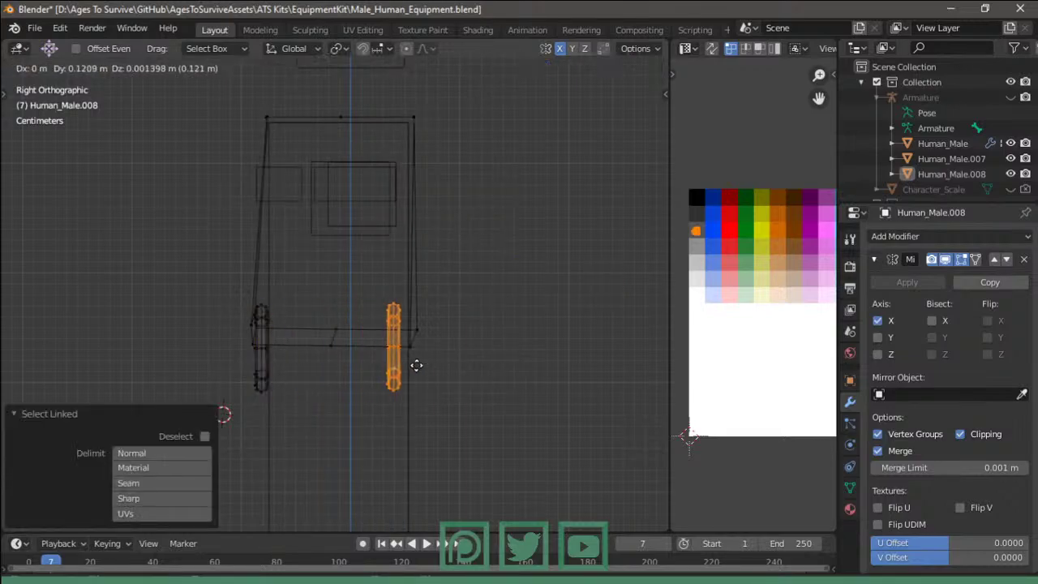
pyautogui.press('y')
pyautogui.click(443, 362)
pyautogui.moveTo(442, 360); pyautogui.dragTo(400, 399, button='middle')
# - Check the live stream chat, then return to the Blender window
pyautogui.hotkey('alt', 'Tab')
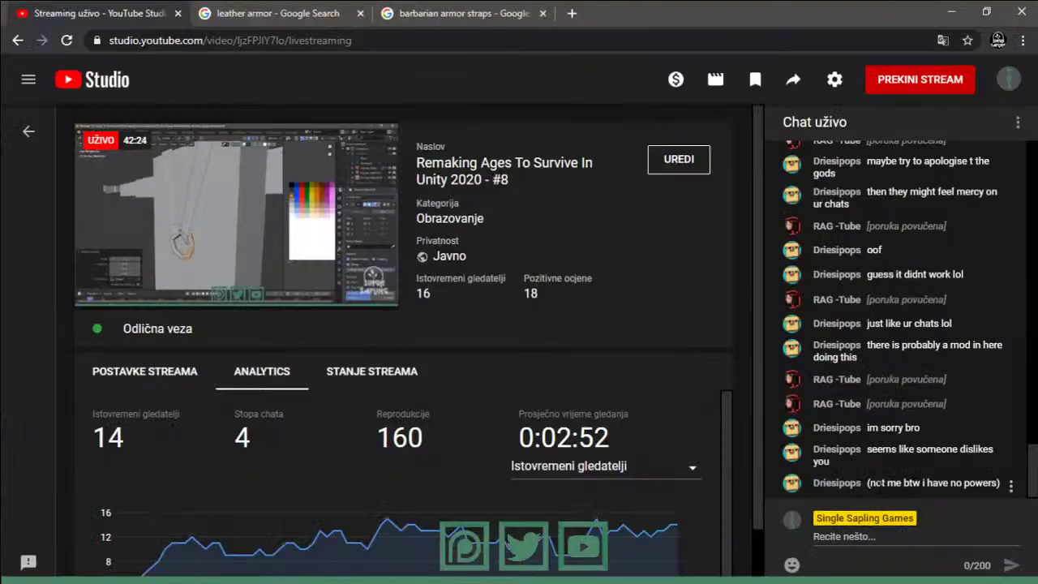
pyautogui.moveTo(887, 324); pyautogui.dragTo(927, 324)
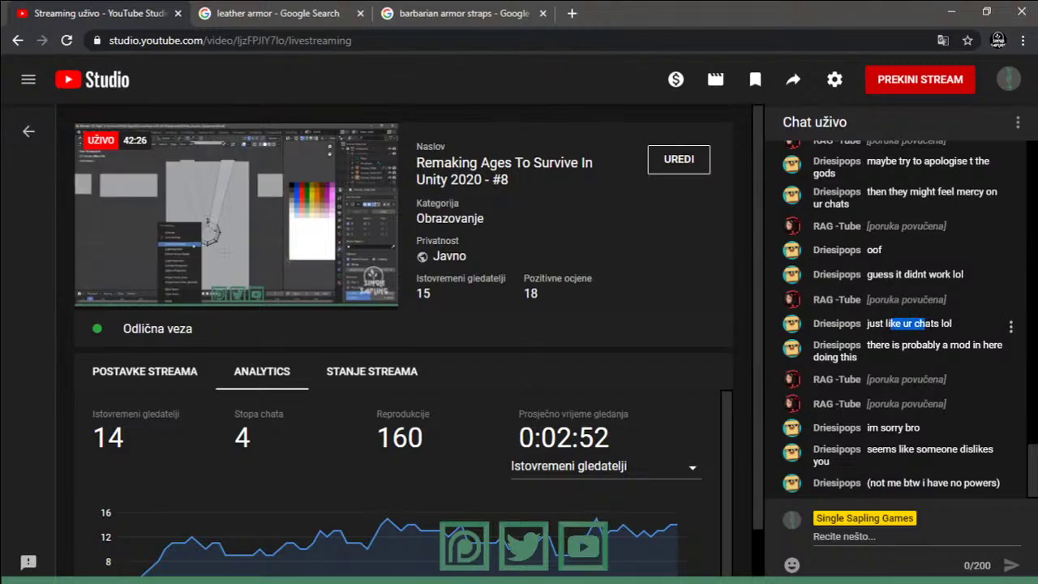
pyautogui.scroll(2, 908, 358)
pyautogui.scroll(-2, 911, 359)
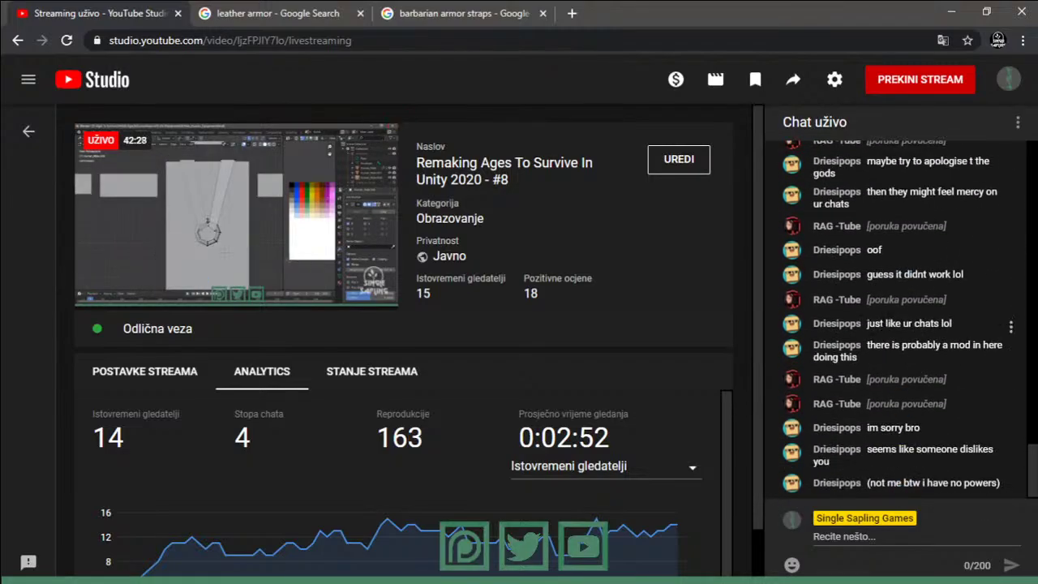
pyautogui.click(951, 12)
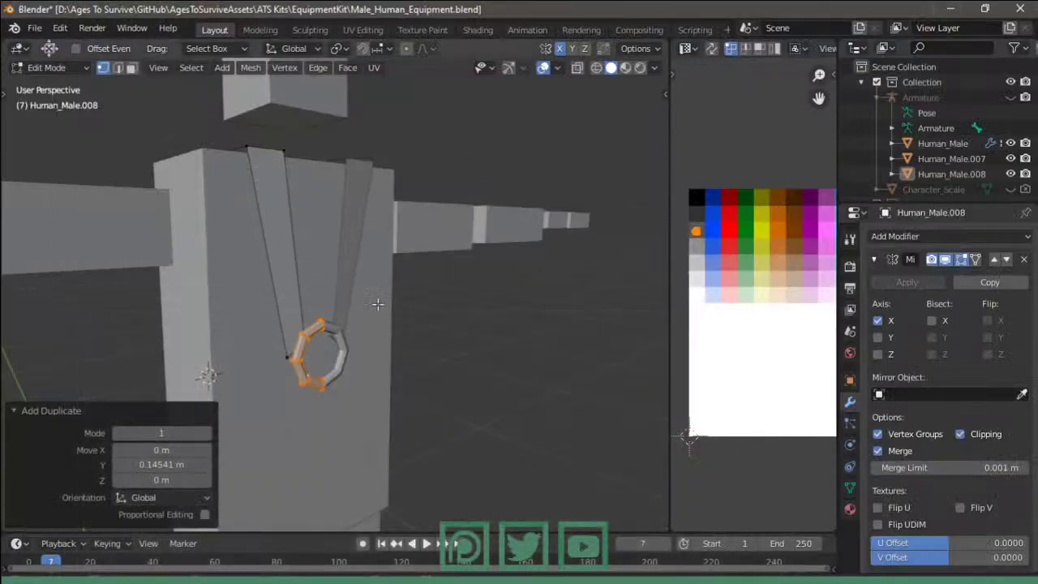
# - Nudge the strap along Y, then along Z, to line it up with the ring
pyautogui.hotkey('alt', 'a')
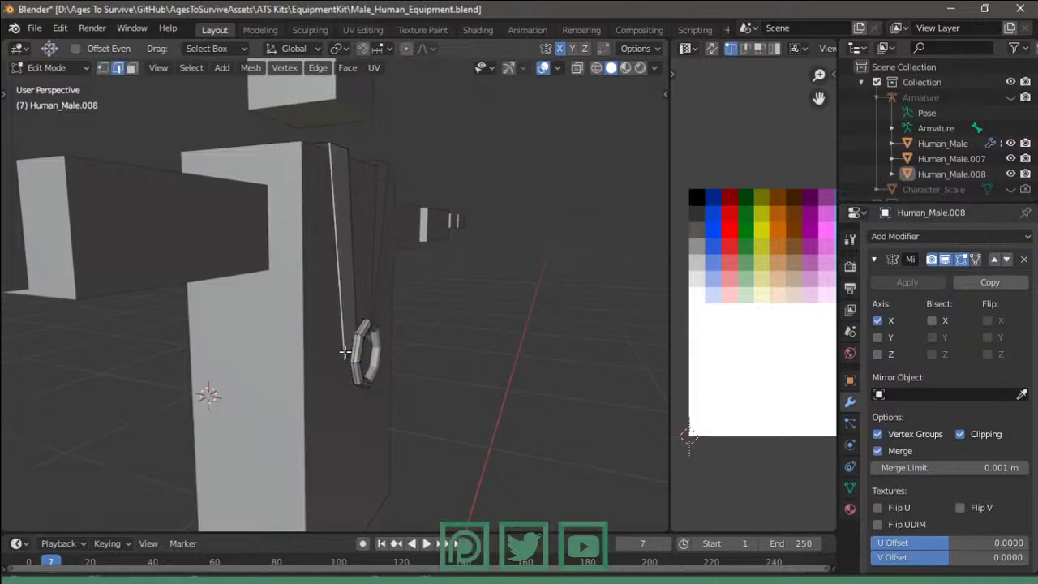
pyautogui.press('g')
pyautogui.press('y')
pyautogui.click(373, 348)
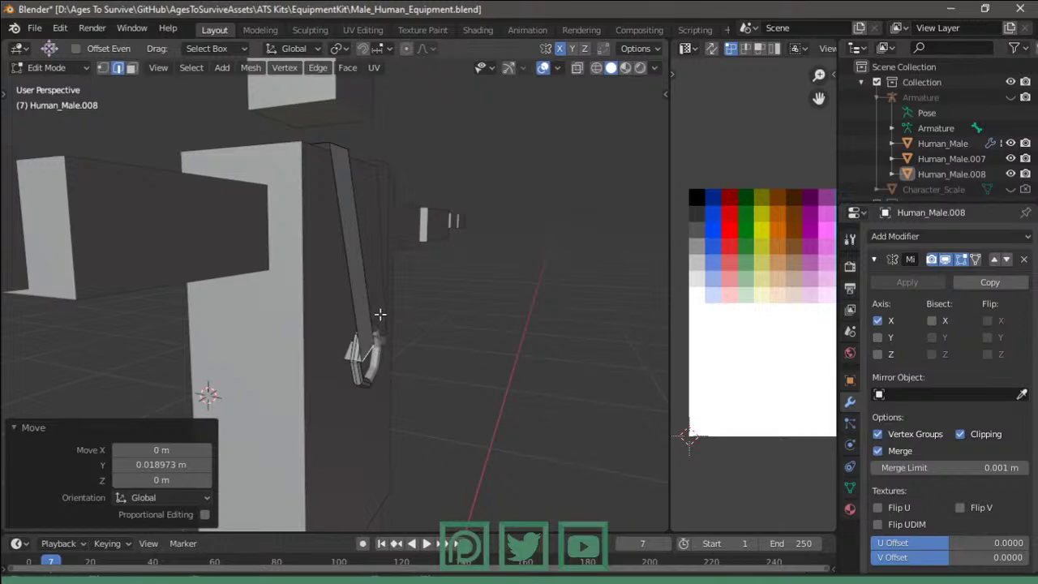
pyautogui.moveTo(375, 282); pyautogui.dragTo(262, 278, button='middle')
pyautogui.scroll(2, 267, 278)
pyautogui.press('g')
pyautogui.press('x')
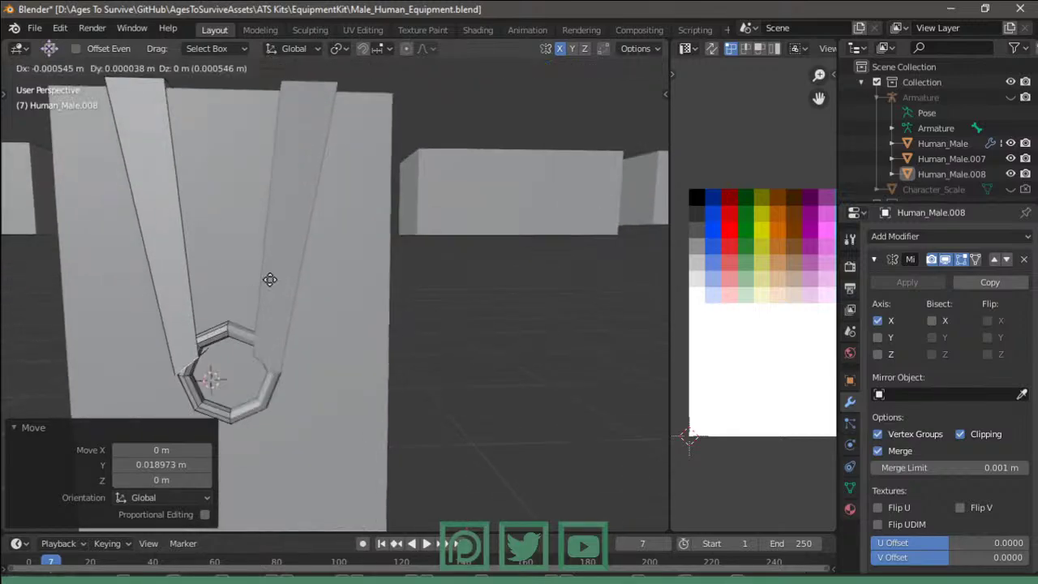
pyautogui.press('z')
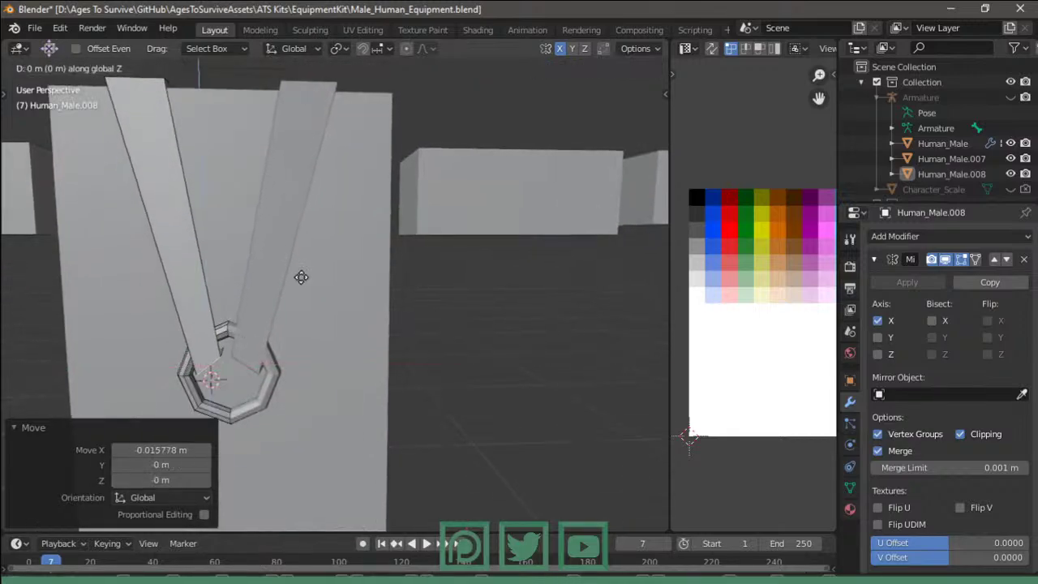
pyautogui.click(301, 272)
pyautogui.moveTo(265, 286)
pyautogui.mouseDown(button='middle')
pyautogui.moveTo(448, 290)
pyautogui.moveTo(418, 365)
pyautogui.mouseUp(button='middle')
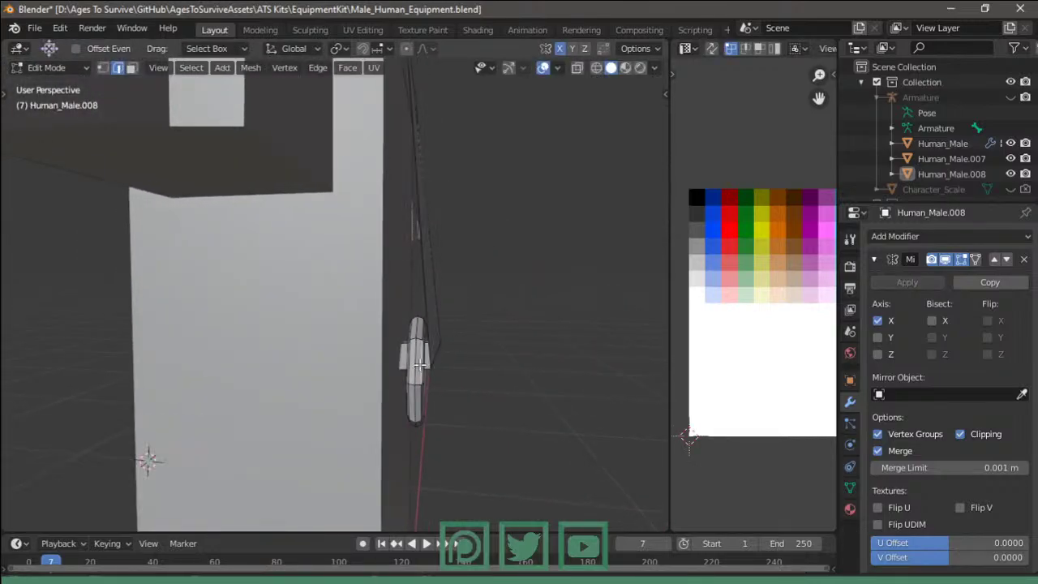
# - Select the whole ring and shift it along Y against the straps
pyautogui.press('l')
pyautogui.press('g')
pyautogui.press('y')
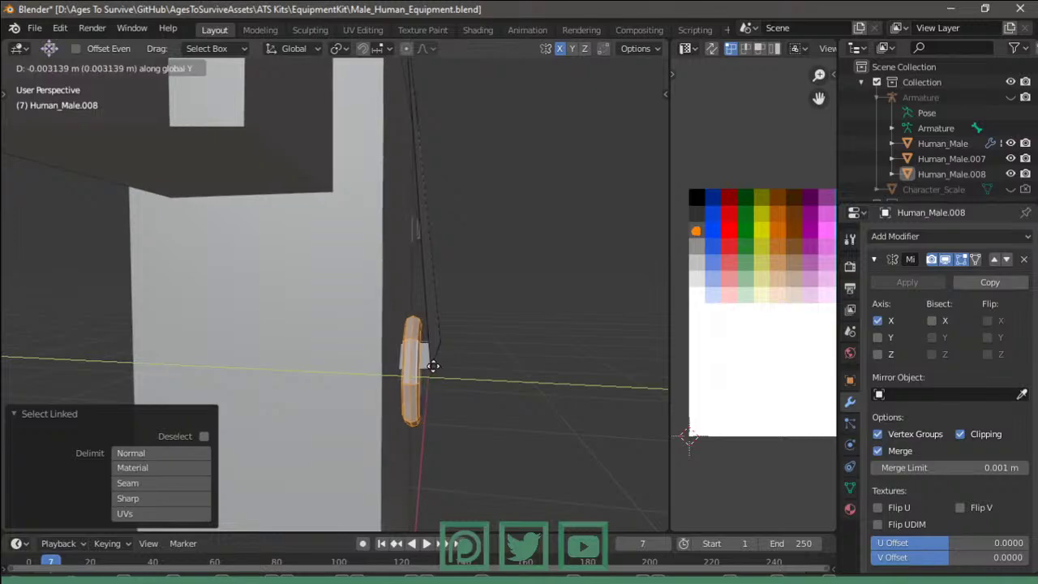
pyautogui.click(434, 359)
pyautogui.click(436, 357)
pyautogui.press('g')
pyautogui.press('y')
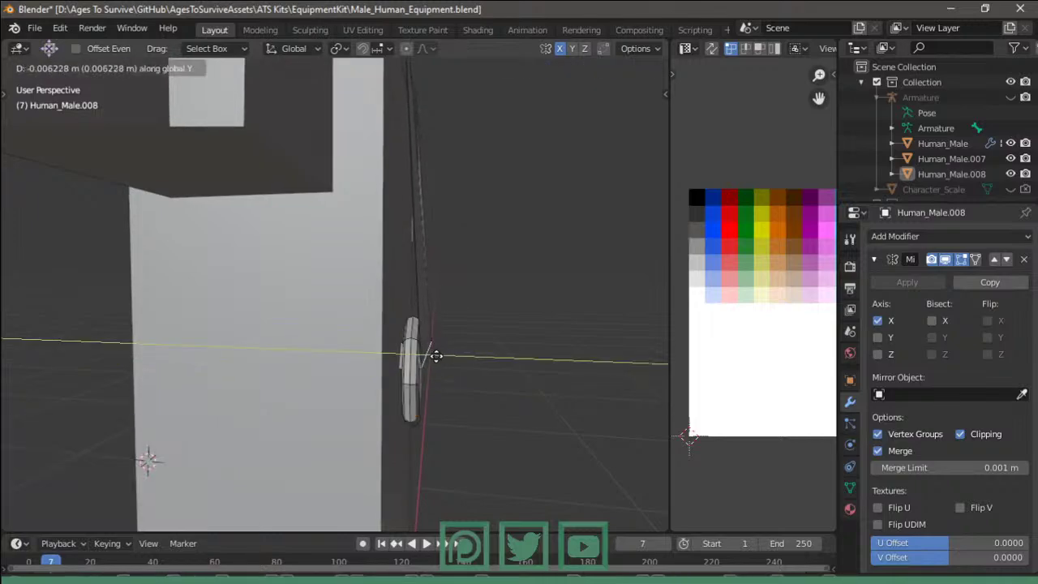
pyautogui.click(435, 357)
pyautogui.moveTo(436, 357); pyautogui.dragTo(382, 331, button='middle')
# - Rotate the strap 13.6° about Z, slide it along Y, and return to Object Mode
pyautogui.press('l')
pyautogui.press('r')
pyautogui.press('z')
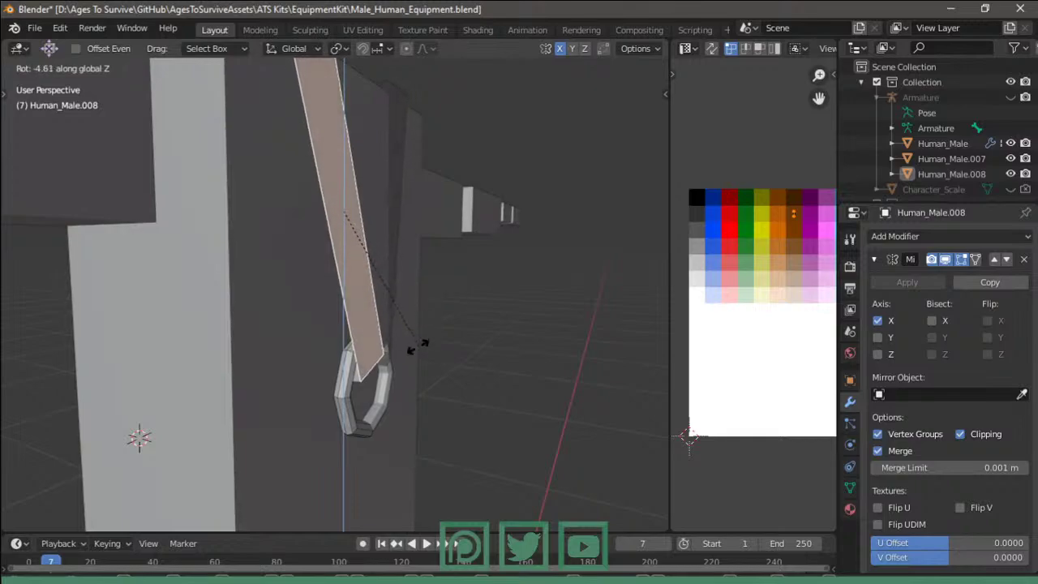
pyautogui.click(462, 316)
pyautogui.press('g')
pyautogui.press('y')
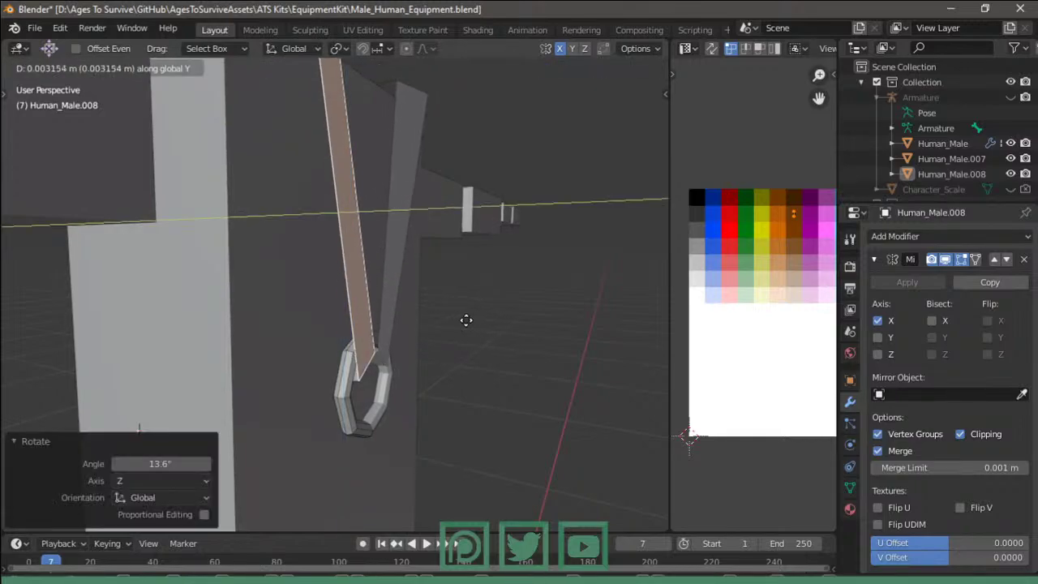
pyautogui.click(465, 321)
pyautogui.press('Tab')
pyautogui.moveTo(465, 323); pyautogui.dragTo(362, 325, button='middle')
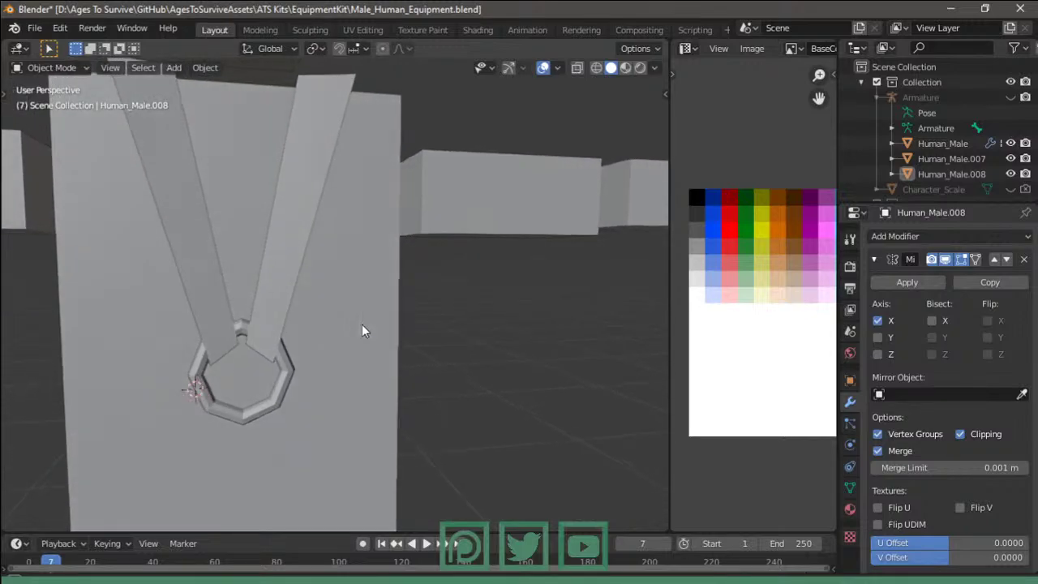
# - Inspect the brown straps and grey ring in Material Preview, ending in front view
pyautogui.scroll(-5, 361, 324)
pyautogui.moveTo(441, 328); pyautogui.dragTo(636, 122, button='middle')
pyautogui.click(625, 67)
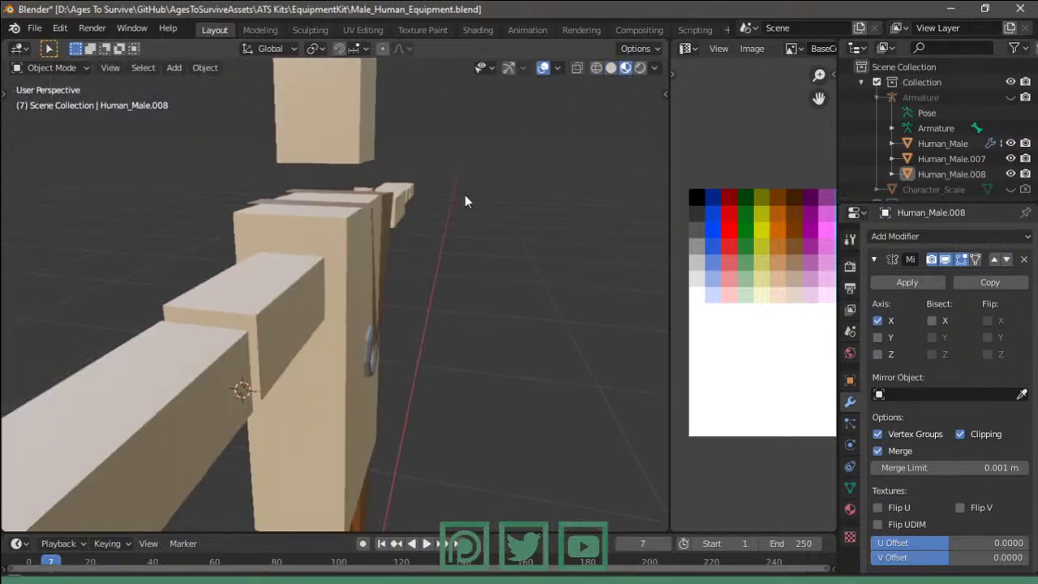
pyautogui.moveTo(465, 194)
pyautogui.mouseDown(button='middle')
pyautogui.moveTo(11, 187)
pyautogui.moveTo(545, 164)
pyautogui.mouseUp(button='middle')
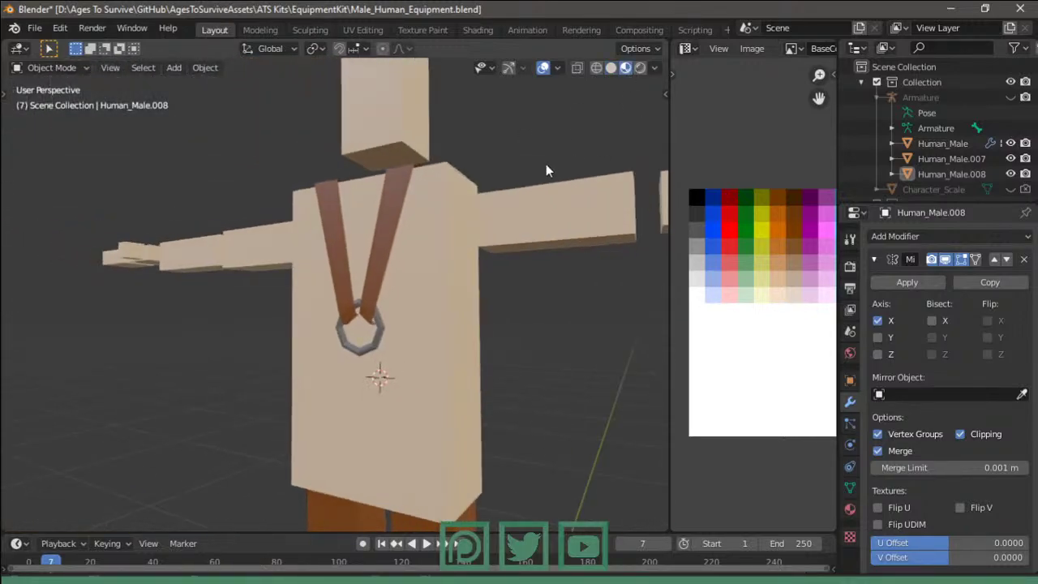
pyautogui.scroll(-3, 566, 269)
pyautogui.moveTo(566, 269)
pyautogui.mouseDown(button='middle')
pyautogui.moveTo(449, 192)
pyautogui.moveTo(512, 161)
pyautogui.moveTo(594, 182)
pyautogui.moveTo(522, 197)
pyautogui.mouseUp(button='middle')
pyautogui.scroll(1, 540, 243)
pyautogui.moveTo(540, 243); pyautogui.dragTo(530, 248, button='middle')
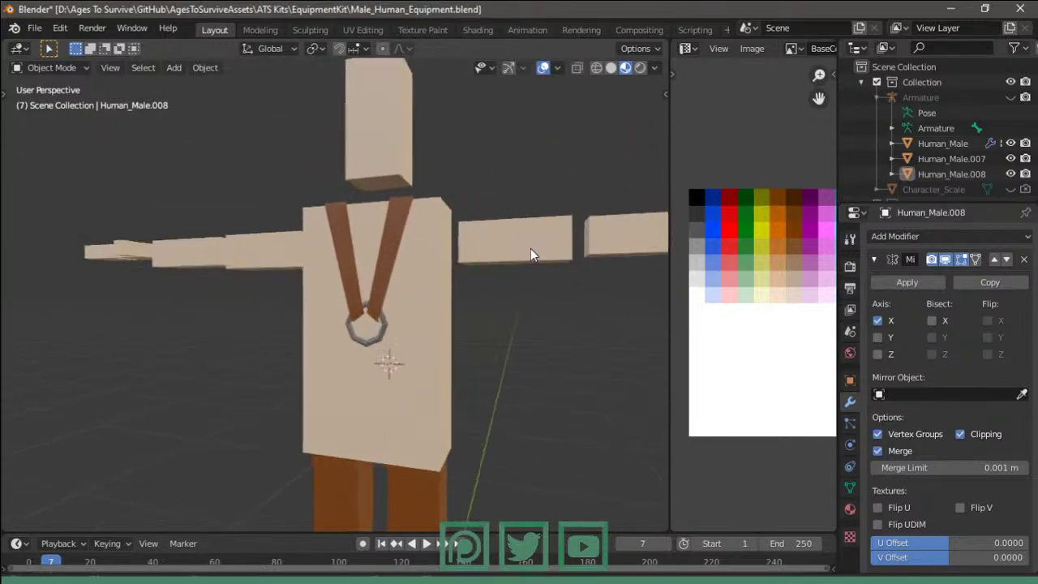
pyautogui.press('KP_1')
# - Add a plane inside the strap object's mesh, then select the Human_Male body object
pyautogui.press('Tab')
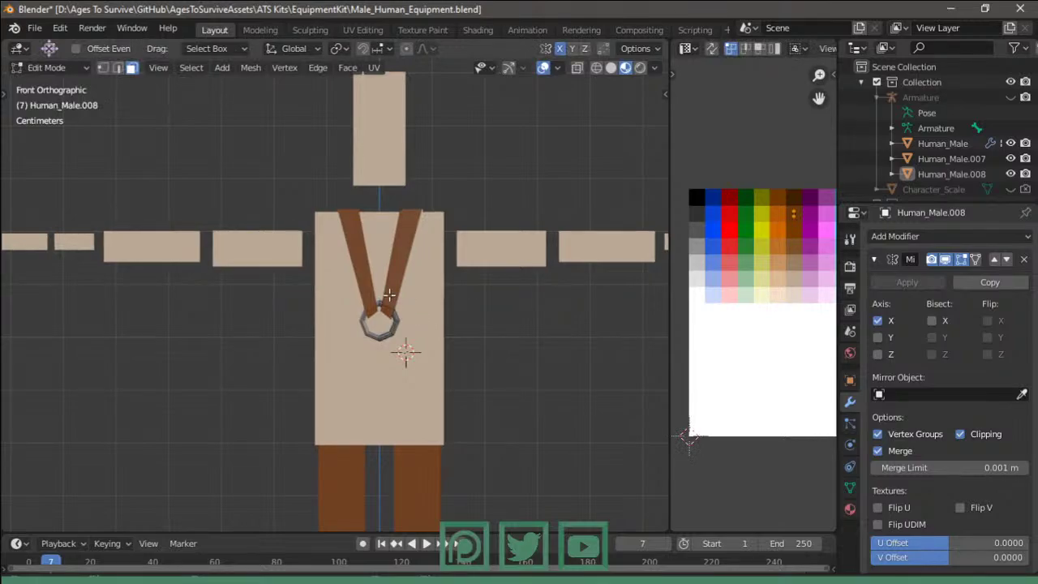
pyautogui.hotkey('shift', 'a')
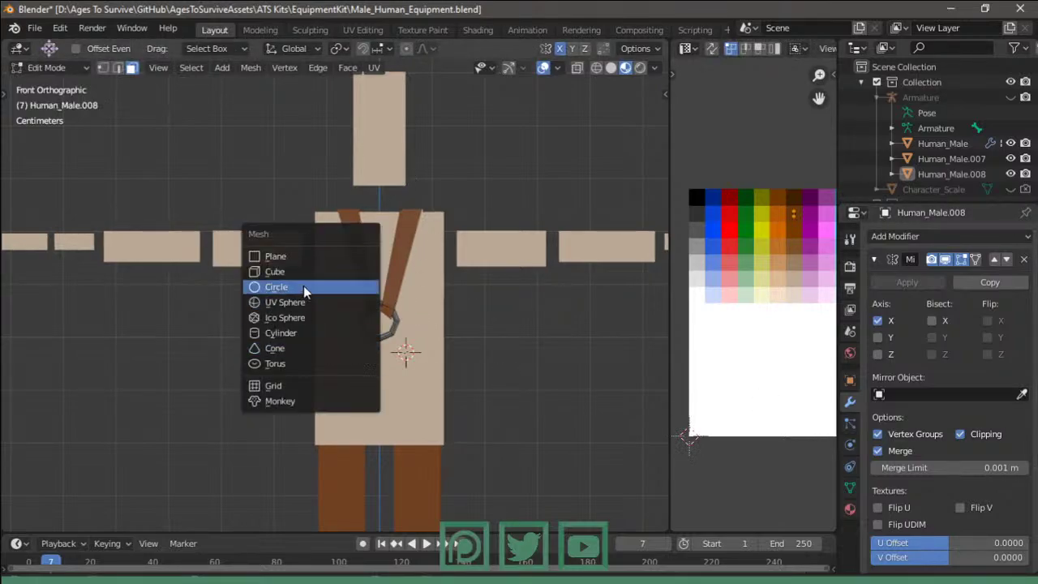
pyautogui.click(314, 258)
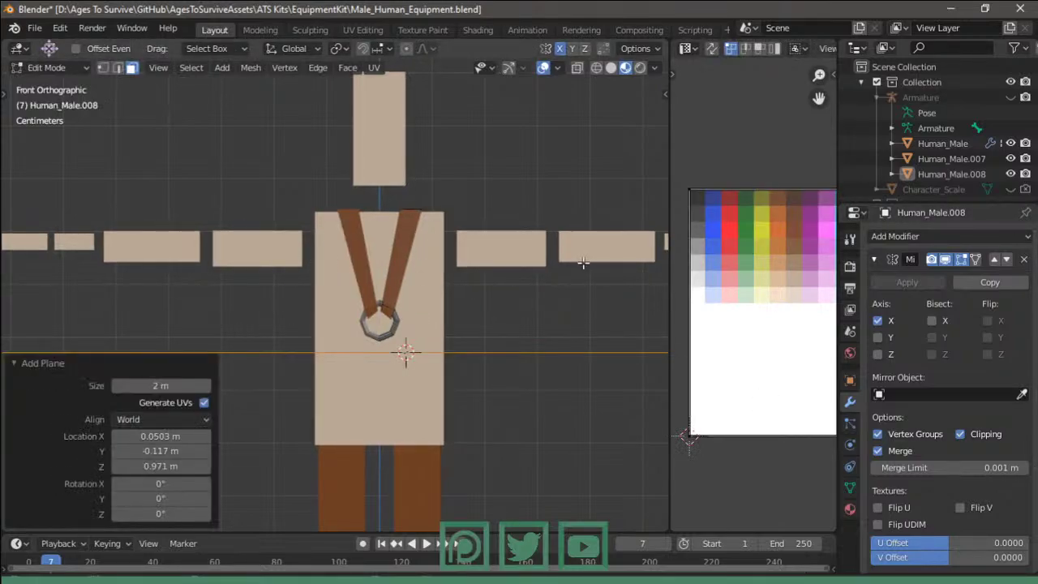
pyautogui.press('Tab')
pyautogui.click(410, 346)
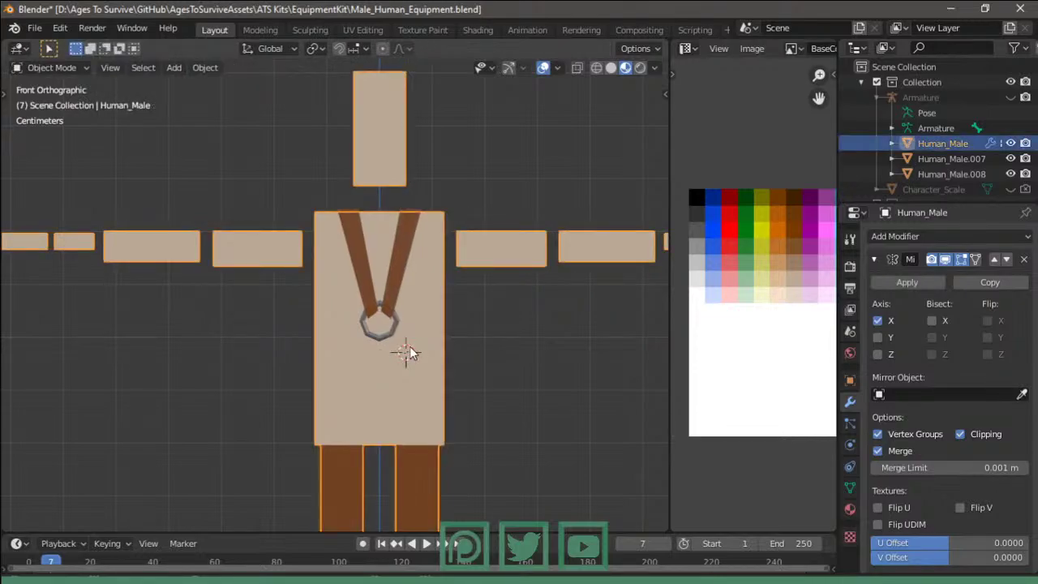
# - Separate the torso into its own object and join it into the strap object
pyautogui.press('Tab')
pyautogui.press('l')
pyautogui.press('p')
pyautogui.click(414, 345)
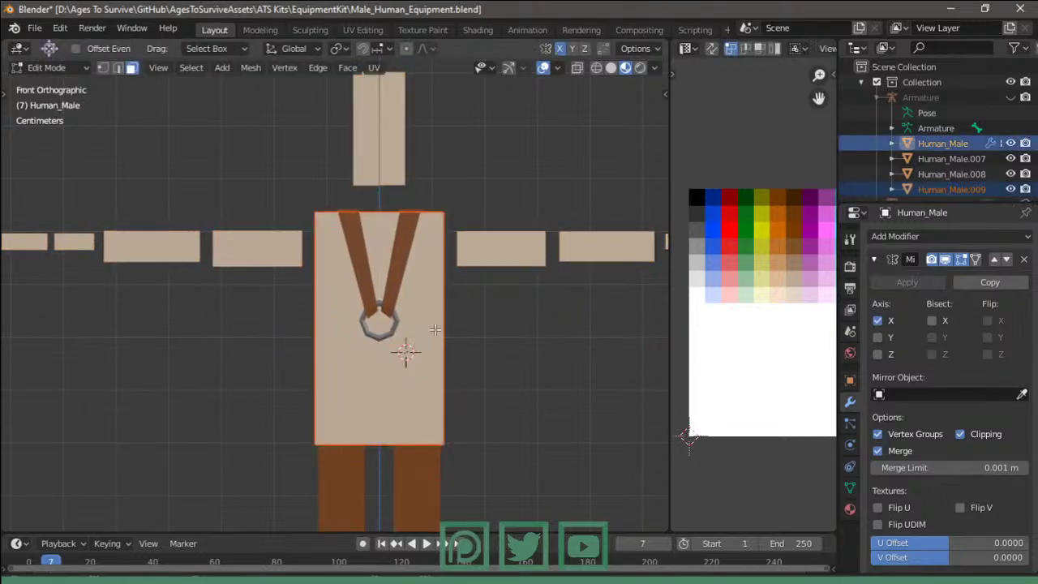
pyautogui.press('Tab')
pyautogui.click(434, 338)
pyautogui.keyDown('shift'); pyautogui.click(398, 276); pyautogui.keyUp('shift')
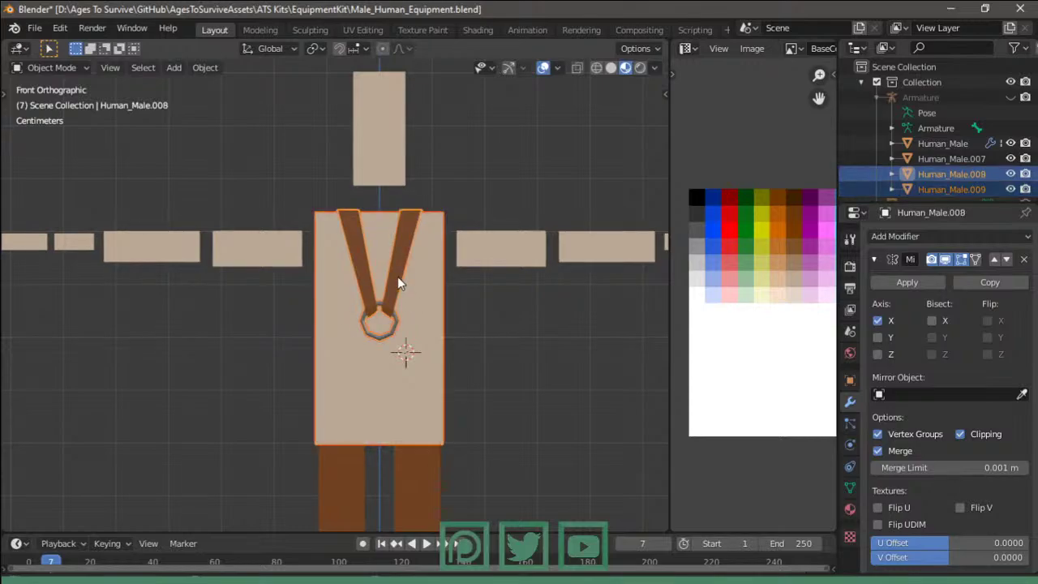
pyautogui.hotkey('ctrl', 'j')
pyautogui.press('Tab')
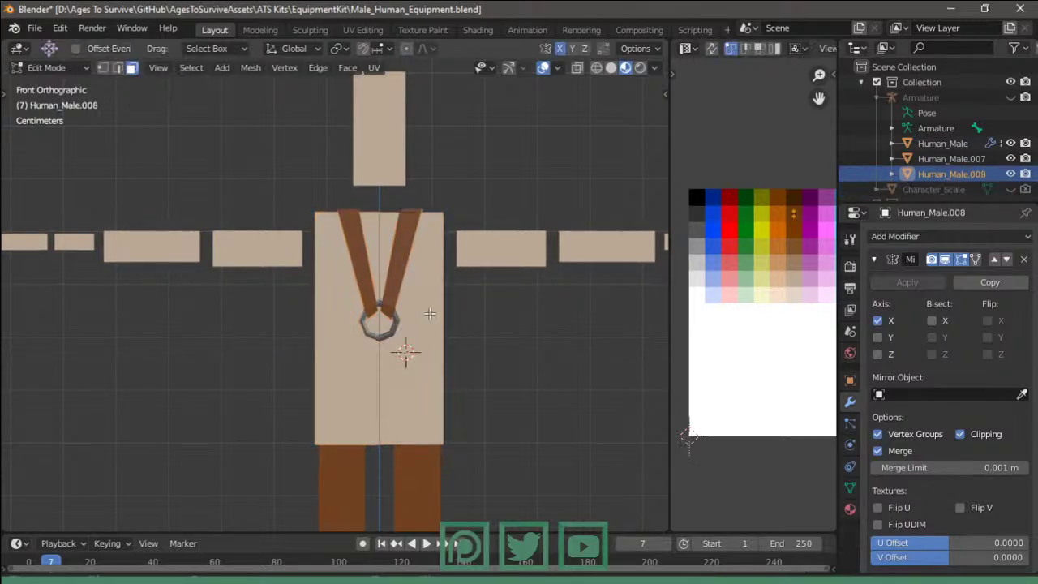
pyautogui.press('l')
pyautogui.press('s')
pyautogui.press('z')
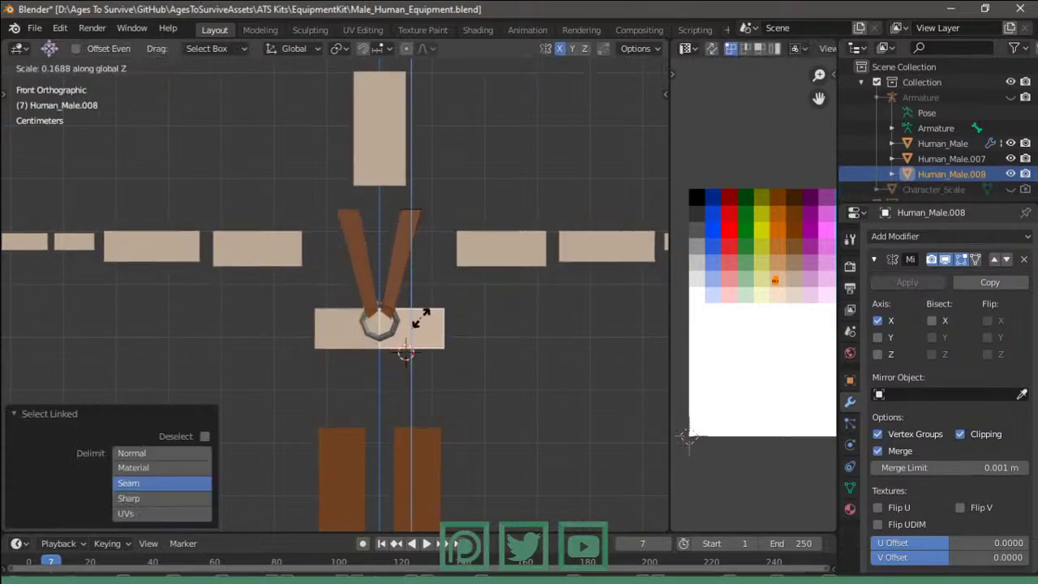
pyautogui.press('Escape')
pyautogui.press('Tab')
# - Undo and redo through the history to return to Human_Male's torso in Edit Mode
pyautogui.hotkey('ctrl', 'z')
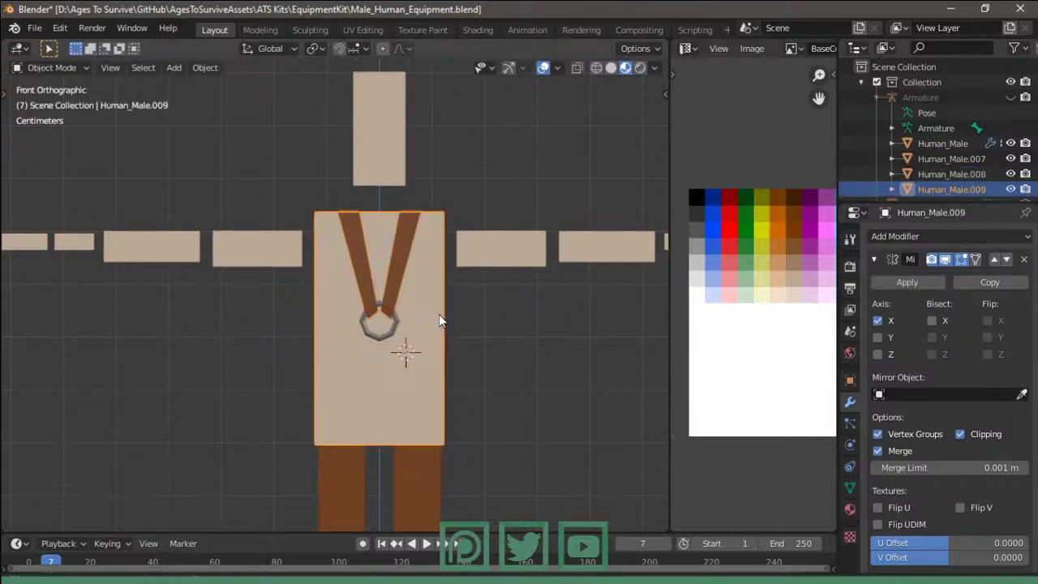
pyautogui.hotkey('ctrl', 'z')
pyautogui.hotkey('ctrl', 'shift', 'z')
pyautogui.press('g')
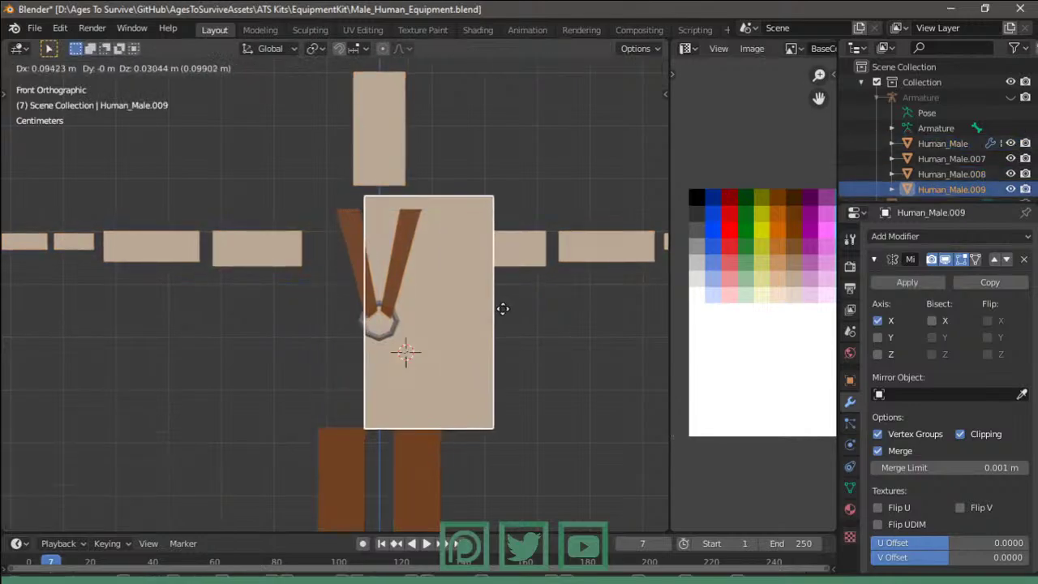
pyautogui.press('Escape')
pyautogui.hotkey('ctrl', 'z')
pyautogui.press('Tab')
pyautogui.hotkey('ctrl', 'shift', 'z')
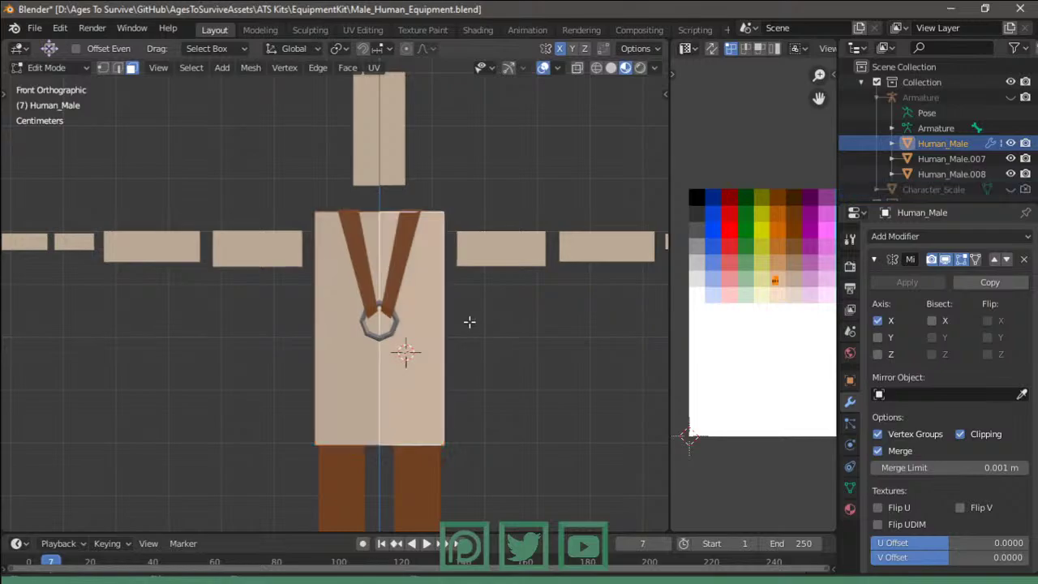
# - Copy the linked torso half into a new object, Human_Male.009, and start editing it
pyautogui.hotkey('ctrl', 'l')
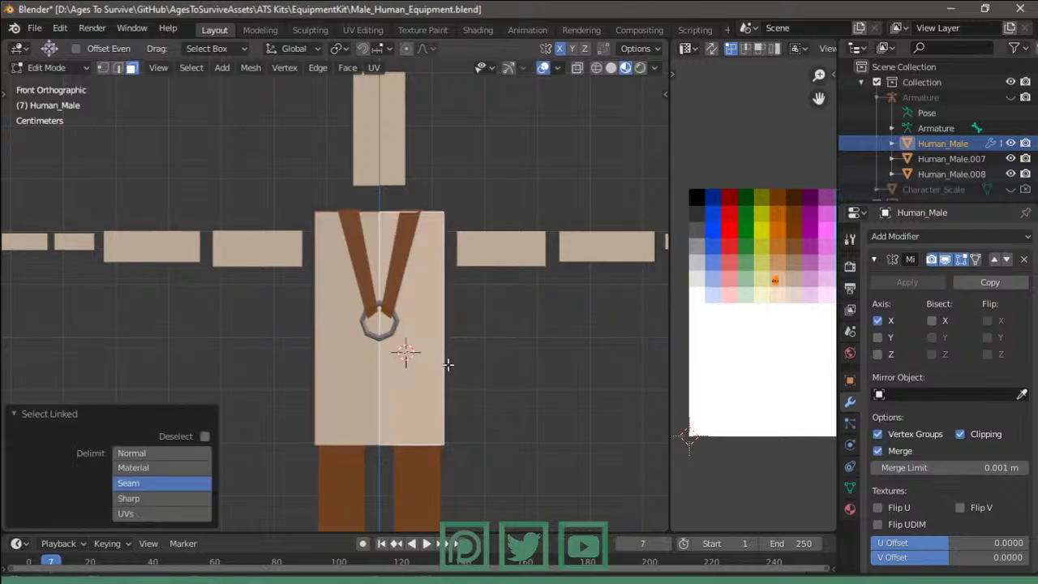
pyautogui.press('g')
pyautogui.press('Escape')
pyautogui.press('p')
pyautogui.click(447, 369)
pyautogui.press('Tab')
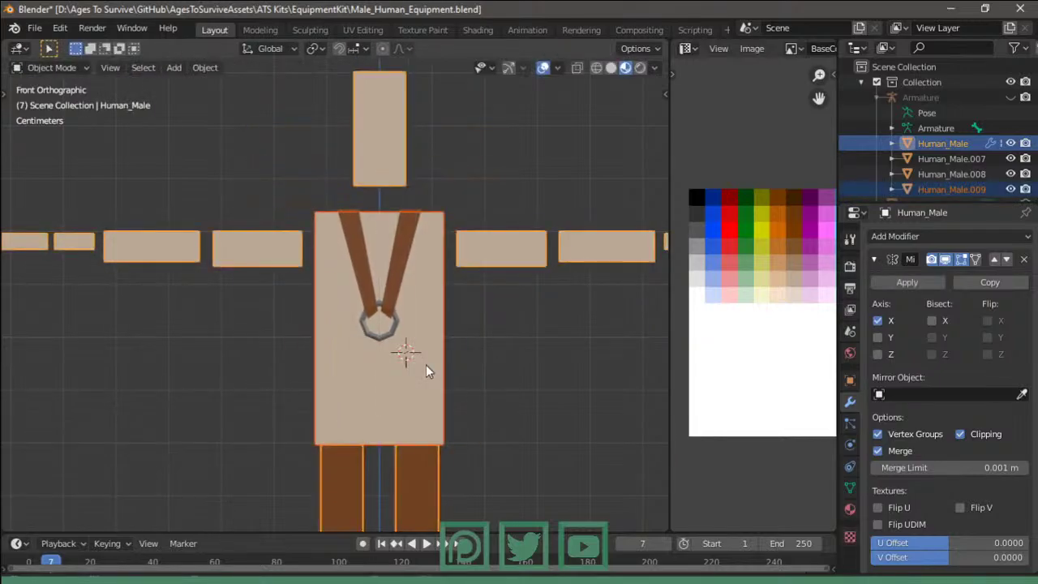
pyautogui.click(426, 364)
pyautogui.press('Tab')
# - Flatten the torso copy into a thin band and position it at waist height
pyautogui.press('s')
pyautogui.press('z')
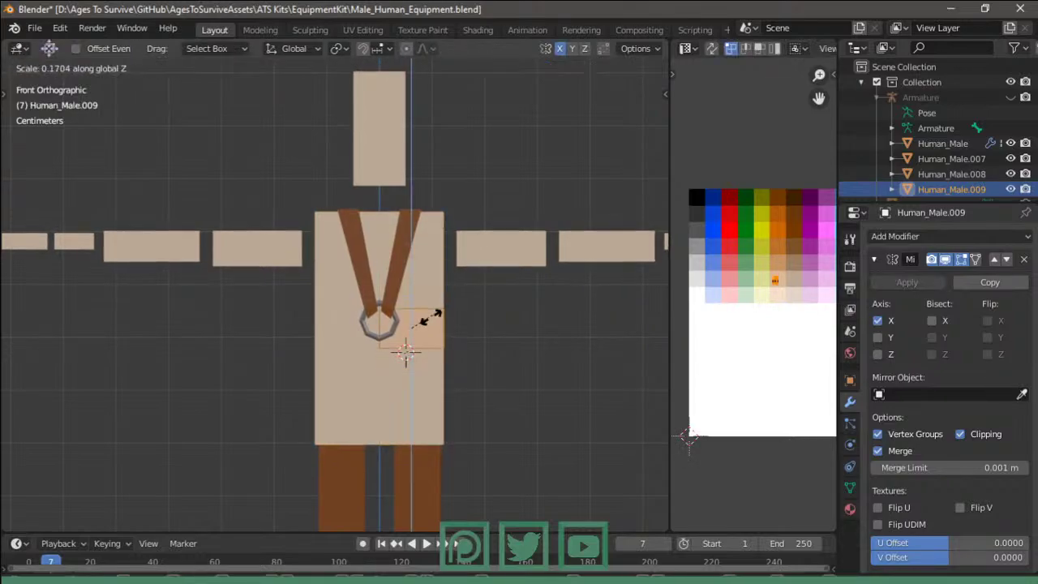
pyautogui.click(418, 325)
pyautogui.scroll(4, 438, 333)
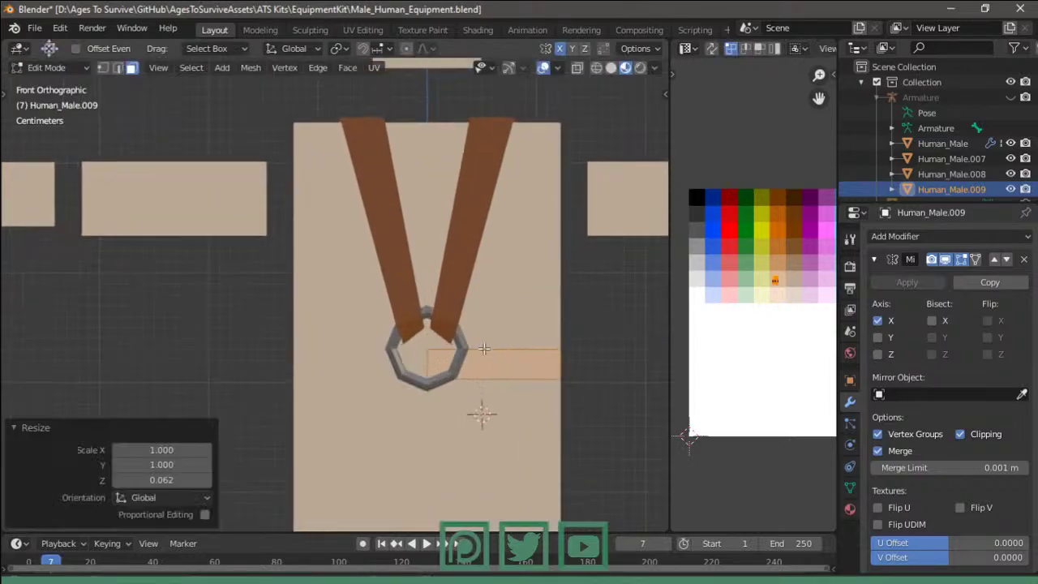
pyautogui.press('g')
pyautogui.press('z')
pyautogui.click(493, 338)
pyautogui.press('g')
pyautogui.press('y')
pyautogui.press('x')
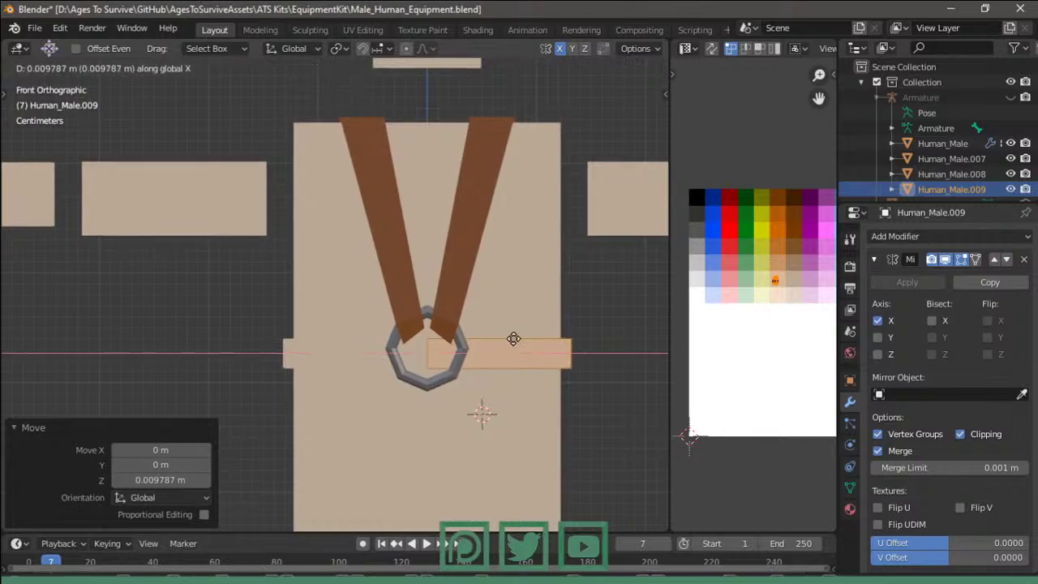
pyautogui.click(514, 338)
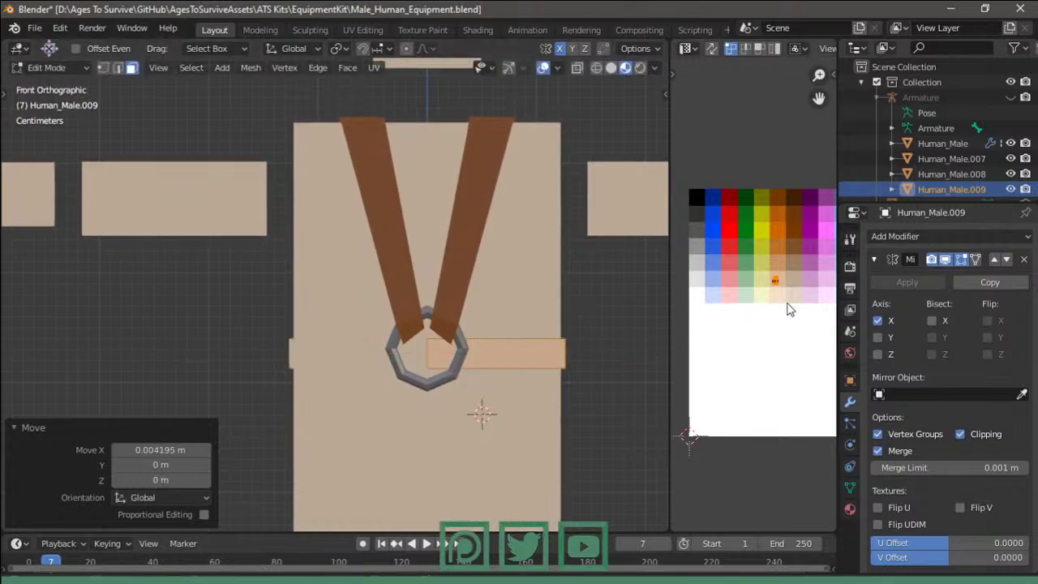
# - Shift the band's UVs onto brown, disable mirror clipping and push the belt into the body
pyautogui.press('g')
pyautogui.click(806, 236)
pyautogui.press('Tab')
pyautogui.moveTo(502, 292); pyautogui.dragTo(567, 299, button='middle')
pyautogui.press('Tab')
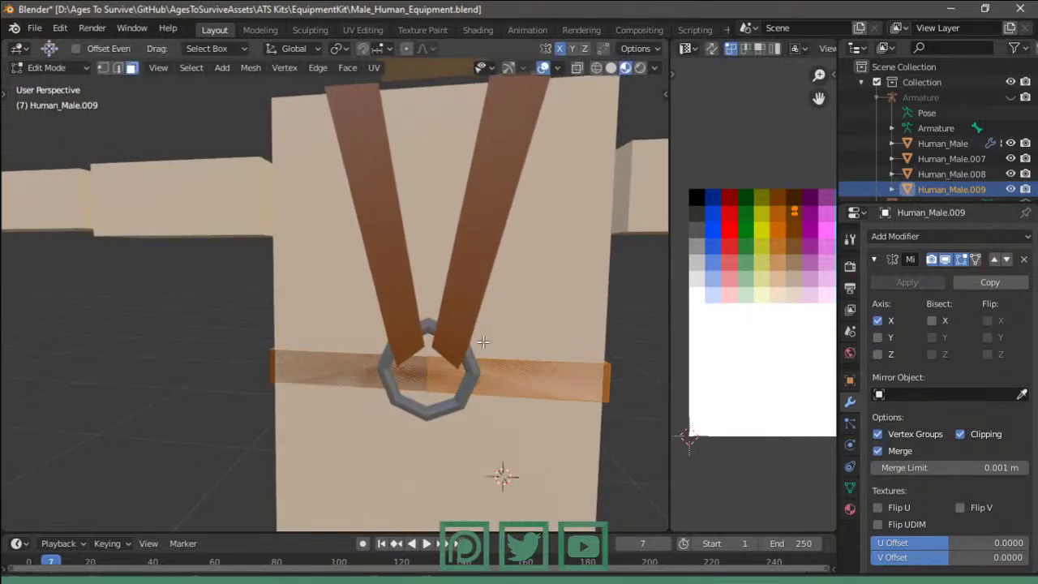
pyautogui.click(960, 434)
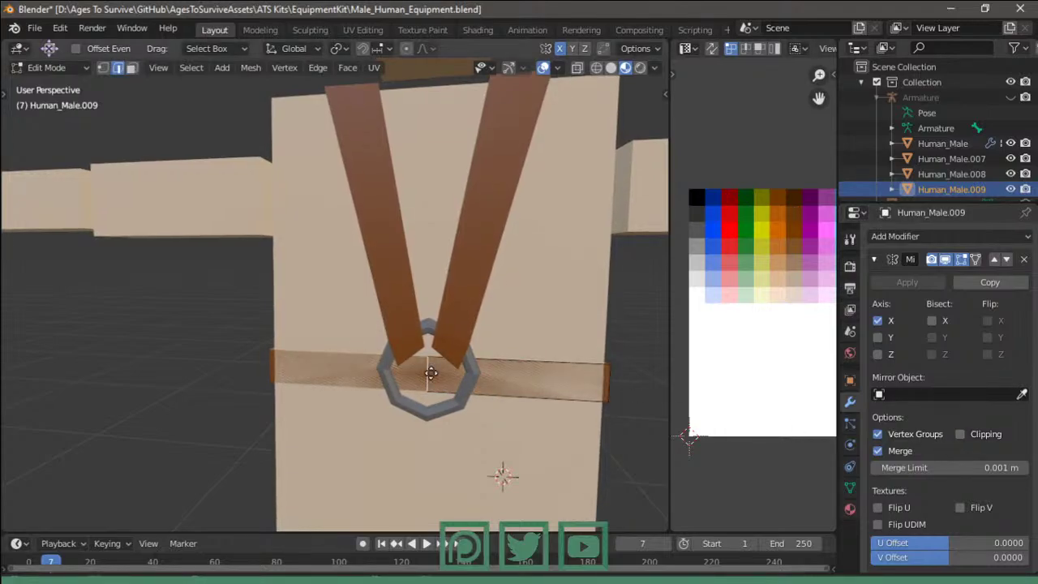
pyautogui.press('g')
pyautogui.press('y')
pyautogui.click(490, 378)
# - In front wireframe view, shrink the belt along its normals for thickness and add a loop cut
pyautogui.hotkey('shift', 'z')
pyautogui.press('KP_1')
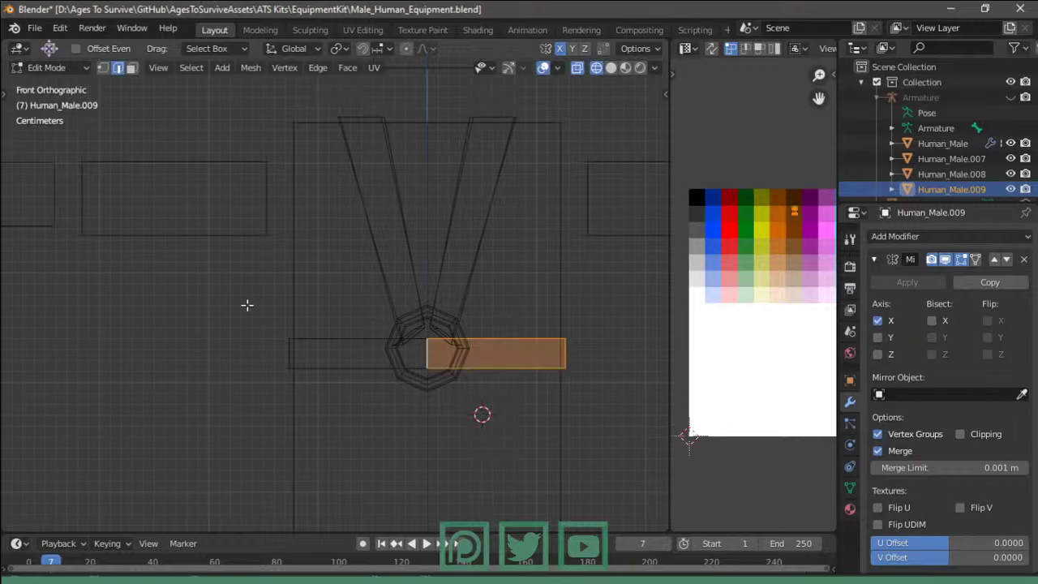
pyautogui.hotkey('alt', 's')
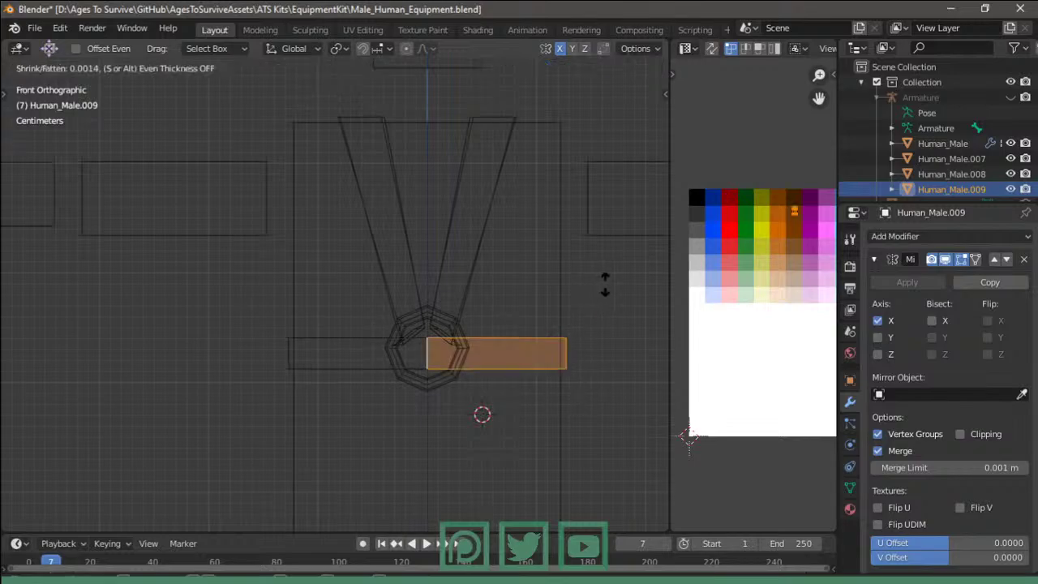
pyautogui.click(612, 284)
pyautogui.hotkey('ctrl', 'r')
pyautogui.click(481, 349)
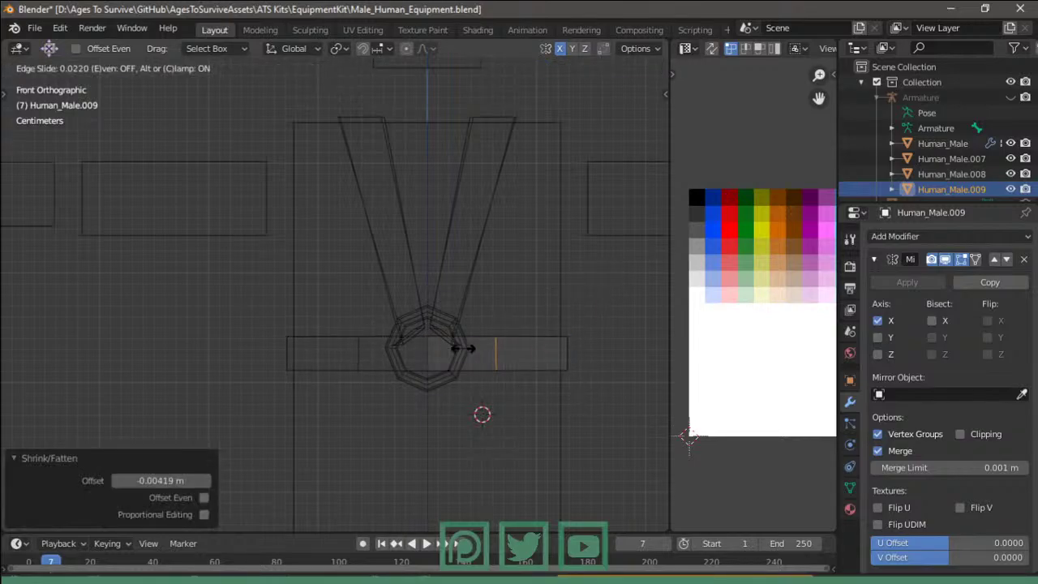
pyautogui.click(405, 347)
# - Brush-select and delete the belt faces inside the octagonal ring
pyautogui.click(431, 350)
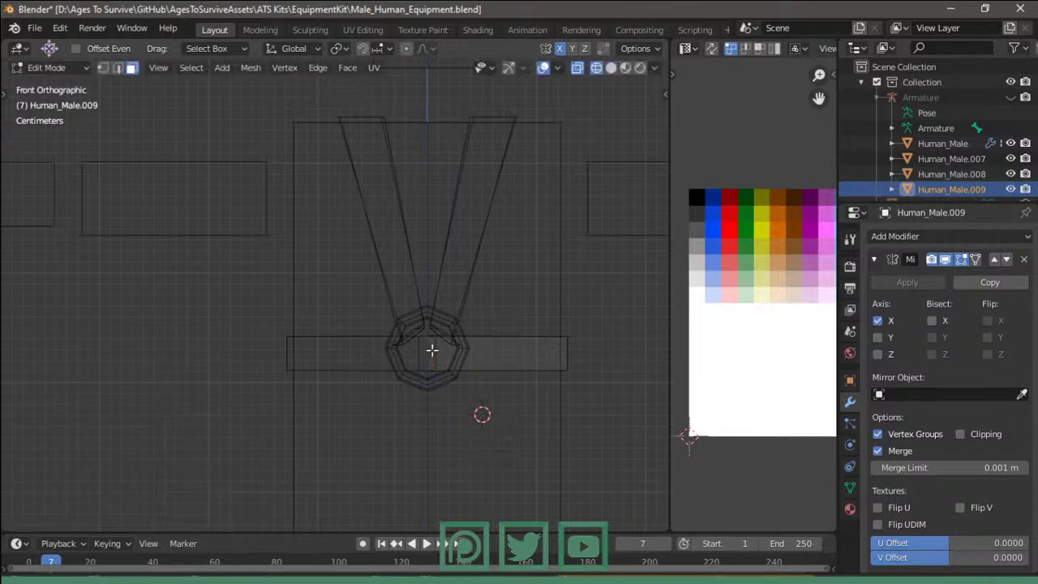
pyautogui.press('c')
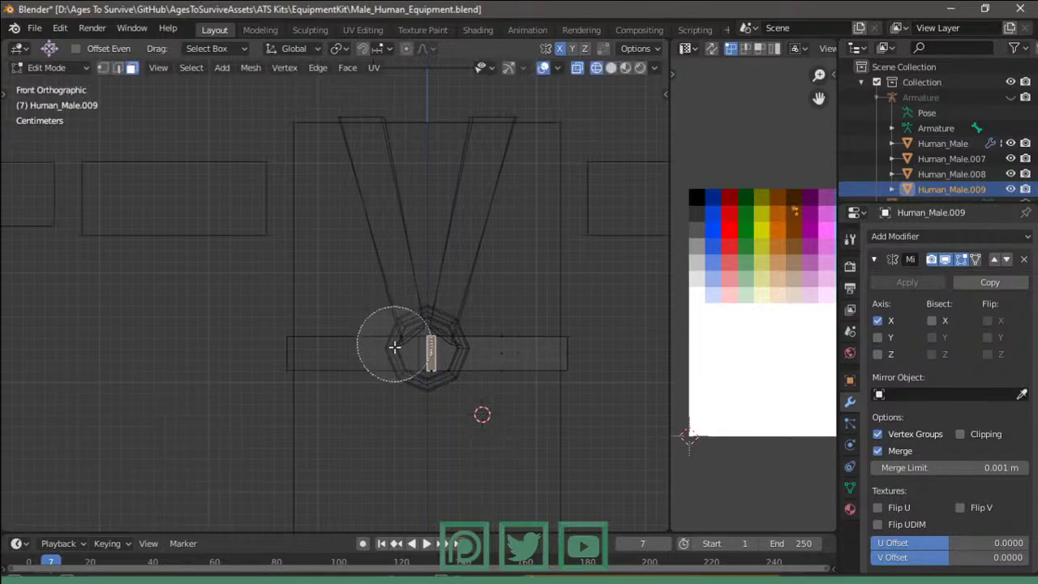
pyautogui.rightClick(398, 357)
pyautogui.press('x')
pyautogui.click(397, 360)
# - Fill a new face across the belt gap by the ring
pyautogui.hotkey('shift', 'z')
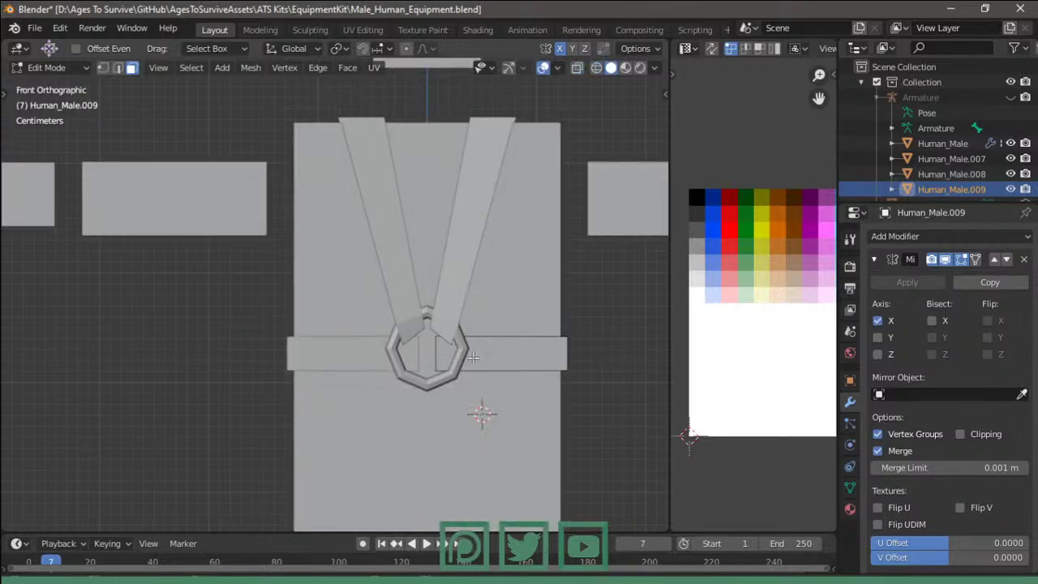
pyautogui.moveTo(429, 361); pyautogui.dragTo(493, 375, button='middle')
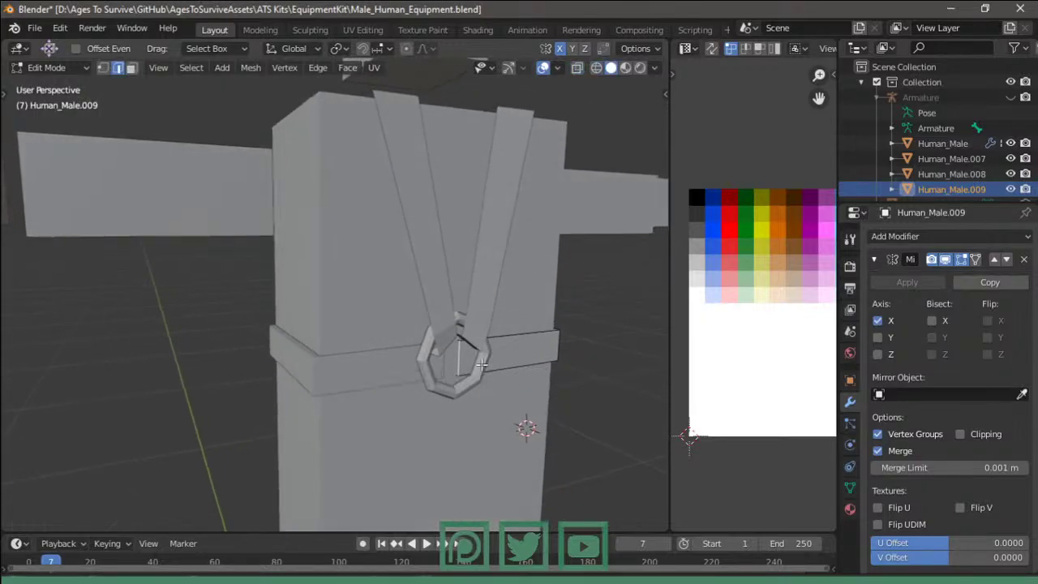
pyautogui.hotkey('shift', 'z')
pyautogui.press('g')
pyautogui.click(457, 352)
pyautogui.press('3')
pyautogui.click(426, 357)
pyautogui.moveTo(426, 357)
pyautogui.mouseDown(button='middle')
pyautogui.moveTo(498, 387)
pyautogui.moveTo(463, 352)
pyautogui.mouseUp(button='middle')
pyautogui.press('2')
pyautogui.keyDown('shift'); pyautogui.click(488, 423); pyautogui.keyUp('shift')
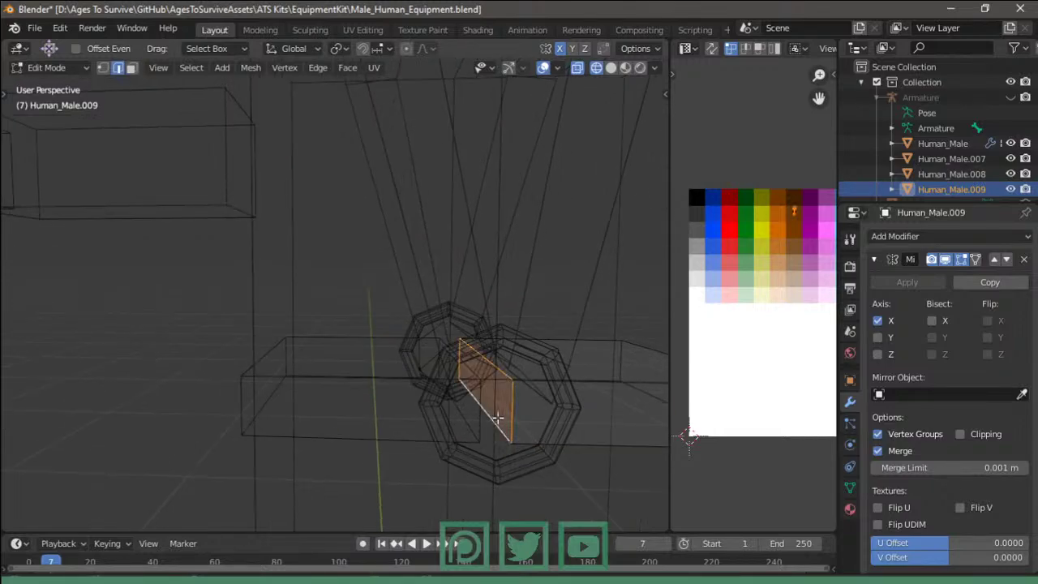
pyautogui.press('3')
pyautogui.hotkey('shift', 'z')
# - Shift the new belt-end faces sideways and pull them toward the ring
pyautogui.press('g')
pyautogui.press('x')
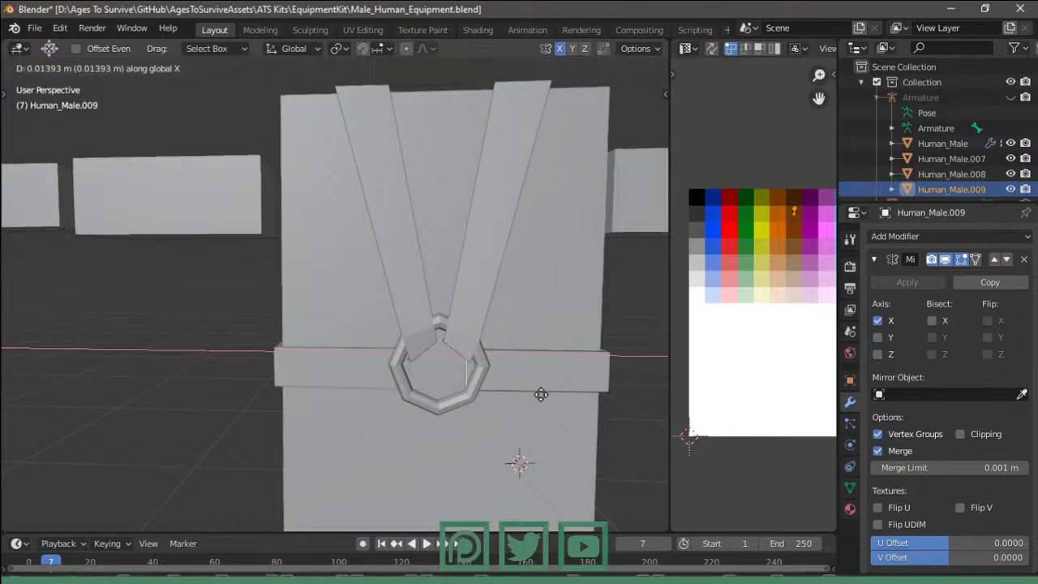
pyautogui.click(535, 394)
pyautogui.moveTo(535, 394)
pyautogui.mouseDown(button='middle')
pyautogui.moveTo(459, 385)
pyautogui.moveTo(584, 387)
pyautogui.moveTo(470, 413)
pyautogui.mouseUp(button='middle')
pyautogui.press('g')
pyautogui.press('y')
pyautogui.click(503, 389)
pyautogui.press('g')
pyautogui.press('x')
pyautogui.click(578, 388)
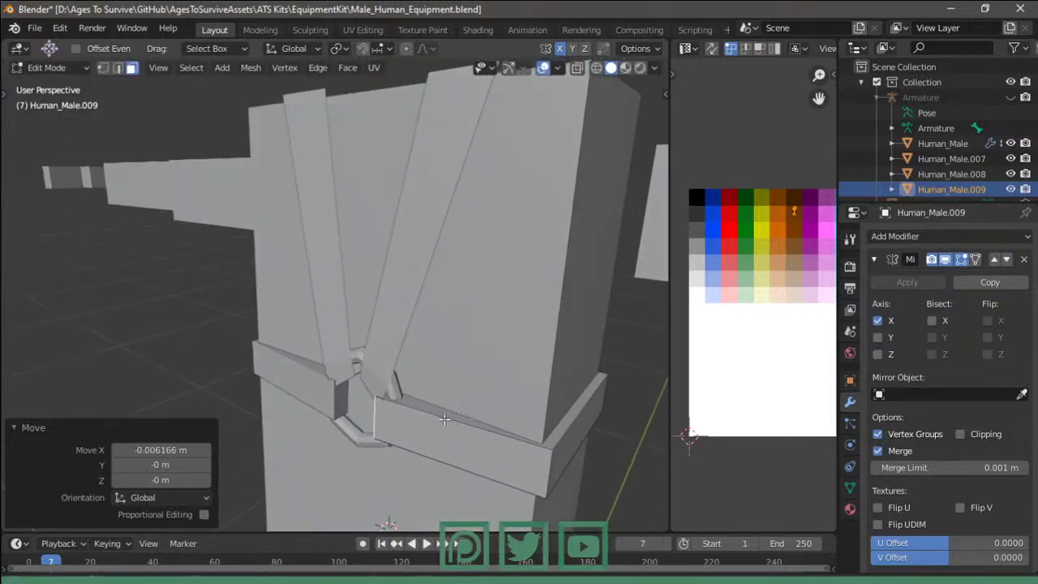
# - Delete the band's top edge loop and select a belt face near the ring
pyautogui.keyDown('alt'); pyautogui.click(445, 415); pyautogui.keyUp('alt')
pyautogui.press('x')
pyautogui.click(505, 431)
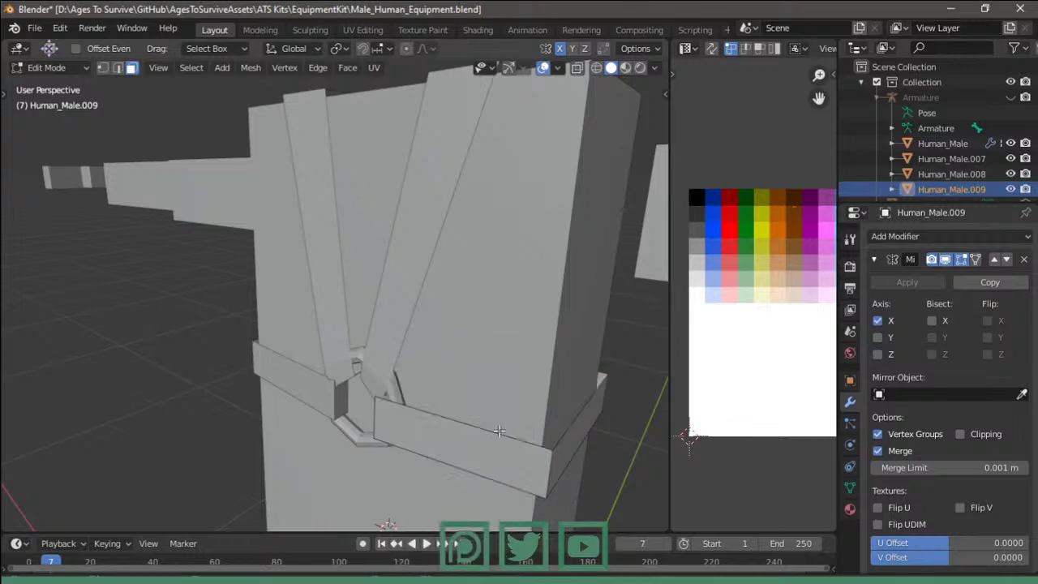
pyautogui.moveTo(506, 431)
pyautogui.mouseDown(button='middle')
pyautogui.moveTo(519, 284)
pyautogui.moveTo(575, 379)
pyautogui.mouseUp(button='middle')
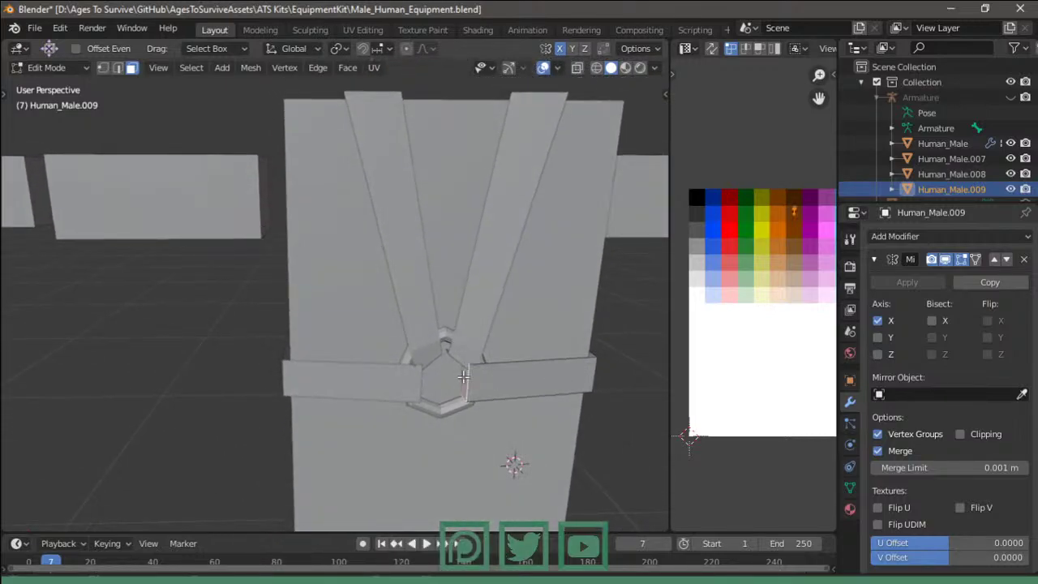
pyautogui.moveTo(463, 376); pyautogui.dragTo(329, 368, button='middle')
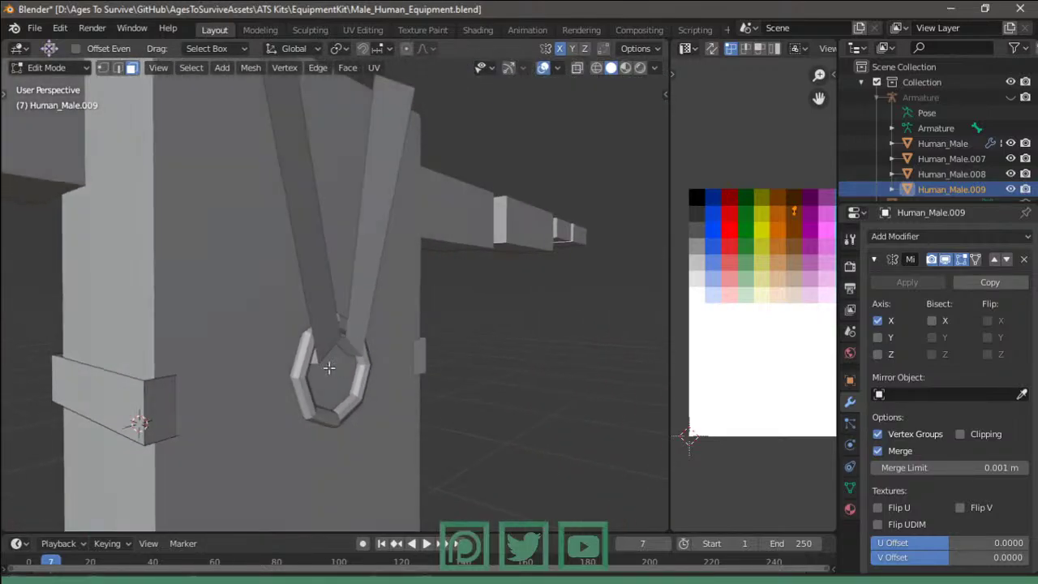
pyautogui.click(242, 385)
# - Tweak the belt-end edge in depth against the ring, then leave edit mode
pyautogui.hotkey('shift', 'z')
pyautogui.press('2')
pyautogui.moveTo(297, 371); pyautogui.dragTo(363, 392, button='middle')
pyautogui.press('g')
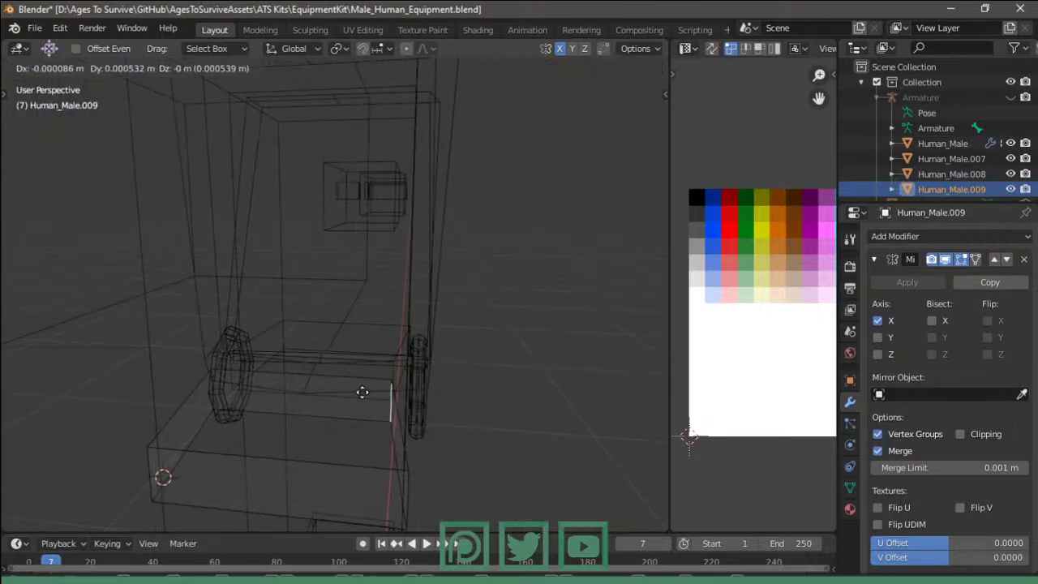
pyautogui.press('y')
pyautogui.scroll(-3, 440, 370)
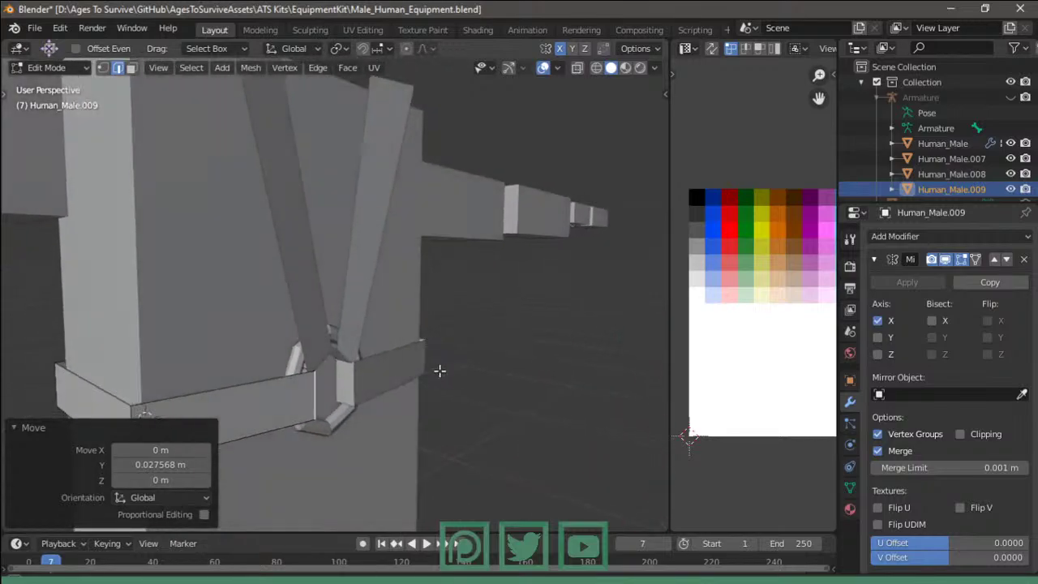
pyautogui.scroll(2, 385, 362)
pyautogui.press('Tab')
pyautogui.click(458, 335)
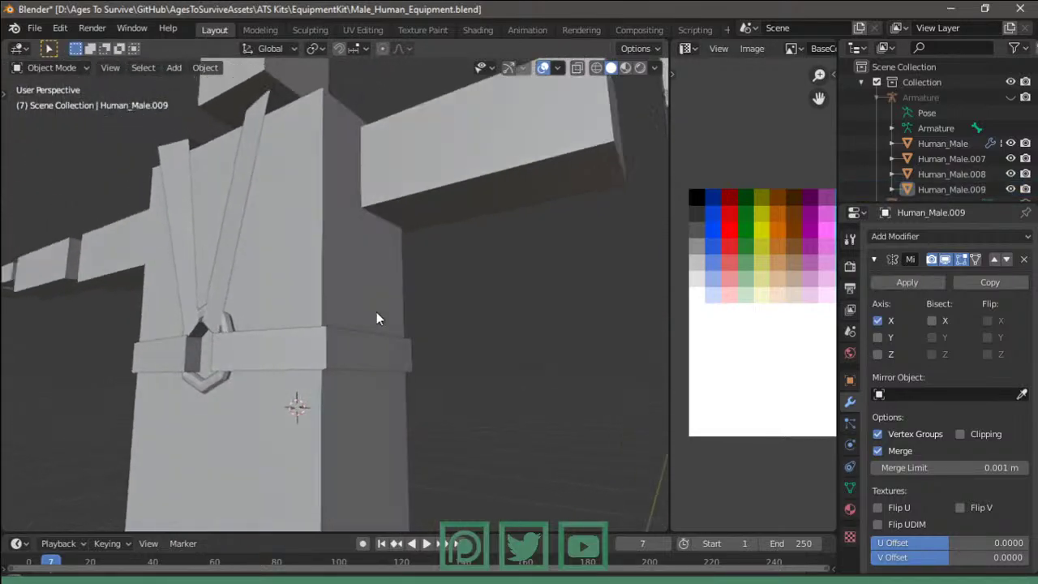
# - In material preview, duplicate the Human_Male torso piece and separate the copy into its own object
pyautogui.moveTo(458, 335); pyautogui.dragTo(164, 316, button='middle')
pyautogui.scroll(-2, 145, 318)
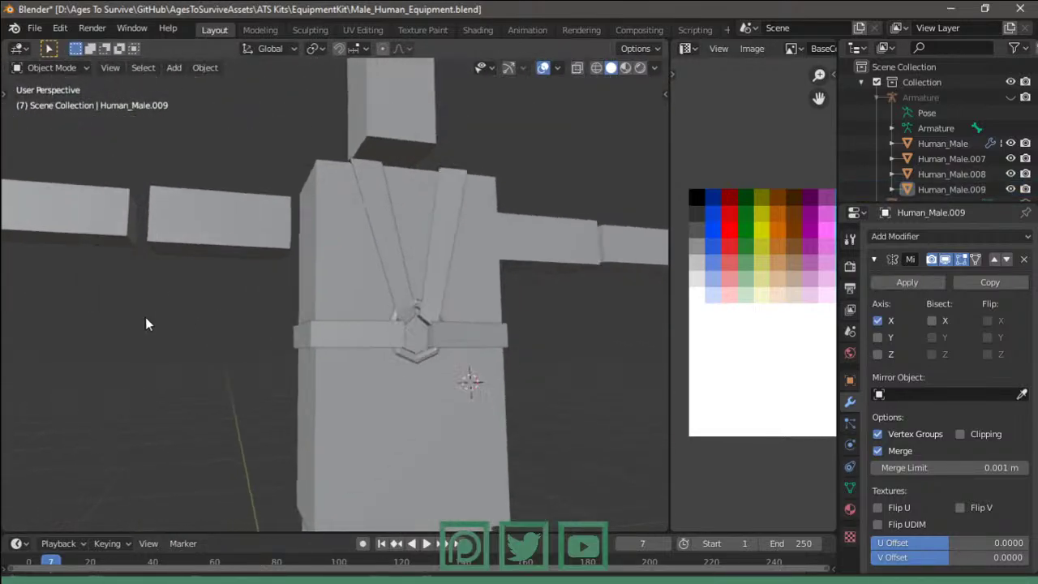
pyautogui.click(625, 69)
pyautogui.moveTo(541, 201)
pyautogui.mouseDown(button='middle')
pyautogui.moveTo(555, 183)
pyautogui.moveTo(505, 162)
pyautogui.moveTo(494, 191)
pyautogui.moveTo(618, 247)
pyautogui.moveTo(465, 242)
pyautogui.mouseUp(button='middle')
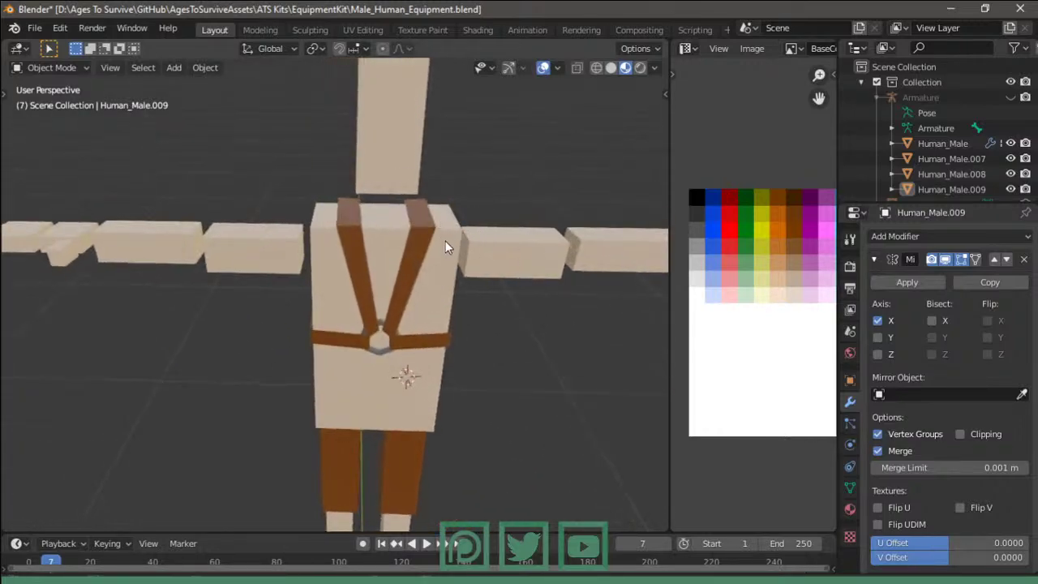
pyautogui.click(446, 243)
pyautogui.press('Tab')
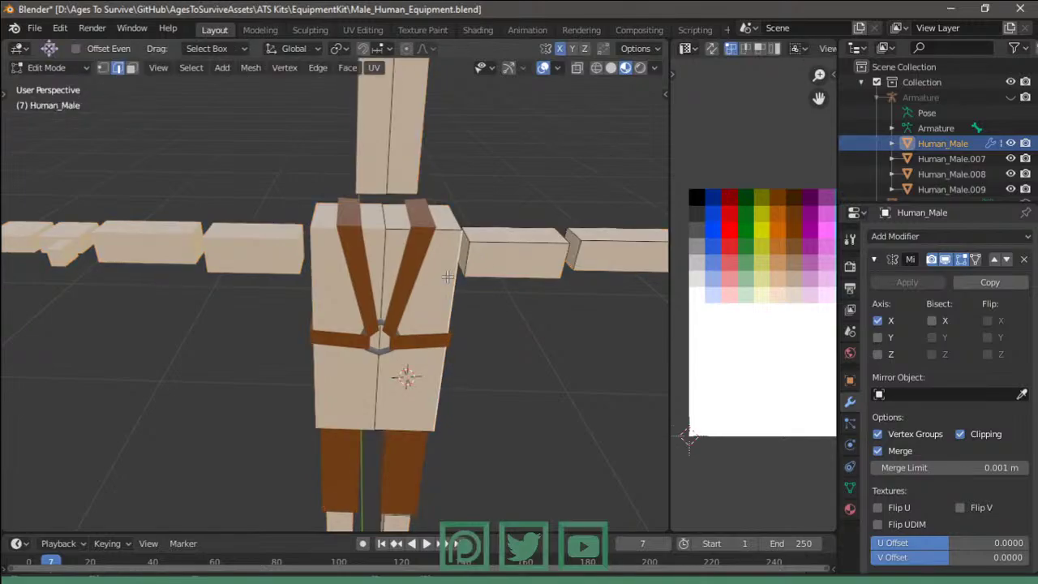
pyautogui.press('l')
pyautogui.hotkey('shift', 'd')
pyautogui.rightClick(480, 273)
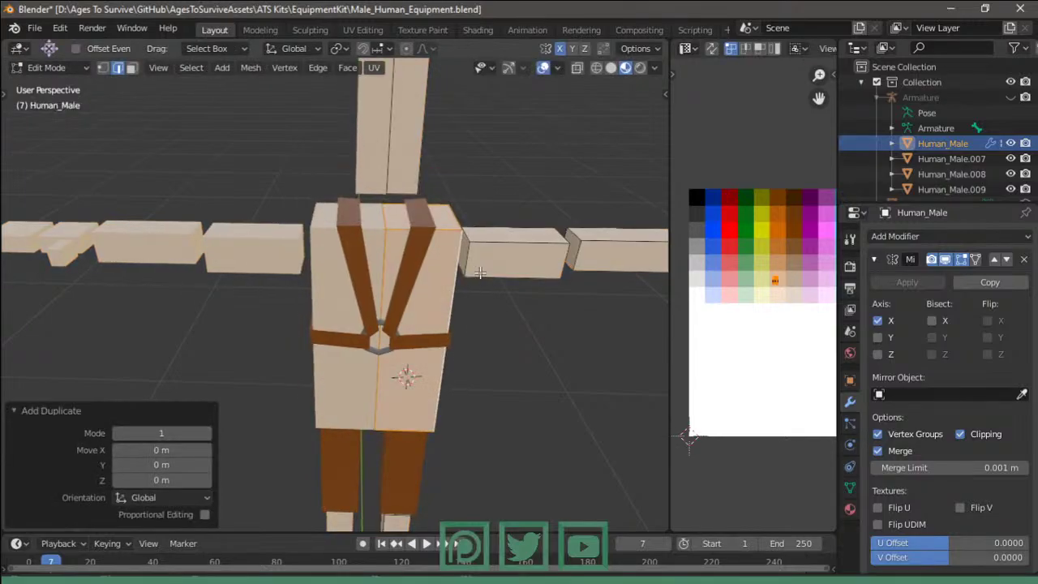
pyautogui.press('p')
pyautogui.click(481, 273)
# - Raise Human_Male.010, squash it into a chest band and move its UVs onto brown
pyautogui.press('Tab')
pyautogui.click(438, 278)
pyautogui.press('Tab')
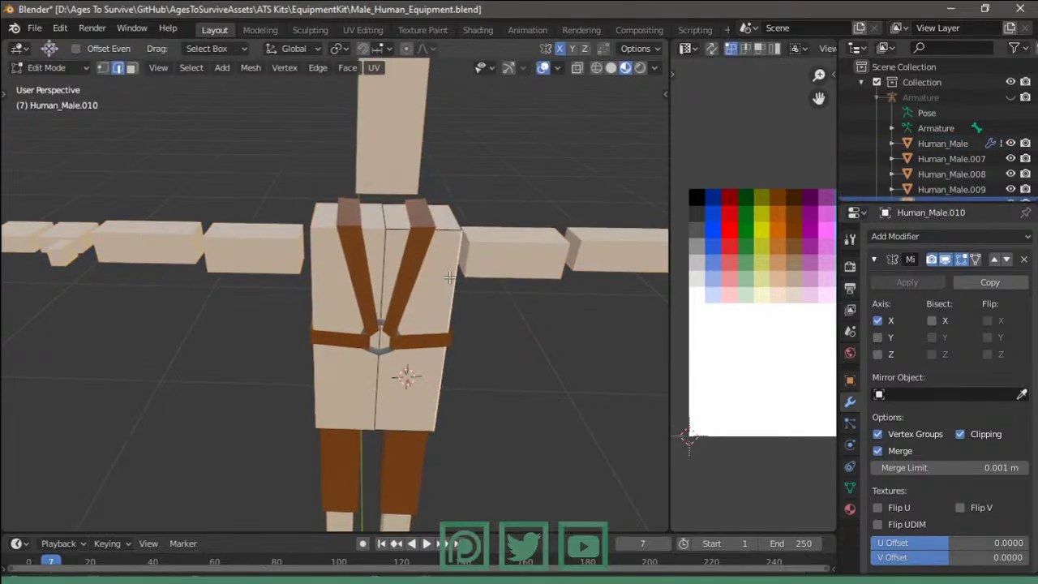
pyautogui.press('l')
pyautogui.press('g')
pyautogui.press('z')
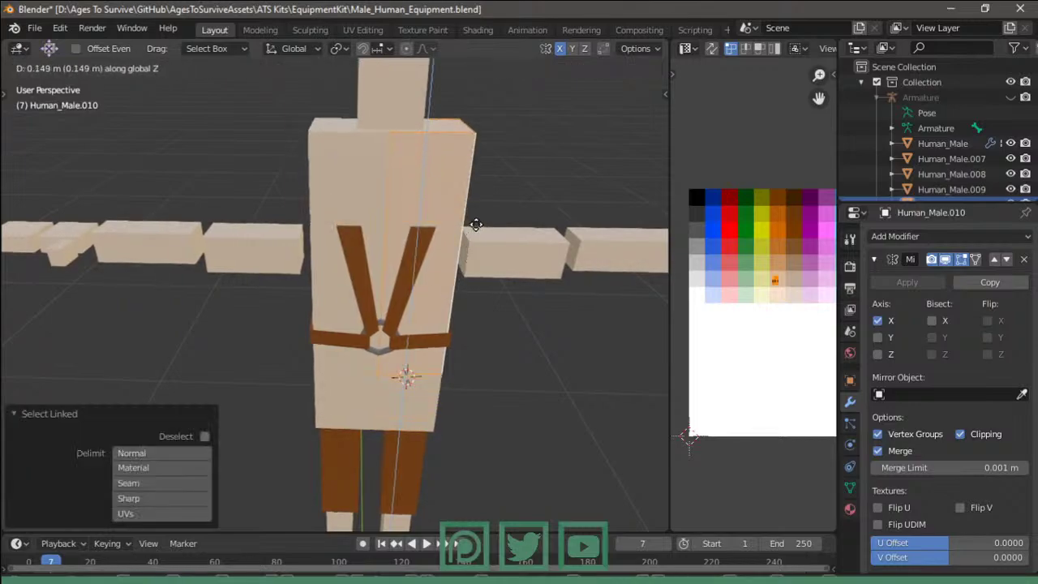
pyautogui.click(487, 174)
pyautogui.press('s')
pyautogui.press('z')
pyautogui.click(423, 219)
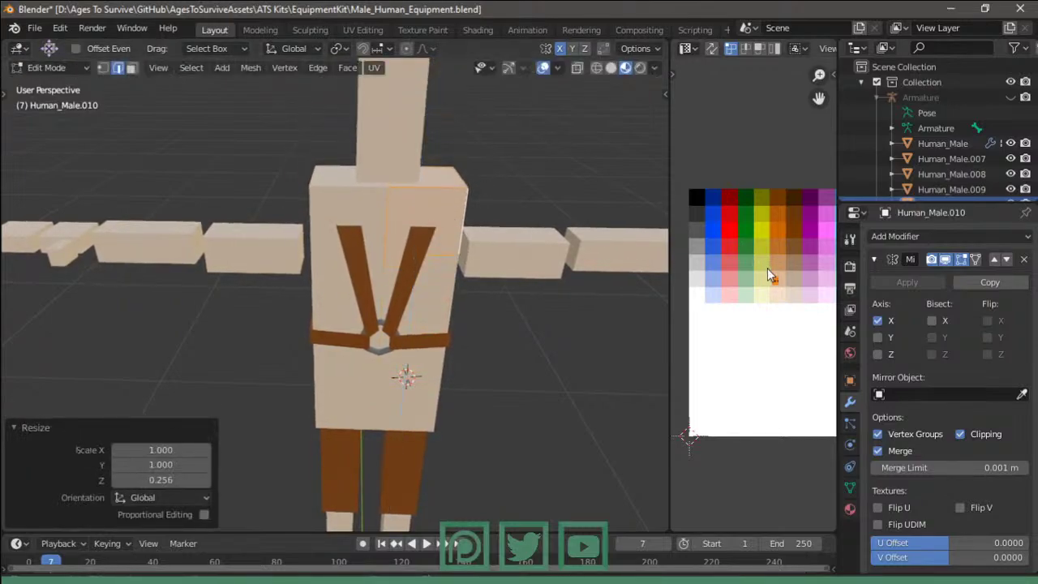
pyautogui.press('g')
pyautogui.click(795, 213)
# - Narrow and delete the thin strip face on the band's front
pyautogui.press('g')
pyautogui.press('g')
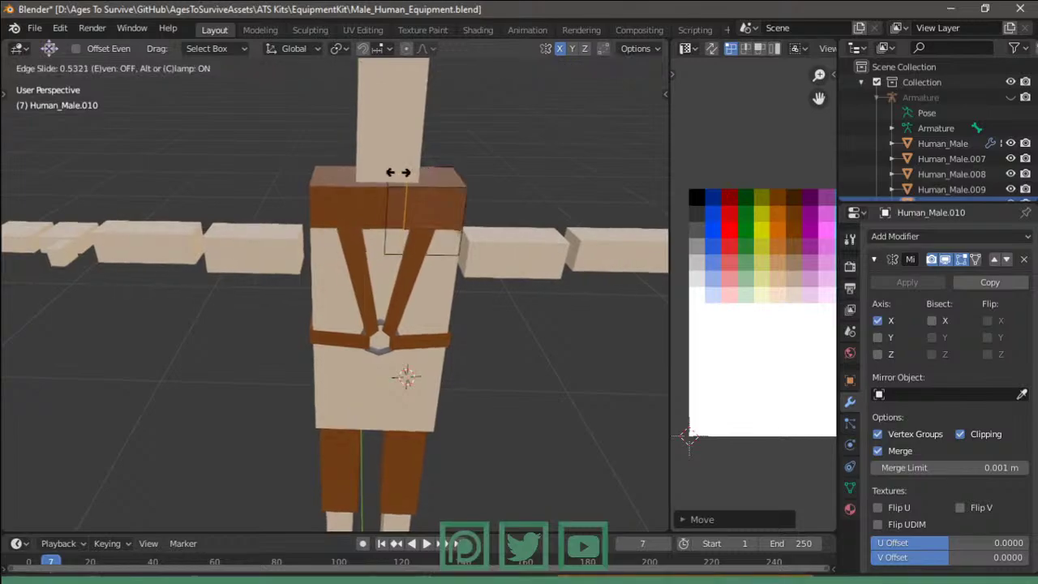
pyautogui.click(396, 183)
pyautogui.press('3')
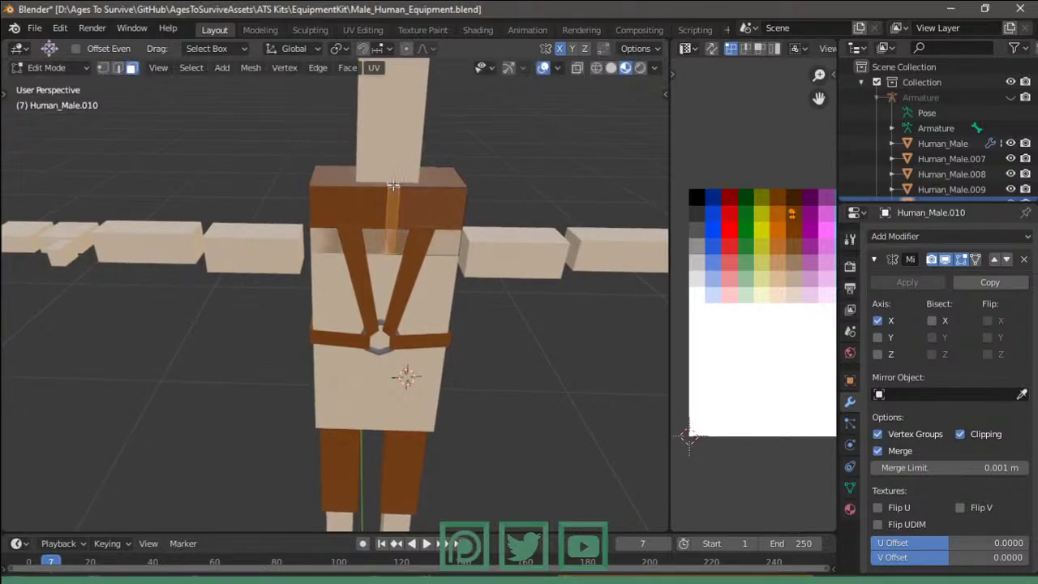
pyautogui.press('x')
pyautogui.click(396, 189)
# - Push the right shoulder block outward along X
pyautogui.moveTo(399, 180)
pyautogui.mouseDown(button='middle')
pyautogui.moveTo(433, 187)
pyautogui.moveTo(433, 243)
pyautogui.mouseUp(button='middle')
pyautogui.press('l')
pyautogui.press('g')
pyautogui.press('x')
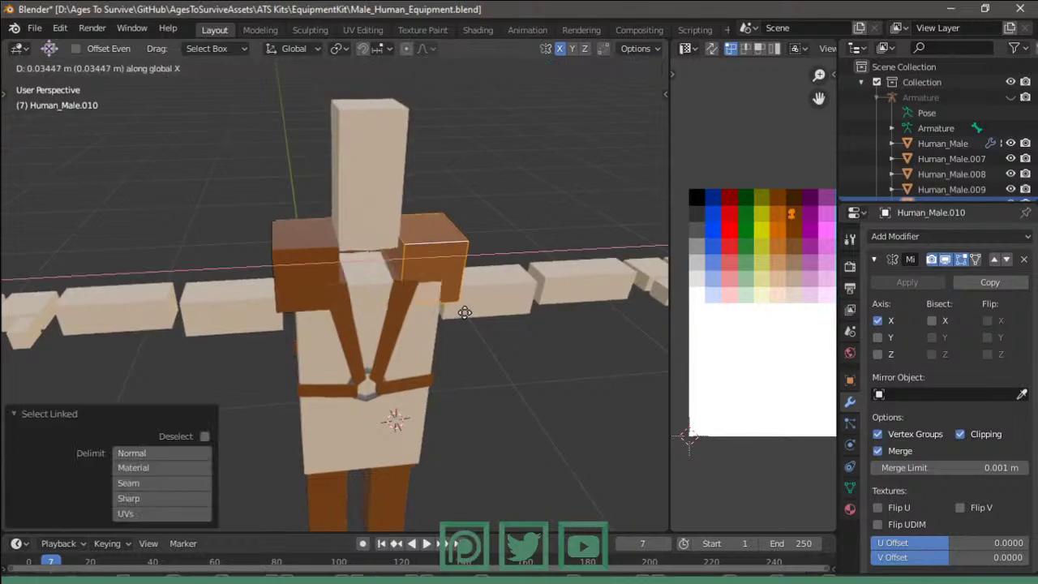
pyautogui.click(472, 312)
pyautogui.hotkey('alt', 's')
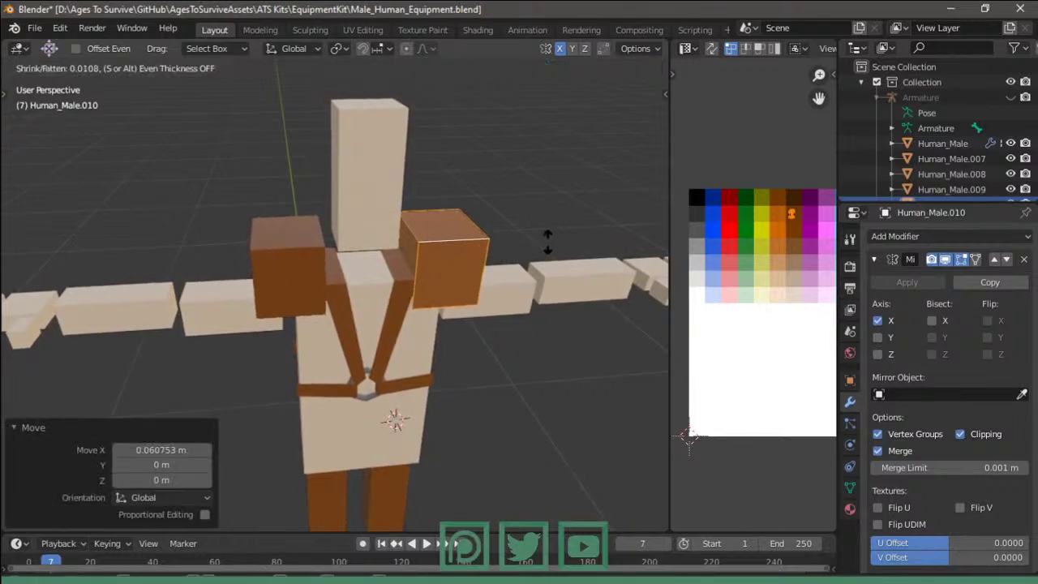
pyautogui.press('Escape')
# - Thin the shoulder block front-to-back and flatten it vertically into a pad
pyautogui.press('s')
pyautogui.press('x')
pyautogui.press('x')
pyautogui.press('x')
pyautogui.press('y')
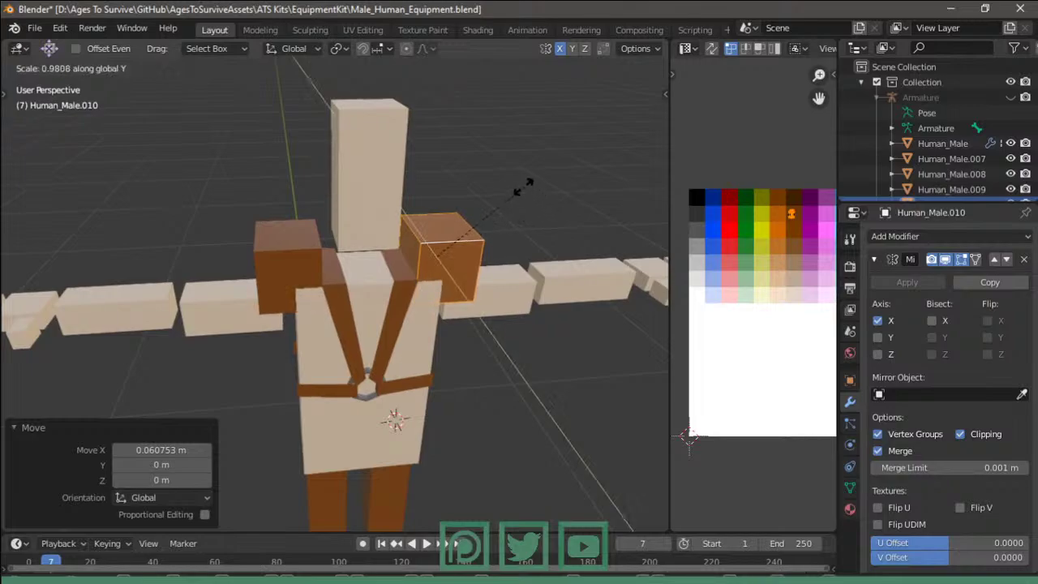
pyautogui.click(569, 245)
pyautogui.moveTo(569, 245); pyautogui.dragTo(560, 232, button='middle')
pyautogui.press('s')
pyautogui.press('z')
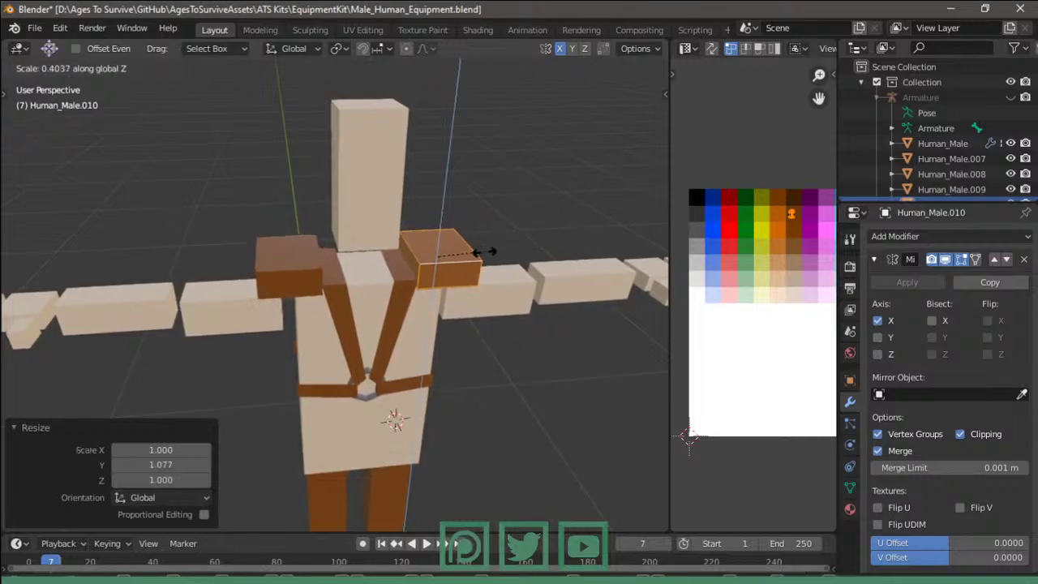
pyautogui.click(481, 251)
# - Slide the pad sideways and tilt it about 21.8° down along the arm
pyautogui.moveTo(482, 251); pyautogui.dragTo(459, 204, button='middle')
pyautogui.press('g')
pyautogui.press('x')
pyautogui.click(487, 206)
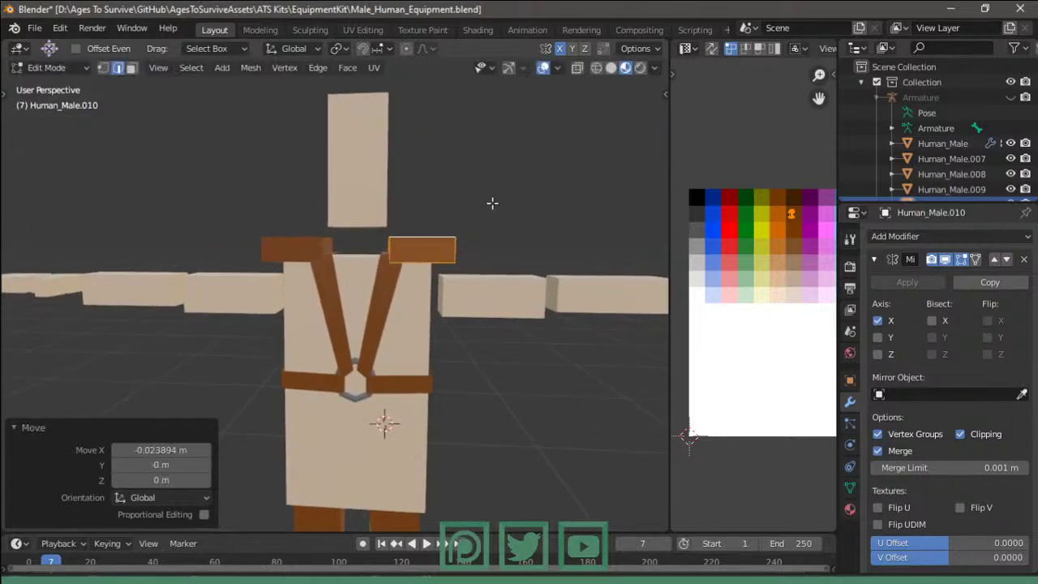
pyautogui.press('r')
pyautogui.click(488, 230)
pyautogui.press('r')
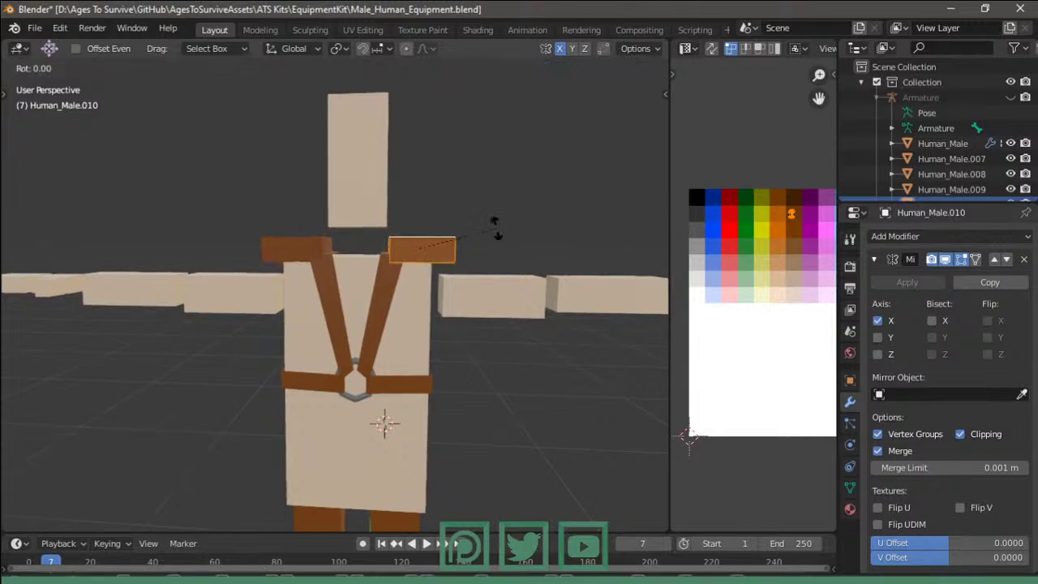
pyautogui.press('y')
pyautogui.click(491, 285)
# - Adjust the pad sideways and seat it down onto the shoulder
pyautogui.press('g')
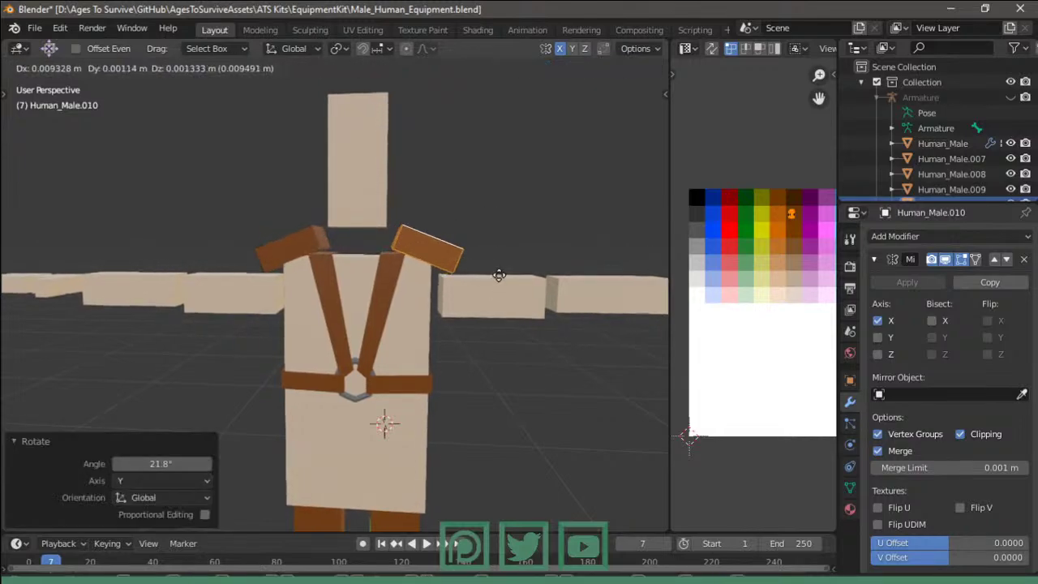
pyautogui.press('x')
pyautogui.click(498, 278)
pyautogui.press('g')
pyautogui.press('z')
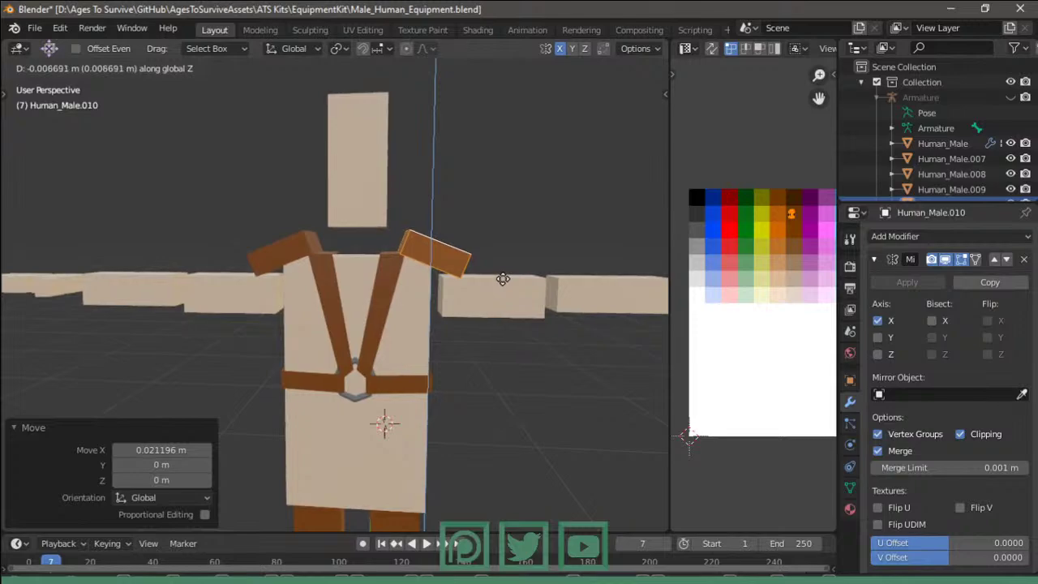
pyautogui.click(502, 280)
pyautogui.moveTo(503, 279); pyautogui.dragTo(405, 294, button='middle')
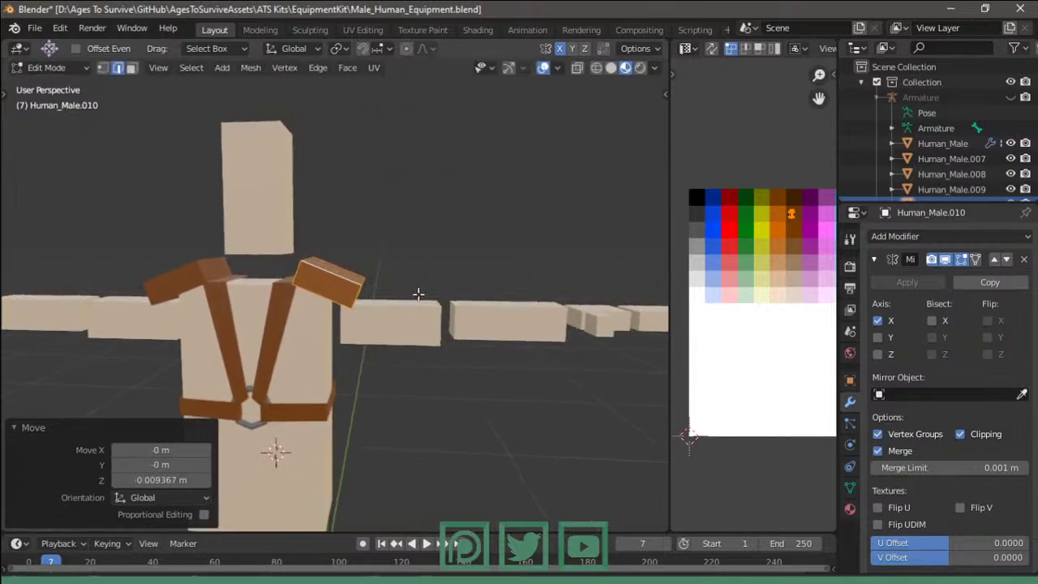
# - Switch Transform Orientation to Normal and duplicate the shoulder pad in place
pyautogui.click(294, 49)
pyautogui.click(303, 112)
pyautogui.scroll(3, 408, 232)
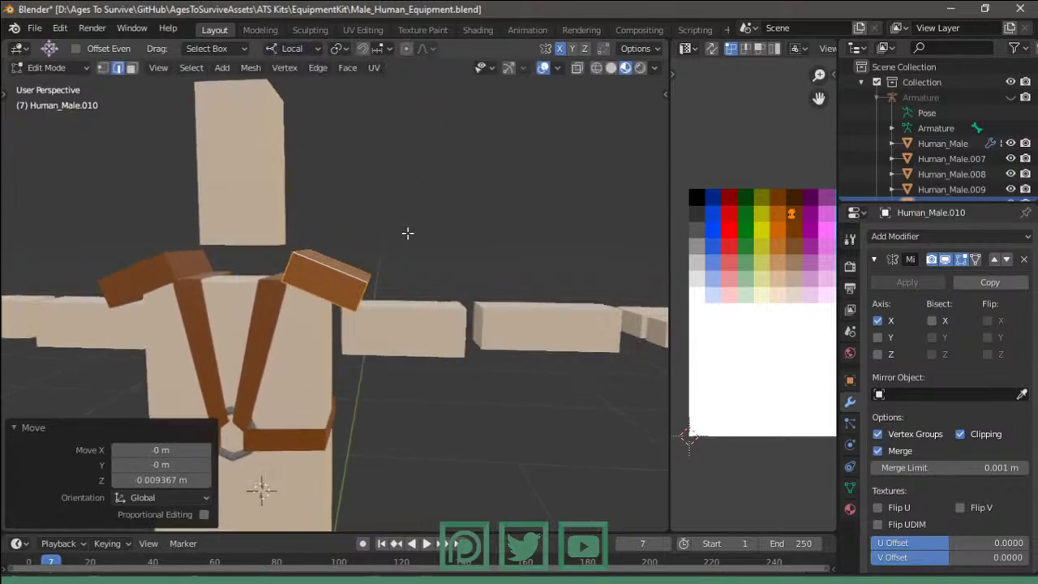
pyautogui.scroll(1, 401, 232)
pyautogui.hotkey('shift', 'd')
pyautogui.press('x')
pyautogui.press('x')
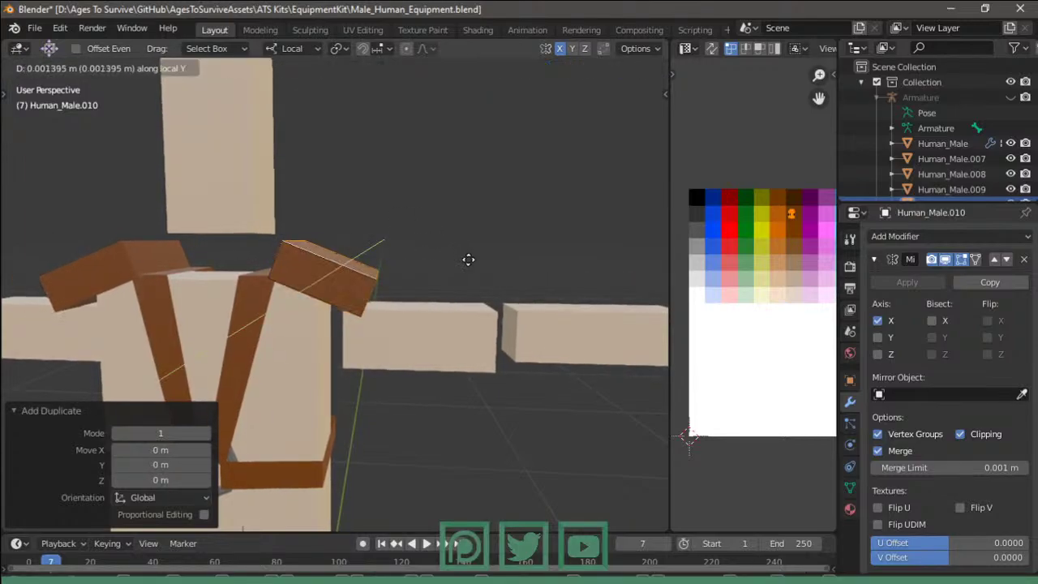
pyautogui.rightClick(471, 260)
# - Lift the duplicated pad about 0.053 m along its normal Z, above the first pad
pyautogui.press('g')
pyautogui.press('z')
pyautogui.press('z')
pyautogui.rightClick(518, 297)
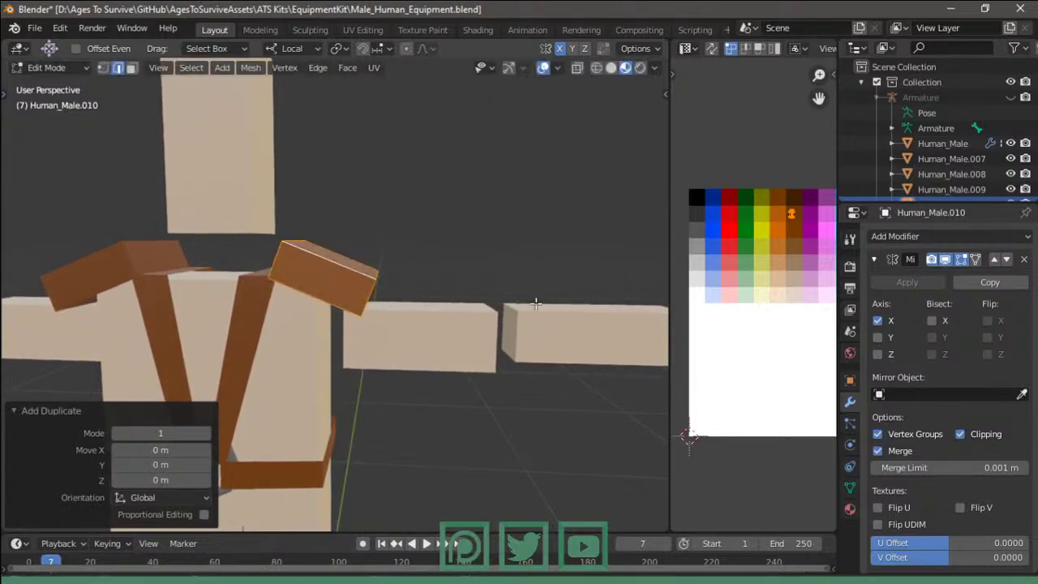
pyautogui.press('g')
pyautogui.rightClick(526, 302)
pyautogui.click(292, 49)
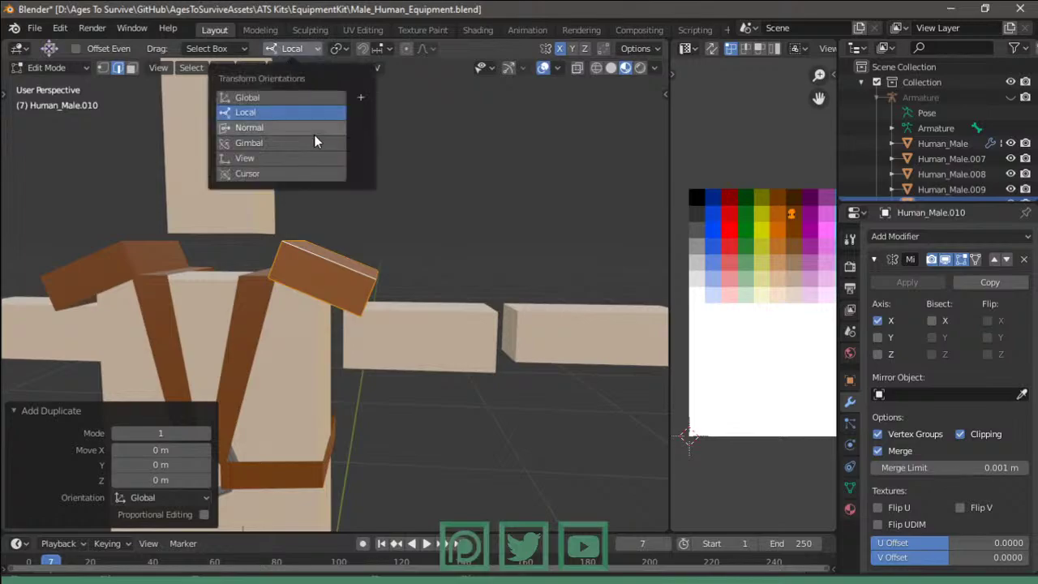
pyautogui.press('g')
pyautogui.press('z')
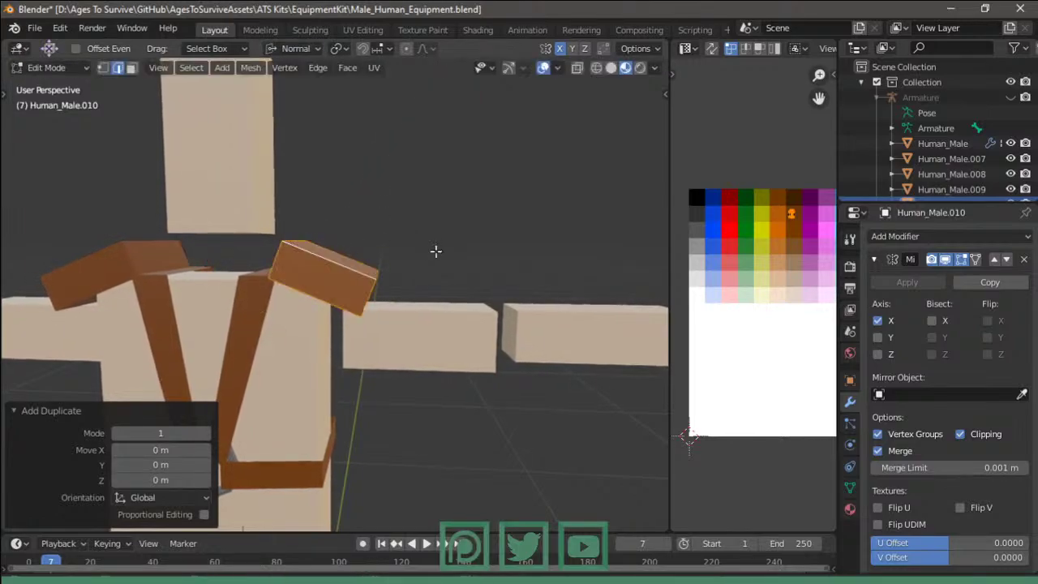
pyautogui.click(476, 268)
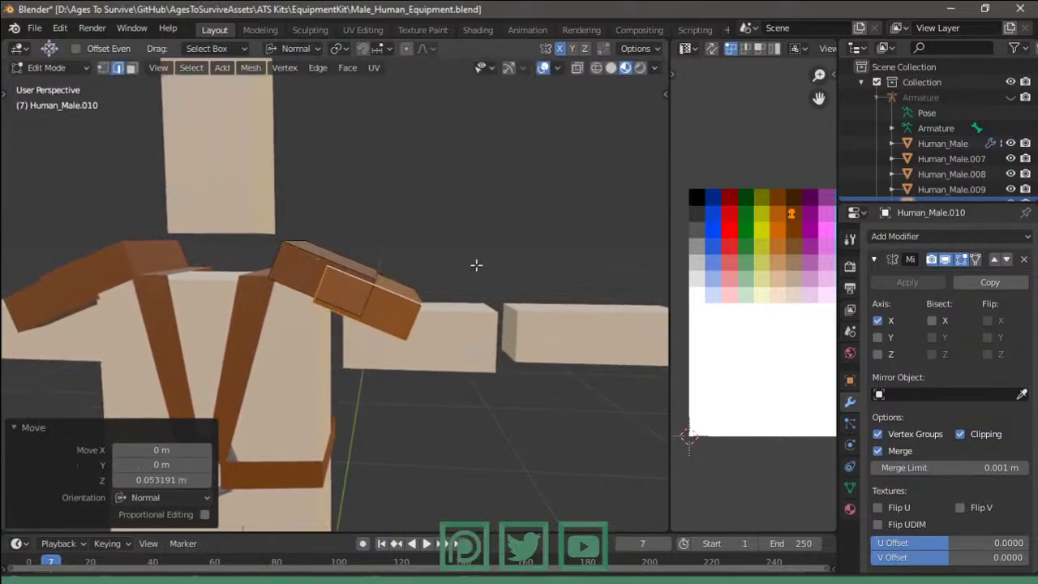
pyautogui.moveTo(476, 262); pyautogui.dragTo(484, 239, button='middle')
# - Narrow the top pad along normal Y, return to Object Mode and check the layering from the front
pyautogui.press('s')
pyautogui.press('y')
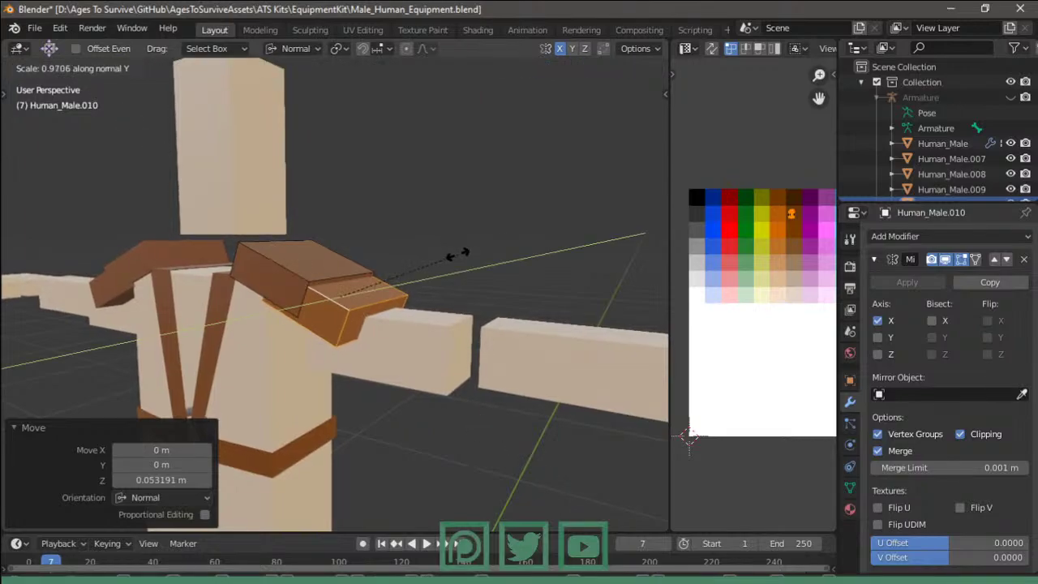
pyautogui.click(445, 258)
pyautogui.press('Tab')
pyautogui.moveTo(479, 250)
pyautogui.mouseDown(button='middle')
pyautogui.moveTo(540, 248)
pyautogui.moveTo(574, 221)
pyautogui.moveTo(500, 162)
pyautogui.moveTo(401, 147)
pyautogui.moveTo(335, 156)
pyautogui.moveTo(482, 233)
pyautogui.moveTo(415, 229)
pyautogui.moveTo(577, 257)
pyautogui.moveTo(340, 235)
pyautogui.moveTo(481, 239)
pyautogui.moveTo(450, 264)
pyautogui.mouseUp(button='middle')
pyautogui.scroll(-2, 494, 238)
pyautogui.scroll(-2, 481, 239)
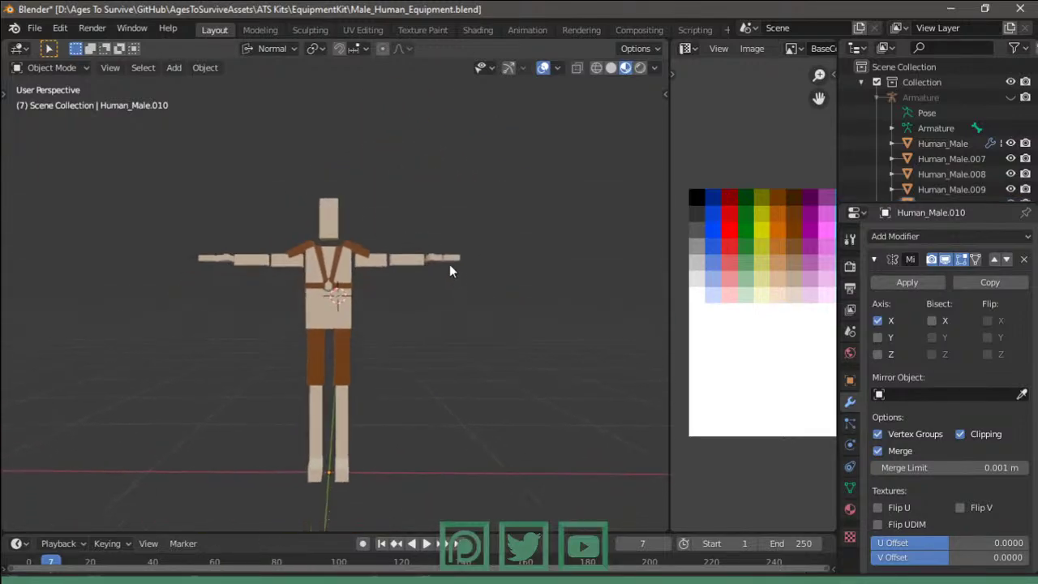
pyautogui.press('KP_1')
pyautogui.scroll(3, 449, 265)
pyautogui.moveTo(389, 398); pyautogui.dragTo(399, 325, button='middle')
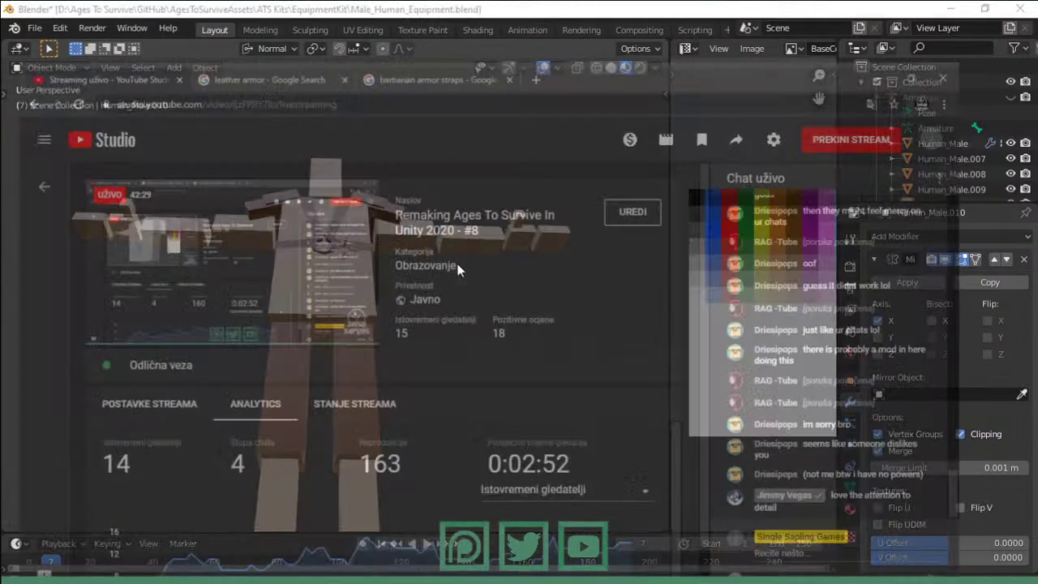
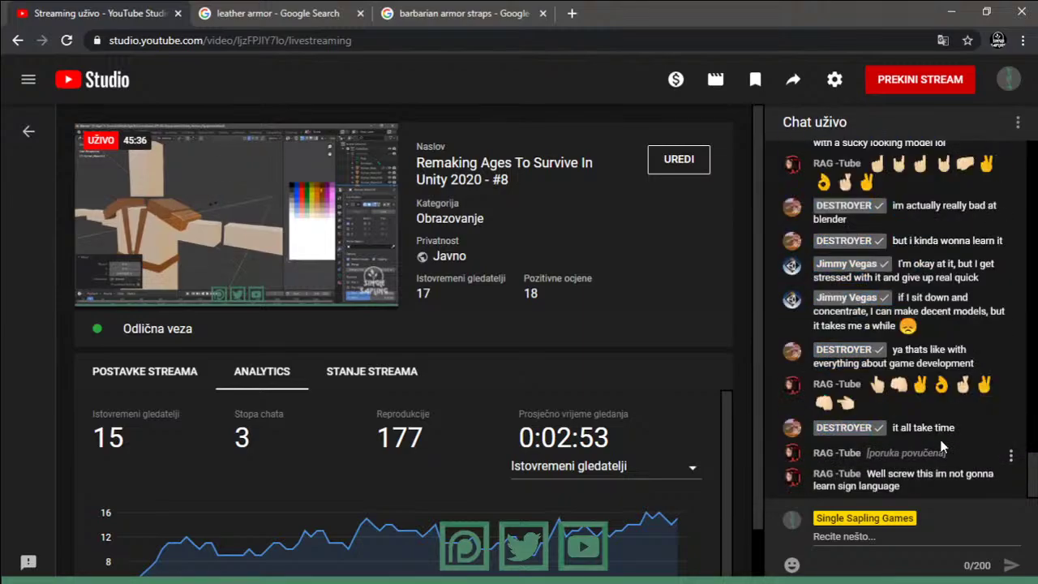
# - Scroll and highlight messages in the Chat uživo panel, then minimize the browser to reveal Blender
pyautogui.scroll(1, 945, 441)
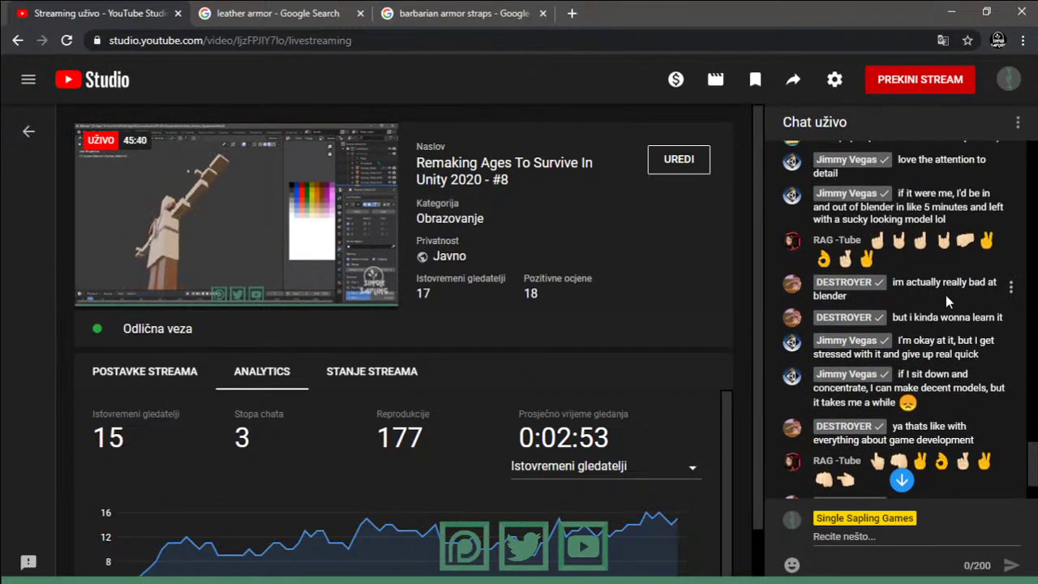
pyautogui.scroll(2, 946, 294)
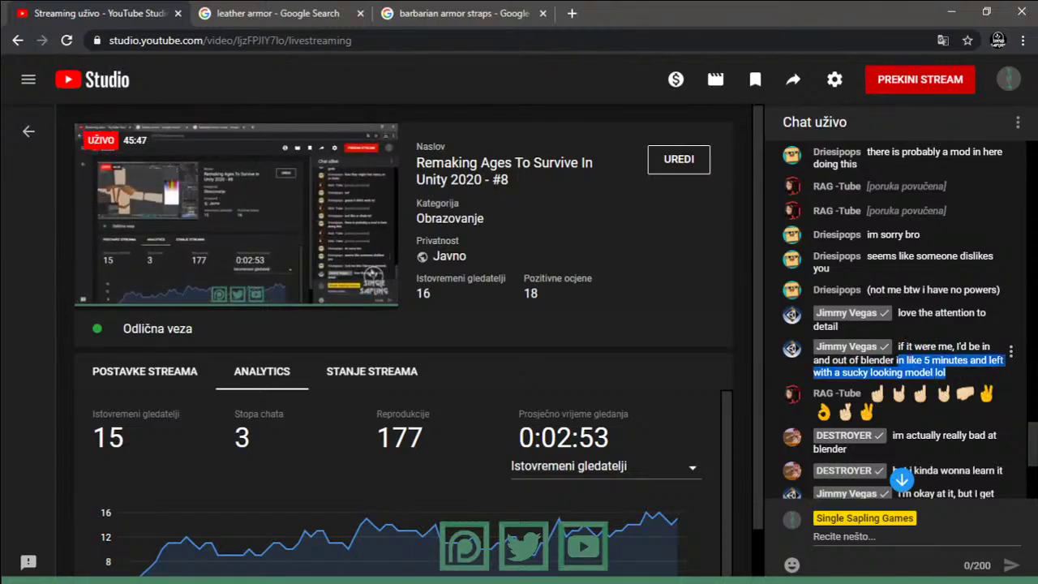
pyautogui.click(861, 360)
pyautogui.scroll(-1, 862, 359)
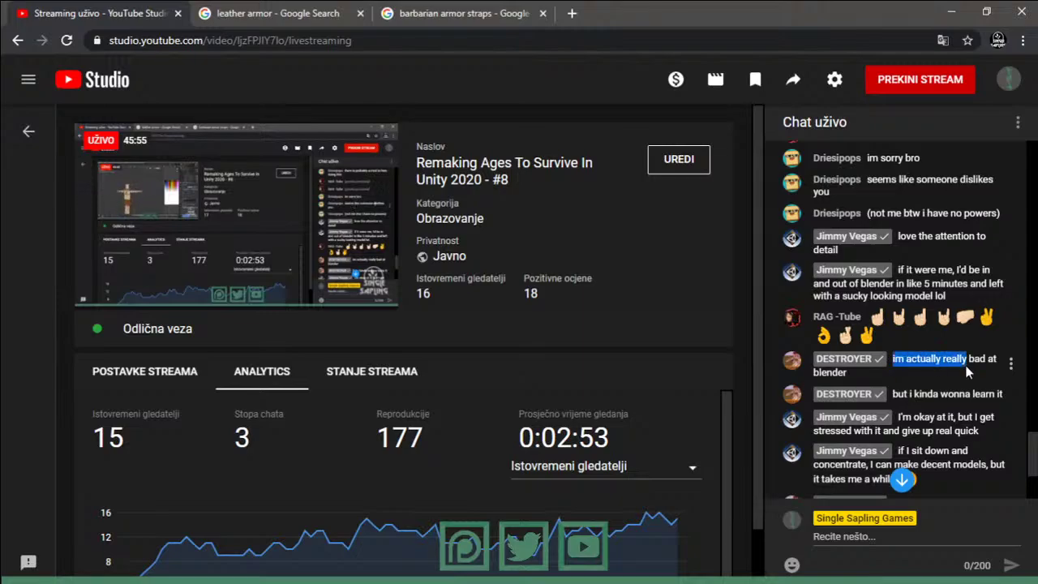
pyautogui.scroll(-1, 857, 316)
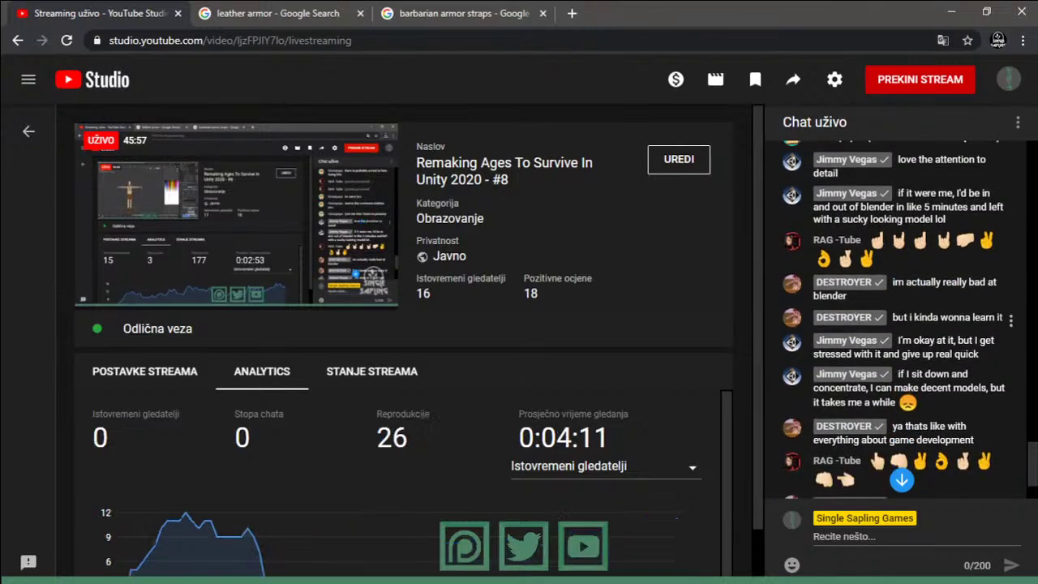
pyautogui.moveTo(923, 341); pyautogui.dragTo(931, 341)
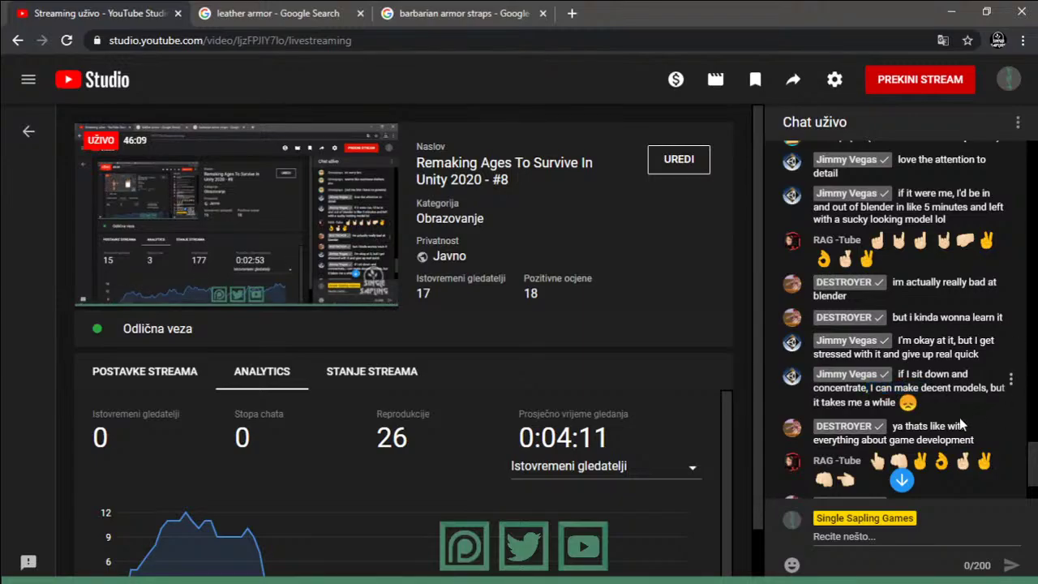
pyautogui.doubleClick(916, 426)
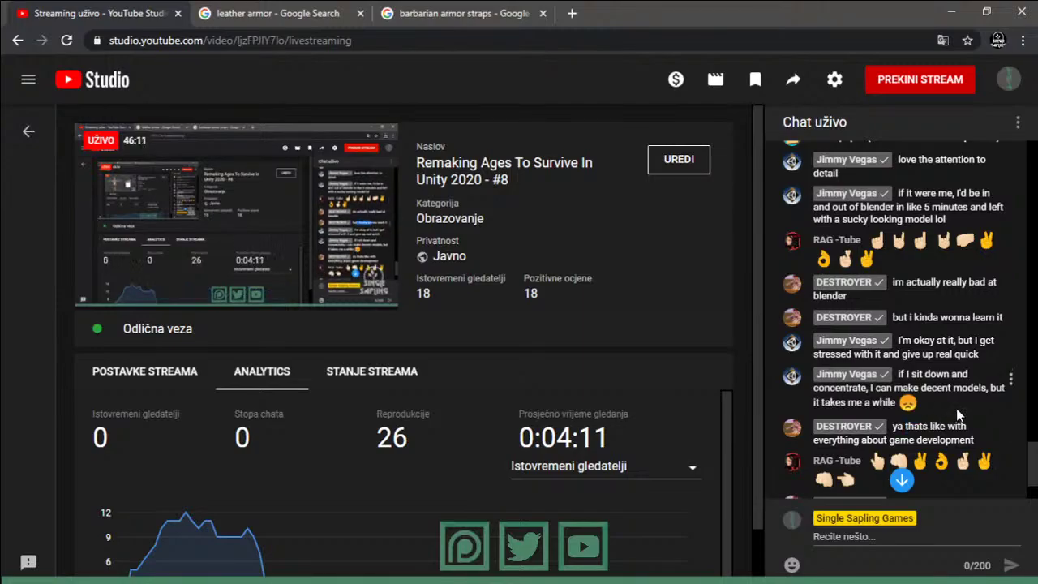
pyautogui.scroll(-3, 956, 408)
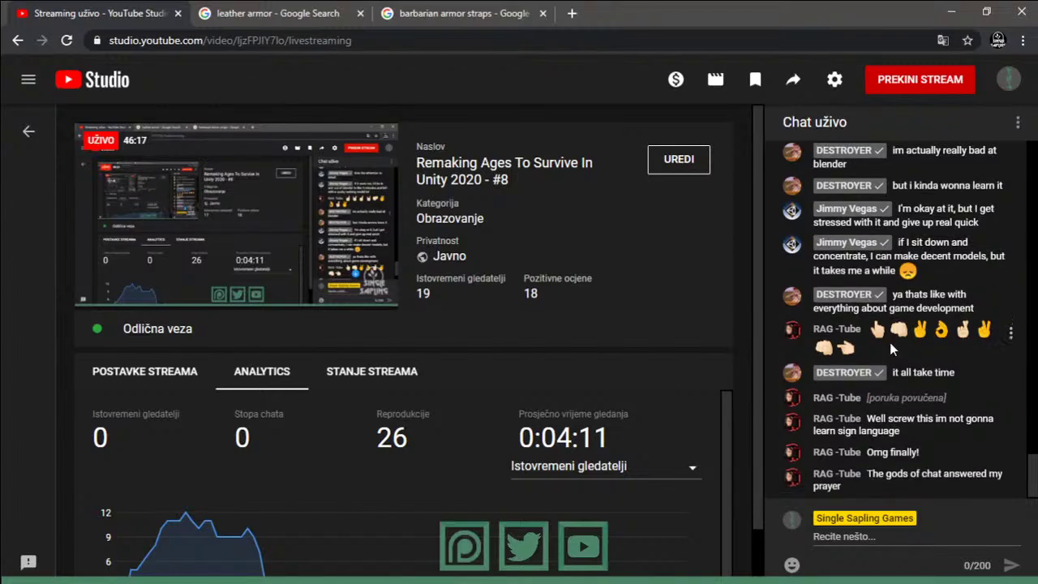
pyautogui.click(951, 12)
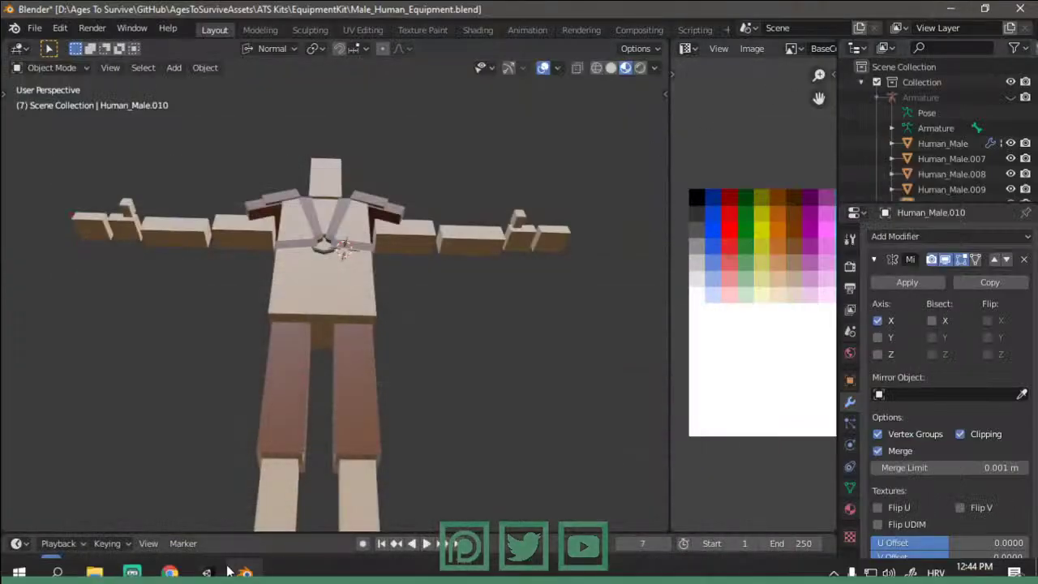
pyautogui.click(170, 572)
pyautogui.hotkey('alt', 'Tab')
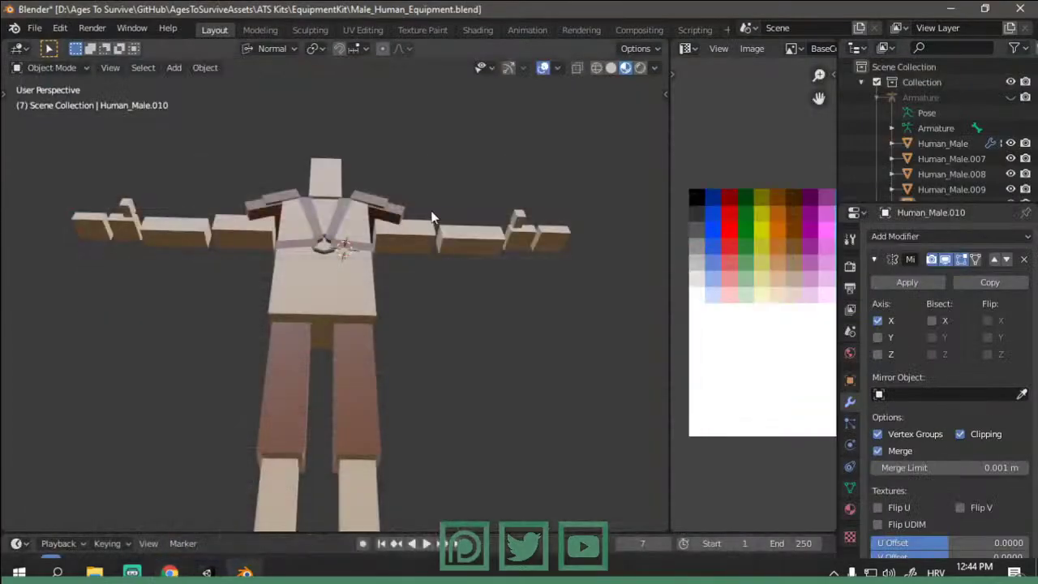
pyautogui.moveTo(503, 317)
pyautogui.mouseDown(button='middle')
pyautogui.moveTo(395, 353)
pyautogui.moveTo(417, 343)
pyautogui.moveTo(556, 352)
pyautogui.moveTo(401, 360)
pyautogui.moveTo(351, 319)
pyautogui.moveTo(368, 343)
pyautogui.moveTo(404, 323)
pyautogui.moveTo(432, 278)
pyautogui.moveTo(419, 364)
pyautogui.mouseUp(button='middle')
pyautogui.hotkey('alt', 'Tab')
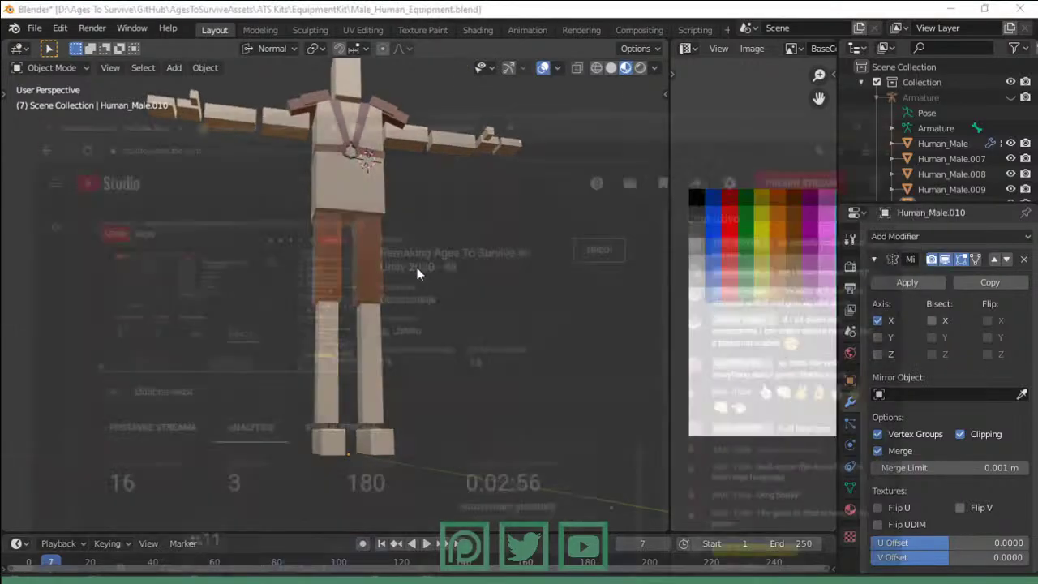
pyautogui.click(445, 11)
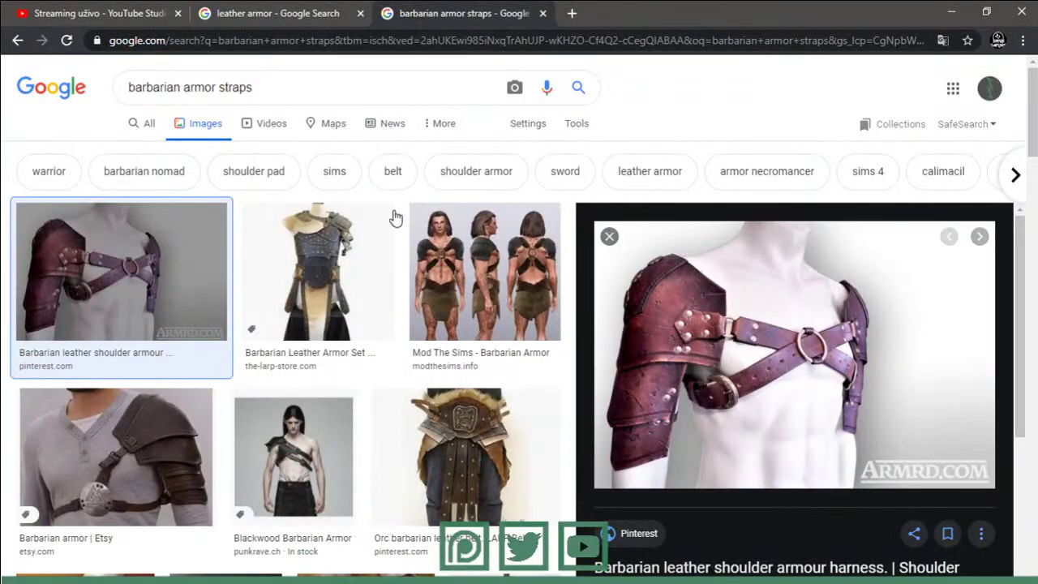
pyautogui.scroll(-5, 395, 218)
pyautogui.scroll(-3, 428, 243)
pyautogui.scroll(-1, 430, 245)
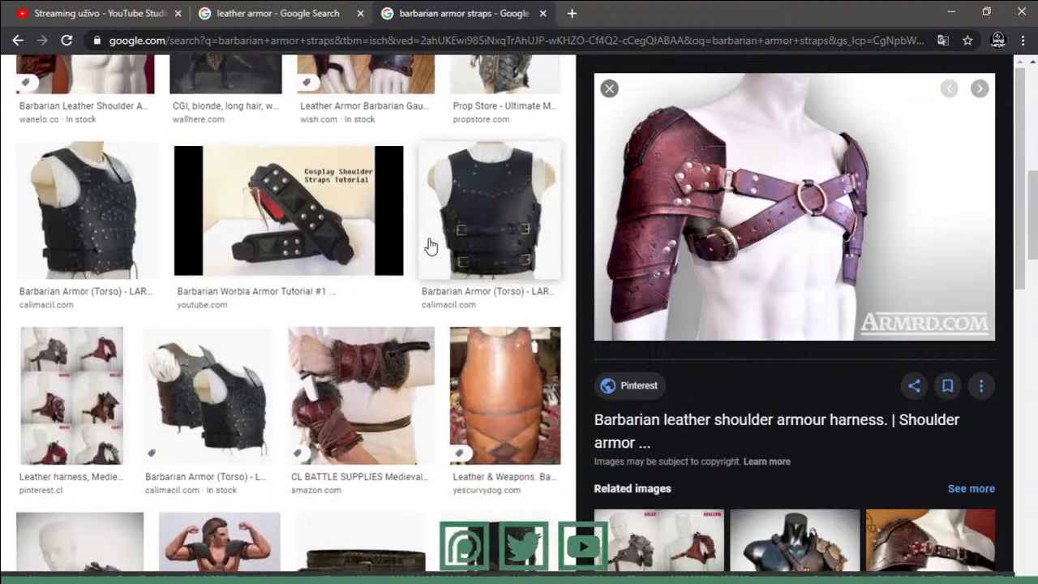
pyautogui.scroll(-3, 430, 245)
pyautogui.hotkey('alt', 'Tab')
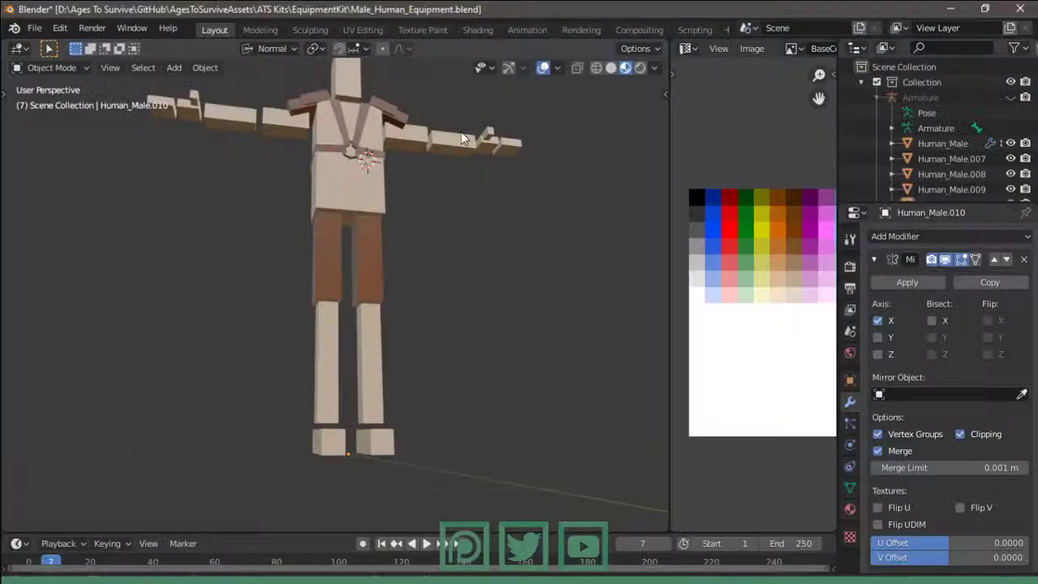
pyautogui.click(460, 138)
pyautogui.press('Tab')
# - Duplicate the forearm block and separate it into its own object, Human_Male.011
pyautogui.scroll(-2, 395, 272)
pyautogui.press('l')
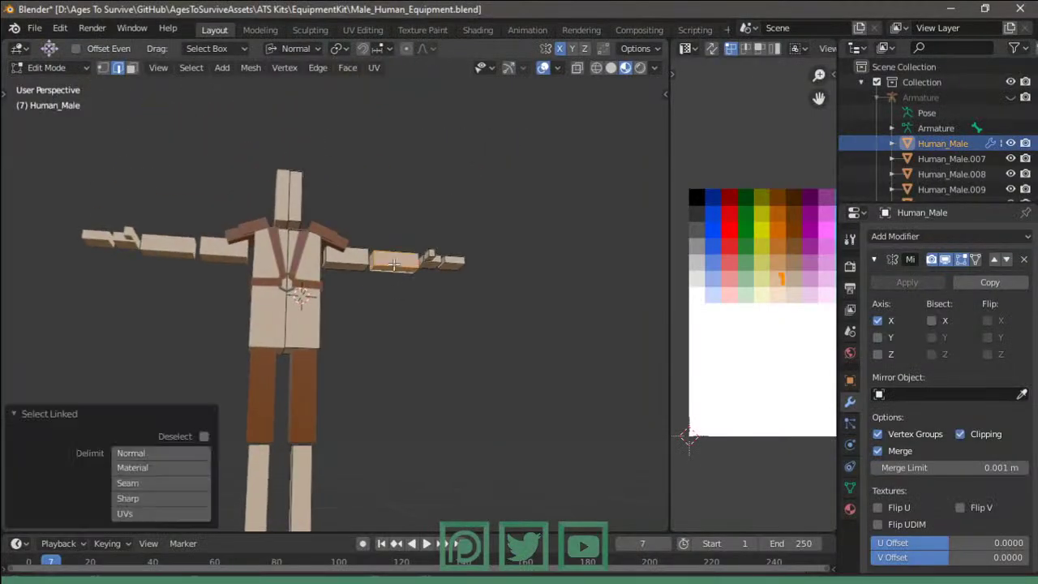
pyautogui.press('g')
pyautogui.click(422, 261)
pyautogui.hotkey('ctrl', 'z')
pyautogui.press('p')
pyautogui.click(409, 279)
pyautogui.press('Tab')
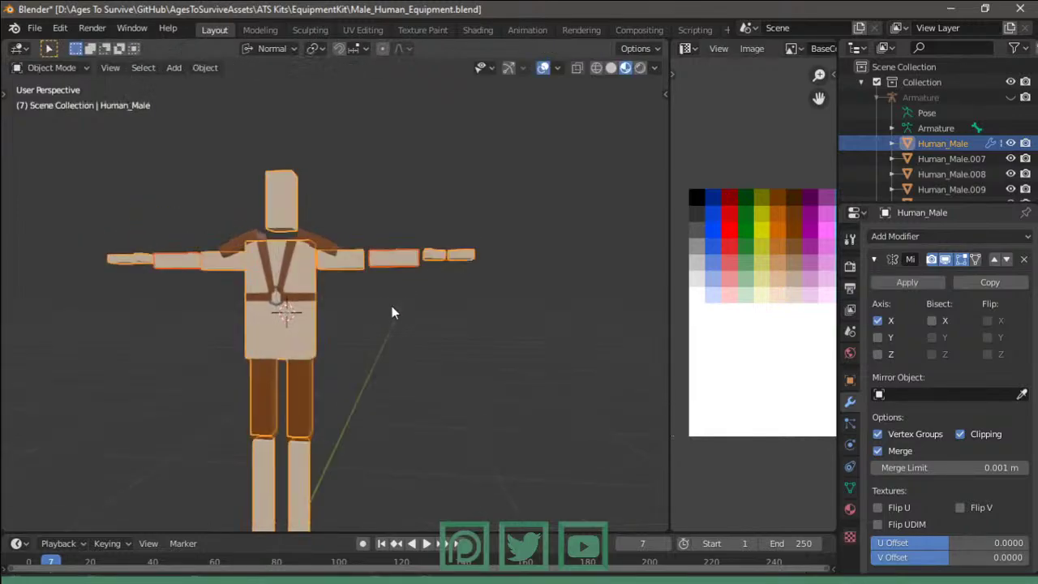
pyautogui.click(398, 252)
pyautogui.scroll(4, 398, 341)
pyautogui.press('Tab')
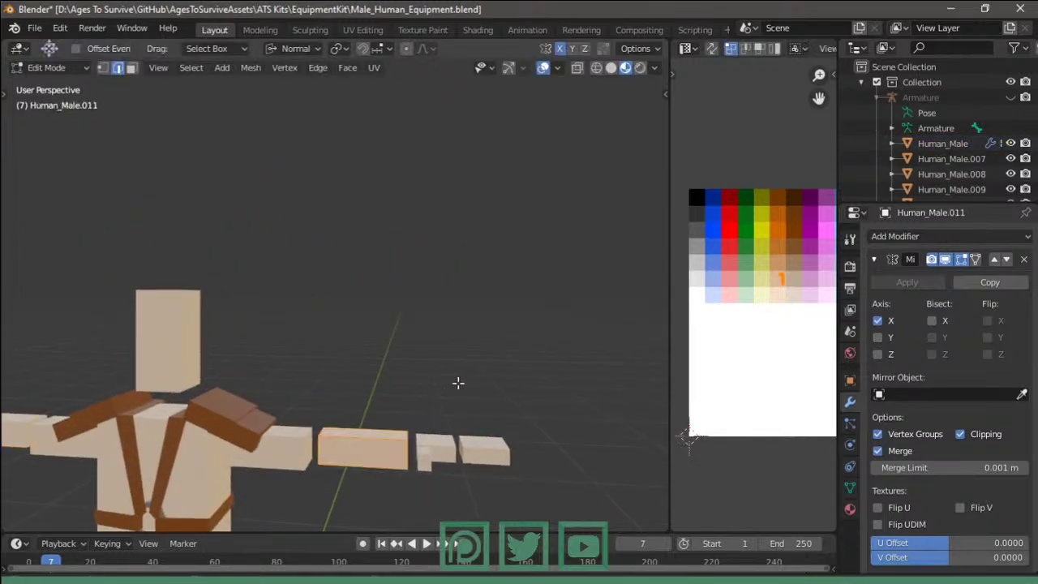
# - Thicken the forearm copy, shorten it along the arm and give it a brown swatch
pyautogui.hotkey('alt', 's')
pyautogui.click(456, 381)
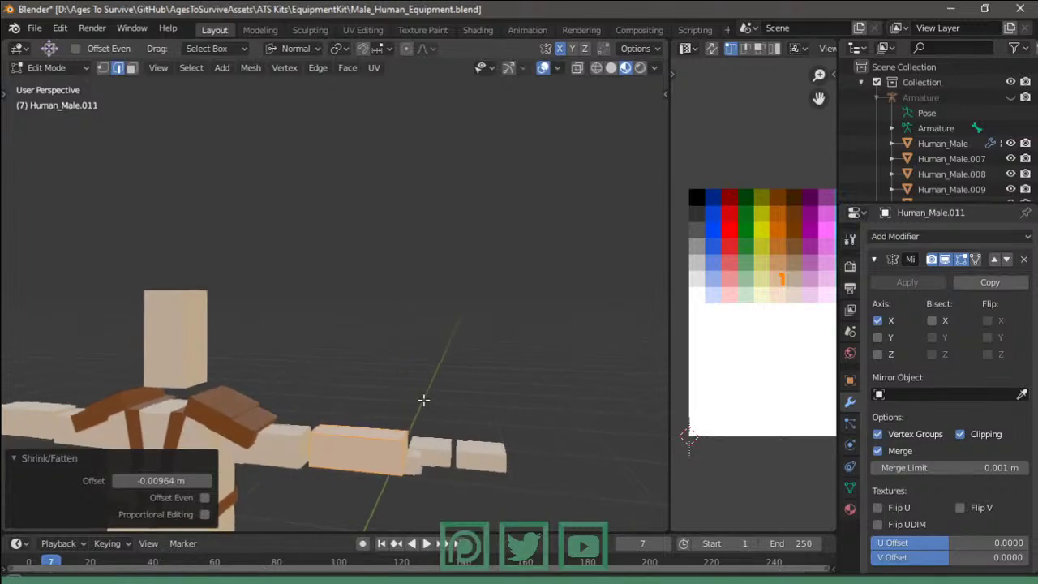
pyautogui.press('s')
pyautogui.click(444, 412)
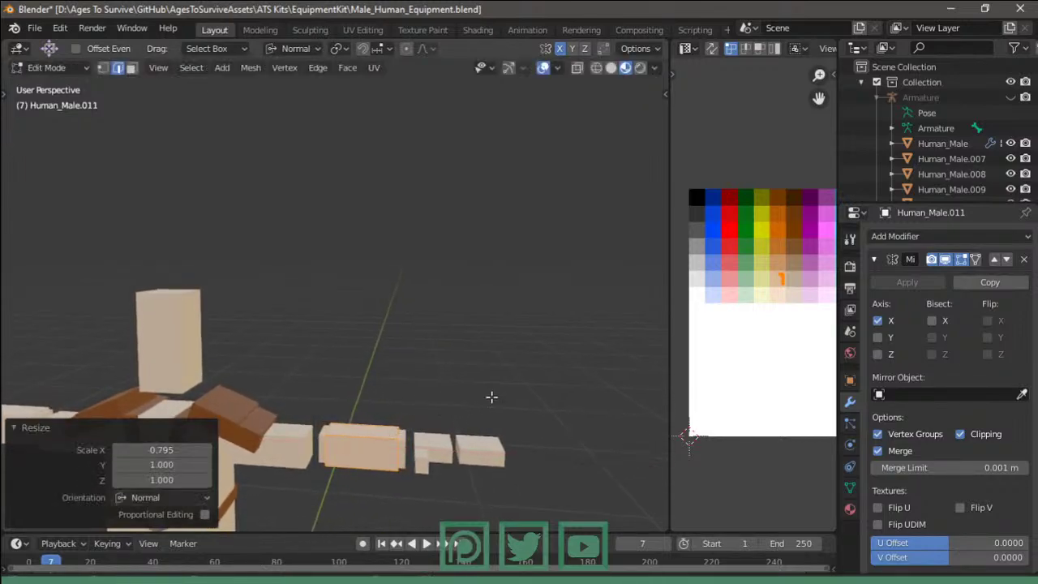
pyautogui.press('g')
pyautogui.click(759, 261)
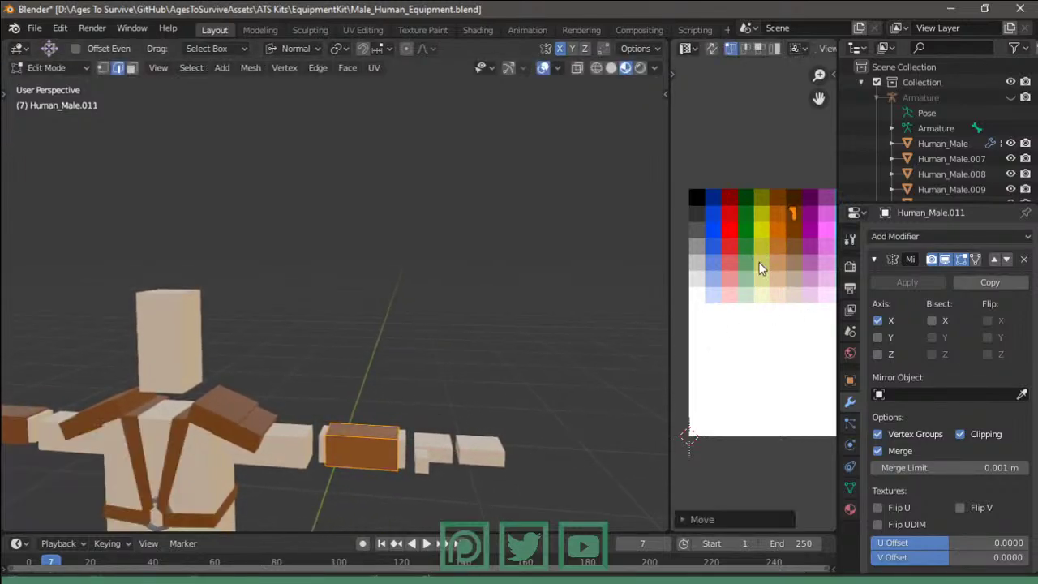
pyautogui.press('Tab')
# - Add two centred loop cuts around the bracer
pyautogui.moveTo(456, 363)
pyautogui.mouseDown(button='middle')
pyautogui.moveTo(524, 287)
pyautogui.moveTo(488, 319)
pyautogui.moveTo(473, 407)
pyautogui.moveTo(533, 413)
pyautogui.moveTo(450, 369)
pyautogui.mouseUp(button='middle')
pyautogui.press('Tab')
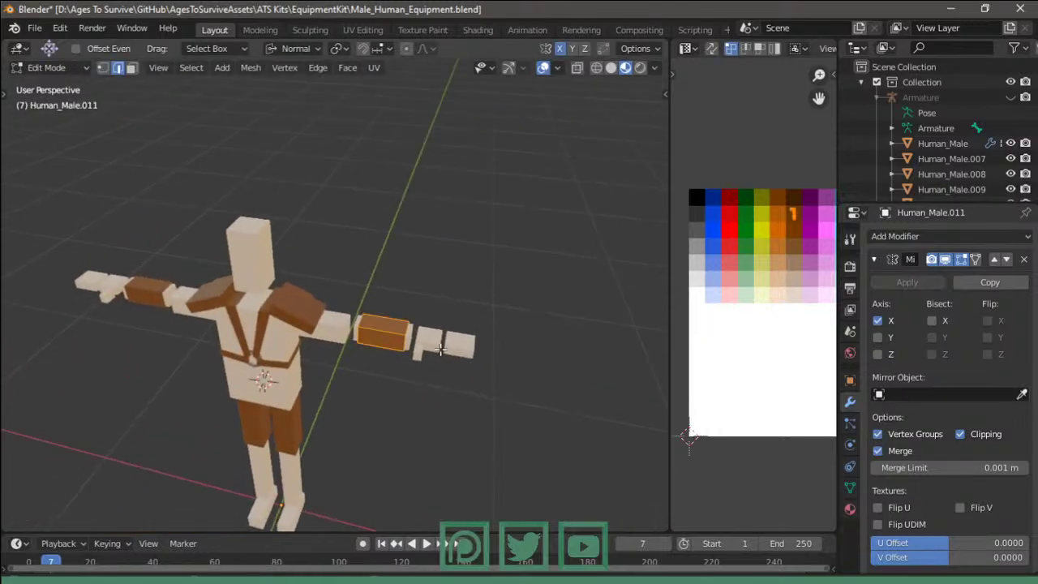
pyautogui.scroll(3, 450, 369)
pyautogui.hotkey('ctrl', 'r')
pyautogui.scroll(1, 357, 342)
pyautogui.click(357, 343)
pyautogui.rightClick(357, 342)
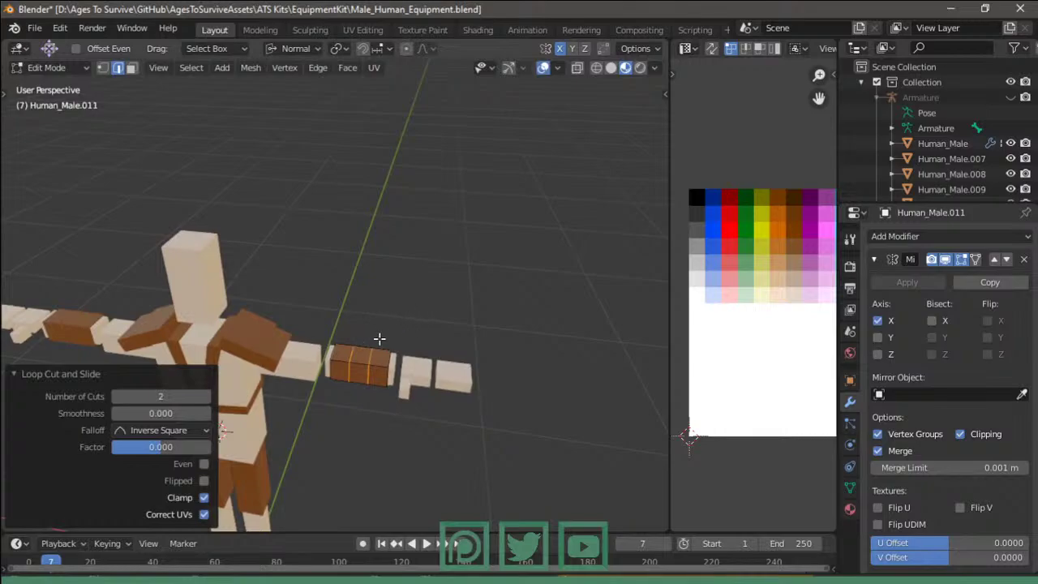
# - Extrude the middle band faces and push them outward into a raised strap
pyautogui.press('3')
pyautogui.hotkey('alt', 's')
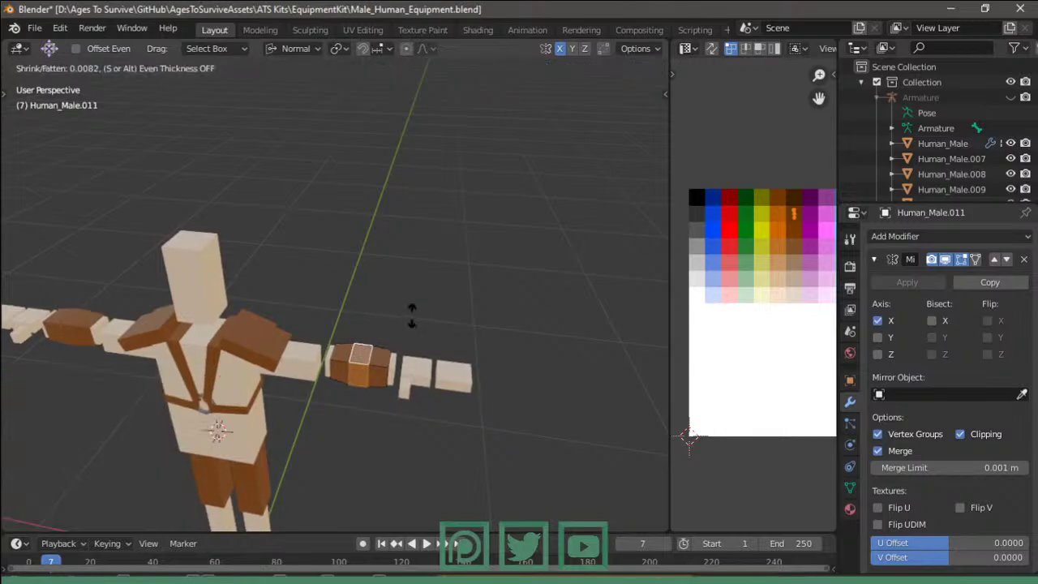
pyautogui.rightClick(412, 317)
pyautogui.press('e')
pyautogui.rightClick(412, 317)
pyautogui.hotkey('alt', 's')
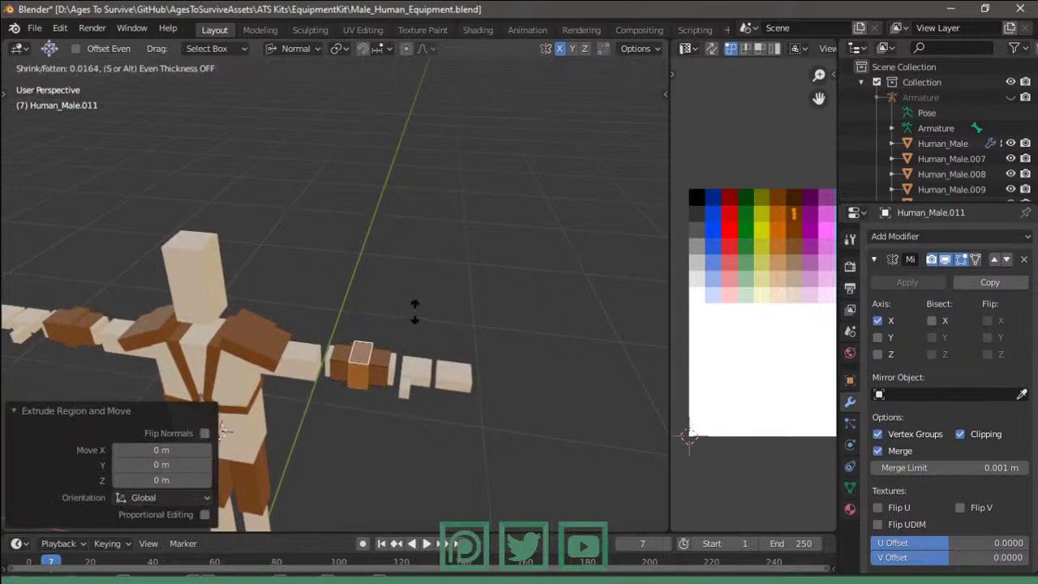
pyautogui.rightClick(414, 311)
pyautogui.press('Tab')
# - Recolour the raised band darker on the palette and inspect the bracer from the front
pyautogui.press('Tab')
pyautogui.press('g')
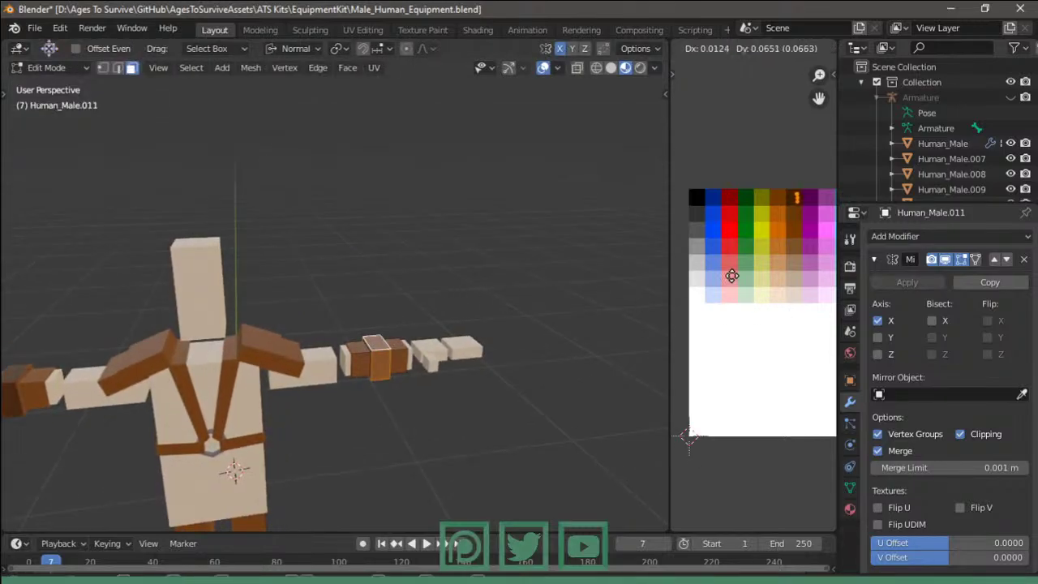
pyautogui.rightClick(731, 276)
pyautogui.press('Tab')
pyautogui.moveTo(454, 316); pyautogui.dragTo(410, 318, button='middle')
pyautogui.press('Tab')
pyautogui.scroll(3, 410, 318)
pyautogui.hotkey('alt', 's')
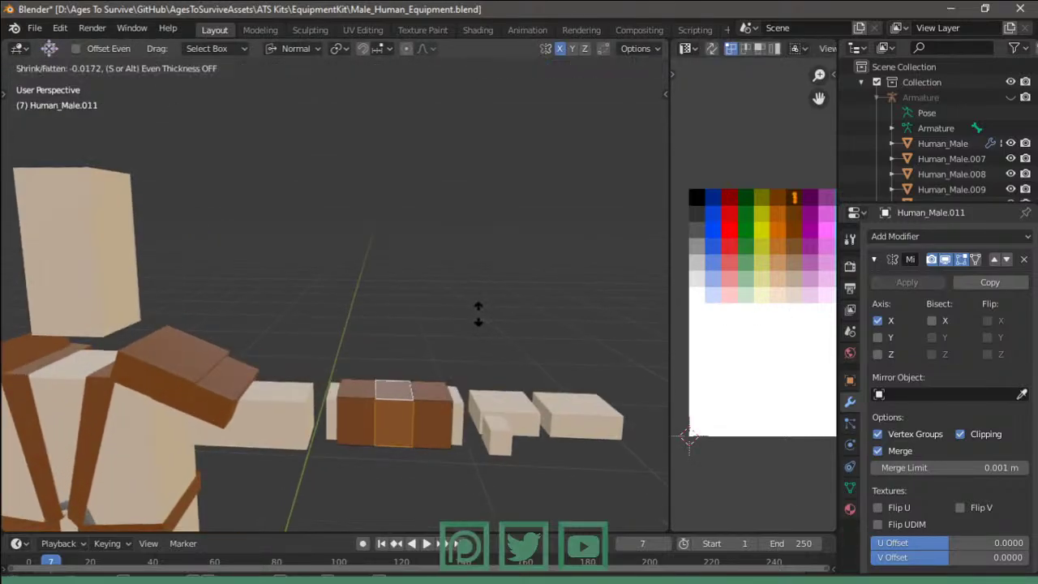
pyautogui.rightClick(480, 311)
pyautogui.press('Tab')
pyautogui.moveTo(461, 319)
pyautogui.mouseDown(button='middle')
pyautogui.moveTo(408, 367)
pyautogui.moveTo(489, 290)
pyautogui.mouseUp(button='middle')
pyautogui.scroll(1, 429, 357)
pyautogui.moveTo(429, 357); pyautogui.dragTo(377, 371, button='middle')
# - Check the leather legs piece, then edit the main body mesh from the front view
pyautogui.click(357, 369)
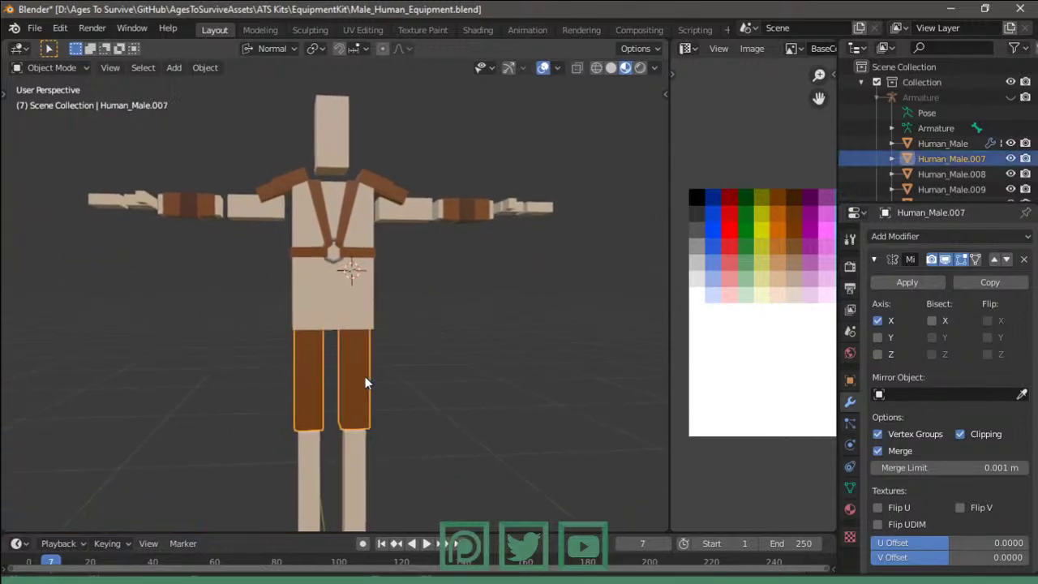
pyautogui.press('Tab')
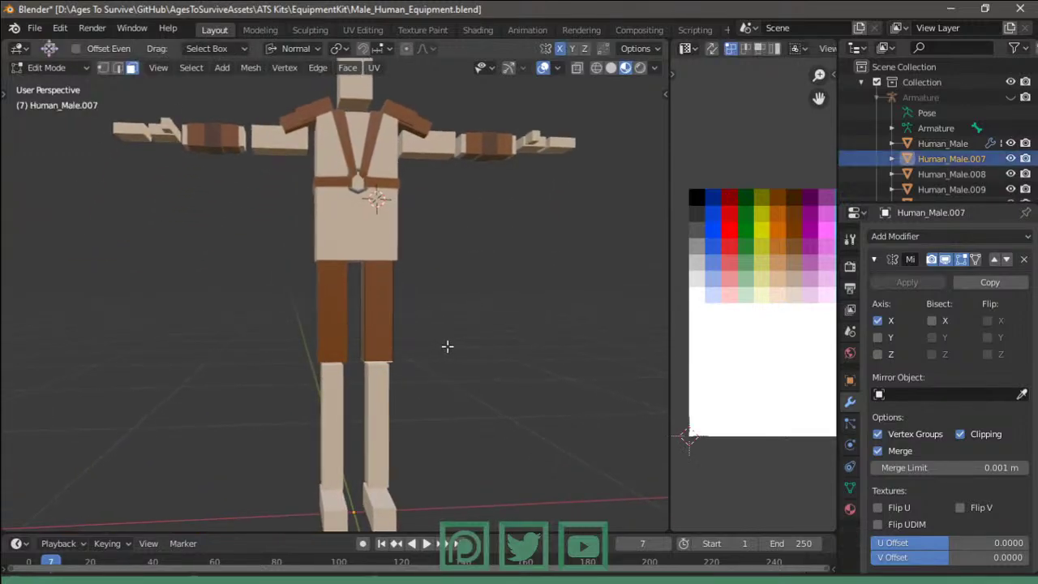
pyautogui.scroll(-2, 447, 347)
pyautogui.press('Tab')
pyautogui.moveTo(429, 382)
pyautogui.mouseDown(button='middle')
pyautogui.moveTo(515, 348)
pyautogui.moveTo(264, 321)
pyautogui.moveTo(479, 310)
pyautogui.moveTo(434, 327)
pyautogui.mouseUp(button='middle')
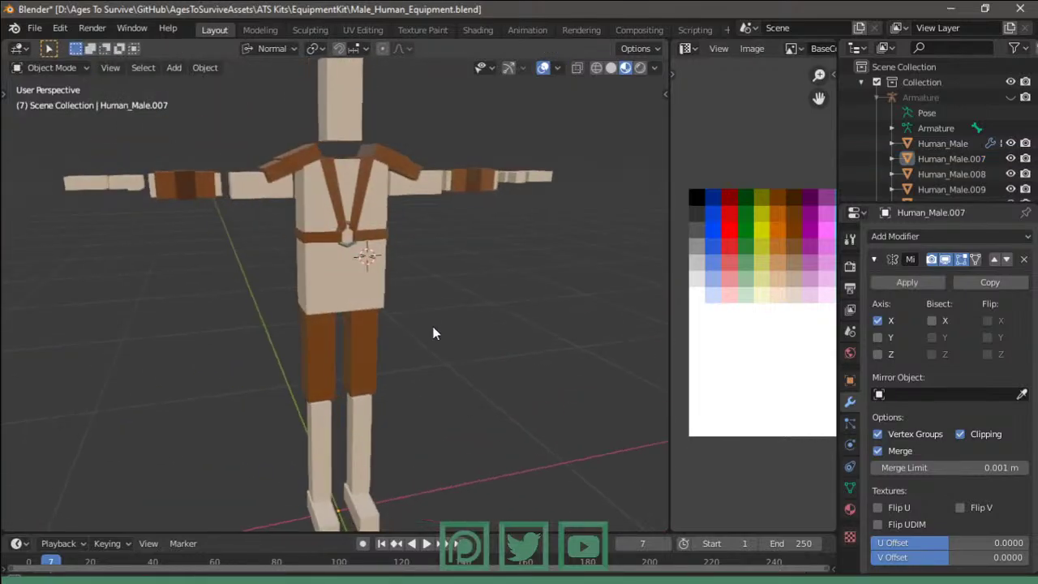
pyautogui.click(380, 316)
pyautogui.press('KP_1')
pyautogui.press('Tab')
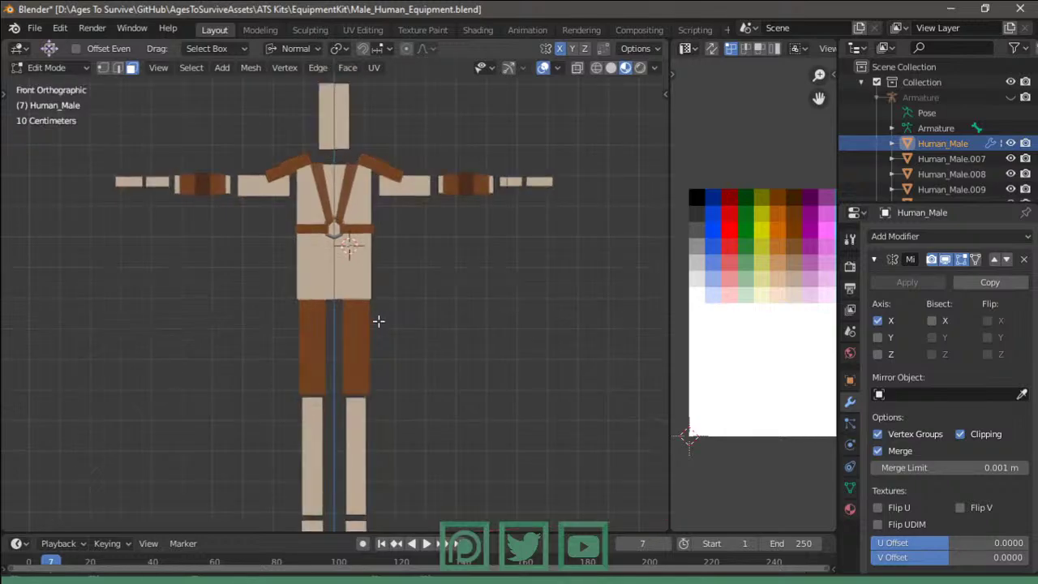
pyautogui.keyDown('shift'); pyautogui.moveTo(378, 321); pyautogui.dragTo(408, 344, button='middle'); pyautogui.keyUp('shift')
# - Duplicate the torso faces and separate them into their own object
pyautogui.click(383, 282)
pyautogui.hotkey('ctrl', 'l')
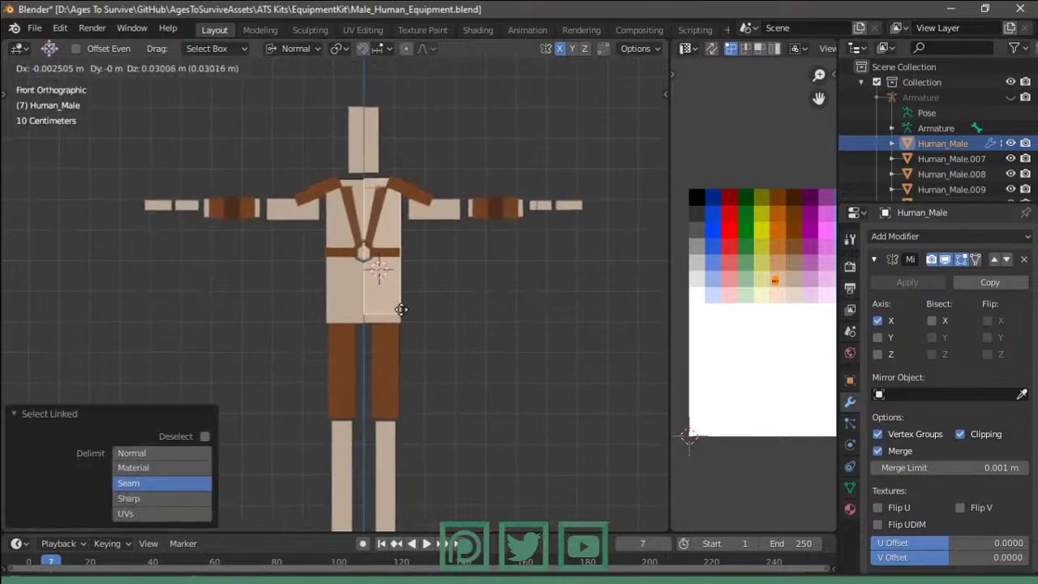
pyautogui.hotkey('shift', 'd')
pyautogui.rightClick(433, 308)
pyautogui.press('p')
pyautogui.click(388, 306)
pyautogui.press('Tab')
# - On Human_Male.012, extrude the bottom face downward into a waist band using X-ray
pyautogui.click(389, 312)
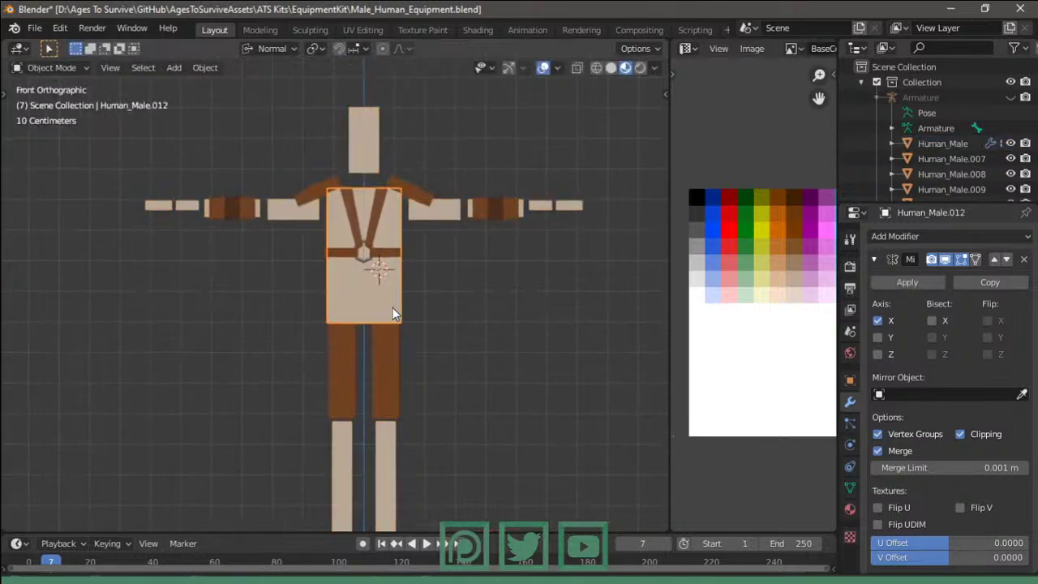
pyautogui.press('Tab')
pyautogui.hotkey('ctrl', 'l')
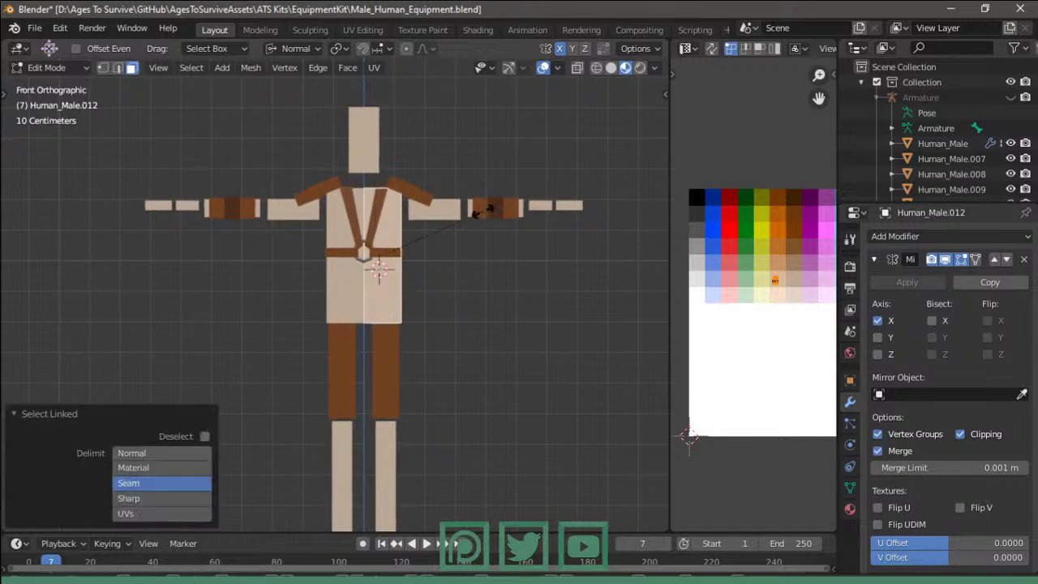
pyautogui.press('s')
pyautogui.press('Escape')
pyautogui.hotkey('alt', 'z')
pyautogui.press('e')
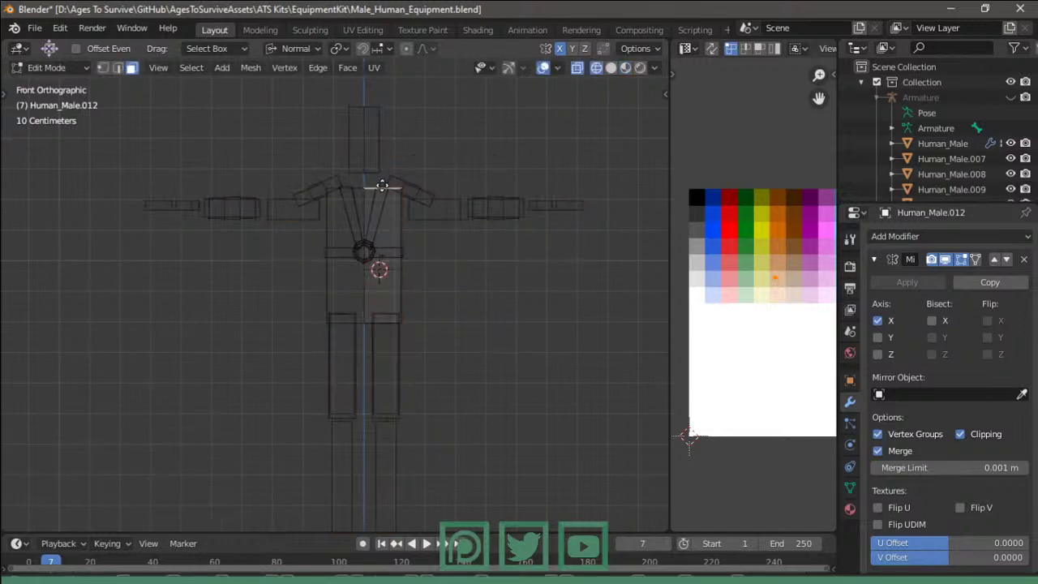
pyautogui.click(394, 309)
pyautogui.hotkey('alt', 'z')
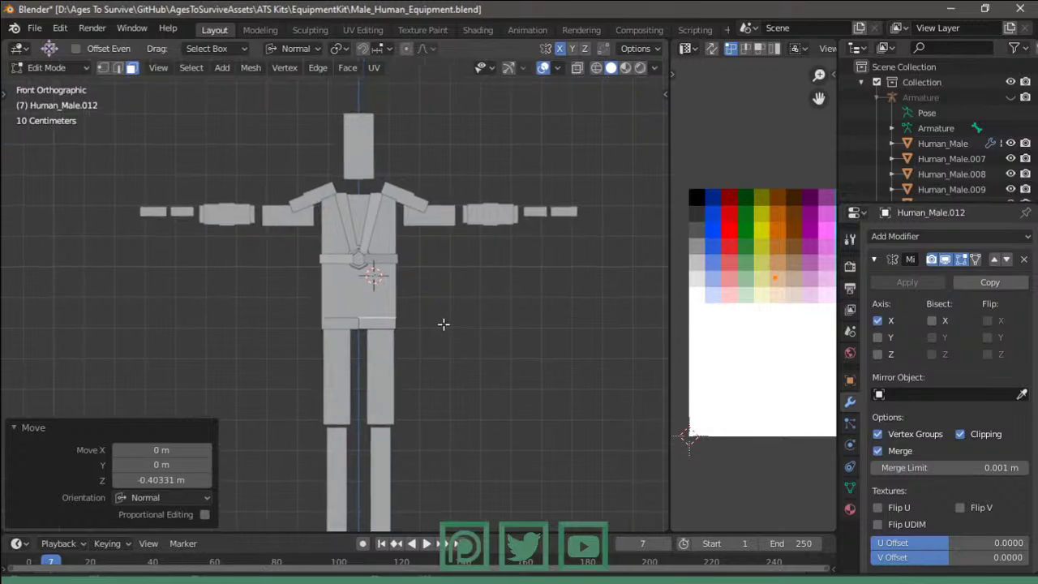
pyautogui.press('Tab')
# - Switch to material preview and scale the waist band slightly outward along its normals
pyautogui.press('z')
pyautogui.scroll(1, 625, 309)
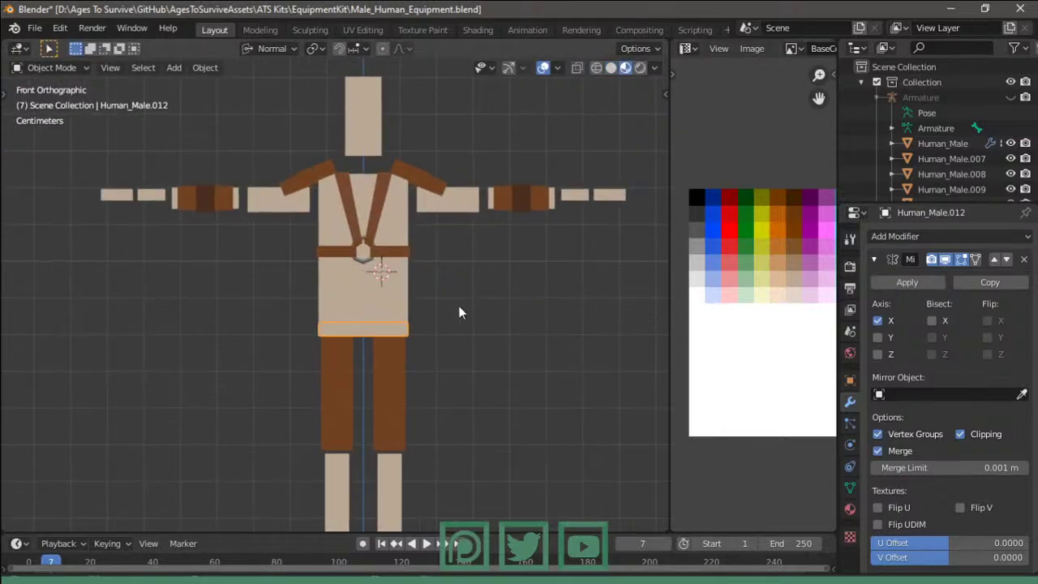
pyautogui.moveTo(459, 313); pyautogui.dragTo(511, 339, button='middle')
pyautogui.hotkey('alt', 's')
pyautogui.press('Tab')
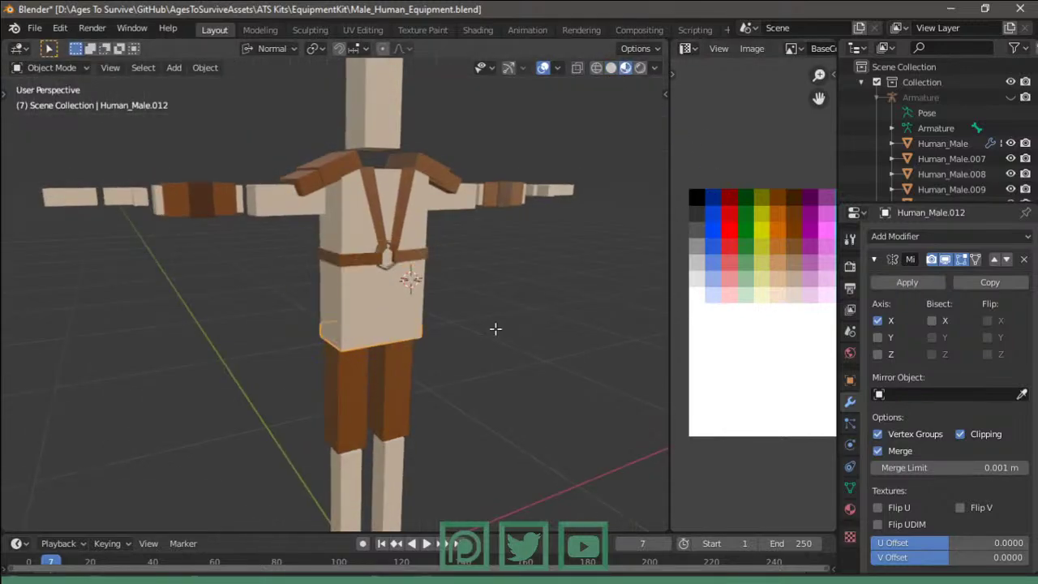
pyautogui.hotkey('alt', 's')
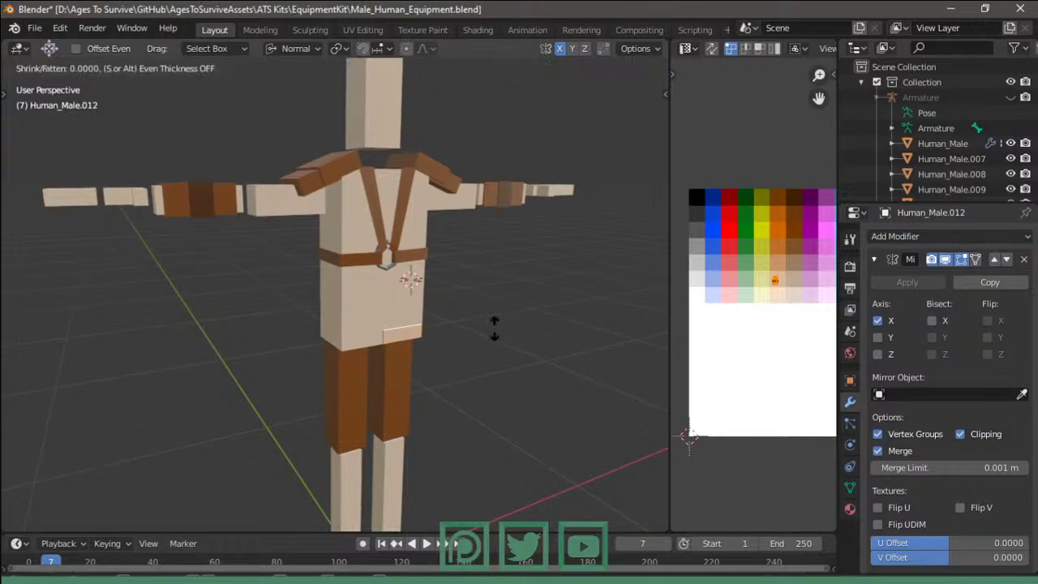
pyautogui.click(422, 326)
pyautogui.press('Tab')
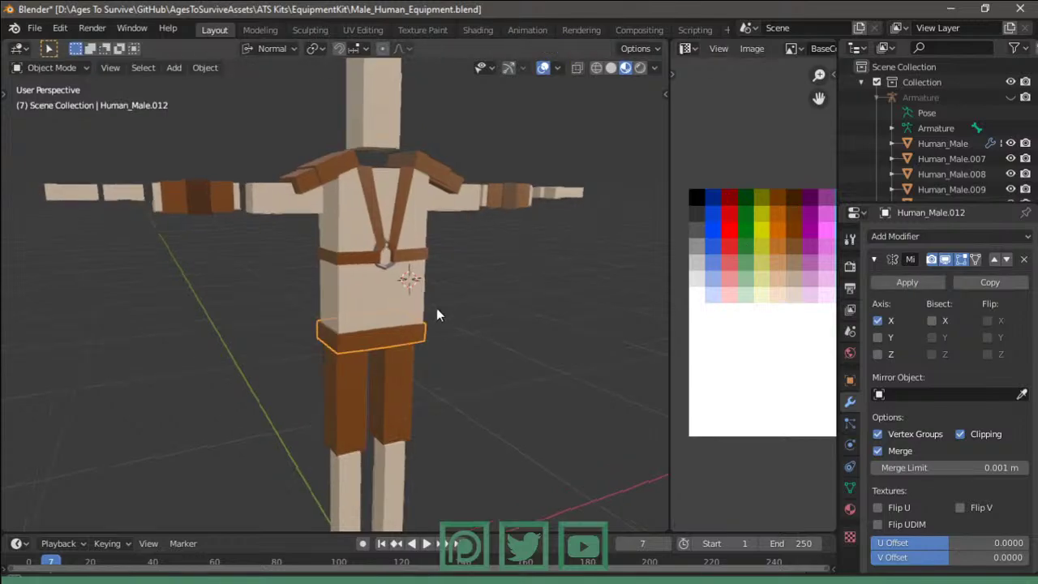
# - Pull back to see the whole figure and switch to the YouTube Studio window
pyautogui.moveTo(436, 309)
pyautogui.mouseDown(button='middle')
pyautogui.moveTo(420, 262)
pyautogui.moveTo(517, 280)
pyautogui.moveTo(428, 297)
pyautogui.moveTo(484, 320)
pyautogui.moveTo(447, 297)
pyautogui.mouseUp(button='middle')
pyautogui.scroll(-3, 420, 261)
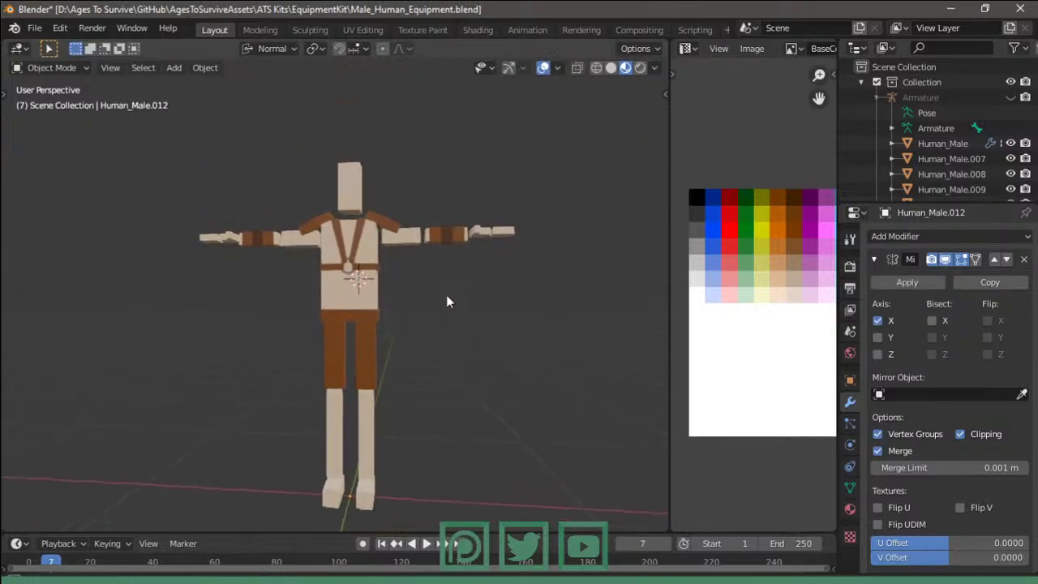
pyautogui.hotkey('alt', 'Tab')
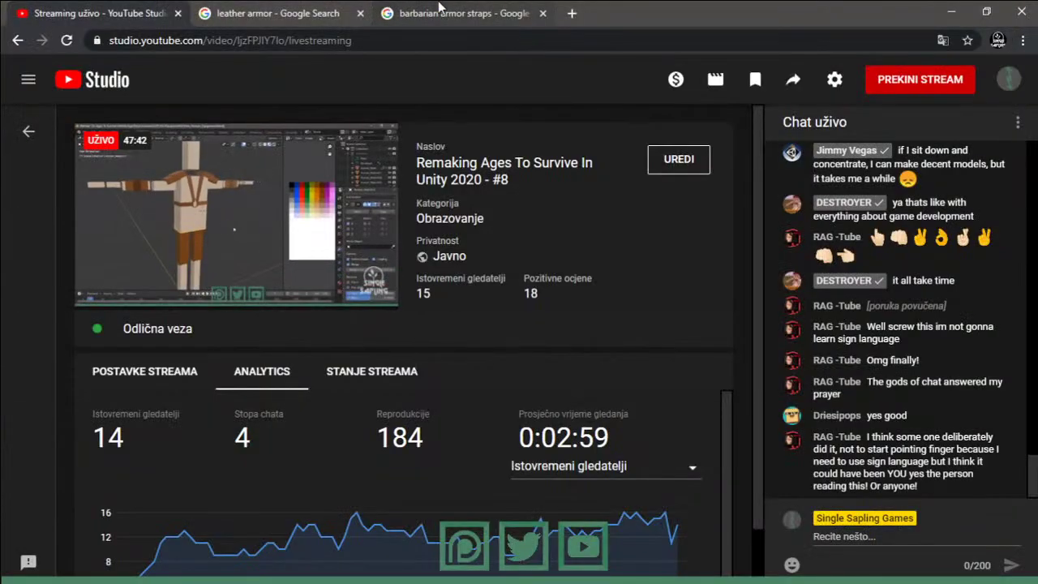
# - Scroll through the 'barbarian armor straps' image results for shoulder armour ideas
pyautogui.click(440, 10)
pyautogui.scroll(-3, 397, 377)
pyautogui.scroll(-3, 430, 393)
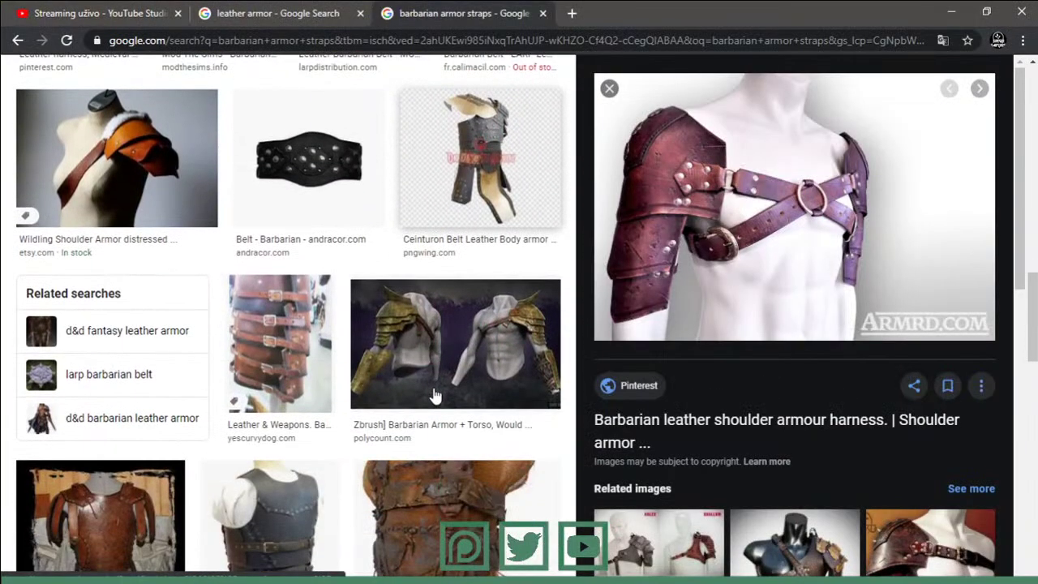
pyautogui.scroll(-5, 434, 395)
pyautogui.scroll(-4, 434, 395)
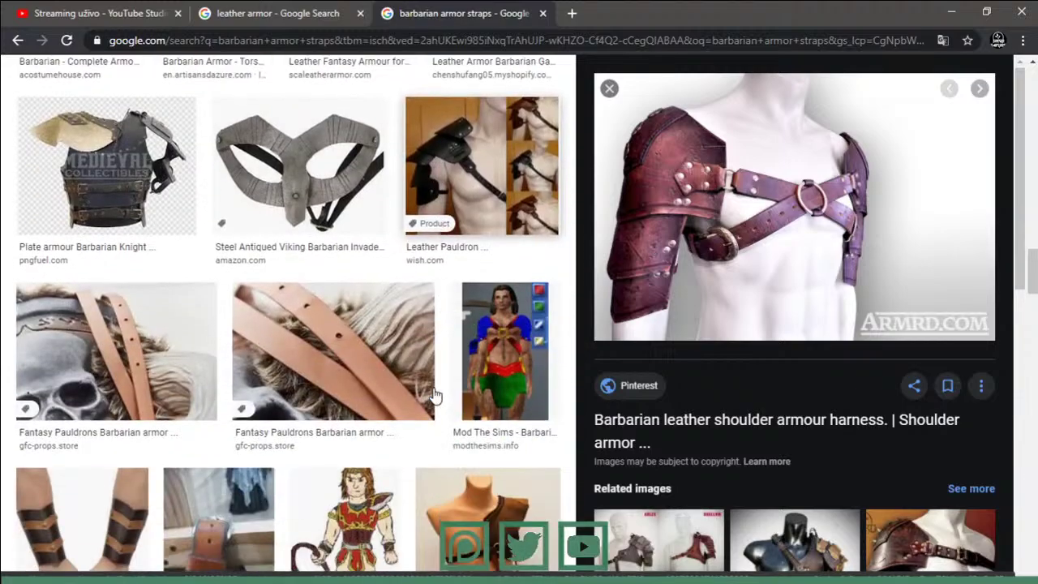
pyautogui.scroll(-5, 435, 391)
pyautogui.scroll(-5, 436, 390)
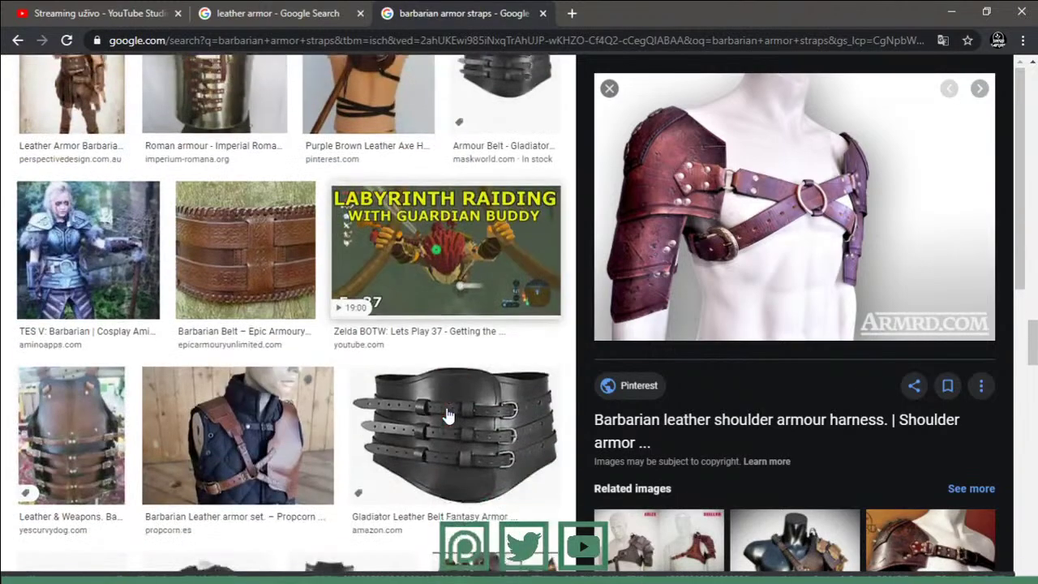
pyautogui.scroll(-5, 136, 421)
pyautogui.scroll(-5, 136, 422)
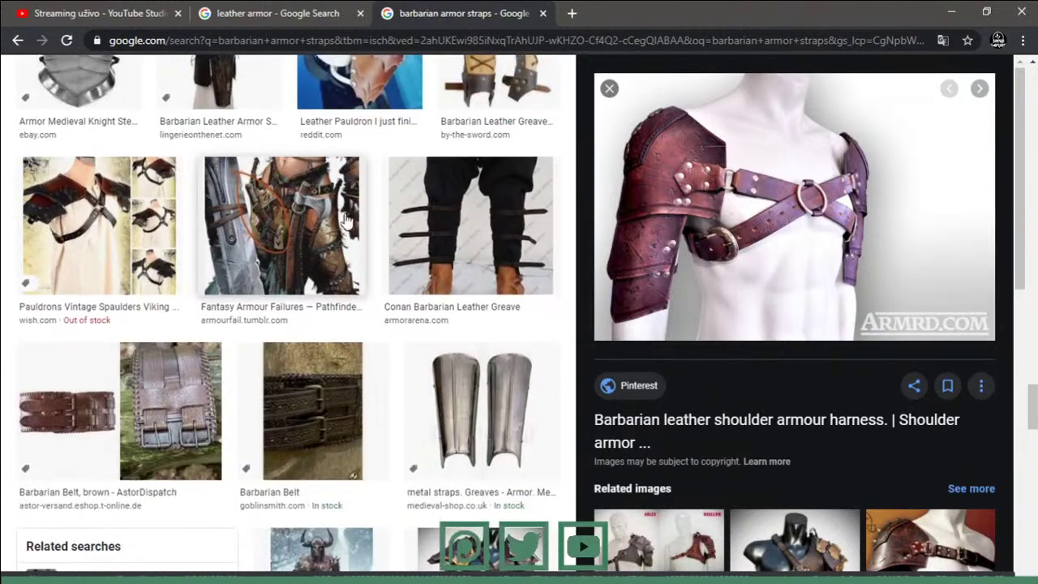
pyautogui.scroll(-3, 325, 357)
pyautogui.scroll(-2, 503, 294)
# - Glance at the 'leather armor' results, then return to the YouTube Studio tab
pyautogui.click(238, 13)
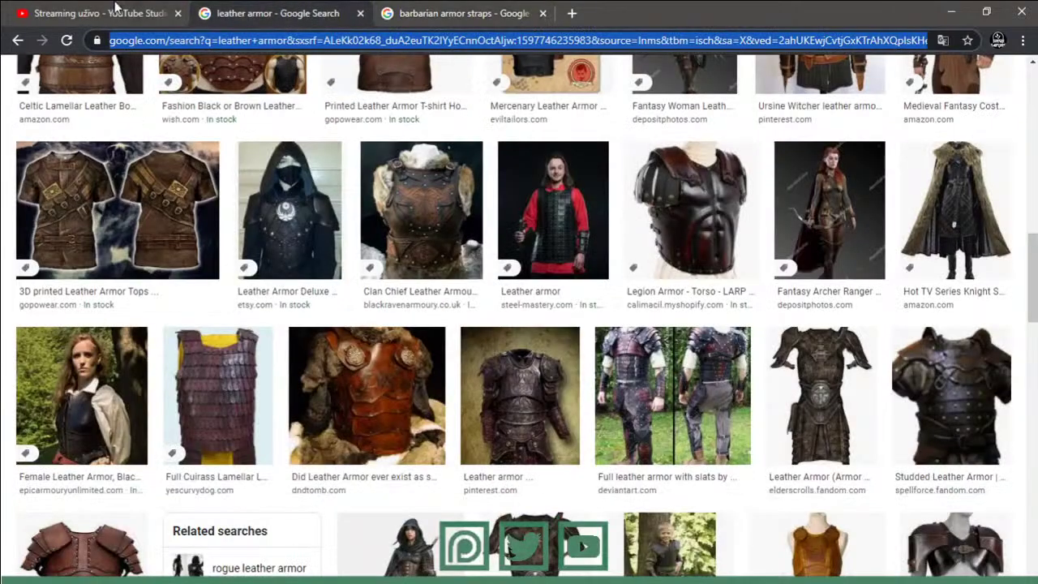
pyautogui.click(97, 13)
pyautogui.hotkey('alt', 'Tab')
pyautogui.hotkey('alt', 'Tab')
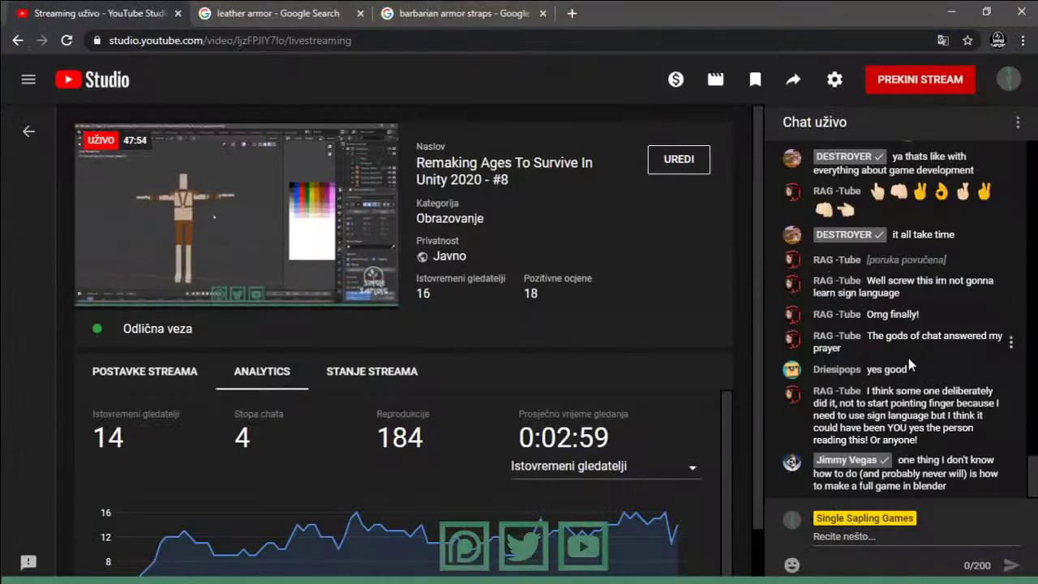
# - Highlight and read the live chat messages, including the newest one containing 'thing'
pyautogui.moveTo(874, 391); pyautogui.dragTo(974, 415)
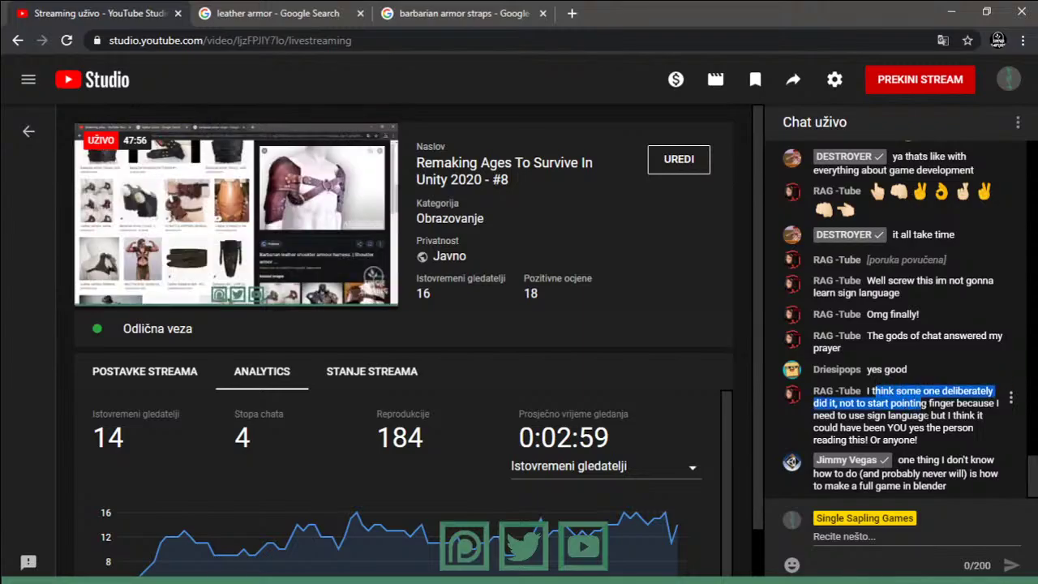
pyautogui.moveTo(875, 391); pyautogui.dragTo(917, 440)
pyautogui.click(892, 391)
pyautogui.moveTo(871, 391)
pyautogui.mouseDown()
pyautogui.moveTo(924, 416)
pyautogui.moveTo(918, 439)
pyautogui.mouseUp()
pyautogui.click(893, 404)
pyautogui.moveTo(872, 391); pyautogui.dragTo(969, 427)
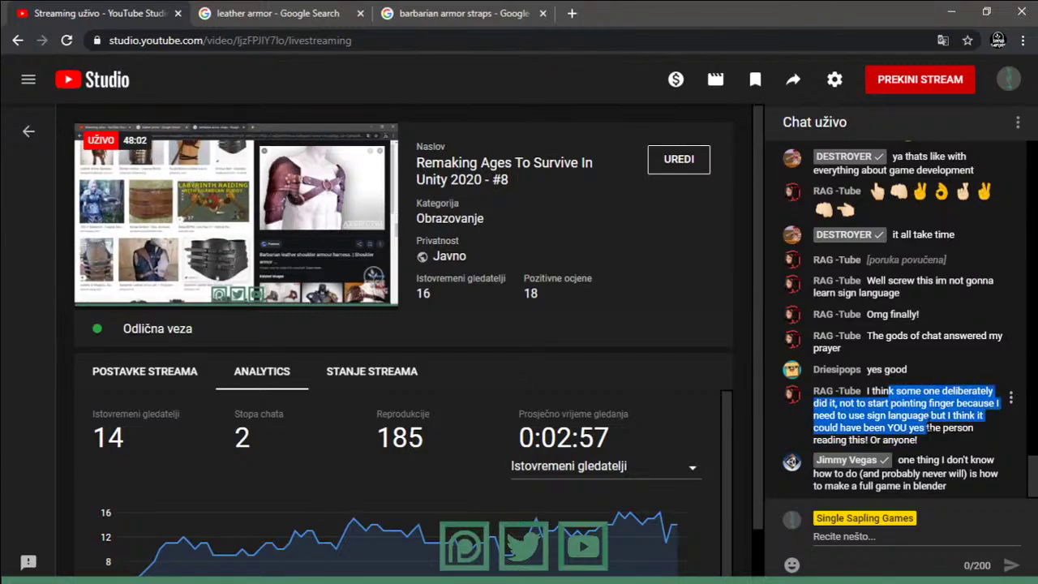
pyautogui.click(931, 430)
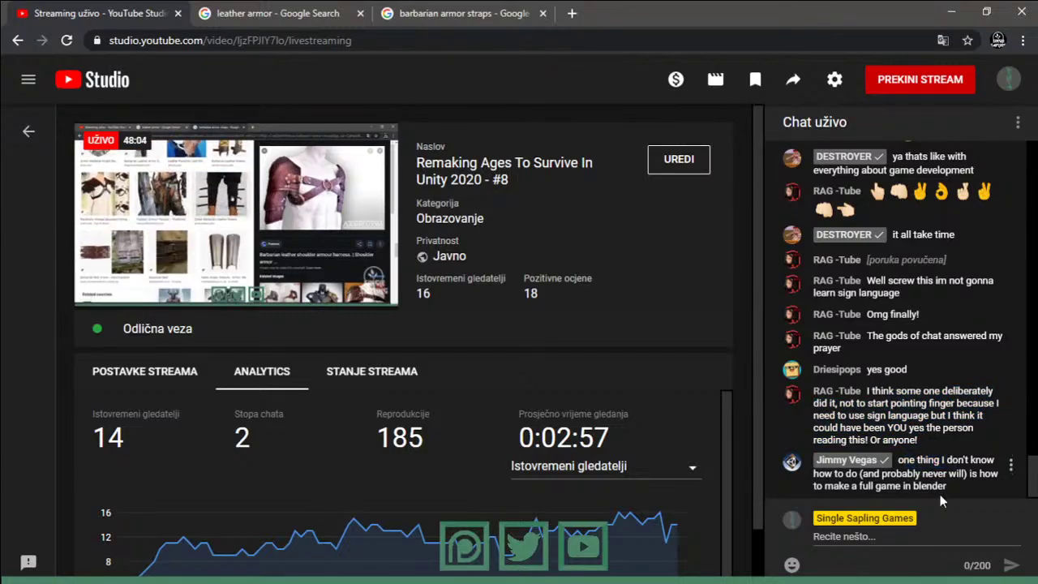
pyautogui.moveTo(949, 487); pyautogui.dragTo(921, 460)
pyautogui.click(920, 460)
pyautogui.doubleClick(924, 459)
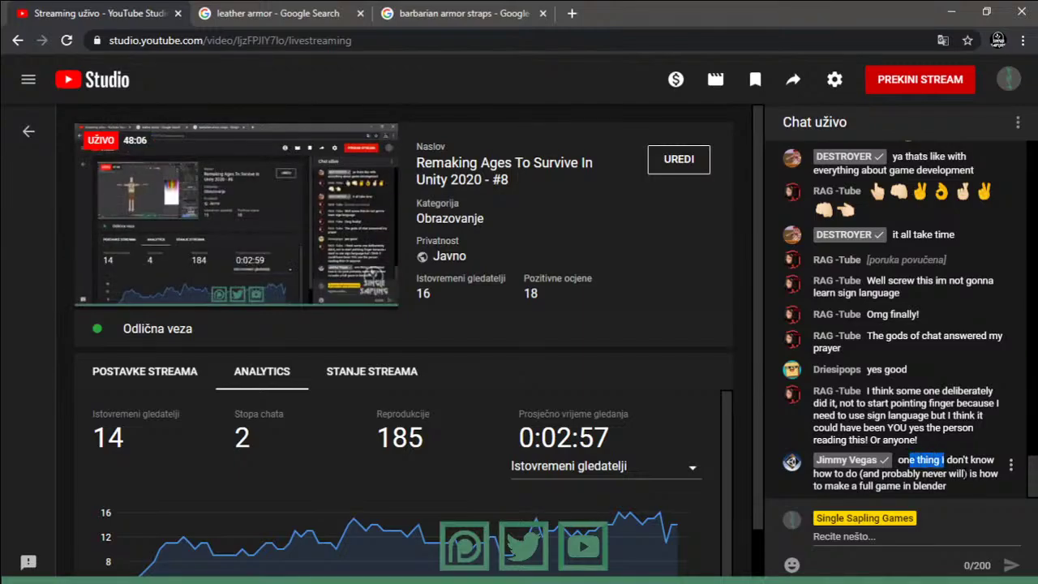
pyautogui.click(924, 460)
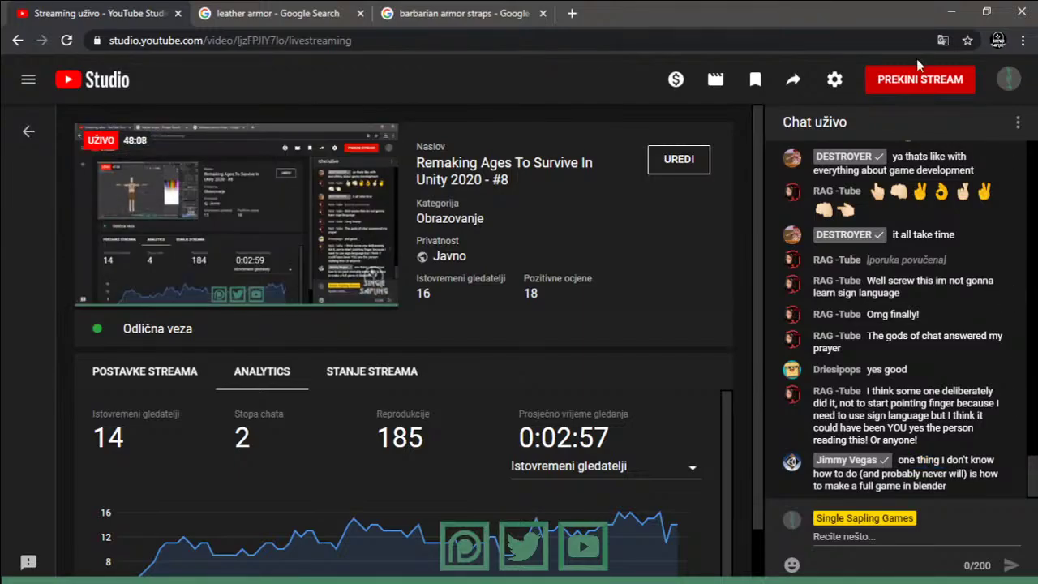
# - Back in Blender, duplicate the arm block beside the brown arm band in place
pyautogui.click(945, 8)
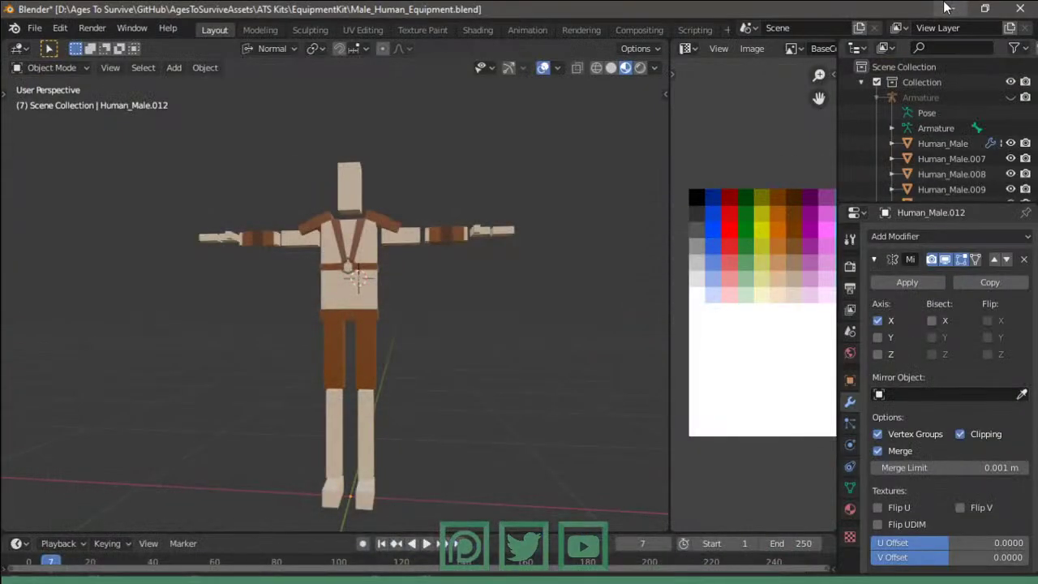
pyautogui.moveTo(519, 200)
pyautogui.mouseDown(button='middle')
pyautogui.moveTo(464, 252)
pyautogui.moveTo(522, 258)
pyautogui.mouseUp(button='middle')
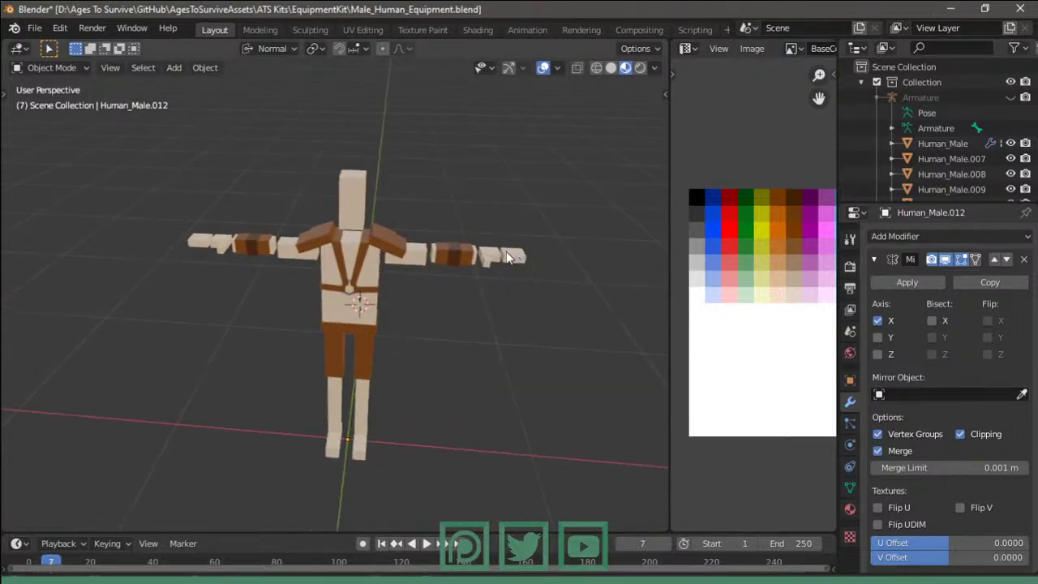
pyautogui.click(507, 257)
pyautogui.press('Tab')
pyautogui.scroll(5, 336, 324)
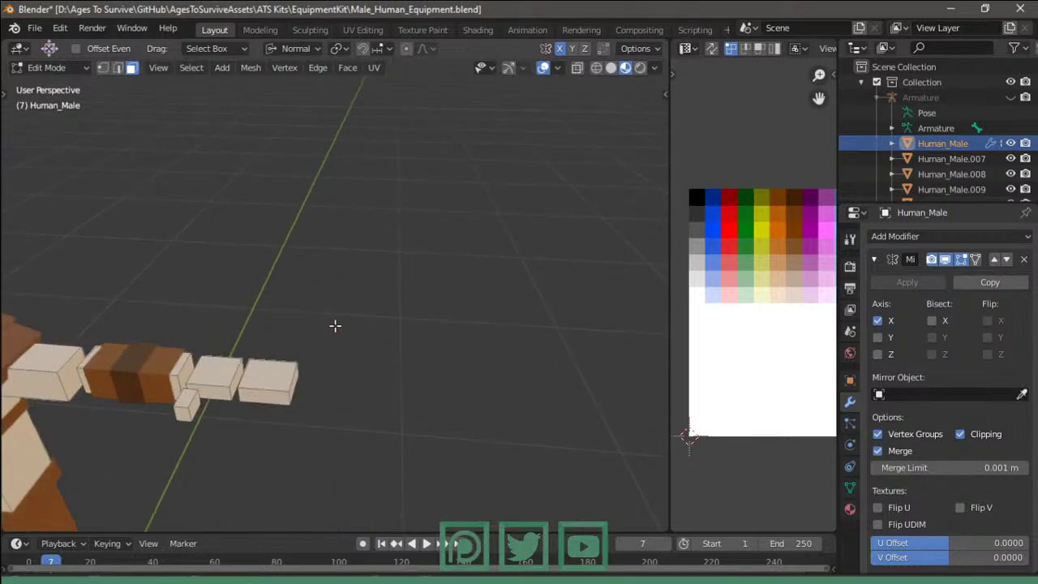
pyautogui.moveTo(365, 319); pyautogui.dragTo(274, 347, button='middle')
pyautogui.press('l')
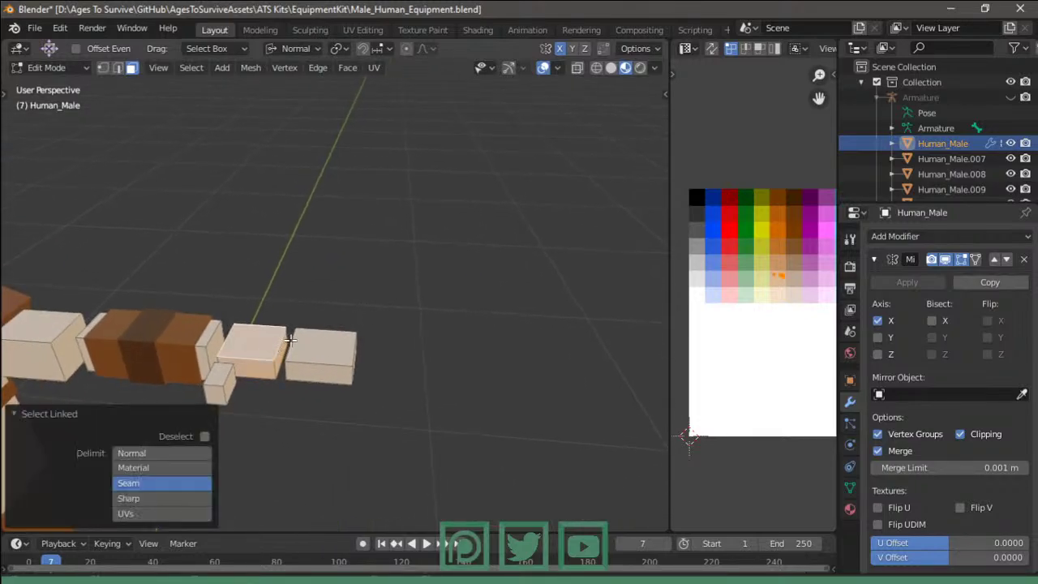
pyautogui.hotkey('shift', 'd')
pyautogui.rightClick(317, 343)
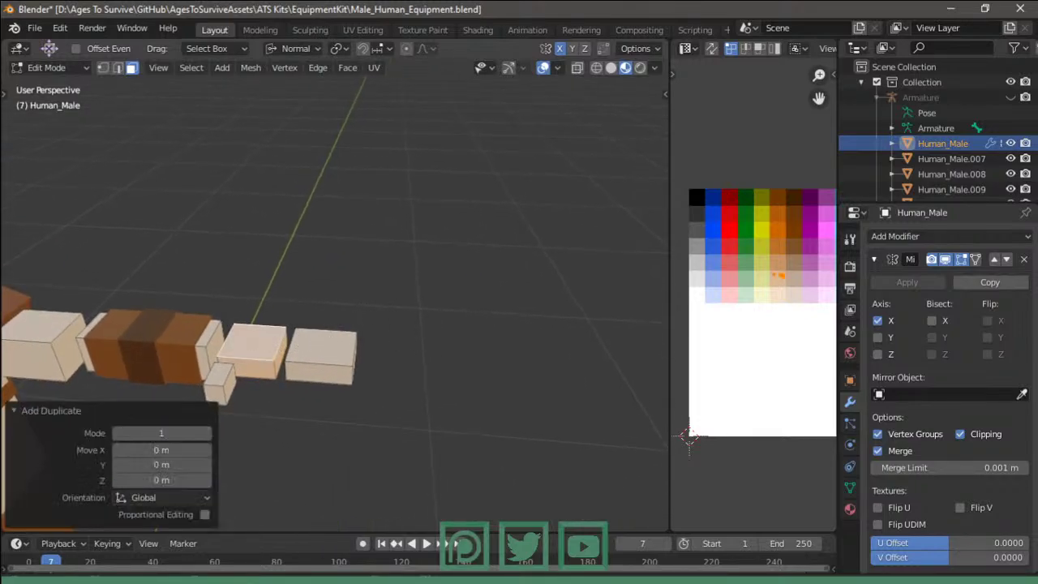
pyautogui.press('s')
pyautogui.rightClick(394, 343)
# - Flatten the duplicate along X into a thin ring and position it along Y
pyautogui.moveTo(243, 351); pyautogui.dragTo(292, 335, button='middle')
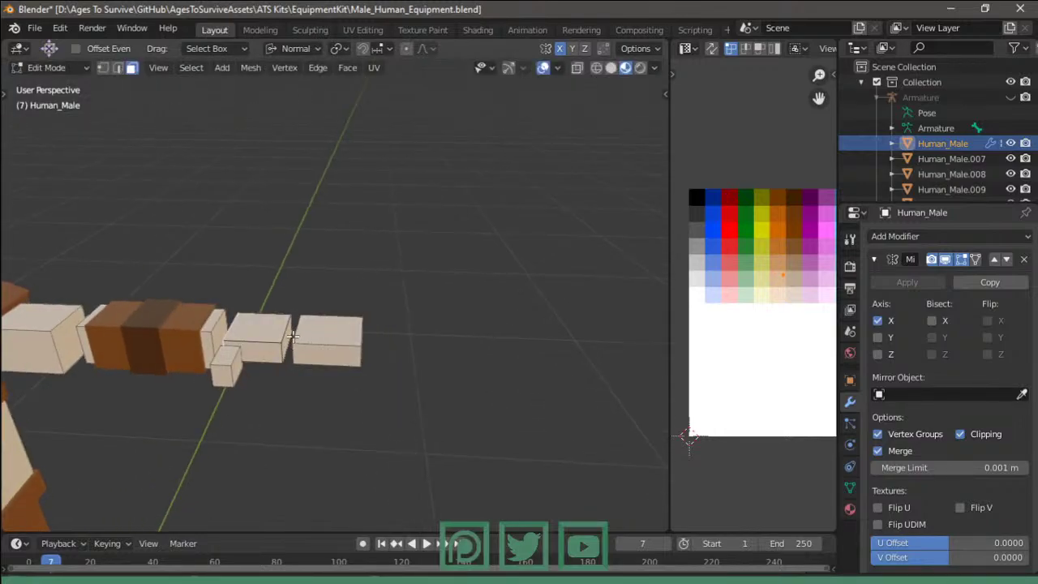
pyautogui.press('s')
pyautogui.press('x')
pyautogui.click(284, 322)
pyautogui.press('g')
pyautogui.press('y')
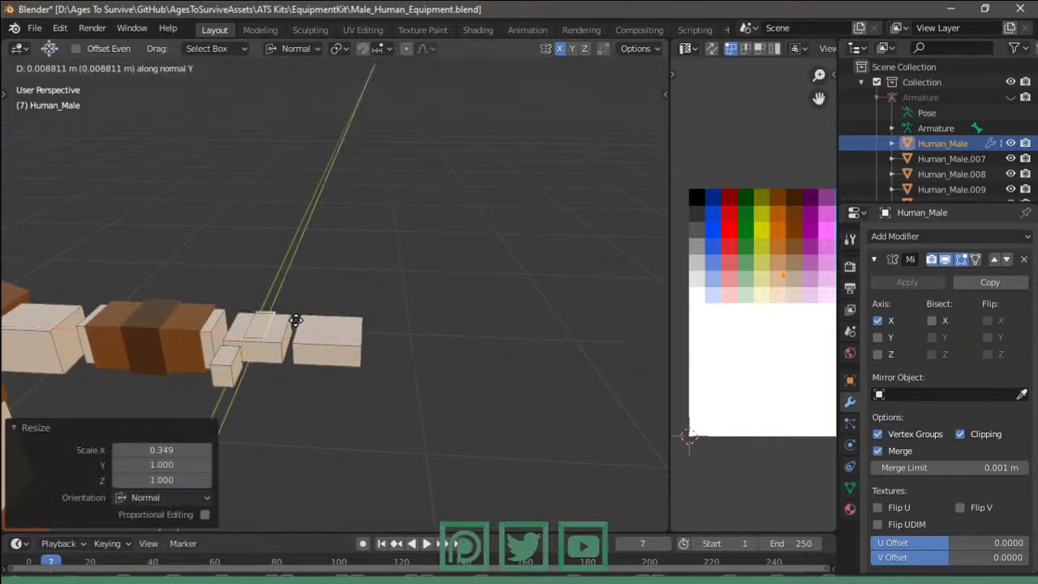
pyautogui.click(284, 327)
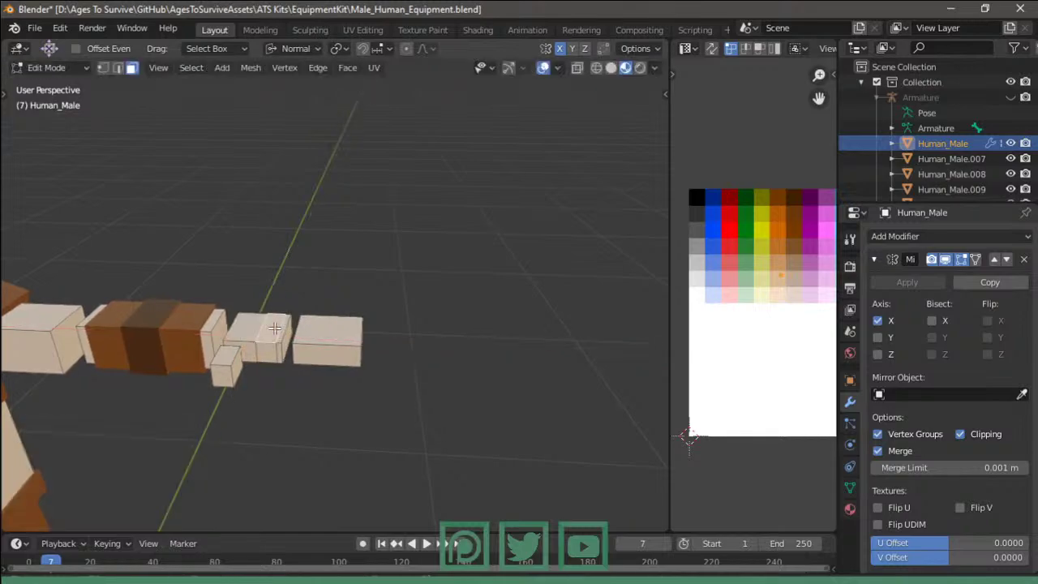
# - Inflate the ring outward twice and slide it along the arm on the X axis
pyautogui.press('l')
pyautogui.hotkey('alt', 's')
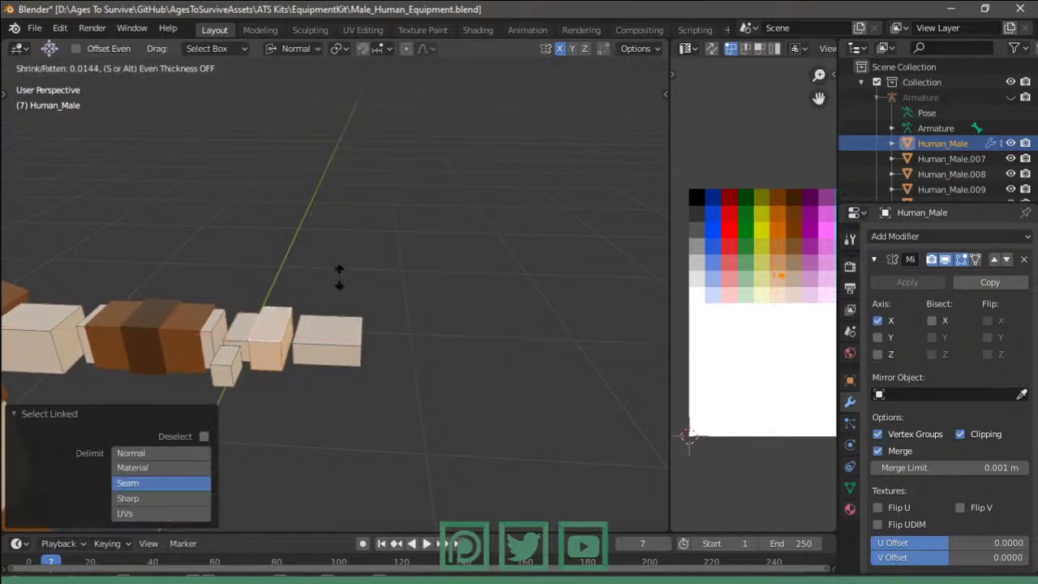
pyautogui.click(326, 282)
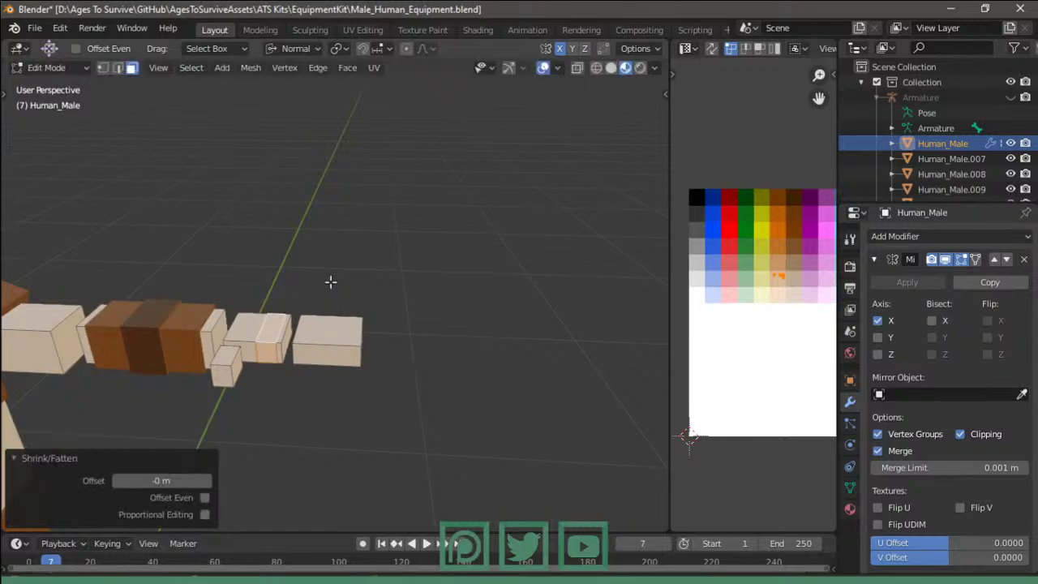
pyautogui.hotkey('alt', 's')
pyautogui.click(329, 280)
pyautogui.press('g')
pyautogui.press('x')
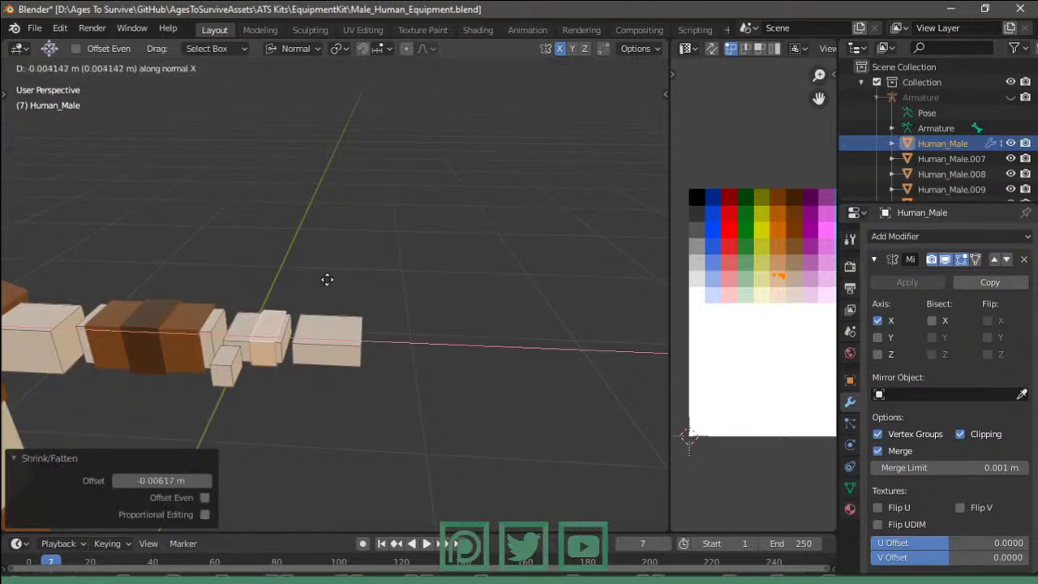
pyautogui.click(327, 278)
# - Move the ring's UVs onto the darker brown swatch and view the whole character from the front
pyautogui.press('g')
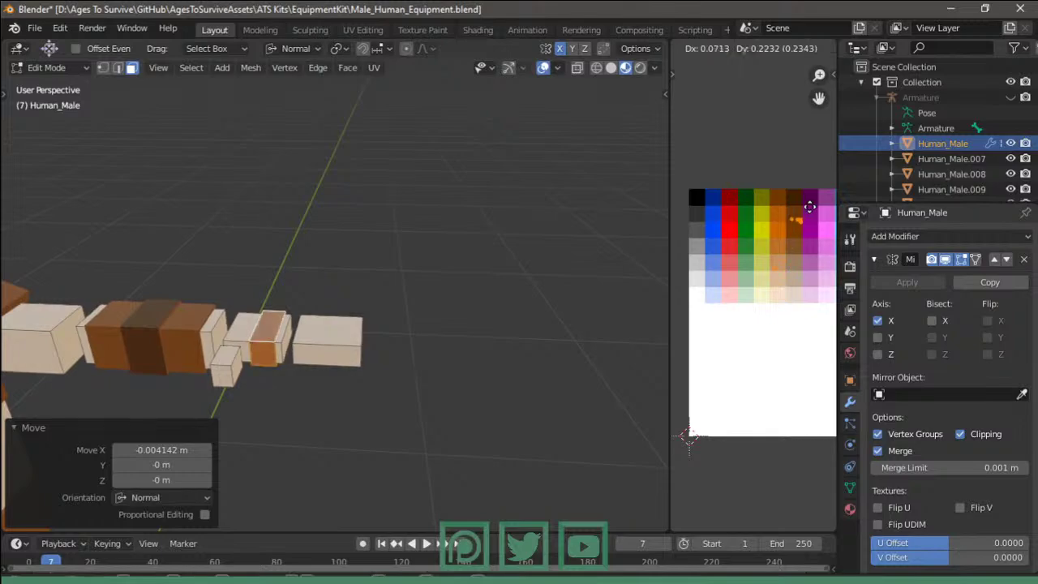
pyautogui.click(804, 200)
pyautogui.press('g')
pyautogui.click(807, 202)
pyautogui.press('Tab')
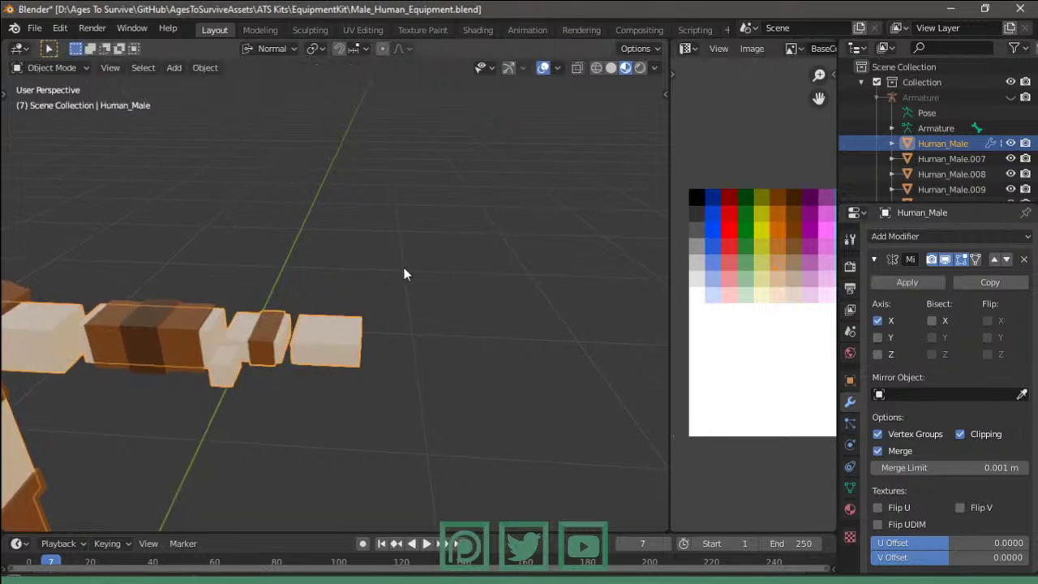
pyautogui.moveTo(405, 273)
pyautogui.mouseDown(button='middle')
pyautogui.moveTo(420, 162)
pyautogui.moveTo(278, 273)
pyautogui.mouseUp(button='middle')
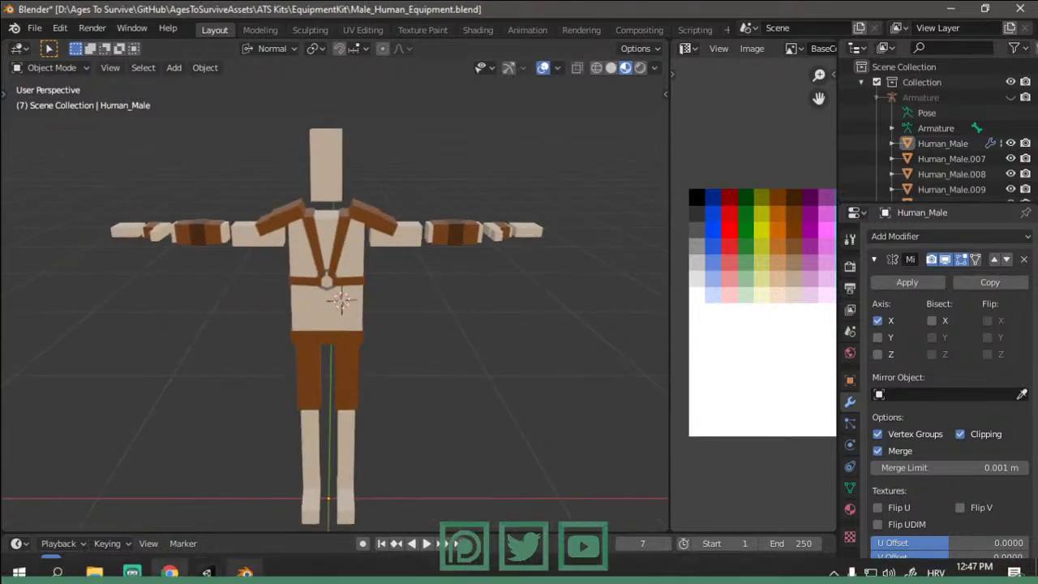
pyautogui.click(170, 573)
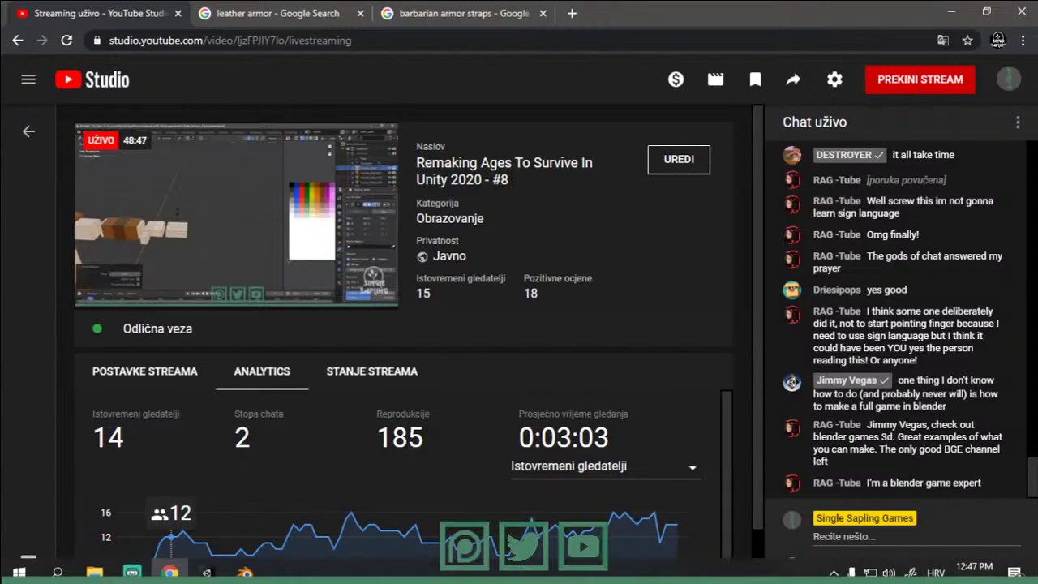
# - Check the YouTube Studio live chat, then minimize the browser to return to the Blender character
pyautogui.click(244, 572)
pyautogui.click(170, 573)
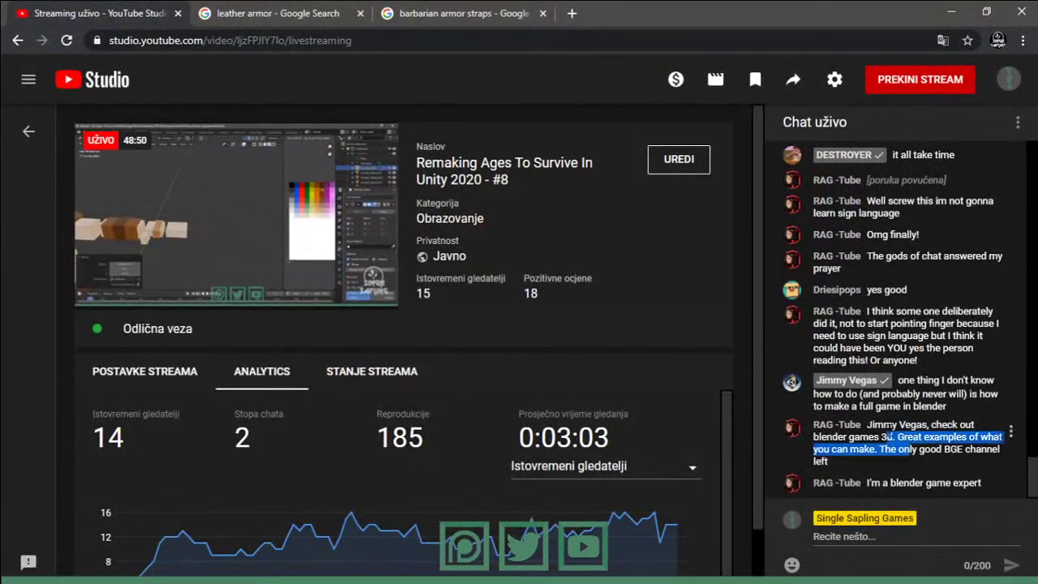
pyautogui.click(886, 426)
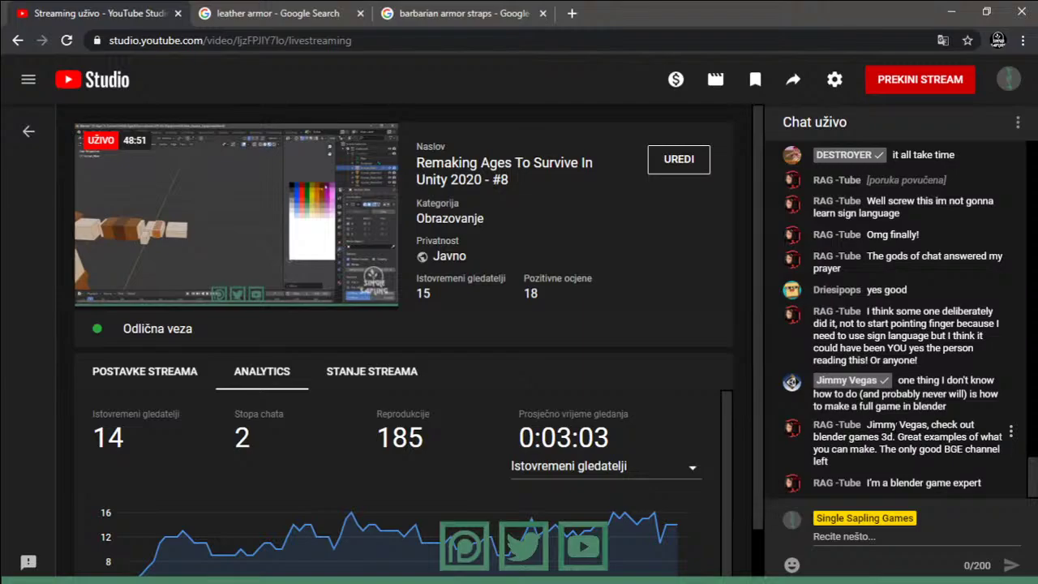
pyautogui.click(947, 11)
pyautogui.moveTo(533, 200)
pyautogui.mouseDown(button='middle')
pyautogui.moveTo(22, 243)
pyautogui.moveTo(656, 247)
pyautogui.moveTo(433, 237)
pyautogui.moveTo(371, 188)
pyautogui.mouseUp(button='middle')
# - Duplicate the body's lower-leg geometry in place and separate it into its own object
pyautogui.scroll(2, 371, 188)
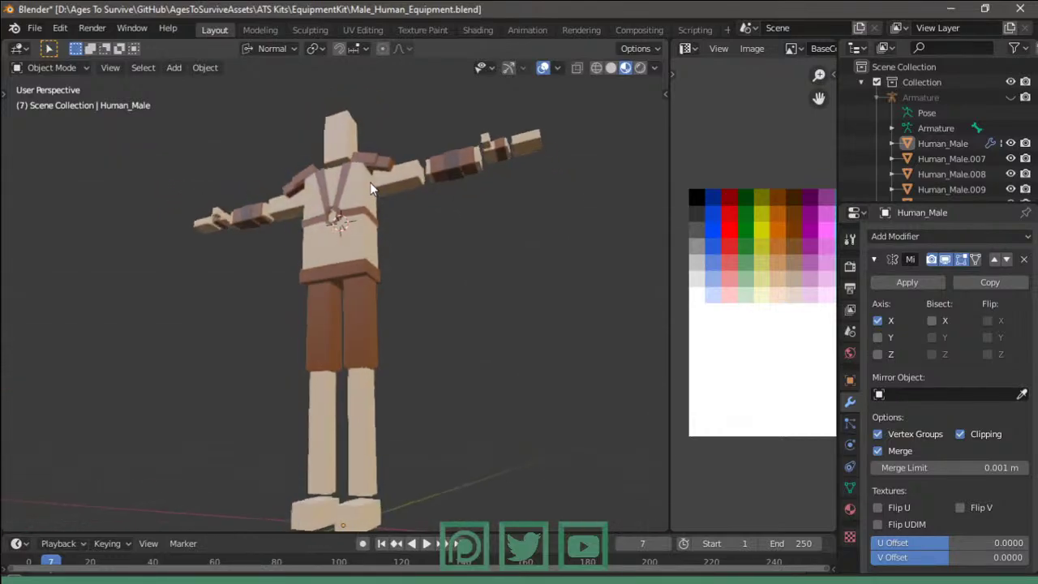
pyautogui.click(377, 306)
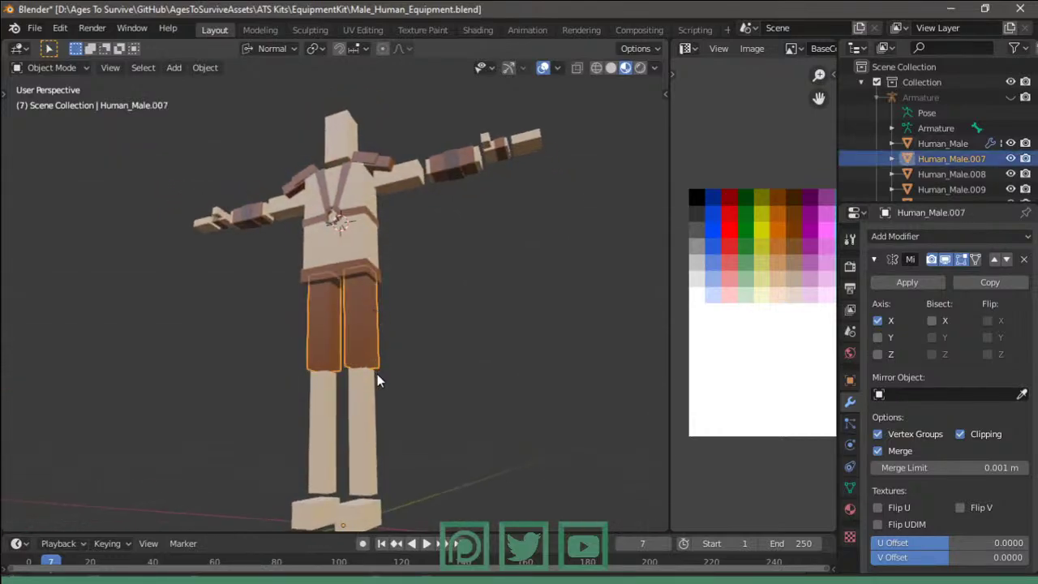
pyautogui.click(354, 421)
pyautogui.press('Tab')
pyautogui.moveTo(390, 436)
pyautogui.mouseDown(button='middle')
pyautogui.moveTo(426, 314)
pyautogui.moveTo(371, 333)
pyautogui.mouseUp(button='middle')
pyautogui.press('l')
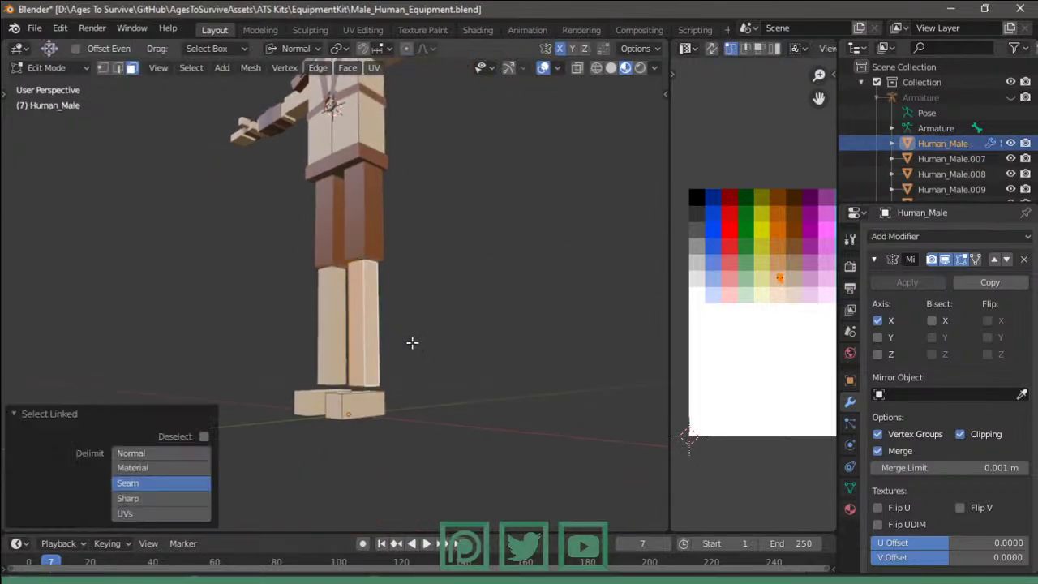
pyautogui.hotkey('shift', 'd')
pyautogui.press('Escape')
pyautogui.press('p')
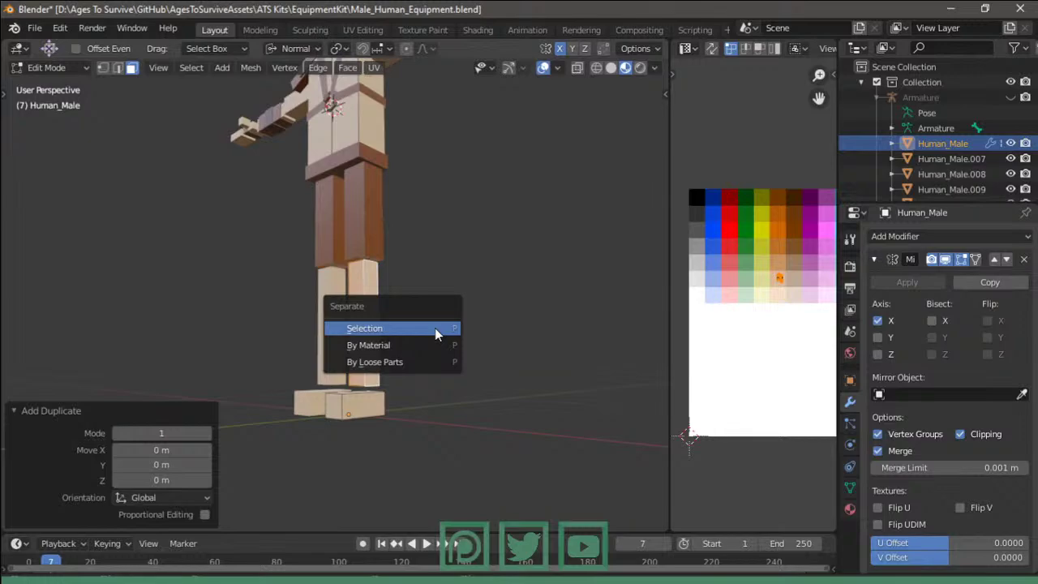
pyautogui.click(435, 327)
# - Push a face of the new leg piece outward along its normal X axis
pyautogui.scroll(2, 389, 344)
pyautogui.scroll(3, 338, 348)
pyautogui.press('Tab')
pyautogui.click(334, 344)
pyautogui.press('Tab')
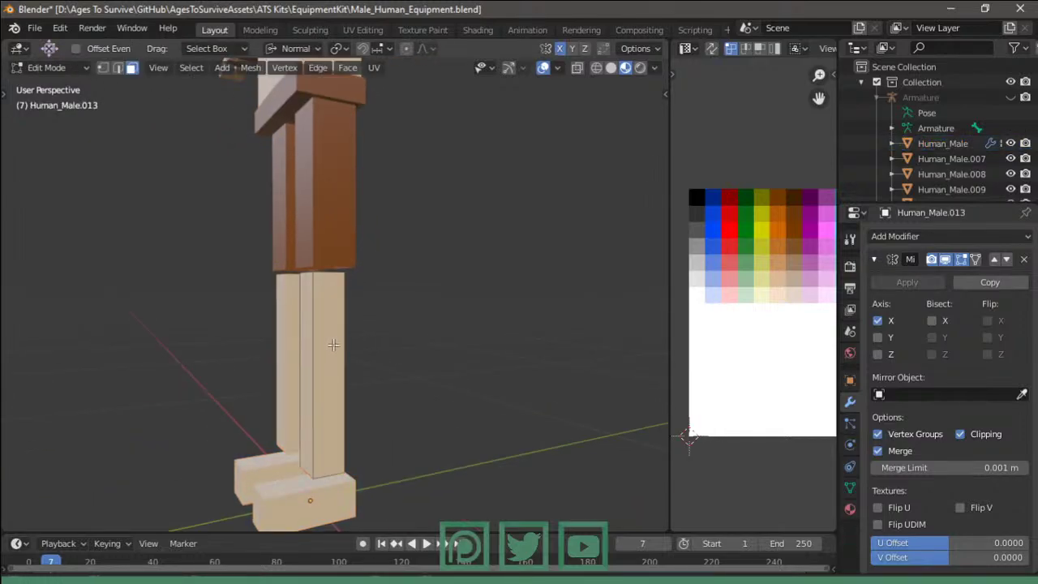
pyautogui.moveTo(334, 345)
pyautogui.mouseDown(button='middle')
pyautogui.moveTo(294, 349)
pyautogui.moveTo(276, 365)
pyautogui.mouseUp(button='middle')
pyautogui.click(255, 353)
pyautogui.press('g')
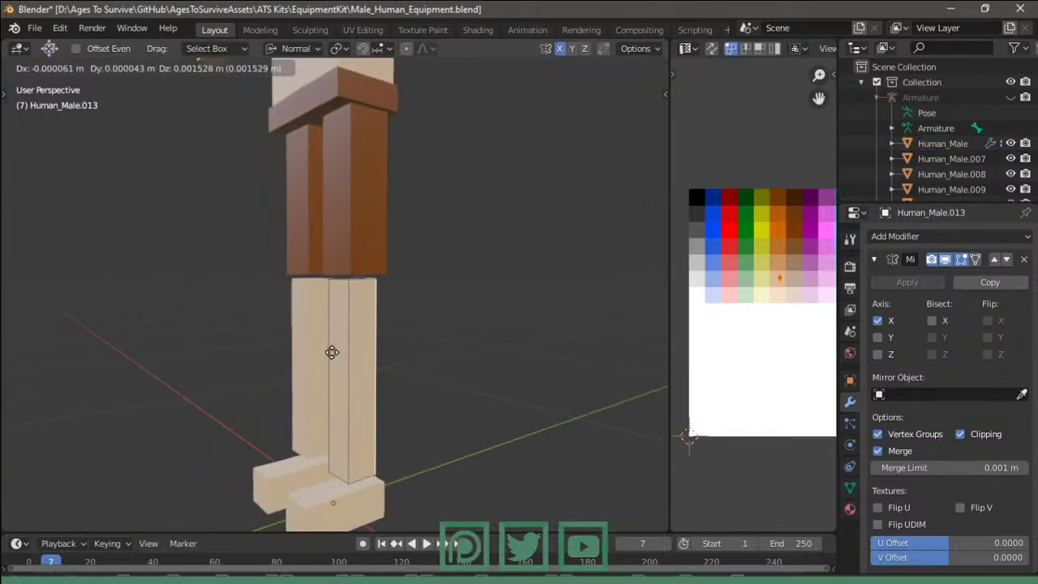
pyautogui.press('y')
pyautogui.press('x')
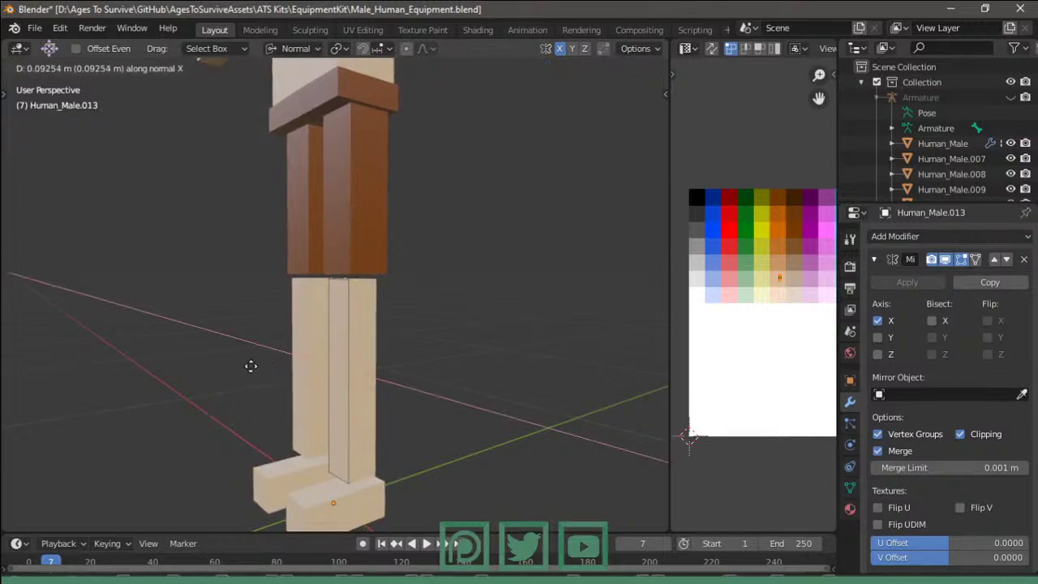
pyautogui.click(251, 367)
# - Switch the transform orientation to Global and shift the leg piece along Y
pyautogui.moveTo(250, 368); pyautogui.dragTo(417, 382, button='middle')
pyautogui.press('g')
pyautogui.click(432, 308)
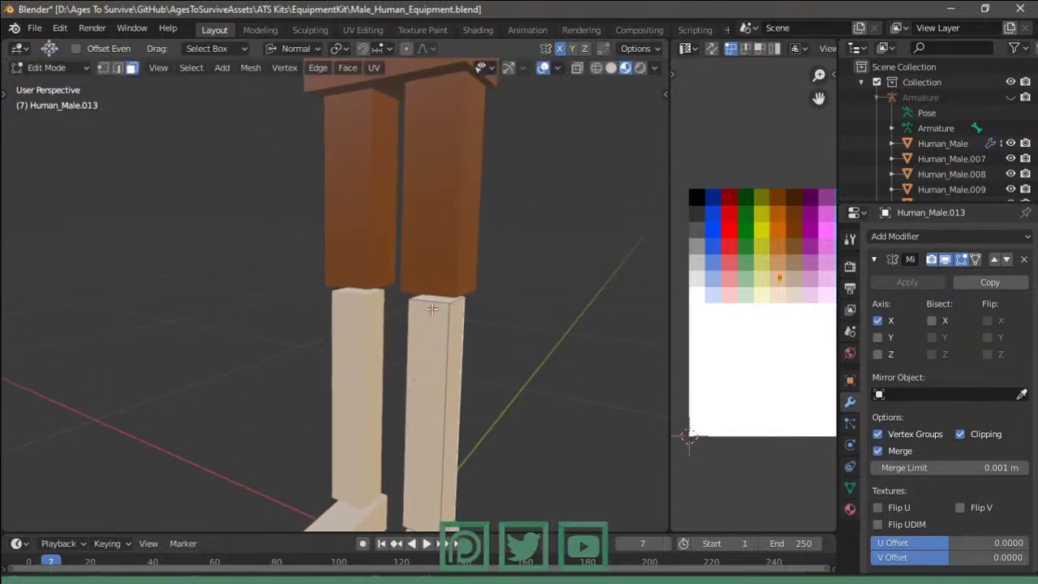
pyautogui.click(306, 50)
pyautogui.moveTo(459, 187); pyautogui.dragTo(408, 211, button='middle')
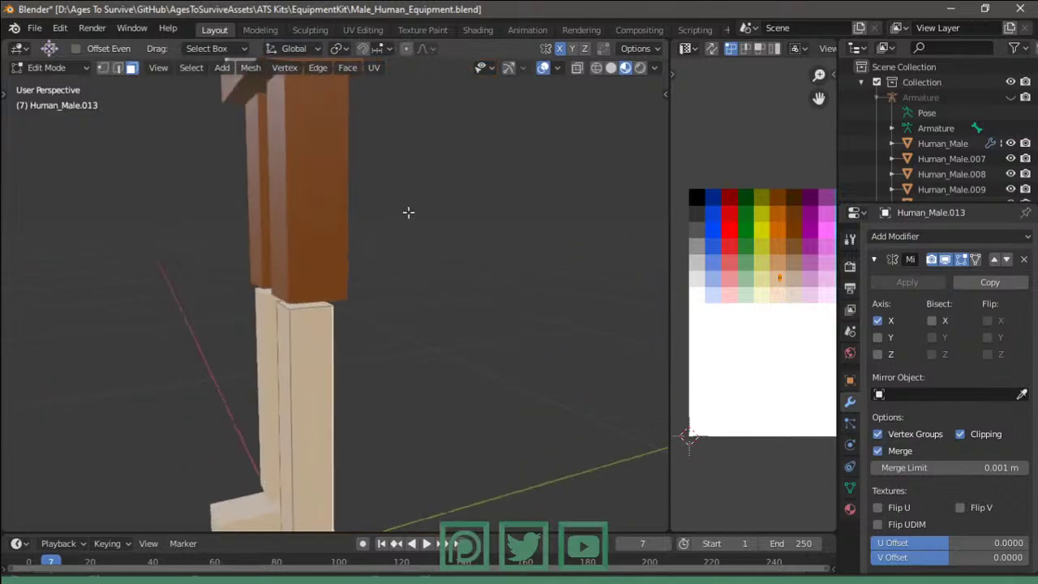
pyautogui.press('g')
pyautogui.press('y')
pyautogui.click(362, 224)
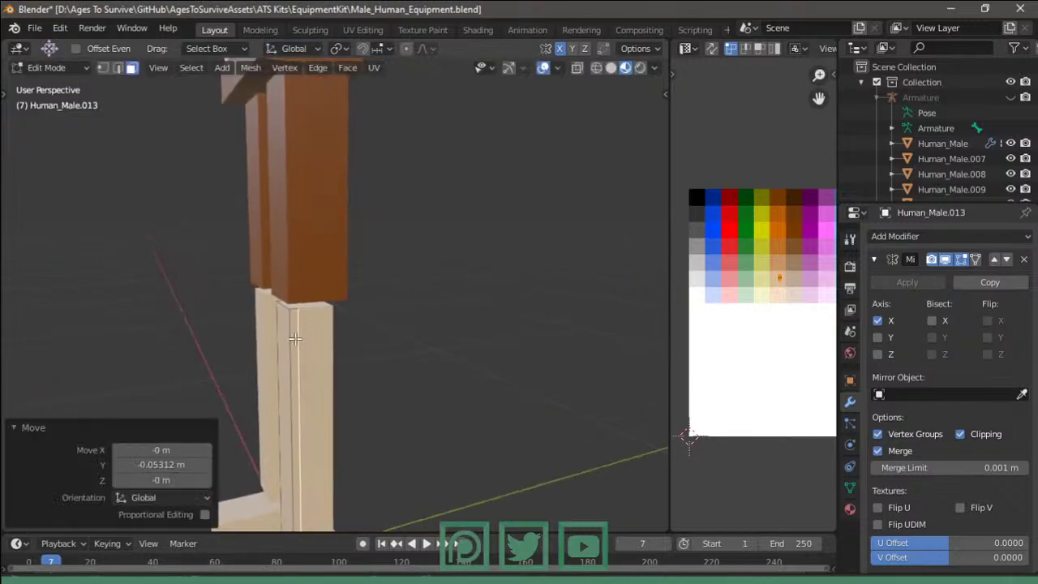
# - Select the whole linked leg plate and move it along Y into place over the shins
pyautogui.click(296, 339)
pyautogui.hotkey('ctrl', 'l')
pyautogui.press('g')
pyautogui.press('y')
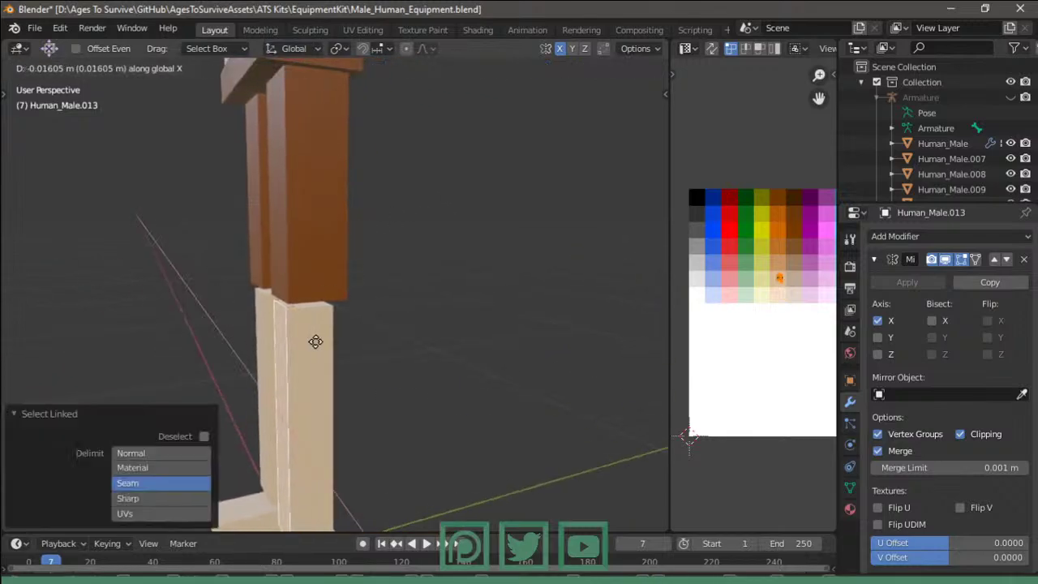
pyautogui.click(309, 343)
pyautogui.press('Tab')
pyautogui.moveTo(432, 336); pyautogui.dragTo(504, 314, button='middle')
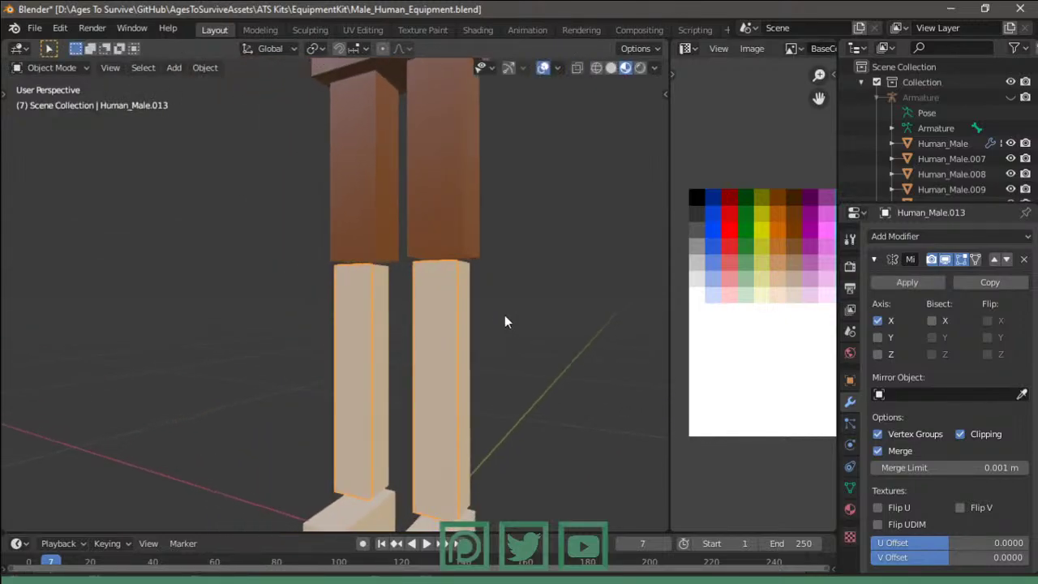
# - Move the leg plate's UVs onto the brown leather swatch
pyautogui.press('Tab')
pyautogui.press('g')
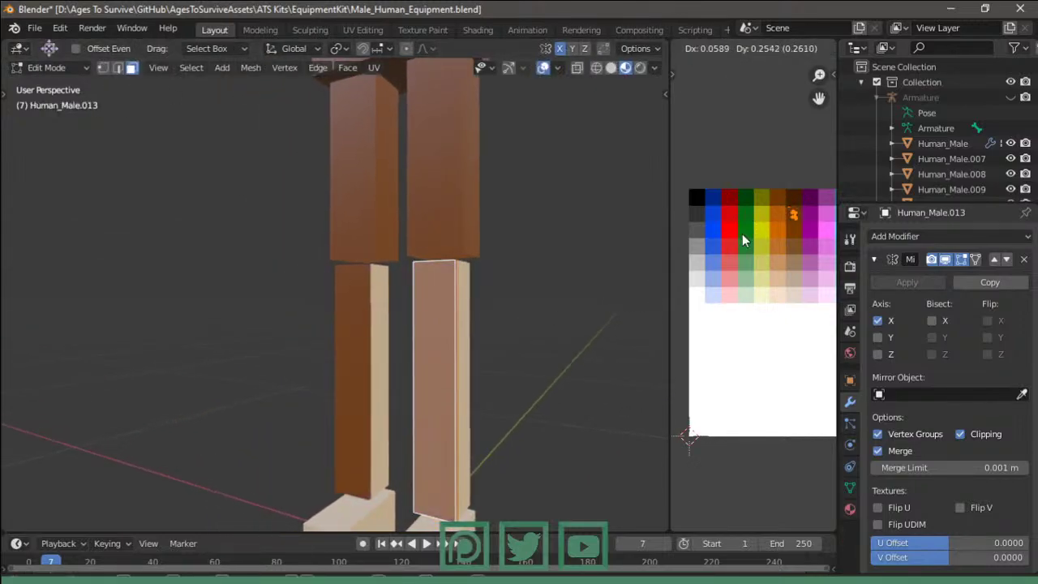
pyautogui.click(742, 234)
pyautogui.press('Tab')
pyautogui.moveTo(519, 268)
pyautogui.mouseDown(button='middle')
pyautogui.moveTo(366, 317)
pyautogui.moveTo(416, 319)
pyautogui.mouseUp(button='middle')
# - Scale the leg plate along Z to shorten it down the leg
pyautogui.press('Tab')
pyautogui.press('s')
pyautogui.press('z')
pyautogui.click(534, 256)
pyautogui.press('Tab')
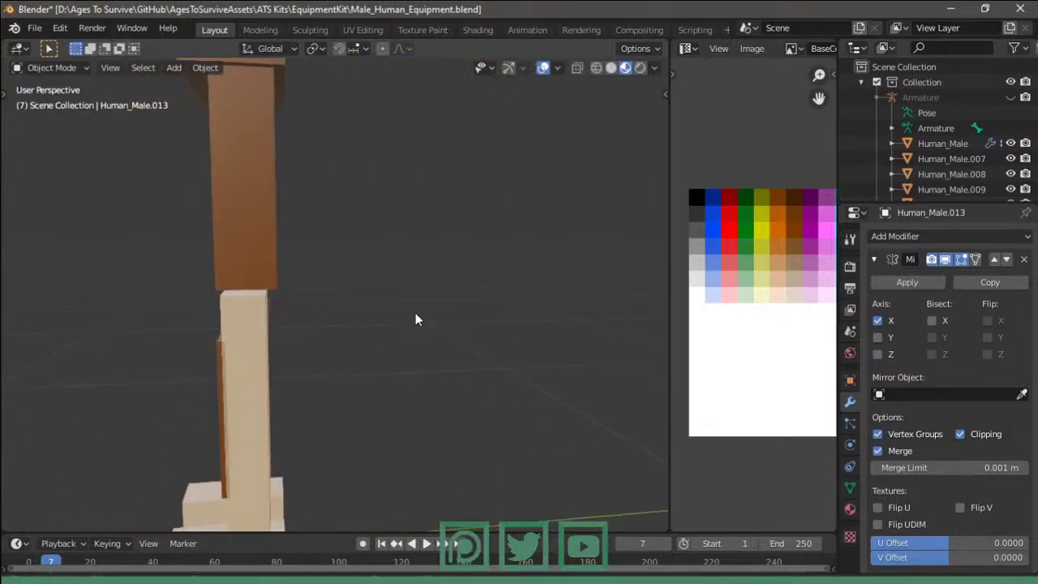
# - Thin the shin plates slightly with Alt+S, inspect the legs, and reselect the linked plate
pyautogui.press('Tab')
pyautogui.hotkey('alt', 's')
pyautogui.click(400, 319)
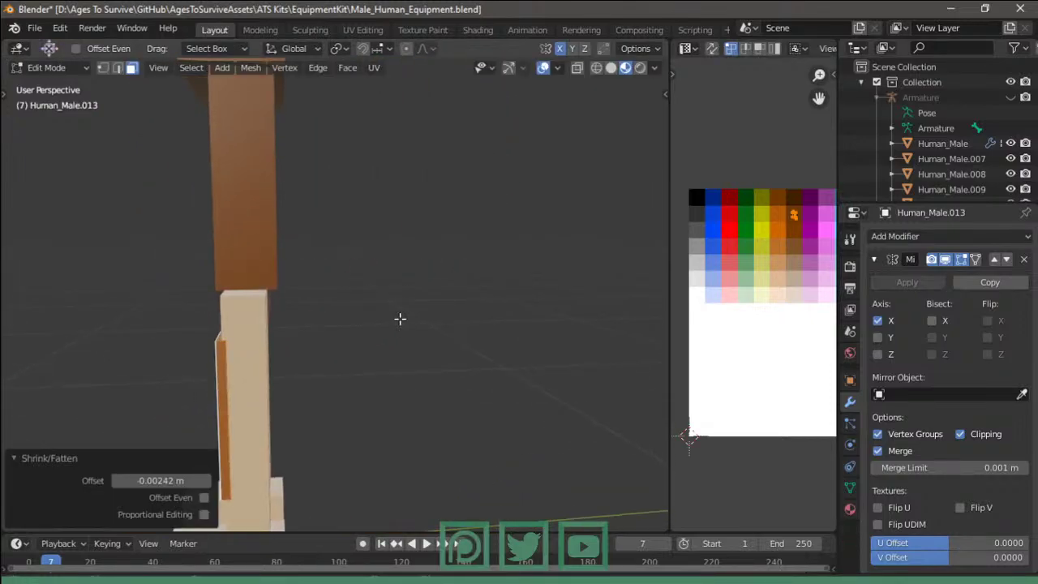
pyautogui.hotkey('alt', 's')
pyautogui.click(400, 318)
pyautogui.press('Tab')
pyautogui.moveTo(400, 318)
pyautogui.mouseDown(button='middle')
pyautogui.moveTo(423, 347)
pyautogui.moveTo(487, 290)
pyautogui.moveTo(560, 287)
pyautogui.mouseUp(button='middle')
pyautogui.scroll(-3, 488, 291)
pyautogui.scroll(-2, 438, 325)
pyautogui.press('Tab')
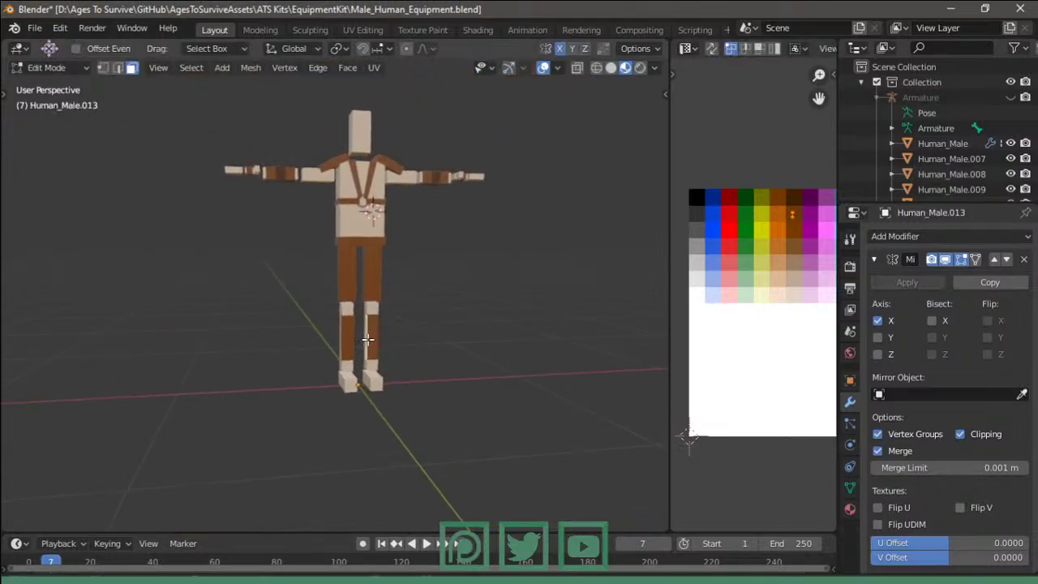
pyautogui.hotkey('ctrl', 'l')
# - Select both feet on the body mesh, copy them, and split the copy into its own object
pyautogui.press('Tab')
pyautogui.moveTo(369, 341); pyautogui.dragTo(333, 304, button='middle')
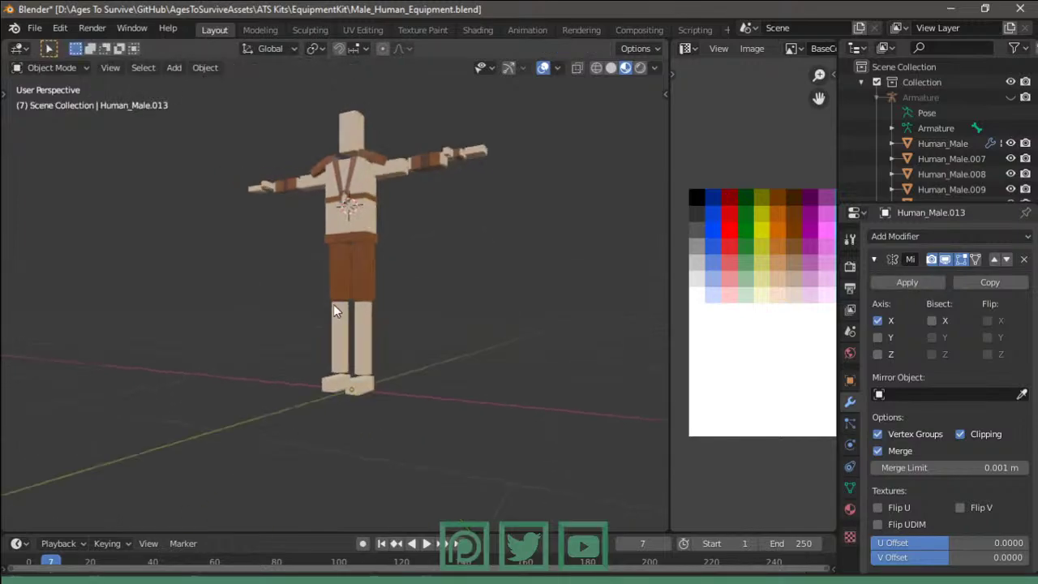
pyautogui.click(374, 373)
pyautogui.press('Tab')
pyautogui.moveTo(394, 370); pyautogui.dragTo(366, 373, button='middle')
pyautogui.click(364, 373)
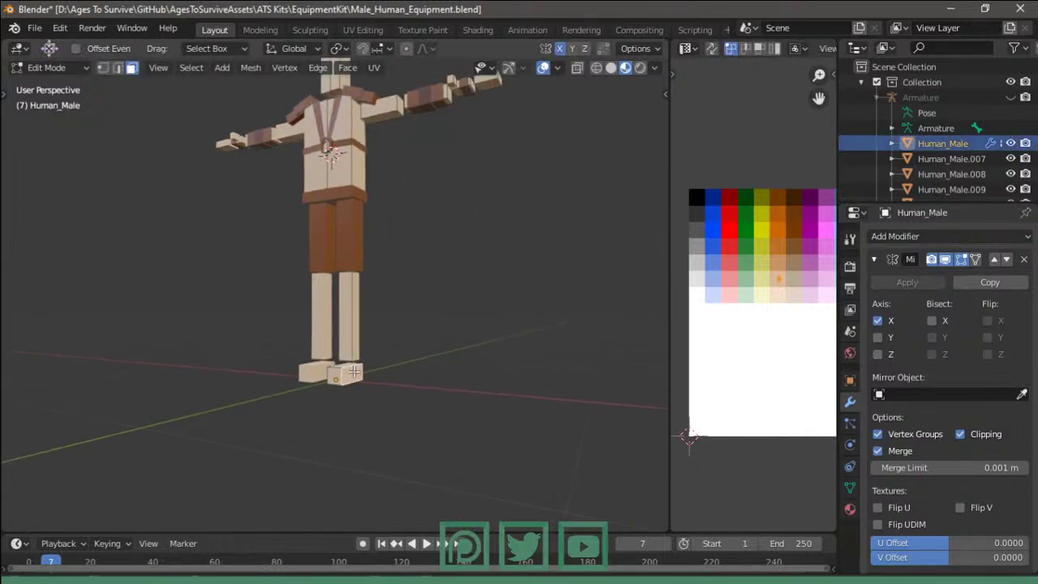
pyautogui.hotkey('ctrl', 'l')
pyautogui.press('g')
pyautogui.click(424, 378)
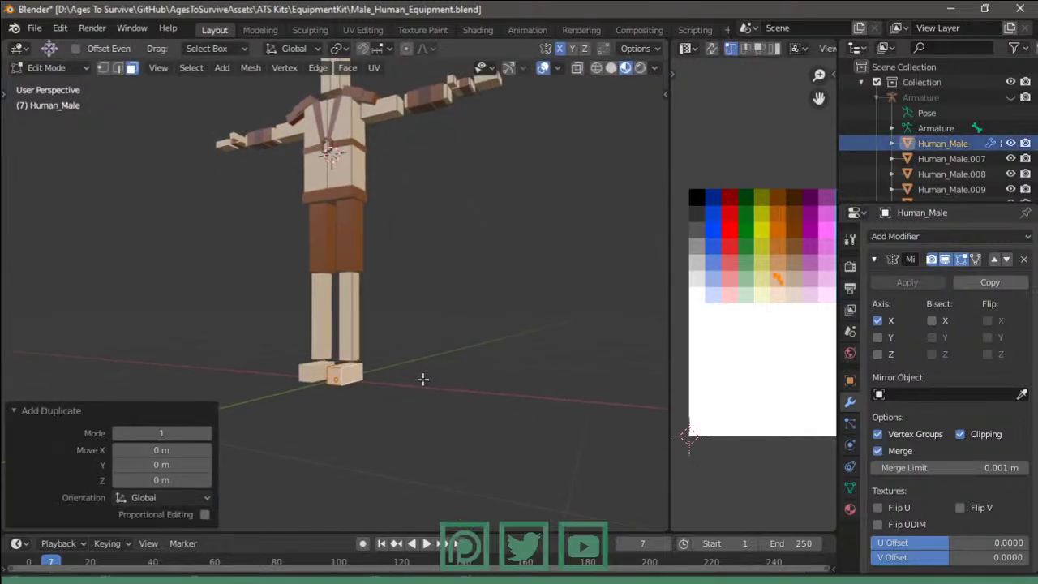
pyautogui.hotkey('ctrl', 'z')
pyautogui.press('Tab')
# - Inflate the new foot piece slightly with Alt+S to form boot shells
pyautogui.click(345, 377)
pyautogui.press('Tab')
pyautogui.scroll(4, 441, 385)
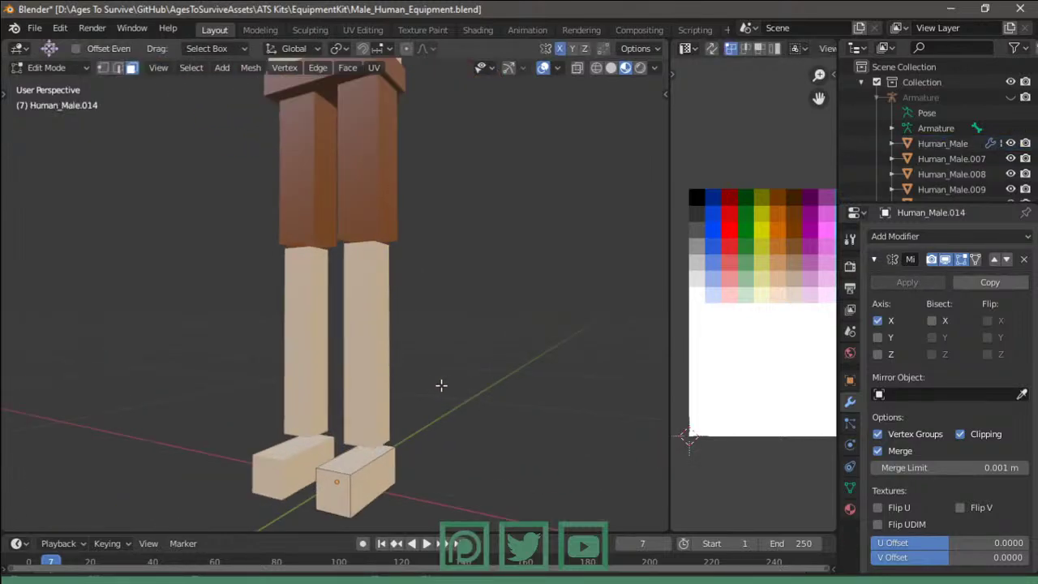
pyautogui.hotkey('alt', 's')
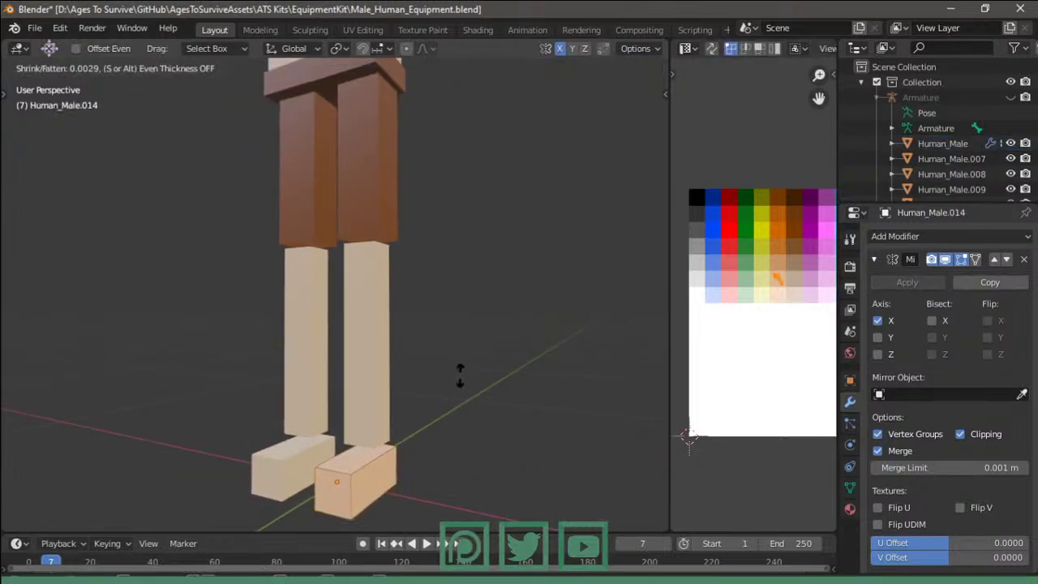
pyautogui.click(462, 373)
# - Move the boot UVs onto the darker brown swatch, then reopen Edit Mode on the body
pyautogui.press('g')
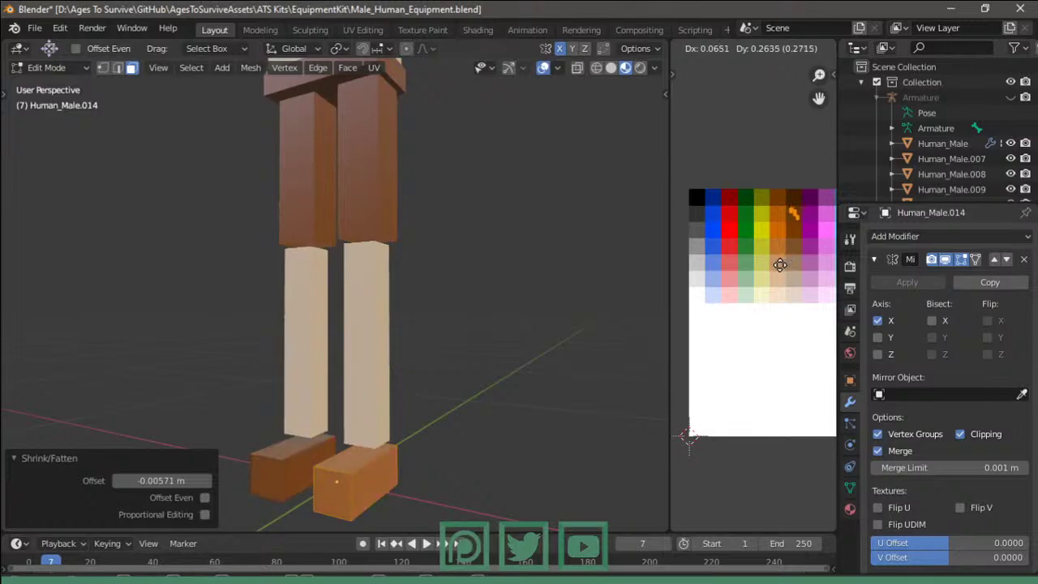
pyautogui.click(793, 212)
pyautogui.press('Tab')
pyautogui.scroll(-4, 405, 276)
pyautogui.scroll(-2, 446, 292)
pyautogui.moveTo(402, 385)
pyautogui.mouseDown(button='middle')
pyautogui.moveTo(547, 322)
pyautogui.moveTo(446, 383)
pyautogui.moveTo(289, 382)
pyautogui.moveTo(366, 247)
pyautogui.moveTo(386, 236)
pyautogui.moveTo(374, 340)
pyautogui.moveTo(375, 282)
pyautogui.mouseUp(button='middle')
pyautogui.click(346, 233)
pyautogui.press('Tab')
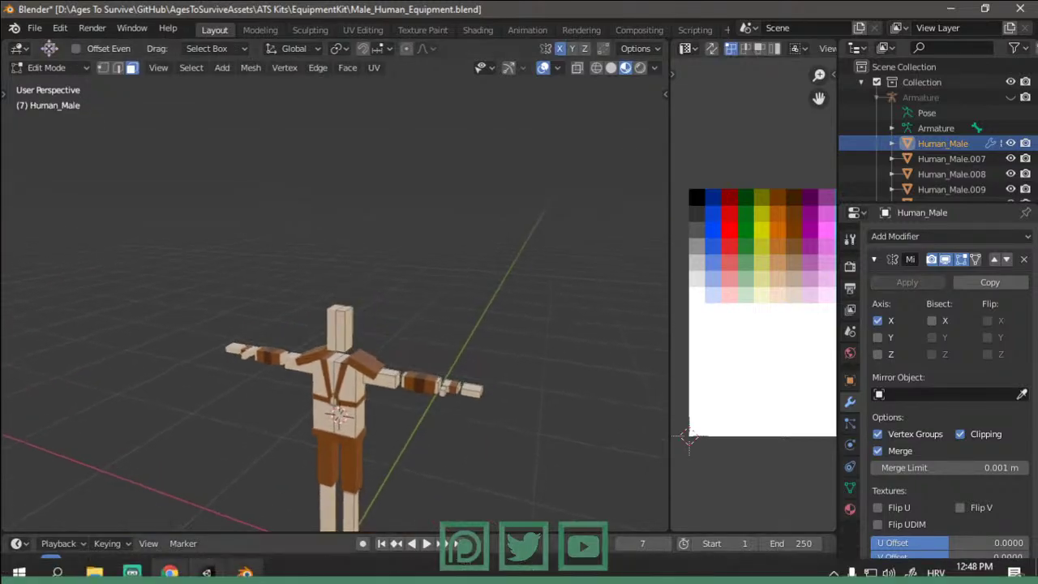
# - Duplicate the head block in place and separate the copy into its own object for editing
pyautogui.scroll(2, 375, 282)
pyautogui.scroll(3, 361, 289)
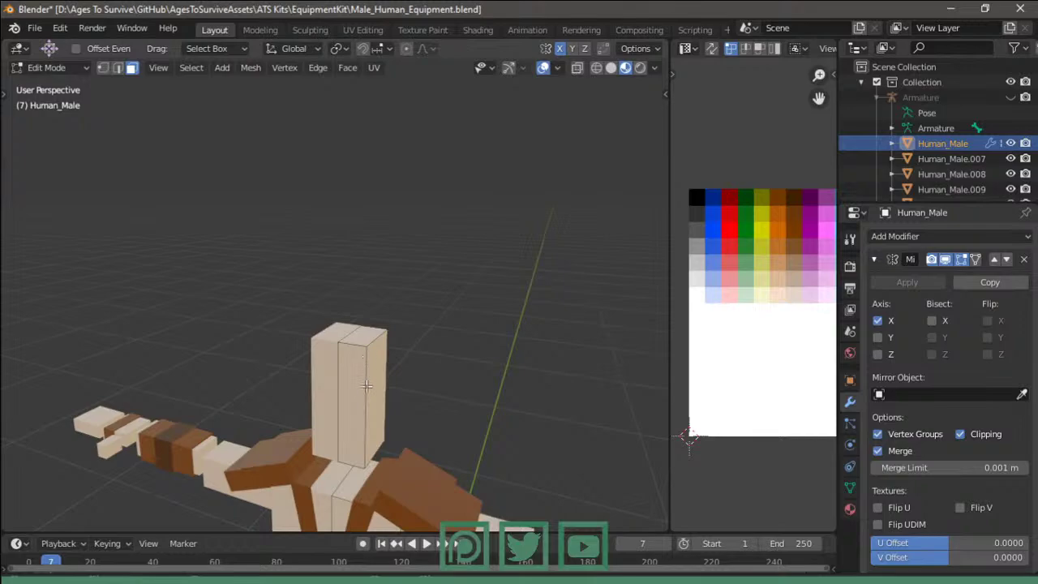
pyautogui.click(365, 372)
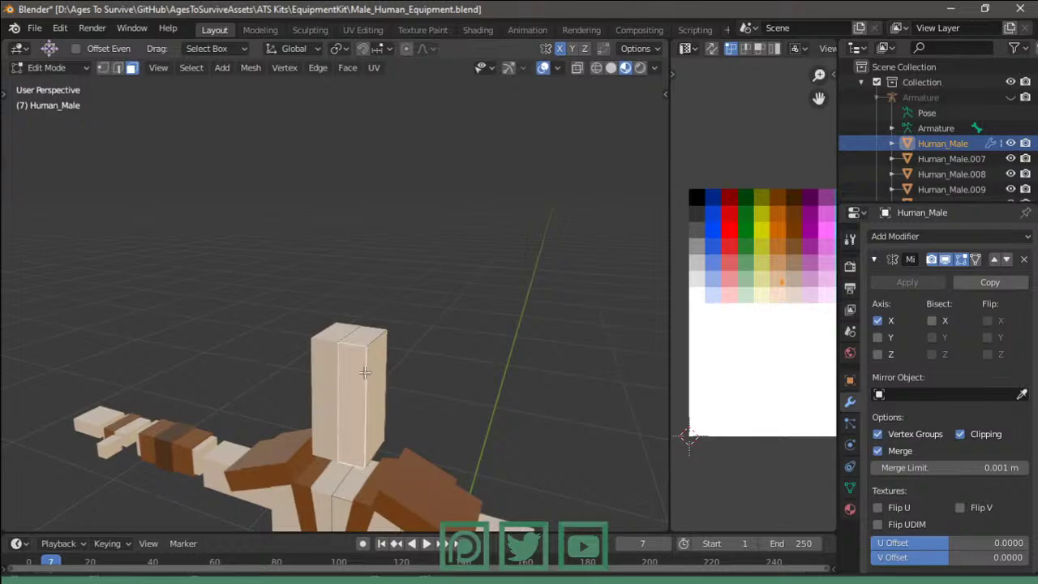
pyautogui.hotkey('ctrl', 'l')
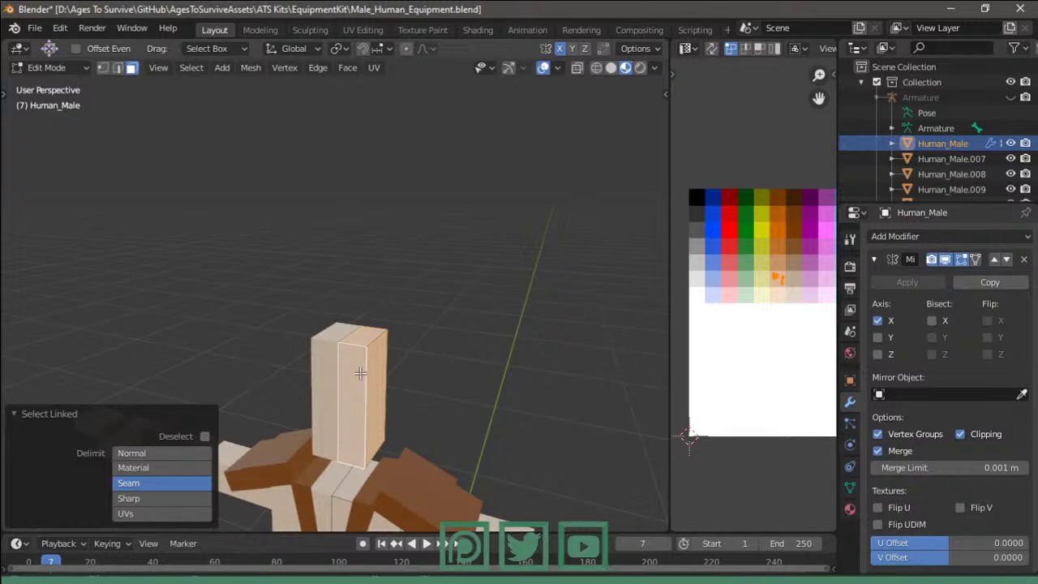
pyautogui.hotkey('shift', 'd')
pyautogui.rightClick(394, 341)
pyautogui.press('p')
pyautogui.click(395, 343)
pyautogui.press('Tab')
pyautogui.click(363, 369)
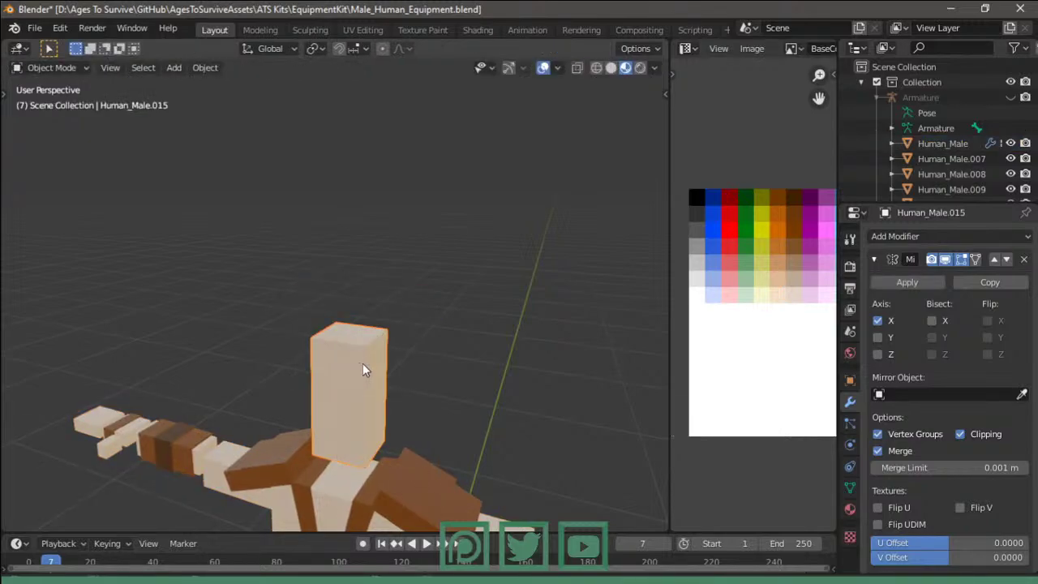
pyautogui.press('Tab')
# - Raise the cap piece vertically and puff it outward with Alt+S shrink/fatten
pyautogui.moveTo(362, 365); pyautogui.dragTo(376, 366, button='middle')
pyautogui.press('g')
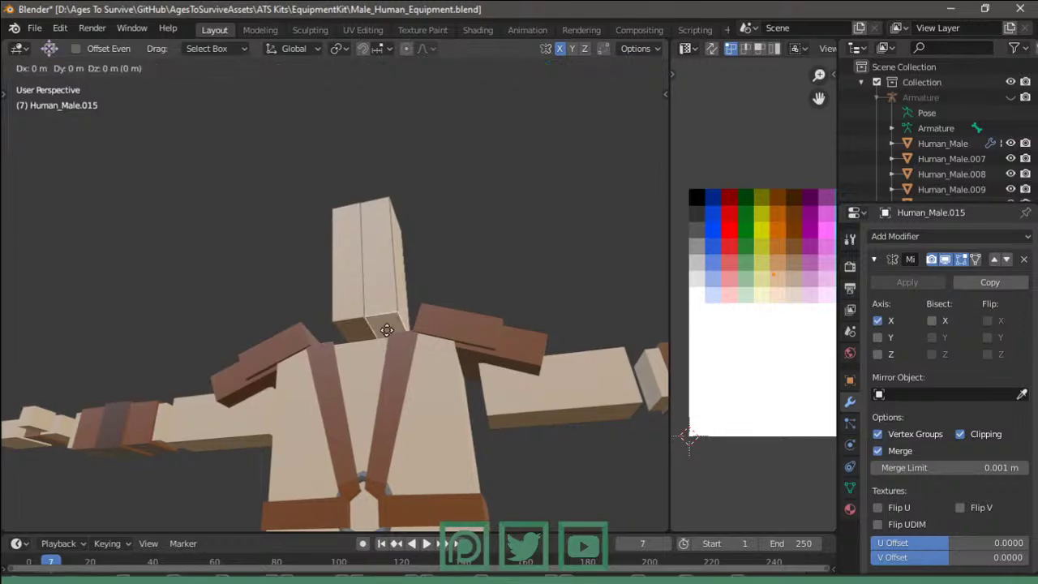
pyautogui.press('z')
pyautogui.click(403, 238)
pyautogui.moveTo(404, 238)
pyautogui.keyDown('shift'); pyautogui.mouseDown(button='middle')
pyautogui.moveTo(377, 343)
pyautogui.moveTo(413, 382)
pyautogui.moveTo(265, 417)
pyautogui.mouseUp(button='middle'); pyautogui.keyUp('shift')
pyautogui.hotkey('ctrl', 'l')
pyautogui.hotkey('alt', 's')
pyautogui.click(422, 381)
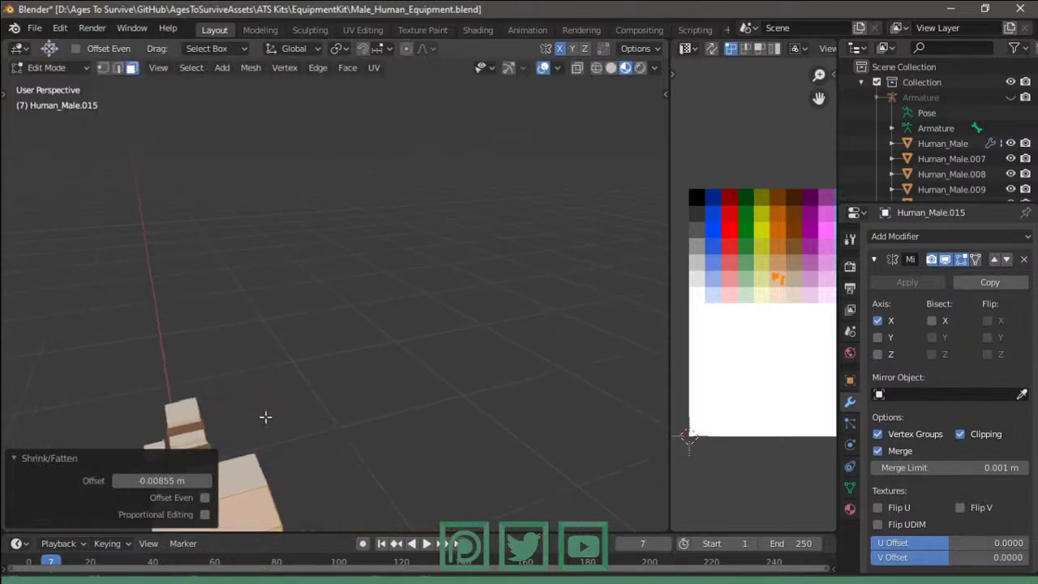
# - Cut an edge loop across the cap top and raise its centre vertex into a peak
pyautogui.moveTo(243, 469); pyautogui.dragTo(311, 359, button='middle')
pyautogui.hotkey('ctrl', 'r')
pyautogui.click(311, 359)
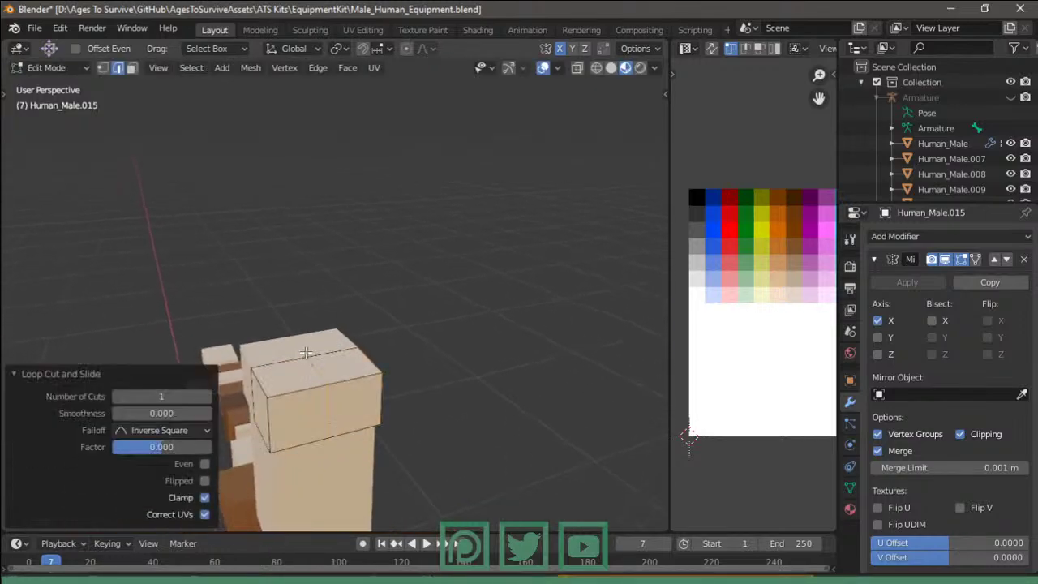
pyautogui.press('1')
pyautogui.click(306, 352)
pyautogui.press('g')
pyautogui.press('z')
pyautogui.click(335, 308)
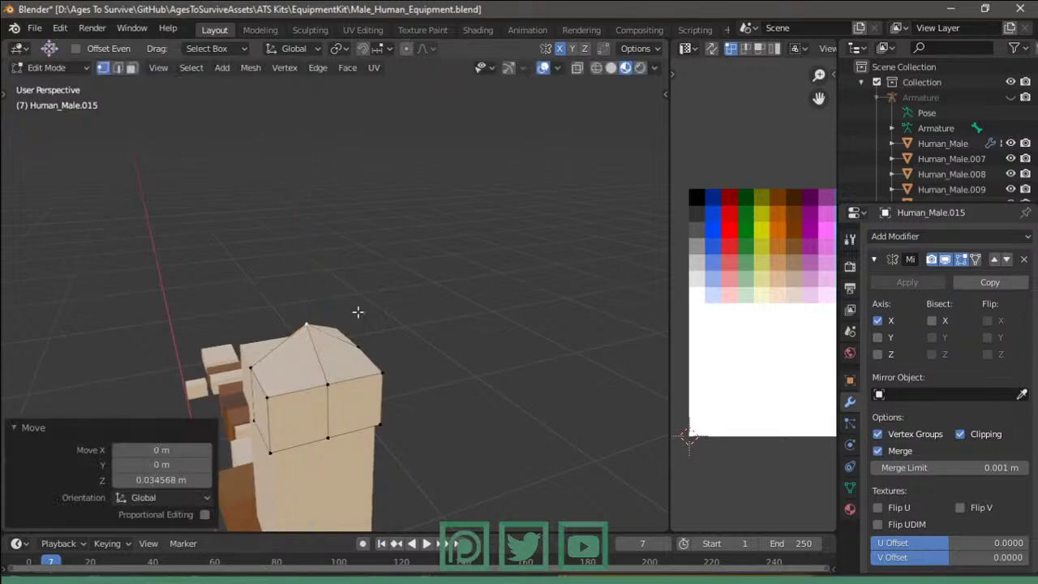
pyautogui.moveTo(359, 309)
pyautogui.mouseDown(button='middle')
pyautogui.moveTo(500, 303)
pyautogui.moveTo(489, 287)
pyautogui.mouseUp(button='middle')
# - Select all the cap's faces and show their UV mapping on the colour palette
pyautogui.press('Tab')
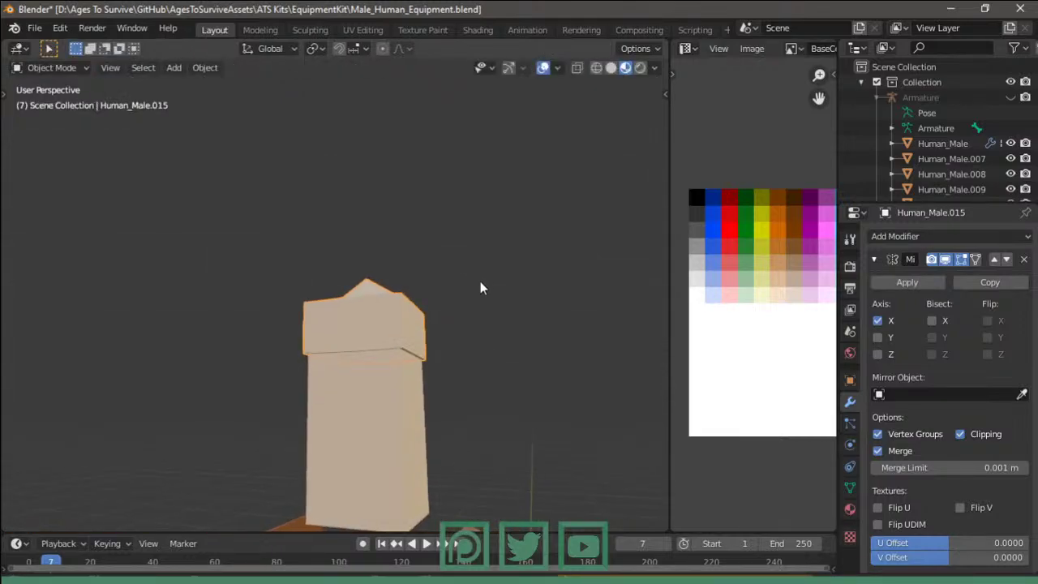
pyautogui.press('Tab')
pyautogui.press('Tab')
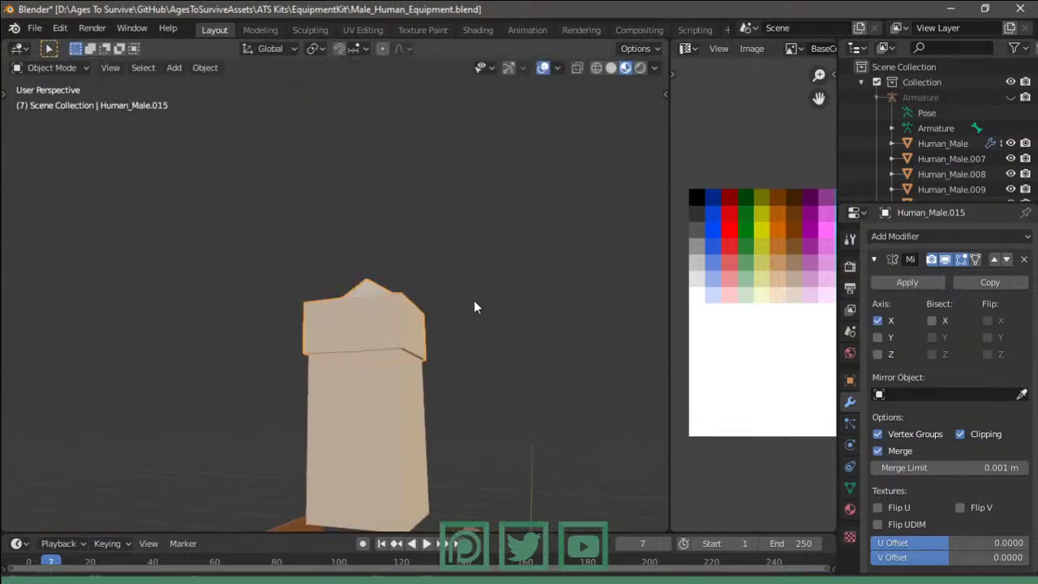
pyautogui.press('Tab')
pyautogui.hotkey('ctrl', 'l')
# - Move the cap's UVs onto the brown swatch, shrink them, and view the brown cap
pyautogui.press('g')
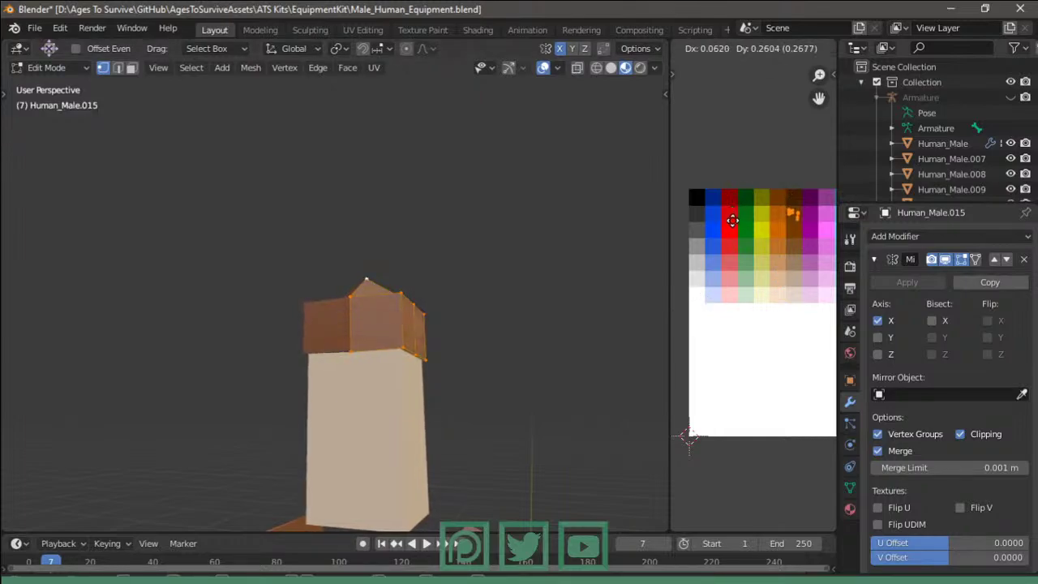
pyautogui.click(733, 220)
pyautogui.press('s')
pyautogui.press('Tab')
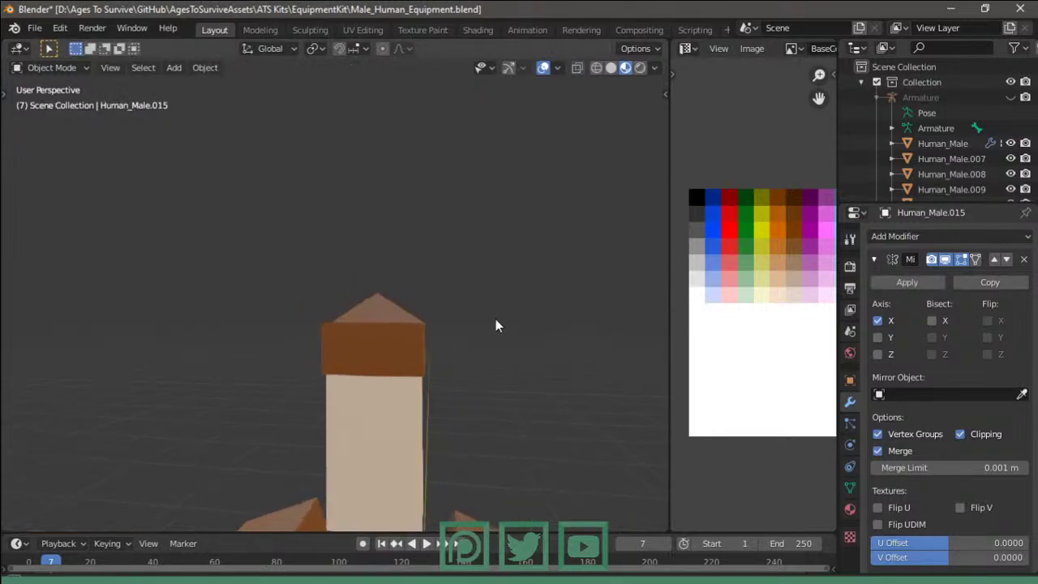
pyautogui.scroll(-3, 519, 315)
pyautogui.moveTo(521, 314)
pyautogui.mouseDown(button='middle')
pyautogui.moveTo(613, 359)
pyautogui.moveTo(614, 411)
pyautogui.moveTo(510, 427)
pyautogui.moveTo(395, 355)
pyautogui.moveTo(331, 348)
pyautogui.moveTo(410, 357)
pyautogui.moveTo(338, 354)
pyautogui.mouseUp(button='middle')
# - Add a new edge loop around the cap and slide it into position
pyautogui.press('Tab')
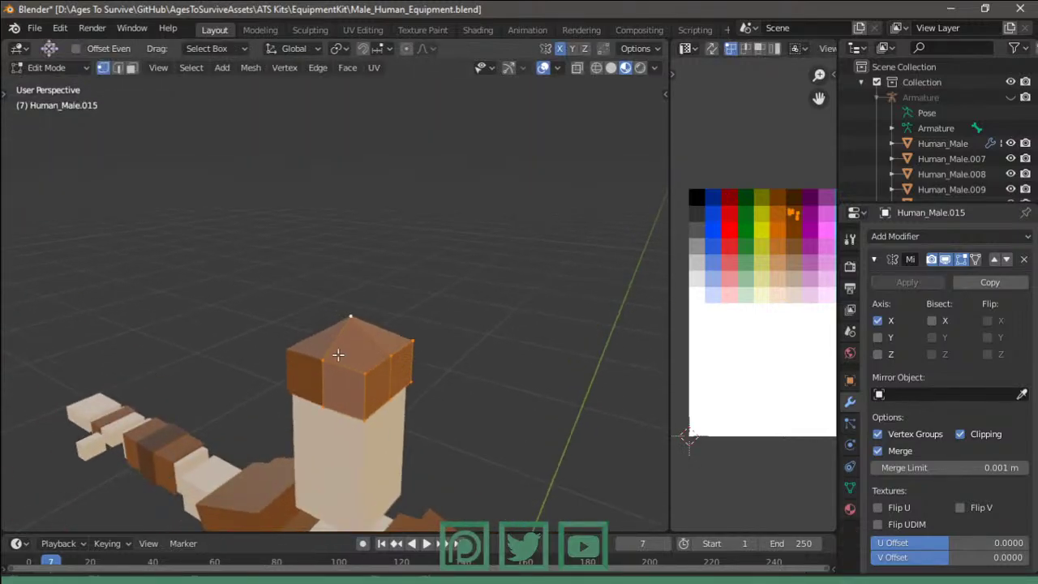
pyautogui.click(351, 339)
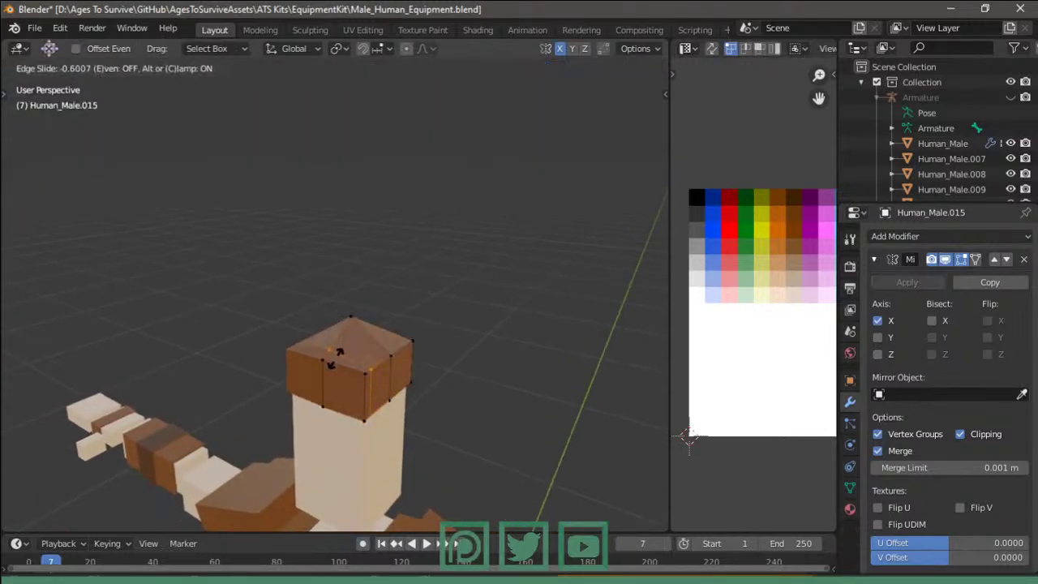
pyautogui.click(338, 357)
pyautogui.press('g')
pyautogui.press('g')
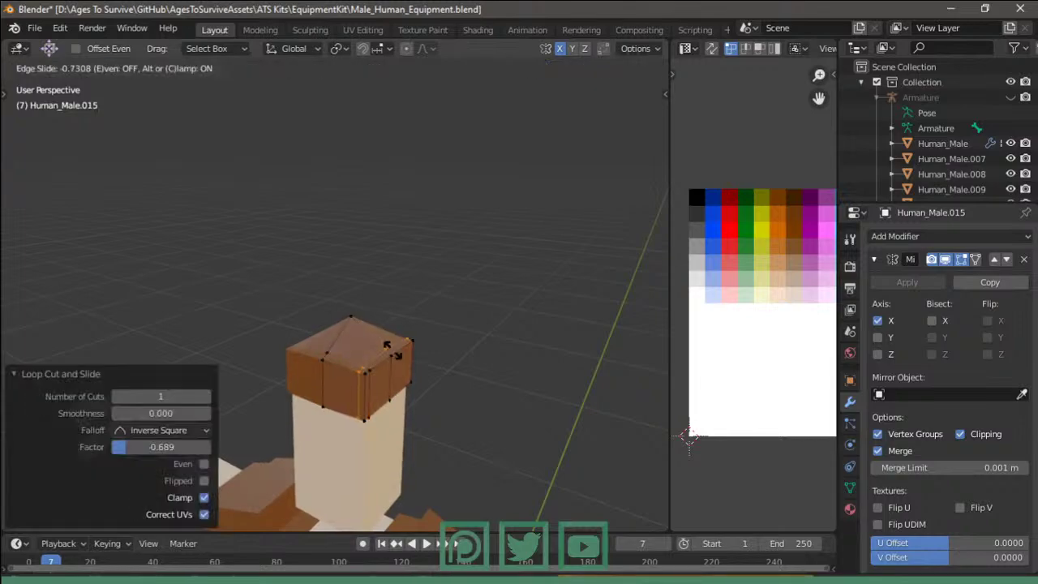
pyautogui.click(392, 351)
pyautogui.moveTo(394, 348)
pyautogui.mouseDown(button='middle')
pyautogui.moveTo(344, 352)
pyautogui.moveTo(449, 309)
pyautogui.moveTo(550, 302)
pyautogui.moveTo(444, 264)
pyautogui.moveTo(346, 379)
pyautogui.mouseUp(button='middle')
pyautogui.press('g')
pyautogui.press('g')
pyautogui.click(361, 338)
pyautogui.press('Tab')
pyautogui.press('Tab')
# - Raise the cap's upper ring slightly and shrink it to about 0.8
pyautogui.scroll(3, 346, 379)
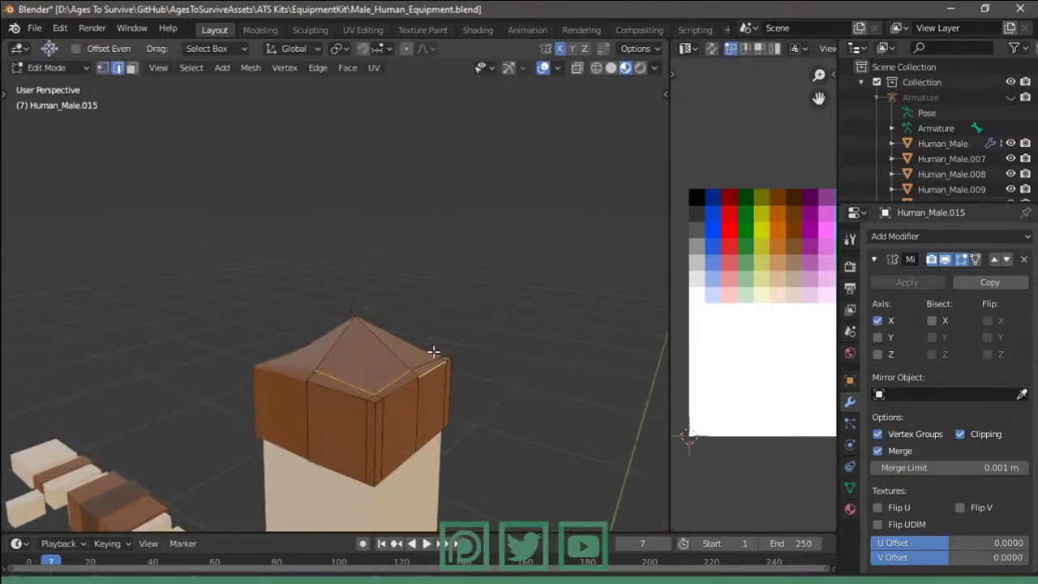
pyautogui.moveTo(425, 359)
pyautogui.mouseDown(button='middle')
pyautogui.moveTo(344, 371)
pyautogui.moveTo(452, 326)
pyautogui.mouseUp(button='middle')
pyautogui.press('g')
pyautogui.press('z')
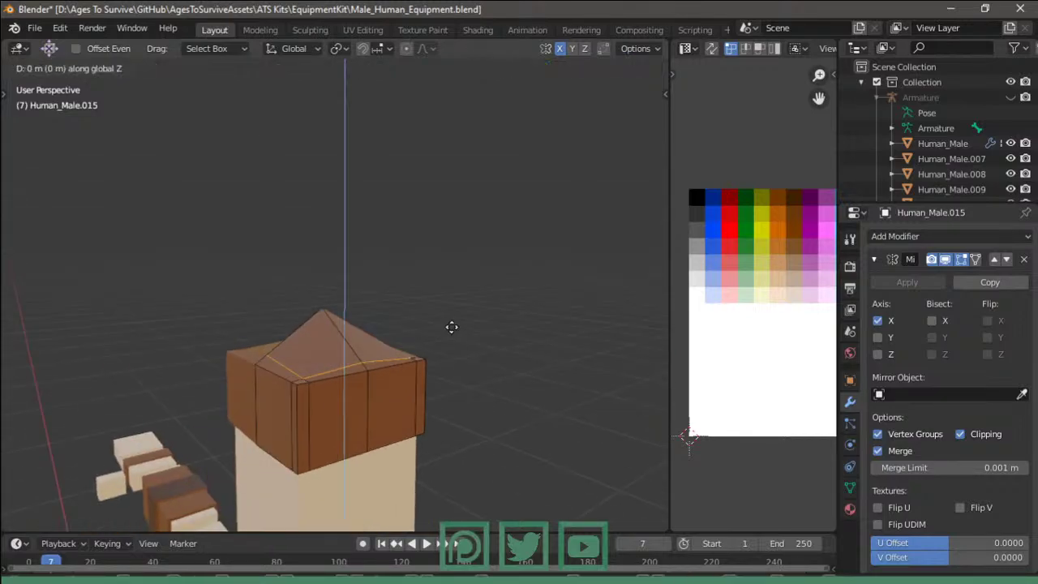
pyautogui.click(452, 321)
pyautogui.press('s')
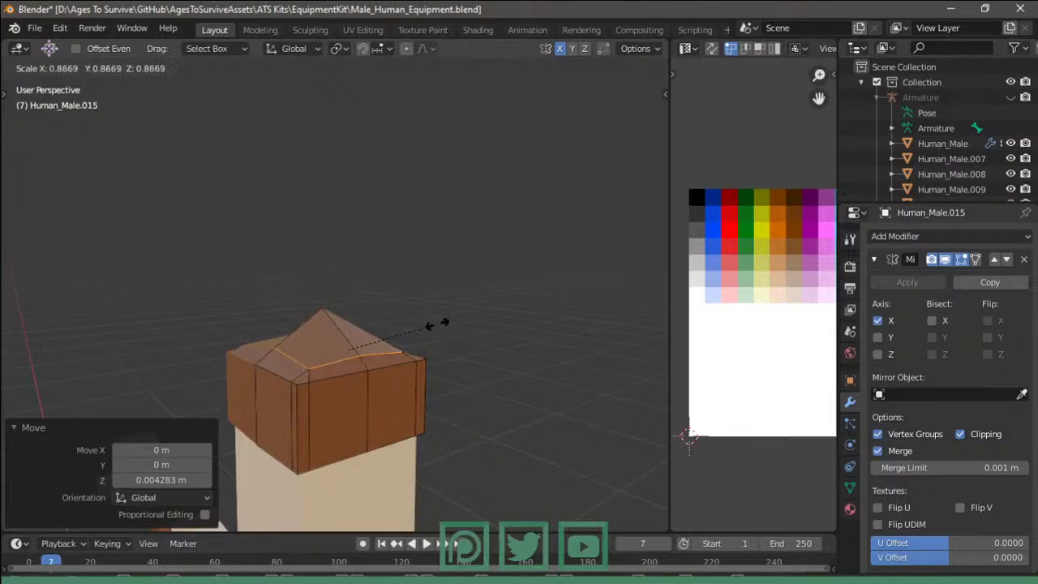
pyautogui.click(428, 324)
# - Nudge the upper ring upward again and inspect the reshaped roof from above
pyautogui.press('g')
pyautogui.press('z')
pyautogui.click(431, 328)
pyautogui.press('s')
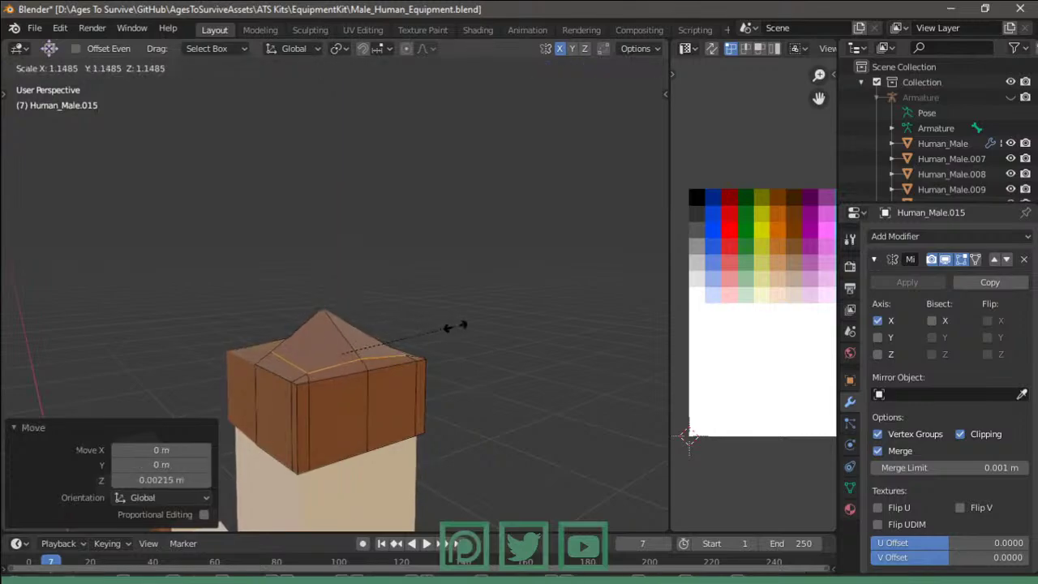
pyautogui.press('Escape')
pyautogui.press('Tab')
pyautogui.press('Tab')
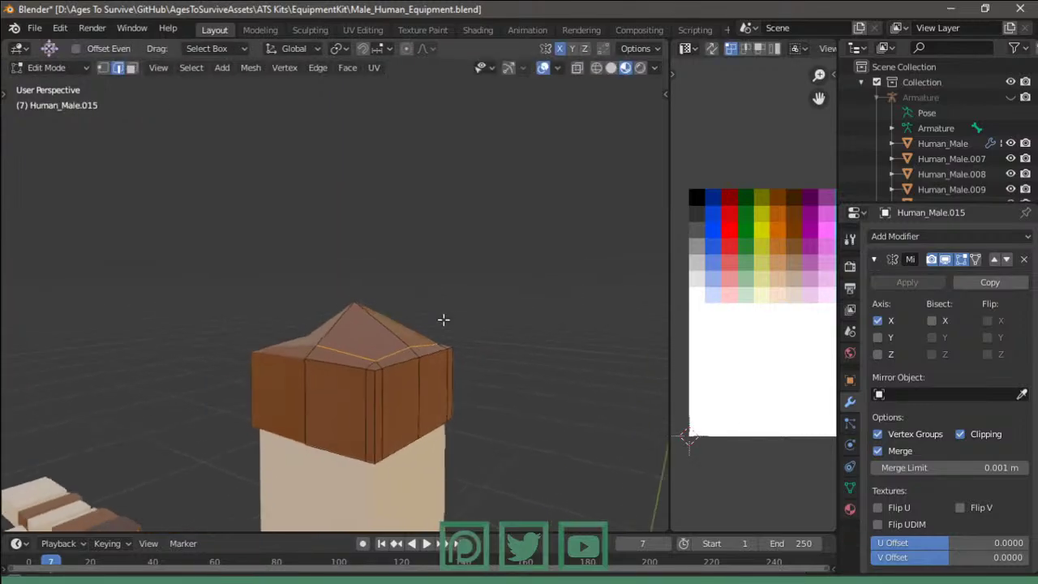
pyautogui.moveTo(427, 319)
pyautogui.mouseDown(button='middle')
pyautogui.moveTo(454, 381)
pyautogui.moveTo(524, 276)
pyautogui.moveTo(468, 310)
pyautogui.moveTo(472, 327)
pyautogui.moveTo(357, 259)
pyautogui.moveTo(241, 264)
pyautogui.moveTo(516, 274)
pyautogui.moveTo(228, 282)
pyautogui.moveTo(366, 294)
pyautogui.mouseUp(button='middle')
pyautogui.press('Tab')
# - Bring up the YouTube Studio livestream dashboard and scroll the live chat to the newest messages
pyautogui.hotkey('alt', 'Tab')
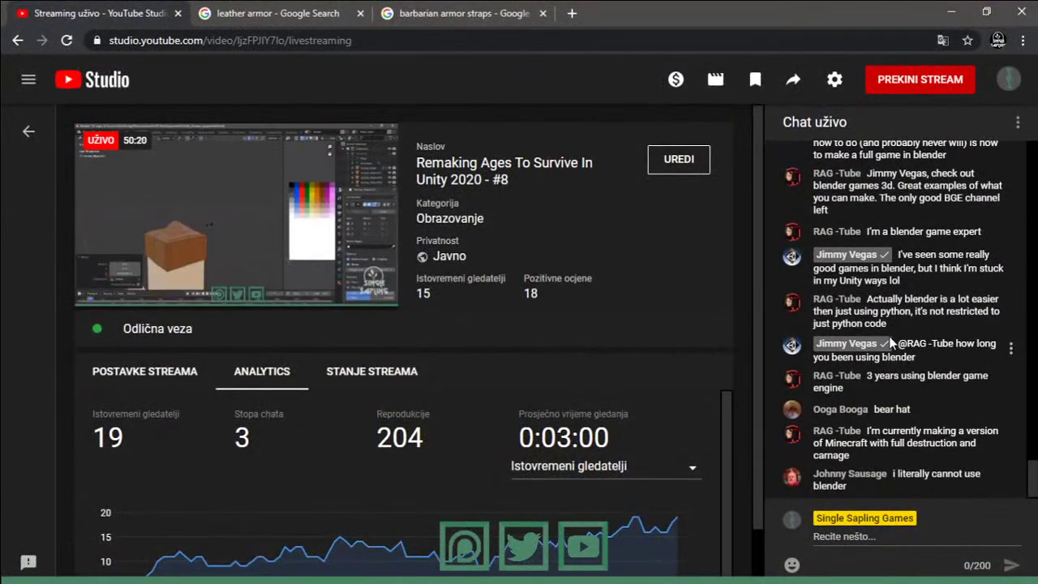
pyautogui.scroll(2, 890, 342)
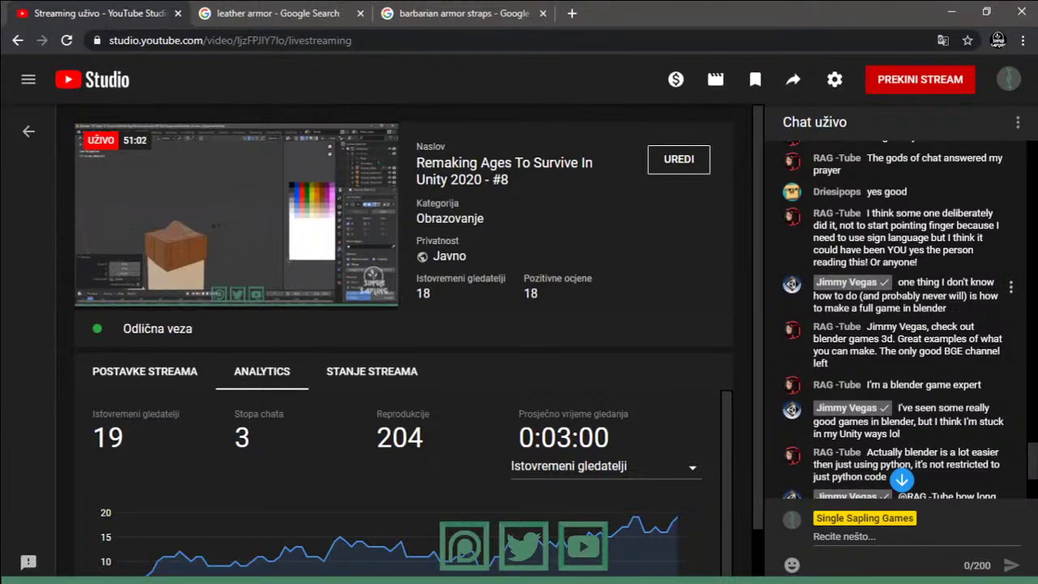
pyautogui.scroll(-1, 919, 345)
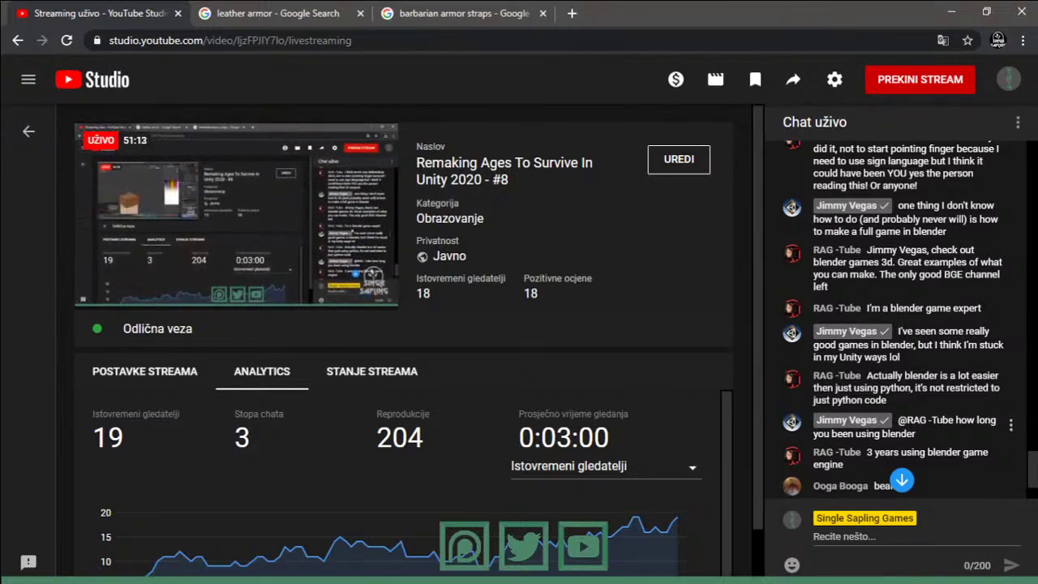
pyautogui.moveTo(909, 458)
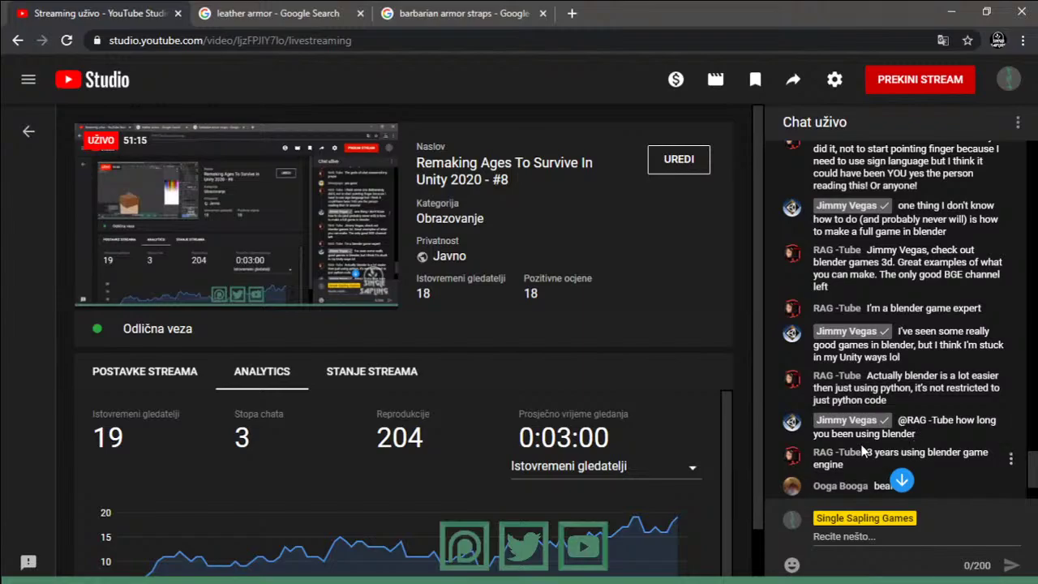
pyautogui.scroll(-3, 964, 450)
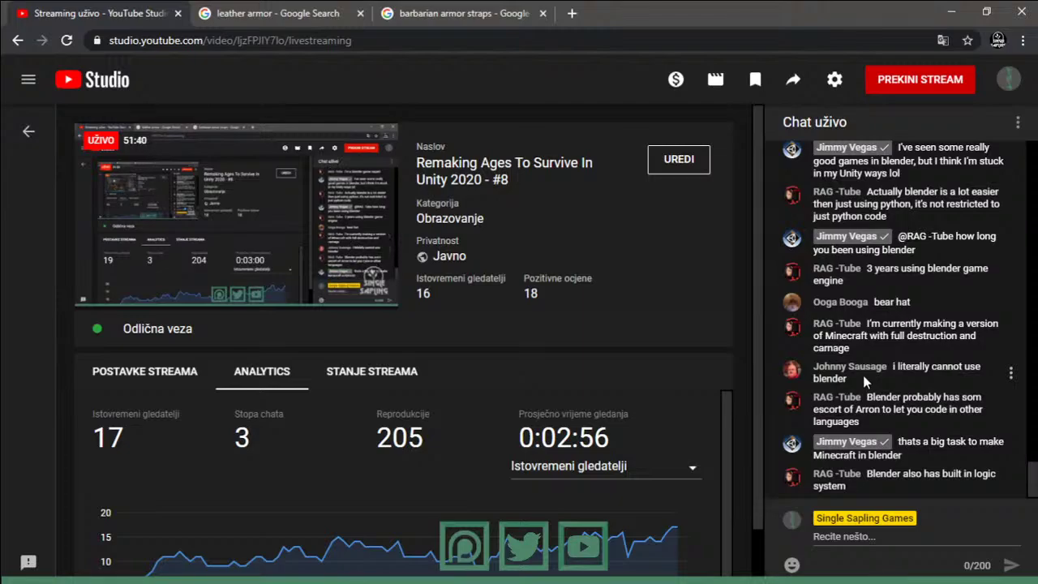
# - Return to Blender, frame the character from the front, and scroll the Outliner list
pyautogui.click(944, 14)
pyautogui.moveTo(464, 163); pyautogui.dragTo(447, 237, button='middle')
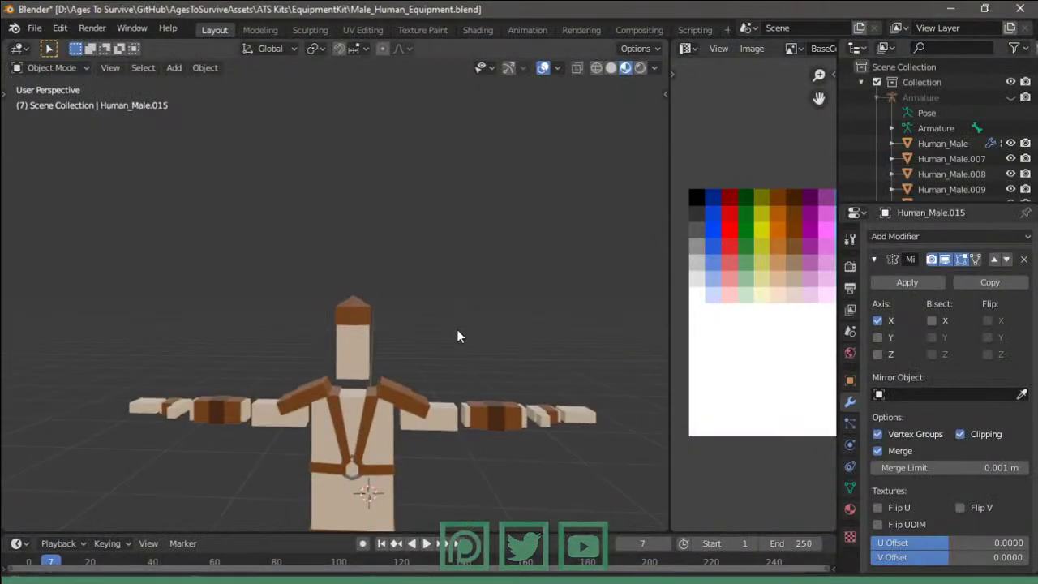
pyautogui.moveTo(458, 329)
pyautogui.mouseDown(button='middle')
pyautogui.moveTo(456, 226)
pyautogui.moveTo(425, 331)
pyautogui.moveTo(370, 374)
pyautogui.moveTo(469, 324)
pyautogui.moveTo(632, 348)
pyautogui.moveTo(487, 322)
pyautogui.moveTo(370, 340)
pyautogui.moveTo(258, 404)
pyautogui.moveTo(392, 332)
pyautogui.moveTo(776, 274)
pyautogui.moveTo(420, 258)
pyautogui.mouseUp(button='middle')
pyautogui.scroll(-3, 457, 240)
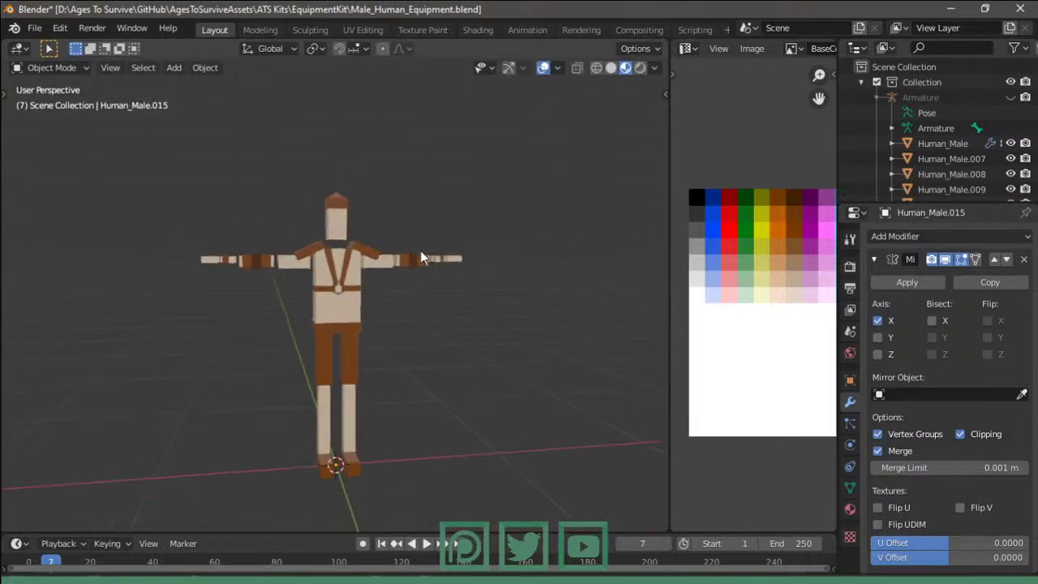
pyautogui.scroll(-1, 420, 258)
pyautogui.scroll(-3, 926, 163)
pyautogui.scroll(-3, 940, 164)
# - Select the leather pieces Human_Male.007 through Human_Male.015 in the Outliner
pyautogui.click(961, 160)
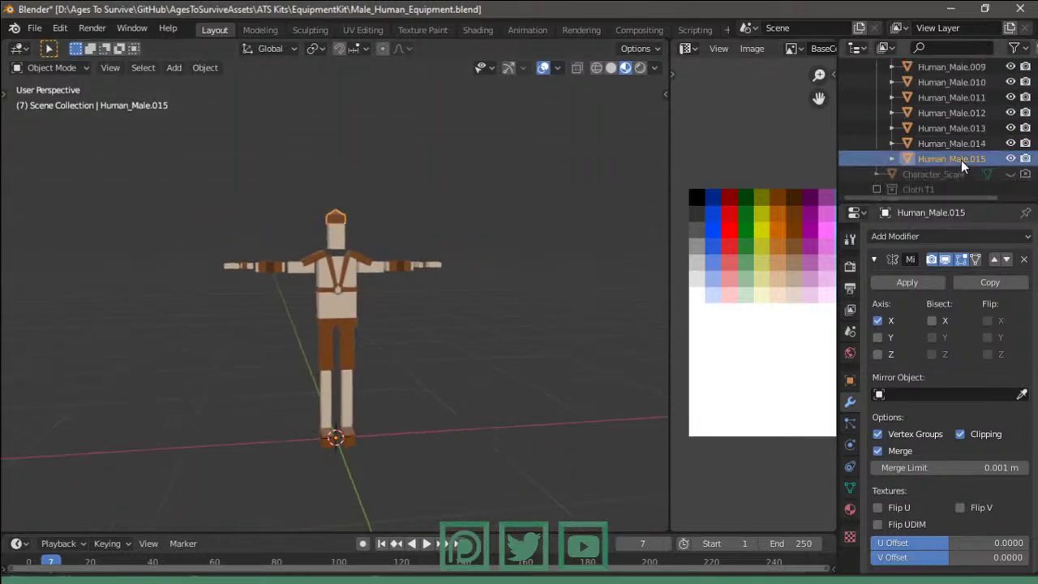
pyautogui.keyDown('ctrl'); pyautogui.click(954, 143); pyautogui.keyUp('ctrl')
pyautogui.keyDown('ctrl'); pyautogui.click(955, 128); pyautogui.keyUp('ctrl')
pyautogui.keyDown('ctrl'); pyautogui.click(953, 113); pyautogui.keyUp('ctrl')
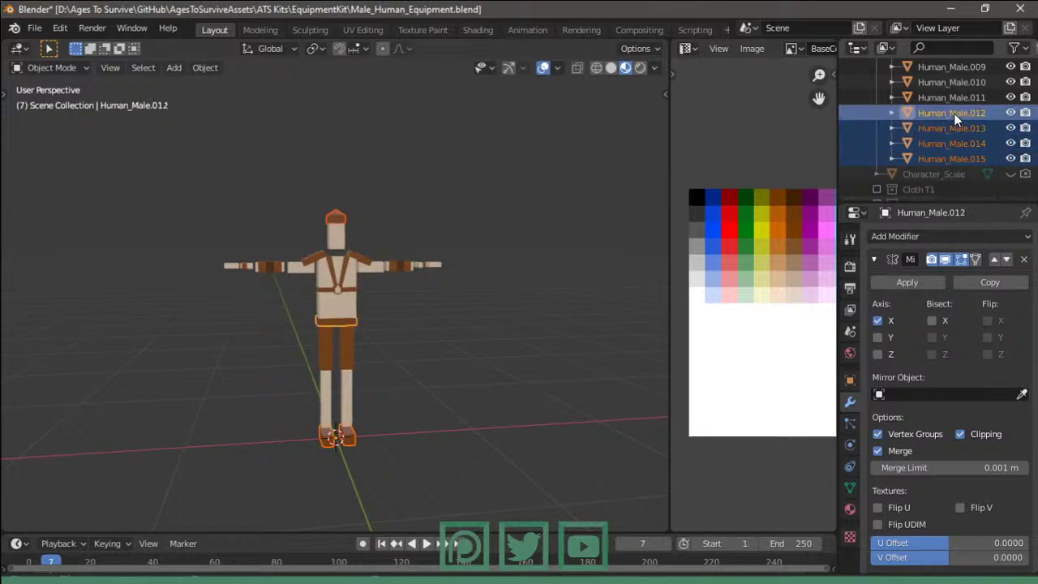
pyautogui.keyDown('ctrl'); pyautogui.click(957, 98); pyautogui.keyUp('ctrl')
pyautogui.scroll(1, 977, 117)
pyautogui.keyDown('ctrl'); pyautogui.click(964, 111); pyautogui.keyUp('ctrl')
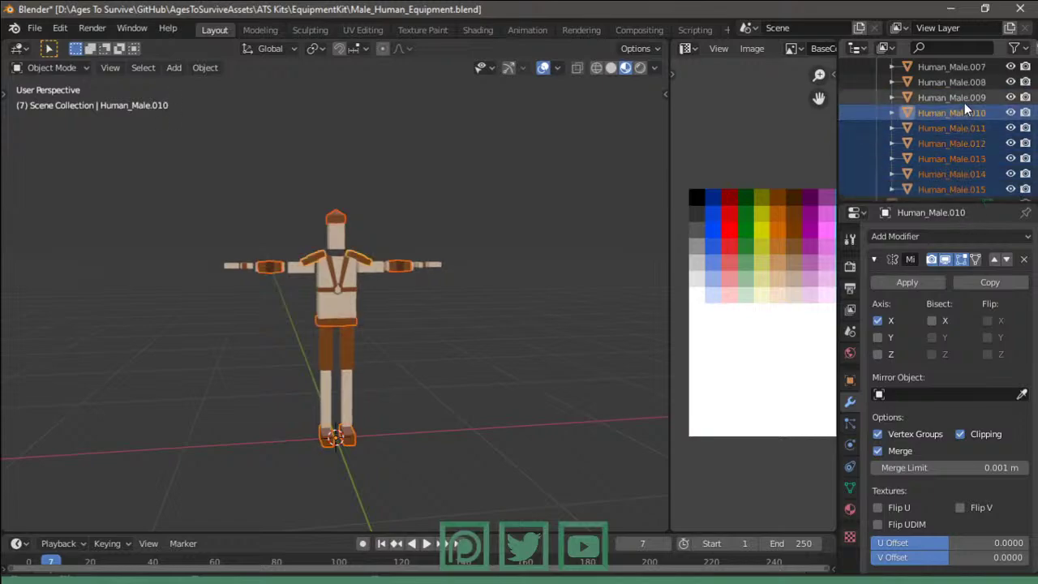
pyautogui.keyDown('ctrl'); pyautogui.click(964, 98); pyautogui.keyUp('ctrl')
pyautogui.keyDown('ctrl'); pyautogui.click(966, 81); pyautogui.keyUp('ctrl')
pyautogui.scroll(2, 966, 121)
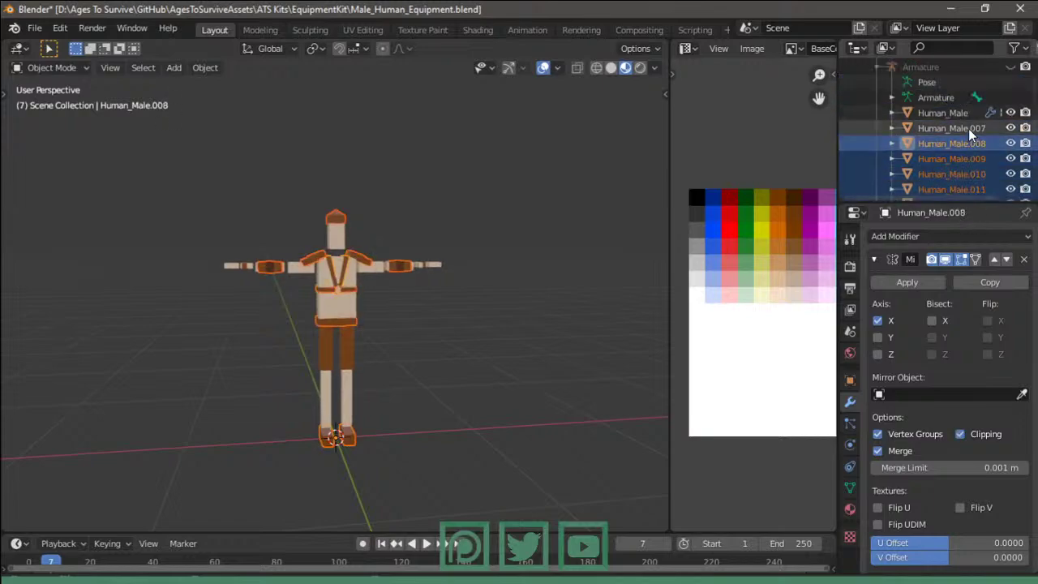
pyautogui.keyDown('ctrl'); pyautogui.click(968, 128); pyautogui.keyUp('ctrl')
# - Move the selected pieces into a new Leather T1 collection and hide it
pyautogui.press('m')
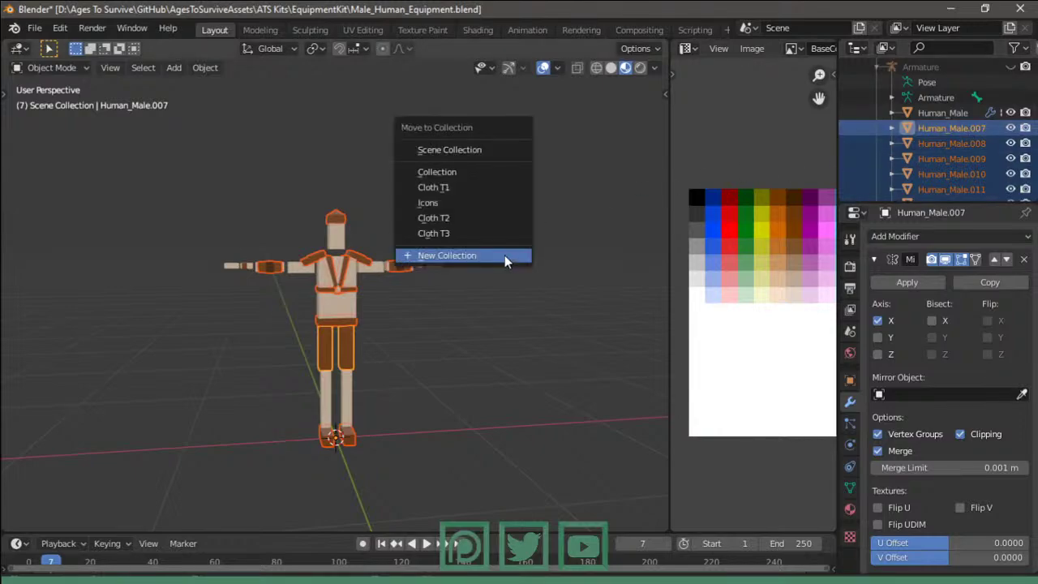
pyautogui.click(504, 254)
pyautogui.write('Leather T1')
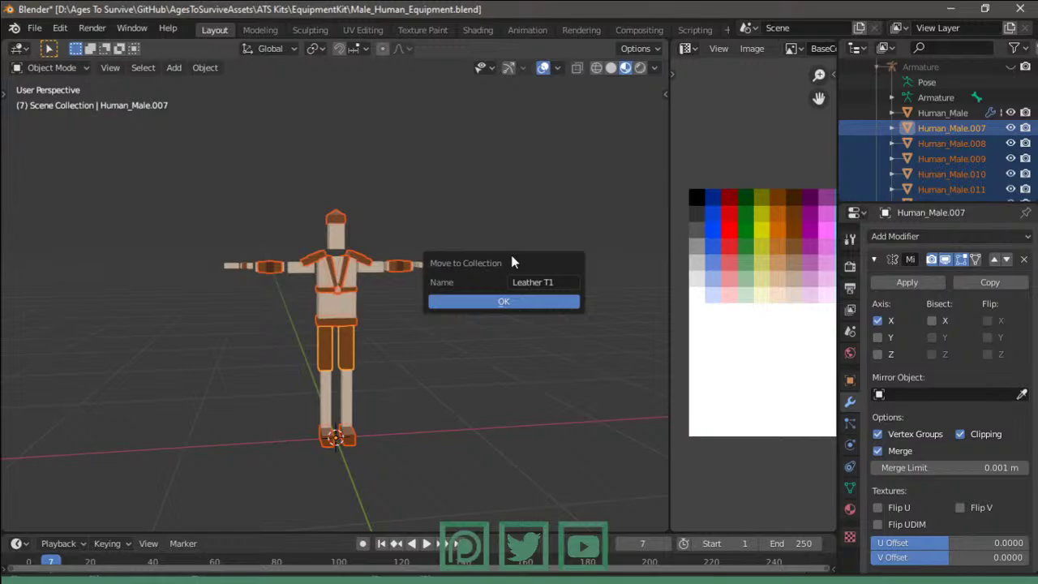
pyautogui.click(511, 302)
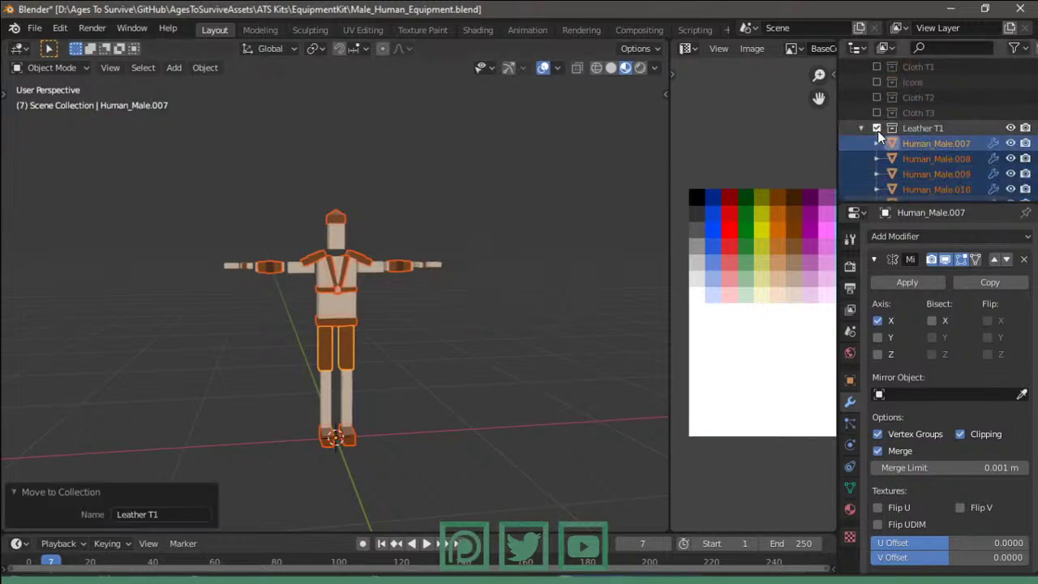
pyautogui.click(867, 136)
pyautogui.scroll(3, 929, 167)
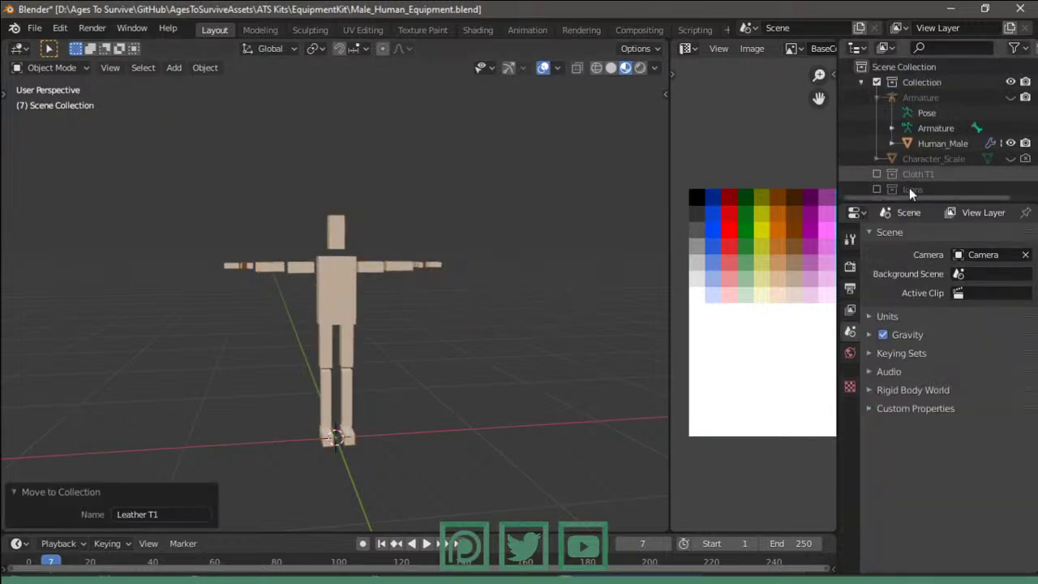
# - Separate the hand block from the body mesh into its own object
pyautogui.click(422, 271)
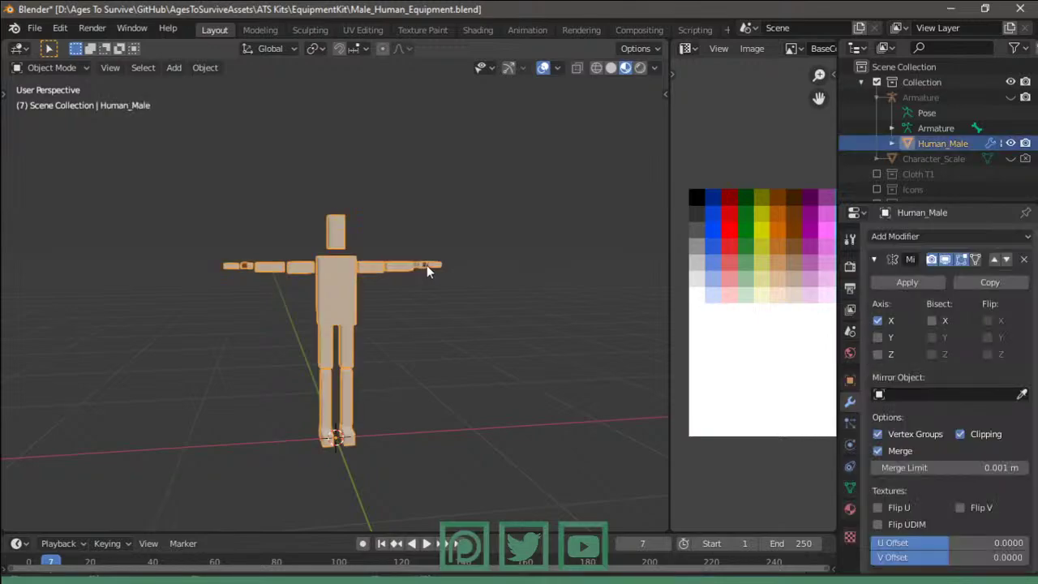
pyautogui.moveTo(427, 266); pyautogui.dragTo(385, 307, button='middle')
pyautogui.scroll(3, 507, 304)
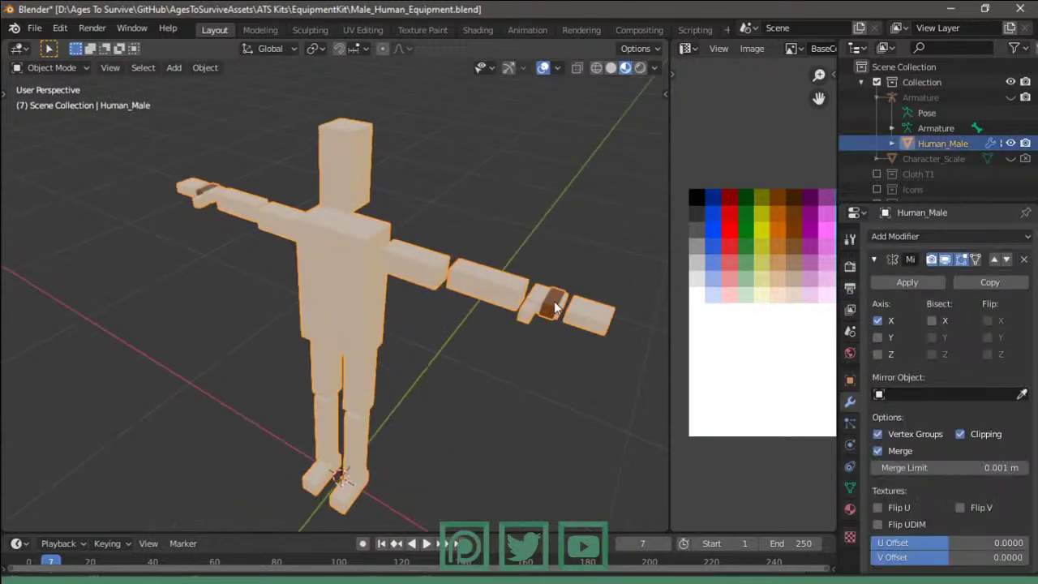
pyautogui.press('Tab')
pyautogui.press('l')
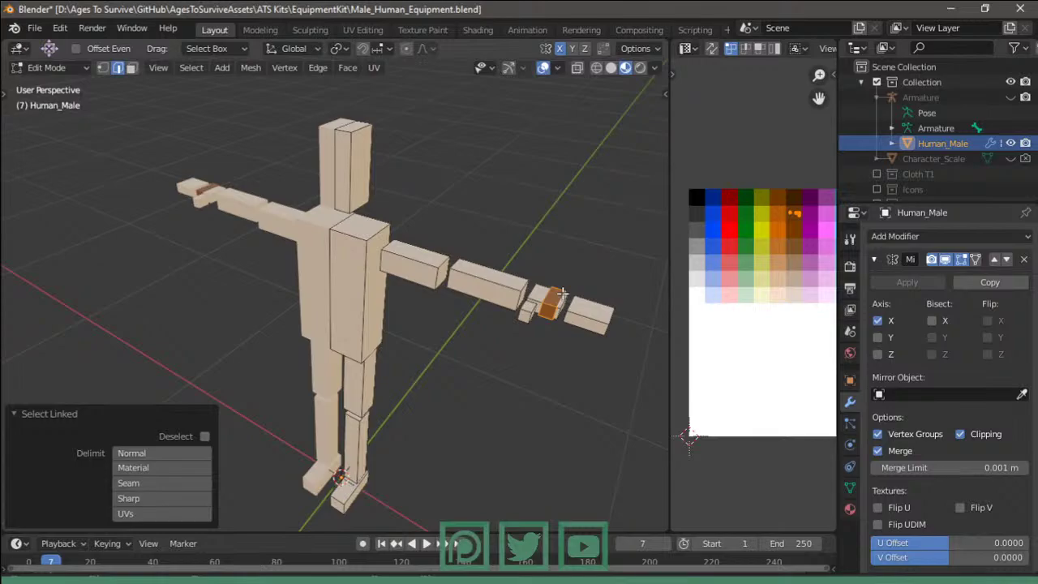
pyautogui.press('p')
pyautogui.click(559, 294)
pyautogui.press('Tab')
pyautogui.click(552, 294)
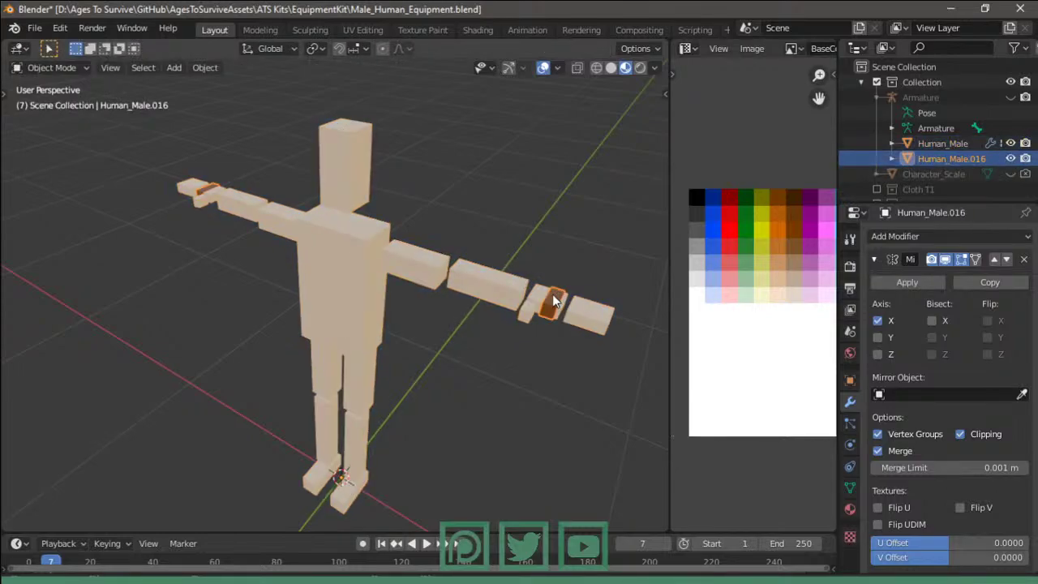
# - Move the hand object into another collection
pyautogui.press('m')
pyautogui.click(543, 285)
pyautogui.moveTo(532, 292); pyautogui.dragTo(357, 325, button='middle')
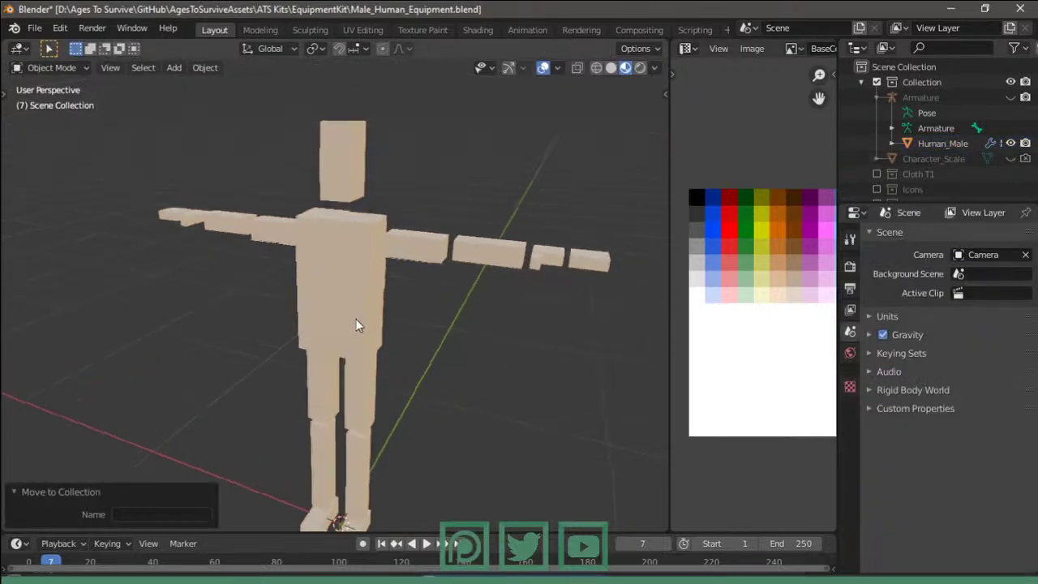
pyautogui.hotkey('alt', 'Tab')
# - Search images for 'rogue armor' and preview the female rogue armor concept image
pyautogui.click(458, 13)
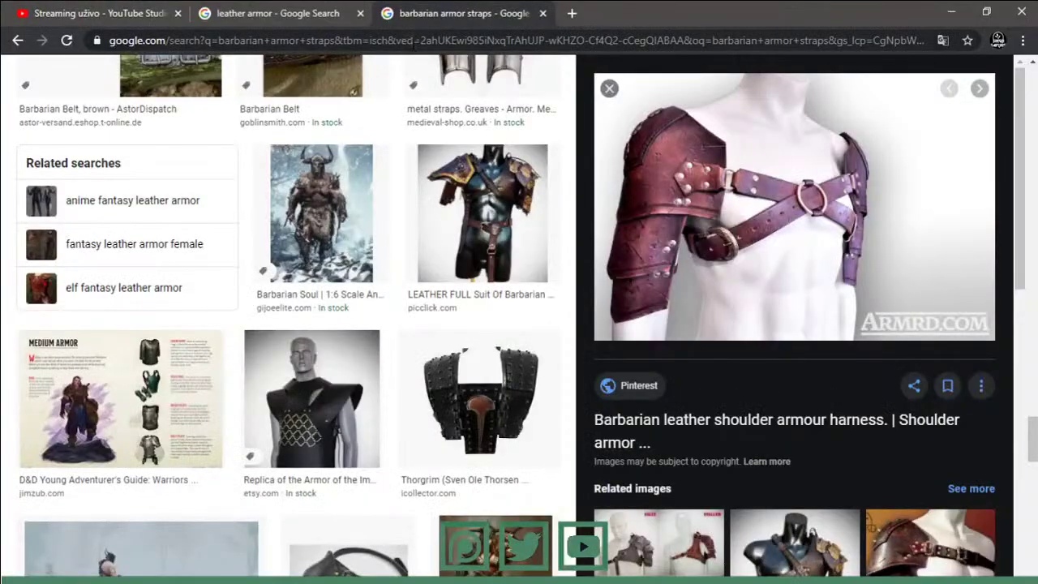
pyautogui.click(387, 41)
pyautogui.write('rogue a')
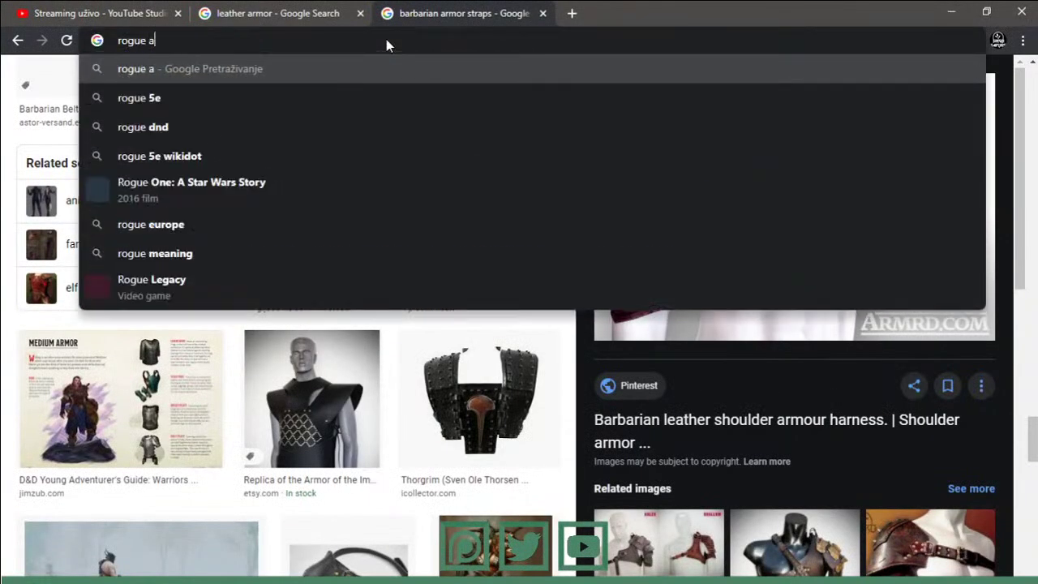
pyautogui.write('rmor')
pyautogui.press('Return')
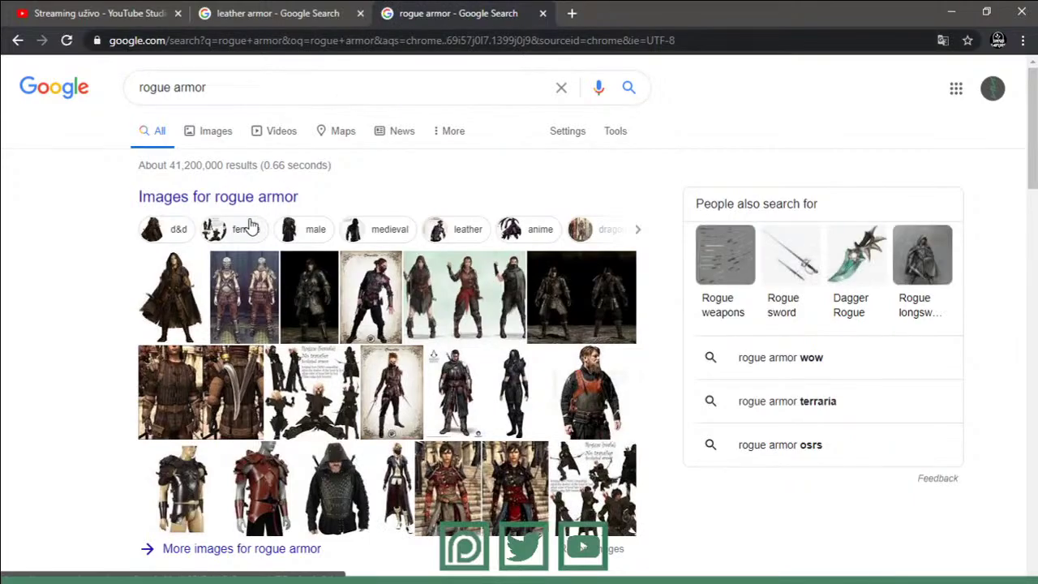
pyautogui.click(207, 133)
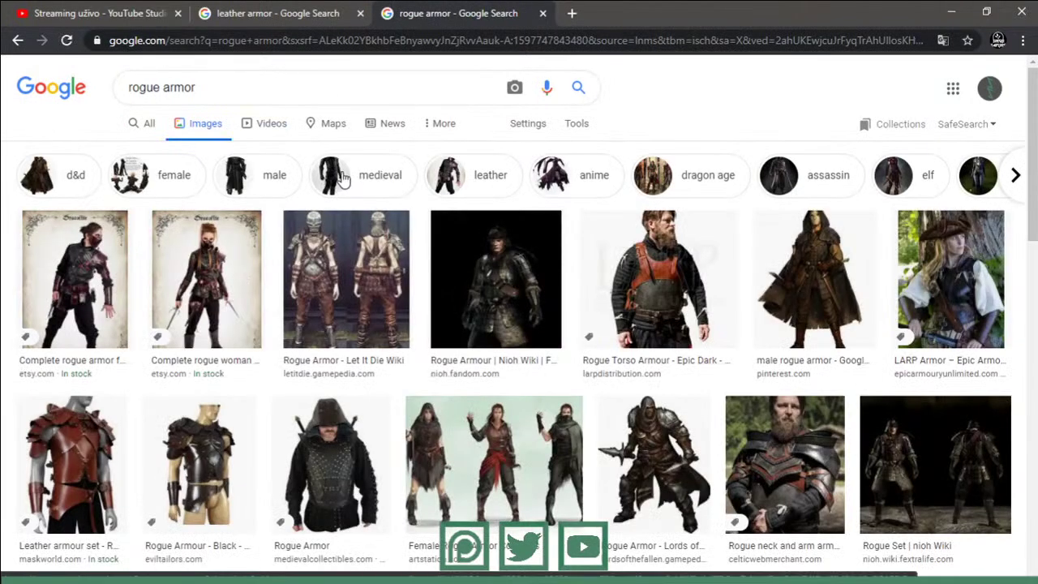
pyautogui.click(529, 441)
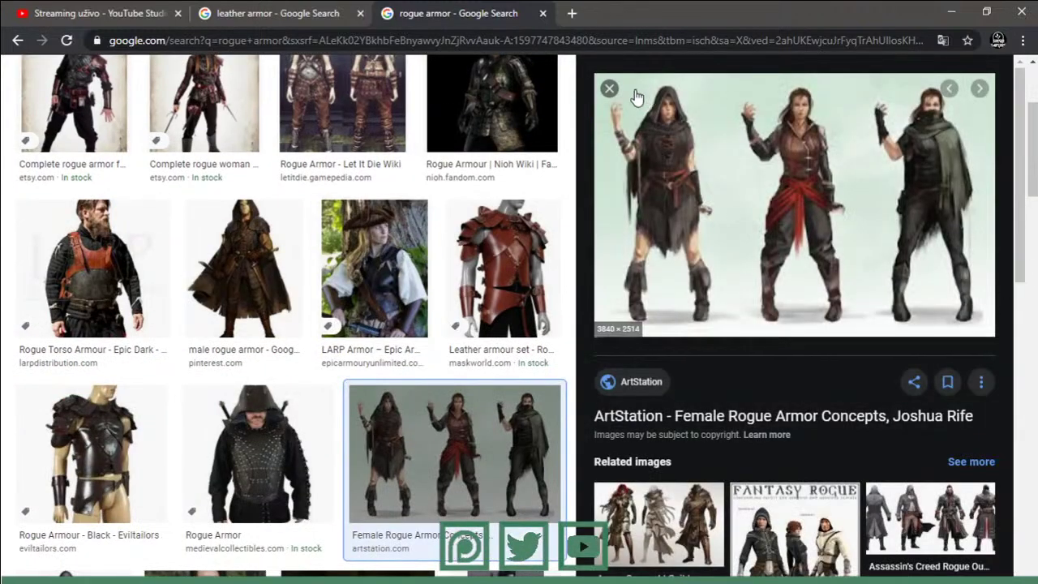
pyautogui.click(609, 88)
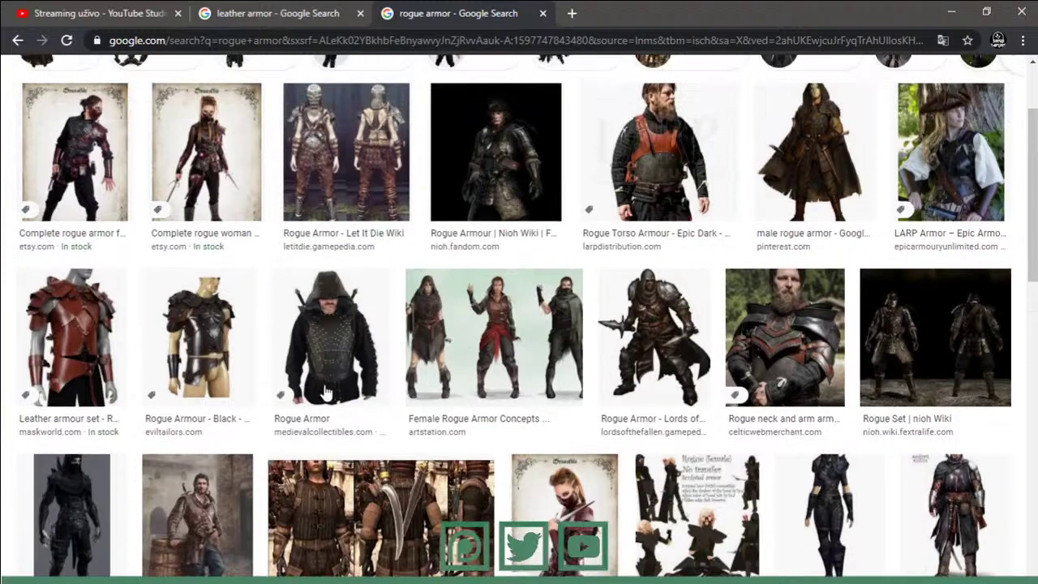
pyautogui.scroll(2, 586, 327)
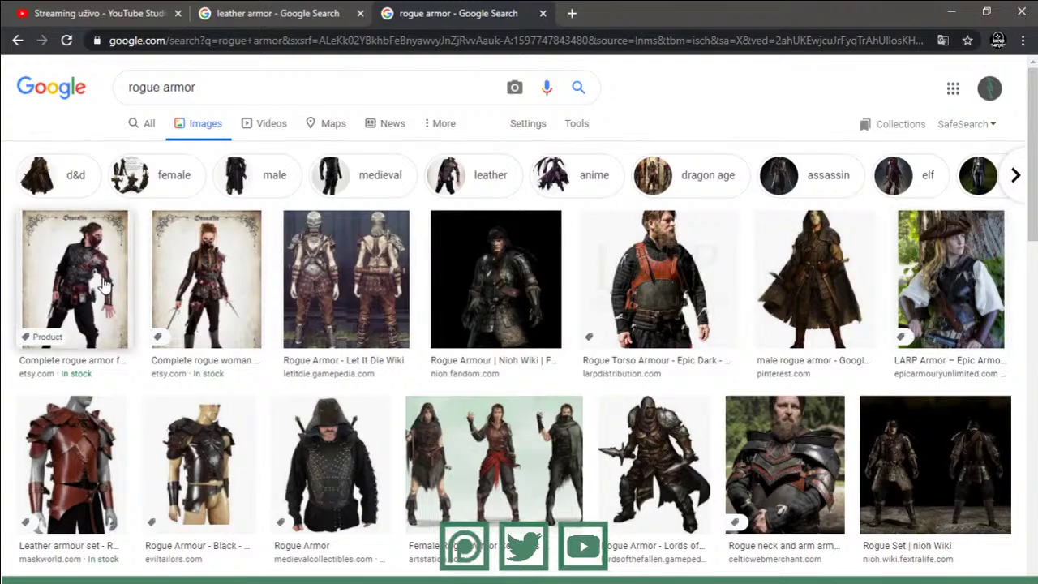
pyautogui.scroll(-5, 265, 237)
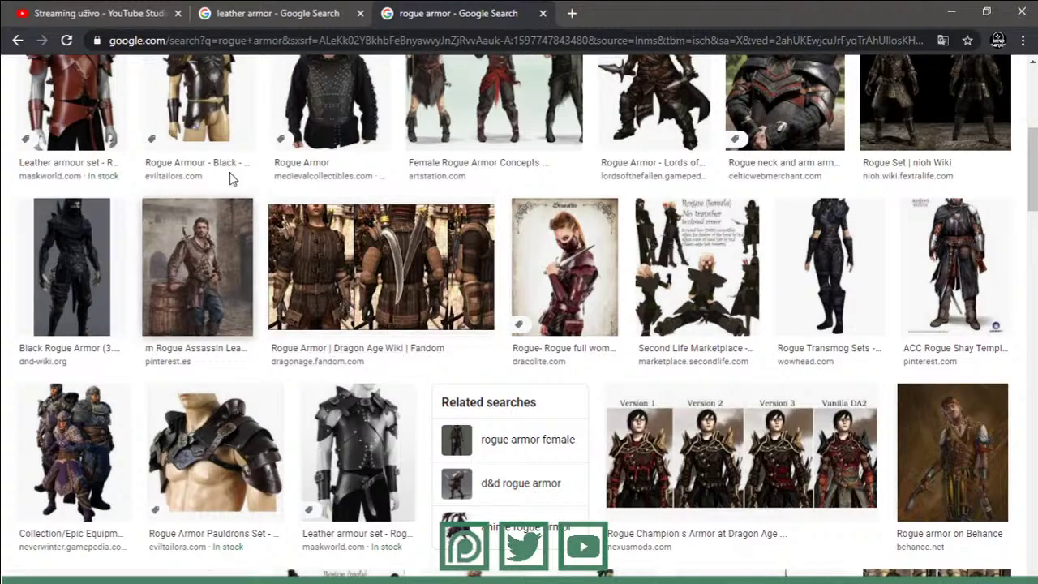
# - Browse the leather armor image results
pyautogui.click(279, 21)
pyautogui.scroll(5, 438, 357)
pyautogui.scroll(4, 454, 369)
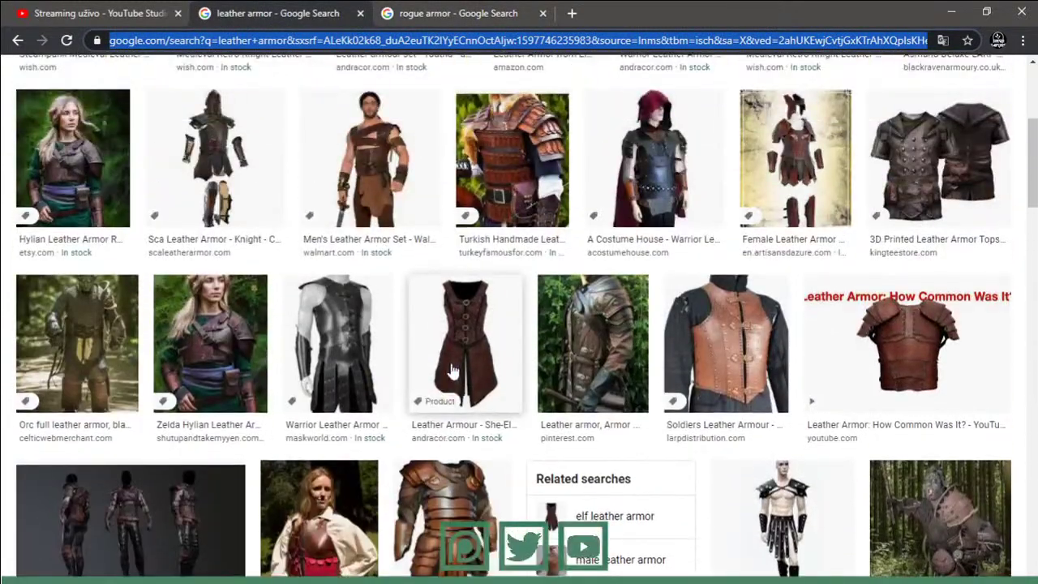
pyautogui.scroll(1, 471, 365)
pyautogui.scroll(3, 479, 365)
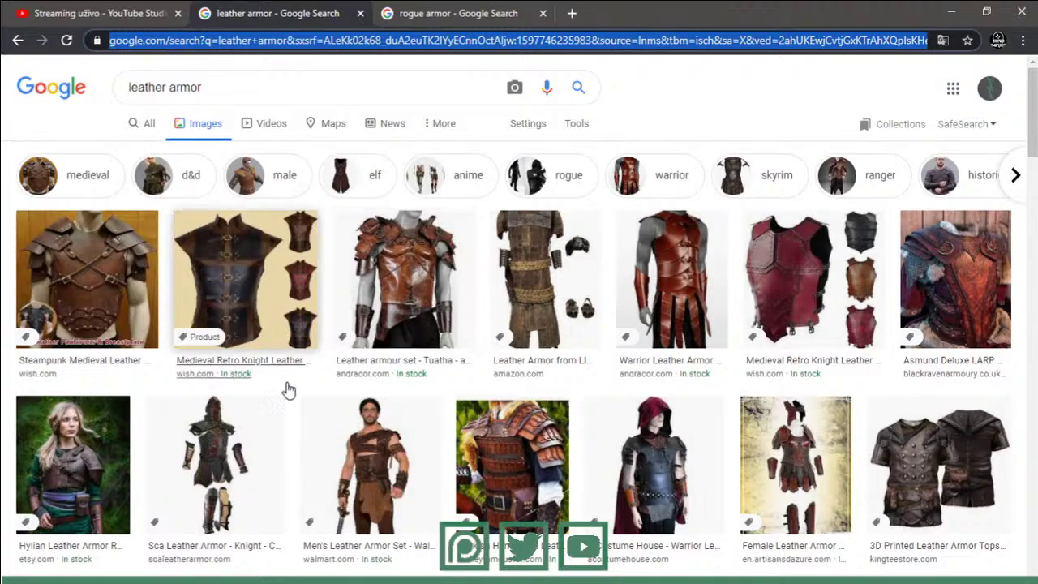
# - Back in Blender, select the Human_Male body and make the Cloth T1 collection visible
pyautogui.moveTo(185, 578)
pyautogui.click(208, 573)
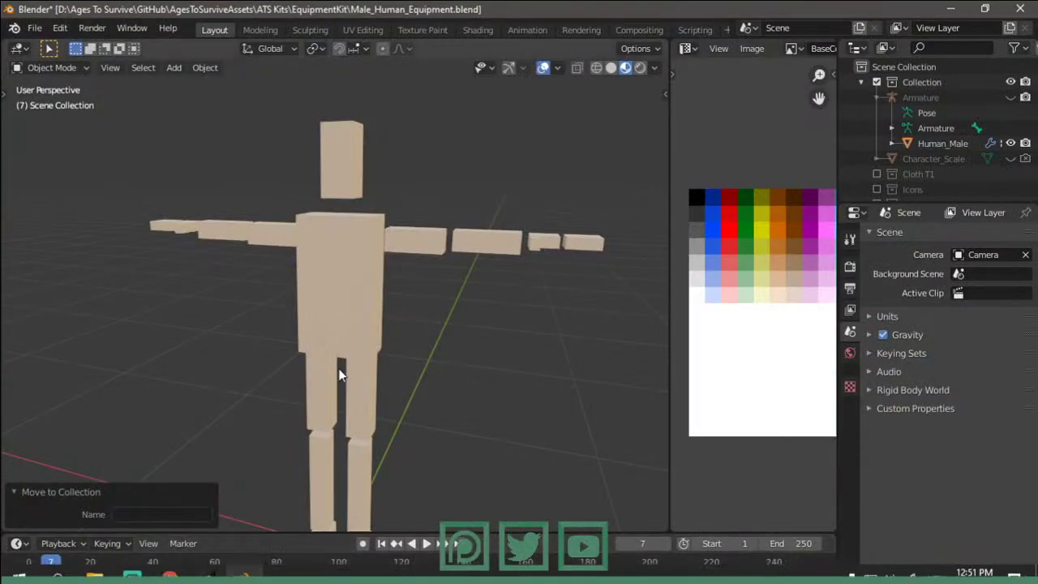
pyautogui.click(365, 373)
pyautogui.press('Tab')
pyautogui.press('Tab')
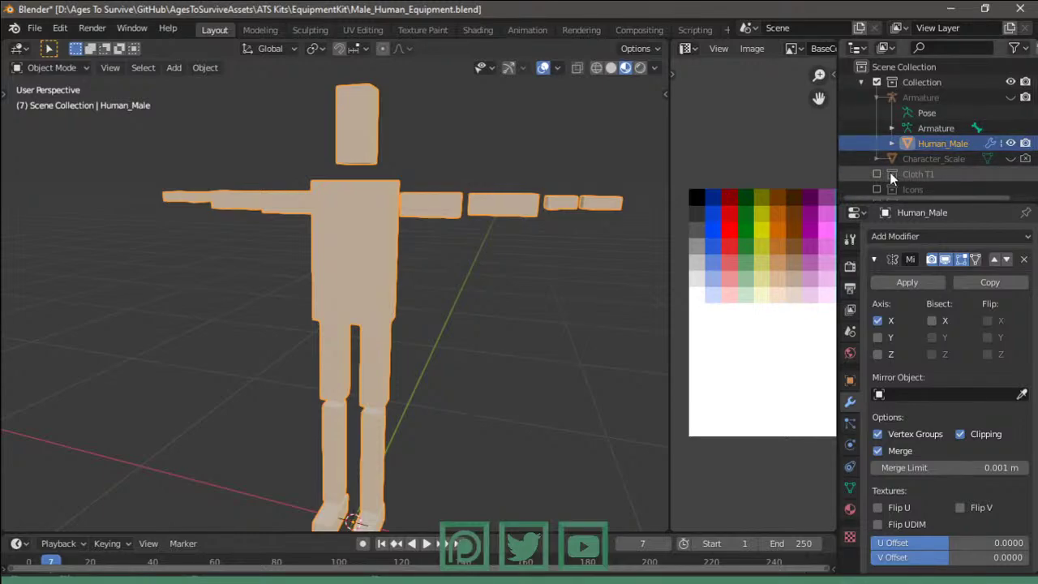
pyautogui.click(877, 174)
pyautogui.scroll(-2, 909, 162)
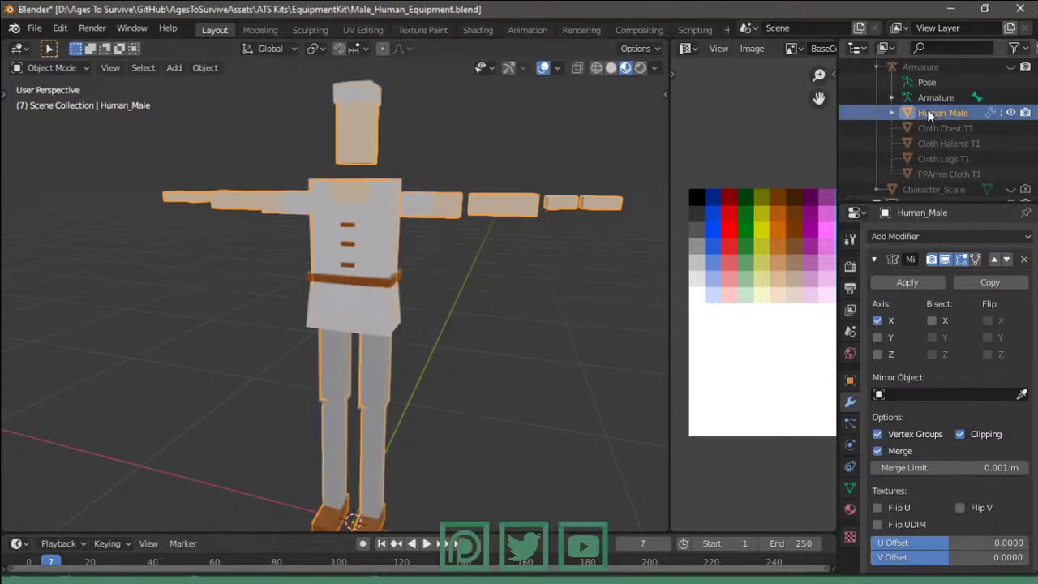
pyautogui.scroll(-3, 932, 121)
# - Duplicate the Cloth Legs T1 piece in place, move the copy into Collection, and hide Cloth T1
pyautogui.click(934, 143)
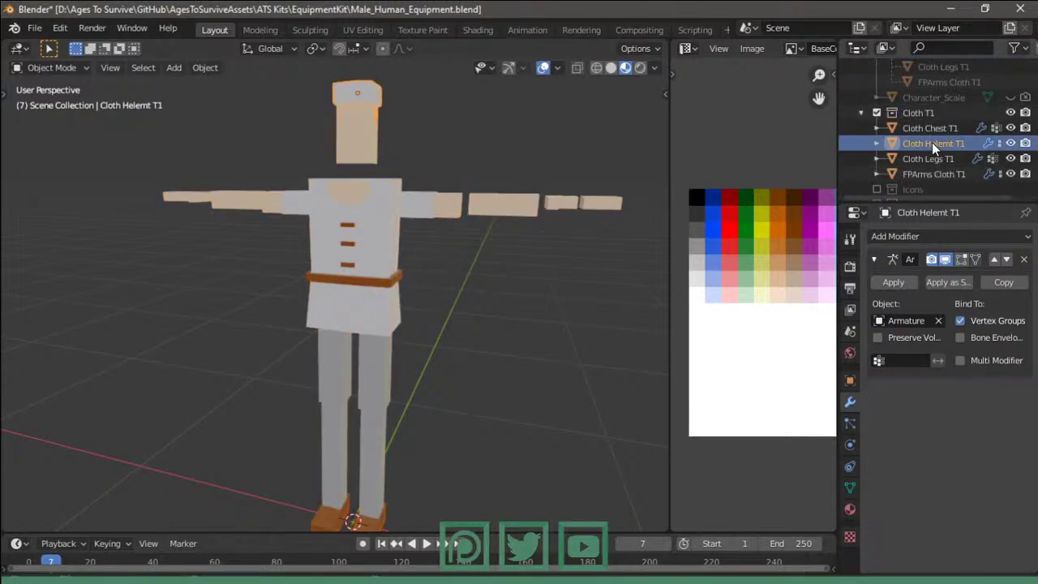
pyautogui.click(925, 159)
pyautogui.hotkey('shift', 'd')
pyautogui.press('Escape')
pyautogui.press('m')
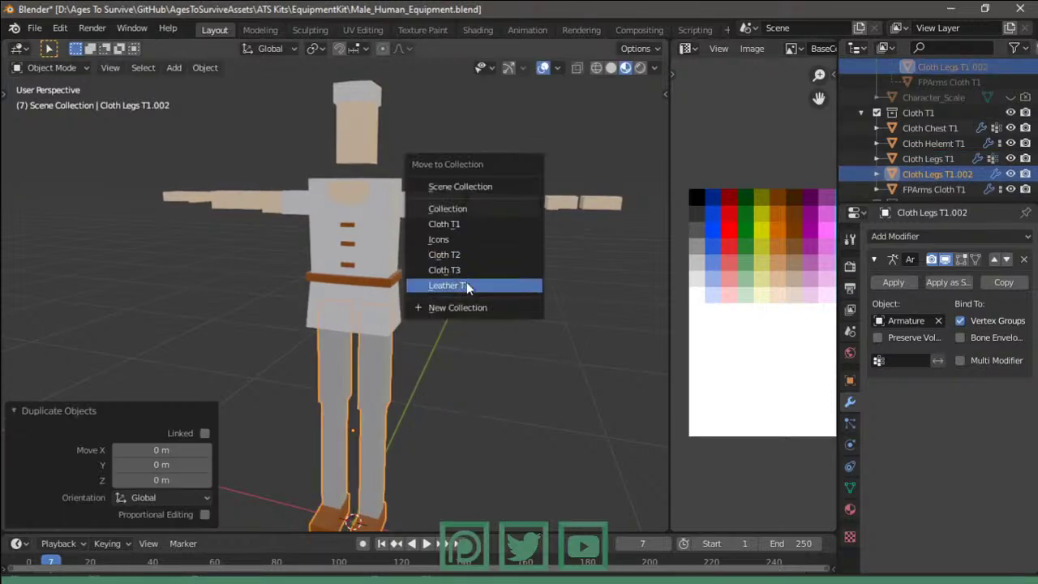
pyautogui.click(466, 207)
pyautogui.scroll(3, 933, 167)
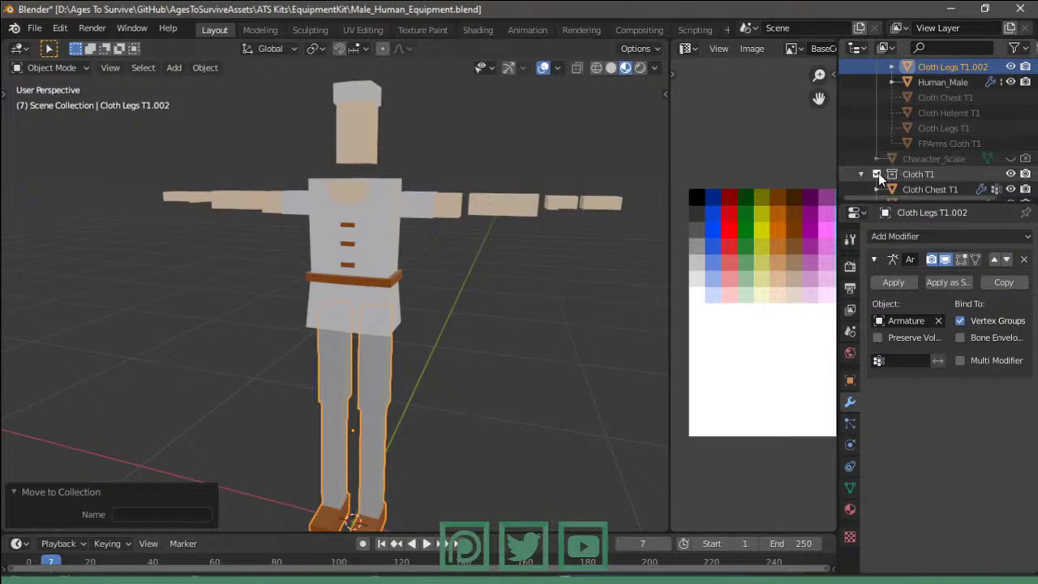
pyautogui.click(877, 174)
pyautogui.scroll(-2, 370, 355)
# - Select all the copied leg geometry and move its UVs onto a darker palette swatch
pyautogui.press('Tab')
pyautogui.press('Tab')
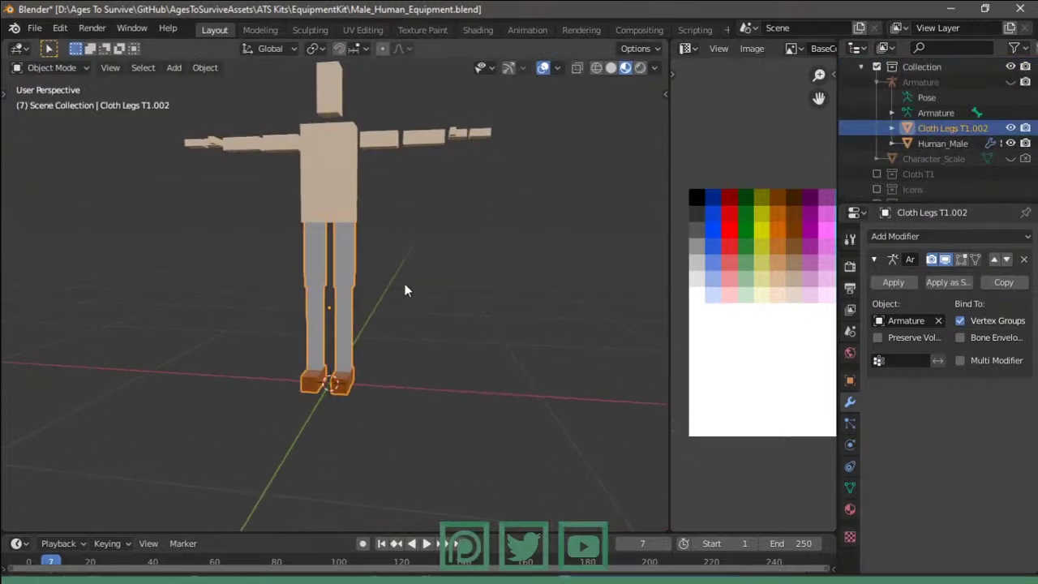
pyautogui.moveTo(406, 287)
pyautogui.mouseDown(button='middle')
pyautogui.moveTo(318, 332)
pyautogui.moveTo(359, 313)
pyautogui.mouseUp(button='middle')
pyautogui.press('Tab')
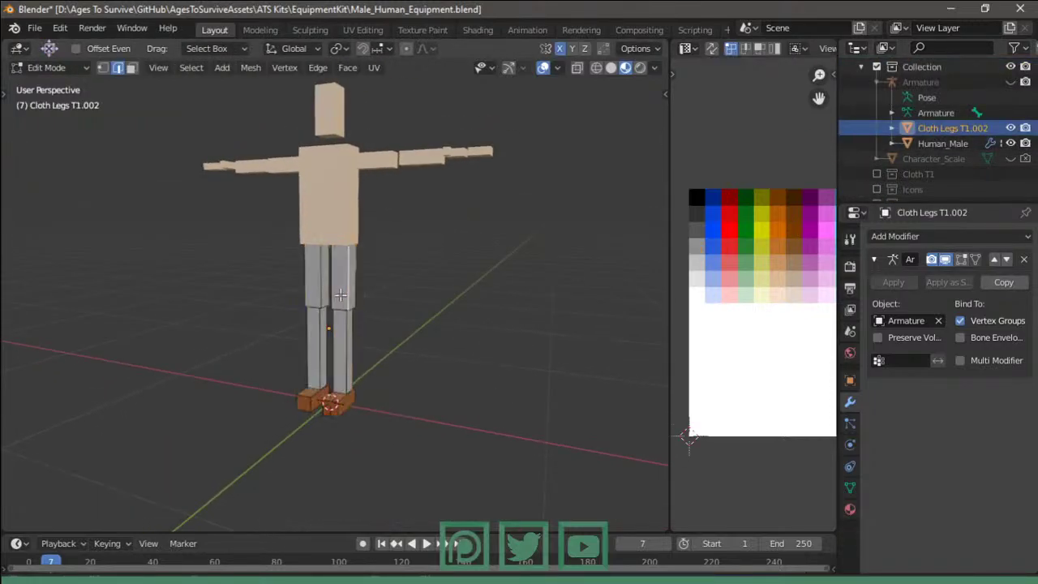
pyautogui.press('l')
pyautogui.press('g')
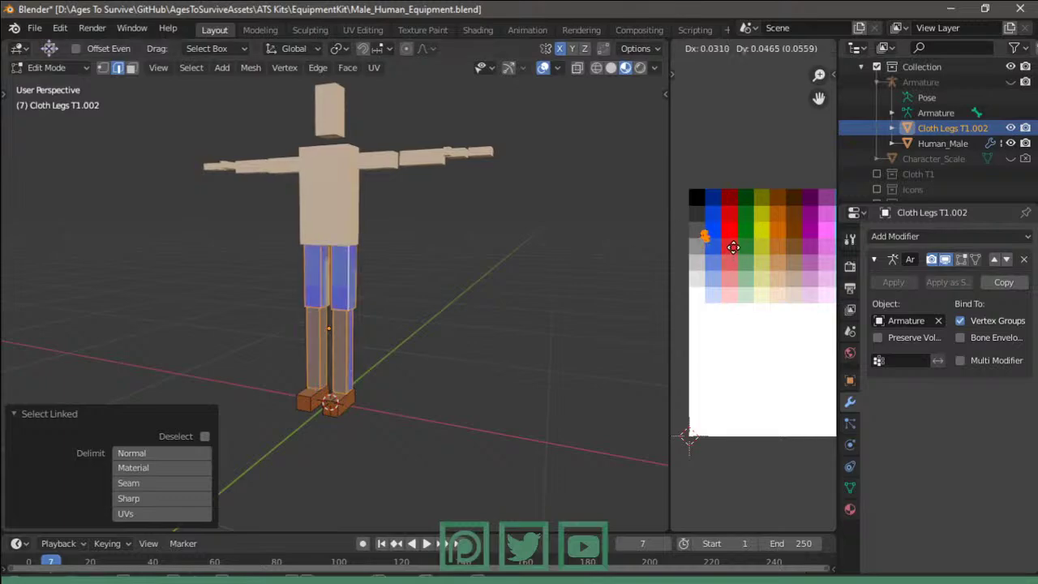
pyautogui.click(726, 235)
pyautogui.press('Tab')
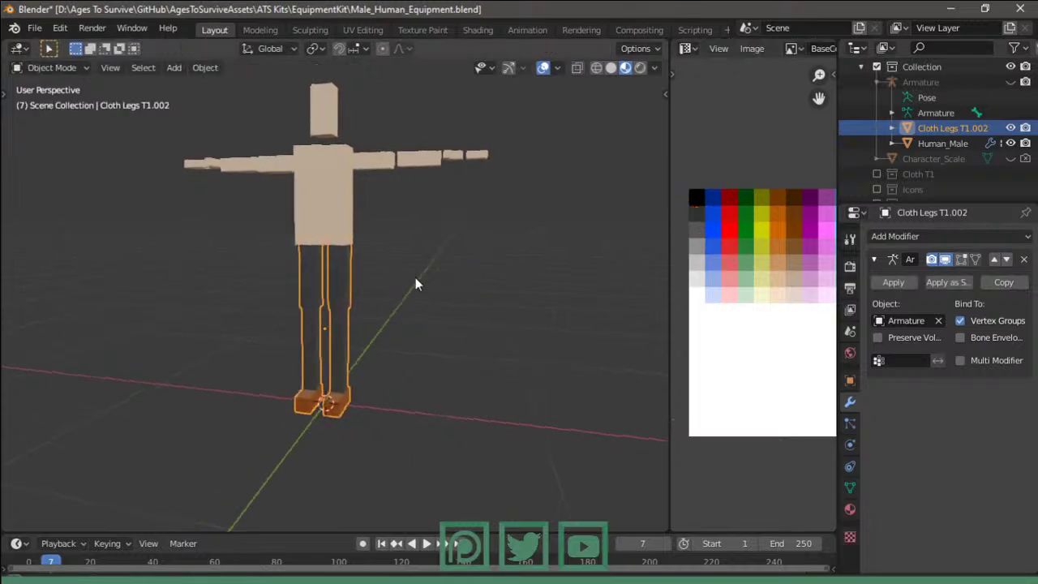
pyautogui.click(477, 270)
pyautogui.moveTo(415, 277)
pyautogui.mouseDown(button='middle')
pyautogui.moveTo(476, 271)
pyautogui.moveTo(475, 309)
pyautogui.mouseUp(button='middle')
# - Shift the leg UVs to a different swatch so the trousers turn brown
pyautogui.press('Tab')
pyautogui.press('g')
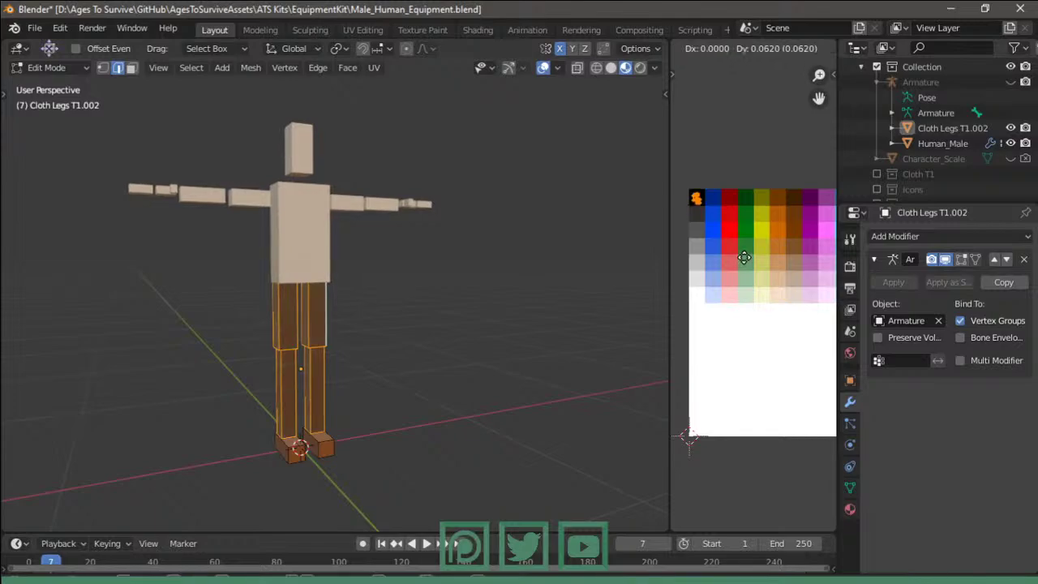
pyautogui.press('Escape')
pyautogui.press('Tab')
pyautogui.moveTo(447, 255)
pyautogui.mouseDown(button='middle')
pyautogui.moveTo(392, 278)
pyautogui.moveTo(306, 249)
pyautogui.moveTo(361, 266)
pyautogui.mouseUp(button='middle')
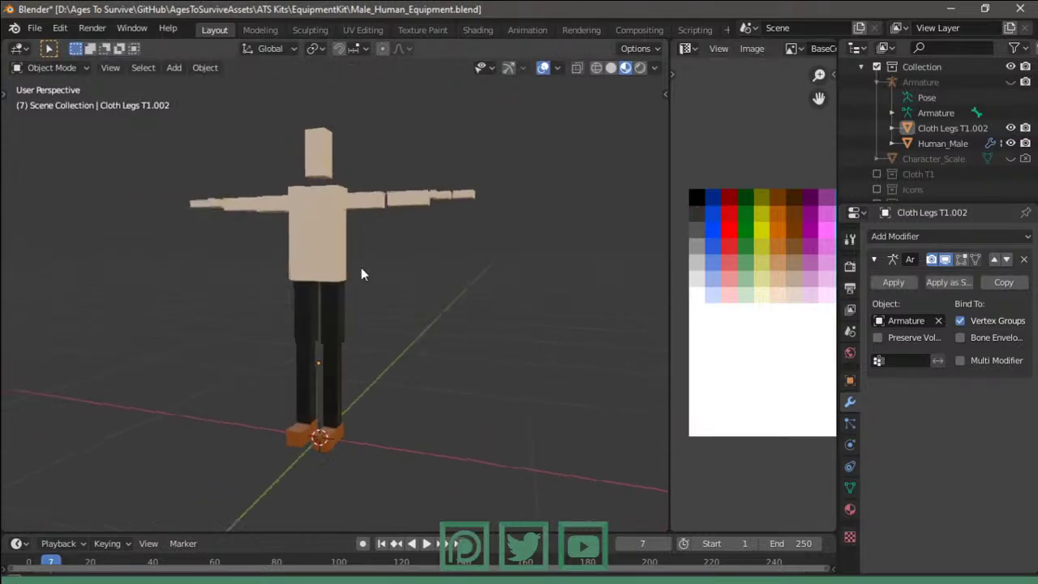
pyautogui.scroll(3, 361, 267)
pyautogui.press('Tab')
pyautogui.press('g')
pyautogui.click(754, 255)
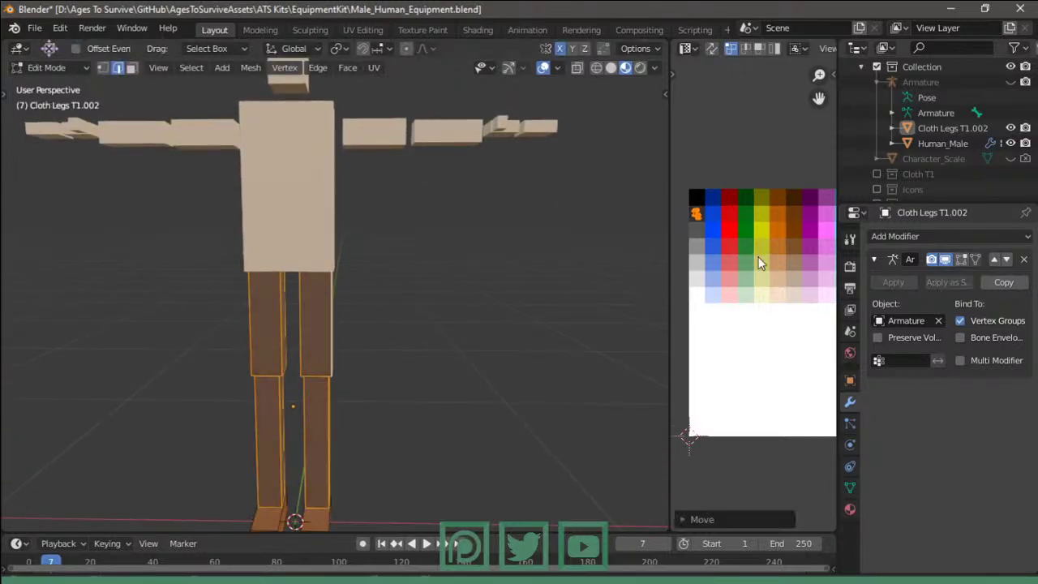
pyautogui.press('Tab')
pyautogui.click(179, 568)
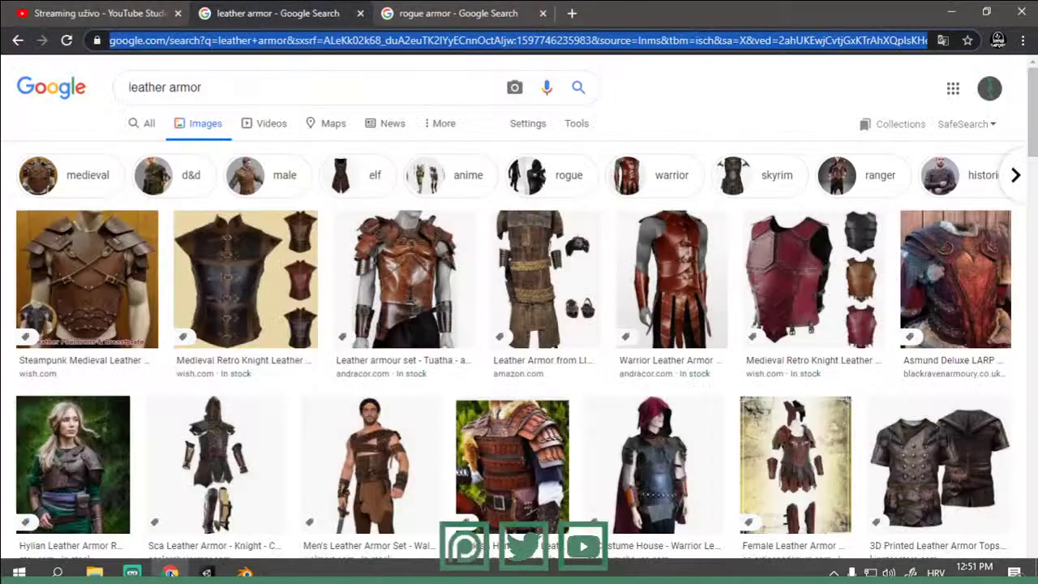
pyautogui.click(144, 11)
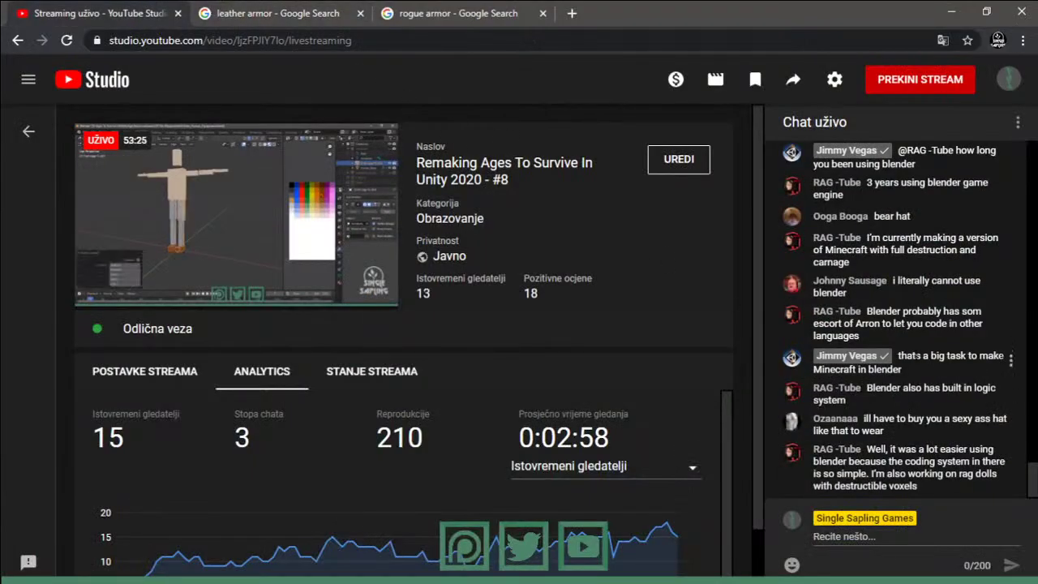
pyautogui.click(874, 419)
pyautogui.moveTo(900, 424)
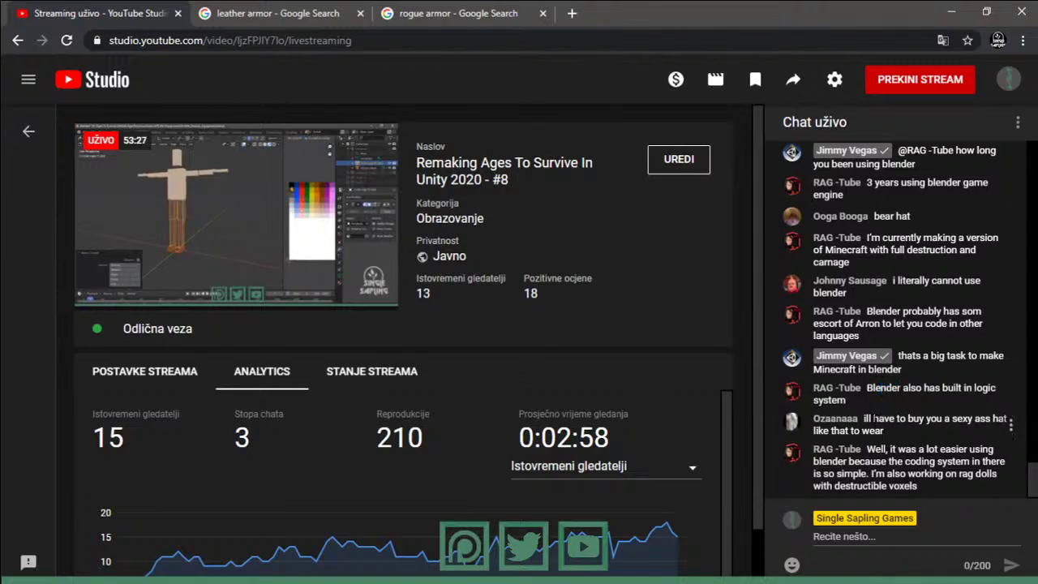
pyautogui.moveTo(927, 419); pyautogui.dragTo(943, 430)
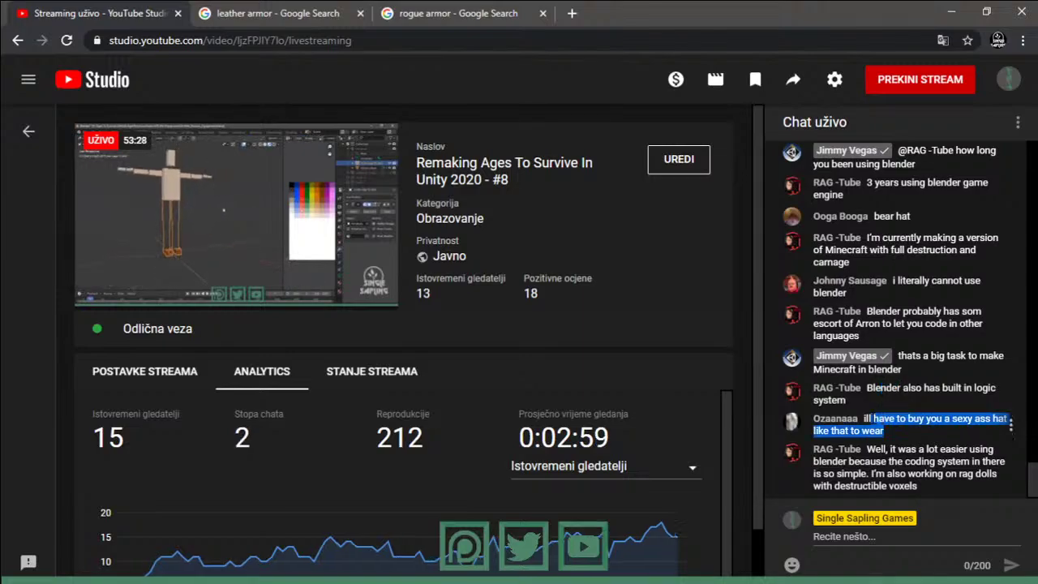
pyautogui.click(943, 431)
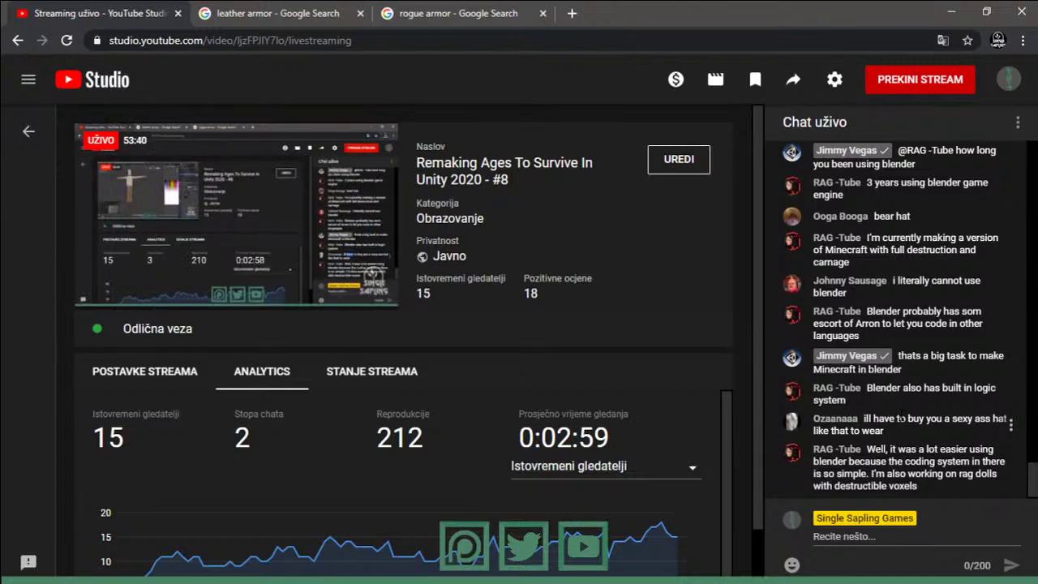
pyautogui.click(952, 12)
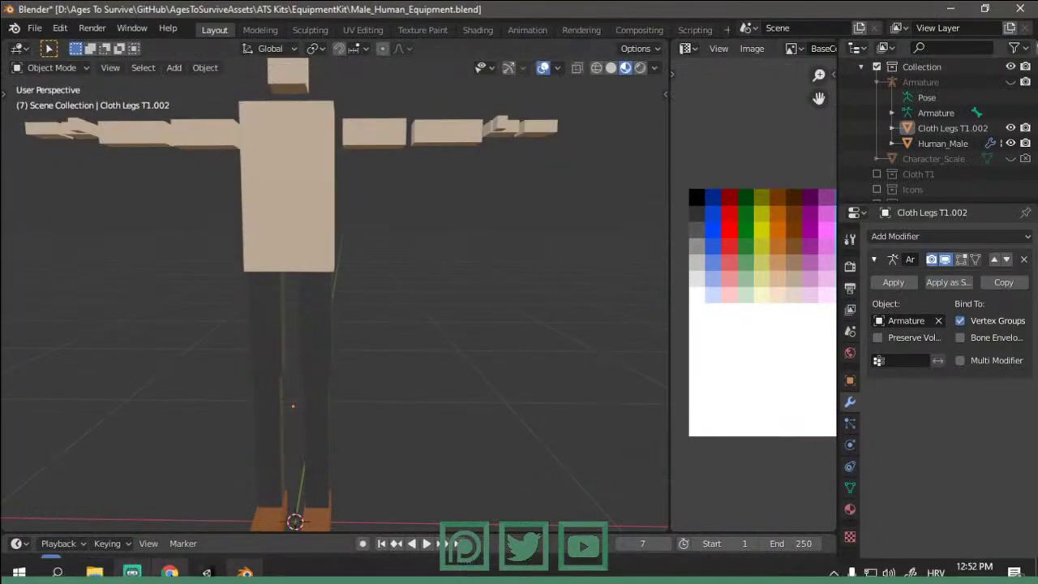
pyautogui.click(170, 572)
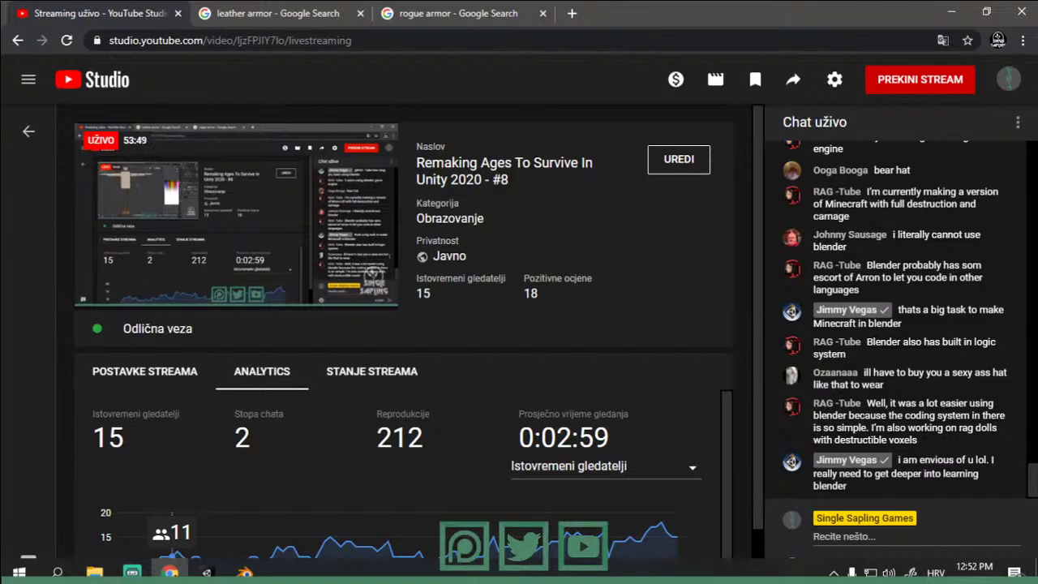
pyautogui.hotkey('alt', 'Tab')
pyautogui.moveTo(365, 324)
pyautogui.mouseDown(button='middle')
pyautogui.moveTo(398, 302)
pyautogui.moveTo(292, 320)
pyautogui.mouseUp(button='middle')
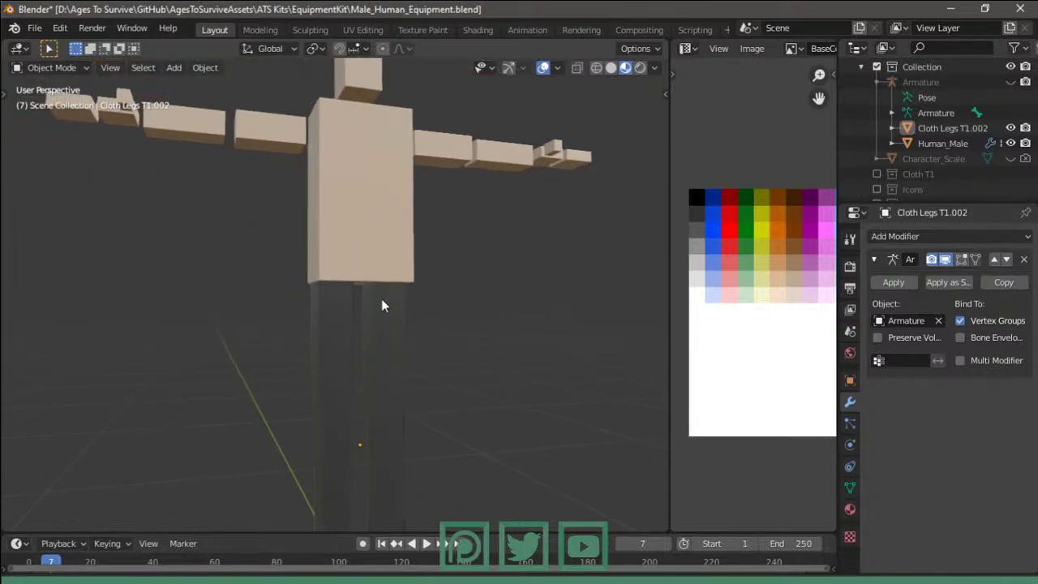
pyautogui.hotkey('alt', 'Tab')
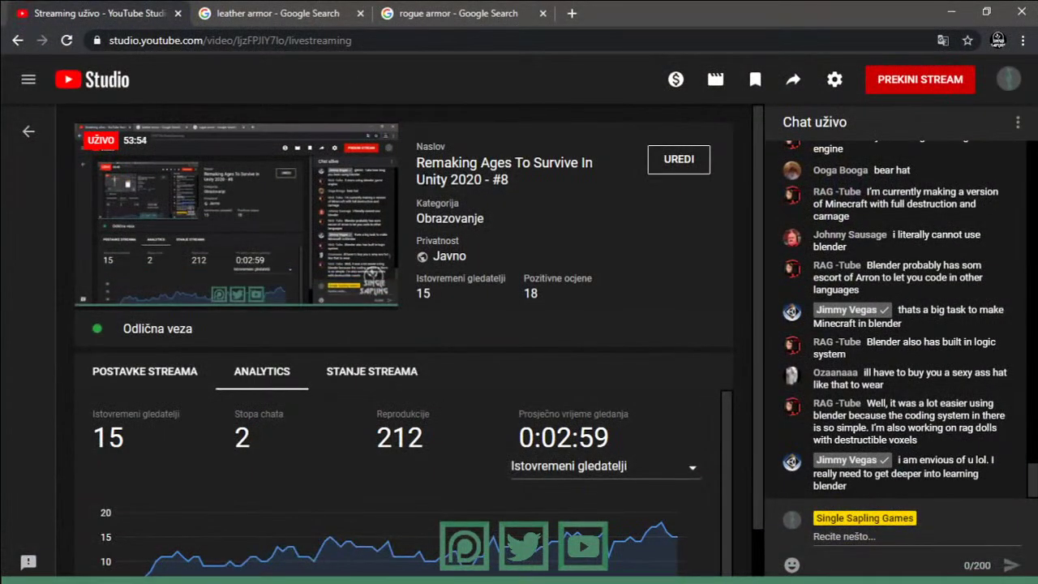
pyautogui.click(324, 7)
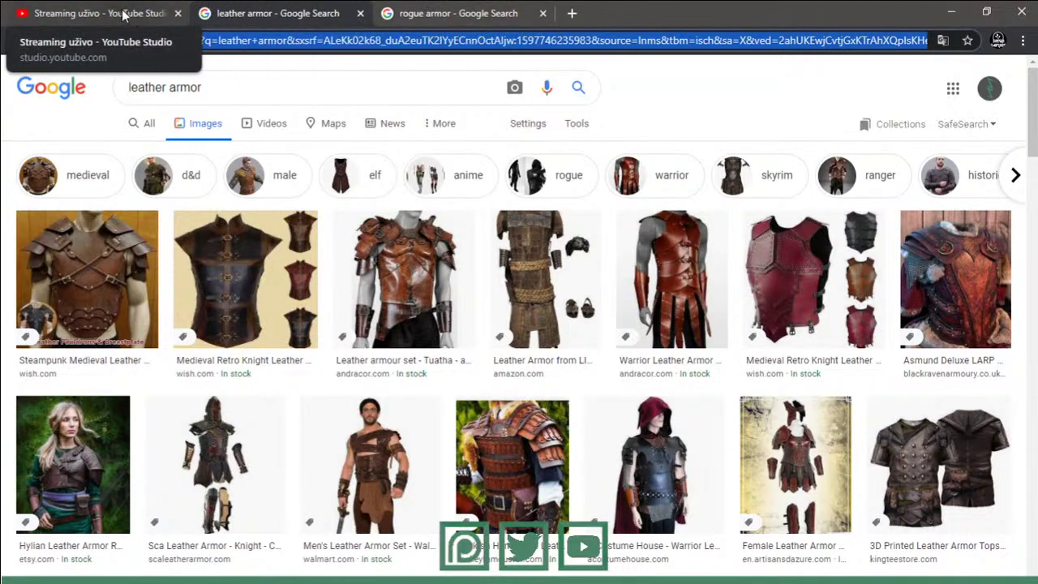
pyautogui.click(97, 13)
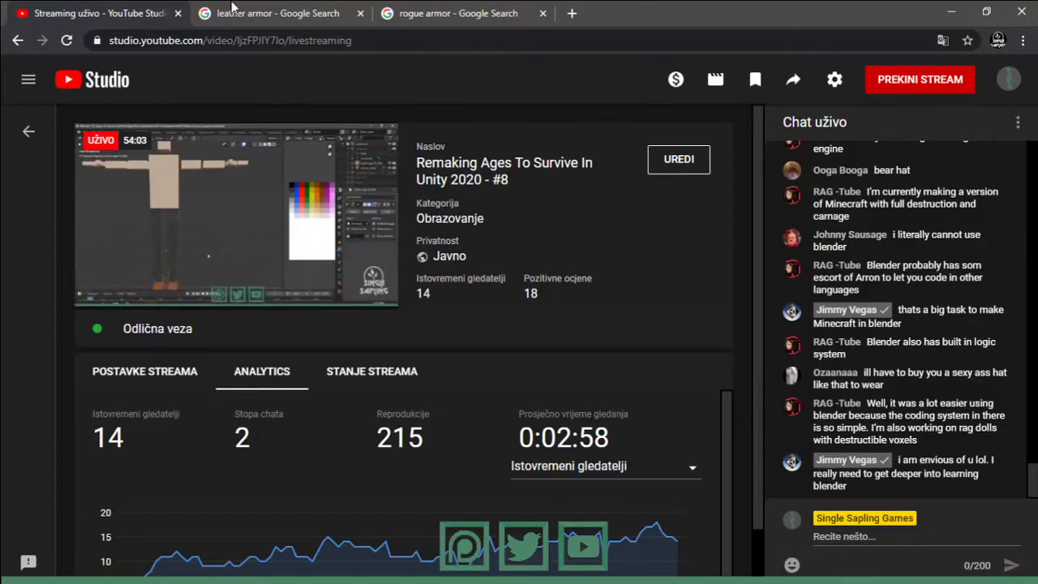
pyautogui.click(228, 10)
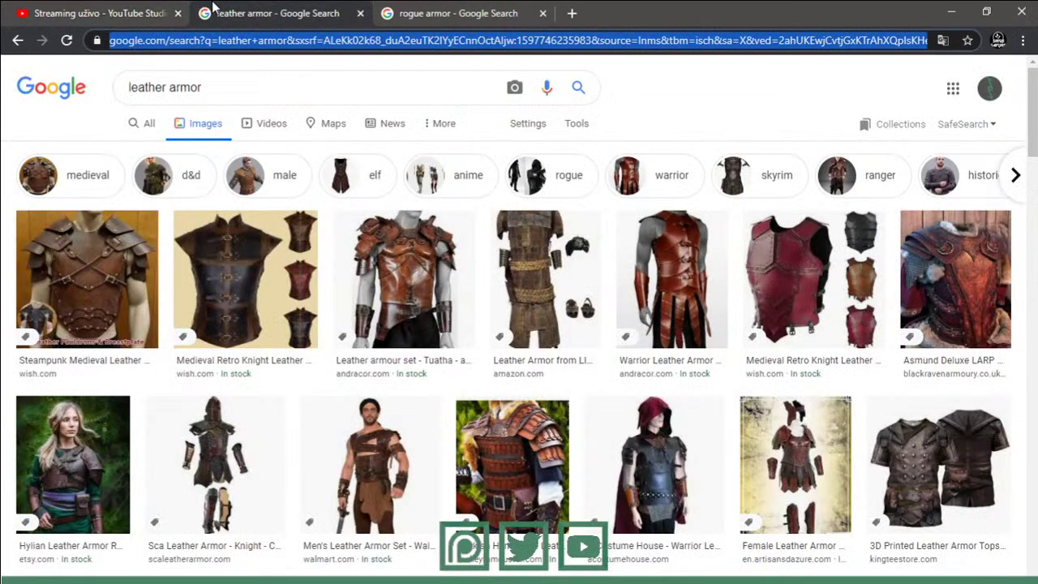
# - Duplicate the connected torso part in place and separate the copy into its own object
pyautogui.hotkey('alt', 'Tab')
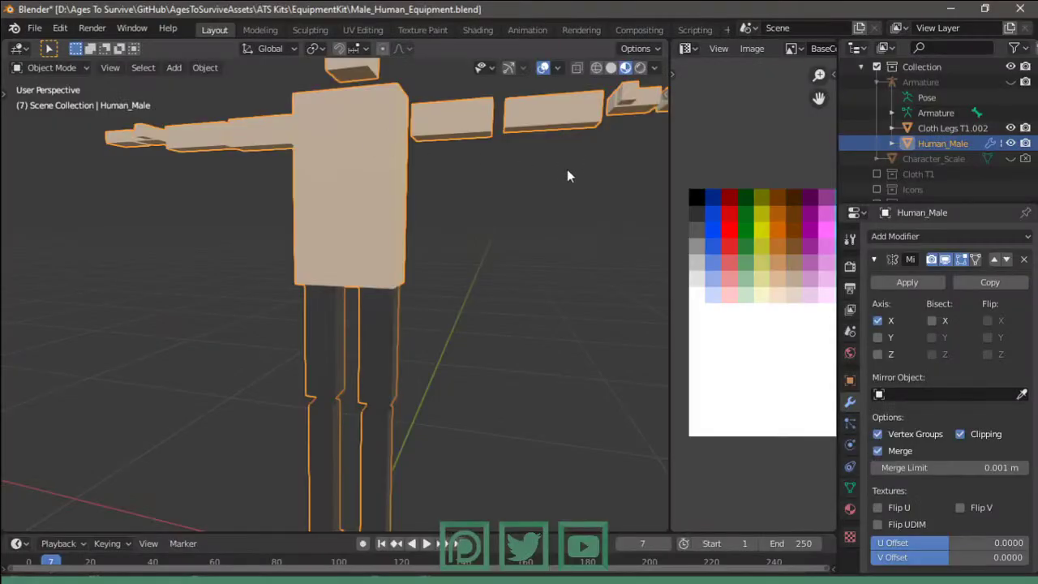
pyautogui.press('Tab')
pyautogui.moveTo(383, 199)
pyautogui.mouseDown(button='middle')
pyautogui.moveTo(360, 299)
pyautogui.moveTo(372, 283)
pyautogui.mouseUp(button='middle')
pyautogui.press('l')
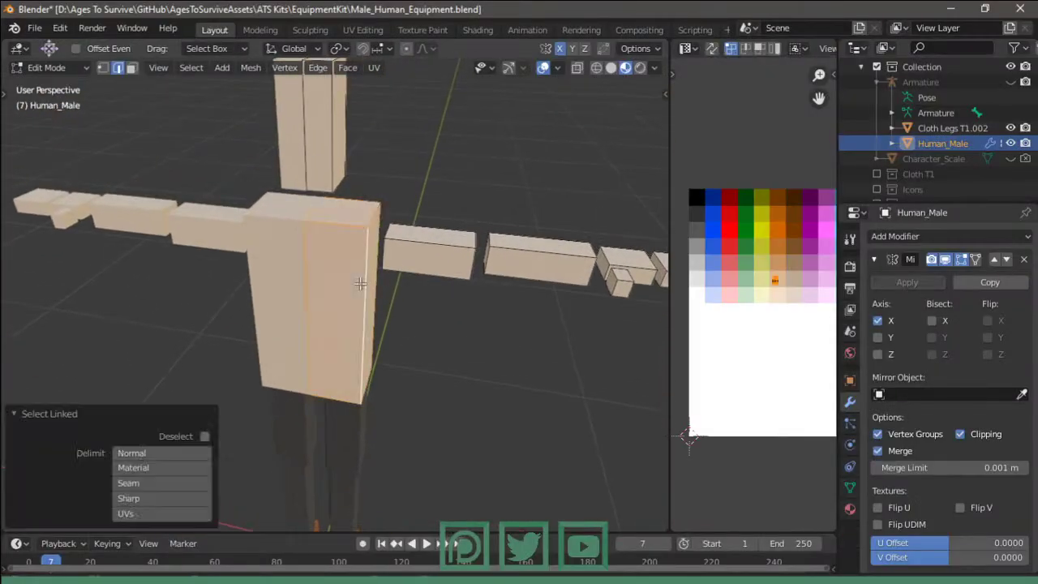
pyautogui.hotkey('shift', 'd')
pyautogui.press('Escape')
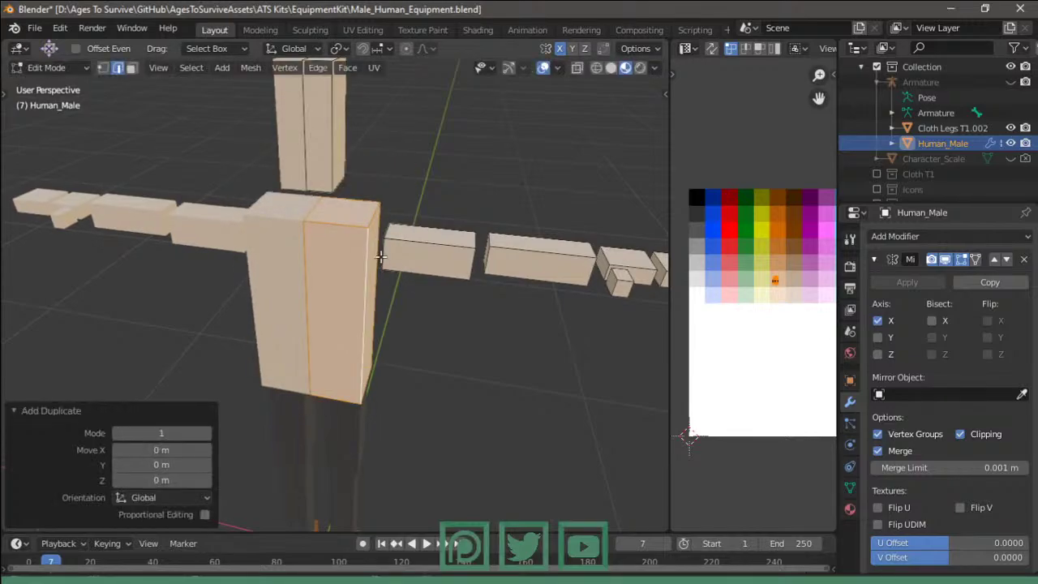
pyautogui.press('p')
pyautogui.press('Tab')
pyautogui.click(364, 272)
# - In the new torso object, shift part of the mesh vertically and select the connected upper chest
pyautogui.press('Tab')
pyautogui.moveTo(364, 271)
pyautogui.mouseDown(button='middle')
pyautogui.moveTo(347, 349)
pyautogui.moveTo(353, 308)
pyautogui.mouseUp(button='middle')
pyautogui.press('g')
pyautogui.click(354, 309)
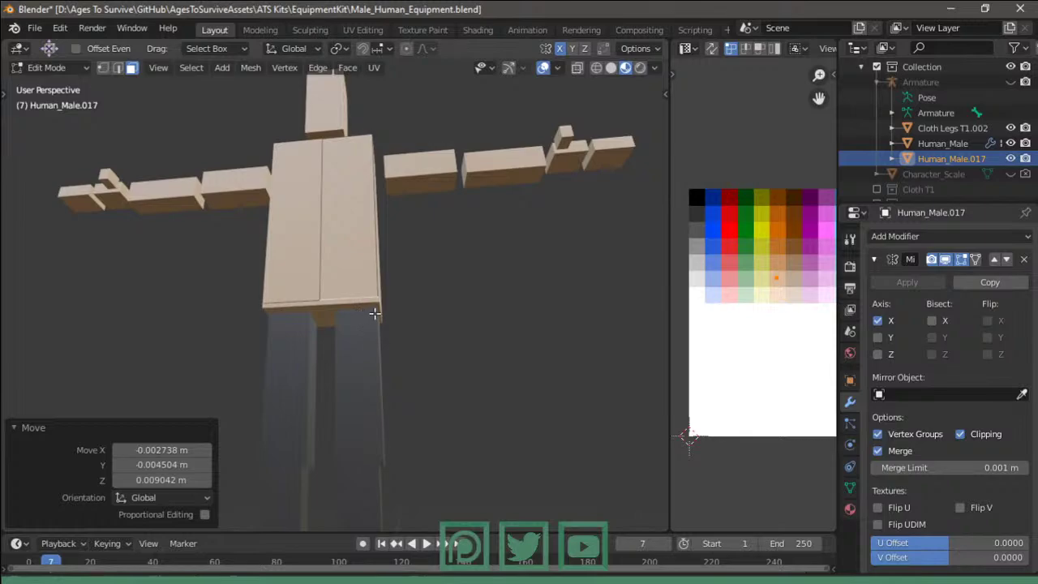
pyautogui.press('g')
pyautogui.press('z')
pyautogui.click(391, 182)
pyautogui.click(367, 172)
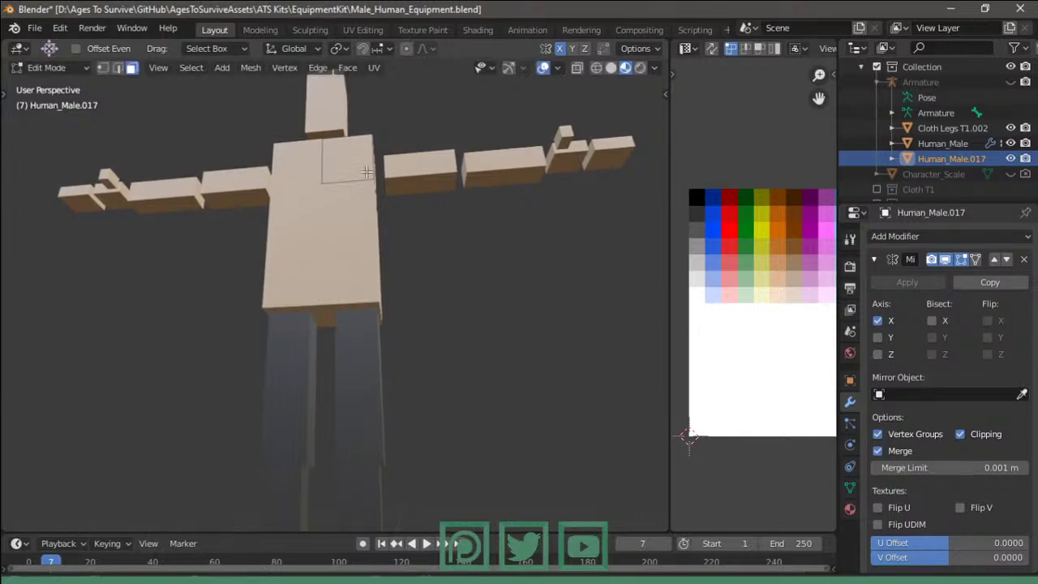
pyautogui.press('l')
# - Puff the chest piece out 0.0191 m and move its UVs onto a brown swatch
pyautogui.moveTo(382, 199); pyautogui.dragTo(398, 269, button='middle')
pyautogui.hotkey('alt', 's')
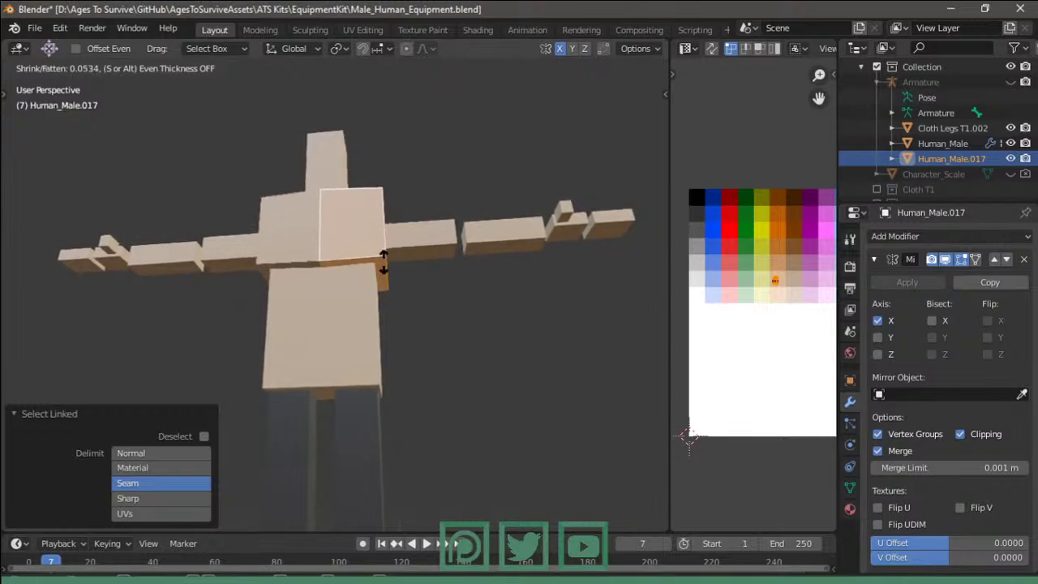
pyautogui.click(358, 268)
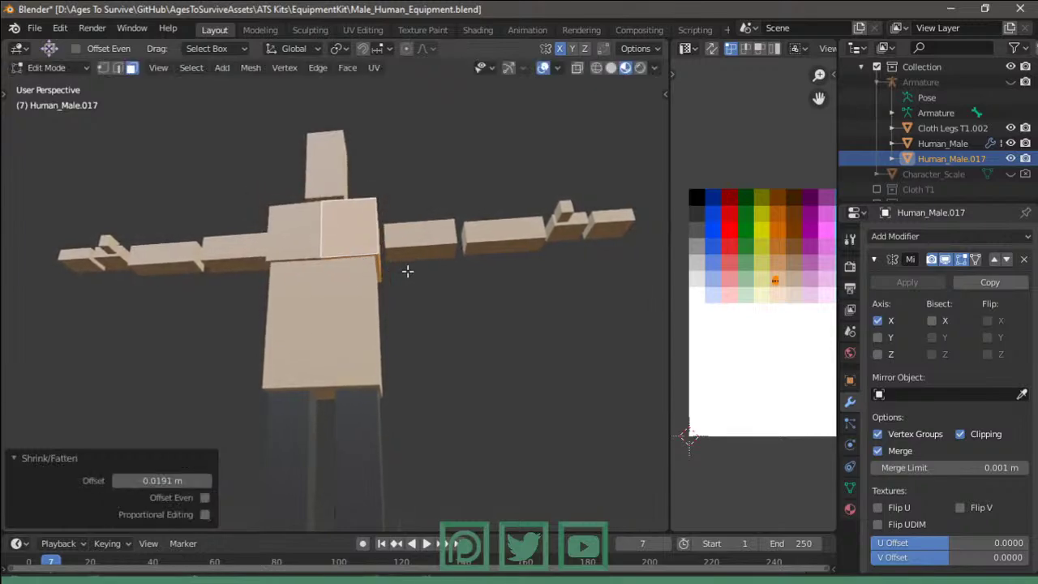
pyautogui.press('g')
pyautogui.click(805, 243)
pyautogui.press('Tab')
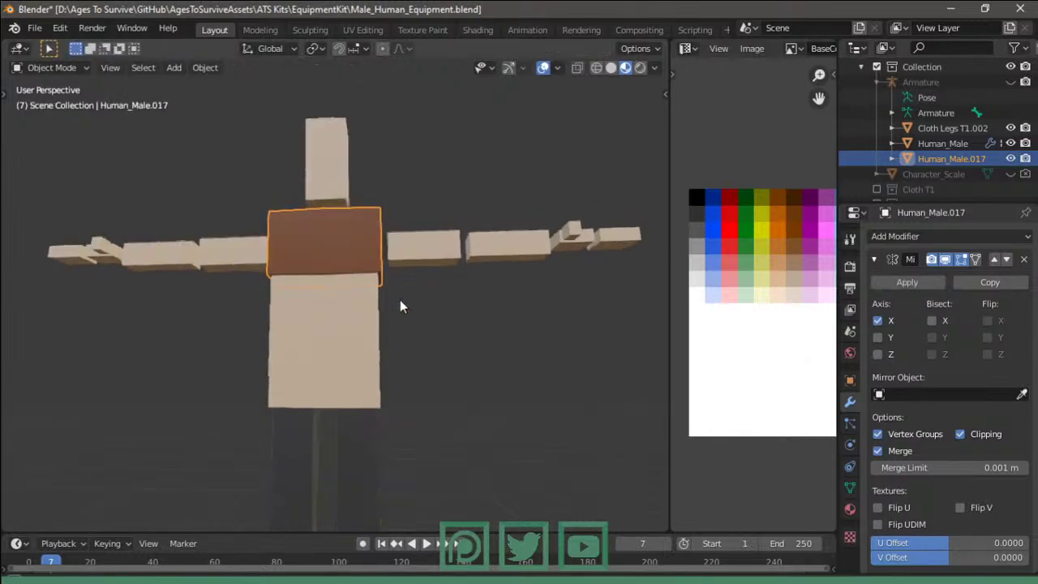
pyautogui.moveTo(400, 299)
pyautogui.mouseDown(button='middle')
pyautogui.moveTo(279, 367)
pyautogui.moveTo(329, 343)
pyautogui.mouseUp(button='middle')
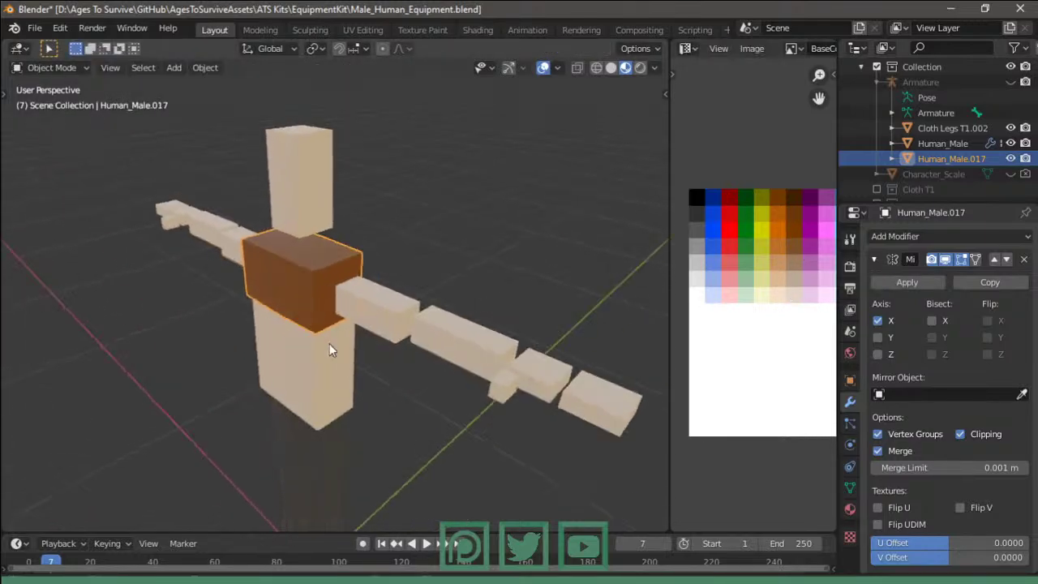
# - Add a loop cut down the middle of the chest piece and select a front face
pyautogui.press('Tab')
pyautogui.hotkey('ctrl', 'r')
pyautogui.click(307, 268)
pyautogui.click(307, 268)
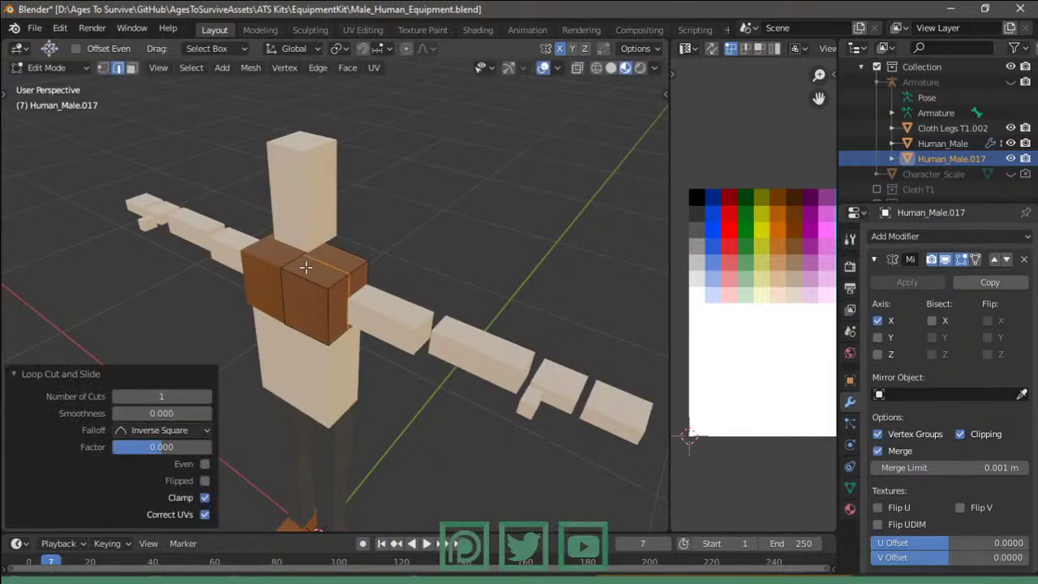
pyautogui.click(301, 268)
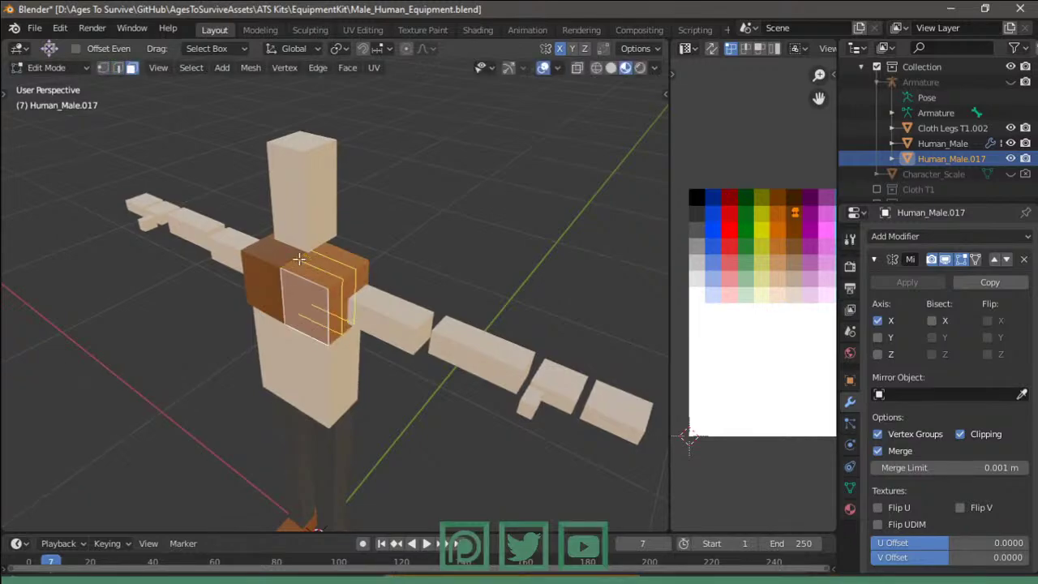
pyautogui.moveTo(299, 258); pyautogui.dragTo(371, 250, button='middle')
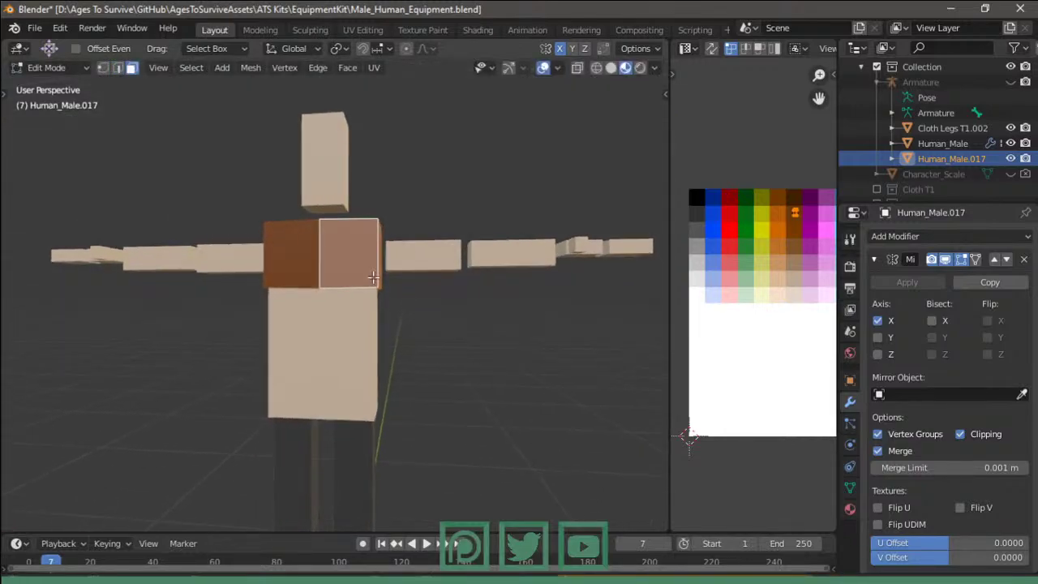
# - Move the selected chest face straight down to sit below the chest
pyautogui.press('g')
pyautogui.rightClick(373, 264)
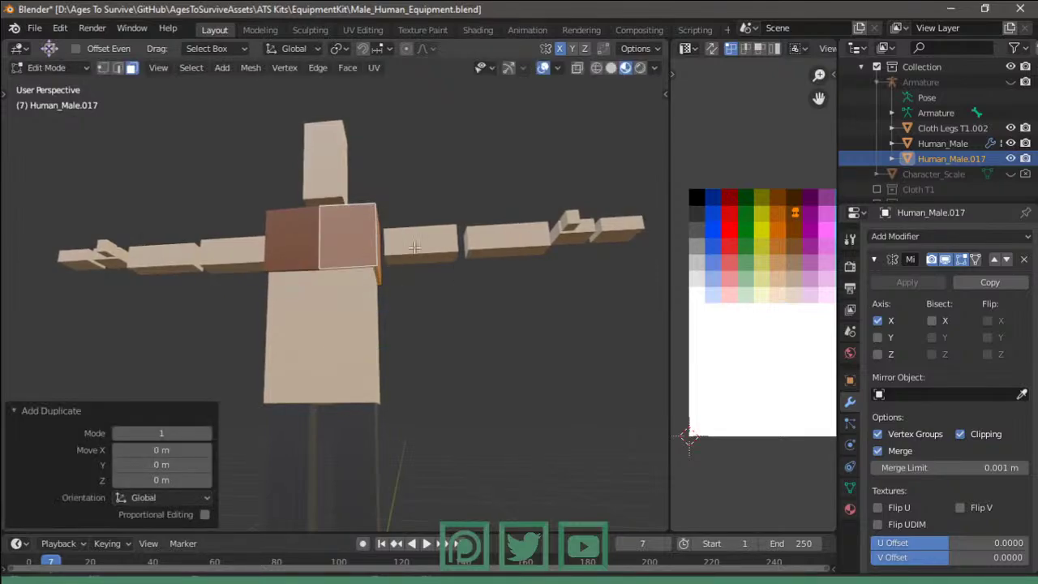
pyautogui.press('g')
pyautogui.press('z')
pyautogui.rightClick(401, 308)
pyautogui.hotkey('ctrl', 'z')
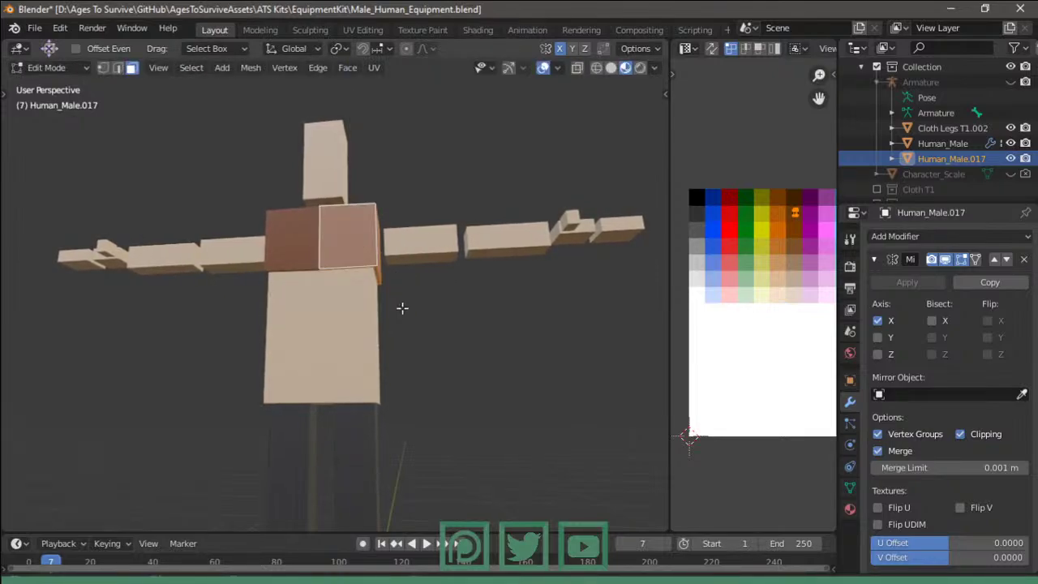
pyautogui.press('g')
pyautogui.press('z')
pyautogui.rightClick(399, 357)
pyautogui.press('g')
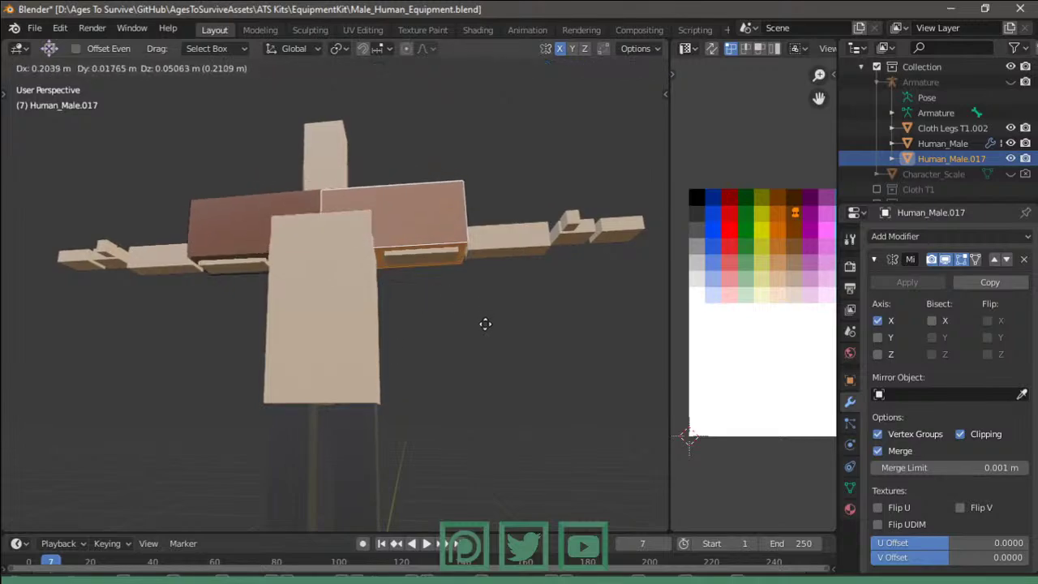
pyautogui.rightClick(412, 324)
pyautogui.press('g')
pyautogui.press('z')
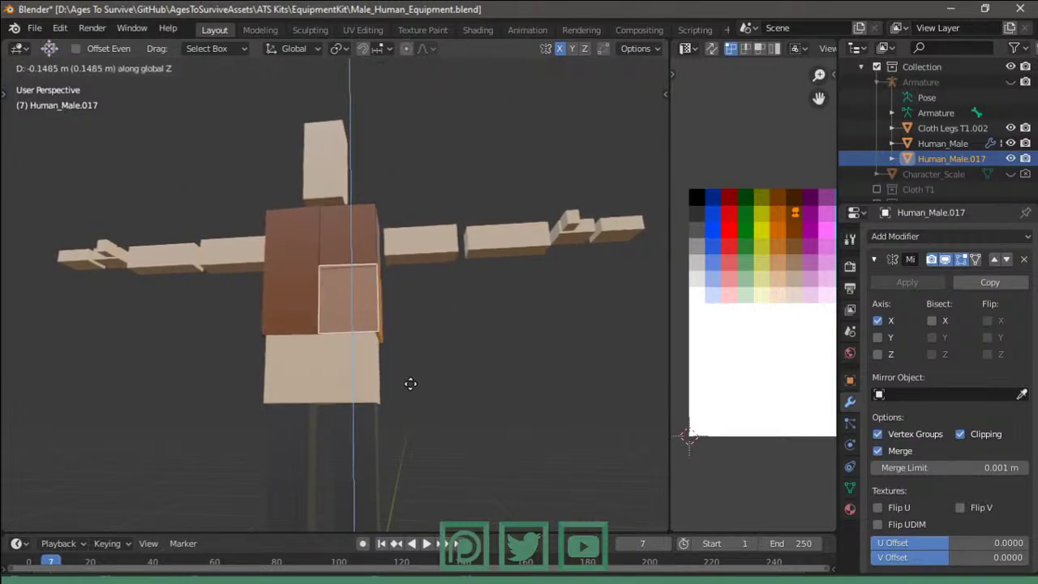
pyautogui.click(412, 382)
# - Thicken the lower face outward with shrink/fatten and check the shape
pyautogui.hotkey('alt', 's')
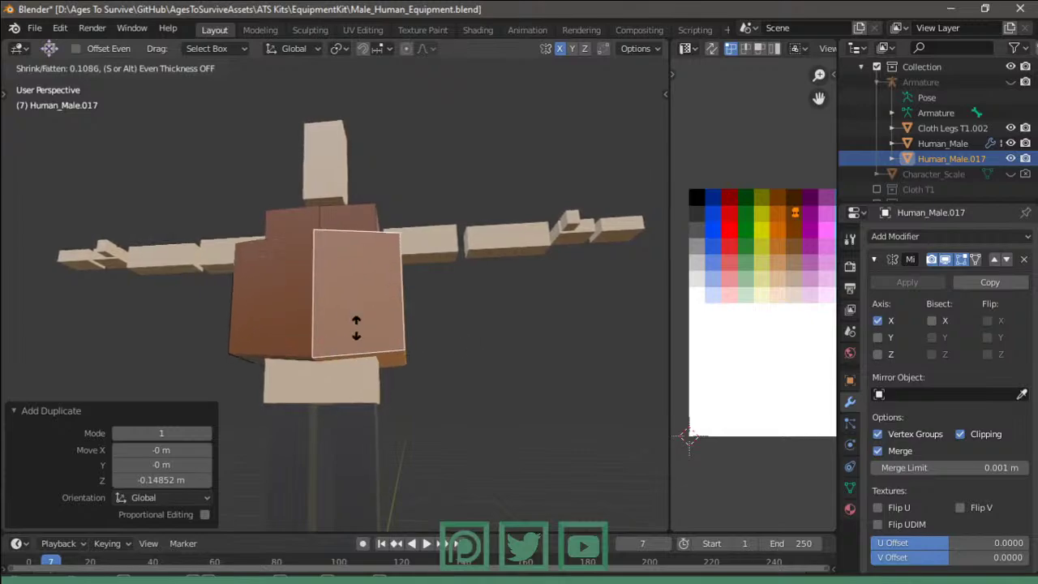
pyautogui.press('Escape')
pyautogui.scroll(3, 351, 318)
pyautogui.scroll(2, 690, 364)
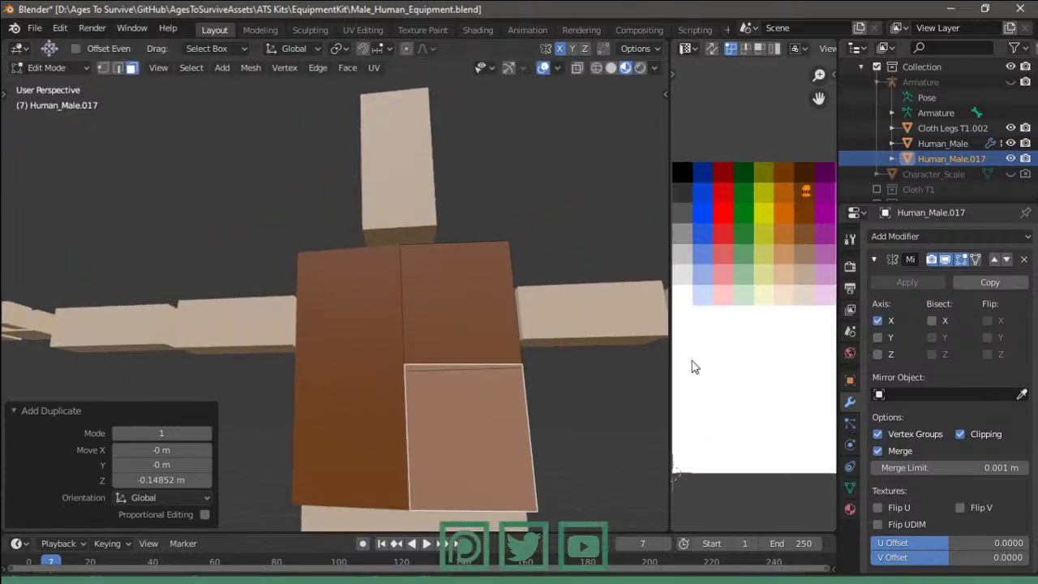
pyautogui.moveTo(690, 364); pyautogui.dragTo(744, 278, button='middle')
pyautogui.keyDown('shift'); pyautogui.moveTo(584, 364); pyautogui.dragTo(510, 274, button='middle'); pyautogui.keyUp('shift')
pyautogui.hotkey('alt', 's')
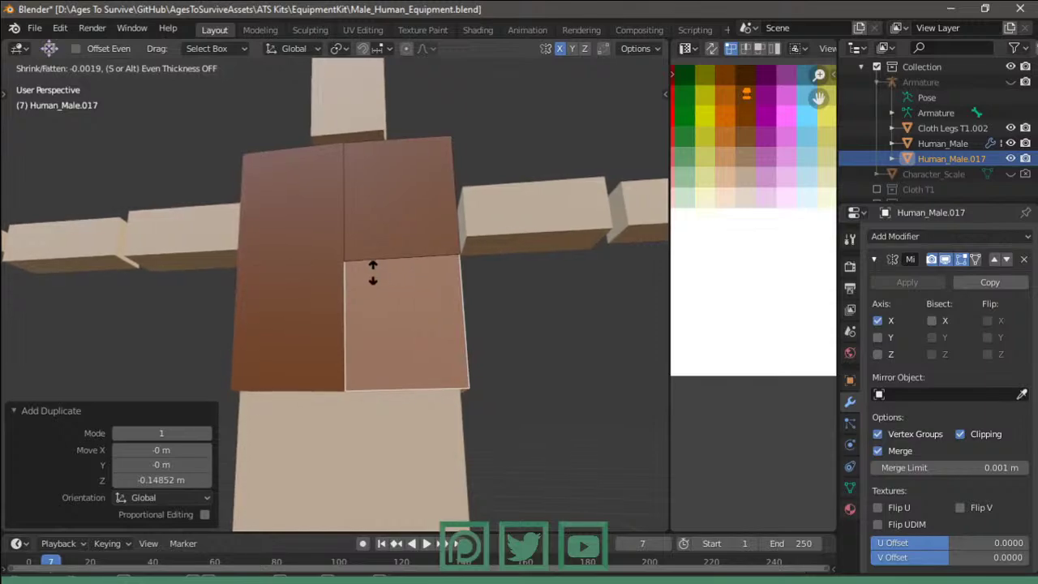
pyautogui.press('Escape')
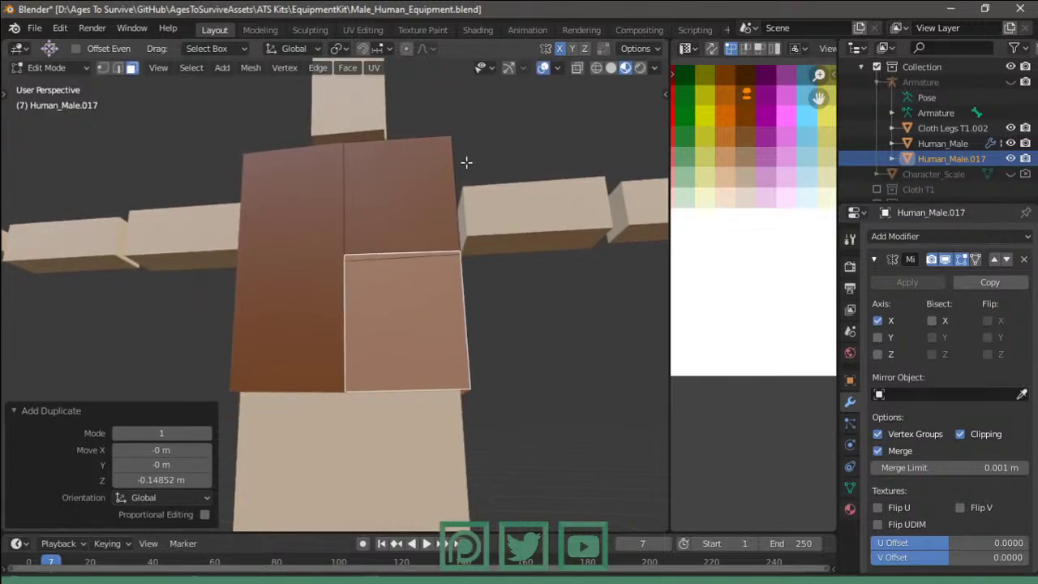
pyautogui.hotkey('alt', 's')
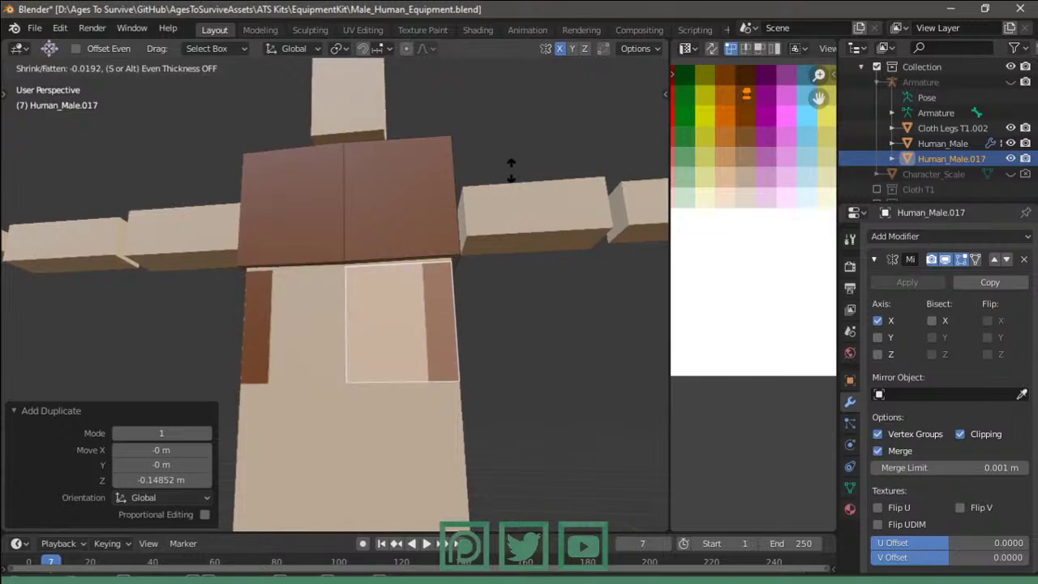
pyautogui.click(528, 165)
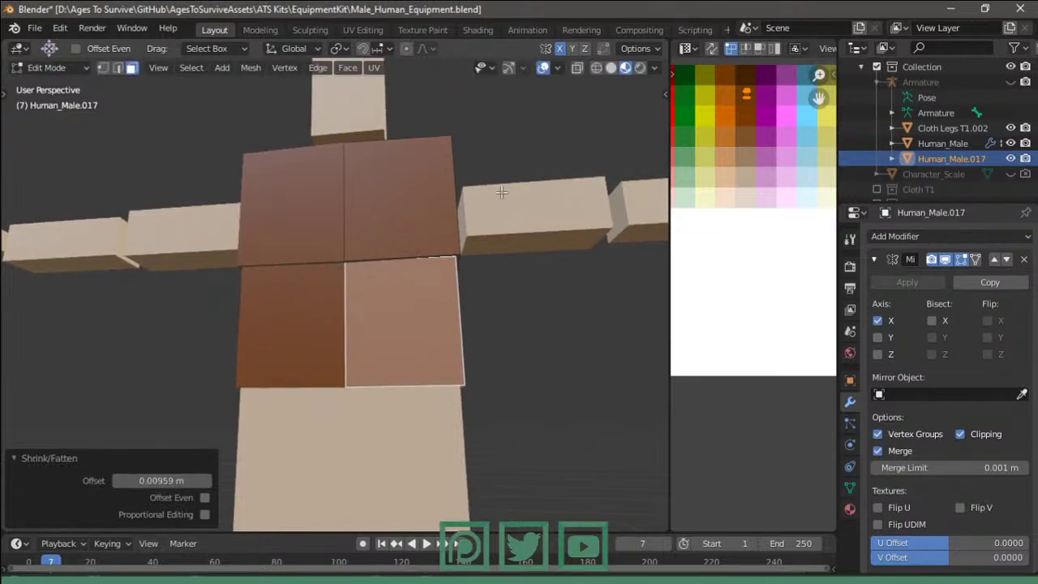
pyautogui.press('Tab')
pyautogui.moveTo(528, 165)
pyautogui.mouseDown(button='middle')
pyautogui.moveTo(437, 253)
pyautogui.moveTo(379, 265)
pyautogui.mouseUp(button='middle')
# - Duplicate the selected faces and lower the copy below the chest
pyautogui.press('Tab')
pyautogui.hotkey('shift', 'd')
pyautogui.press('Escape')
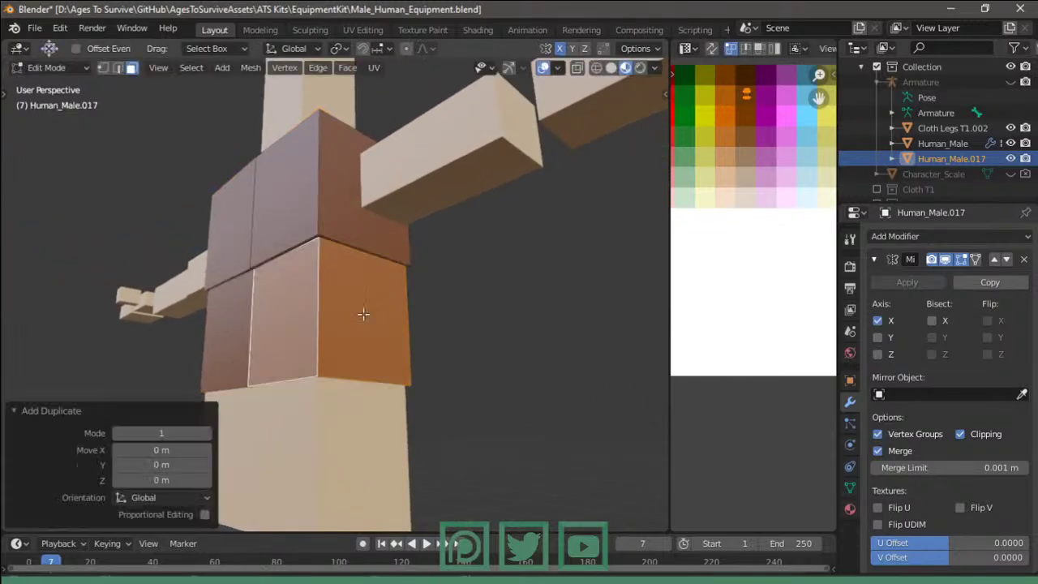
pyautogui.press('g')
pyautogui.press('z')
pyautogui.click(366, 434)
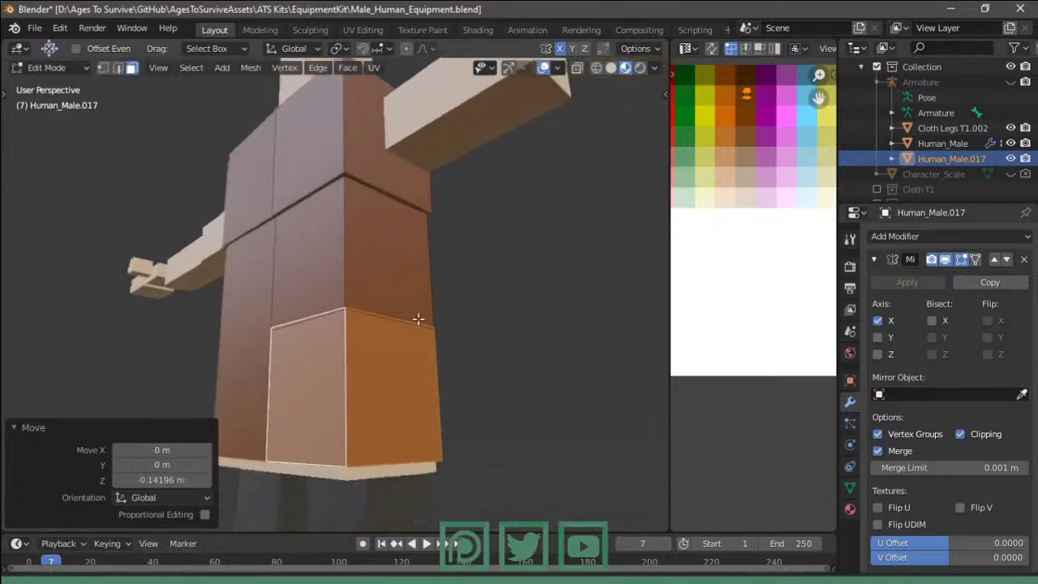
# - Stretch the lower vest panel vertically and nudge it slightly upward
pyautogui.moveTo(417, 317); pyautogui.dragTo(424, 330, button='middle')
pyautogui.press('s')
pyautogui.press('z')
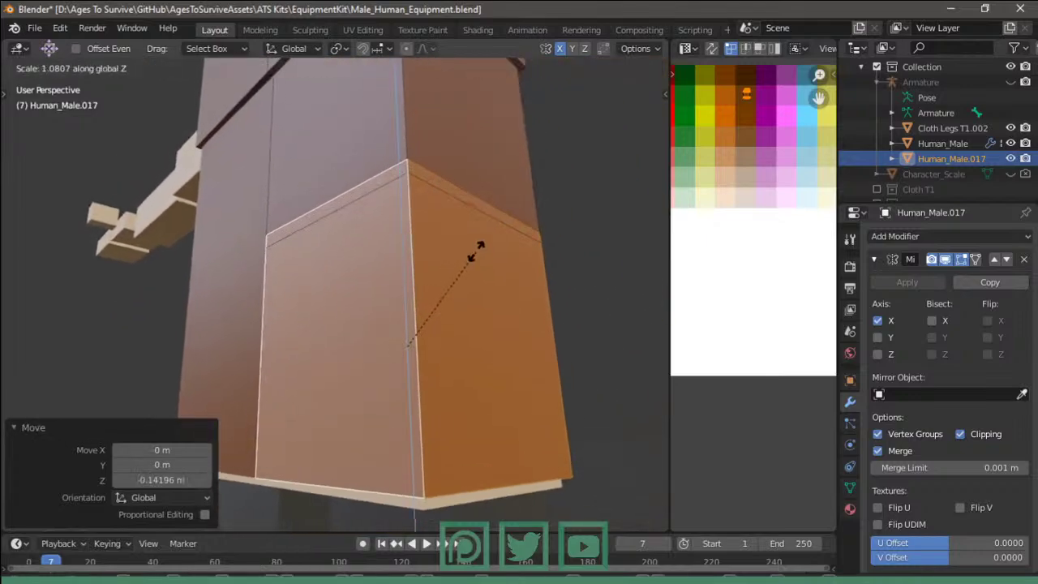
pyautogui.click(478, 252)
pyautogui.press('g')
pyautogui.press('z')
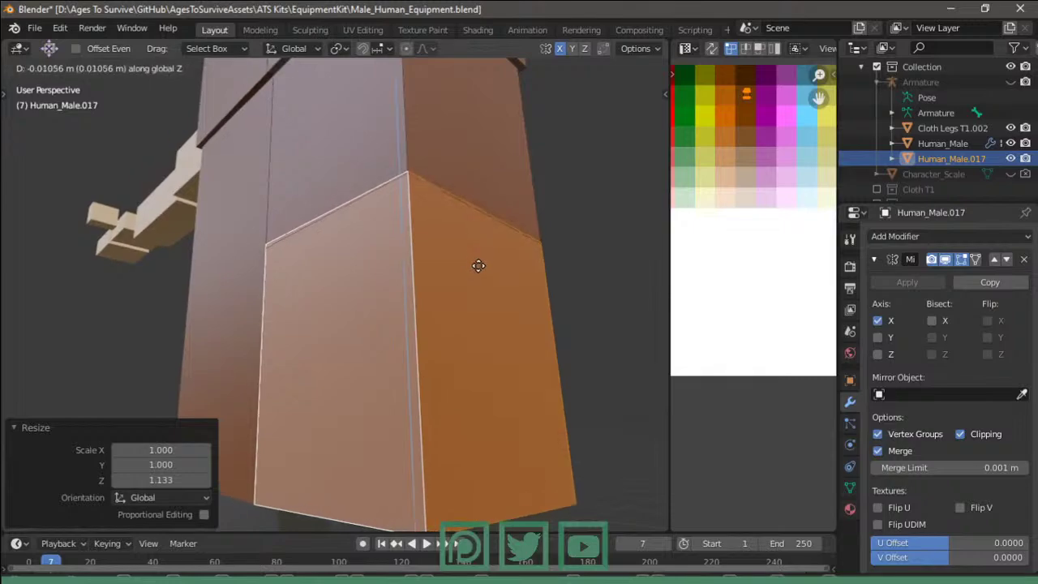
pyautogui.click(487, 256)
# - Fatten the selected vest faces and view the whole vest from the front
pyautogui.hotkey('alt', 's')
pyautogui.click(492, 253)
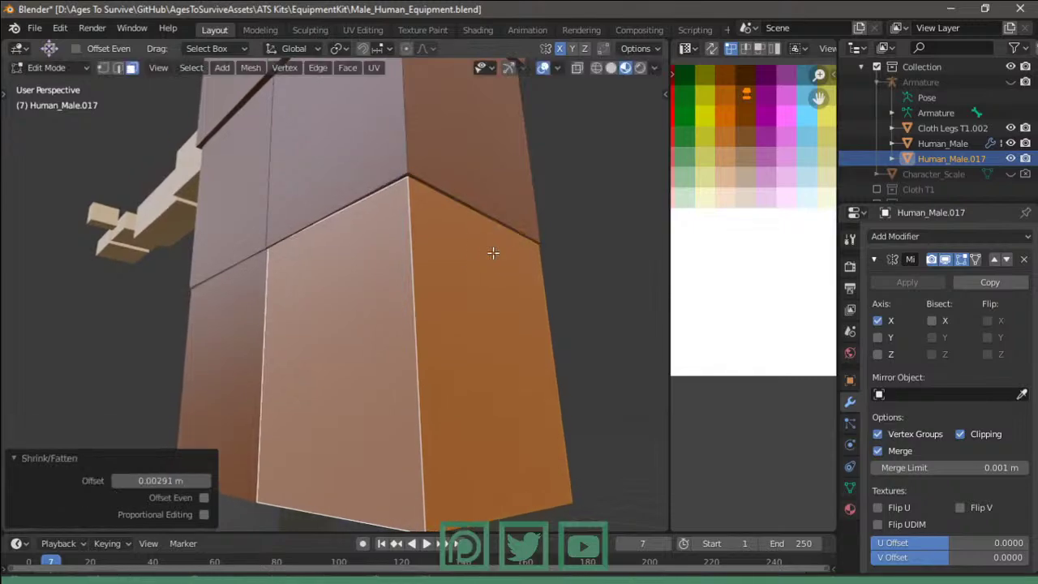
pyautogui.press('g')
pyautogui.press('z')
pyautogui.press('Tab')
pyautogui.scroll(-5, 559, 278)
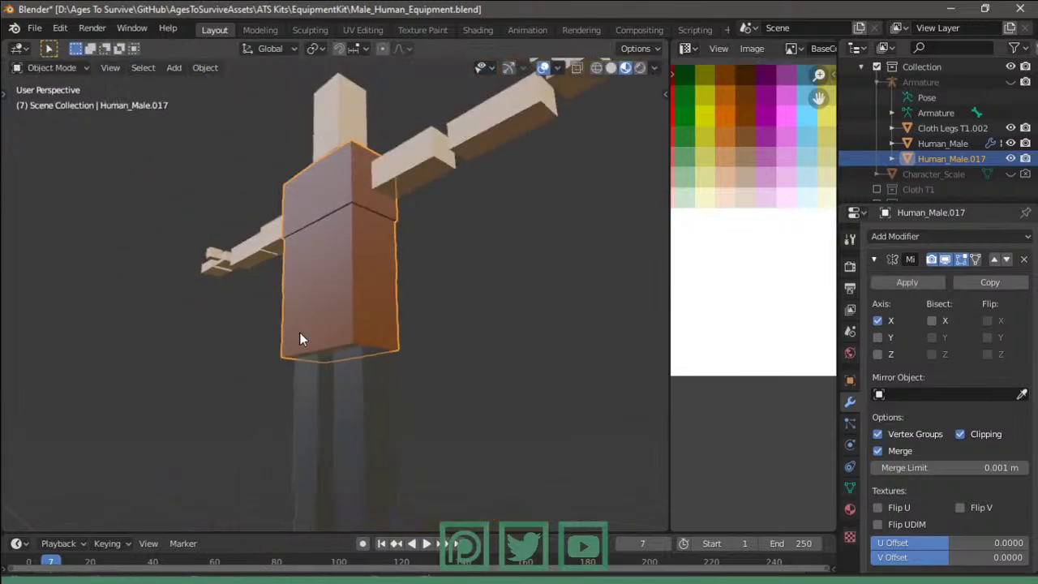
pyautogui.moveTo(299, 332)
pyautogui.mouseDown(button='middle')
pyautogui.moveTo(408, 352)
pyautogui.moveTo(329, 341)
pyautogui.moveTo(331, 223)
pyautogui.mouseUp(button='middle')
# - Select the horizontal edge ring across the vest front and widen it horizontally
pyautogui.press('Tab')
pyautogui.scroll(4, 371, 292)
pyautogui.press('2')
pyautogui.click(340, 312)
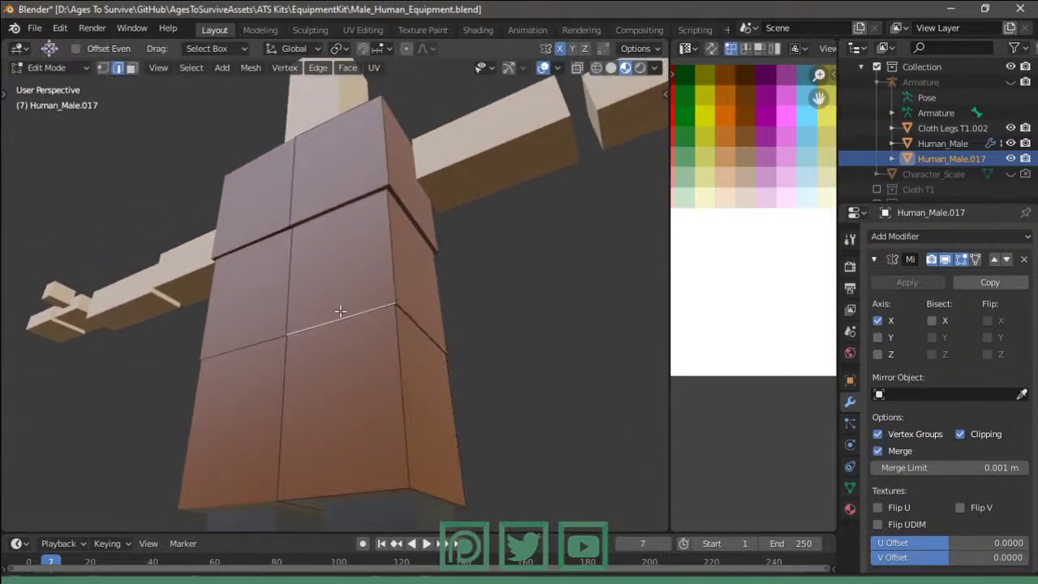
pyautogui.click(382, 305)
pyautogui.moveTo(403, 304)
pyautogui.mouseDown(button='middle')
pyautogui.moveTo(267, 338)
pyautogui.moveTo(284, 341)
pyautogui.moveTo(388, 292)
pyautogui.moveTo(493, 290)
pyautogui.mouseUp(button='middle')
pyautogui.press('s')
pyautogui.hotkey('shift', 'z')
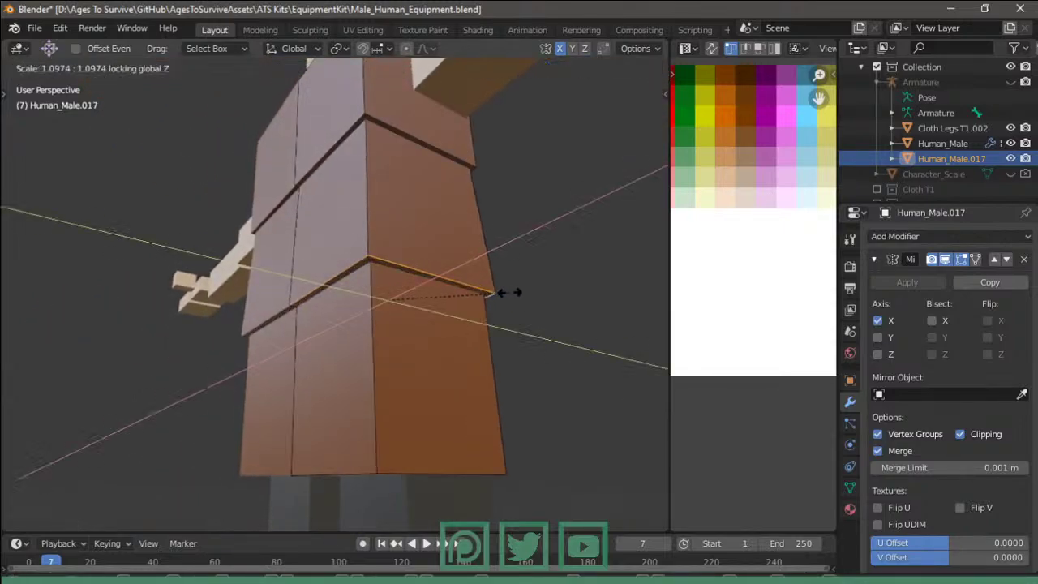
pyautogui.click(431, 454)
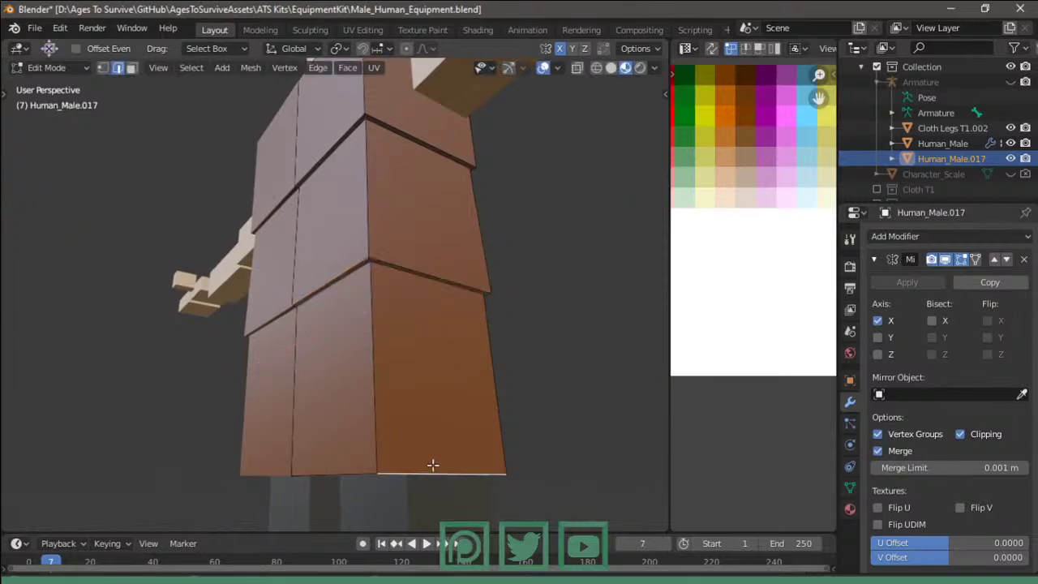
pyautogui.moveTo(430, 463); pyautogui.dragTo(464, 399, button='middle')
# - Rescale the edge ring horizontally to 0.941 so the vest tapers, then review it
pyautogui.moveTo(401, 304)
pyautogui.mouseDown(button='middle')
pyautogui.moveTo(528, 373)
pyautogui.moveTo(428, 301)
pyautogui.moveTo(487, 331)
pyautogui.moveTo(486, 355)
pyautogui.moveTo(514, 362)
pyautogui.moveTo(446, 237)
pyautogui.moveTo(519, 329)
pyautogui.moveTo(528, 306)
pyautogui.mouseUp(button='middle')
pyautogui.press('s')
pyautogui.hotkey('shift', 'z')
pyautogui.click(494, 332)
pyautogui.press('Tab')
pyautogui.press('Tab')
pyautogui.press('s')
pyautogui.hotkey('shift', 'z')
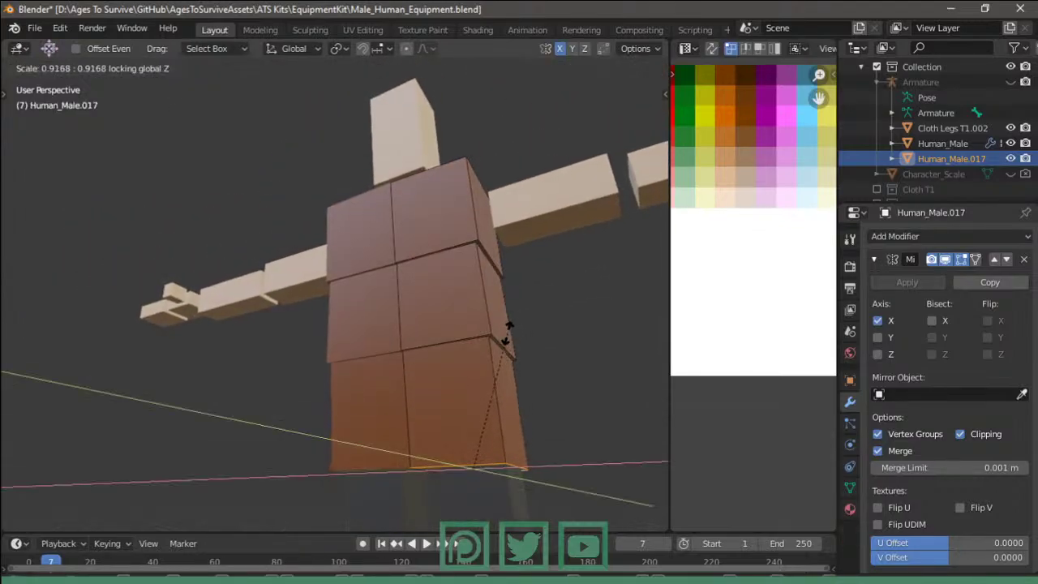
pyautogui.click(520, 334)
pyautogui.press('Tab')
pyautogui.moveTo(521, 333)
pyautogui.mouseDown(button='middle')
pyautogui.moveTo(447, 342)
pyautogui.moveTo(409, 377)
pyautogui.moveTo(336, 386)
pyautogui.moveTo(512, 399)
pyautogui.moveTo(496, 359)
pyautogui.moveTo(540, 330)
pyautogui.moveTo(441, 276)
pyautogui.moveTo(389, 313)
pyautogui.moveTo(489, 362)
pyautogui.moveTo(558, 361)
pyautogui.moveTo(489, 361)
pyautogui.mouseUp(button='middle')
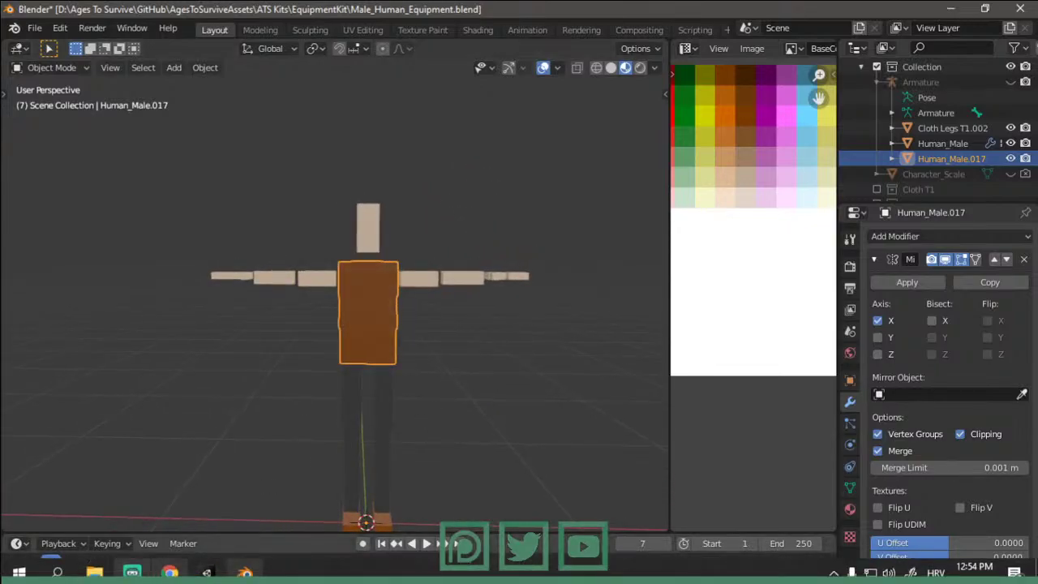
pyautogui.click(132, 573)
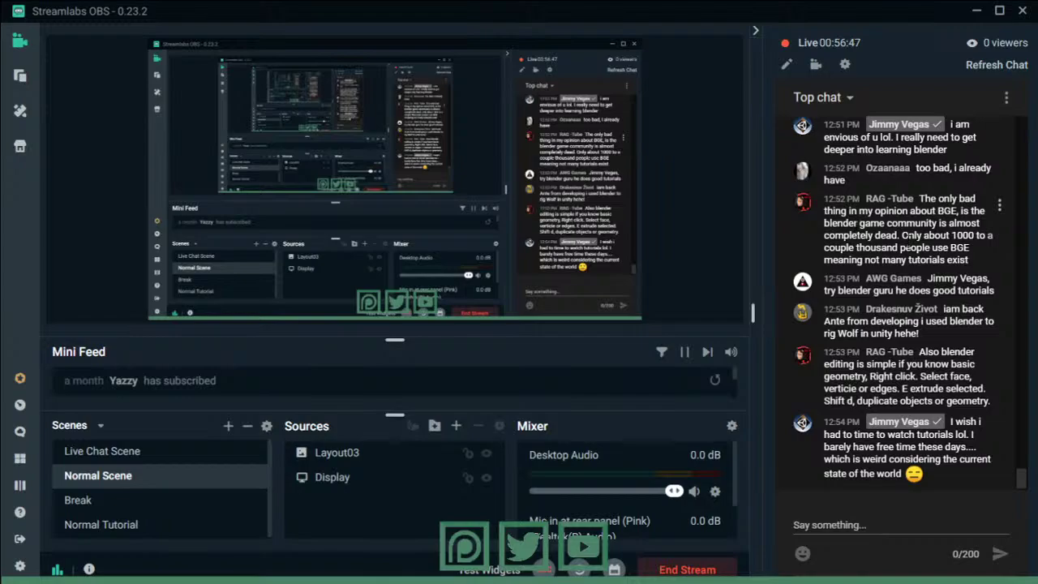
pyautogui.moveTo(910, 237); pyautogui.dragTo(969, 248)
pyautogui.click(954, 246)
pyautogui.moveTo(894, 247); pyautogui.dragTo(827, 121)
pyautogui.click(861, 236)
pyautogui.moveTo(861, 236); pyautogui.dragTo(968, 248)
pyautogui.click(861, 236)
pyautogui.moveTo(870, 290); pyautogui.dragTo(983, 290)
pyautogui.click(988, 285)
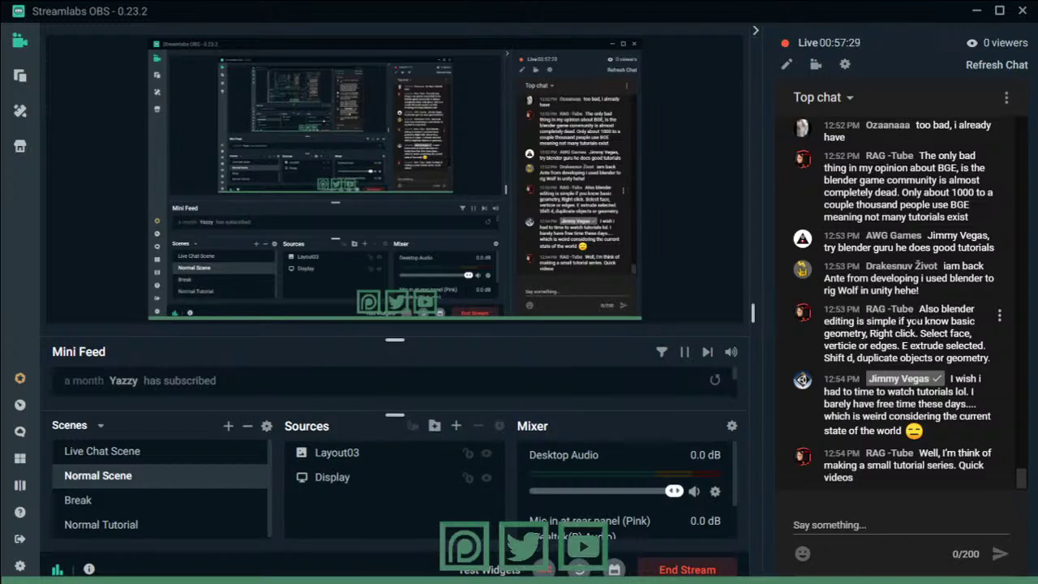
pyautogui.click(976, 13)
# - Orbit to a straight front view of the vest and put it in Edit Mode
pyautogui.moveTo(400, 309)
pyautogui.mouseDown(button='middle')
pyautogui.moveTo(473, 191)
pyautogui.moveTo(446, 206)
pyautogui.mouseUp(button='middle')
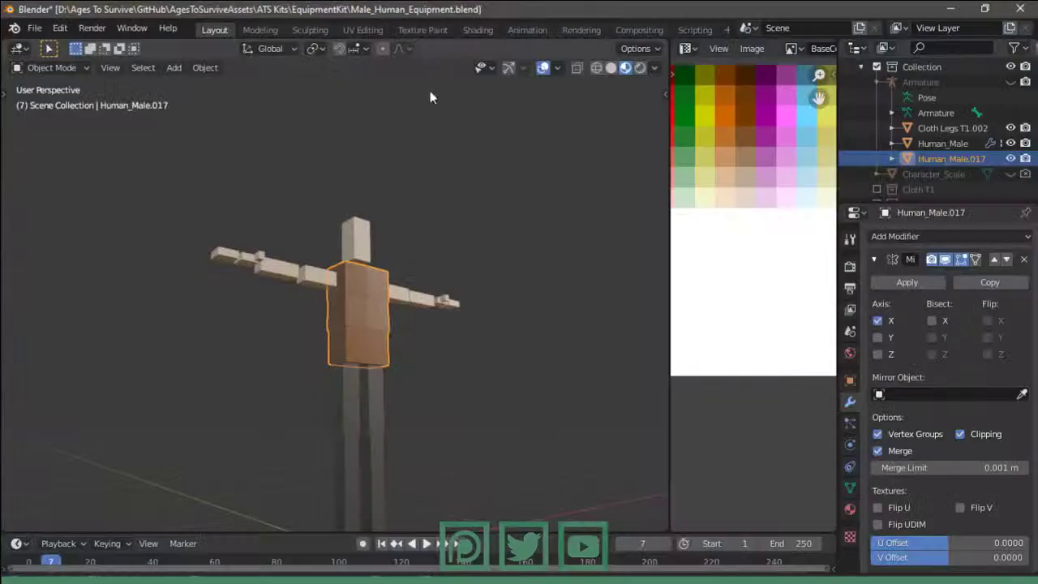
pyautogui.moveTo(431, 97); pyautogui.dragTo(404, 349, button='middle')
pyautogui.press('Tab')
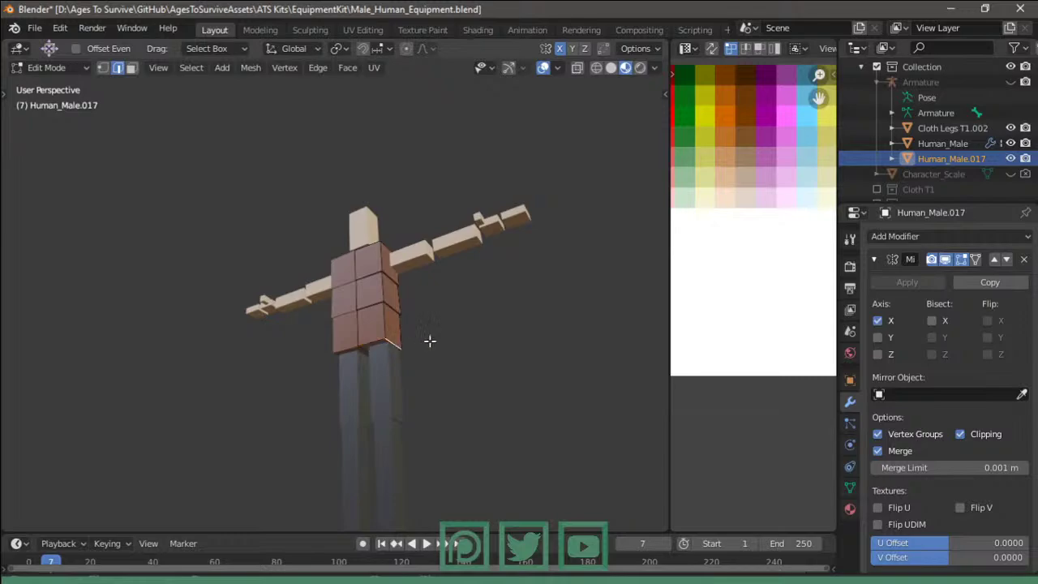
pyautogui.press('KP_1')
pyautogui.press('g')
pyautogui.press('z')
pyautogui.press('Escape')
pyautogui.press('Tab')
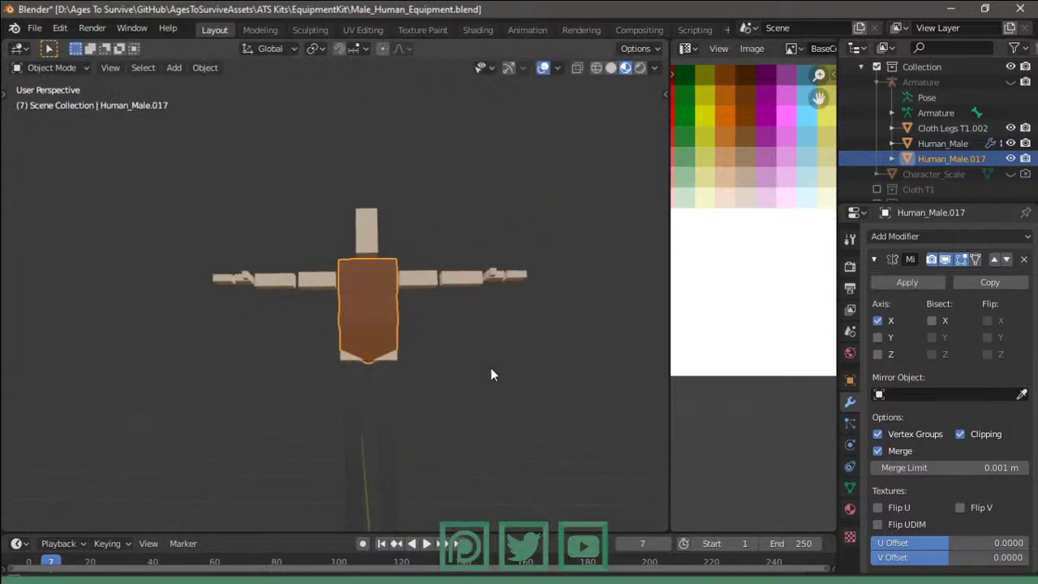
pyautogui.press('Tab')
pyautogui.press('Tab')
pyautogui.press('Tab')
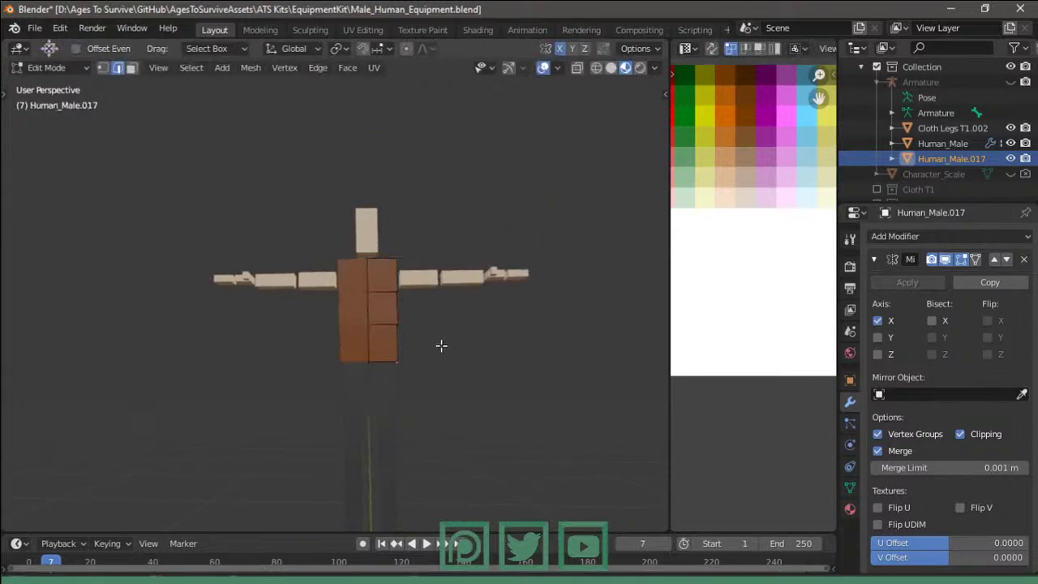
# - Add a loop cut on the lower vest and lower the bottom vertices along Z
pyautogui.hotkey('ctrl', 'r')
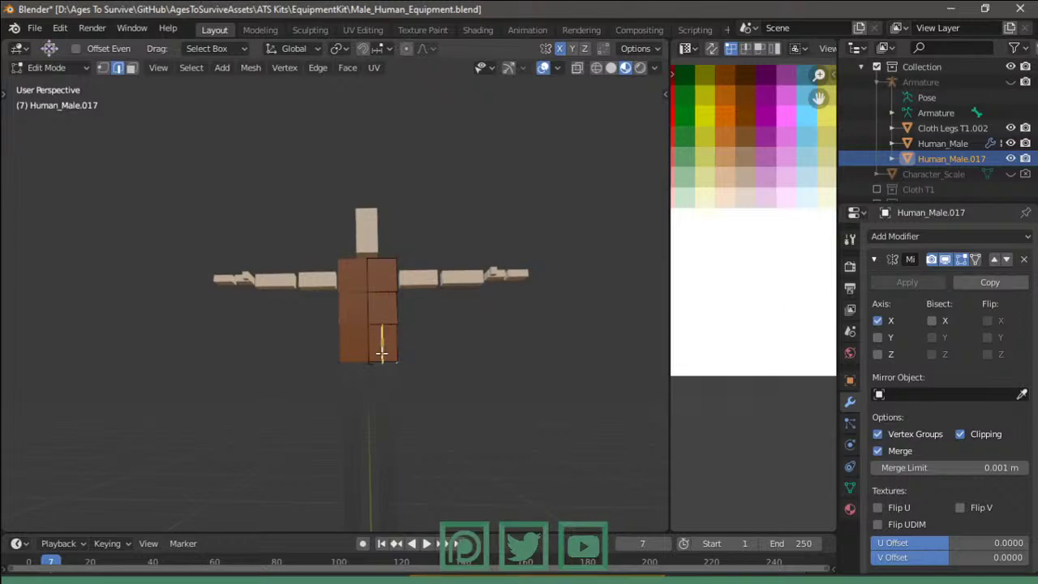
pyautogui.click(381, 353)
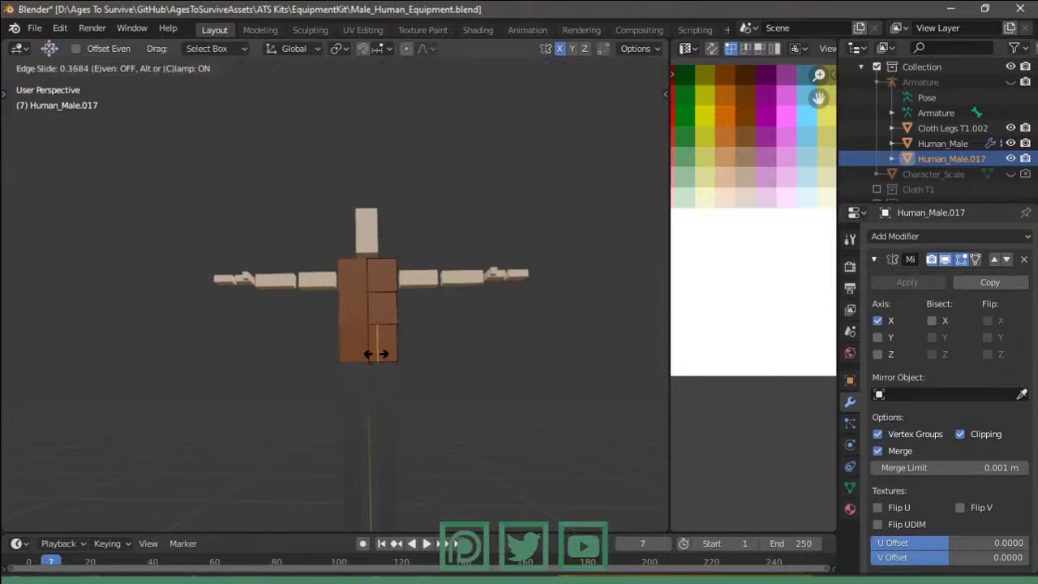
pyautogui.click(375, 354)
pyautogui.scroll(5, 419, 365)
pyautogui.moveTo(431, 378)
pyautogui.mouseDown(button='middle')
pyautogui.moveTo(452, 419)
pyautogui.moveTo(502, 469)
pyautogui.mouseUp(button='middle')
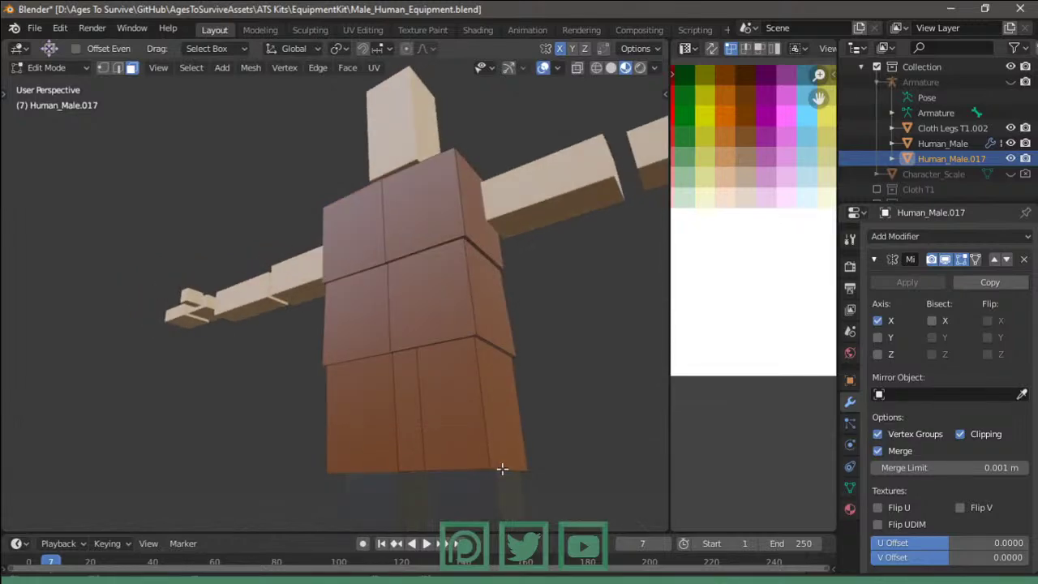
pyautogui.press('g')
pyautogui.press('z')
pyautogui.click(488, 469)
pyautogui.press('Tab')
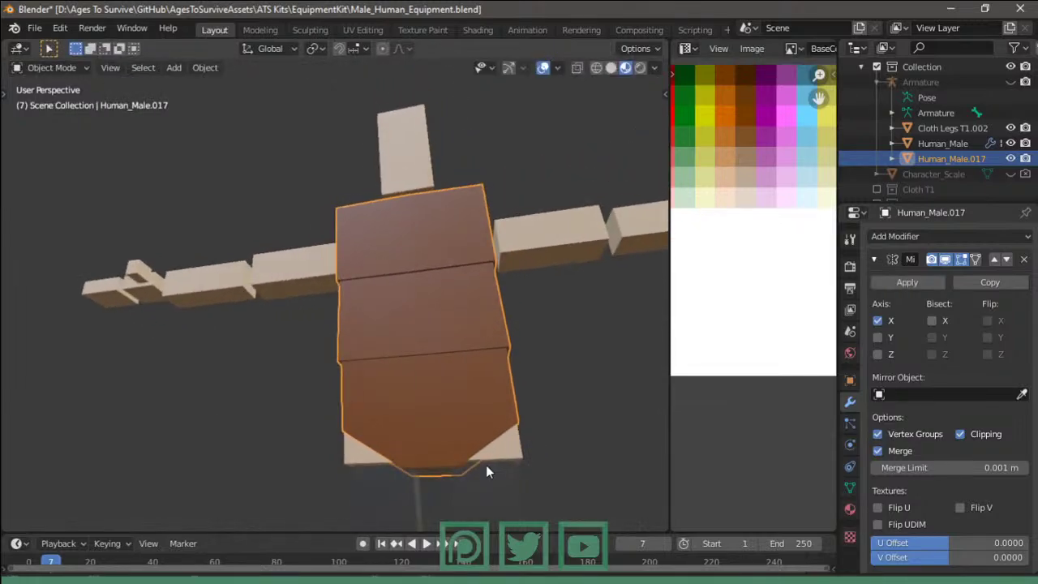
# - Shift the bottom hem vertices sideways along X into a pointed V hem
pyautogui.press('Tab')
pyautogui.press('g')
pyautogui.press('x')
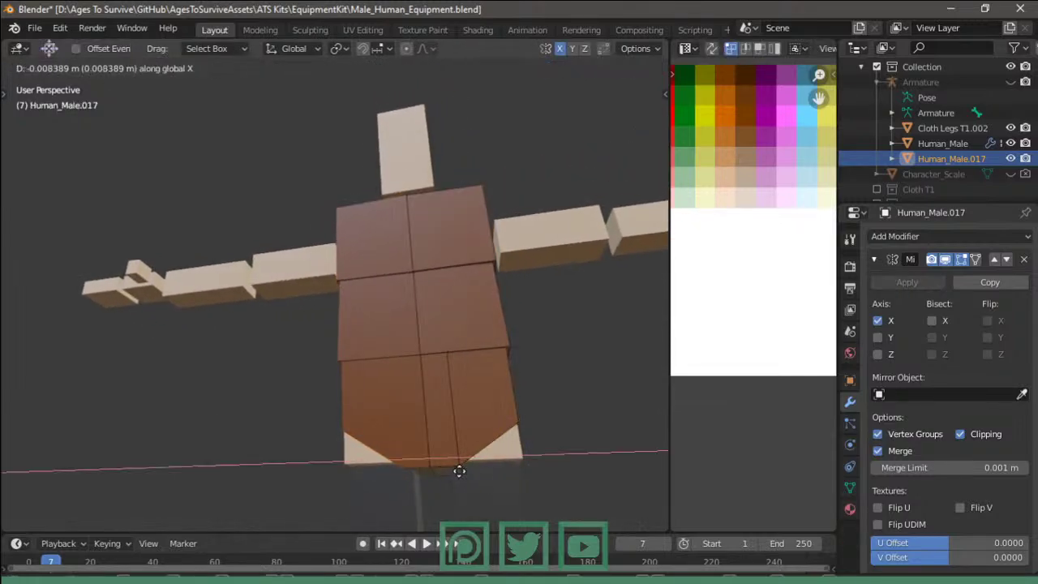
pyautogui.click(459, 470)
pyautogui.press('g')
pyautogui.press('x')
pyautogui.click(450, 475)
pyautogui.press('Tab')
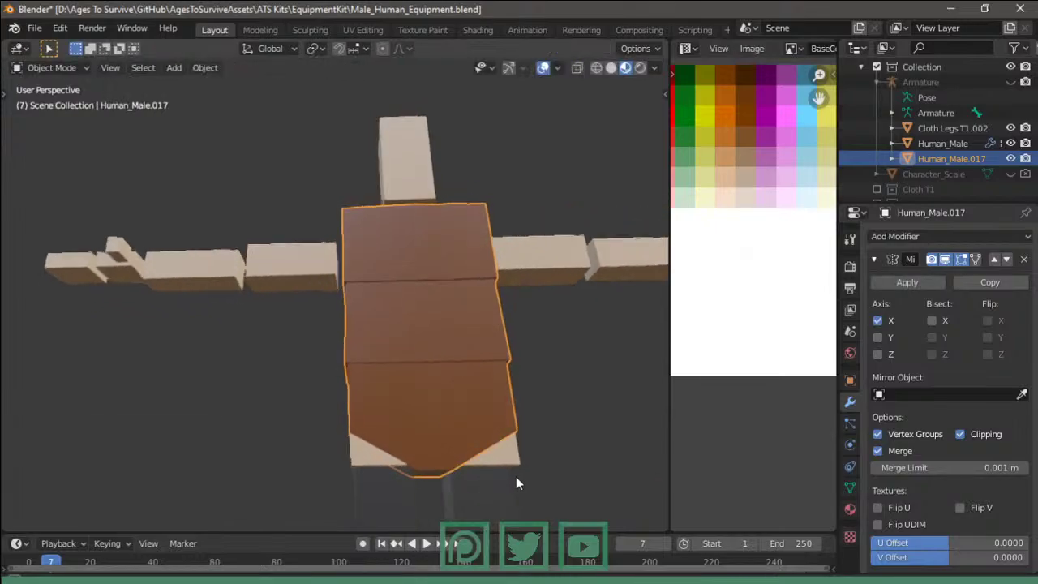
pyautogui.moveTo(516, 476)
pyautogui.mouseDown(button='middle')
pyautogui.moveTo(441, 406)
pyautogui.moveTo(453, 448)
pyautogui.moveTo(404, 465)
pyautogui.moveTo(437, 345)
pyautogui.moveTo(415, 427)
pyautogui.moveTo(418, 381)
pyautogui.mouseUp(button='middle')
# - Move a lower vest vertex up along Z to flatten the point
pyautogui.press('Tab')
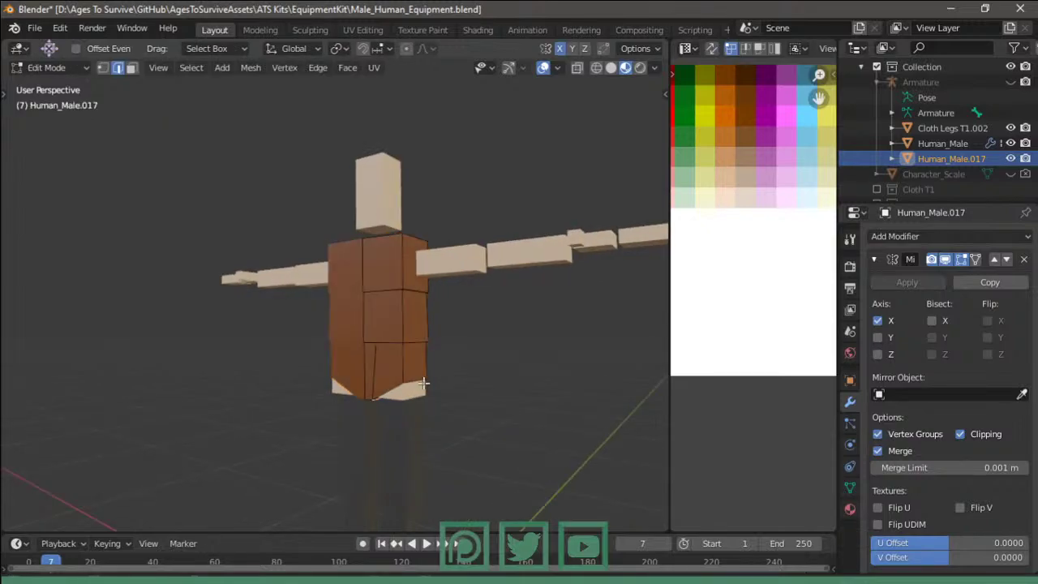
pyautogui.click(418, 380)
pyautogui.press('g')
pyautogui.press('z')
pyautogui.click(418, 365)
pyautogui.press('Tab')
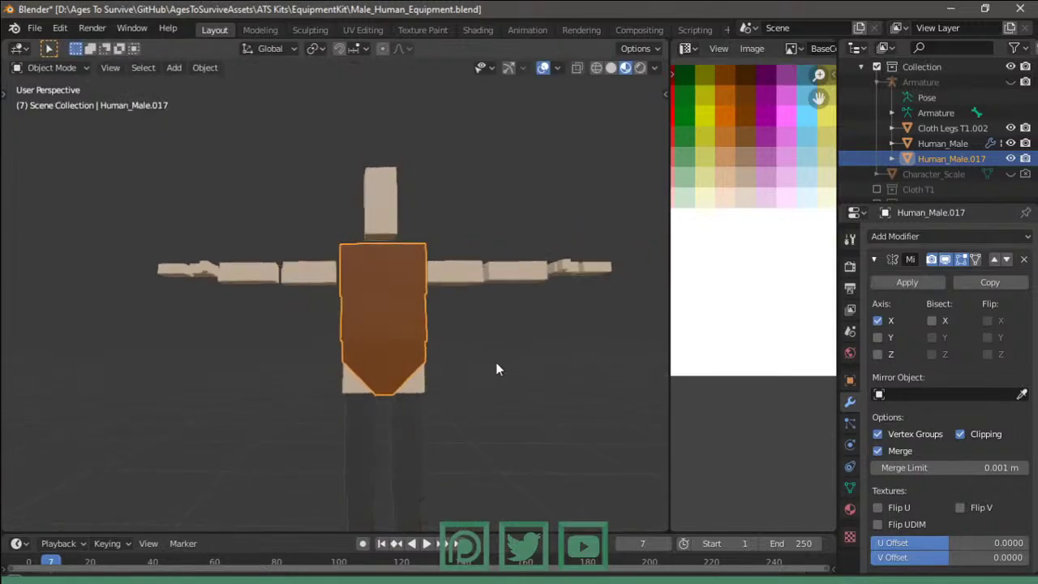
pyautogui.moveTo(495, 366); pyautogui.dragTo(446, 371, button='middle')
# - Raise another vest vertex about 0.04 m and select the lower vertical edge
pyautogui.press('Tab')
pyautogui.click(422, 340)
pyautogui.press('g')
pyautogui.press('z')
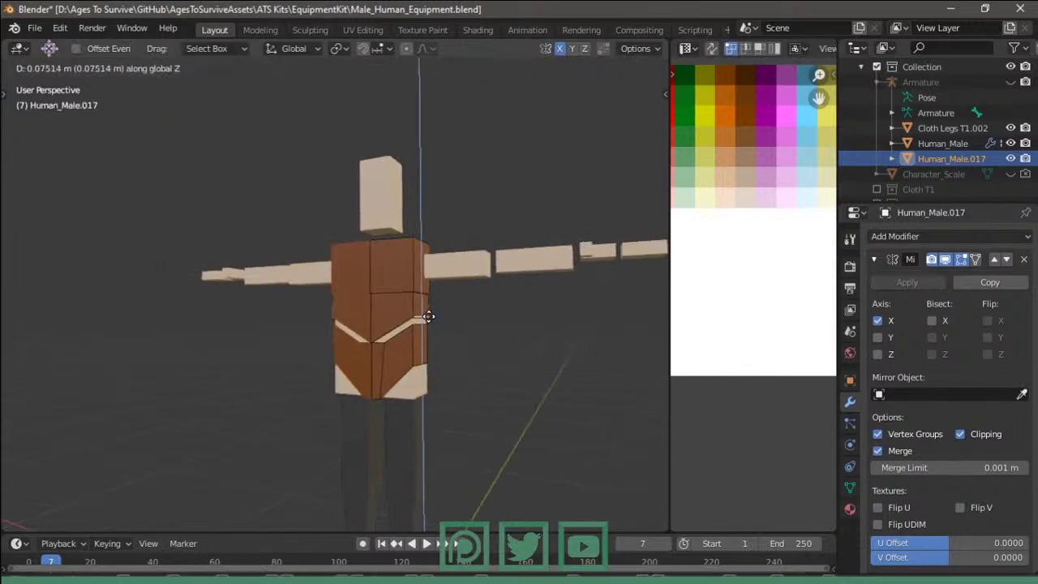
pyautogui.click(431, 328)
pyautogui.click(378, 347)
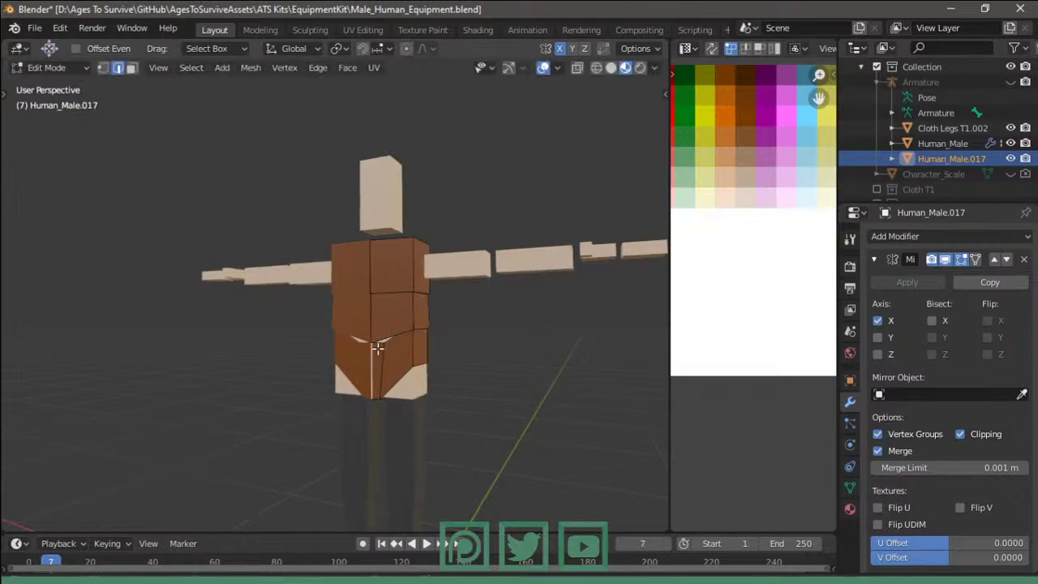
# - Switch to face selection and review the straight-bottomed vest from the front
pyautogui.press('Tab')
pyautogui.moveTo(502, 351); pyautogui.dragTo(577, 369, button='middle')
pyautogui.press('Tab')
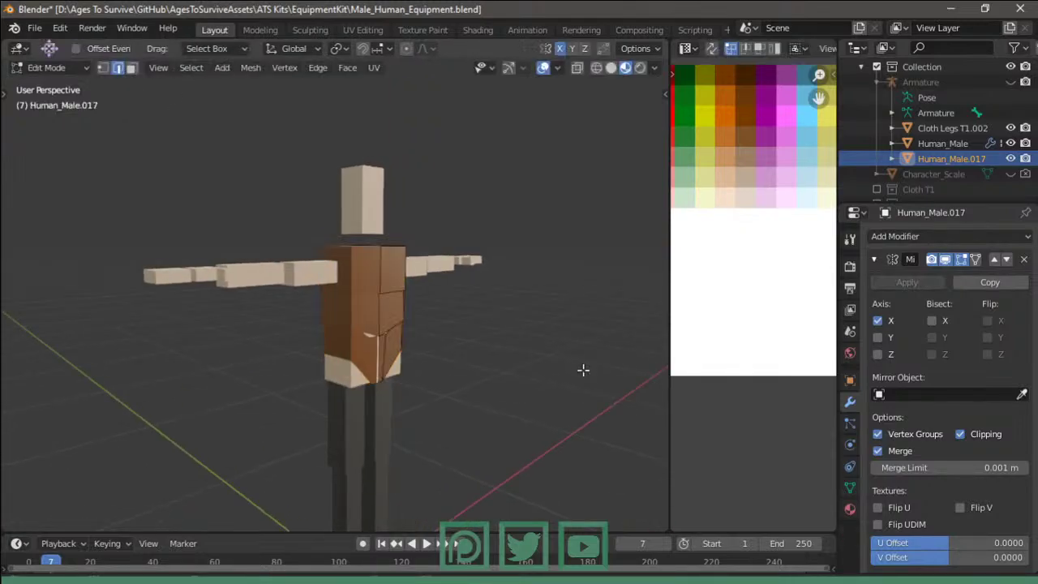
pyautogui.press('Tab')
pyautogui.press('Tab')
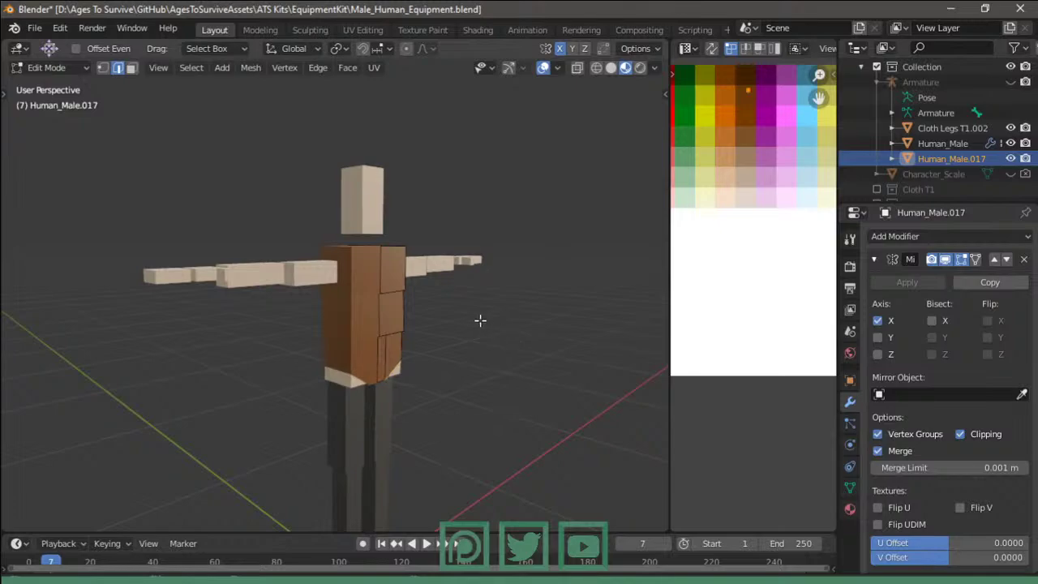
pyautogui.press('3')
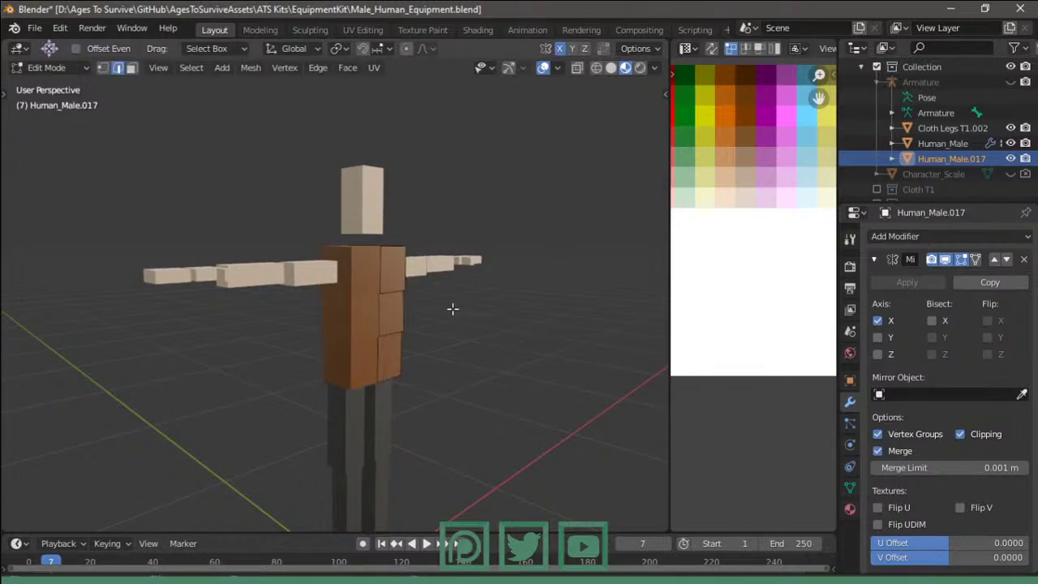
pyautogui.press('Tab')
pyautogui.press('Tab')
pyautogui.press('Tab')
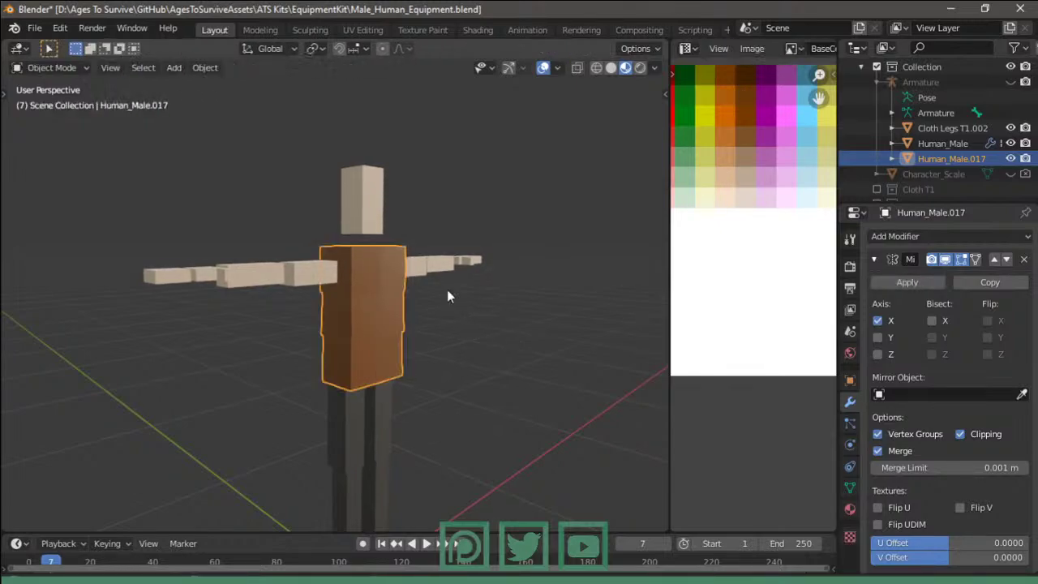
pyautogui.moveTo(447, 289)
pyautogui.mouseDown(button='middle')
pyautogui.moveTo(370, 288)
pyautogui.moveTo(311, 266)
pyautogui.mouseUp(button='middle')
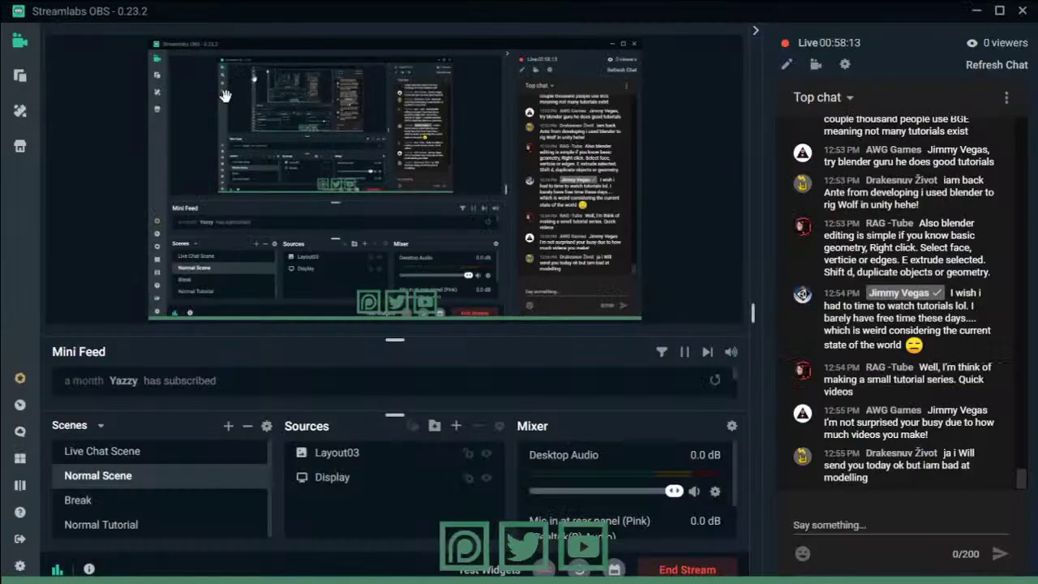
# - Glance at the 'leather armor' image results, then resume editing the vest Human_Male.017
pyautogui.hotkey('alt', 'Tab')
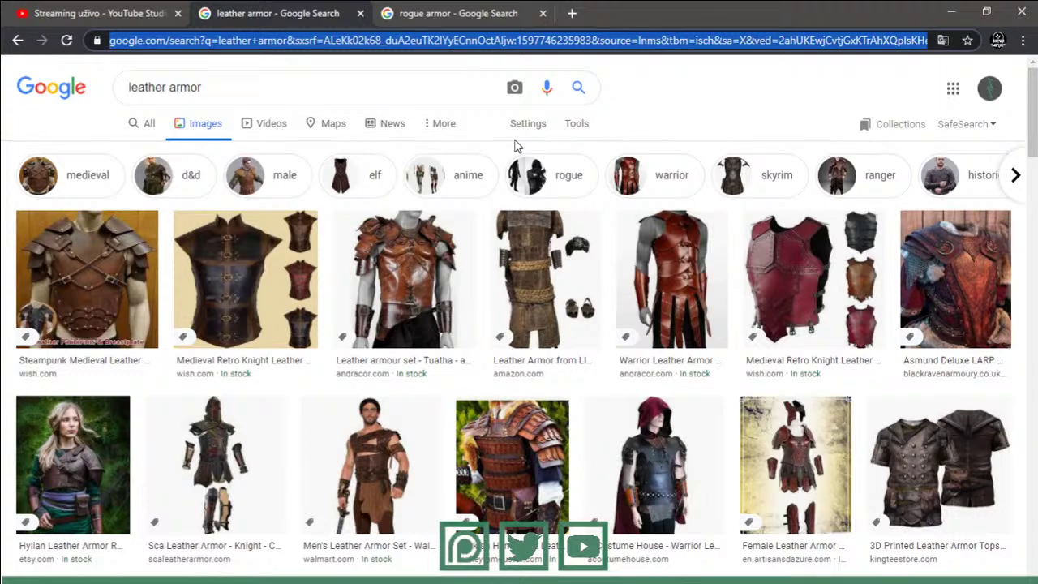
pyautogui.hotkey('alt', 'Tab')
pyautogui.hotkey('alt', 'Tab')
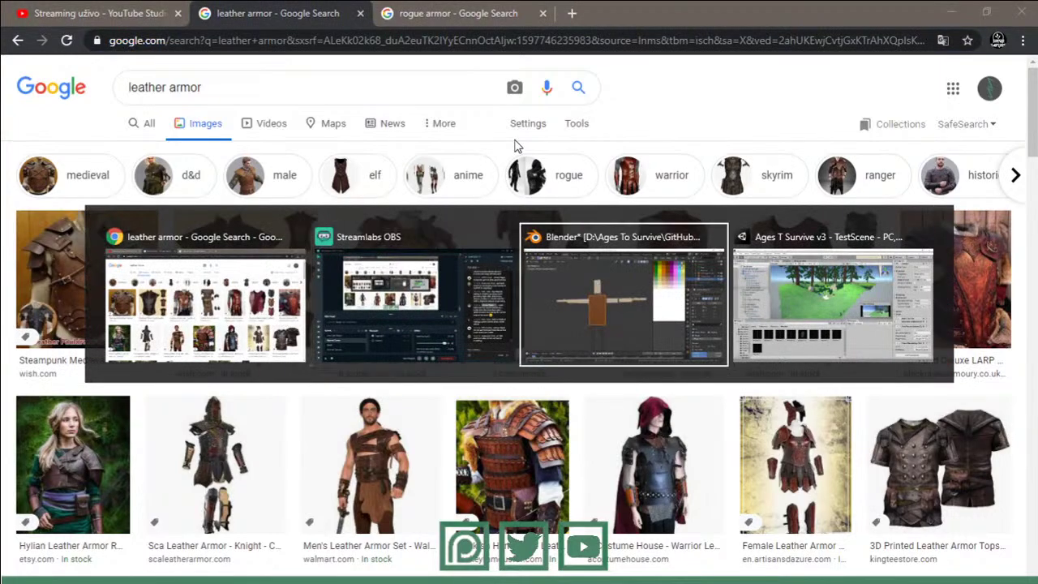
pyautogui.press('Tab')
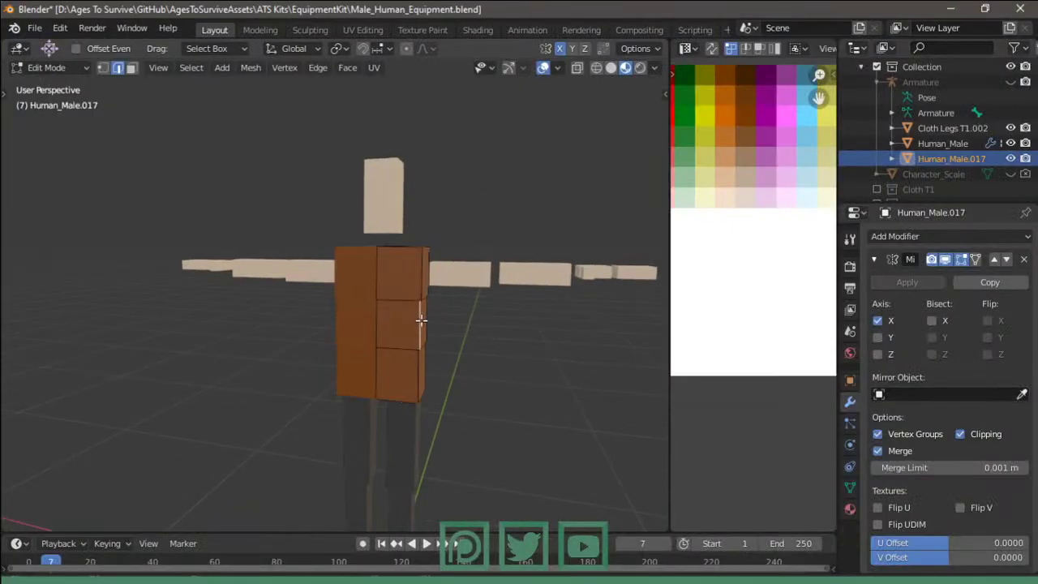
# - Select the linked vest faces and extrude the vest's bottom down to the waist
pyautogui.press('l')
pyautogui.press('l')
pyautogui.hotkey('ctrl', 'z')
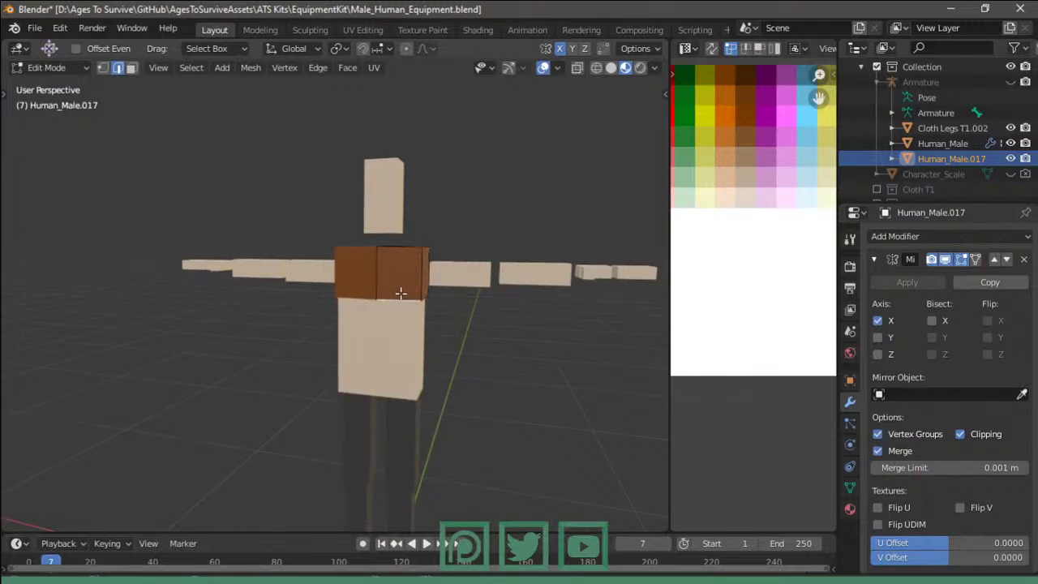
pyautogui.press('l')
pyautogui.moveTo(394, 285); pyautogui.dragTo(404, 286, button='middle')
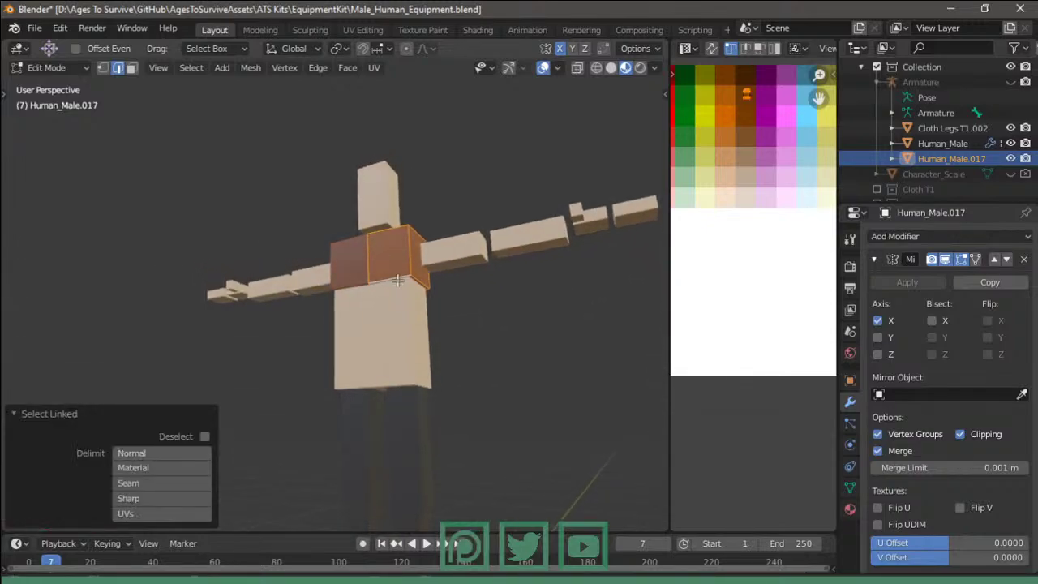
pyautogui.press('3')
pyautogui.press('e')
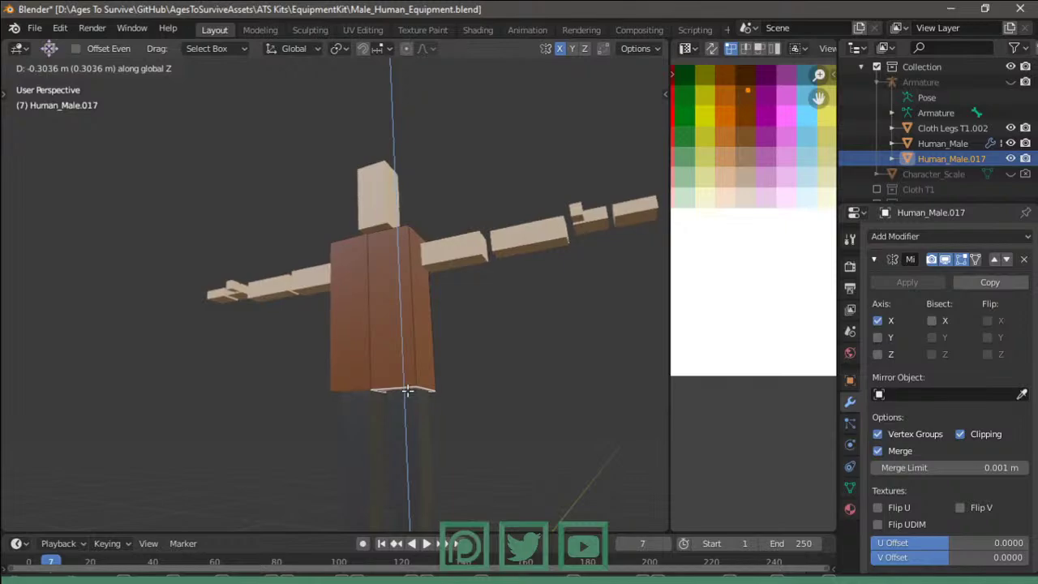
pyautogui.click(407, 391)
# - Add a vertical loop cut across the torso and widen the new loops along Y
pyautogui.press('Tab')
pyautogui.moveTo(407, 391); pyautogui.dragTo(485, 401, button='middle')
pyautogui.press('Tab')
pyautogui.moveTo(440, 304); pyautogui.dragTo(385, 329, button='middle')
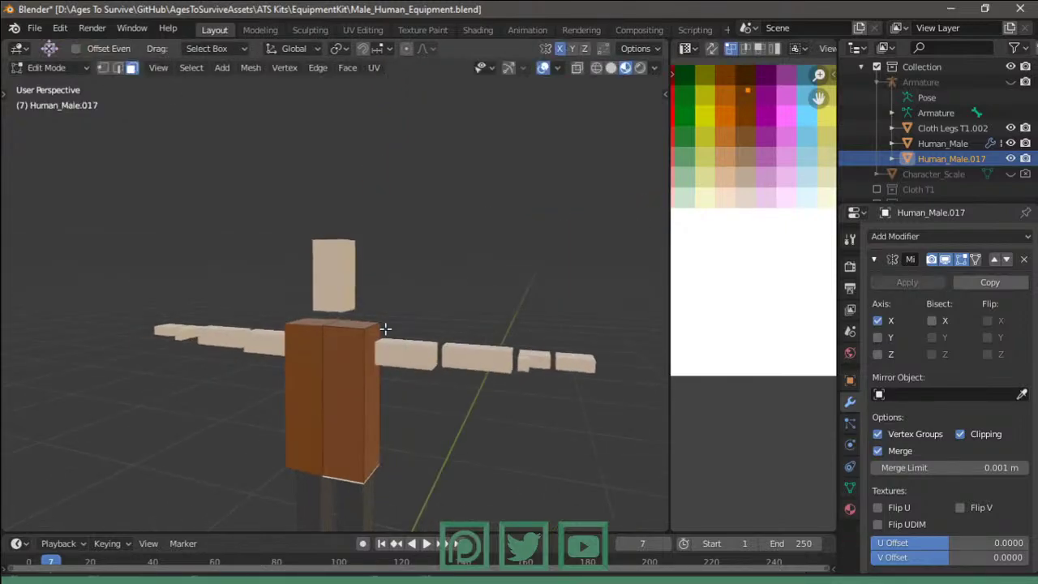
pyautogui.scroll(2, 385, 329)
pyautogui.hotkey('ctrl', 'r')
pyautogui.click(350, 324)
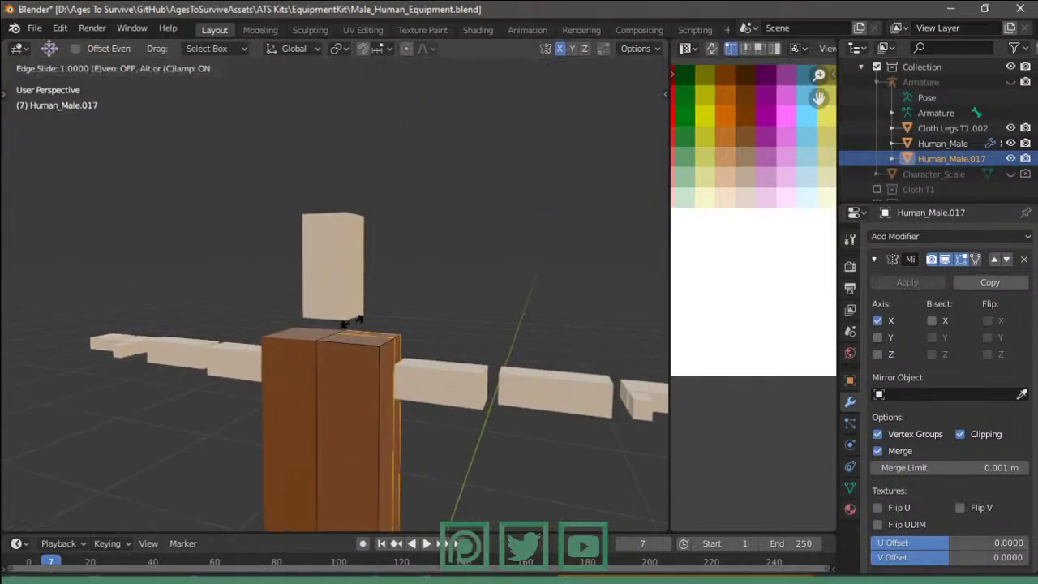
pyautogui.click(351, 324)
pyautogui.moveTo(351, 324); pyautogui.dragTo(440, 306, button='middle')
pyautogui.press('s')
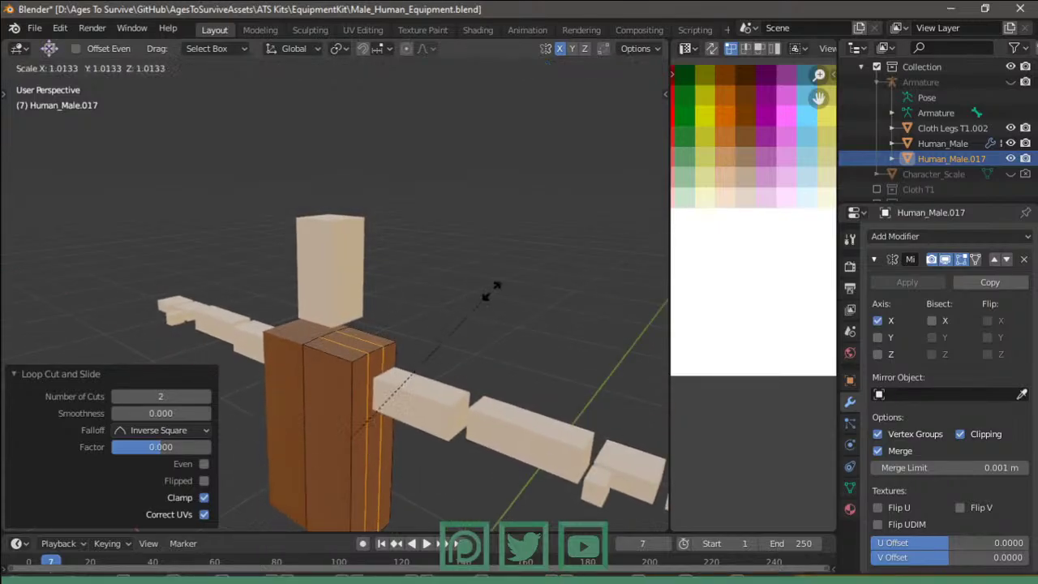
pyautogui.press('y')
pyautogui.click(481, 275)
# - Add another centred loop cut and delete the top faces to open a neck hole
pyautogui.scroll(2, 373, 295)
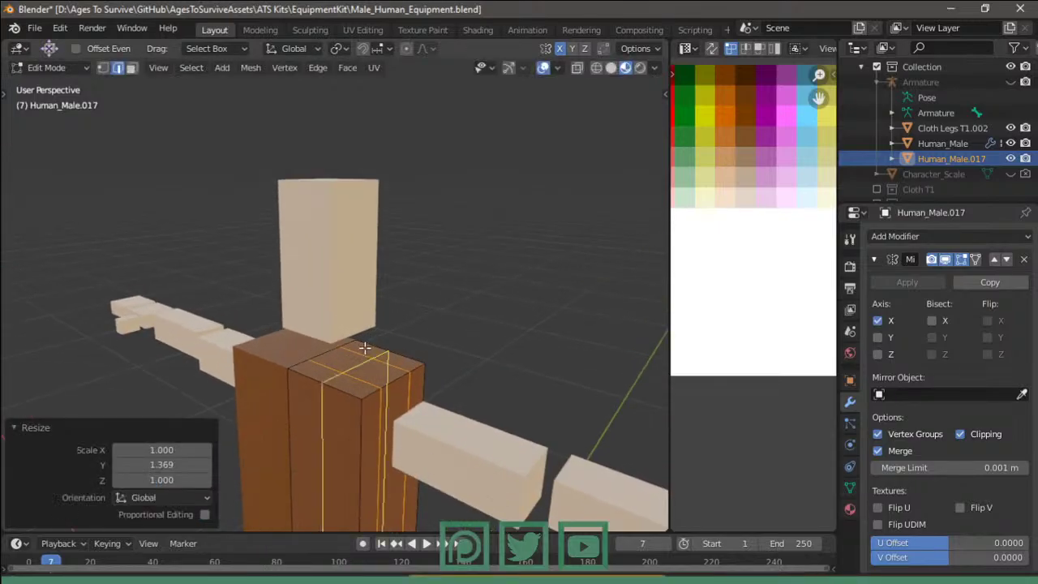
pyautogui.hotkey('ctrl', 'r')
pyautogui.click(365, 347)
pyautogui.rightClick(370, 347)
pyautogui.click(352, 350)
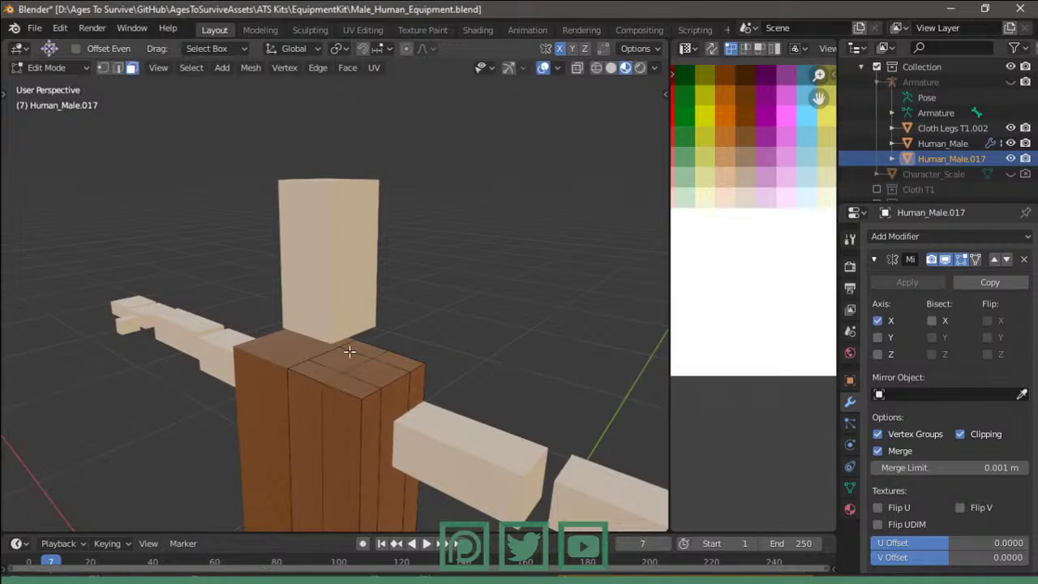
pyautogui.press('x')
pyautogui.click(350, 353)
pyautogui.press('Tab')
pyautogui.moveTo(350, 353)
pyautogui.mouseDown(button='middle')
pyautogui.moveTo(475, 354)
pyautogui.moveTo(358, 288)
pyautogui.moveTo(302, 303)
pyautogui.moveTo(399, 370)
pyautogui.moveTo(385, 359)
pyautogui.mouseUp(button='middle')
pyautogui.press('Tab')
pyautogui.press('Tab')
pyautogui.press('Tab')
# - Place horizontal loop cuts, squeeze them together vertically and raise them up the torso
pyautogui.click(363, 360)
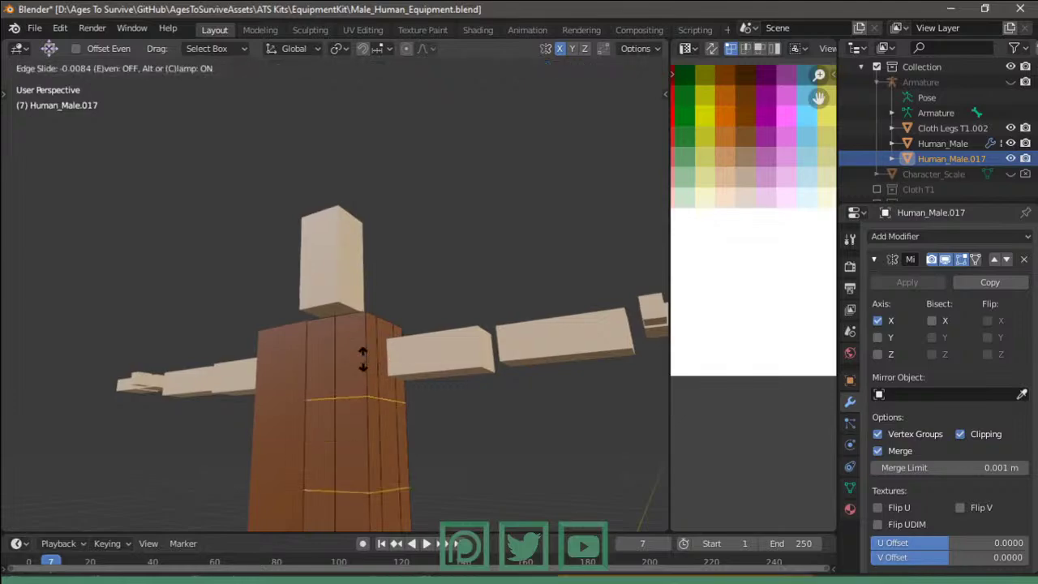
pyautogui.press('s')
pyautogui.press('z')
pyautogui.click(390, 406)
pyautogui.press('g')
pyautogui.press('z')
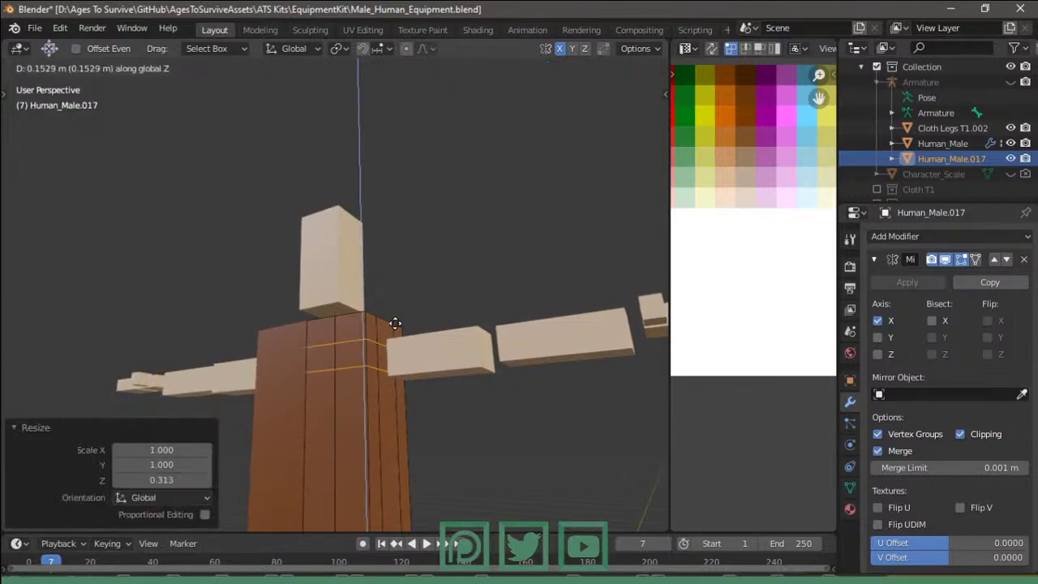
pyautogui.click(394, 328)
pyautogui.moveTo(394, 328); pyautogui.dragTo(389, 356, button='middle')
# - Rescale the new loops along Z, spreading them only slightly apart
pyautogui.press('s')
pyautogui.press('z')
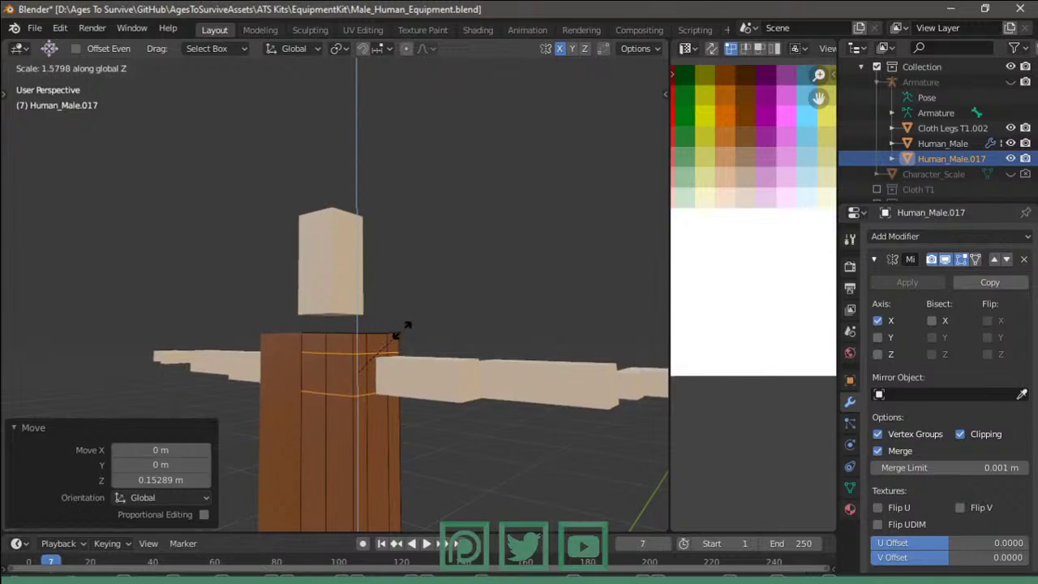
pyautogui.click(410, 320)
pyautogui.hotkey('ctrl', 'z')
pyautogui.press('s')
pyautogui.press('z')
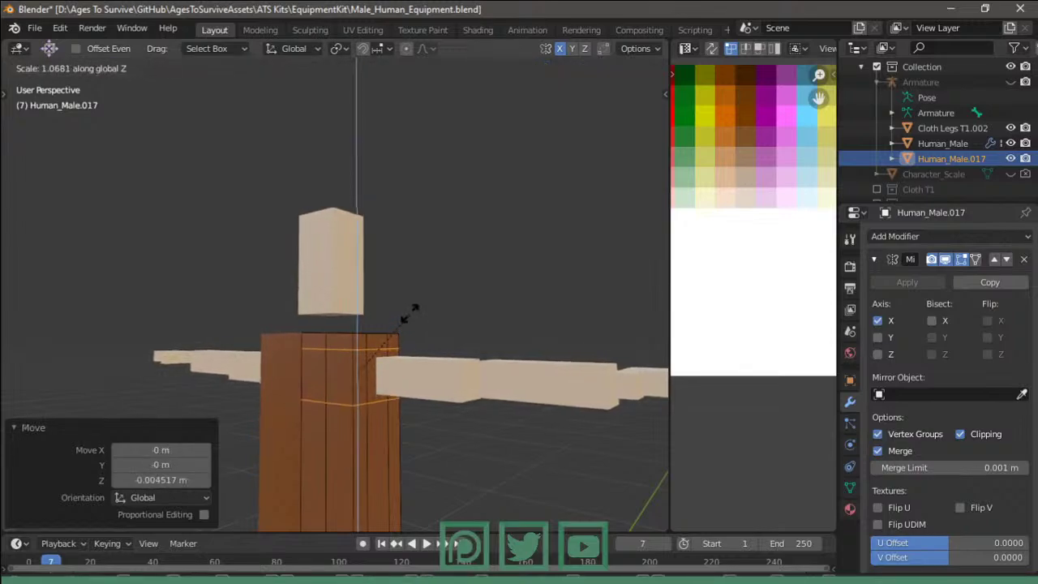
pyautogui.click(401, 322)
pyautogui.moveTo(401, 322)
pyautogui.mouseDown(button='middle')
pyautogui.moveTo(399, 403)
pyautogui.moveTo(481, 387)
pyautogui.mouseUp(button='middle')
# - Narrow the vest's shoulder edge along the Y axis
pyautogui.press('3')
pyautogui.click(394, 404)
pyautogui.press('s')
pyautogui.press('Escape')
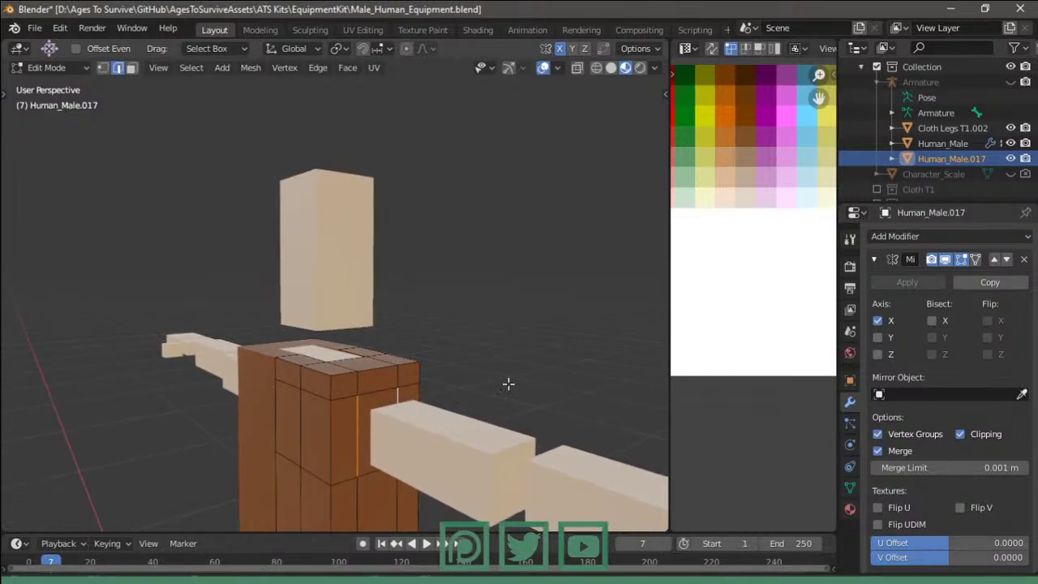
pyautogui.press('g')
pyautogui.press('s')
pyautogui.press('g')
pyautogui.press('s')
pyautogui.press('y')
# - Delete the arm slab's end face beside the torso
pyautogui.click(565, 370)
pyautogui.press('3')
pyautogui.click(374, 416)
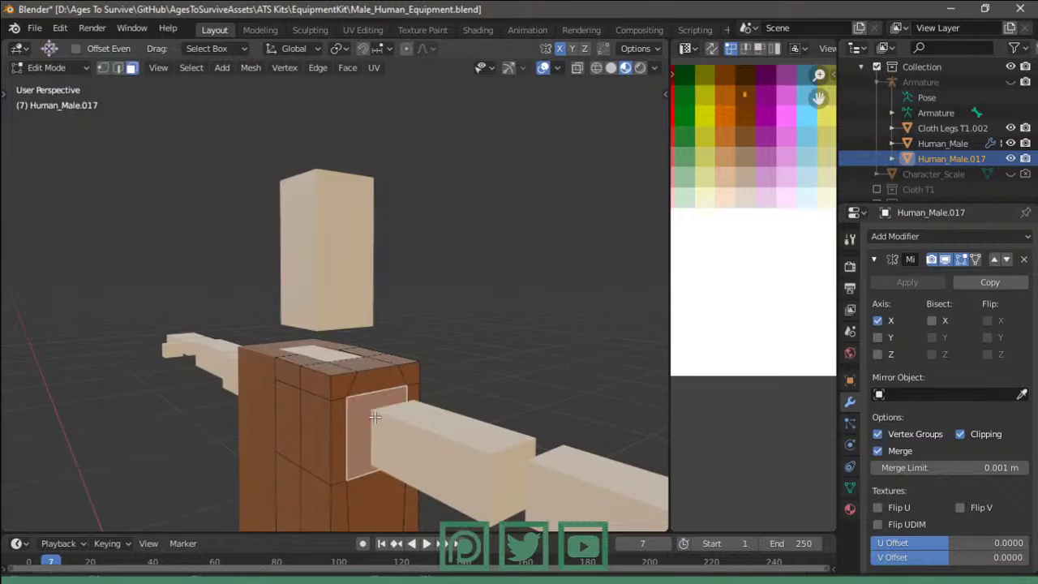
pyautogui.moveTo(375, 416)
pyautogui.mouseDown(button='middle')
pyautogui.moveTo(424, 405)
pyautogui.moveTo(215, 457)
pyautogui.moveTo(541, 412)
pyautogui.moveTo(285, 402)
pyautogui.moveTo(392, 411)
pyautogui.mouseUp(button='middle')
pyautogui.press('Tab')
pyautogui.press('Tab')
pyautogui.click(399, 411)
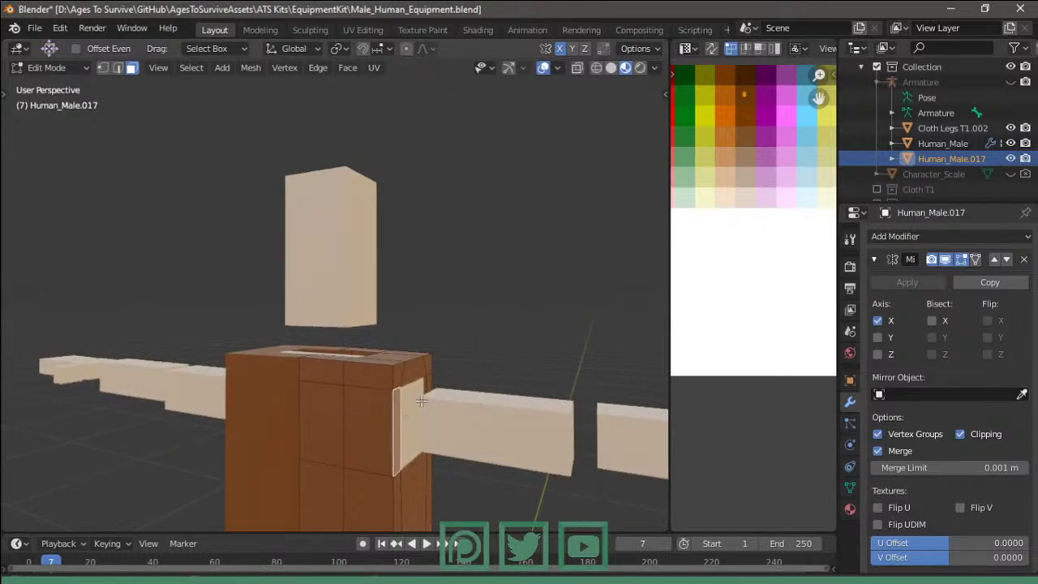
pyautogui.press('x')
pyautogui.click(430, 391)
# - Shift the slab's end edge inward along X to slant the shoulder over the upper arm
pyautogui.press('2')
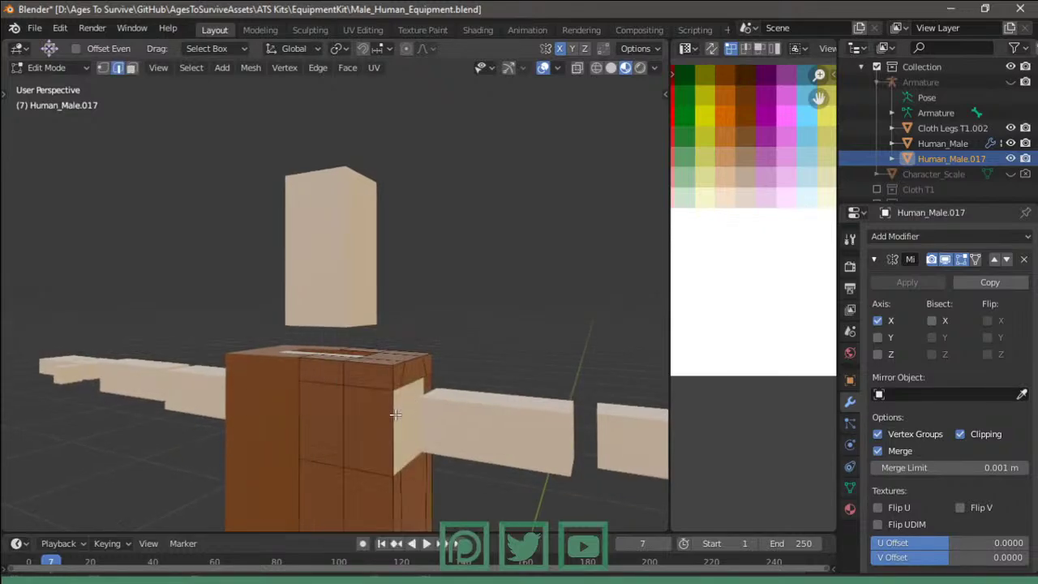
pyautogui.press('g')
pyautogui.press('x')
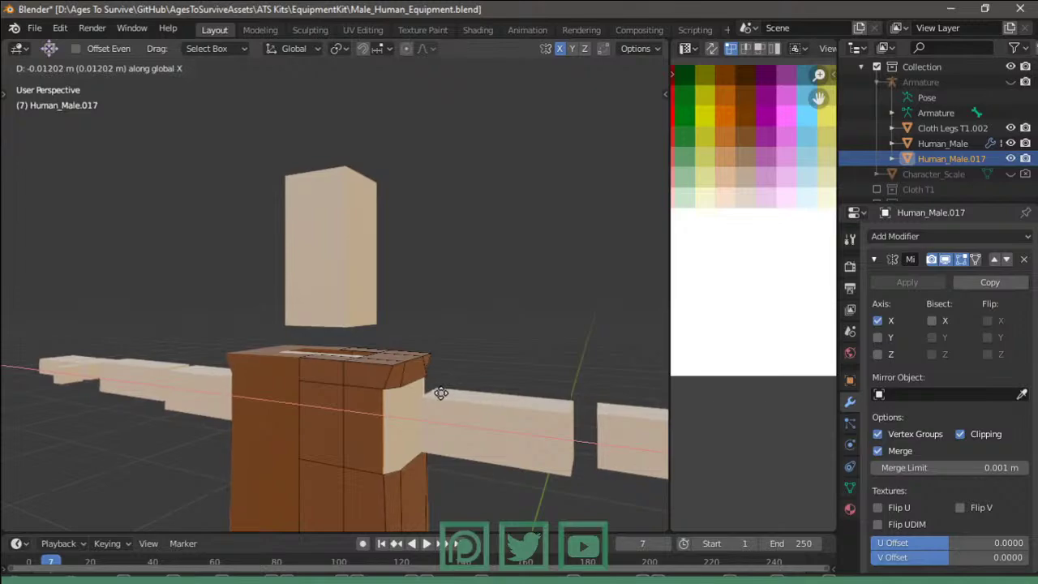
pyautogui.click(441, 393)
pyautogui.press('Tab')
pyautogui.moveTo(493, 379)
pyautogui.mouseDown(button='middle')
pyautogui.moveTo(420, 403)
pyautogui.moveTo(501, 340)
pyautogui.moveTo(465, 308)
pyautogui.moveTo(491, 308)
pyautogui.moveTo(440, 349)
pyautogui.moveTo(484, 373)
pyautogui.mouseUp(button='middle')
pyautogui.press('Tab')
pyautogui.press('g')
pyautogui.press('x')
pyautogui.click(423, 404)
pyautogui.press('Tab')
# - Review the leather armor references, then bring up the YouTube Studio live stream tab
pyautogui.scroll(-5, 478, 320)
pyautogui.scroll(3, 394, 336)
pyautogui.hotkey('alt', 'Tab')
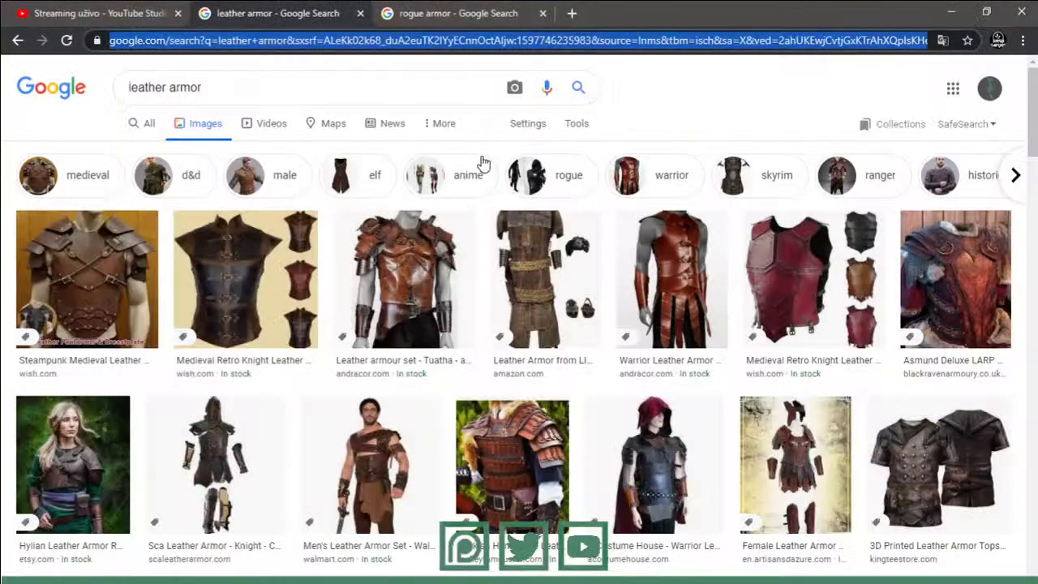
pyautogui.moveTo(547, 276)
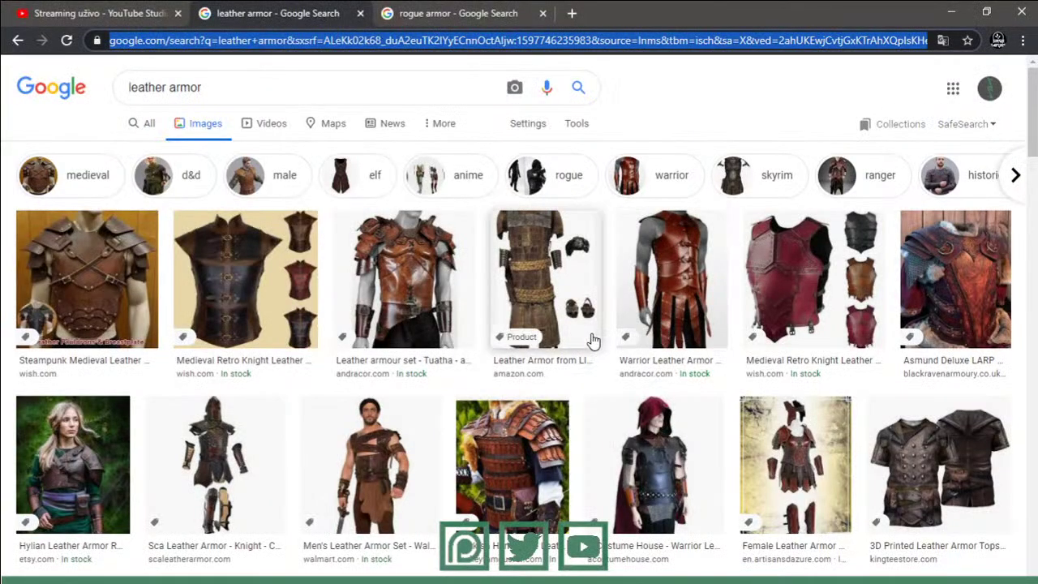
pyautogui.hotkey('alt', 'Tab')
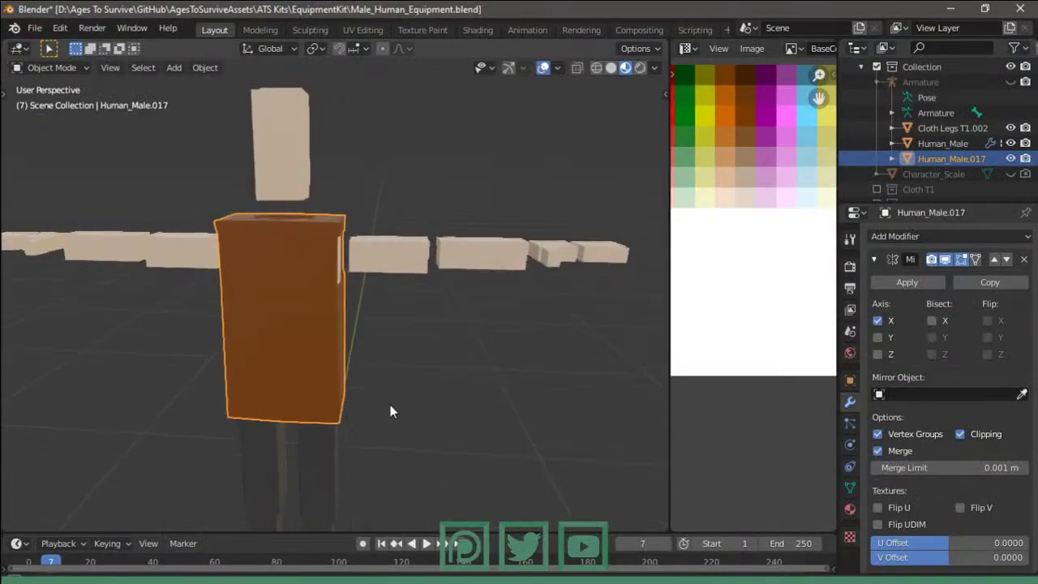
pyautogui.moveTo(390, 405); pyautogui.dragTo(366, 450, button='middle')
pyautogui.click(180, 573)
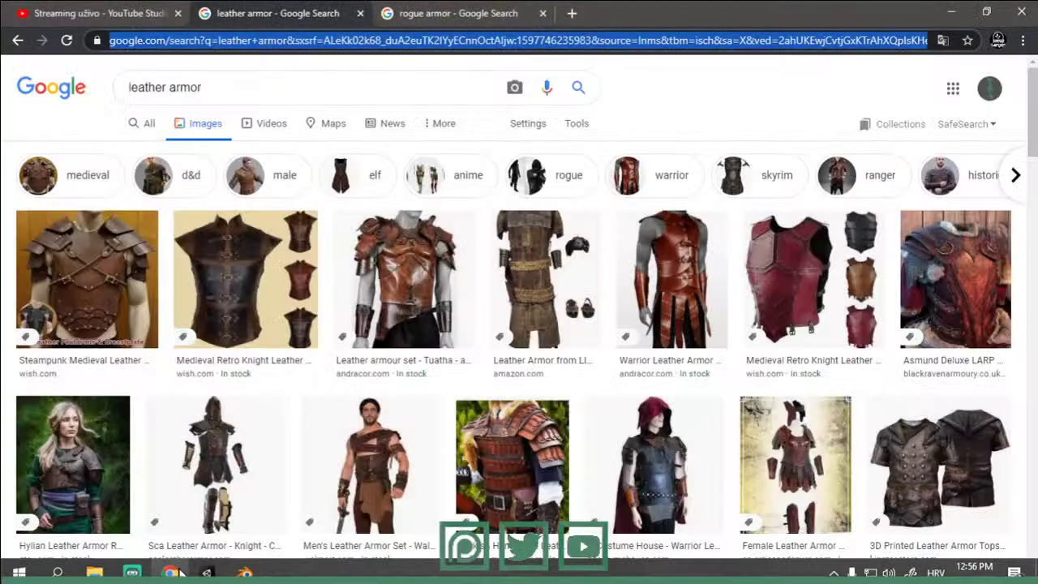
pyautogui.click(167, 12)
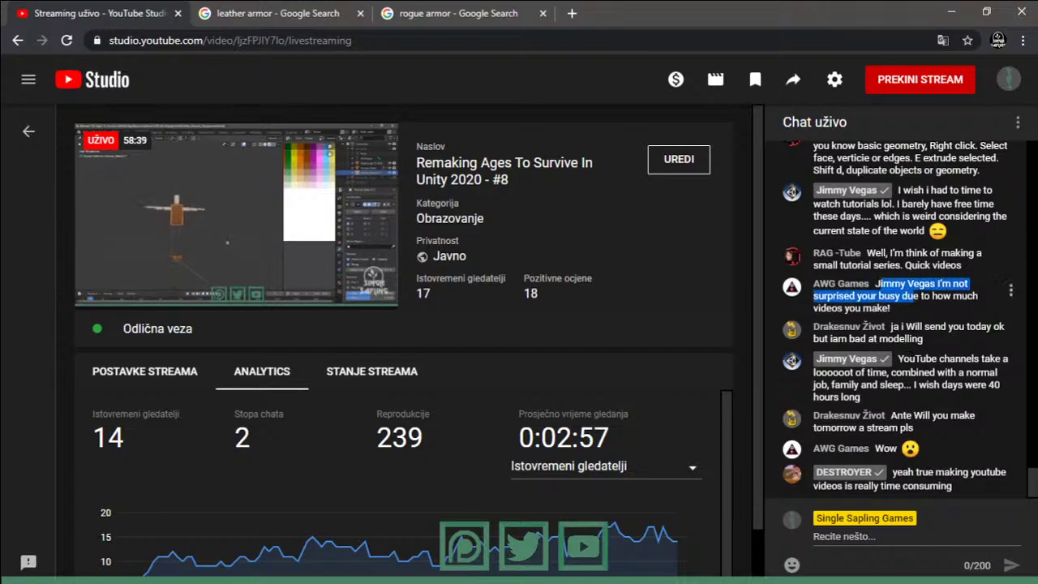
# - Read through several viewer messages in the YouTube Studio live chat
pyautogui.tripleClick(936, 303)
pyautogui.click(913, 305)
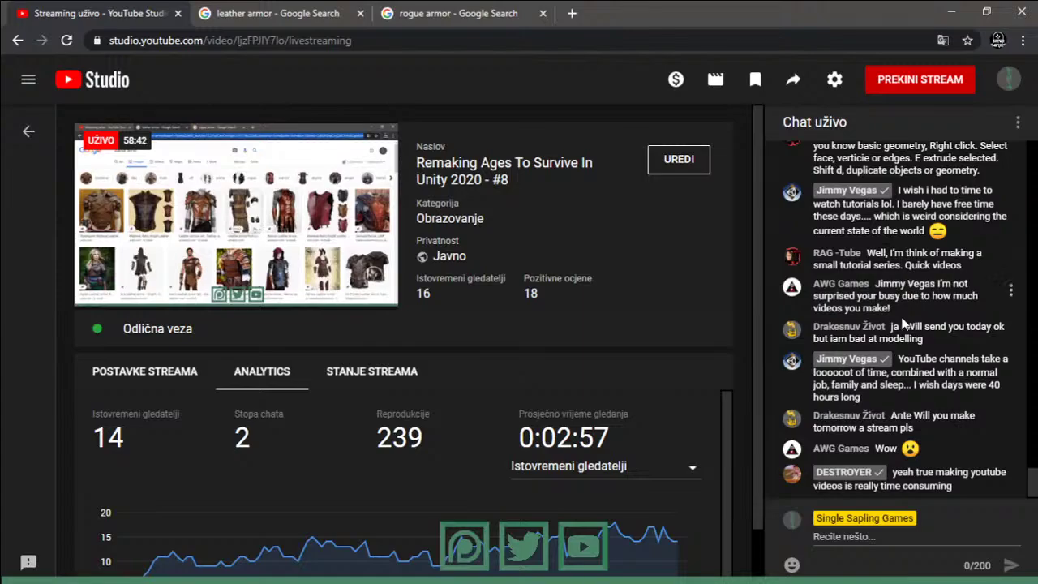
pyautogui.tripleClick(906, 325)
pyautogui.click(906, 324)
pyautogui.doubleClick(908, 326)
pyautogui.click(906, 326)
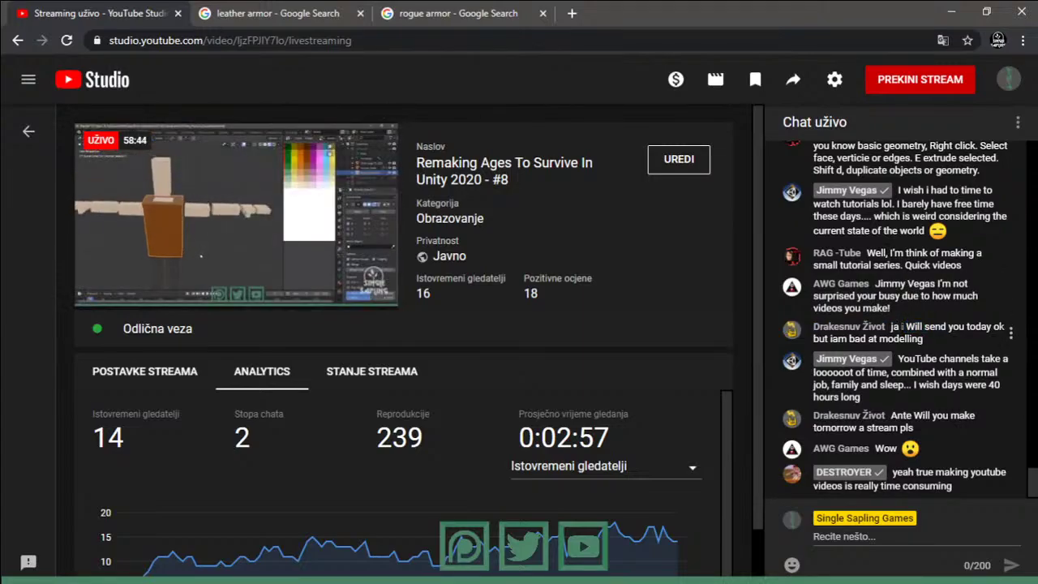
pyautogui.doubleClick(895, 326)
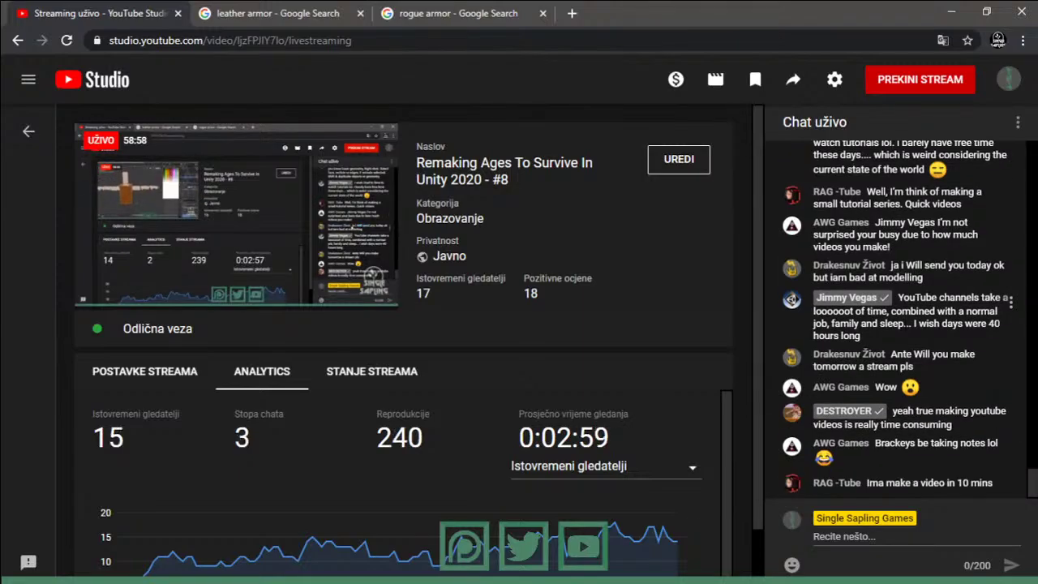
pyautogui.tripleClick(902, 412)
pyautogui.click(963, 430)
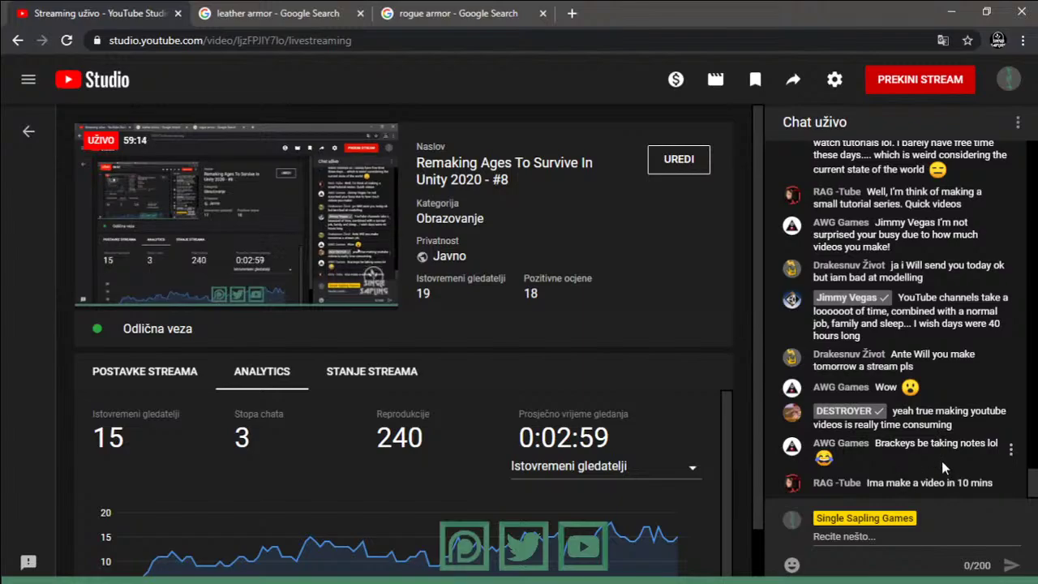
# - Check the model's arms in Blender, then bring up the 'leather armor - Google Search' tab
pyautogui.click(952, 10)
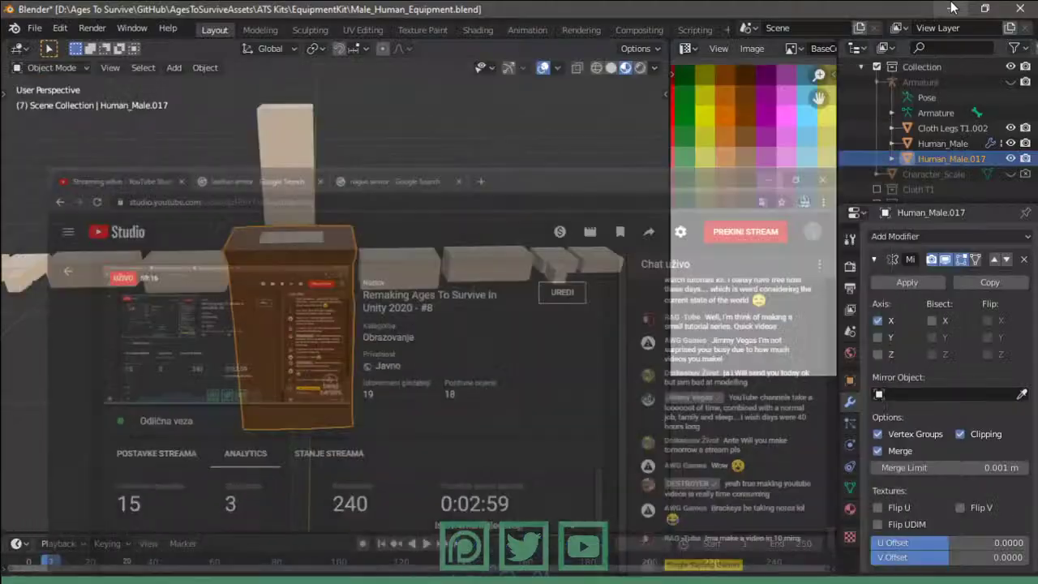
pyautogui.moveTo(374, 206)
pyautogui.mouseDown(button='middle')
pyautogui.moveTo(541, 292)
pyautogui.moveTo(423, 275)
pyautogui.moveTo(415, 247)
pyautogui.moveTo(427, 251)
pyautogui.moveTo(407, 263)
pyautogui.moveTo(415, 338)
pyautogui.mouseUp(button='middle')
pyautogui.hotkey('alt', 'Tab')
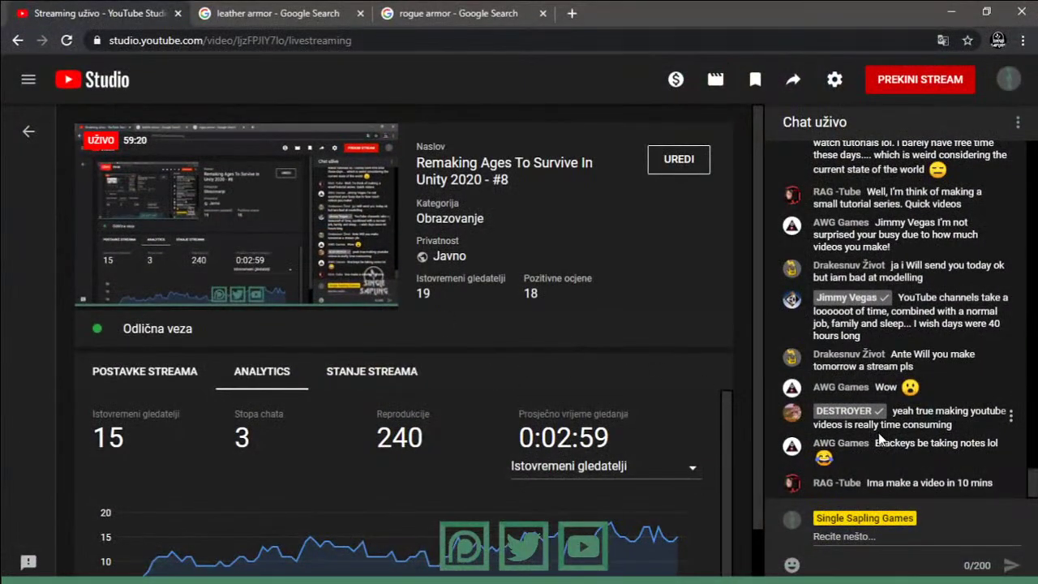
pyautogui.hotkey('alt', 'Tab')
pyautogui.moveTo(381, 292); pyautogui.dragTo(398, 298, button='middle')
pyautogui.hotkey('alt', 'Tab')
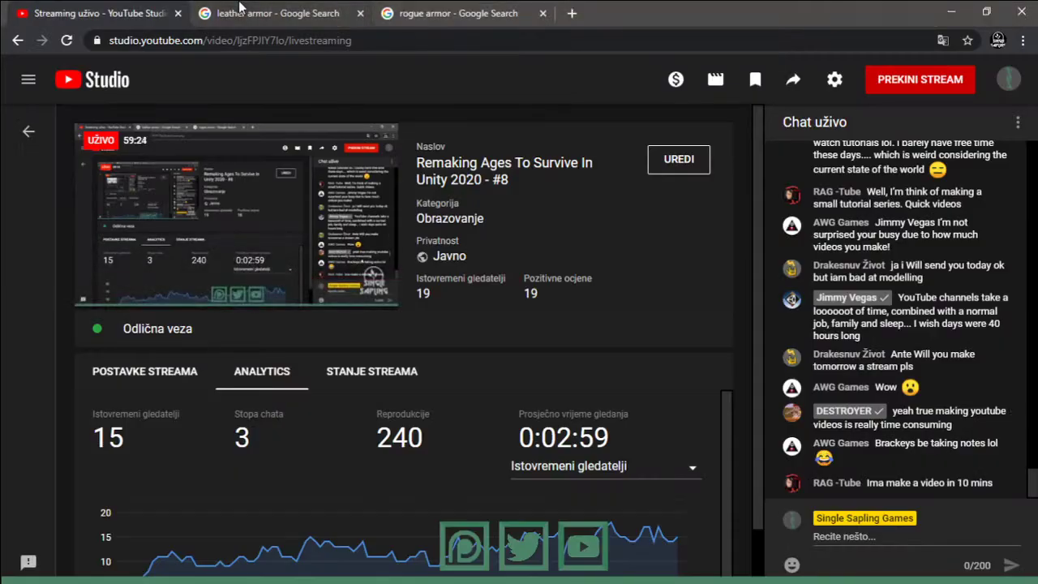
pyautogui.click(240, 8)
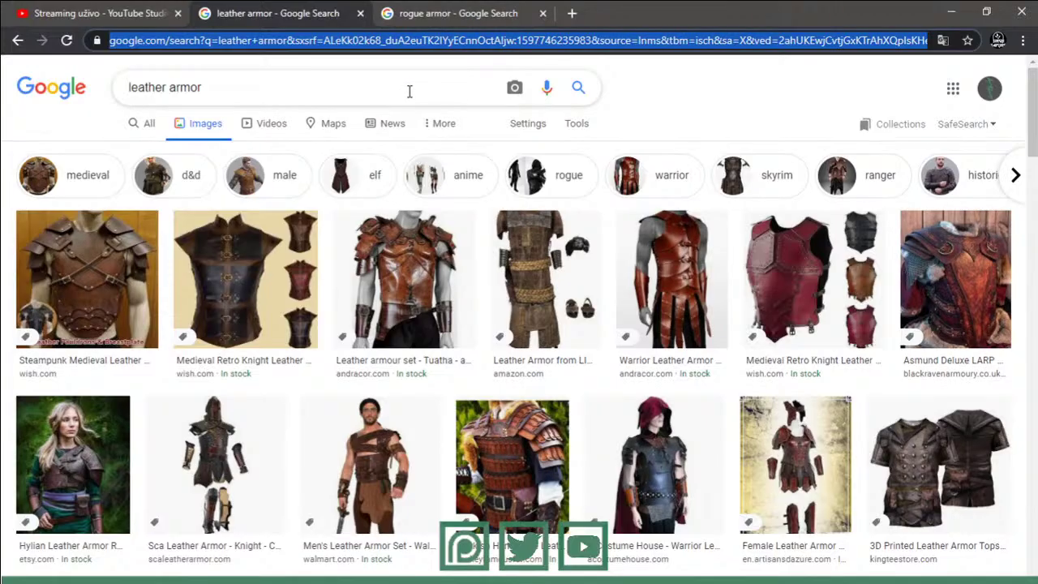
pyautogui.hotkey('alt', 'Tab')
# - Zoom in and brush-select the vest's top corner face at the shoulder
pyautogui.moveTo(370, 144)
pyautogui.mouseDown(button='middle')
pyautogui.moveTo(376, 193)
pyautogui.moveTo(436, 210)
pyautogui.moveTo(499, 177)
pyautogui.moveTo(413, 216)
pyautogui.mouseUp(button='middle')
pyautogui.scroll(2, 361, 264)
pyautogui.scroll(2, 313, 281)
pyautogui.scroll(2, 268, 290)
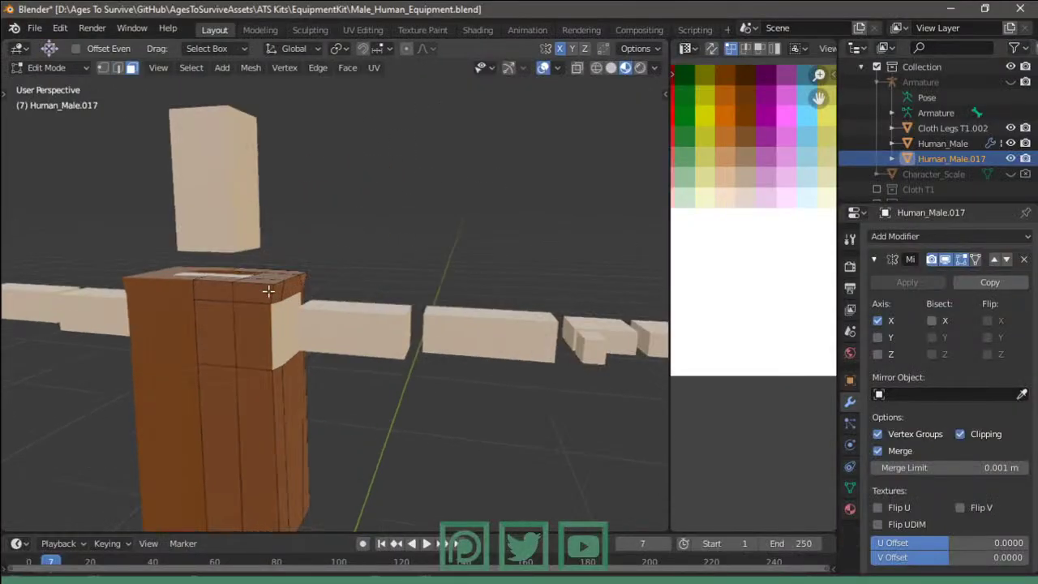
pyautogui.press('c')
pyautogui.moveTo(301, 269); pyautogui.dragTo(308, 280)
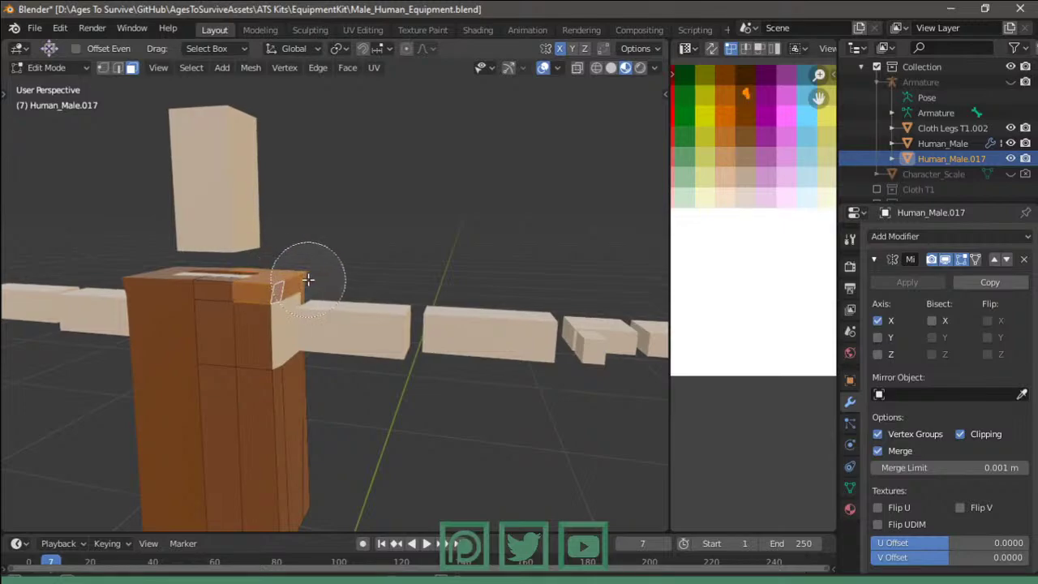
pyautogui.press('Escape')
pyautogui.scroll(2, 324, 276)
pyautogui.scroll(1, 343, 268)
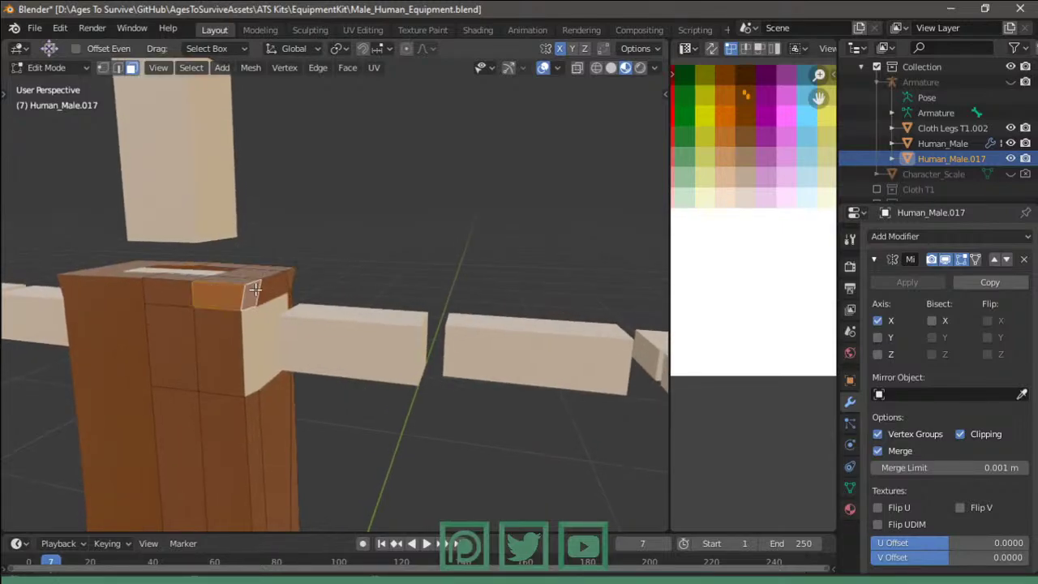
pyautogui.moveTo(268, 272)
pyautogui.mouseDown(button='middle')
pyautogui.moveTo(244, 270)
pyautogui.moveTo(234, 301)
pyautogui.moveTo(479, 308)
pyautogui.moveTo(457, 305)
pyautogui.moveTo(426, 329)
pyautogui.moveTo(443, 303)
pyautogui.mouseUp(button='middle')
# - Pull the vest's upper side and shoulder vertices inward toward the neck in front view
pyautogui.press('Tab')
pyautogui.press('Tab')
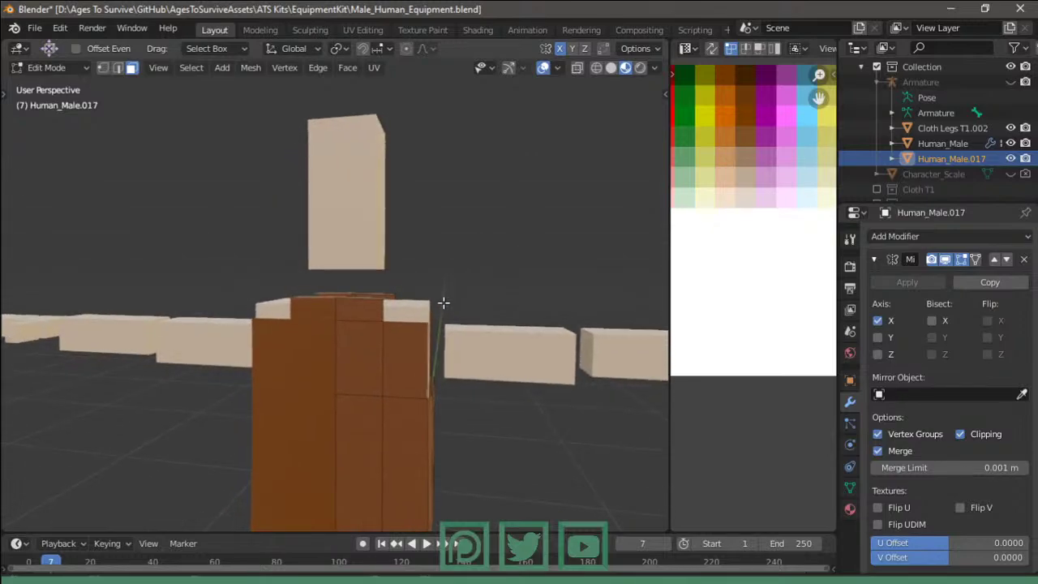
pyautogui.press('g')
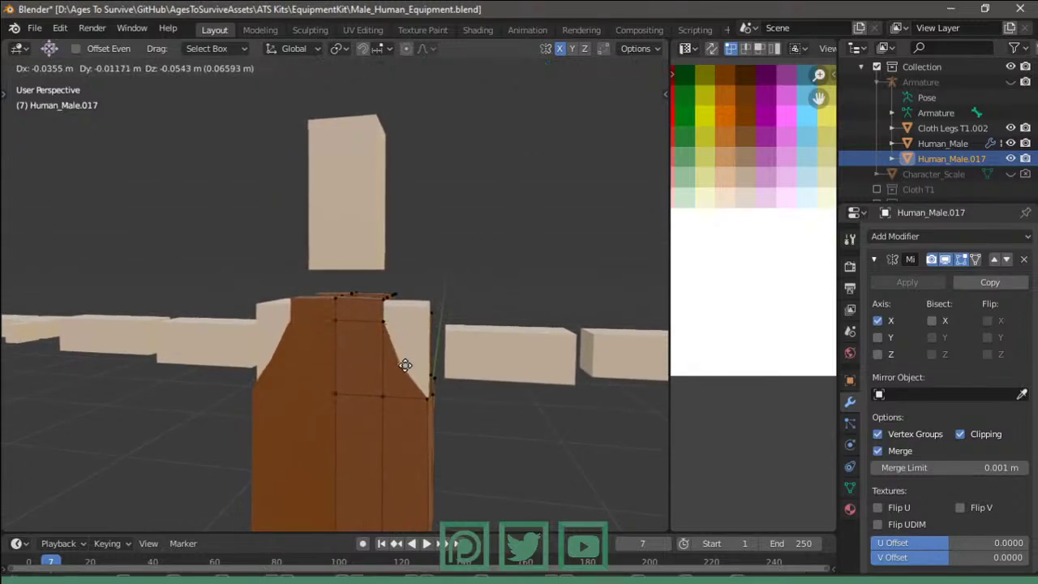
pyautogui.click(405, 366)
pyautogui.moveTo(405, 366); pyautogui.dragTo(403, 341, button='middle')
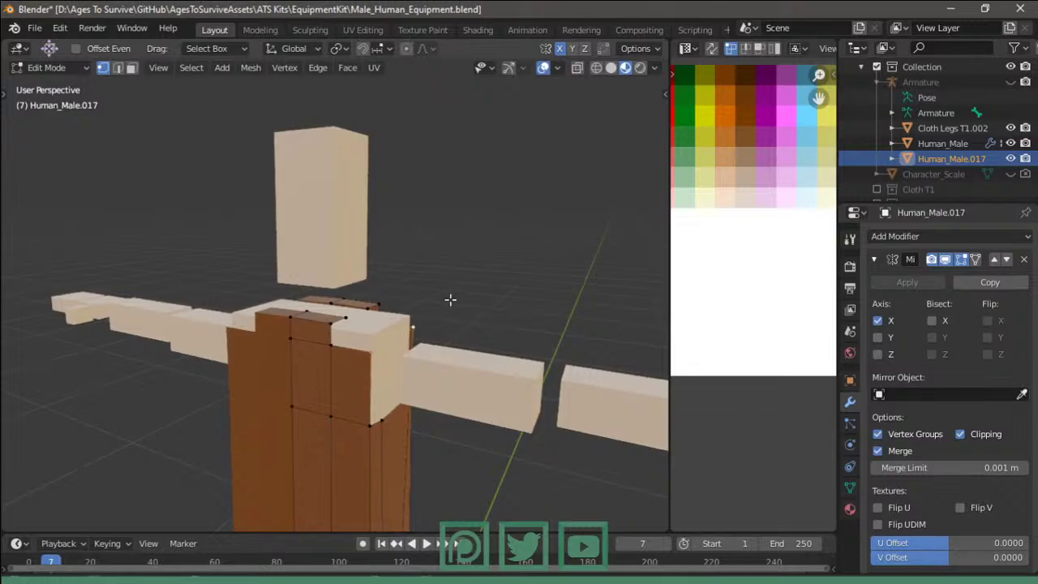
pyautogui.press('KP_1')
pyautogui.press('g')
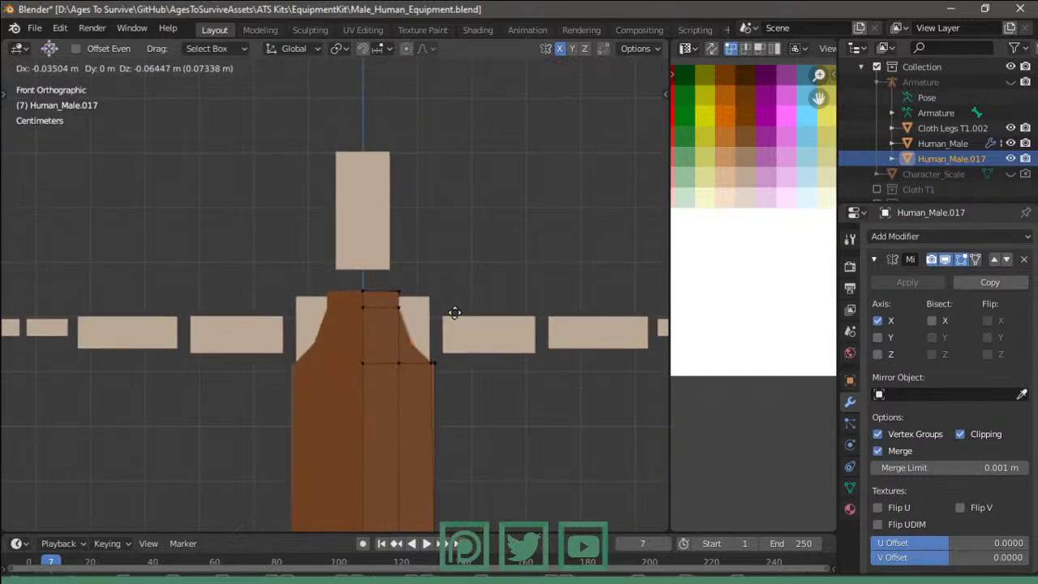
pyautogui.click(455, 314)
# - Add an edge loop across the vest's shoulder top, slid 0.3355 toward the neck
pyautogui.press('Tab')
pyautogui.moveTo(456, 314)
pyautogui.mouseDown(button='middle')
pyautogui.moveTo(399, 341)
pyautogui.moveTo(349, 333)
pyautogui.mouseUp(button='middle')
pyautogui.press('Tab')
pyautogui.click(333, 334)
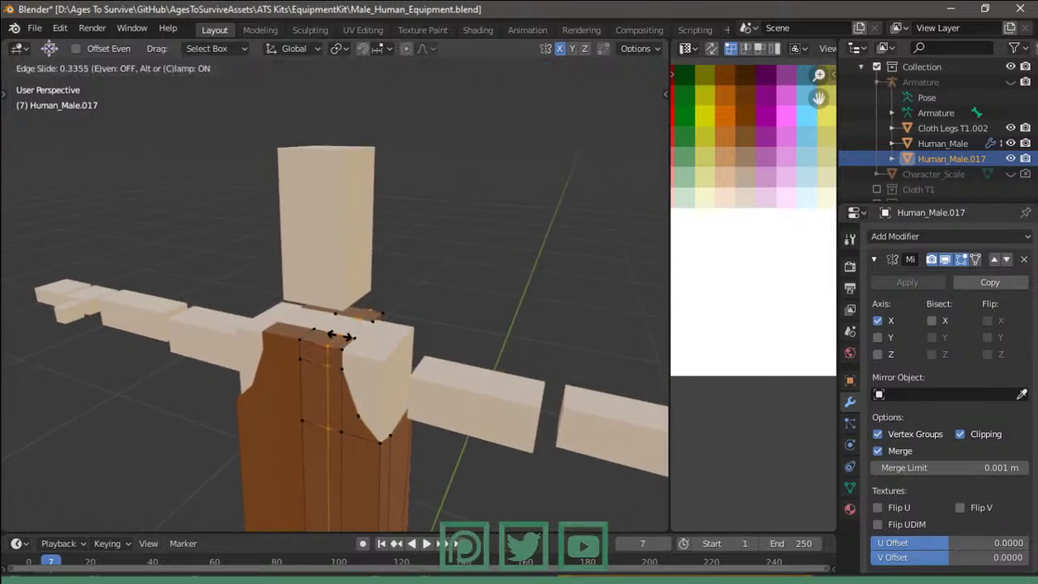
pyautogui.click(350, 335)
pyautogui.press('3')
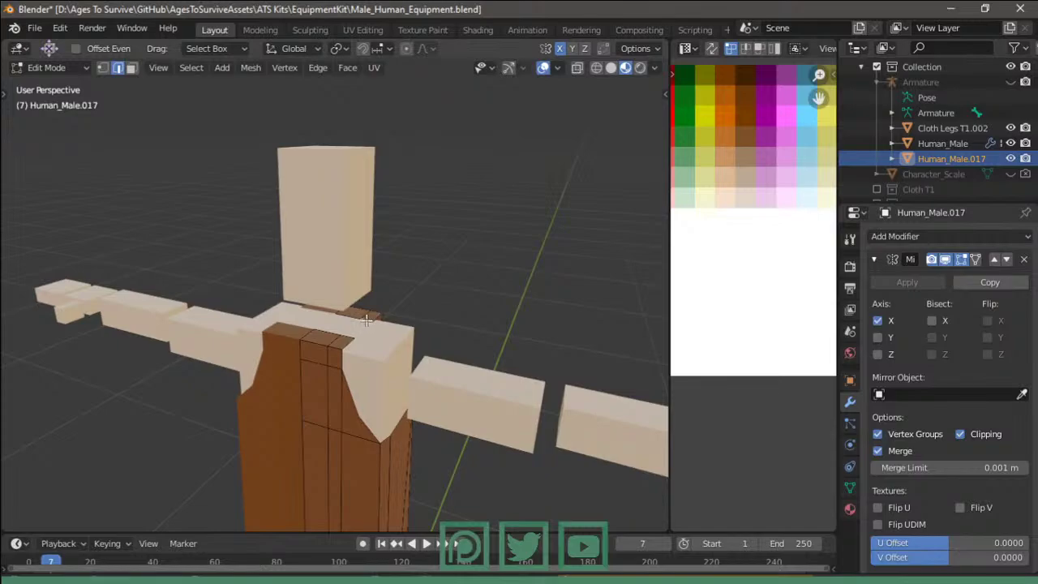
pyautogui.scroll(3, 363, 327)
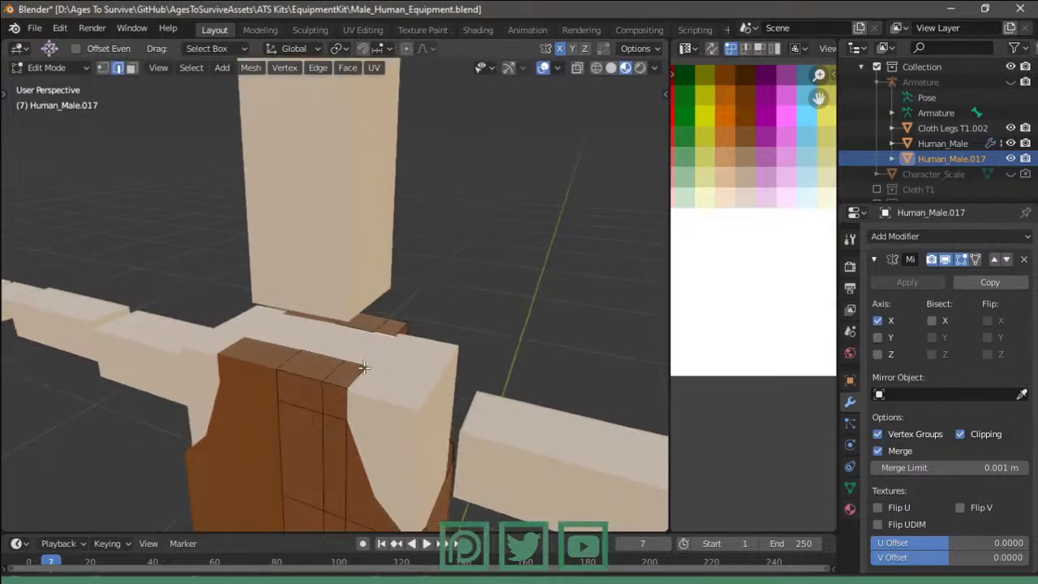
# - Orbit around the character and re-check the vest from the front view
pyautogui.press('Tab')
pyautogui.scroll(-4, 437, 367)
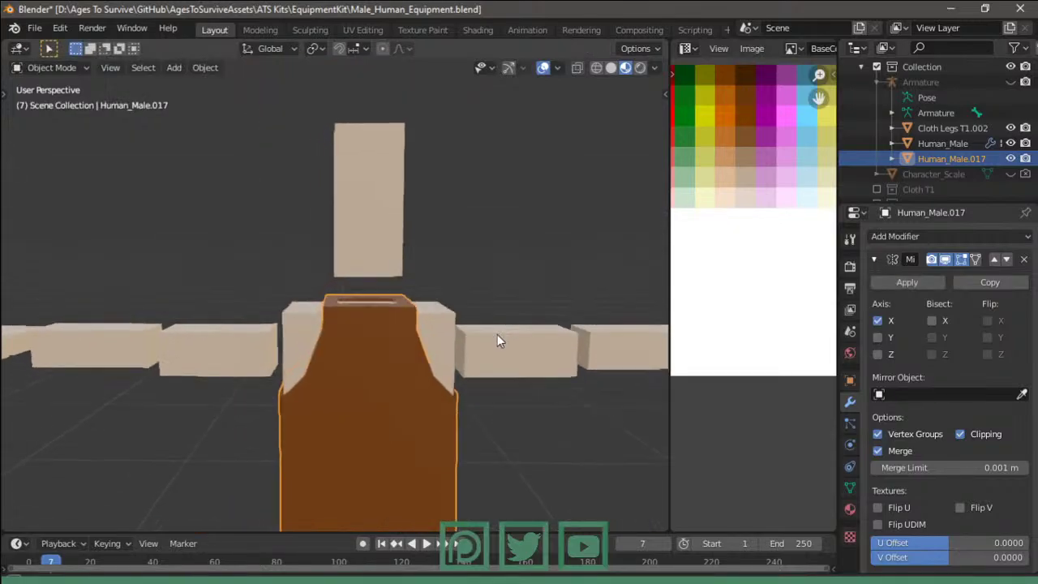
pyautogui.scroll(-3, 497, 334)
pyautogui.moveTo(405, 333)
pyautogui.mouseDown(button='middle')
pyautogui.moveTo(255, 354)
pyautogui.moveTo(37, 349)
pyautogui.moveTo(543, 346)
pyautogui.mouseUp(button='middle')
pyautogui.press('Tab')
pyautogui.press('KP_1')
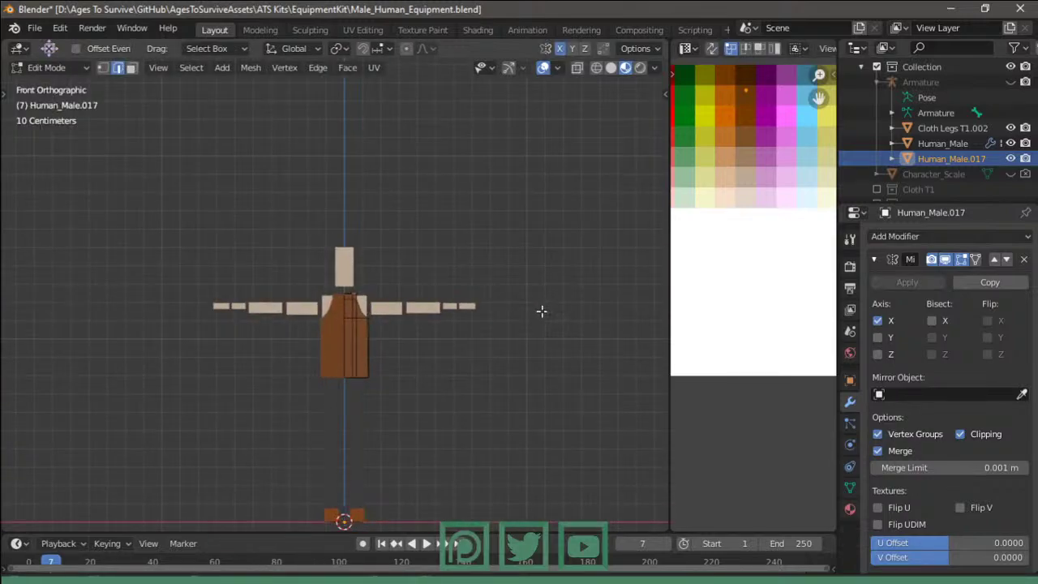
pyautogui.scroll(3, 378, 254)
pyautogui.scroll(2, 491, 311)
pyautogui.press('Tab')
# - Duplicate the Human_Male shoulder faces and separate them into a new object, Human_Male.018
pyautogui.click(420, 323)
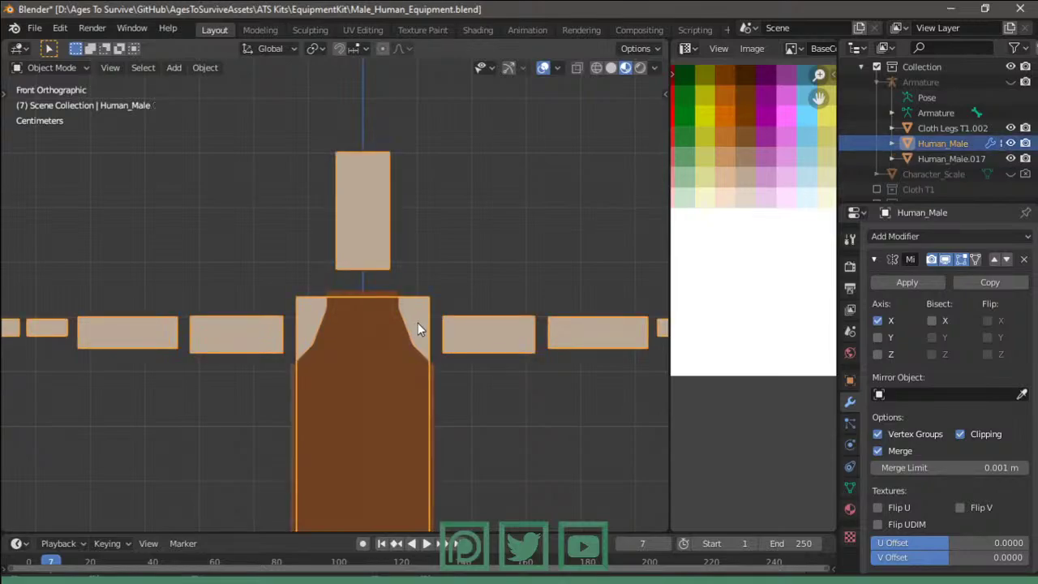
pyautogui.press('Tab')
pyautogui.press('l')
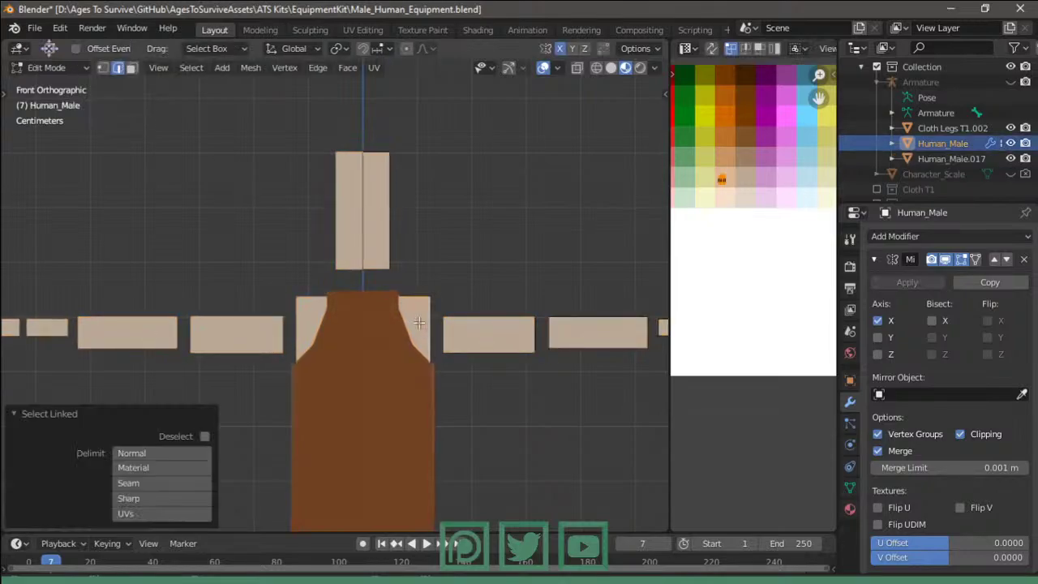
pyautogui.hotkey('shift', 'd')
pyautogui.press('Escape')
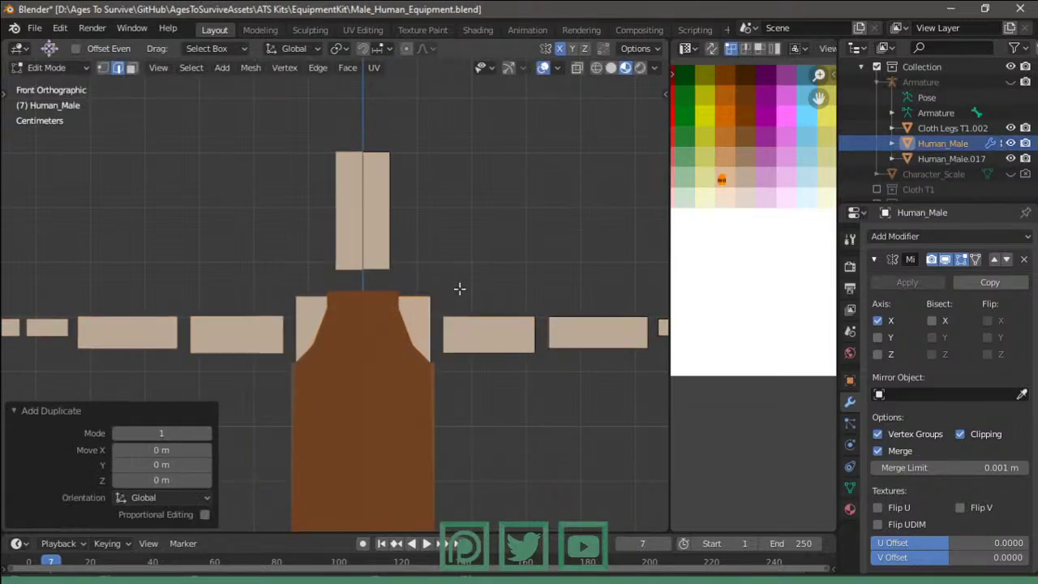
pyautogui.press('p')
pyautogui.press('Tab')
pyautogui.click(421, 315)
pyautogui.press('Tab')
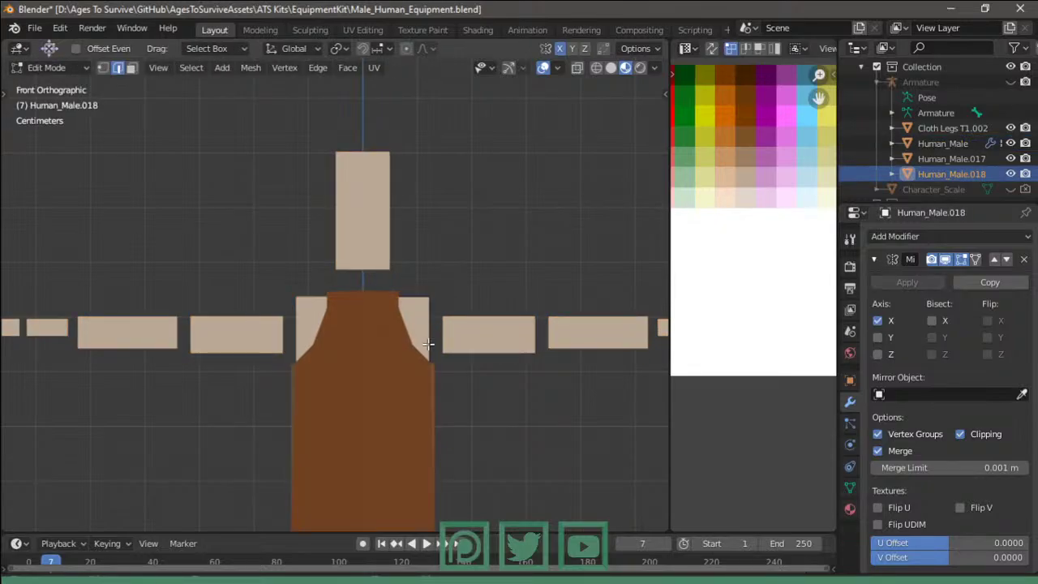
# - Raise the Human_Male.018 piece above the shoulders and flatten it to 0.167 height
pyautogui.press('e')
pyautogui.press('z')
pyautogui.click(482, 182)
pyautogui.press('s')
pyautogui.press('z')
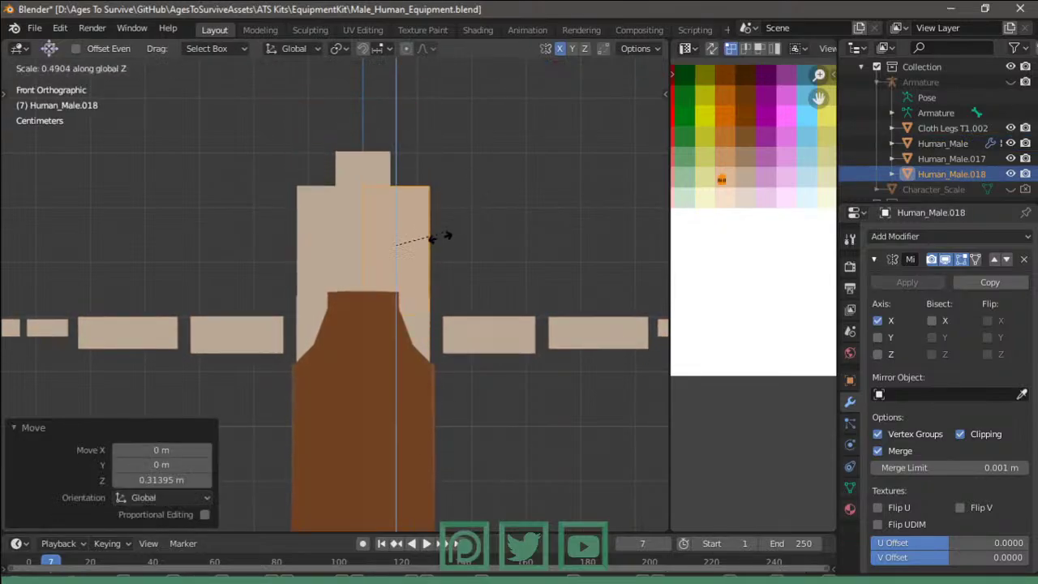
pyautogui.click(406, 261)
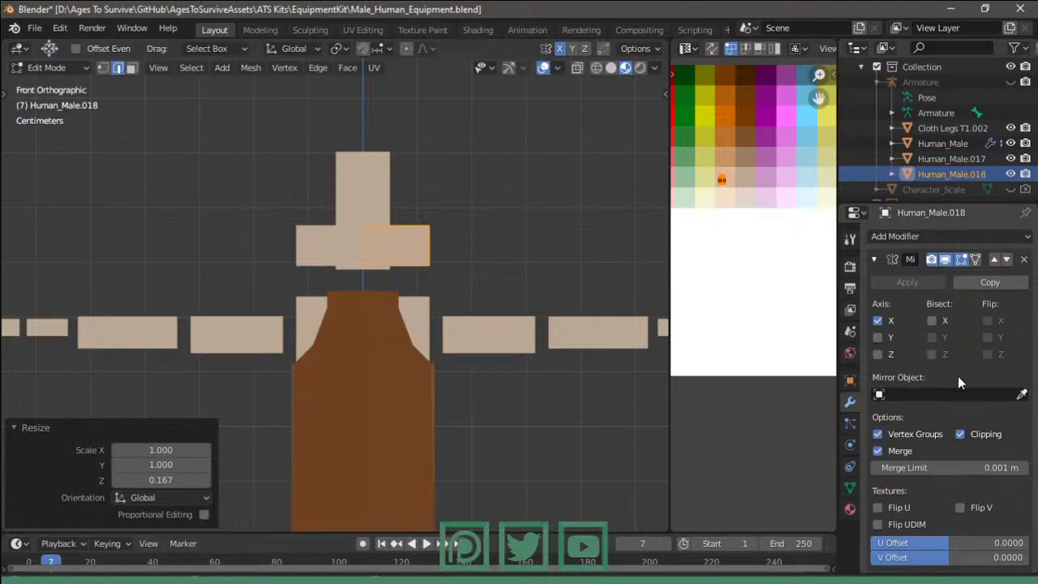
pyautogui.click(961, 434)
pyautogui.press('g')
pyautogui.press('z')
pyautogui.press('Escape')
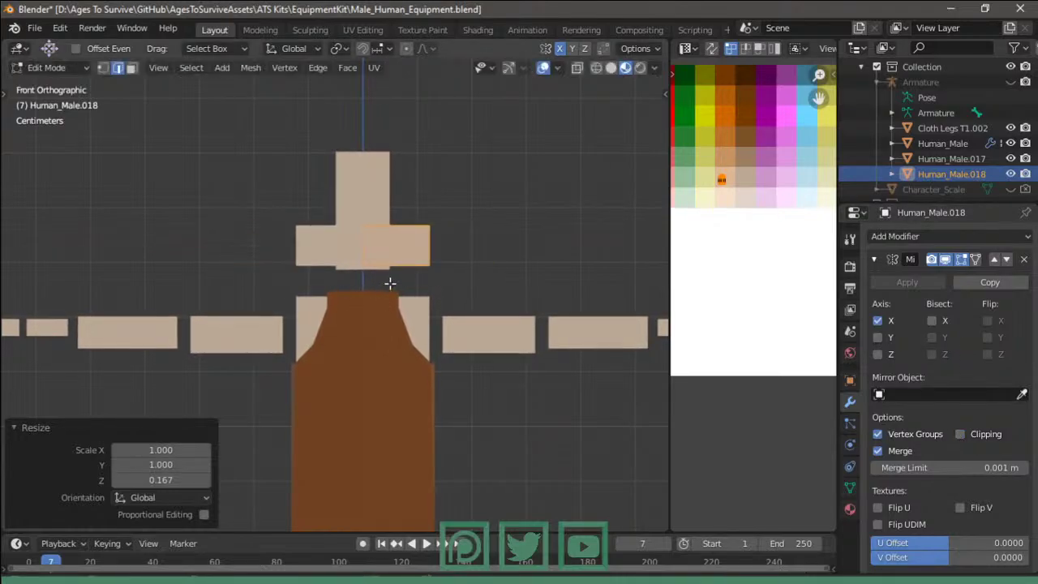
pyautogui.click(959, 434)
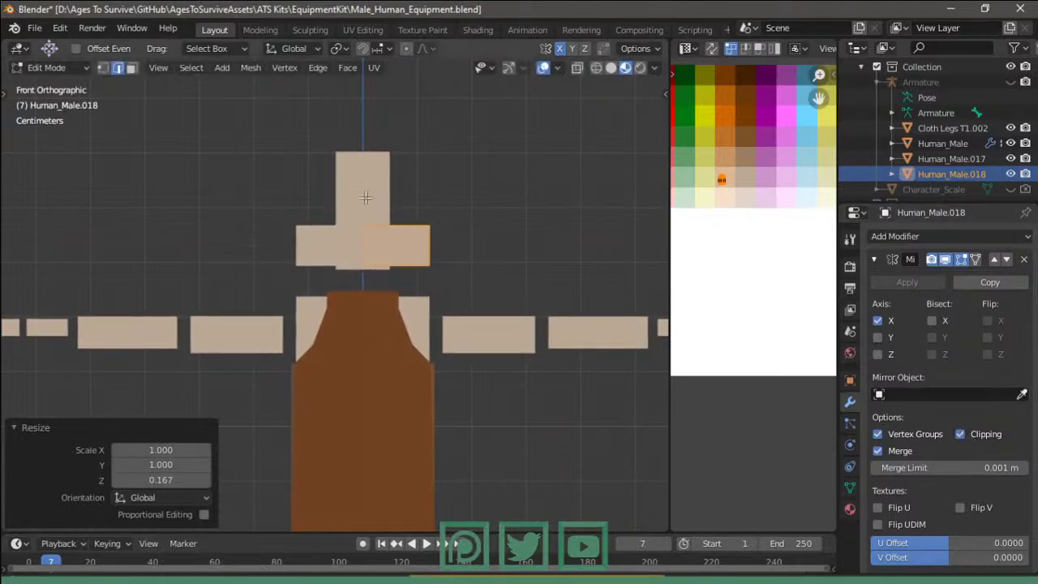
# - Loop-cut the shoulder slab and delete the resulting thin strip of faces
pyautogui.hotkey('ctrl', 'r')
pyautogui.click(382, 203)
pyautogui.click(363, 211)
pyautogui.moveTo(363, 211); pyautogui.dragTo(399, 280, button='middle')
pyautogui.scroll(4, 399, 281)
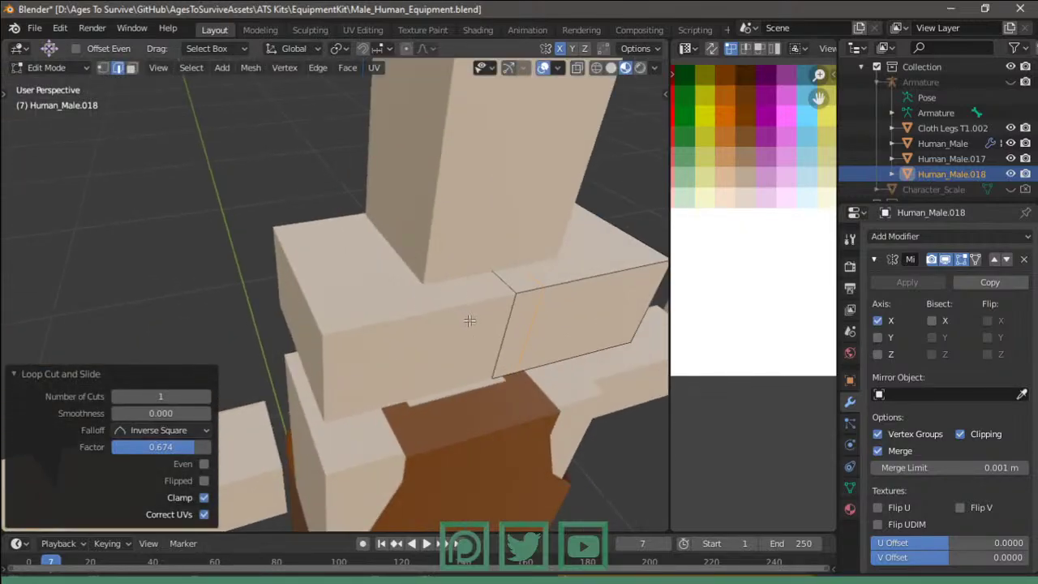
pyautogui.press('3')
pyautogui.press('x')
pyautogui.click(526, 292)
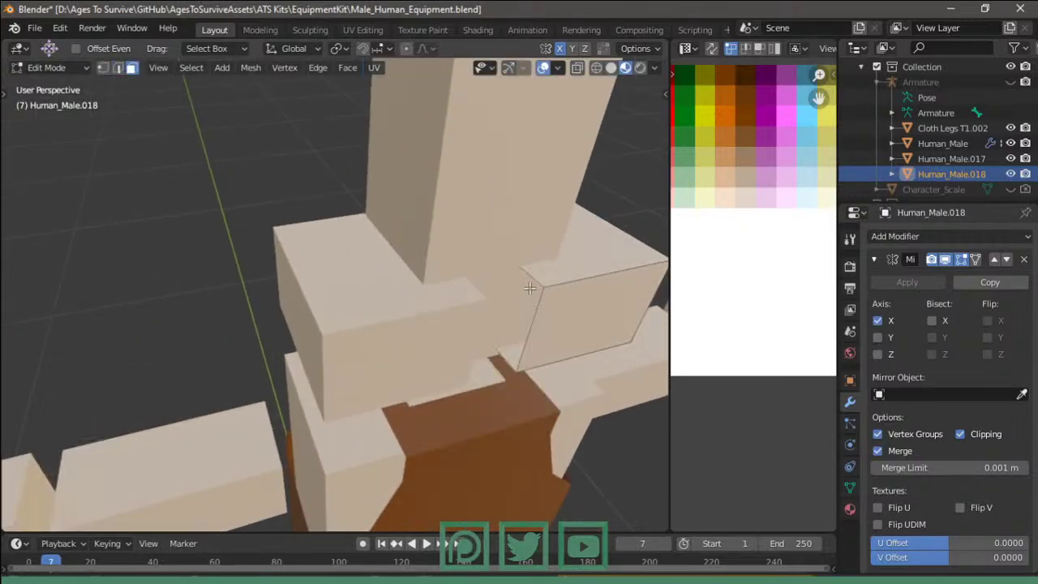
# - Check the YouTube Studio live-stream chat and analytics, then minimise the browser and Blender
pyautogui.hotkey('alt', 'Tab')
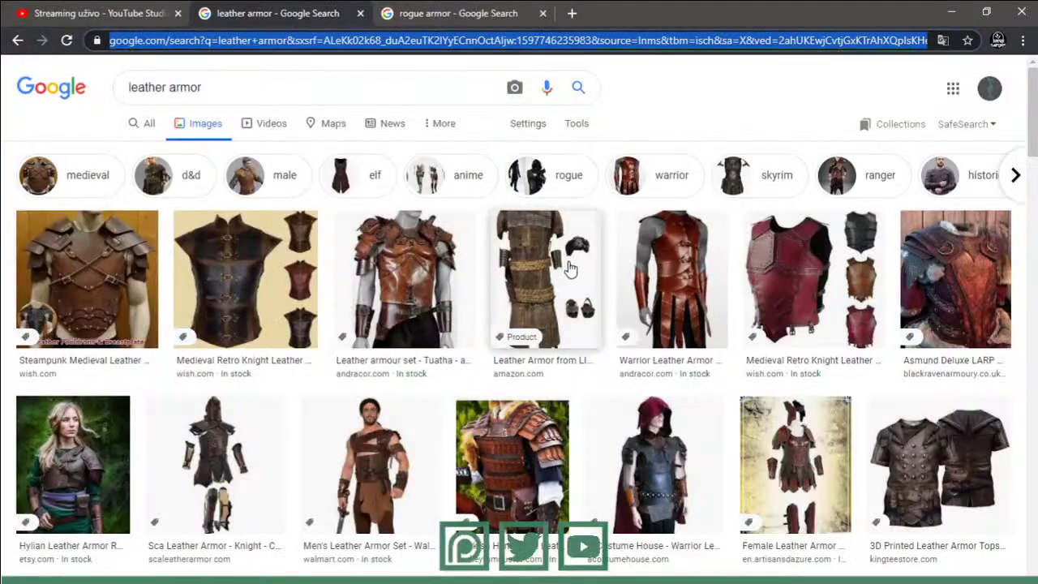
pyautogui.click(147, 6)
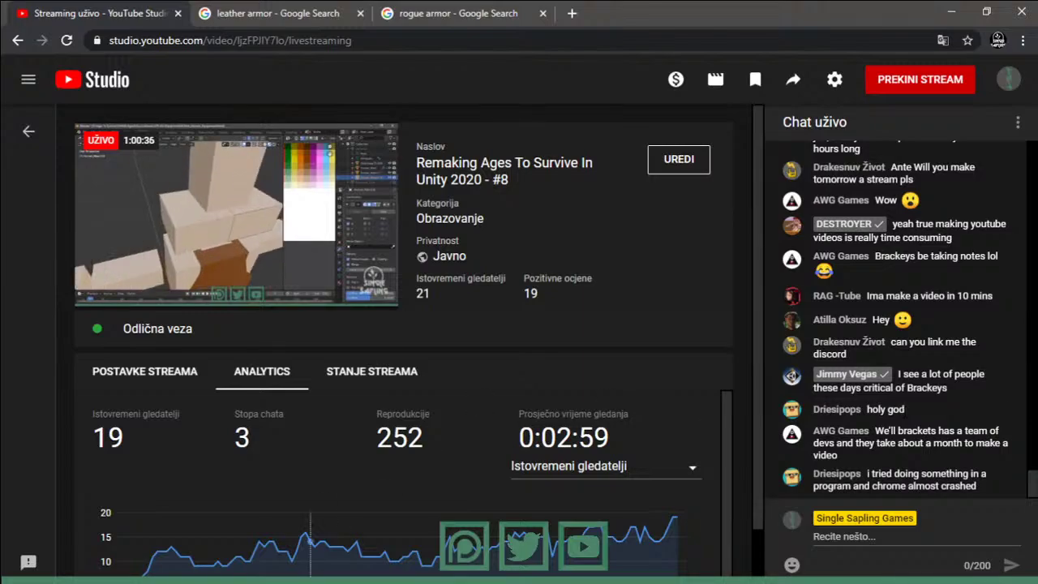
pyautogui.click(169, 573)
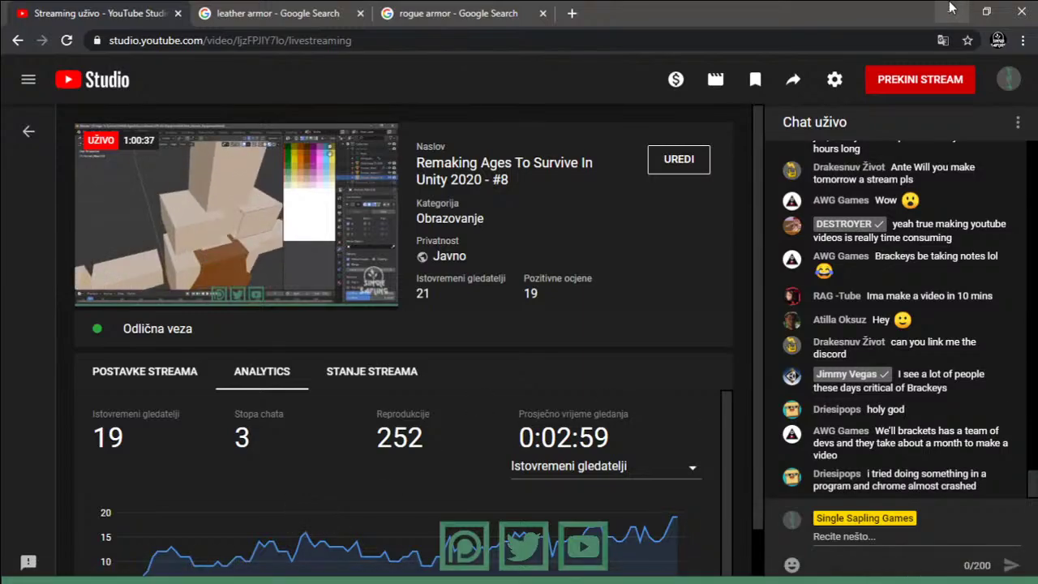
pyautogui.click(974, 9)
# - Launch Discord, copy the Dev Forest server invite link, and restore the YouTube Studio page
pyautogui.click(977, 12)
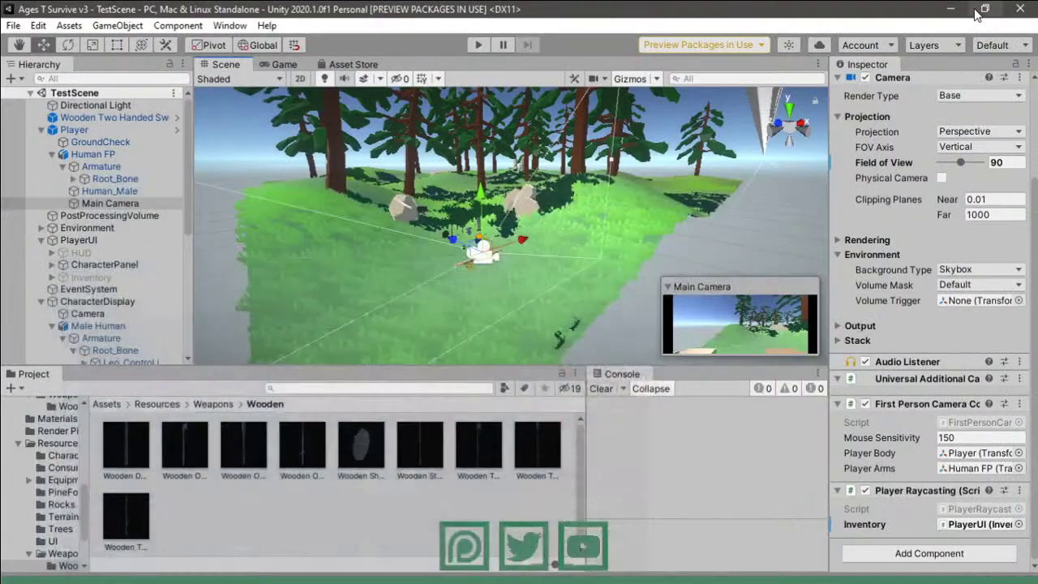
pyautogui.click(946, 7)
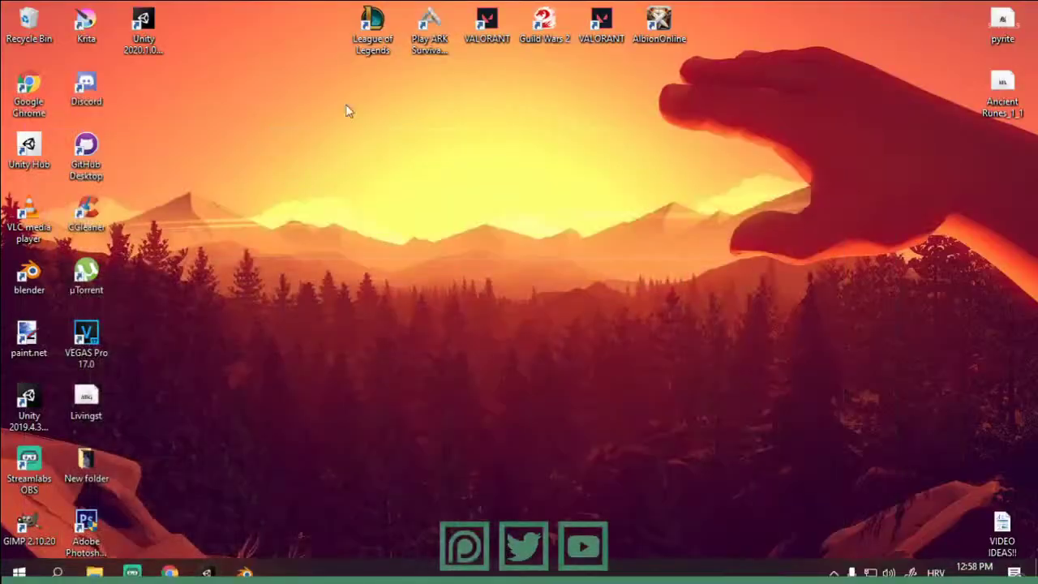
pyautogui.doubleClick(76, 107)
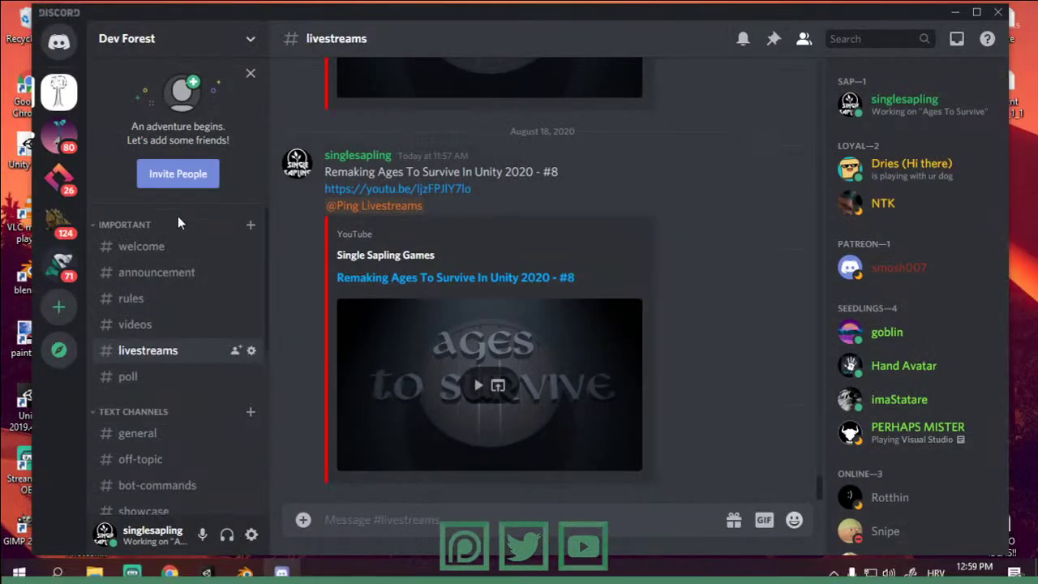
pyautogui.click(250, 57)
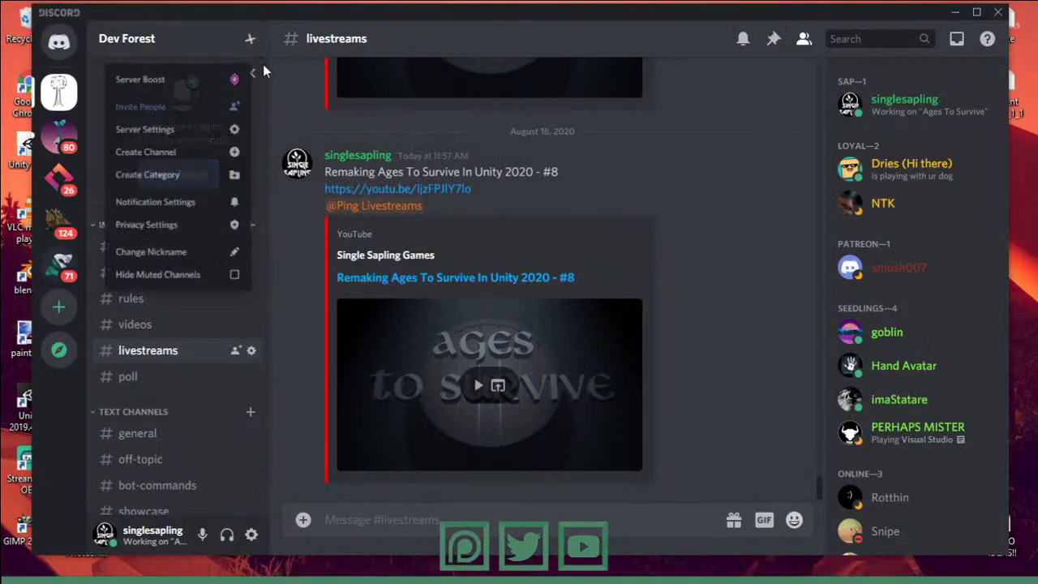
pyautogui.click(162, 113)
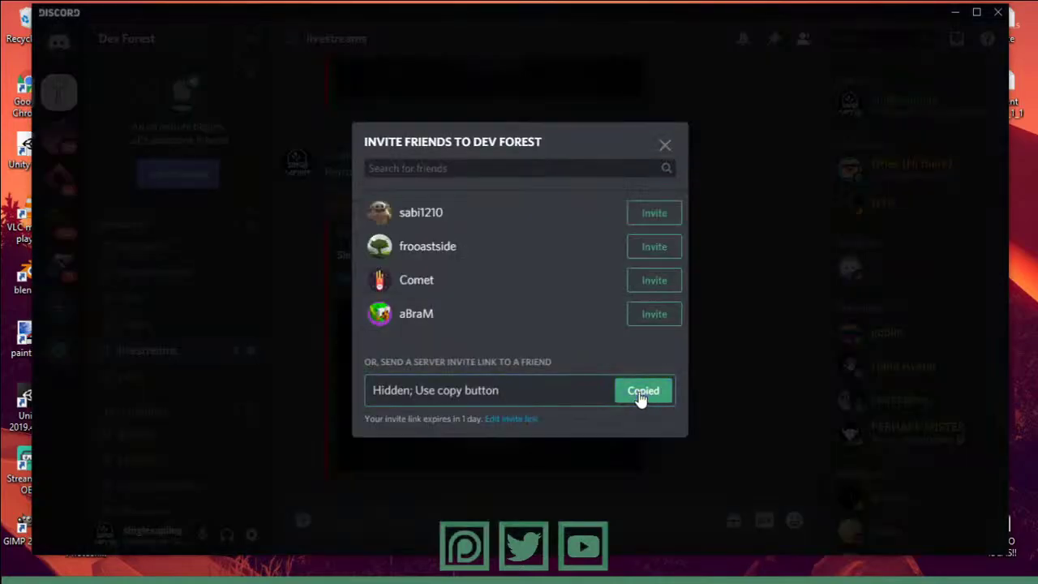
pyautogui.click(665, 143)
pyautogui.click(955, 12)
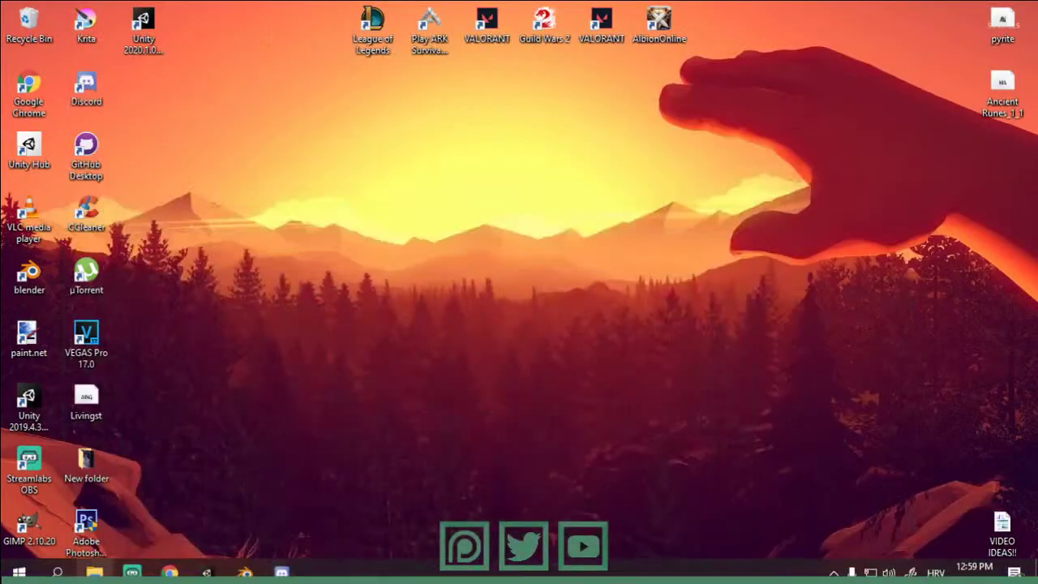
pyautogui.click(169, 572)
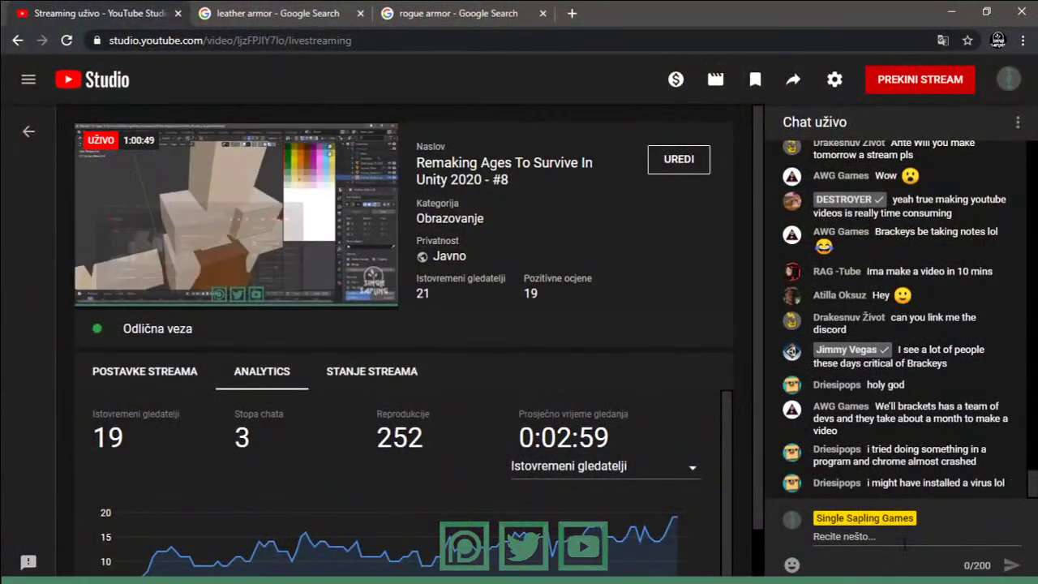
# - Paste and send the Dev Forest invite link in chat, then read the replies
pyautogui.hotkey('ctrl', 'v')
pyautogui.press('Return')
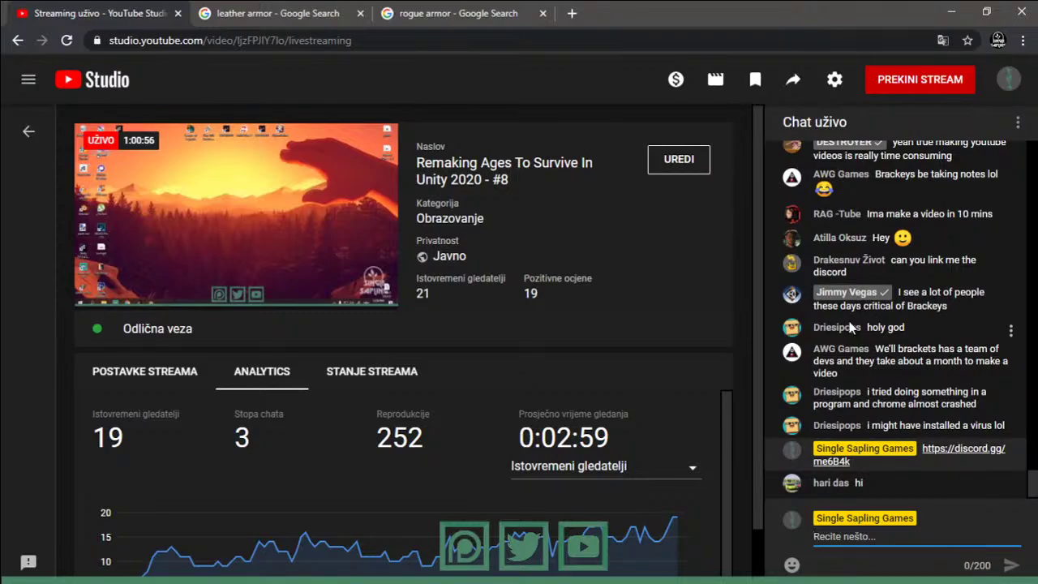
pyautogui.moveTo(884, 324); pyautogui.dragTo(925, 337)
pyautogui.click(925, 337)
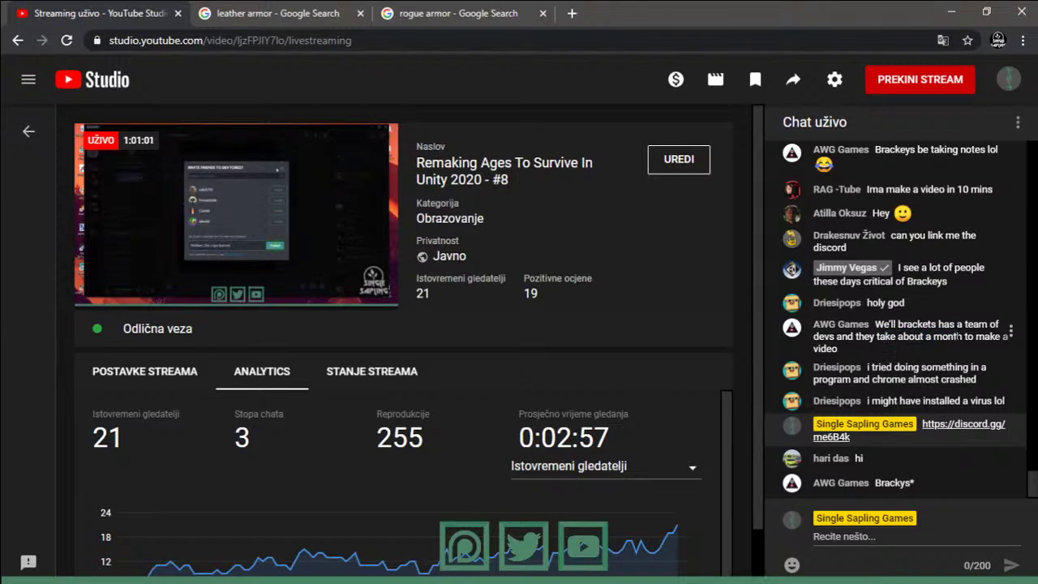
pyautogui.moveTo(879, 367); pyautogui.dragTo(977, 380)
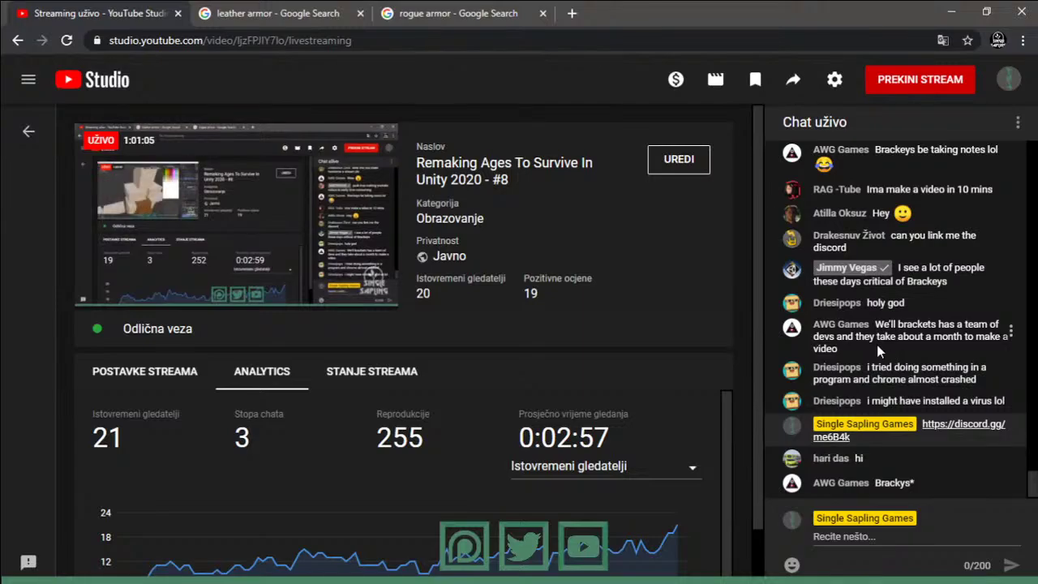
pyautogui.doubleClick(865, 337)
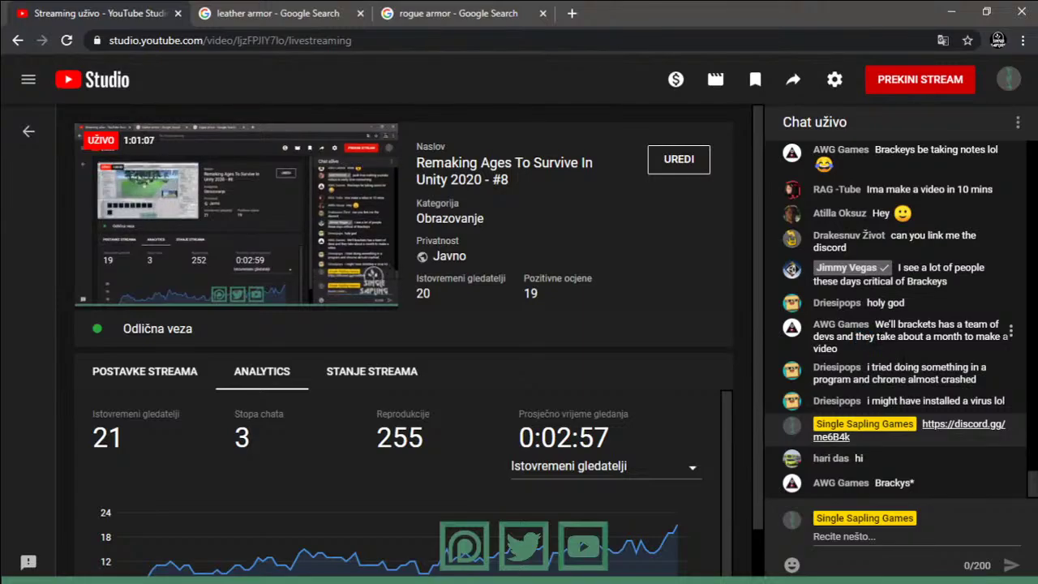
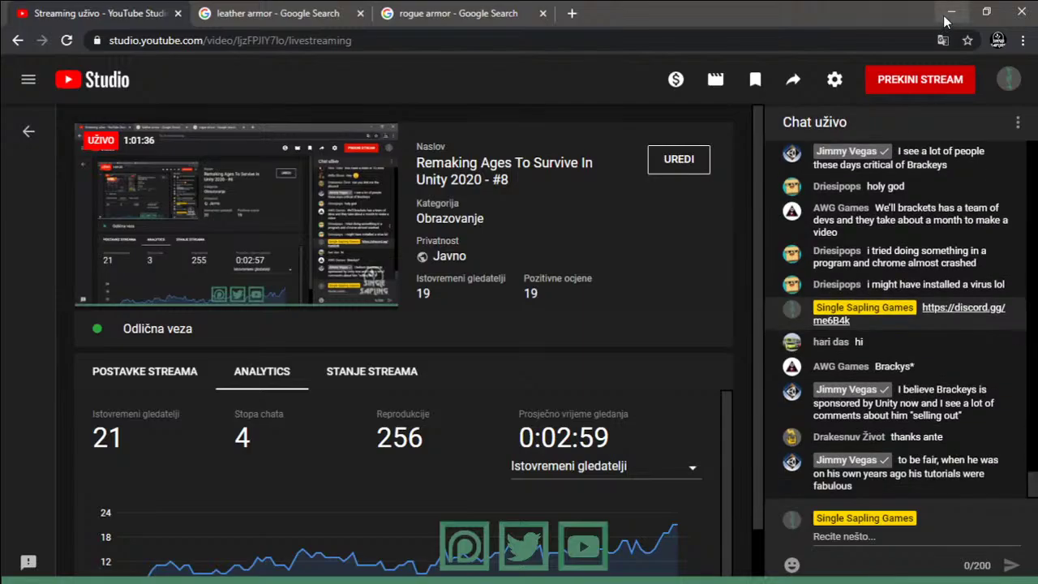
# - Check the leather armor reference tab, return to the stream chat, then minimize the Studio window
pyautogui.click(274, 13)
pyautogui.click(151, 12)
pyautogui.moveTo(903, 403); pyautogui.dragTo(944, 403)
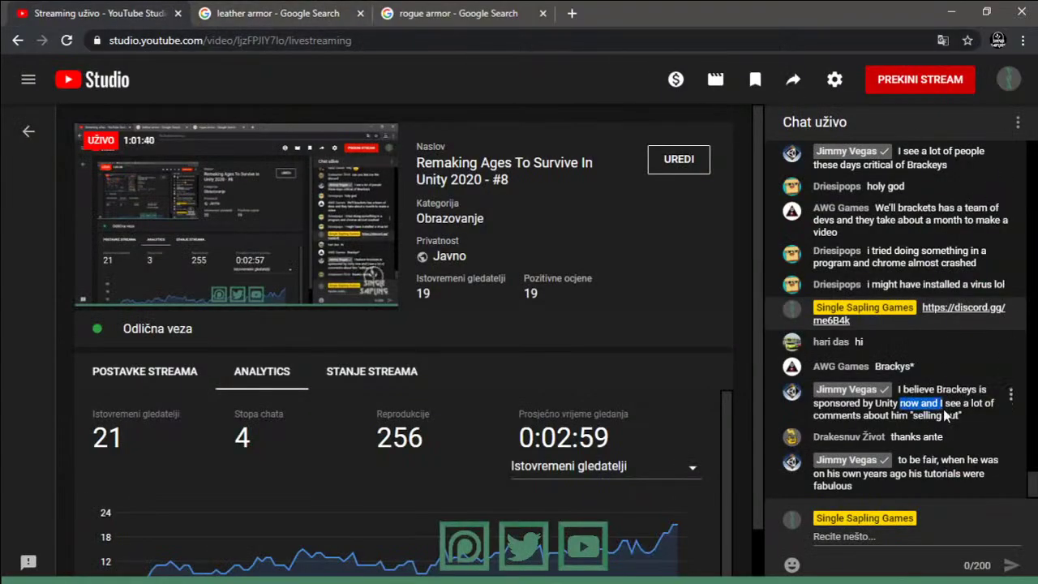
pyautogui.click(944, 403)
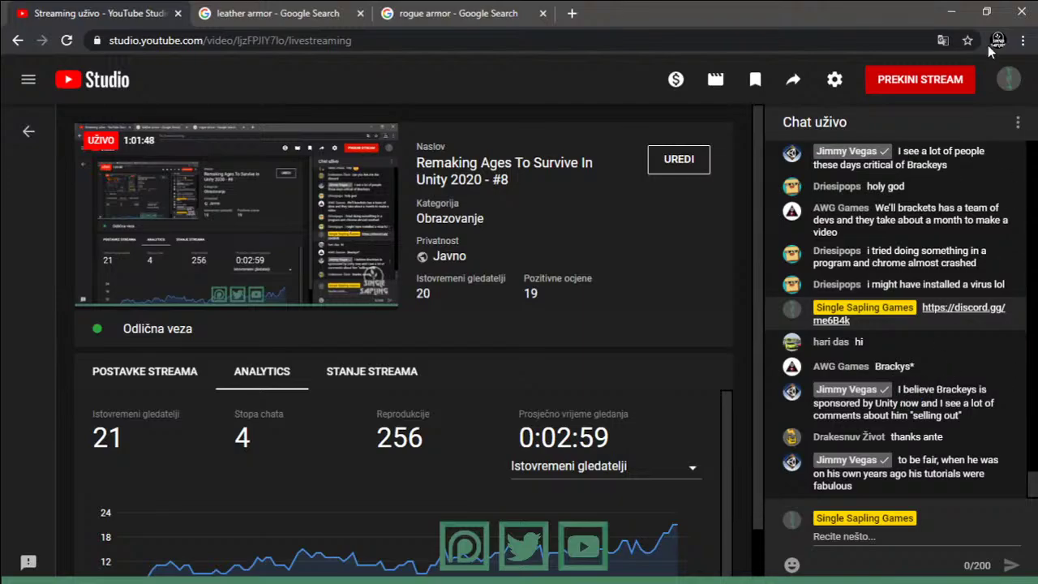
pyautogui.click(951, 11)
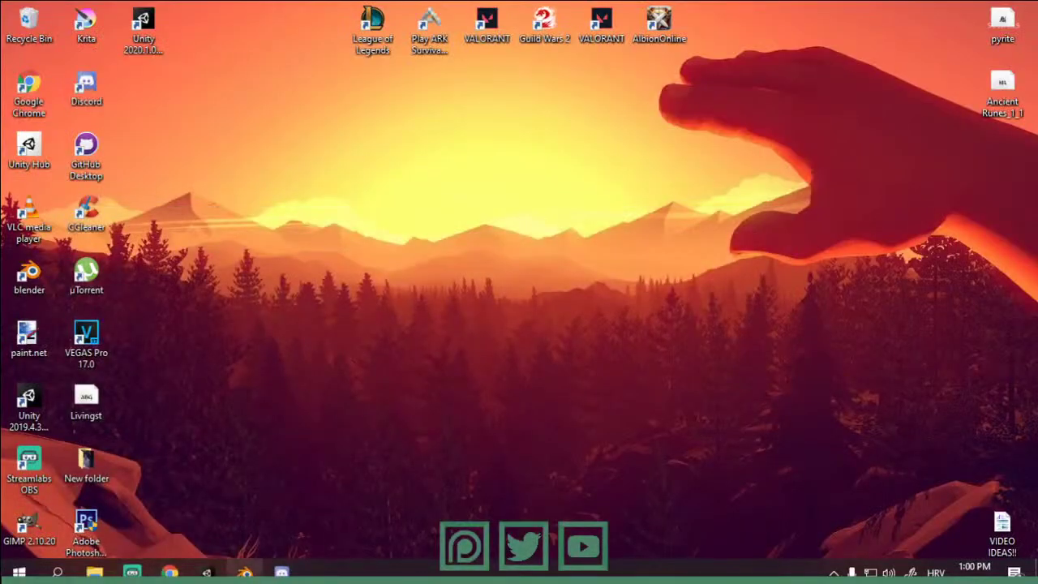
# - In Blender, move the shoulder cube's UVs onto the brown swatch and flatten it into a slab
pyautogui.click(207, 573)
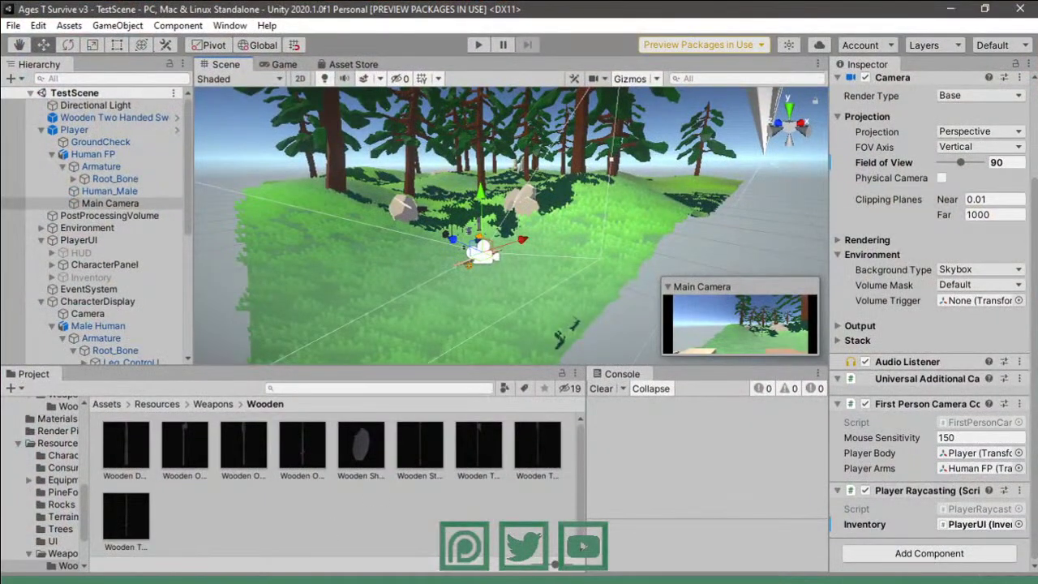
pyautogui.click(179, 572)
pyautogui.scroll(-3, 477, 330)
pyautogui.scroll(-2, 478, 330)
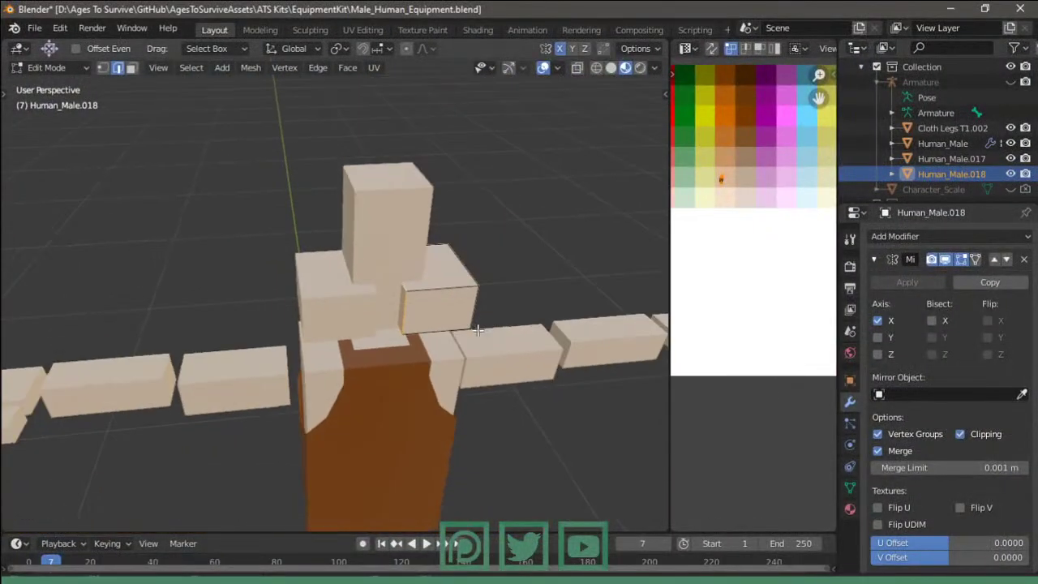
pyautogui.press('l')
pyautogui.press('g')
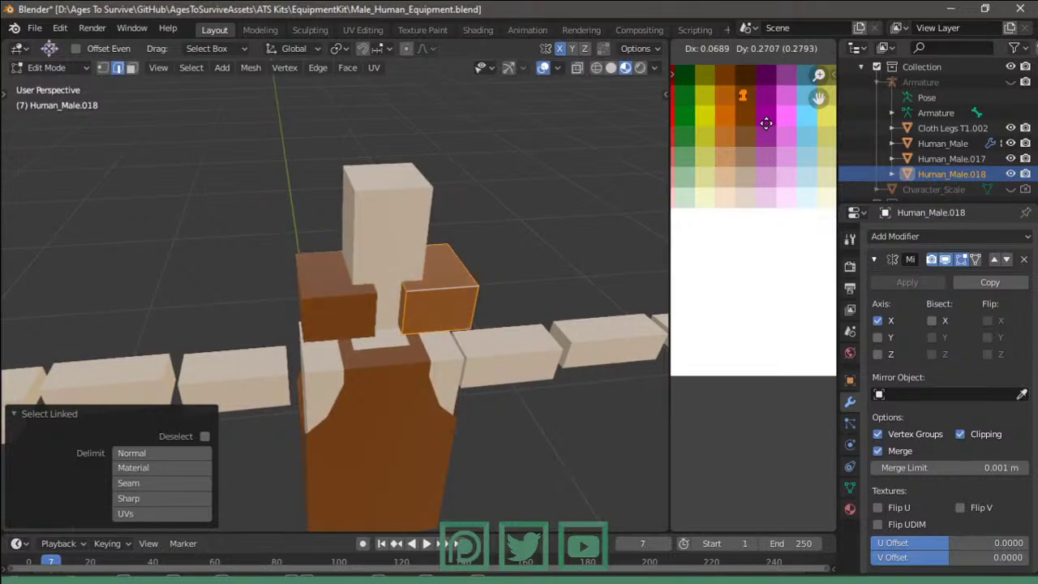
pyautogui.click(745, 94)
pyautogui.moveTo(409, 302); pyautogui.dragTo(456, 195, button='middle')
pyautogui.press('z')
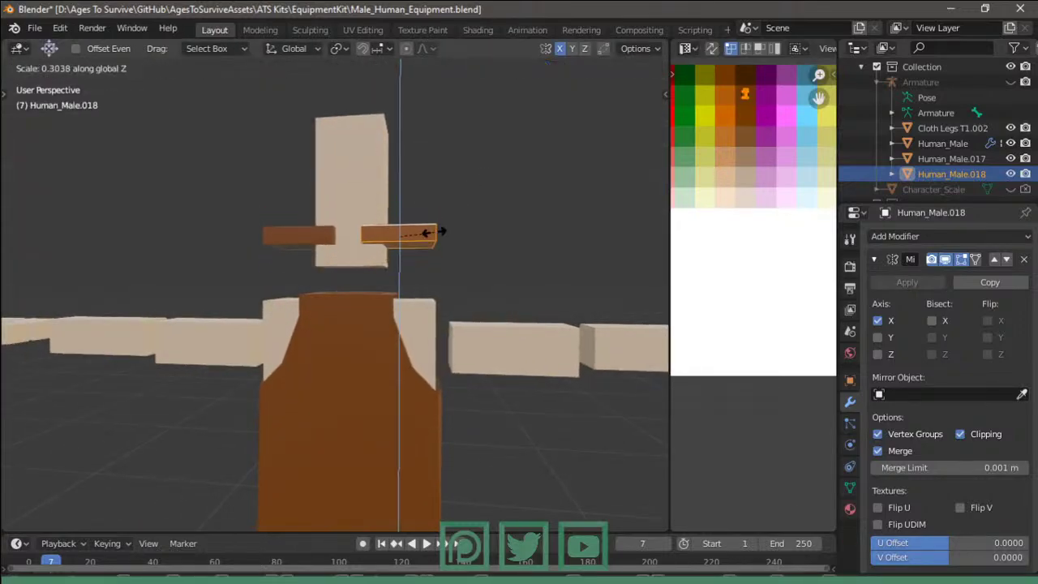
pyautogui.click(439, 227)
# - Lower the shoulder slabs onto the shoulders and shift them sideways along X
pyautogui.hotkey('alt', 'Tab')
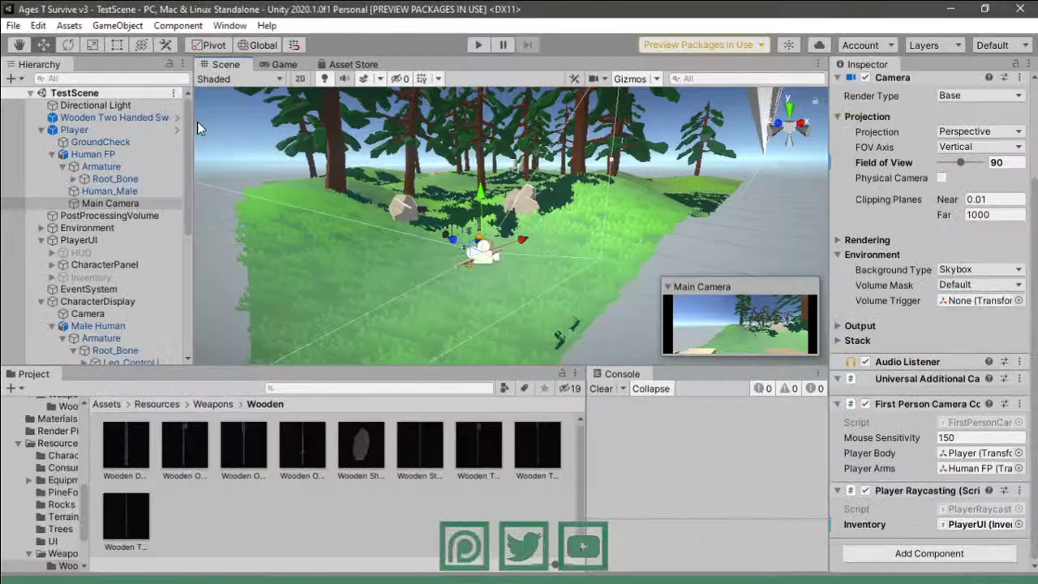
pyautogui.hotkey('alt', 'Tab')
pyautogui.hotkey('alt', 'Tab')
pyautogui.hotkey('alt', 'Tab')
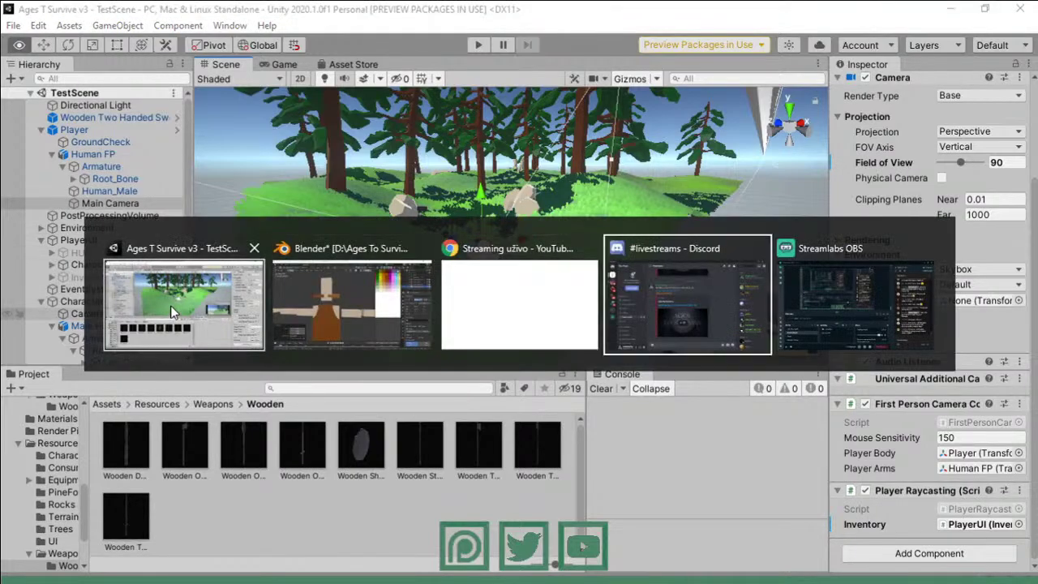
pyautogui.hotkey('alt', 'Tab')
pyautogui.hotkey('alt', 'Tab')
pyautogui.hotkey('alt', 'Tab')
pyautogui.press('g')
pyautogui.press('x')
pyautogui.click(552, 382)
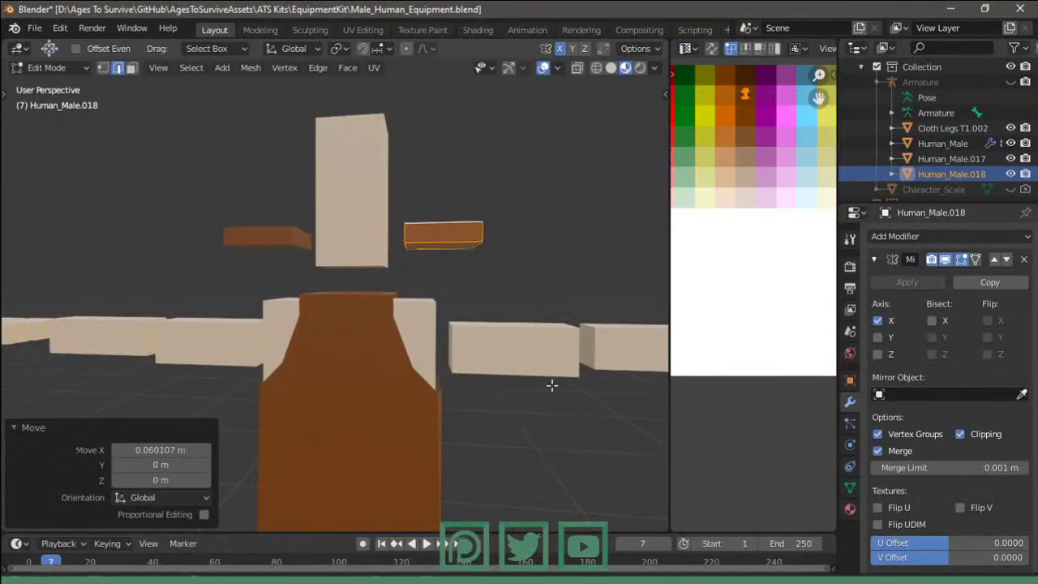
pyautogui.press('g')
pyautogui.press('z')
pyautogui.click(544, 434)
pyautogui.press('g')
pyautogui.press('x')
pyautogui.click(525, 430)
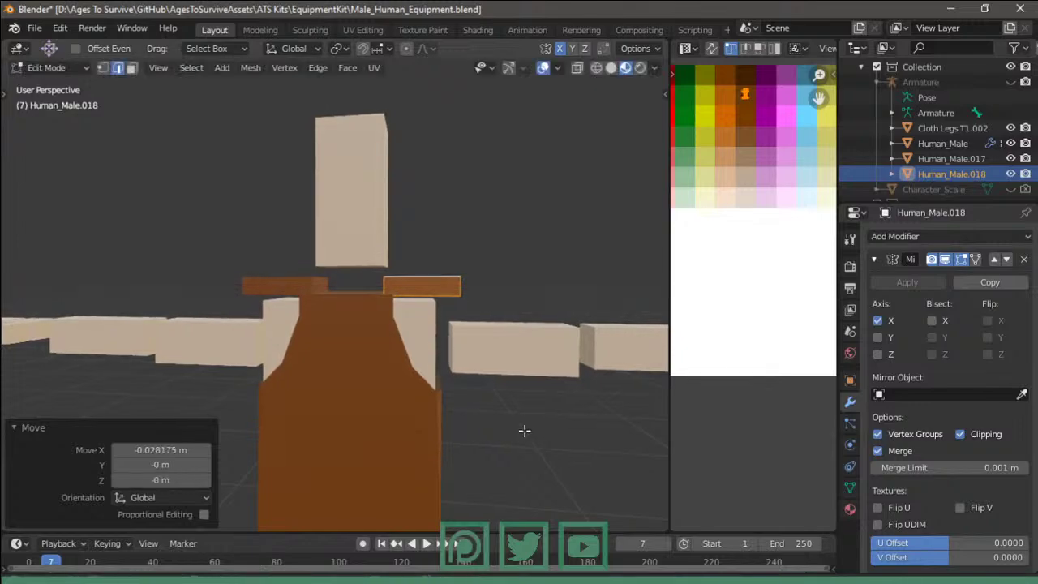
# - Adjust the right shoulder slab's sideways offset along X
pyautogui.moveTo(448, 307); pyautogui.dragTo(428, 260, button='middle')
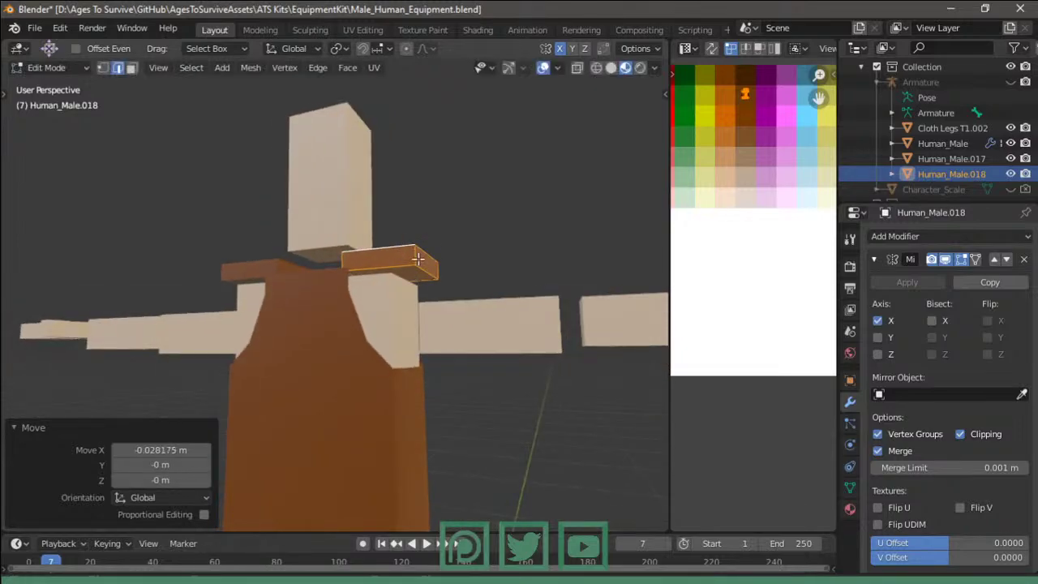
pyautogui.click(428, 260)
pyautogui.press('g')
pyautogui.press('x')
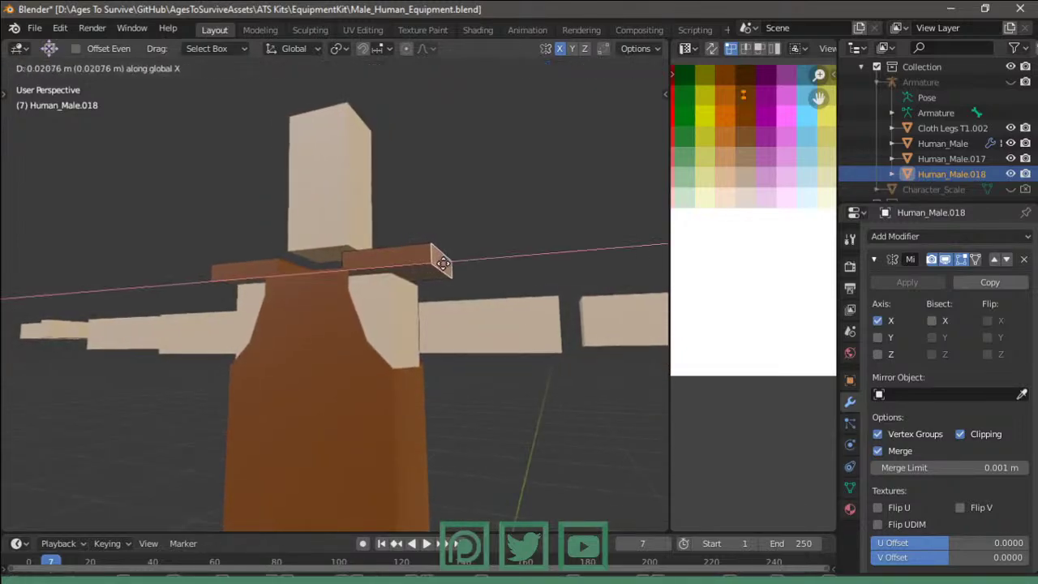
pyautogui.press('Tab')
pyautogui.press('Tab')
# - Scale the shoulder slab thinner along Y to reduce its front-to-back depth
pyautogui.moveTo(444, 326); pyautogui.dragTo(417, 303, button='middle')
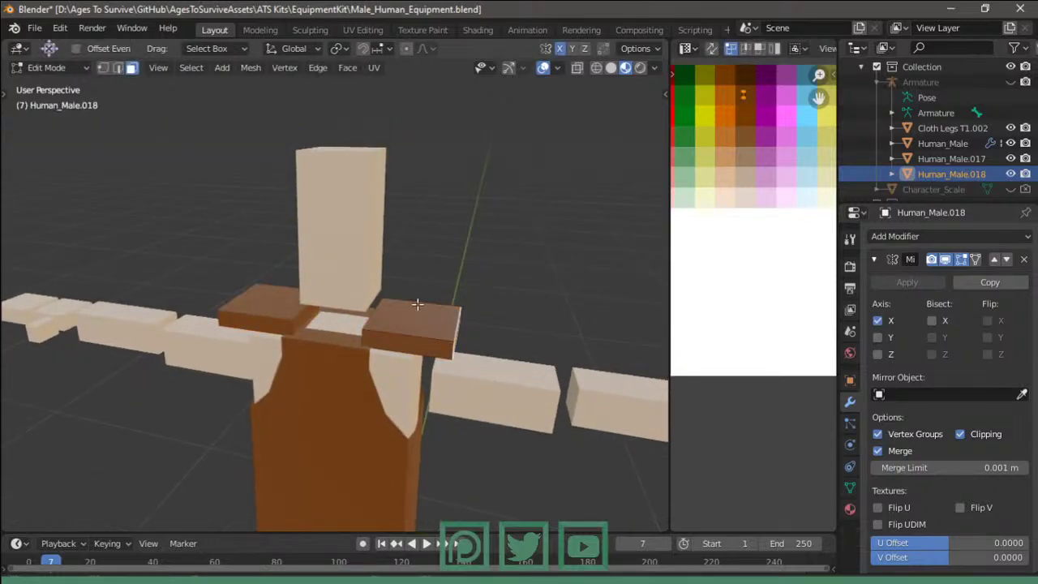
pyautogui.click(427, 348)
pyautogui.moveTo(427, 348); pyautogui.dragTo(266, 318, button='middle')
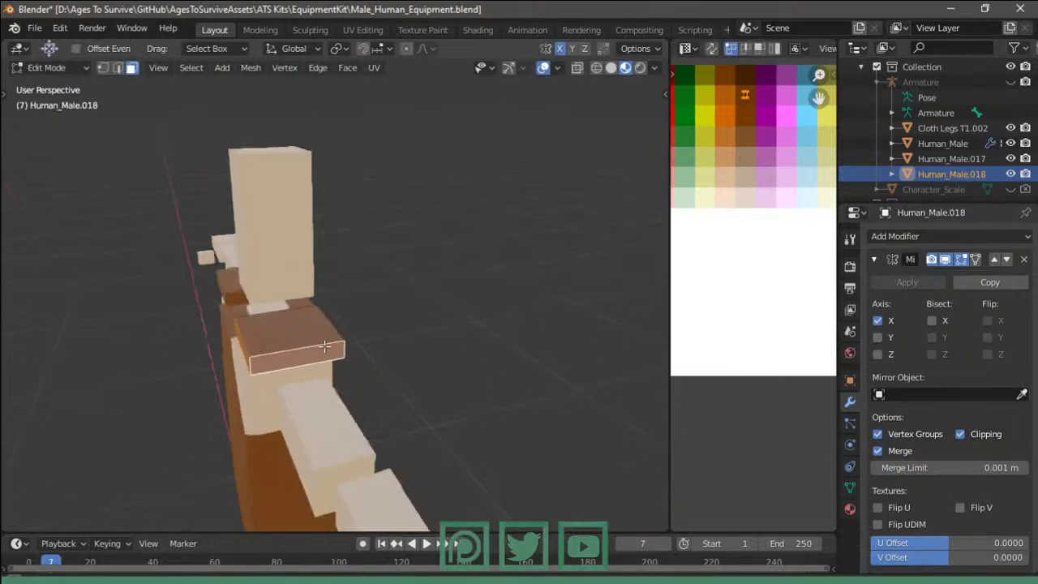
pyautogui.press('l')
pyautogui.press('s')
pyautogui.press('y')
pyautogui.click(246, 323)
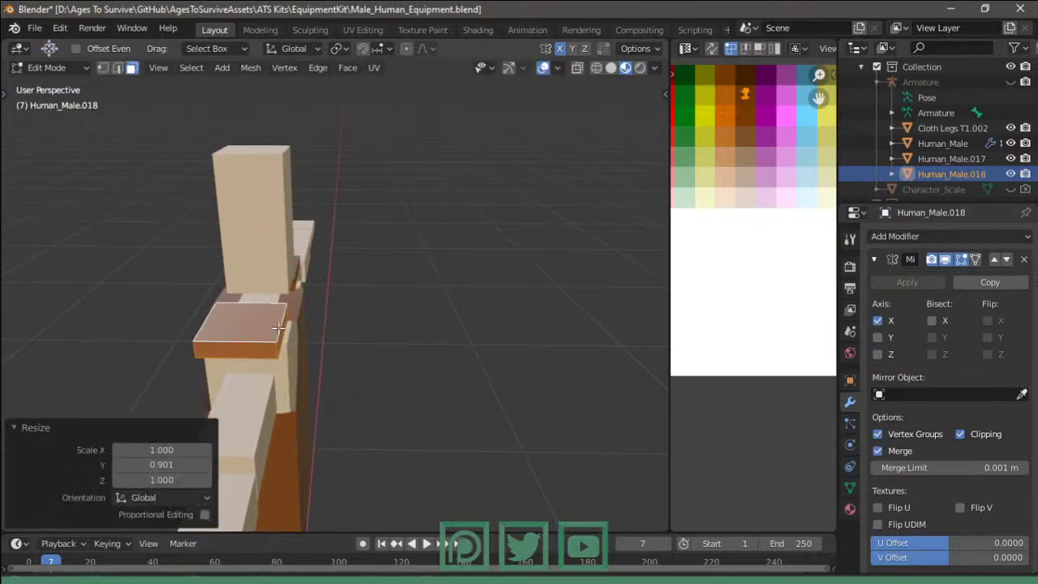
# - Extrude the slab's top face, enlarge it and push it outward with Alt+S to thicken the pad
pyautogui.press('e')
pyautogui.rightClick(278, 328)
pyautogui.moveTo(278, 327)
pyautogui.mouseDown(button='middle')
pyautogui.moveTo(332, 352)
pyautogui.moveTo(380, 342)
pyautogui.mouseUp(button='middle')
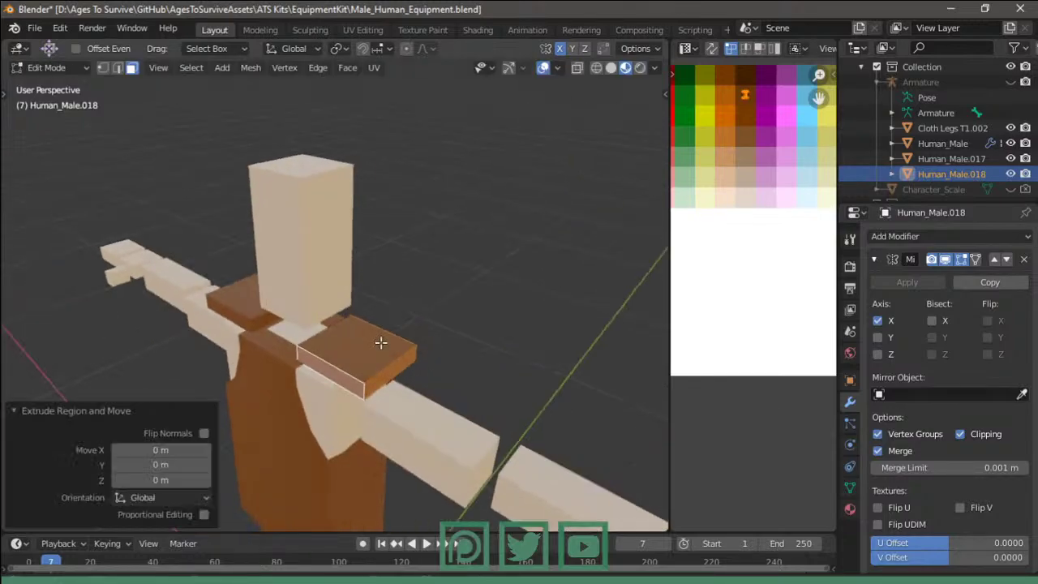
pyautogui.press('s')
pyautogui.click(503, 305)
pyautogui.press('g')
pyautogui.press('z')
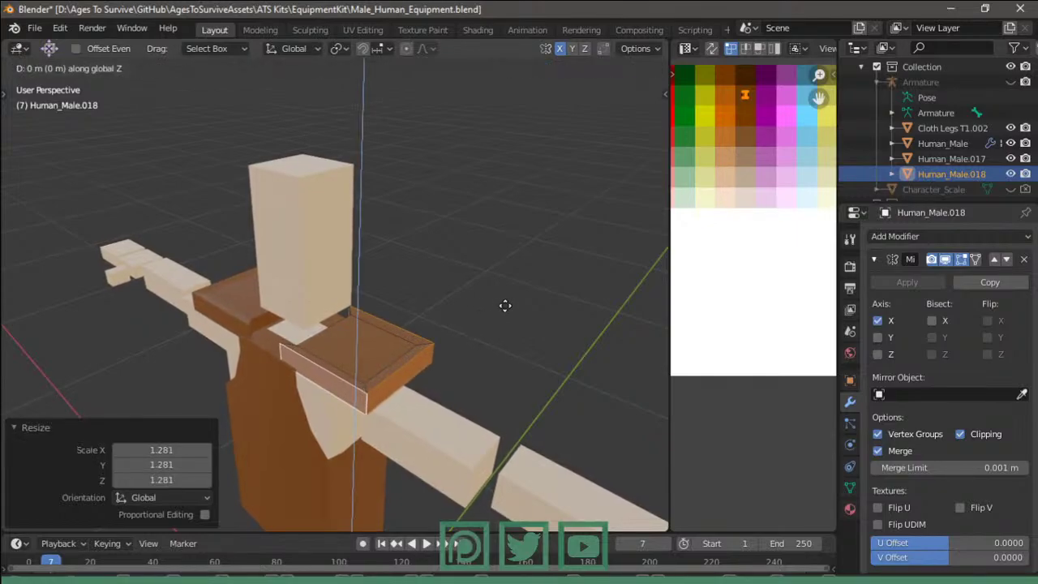
pyautogui.rightClick(505, 305)
pyautogui.hotkey('ctrl', 'z')
pyautogui.hotkey('alt', 's')
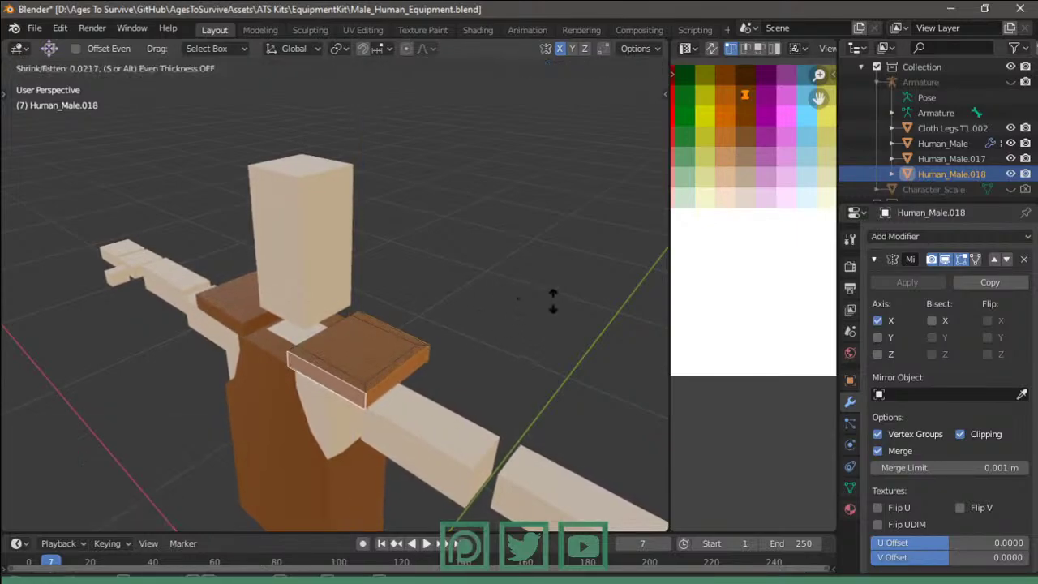
pyautogui.click(552, 299)
pyautogui.press('g')
pyautogui.press('z')
pyautogui.rightClick(563, 300)
pyautogui.press('Tab')
# - Tilt the shoulder pad outward around Y and nudge it into its final position
pyautogui.moveTo(563, 301)
pyautogui.mouseDown(button='middle')
pyautogui.moveTo(550, 291)
pyautogui.moveTo(579, 273)
pyautogui.moveTo(552, 276)
pyautogui.mouseUp(button='middle')
pyautogui.press('Tab')
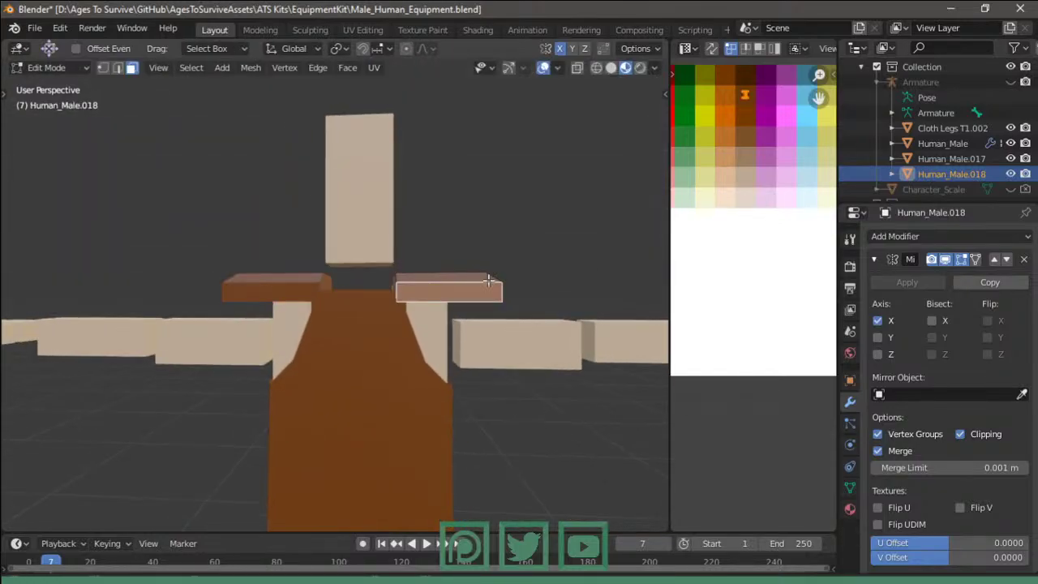
pyautogui.press('l')
pyautogui.press('r')
pyautogui.press('y')
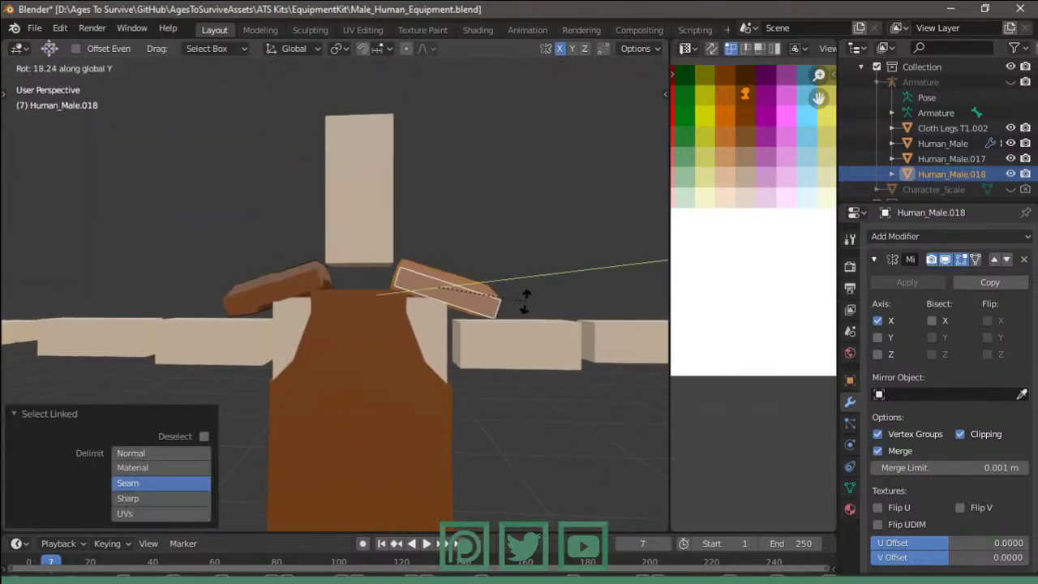
pyautogui.click(527, 292)
pyautogui.press('g')
pyautogui.press('y')
pyautogui.click(528, 290)
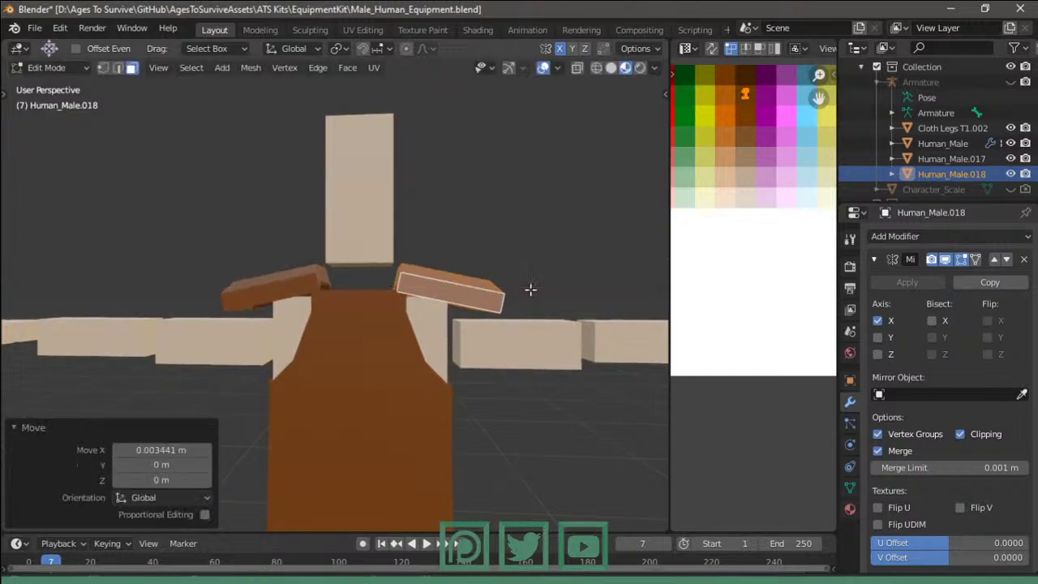
pyautogui.press('Tab')
# - Orbit around the outfit, select the Human_Male body and switch to front view
pyautogui.scroll(-2, 544, 268)
pyautogui.moveTo(543, 267)
pyautogui.mouseDown(button='middle')
pyautogui.moveTo(440, 310)
pyautogui.moveTo(563, 287)
pyautogui.mouseUp(button='middle')
pyautogui.scroll(-3, 554, 279)
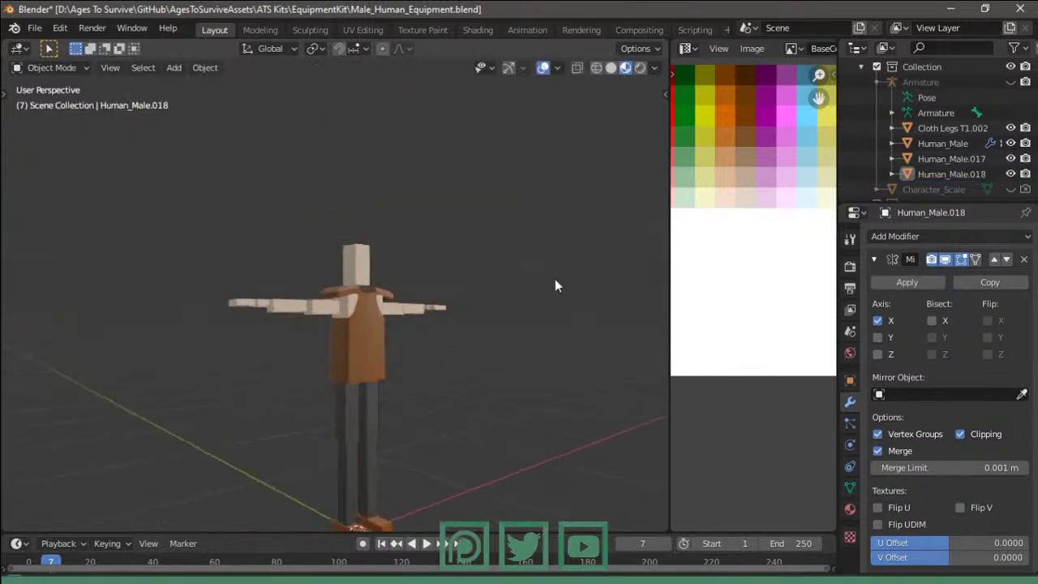
pyautogui.moveTo(491, 288)
pyautogui.mouseDown(button='middle')
pyautogui.moveTo(323, 249)
pyautogui.moveTo(420, 282)
pyautogui.moveTo(480, 287)
pyautogui.moveTo(468, 345)
pyautogui.moveTo(426, 349)
pyautogui.moveTo(440, 324)
pyautogui.moveTo(419, 301)
pyautogui.mouseUp(button='middle')
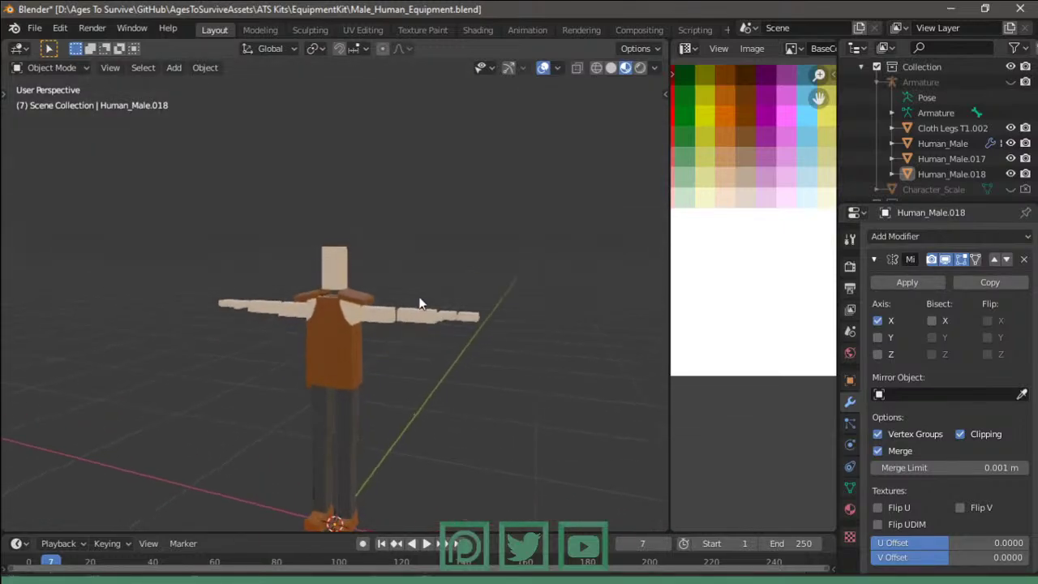
pyautogui.click(398, 315)
pyautogui.hotkey('alt', 'Tab')
pyautogui.hotkey('alt', 'Tab')
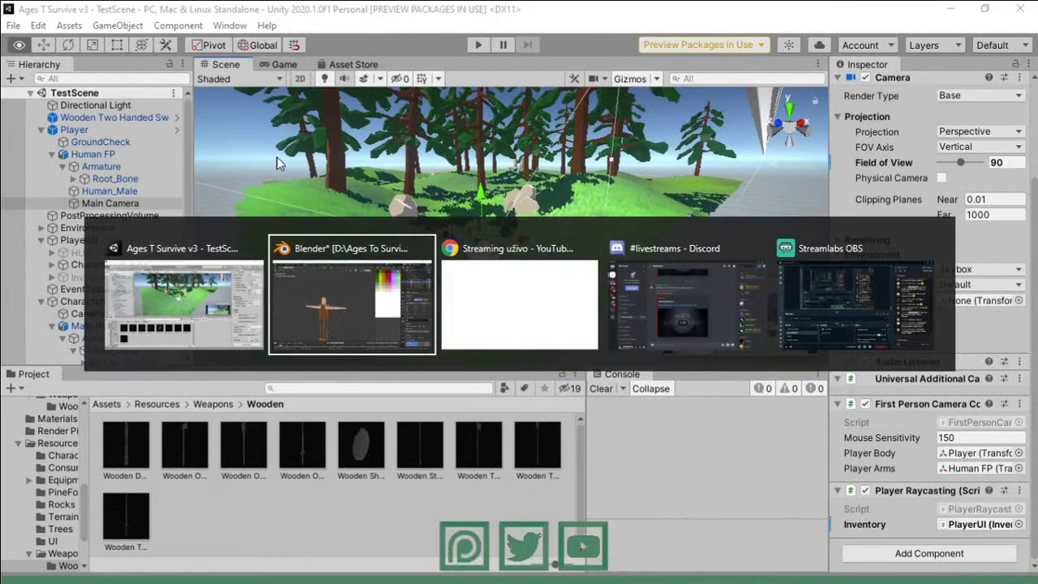
pyautogui.hotkey('alt', 'Tab')
pyautogui.hotkey('alt', 'Tab')
pyautogui.hotkey('alt', 'Tab')
pyautogui.hotkey('alt', 'Tab')
pyautogui.hotkey('alt', 'Tab')
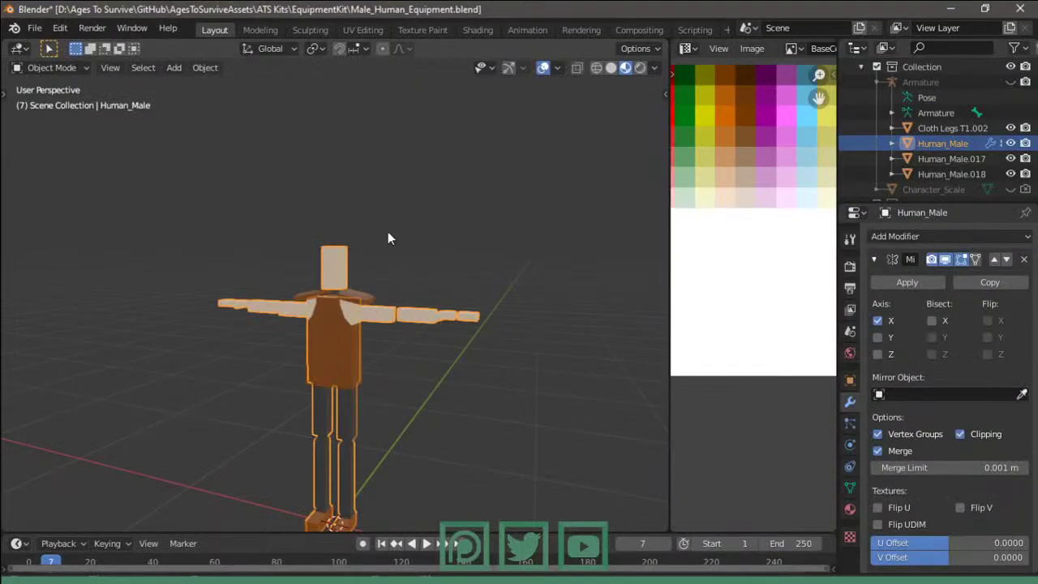
pyautogui.press('Tab')
pyautogui.press('KP_1')
pyautogui.scroll(5, 344, 304)
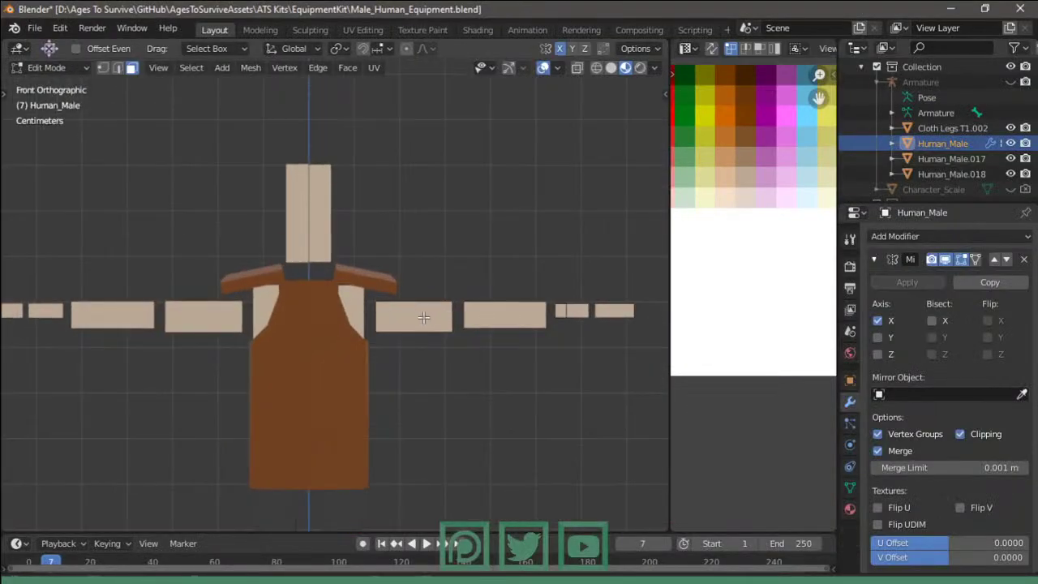
# - Duplicate the arm blocks in place and separate them into a new Human_Male.019 object
pyautogui.click(424, 313)
pyautogui.hotkey('ctrl', 'l')
pyautogui.keyDown('shift'); pyautogui.click(482, 316); pyautogui.keyUp('shift')
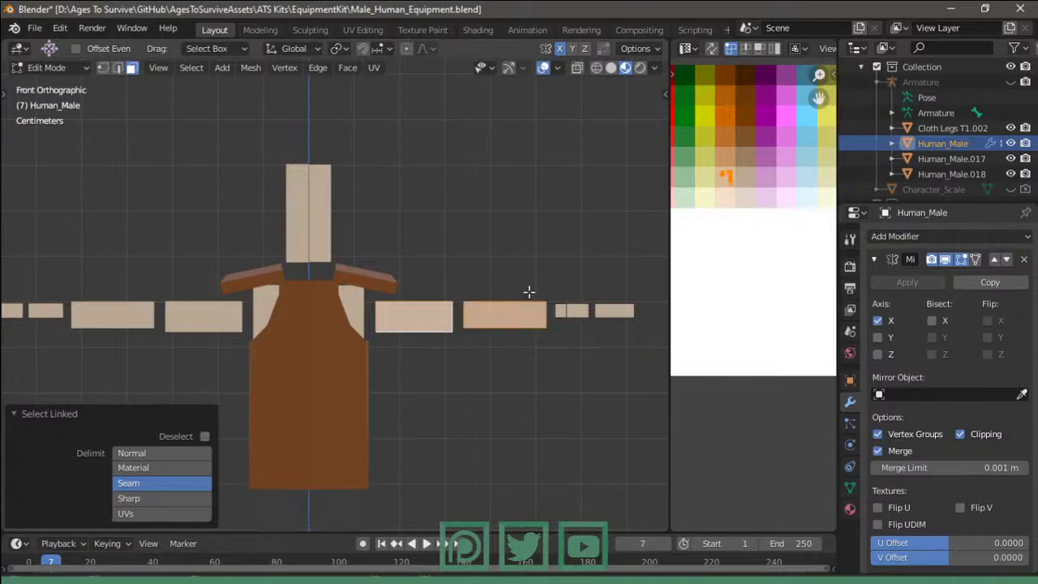
pyautogui.hotkey('shift', 'd')
pyautogui.press('Escape')
pyautogui.press('p')
pyautogui.click(528, 264)
pyautogui.press('Tab')
pyautogui.click(450, 310)
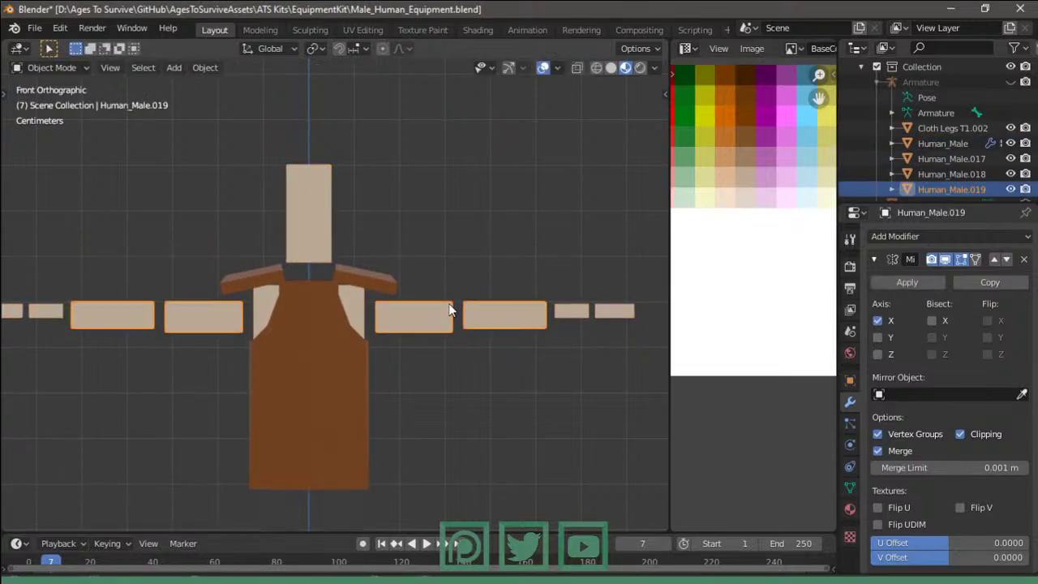
pyautogui.press('Tab')
# - Adjust the right forearm block's height along Z, redoing the move once
pyautogui.moveTo(450, 309); pyautogui.dragTo(487, 309, button='middle')
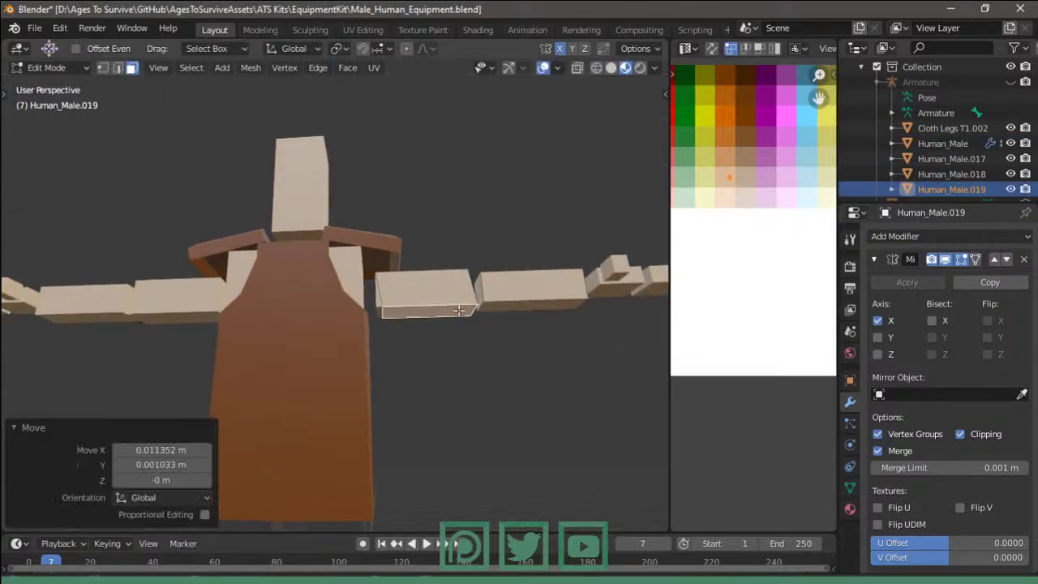
pyautogui.click(505, 307)
pyautogui.press('g')
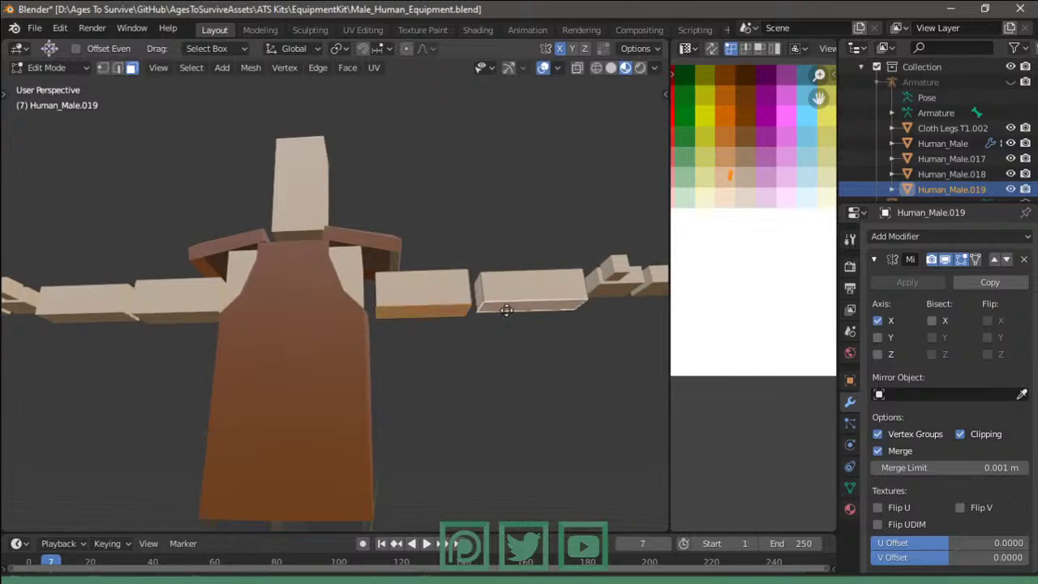
pyautogui.press('z')
pyautogui.click(508, 288)
pyautogui.moveTo(508, 288); pyautogui.dragTo(498, 313, button='middle')
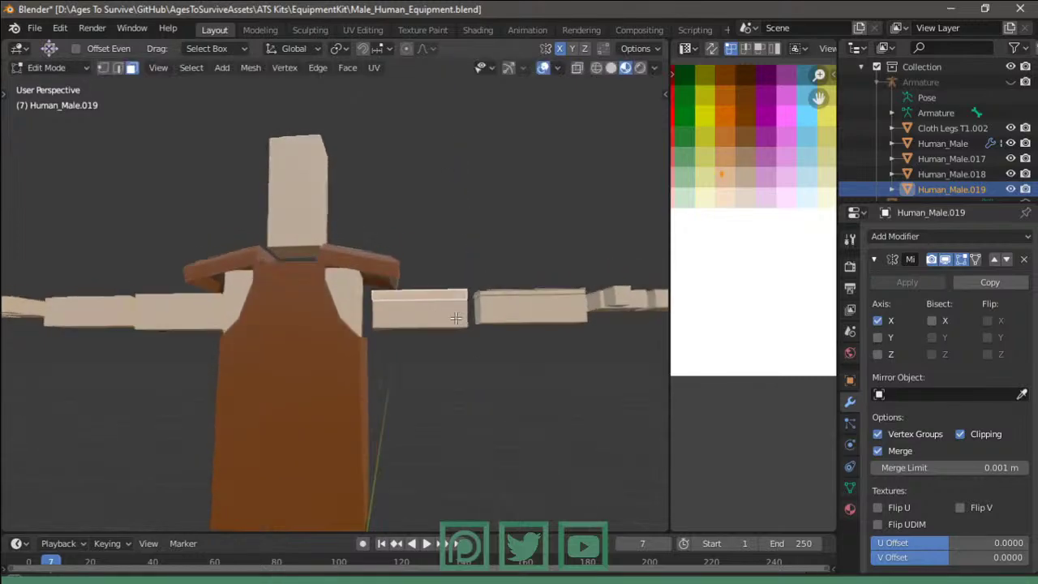
pyautogui.press('l')
pyautogui.press('g')
pyautogui.press('z')
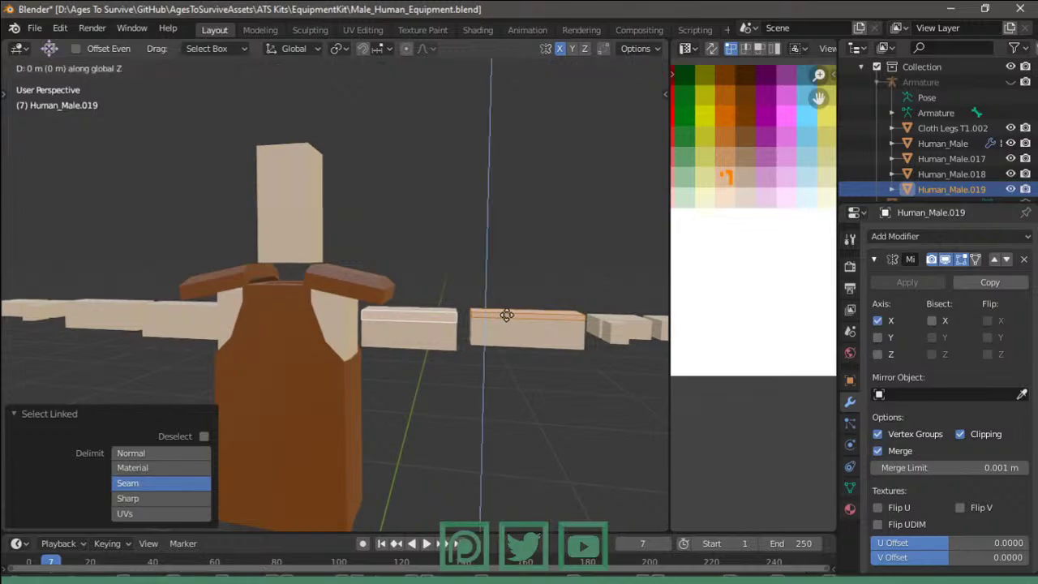
pyautogui.click(509, 306)
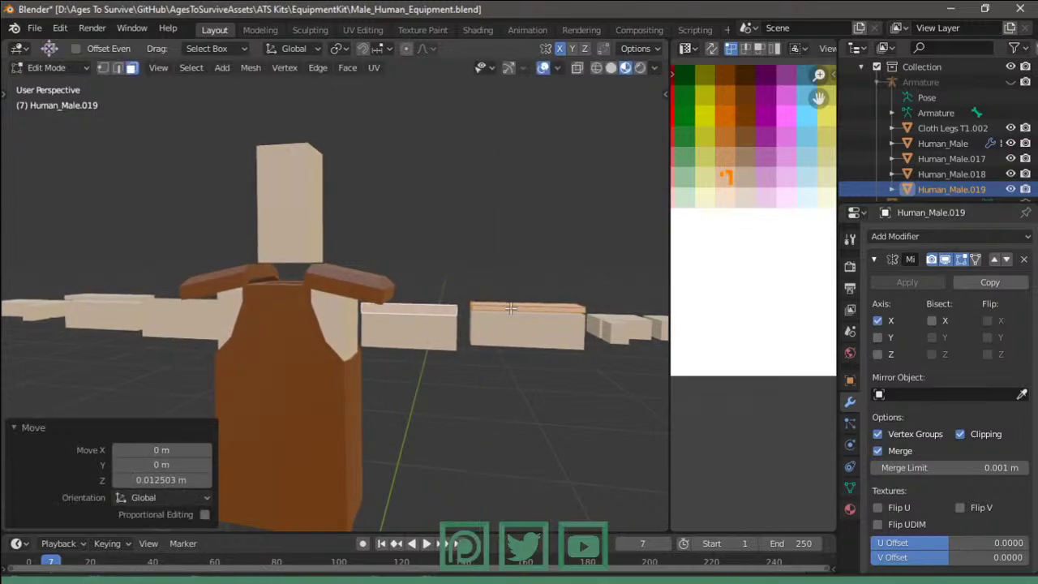
pyautogui.hotkey('ctrl', 'z')
pyautogui.press('g')
pyautogui.press('z')
pyautogui.click(510, 309)
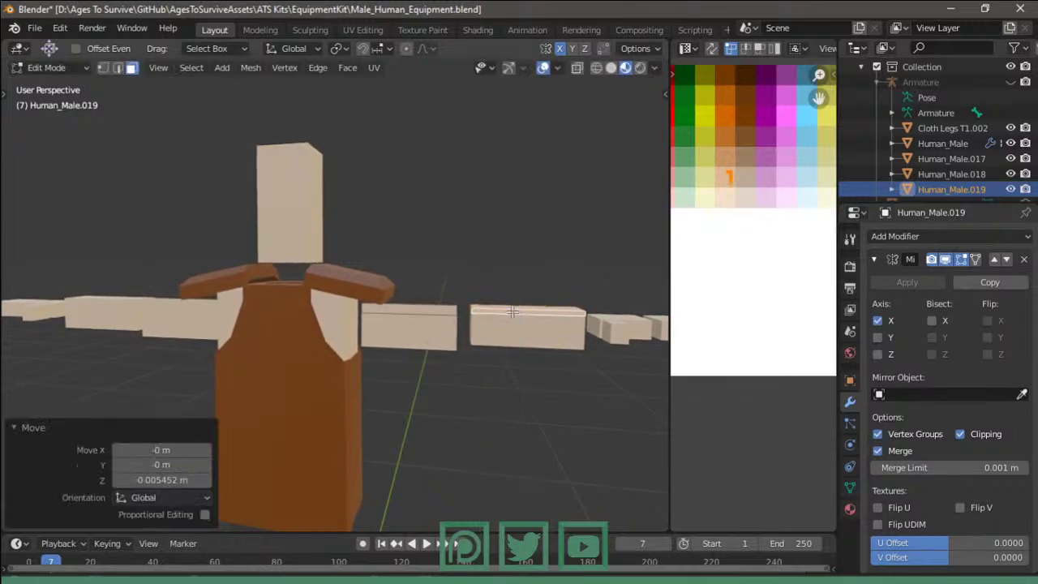
# - Move another arm block along Z, then try shrinking both top faces with Alt+S and undo it
pyautogui.scroll(3, 487, 316)
pyautogui.moveTo(537, 345)
pyautogui.mouseDown(button='middle')
pyautogui.moveTo(528, 267)
pyautogui.moveTo(472, 251)
pyautogui.moveTo(455, 284)
pyautogui.moveTo(403, 294)
pyautogui.mouseUp(button='middle')
pyautogui.press('g')
pyautogui.press('z')
pyautogui.click(522, 252)
pyautogui.click(435, 234)
pyautogui.keyDown('shift'); pyautogui.click(508, 243); pyautogui.keyUp('shift')
pyautogui.hotkey('ctrl', 'l')
pyautogui.hotkey('alt', 's')
pyautogui.press('Escape')
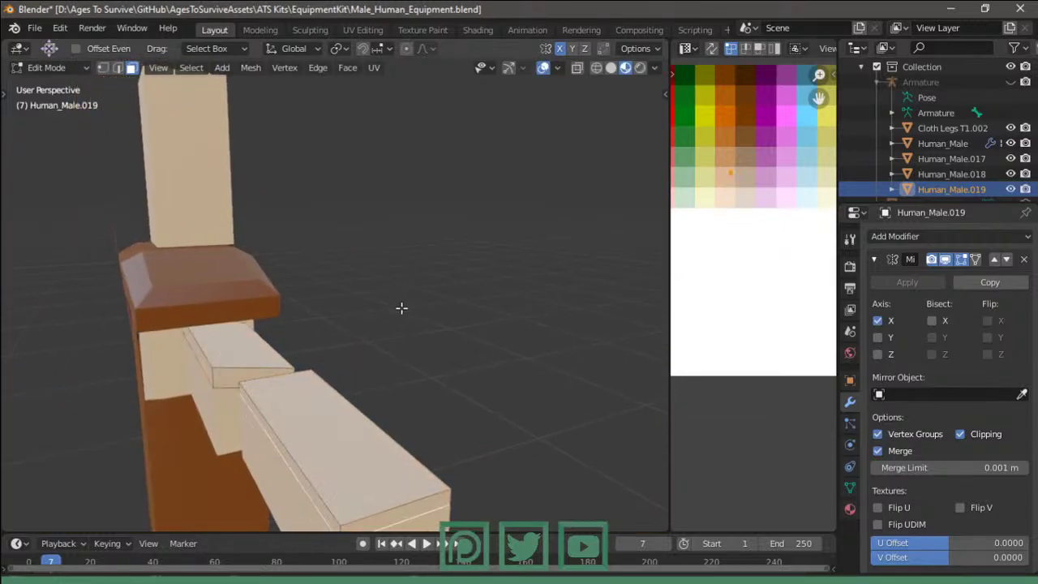
pyautogui.hotkey('ctrl', 'z')
pyautogui.hotkey('ctrl', 'z')
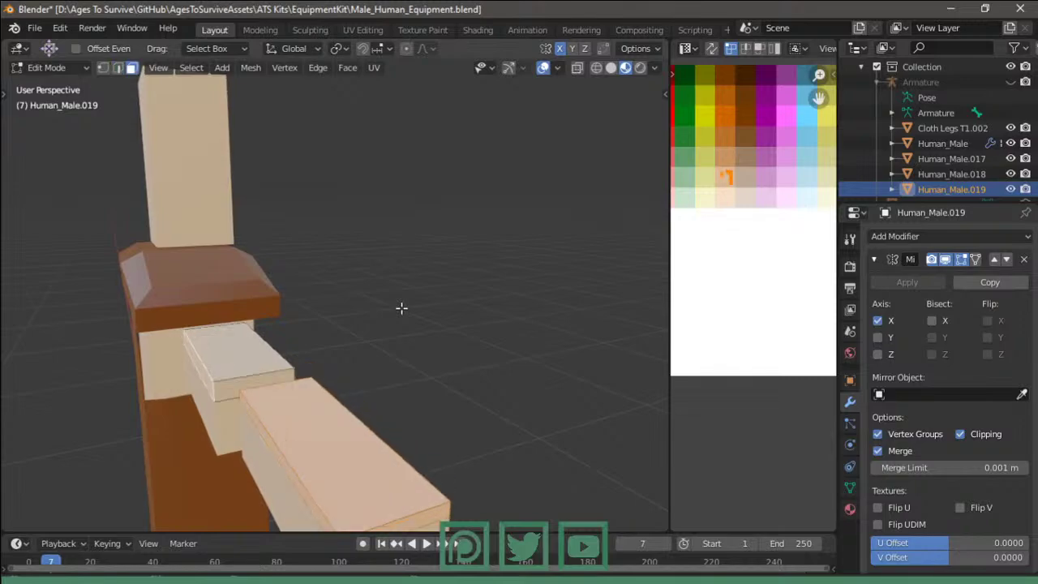
pyautogui.hotkey('ctrl', 'z')
# - Lower the arm block slightly along Z in two small nudges
pyautogui.press('l')
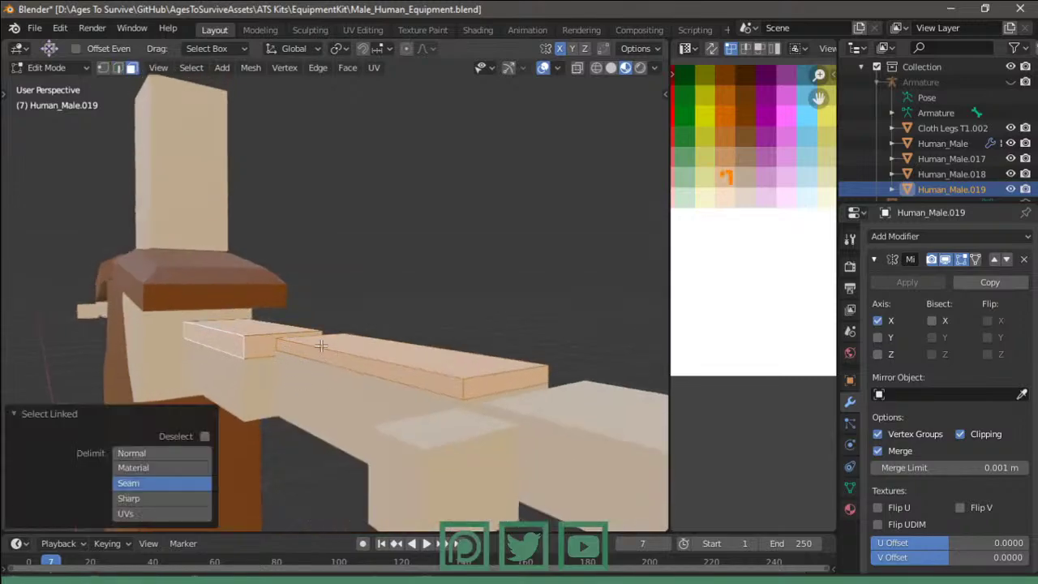
pyautogui.press('g')
pyautogui.press('z')
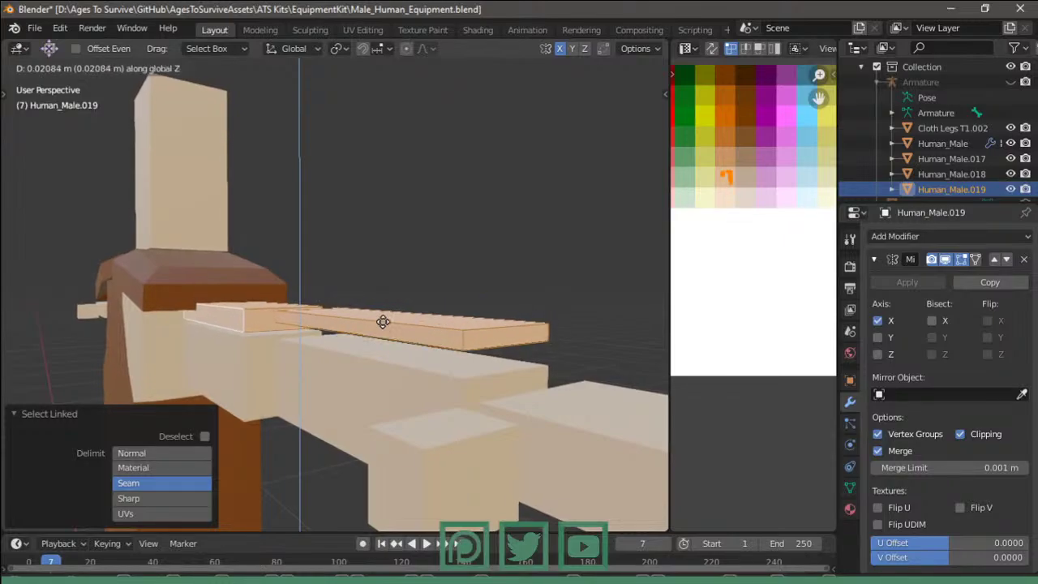
pyautogui.click(375, 345)
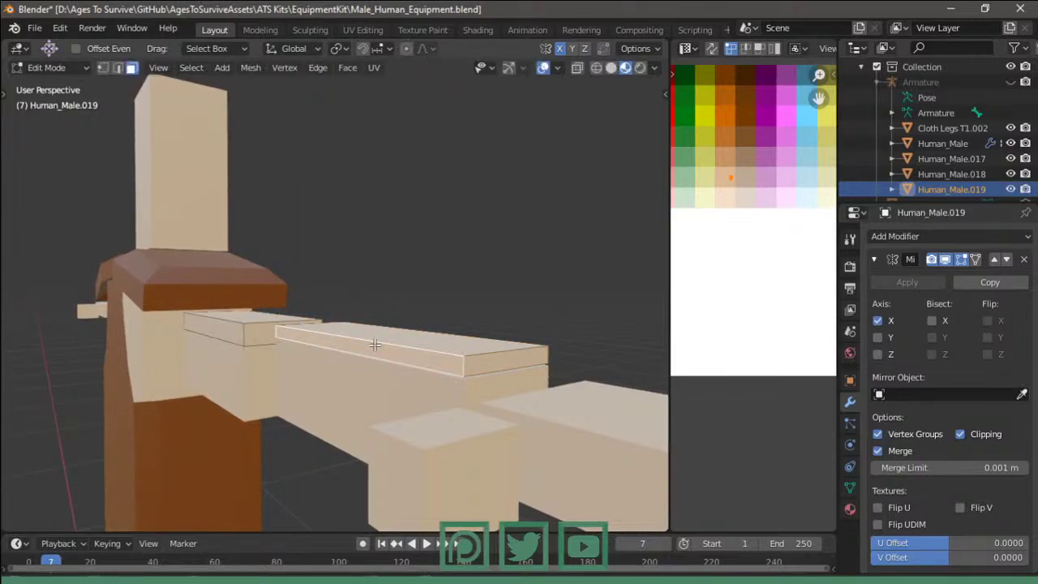
pyautogui.press('l')
pyautogui.press('g')
pyautogui.press('z')
pyautogui.click(377, 353)
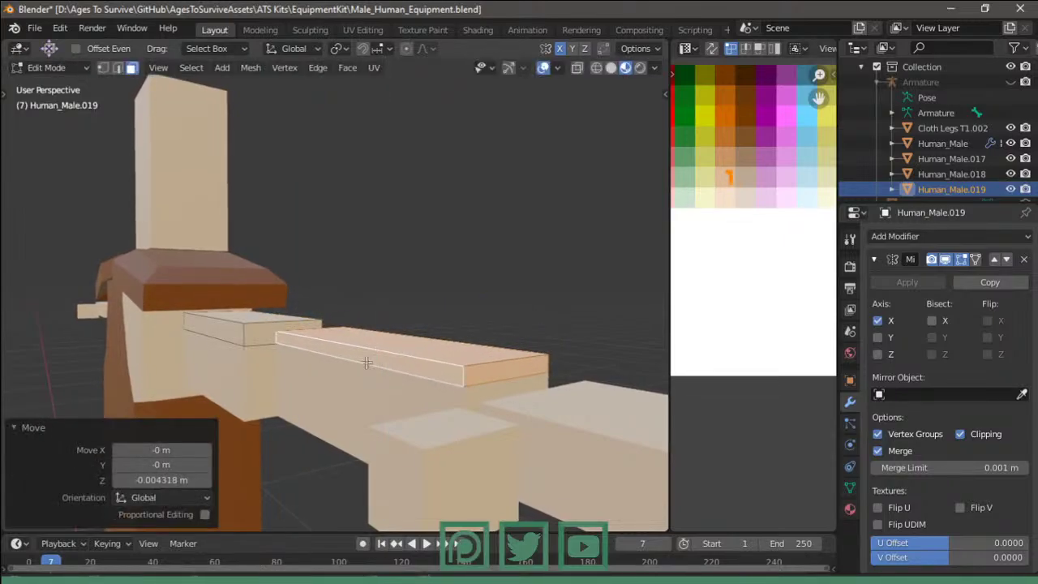
# - In edge select mode, move one edge of the arm block along Z
pyautogui.press('2')
pyautogui.click(370, 362)
pyautogui.moveTo(370, 362); pyautogui.dragTo(538, 348, button='middle')
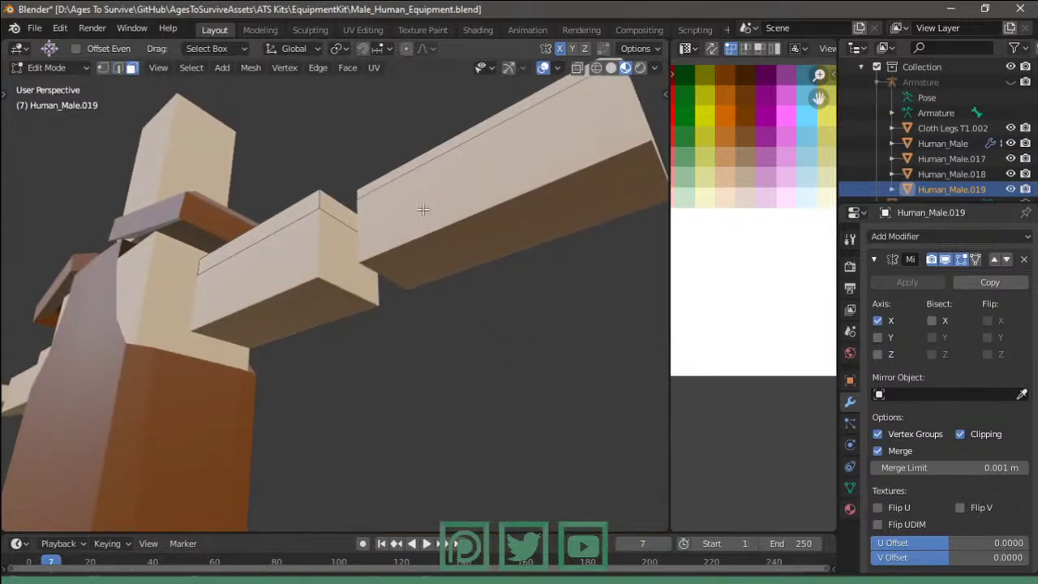
pyautogui.moveTo(424, 213); pyautogui.dragTo(417, 285, button='middle')
pyautogui.press('g')
pyautogui.press('z')
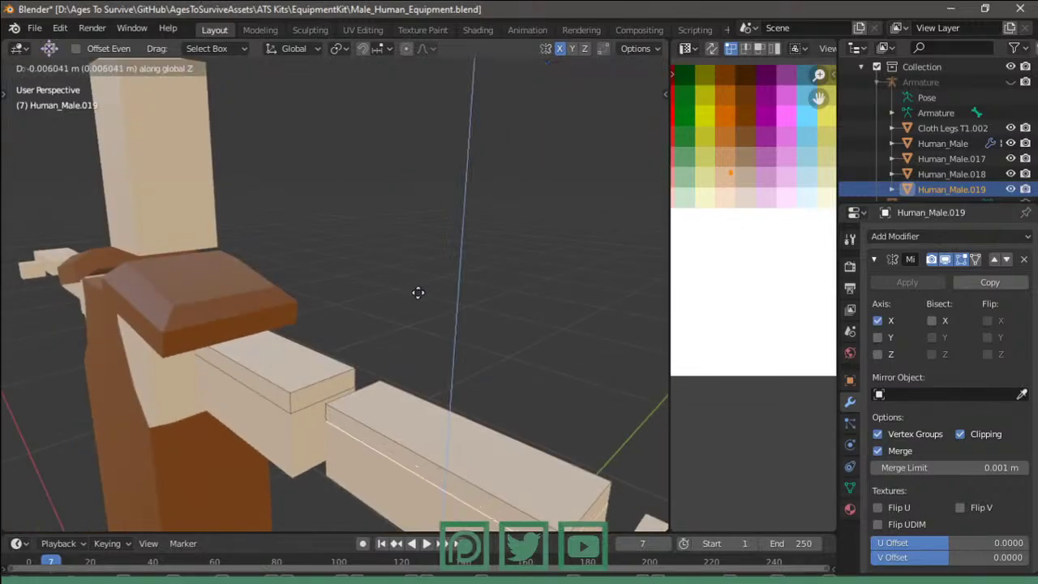
pyautogui.click(418, 296)
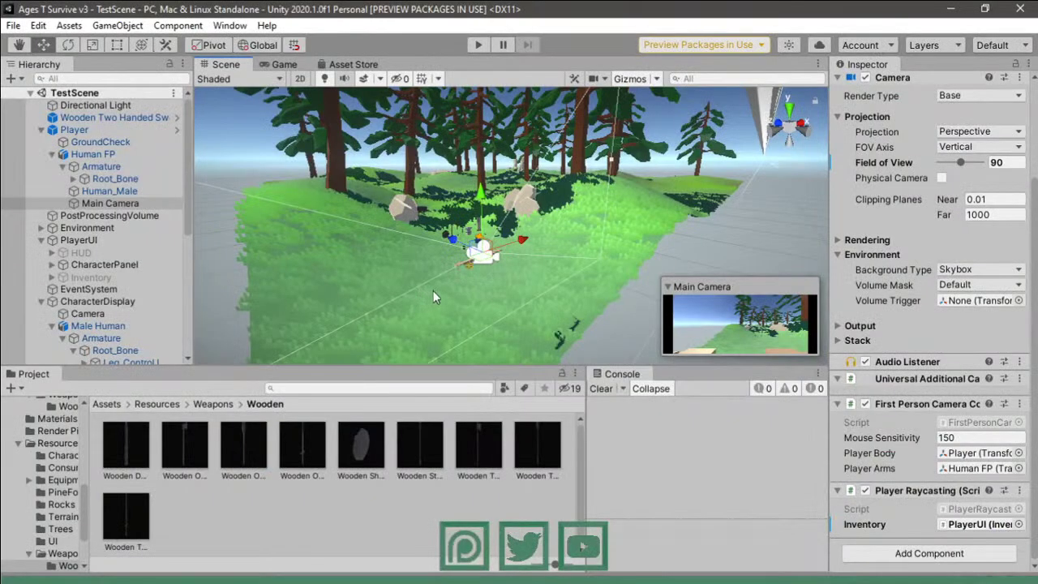
pyautogui.hotkey('alt', 'Tab')
# - Bring the YouTube Studio livestream dashboard back up and read through the live chat messages
pyautogui.hotkey('alt', 'Tab')
pyautogui.hotkey('alt', 'Tab')
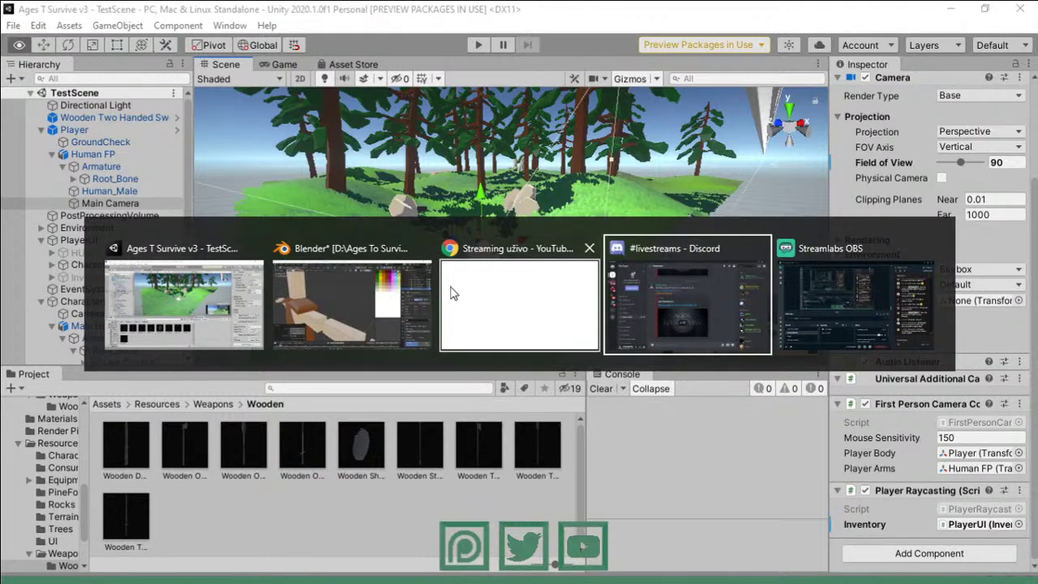
pyautogui.hotkey('alt', 'Tab')
pyautogui.hotkey('alt', 'Tab')
pyautogui.hotkey('alt', 'Tab')
pyautogui.hotkey('alt', 'Tab')
pyautogui.hotkey('alt', 'Tab')
pyautogui.hotkey('alt', 'Tab')
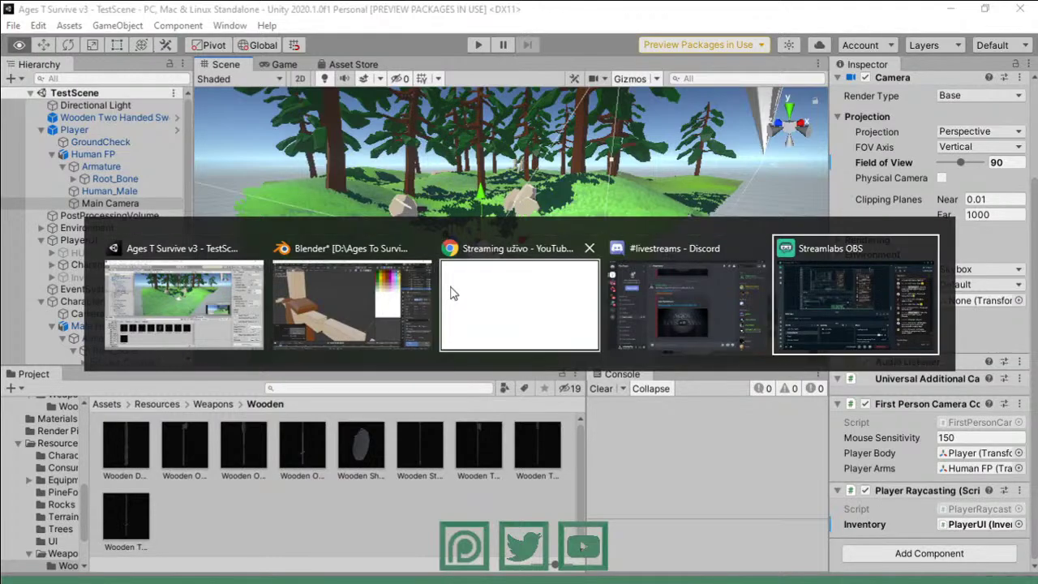
pyautogui.click(454, 291)
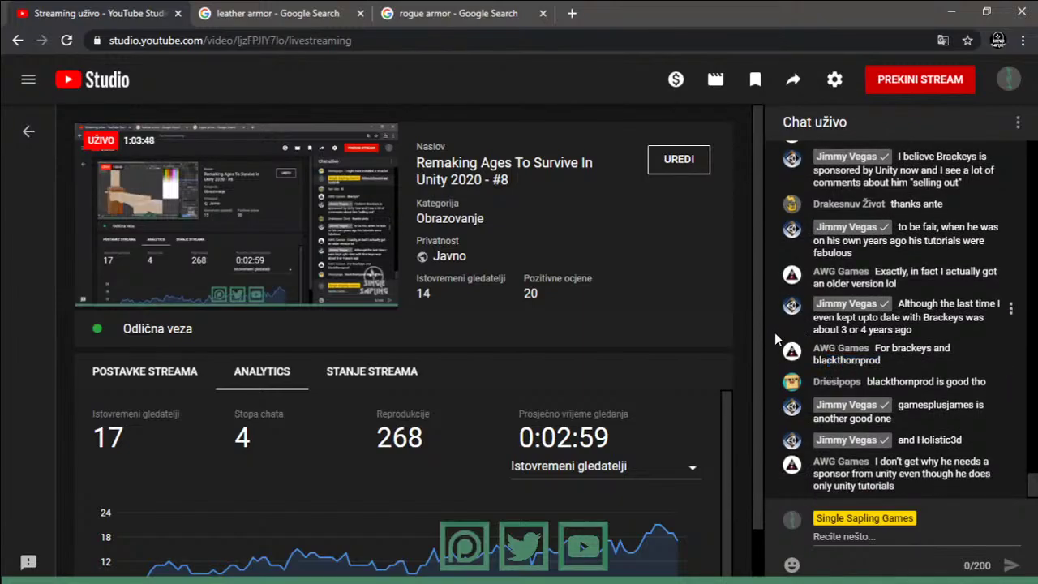
pyautogui.moveTo(900, 353)
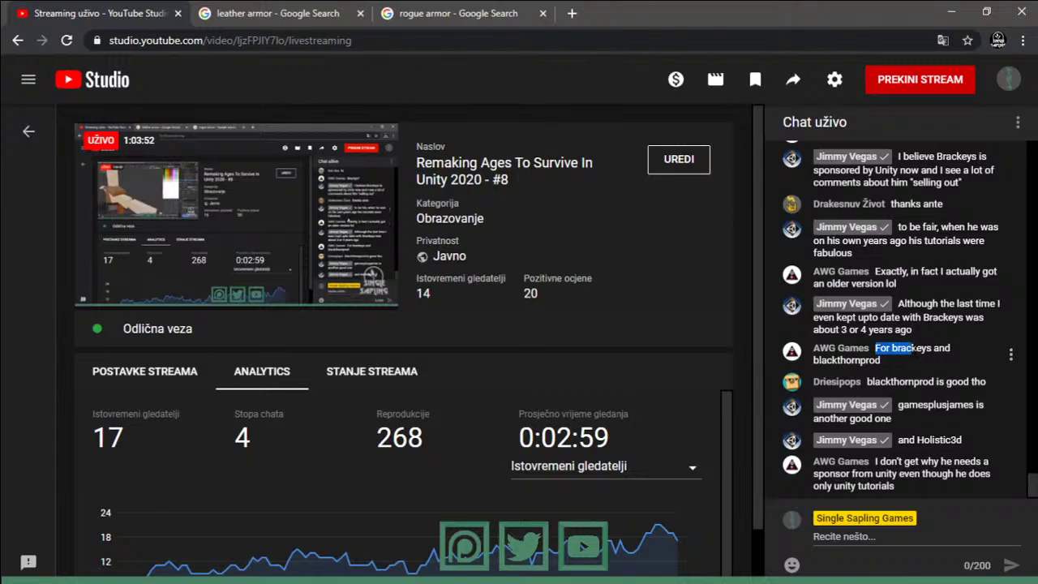
pyautogui.moveTo(868, 382); pyautogui.dragTo(944, 382)
pyautogui.click(944, 382)
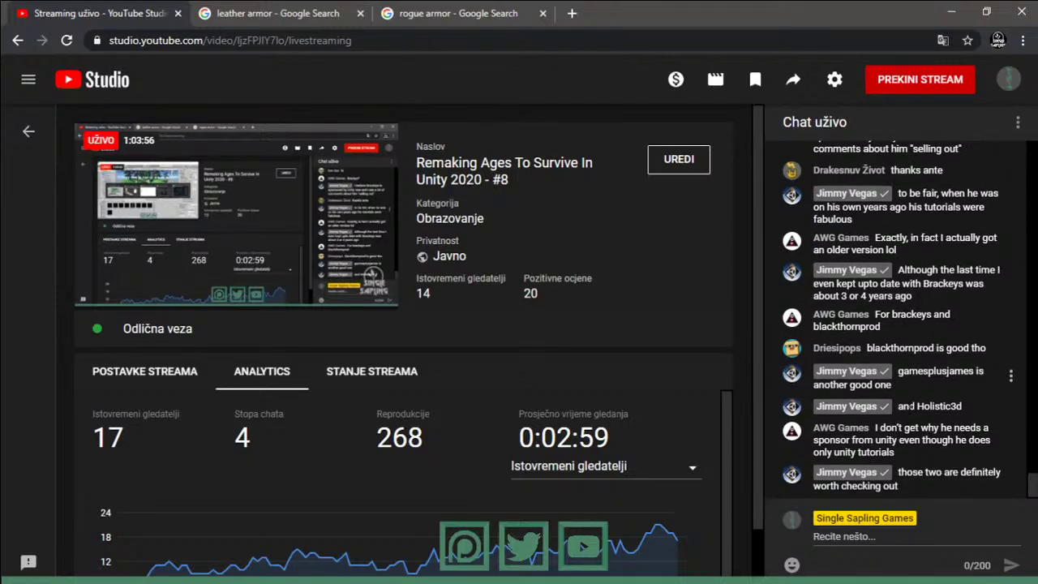
pyautogui.moveTo(895, 385)
pyautogui.mouseDown()
pyautogui.moveTo(844, 384)
pyautogui.moveTo(902, 371)
pyautogui.mouseUp()
pyautogui.click(843, 384)
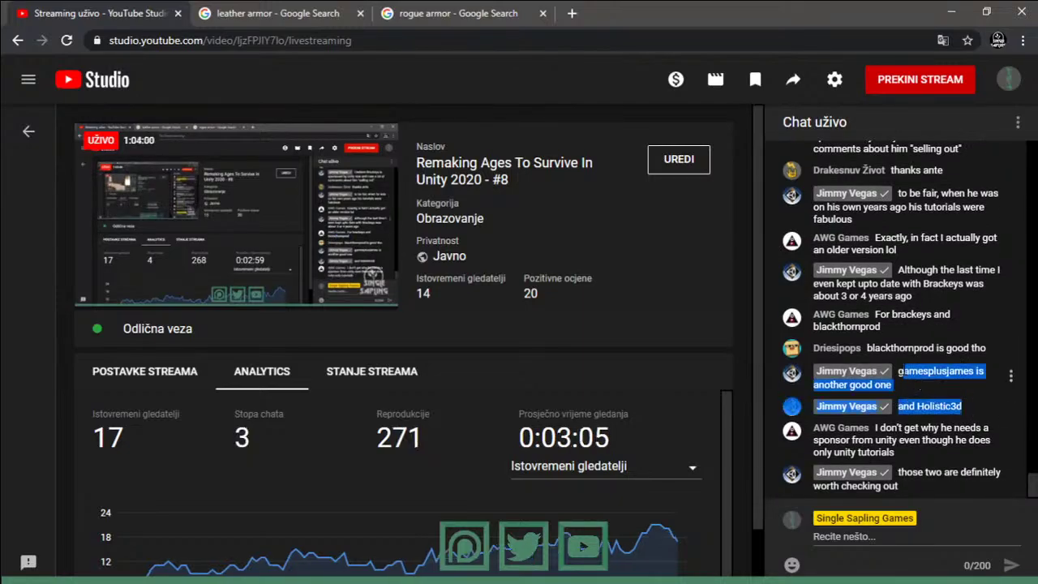
pyautogui.click(901, 370)
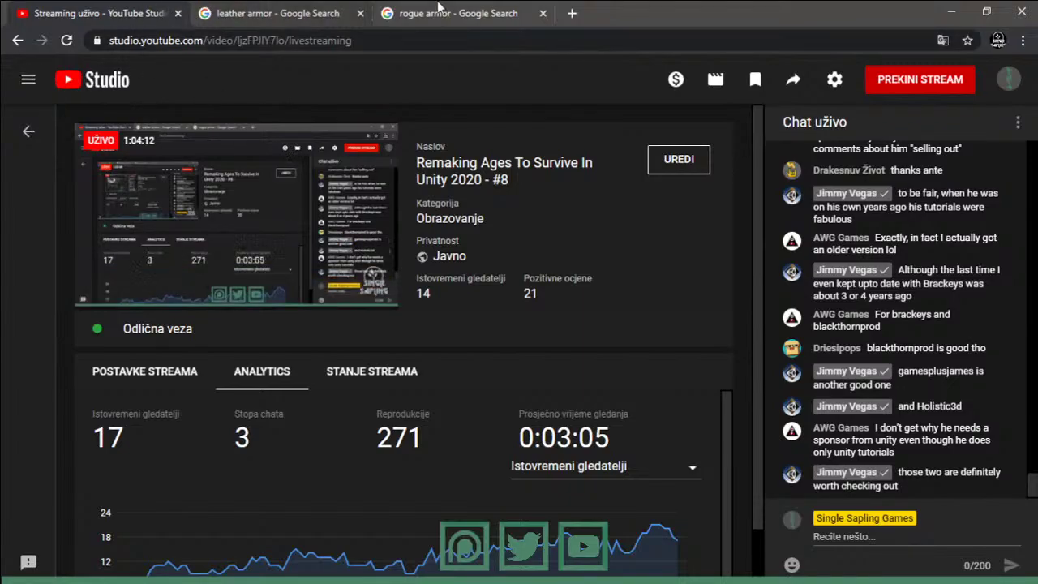
# - Open YouTube home in a new tab, browse a subscribed game-dev channel's videos, then close it
pyautogui.click(572, 13)
pyautogui.click(349, 388)
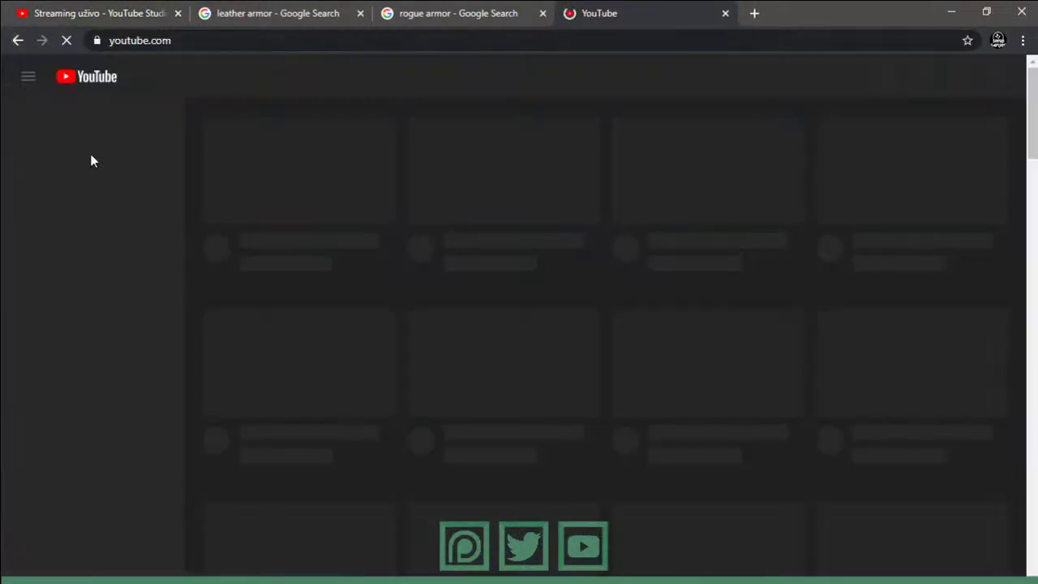
pyautogui.scroll(-1, 125, 420)
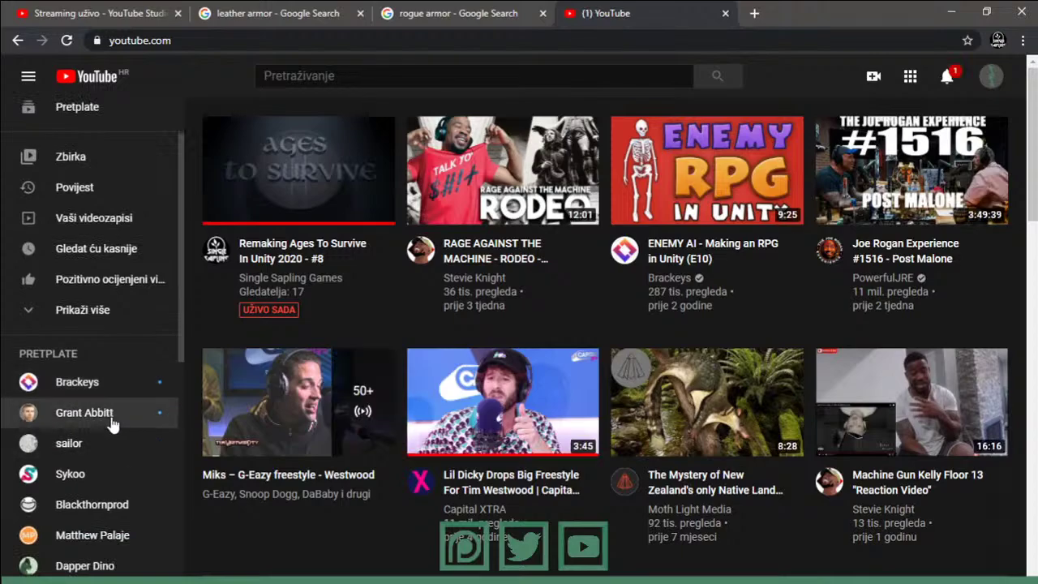
pyautogui.scroll(-1, 117, 424)
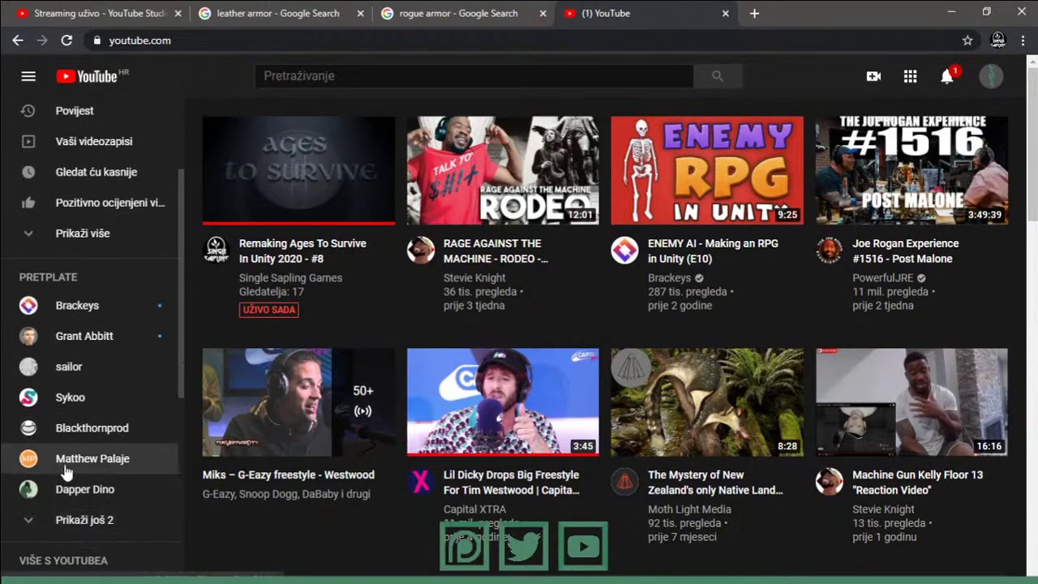
pyautogui.middleClick(81, 466)
pyautogui.click(746, 11)
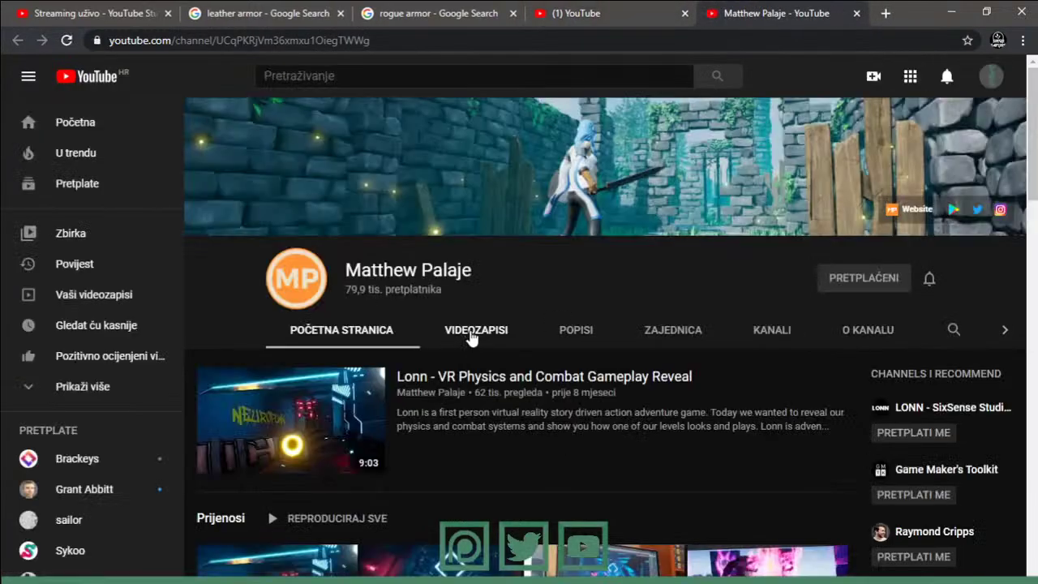
pyautogui.click(472, 333)
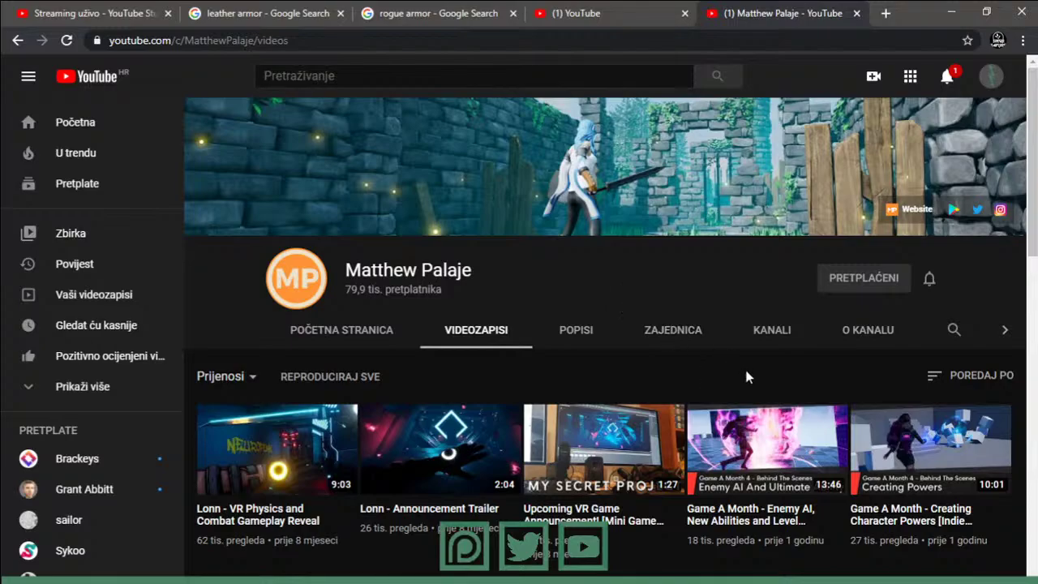
pyautogui.scroll(-3, 619, 377)
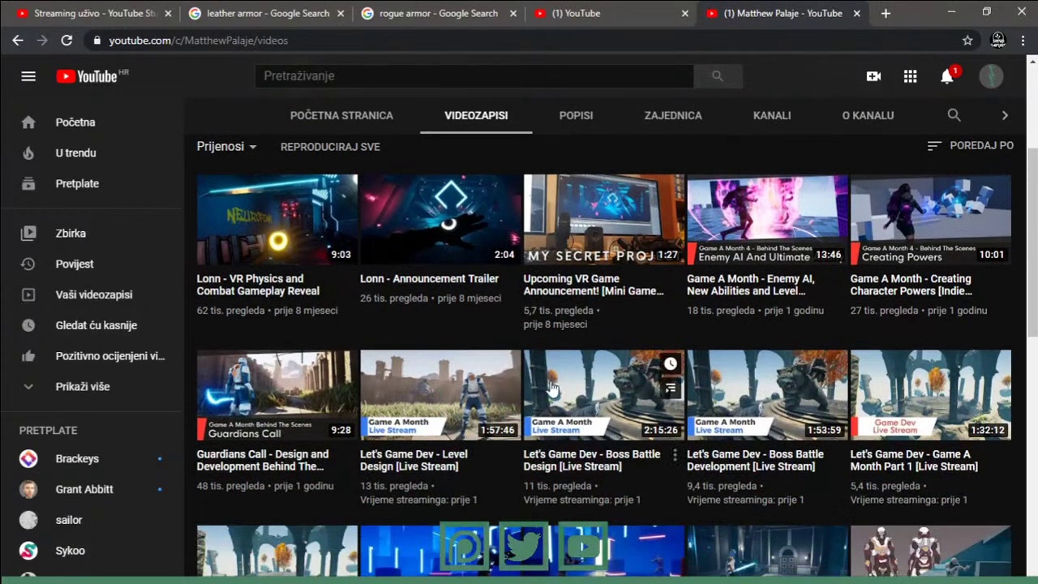
pyautogui.scroll(-2, 551, 390)
pyautogui.scroll(-2, 560, 405)
pyautogui.scroll(-4, 572, 434)
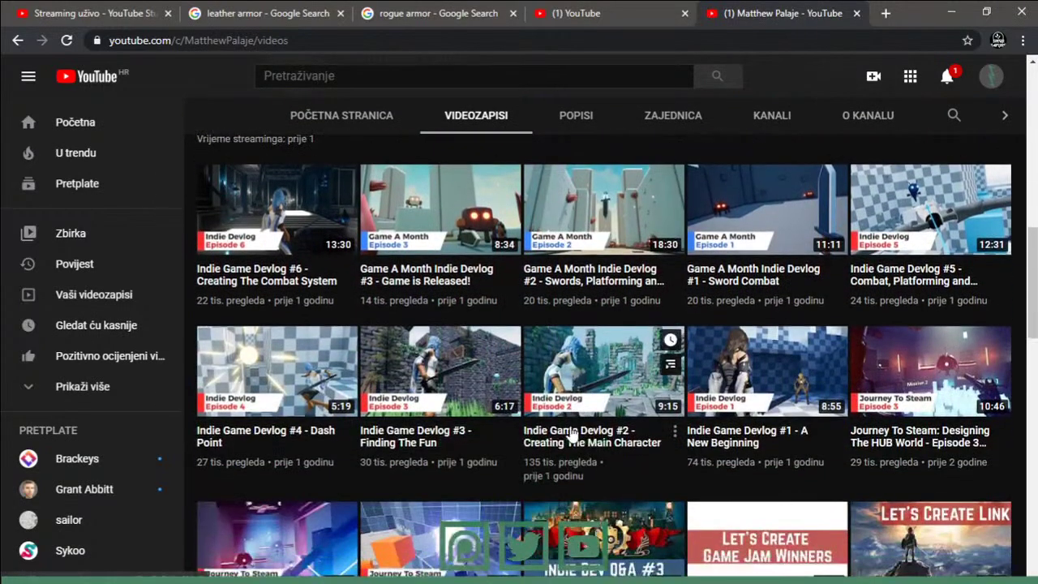
pyautogui.moveTo(603, 370)
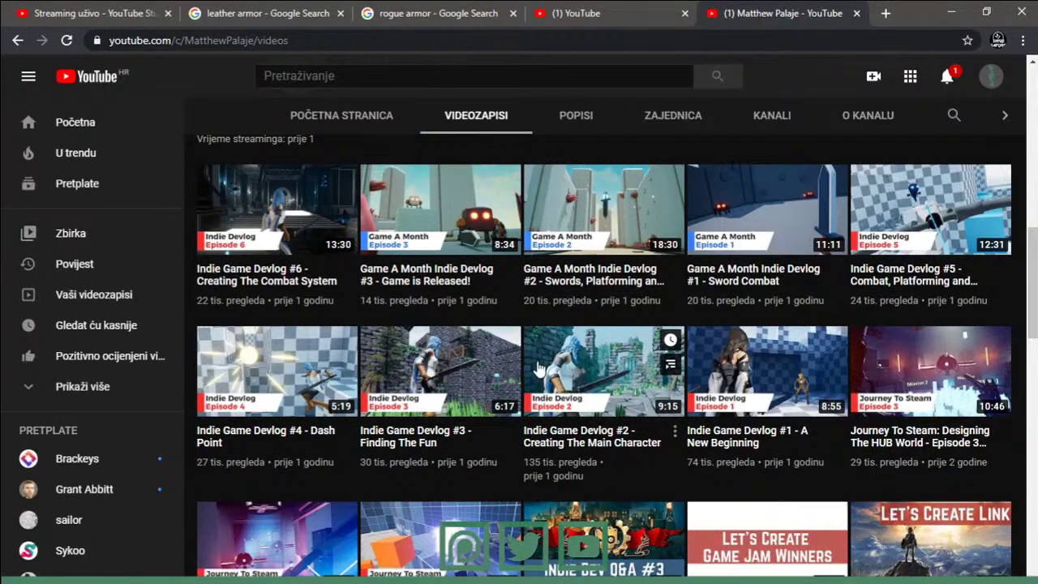
pyautogui.scroll(5, 463, 429)
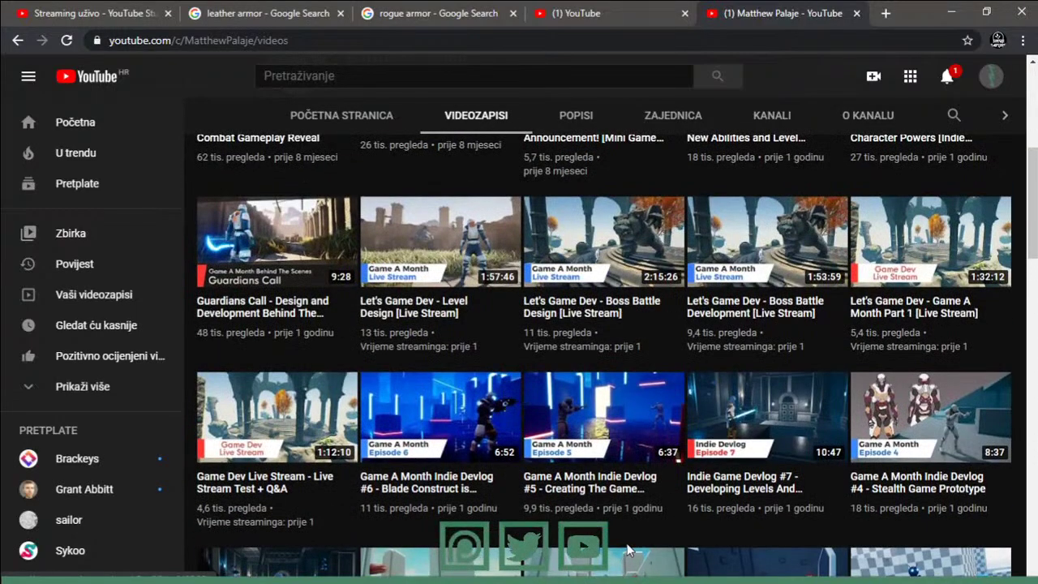
pyautogui.hotkey('ctrl', 'w')
# - Open Dapper Dino from the expanded subscriptions list, scroll its videos, then close the tab
pyautogui.click(114, 519)
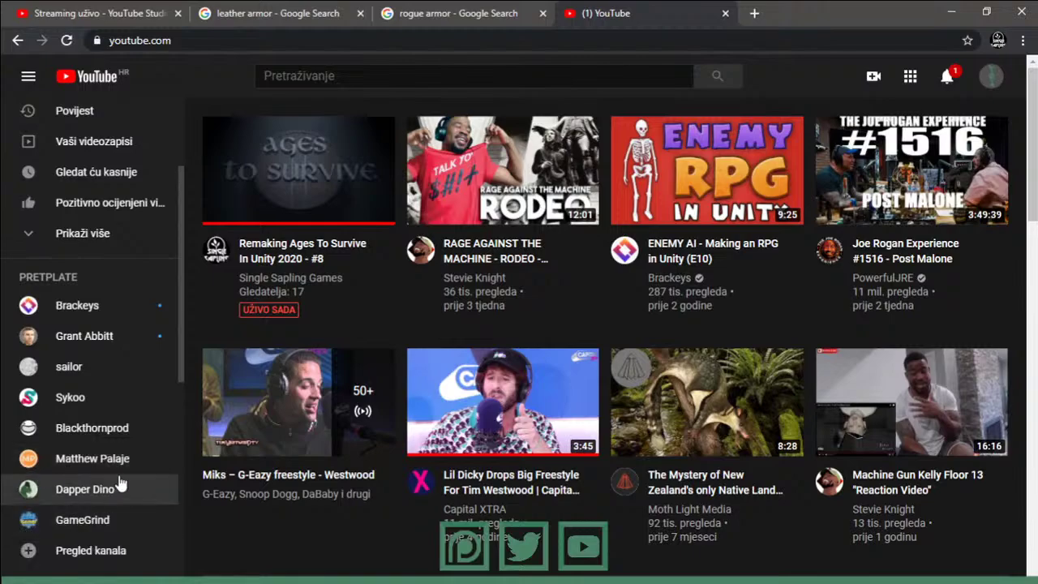
pyautogui.scroll(-2, 119, 483)
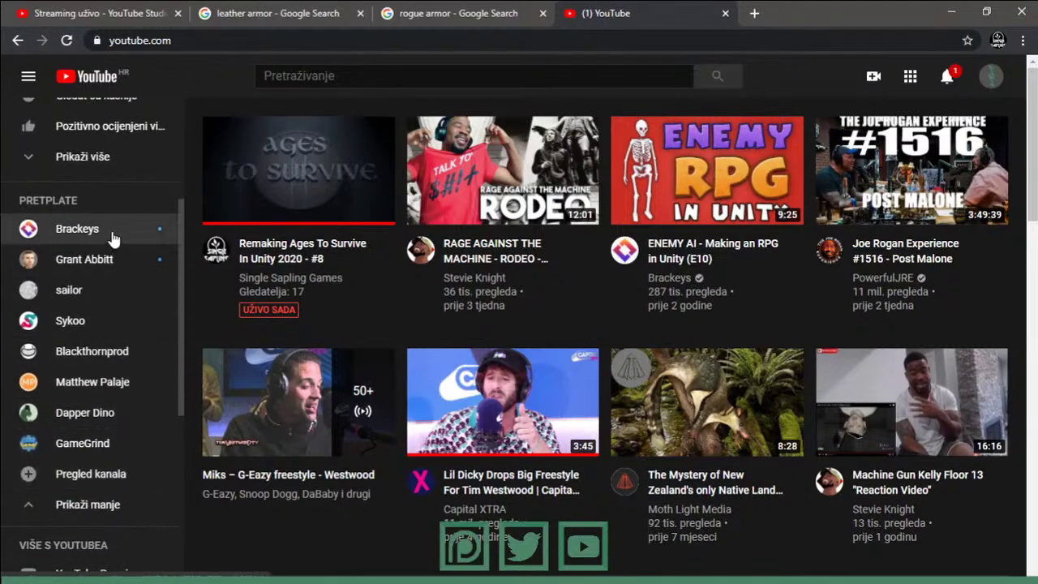
pyautogui.middleClick(136, 417)
pyautogui.click(718, 12)
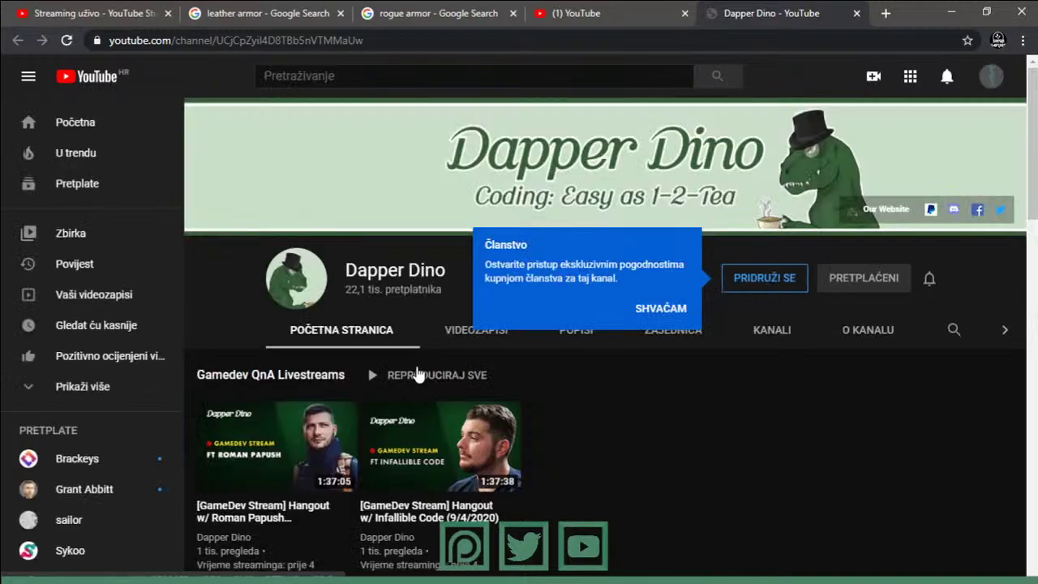
pyautogui.click(511, 332)
pyautogui.scroll(-3, 523, 337)
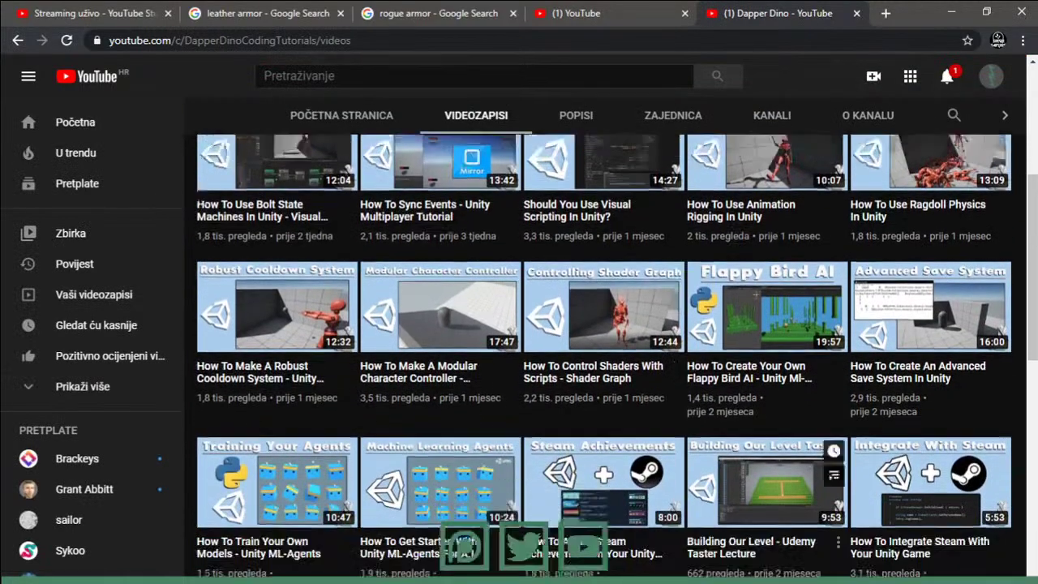
pyautogui.scroll(-2, 523, 336)
pyautogui.scroll(-2, 704, 325)
pyautogui.scroll(-1, 704, 325)
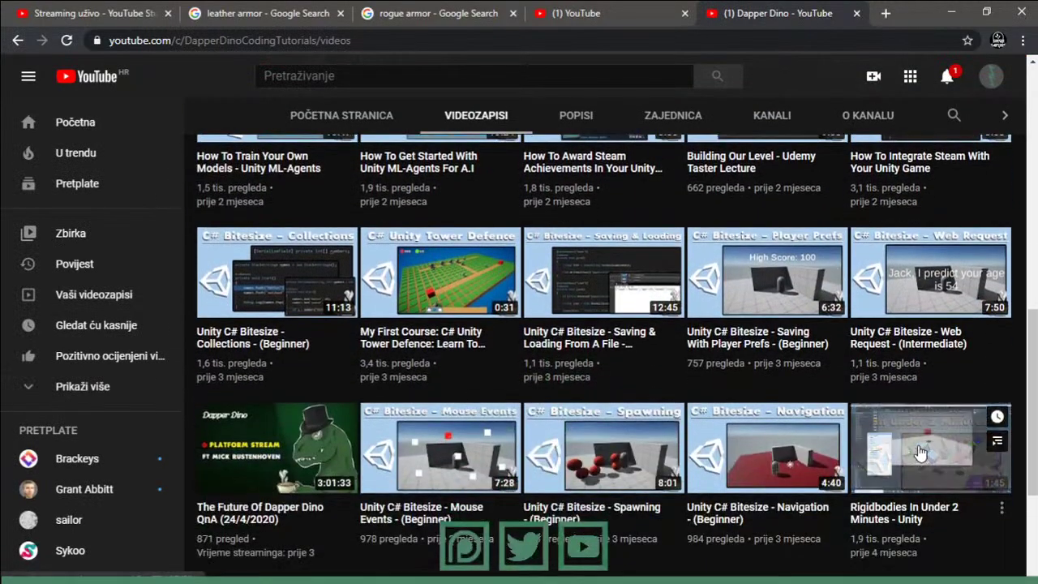
pyautogui.scroll(-3, 704, 324)
pyautogui.scroll(-3, 764, 345)
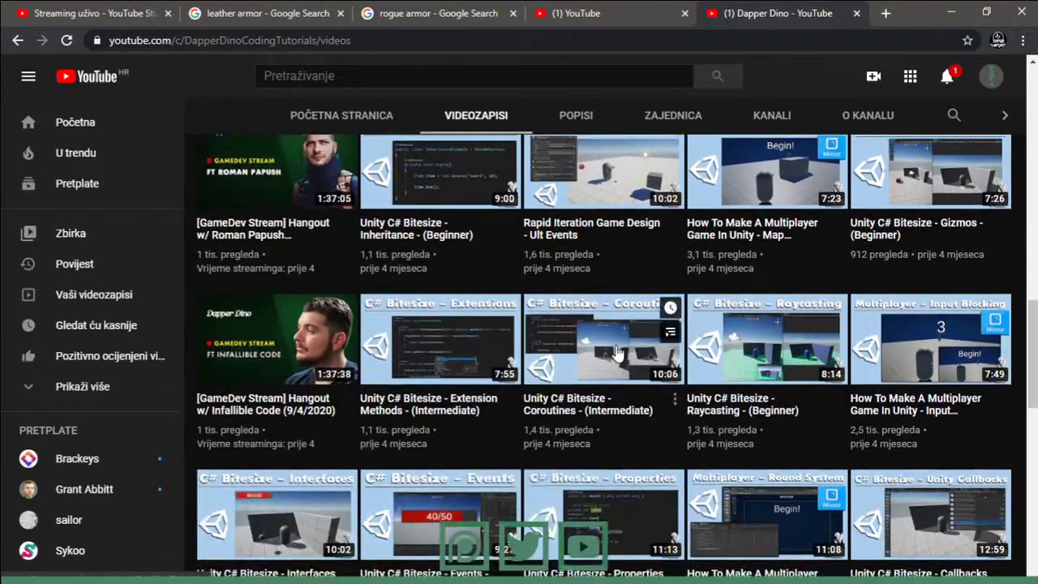
pyautogui.hotkey('ctrl', 'w')
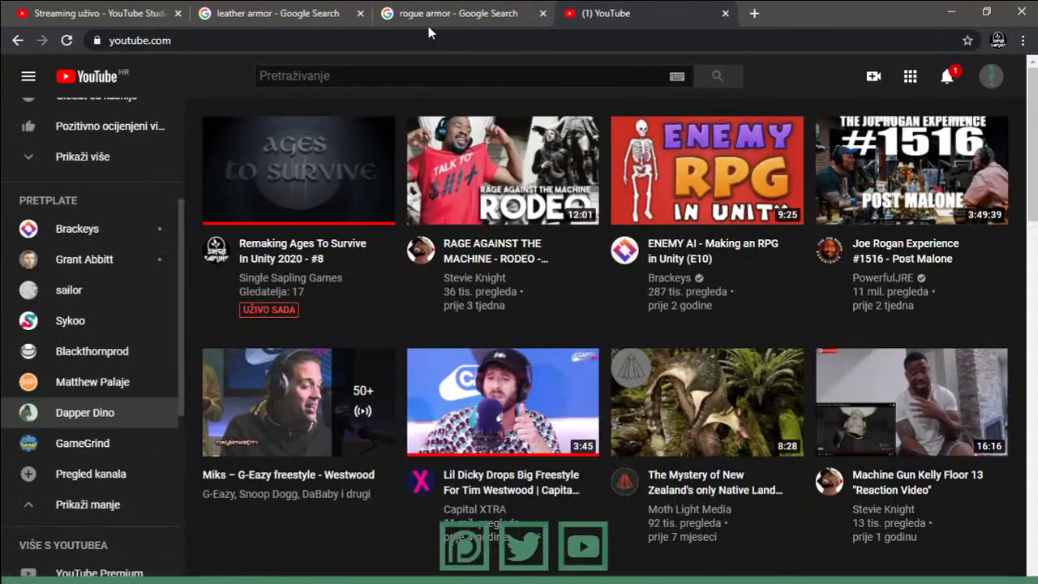
# - Return to the YouTube Studio livestream dashboard and read the live chat
pyautogui.click(432, 9)
pyautogui.hotkey('ctrl', 'shift', 'Tab')
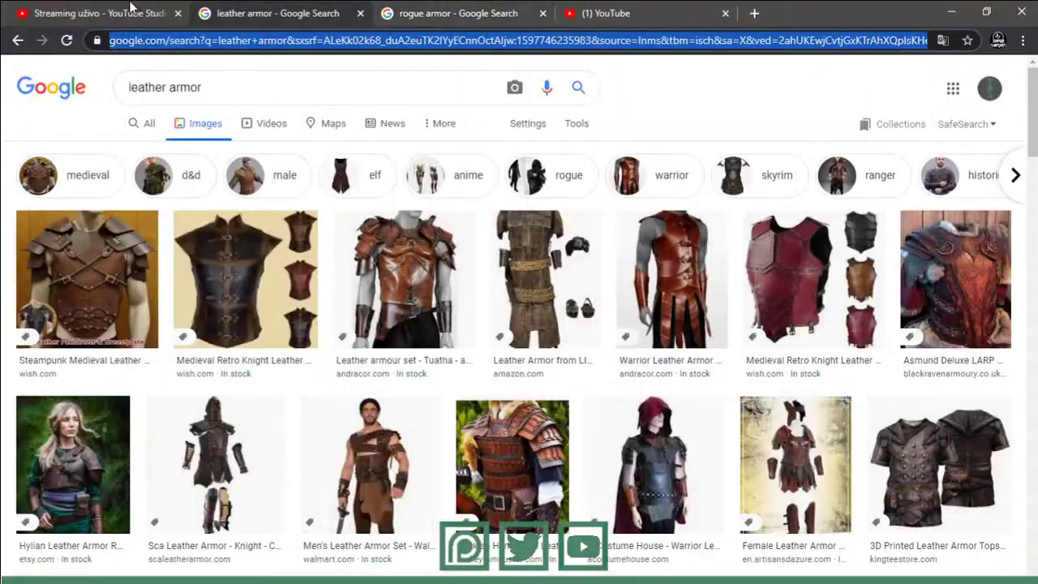
pyautogui.hotkey('ctrl', 'shift', 'Tab')
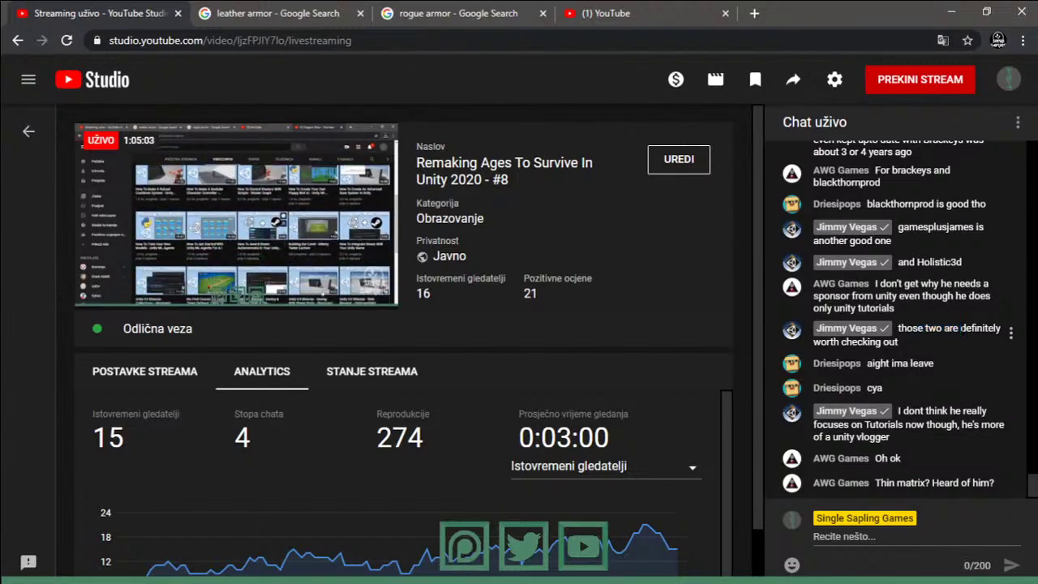
pyautogui.tripleClick(892, 364)
pyautogui.click(858, 370)
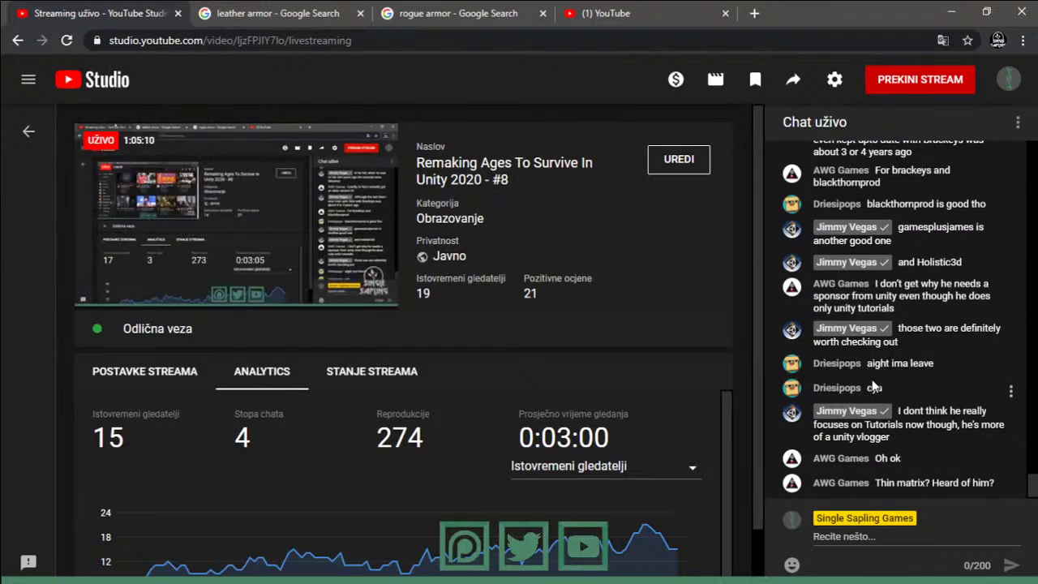
# - Select the name 'Thin matrix' in the latest chat message
pyautogui.tripleClick(934, 439)
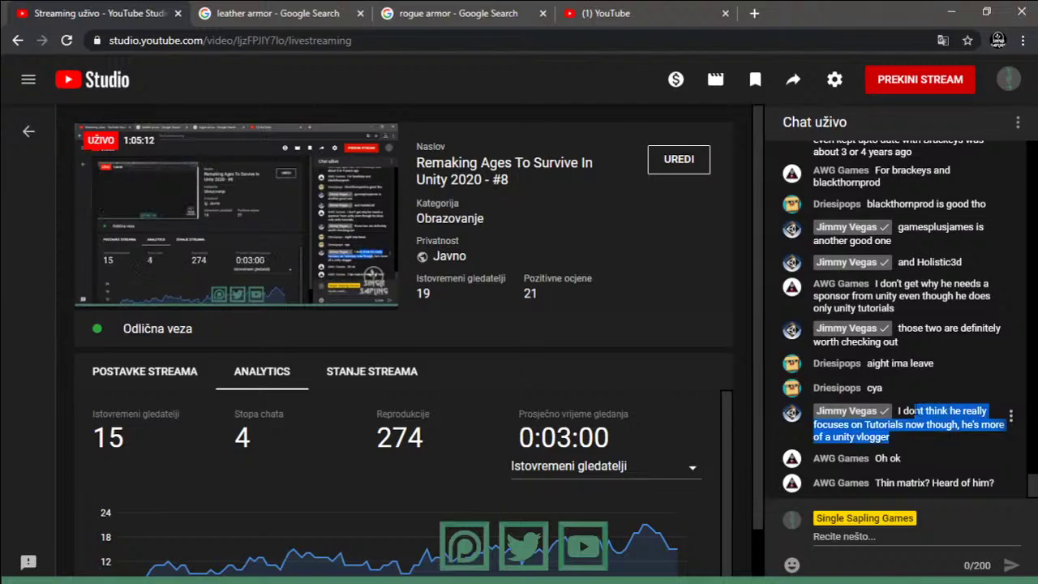
pyautogui.moveTo(898, 411); pyautogui.dragTo(915, 412)
pyautogui.click(606, 13)
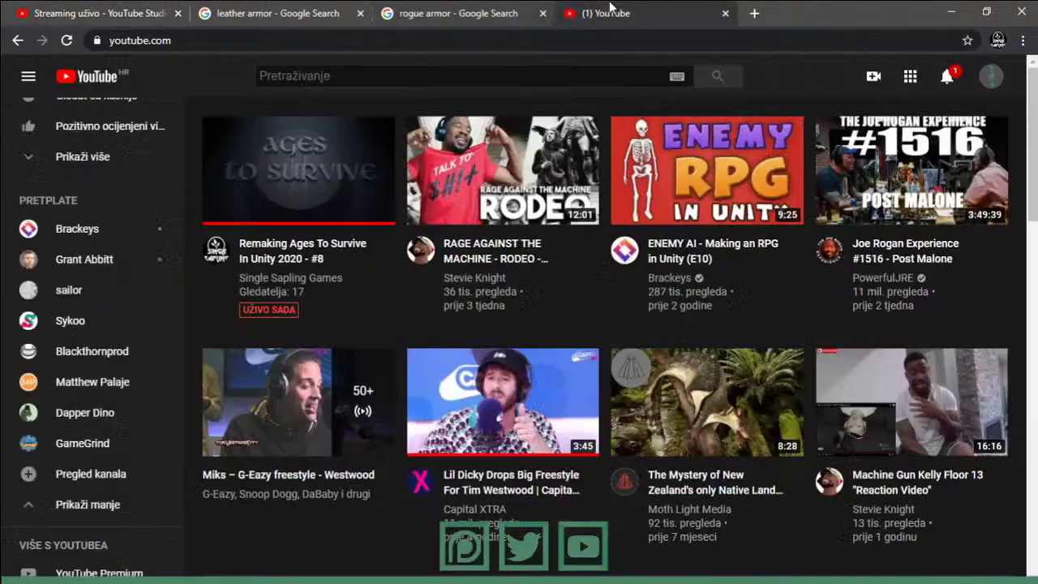
pyautogui.click(95, 13)
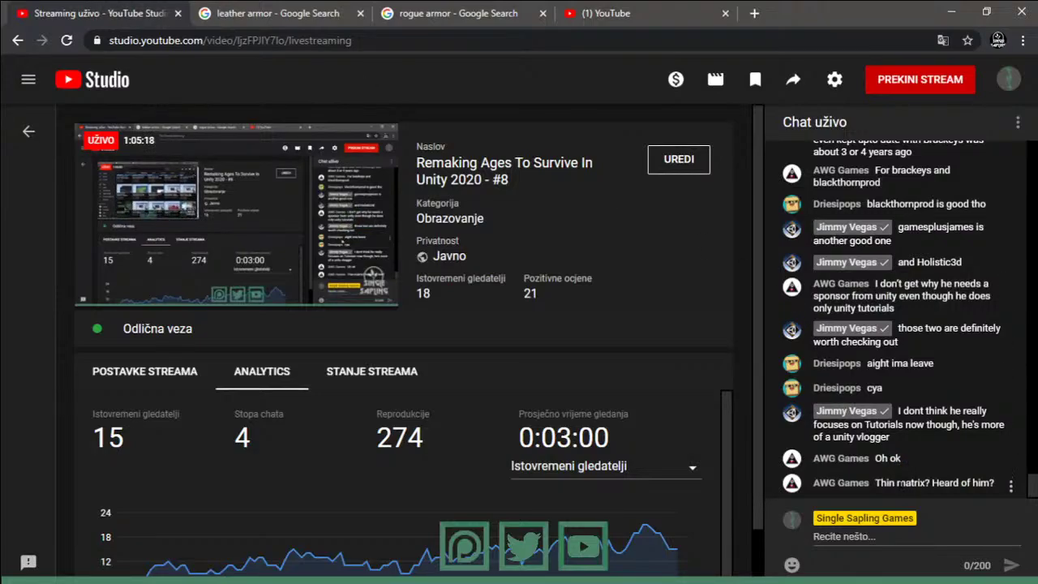
pyautogui.moveTo(876, 483); pyautogui.dragTo(906, 483)
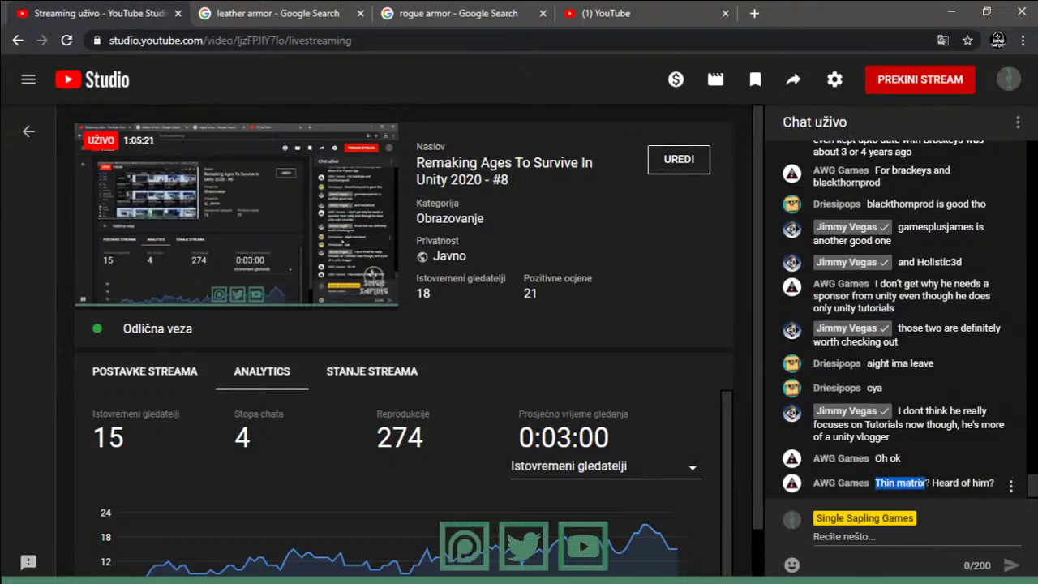
# - Search YouTube for the pasted 'Thin matrix' and open the ThinMatrix channel's videos list
pyautogui.click(606, 13)
pyautogui.click(491, 75)
pyautogui.write('Thin matrix')
pyautogui.press('Return')
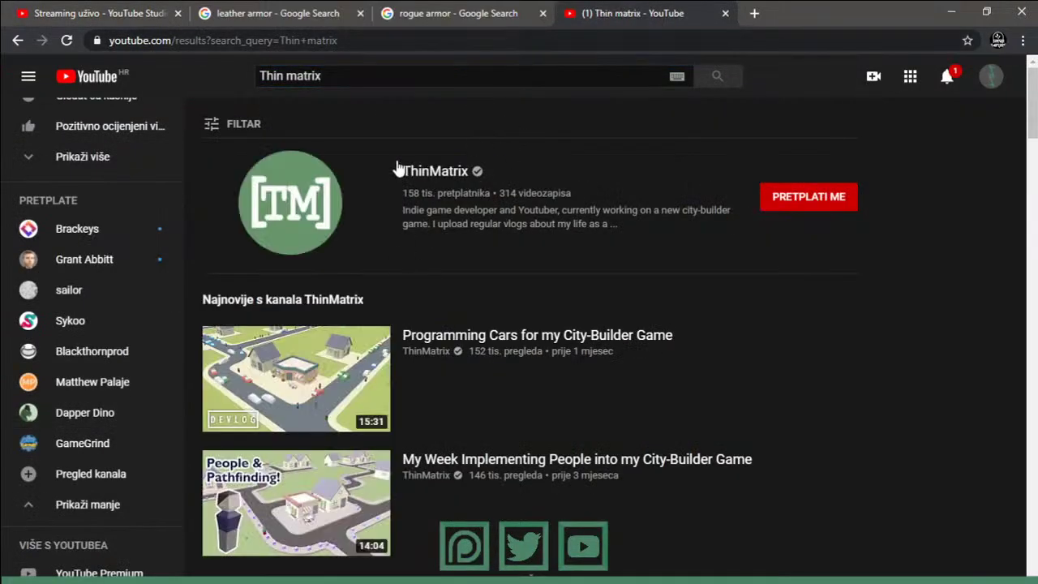
pyautogui.click(415, 173)
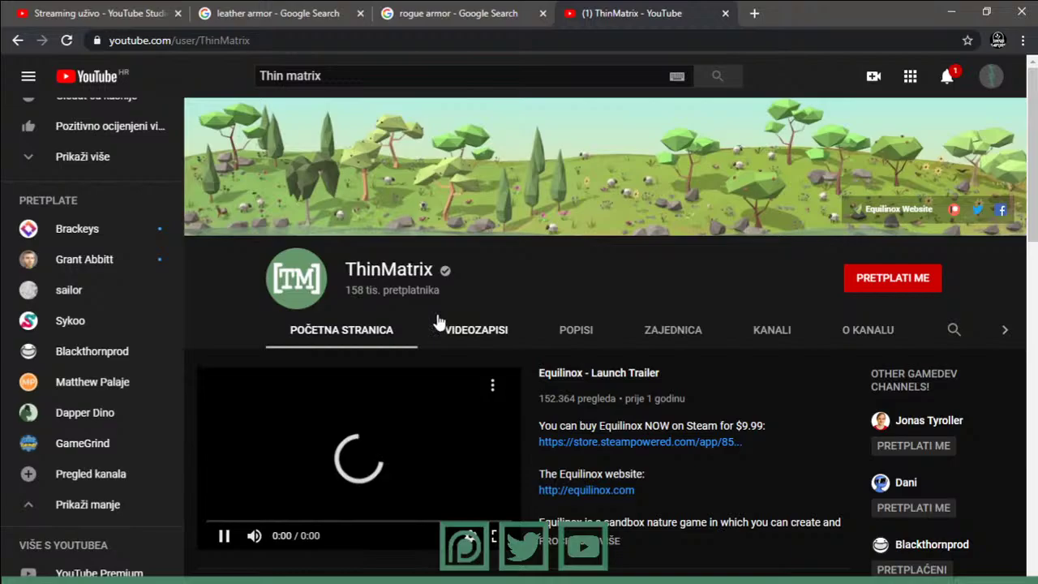
pyautogui.click(446, 325)
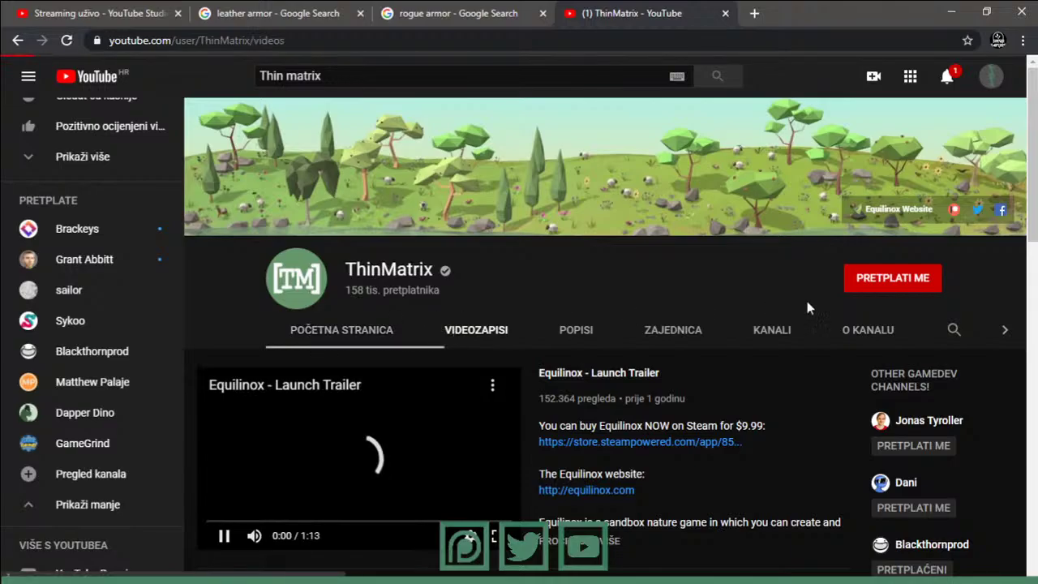
# - Scroll through ThinMatrix's videos, then close the channel tab
pyautogui.scroll(-3, 477, 321)
pyautogui.scroll(-2, 477, 321)
pyautogui.scroll(-4, 487, 325)
pyautogui.scroll(-1, 679, 340)
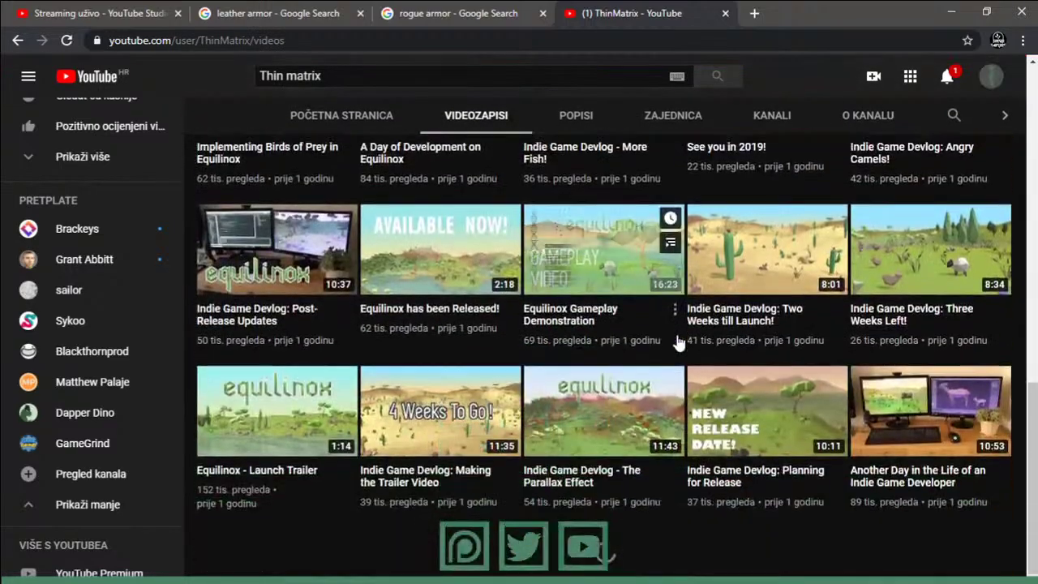
pyautogui.scroll(-2, 565, 325)
pyautogui.scroll(1, 565, 325)
pyautogui.scroll(1, 600, 382)
pyautogui.scroll(3, 597, 397)
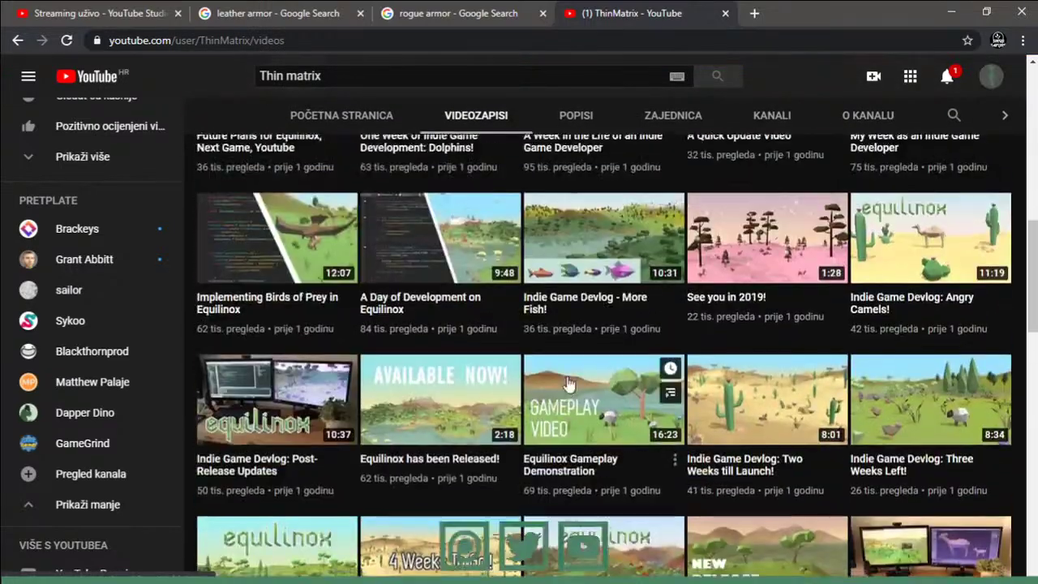
pyautogui.scroll(4, 561, 399)
pyautogui.scroll(4, 557, 392)
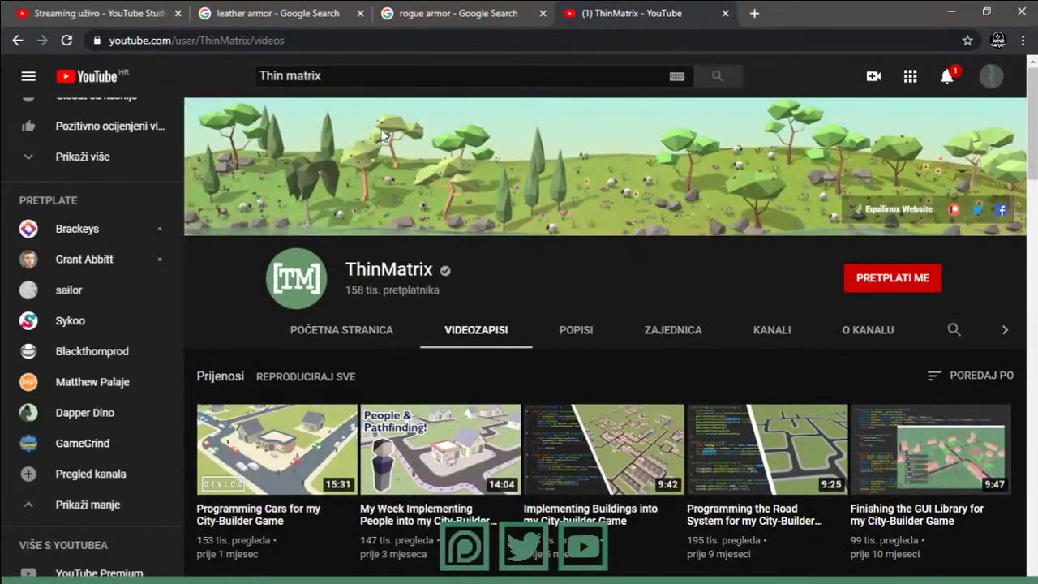
pyautogui.hotkey('ctrl', 'w')
# - Clear the chat selection on the stream dashboard and return to Blender
pyautogui.hotkey('ctrl', 'shift', 'Tab')
pyautogui.hotkey('ctrl', 'shift', 'Tab')
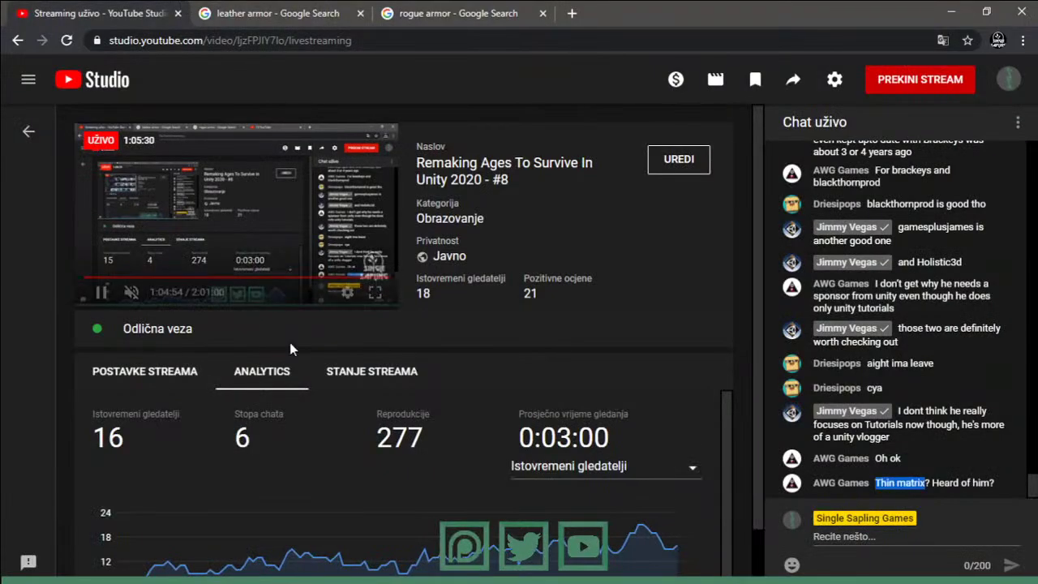
pyautogui.click(711, 428)
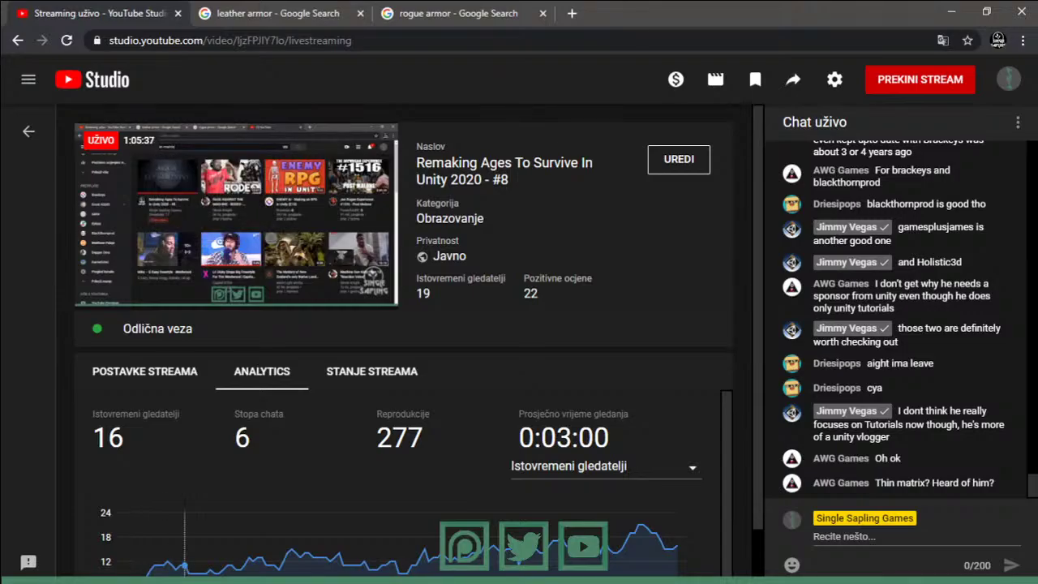
pyautogui.hotkey('alt', 'Tab')
pyautogui.hotkey('alt', 'Tab')
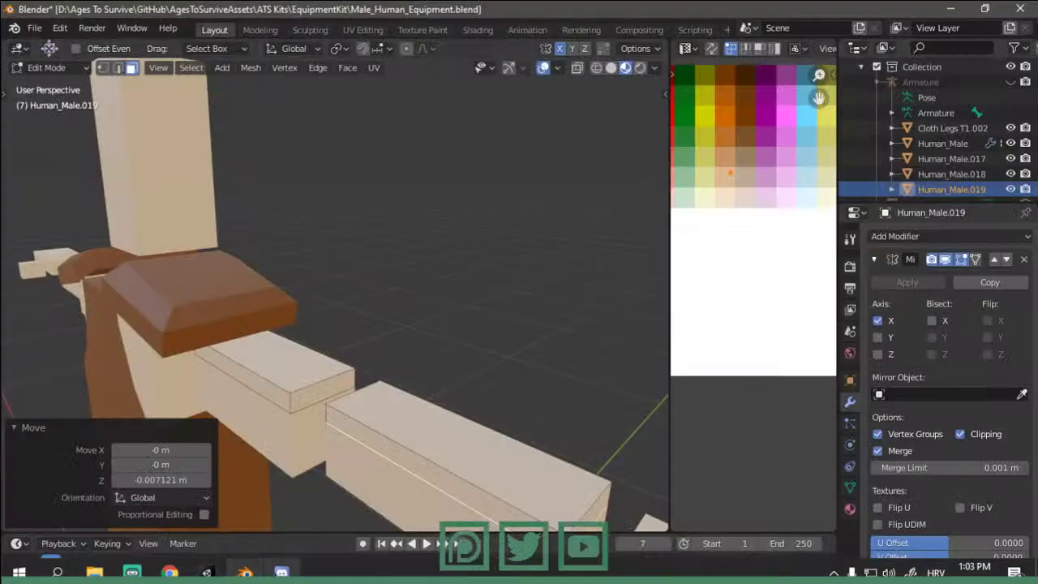
# - Move the arm box's top strip UVs onto the brown swatch and thicken it slightly
pyautogui.moveTo(438, 325); pyautogui.dragTo(359, 329, button='middle')
pyautogui.click(380, 334)
pyautogui.hotkey('ctrl', 'l')
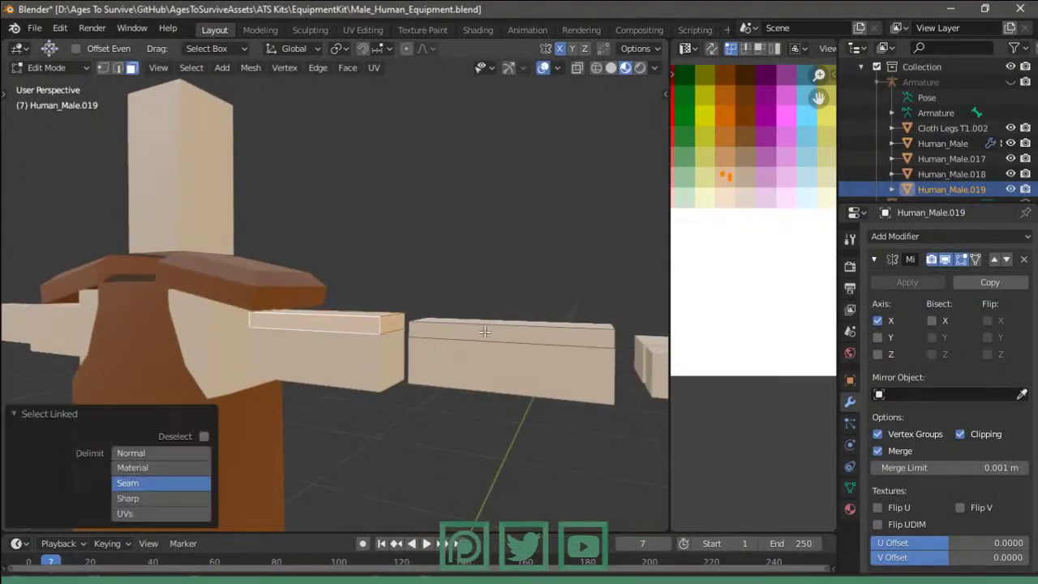
pyautogui.press('g')
pyautogui.click(766, 144)
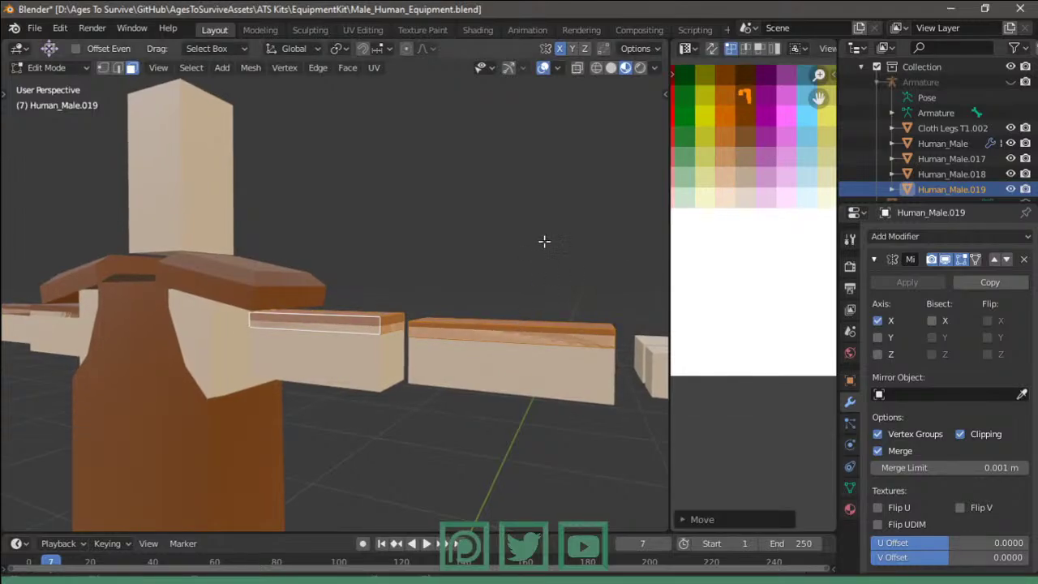
pyautogui.hotkey('alt', 's')
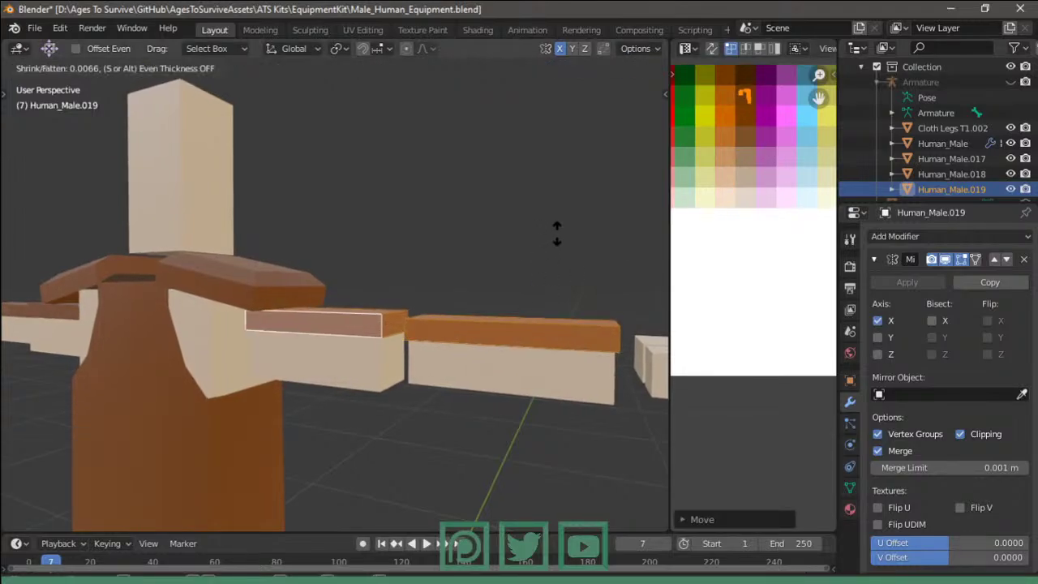
pyautogui.click(556, 233)
# - Check the arm boxes from the front in Object Mode, then go back into Edit Mode
pyautogui.press('Tab')
pyautogui.moveTo(486, 267)
pyautogui.mouseDown(button='middle')
pyautogui.moveTo(552, 259)
pyautogui.moveTo(524, 242)
pyautogui.moveTo(479, 275)
pyautogui.moveTo(473, 233)
pyautogui.mouseUp(button='middle')
pyautogui.press('Tab')
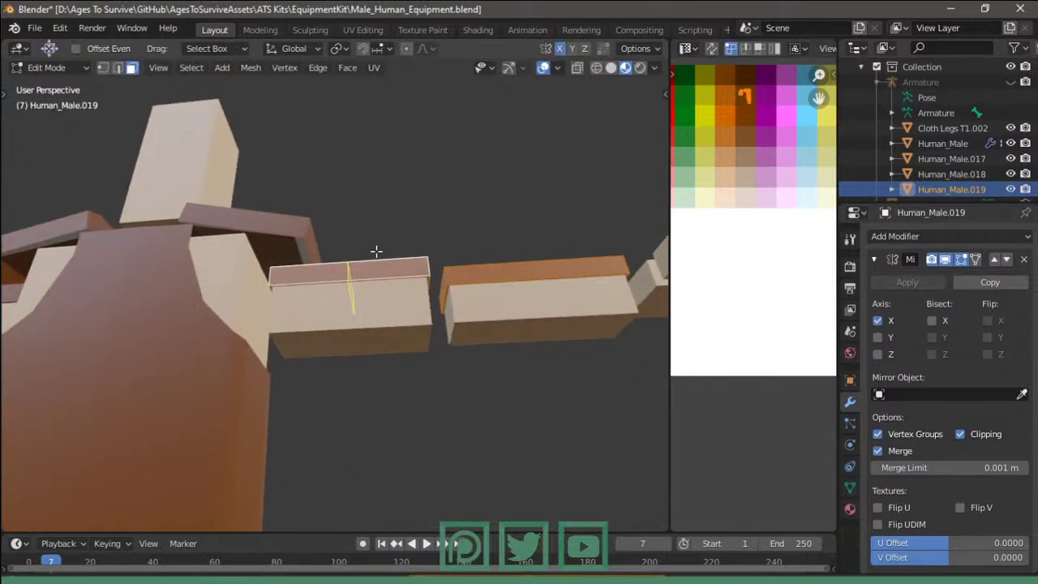
pyautogui.press('Escape')
pyautogui.hotkey('shift', 'a')
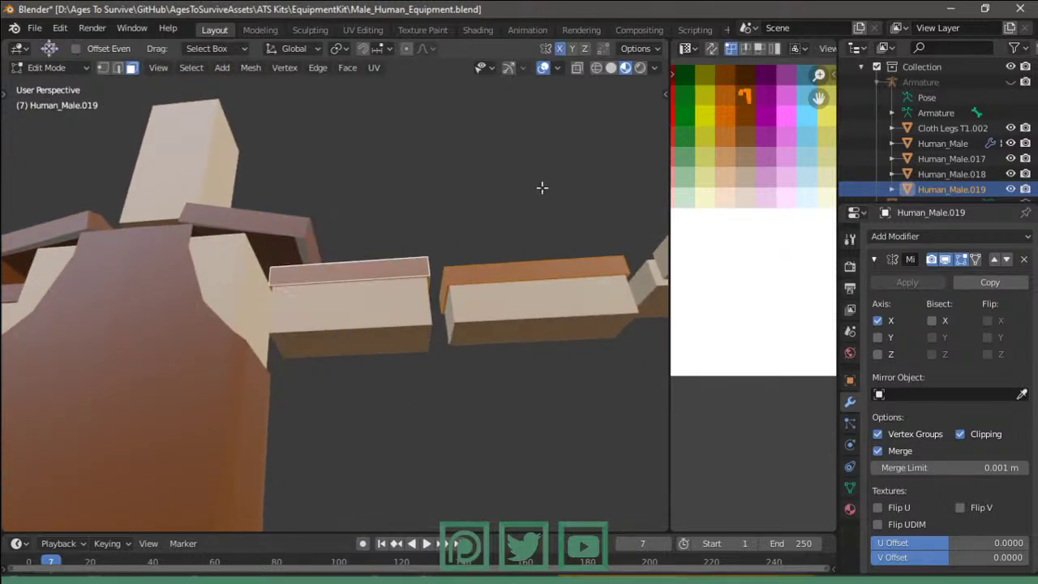
pyautogui.hotkey('ctrl', 'r')
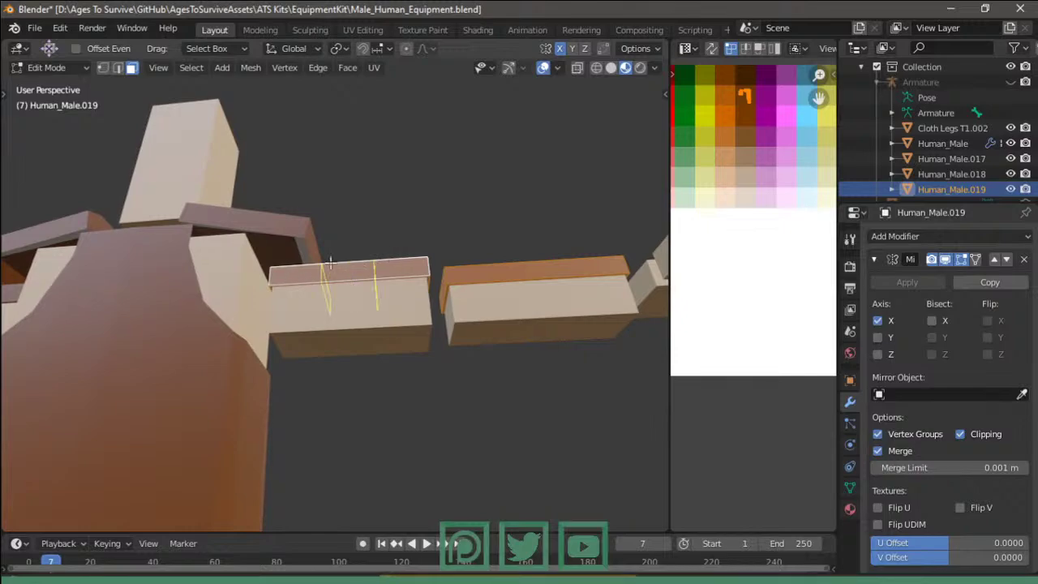
# - Loop-cut the left arm box and extrude alternating faces outward as strap bands
pyautogui.click(330, 259)
pyautogui.rightClick(349, 266)
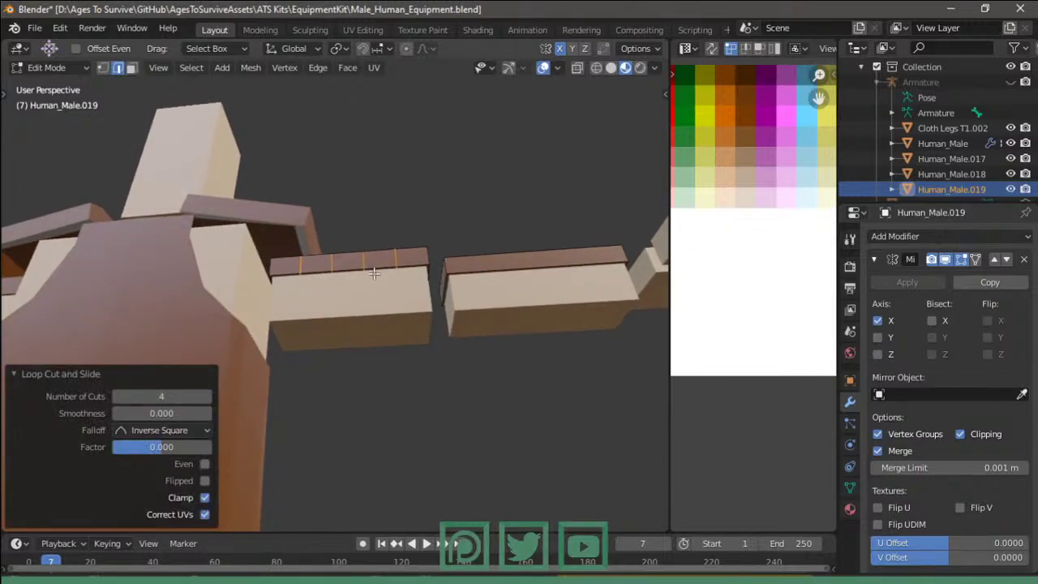
pyautogui.click(365, 274)
pyautogui.press('e')
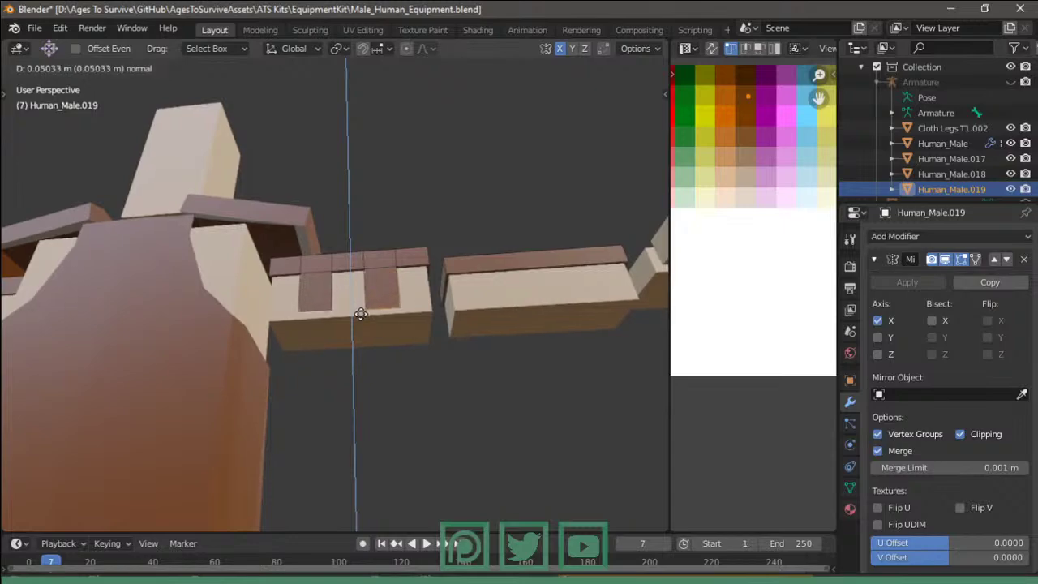
pyautogui.click(360, 321)
# - Loop-cut the right arm box and extrude its alternating faces as raised stripes
pyautogui.hotkey('ctrl', 'r')
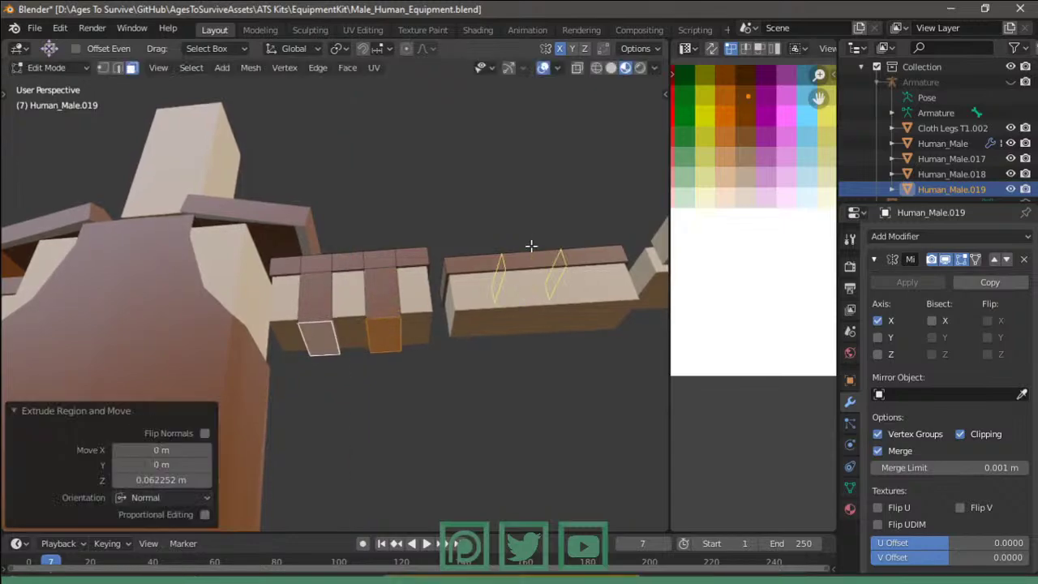
pyautogui.click(530, 246)
pyautogui.rightClick(530, 246)
pyautogui.click(508, 276)
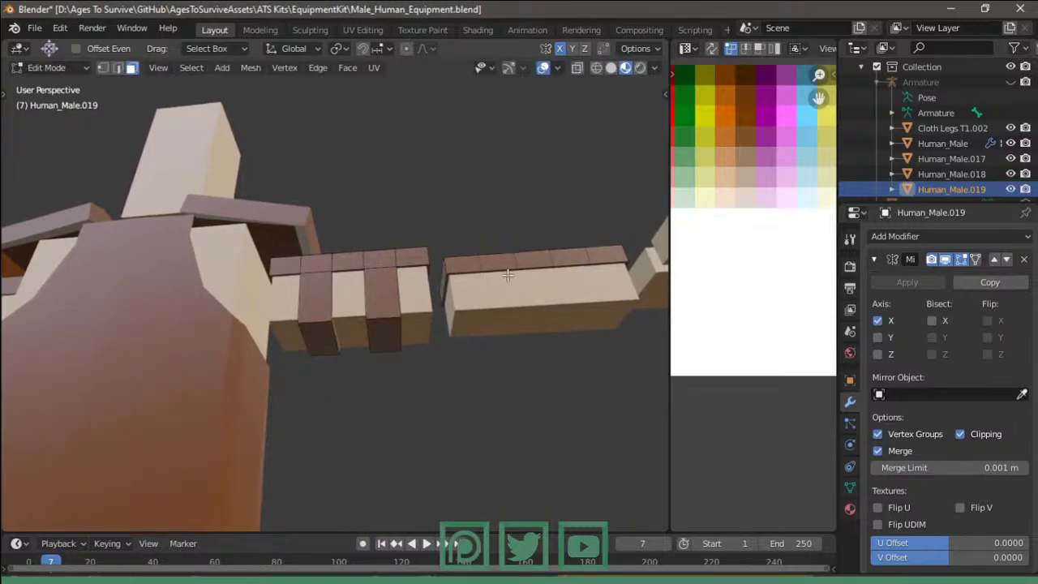
pyautogui.press('e')
pyautogui.click(581, 307)
# - Select strap faces on both arms with X-ray enabled
pyautogui.click(579, 295)
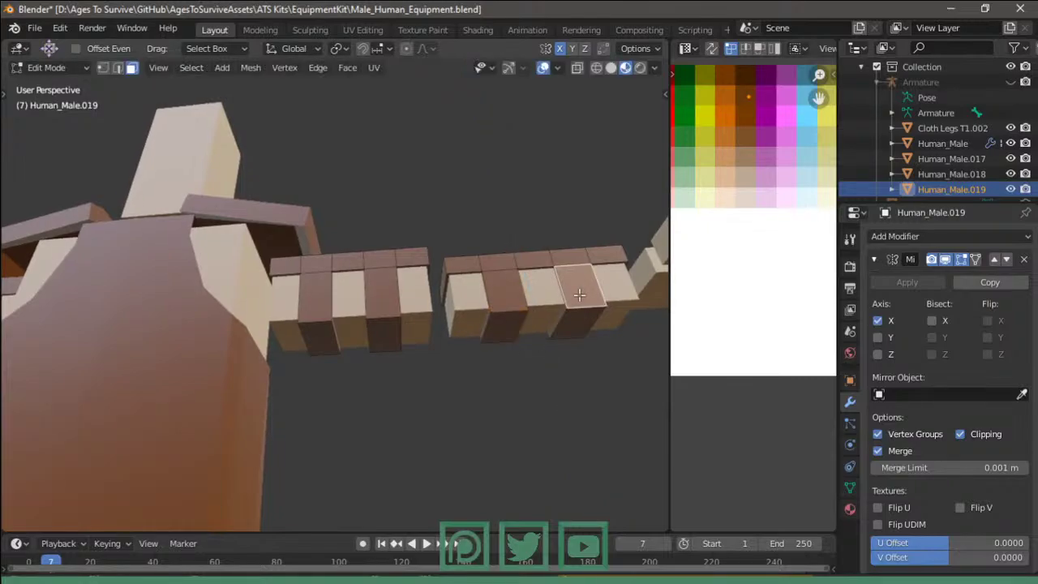
pyautogui.keyDown('shift'); pyautogui.click(501, 312); pyautogui.keyUp('shift')
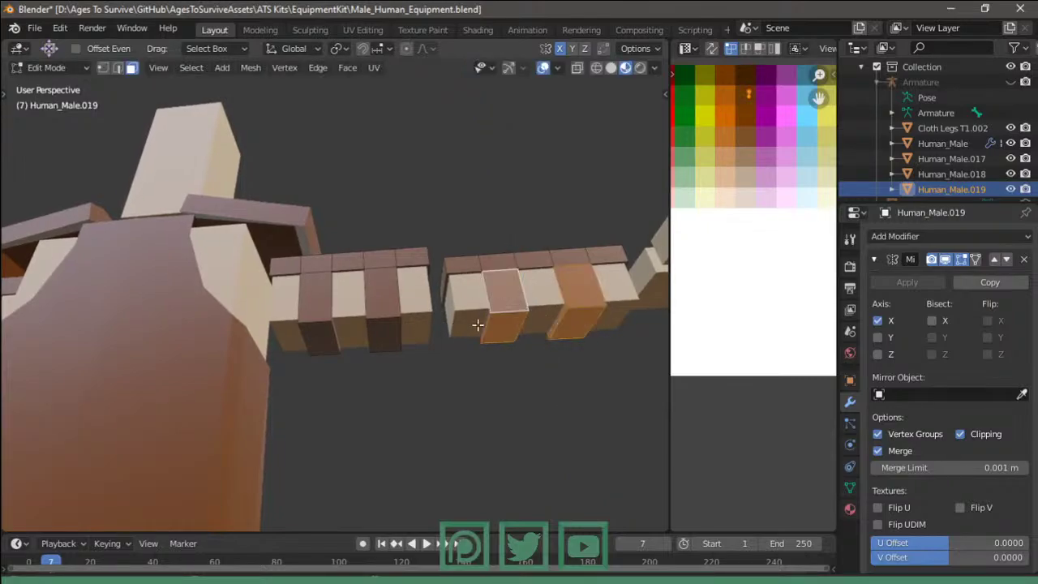
pyautogui.keyDown('shift'); pyautogui.click(395, 318); pyautogui.keyUp('shift')
pyautogui.hotkey('alt', 'z')
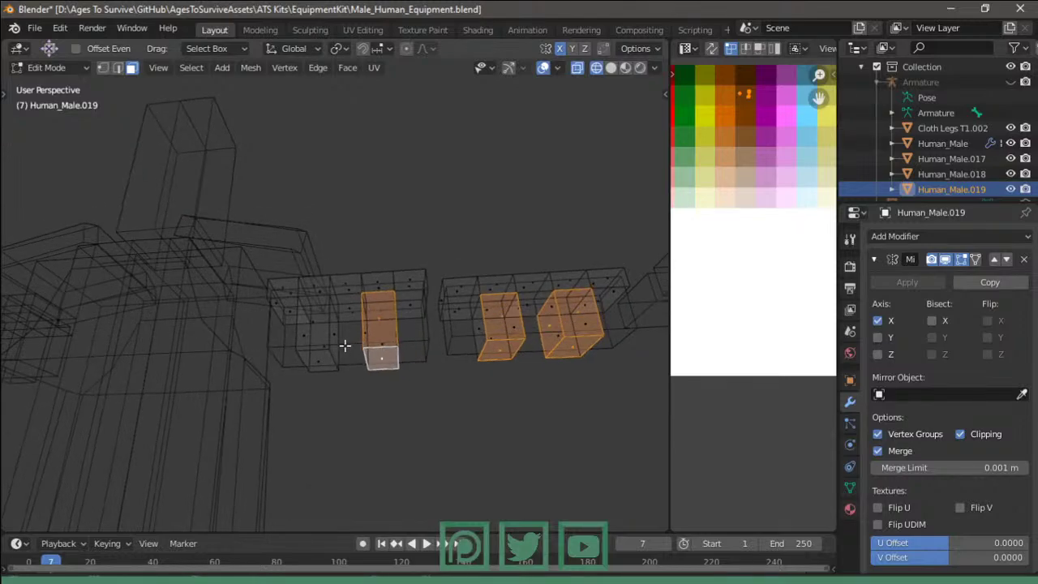
# - Circle-select all strap faces on both arms in Front Ortho view
pyautogui.press('c')
pyautogui.moveTo(343, 347); pyautogui.dragTo(335, 349)
pyautogui.press('KP_1')
pyautogui.click(374, 406)
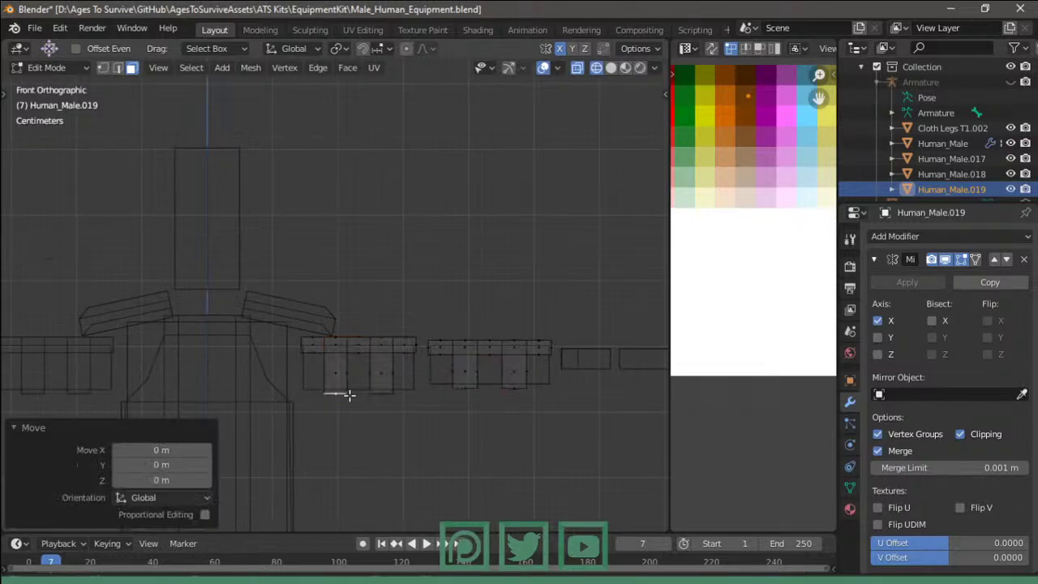
pyautogui.press('c')
pyautogui.moveTo(334, 396); pyautogui.dragTo(505, 394)
pyautogui.press('Escape')
# - Move the strap faces' UVs onto another palette swatch and turn X-ray off
pyautogui.keyDown('shift'); pyautogui.scroll(3, 790, 292); pyautogui.keyUp('shift')
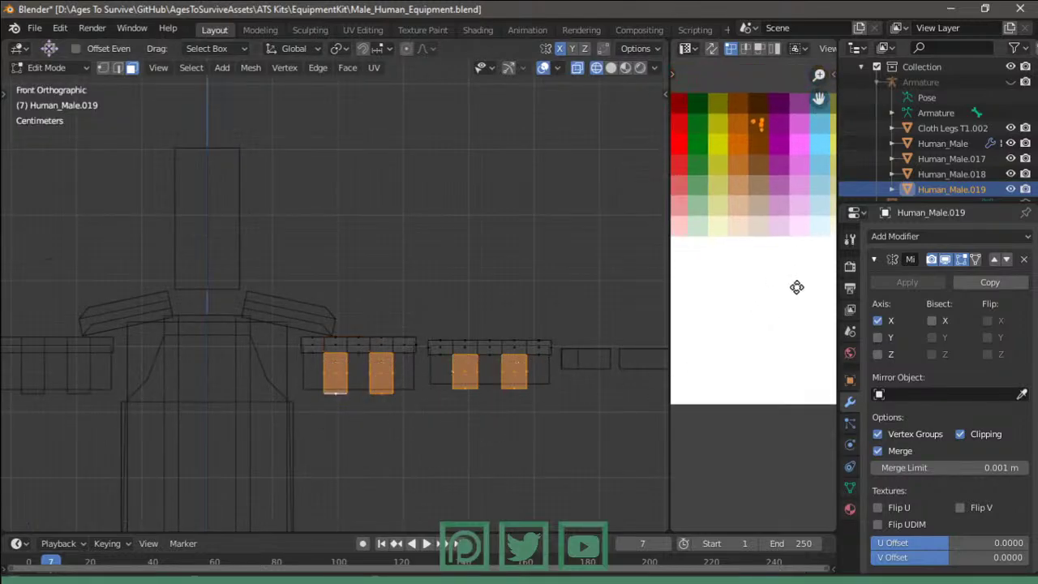
pyautogui.press('g')
pyautogui.click(827, 299)
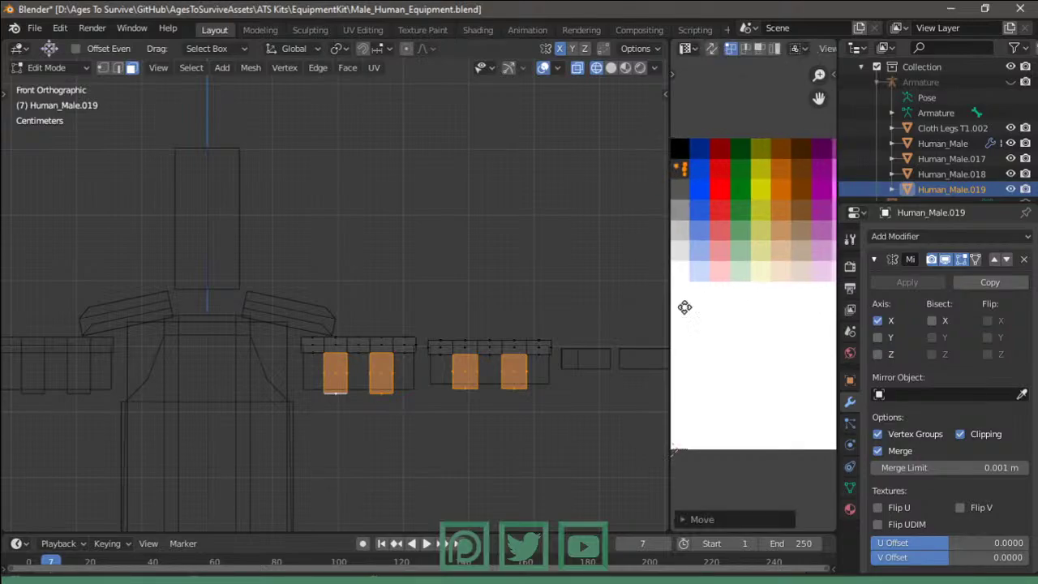
pyautogui.keyDown('ctrl'); pyautogui.scroll(2, 695, 259); pyautogui.keyUp('ctrl')
pyautogui.hotkey('shift', 'z')
pyautogui.moveTo(377, 345)
pyautogui.mouseDown(button='middle')
pyautogui.moveTo(482, 345)
pyautogui.moveTo(495, 333)
pyautogui.mouseUp(button='middle')
# - Exit Edit Mode, orbit the deselected character in Material Preview, then bring up YouTube Studio in Chrome
pyautogui.press('Tab')
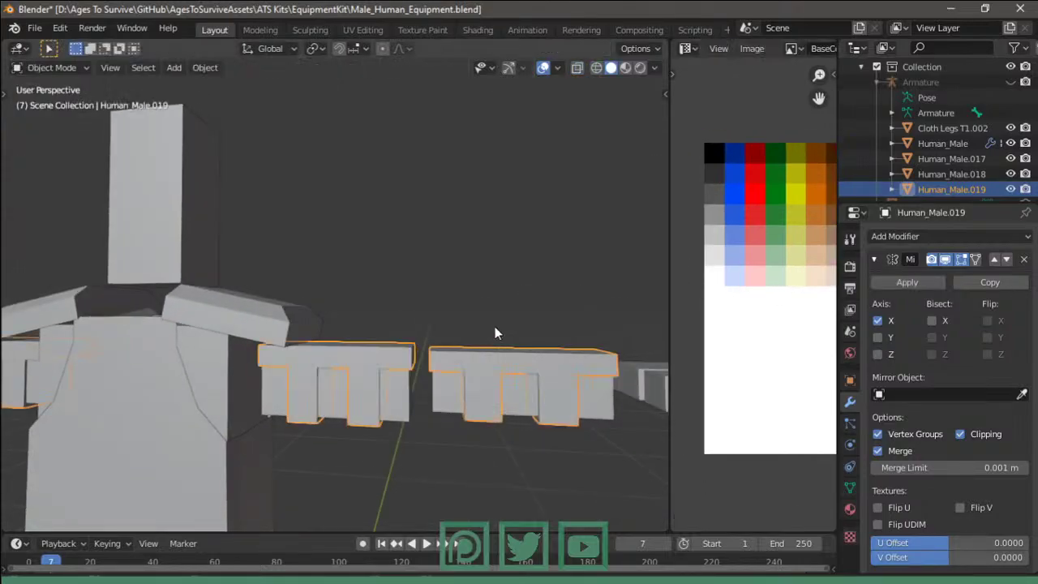
pyautogui.click(626, 67)
pyautogui.scroll(-3, 568, 196)
pyautogui.scroll(-3, 540, 223)
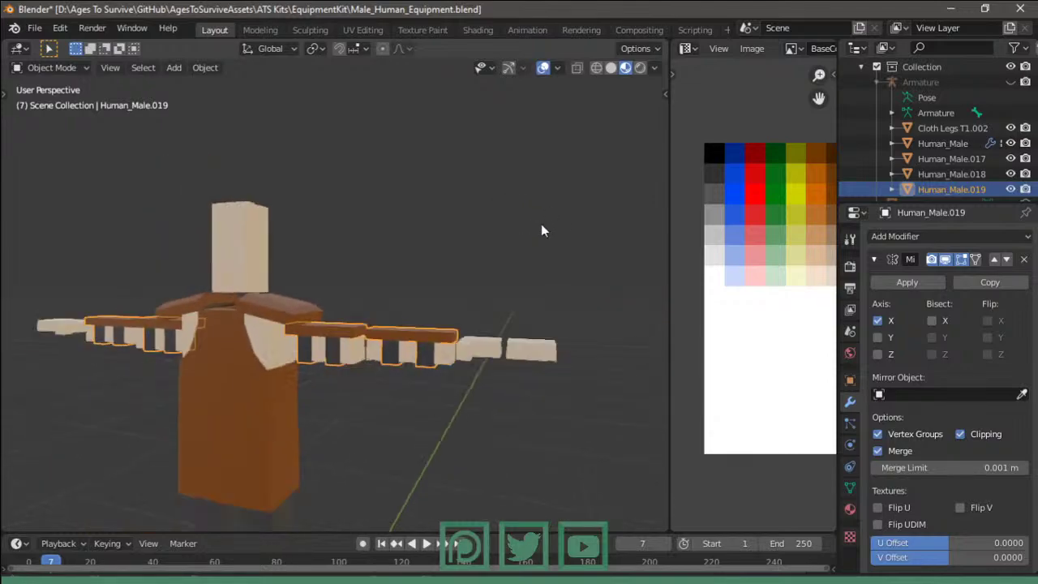
pyautogui.click(495, 248)
pyautogui.moveTo(495, 244)
pyautogui.mouseDown(button='middle')
pyautogui.moveTo(567, 226)
pyautogui.moveTo(593, 236)
pyautogui.moveTo(497, 230)
pyautogui.moveTo(533, 239)
pyautogui.moveTo(572, 221)
pyautogui.moveTo(490, 225)
pyautogui.moveTo(357, 389)
pyautogui.moveTo(440, 397)
pyautogui.moveTo(413, 332)
pyautogui.moveTo(491, 371)
pyautogui.moveTo(536, 369)
pyautogui.moveTo(514, 395)
pyautogui.moveTo(389, 394)
pyautogui.moveTo(412, 355)
pyautogui.mouseUp(button='middle')
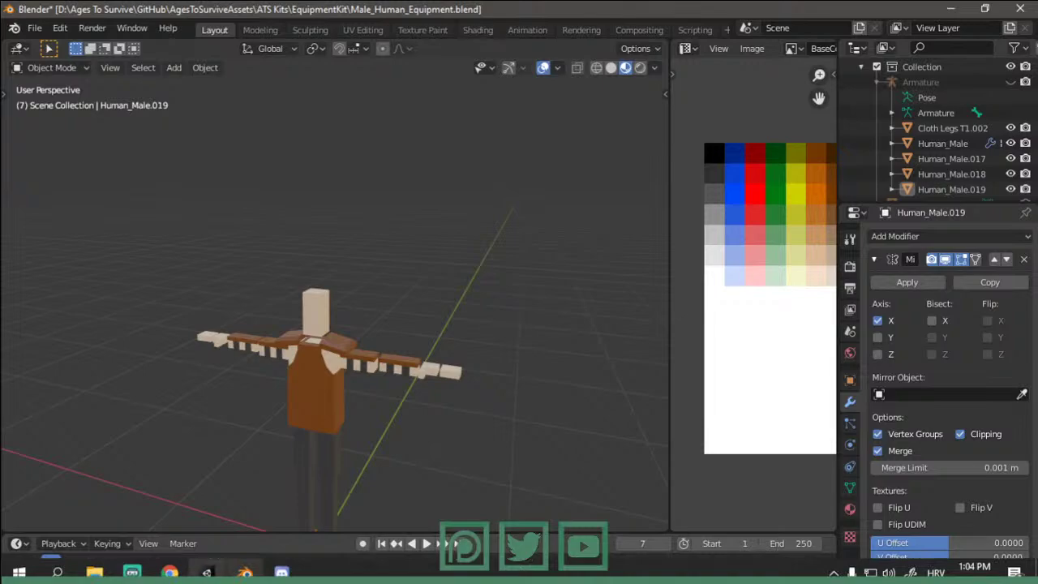
pyautogui.click(170, 572)
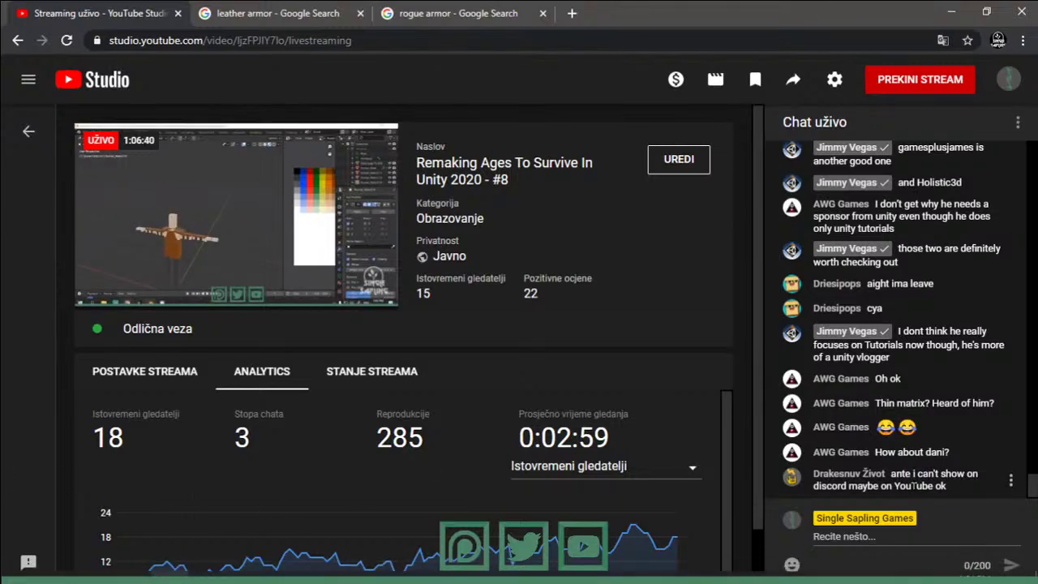
pyautogui.moveTo(876, 474); pyautogui.dragTo(910, 486)
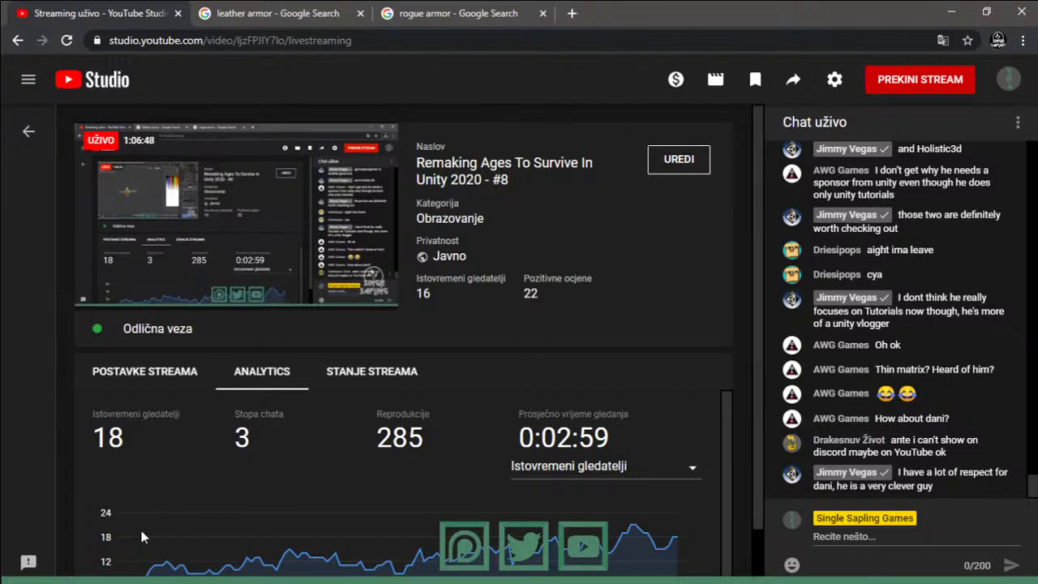
pyautogui.moveTo(244, 572)
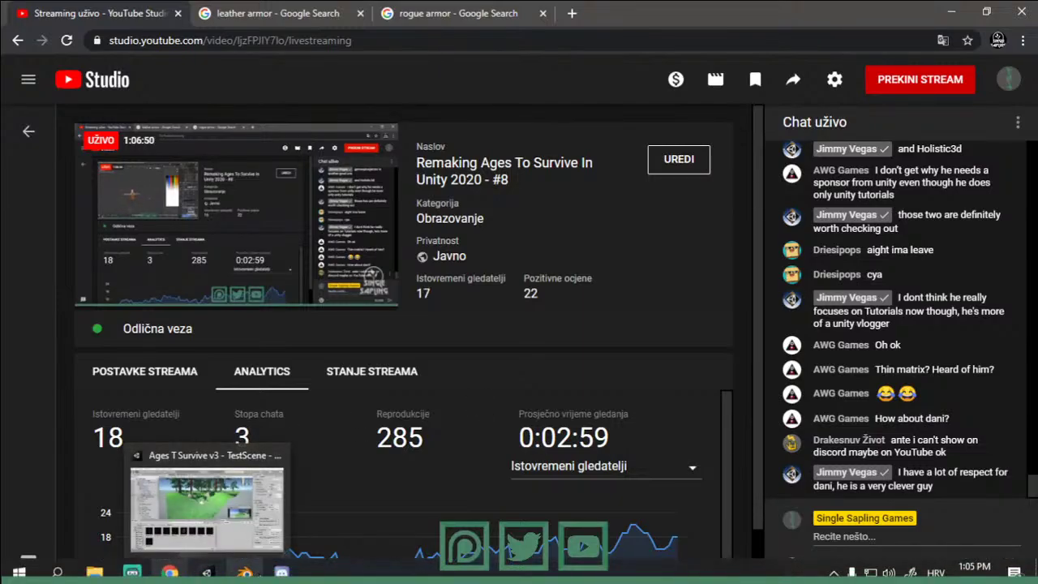
pyautogui.click(244, 503)
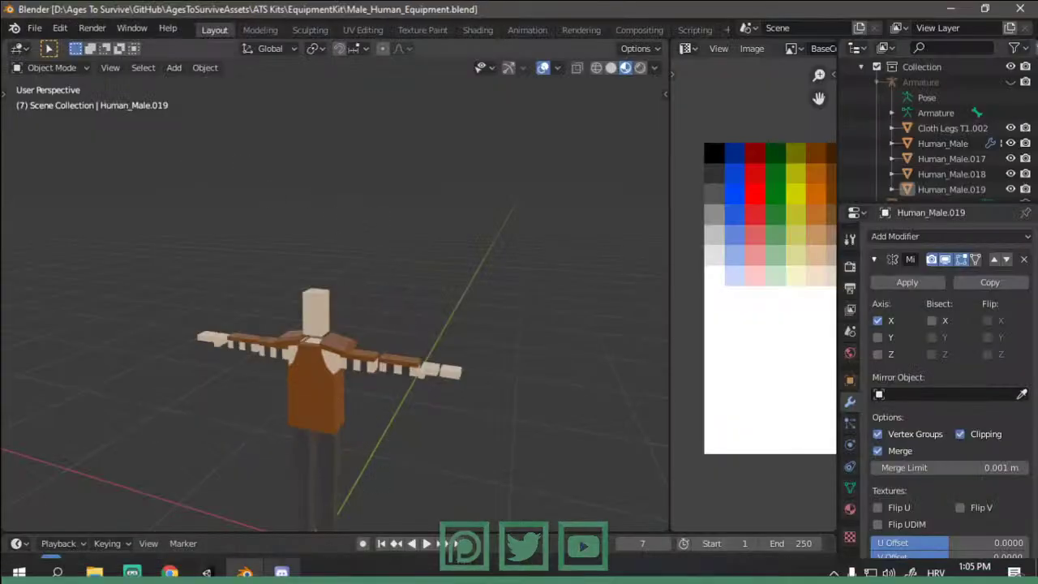
pyautogui.click(283, 568)
pyautogui.click(996, 12)
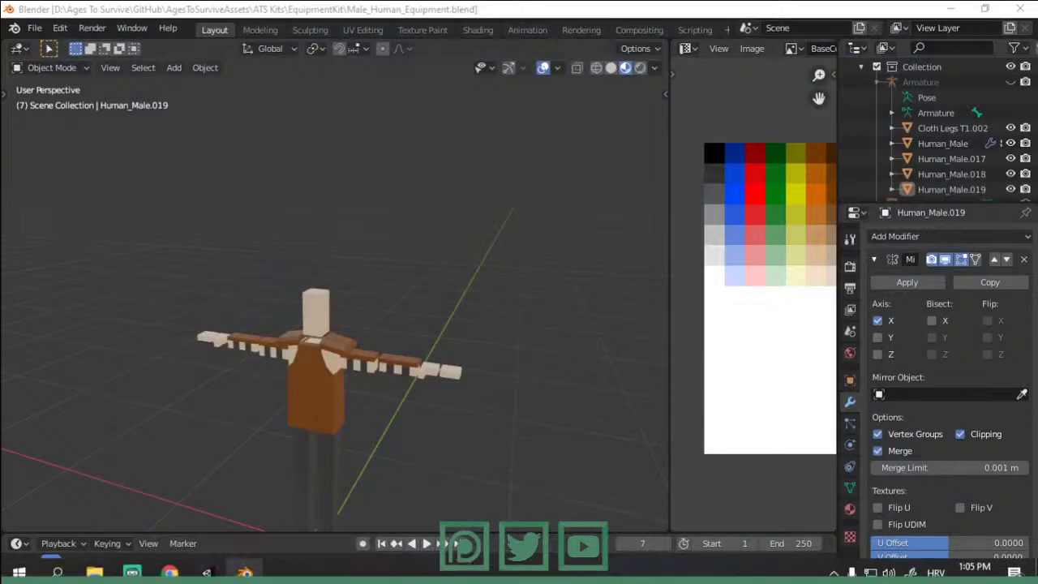
pyautogui.click(169, 573)
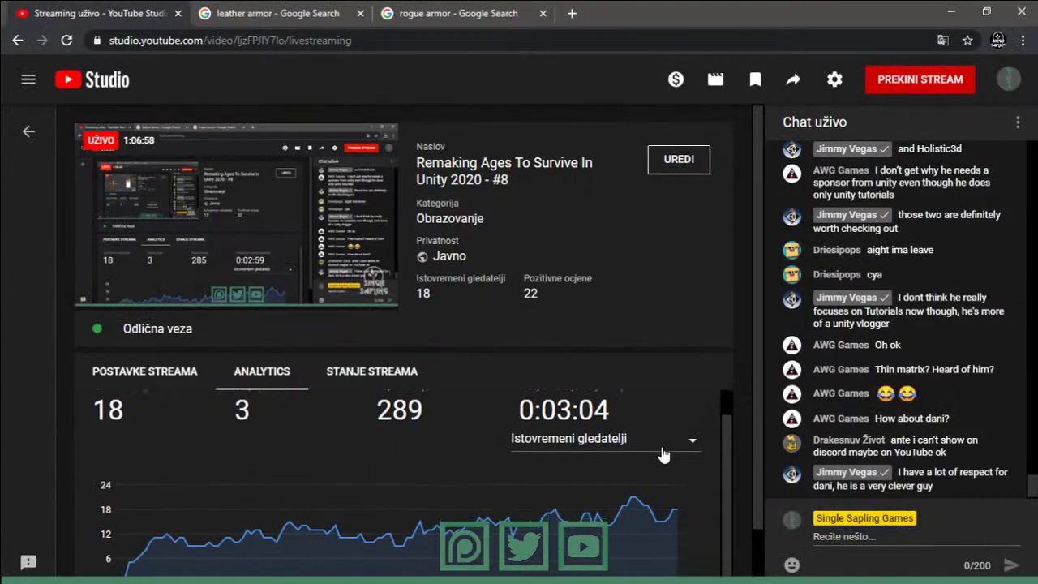